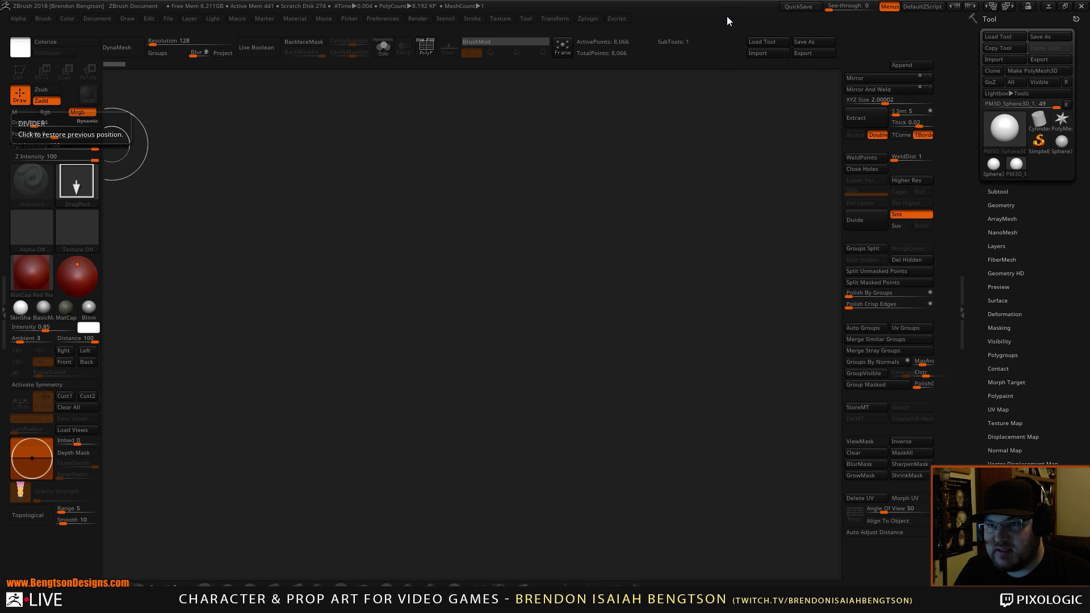
Step: Set the brush draw size to 15
{"action": "key", "text": "space"}
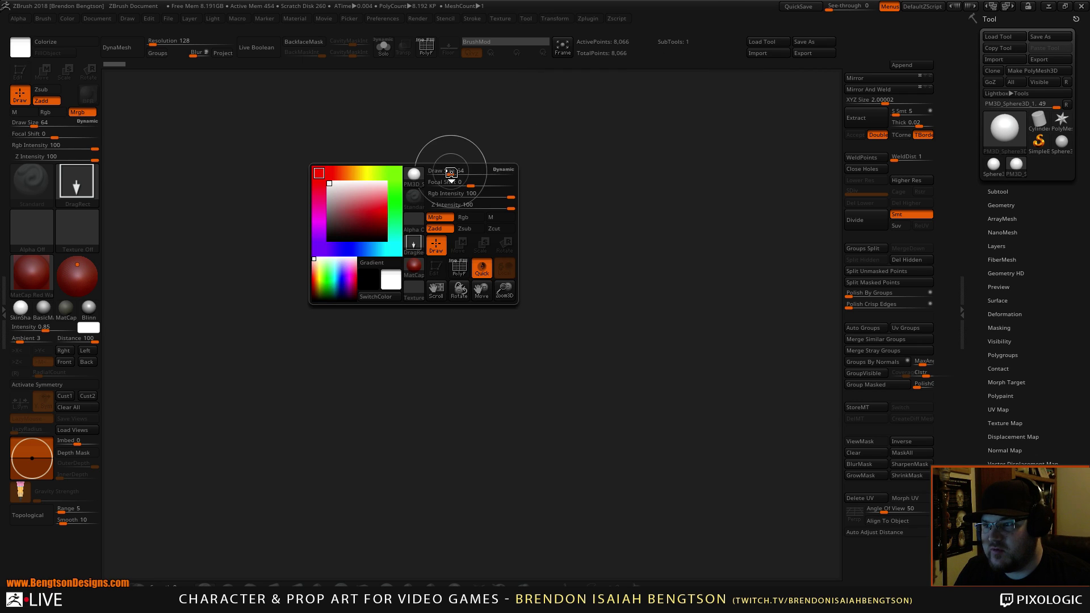
{"action": "left_click_drag", "start_coordinate": [450, 172], "coordinate": [438, 172]}
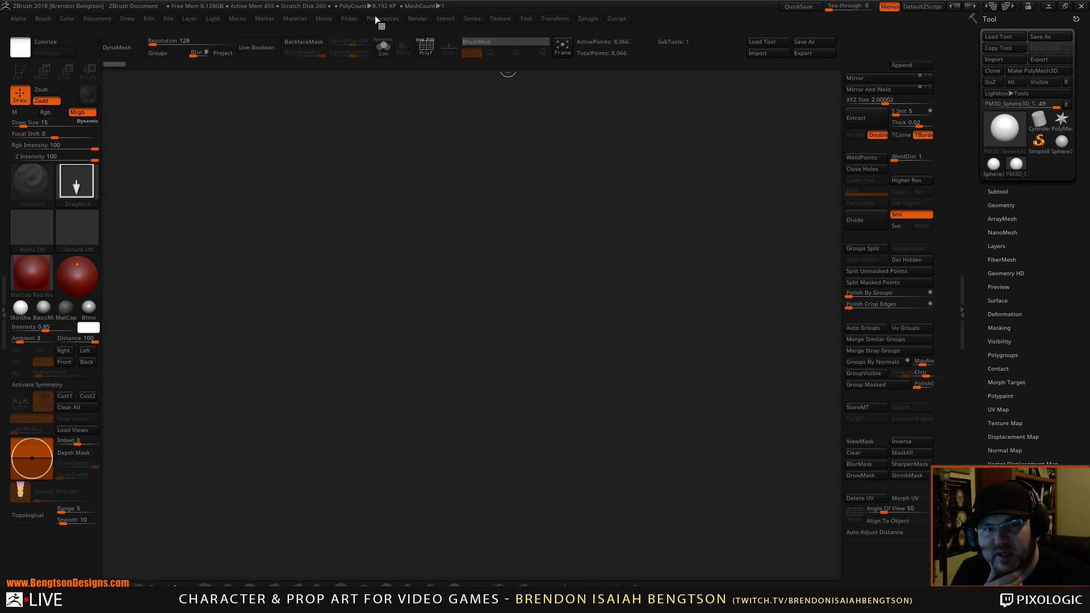
Step: Restore the standard user interface layout and read the built-in help description for Sculptris Pro mode
{"action": "left_click", "coordinate": [376, 19]}
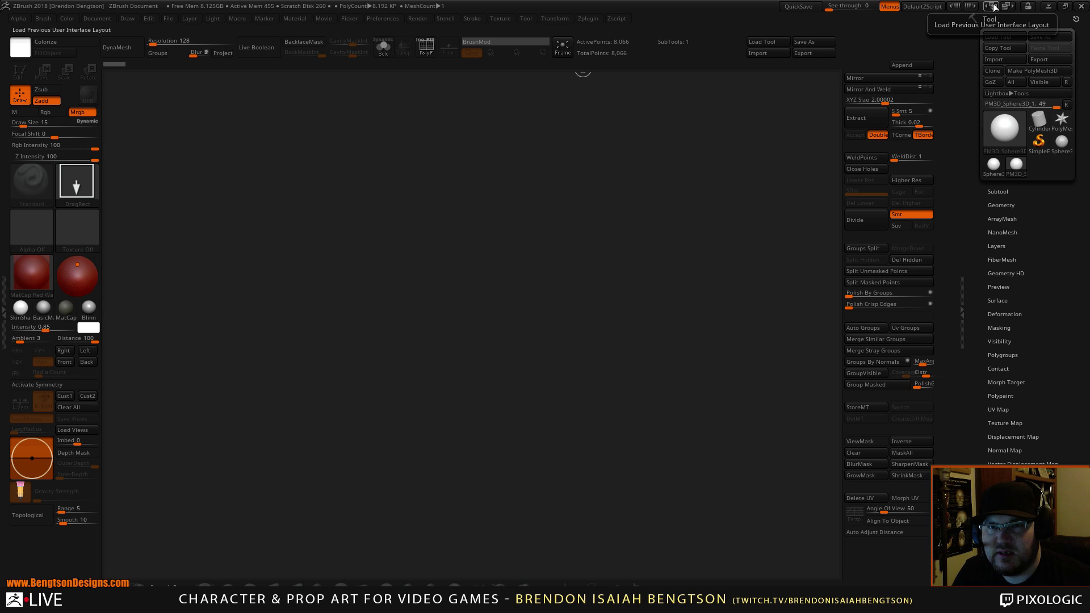
{"action": "left_click", "coordinate": [393, 18]}
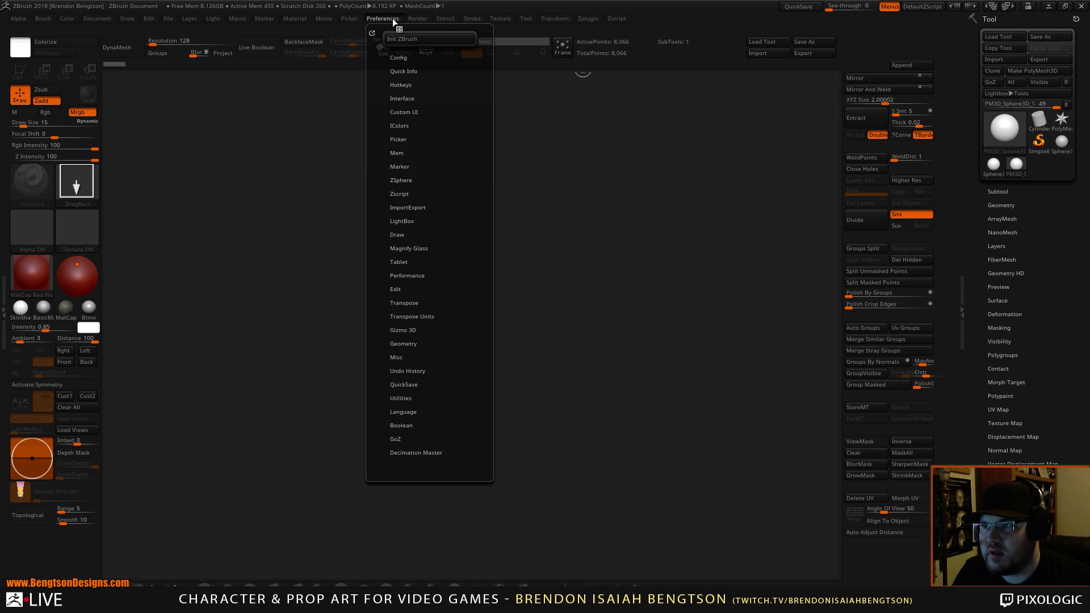
{"action": "left_click", "coordinate": [396, 58]}
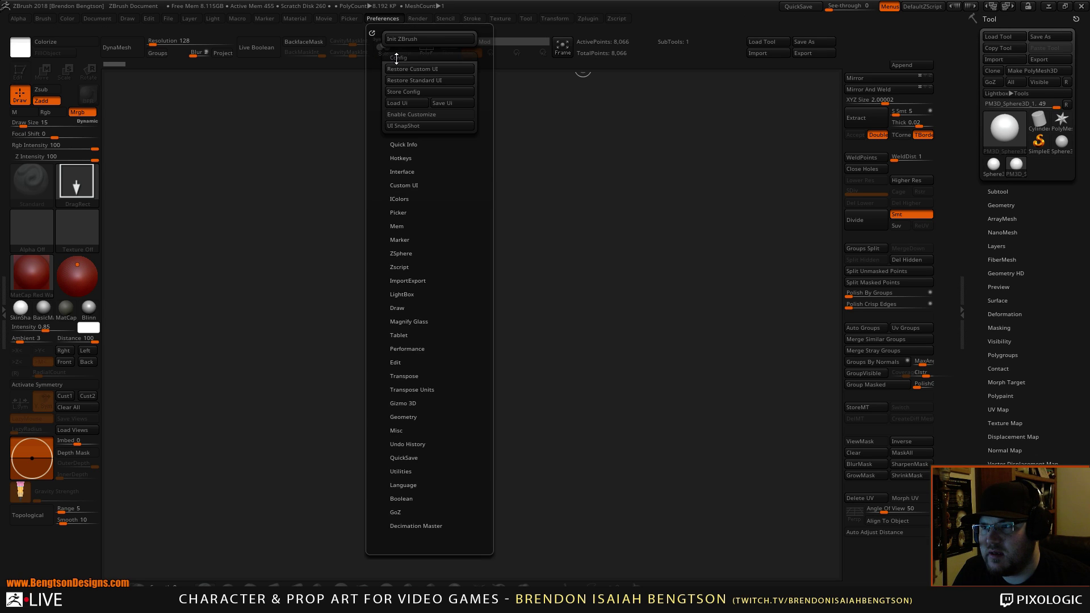
{"action": "left_click", "coordinate": [453, 80]}
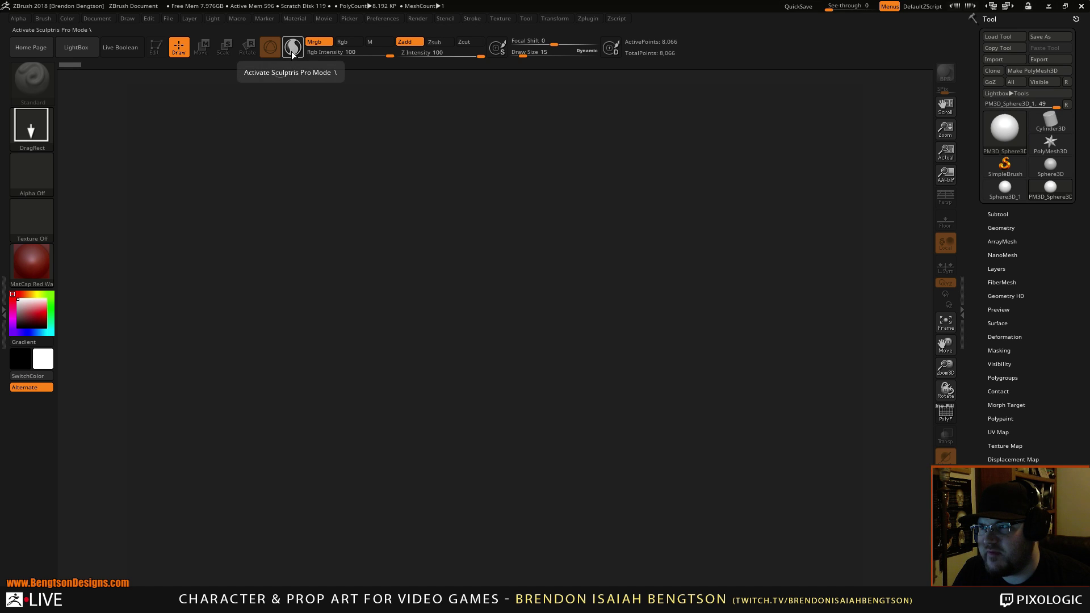
{"action": "key", "text": "ctrl"}
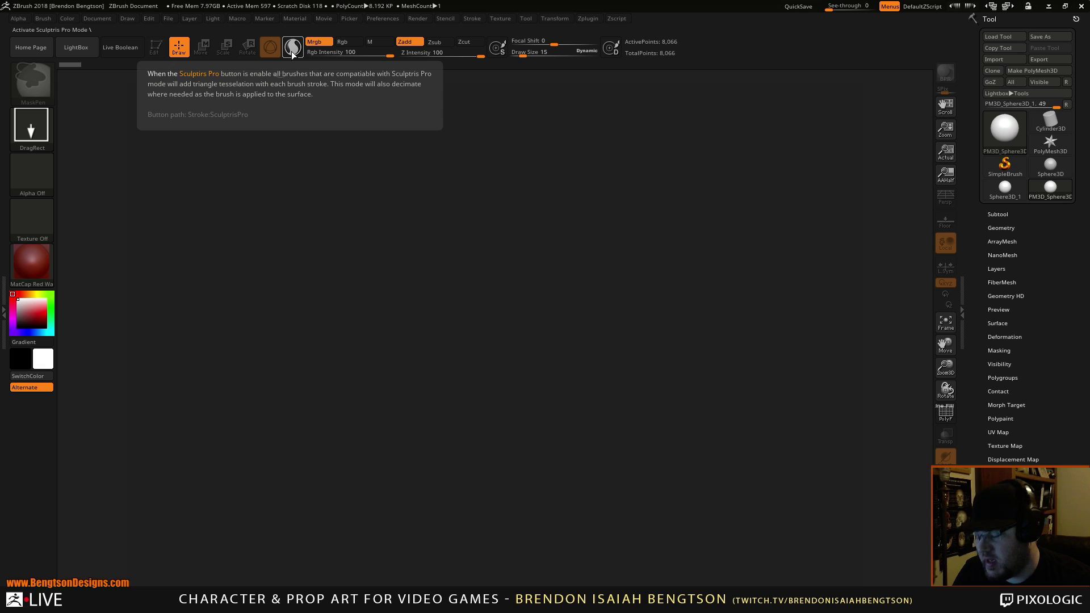
{"action": "key", "text": "ctrl"}
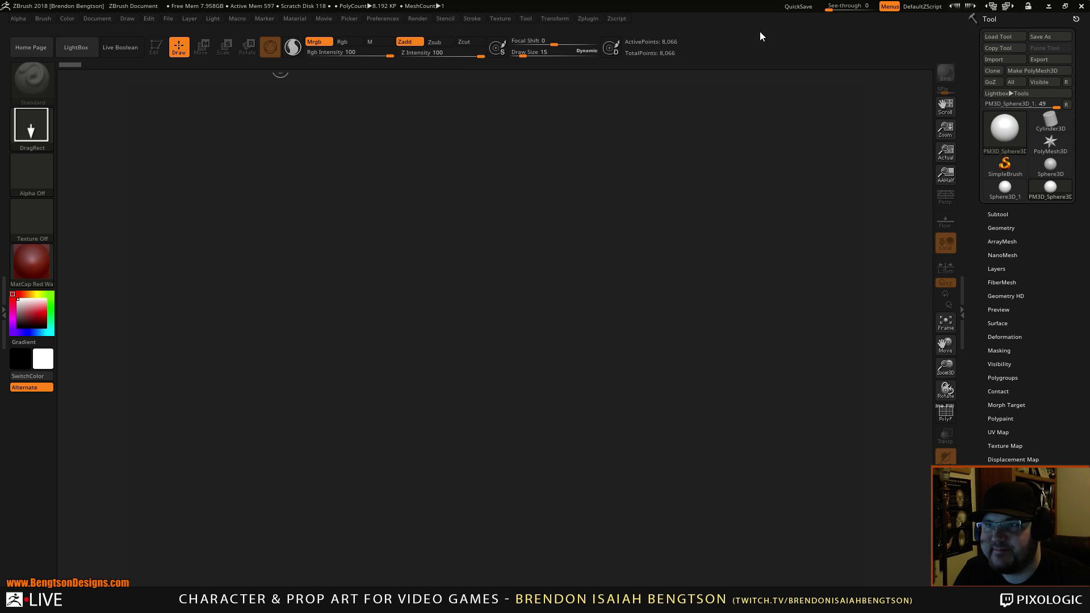
Step: Restore the custom user interface layout
{"action": "left_click", "coordinate": [383, 18]}
{"action": "left_click", "coordinate": [404, 57]}
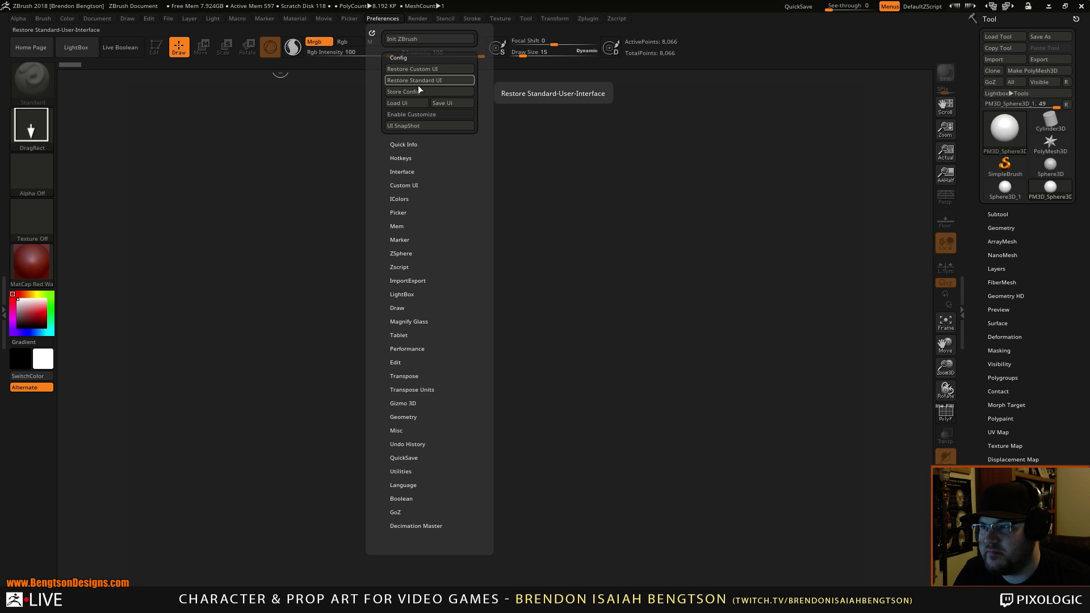
{"action": "left_click", "coordinate": [445, 70]}
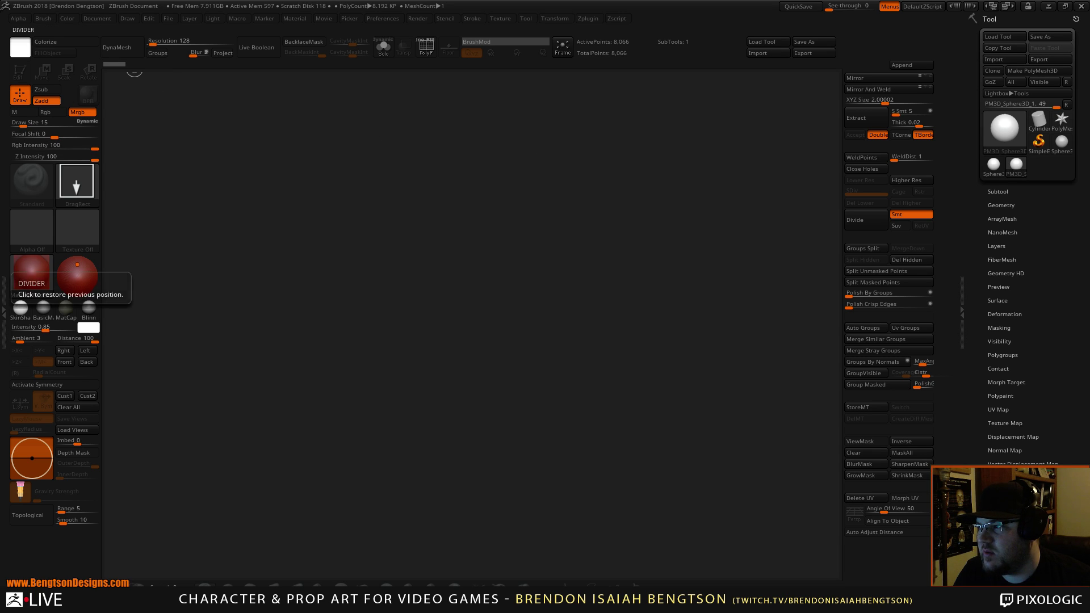
Step: Enable interface customization and place the Sculptris Pro control from the Stroke palette on the upper shelf between PolyF and the BrushMod slider
{"action": "double_click", "coordinate": [4, 312]}
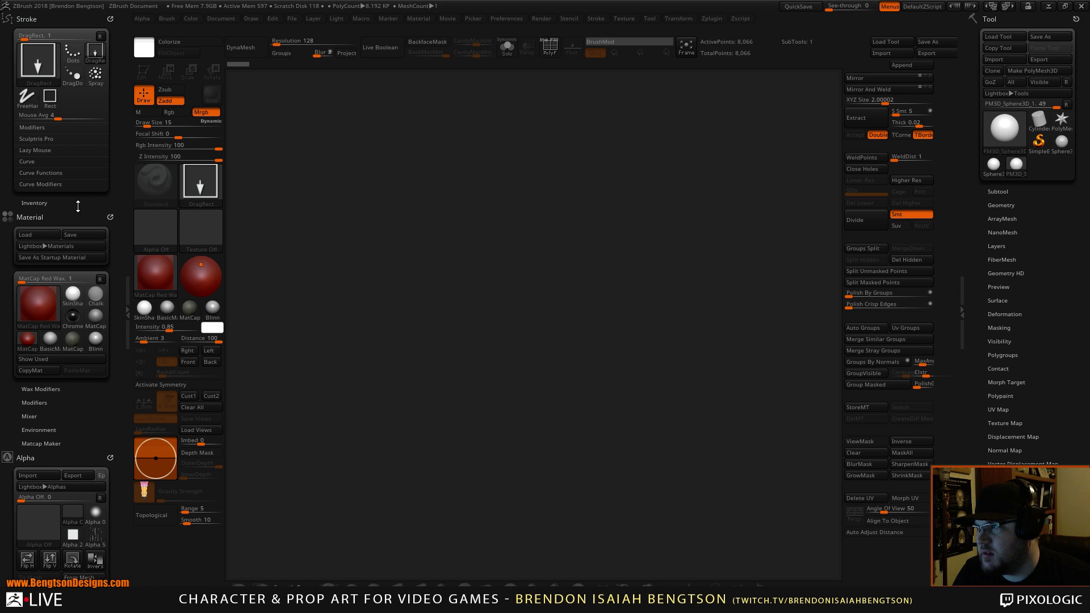
{"action": "left_click", "coordinate": [48, 139]}
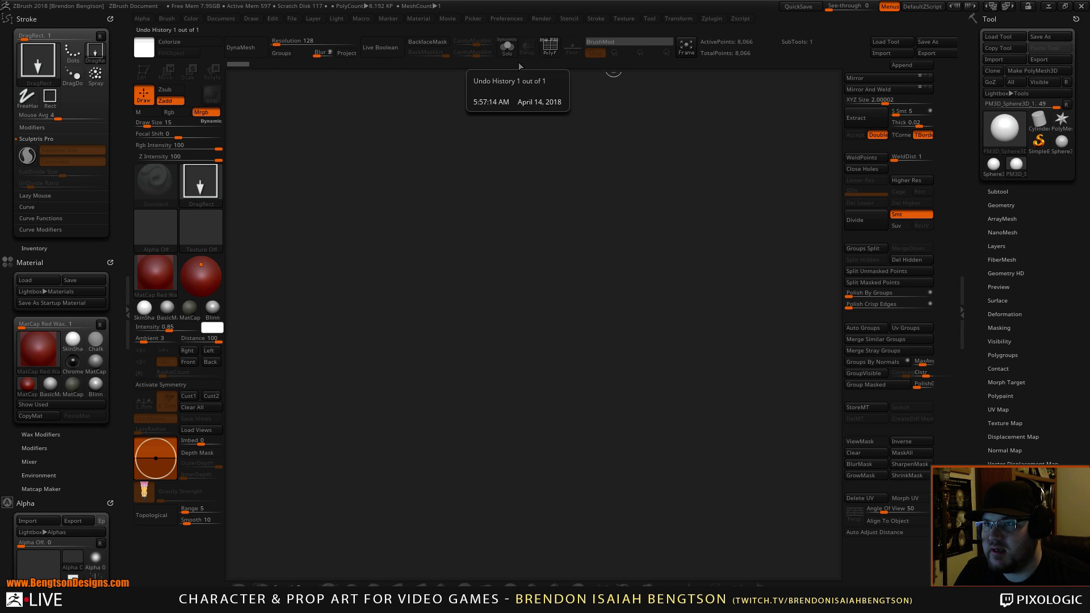
{"action": "left_click", "coordinate": [506, 18]}
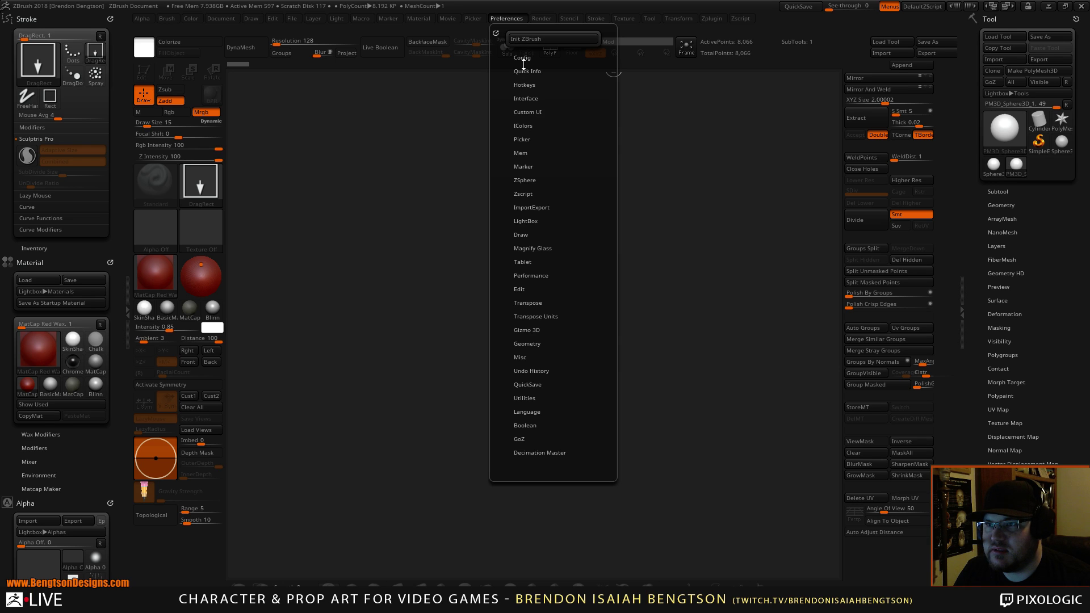
{"action": "left_click", "coordinate": [522, 57]}
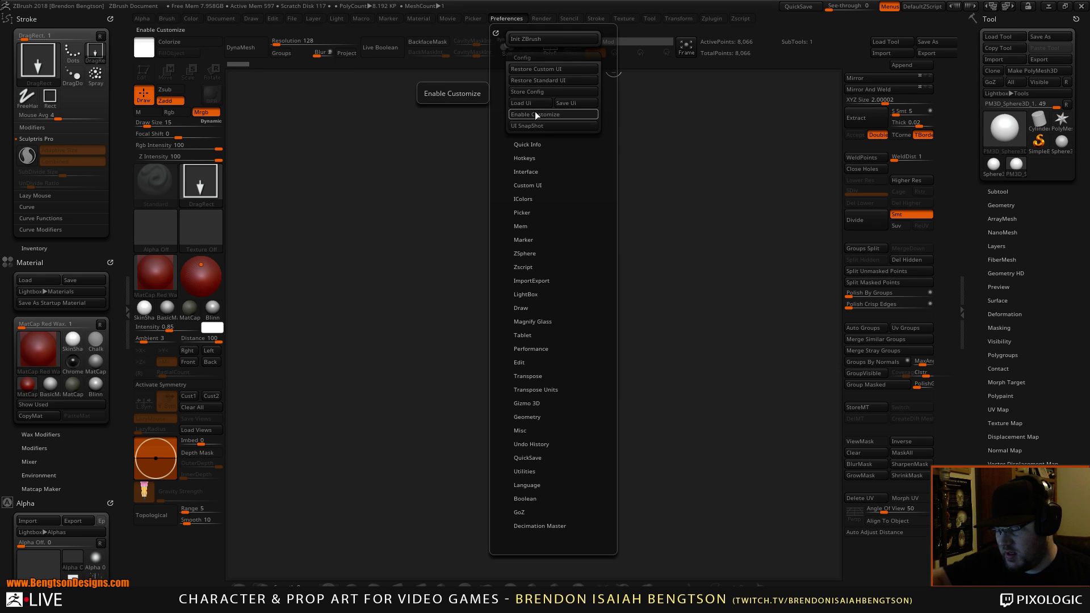
{"action": "left_click", "coordinate": [535, 114]}
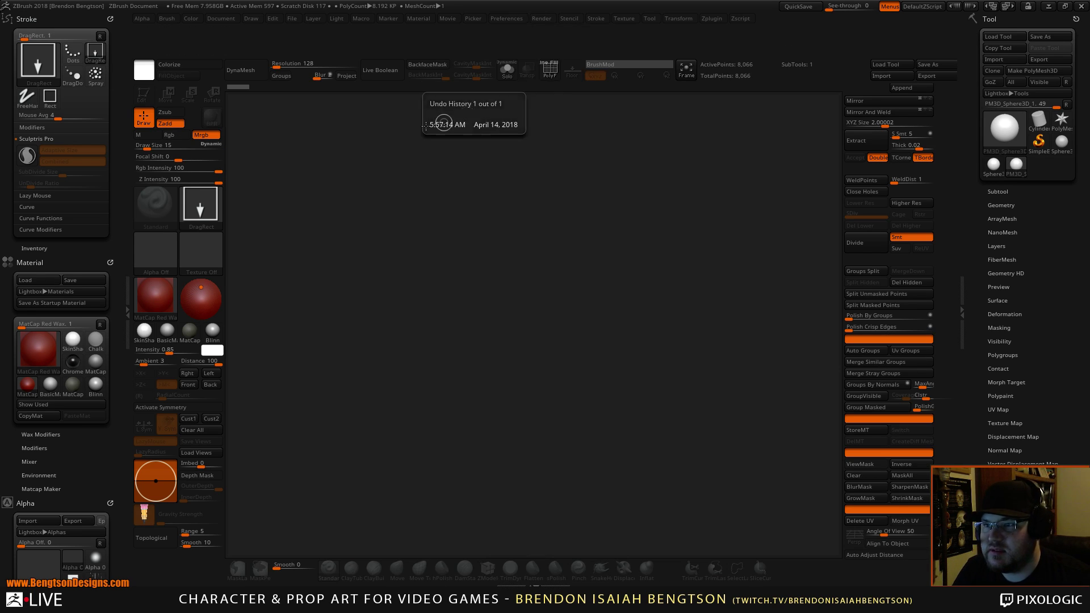
{"action": "key", "text": "ctrl"}
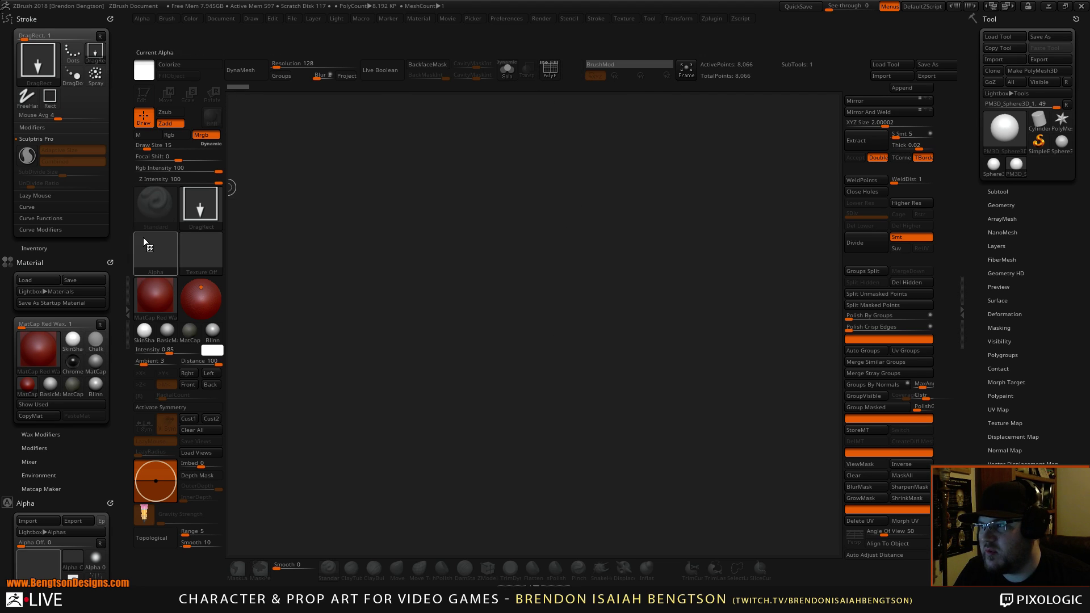
{"action": "mouse_move", "coordinate": [21, 158]}
{"action": "left_mouse_down", "text": "ctrl+alt"}
{"action": "mouse_move", "coordinate": [515, 101]}
{"action": "mouse_move", "coordinate": [568, 71]}
{"action": "left_mouse_up", "text": "ctrl+alt"}
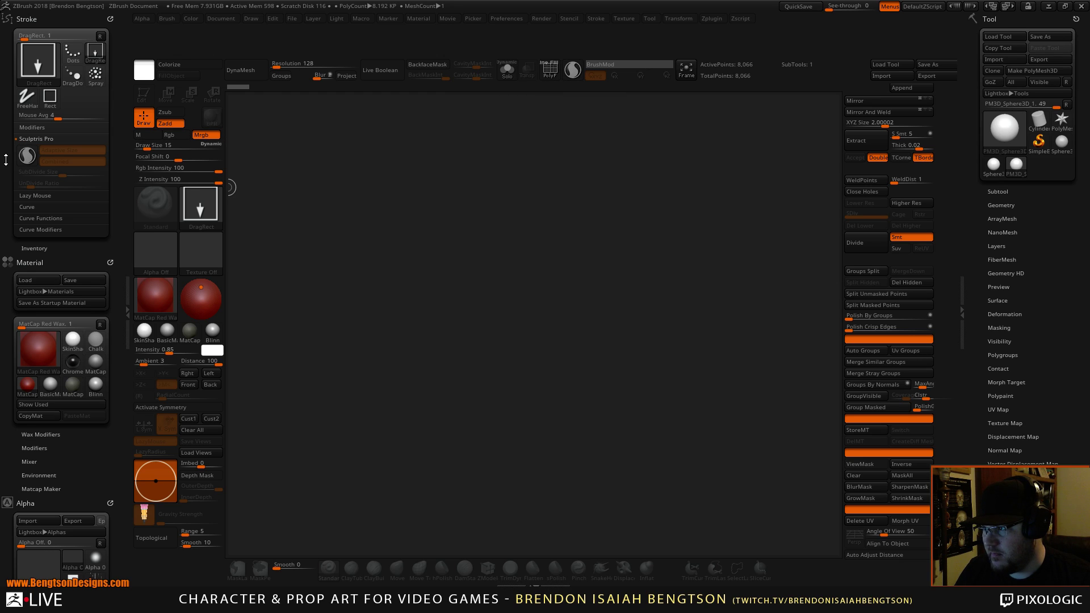
Step: Turn off interface customization and store the modified layout as the startup configuration
{"action": "left_click", "coordinate": [127, 314]}
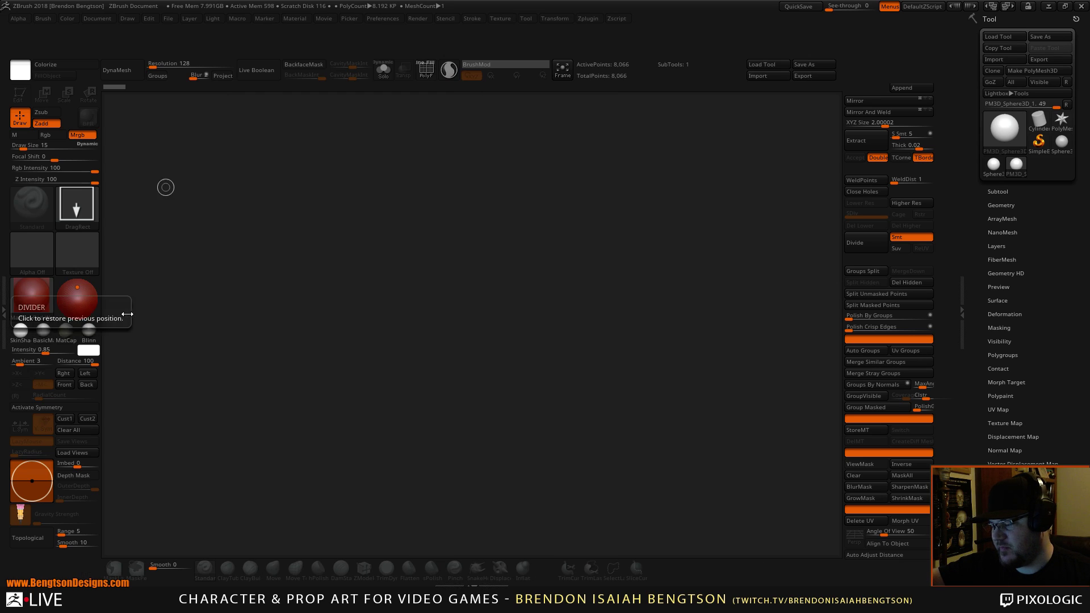
{"action": "left_click", "coordinate": [391, 18]}
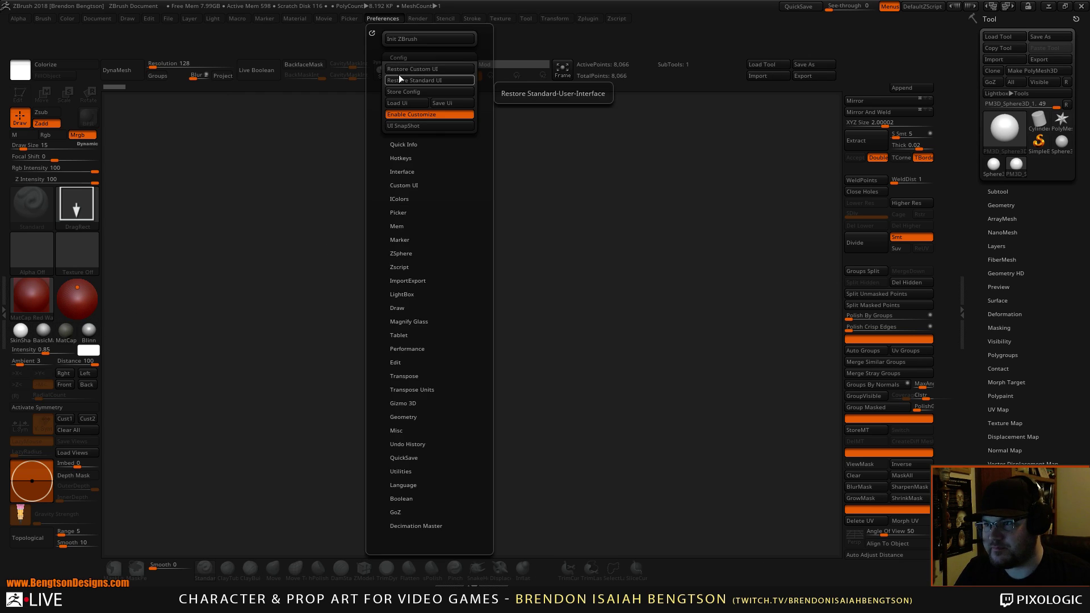
{"action": "left_click", "coordinate": [408, 115]}
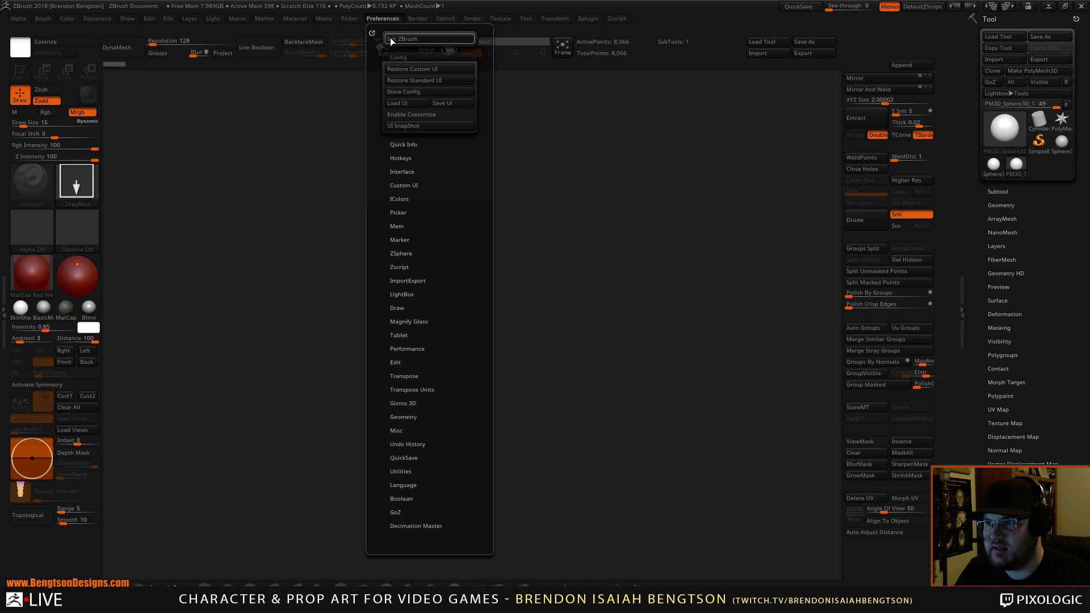
{"action": "left_click", "coordinate": [402, 92]}
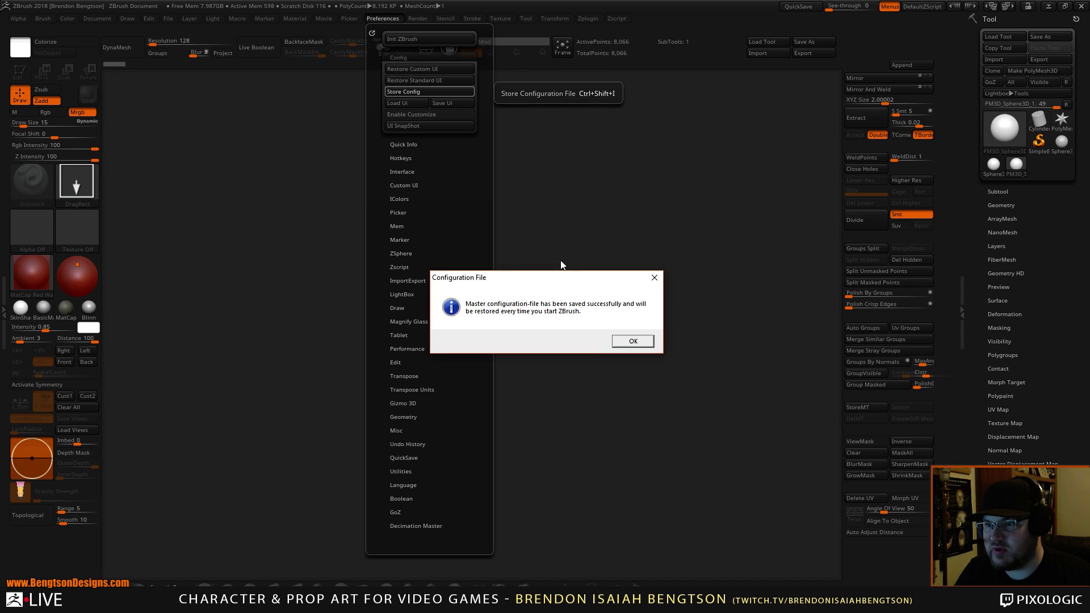
{"action": "left_click", "coordinate": [625, 340]}
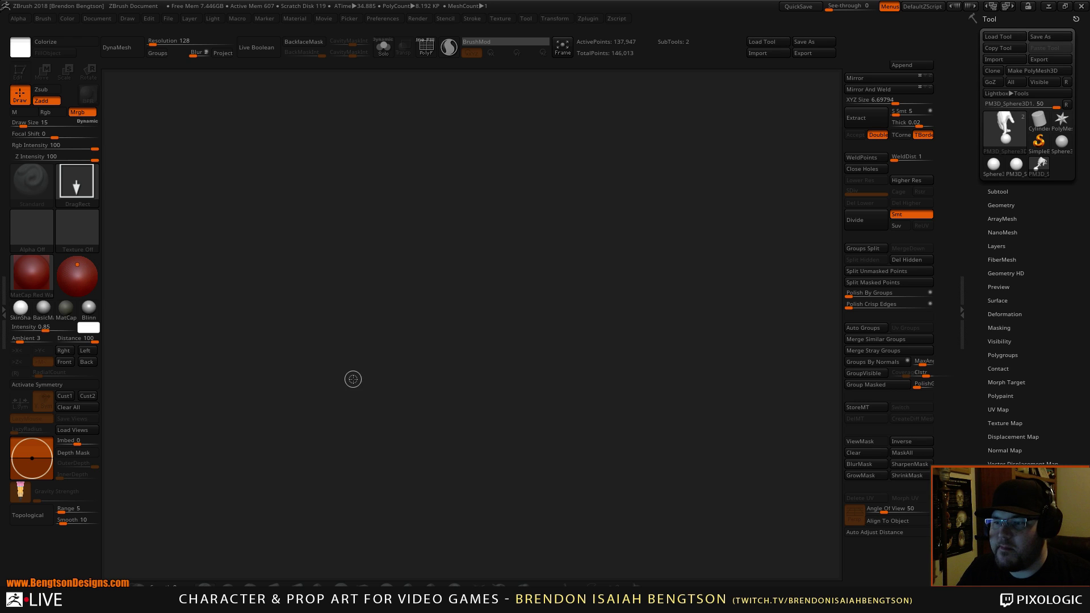
Step: Place the hand-and-sphere model on the canvas in edit mode with the whole model in view
{"action": "left_click_drag", "start_coordinate": [480, 327], "coordinate": [492, 438]}
{"action": "key", "text": "t"}
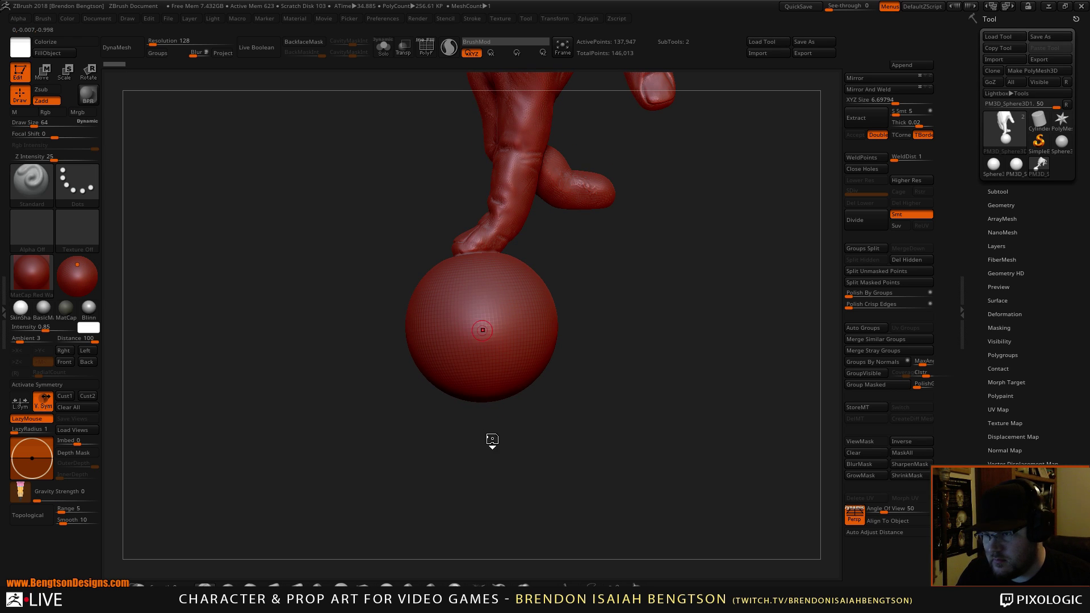
{"action": "left_click_drag", "start_coordinate": [619, 362], "coordinate": [534, 376]}
{"action": "mouse_move", "coordinate": [534, 377]}
{"action": "left_mouse_down"}
{"action": "mouse_move", "coordinate": [592, 369]}
{"action": "mouse_move", "coordinate": [535, 357]}
{"action": "left_mouse_up"}
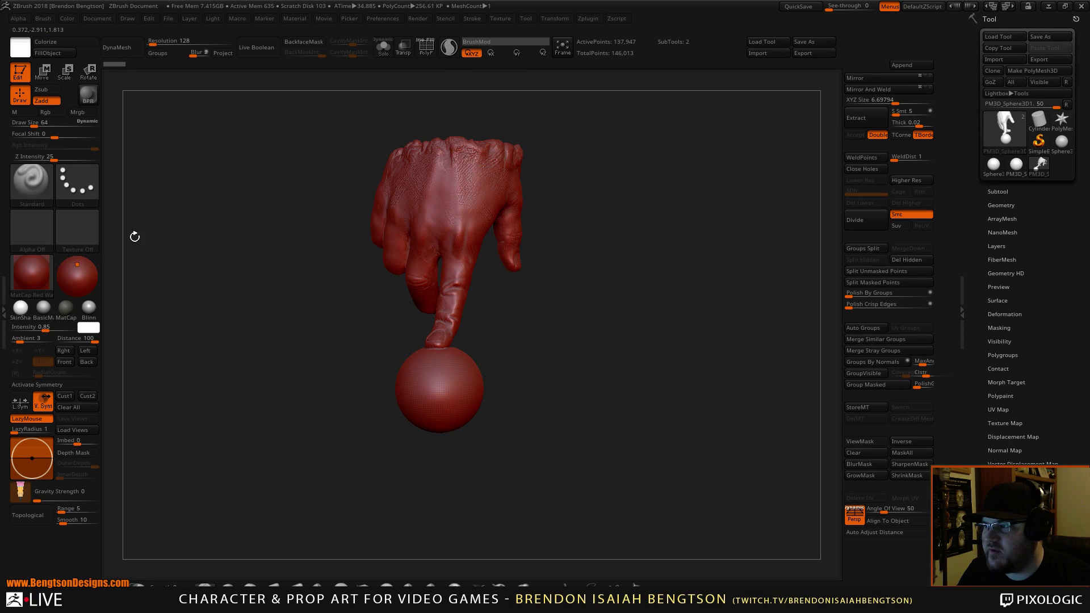
Step: Apply BasicMaterial to the model and save it as the startup material
{"action": "left_click", "coordinate": [43, 308]}
{"action": "key", "text": "ctrl"}
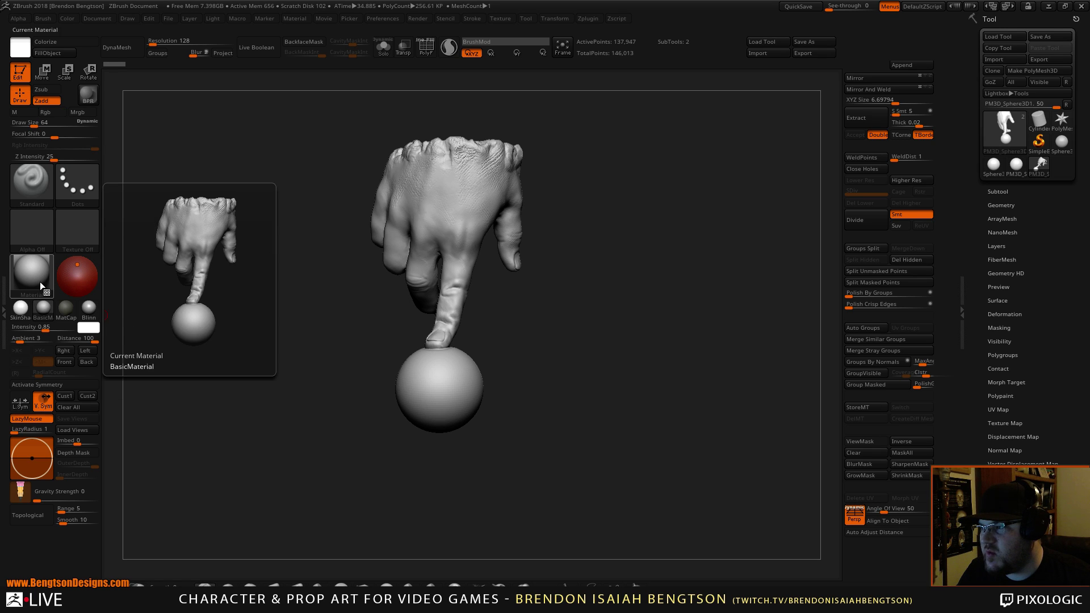
{"action": "left_click", "coordinate": [40, 282]}
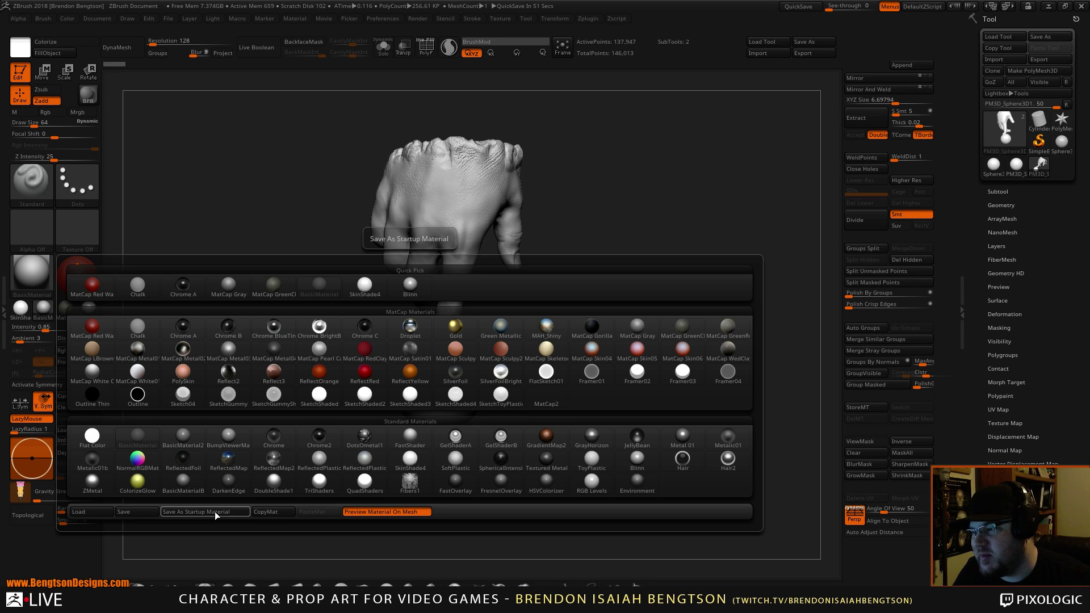
{"action": "left_click", "coordinate": [215, 512]}
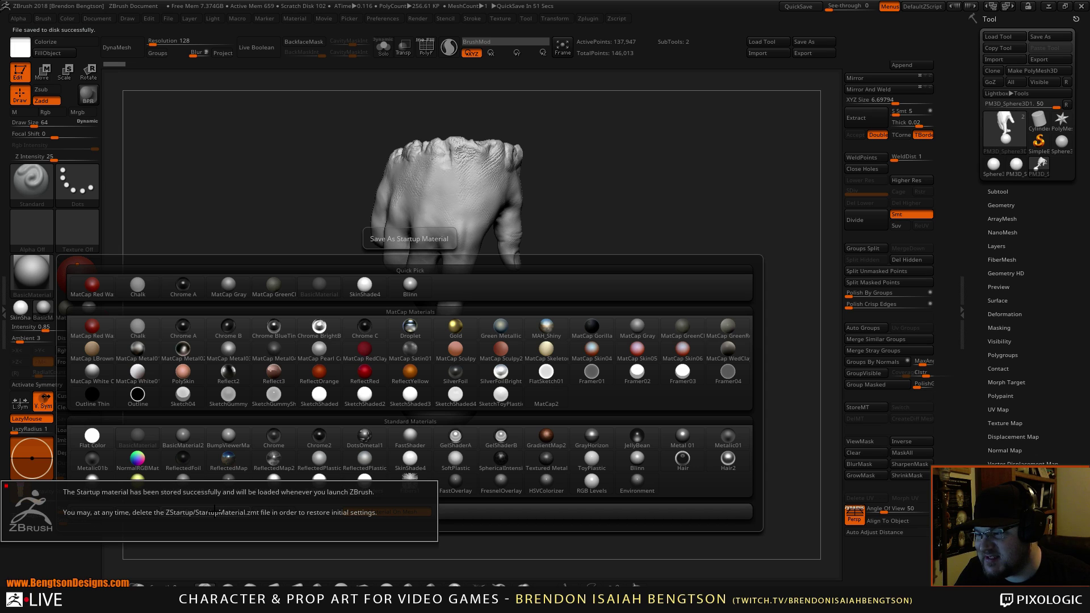
{"action": "left_click", "coordinate": [218, 526]}
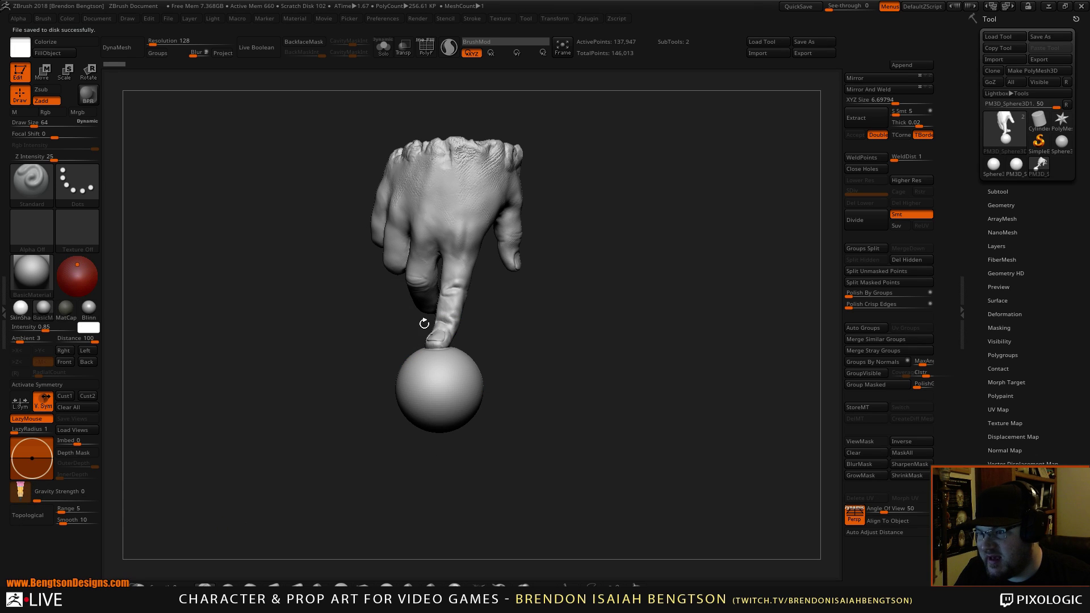
Step: Examine the hand and sphere up close, with and without the polyframe wireframe, to compare their mesh density
{"action": "mouse_move", "coordinate": [440, 341]}
{"action": "right_mouse_down"}
{"action": "mouse_move", "coordinate": [444, 353]}
{"action": "mouse_move", "coordinate": [429, 346]}
{"action": "mouse_move", "coordinate": [444, 331]}
{"action": "mouse_move", "coordinate": [469, 362]}
{"action": "mouse_move", "coordinate": [452, 366]}
{"action": "mouse_move", "coordinate": [506, 368]}
{"action": "mouse_move", "coordinate": [464, 364]}
{"action": "right_mouse_up"}
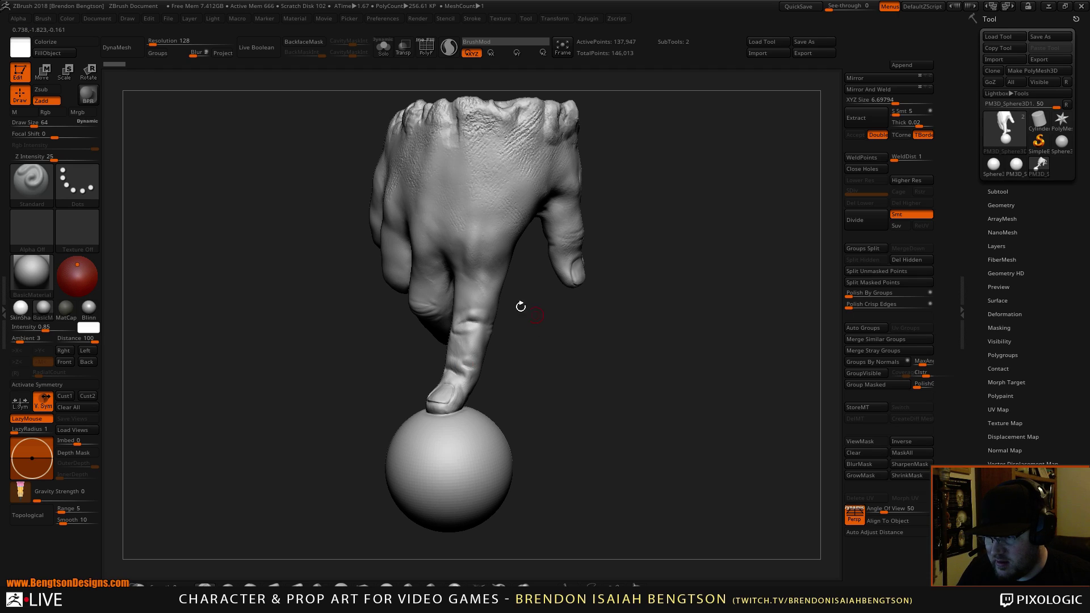
{"action": "key", "text": "shift+f"}
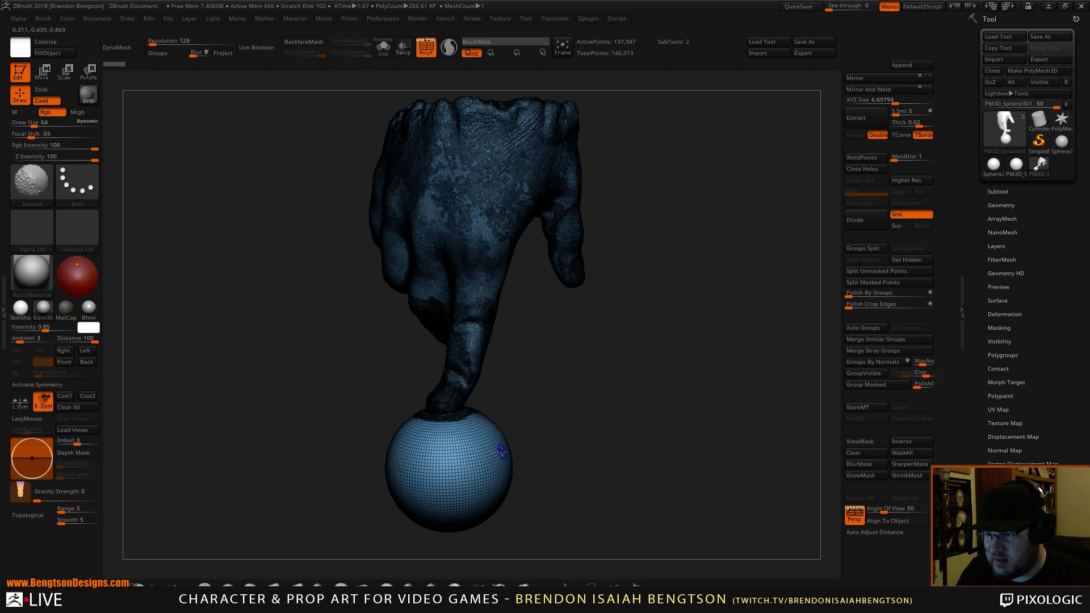
{"action": "mouse_move", "coordinate": [503, 451]}
{"action": "right_mouse_down", "text": "ctrl"}
{"action": "mouse_move", "coordinate": [475, 383]}
{"action": "mouse_move", "coordinate": [465, 460]}
{"action": "mouse_move", "coordinate": [461, 358]}
{"action": "mouse_move", "coordinate": [457, 447]}
{"action": "mouse_move", "coordinate": [410, 363]}
{"action": "mouse_move", "coordinate": [452, 327]}
{"action": "mouse_move", "coordinate": [418, 462]}
{"action": "mouse_move", "coordinate": [447, 461]}
{"action": "mouse_move", "coordinate": [447, 310]}
{"action": "mouse_move", "coordinate": [421, 305]}
{"action": "mouse_move", "coordinate": [454, 330]}
{"action": "mouse_move", "coordinate": [444, 341]}
{"action": "mouse_move", "coordinate": [424, 336]}
{"action": "mouse_move", "coordinate": [437, 346]}
{"action": "right_mouse_up", "text": "ctrl"}
{"action": "key", "text": "shift+f"}
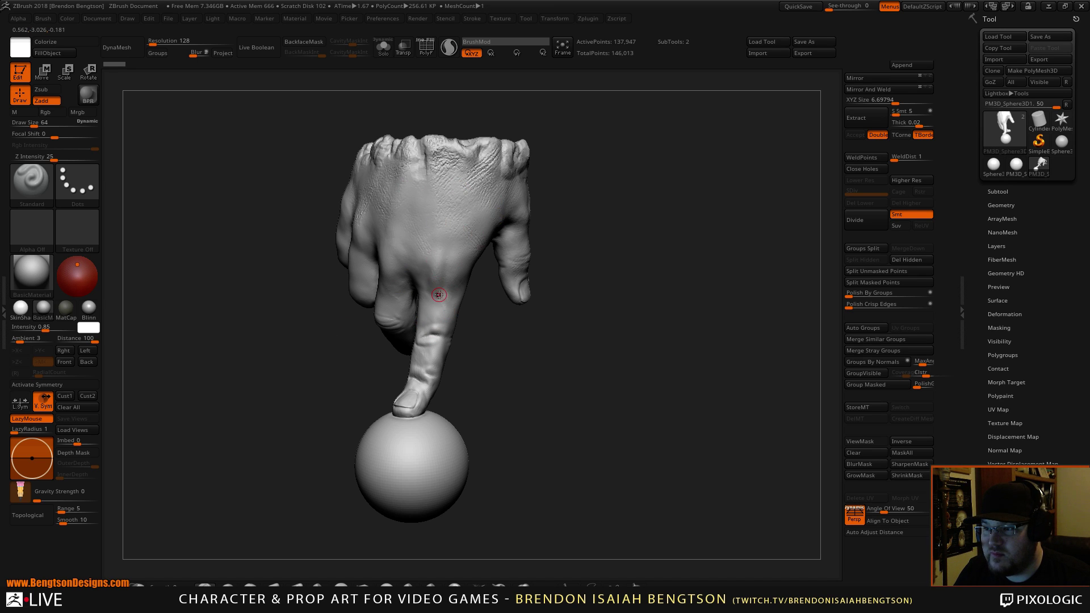
{"action": "right_click_drag", "start_coordinate": [439, 295], "coordinate": [562, 363]}
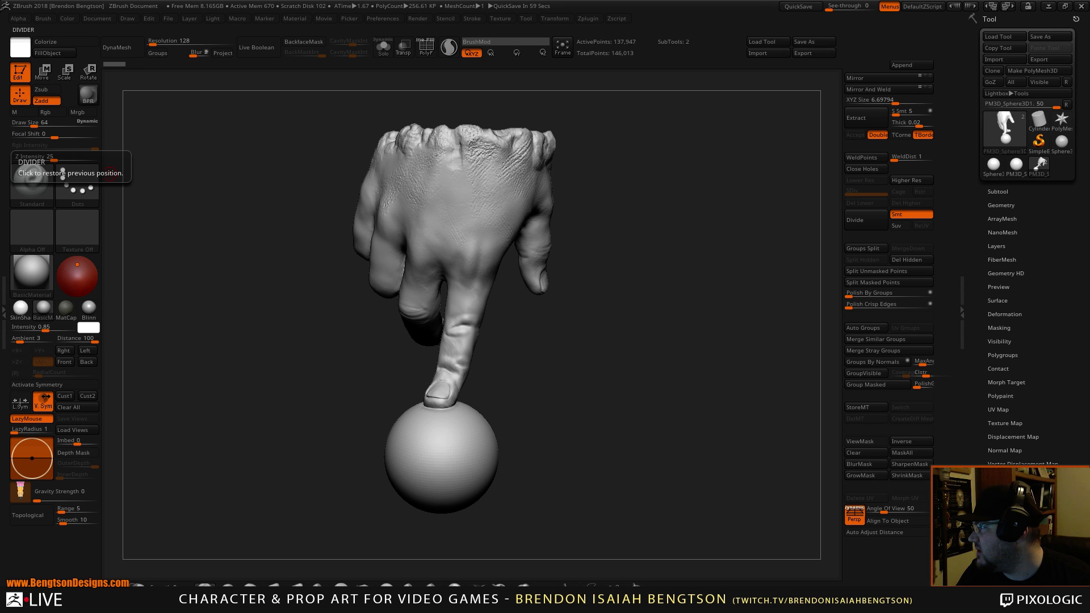
Step: Bring the web browser over the canvas to view the M.C. Escher hand and sphere reference image, and move it away again
{"action": "left_click_drag", "start_coordinate": [0, 136], "coordinate": [470, 68]}
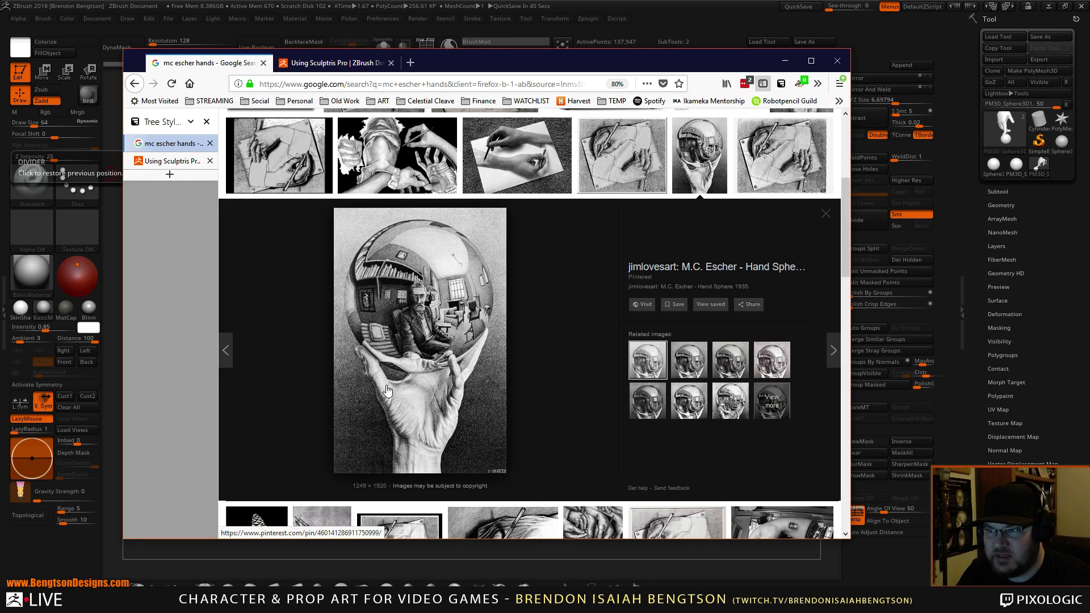
{"action": "left_click_drag", "start_coordinate": [635, 61], "coordinate": [0, 60]}
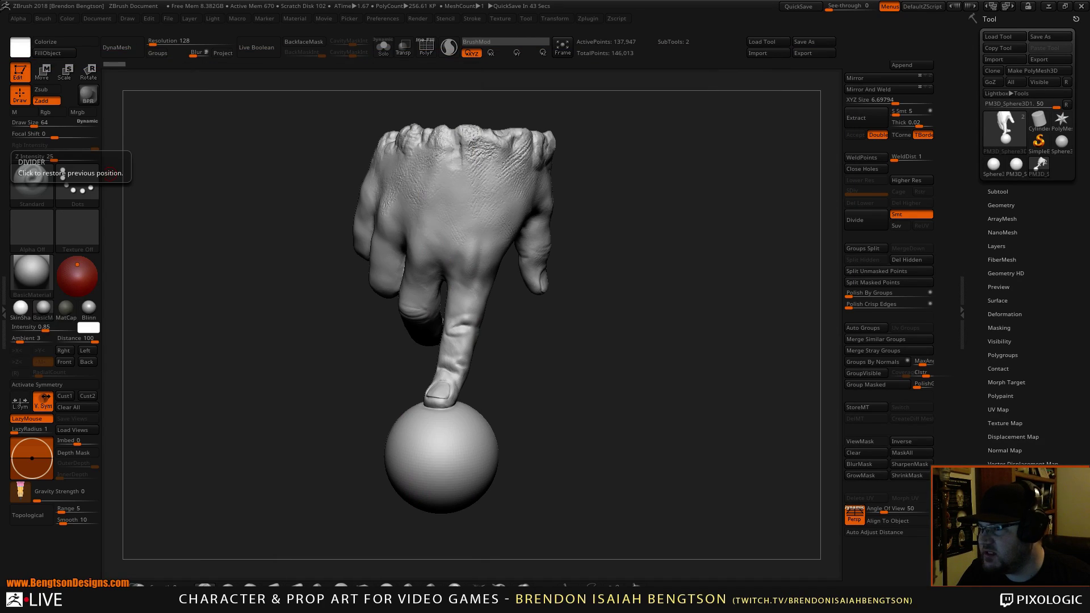
Step: Switch the active tool to the Sphere3D_1 primitive
{"action": "left_click", "coordinate": [998, 167]}
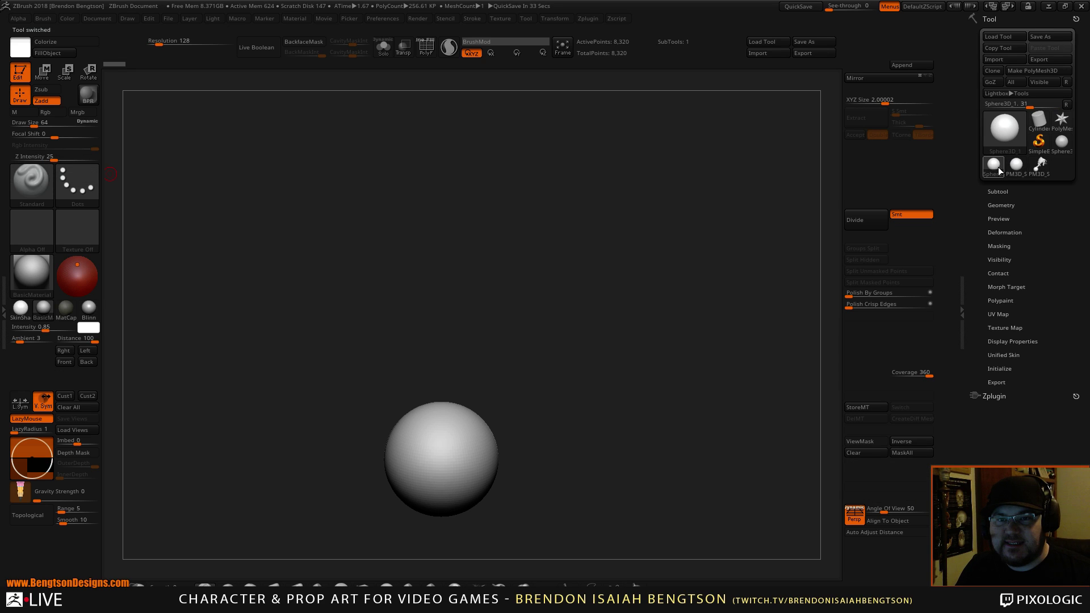
Step: Reselect the Sphere3D_1 primitive and start a new document without saving the current one
{"action": "left_click", "coordinate": [1016, 166]}
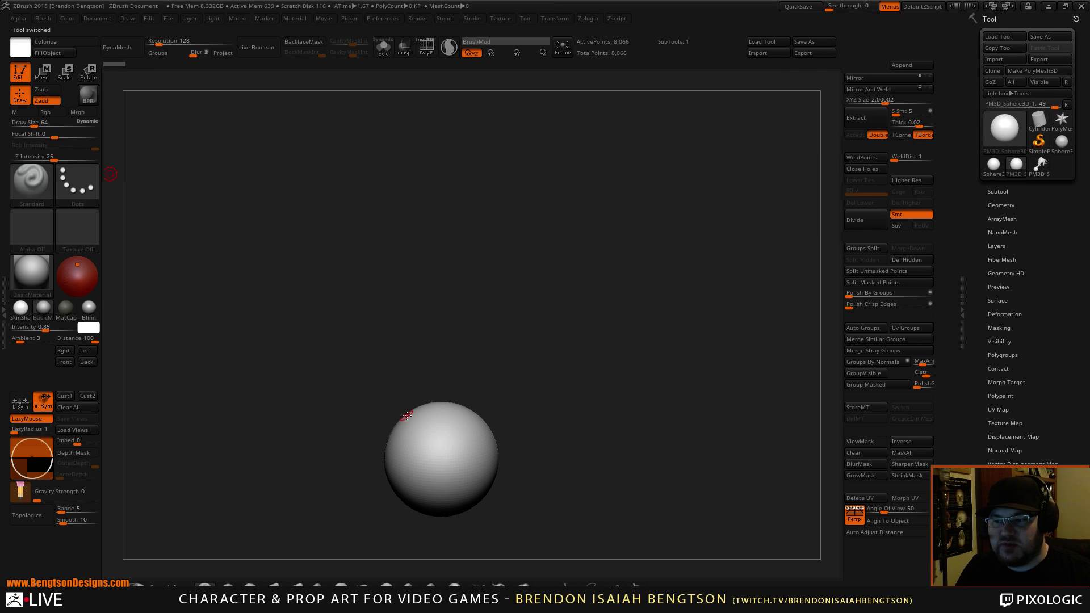
{"action": "left_click", "coordinate": [1020, 136]}
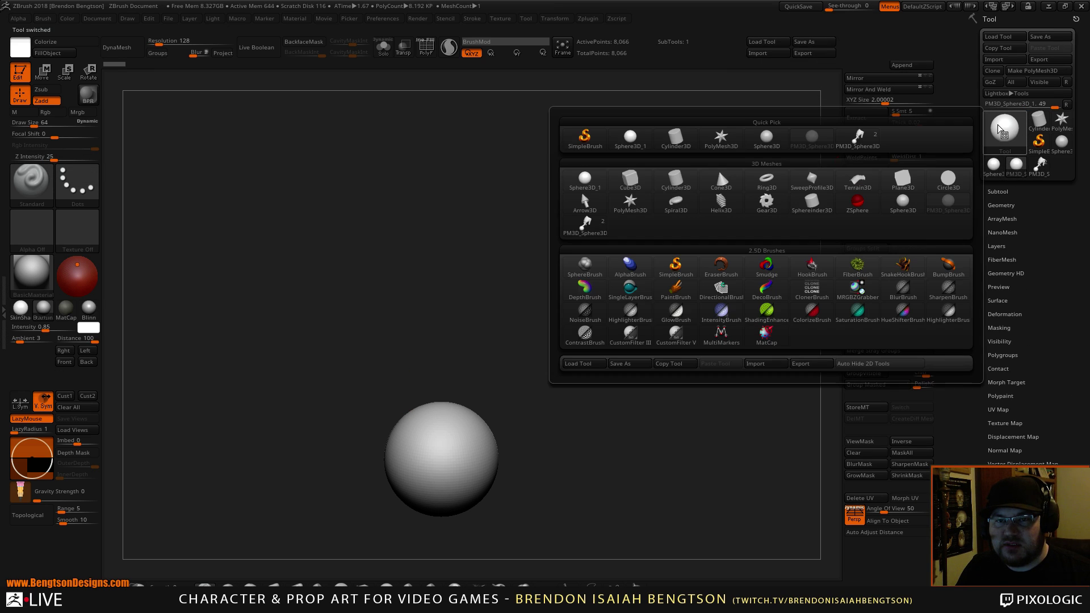
{"action": "left_click", "coordinate": [584, 179]}
{"action": "left_click", "coordinate": [85, 18]}
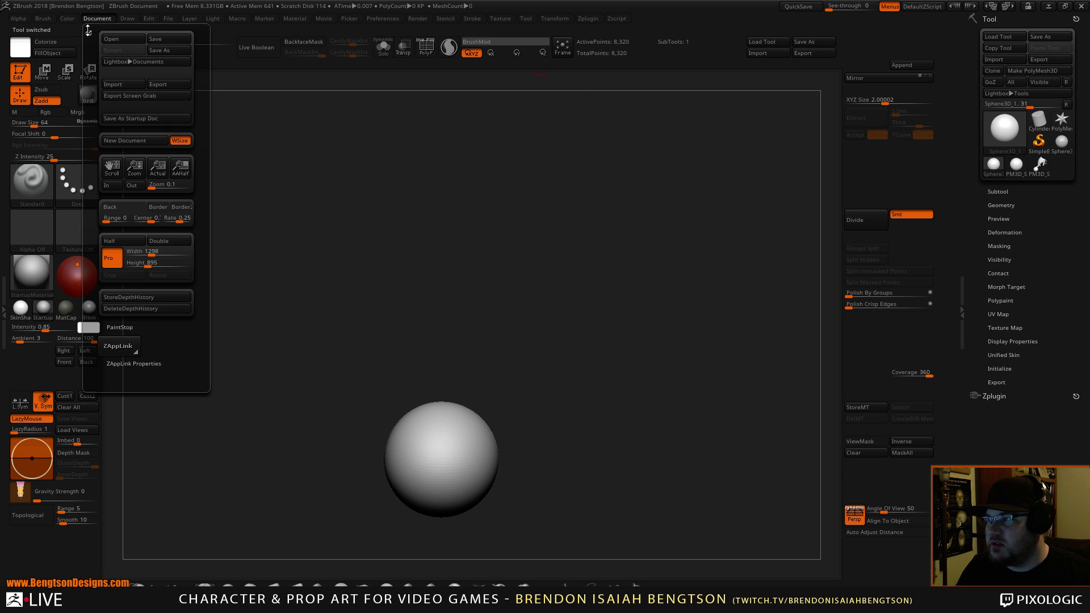
{"action": "left_click", "coordinate": [153, 140]}
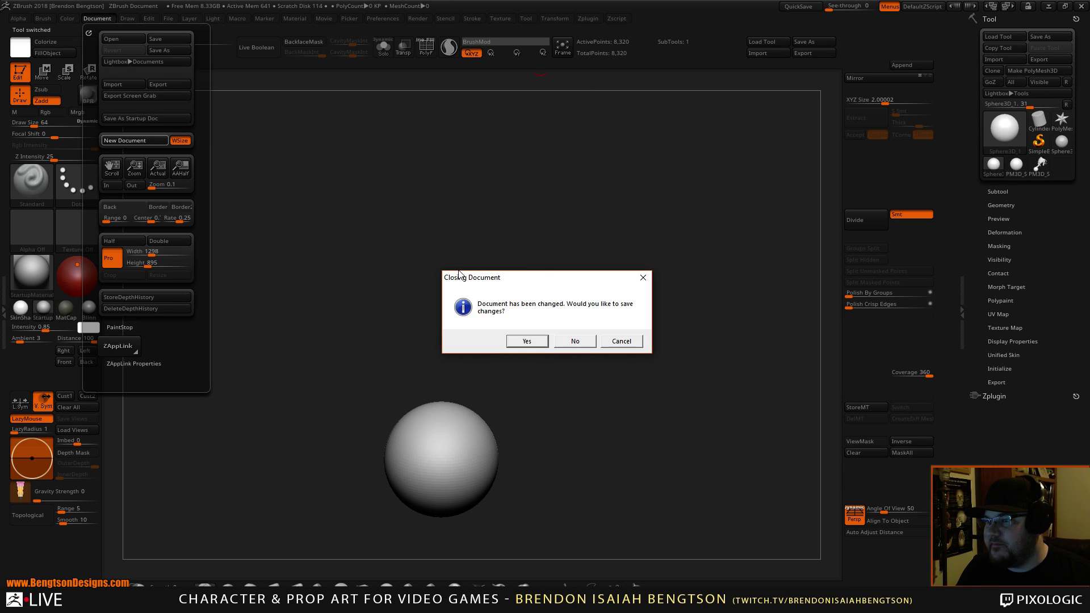
{"action": "left_click", "coordinate": [574, 342]}
Step: Draw a Sphere3D_1 on the empty canvas and enter Edit mode
{"action": "left_click_drag", "start_coordinate": [434, 316], "coordinate": [440, 479]}
{"action": "key", "text": "t"}
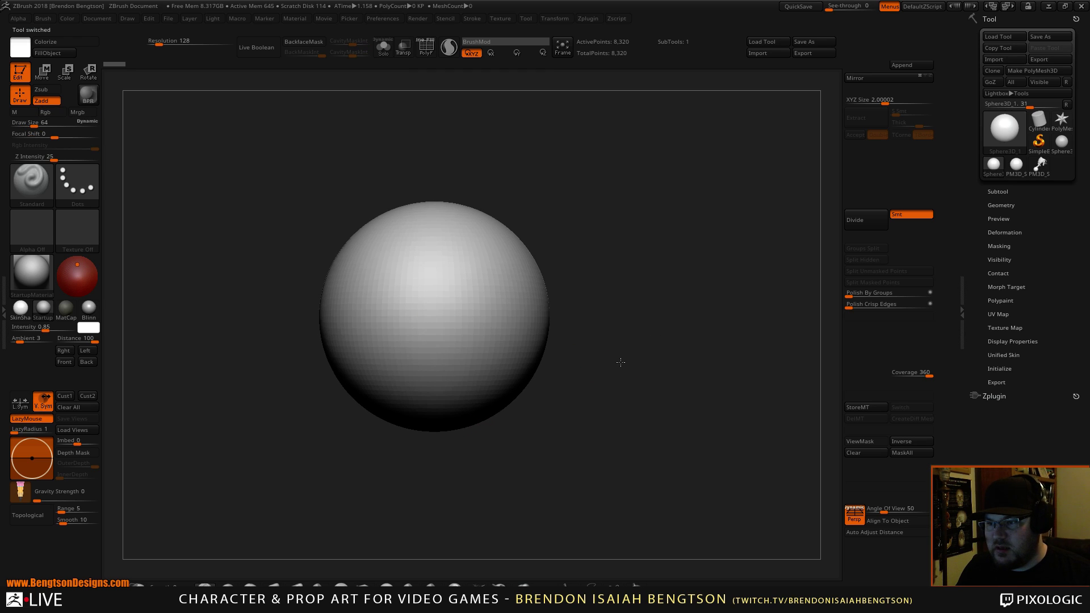
{"action": "left_click_drag", "start_coordinate": [620, 362], "coordinate": [656, 326], "text": "alt"}
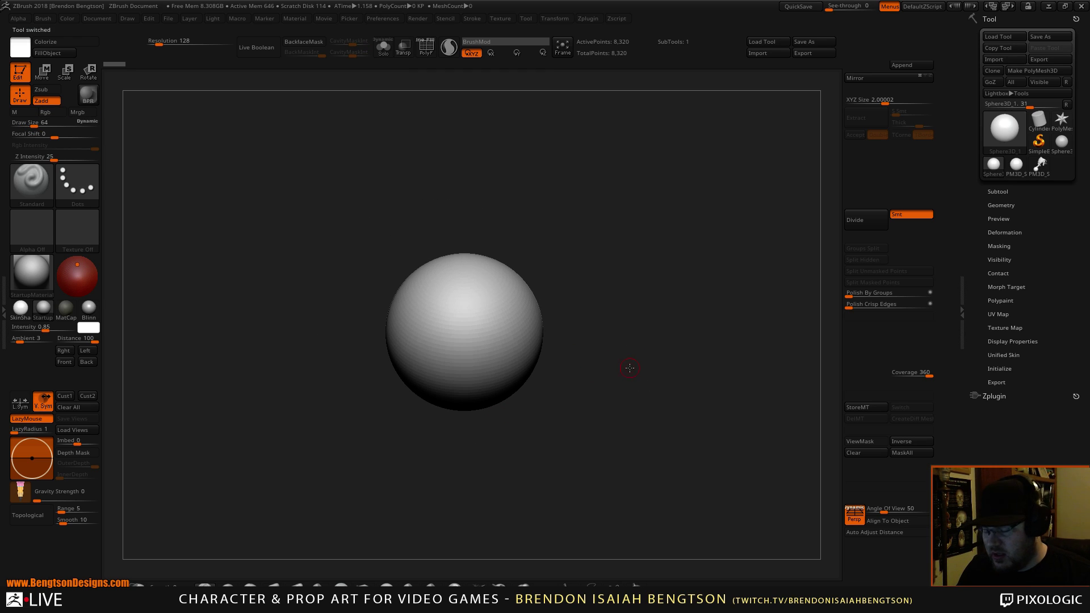
Step: Show the polyframe wireframe on the sphere and convert the primitive into a PolyMesh3D
{"action": "key", "text": "shift+f"}
{"action": "left_click_drag", "start_coordinate": [630, 368], "coordinate": [608, 394]}
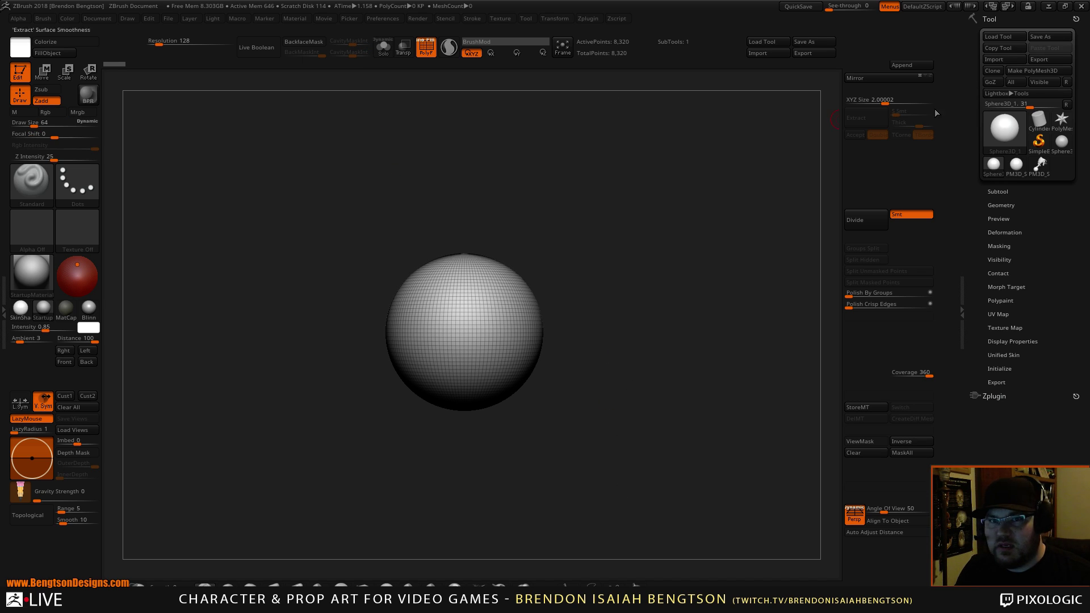
{"action": "left_click", "coordinate": [1040, 71]}
{"action": "left_click_drag", "start_coordinate": [563, 176], "coordinate": [567, 287]}
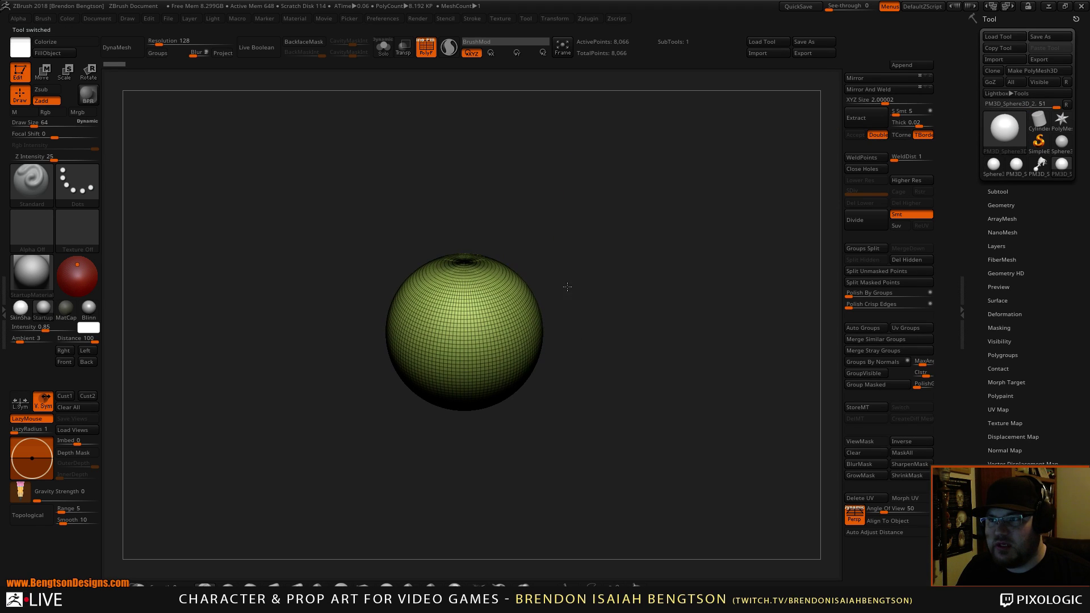
Step: Assign Shift+S as the custom hotkey for Sculptris Pro mode
{"action": "left_click", "coordinate": [450, 47], "text": "ctrl+alt"}
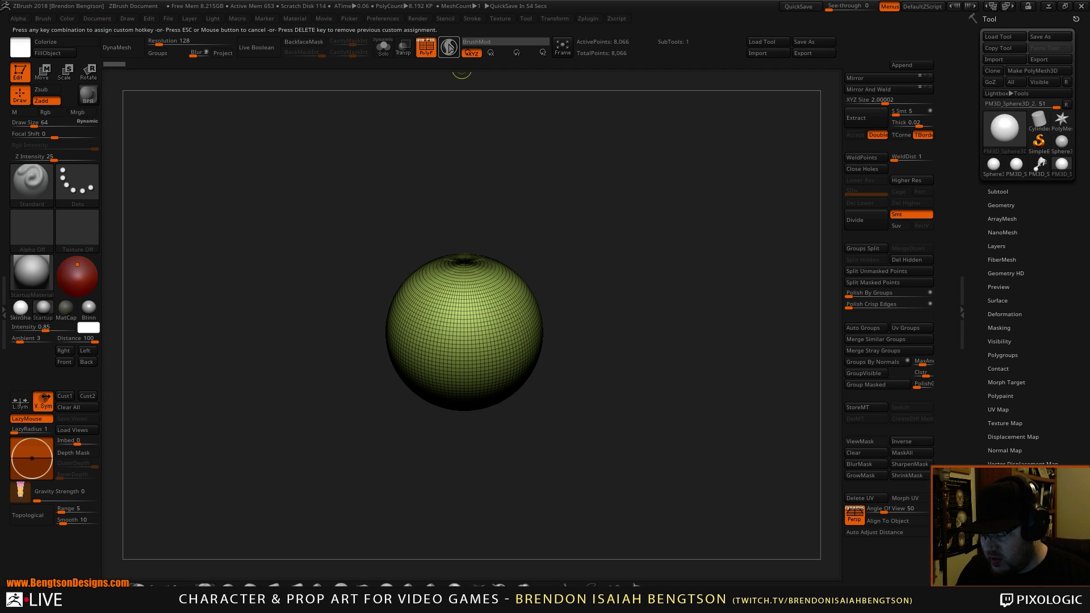
{"action": "key", "text": "shift+s"}
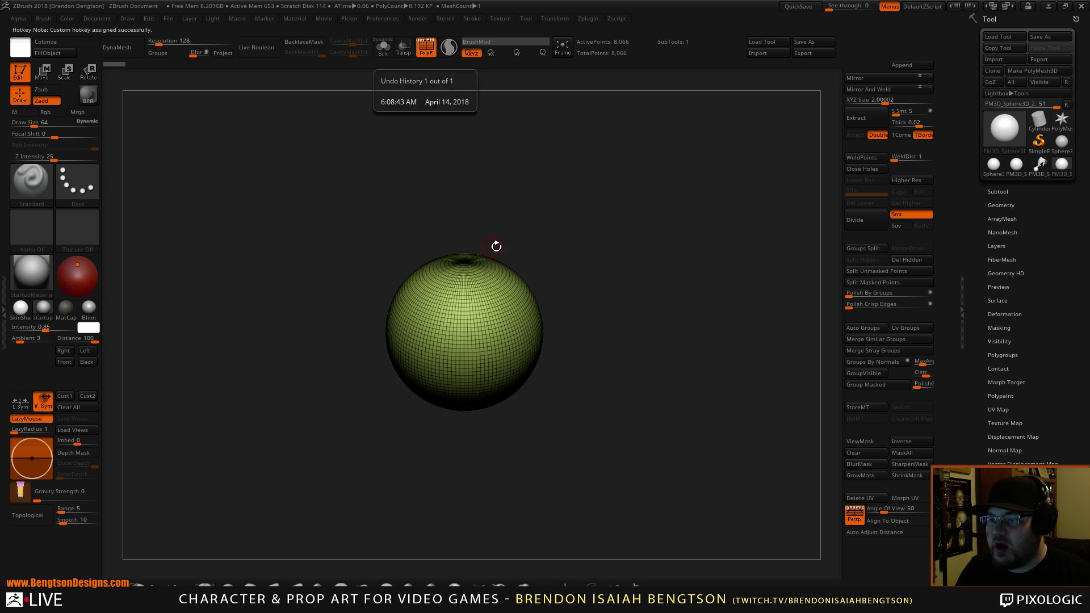
{"action": "mouse_move", "coordinate": [496, 246]}
{"action": "right_mouse_down", "text": "ctrl"}
{"action": "mouse_move", "coordinate": [571, 352]}
{"action": "mouse_move", "coordinate": [630, 318]}
{"action": "mouse_move", "coordinate": [580, 314]}
{"action": "mouse_move", "coordinate": [598, 308]}
{"action": "right_mouse_up", "text": "ctrl"}
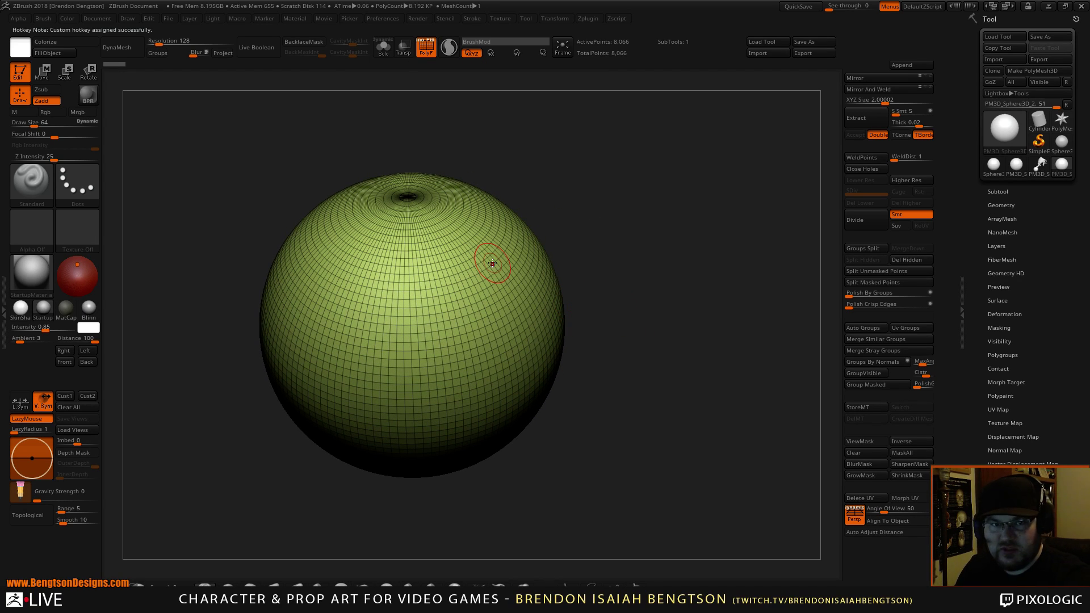
Step: Increase the brush's draw size to 145
{"action": "right_click", "coordinate": [615, 194]}
{"action": "left_click_drag", "start_coordinate": [620, 194], "coordinate": [622, 193]}
{"action": "mouse_move", "coordinate": [679, 318]}
{"action": "right_mouse_down", "text": "ctrl"}
{"action": "mouse_move", "coordinate": [679, 260]}
{"action": "mouse_move", "coordinate": [690, 285]}
{"action": "right_mouse_up", "text": "ctrl"}
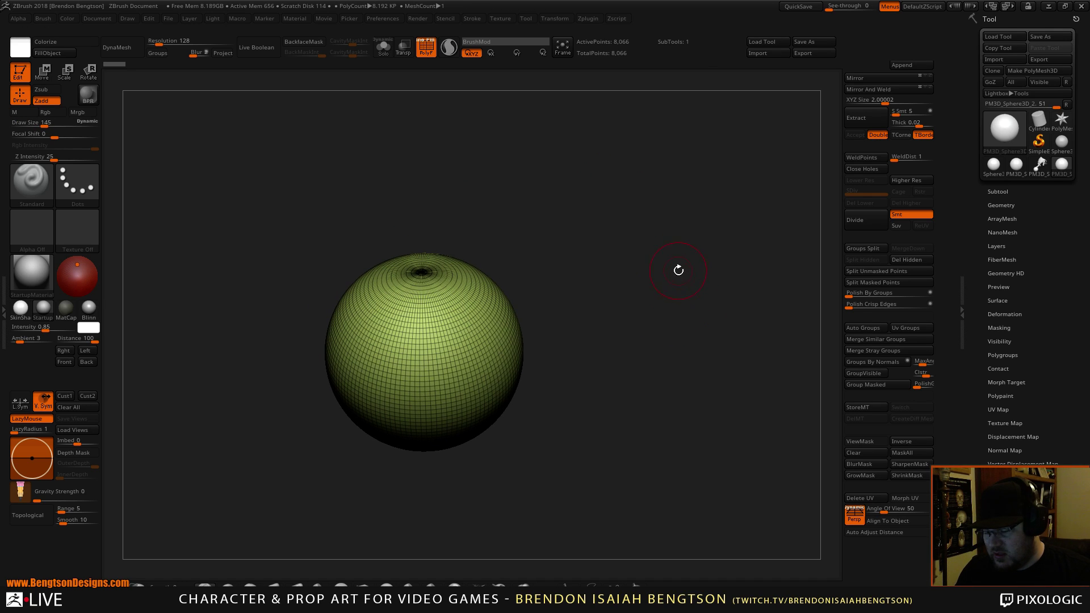
{"action": "key", "text": "s"}
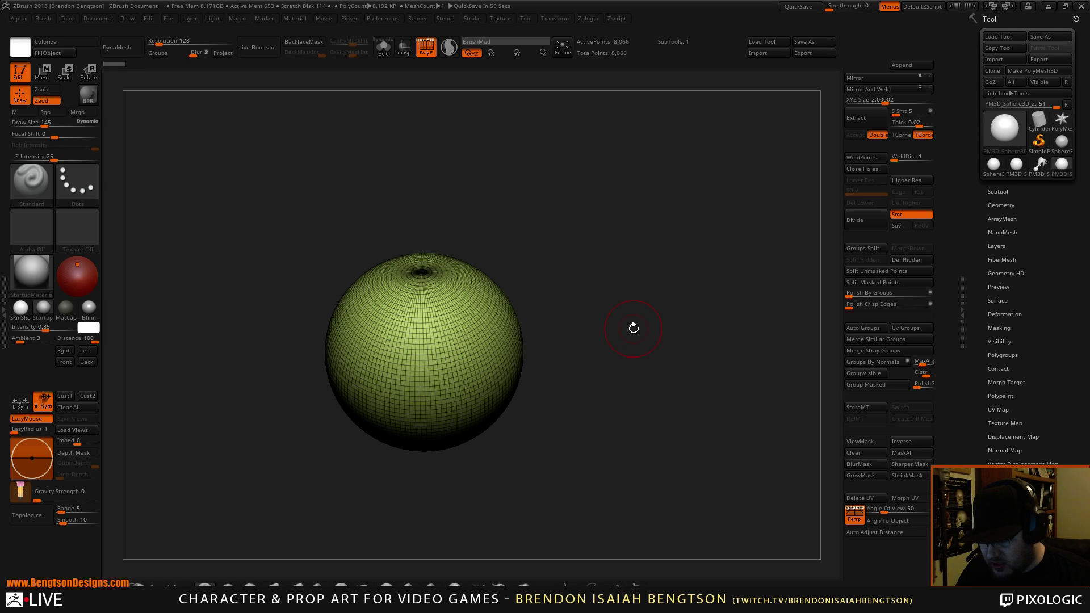
Step: Toggle the sphere's polyframe colour fill off and back on, and set the draw size to 80
{"action": "key", "text": "space"}
{"action": "left_click", "coordinate": [337, 532]}
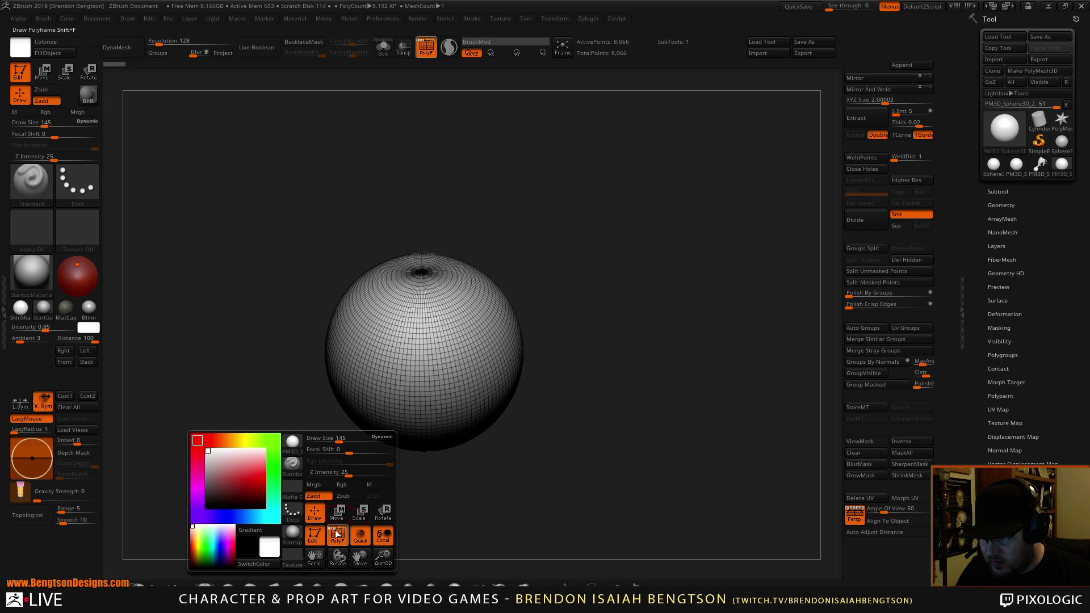
{"action": "left_click", "coordinate": [336, 531]}
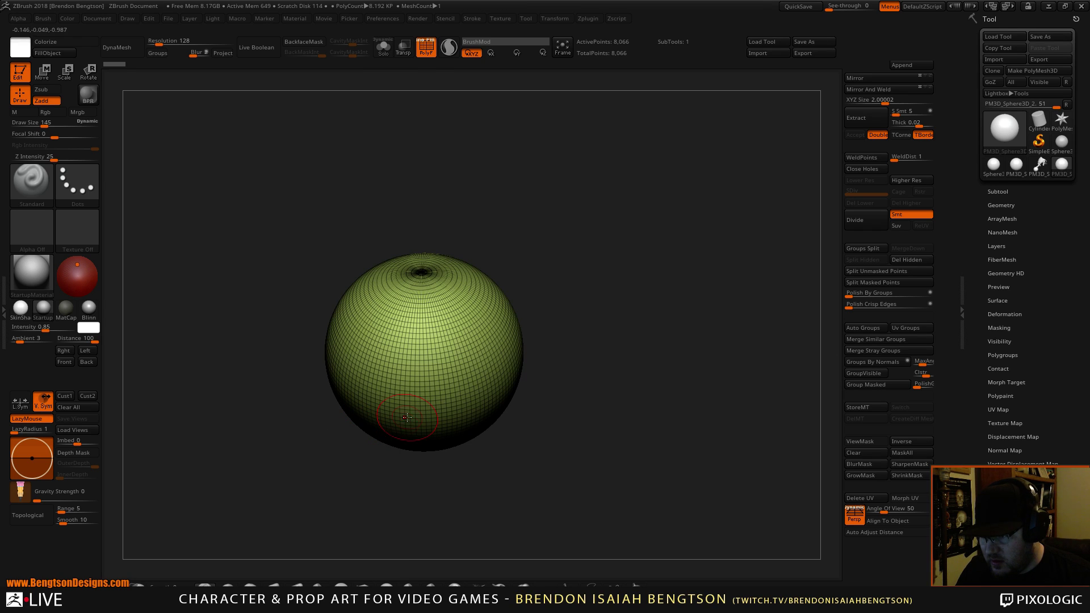
{"action": "key", "text": "space"}
{"action": "left_click_drag", "start_coordinate": [630, 369], "coordinate": [621, 375]}
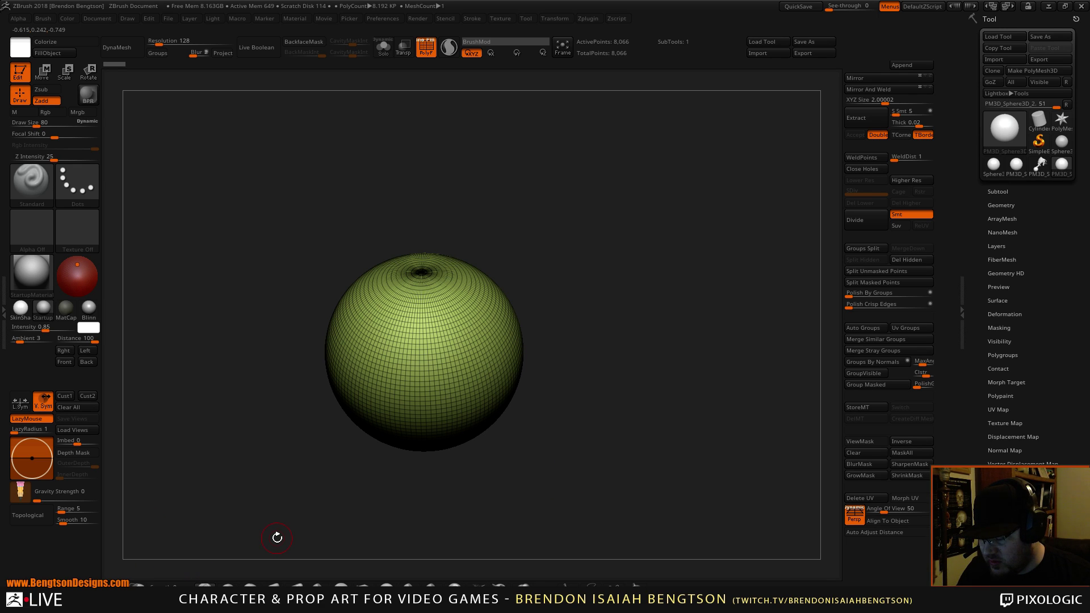
Step: Assign the custom hotkeys A to the ClayBuildup brush and S to the Move Topological brush
{"action": "key", "text": "ctrl"}
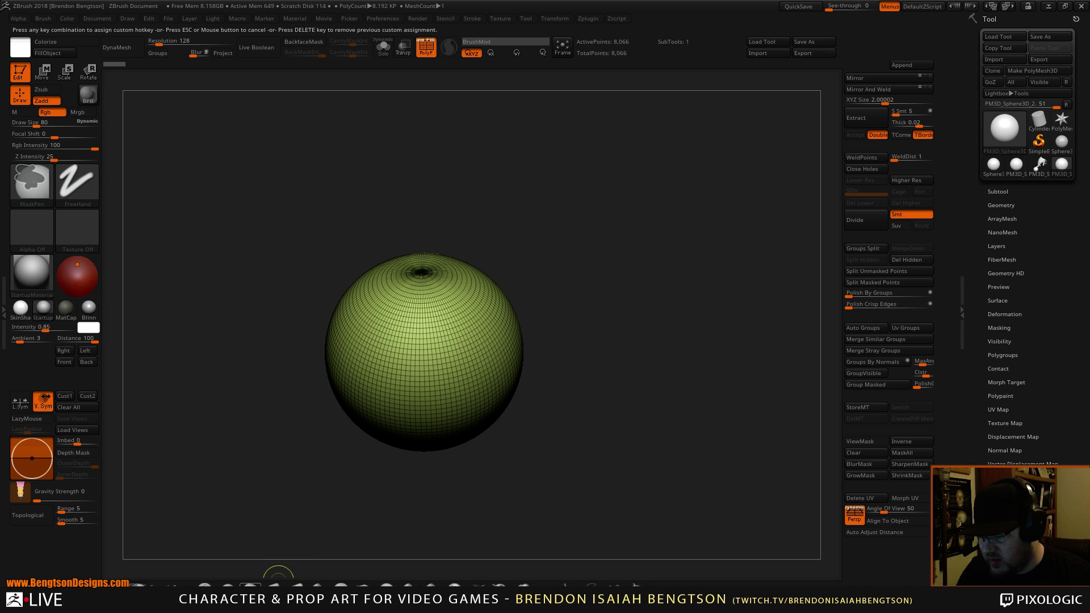
{"action": "key", "text": "a"}
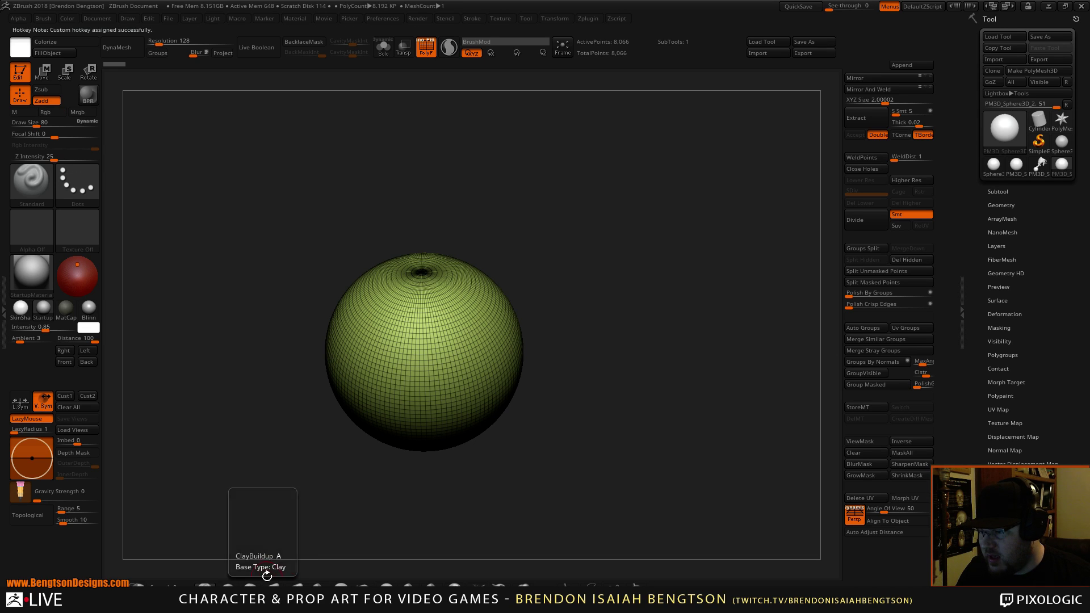
{"action": "left_click", "coordinate": [295, 586], "text": "ctrl+alt"}
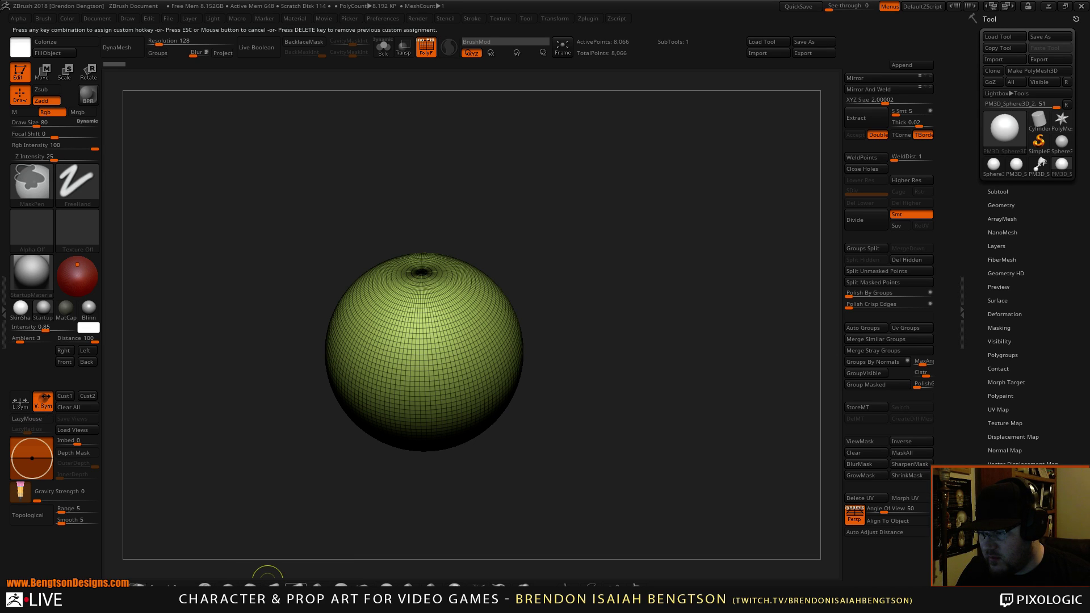
{"action": "key", "text": "s"}
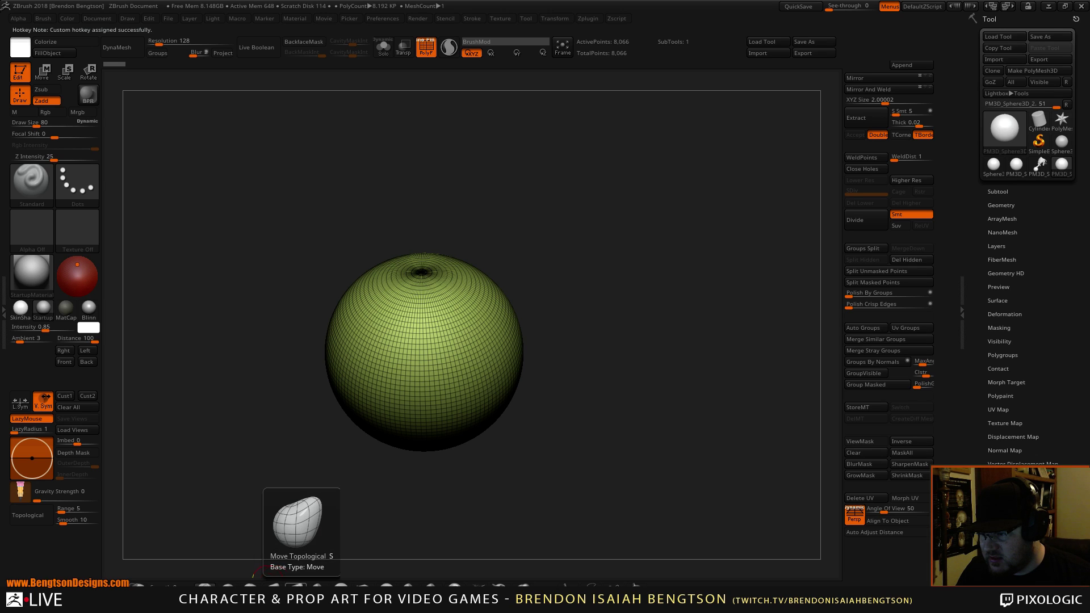
Step: Assign the custom hotkeys D to the brush beside Move Topological and G to the ZModeler brush
{"action": "left_click", "coordinate": [319, 586], "text": "ctrl+alt"}
{"action": "key", "text": "d"}
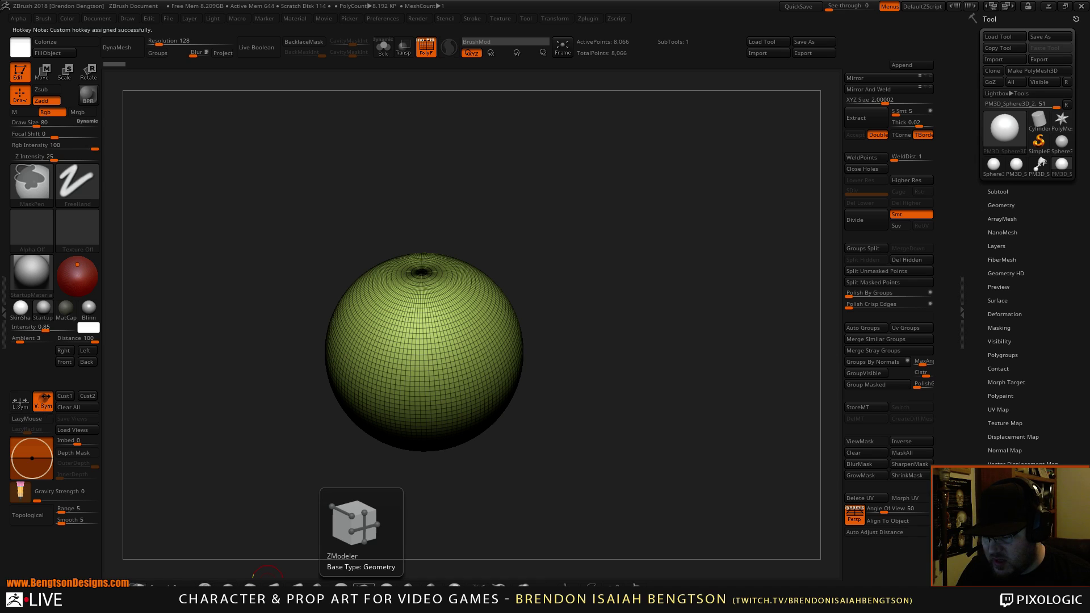
{"action": "left_click", "coordinate": [363, 588], "text": "ctrl+alt"}
{"action": "key", "text": "g"}
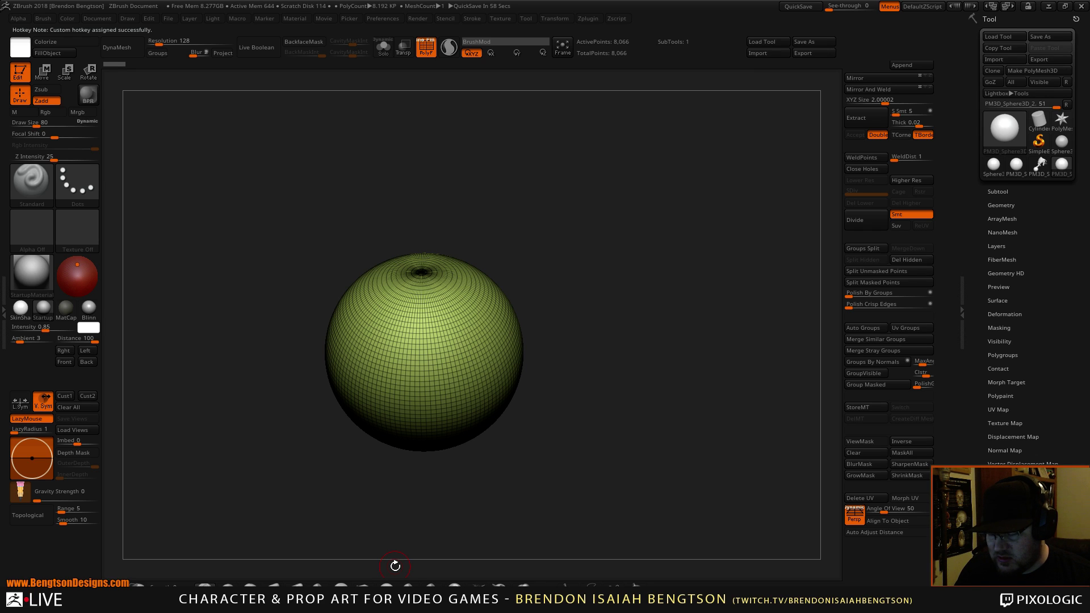
Step: Pick the IMM Primitives brush from the insert-mesh brushes
{"action": "key", "text": "b"}
{"action": "key", "text": "i"}
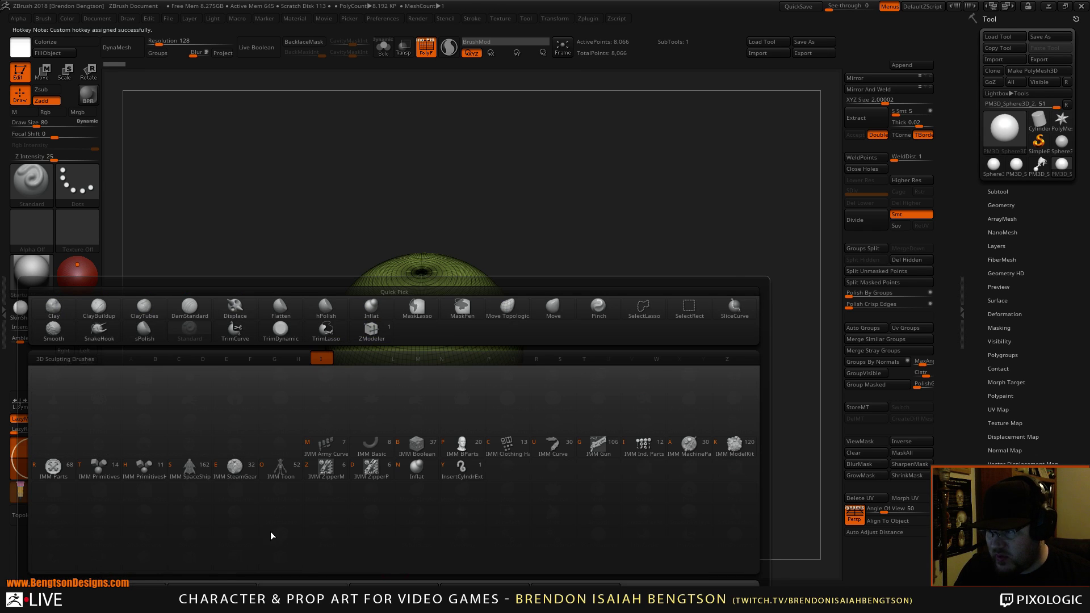
{"action": "left_click", "coordinate": [100, 470]}
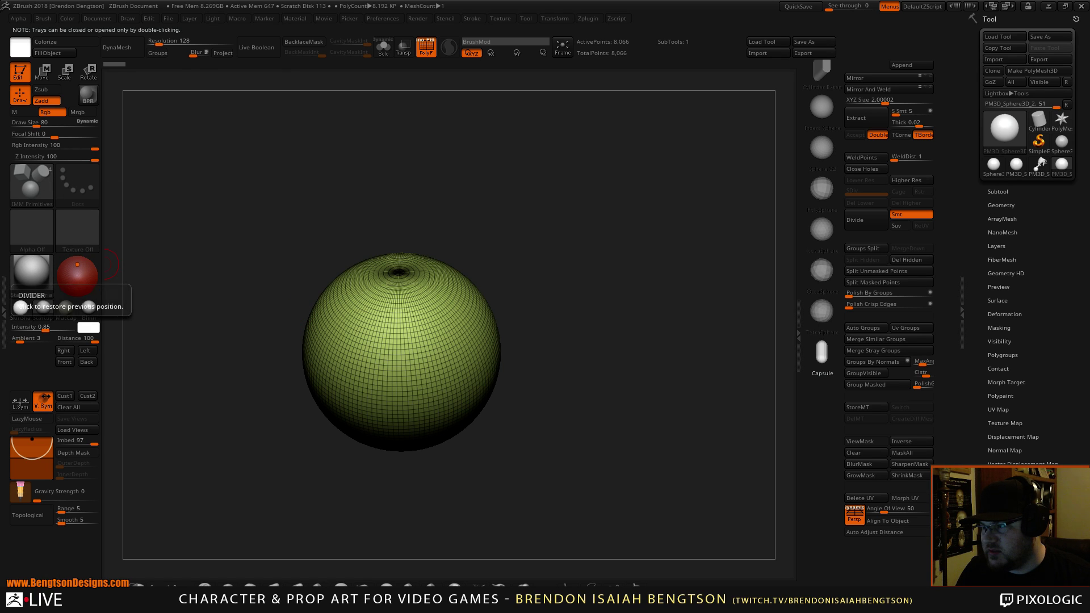
Step: Bring up the Brush palette and assign H as the custom hotkey for the IMM Primitives brush
{"action": "left_click", "coordinate": [3, 309]}
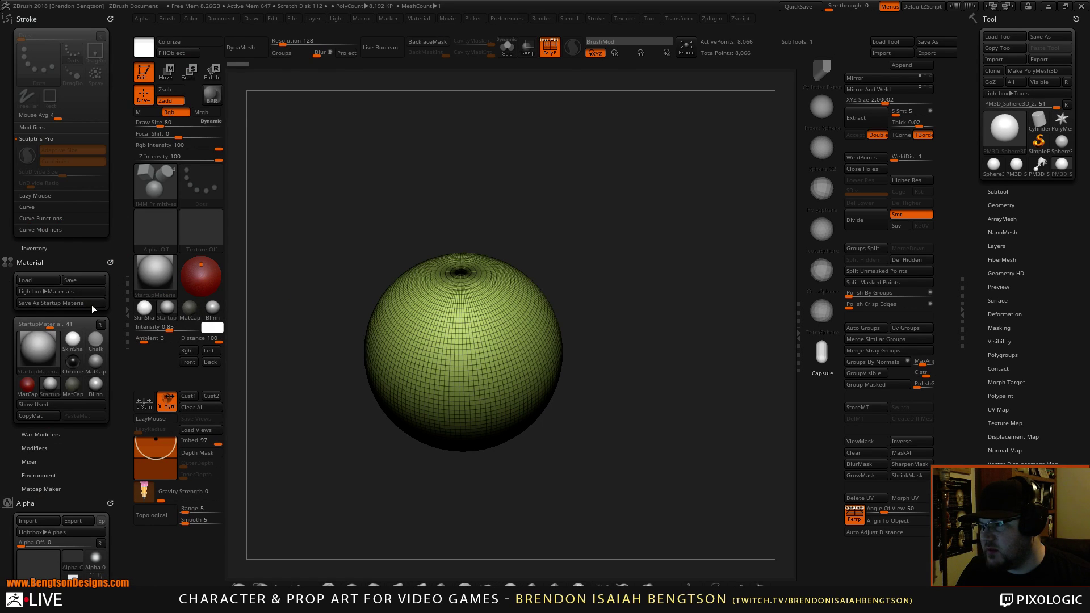
{"action": "left_click_drag", "start_coordinate": [101, 433], "coordinate": [101, 273]}
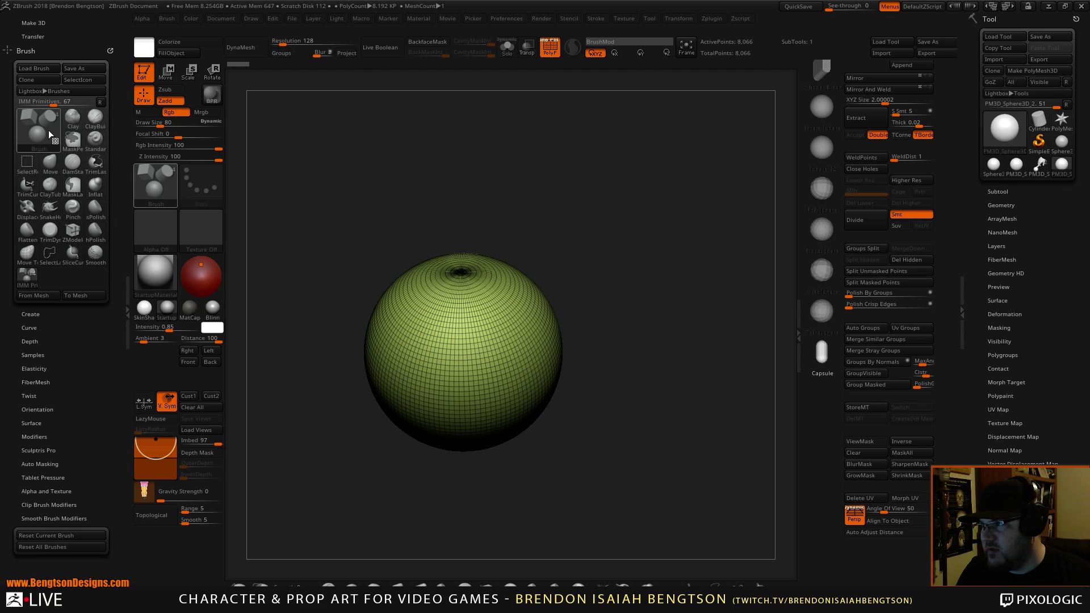
{"action": "key", "text": "ctrl"}
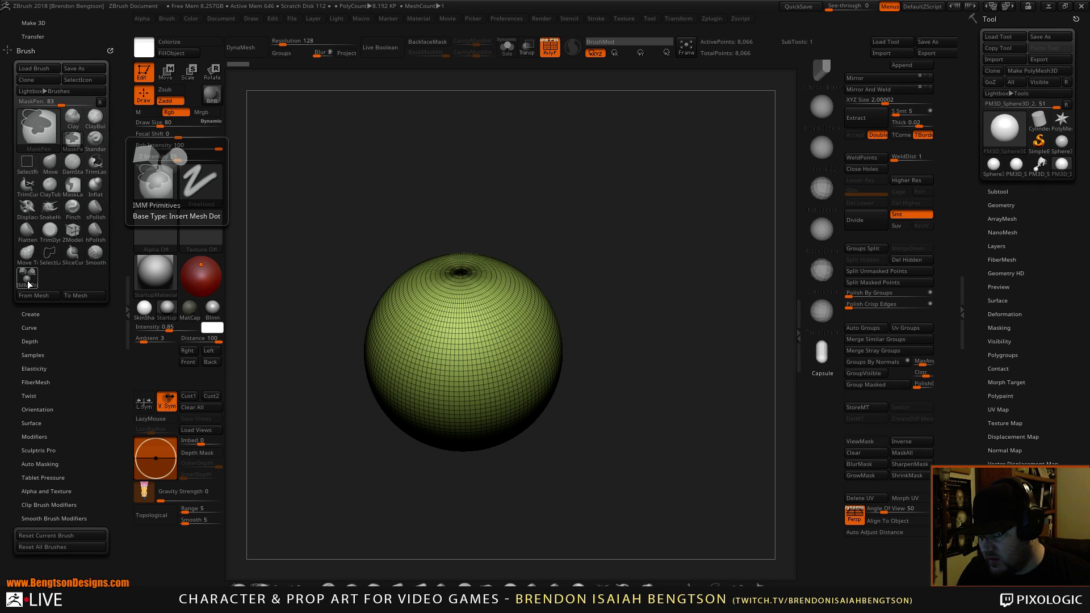
{"action": "left_click", "coordinate": [27, 280], "text": "ctrl+alt"}
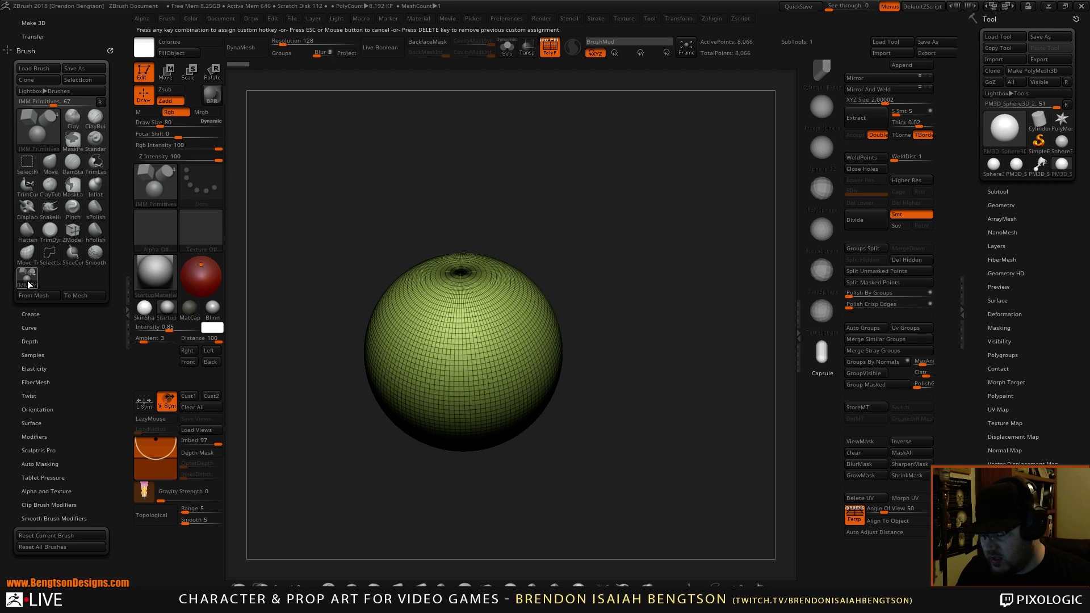
{"action": "key", "text": "h"}
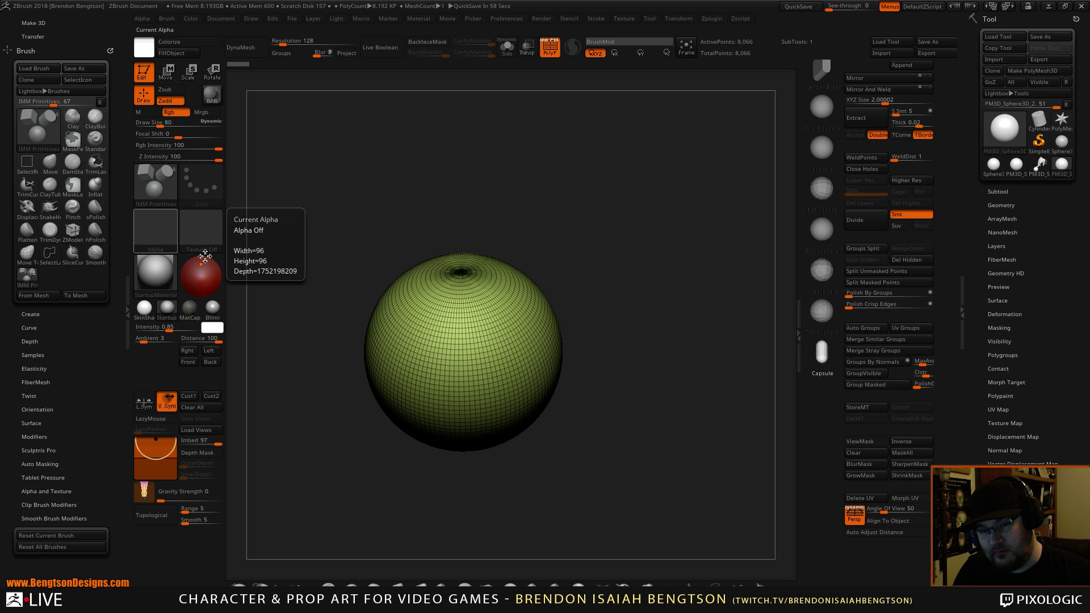
Step: Expand the tool's Masking settings and collapse the tray holding the Brush palette
{"action": "left_click", "coordinate": [999, 328]}
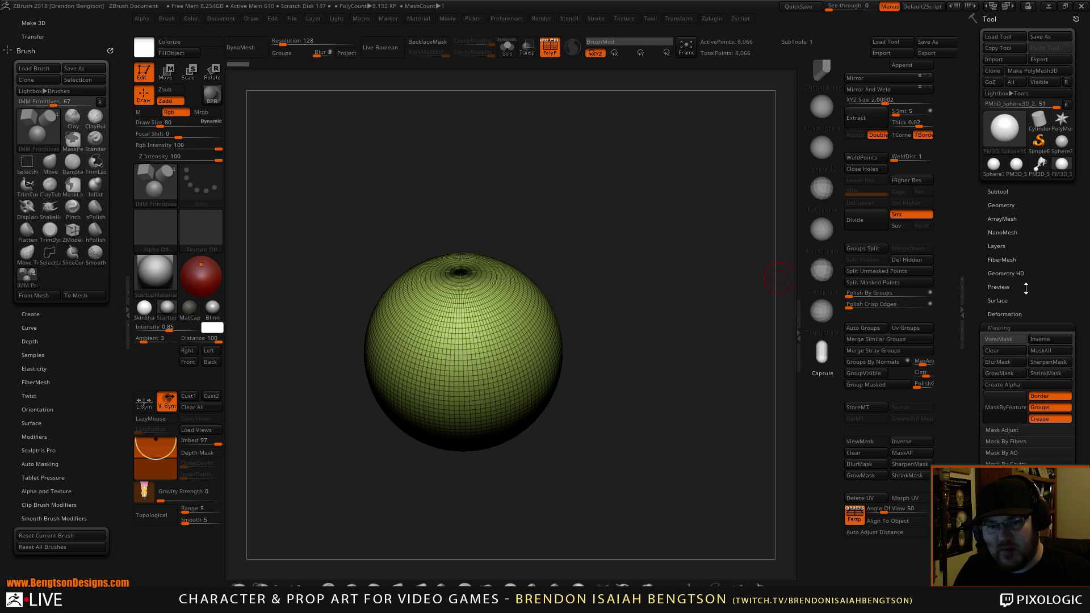
{"action": "left_click_drag", "start_coordinate": [1025, 289], "coordinate": [1026, 233]}
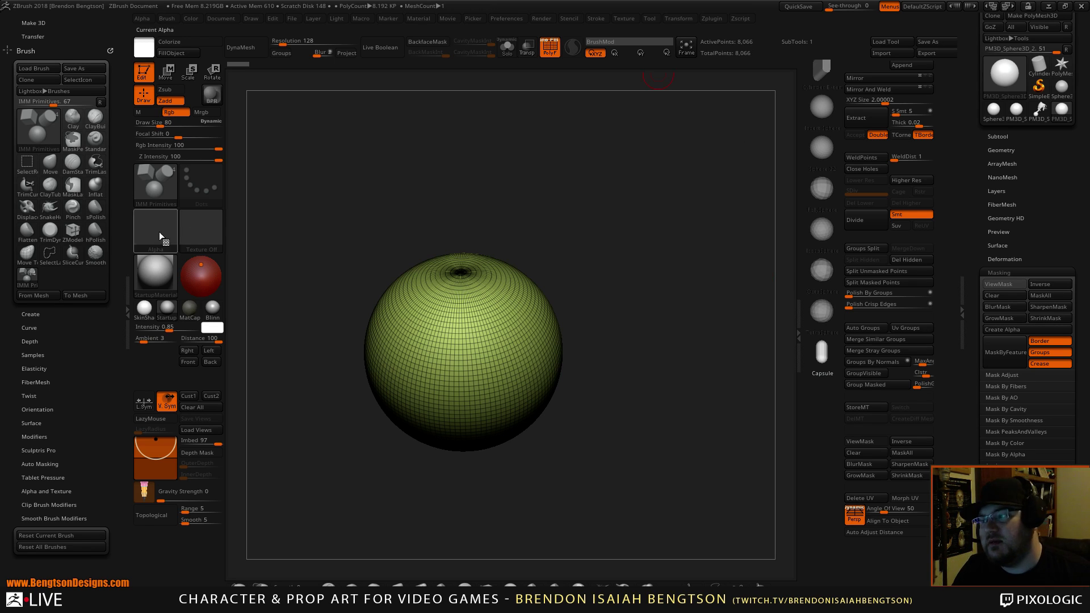
{"action": "left_click", "coordinate": [127, 315]}
{"action": "left_click_drag", "start_coordinate": [561, 295], "coordinate": [604, 295]}
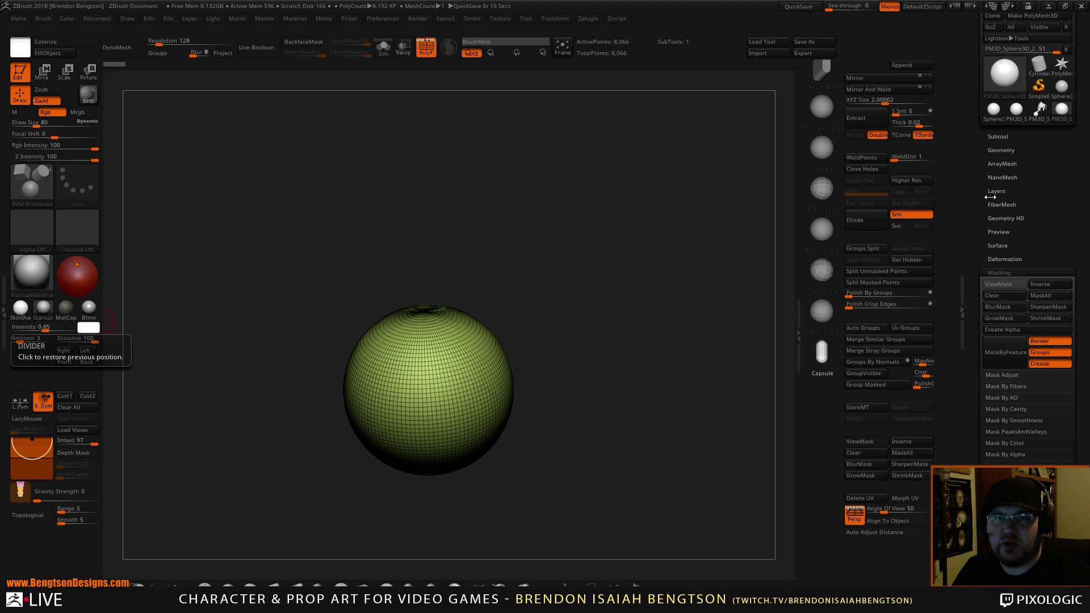
Step: Minimize ZBrush, open Escher hand.jpg from the desktop in Photos and move its window toward the middle of the desktop
{"action": "left_click", "coordinate": [1048, 6]}
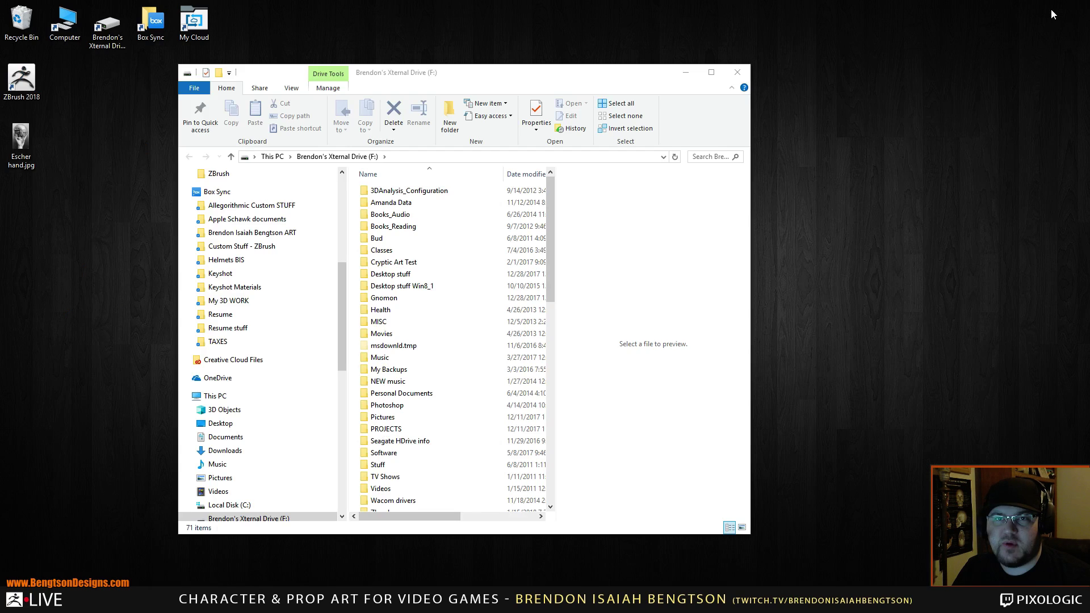
{"action": "double_click", "coordinate": [21, 142]}
{"action": "double_click", "coordinate": [860, 3]}
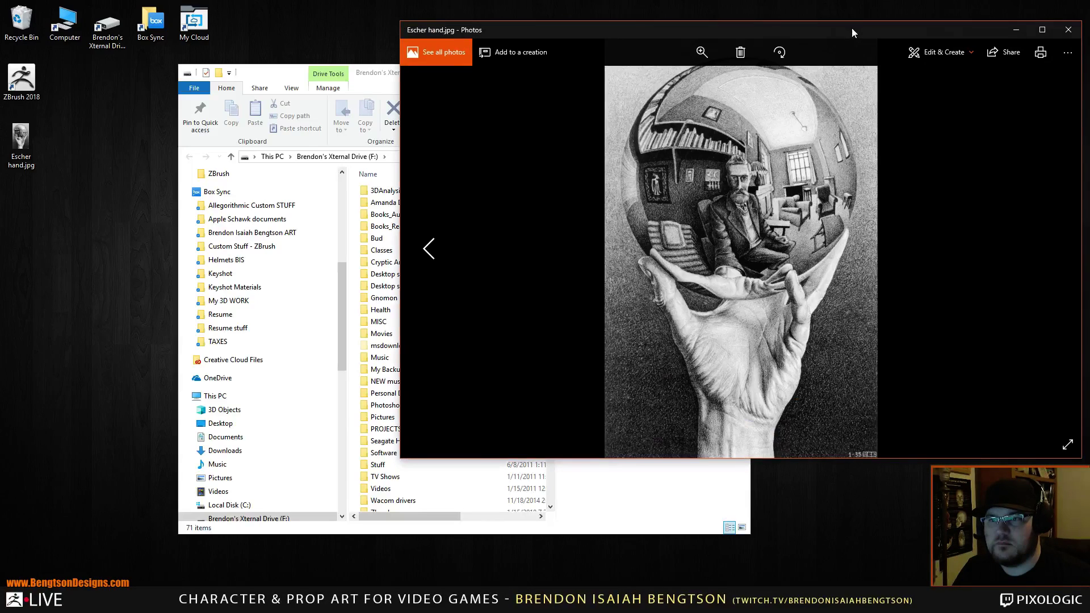
{"action": "left_click_drag", "start_coordinate": [858, 33], "coordinate": [588, 88]}
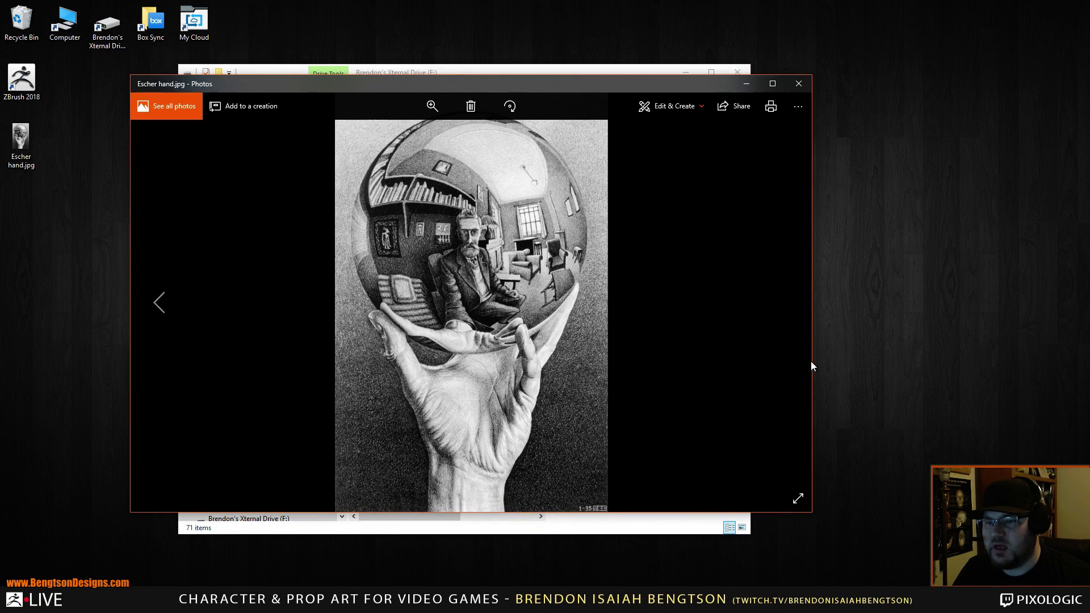
Step: Reshape the Escher hand photo window to fit the portrait image, centre it more, and return to ZBrush with see-through at 35
{"action": "left_click_drag", "start_coordinate": [810, 513], "coordinate": [611, 571]}
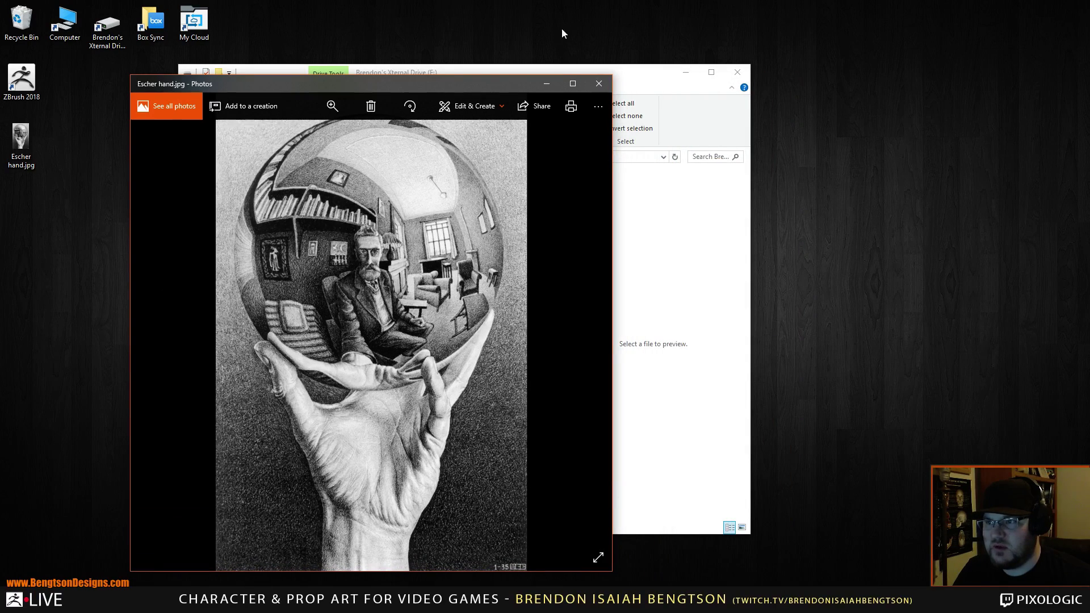
{"action": "left_click_drag", "start_coordinate": [476, 84], "coordinate": [532, 66]}
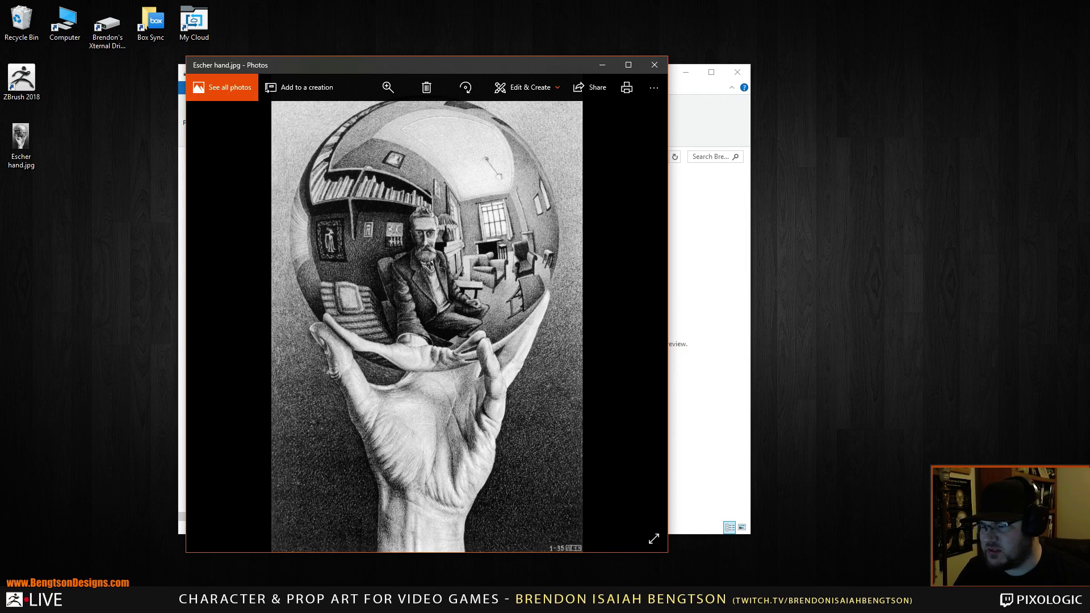
{"action": "key", "text": "alt+Tab"}
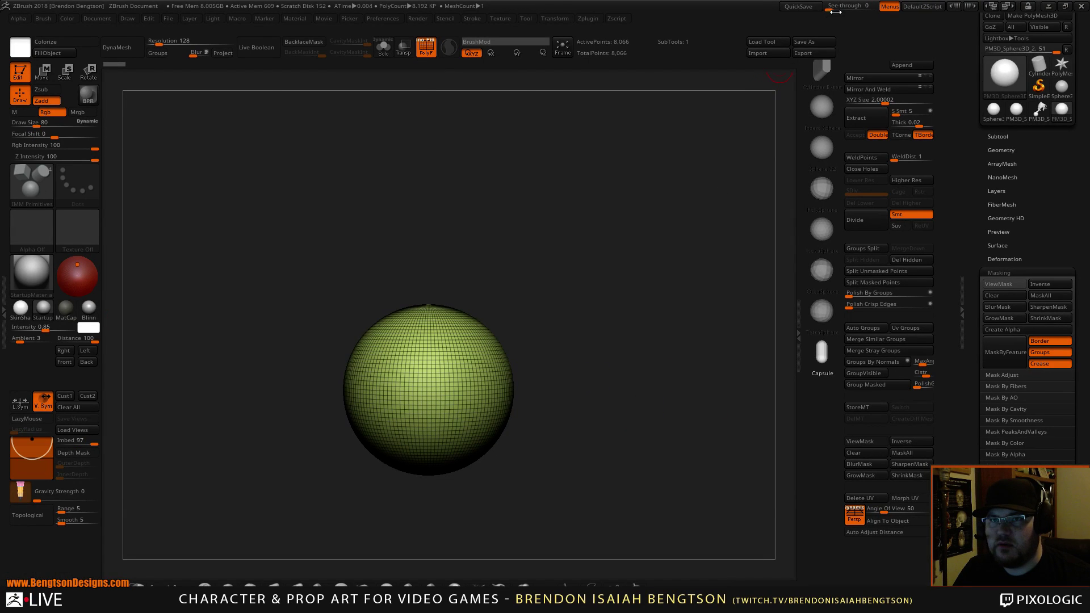
{"action": "left_click_drag", "start_coordinate": [830, 8], "coordinate": [845, 11]}
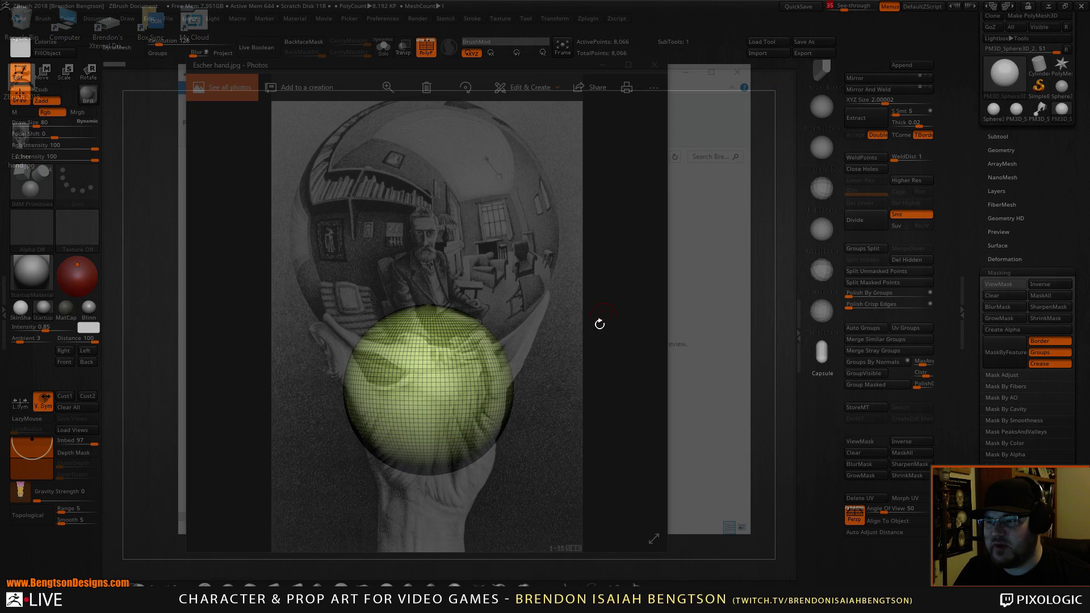
Step: Set the angle of view to 28, turn perspective off, and scale the sphere over the glass ball in the reference
{"action": "left_click_drag", "start_coordinate": [583, 384], "coordinate": [608, 251], "text": "alt"}
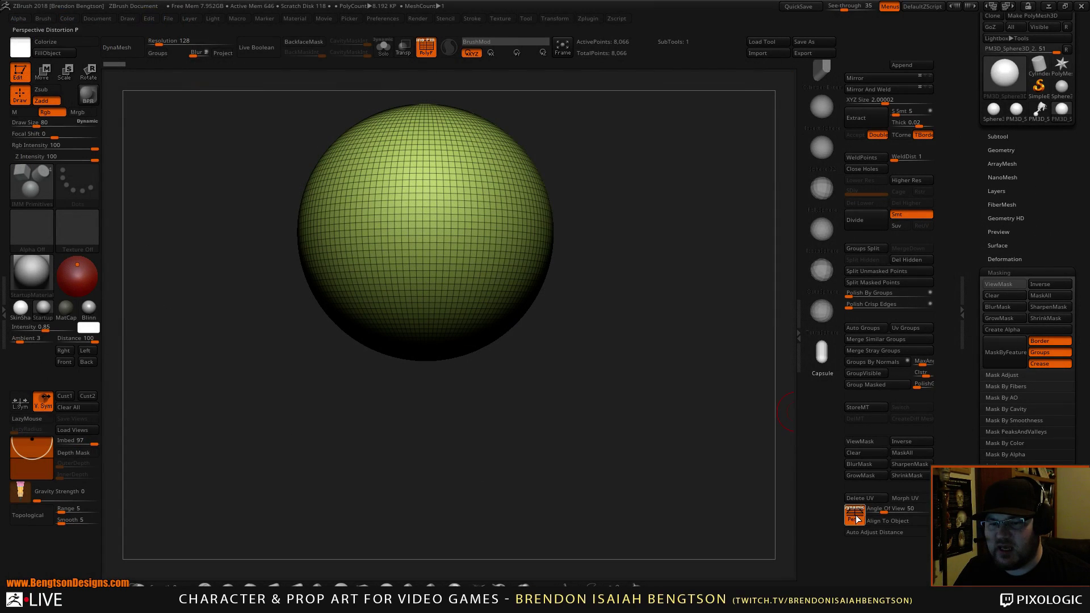
{"action": "left_click", "coordinate": [885, 508]}
{"action": "type", "text": "28"}
{"action": "key", "text": "Return"}
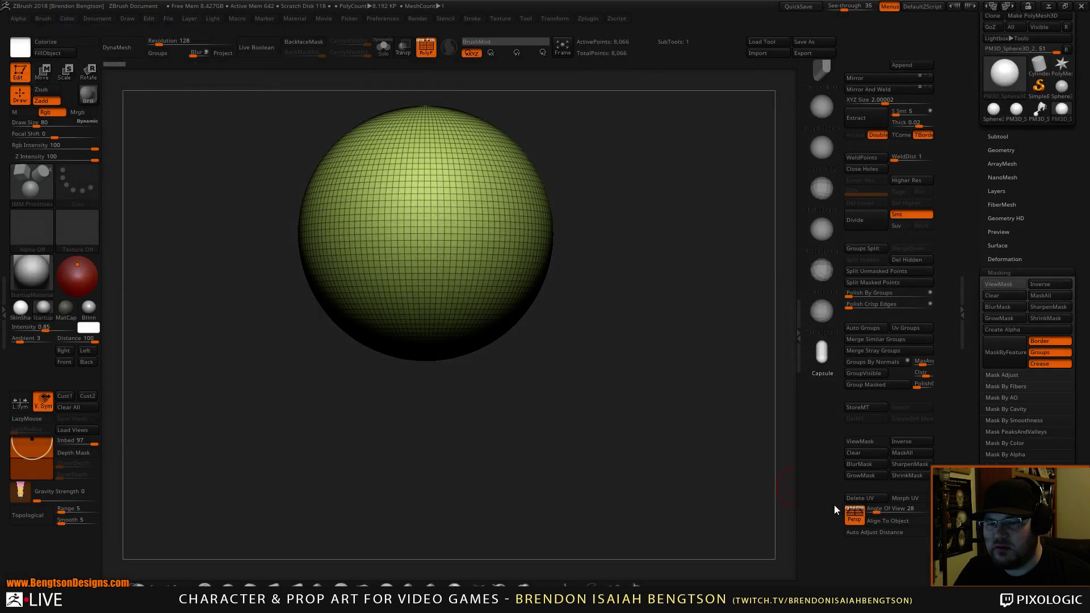
{"action": "left_click", "coordinate": [854, 514]}
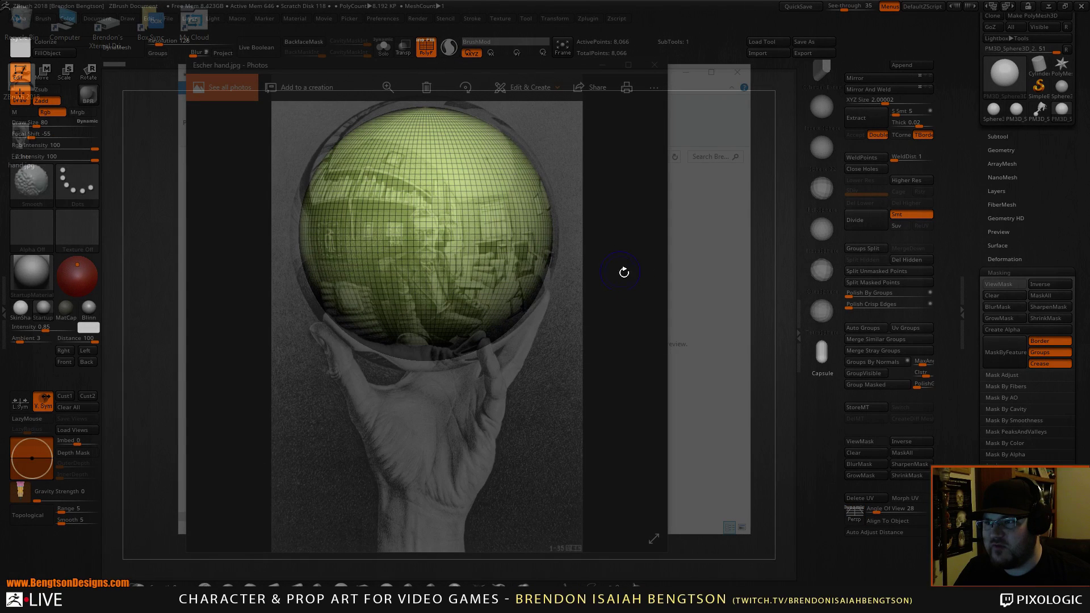
{"action": "right_click_drag", "start_coordinate": [623, 272], "coordinate": [636, 276], "text": "ctrl"}
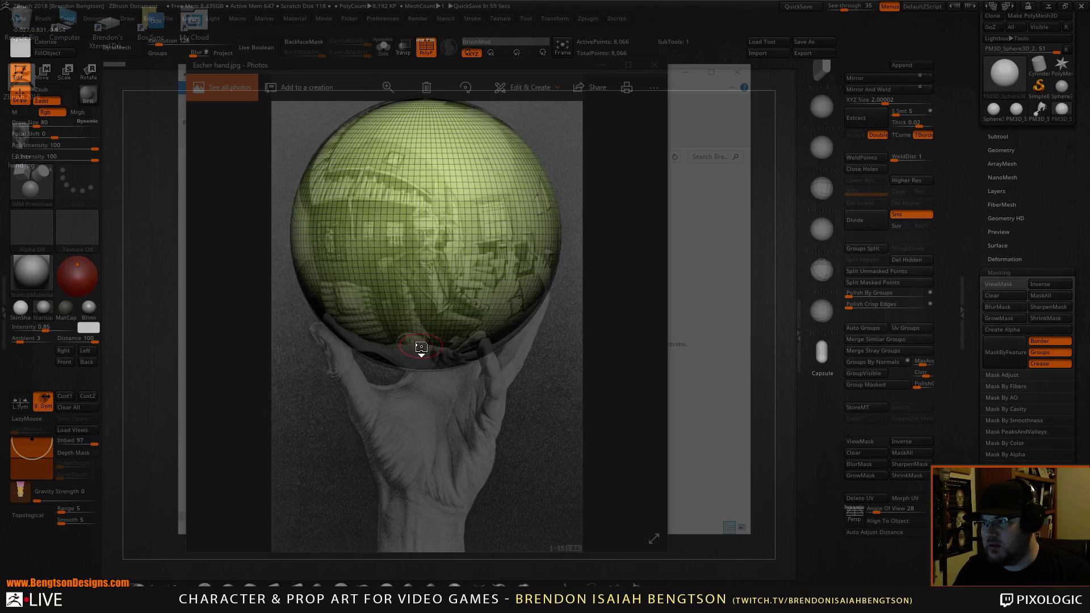
Step: Enable Sculptris Pro, pick the ClayBuildup brush, and start a small clay patch near the sphere's underside
{"action": "key", "text": "1"}
{"action": "key", "text": "2"}
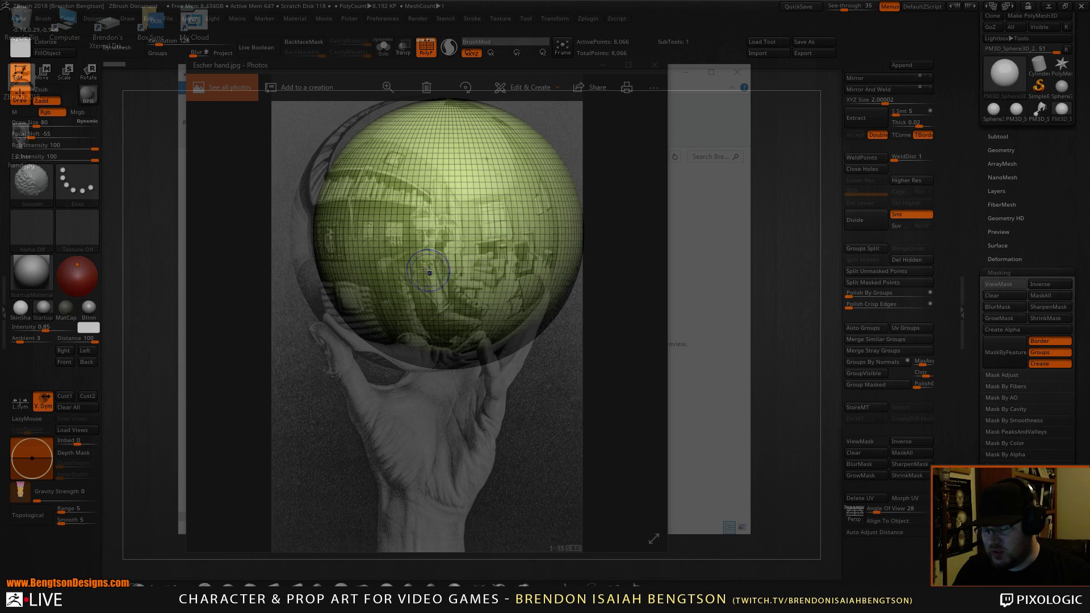
{"action": "key", "text": "shift+backslash"}
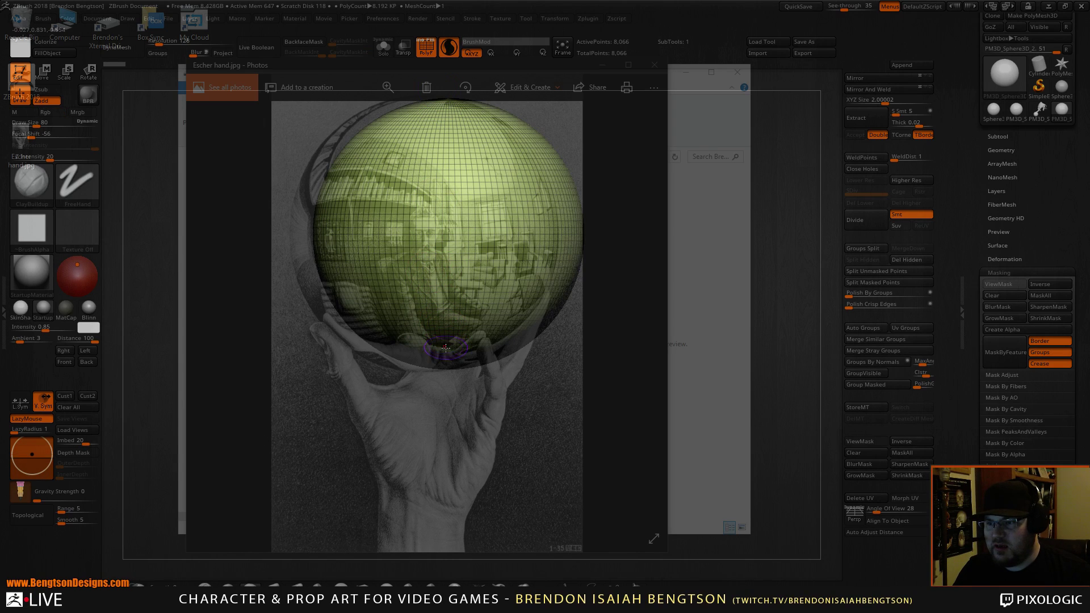
{"action": "mouse_move", "coordinate": [446, 347]}
{"action": "left_mouse_down"}
{"action": "mouse_move", "coordinate": [436, 332]}
{"action": "mouse_move", "coordinate": [450, 350]}
{"action": "left_mouse_up"}
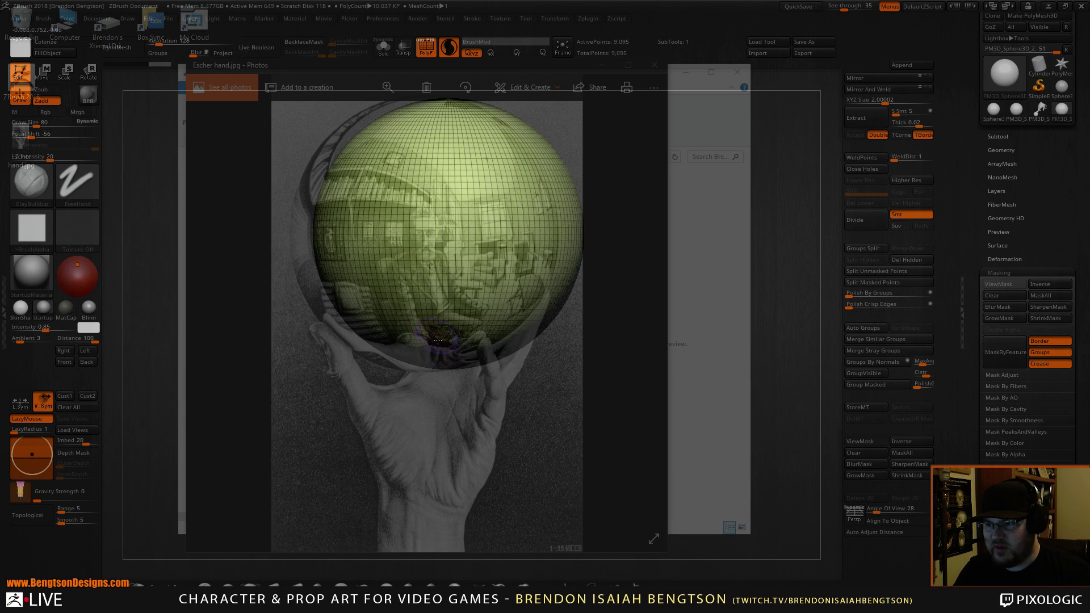
{"action": "mouse_move", "coordinate": [549, 408]}
{"action": "left_mouse_down"}
{"action": "mouse_move", "coordinate": [536, 404]}
{"action": "mouse_move", "coordinate": [547, 410]}
{"action": "left_mouse_up"}
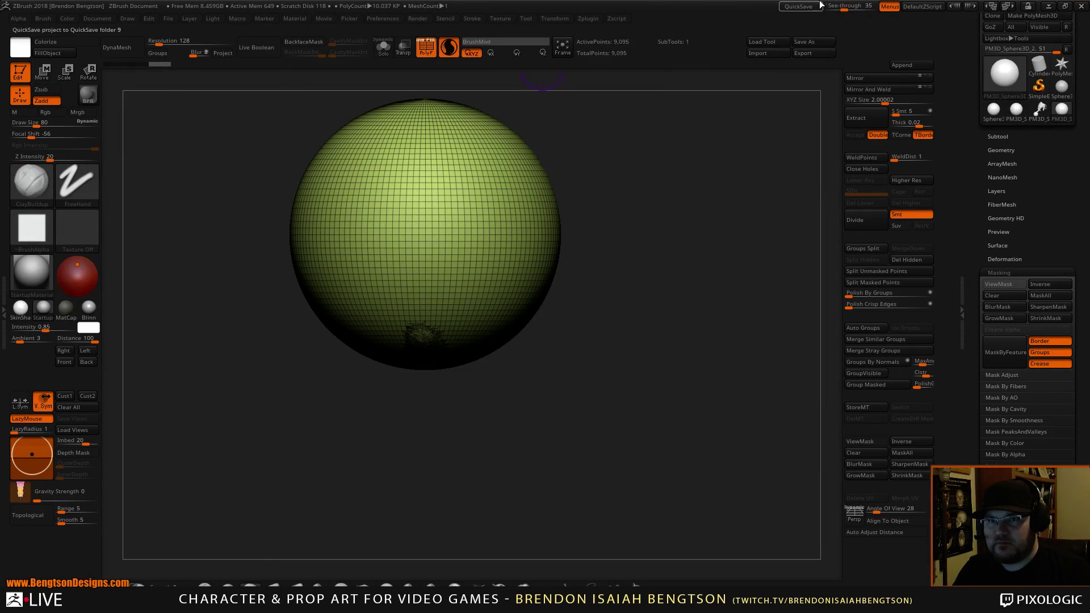
Step: Set see-through to 0 and build the clay patch on the sphere's underside into a raised lump
{"action": "left_click_drag", "start_coordinate": [842, 9], "coordinate": [824, 10]}
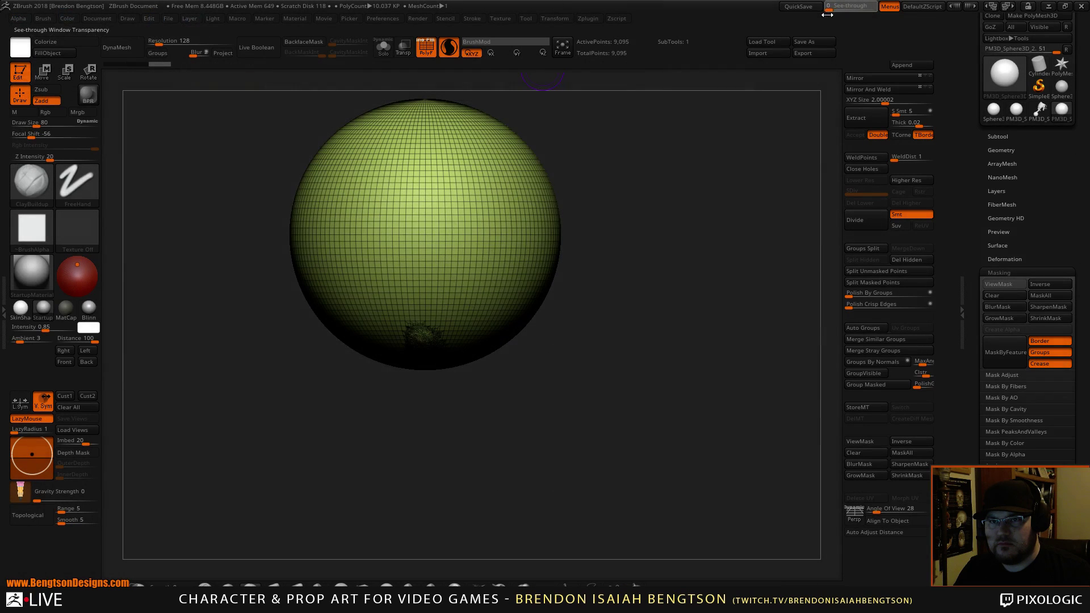
{"action": "left_click_drag", "start_coordinate": [579, 493], "coordinate": [585, 394]}
{"action": "mouse_move", "coordinate": [387, 344]}
{"action": "left_mouse_down"}
{"action": "mouse_move", "coordinate": [420, 349]}
{"action": "mouse_move", "coordinate": [417, 340]}
{"action": "mouse_move", "coordinate": [407, 361]}
{"action": "mouse_move", "coordinate": [440, 349]}
{"action": "mouse_move", "coordinate": [415, 336]}
{"action": "left_mouse_up"}
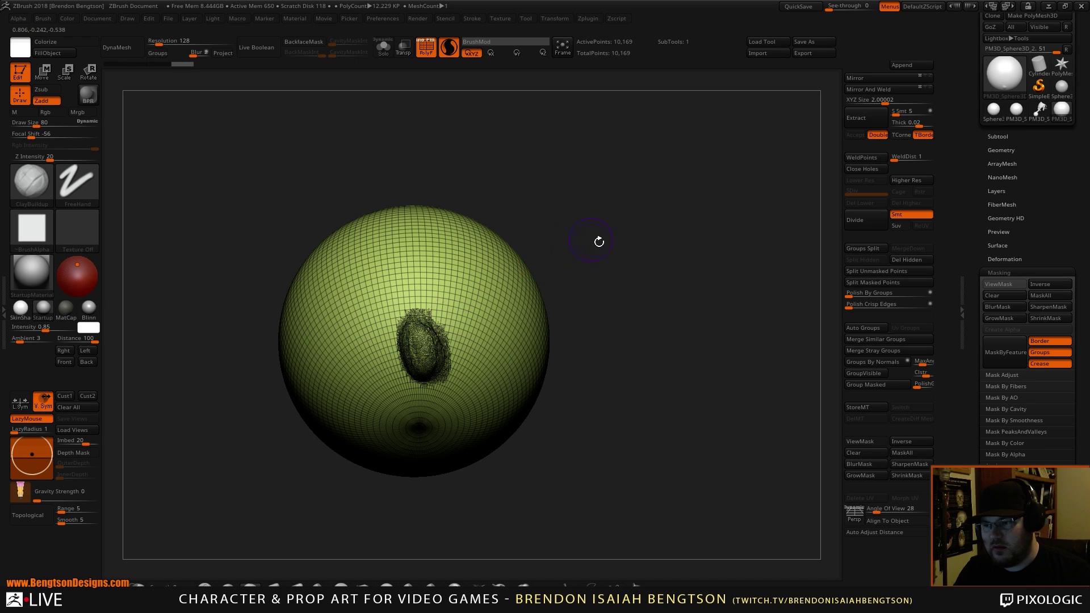
{"action": "mouse_move", "coordinate": [598, 241]}
{"action": "left_mouse_down", "text": "shift"}
{"action": "mouse_move", "coordinate": [618, 328]}
{"action": "mouse_move", "coordinate": [619, 302]}
{"action": "mouse_move", "coordinate": [568, 308]}
{"action": "mouse_move", "coordinate": [555, 325]}
{"action": "left_mouse_up", "text": "shift"}
Step: Set see-through to 56 and align the sphere with the reference's ball, placing the clay lump at the thumb
{"action": "left_click_drag", "start_coordinate": [838, 11], "coordinate": [854, 11]}
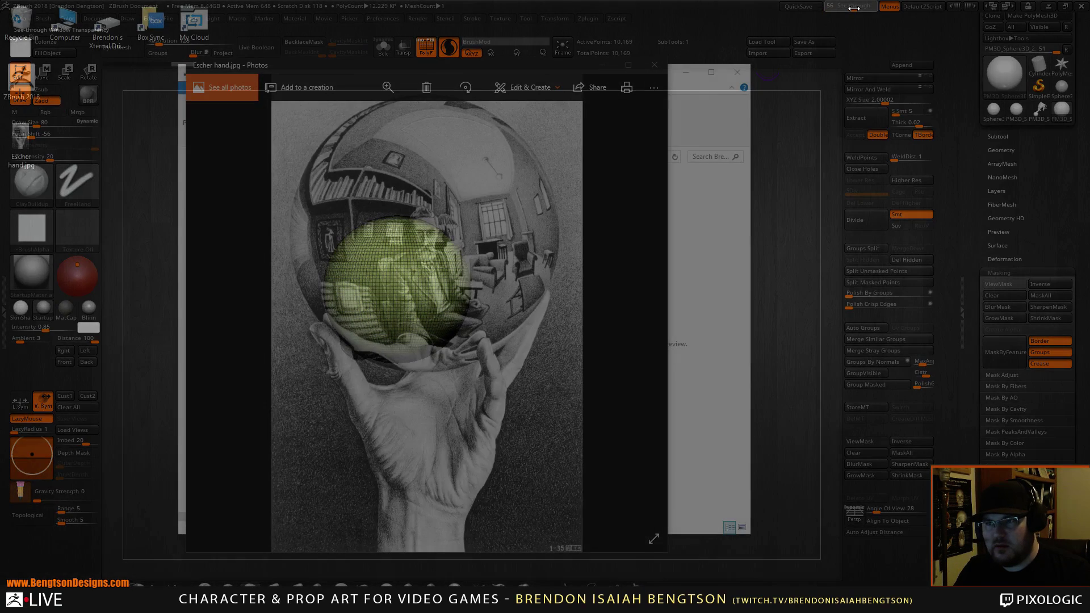
{"action": "mouse_move", "coordinate": [548, 415]}
{"action": "left_mouse_down", "text": "alt"}
{"action": "mouse_move", "coordinate": [539, 428]}
{"action": "mouse_move", "coordinate": [584, 391]}
{"action": "mouse_move", "coordinate": [600, 401]}
{"action": "mouse_move", "coordinate": [562, 389]}
{"action": "mouse_move", "coordinate": [571, 393]}
{"action": "left_mouse_up", "text": "alt"}
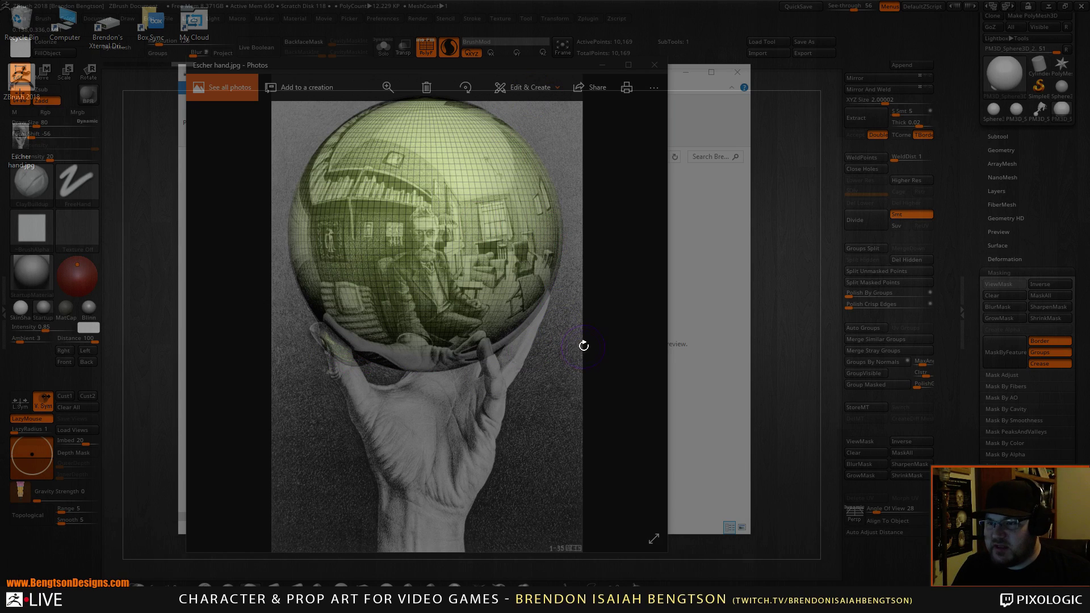
{"action": "left_click_drag", "start_coordinate": [575, 357], "coordinate": [571, 353], "text": "alt"}
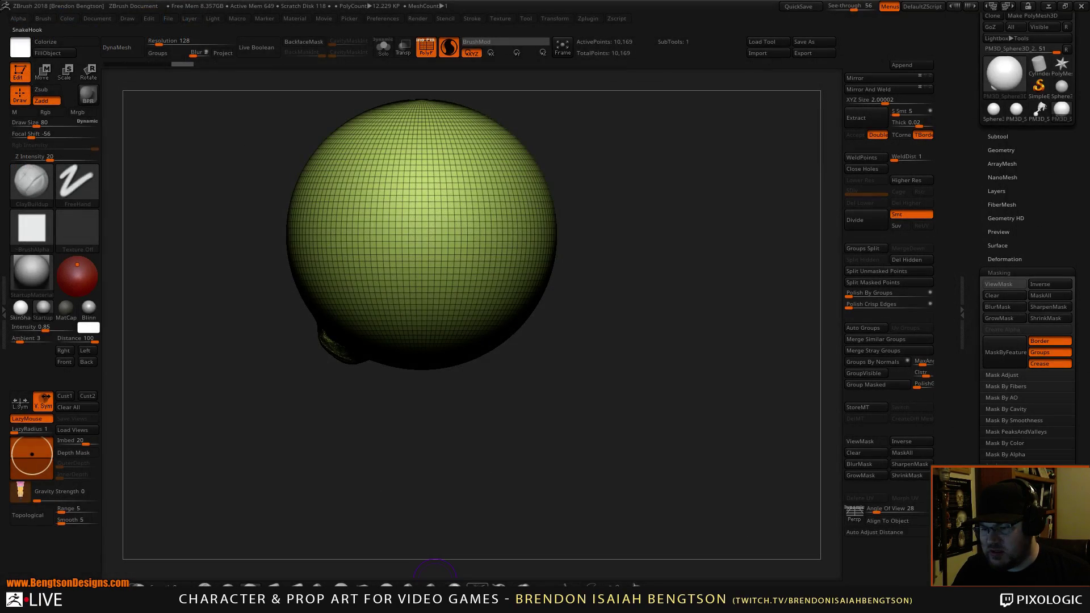
Step: Switch to the SnakeHook brush with RGB off and pull the thumb out of the clay lump along the reference
{"action": "left_click", "coordinate": [465, 584]}
{"action": "right_click", "coordinate": [341, 366]}
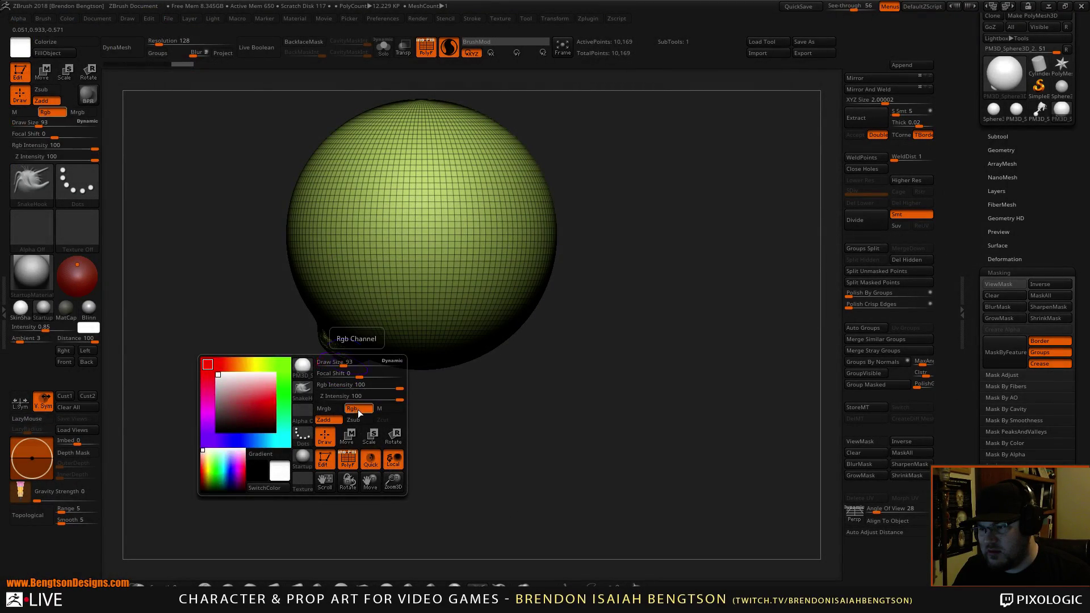
{"action": "left_click", "coordinate": [358, 409]}
{"action": "mouse_move", "coordinate": [331, 351]}
{"action": "left_mouse_down"}
{"action": "mouse_move", "coordinate": [336, 368]}
{"action": "mouse_move", "coordinate": [319, 351]}
{"action": "left_mouse_up"}
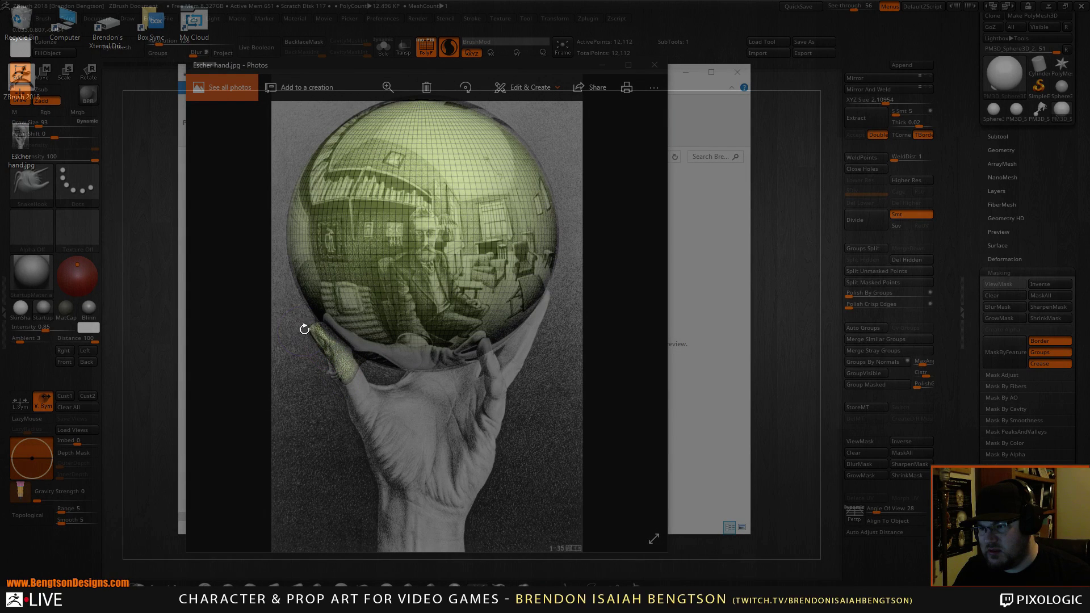
Step: Extend the thumb with SnakeHook into the palm and the thumb side of the wrist, following the reference outline
{"action": "mouse_move", "coordinate": [335, 359]}
{"action": "left_mouse_down"}
{"action": "mouse_move", "coordinate": [333, 380]}
{"action": "mouse_move", "coordinate": [367, 384]}
{"action": "mouse_move", "coordinate": [356, 419]}
{"action": "mouse_move", "coordinate": [386, 386]}
{"action": "mouse_move", "coordinate": [398, 404]}
{"action": "mouse_move", "coordinate": [377, 430]}
{"action": "mouse_move", "coordinate": [366, 426]}
{"action": "mouse_move", "coordinate": [372, 444]}
{"action": "mouse_move", "coordinate": [378, 417]}
{"action": "mouse_move", "coordinate": [413, 391]}
{"action": "mouse_move", "coordinate": [419, 433]}
{"action": "mouse_move", "coordinate": [371, 461]}
{"action": "mouse_move", "coordinate": [391, 480]}
{"action": "mouse_move", "coordinate": [443, 397]}
{"action": "mouse_move", "coordinate": [430, 387]}
{"action": "left_mouse_up"}
{"action": "left_click_drag", "start_coordinate": [412, 437], "coordinate": [429, 457]}
{"action": "mouse_move", "coordinate": [427, 420]}
{"action": "left_mouse_down"}
{"action": "mouse_move", "coordinate": [457, 430]}
{"action": "mouse_move", "coordinate": [404, 474]}
{"action": "mouse_move", "coordinate": [434, 461]}
{"action": "mouse_move", "coordinate": [385, 481]}
{"action": "mouse_move", "coordinate": [398, 487]}
{"action": "mouse_move", "coordinate": [385, 525]}
{"action": "mouse_move", "coordinate": [378, 500]}
{"action": "left_mouse_up"}
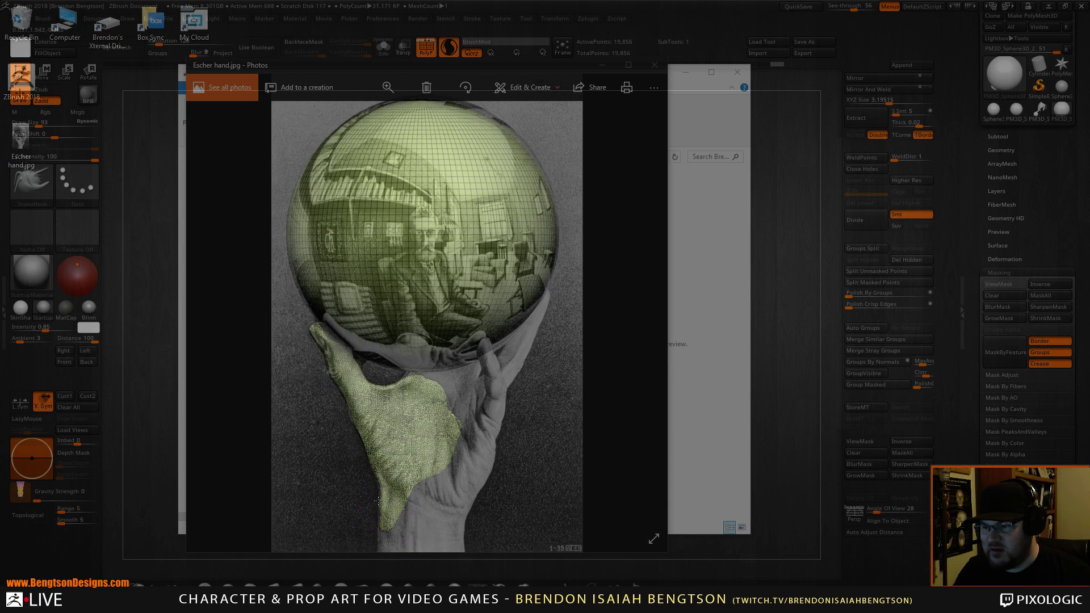
{"action": "mouse_move", "coordinate": [383, 540]}
{"action": "left_mouse_down"}
{"action": "mouse_move", "coordinate": [406, 482]}
{"action": "mouse_move", "coordinate": [435, 471]}
{"action": "mouse_move", "coordinate": [443, 488]}
{"action": "mouse_move", "coordinate": [418, 506]}
{"action": "mouse_move", "coordinate": [400, 499]}
{"action": "mouse_move", "coordinate": [413, 513]}
{"action": "mouse_move", "coordinate": [394, 537]}
{"action": "mouse_move", "coordinate": [420, 539]}
{"action": "mouse_move", "coordinate": [397, 563]}
{"action": "mouse_move", "coordinate": [394, 554]}
{"action": "left_mouse_up"}
{"action": "left_click_drag", "start_coordinate": [503, 497], "coordinate": [495, 490], "text": "shift"}
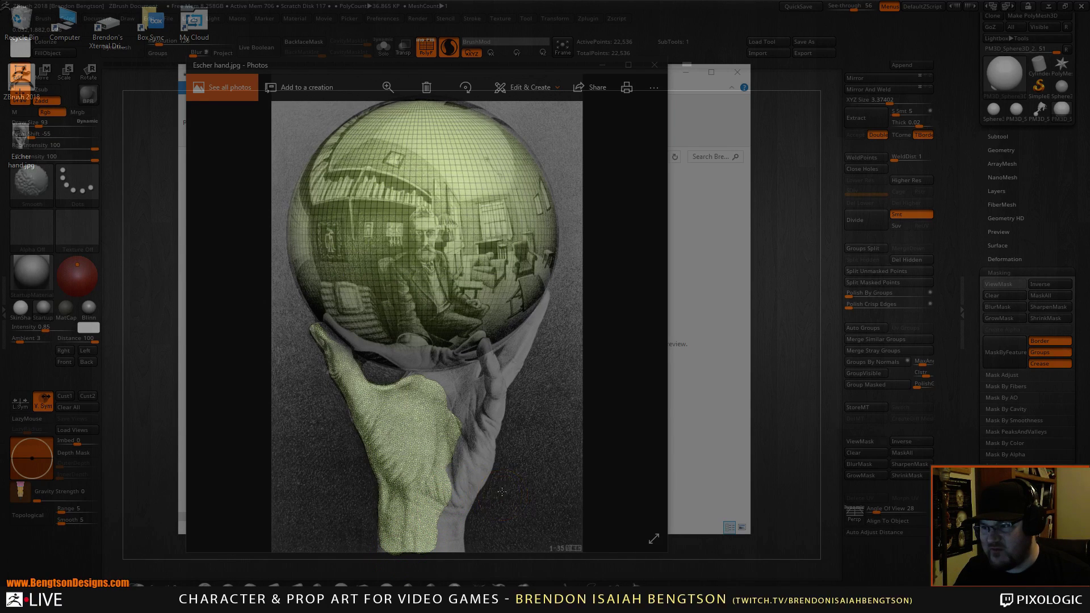
Step: Widen the palm with SnakeHook toward the raised finger's base and fill in the outer edge of the hand
{"action": "mouse_move", "coordinate": [436, 515]}
{"action": "left_mouse_down"}
{"action": "mouse_move", "coordinate": [464, 511]}
{"action": "mouse_move", "coordinate": [453, 423]}
{"action": "mouse_move", "coordinate": [433, 379]}
{"action": "left_mouse_up"}
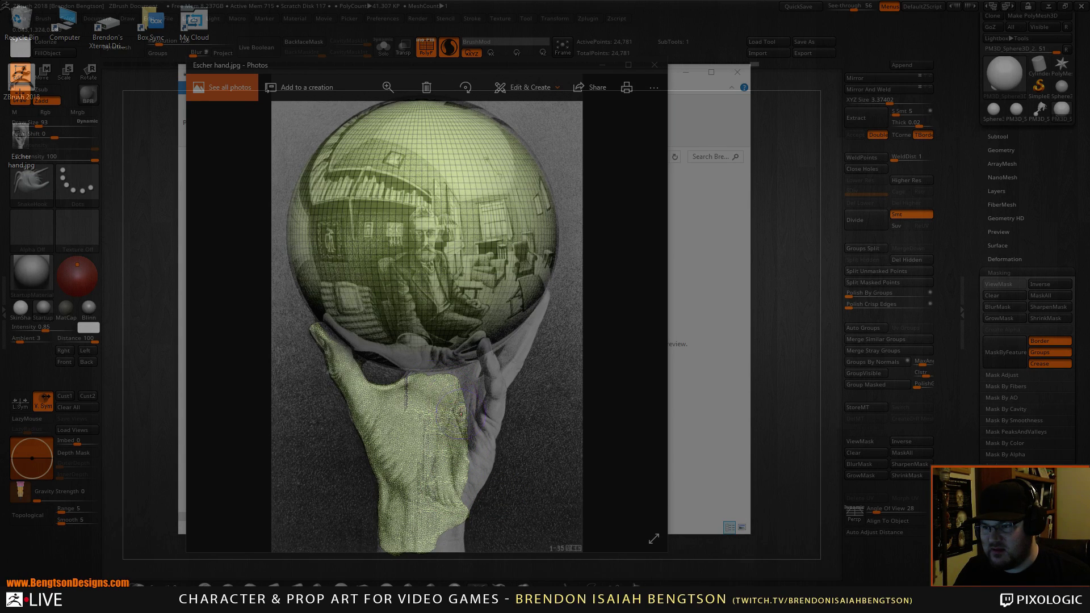
{"action": "mouse_move", "coordinate": [461, 413]}
{"action": "left_mouse_down"}
{"action": "mouse_move", "coordinate": [480, 434]}
{"action": "mouse_move", "coordinate": [496, 404]}
{"action": "mouse_move", "coordinate": [498, 414]}
{"action": "mouse_move", "coordinate": [465, 471]}
{"action": "mouse_move", "coordinate": [488, 449]}
{"action": "mouse_move", "coordinate": [465, 502]}
{"action": "left_mouse_up"}
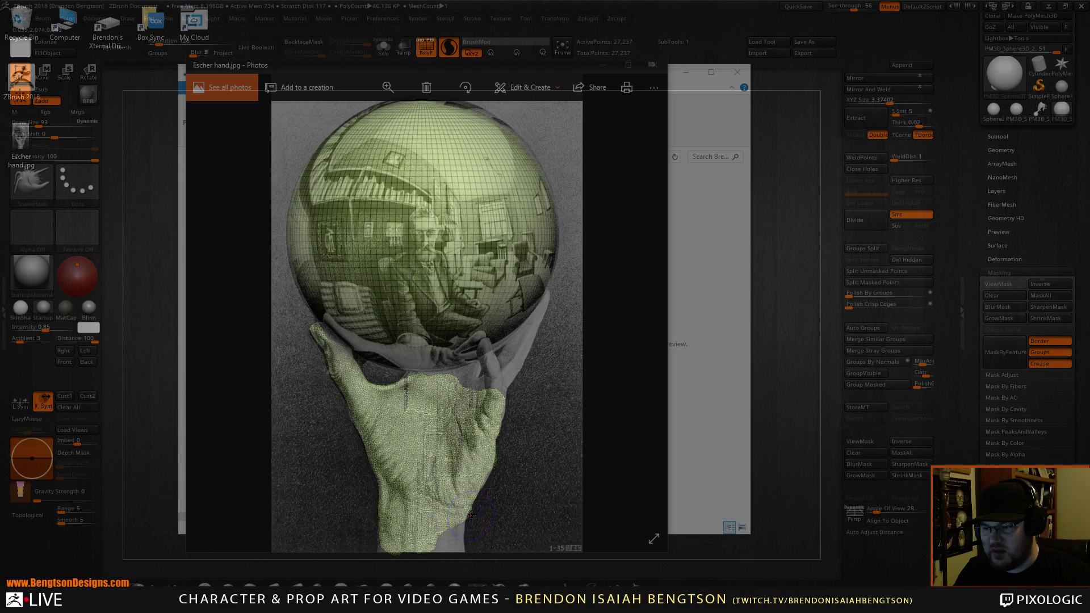
{"action": "key", "text": "shift"}
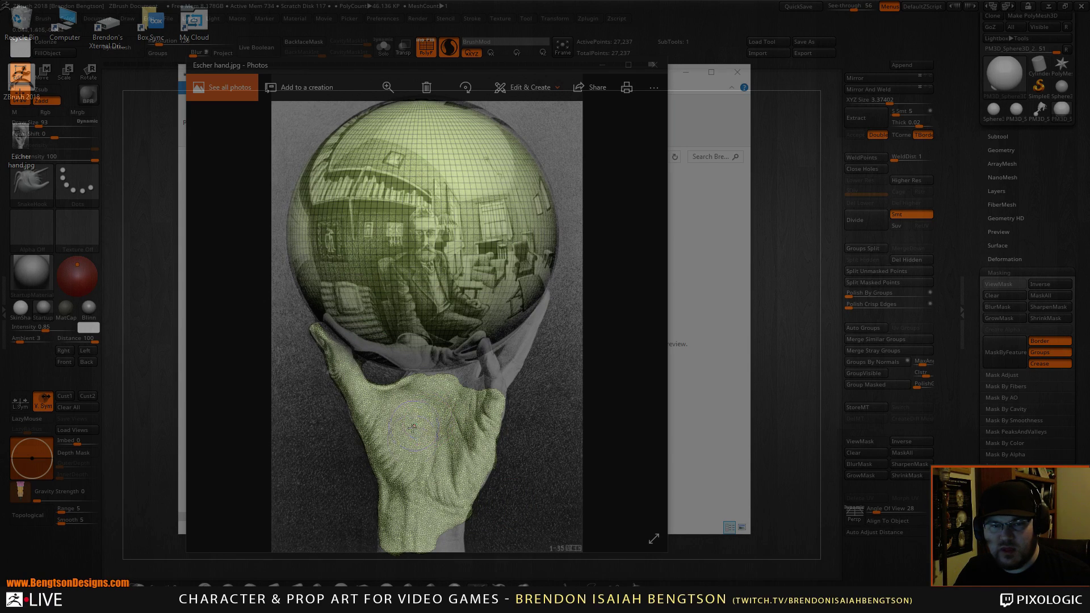
Step: Fill the rest of the wrist with SnakeHook and refine its outer edge at draw size 49
{"action": "left_click_drag", "start_coordinate": [446, 522], "coordinate": [441, 545]}
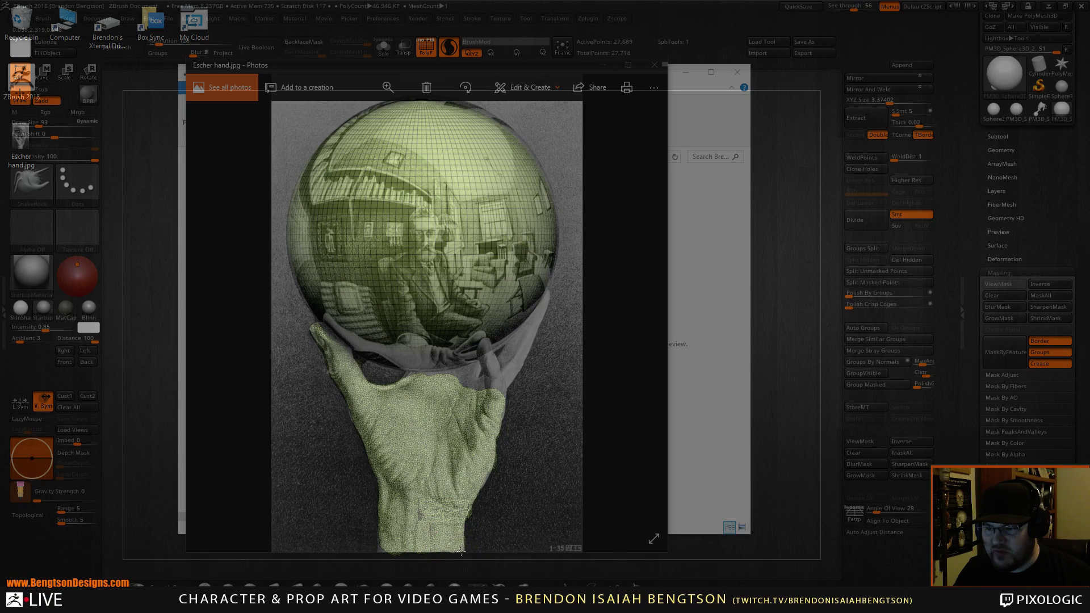
{"action": "key", "text": "space"}
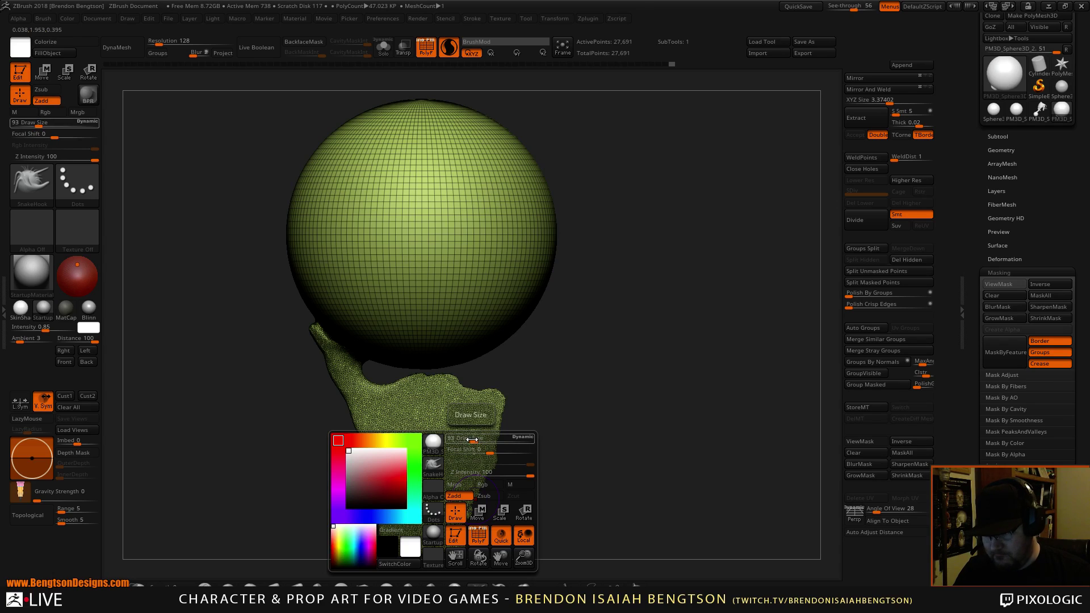
{"action": "left_click_drag", "start_coordinate": [472, 439], "coordinate": [464, 440]}
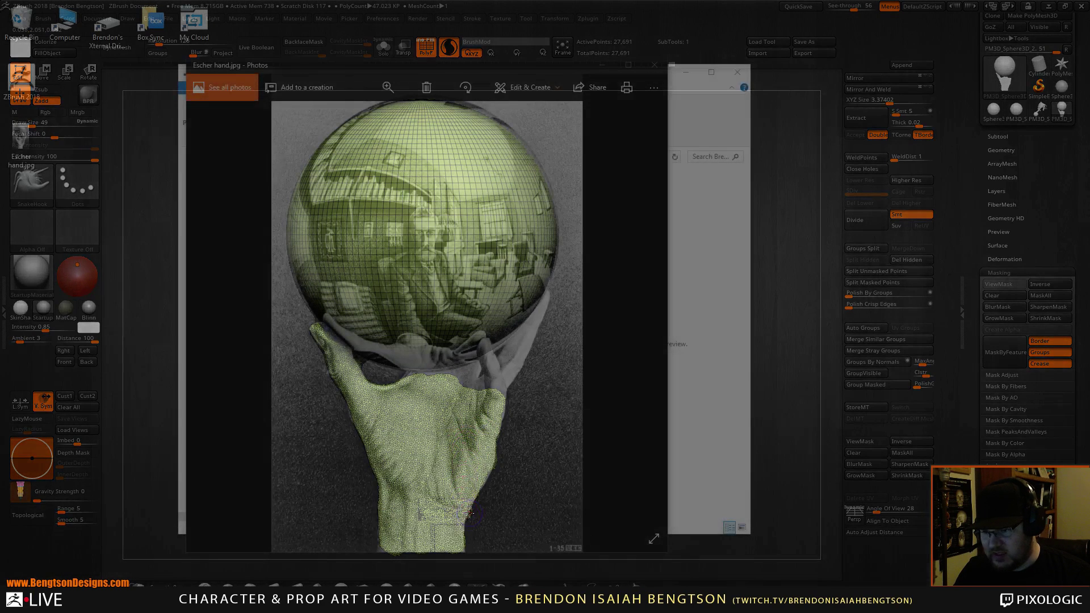
{"action": "left_click_drag", "start_coordinate": [469, 512], "coordinate": [468, 512]}
Step: Pull the raised finger up from the palm's outer edge with SnakeHook, using draw sizes 140 and 69
{"action": "key", "text": "space"}
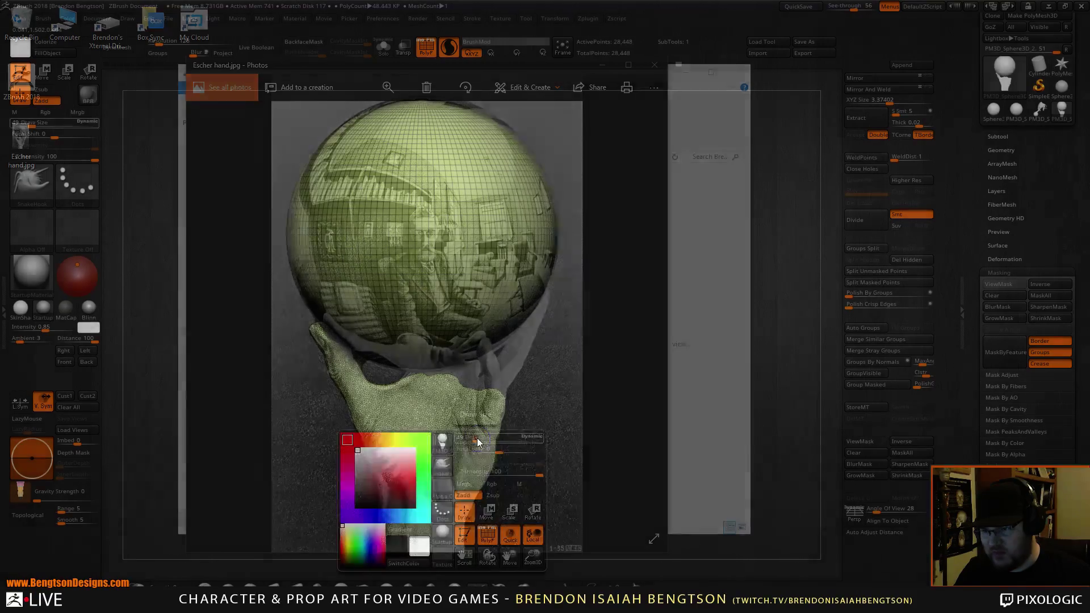
{"action": "left_click_drag", "start_coordinate": [479, 442], "coordinate": [488, 443]}
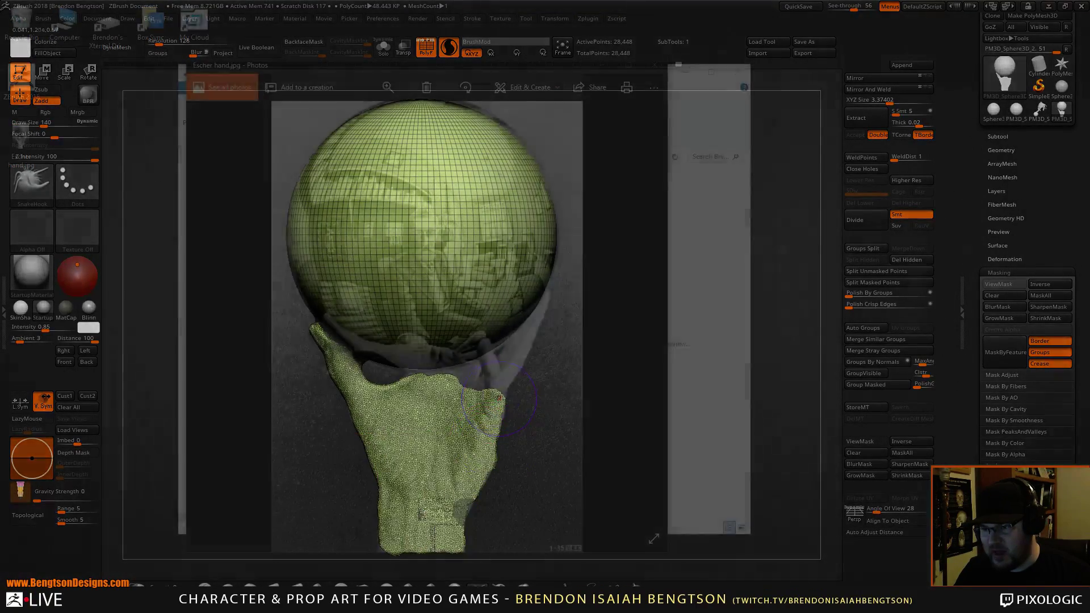
{"action": "mouse_move", "coordinate": [495, 402]}
{"action": "left_mouse_down"}
{"action": "mouse_move", "coordinate": [497, 372]}
{"action": "mouse_move", "coordinate": [477, 410]}
{"action": "mouse_move", "coordinate": [493, 416]}
{"action": "left_mouse_up"}
{"action": "key", "text": "space"}
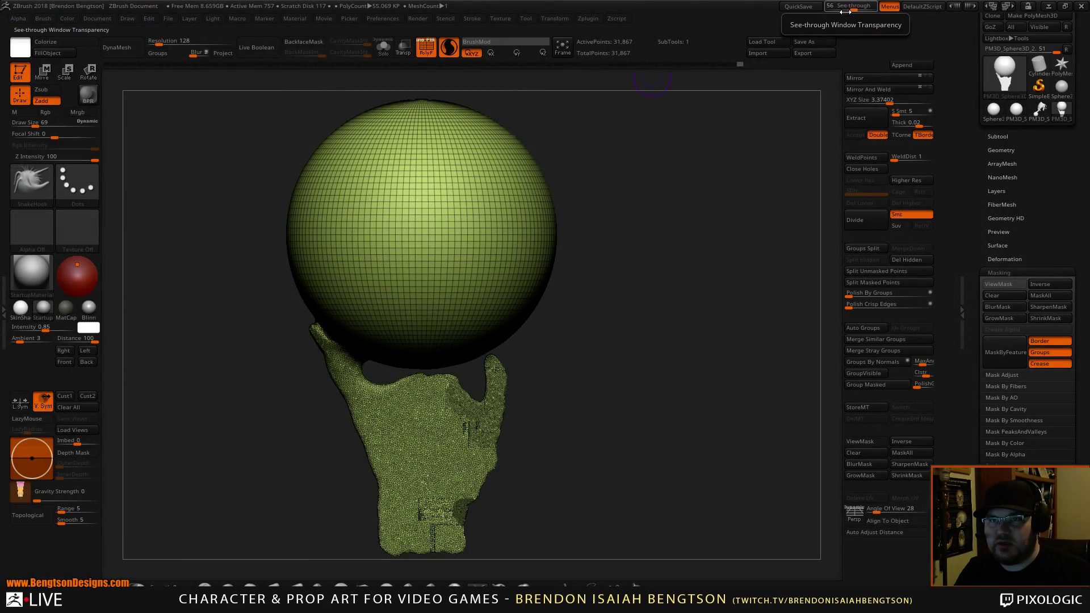
Step: Set see-through to 0 and inspect the rough hand from a rotated angle
{"action": "left_click_drag", "start_coordinate": [846, 9], "coordinate": [806, 13]}
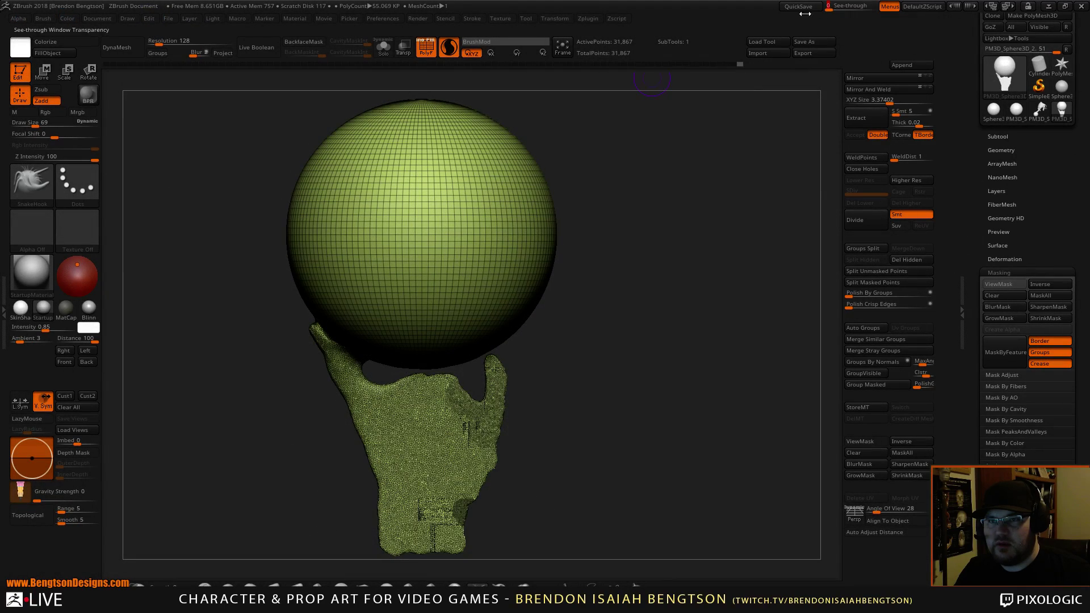
{"action": "left_click_drag", "start_coordinate": [598, 418], "coordinate": [590, 395], "text": "alt"}
{"action": "left_click_drag", "start_coordinate": [533, 365], "coordinate": [555, 355]}
{"action": "key", "text": "ctrl"}
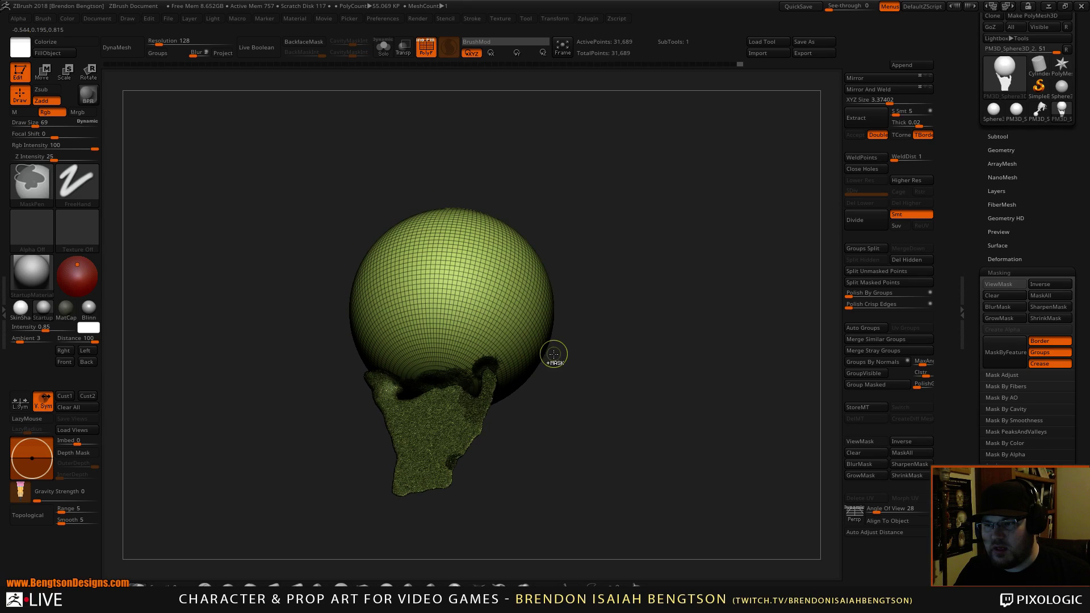
Step: Undo the hand strokes back to the stage where only the first pulled-out thumb hangs from the sphere
{"action": "key", "text": "ctrl+z"}
{"action": "key", "text": "ctrl+z"}
{"action": "key", "text": "ctrl+z"}
{"action": "key", "text": "ctrl+z"}
{"action": "key", "text": "ctrl+z"}
{"action": "key", "text": "ctrl+z"}
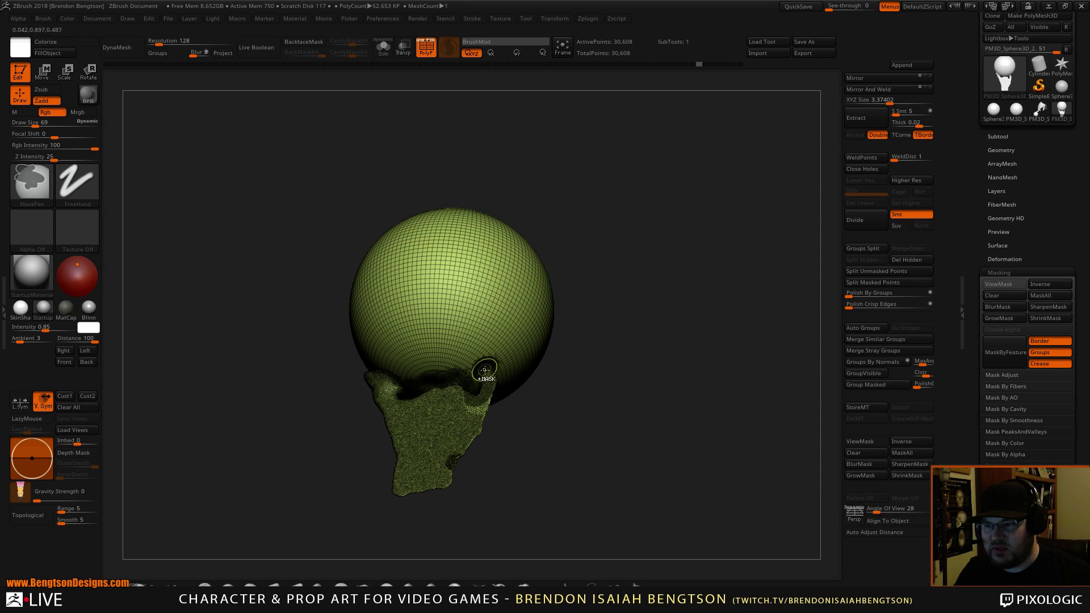
{"action": "key", "text": "ctrl+z"}
{"action": "key", "text": "ctrl+z"}
{"action": "key", "text": "ctrl+z"}
{"action": "key", "text": "ctrl+z"}
{"action": "key", "text": "ctrl+z"}
{"action": "key", "text": "ctrl+z"}
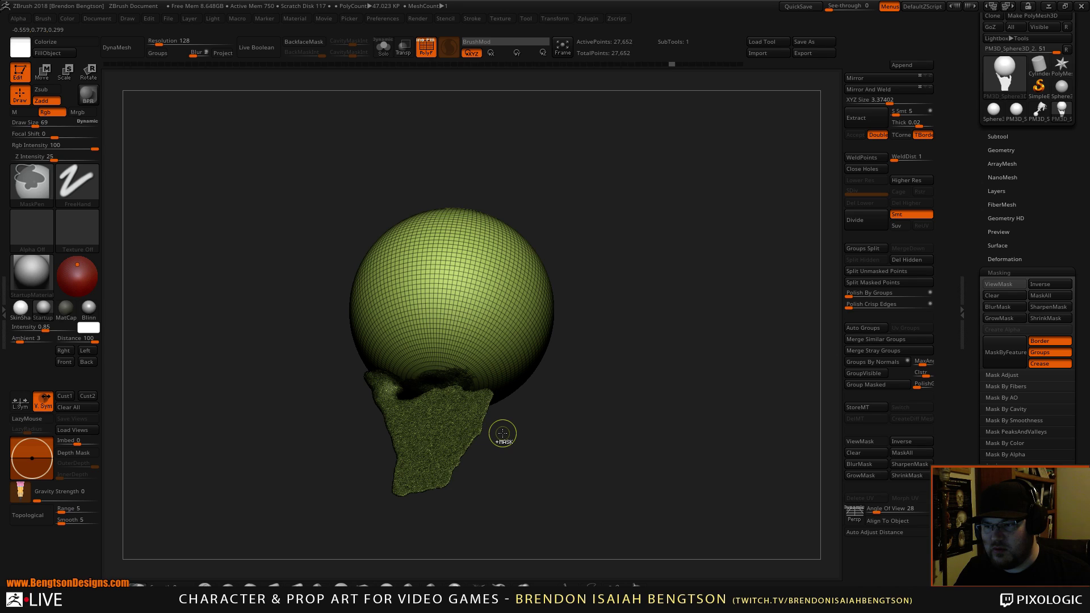
{"action": "key", "text": "ctrl+z"}
{"action": "key", "text": "ctrl+z"}
{"action": "key", "text": "ctrl+z"}
{"action": "key", "text": "ctrl+z"}
{"action": "key", "text": "ctrl+z"}
{"action": "key", "text": "ctrl+z"}
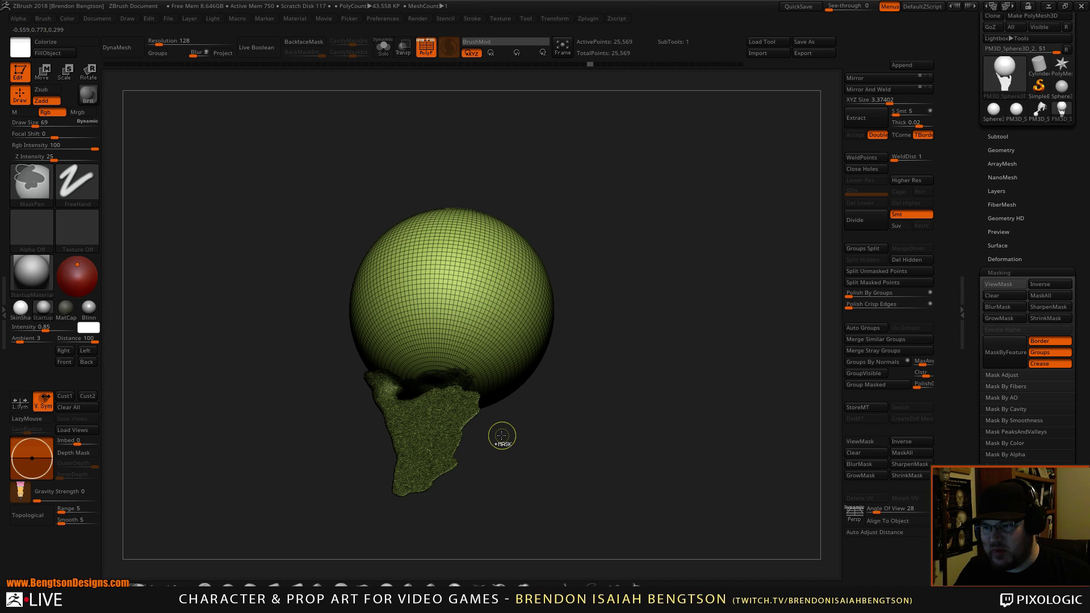
{"action": "key", "text": "ctrl+z"}
{"action": "key", "text": "ctrl+z"}
{"action": "key", "text": "ctrl+z"}
{"action": "key", "text": "ctrl+z"}
{"action": "key", "text": "ctrl+z"}
{"action": "key", "text": "ctrl+z"}
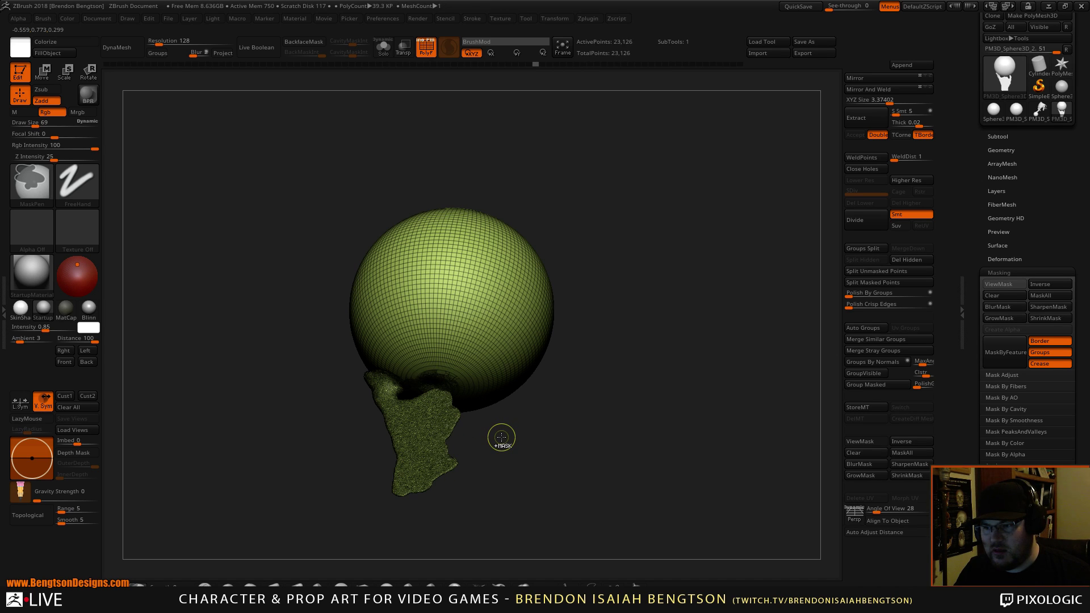
{"action": "key", "text": "ctrl+z"}
{"action": "key", "text": "ctrl+z"}
{"action": "key", "text": "ctrl+z"}
{"action": "key", "text": "ctrl+z"}
{"action": "key", "text": "ctrl+z"}
{"action": "key", "text": "ctrl+z"}
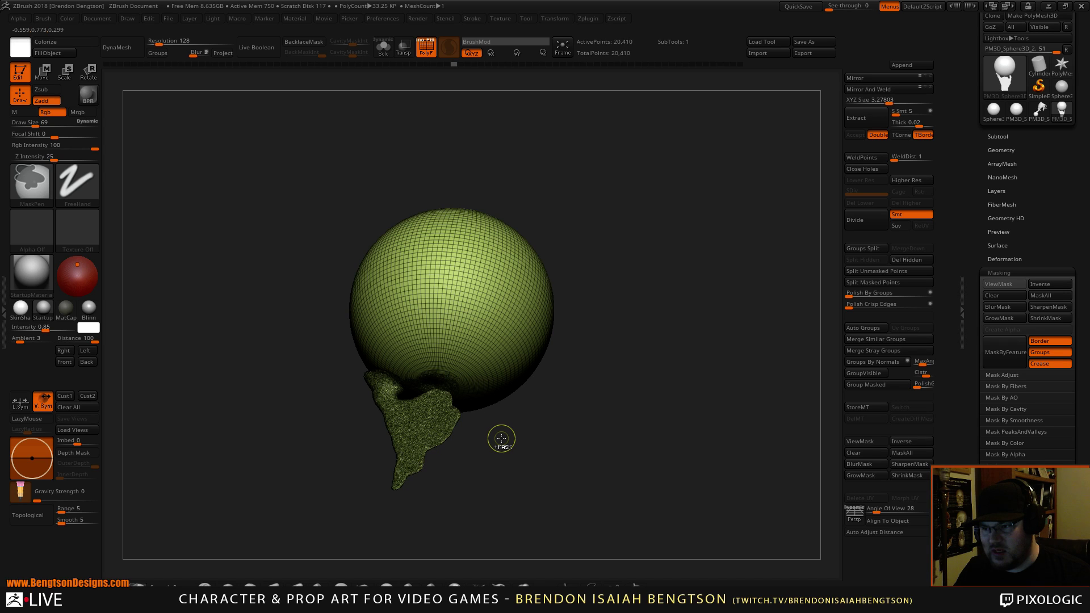
{"action": "key", "text": "ctrl+z"}
{"action": "key", "text": "ctrl+z"}
{"action": "key", "text": "ctrl+z"}
{"action": "key", "text": "ctrl+z"}
{"action": "key", "text": "ctrl+z"}
{"action": "key", "text": "ctrl+z"}
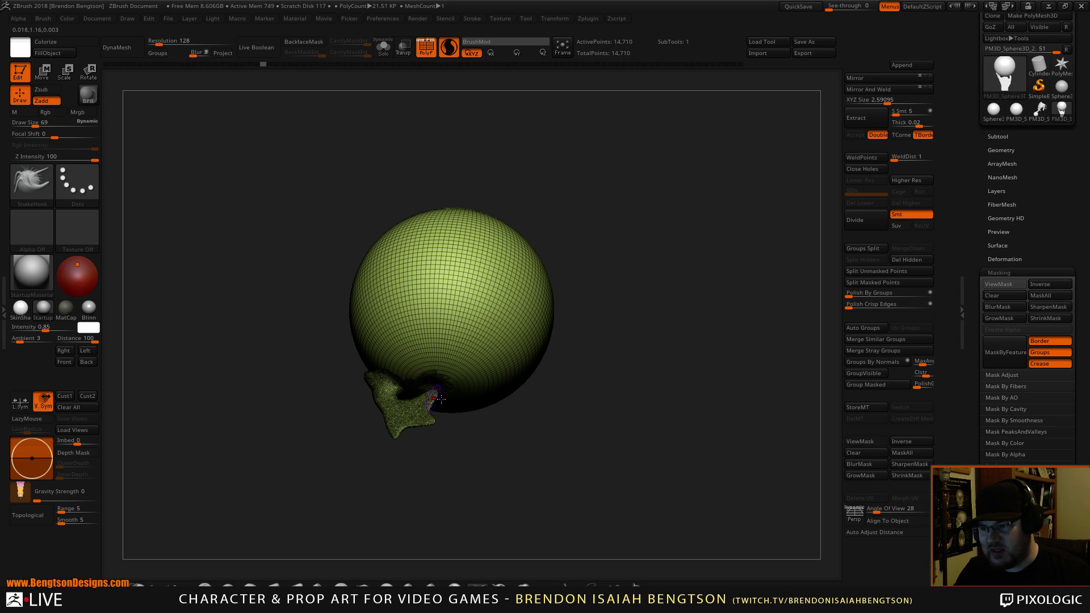
{"action": "key", "text": "ctrl+z"}
{"action": "key", "text": "ctrl+z"}
{"action": "key", "text": "ctrl+z"}
{"action": "key", "text": "ctrl+z"}
{"action": "key", "text": "ctrl+z"}
{"action": "key", "text": "ctrl+z"}
{"action": "key", "text": "ctrl+z"}
{"action": "key", "text": "ctrl+z"}
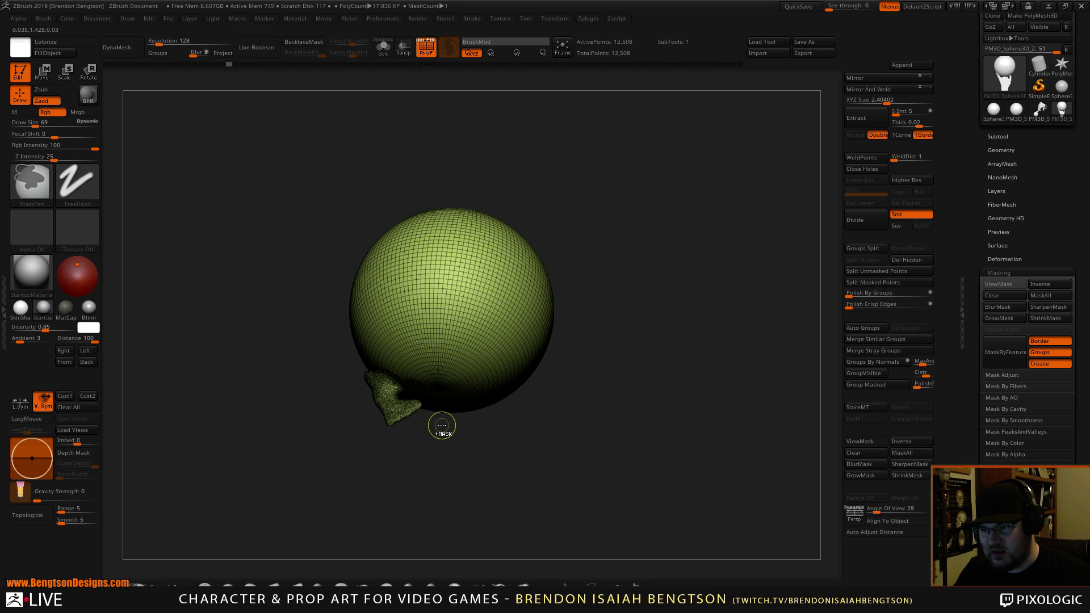
{"action": "key", "text": "ctrl+z"}
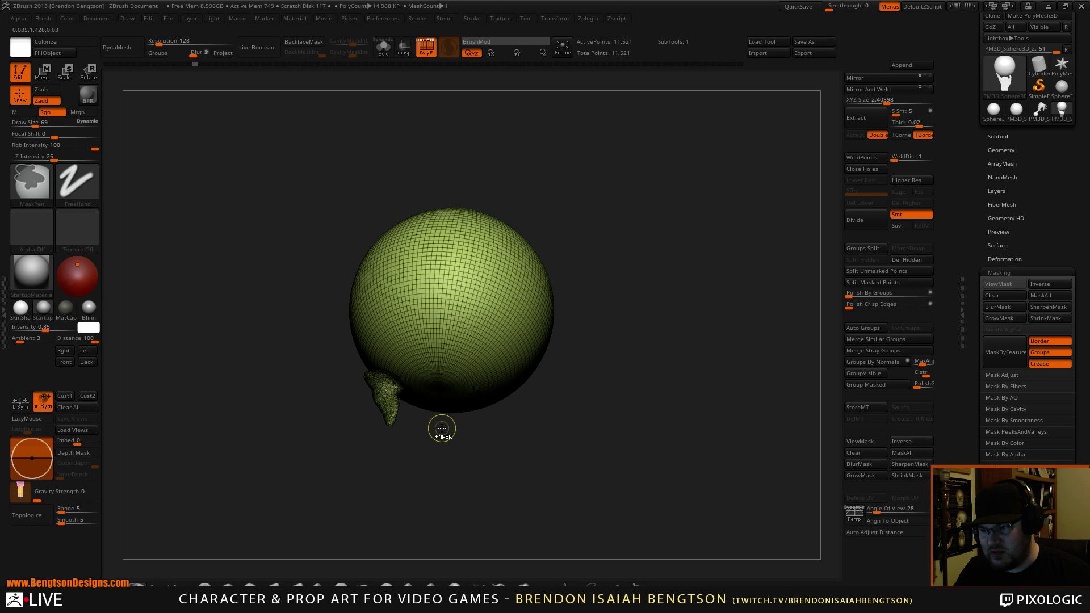
Step: Mask the upper and lower parts of the sphere, leaving the thumb unmasked, and accept the removal of the newer undo history
{"action": "left_click_drag", "start_coordinate": [484, 469], "coordinate": [481, 486], "text": "shift"}
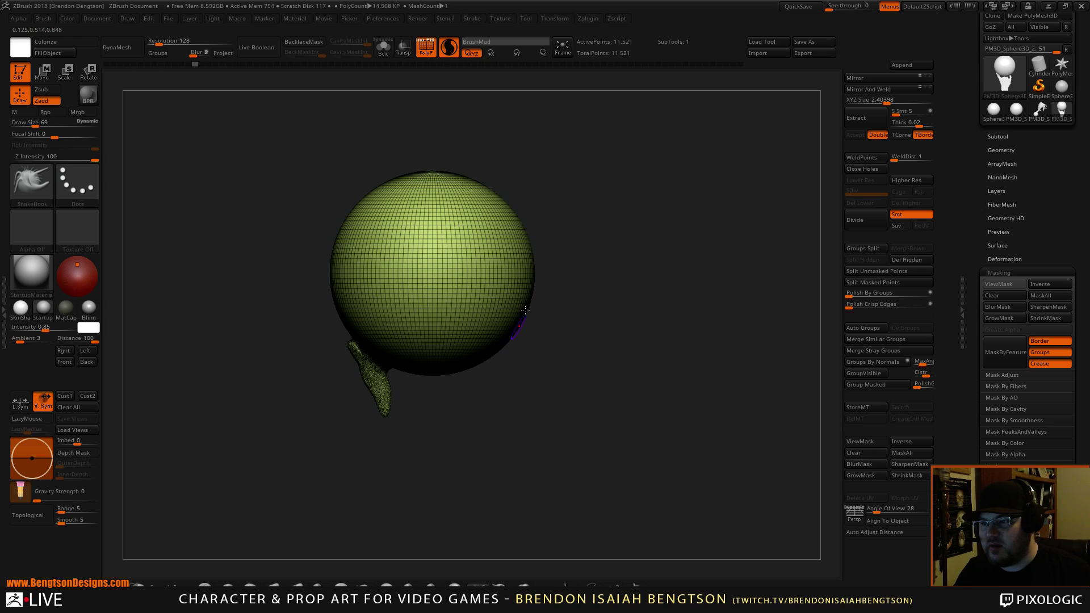
{"action": "mouse_move", "coordinate": [554, 117]}
{"action": "left_mouse_down", "text": "ctrl"}
{"action": "mouse_move", "coordinate": [494, 85]}
{"action": "mouse_move", "coordinate": [289, 231]}
{"action": "mouse_move", "coordinate": [279, 260]}
{"action": "left_mouse_up", "text": "ctrl"}
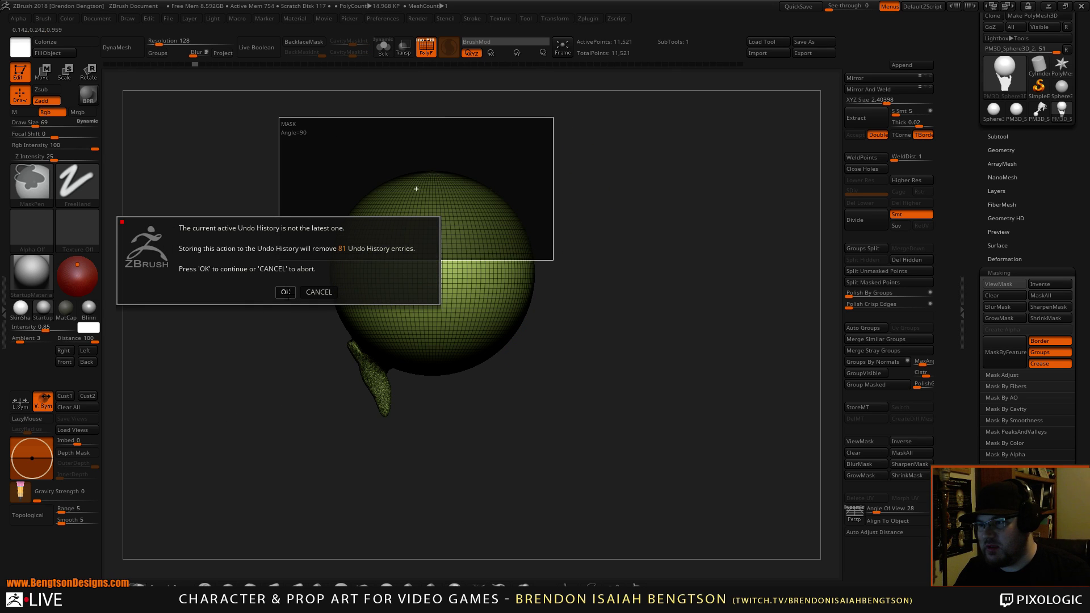
{"action": "left_click", "coordinate": [285, 292]}
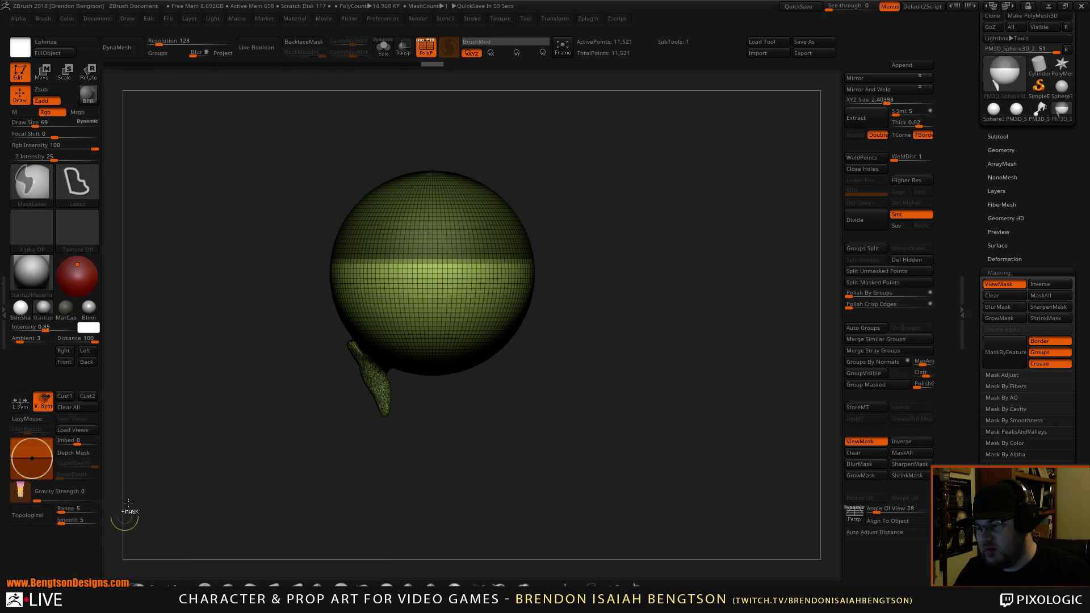
{"action": "mouse_move", "coordinate": [555, 179]}
{"action": "left_mouse_down", "text": "ctrl"}
{"action": "mouse_move", "coordinate": [311, 196]}
{"action": "mouse_move", "coordinate": [315, 301]}
{"action": "mouse_move", "coordinate": [406, 389]}
{"action": "mouse_move", "coordinate": [567, 324]}
{"action": "mouse_move", "coordinate": [562, 332]}
{"action": "left_mouse_up", "text": "ctrl"}
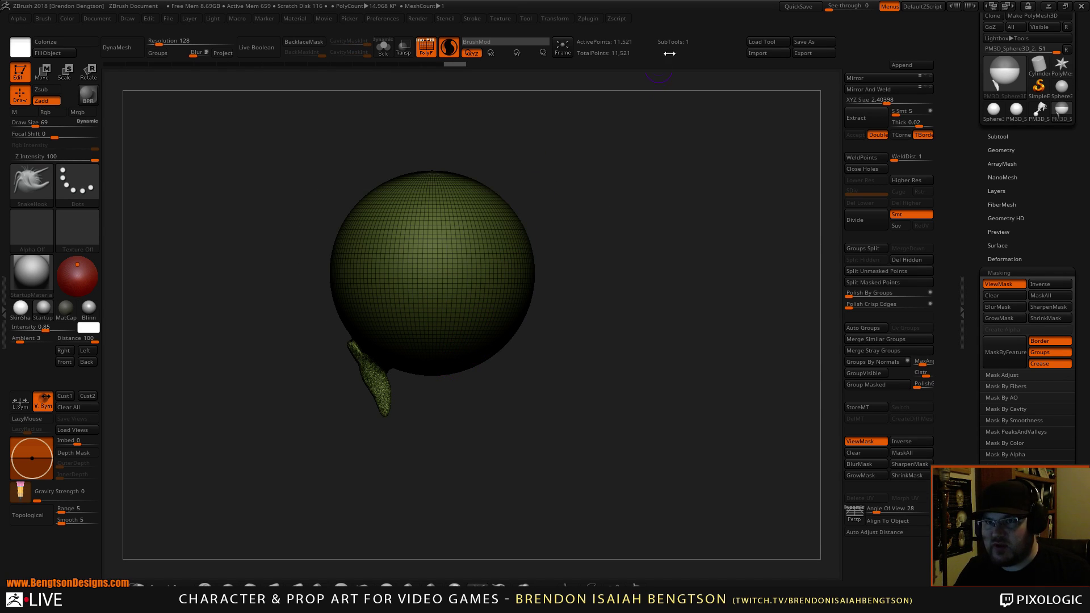
Step: Set see-through to 45 and align the sphere and thumb with the Escher reference image
{"action": "left_click", "coordinate": [848, 7]}
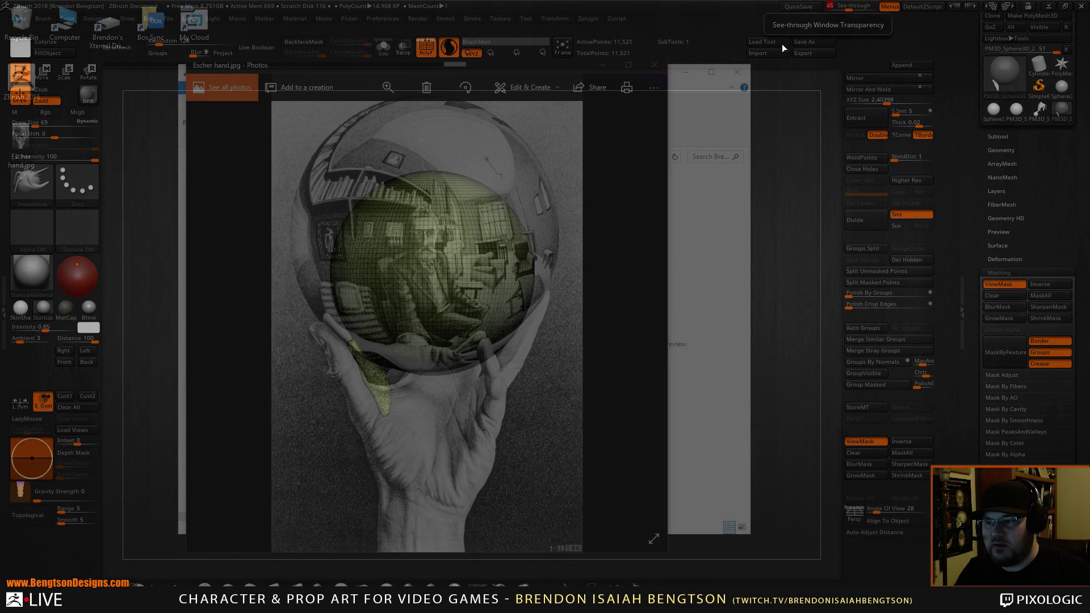
{"action": "left_click_drag", "start_coordinate": [572, 386], "coordinate": [578, 423], "text": "alt"}
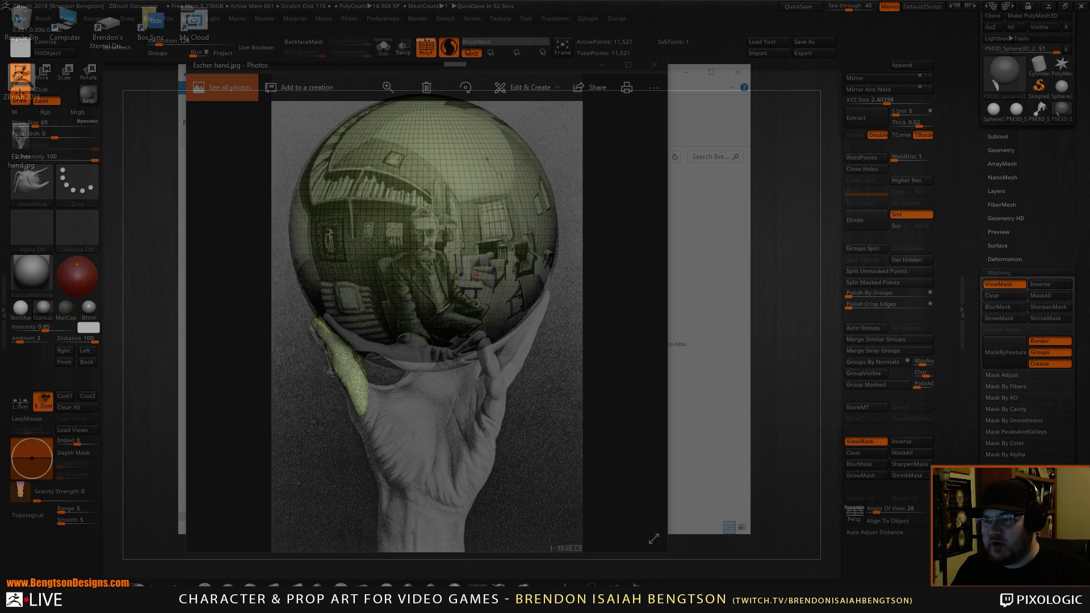
{"action": "left_click_drag", "start_coordinate": [592, 363], "coordinate": [588, 385], "text": "alt"}
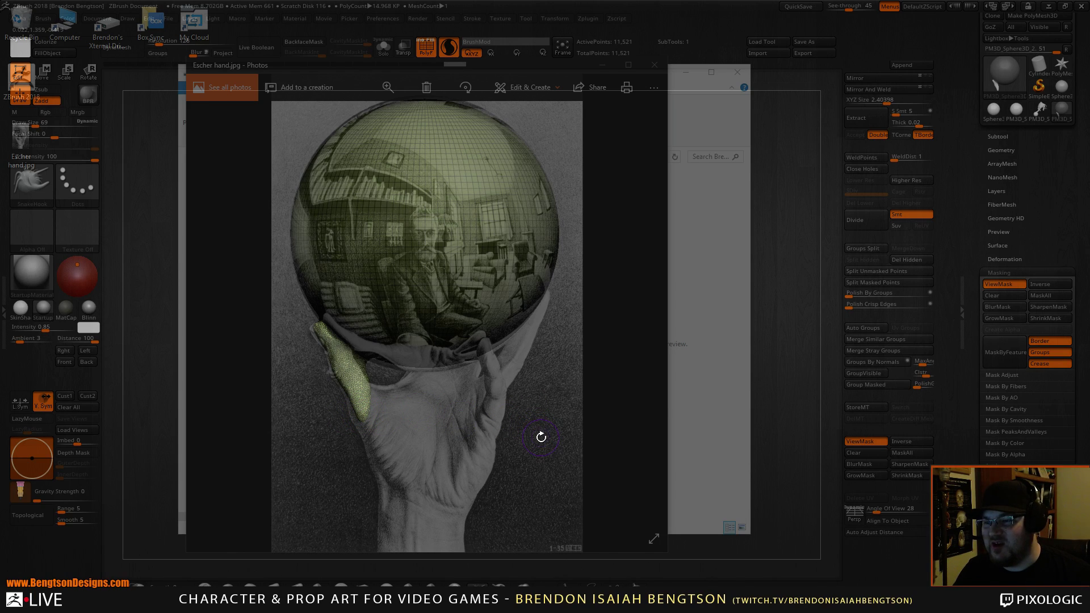
{"action": "left_click_drag", "start_coordinate": [541, 438], "coordinate": [539, 444], "text": "alt"}
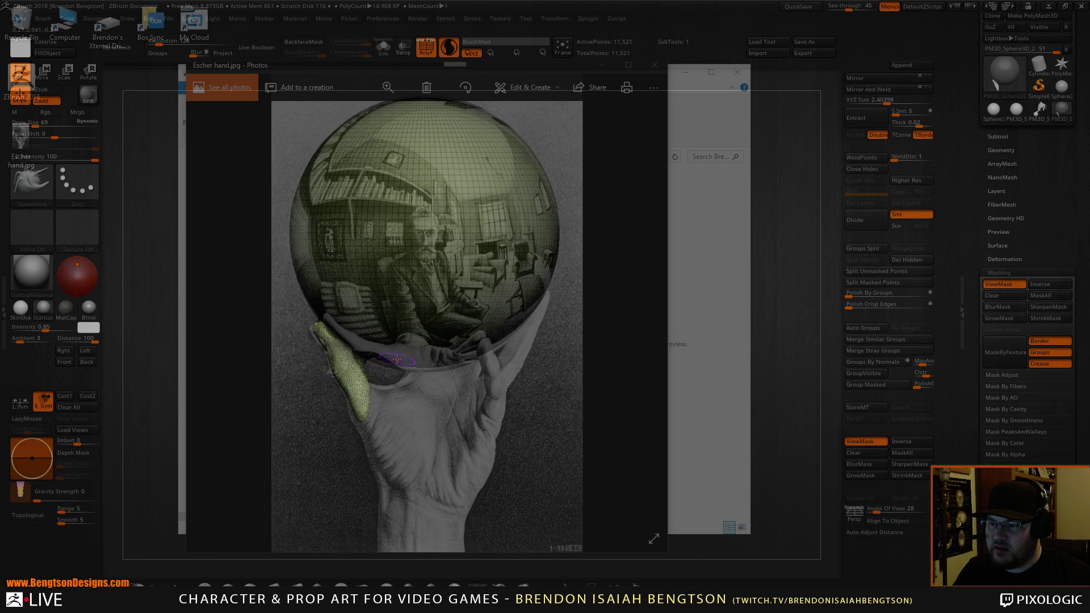
Step: Pull the palm and wrist out of the thumb with SnakeHook at draw size 120, following the reference hand
{"action": "key", "text": "space"}
{"action": "left_click_drag", "start_coordinate": [397, 350], "coordinate": [401, 351]}
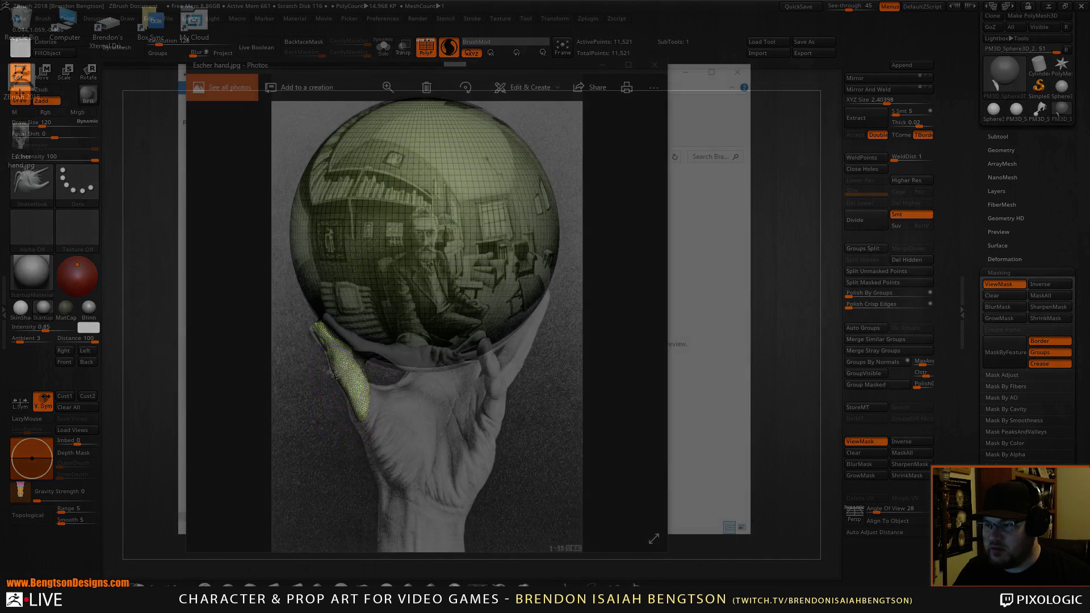
{"action": "mouse_move", "coordinate": [344, 372]}
{"action": "left_mouse_down"}
{"action": "mouse_move", "coordinate": [332, 377]}
{"action": "mouse_move", "coordinate": [361, 425]}
{"action": "mouse_move", "coordinate": [407, 429]}
{"action": "left_mouse_up"}
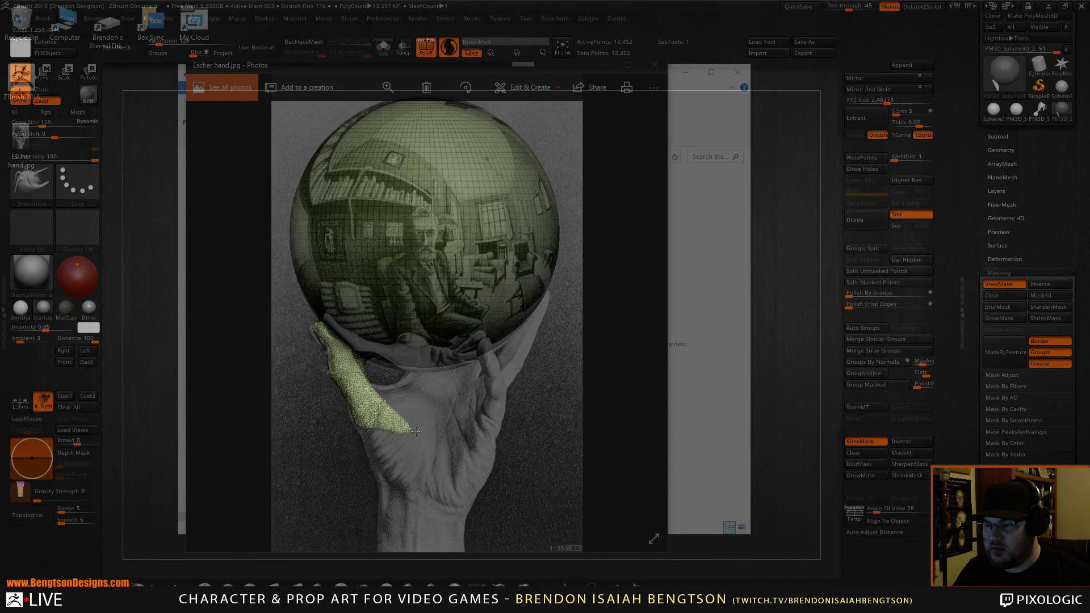
{"action": "mouse_move", "coordinate": [385, 393]}
{"action": "left_mouse_down"}
{"action": "mouse_move", "coordinate": [398, 413]}
{"action": "mouse_move", "coordinate": [357, 391]}
{"action": "mouse_move", "coordinate": [365, 386]}
{"action": "mouse_move", "coordinate": [366, 431]}
{"action": "mouse_move", "coordinate": [375, 417]}
{"action": "mouse_move", "coordinate": [352, 419]}
{"action": "mouse_move", "coordinate": [392, 437]}
{"action": "mouse_move", "coordinate": [379, 450]}
{"action": "mouse_move", "coordinate": [397, 440]}
{"action": "mouse_move", "coordinate": [368, 450]}
{"action": "mouse_move", "coordinate": [391, 471]}
{"action": "mouse_move", "coordinate": [398, 500]}
{"action": "mouse_move", "coordinate": [383, 521]}
{"action": "mouse_move", "coordinate": [388, 553]}
{"action": "mouse_move", "coordinate": [419, 532]}
{"action": "mouse_move", "coordinate": [446, 543]}
{"action": "mouse_move", "coordinate": [404, 549]}
{"action": "left_mouse_up"}
{"action": "mouse_move", "coordinate": [401, 503]}
{"action": "left_mouse_down"}
{"action": "mouse_move", "coordinate": [424, 510]}
{"action": "mouse_move", "coordinate": [413, 478]}
{"action": "mouse_move", "coordinate": [423, 480]}
{"action": "mouse_move", "coordinate": [426, 403]}
{"action": "mouse_move", "coordinate": [437, 400]}
{"action": "mouse_move", "coordinate": [423, 420]}
{"action": "mouse_move", "coordinate": [463, 440]}
{"action": "mouse_move", "coordinate": [454, 408]}
{"action": "mouse_move", "coordinate": [435, 393]}
{"action": "mouse_move", "coordinate": [423, 409]}
{"action": "mouse_move", "coordinate": [403, 398]}
{"action": "mouse_move", "coordinate": [386, 406]}
{"action": "mouse_move", "coordinate": [432, 372]}
{"action": "mouse_move", "coordinate": [400, 412]}
{"action": "mouse_move", "coordinate": [371, 396]}
{"action": "left_mouse_up"}
{"action": "mouse_move", "coordinate": [455, 437]}
{"action": "left_mouse_down"}
{"action": "mouse_move", "coordinate": [449, 475]}
{"action": "mouse_move", "coordinate": [476, 427]}
{"action": "mouse_move", "coordinate": [441, 514]}
{"action": "mouse_move", "coordinate": [451, 533]}
{"action": "mouse_move", "coordinate": [432, 542]}
{"action": "left_mouse_up"}
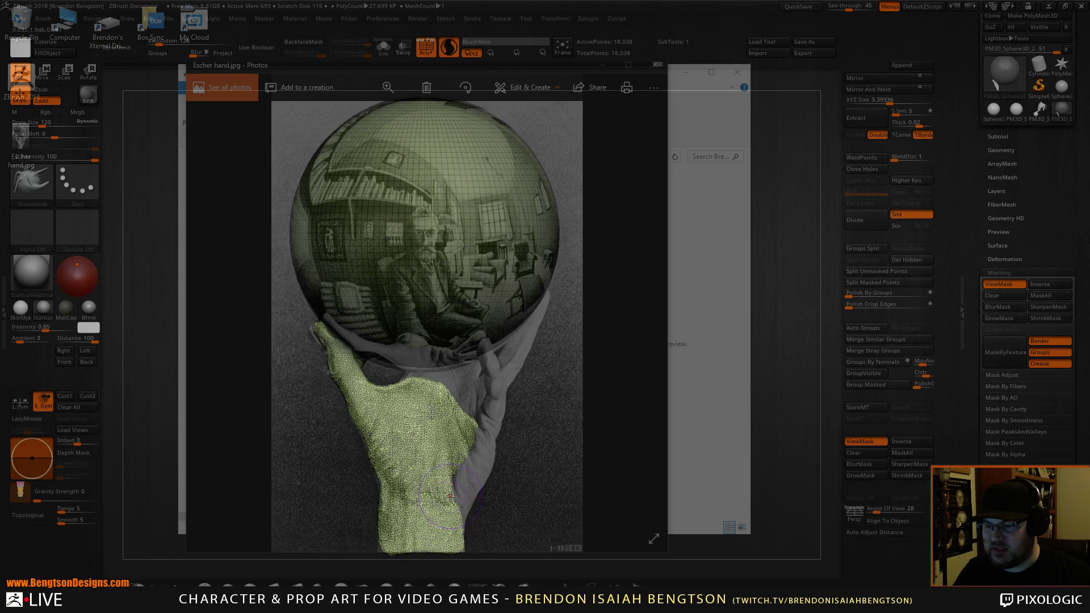
{"action": "mouse_move", "coordinate": [450, 496]}
{"action": "left_mouse_down"}
{"action": "mouse_move", "coordinate": [454, 468]}
{"action": "mouse_move", "coordinate": [480, 478]}
{"action": "mouse_move", "coordinate": [449, 494]}
{"action": "mouse_move", "coordinate": [454, 510]}
{"action": "mouse_move", "coordinate": [485, 451]}
{"action": "mouse_move", "coordinate": [477, 454]}
{"action": "mouse_move", "coordinate": [489, 462]}
{"action": "mouse_move", "coordinate": [485, 425]}
{"action": "mouse_move", "coordinate": [463, 417]}
{"action": "mouse_move", "coordinate": [480, 405]}
{"action": "mouse_move", "coordinate": [471, 414]}
{"action": "mouse_move", "coordinate": [451, 397]}
{"action": "mouse_move", "coordinate": [494, 413]}
{"action": "mouse_move", "coordinate": [493, 384]}
{"action": "mouse_move", "coordinate": [496, 431]}
{"action": "left_mouse_up"}
Step: Refine the outer wrist edge and pull up the raised finger with SnakeHook at draw size 93, undoing the last stroke
{"action": "key", "text": "space"}
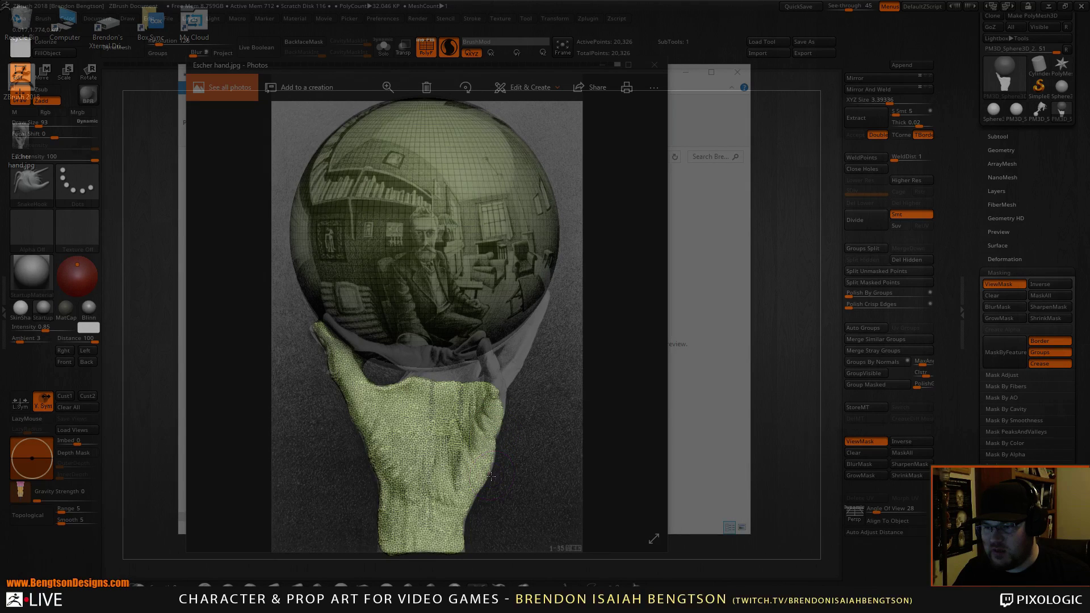
{"action": "mouse_move", "coordinate": [490, 476]}
{"action": "left_mouse_down"}
{"action": "mouse_move", "coordinate": [479, 469]}
{"action": "mouse_move", "coordinate": [488, 468]}
{"action": "mouse_move", "coordinate": [461, 550]}
{"action": "left_mouse_up"}
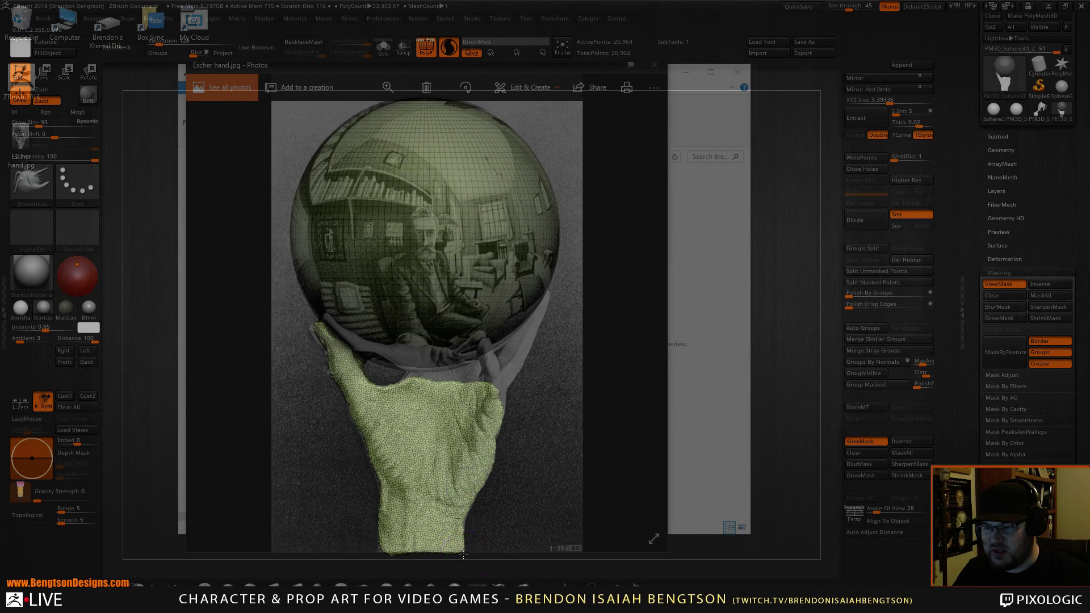
{"action": "mouse_move", "coordinate": [498, 395]}
{"action": "left_mouse_down"}
{"action": "mouse_move", "coordinate": [495, 362]}
{"action": "mouse_move", "coordinate": [481, 377]}
{"action": "left_mouse_up"}
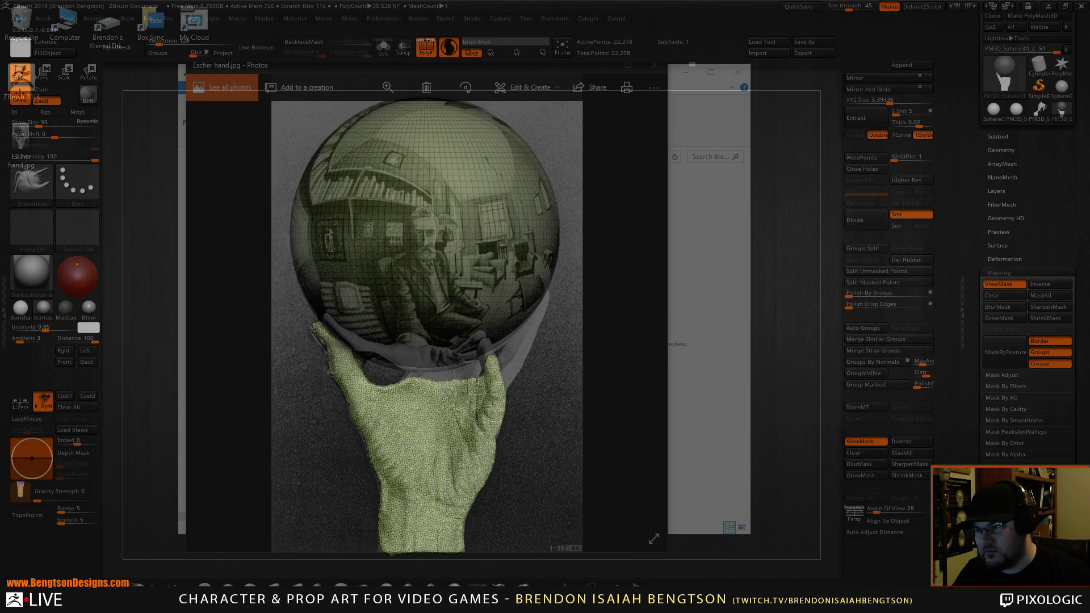
{"action": "key", "text": "ctrl+z"}
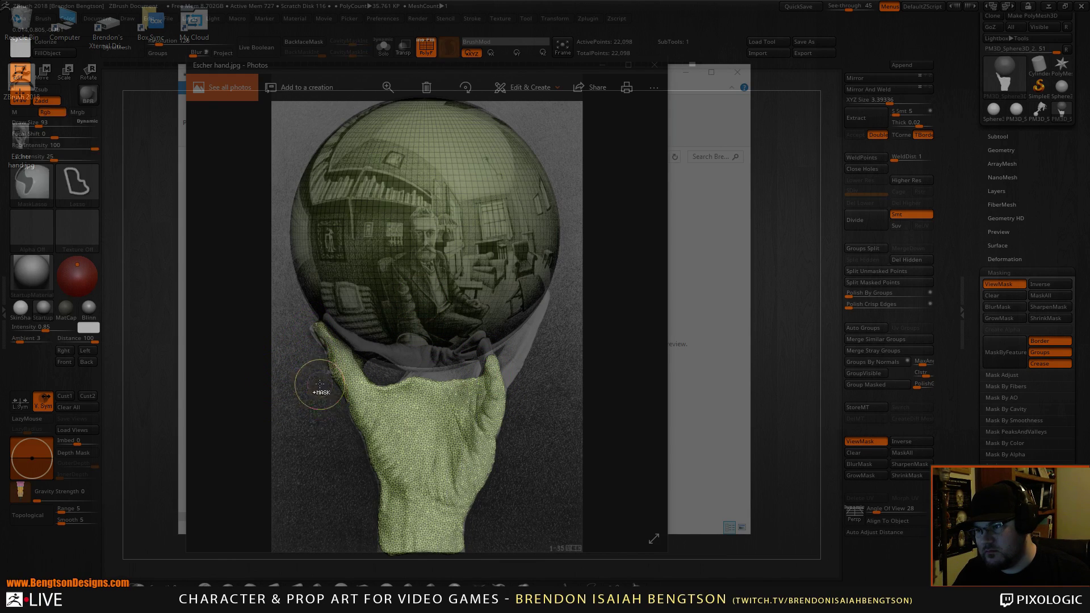
Step: Set see-through to 0 and inspect the thickness of the hand from the front and side
{"action": "left_click_drag", "start_coordinate": [848, 8], "coordinate": [816, 12]}
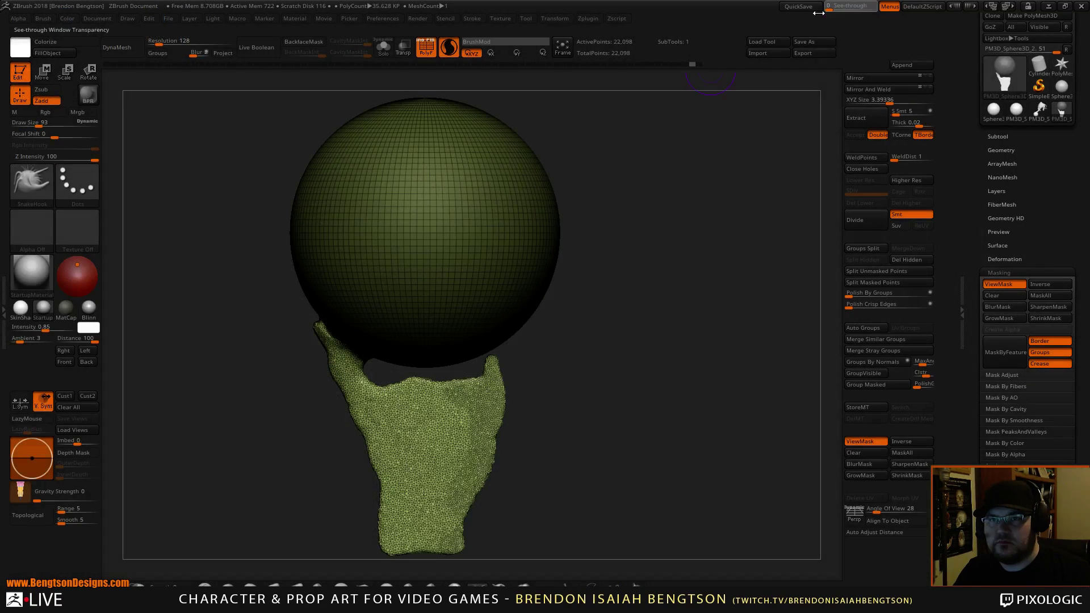
{"action": "mouse_move", "coordinate": [245, 419]}
{"action": "left_mouse_down"}
{"action": "mouse_move", "coordinate": [262, 412]}
{"action": "mouse_move", "coordinate": [299, 426]}
{"action": "mouse_move", "coordinate": [252, 420]}
{"action": "left_mouse_up"}
{"action": "mouse_move", "coordinate": [647, 428]}
{"action": "left_mouse_down"}
{"action": "mouse_move", "coordinate": [557, 397]}
{"action": "mouse_move", "coordinate": [479, 428]}
{"action": "mouse_move", "coordinate": [646, 383]}
{"action": "left_mouse_up"}
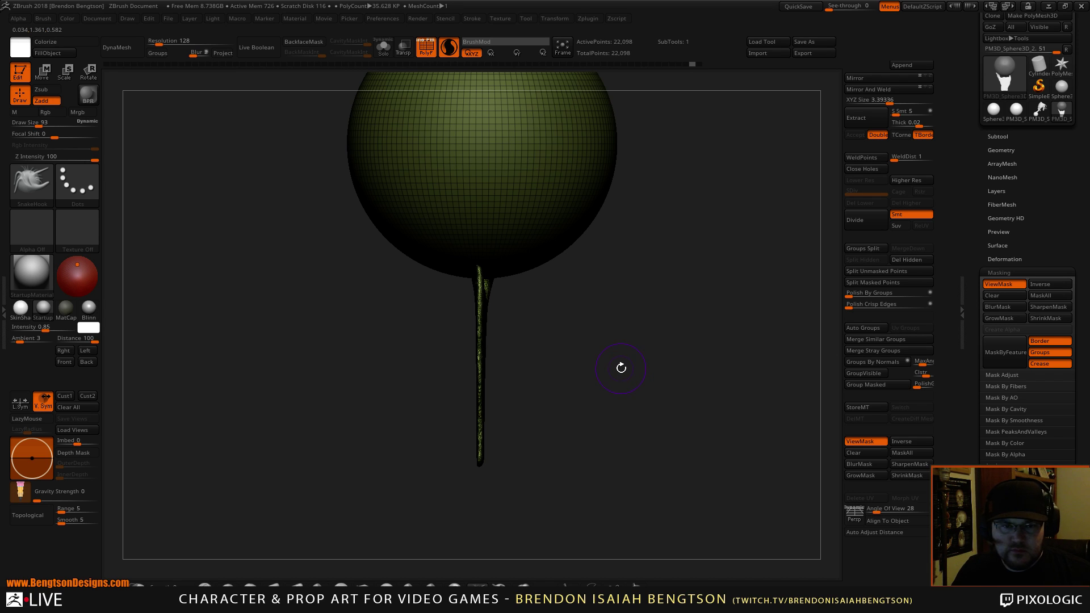
{"action": "left_click_drag", "start_coordinate": [621, 369], "coordinate": [584, 350]}
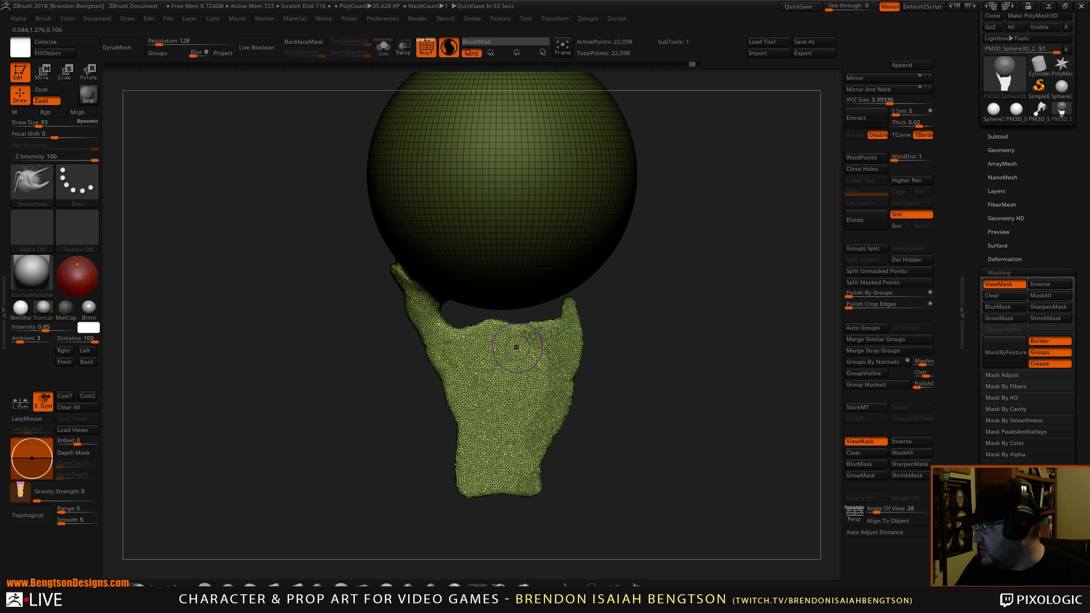
Step: Bend the raised finger and its palm edge out of the flat hand in side view with Move Topological, using draw sizes 93 and 191
{"action": "mouse_move", "coordinate": [623, 329]}
{"action": "left_mouse_down"}
{"action": "mouse_move", "coordinate": [571, 321]}
{"action": "mouse_move", "coordinate": [516, 287]}
{"action": "mouse_move", "coordinate": [511, 353]}
{"action": "mouse_move", "coordinate": [465, 340]}
{"action": "left_mouse_up"}
{"action": "key", "text": "b"}
{"action": "key", "text": "m"}
{"action": "key", "text": "t"}
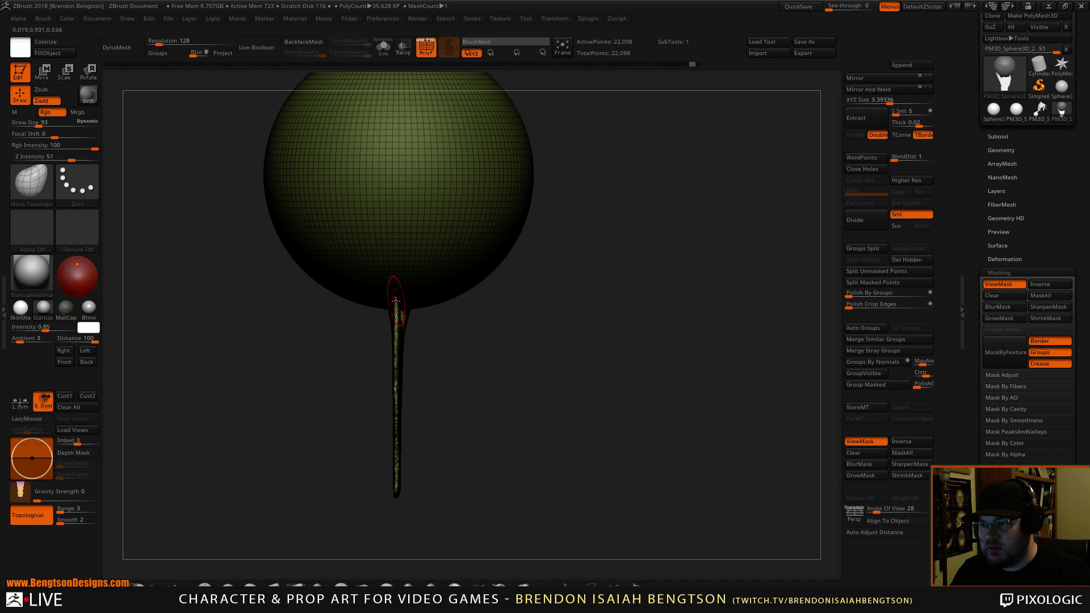
{"action": "left_click_drag", "start_coordinate": [380, 297], "coordinate": [361, 279]}
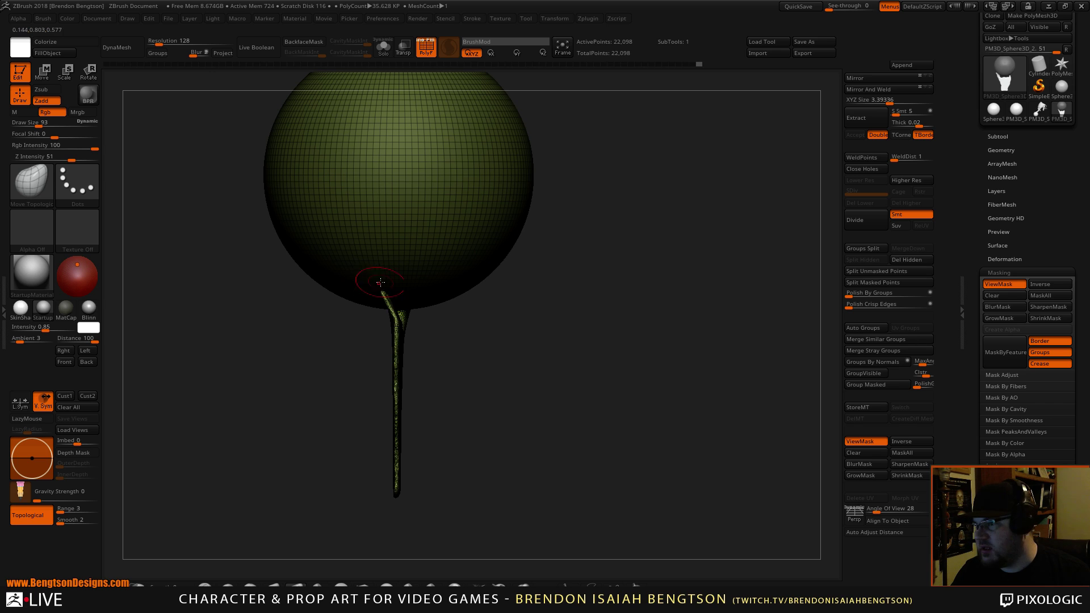
{"action": "mouse_move", "coordinate": [505, 340]}
{"action": "left_mouse_down"}
{"action": "mouse_move", "coordinate": [528, 329]}
{"action": "mouse_move", "coordinate": [549, 345]}
{"action": "mouse_move", "coordinate": [501, 338]}
{"action": "left_mouse_up"}
{"action": "key", "text": "space"}
{"action": "mouse_move", "coordinate": [399, 317]}
{"action": "left_mouse_down"}
{"action": "mouse_move", "coordinate": [410, 318]}
{"action": "mouse_move", "coordinate": [375, 323]}
{"action": "left_mouse_up"}
{"action": "mouse_move", "coordinate": [390, 360]}
{"action": "left_mouse_down"}
{"action": "mouse_move", "coordinate": [370, 362]}
{"action": "mouse_move", "coordinate": [371, 310]}
{"action": "mouse_move", "coordinate": [352, 287]}
{"action": "mouse_move", "coordinate": [360, 324]}
{"action": "left_mouse_up"}
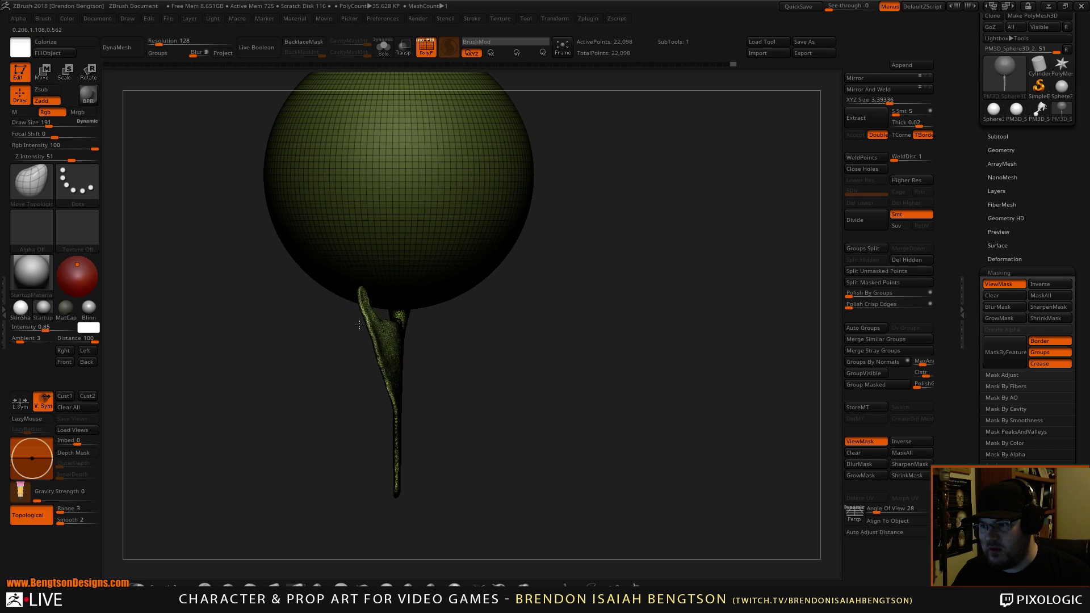
Step: Reposition the raised finger and adjust the palm's shape with Move Topological at draw size 191
{"action": "left_click_drag", "start_coordinate": [441, 312], "coordinate": [602, 359]}
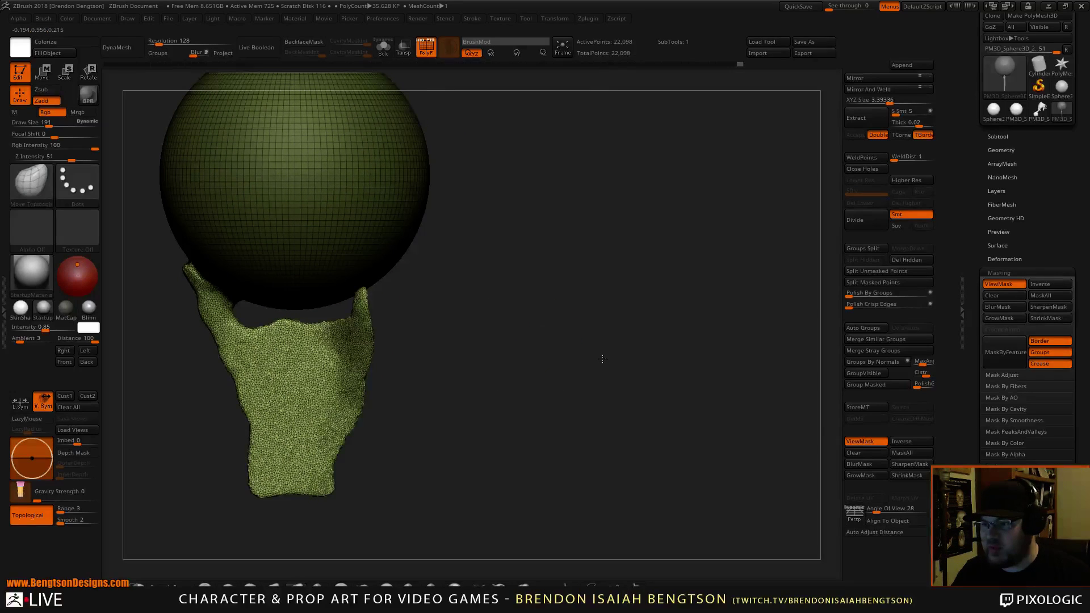
{"action": "left_click_drag", "start_coordinate": [426, 304], "coordinate": [546, 358]}
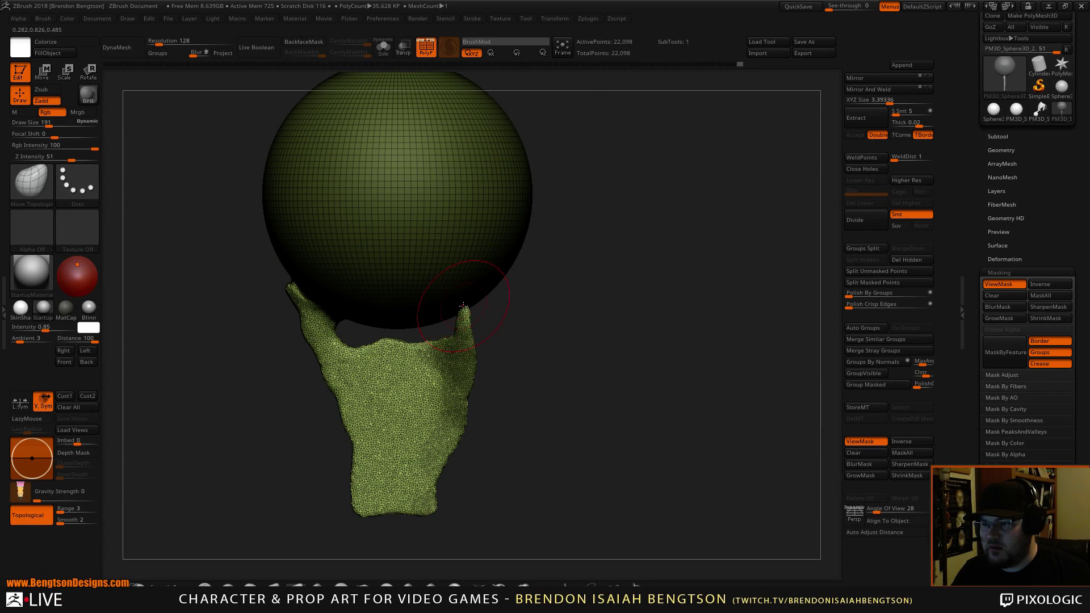
{"action": "mouse_move", "coordinate": [464, 306]}
{"action": "left_mouse_down"}
{"action": "mouse_move", "coordinate": [477, 296]}
{"action": "mouse_move", "coordinate": [470, 361]}
{"action": "left_mouse_up"}
{"action": "left_click_drag", "start_coordinate": [472, 324], "coordinate": [476, 345]}
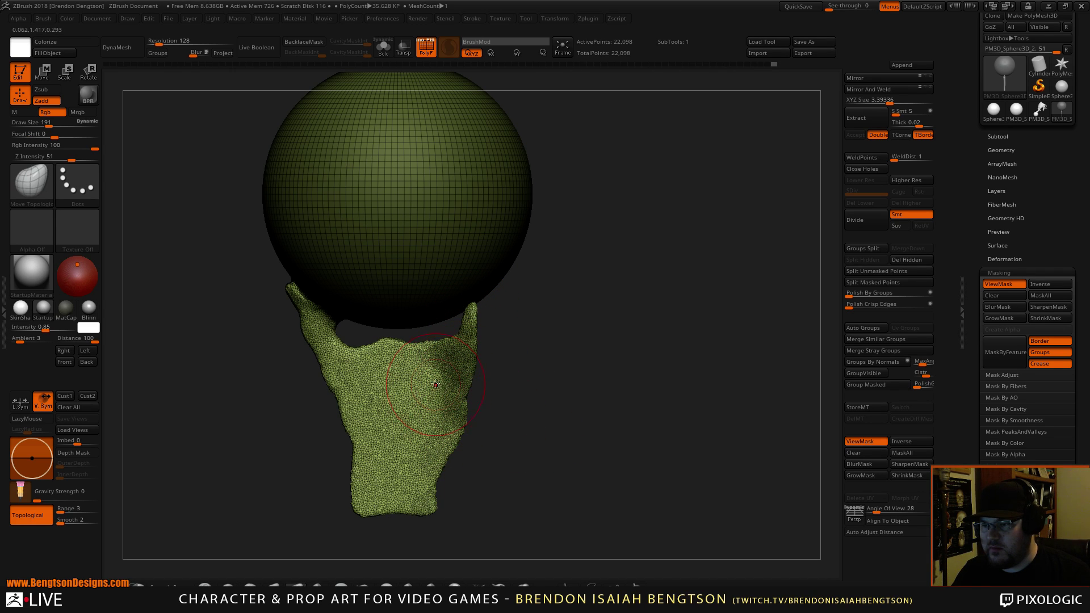
{"action": "left_click_drag", "start_coordinate": [434, 387], "coordinate": [427, 389]}
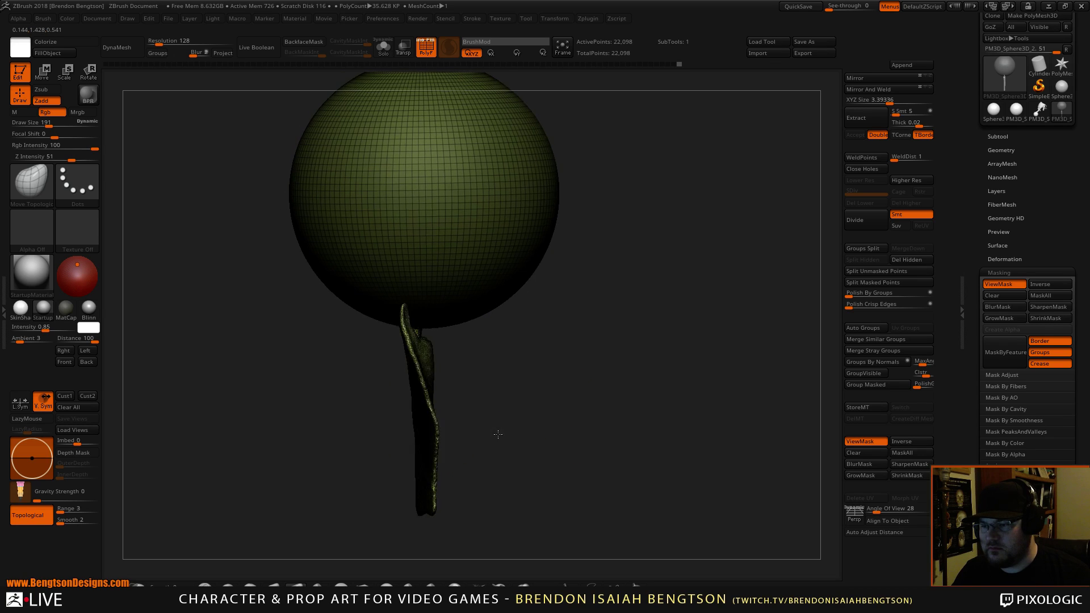
Step: Build up thickness on the palm and wrist with ClayBuildup at draw size 125, checking the form from several angles
{"action": "mouse_move", "coordinate": [499, 433]}
{"action": "left_mouse_down"}
{"action": "mouse_move", "coordinate": [482, 409]}
{"action": "mouse_move", "coordinate": [432, 386]}
{"action": "left_mouse_up"}
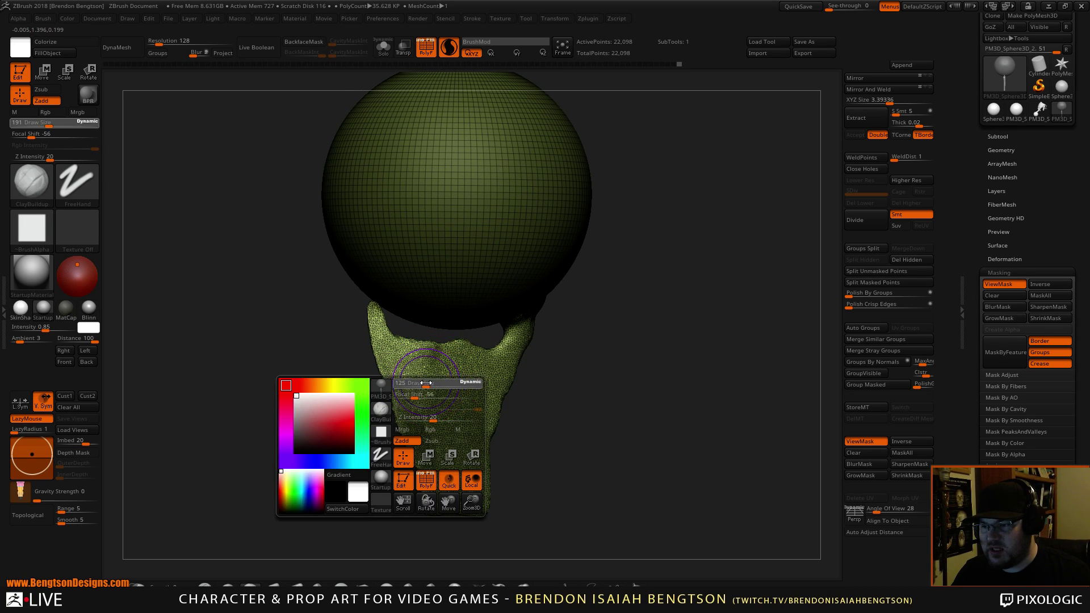
{"action": "mouse_move", "coordinate": [446, 389]}
{"action": "left_mouse_down"}
{"action": "mouse_move", "coordinate": [448, 414]}
{"action": "mouse_move", "coordinate": [461, 378]}
{"action": "mouse_move", "coordinate": [487, 397]}
{"action": "mouse_move", "coordinate": [474, 397]}
{"action": "mouse_move", "coordinate": [456, 480]}
{"action": "mouse_move", "coordinate": [432, 369]}
{"action": "mouse_move", "coordinate": [407, 390]}
{"action": "mouse_move", "coordinate": [423, 448]}
{"action": "mouse_move", "coordinate": [443, 367]}
{"action": "mouse_move", "coordinate": [380, 347]}
{"action": "mouse_move", "coordinate": [405, 375]}
{"action": "mouse_move", "coordinate": [423, 363]}
{"action": "mouse_move", "coordinate": [449, 417]}
{"action": "mouse_move", "coordinate": [473, 364]}
{"action": "mouse_move", "coordinate": [490, 406]}
{"action": "mouse_move", "coordinate": [488, 393]}
{"action": "left_mouse_up"}
{"action": "mouse_move", "coordinate": [593, 418]}
{"action": "left_mouse_down"}
{"action": "mouse_move", "coordinate": [511, 418]}
{"action": "mouse_move", "coordinate": [494, 400]}
{"action": "mouse_move", "coordinate": [476, 478]}
{"action": "mouse_move", "coordinate": [488, 474]}
{"action": "mouse_move", "coordinate": [481, 460]}
{"action": "left_mouse_up"}
{"action": "mouse_move", "coordinate": [386, 505]}
{"action": "left_mouse_down"}
{"action": "mouse_move", "coordinate": [462, 505]}
{"action": "mouse_move", "coordinate": [445, 504]}
{"action": "left_mouse_up"}
{"action": "mouse_move", "coordinate": [439, 494]}
{"action": "left_mouse_down"}
{"action": "mouse_move", "coordinate": [430, 442]}
{"action": "mouse_move", "coordinate": [412, 485]}
{"action": "mouse_move", "coordinate": [410, 443]}
{"action": "mouse_move", "coordinate": [416, 469]}
{"action": "left_mouse_up"}
{"action": "mouse_move", "coordinate": [539, 430]}
{"action": "left_mouse_down"}
{"action": "mouse_move", "coordinate": [666, 426]}
{"action": "mouse_move", "coordinate": [658, 436]}
{"action": "left_mouse_up"}
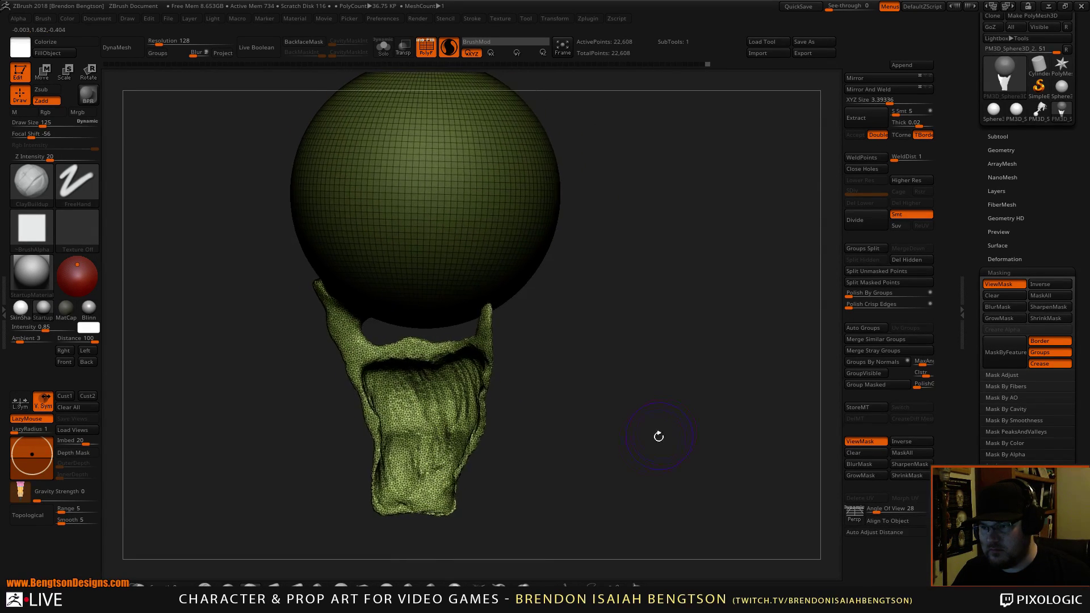
Step: Undo the ClayBuildup strokes that hollowed out the palm and wrist, and turn on backface masking for the brush
{"action": "mouse_move", "coordinate": [658, 436]}
{"action": "right_mouse_down"}
{"action": "mouse_move", "coordinate": [603, 453]}
{"action": "mouse_move", "coordinate": [640, 452]}
{"action": "mouse_move", "coordinate": [620, 423]}
{"action": "right_mouse_up"}
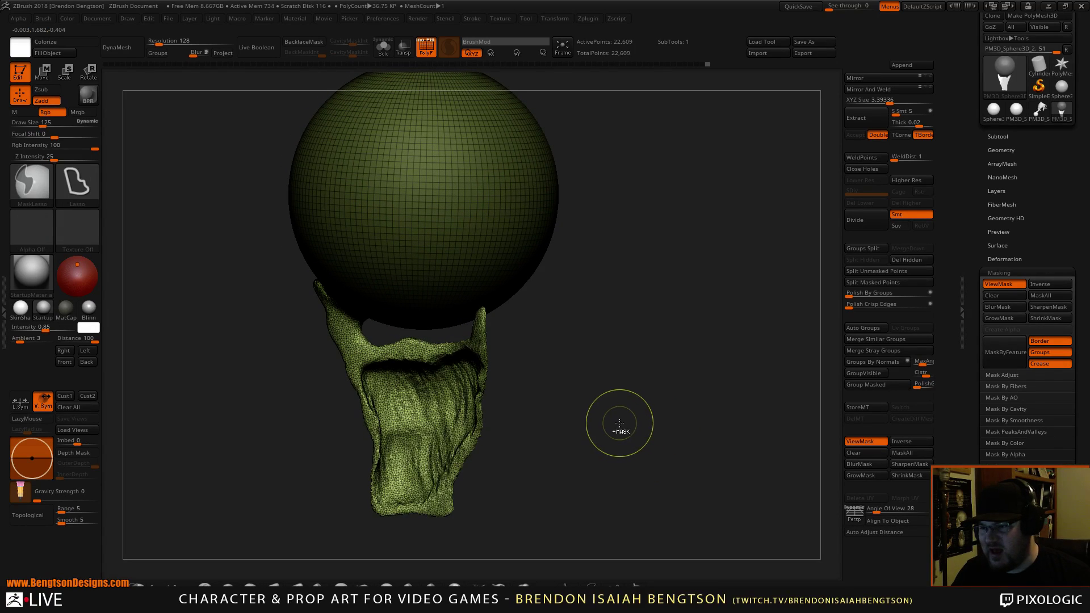
{"action": "key", "text": "ctrl+z"}
{"action": "key", "text": "ctrl+z"}
{"action": "key", "text": "ctrl+z"}
{"action": "key", "text": "ctrl+z"}
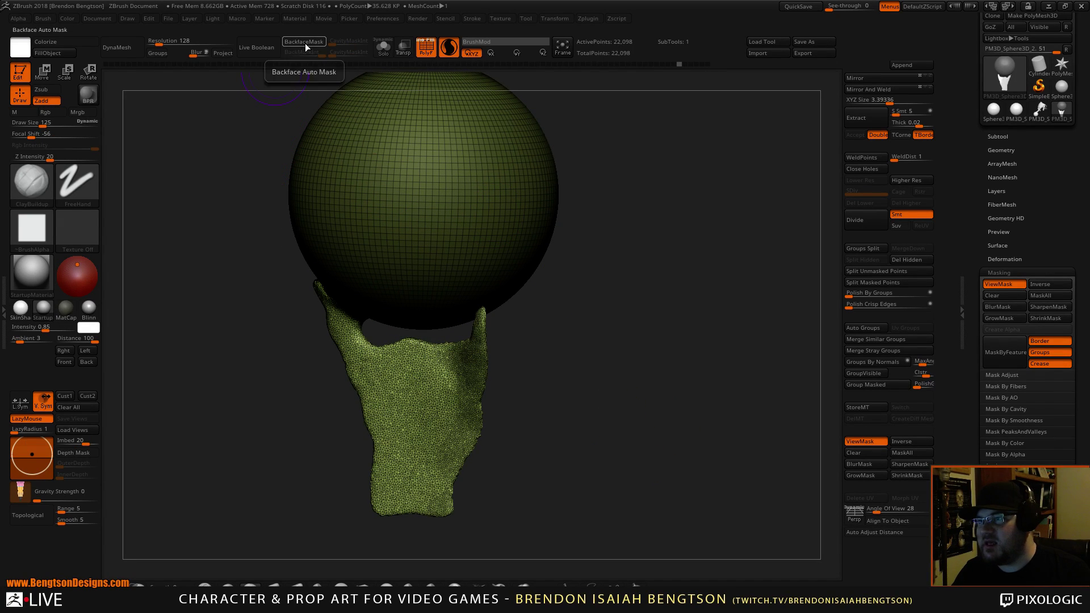
{"action": "left_click", "coordinate": [305, 43]}
Step: Build up one face of the palm and wrist with ClayBuildup at draw size 125, then smooth the strokes
{"action": "right_click_drag", "start_coordinate": [573, 352], "coordinate": [437, 341]}
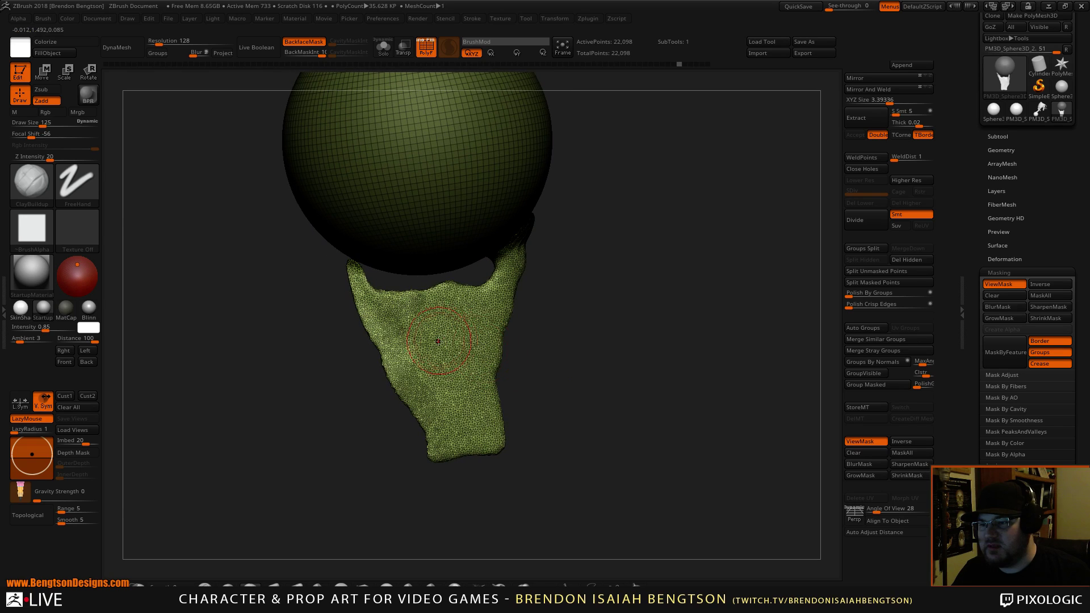
{"action": "mouse_move", "coordinate": [438, 341]}
{"action": "left_mouse_down"}
{"action": "mouse_move", "coordinate": [462, 323]}
{"action": "mouse_move", "coordinate": [482, 330]}
{"action": "mouse_move", "coordinate": [485, 363]}
{"action": "mouse_move", "coordinate": [497, 328]}
{"action": "mouse_move", "coordinate": [487, 445]}
{"action": "mouse_move", "coordinate": [467, 363]}
{"action": "mouse_move", "coordinate": [448, 448]}
{"action": "mouse_move", "coordinate": [424, 425]}
{"action": "mouse_move", "coordinate": [483, 363]}
{"action": "mouse_move", "coordinate": [500, 443]}
{"action": "mouse_move", "coordinate": [458, 445]}
{"action": "mouse_move", "coordinate": [443, 400]}
{"action": "mouse_move", "coordinate": [477, 406]}
{"action": "mouse_move", "coordinate": [477, 434]}
{"action": "mouse_move", "coordinate": [433, 390]}
{"action": "left_mouse_up"}
{"action": "mouse_move", "coordinate": [583, 377]}
{"action": "left_mouse_down"}
{"action": "mouse_move", "coordinate": [611, 373]}
{"action": "mouse_move", "coordinate": [594, 363]}
{"action": "mouse_move", "coordinate": [559, 436]}
{"action": "mouse_move", "coordinate": [492, 390]}
{"action": "mouse_move", "coordinate": [446, 398]}
{"action": "left_mouse_up"}
{"action": "key", "text": "shift"}
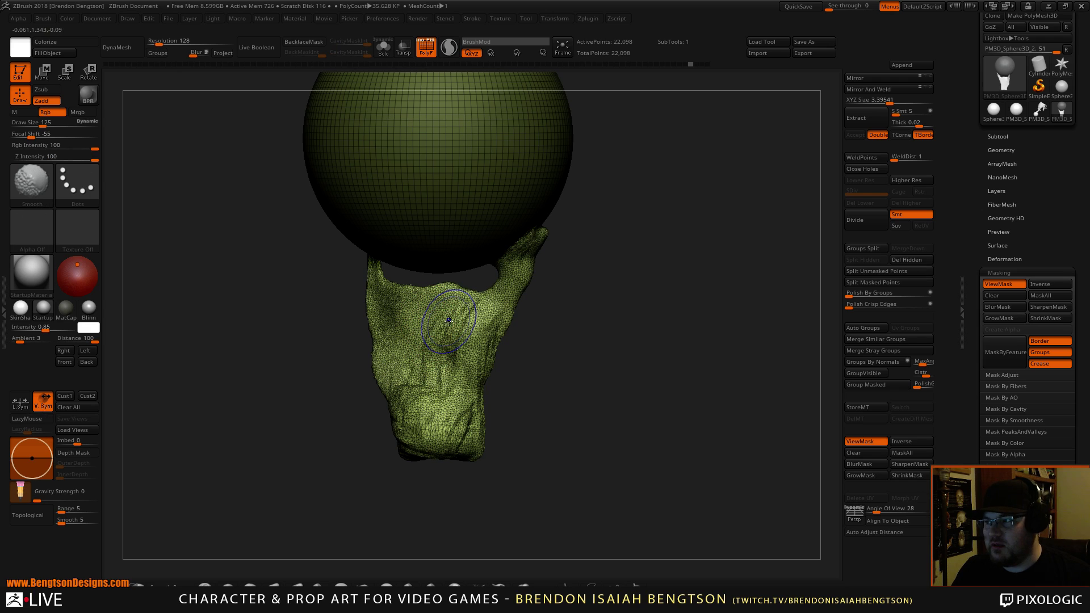
{"action": "left_click_drag", "start_coordinate": [451, 321], "coordinate": [446, 325], "text": "shift"}
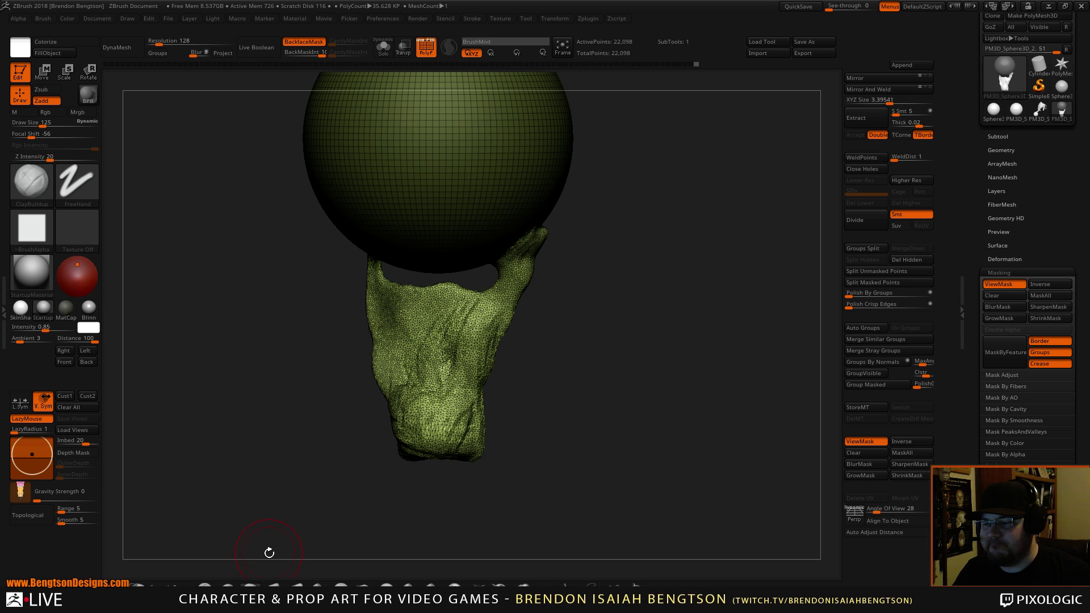
{"action": "mouse_move", "coordinate": [506, 373]}
{"action": "left_mouse_down"}
{"action": "mouse_move", "coordinate": [497, 413]}
{"action": "mouse_move", "coordinate": [454, 392]}
{"action": "left_mouse_up"}
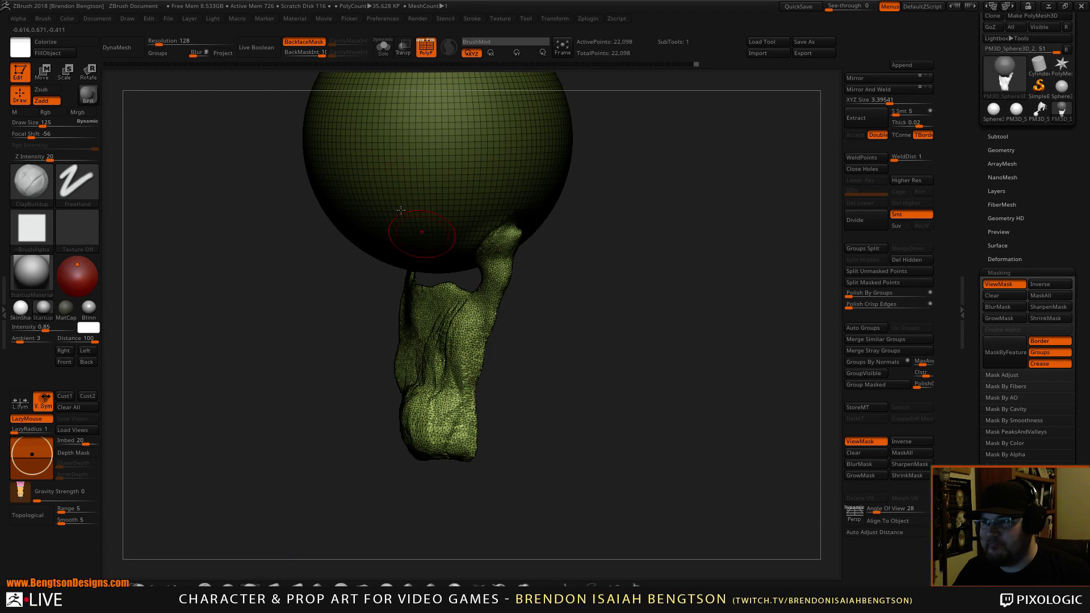
Step: Build up the opposite face of the palm and wrist with ClayBuildup at draw size 125, keeping backface masking on
{"action": "left_click", "coordinate": [313, 43]}
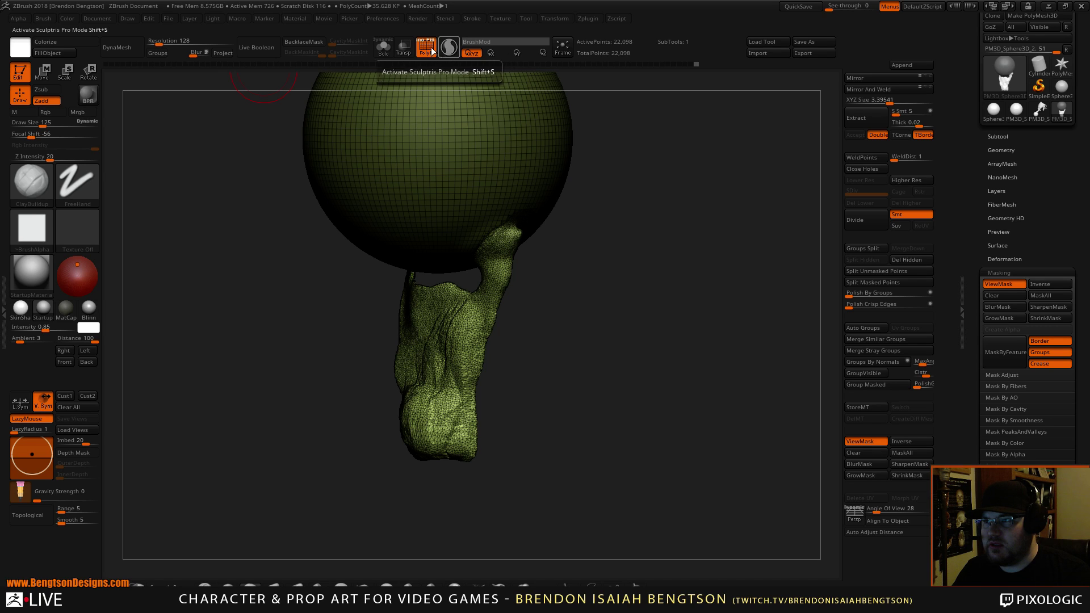
{"action": "left_click", "coordinate": [304, 42]}
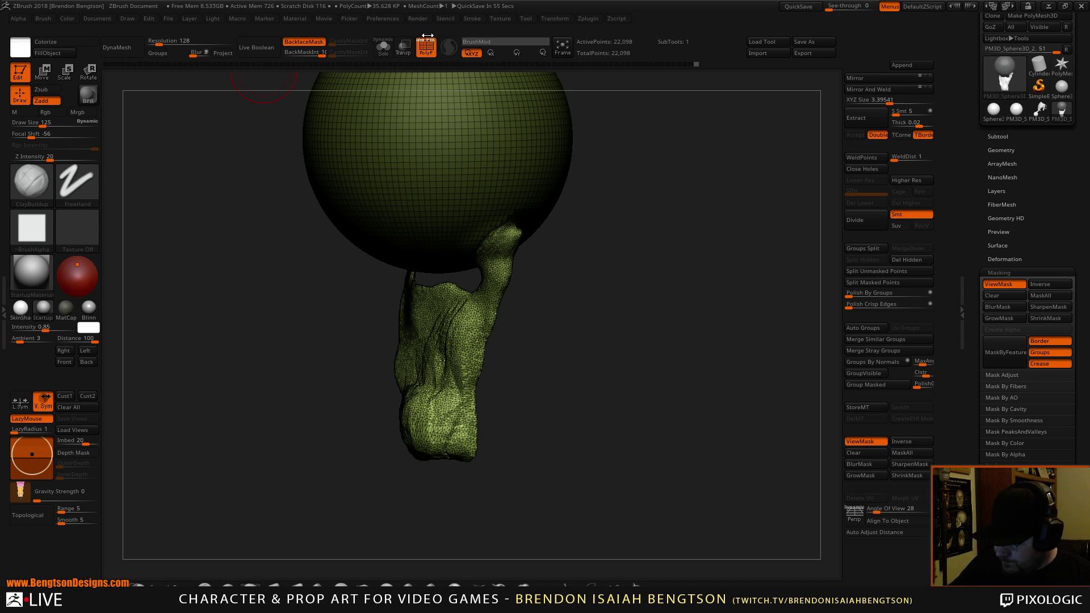
{"action": "left_click_drag", "start_coordinate": [549, 370], "coordinate": [558, 369]}
{"action": "mouse_move", "coordinate": [437, 370]}
{"action": "left_mouse_down"}
{"action": "mouse_move", "coordinate": [471, 332]}
{"action": "mouse_move", "coordinate": [462, 375]}
{"action": "mouse_move", "coordinate": [400, 347]}
{"action": "mouse_move", "coordinate": [392, 374]}
{"action": "mouse_move", "coordinate": [412, 391]}
{"action": "mouse_move", "coordinate": [438, 339]}
{"action": "mouse_move", "coordinate": [420, 306]}
{"action": "mouse_move", "coordinate": [466, 318]}
{"action": "mouse_move", "coordinate": [415, 374]}
{"action": "mouse_move", "coordinate": [408, 359]}
{"action": "left_mouse_up"}
{"action": "left_click_drag", "start_coordinate": [539, 415], "coordinate": [486, 419]}
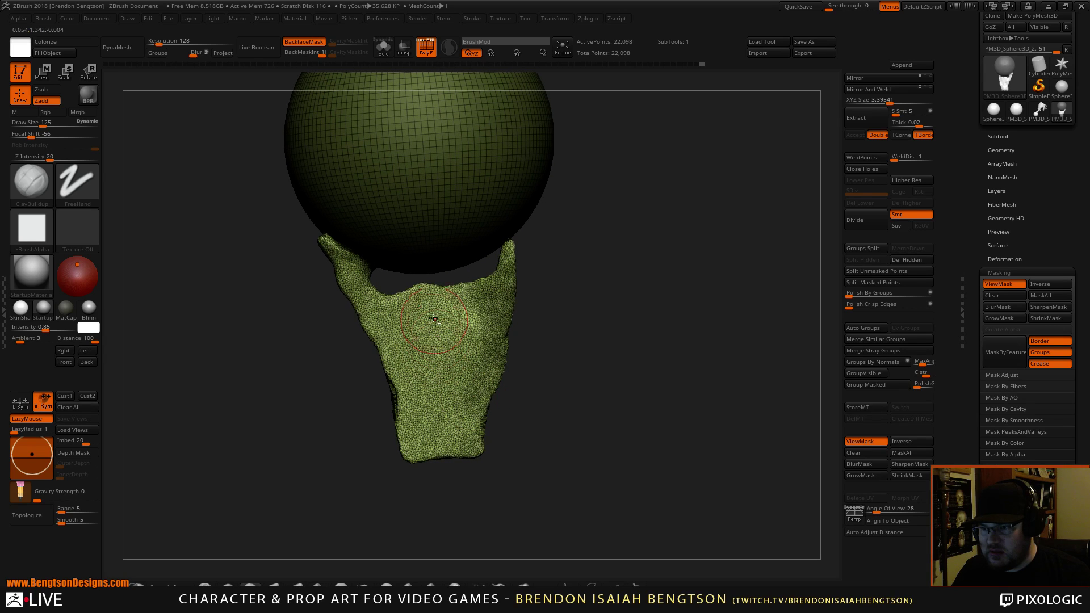
{"action": "mouse_move", "coordinate": [435, 320]}
{"action": "left_mouse_down"}
{"action": "mouse_move", "coordinate": [440, 301]}
{"action": "mouse_move", "coordinate": [480, 347]}
{"action": "mouse_move", "coordinate": [431, 375]}
{"action": "mouse_move", "coordinate": [395, 332]}
{"action": "mouse_move", "coordinate": [420, 377]}
{"action": "mouse_move", "coordinate": [451, 395]}
{"action": "mouse_move", "coordinate": [408, 437]}
{"action": "mouse_move", "coordinate": [471, 419]}
{"action": "left_mouse_up"}
{"action": "mouse_move", "coordinate": [613, 411]}
{"action": "left_mouse_down"}
{"action": "mouse_move", "coordinate": [445, 410]}
{"action": "mouse_move", "coordinate": [423, 375]}
{"action": "mouse_move", "coordinate": [429, 397]}
{"action": "left_mouse_up"}
{"action": "left_click_drag", "start_coordinate": [602, 391], "coordinate": [645, 373]}
Step: Reduce ClayBuildup's draw size to 76 and add volume to the palm and finger bases from several sides
{"action": "left_click_drag", "start_coordinate": [585, 341], "coordinate": [653, 404], "text": "alt"}
{"action": "mouse_move", "coordinate": [474, 425]}
{"action": "left_mouse_down"}
{"action": "mouse_move", "coordinate": [486, 394]}
{"action": "mouse_move", "coordinate": [447, 397]}
{"action": "mouse_move", "coordinate": [437, 448]}
{"action": "mouse_move", "coordinate": [423, 457]}
{"action": "mouse_move", "coordinate": [492, 349]}
{"action": "mouse_move", "coordinate": [562, 363]}
{"action": "left_mouse_up"}
{"action": "key", "text": "space"}
{"action": "left_click_drag", "start_coordinate": [507, 337], "coordinate": [499, 337]}
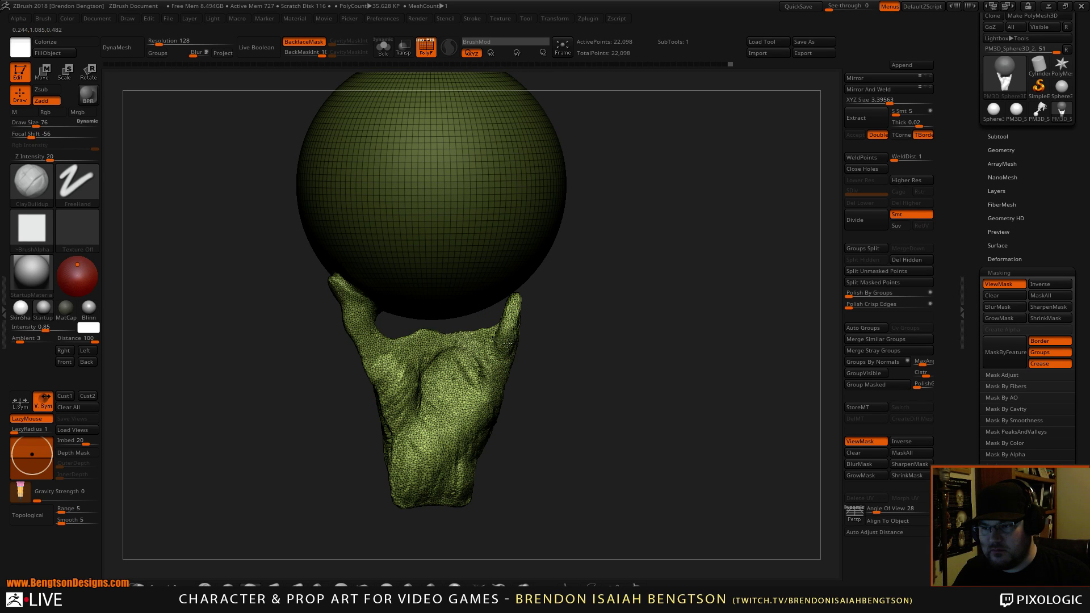
{"action": "mouse_move", "coordinate": [495, 355]}
{"action": "left_mouse_down"}
{"action": "mouse_move", "coordinate": [481, 371]}
{"action": "mouse_move", "coordinate": [494, 402]}
{"action": "mouse_move", "coordinate": [537, 411]}
{"action": "mouse_move", "coordinate": [487, 391]}
{"action": "left_mouse_up"}
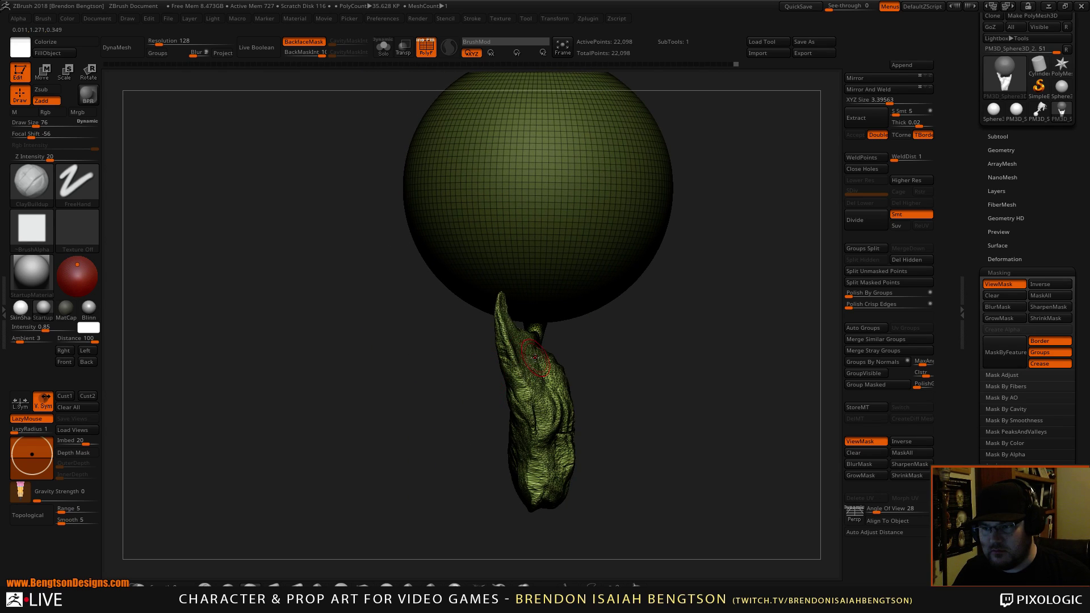
{"action": "mouse_move", "coordinate": [585, 352]}
{"action": "left_mouse_down"}
{"action": "mouse_move", "coordinate": [518, 351]}
{"action": "mouse_move", "coordinate": [558, 362]}
{"action": "left_mouse_up"}
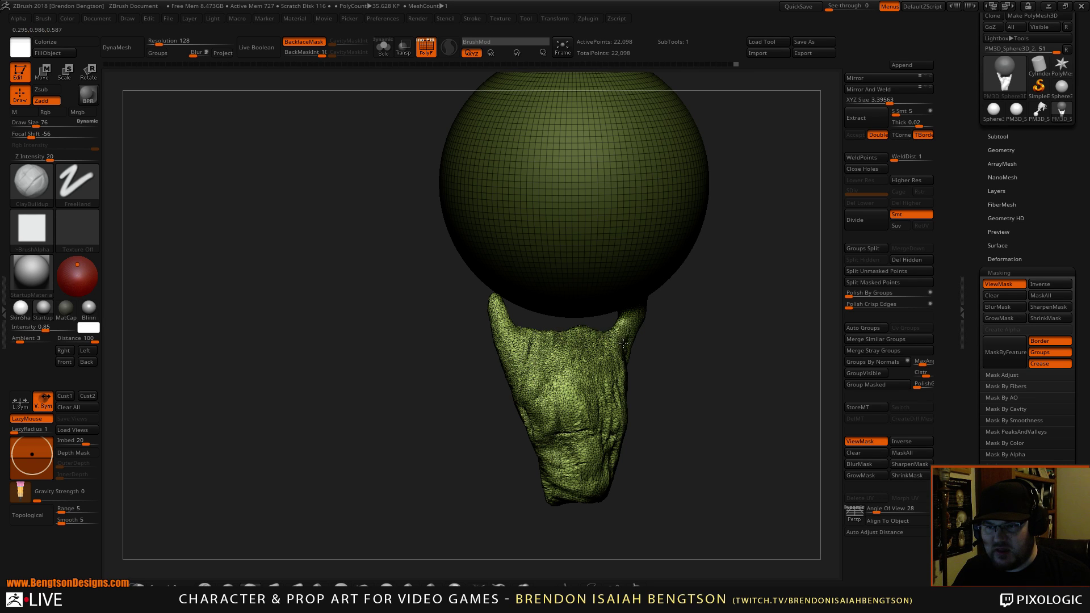
{"action": "left_click_drag", "start_coordinate": [727, 324], "coordinate": [637, 327]}
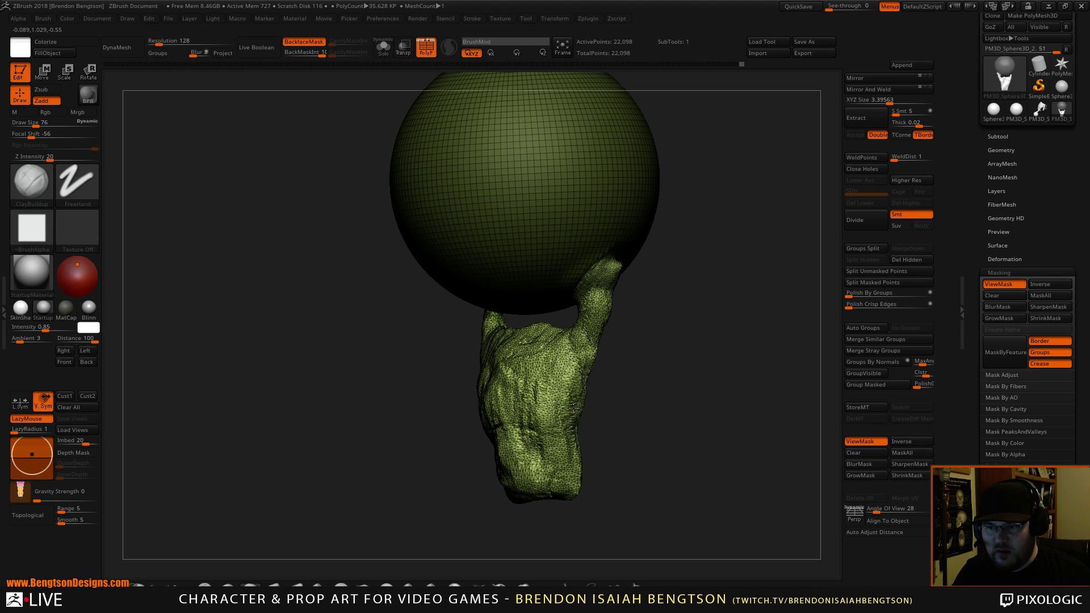
{"action": "left_click_drag", "start_coordinate": [579, 470], "coordinate": [595, 354]}
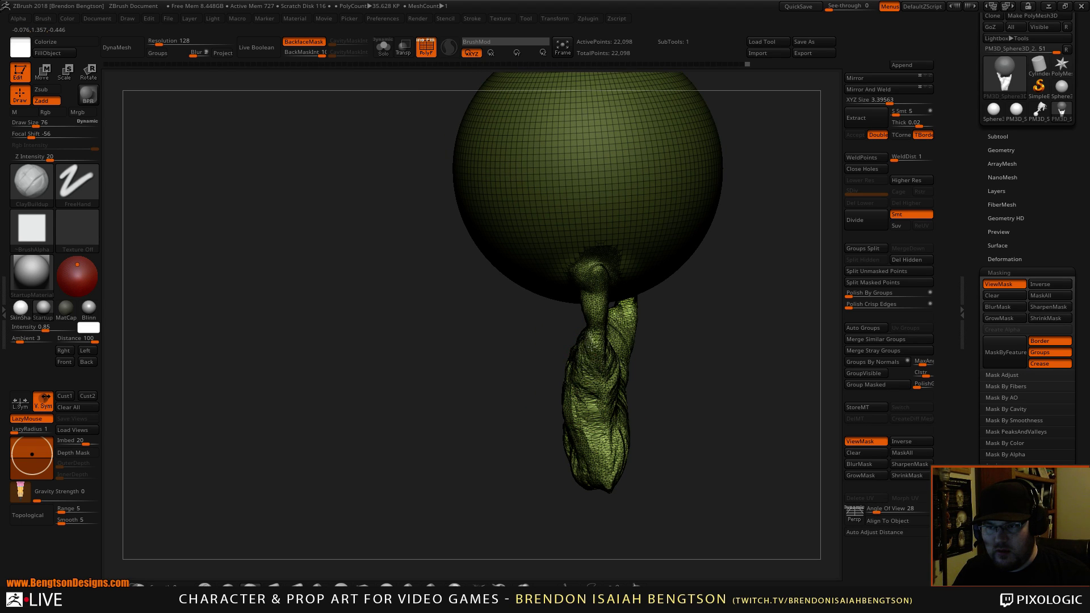
{"action": "mouse_move", "coordinate": [575, 339]}
{"action": "left_mouse_down"}
{"action": "mouse_move", "coordinate": [596, 365]}
{"action": "mouse_move", "coordinate": [606, 411]}
{"action": "mouse_move", "coordinate": [660, 429]}
{"action": "mouse_move", "coordinate": [581, 350]}
{"action": "left_mouse_up"}
Step: Turn off backface masking and rework the wrist and palm with ClayBuildup at draw size 125 and focal shift -9
{"action": "left_click", "coordinate": [304, 41]}
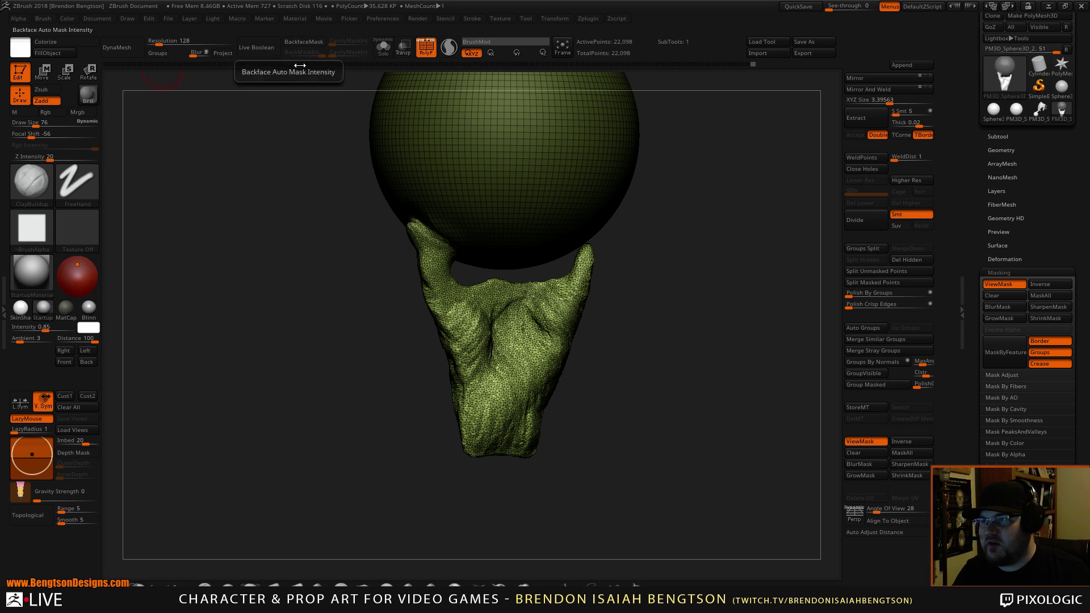
{"action": "left_click_drag", "start_coordinate": [659, 360], "coordinate": [625, 364], "text": "alt"}
{"action": "left_click_drag", "start_coordinate": [425, 340], "coordinate": [454, 376]}
{"action": "key", "text": "space"}
{"action": "left_click_drag", "start_coordinate": [449, 337], "coordinate": [455, 338]}
{"action": "mouse_move", "coordinate": [456, 345]}
{"action": "left_mouse_down"}
{"action": "mouse_move", "coordinate": [470, 345]}
{"action": "mouse_move", "coordinate": [461, 322]}
{"action": "mouse_move", "coordinate": [475, 393]}
{"action": "mouse_move", "coordinate": [452, 341]}
{"action": "mouse_move", "coordinate": [431, 341]}
{"action": "left_mouse_up"}
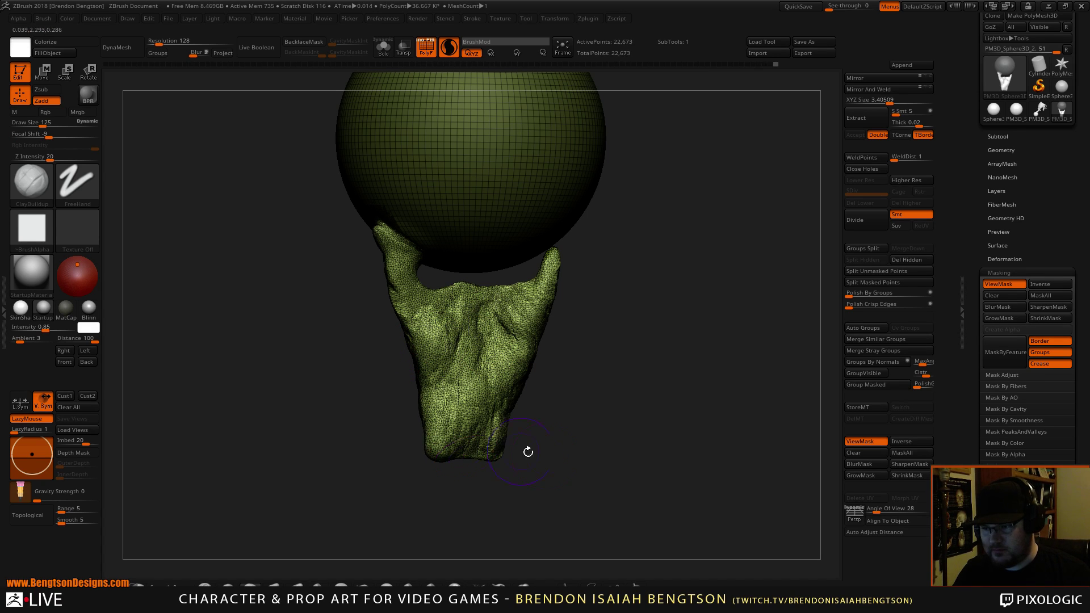
{"action": "mouse_move", "coordinate": [528, 451]}
{"action": "left_mouse_down"}
{"action": "mouse_move", "coordinate": [545, 445]}
{"action": "mouse_move", "coordinate": [490, 458]}
{"action": "mouse_move", "coordinate": [474, 409]}
{"action": "mouse_move", "coordinate": [448, 420]}
{"action": "mouse_move", "coordinate": [474, 392]}
{"action": "mouse_move", "coordinate": [524, 423]}
{"action": "left_mouse_up"}
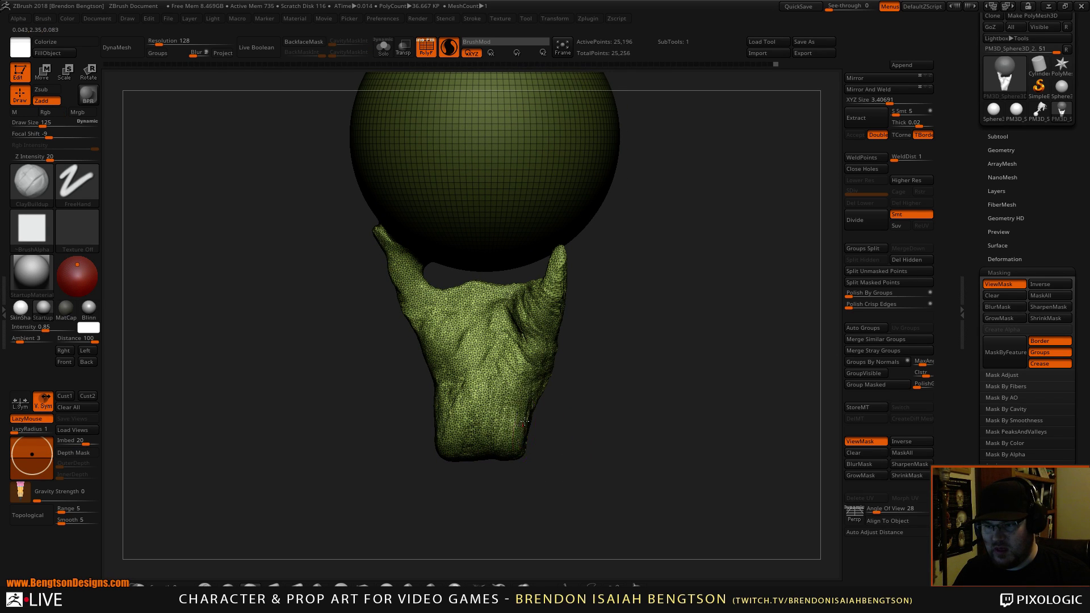
{"action": "mouse_move", "coordinate": [625, 418]}
{"action": "left_mouse_down"}
{"action": "mouse_move", "coordinate": [551, 416]}
{"action": "mouse_move", "coordinate": [577, 390]}
{"action": "left_mouse_up"}
{"action": "mouse_move", "coordinate": [493, 428]}
{"action": "left_mouse_down"}
{"action": "mouse_move", "coordinate": [484, 397]}
{"action": "mouse_move", "coordinate": [443, 381]}
{"action": "mouse_move", "coordinate": [477, 415]}
{"action": "mouse_move", "coordinate": [519, 410]}
{"action": "mouse_move", "coordinate": [548, 445]}
{"action": "mouse_move", "coordinate": [544, 372]}
{"action": "mouse_move", "coordinate": [563, 441]}
{"action": "left_mouse_up"}
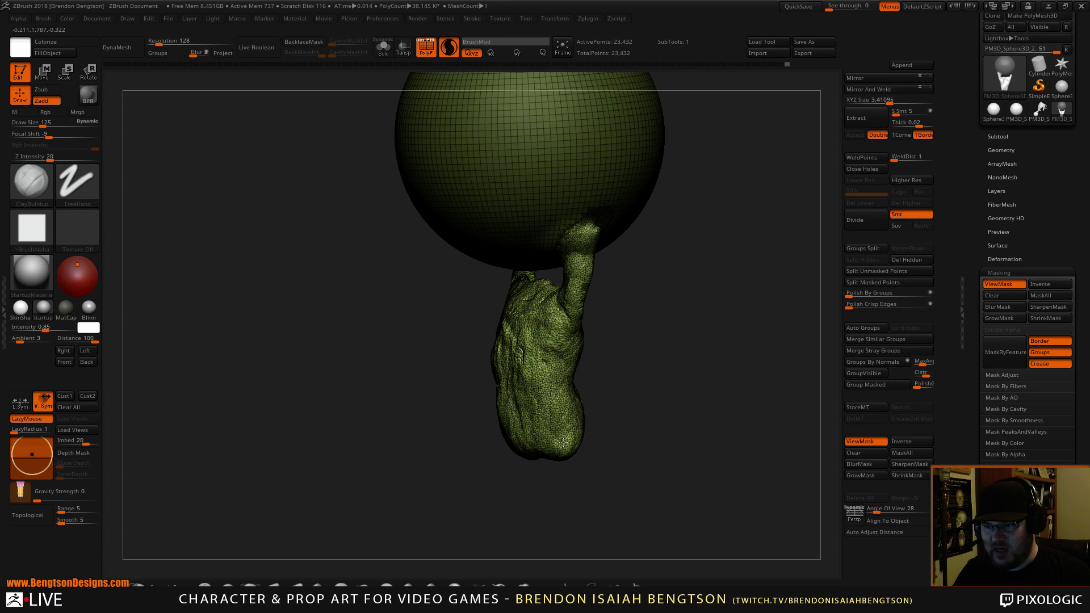
Step: Adjust the hand's silhouette and the palm's upper edge with Move Topological at draw size 125
{"action": "mouse_move", "coordinate": [655, 339]}
{"action": "left_mouse_down"}
{"action": "mouse_move", "coordinate": [691, 344]}
{"action": "mouse_move", "coordinate": [571, 360]}
{"action": "mouse_move", "coordinate": [588, 343]}
{"action": "mouse_move", "coordinate": [557, 345]}
{"action": "left_mouse_up"}
{"action": "key", "text": "b"}
{"action": "key", "text": "m"}
{"action": "key", "text": "t"}
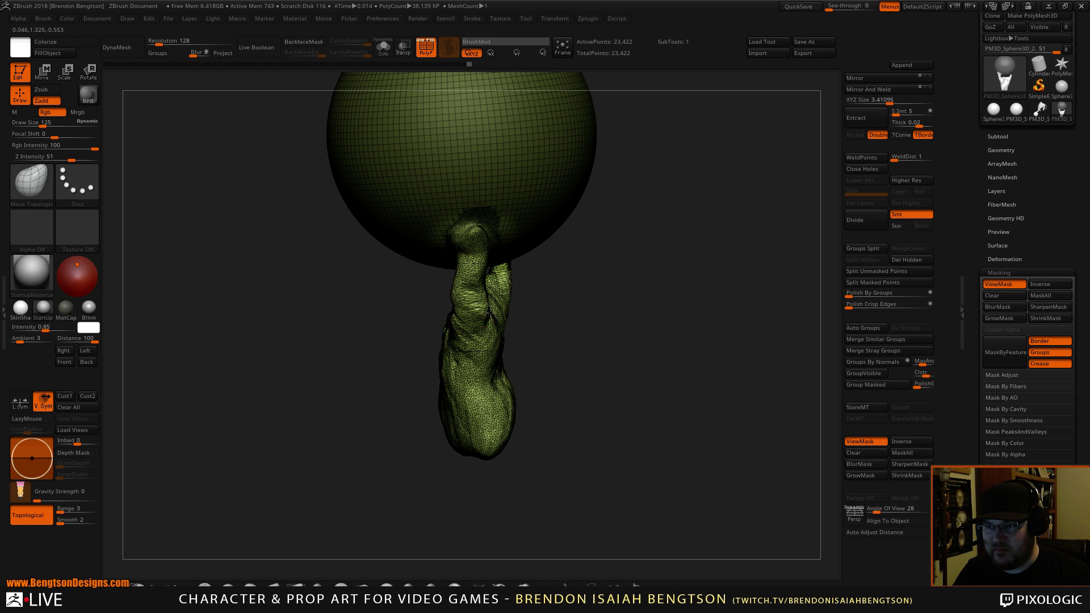
{"action": "left_click_drag", "start_coordinate": [595, 367], "coordinate": [560, 281]}
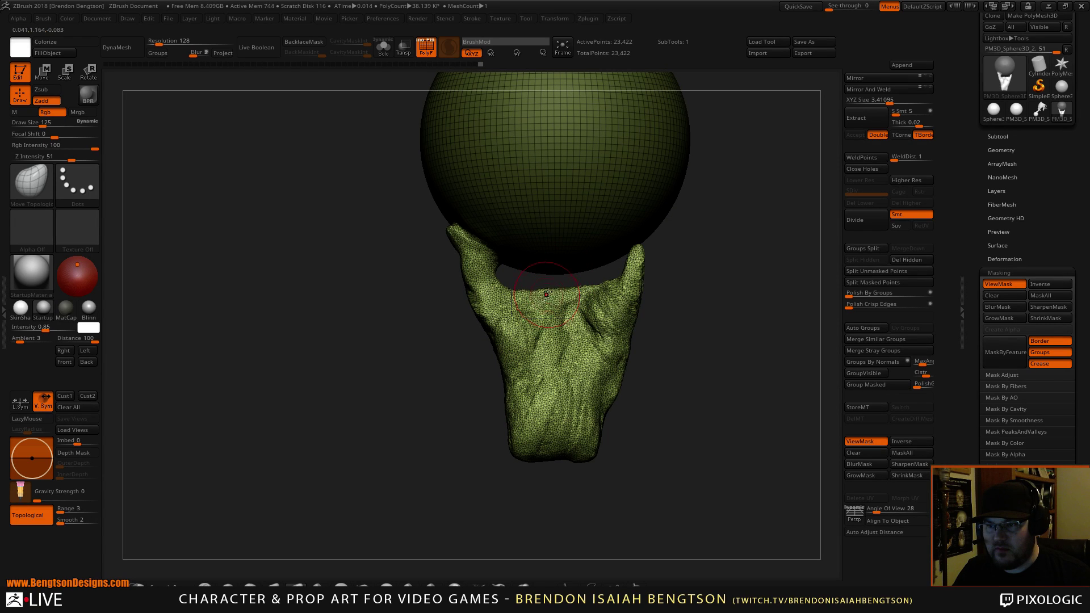
{"action": "left_click_drag", "start_coordinate": [693, 351], "coordinate": [642, 284]}
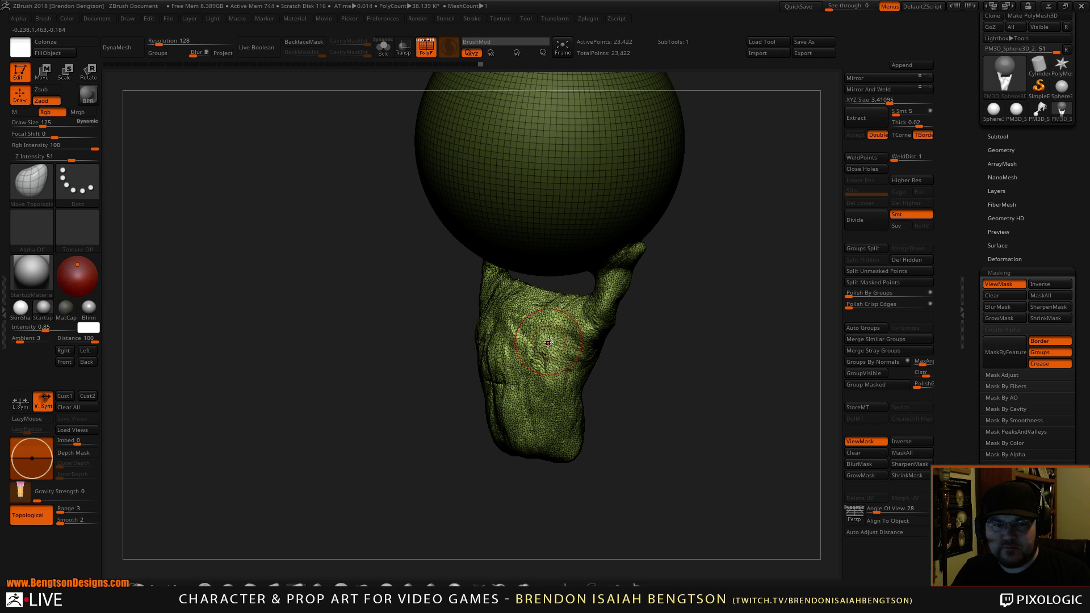
{"action": "right_click_drag", "start_coordinate": [597, 431], "coordinate": [582, 415]}
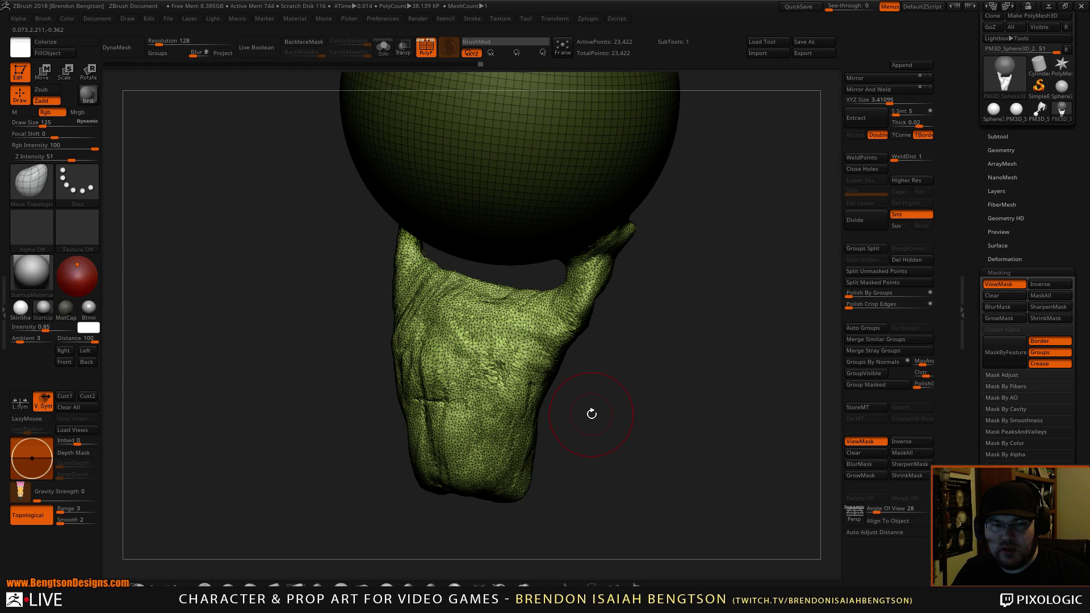
{"action": "left_click_drag", "start_coordinate": [591, 413], "coordinate": [603, 418], "text": "alt"}
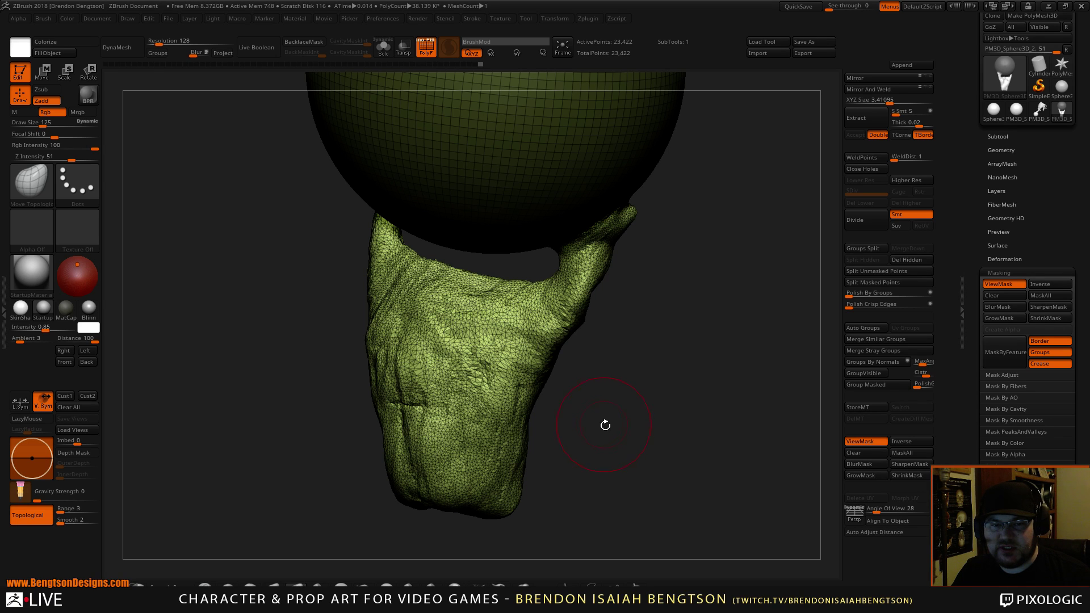
{"action": "mouse_move", "coordinate": [605, 425]}
{"action": "left_mouse_down"}
{"action": "mouse_move", "coordinate": [606, 435]}
{"action": "mouse_move", "coordinate": [606, 425]}
{"action": "left_mouse_up"}
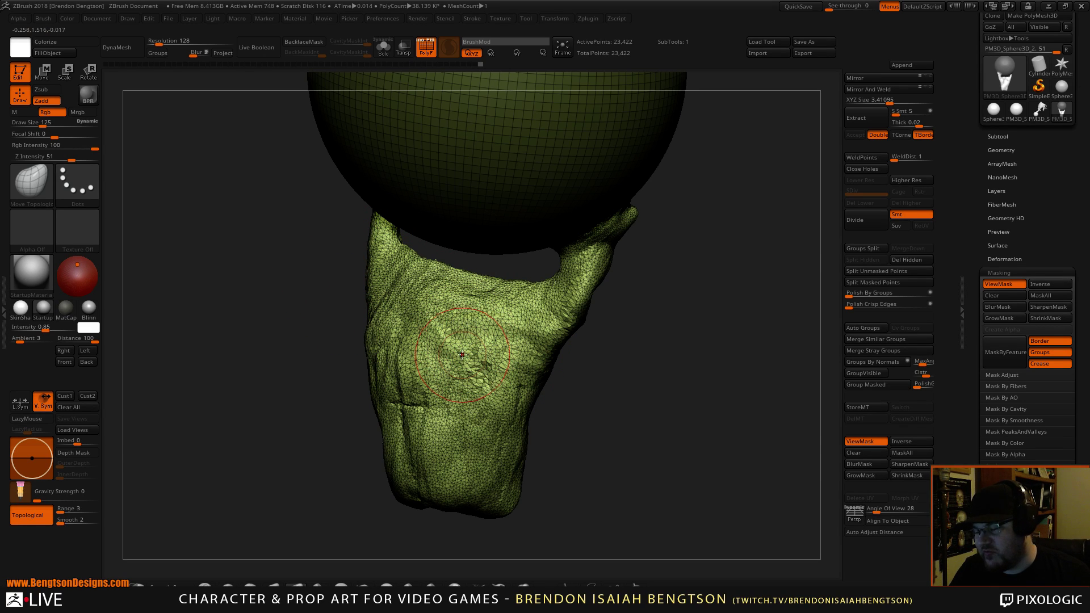
Step: Fill the rough, creased area on the palm with ClayBuildup at draw size 125
{"action": "key", "text": "b"}
{"action": "key", "text": "c"}
{"action": "key", "text": "b"}
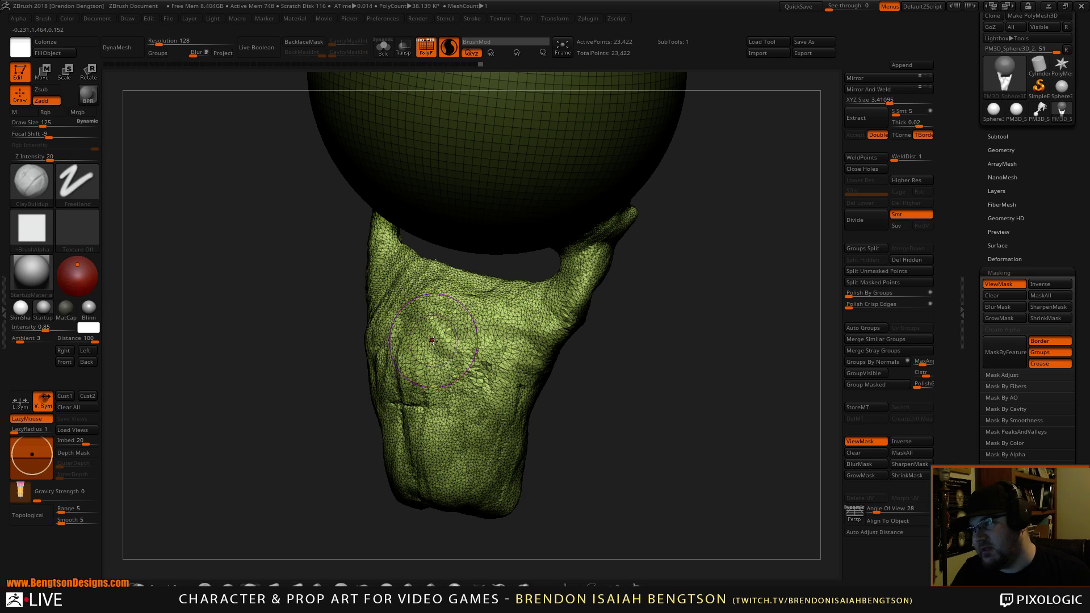
{"action": "mouse_move", "coordinate": [445, 340]}
{"action": "left_mouse_down"}
{"action": "mouse_move", "coordinate": [454, 355]}
{"action": "mouse_move", "coordinate": [423, 410]}
{"action": "mouse_move", "coordinate": [397, 391]}
{"action": "mouse_move", "coordinate": [469, 372]}
{"action": "mouse_move", "coordinate": [551, 323]}
{"action": "mouse_move", "coordinate": [538, 300]}
{"action": "mouse_move", "coordinate": [482, 297]}
{"action": "mouse_move", "coordinate": [400, 321]}
{"action": "mouse_move", "coordinate": [418, 378]}
{"action": "mouse_move", "coordinate": [505, 400]}
{"action": "left_mouse_up"}
{"action": "mouse_move", "coordinate": [606, 417]}
{"action": "left_mouse_down"}
{"action": "mouse_move", "coordinate": [628, 441]}
{"action": "mouse_move", "coordinate": [625, 408]}
{"action": "mouse_move", "coordinate": [596, 407]}
{"action": "mouse_move", "coordinate": [681, 404]}
{"action": "mouse_move", "coordinate": [533, 403]}
{"action": "mouse_move", "coordinate": [539, 398]}
{"action": "left_mouse_up"}
Step: Push the palm and wrist profile into shape in side view with Move Topological at draw size 125
{"action": "key", "text": "b"}
{"action": "key", "text": "m"}
{"action": "key", "text": "t"}
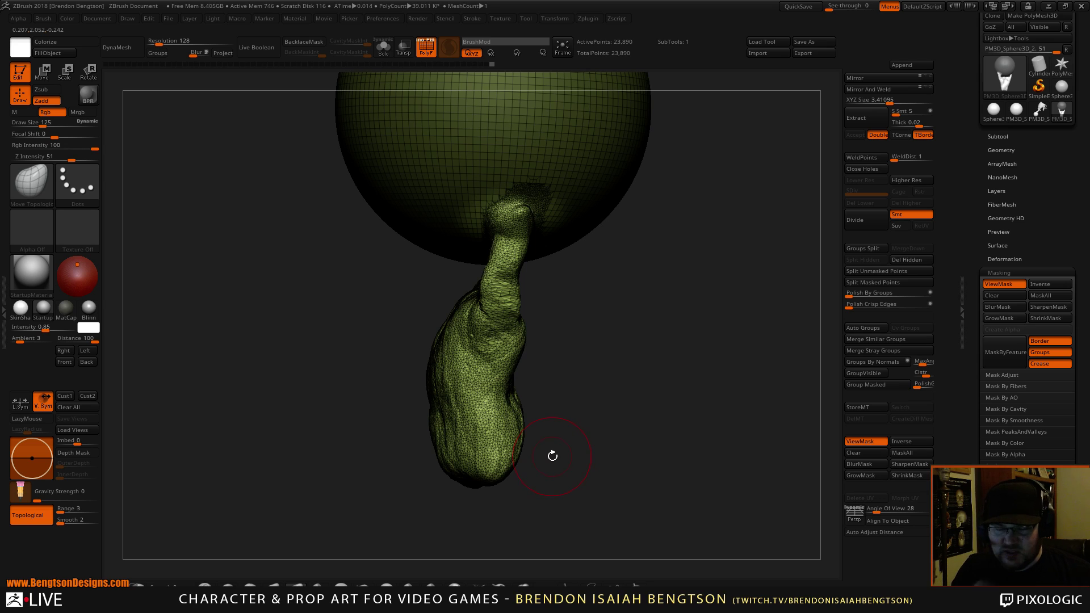
{"action": "left_click_drag", "start_coordinate": [552, 456], "coordinate": [579, 446]}
{"action": "mouse_move", "coordinate": [476, 332]}
{"action": "left_mouse_down"}
{"action": "mouse_move", "coordinate": [469, 346]}
{"action": "mouse_move", "coordinate": [486, 335]}
{"action": "mouse_move", "coordinate": [467, 326]}
{"action": "mouse_move", "coordinate": [449, 376]}
{"action": "left_mouse_up"}
Step: Add denser volume to the pointed raised finger with ClayBuildup, reducing the draw size to 73 and then 32
{"action": "key", "text": "b"}
{"action": "key", "text": "c"}
{"action": "key", "text": "b"}
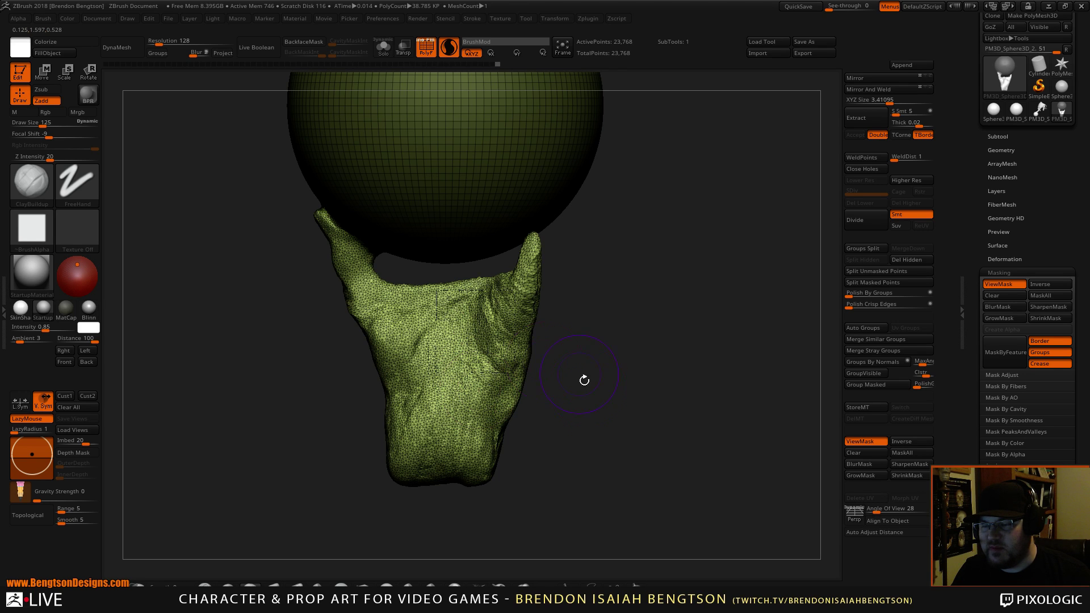
{"action": "mouse_move", "coordinate": [584, 379]}
{"action": "left_mouse_down"}
{"action": "mouse_move", "coordinate": [543, 406]}
{"action": "mouse_move", "coordinate": [606, 304]}
{"action": "left_mouse_up"}
{"action": "key", "text": "space"}
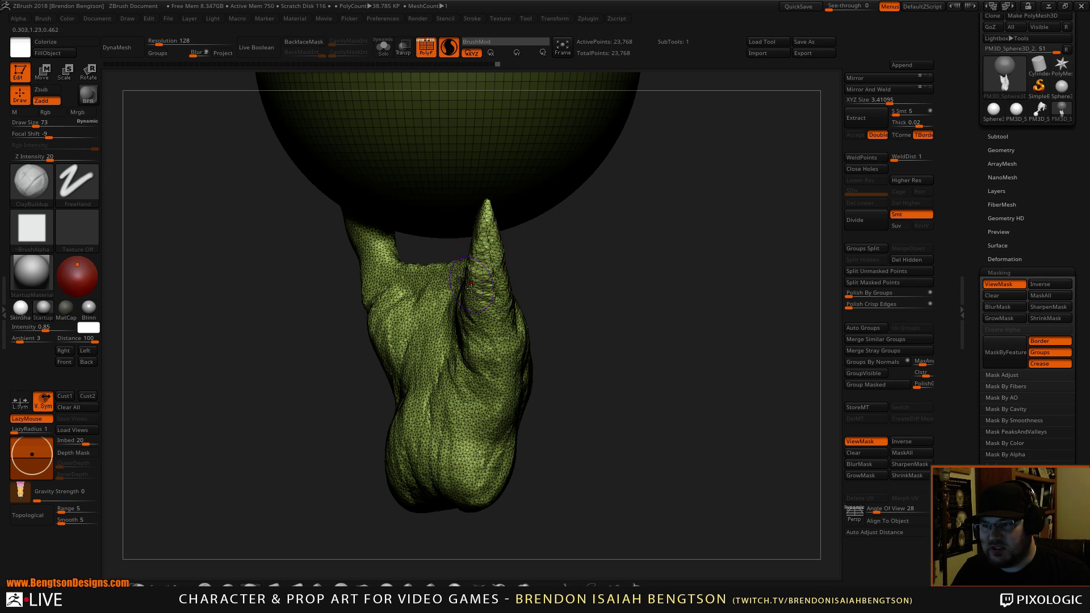
{"action": "key", "text": "space"}
{"action": "left_click_drag", "start_coordinate": [491, 248], "coordinate": [482, 250]}
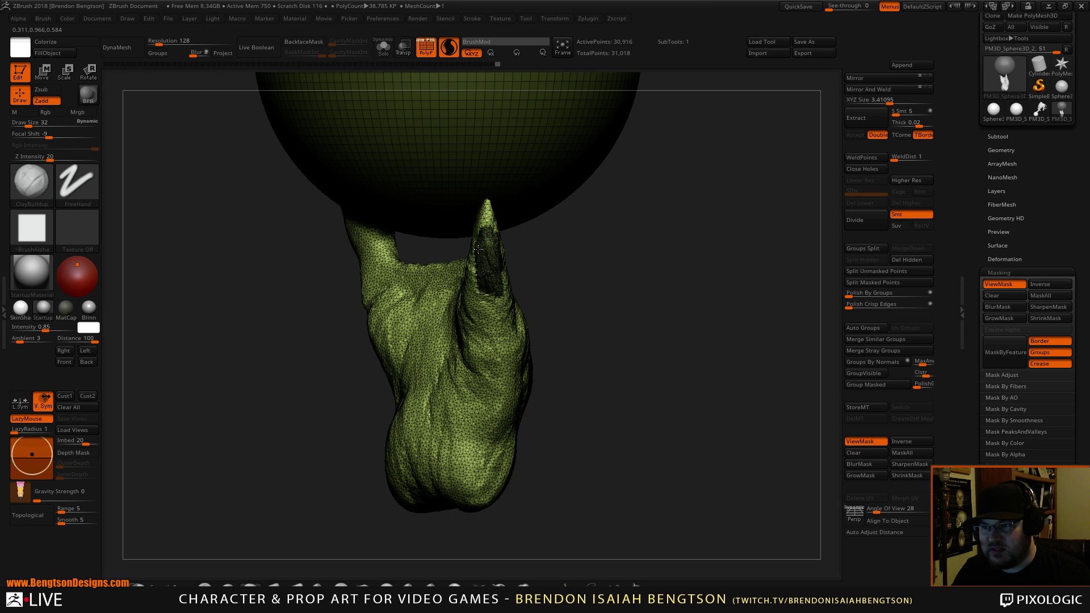
{"action": "left_click_drag", "start_coordinate": [559, 310], "coordinate": [559, 384], "text": "alt"}
{"action": "mouse_move", "coordinate": [634, 278]}
{"action": "left_mouse_down"}
{"action": "mouse_move", "coordinate": [671, 287]}
{"action": "mouse_move", "coordinate": [624, 295]}
{"action": "left_mouse_up"}
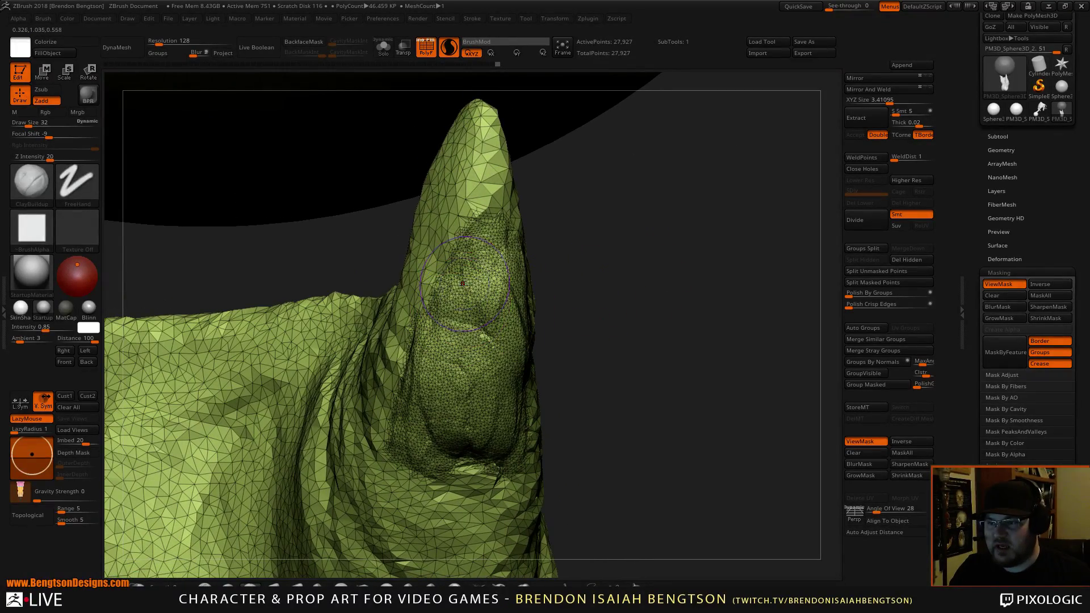
Step: Carve fine creases into the raised finger's joint with DamStandard at draw size 6
{"action": "key", "text": "b"}
{"action": "key", "text": "d"}
{"action": "key", "text": "s"}
{"action": "key", "text": "space"}
{"action": "left_click_drag", "start_coordinate": [476, 277], "coordinate": [452, 351]}
Step: Hide the wireframe and carve more creases across the raised finger's pad with DamStandard at draw size 6
{"action": "mouse_move", "coordinate": [601, 297]}
{"action": "left_mouse_down", "text": "alt"}
{"action": "mouse_move", "coordinate": [637, 450]}
{"action": "mouse_move", "coordinate": [608, 443]}
{"action": "left_mouse_up", "text": "alt"}
{"action": "key", "text": "shift+f"}
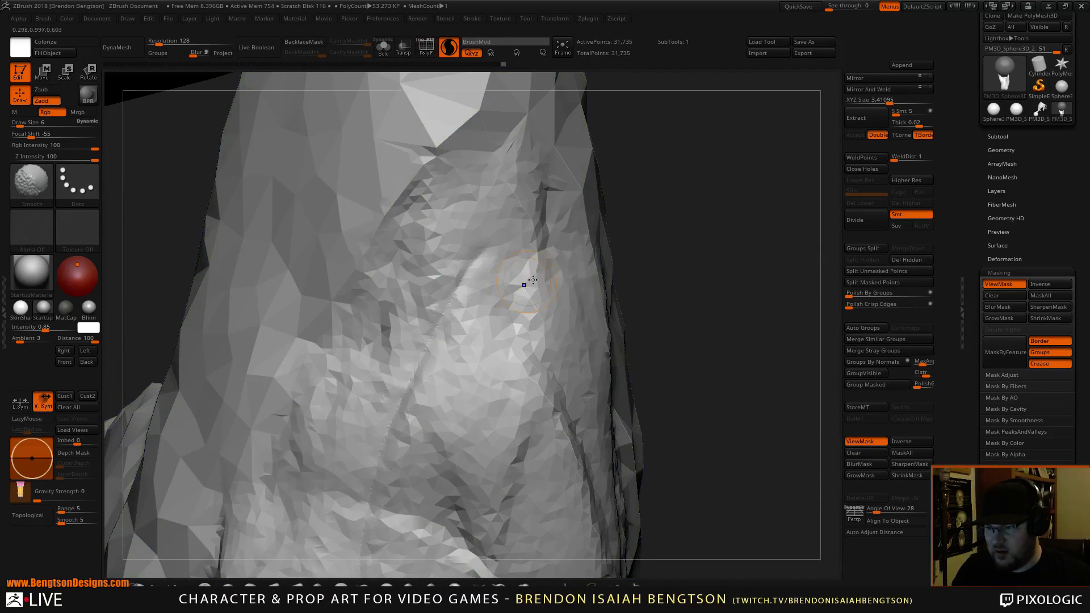
{"action": "left_click_drag", "start_coordinate": [666, 292], "coordinate": [646, 236]}
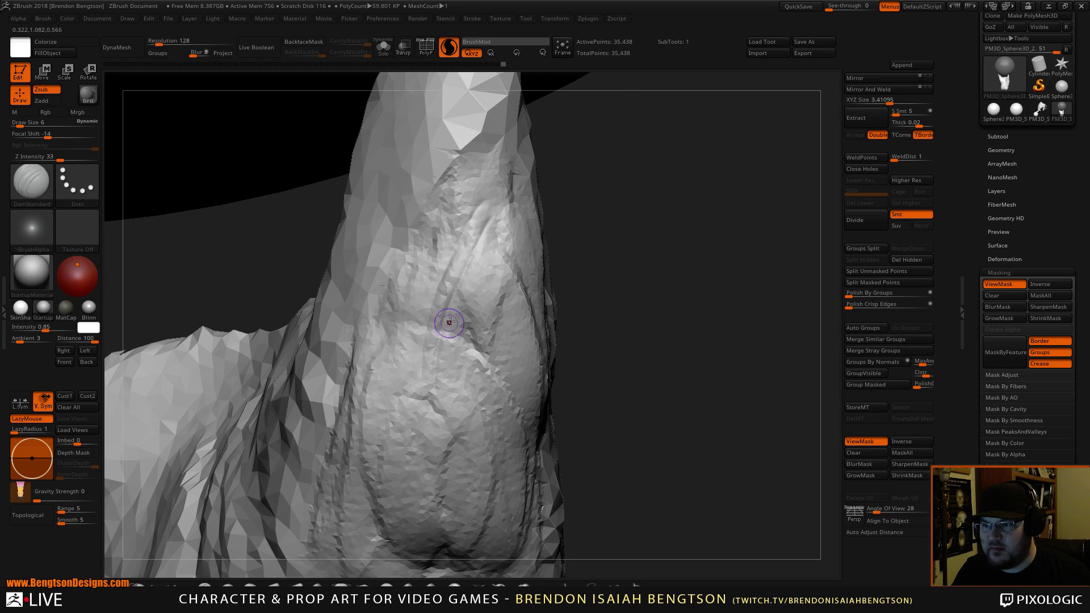
{"action": "left_click_drag", "start_coordinate": [641, 304], "coordinate": [596, 288]}
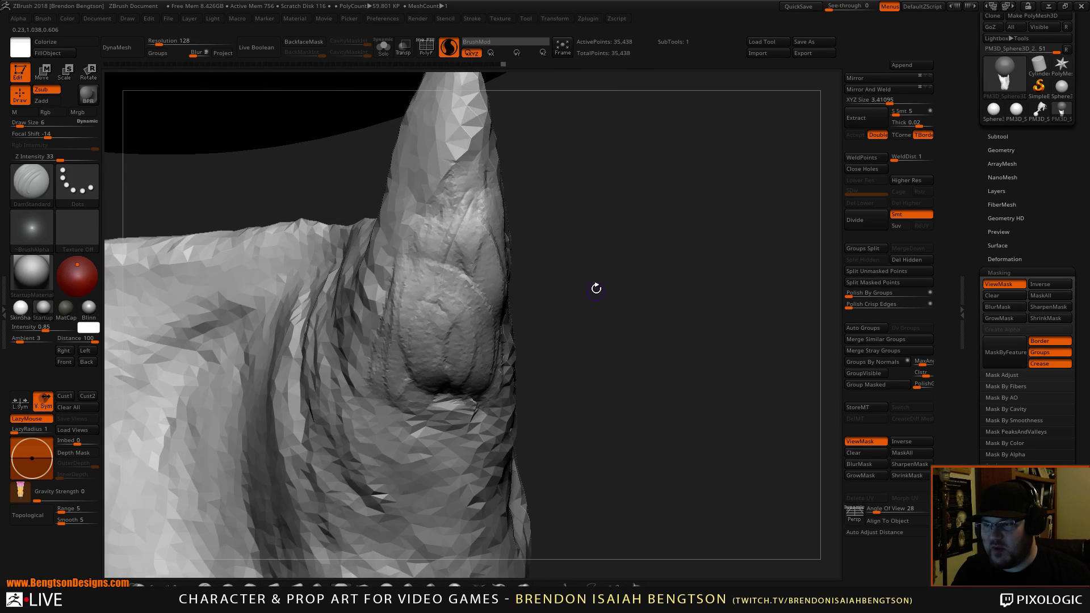
Step: Show the wireframe again and smooth the densely creased area of the raised finger at draw size 34
{"action": "key", "text": "space"}
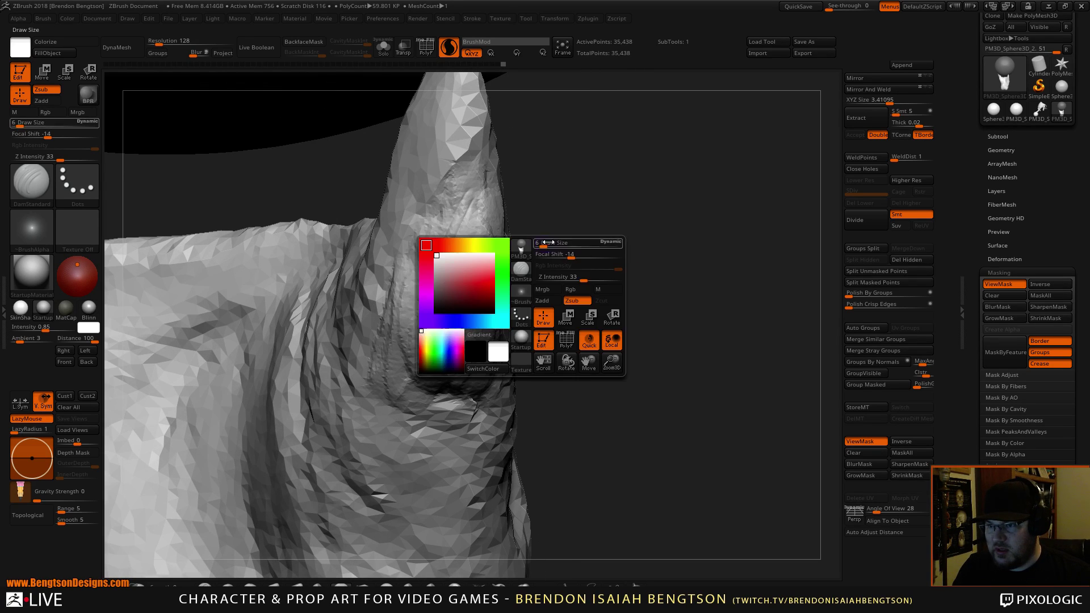
{"action": "left_click_drag", "start_coordinate": [542, 245], "coordinate": [551, 245]}
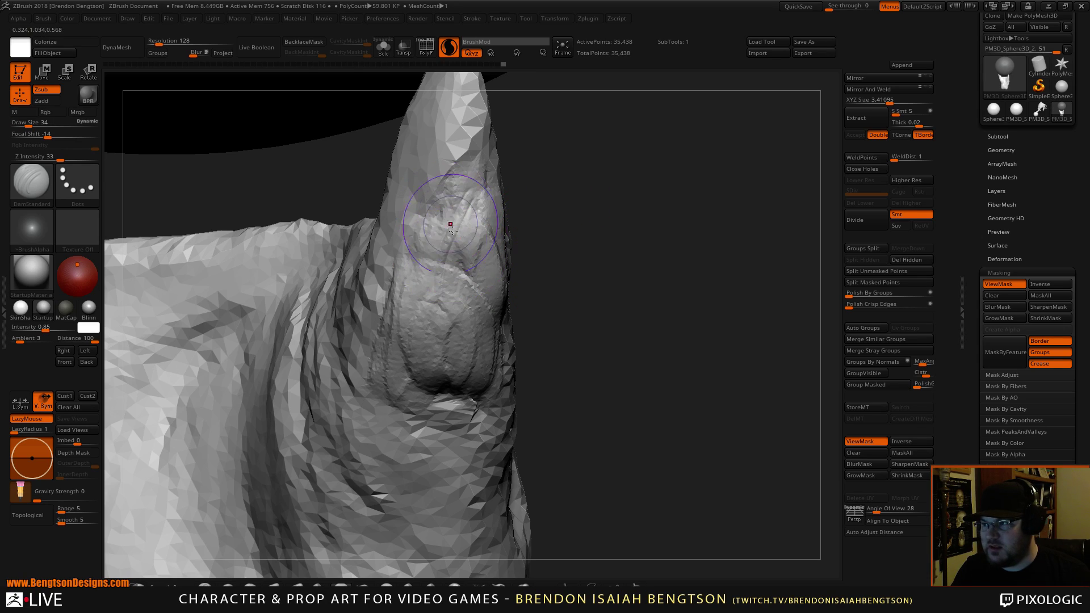
{"action": "left_click_drag", "start_coordinate": [475, 209], "coordinate": [450, 231], "text": "ctrl"}
{"action": "key", "text": "shift+f"}
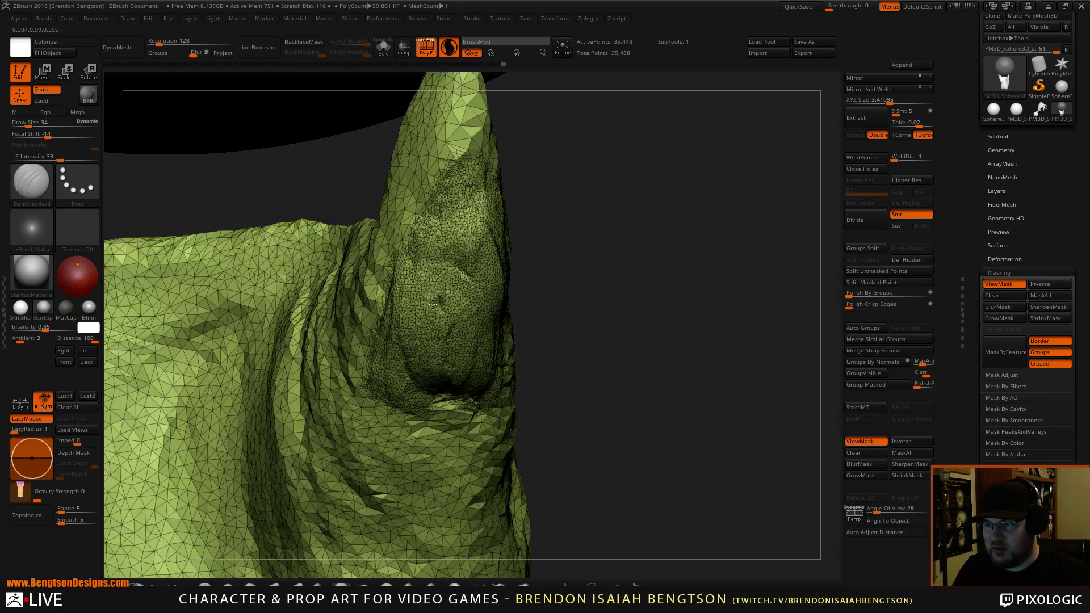
{"action": "left_click_drag", "start_coordinate": [588, 291], "coordinate": [546, 271]}
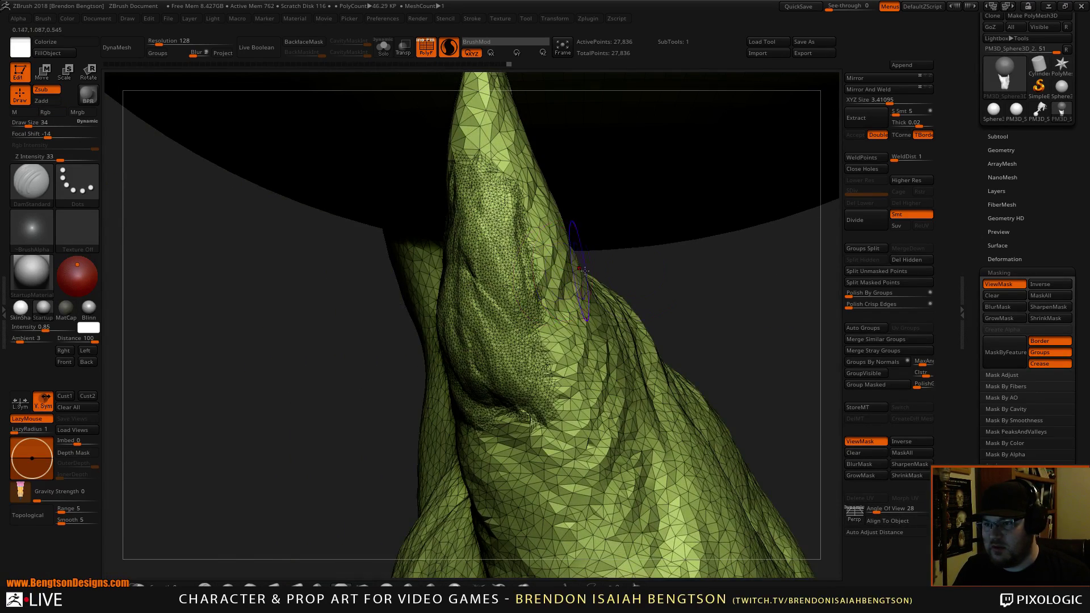
{"action": "left_click_drag", "start_coordinate": [802, 303], "coordinate": [664, 312]}
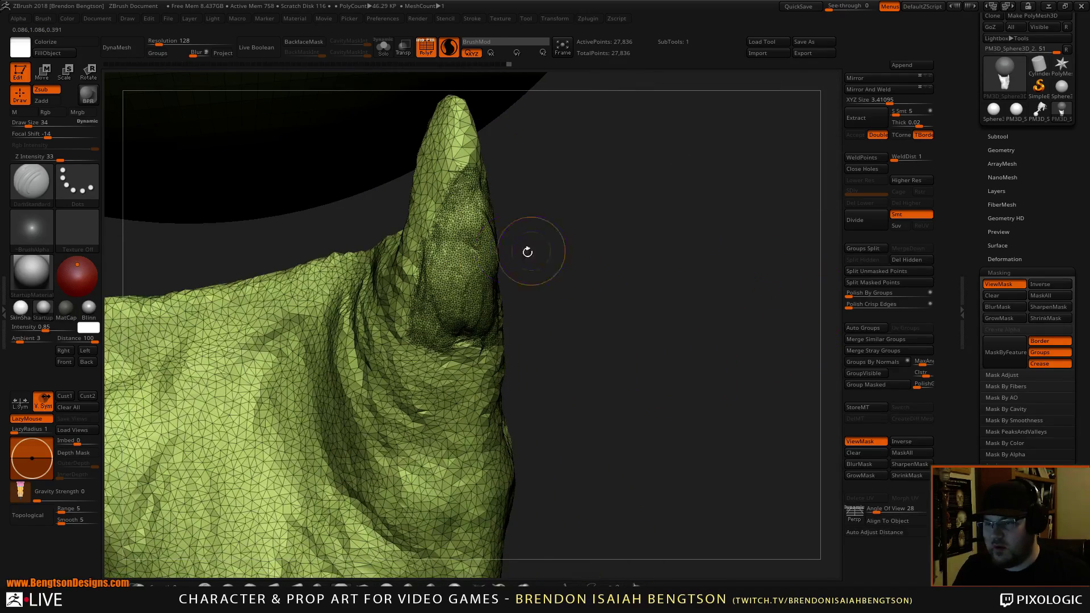
{"action": "key", "text": "shift"}
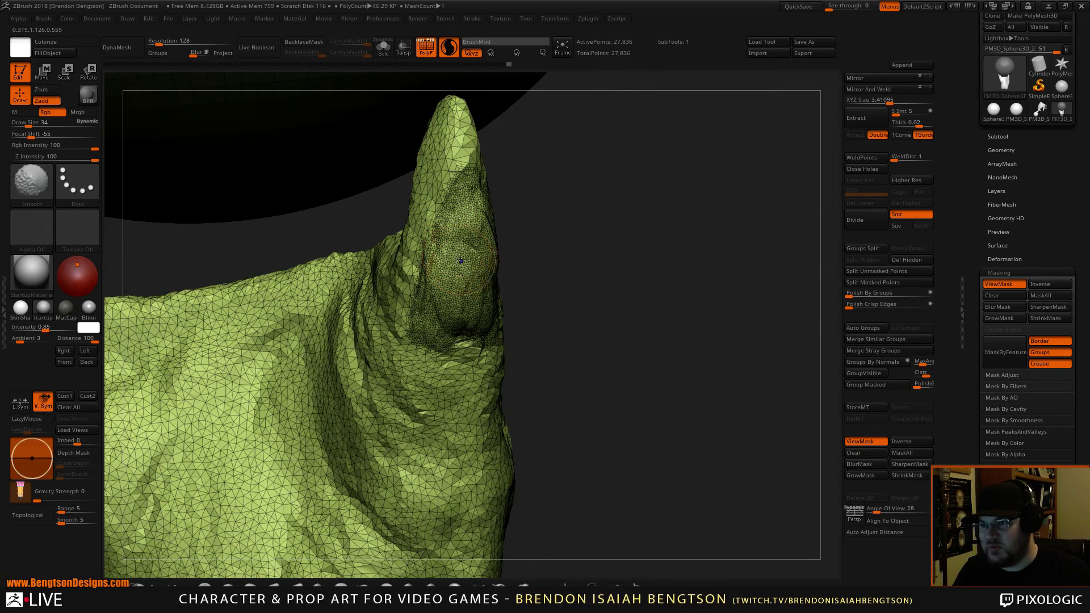
{"action": "mouse_move", "coordinate": [461, 261]}
{"action": "left_mouse_down", "text": "shift"}
{"action": "mouse_move", "coordinate": [440, 262]}
{"action": "mouse_move", "coordinate": [428, 318]}
{"action": "mouse_move", "coordinate": [448, 345]}
{"action": "mouse_move", "coordinate": [477, 355]}
{"action": "mouse_move", "coordinate": [502, 321]}
{"action": "left_mouse_up", "text": "shift"}
Step: Touch up the raised finger and its base at draw size 15 with DamStandard
{"action": "mouse_move", "coordinate": [653, 317]}
{"action": "left_mouse_down"}
{"action": "mouse_move", "coordinate": [478, 276]}
{"action": "mouse_move", "coordinate": [499, 272]}
{"action": "mouse_move", "coordinate": [483, 196]}
{"action": "mouse_move", "coordinate": [515, 323]}
{"action": "mouse_move", "coordinate": [516, 272]}
{"action": "mouse_move", "coordinate": [535, 259]}
{"action": "mouse_move", "coordinate": [525, 295]}
{"action": "mouse_move", "coordinate": [537, 363]}
{"action": "left_mouse_up"}
{"action": "key", "text": "space"}
{"action": "key", "text": "space"}
{"action": "mouse_move", "coordinate": [515, 264]}
{"action": "left_mouse_down"}
{"action": "mouse_move", "coordinate": [489, 271]}
{"action": "mouse_move", "coordinate": [536, 286]}
{"action": "left_mouse_up"}
{"action": "mouse_move", "coordinate": [484, 343]}
{"action": "left_mouse_down", "text": "alt"}
{"action": "mouse_move", "coordinate": [426, 337]}
{"action": "mouse_move", "coordinate": [605, 338]}
{"action": "left_mouse_up", "text": "alt"}
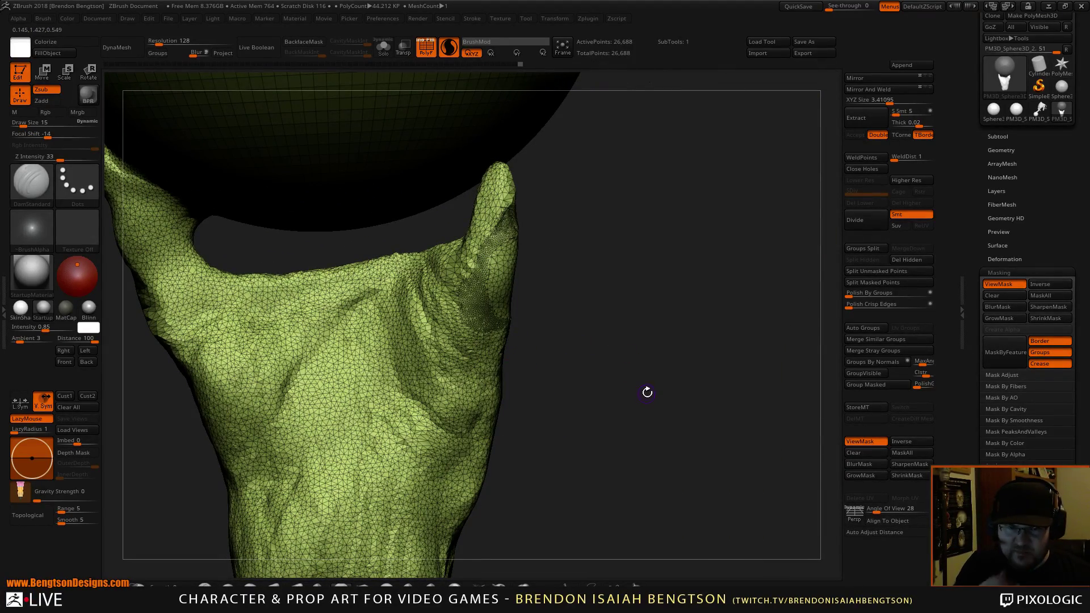
{"action": "left_click_drag", "start_coordinate": [693, 360], "coordinate": [705, 390]}
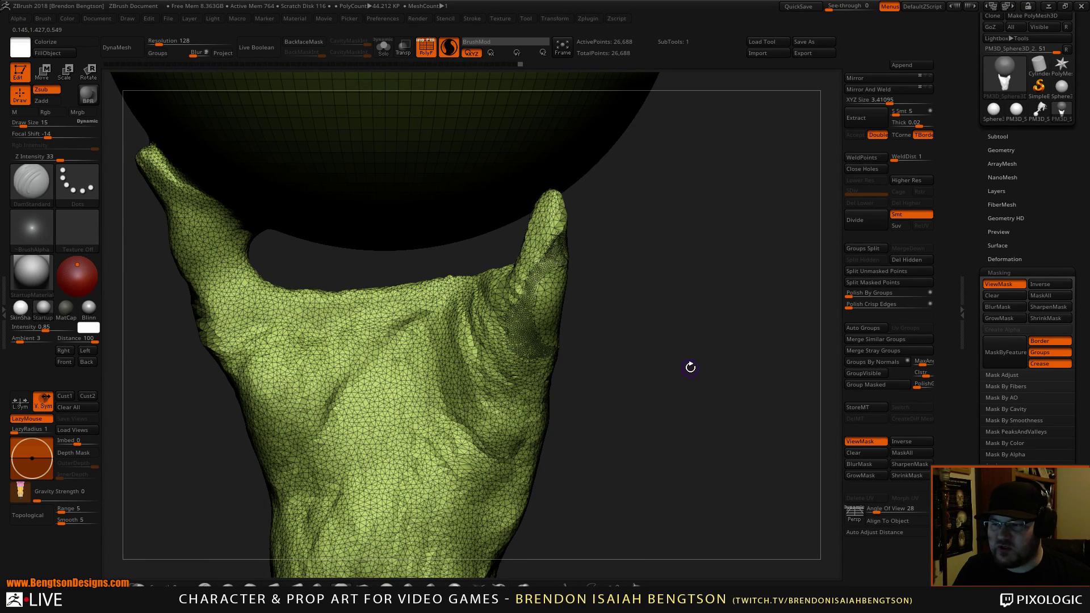
Step: Blend the raised finger into the hand with ClayBuildup at draw size 52 and light smoothing
{"action": "key", "text": "space"}
{"action": "left_click_drag", "start_coordinate": [515, 300], "coordinate": [523, 299]}
{"action": "key", "text": "b"}
{"action": "key", "text": "c"}
{"action": "key", "text": "b"}
{"action": "mouse_move", "coordinate": [631, 316]}
{"action": "left_mouse_down"}
{"action": "mouse_move", "coordinate": [639, 284]}
{"action": "mouse_move", "coordinate": [669, 297]}
{"action": "mouse_move", "coordinate": [624, 313]}
{"action": "mouse_move", "coordinate": [505, 319]}
{"action": "left_mouse_up"}
{"action": "left_click_drag", "start_coordinate": [585, 279], "coordinate": [592, 295], "text": "shift"}
{"action": "mouse_move", "coordinate": [527, 409]}
{"action": "left_mouse_down"}
{"action": "mouse_move", "coordinate": [506, 414]}
{"action": "mouse_move", "coordinate": [603, 367]}
{"action": "mouse_move", "coordinate": [677, 368]}
{"action": "left_mouse_up"}
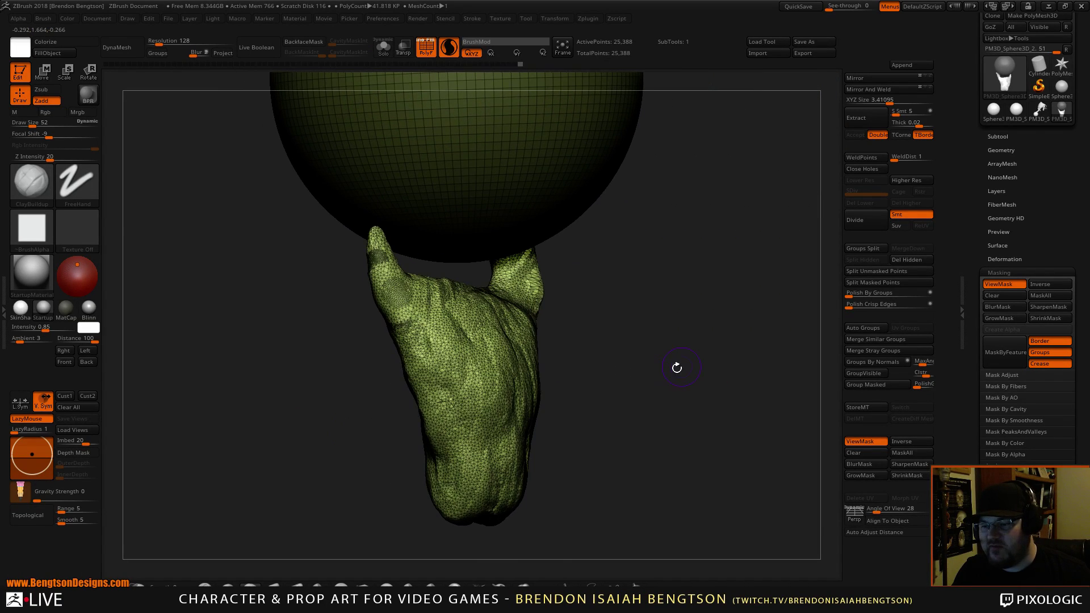
Step: Pull a new long finger out of the hand beside the pointed raised finger with SnakeHook at draw size 80
{"action": "left_click", "coordinate": [480, 584]}
{"action": "key", "text": "space"}
{"action": "mouse_move", "coordinate": [483, 322]}
{"action": "left_mouse_down"}
{"action": "mouse_move", "coordinate": [498, 323]}
{"action": "mouse_move", "coordinate": [478, 332]}
{"action": "left_mouse_up"}
{"action": "key", "text": "space"}
{"action": "left_click_drag", "start_coordinate": [653, 341], "coordinate": [609, 321], "text": "shift"}
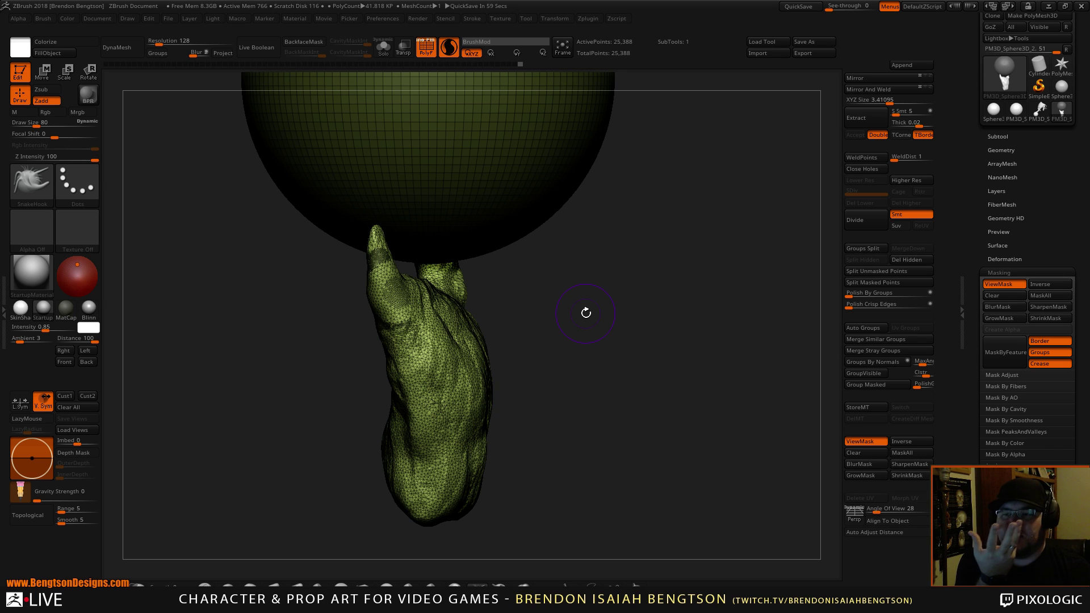
{"action": "mouse_move", "coordinate": [540, 318]}
{"action": "left_mouse_down"}
{"action": "mouse_move", "coordinate": [510, 333]}
{"action": "mouse_move", "coordinate": [558, 325]}
{"action": "left_mouse_up"}
{"action": "left_click_drag", "start_coordinate": [458, 338], "coordinate": [557, 260]}
{"action": "left_click_drag", "start_coordinate": [576, 203], "coordinate": [574, 180]}
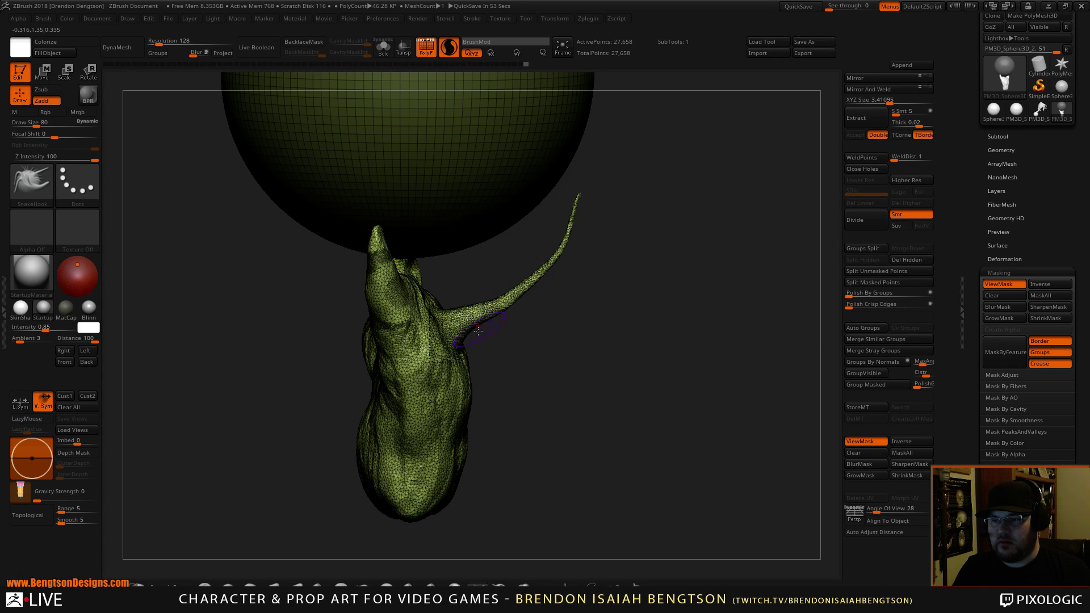
{"action": "mouse_move", "coordinate": [444, 333]}
{"action": "left_mouse_down"}
{"action": "mouse_move", "coordinate": [522, 282]}
{"action": "mouse_move", "coordinate": [578, 201]}
{"action": "left_mouse_up"}
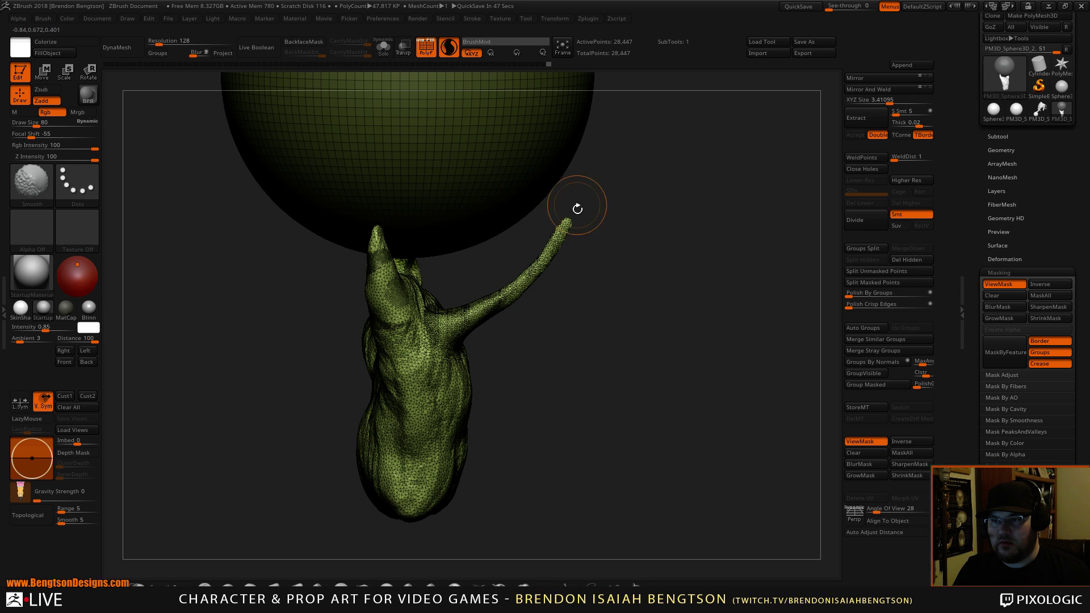
Step: Pull a second long finger out of the opposite side of the hand with SnakeHook at draw size 80
{"action": "left_click_drag", "start_coordinate": [562, 335], "coordinate": [499, 312]}
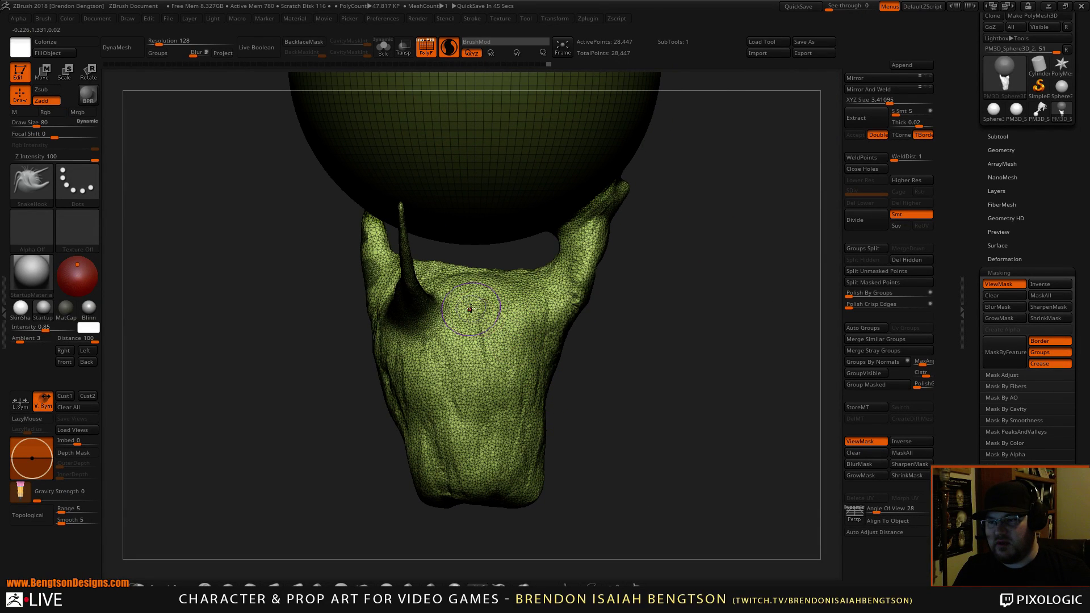
{"action": "left_click_drag", "start_coordinate": [601, 382], "coordinate": [650, 387]}
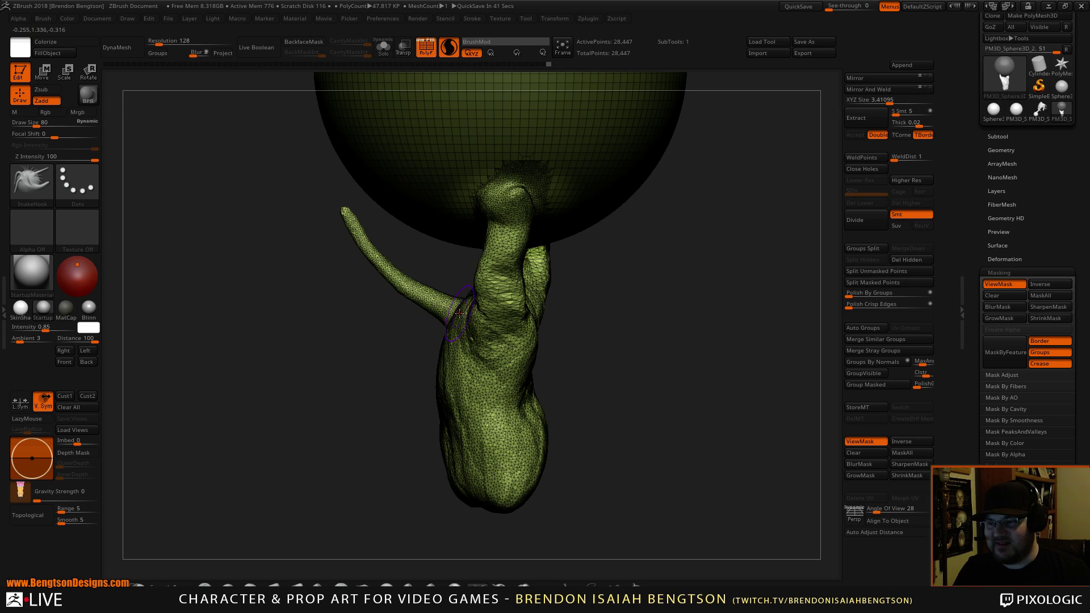
{"action": "mouse_move", "coordinate": [459, 313]}
{"action": "left_mouse_down"}
{"action": "mouse_move", "coordinate": [396, 282]}
{"action": "mouse_move", "coordinate": [333, 203]}
{"action": "left_mouse_up"}
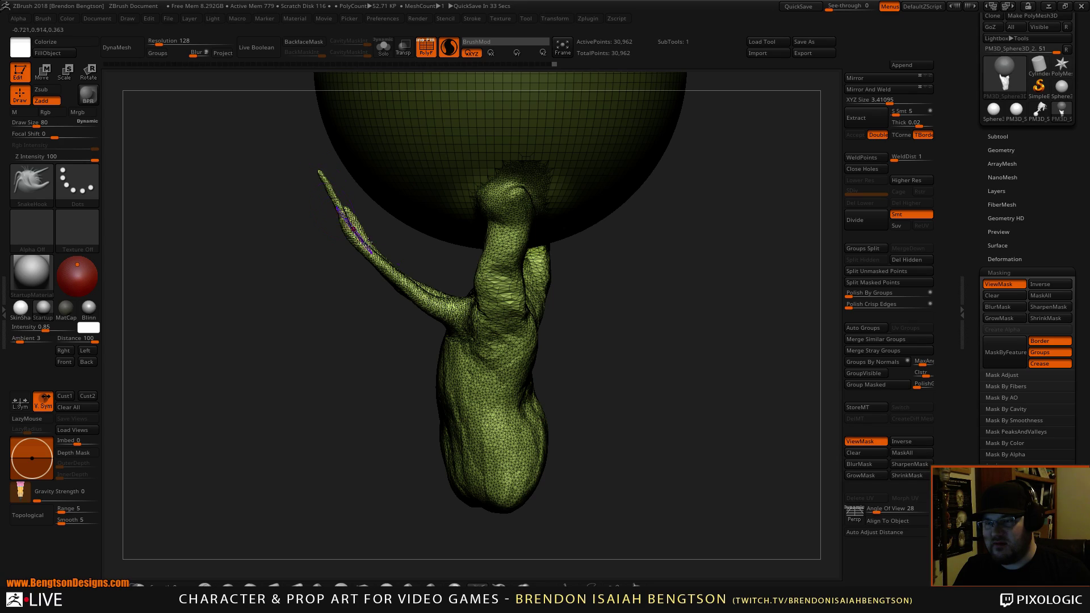
{"action": "mouse_move", "coordinate": [641, 308]}
{"action": "left_mouse_down"}
{"action": "mouse_move", "coordinate": [576, 307]}
{"action": "mouse_move", "coordinate": [646, 309]}
{"action": "mouse_move", "coordinate": [659, 301]}
{"action": "mouse_move", "coordinate": [647, 294]}
{"action": "left_mouse_up"}
{"action": "left_click_drag", "start_coordinate": [562, 314], "coordinate": [590, 284]}
{"action": "key", "text": "space"}
{"action": "left_click_drag", "start_coordinate": [394, 145], "coordinate": [415, 152]}
{"action": "key", "text": "ctrl+z"}
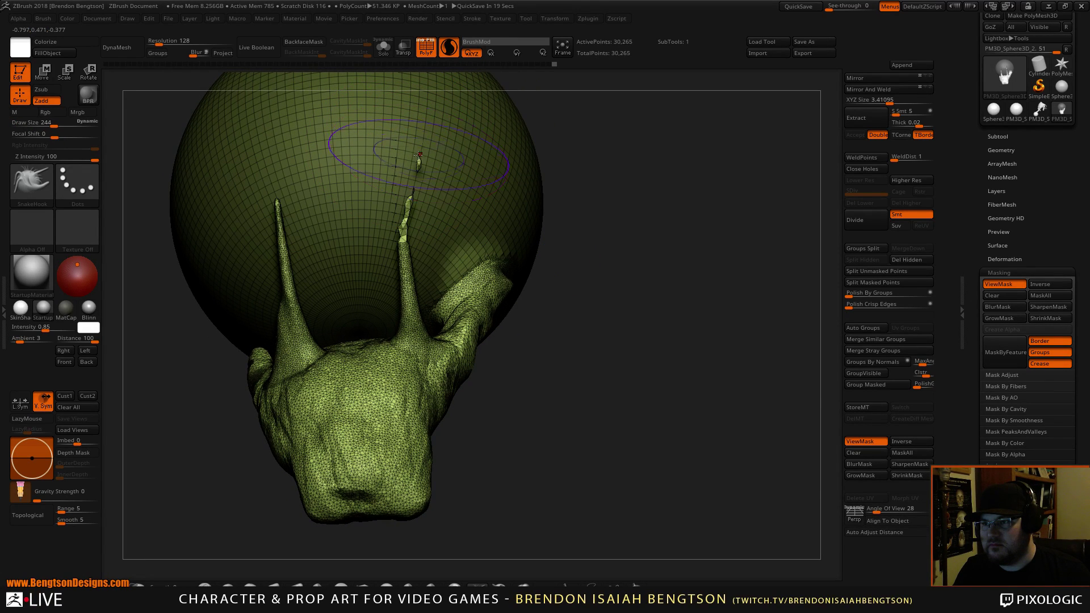
{"action": "key", "text": "shift"}
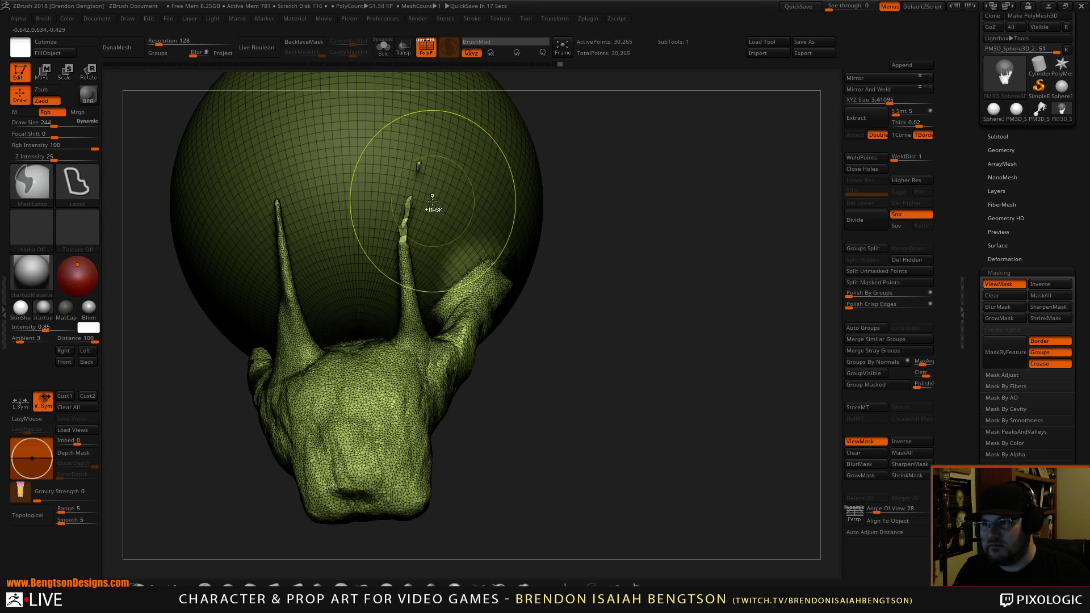
{"action": "key", "text": "ctrl+z"}
Step: Bend the longer new finger outward with Move Topological at draw size 272
{"action": "key", "text": "space"}
{"action": "mouse_move", "coordinate": [420, 165]}
{"action": "left_mouse_down"}
{"action": "mouse_move", "coordinate": [404, 161]}
{"action": "mouse_move", "coordinate": [426, 161]}
{"action": "left_mouse_up"}
{"action": "key", "text": "b"}
{"action": "key", "text": "m"}
{"action": "key", "text": "t"}
{"action": "key", "text": "space"}
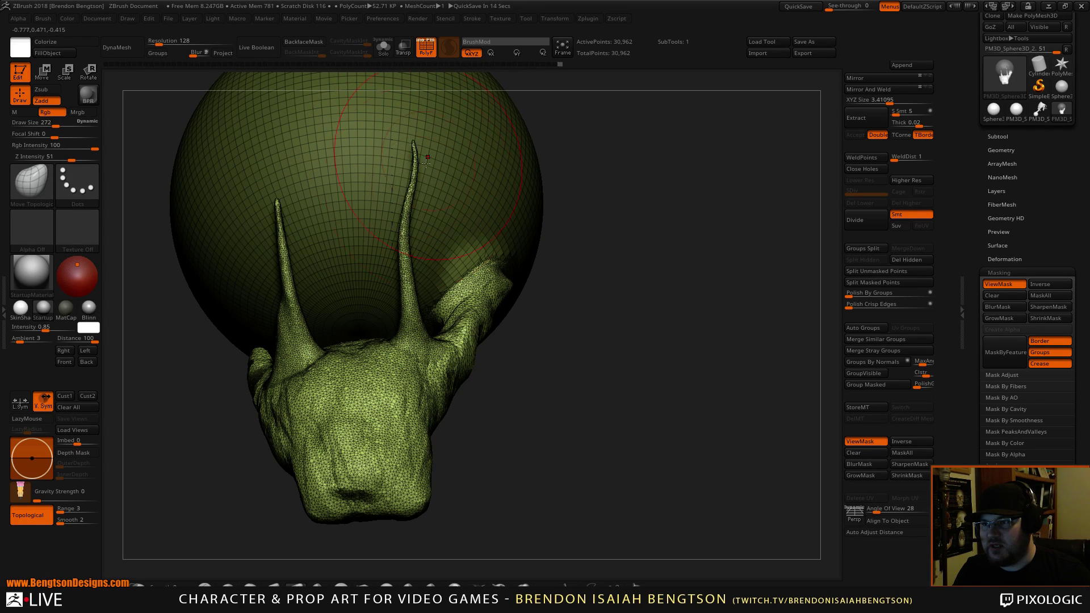
{"action": "left_click_drag", "start_coordinate": [405, 227], "coordinate": [419, 226]}
{"action": "left_click_drag", "start_coordinate": [412, 144], "coordinate": [444, 147]}
{"action": "left_click_drag", "start_coordinate": [419, 235], "coordinate": [437, 235]}
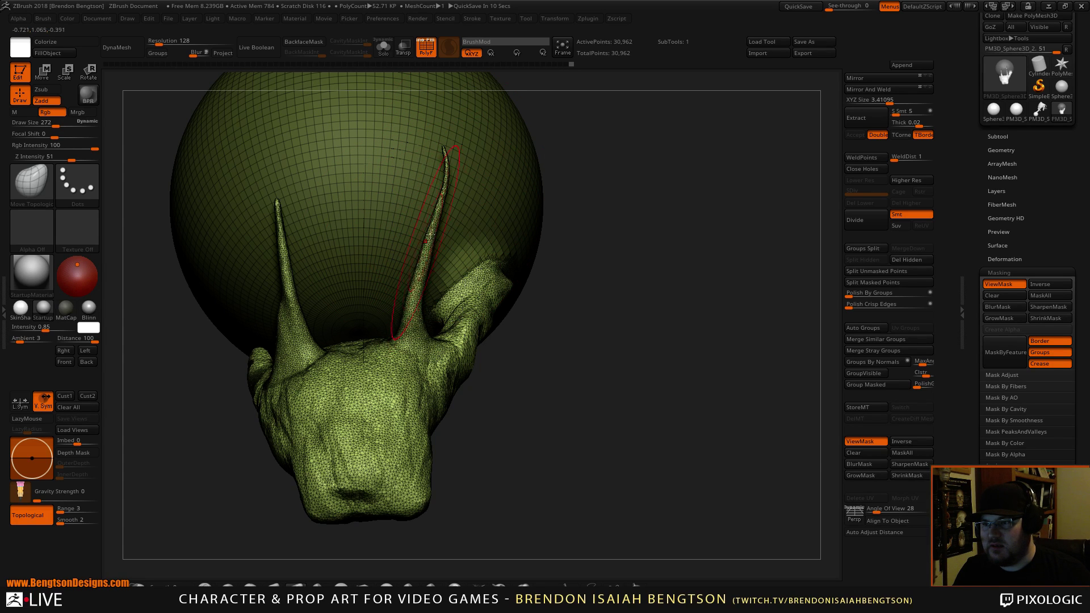
Step: Spread and curve the shorter new finger outward with Move Topological, reducing the draw size from 272 to 185
{"action": "left_click_drag", "start_coordinate": [682, 268], "coordinate": [613, 193]}
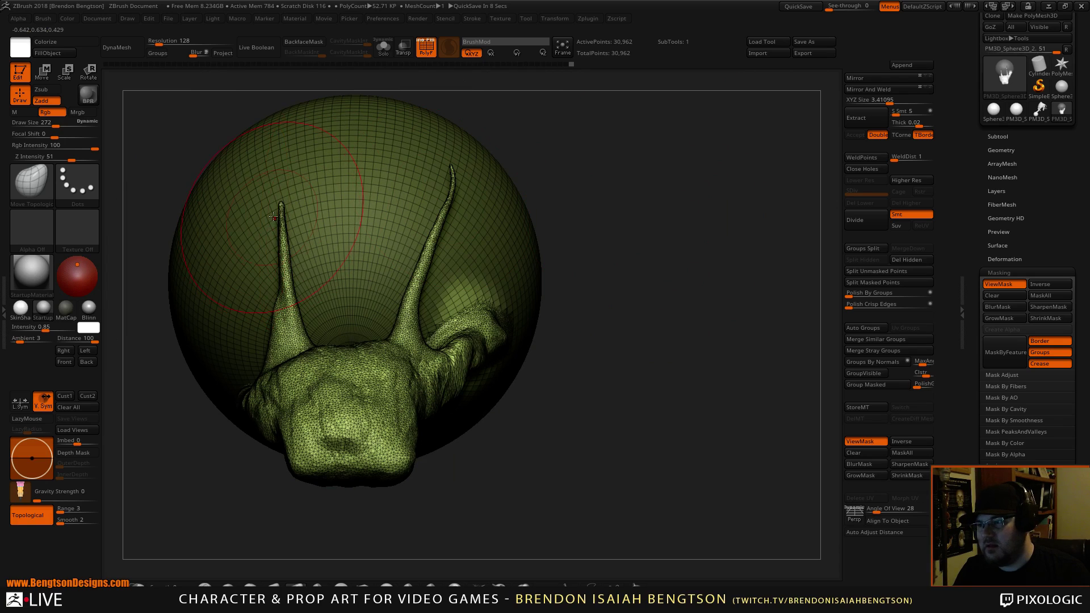
{"action": "left_click_drag", "start_coordinate": [268, 203], "coordinate": [237, 218]}
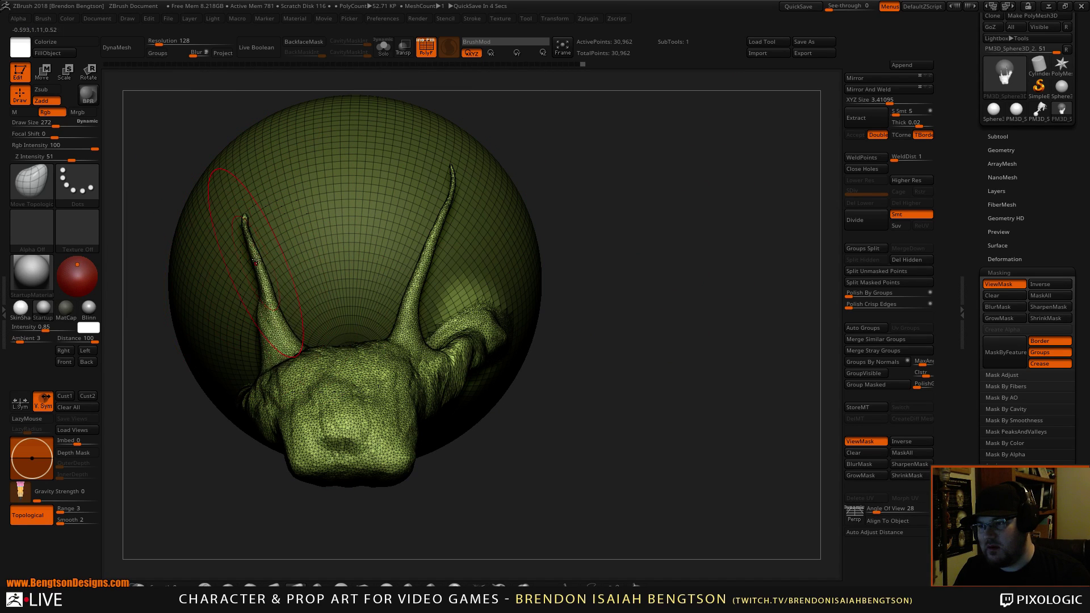
{"action": "left_click_drag", "start_coordinate": [241, 221], "coordinate": [217, 239]}
{"action": "right_click_drag", "start_coordinate": [266, 294], "coordinate": [257, 295]}
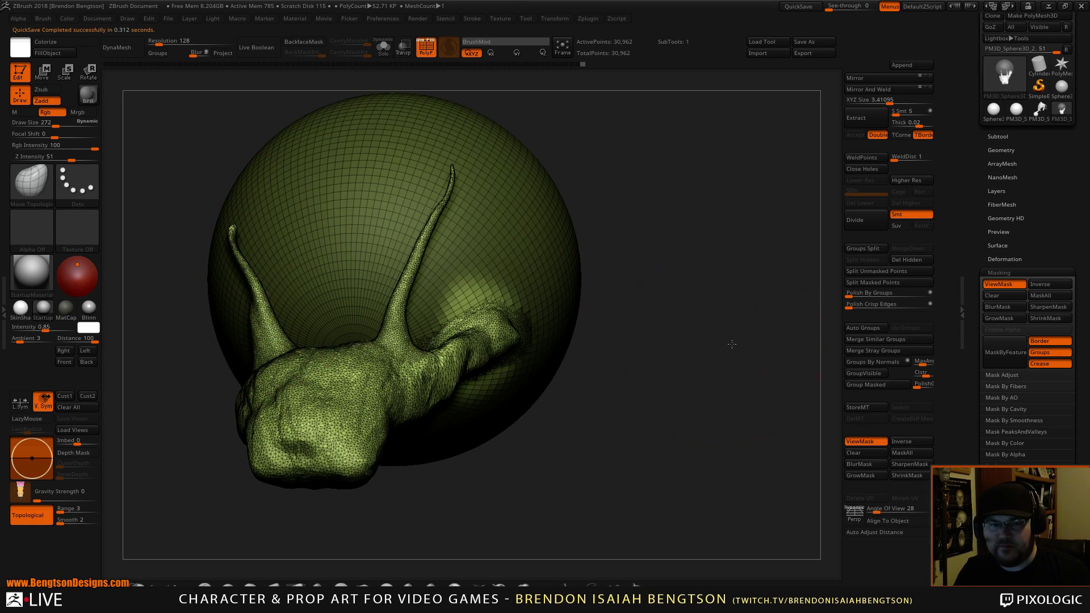
{"action": "left_click_drag", "start_coordinate": [732, 344], "coordinate": [690, 245]}
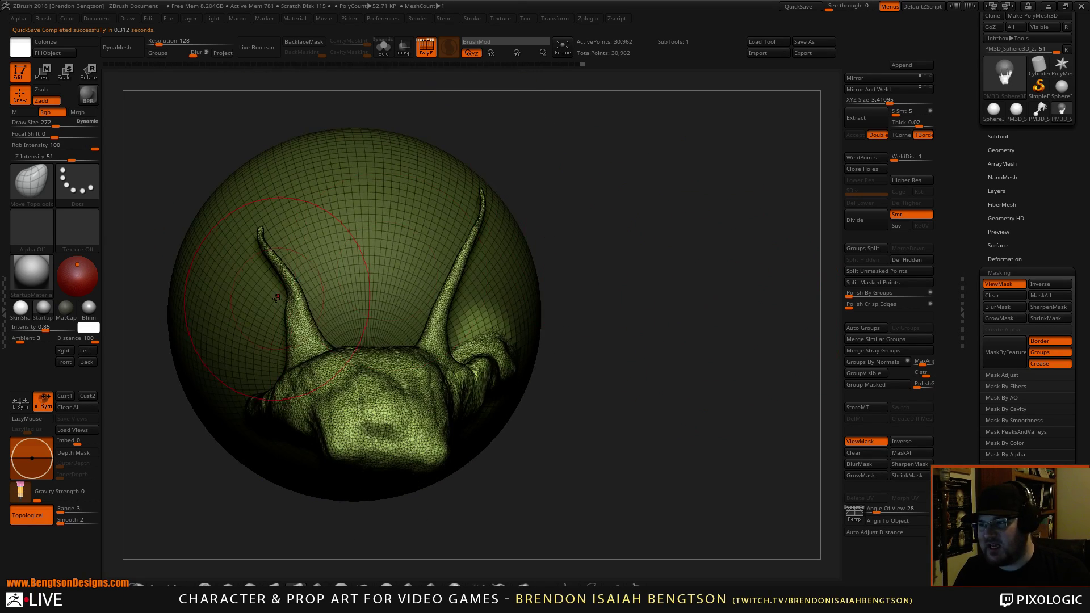
{"action": "key", "text": "space"}
{"action": "left_click_drag", "start_coordinate": [295, 282], "coordinate": [282, 293]}
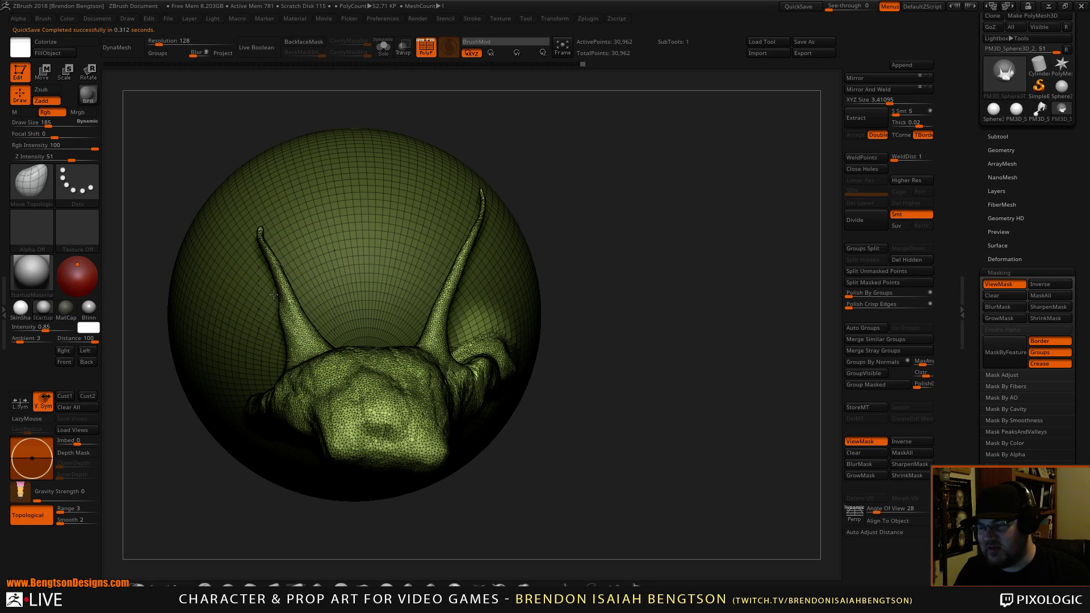
{"action": "mouse_move", "coordinate": [685, 224]}
{"action": "left_mouse_down"}
{"action": "mouse_move", "coordinate": [722, 295]}
{"action": "mouse_move", "coordinate": [698, 333]}
{"action": "left_mouse_up"}
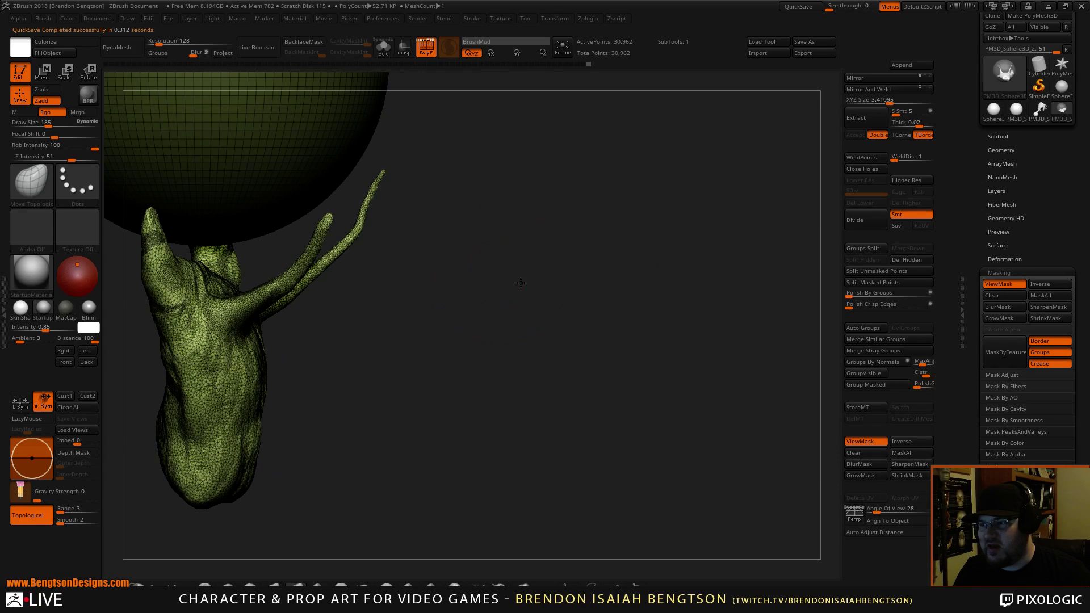
Step: Pull a third finger out between the two new fingers with SnakeHook at draw size 97
{"action": "mouse_move", "coordinate": [521, 283]}
{"action": "left_mouse_down", "text": "alt"}
{"action": "mouse_move", "coordinate": [579, 346]}
{"action": "mouse_move", "coordinate": [543, 319]}
{"action": "mouse_move", "coordinate": [611, 343]}
{"action": "mouse_move", "coordinate": [554, 348]}
{"action": "mouse_move", "coordinate": [584, 452]}
{"action": "mouse_move", "coordinate": [594, 386]}
{"action": "mouse_move", "coordinate": [520, 311]}
{"action": "left_mouse_up", "text": "alt"}
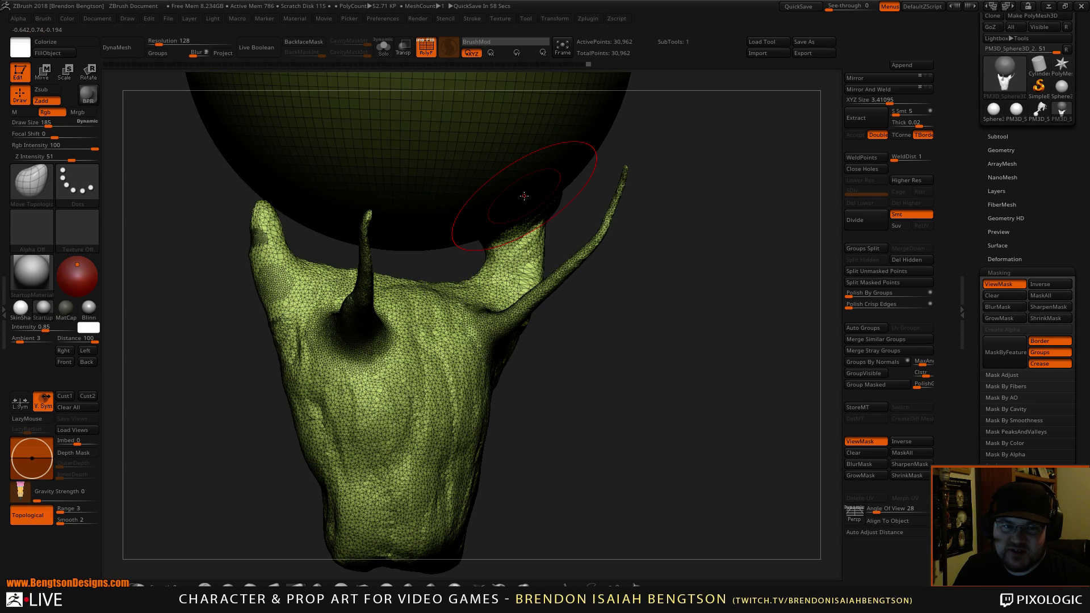
{"action": "key", "text": "space"}
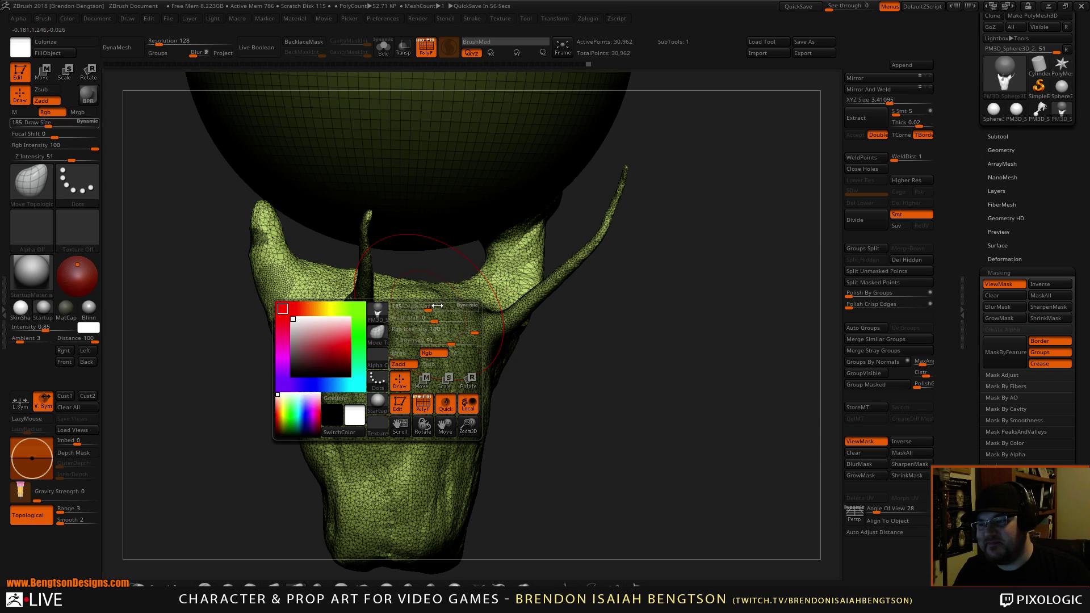
{"action": "left_click_drag", "start_coordinate": [429, 308], "coordinate": [417, 309]}
{"action": "mouse_move", "coordinate": [607, 340]}
{"action": "left_mouse_down"}
{"action": "mouse_move", "coordinate": [506, 343]}
{"action": "mouse_move", "coordinate": [481, 331]}
{"action": "left_mouse_up"}
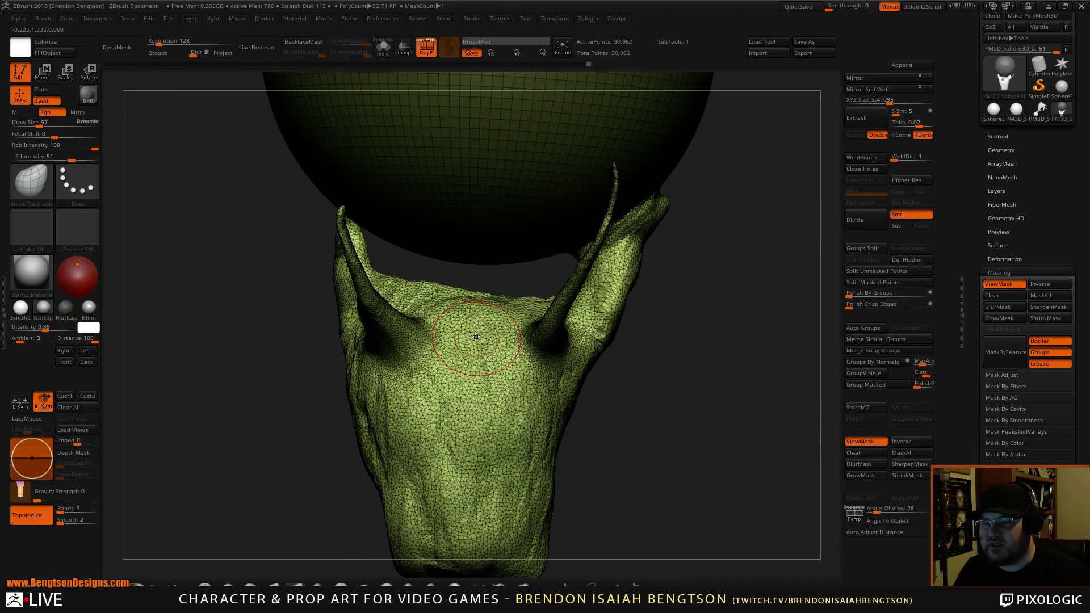
{"action": "right_click_drag", "start_coordinate": [468, 323], "coordinate": [580, 403]}
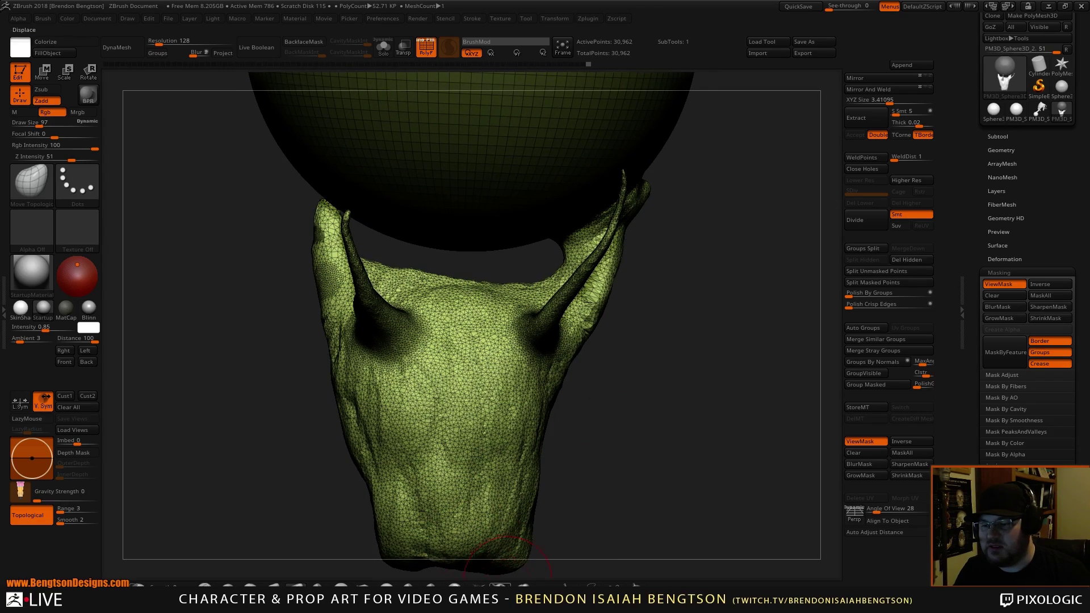
{"action": "key", "text": "b"}
{"action": "key", "text": "s"}
{"action": "key", "text": "h"}
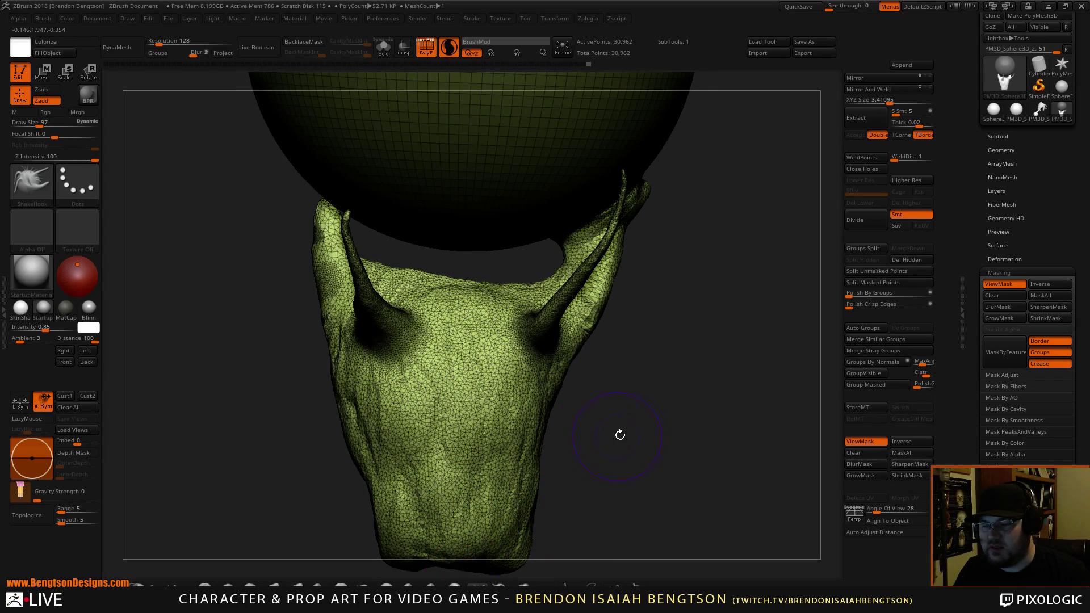
{"action": "mouse_move", "coordinate": [620, 434]}
{"action": "right_mouse_down"}
{"action": "mouse_move", "coordinate": [641, 353]}
{"action": "mouse_move", "coordinate": [454, 414]}
{"action": "right_mouse_up"}
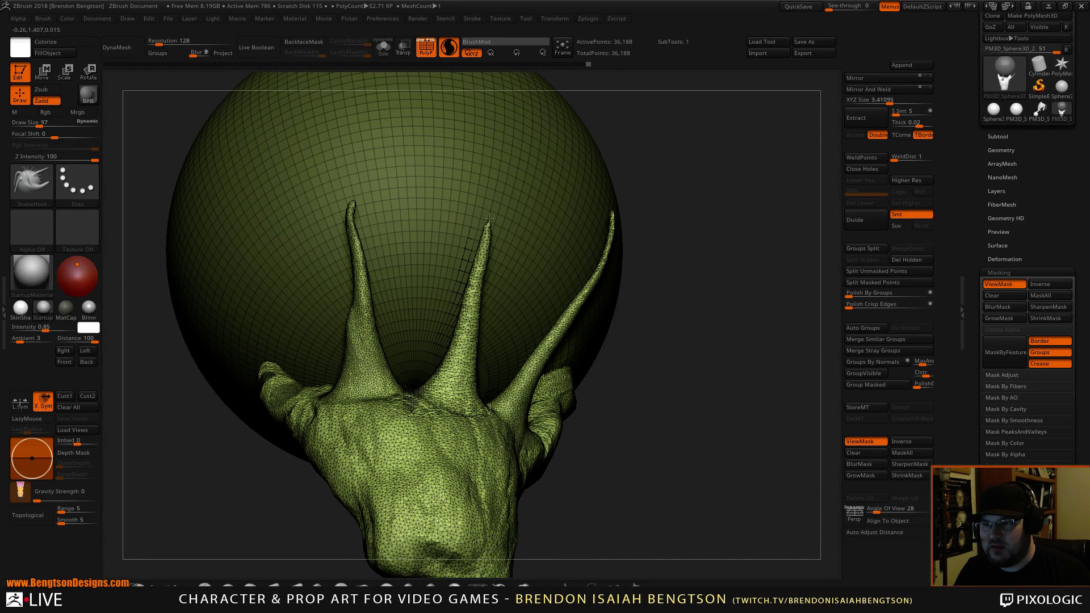
Step: Build up a ridge from the base of the outermost new finger onto the back of the hand with ClayBuildup at draw size 97
{"action": "mouse_move", "coordinate": [727, 199]}
{"action": "right_mouse_down"}
{"action": "mouse_move", "coordinate": [720, 322]}
{"action": "mouse_move", "coordinate": [738, 275]}
{"action": "mouse_move", "coordinate": [708, 282]}
{"action": "mouse_move", "coordinate": [718, 261]}
{"action": "mouse_move", "coordinate": [699, 284]}
{"action": "mouse_move", "coordinate": [706, 270]}
{"action": "mouse_move", "coordinate": [710, 307]}
{"action": "mouse_move", "coordinate": [669, 365]}
{"action": "mouse_move", "coordinate": [744, 341]}
{"action": "mouse_move", "coordinate": [672, 418]}
{"action": "mouse_move", "coordinate": [698, 394]}
{"action": "mouse_move", "coordinate": [715, 428]}
{"action": "mouse_move", "coordinate": [557, 471]}
{"action": "mouse_move", "coordinate": [500, 437]}
{"action": "right_mouse_up"}
{"action": "key", "text": "b"}
{"action": "key", "text": "c"}
{"action": "key", "text": "b"}
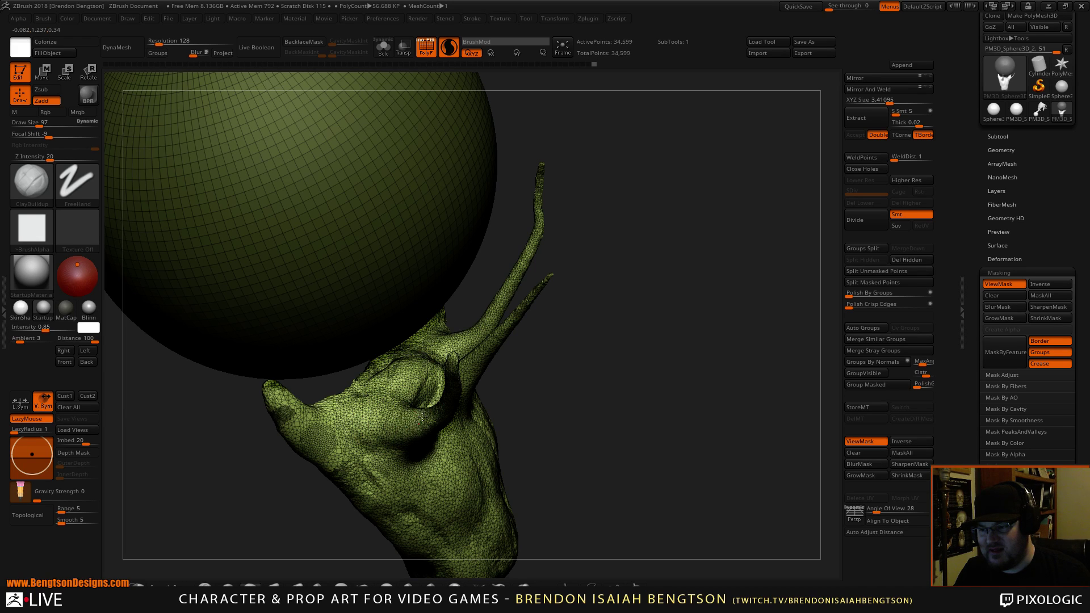
{"action": "left_click_drag", "start_coordinate": [623, 428], "coordinate": [481, 454]}
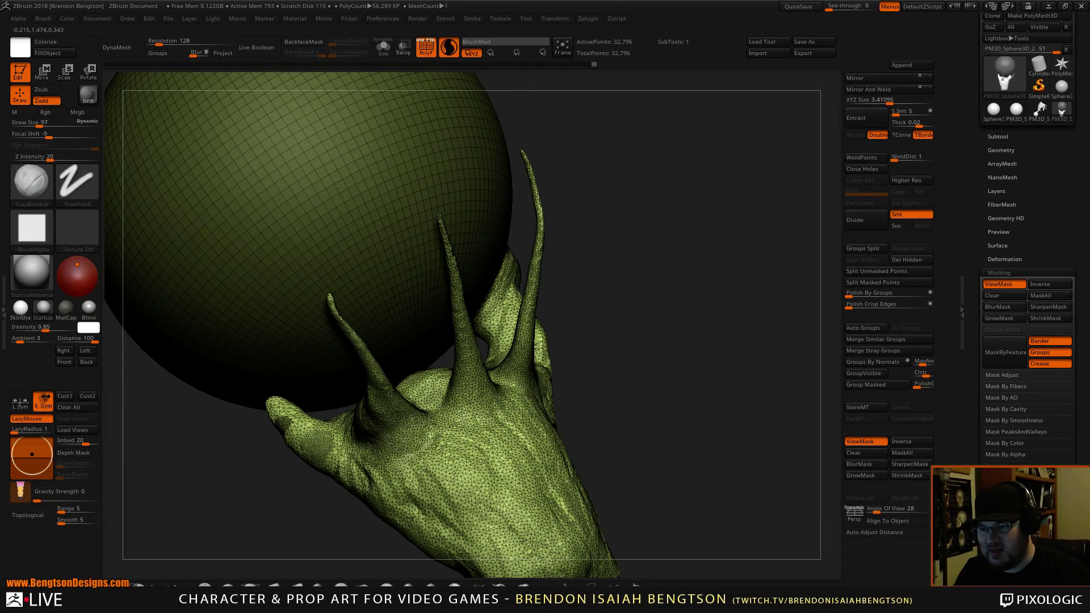
{"action": "mouse_move", "coordinate": [405, 433]}
{"action": "left_mouse_down"}
{"action": "mouse_move", "coordinate": [417, 454]}
{"action": "mouse_move", "coordinate": [470, 456]}
{"action": "left_mouse_up"}
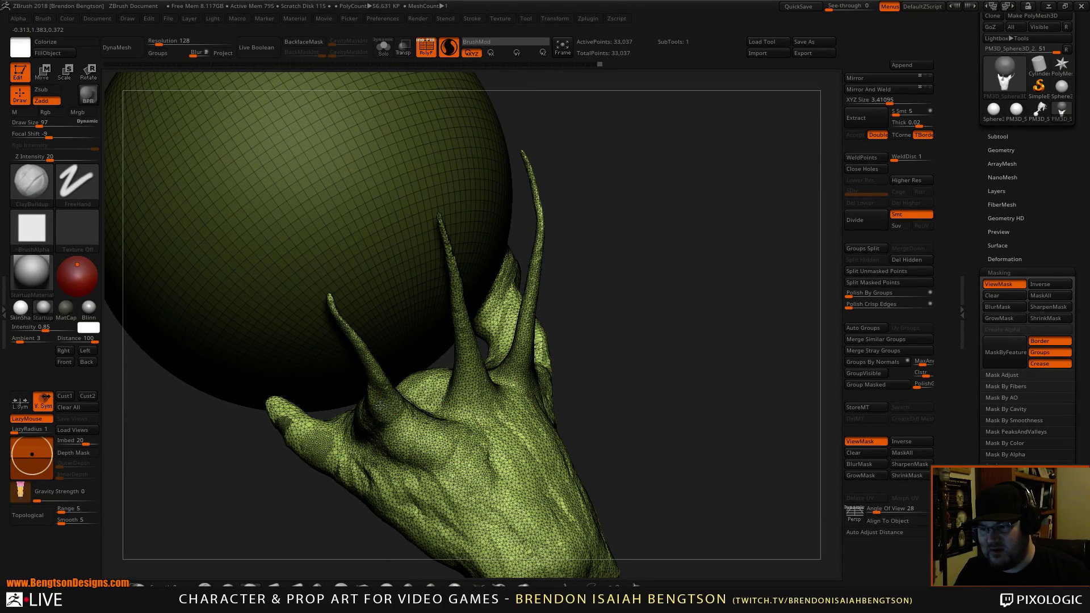
{"action": "left_click_drag", "start_coordinate": [390, 438], "coordinate": [504, 489]}
Step: Build up the knuckles of the other two new fingers and blend them into the back of the hand with ClayBuildup
{"action": "left_click_drag", "start_coordinate": [706, 346], "coordinate": [662, 443]}
{"action": "mouse_move", "coordinate": [480, 396]}
{"action": "left_mouse_down"}
{"action": "mouse_move", "coordinate": [468, 381]}
{"action": "mouse_move", "coordinate": [502, 397]}
{"action": "mouse_move", "coordinate": [545, 480]}
{"action": "left_mouse_up"}
{"action": "left_click_drag", "start_coordinate": [728, 341], "coordinate": [630, 354]}
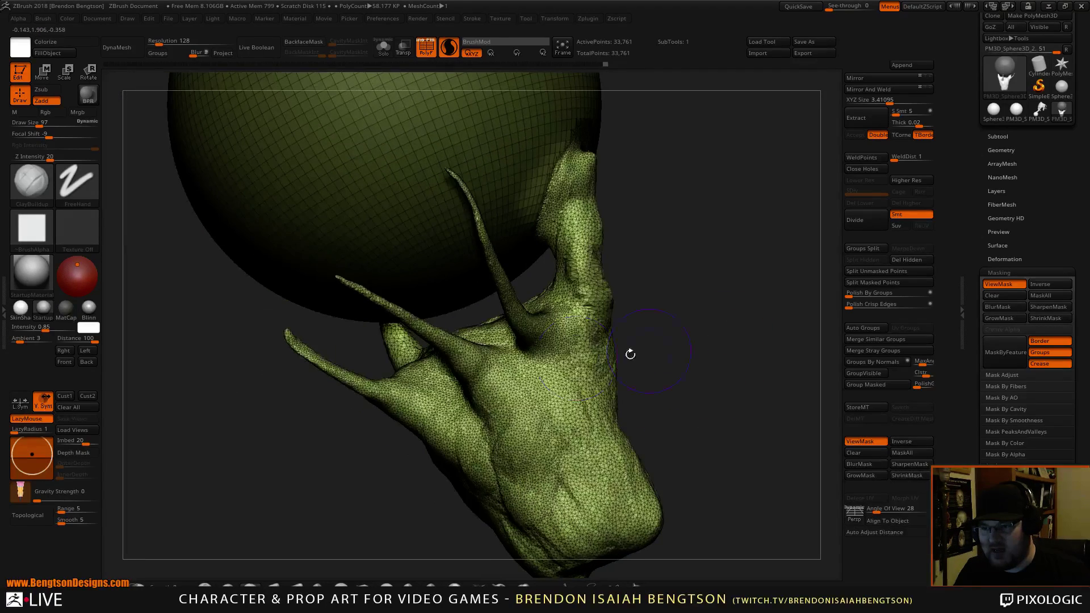
{"action": "mouse_move", "coordinate": [536, 369]}
{"action": "left_mouse_down"}
{"action": "mouse_move", "coordinate": [534, 338]}
{"action": "mouse_move", "coordinate": [602, 461]}
{"action": "left_mouse_up"}
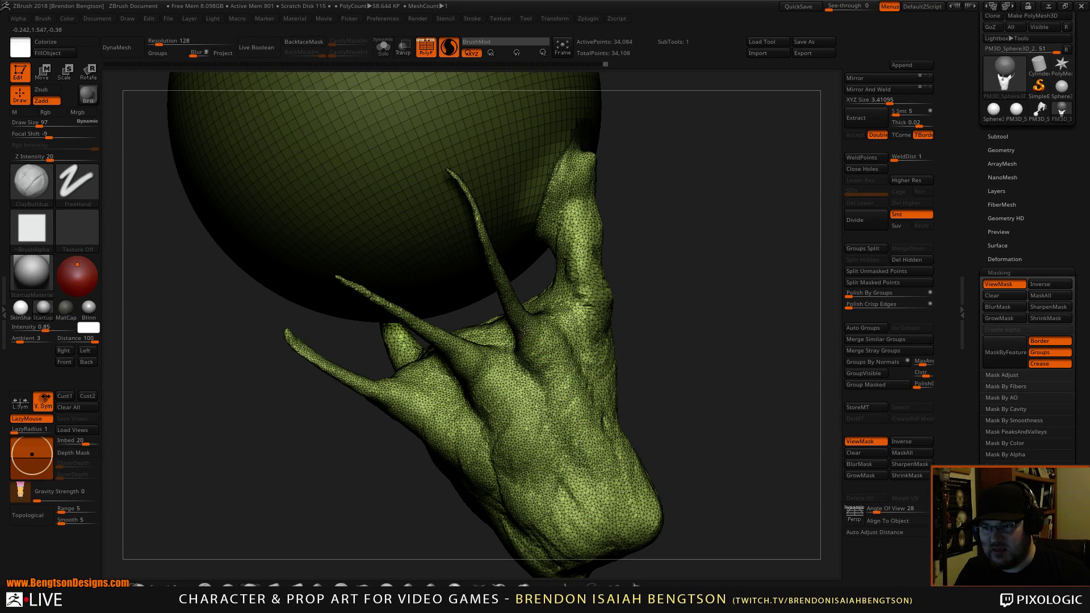
{"action": "left_click_drag", "start_coordinate": [679, 253], "coordinate": [685, 233]}
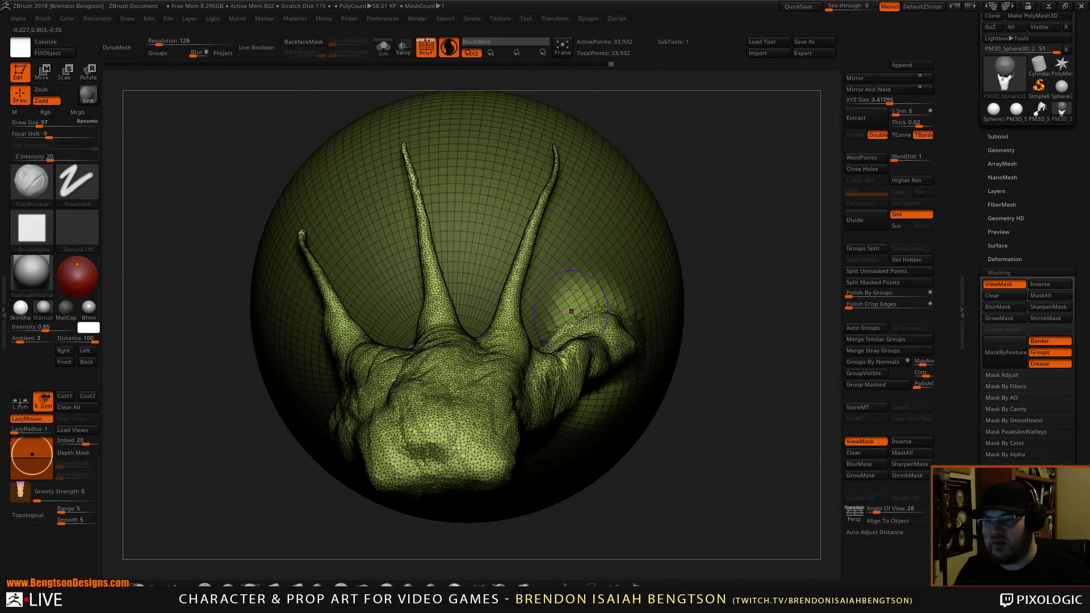
Step: Reshape the base of the new fingers beside the palm edge with Move Topological at draw size 185
{"action": "left_click_drag", "start_coordinate": [662, 312], "coordinate": [544, 315]}
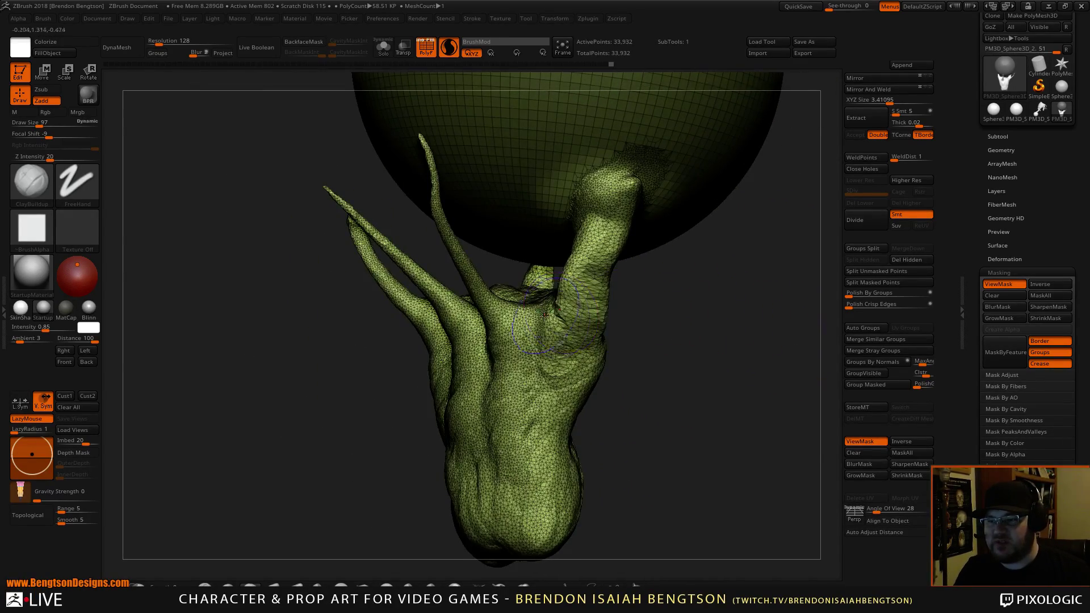
{"action": "mouse_move", "coordinate": [709, 324]}
{"action": "left_mouse_down"}
{"action": "mouse_move", "coordinate": [701, 318]}
{"action": "mouse_move", "coordinate": [704, 336]}
{"action": "mouse_move", "coordinate": [671, 330]}
{"action": "mouse_move", "coordinate": [728, 333]}
{"action": "mouse_move", "coordinate": [711, 313]}
{"action": "left_mouse_up"}
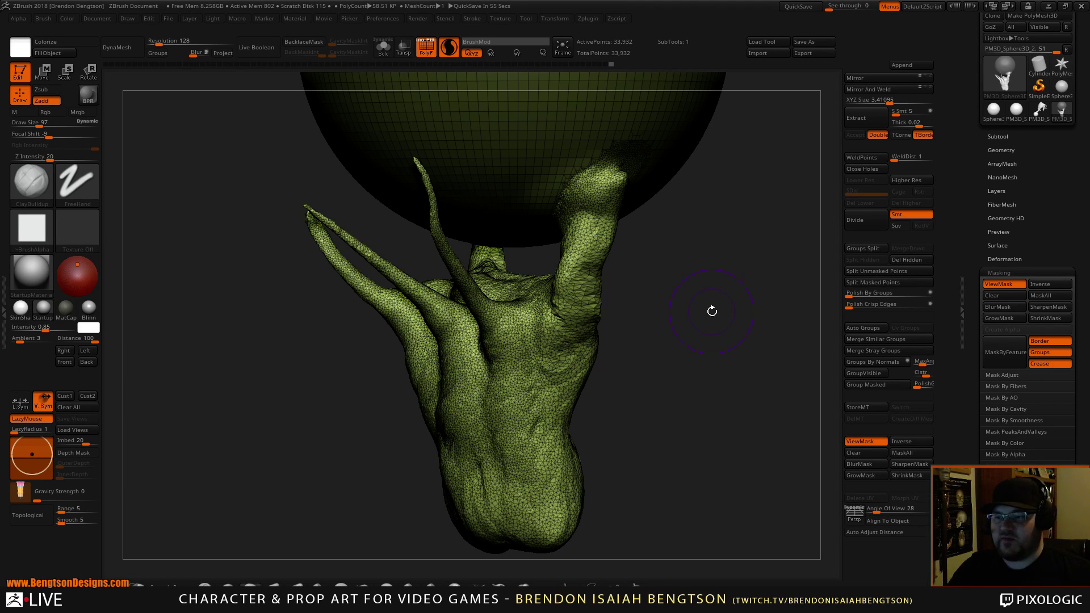
{"action": "left_click_drag", "start_coordinate": [706, 337], "coordinate": [652, 335], "text": "shift"}
{"action": "key", "text": "b"}
{"action": "key", "text": "m"}
{"action": "key", "text": "t"}
{"action": "key", "text": "space"}
{"action": "mouse_move", "coordinate": [492, 309]}
{"action": "left_mouse_down"}
{"action": "mouse_move", "coordinate": [502, 311]}
{"action": "mouse_move", "coordinate": [463, 296]}
{"action": "mouse_move", "coordinate": [498, 308]}
{"action": "left_mouse_up"}
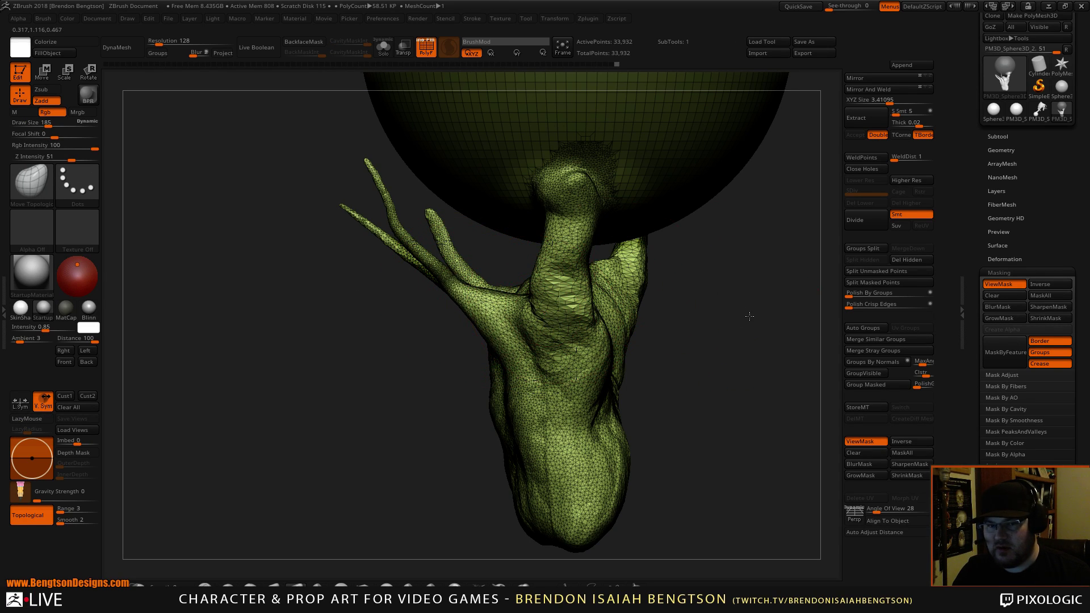
Step: Start thickening the middle of the new finger beside the one touching the sphere with the Inflat brush at draw size 110
{"action": "left_click_drag", "start_coordinate": [750, 316], "coordinate": [774, 334]}
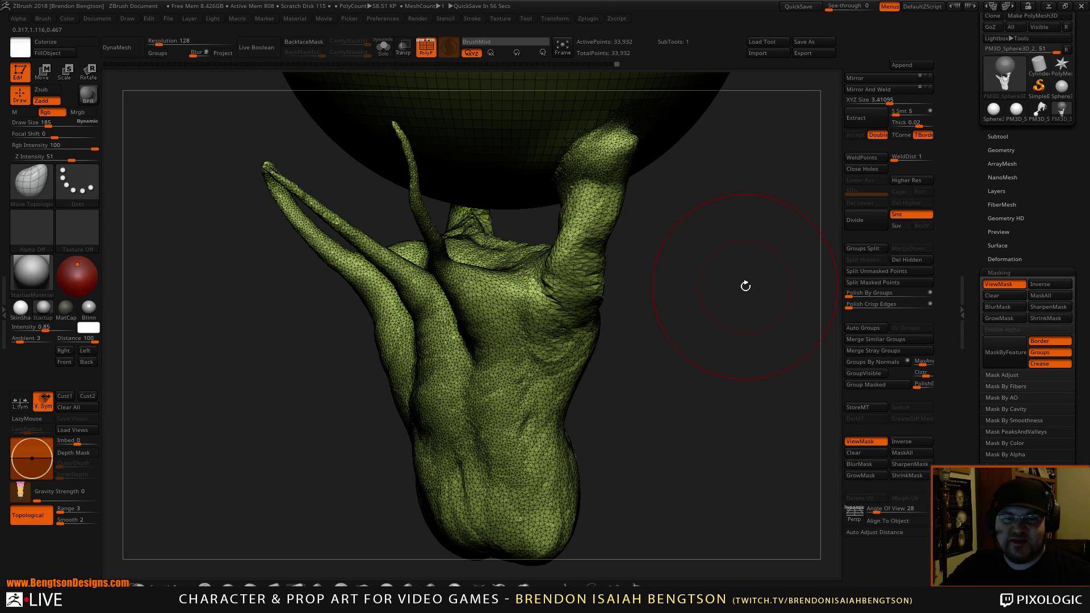
{"action": "left_click_drag", "start_coordinate": [639, 356], "coordinate": [601, 257]}
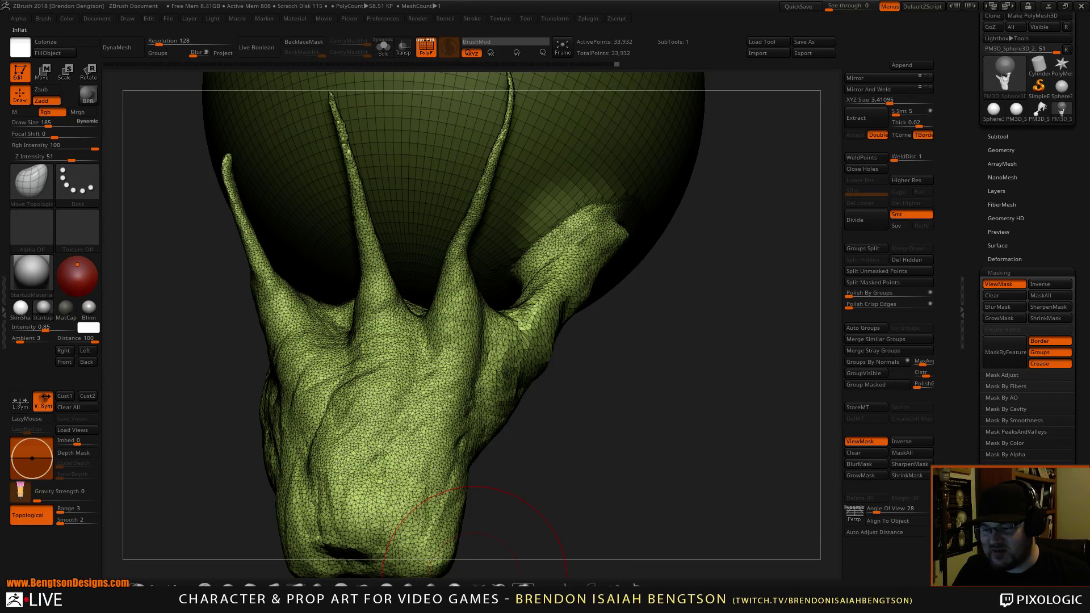
{"action": "key", "text": "b"}
{"action": "key", "text": "i"}
{"action": "key", "text": "n"}
{"action": "key", "text": "space"}
{"action": "left_click_drag", "start_coordinate": [453, 209], "coordinate": [473, 202]}
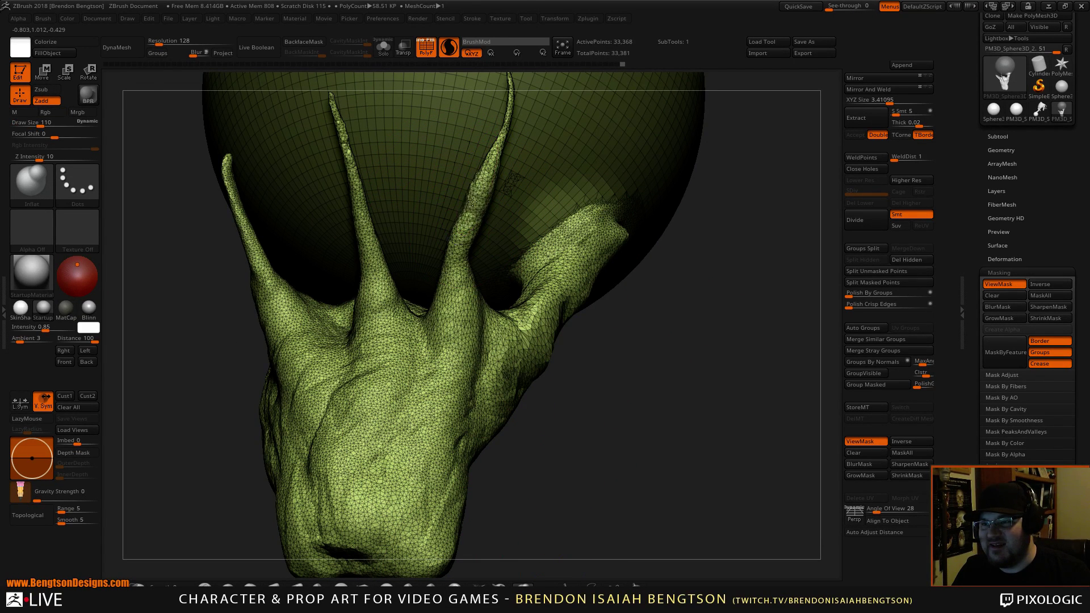
{"action": "left_click_drag", "start_coordinate": [704, 267], "coordinate": [702, 322]}
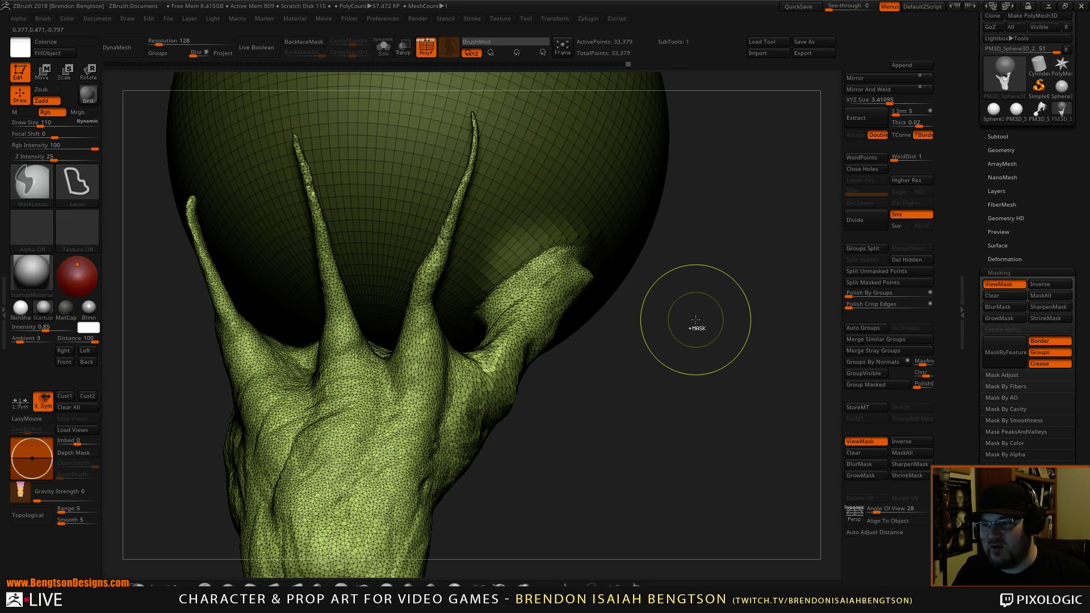
{"action": "left_click_drag", "start_coordinate": [748, 292], "coordinate": [600, 268]}
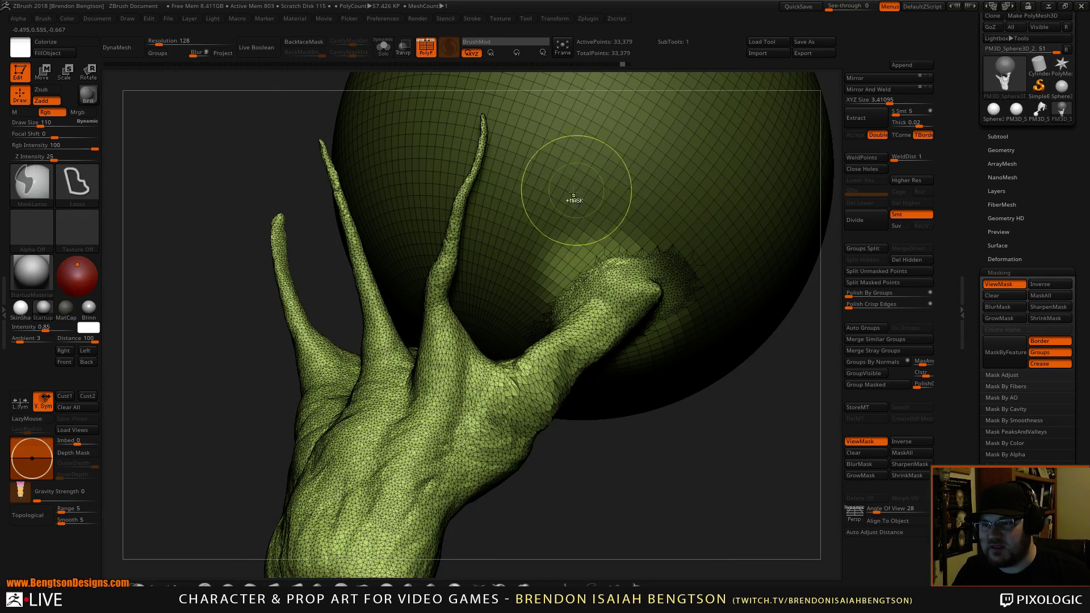
{"action": "mouse_move", "coordinate": [580, 174]}
{"action": "left_mouse_down", "text": "ctrl"}
{"action": "mouse_move", "coordinate": [506, 264]}
{"action": "mouse_move", "coordinate": [542, 293]}
{"action": "mouse_move", "coordinate": [719, 211]}
{"action": "mouse_move", "coordinate": [511, 286]}
{"action": "mouse_move", "coordinate": [545, 304]}
{"action": "mouse_move", "coordinate": [577, 274]}
{"action": "mouse_move", "coordinate": [688, 248]}
{"action": "mouse_move", "coordinate": [690, 215]}
{"action": "left_mouse_up", "text": "ctrl"}
{"action": "left_click_drag", "start_coordinate": [683, 486], "coordinate": [688, 472]}
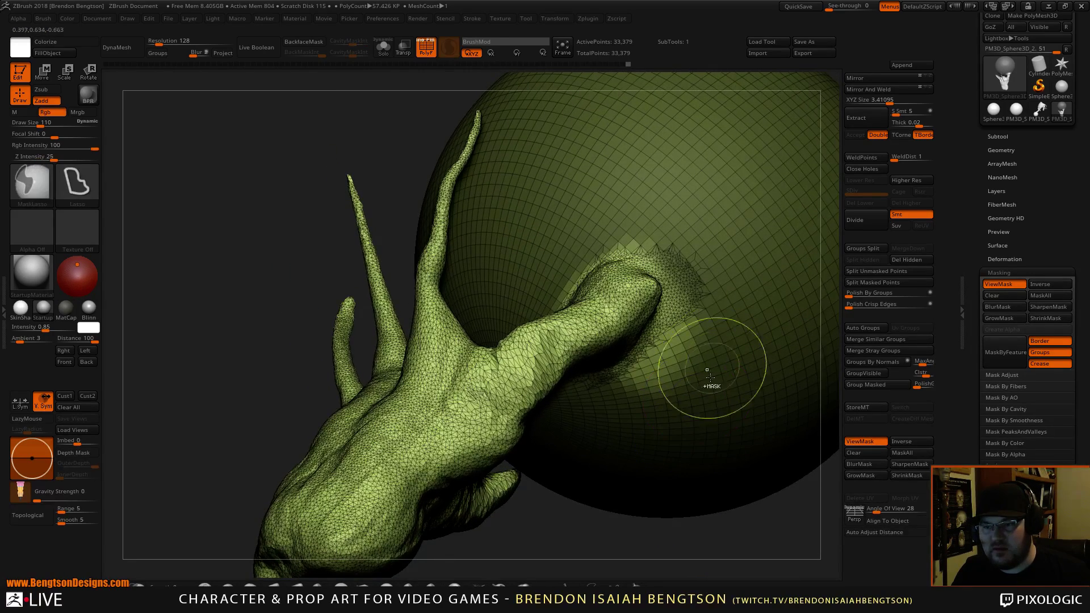
{"action": "mouse_move", "coordinate": [710, 386]}
{"action": "left_mouse_down", "text": "ctrl"}
{"action": "mouse_move", "coordinate": [697, 296]}
{"action": "mouse_move", "coordinate": [602, 437]}
{"action": "mouse_move", "coordinate": [676, 487]}
{"action": "left_mouse_up", "text": "ctrl"}
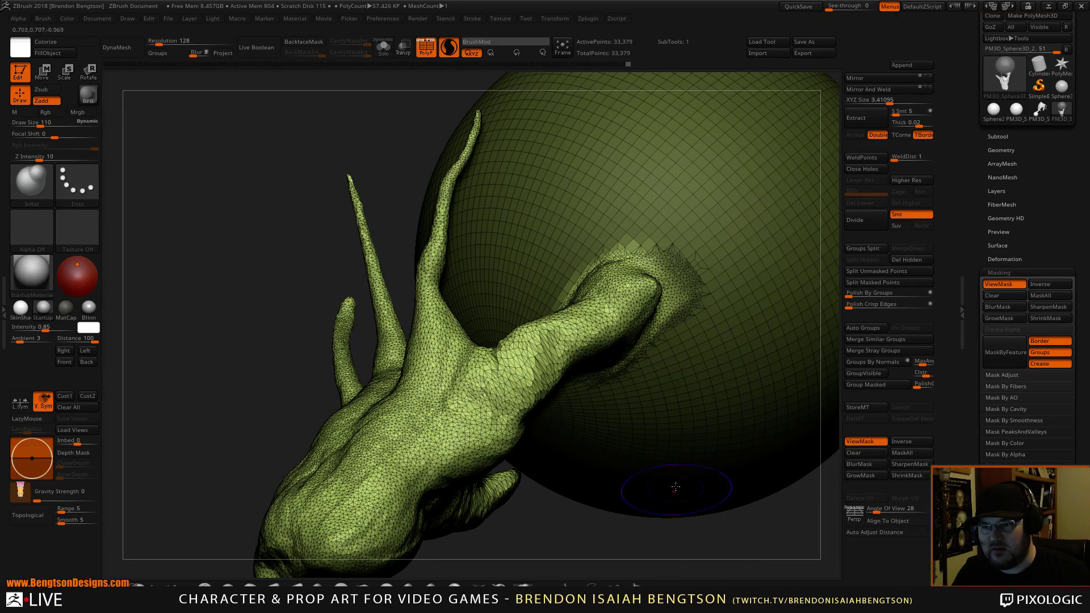
Step: Inflate the same new finger along its full length from knuckle to tip, keeping the draw size at 110
{"action": "mouse_move", "coordinate": [553, 530]}
{"action": "left_mouse_down"}
{"action": "mouse_move", "coordinate": [579, 578]}
{"action": "mouse_move", "coordinate": [774, 506]}
{"action": "mouse_move", "coordinate": [675, 423]}
{"action": "left_mouse_up"}
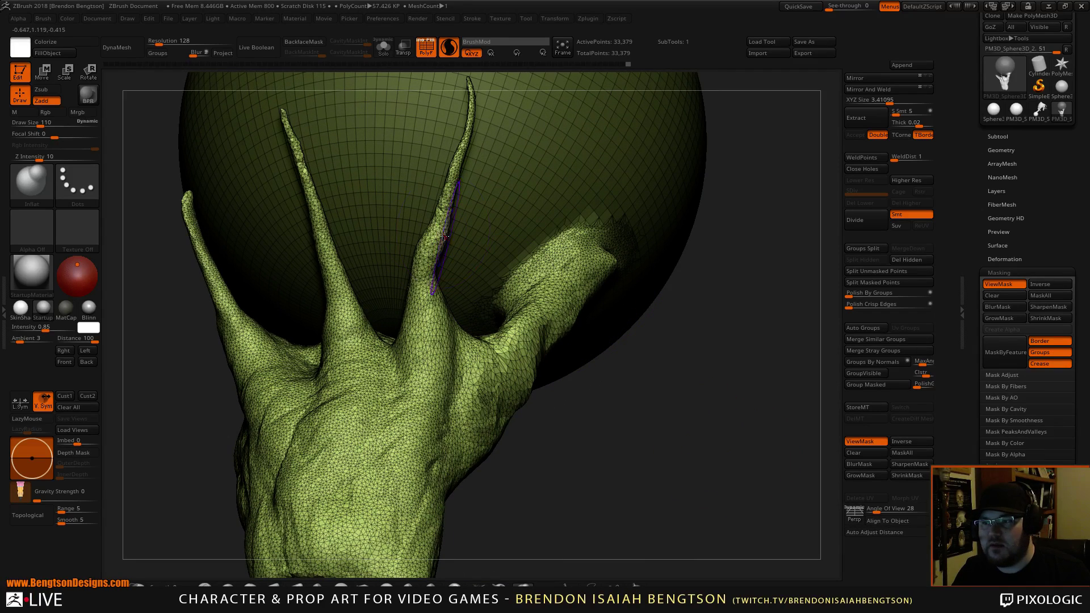
{"action": "mouse_move", "coordinate": [430, 255]}
{"action": "left_mouse_down"}
{"action": "mouse_move", "coordinate": [442, 317]}
{"action": "mouse_move", "coordinate": [435, 233]}
{"action": "left_mouse_up"}
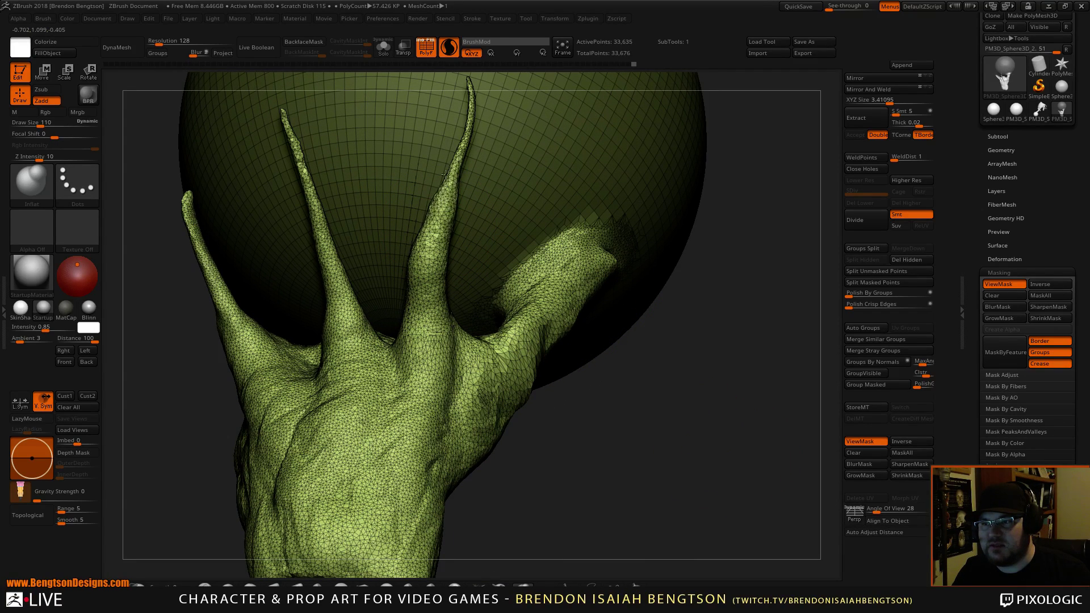
{"action": "left_click_drag", "start_coordinate": [446, 174], "coordinate": [457, 140]}
{"action": "left_click_drag", "start_coordinate": [763, 316], "coordinate": [754, 390], "text": "alt"}
{"action": "mouse_move", "coordinate": [471, 149]}
{"action": "left_mouse_down"}
{"action": "mouse_move", "coordinate": [463, 199]}
{"action": "mouse_move", "coordinate": [460, 166]}
{"action": "mouse_move", "coordinate": [461, 185]}
{"action": "left_mouse_up"}
{"action": "left_click_drag", "start_coordinate": [441, 229], "coordinate": [433, 295]}
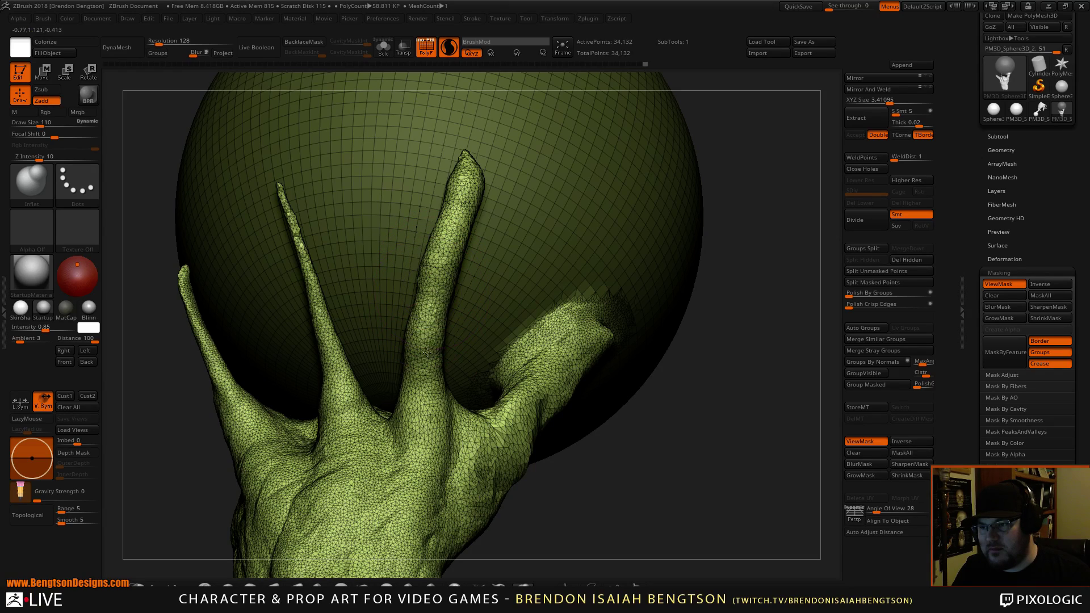
{"action": "left_click_drag", "start_coordinate": [427, 352], "coordinate": [444, 405]}
Step: Inspect the hand from several sides and compare it with the Escher hand reference image using See-through
{"action": "mouse_move", "coordinate": [784, 437]}
{"action": "left_mouse_down"}
{"action": "mouse_move", "coordinate": [762, 443]}
{"action": "mouse_move", "coordinate": [723, 352]}
{"action": "mouse_move", "coordinate": [686, 360]}
{"action": "mouse_move", "coordinate": [708, 312]}
{"action": "mouse_move", "coordinate": [721, 364]}
{"action": "mouse_move", "coordinate": [672, 358]}
{"action": "mouse_move", "coordinate": [686, 362]}
{"action": "mouse_move", "coordinate": [621, 381]}
{"action": "mouse_move", "coordinate": [657, 370]}
{"action": "mouse_move", "coordinate": [652, 397]}
{"action": "mouse_move", "coordinate": [604, 405]}
{"action": "left_mouse_up"}
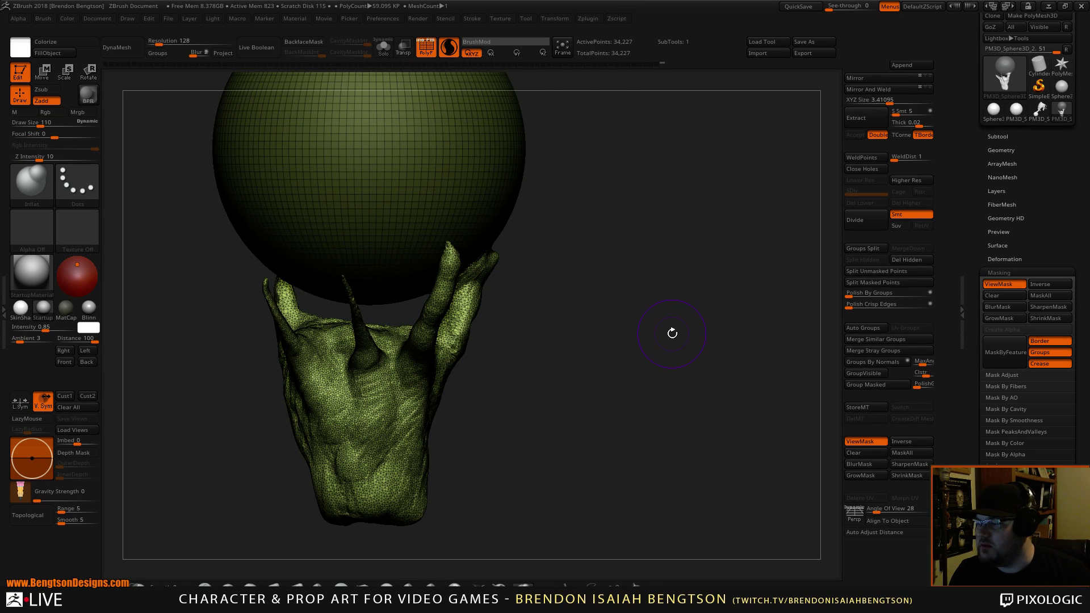
{"action": "left_click_drag", "start_coordinate": [682, 368], "coordinate": [444, 365]}
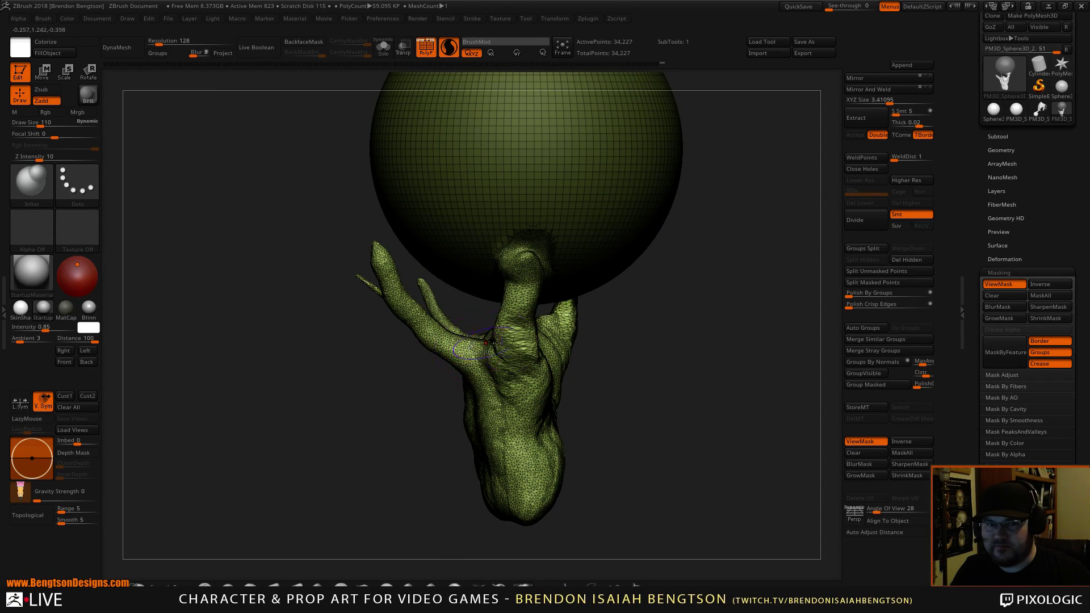
{"action": "mouse_move", "coordinate": [696, 376]}
{"action": "left_mouse_down", "text": "alt"}
{"action": "mouse_move", "coordinate": [715, 406]}
{"action": "mouse_move", "coordinate": [702, 383]}
{"action": "left_mouse_up", "text": "alt"}
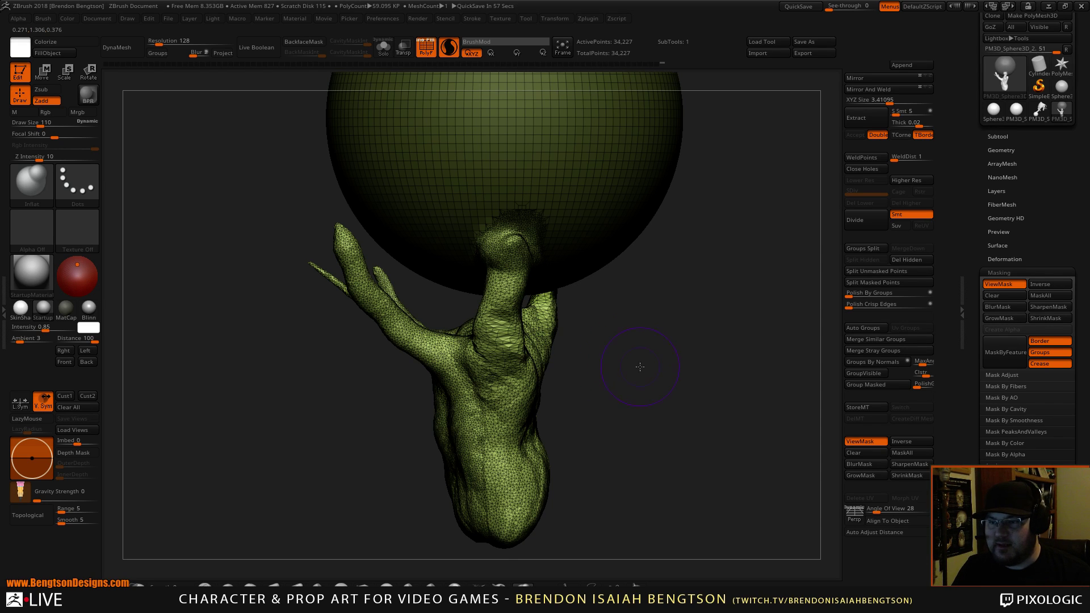
{"action": "left_click_drag", "start_coordinate": [639, 367], "coordinate": [621, 379]}
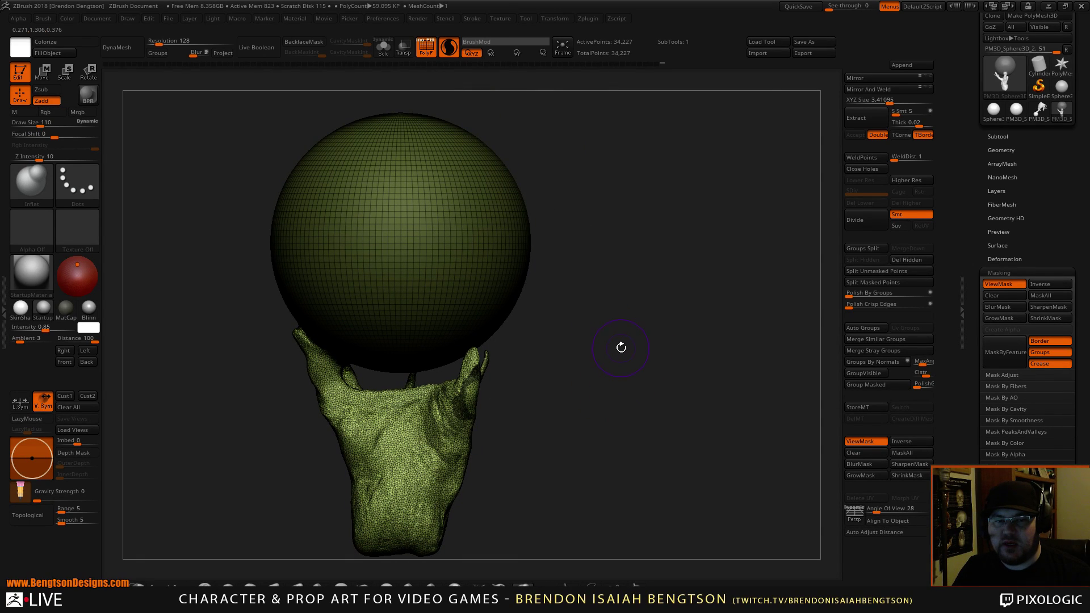
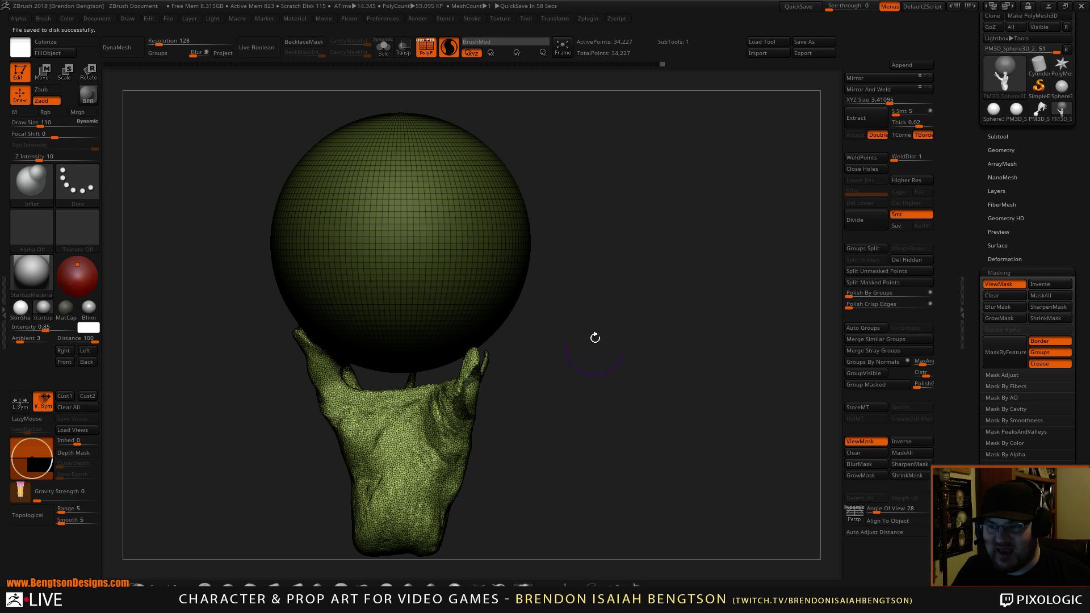
{"action": "left_click_drag", "start_coordinate": [832, 7], "coordinate": [881, 13]}
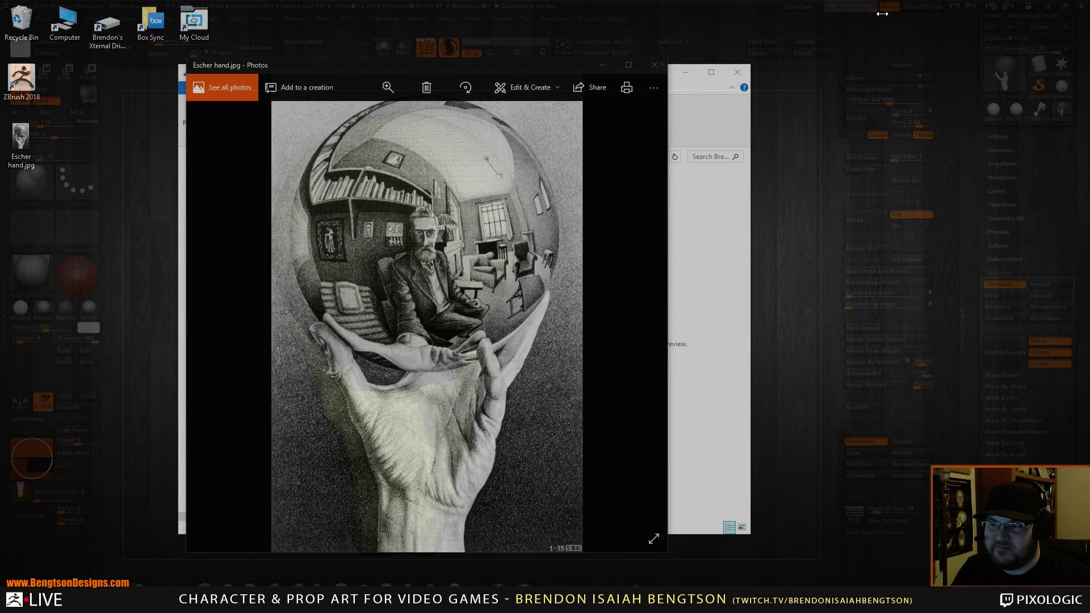
{"action": "left_click_drag", "start_coordinate": [878, 13], "coordinate": [828, 8]}
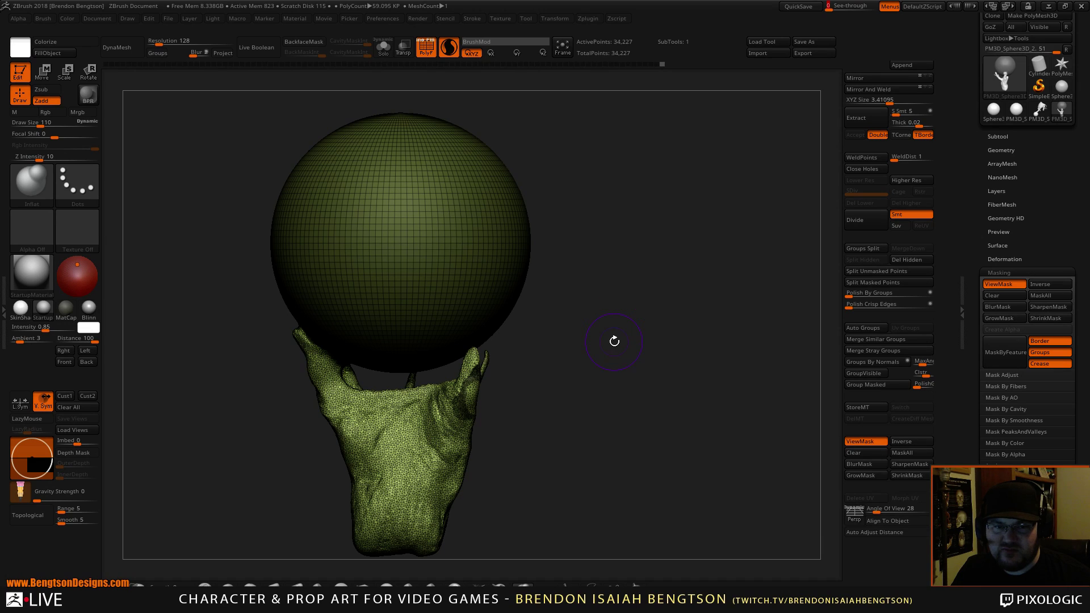
{"action": "left_click_drag", "start_coordinate": [617, 347], "coordinate": [633, 335]}
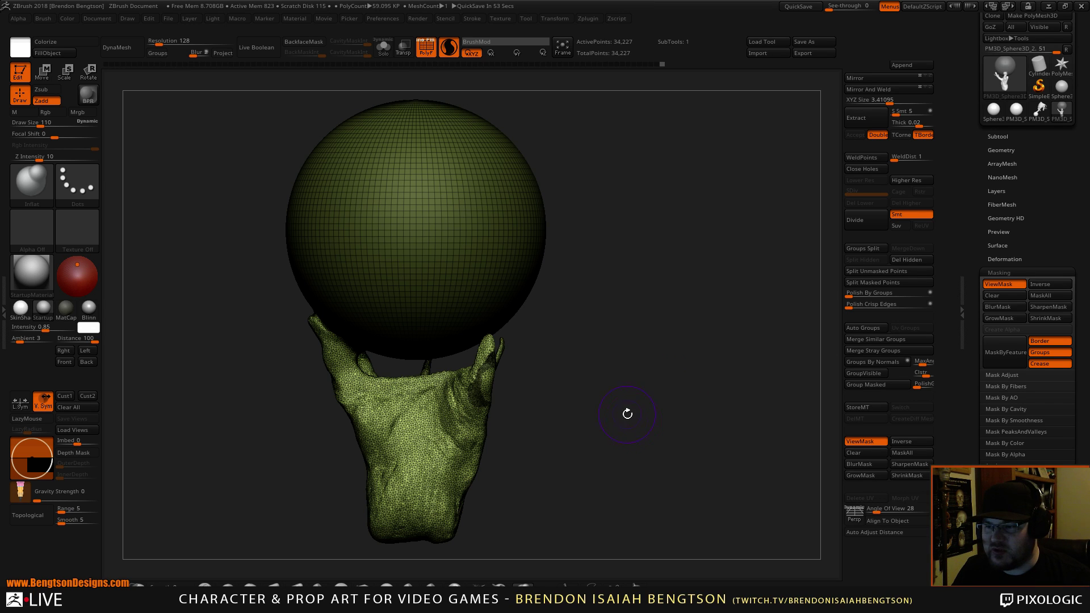
Step: Reshape the upper palm and the webbing between the finger bases with Move Topological at draw size 110
{"action": "mouse_move", "coordinate": [627, 414]}
{"action": "left_mouse_down", "text": "alt"}
{"action": "mouse_move", "coordinate": [638, 428]}
{"action": "mouse_move", "coordinate": [645, 349]}
{"action": "mouse_move", "coordinate": [659, 328]}
{"action": "mouse_move", "coordinate": [644, 313]}
{"action": "mouse_move", "coordinate": [638, 375]}
{"action": "mouse_move", "coordinate": [652, 382]}
{"action": "mouse_move", "coordinate": [573, 362]}
{"action": "left_mouse_up", "text": "alt"}
{"action": "key", "text": "b"}
{"action": "key", "text": "m"}
{"action": "key", "text": "t"}
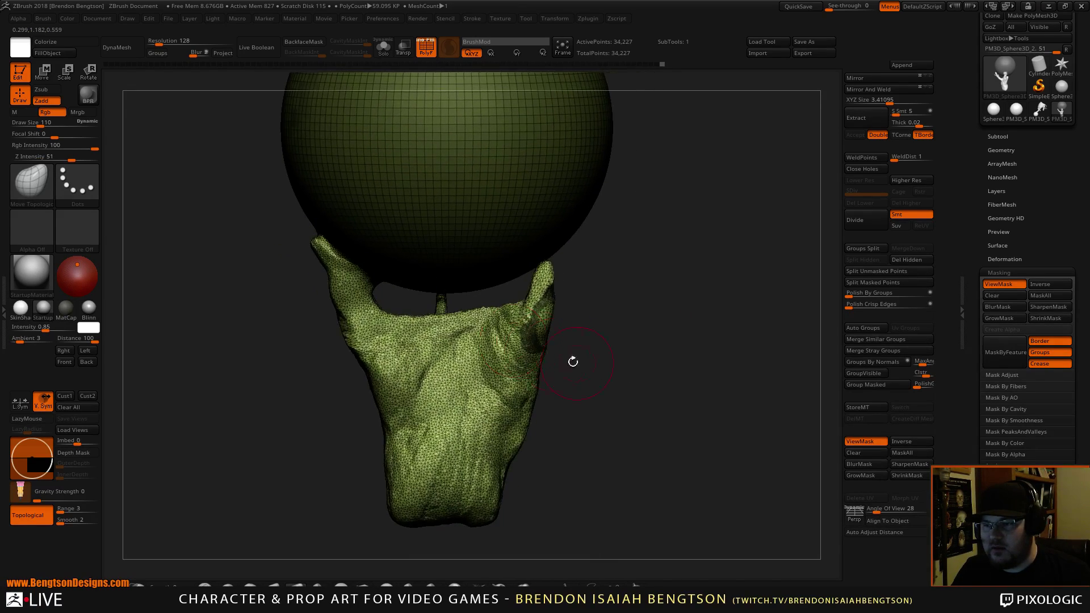
{"action": "mouse_move", "coordinate": [452, 320]}
{"action": "left_mouse_down"}
{"action": "mouse_move", "coordinate": [457, 333]}
{"action": "mouse_move", "coordinate": [483, 331]}
{"action": "mouse_move", "coordinate": [420, 332]}
{"action": "mouse_move", "coordinate": [454, 350]}
{"action": "mouse_move", "coordinate": [436, 359]}
{"action": "mouse_move", "coordinate": [456, 378]}
{"action": "left_mouse_up"}
{"action": "left_click_drag", "start_coordinate": [611, 380], "coordinate": [533, 386]}
{"action": "mouse_move", "coordinate": [607, 418]}
{"action": "left_mouse_down"}
{"action": "mouse_move", "coordinate": [645, 433]}
{"action": "mouse_move", "coordinate": [484, 379]}
{"action": "left_mouse_up"}
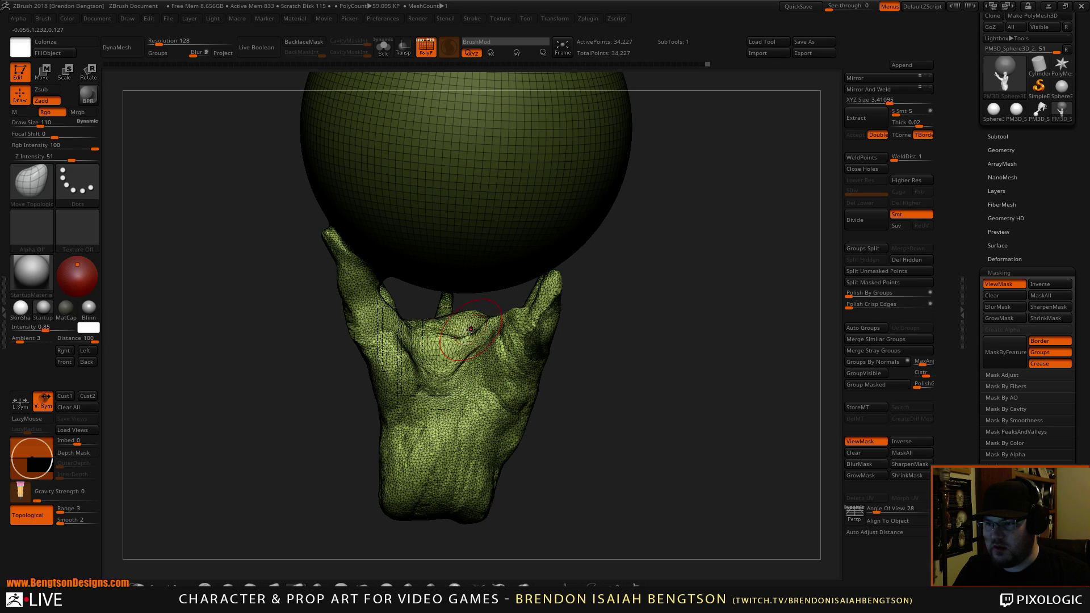
{"action": "left_click_drag", "start_coordinate": [591, 400], "coordinate": [664, 386]}
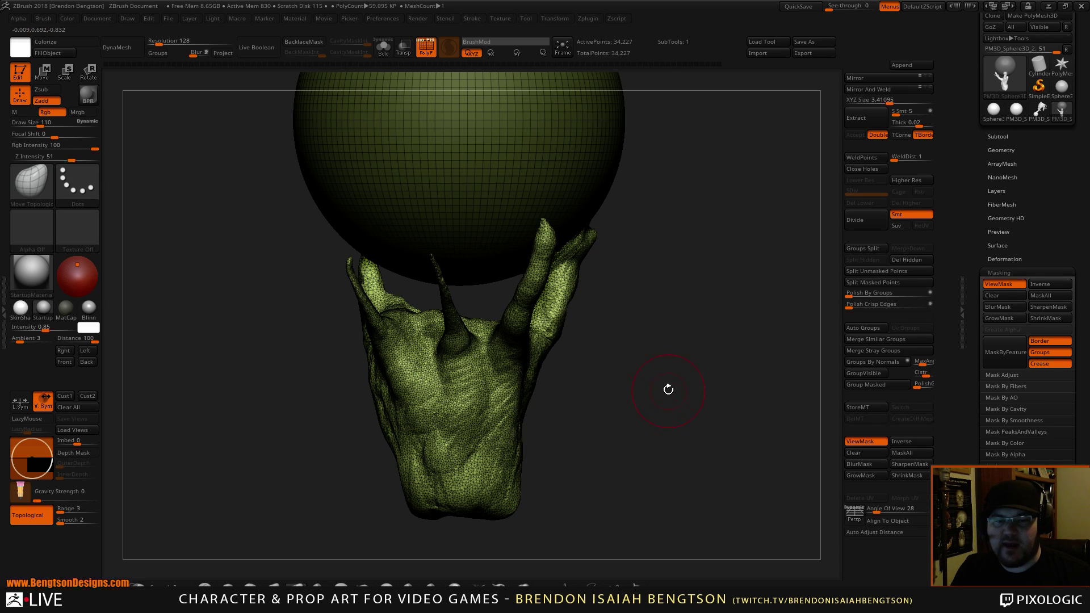
{"action": "mouse_move", "coordinate": [672, 382]}
{"action": "left_mouse_down"}
{"action": "mouse_move", "coordinate": [679, 399]}
{"action": "mouse_move", "coordinate": [674, 348]}
{"action": "mouse_move", "coordinate": [673, 379]}
{"action": "mouse_move", "coordinate": [624, 313]}
{"action": "left_mouse_up"}
{"action": "left_click_drag", "start_coordinate": [671, 204], "coordinate": [681, 331], "text": "shift"}
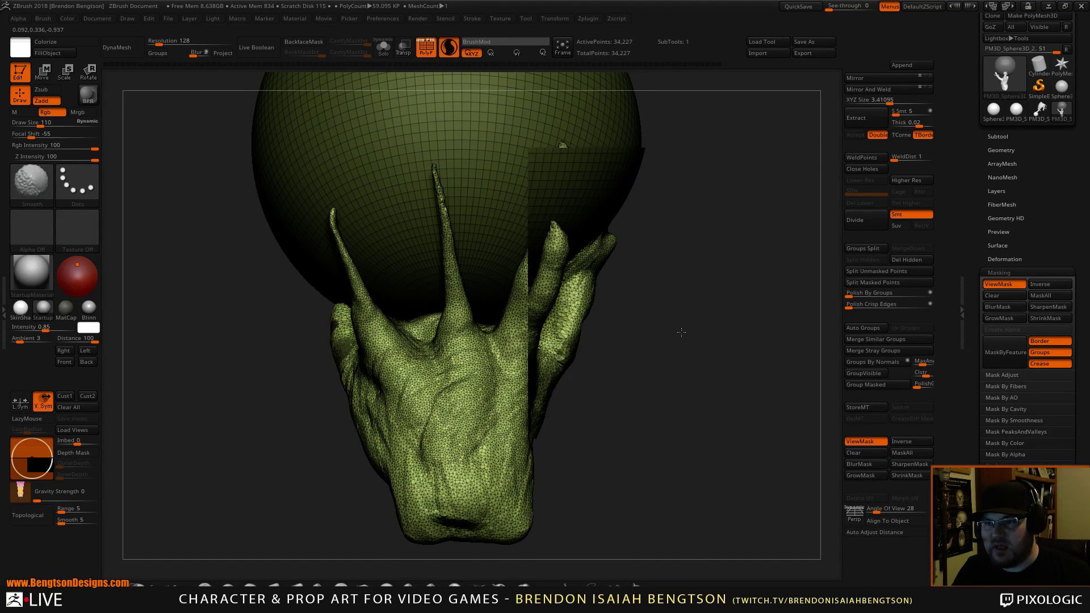
Step: Switch to the plain sphere tool, duplicate its subtool and shift the copy sideways until it only partly overlaps the original
{"action": "mouse_move", "coordinate": [1017, 109]}
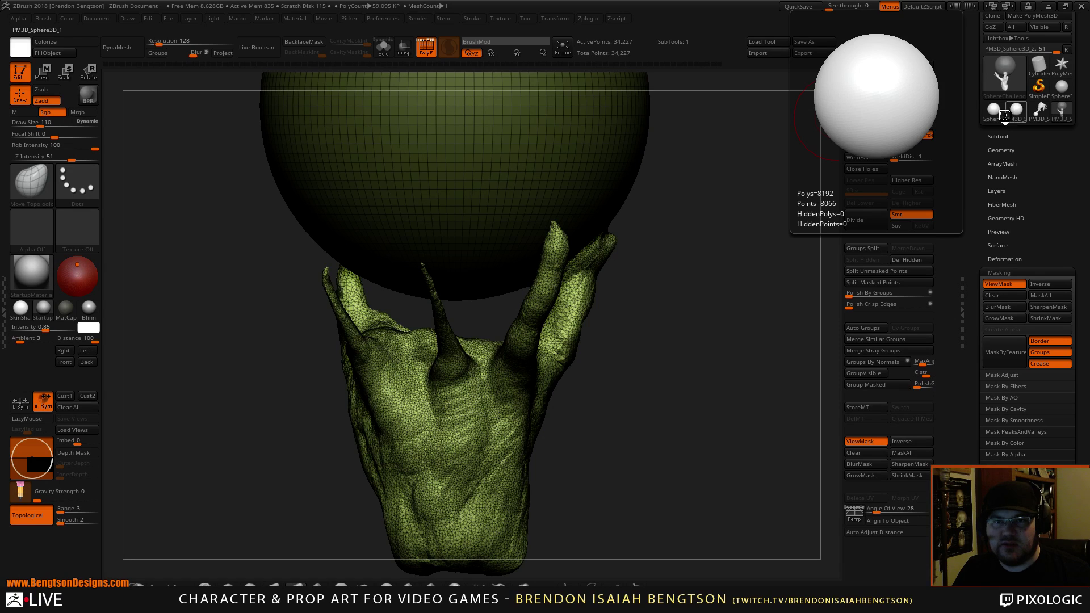
{"action": "left_click", "coordinate": [1016, 114]}
{"action": "left_click_drag", "start_coordinate": [678, 314], "coordinate": [645, 418], "text": "alt"}
{"action": "left_click", "coordinate": [999, 136]}
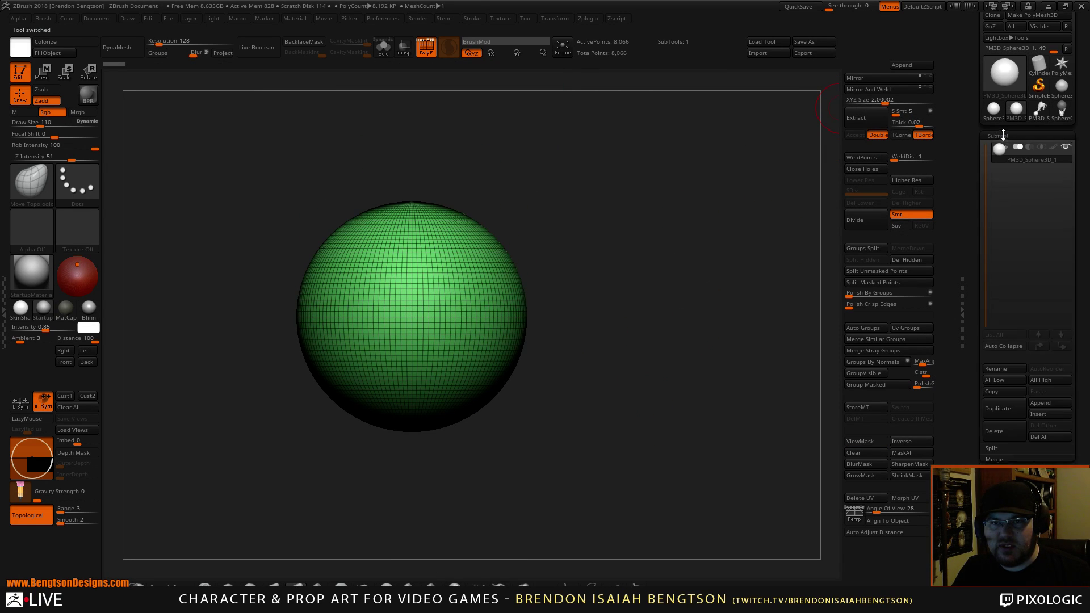
{"action": "left_click", "coordinate": [1002, 407]}
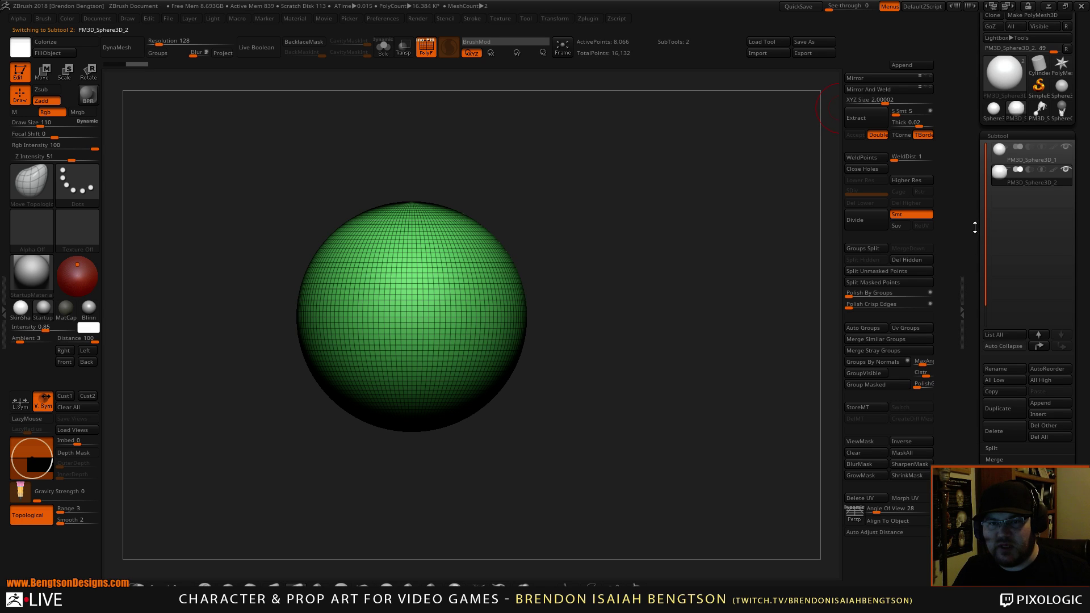
{"action": "key", "text": "w"}
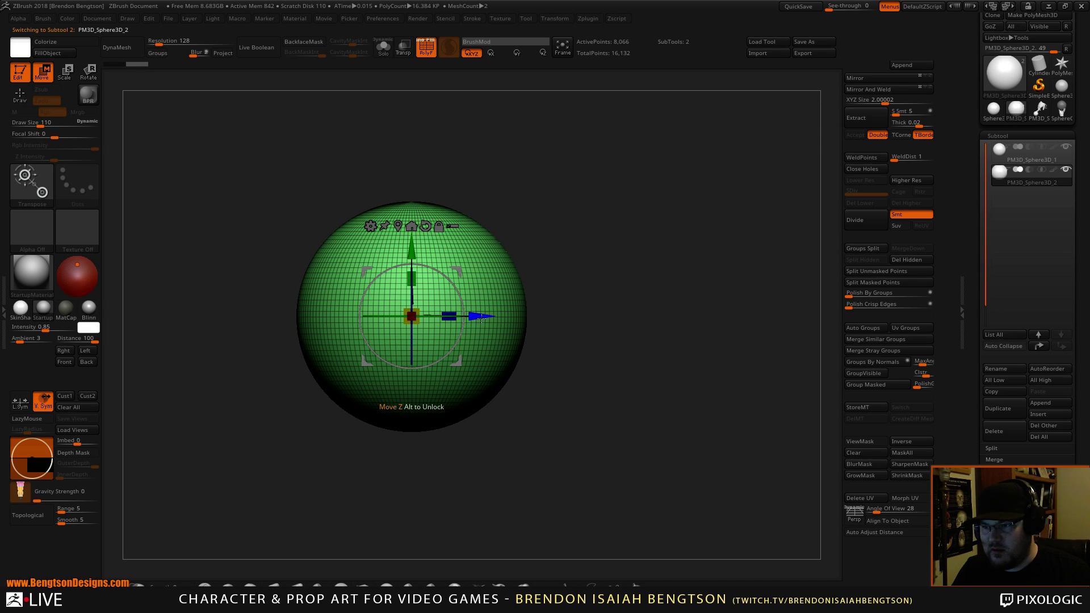
{"action": "left_click_drag", "start_coordinate": [478, 331], "coordinate": [630, 330]}
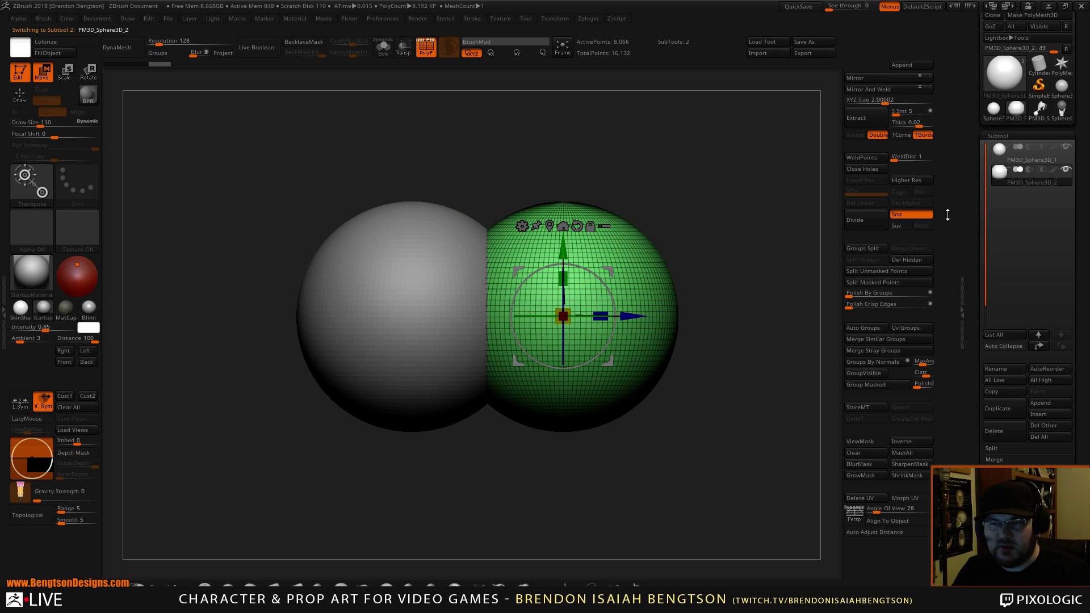
Step: Merge the first sphere down with its copy into a single subtool, skipping the undo note until next restart
{"action": "left_click", "coordinate": [1008, 152]}
{"action": "left_click", "coordinate": [908, 248]}
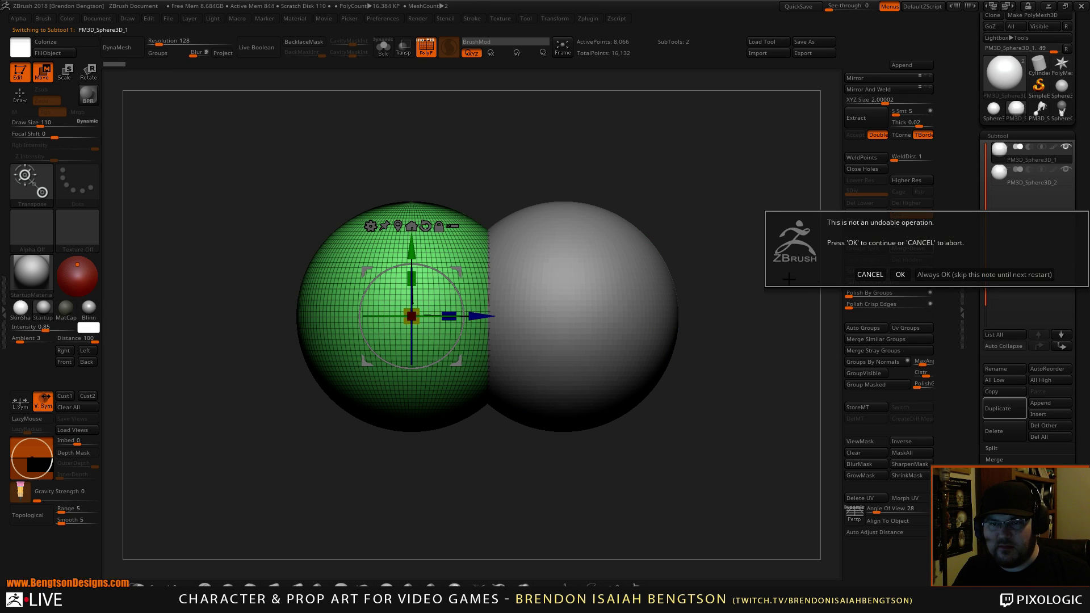
{"action": "left_click", "coordinate": [984, 274]}
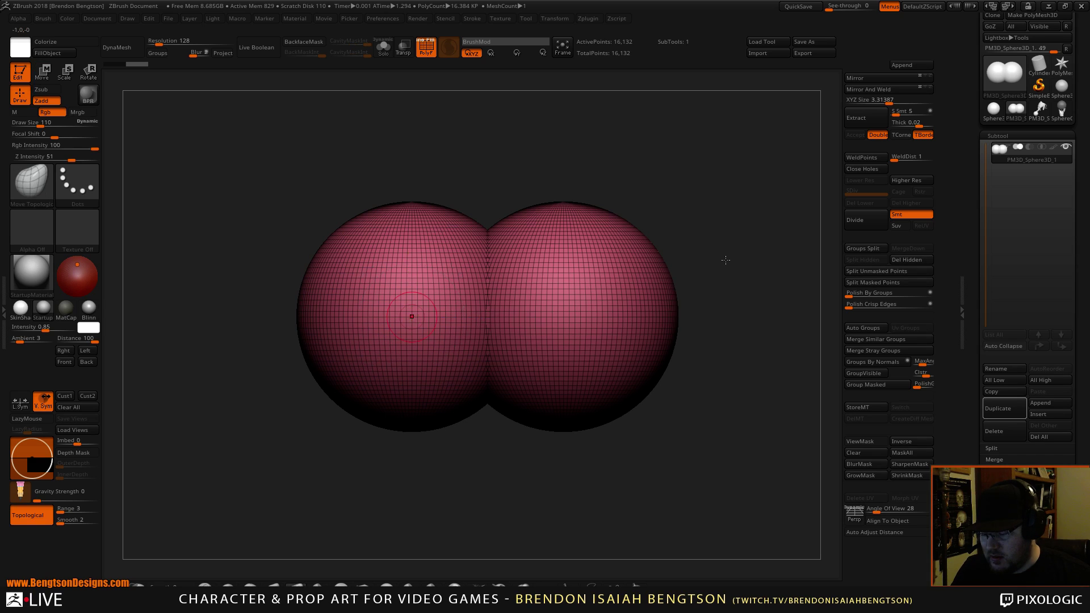
Step: Pull on the seam area of the two merged spheres with the Move brush at draw size 622
{"action": "left_click_drag", "start_coordinate": [747, 243], "coordinate": [705, 252], "text": "alt"}
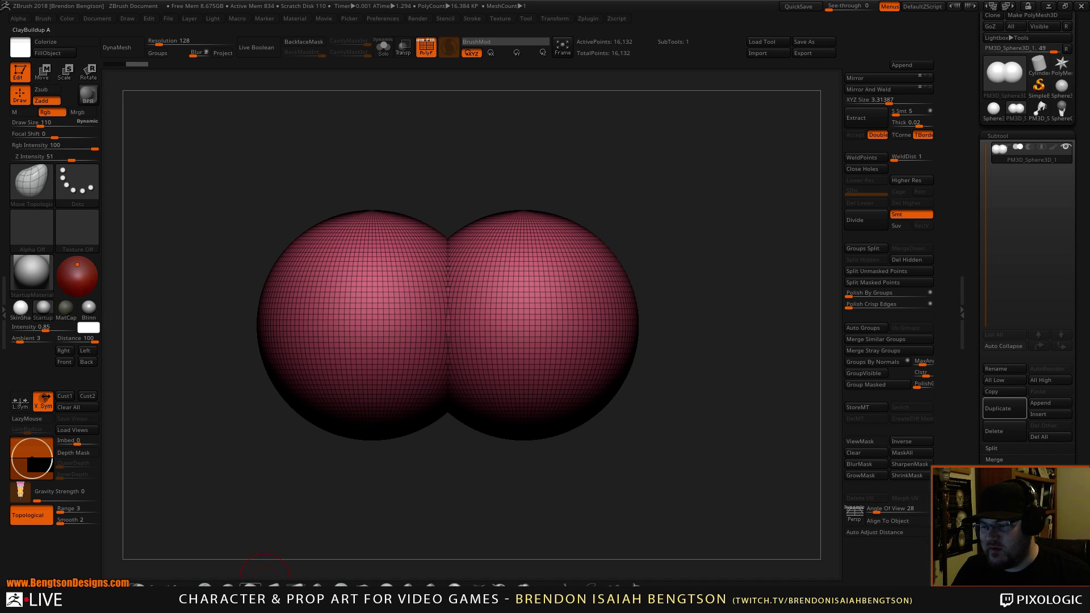
{"action": "left_click", "coordinate": [272, 584]}
{"action": "key", "text": "space"}
{"action": "left_click_drag", "start_coordinate": [504, 262], "coordinate": [539, 262]}
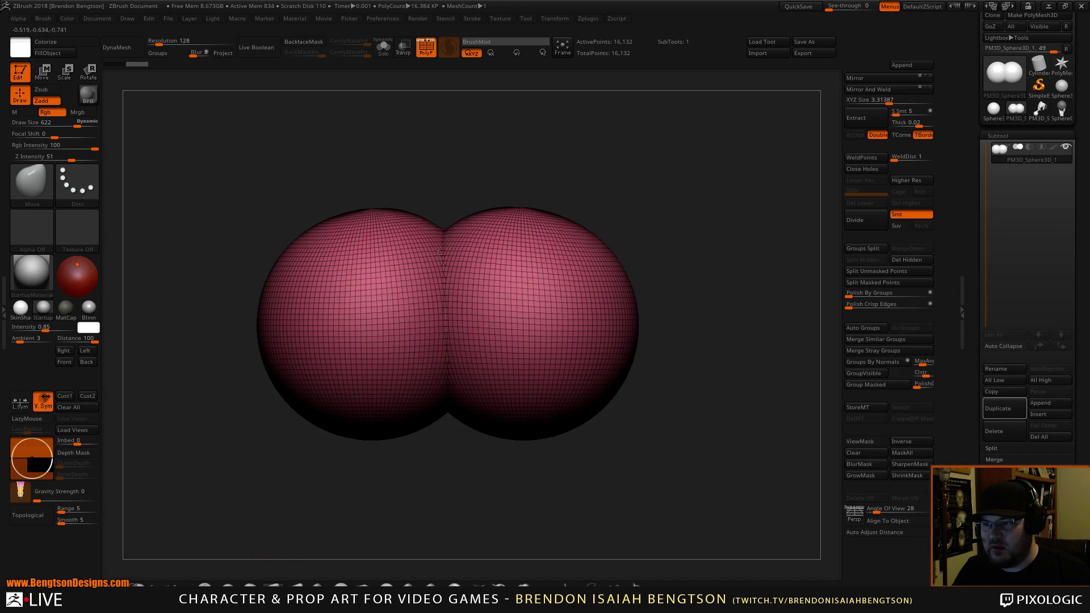
{"action": "left_click_drag", "start_coordinate": [451, 247], "coordinate": [399, 375]}
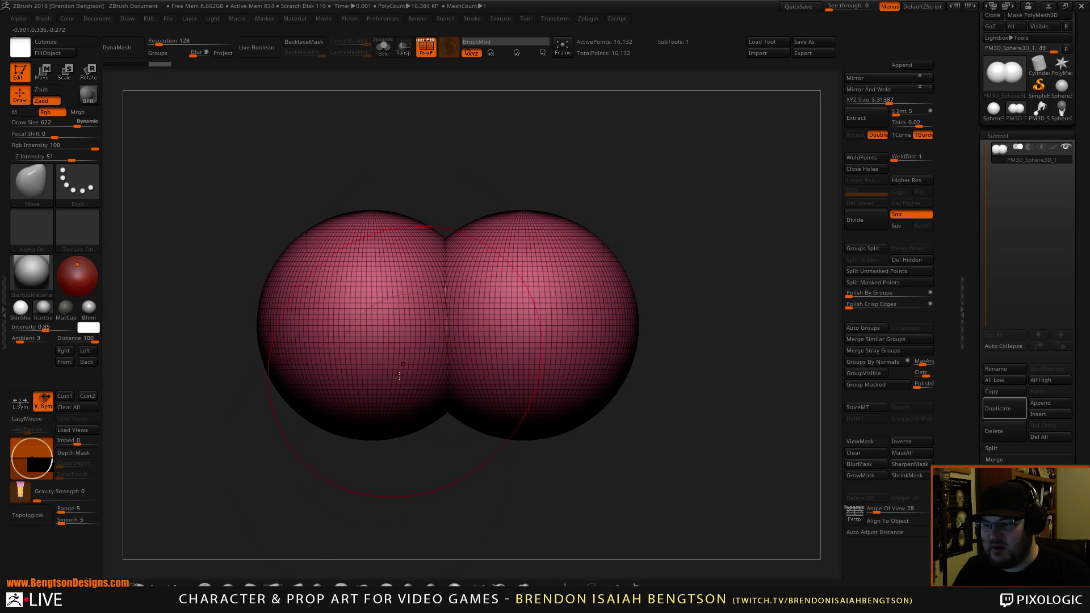
Step: Push and pull the two spheres independently of each other where they overlap, using Move Topological at draw size 622
{"action": "key", "text": "b"}
{"action": "key", "text": "m"}
{"action": "key", "text": "t"}
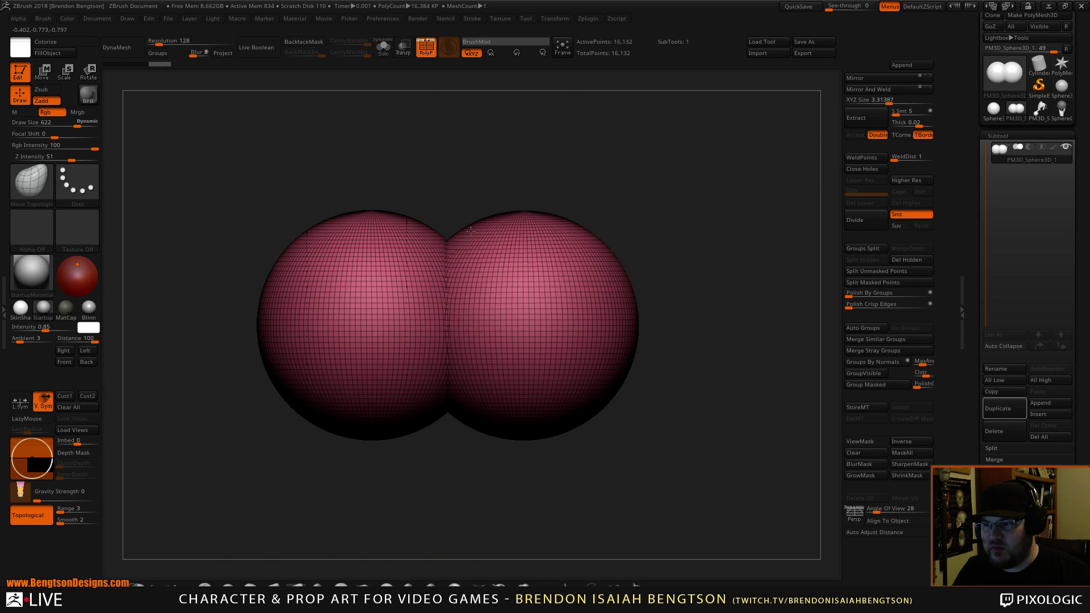
{"action": "left_click_drag", "start_coordinate": [476, 228], "coordinate": [487, 245]}
{"action": "mouse_move", "coordinate": [406, 376]}
{"action": "left_mouse_down"}
{"action": "mouse_move", "coordinate": [381, 347]}
{"action": "mouse_move", "coordinate": [301, 300]}
{"action": "mouse_move", "coordinate": [265, 321]}
{"action": "left_mouse_up"}
{"action": "left_click_drag", "start_coordinate": [401, 261], "coordinate": [310, 250]}
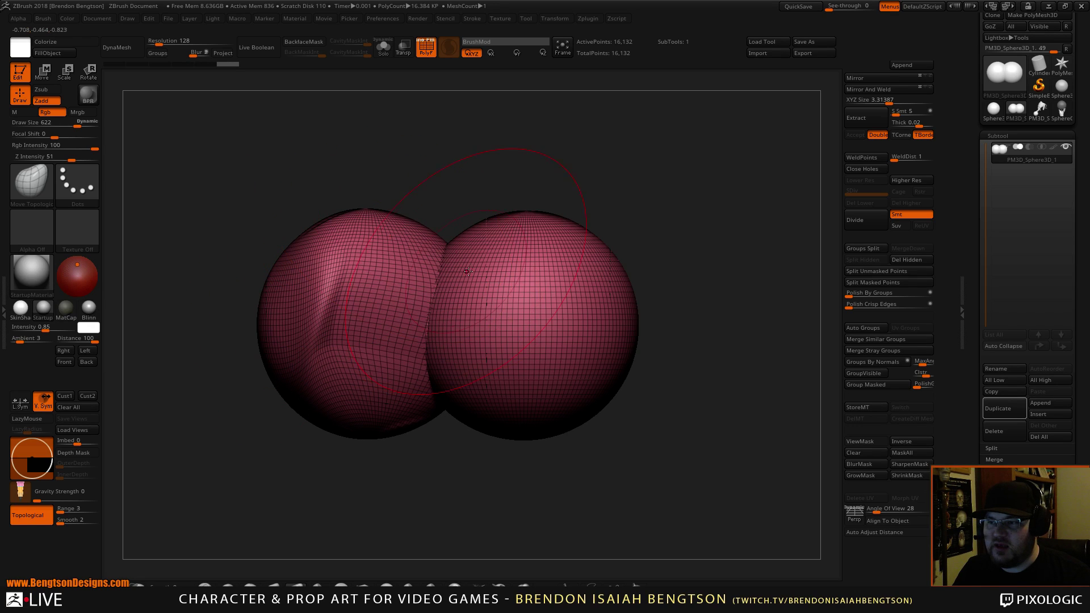
{"action": "mouse_move", "coordinate": [474, 272]}
{"action": "left_mouse_down"}
{"action": "mouse_move", "coordinate": [558, 288]}
{"action": "mouse_move", "coordinate": [497, 361]}
{"action": "left_mouse_up"}
{"action": "mouse_move", "coordinate": [399, 226]}
{"action": "left_mouse_down"}
{"action": "mouse_move", "coordinate": [375, 301]}
{"action": "mouse_move", "coordinate": [387, 378]}
{"action": "mouse_move", "coordinate": [476, 263]}
{"action": "left_mouse_up"}
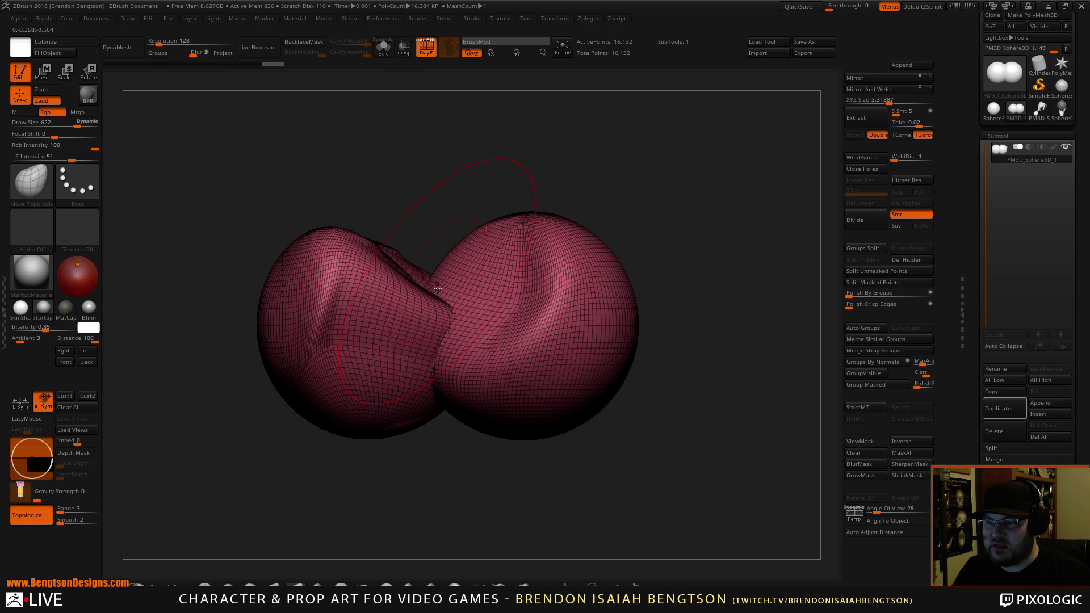
{"action": "mouse_move", "coordinate": [616, 217]}
{"action": "left_mouse_down"}
{"action": "mouse_move", "coordinate": [584, 216]}
{"action": "mouse_move", "coordinate": [622, 199]}
{"action": "mouse_move", "coordinate": [611, 206]}
{"action": "mouse_move", "coordinate": [629, 207]}
{"action": "left_mouse_up"}
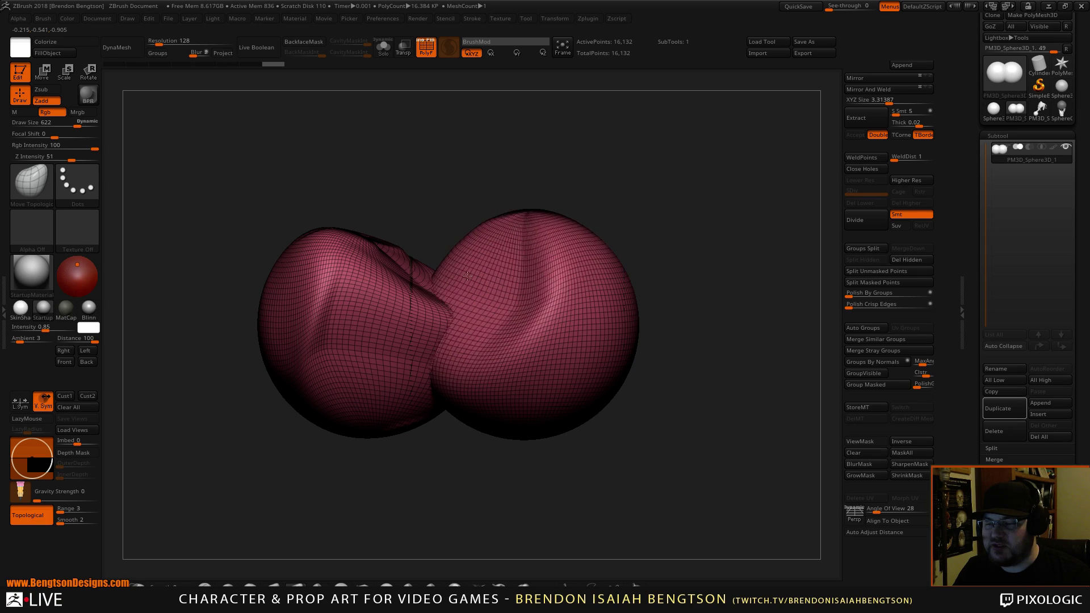
{"action": "left_click_drag", "start_coordinate": [473, 275], "coordinate": [519, 256]}
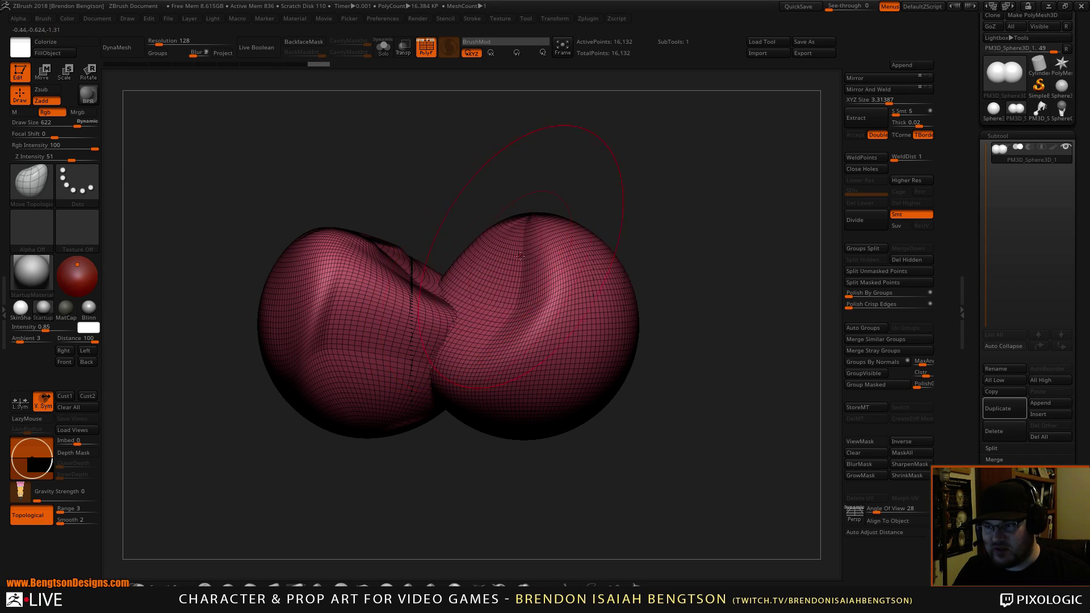
{"action": "left_click_drag", "start_coordinate": [697, 292], "coordinate": [706, 318]}
Step: Switch to the regular Move brush and drag across the overlap to compare its effect on both spheres
{"action": "key", "text": "b"}
{"action": "key", "text": "m"}
{"action": "key", "text": "v"}
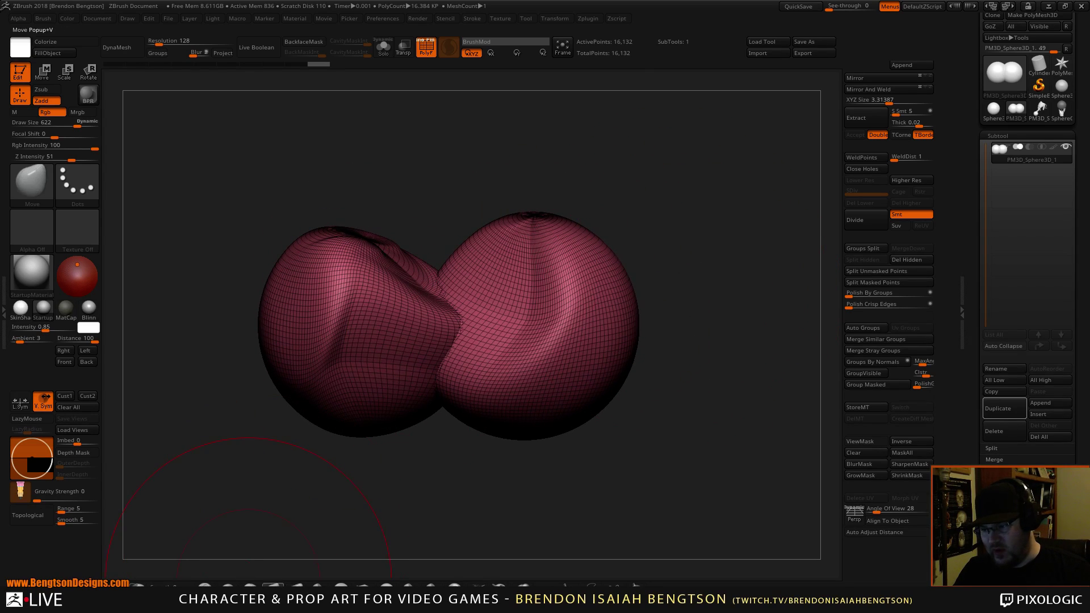
{"action": "left_click_drag", "start_coordinate": [444, 307], "coordinate": [522, 324]}
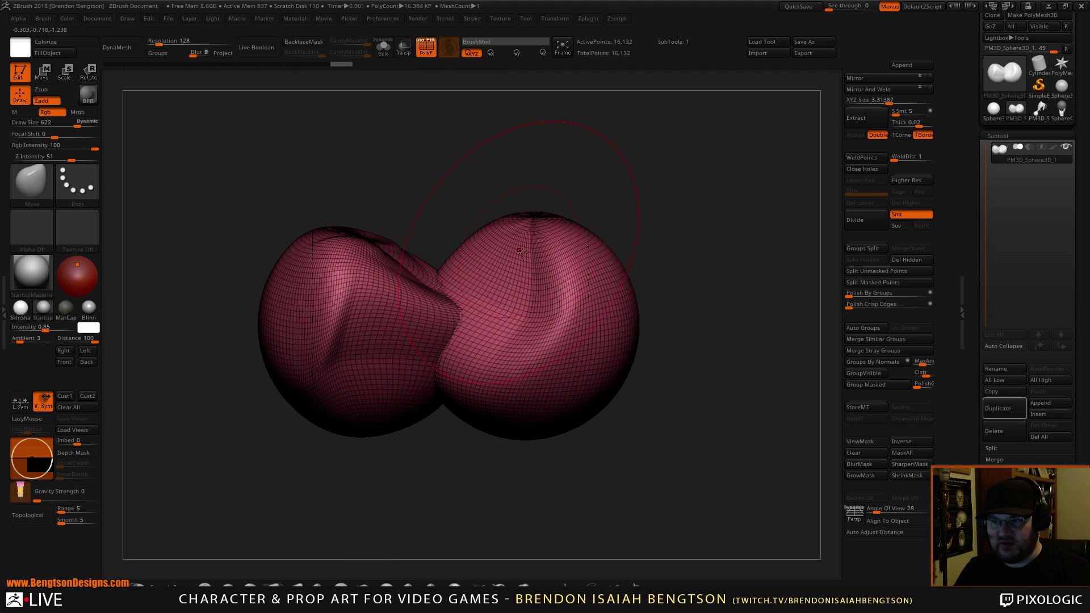
Step: Switch back to the SphereChallenge hand model and set the draw size to 179 for working on the back of the hand
{"action": "left_click", "coordinate": [1062, 108]}
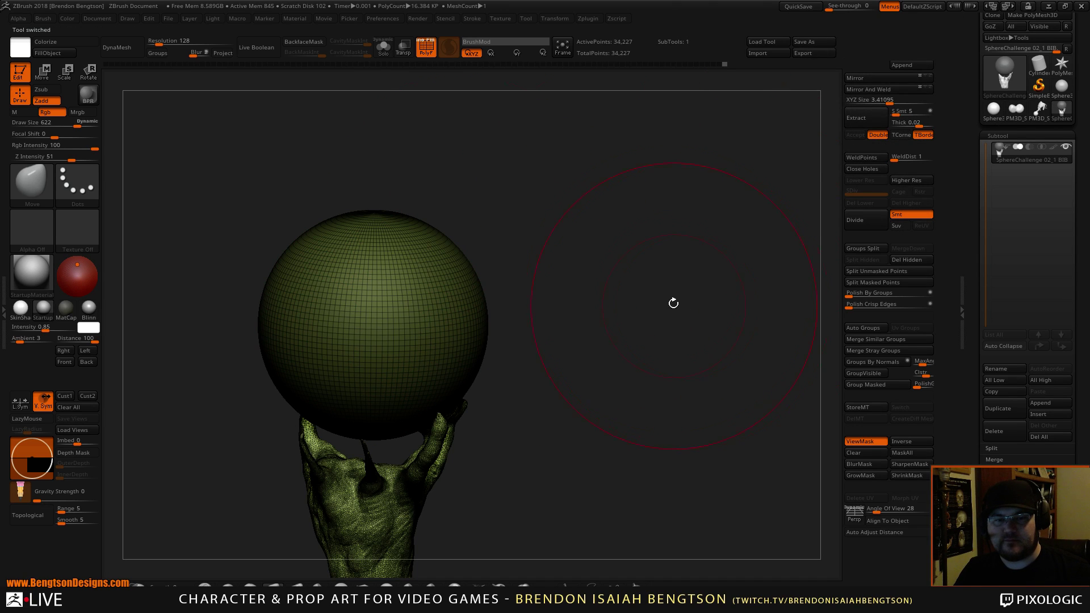
{"action": "mouse_move", "coordinate": [680, 289]}
{"action": "left_mouse_down"}
{"action": "mouse_move", "coordinate": [693, 304]}
{"action": "mouse_move", "coordinate": [698, 282]}
{"action": "mouse_move", "coordinate": [696, 296]}
{"action": "mouse_move", "coordinate": [667, 279]}
{"action": "left_mouse_up"}
{"action": "key", "text": "space"}
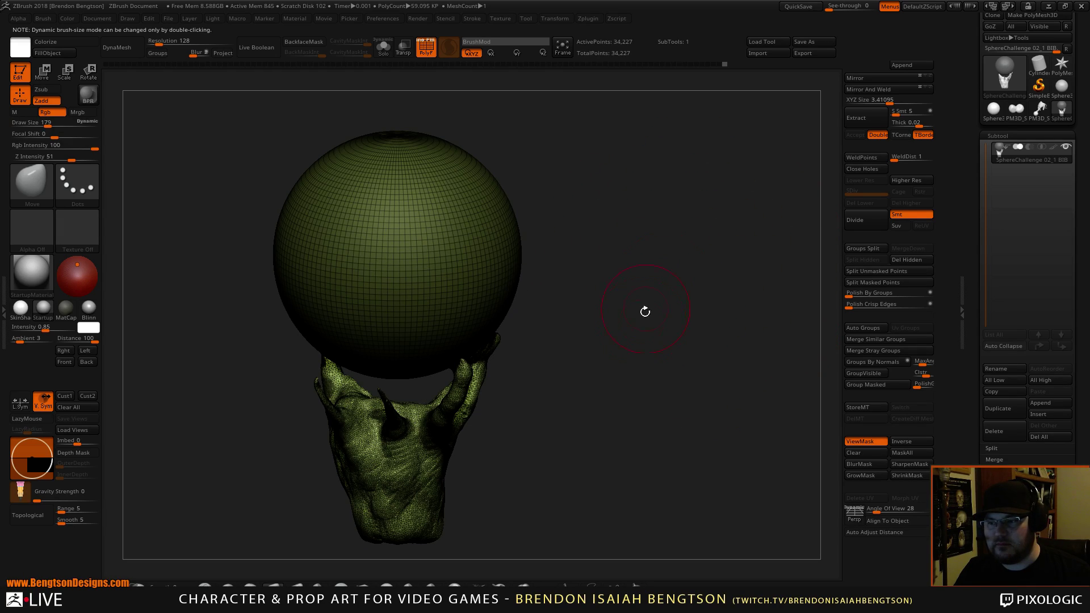
{"action": "mouse_move", "coordinate": [648, 340]}
{"action": "left_mouse_down"}
{"action": "mouse_move", "coordinate": [650, 298]}
{"action": "mouse_move", "coordinate": [687, 313]}
{"action": "mouse_move", "coordinate": [639, 280]}
{"action": "left_mouse_up"}
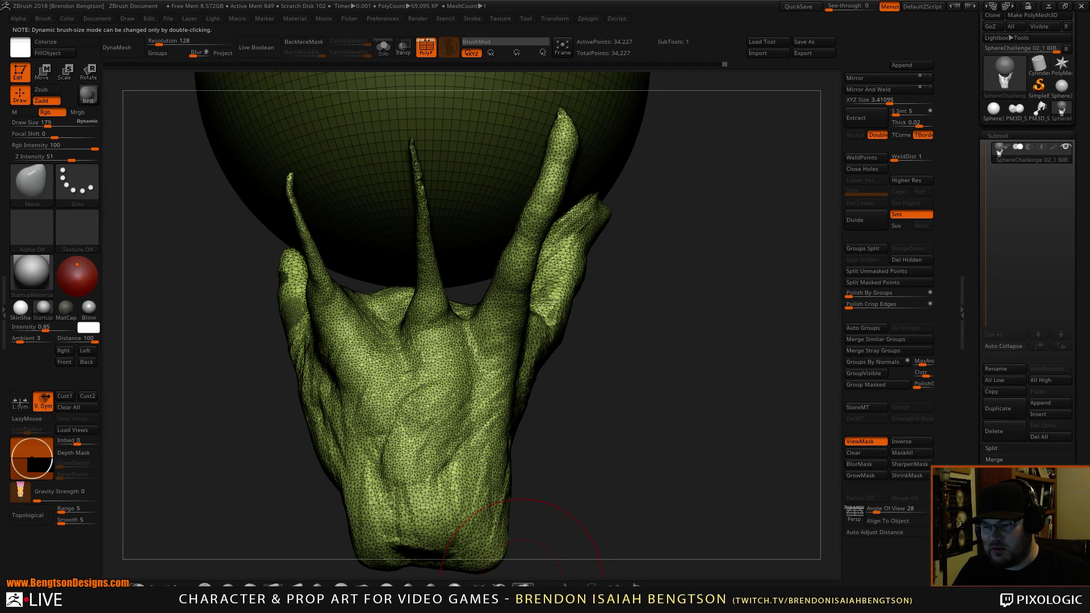
Step: Thicken the two thin spike-like fingers along their full length with the Inflat brush at draw size 115
{"action": "left_click", "coordinate": [522, 584]}
{"action": "key", "text": "space"}
{"action": "mouse_move", "coordinate": [434, 287]}
{"action": "left_mouse_down"}
{"action": "mouse_move", "coordinate": [419, 287]}
{"action": "mouse_move", "coordinate": [433, 291]}
{"action": "mouse_move", "coordinate": [413, 153]}
{"action": "mouse_move", "coordinate": [413, 257]}
{"action": "left_mouse_up"}
{"action": "key", "text": "space"}
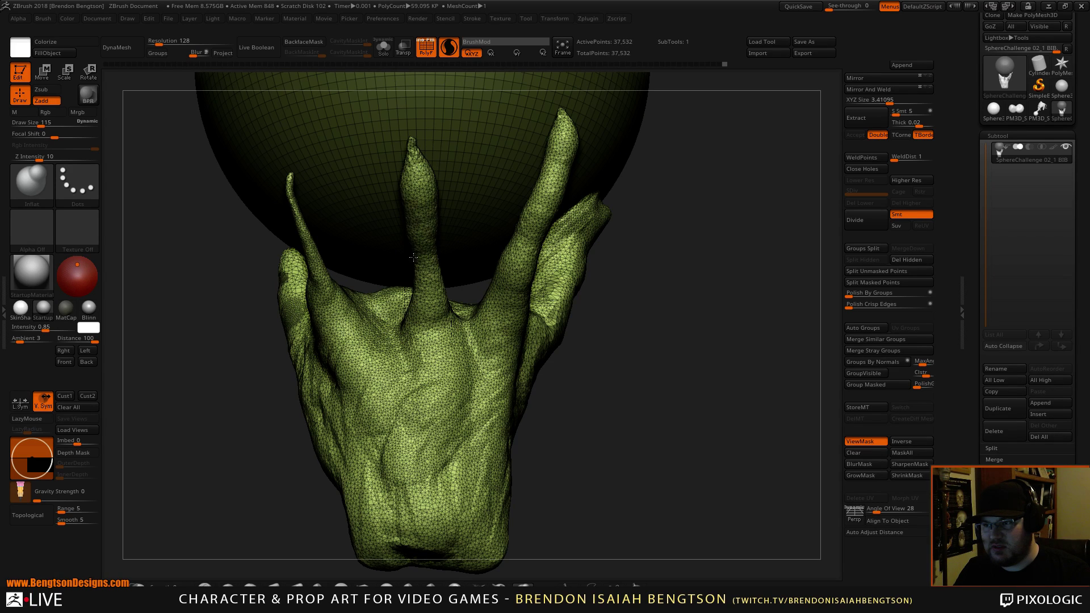
{"action": "mouse_move", "coordinate": [406, 148]}
{"action": "left_mouse_down"}
{"action": "mouse_move", "coordinate": [420, 179]}
{"action": "mouse_move", "coordinate": [416, 170]}
{"action": "mouse_move", "coordinate": [425, 287]}
{"action": "mouse_move", "coordinate": [457, 341]}
{"action": "mouse_move", "coordinate": [392, 327]}
{"action": "mouse_move", "coordinate": [416, 313]}
{"action": "left_mouse_up"}
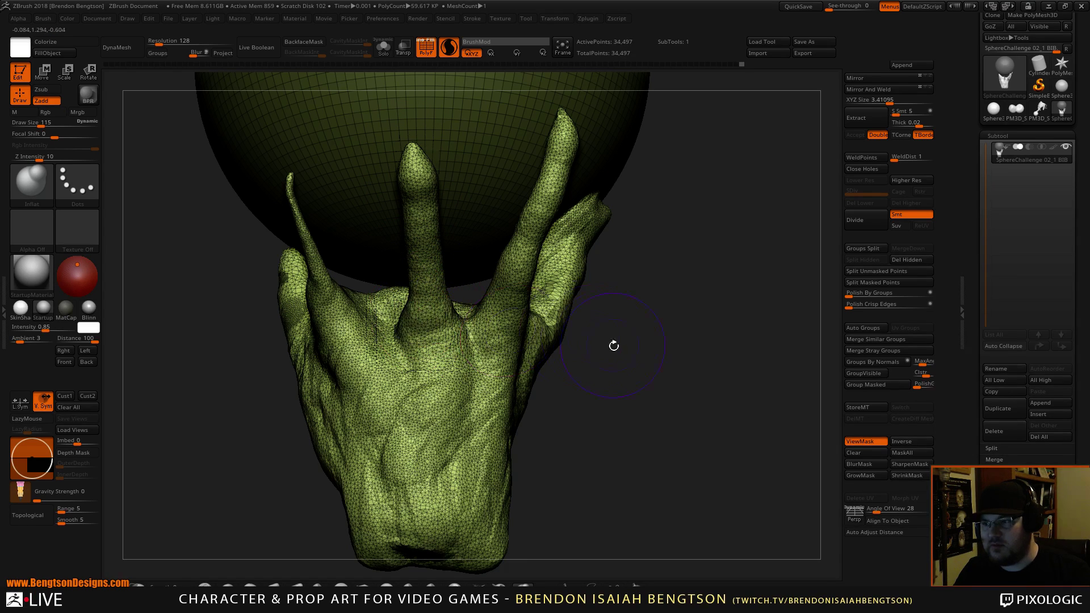
{"action": "mouse_move", "coordinate": [613, 346]}
{"action": "left_mouse_down"}
{"action": "mouse_move", "coordinate": [629, 322]}
{"action": "mouse_move", "coordinate": [619, 319]}
{"action": "left_mouse_up"}
{"action": "mouse_move", "coordinate": [297, 186]}
{"action": "left_mouse_down"}
{"action": "mouse_move", "coordinate": [298, 168]}
{"action": "mouse_move", "coordinate": [318, 261]}
{"action": "mouse_move", "coordinate": [363, 346]}
{"action": "mouse_move", "coordinate": [307, 274]}
{"action": "left_mouse_up"}
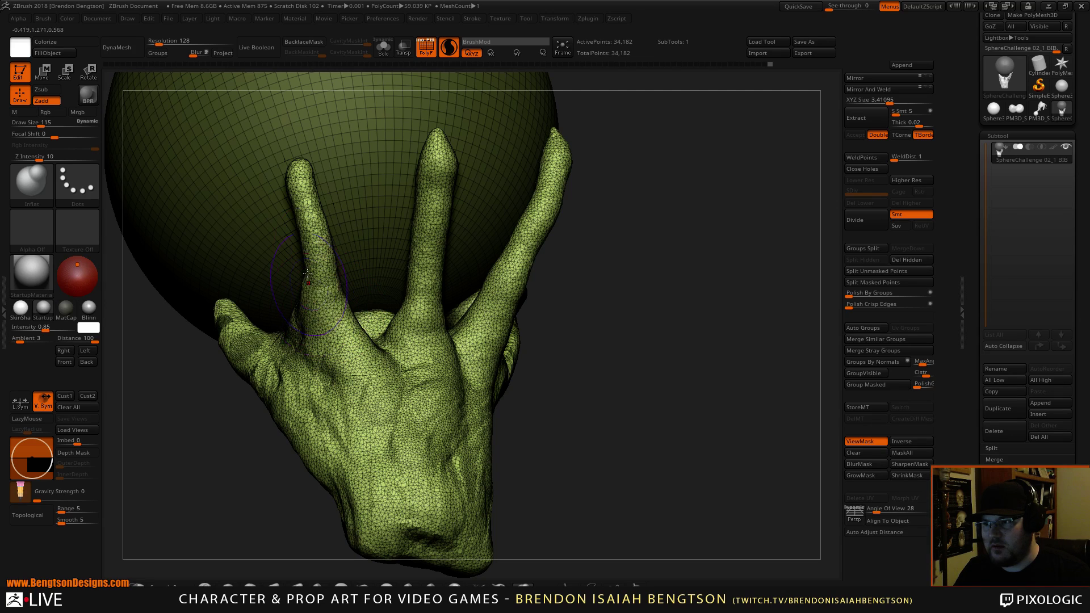
Step: Reshape the palm and the webbing beside the thumb with Move Topological at draw size 151
{"action": "left_click_drag", "start_coordinate": [656, 332], "coordinate": [647, 184], "text": "alt"}
{"action": "left_click_drag", "start_coordinate": [647, 185], "coordinate": [664, 347]}
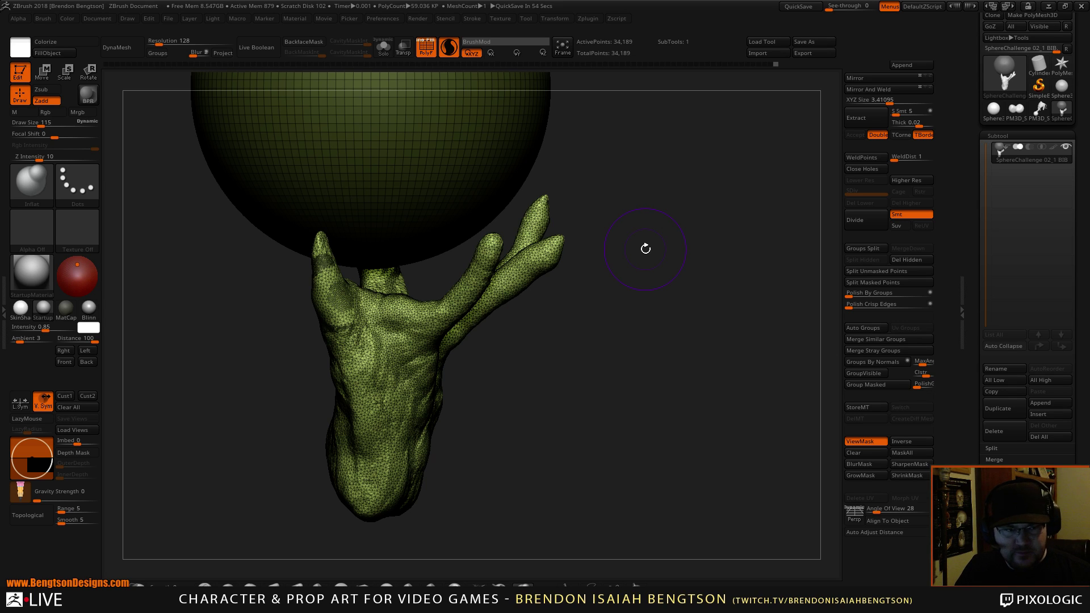
{"action": "key", "text": "b"}
{"action": "key", "text": "m"}
{"action": "key", "text": "t"}
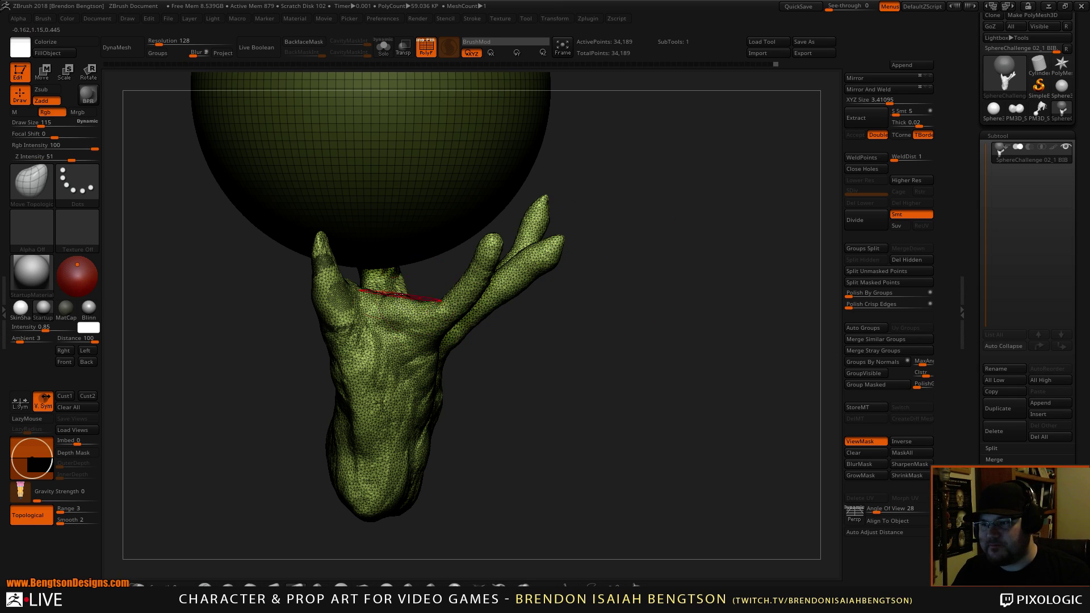
{"action": "key", "text": "space"}
{"action": "left_click_drag", "start_coordinate": [391, 305], "coordinate": [398, 305]}
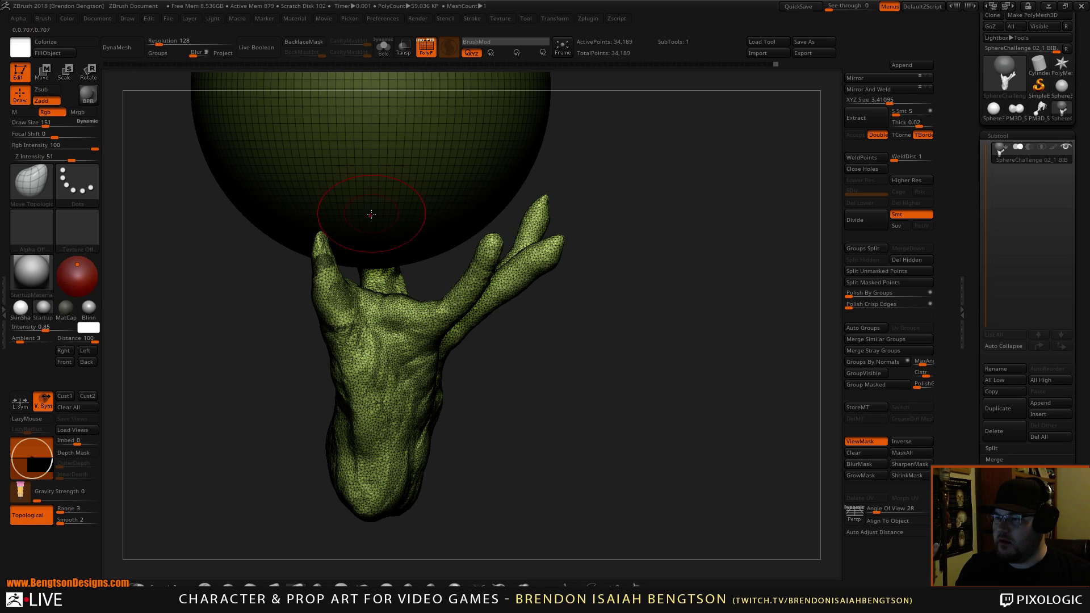
{"action": "left_click_drag", "start_coordinate": [499, 389], "coordinate": [448, 376]}
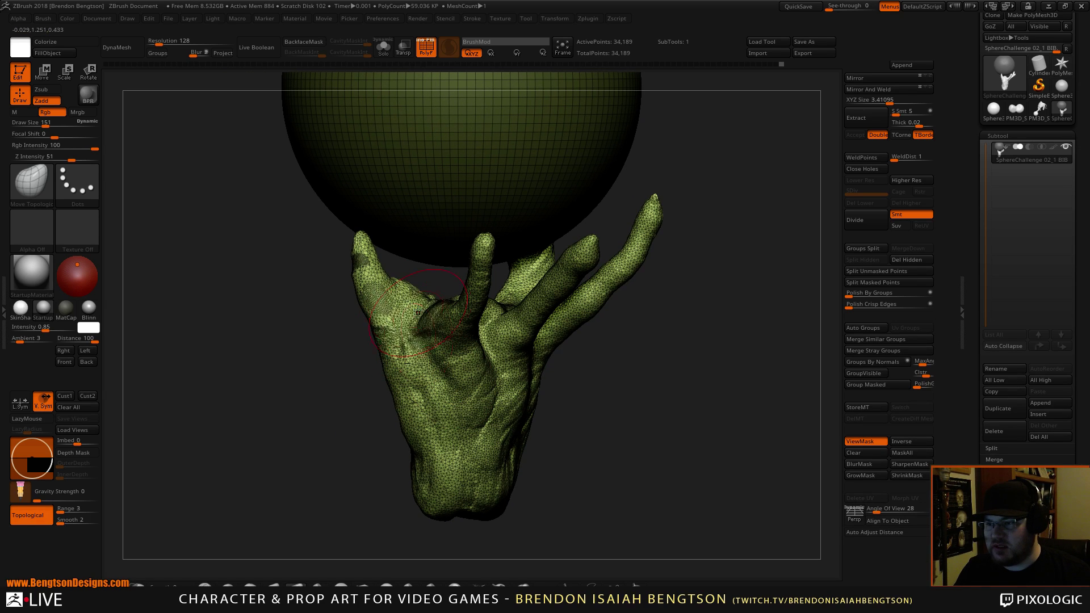
{"action": "left_click_drag", "start_coordinate": [418, 310], "coordinate": [421, 303]}
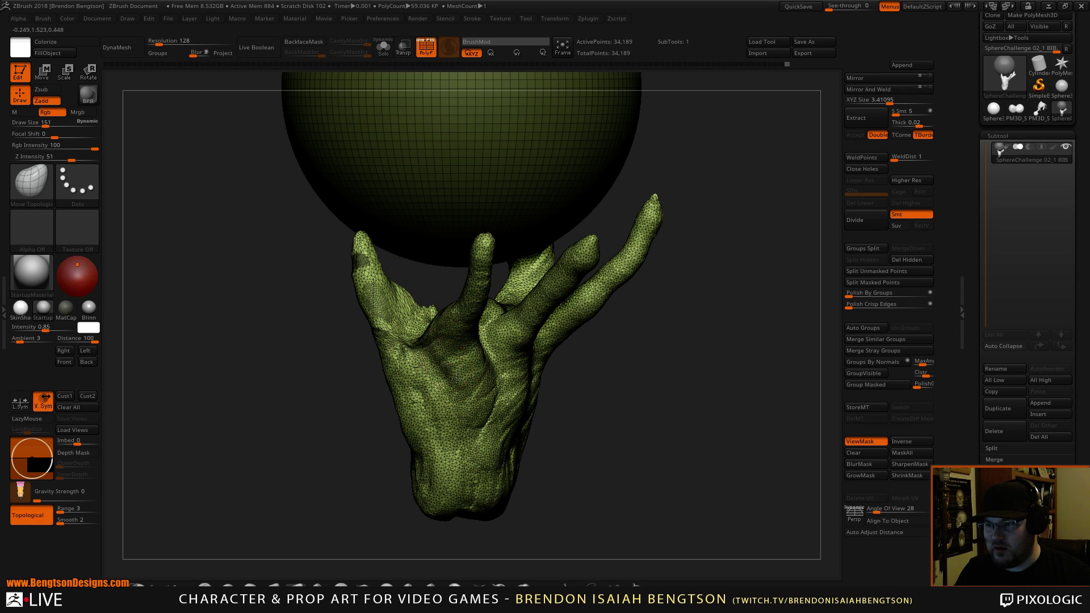
{"action": "left_click_drag", "start_coordinate": [431, 341], "coordinate": [453, 407]}
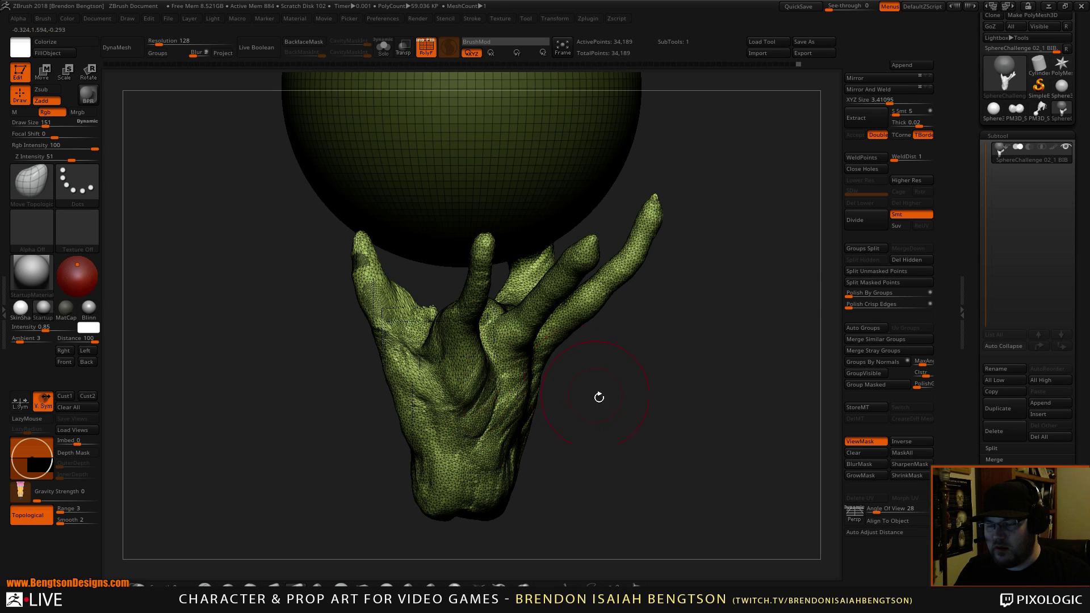
Step: Hide the large sphere around the fingers with several SelectLasso selections
{"action": "mouse_move", "coordinate": [598, 394]}
{"action": "left_mouse_down"}
{"action": "mouse_move", "coordinate": [616, 369]}
{"action": "mouse_move", "coordinate": [608, 348]}
{"action": "mouse_move", "coordinate": [583, 404]}
{"action": "mouse_move", "coordinate": [565, 363]}
{"action": "mouse_move", "coordinate": [584, 397]}
{"action": "mouse_move", "coordinate": [584, 324]}
{"action": "mouse_move", "coordinate": [592, 355]}
{"action": "mouse_move", "coordinate": [643, 376]}
{"action": "mouse_move", "coordinate": [584, 382]}
{"action": "mouse_move", "coordinate": [605, 393]}
{"action": "mouse_move", "coordinate": [528, 425]}
{"action": "mouse_move", "coordinate": [504, 276]}
{"action": "left_mouse_up"}
{"action": "key", "text": "ctrl+shift"}
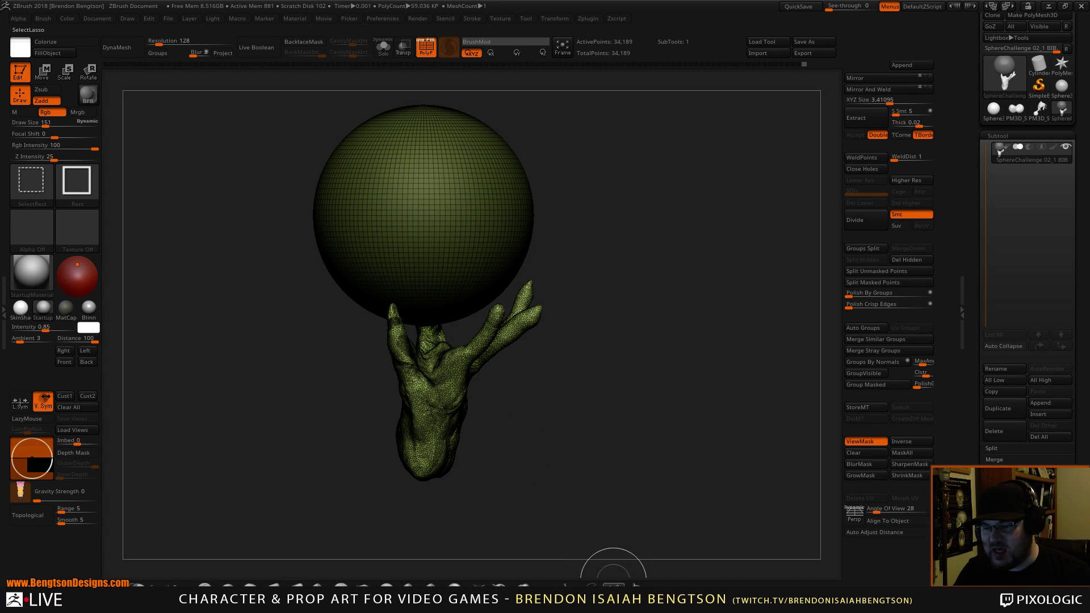
{"action": "mouse_move", "coordinate": [557, 136]}
{"action": "left_mouse_down", "text": "ctrl+shift"}
{"action": "mouse_move", "coordinate": [304, 104]}
{"action": "mouse_move", "coordinate": [269, 187]}
{"action": "mouse_move", "coordinate": [369, 306]}
{"action": "mouse_move", "coordinate": [538, 263]}
{"action": "mouse_move", "coordinate": [543, 250]}
{"action": "left_mouse_up", "text": "ctrl+shift"}
{"action": "left_click_drag", "start_coordinate": [552, 212], "coordinate": [670, 279]}
{"action": "key", "text": "ctrl+shift"}
{"action": "left_click_drag", "start_coordinate": [567, 135], "coordinate": [560, 149], "text": "ctrl+alt+shift"}
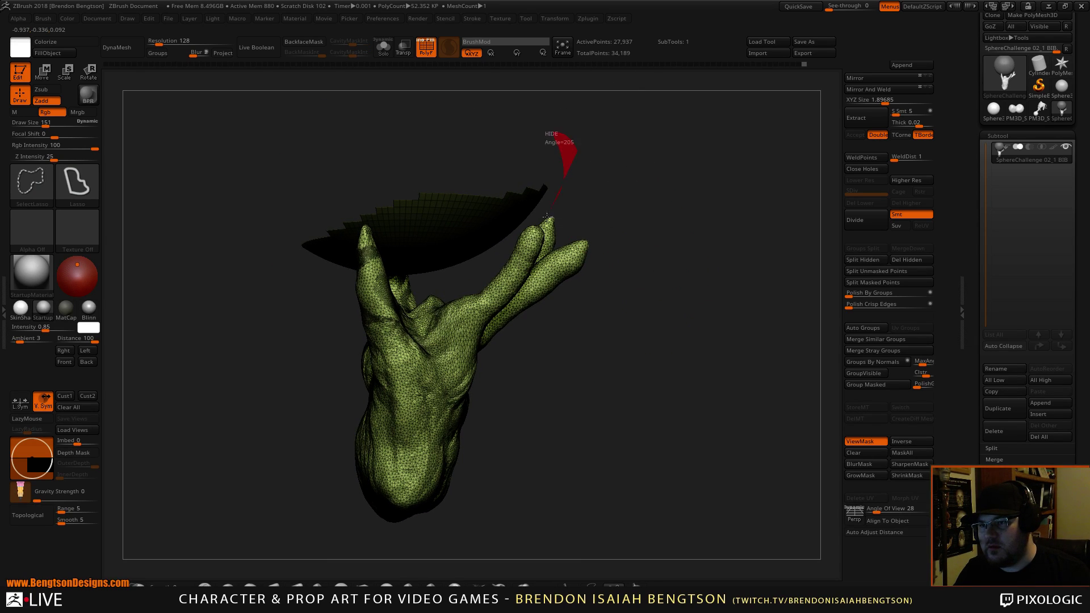
{"action": "mouse_move", "coordinate": [546, 217]}
{"action": "left_mouse_down", "text": "ctrl+alt+shift"}
{"action": "mouse_move", "coordinate": [472, 270]}
{"action": "mouse_move", "coordinate": [391, 176]}
{"action": "mouse_move", "coordinate": [395, 191]}
{"action": "mouse_move", "coordinate": [496, 170]}
{"action": "mouse_move", "coordinate": [606, 231]}
{"action": "mouse_move", "coordinate": [598, 149]}
{"action": "mouse_move", "coordinate": [450, 141]}
{"action": "mouse_move", "coordinate": [343, 150]}
{"action": "mouse_move", "coordinate": [392, 267]}
{"action": "mouse_move", "coordinate": [465, 287]}
{"action": "mouse_move", "coordinate": [519, 201]}
{"action": "left_mouse_up", "text": "ctrl+alt+shift"}
{"action": "key", "text": "ctrl+shift"}
{"action": "mouse_move", "coordinate": [584, 159]}
{"action": "left_mouse_down"}
{"action": "mouse_move", "coordinate": [640, 236]}
{"action": "mouse_move", "coordinate": [550, 184]}
{"action": "mouse_move", "coordinate": [487, 170]}
{"action": "mouse_move", "coordinate": [528, 187]}
{"action": "left_mouse_up"}
{"action": "mouse_move", "coordinate": [616, 182]}
{"action": "left_mouse_down"}
{"action": "mouse_move", "coordinate": [639, 333]}
{"action": "mouse_move", "coordinate": [673, 317]}
{"action": "left_mouse_up"}
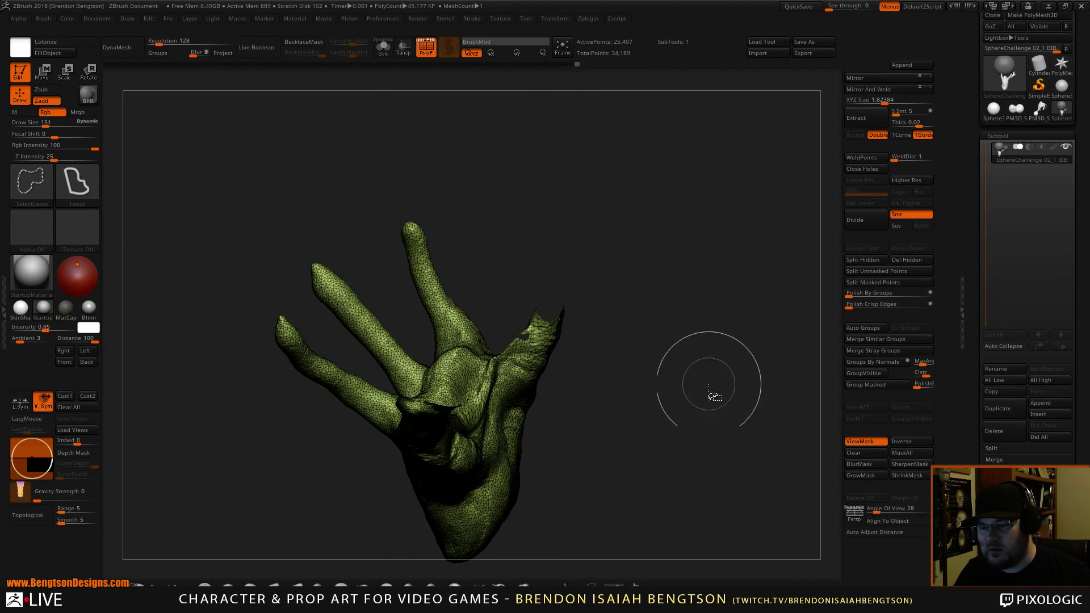
Step: Invert the visibility, hide the stray hand pieces left beside the sphere, and invert it again to show the hand
{"action": "left_click_drag", "start_coordinate": [713, 394], "coordinate": [727, 344], "text": "ctrl+shift"}
{"action": "left_click_drag", "start_coordinate": [701, 452], "coordinate": [680, 403]}
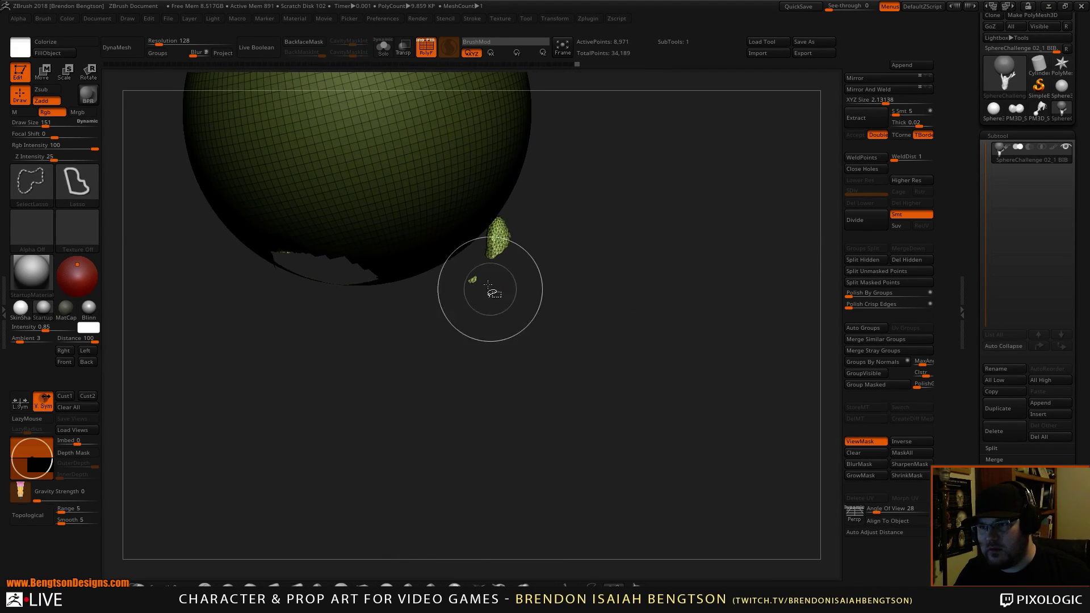
{"action": "left_click_drag", "start_coordinate": [483, 287], "coordinate": [491, 292], "text": "ctrl+alt+shift"}
{"action": "mouse_move", "coordinate": [531, 324]}
{"action": "left_mouse_down"}
{"action": "mouse_move", "coordinate": [513, 210]}
{"action": "mouse_move", "coordinate": [499, 211]}
{"action": "left_mouse_up"}
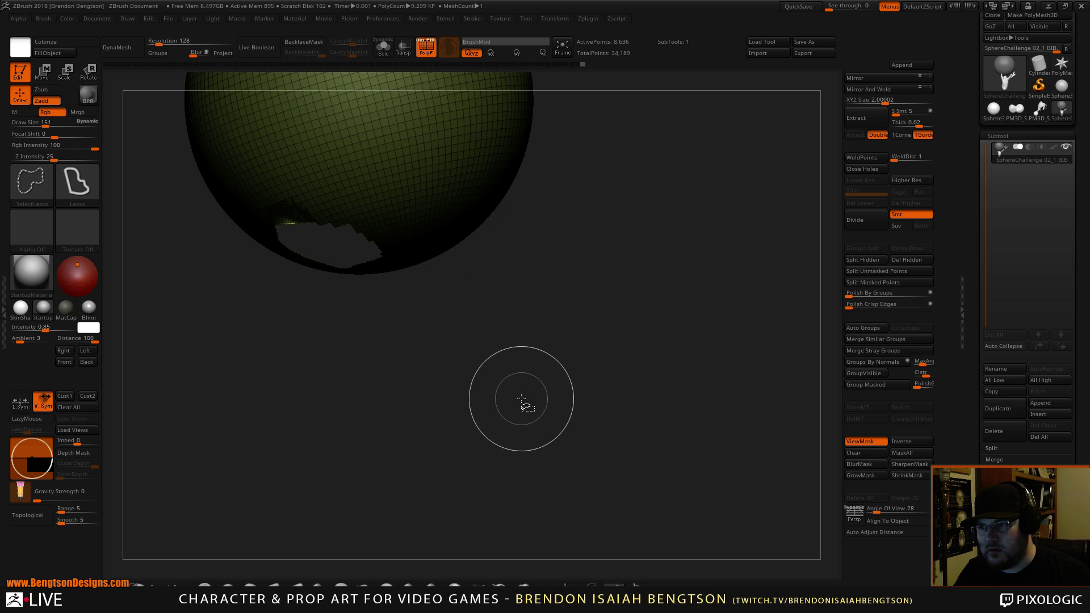
{"action": "left_click_drag", "start_coordinate": [524, 348], "coordinate": [621, 318], "text": "ctrl+shift"}
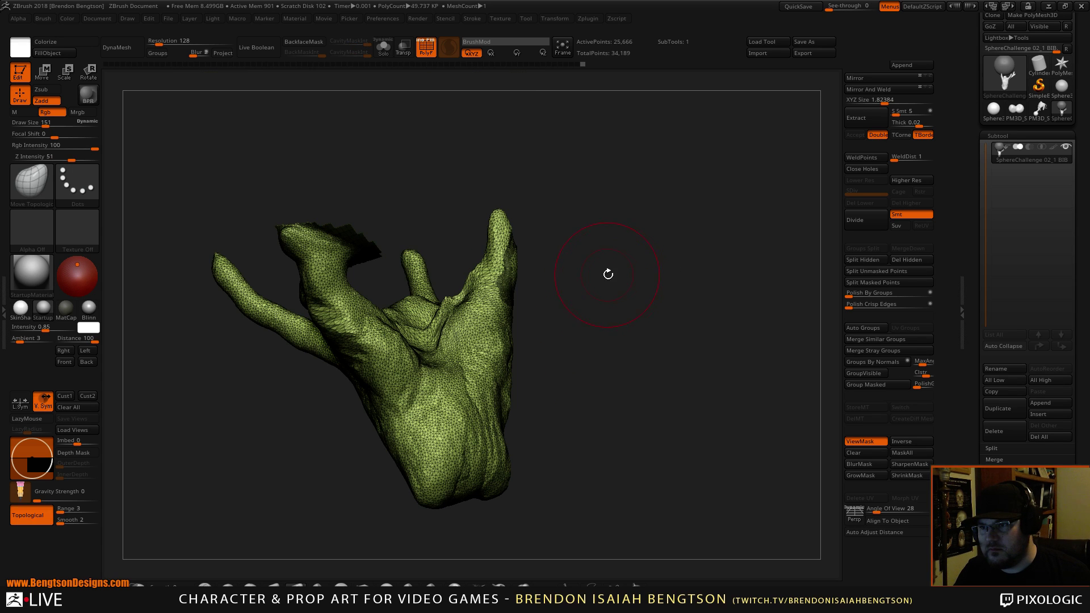
Step: Try to build up the hollow of the isolated hand's palm with ClayBuildup at draw size 151
{"action": "mouse_move", "coordinate": [608, 272]}
{"action": "left_mouse_down"}
{"action": "mouse_move", "coordinate": [630, 291]}
{"action": "mouse_move", "coordinate": [636, 359]}
{"action": "mouse_move", "coordinate": [537, 373]}
{"action": "mouse_move", "coordinate": [604, 276]}
{"action": "left_mouse_up"}
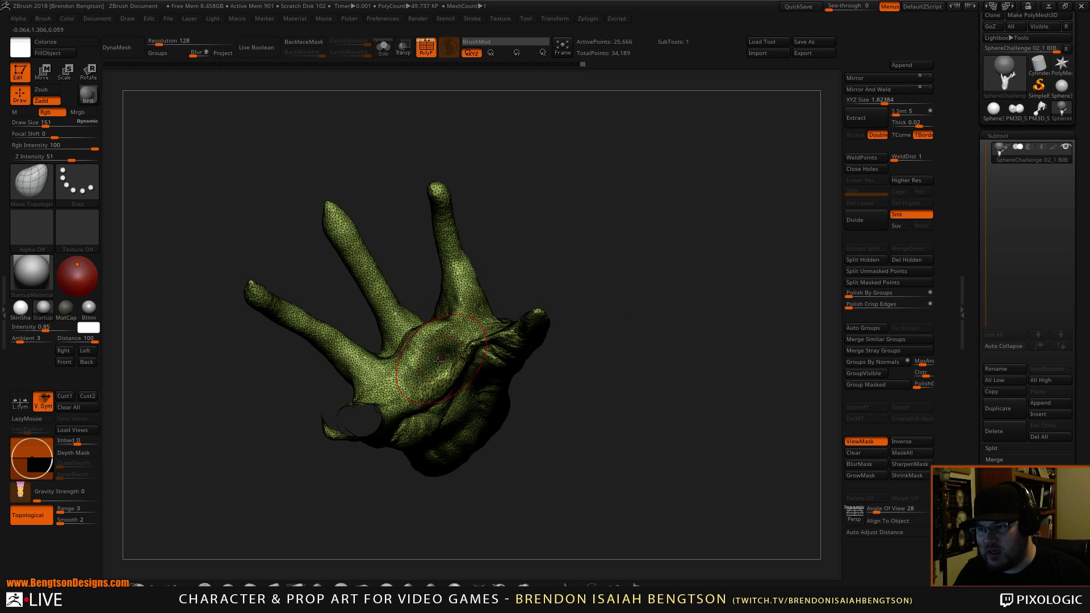
{"action": "key", "text": "b"}
{"action": "key", "text": "c"}
{"action": "key", "text": "b"}
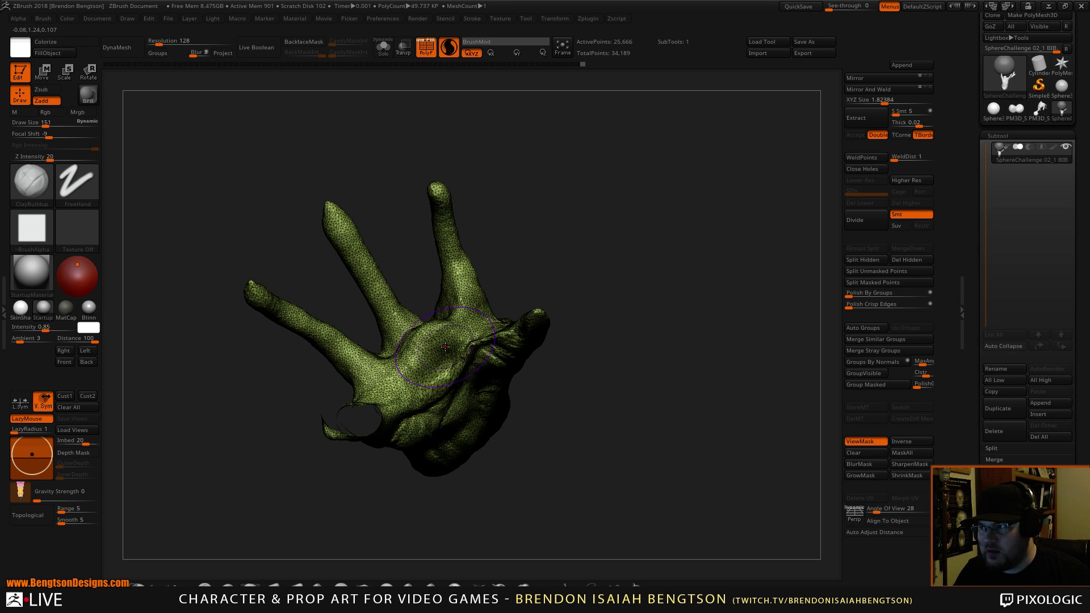
{"action": "left_click", "coordinate": [471, 351]}
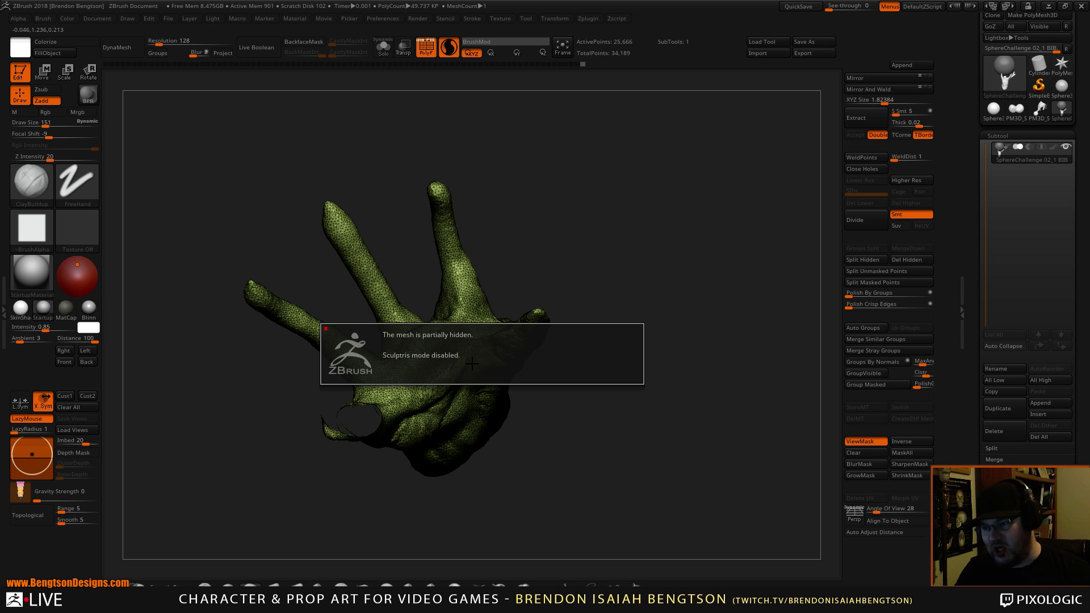
Step: Smooth the palm and the side of the isolated hand below the fingers
{"action": "left_click_drag", "start_coordinate": [568, 273], "coordinate": [619, 277]}
{"action": "left_click_drag", "start_coordinate": [601, 229], "coordinate": [605, 281]}
{"action": "mouse_move", "coordinate": [448, 340]}
{"action": "left_mouse_down", "text": "shift"}
{"action": "mouse_move", "coordinate": [426, 347]}
{"action": "mouse_move", "coordinate": [440, 366]}
{"action": "mouse_move", "coordinate": [470, 360]}
{"action": "mouse_move", "coordinate": [465, 329]}
{"action": "mouse_move", "coordinate": [489, 340]}
{"action": "mouse_move", "coordinate": [421, 344]}
{"action": "left_mouse_up", "text": "shift"}
{"action": "key", "text": "space"}
{"action": "left_click", "coordinate": [496, 380]}
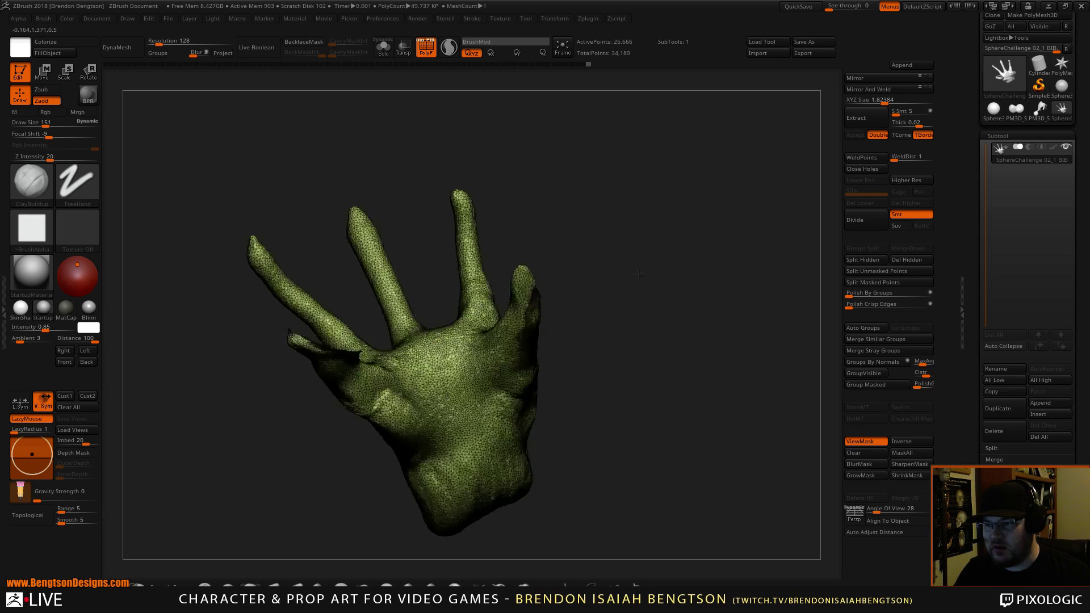
{"action": "left_click_drag", "start_coordinate": [637, 272], "coordinate": [644, 250]}
{"action": "mouse_move", "coordinate": [645, 333]}
{"action": "left_mouse_down"}
{"action": "mouse_move", "coordinate": [656, 388]}
{"action": "mouse_move", "coordinate": [662, 347]}
{"action": "left_mouse_up"}
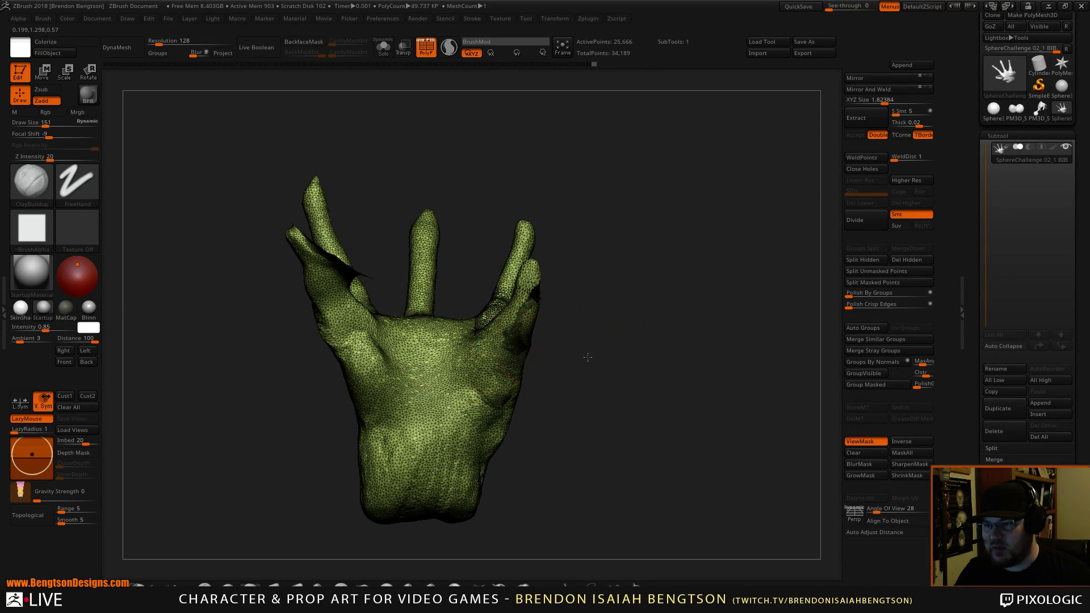
{"action": "mouse_move", "coordinate": [585, 355]}
{"action": "left_mouse_down"}
{"action": "mouse_move", "coordinate": [443, 426]}
{"action": "mouse_move", "coordinate": [288, 434]}
{"action": "left_mouse_up"}
{"action": "left_click_drag", "start_coordinate": [570, 386], "coordinate": [603, 399]}
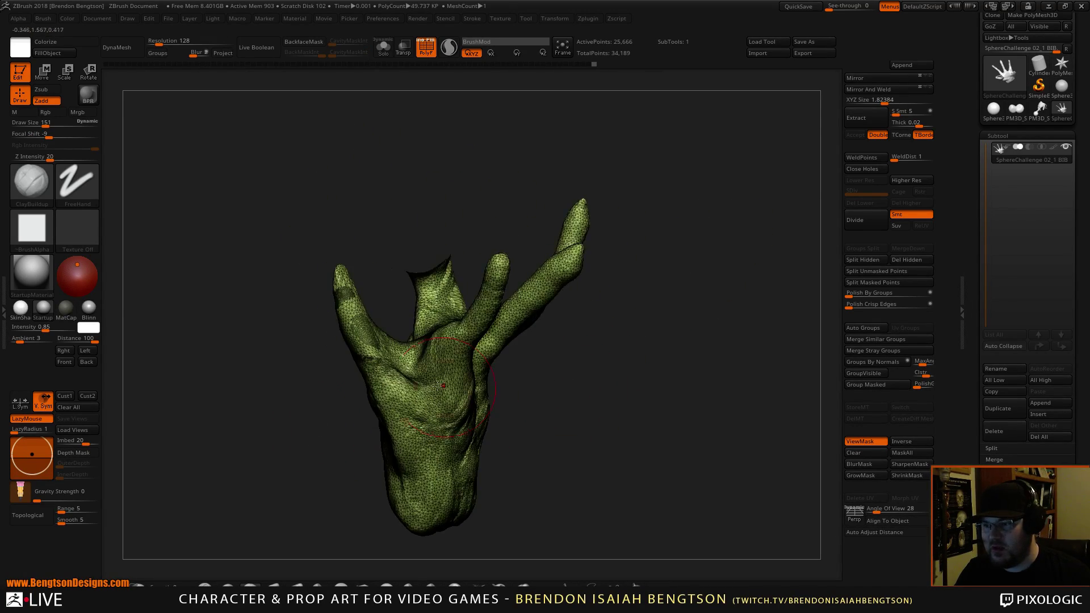
{"action": "mouse_move", "coordinate": [403, 377]}
{"action": "left_mouse_down", "text": "shift"}
{"action": "mouse_move", "coordinate": [437, 403]}
{"action": "mouse_move", "coordinate": [420, 437]}
{"action": "mouse_move", "coordinate": [437, 406]}
{"action": "left_mouse_up", "text": "shift"}
{"action": "left_click_drag", "start_coordinate": [538, 408], "coordinate": [594, 365]}
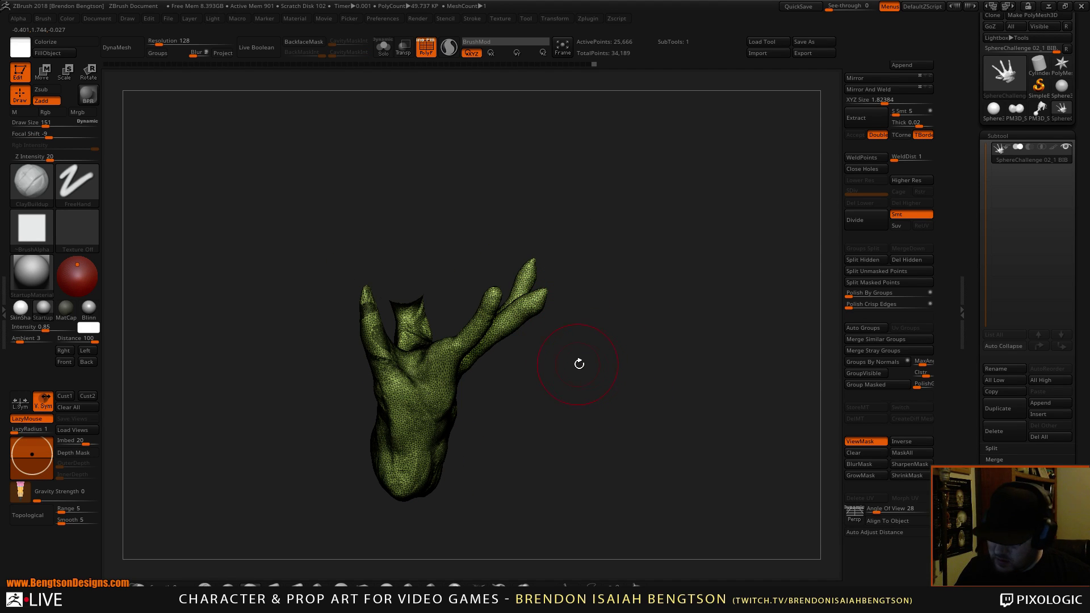
Step: Unhide the whole mesh and bend the fingers beside the sphere closer to it with Move Topological at draw size 237
{"action": "left_click", "coordinate": [585, 368], "text": "ctrl+shift"}
{"action": "key", "text": "b"}
{"action": "key", "text": "m"}
{"action": "key", "text": "t"}
{"action": "key", "text": "space"}
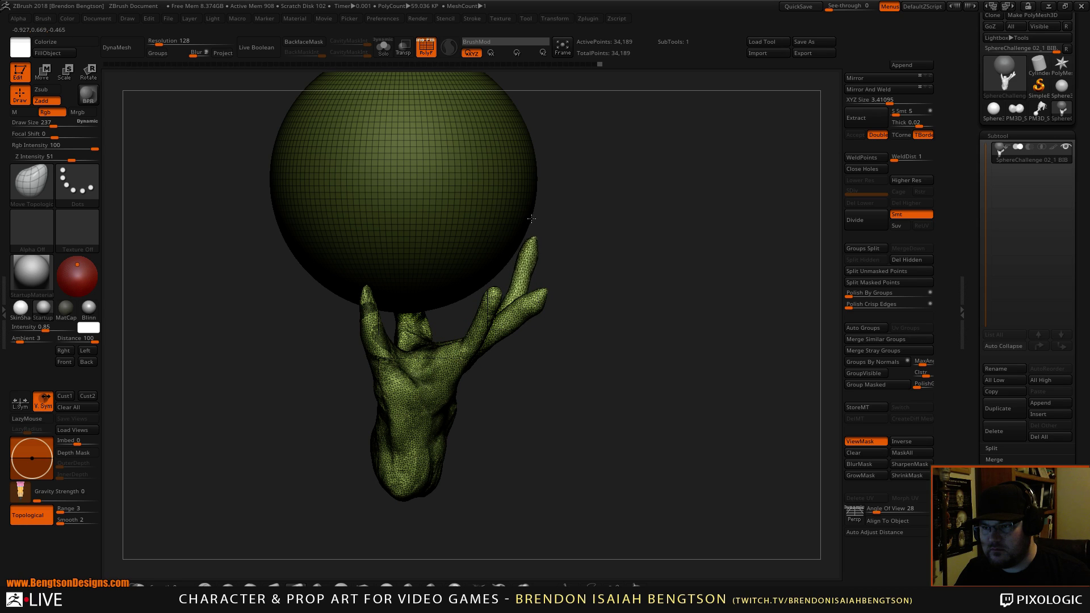
{"action": "left_click_drag", "start_coordinate": [537, 309], "coordinate": [536, 226]}
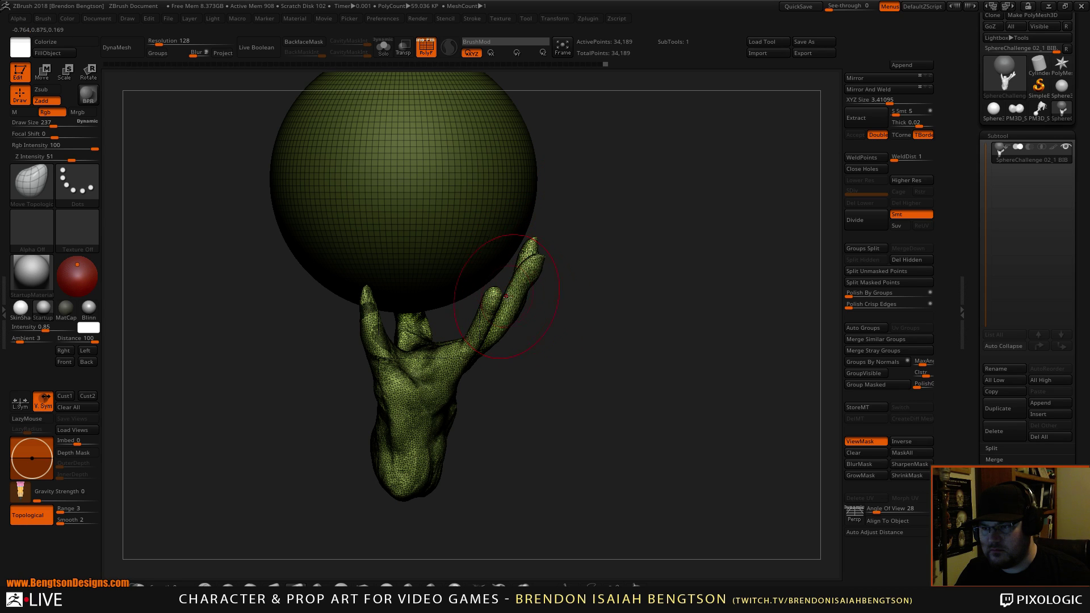
{"action": "left_click_drag", "start_coordinate": [521, 268], "coordinate": [521, 281]}
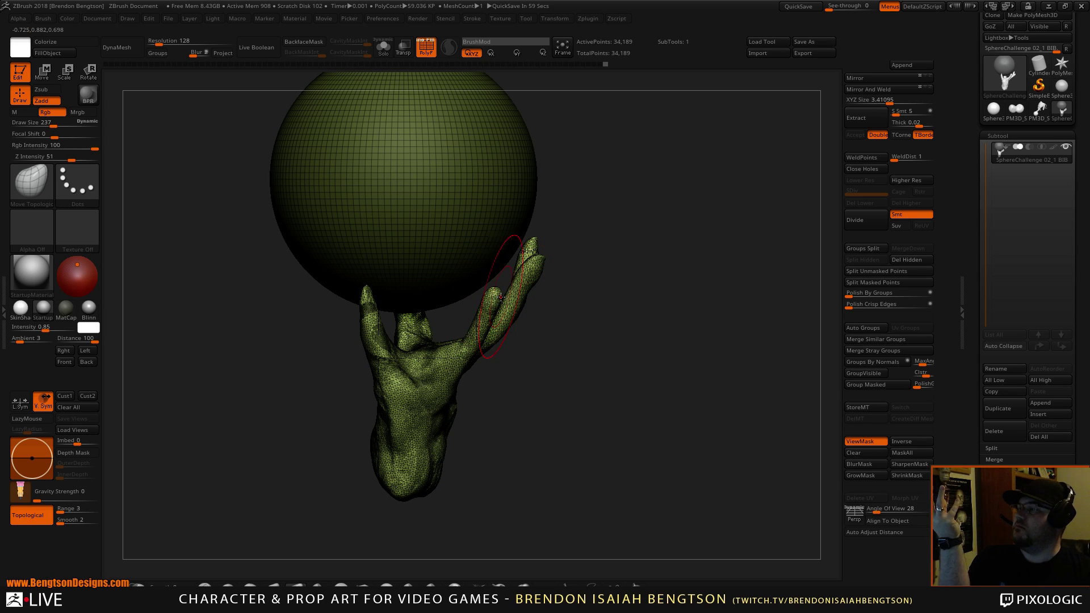
Step: Push in the finger base and the edge of the palm with Move Topological at draw size 179
{"action": "mouse_move", "coordinate": [532, 355]}
{"action": "left_mouse_down"}
{"action": "mouse_move", "coordinate": [591, 394]}
{"action": "mouse_move", "coordinate": [531, 402]}
{"action": "mouse_move", "coordinate": [556, 388]}
{"action": "left_mouse_up"}
{"action": "mouse_move", "coordinate": [588, 451]}
{"action": "left_mouse_down"}
{"action": "mouse_move", "coordinate": [573, 453]}
{"action": "mouse_move", "coordinate": [579, 437]}
{"action": "mouse_move", "coordinate": [566, 454]}
{"action": "left_mouse_up"}
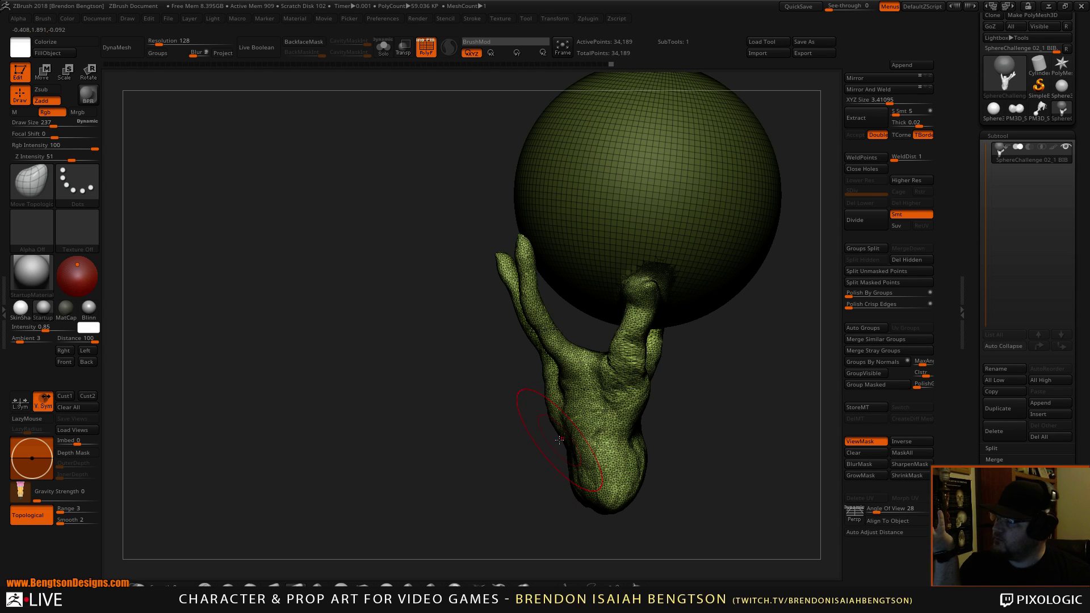
{"action": "key", "text": "space"}
{"action": "left_click_drag", "start_coordinate": [548, 364], "coordinate": [552, 381]}
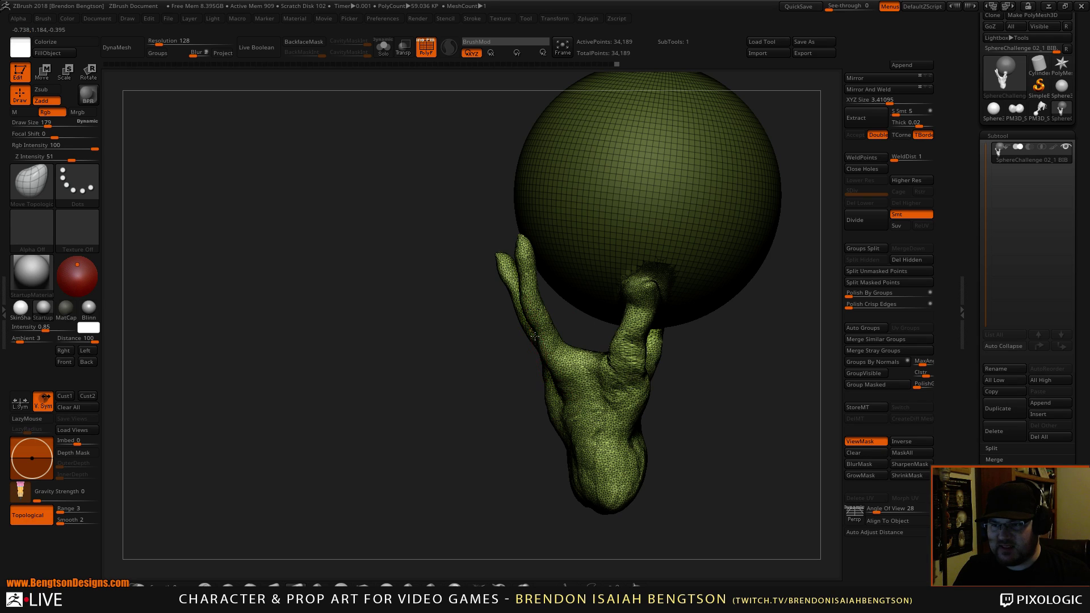
{"action": "left_click_drag", "start_coordinate": [535, 336], "coordinate": [572, 340]}
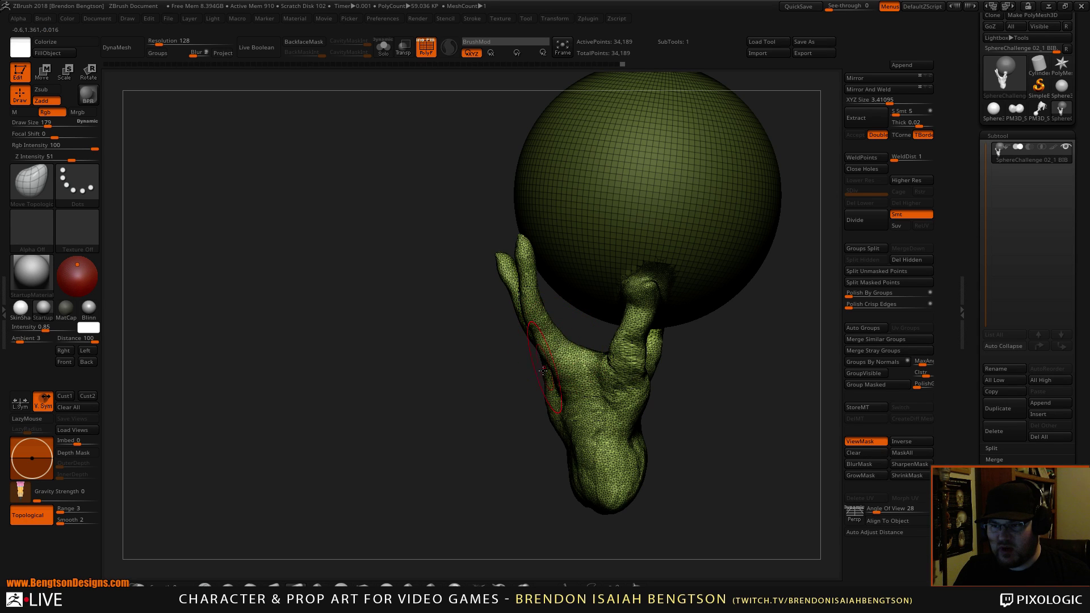
{"action": "left_click_drag", "start_coordinate": [503, 401], "coordinate": [514, 358]}
{"action": "mouse_move", "coordinate": [536, 394]}
{"action": "left_mouse_down"}
{"action": "mouse_move", "coordinate": [566, 409]}
{"action": "mouse_move", "coordinate": [556, 412]}
{"action": "left_mouse_up"}
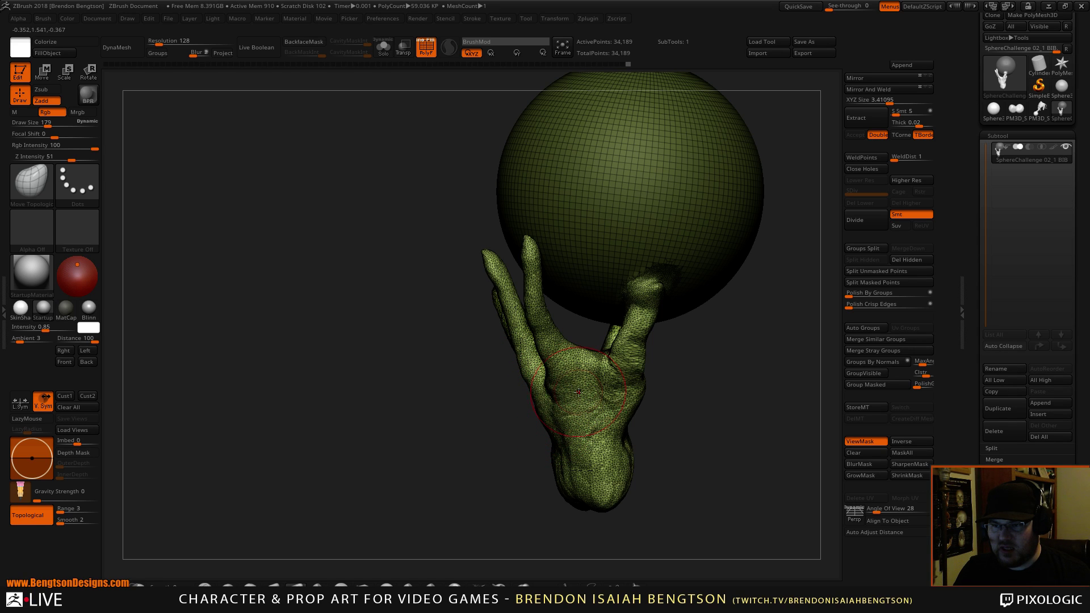
Step: Smooth the side of the hand below the knuckles and move the finger's lower part toward the sphere
{"action": "left_click_drag", "start_coordinate": [658, 414], "coordinate": [483, 359]}
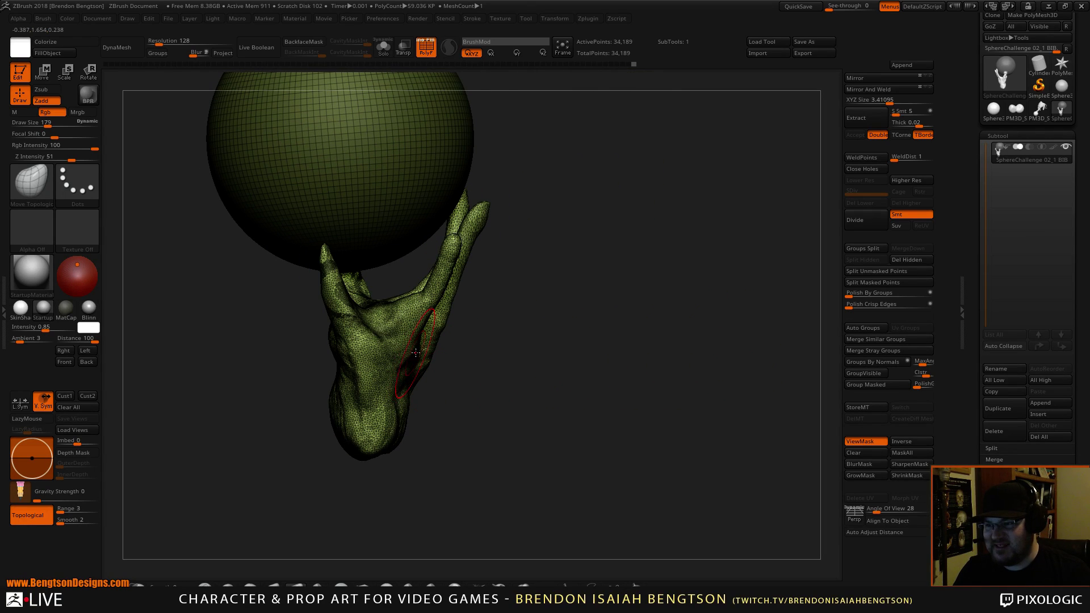
{"action": "mouse_move", "coordinate": [416, 353]}
{"action": "left_mouse_down", "text": "shift"}
{"action": "mouse_move", "coordinate": [427, 334]}
{"action": "mouse_move", "coordinate": [425, 373]}
{"action": "left_mouse_up", "text": "shift"}
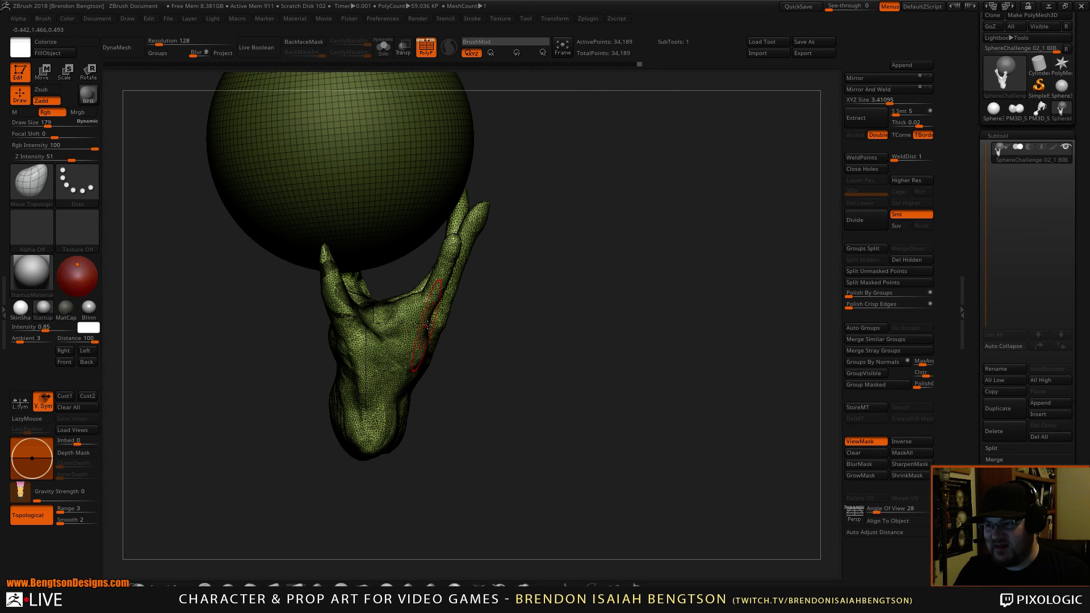
{"action": "mouse_move", "coordinate": [428, 325]}
{"action": "left_mouse_down"}
{"action": "mouse_move", "coordinate": [448, 300]}
{"action": "mouse_move", "coordinate": [412, 287]}
{"action": "left_mouse_up"}
{"action": "mouse_move", "coordinate": [448, 242]}
{"action": "left_mouse_down"}
{"action": "mouse_move", "coordinate": [451, 185]}
{"action": "mouse_move", "coordinate": [406, 244]}
{"action": "mouse_move", "coordinate": [419, 272]}
{"action": "mouse_move", "coordinate": [400, 318]}
{"action": "mouse_move", "coordinate": [414, 289]}
{"action": "mouse_move", "coordinate": [409, 310]}
{"action": "left_mouse_up"}
{"action": "mouse_move", "coordinate": [535, 272]}
{"action": "left_mouse_down"}
{"action": "mouse_move", "coordinate": [564, 287]}
{"action": "mouse_move", "coordinate": [518, 273]}
{"action": "left_mouse_up"}
Step: Reposition the index finger against the sphere from the back of the hand and adjust its tip
{"action": "mouse_move", "coordinate": [596, 314]}
{"action": "left_mouse_down"}
{"action": "mouse_move", "coordinate": [596, 251]}
{"action": "mouse_move", "coordinate": [532, 206]}
{"action": "left_mouse_up"}
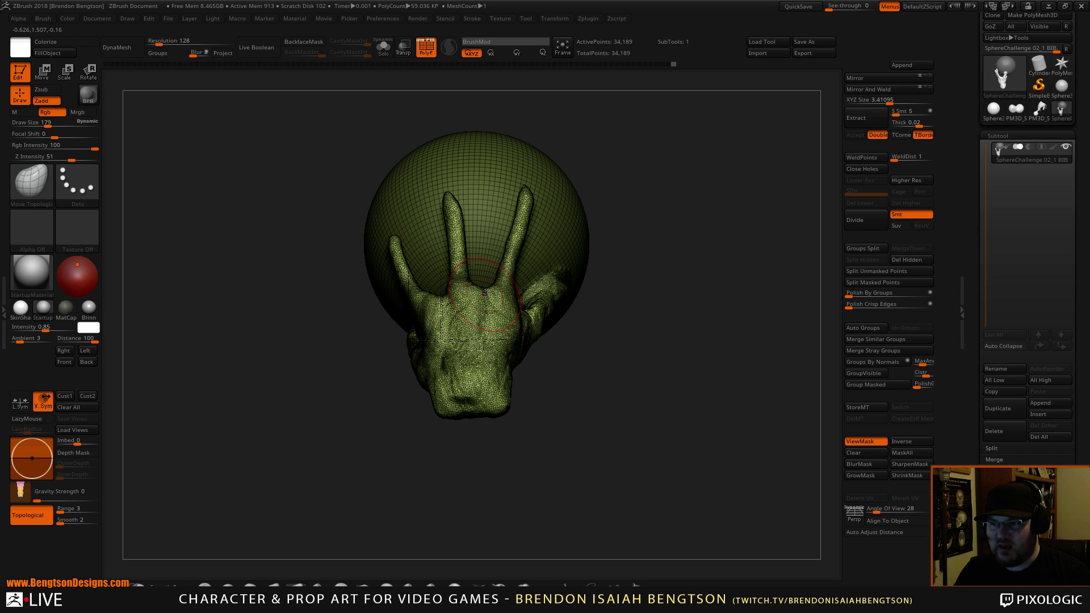
{"action": "left_click_drag", "start_coordinate": [522, 219], "coordinate": [498, 236]}
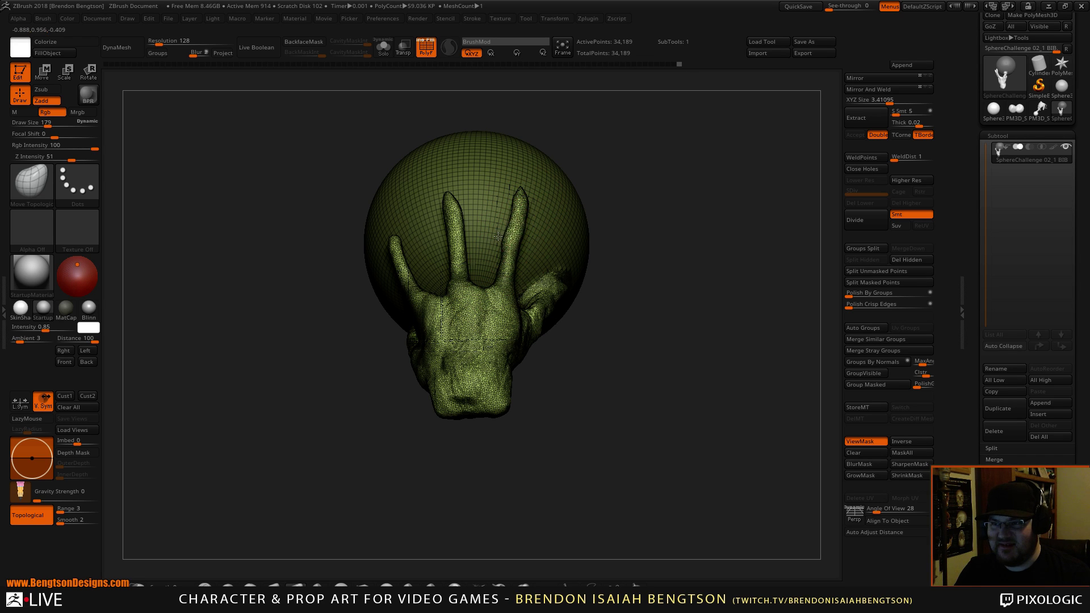
{"action": "left_click_drag", "start_coordinate": [644, 229], "coordinate": [674, 268]}
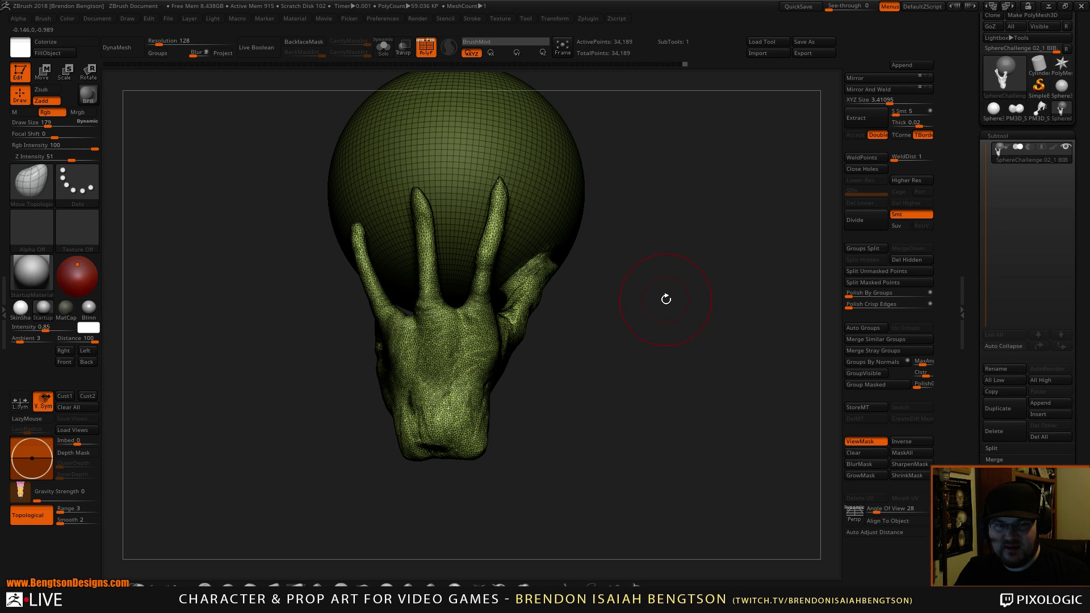
{"action": "left_click_drag", "start_coordinate": [666, 299], "coordinate": [674, 283]}
{"action": "left_click_drag", "start_coordinate": [505, 154], "coordinate": [503, 178]}
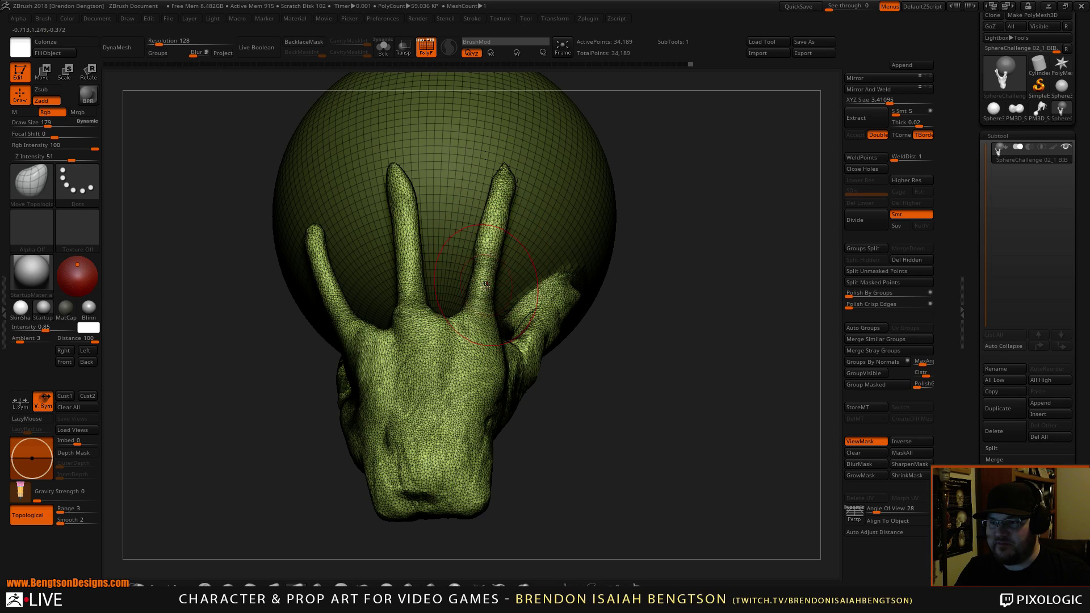
Step: Reshape the webbing between the finger bases with Move Topological, reducing the draw size to 115
{"action": "left_click_drag", "start_coordinate": [445, 317], "coordinate": [447, 302]}
{"action": "key", "text": "space"}
{"action": "left_click_drag", "start_coordinate": [387, 324], "coordinate": [377, 322]}
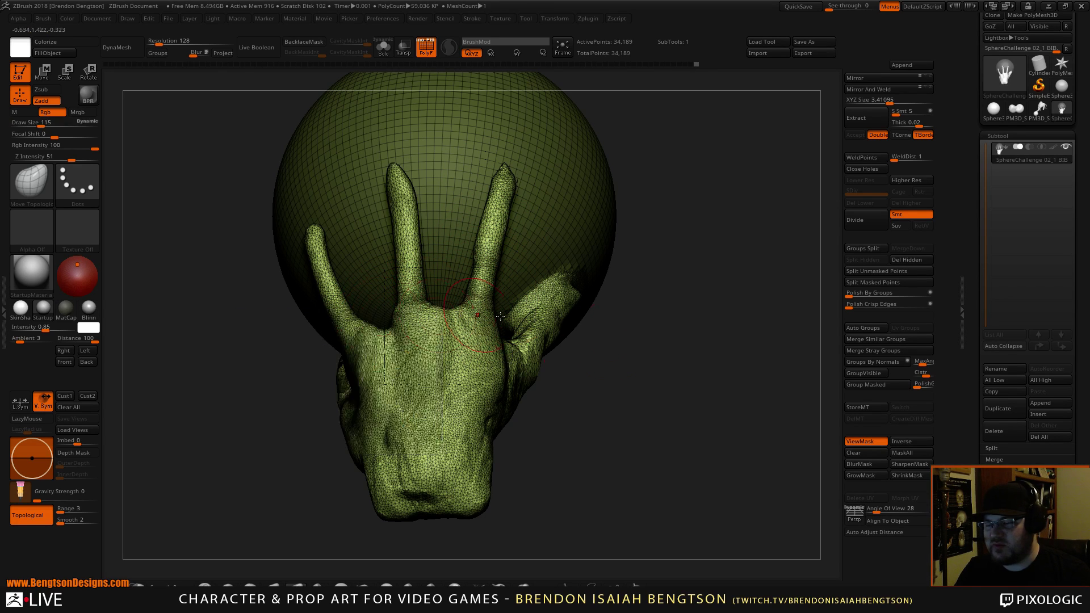
{"action": "mouse_move", "coordinate": [594, 437]}
{"action": "left_mouse_down"}
{"action": "mouse_move", "coordinate": [693, 441]}
{"action": "mouse_move", "coordinate": [716, 377]}
{"action": "mouse_move", "coordinate": [704, 332]}
{"action": "left_mouse_up"}
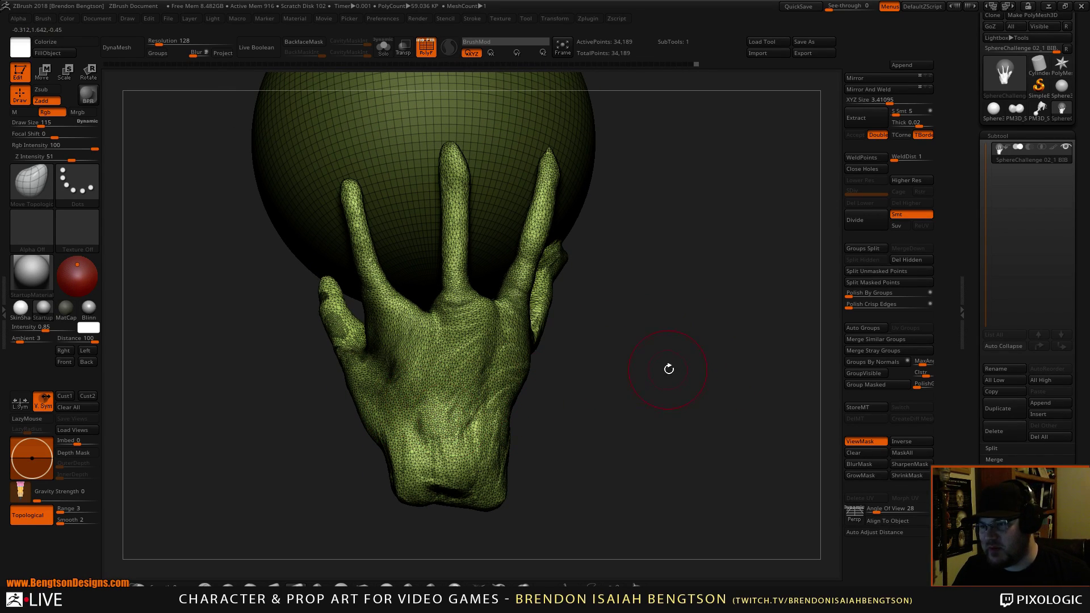
{"action": "left_click_drag", "start_coordinate": [669, 369], "coordinate": [622, 352]}
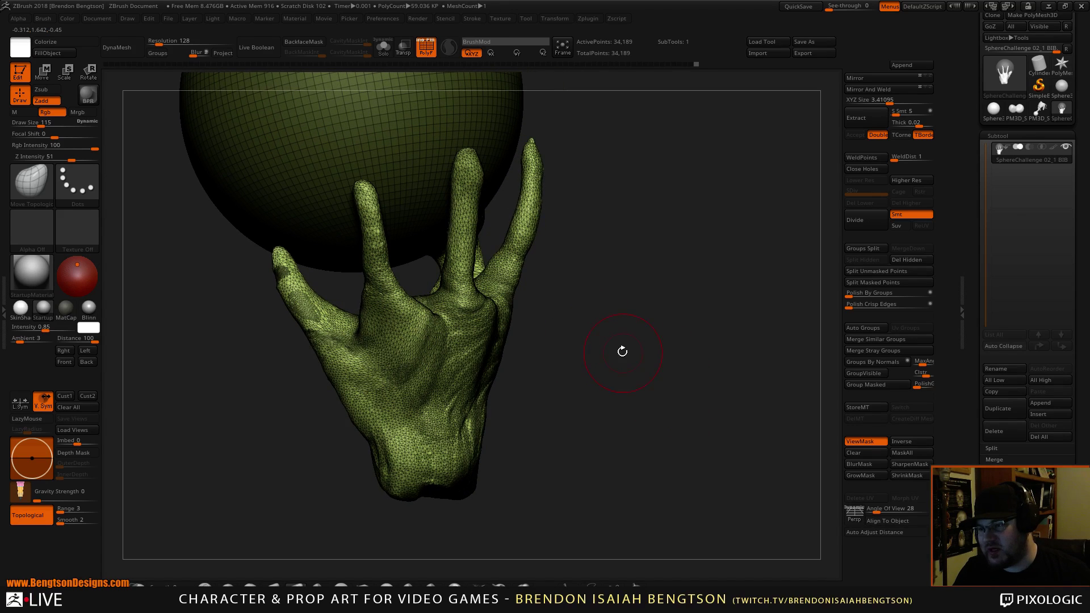
Step: Add volume to the back of the hand with ClayBuildup at draw size 115 and turn on Sculptris Pro
{"action": "key", "text": "b"}
{"action": "key", "text": "c"}
{"action": "key", "text": "b"}
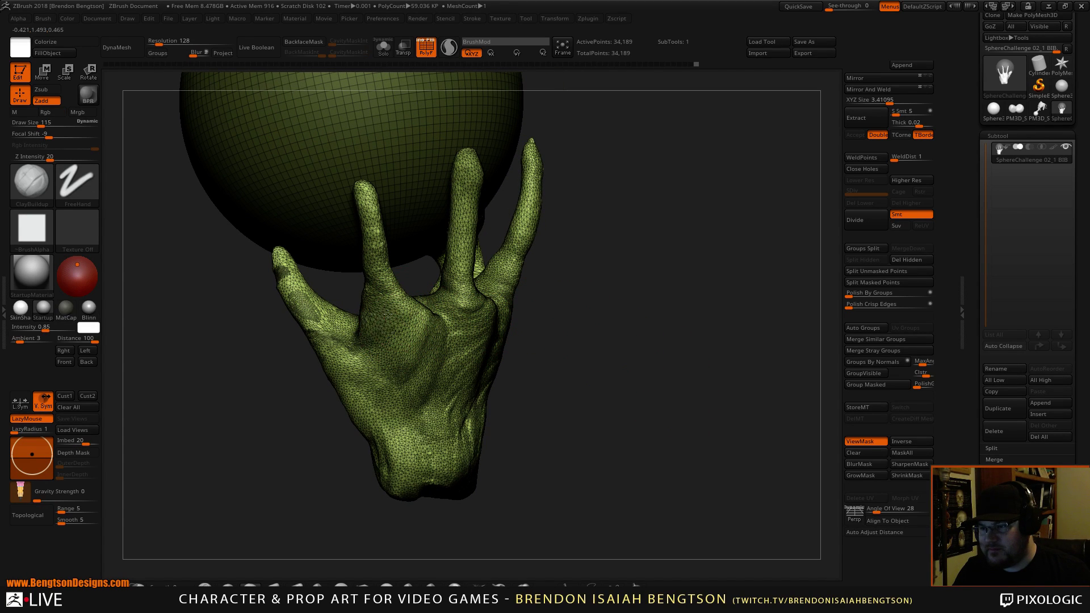
{"action": "mouse_move", "coordinate": [388, 314]}
{"action": "left_mouse_down"}
{"action": "mouse_move", "coordinate": [400, 328]}
{"action": "mouse_move", "coordinate": [384, 329]}
{"action": "mouse_move", "coordinate": [405, 318]}
{"action": "mouse_move", "coordinate": [397, 374]}
{"action": "mouse_move", "coordinate": [420, 397]}
{"action": "mouse_move", "coordinate": [455, 378]}
{"action": "mouse_move", "coordinate": [439, 398]}
{"action": "left_mouse_up"}
{"action": "key", "text": "shift+backslash"}
Step: Build up the hand's surface with ClayBuildup at draw size 156 and smooth the palm beside the thumb
{"action": "left_click_drag", "start_coordinate": [528, 380], "coordinate": [670, 376]}
{"action": "key", "text": "space"}
{"action": "mouse_move", "coordinate": [458, 343]}
{"action": "left_mouse_down"}
{"action": "mouse_move", "coordinate": [441, 327]}
{"action": "mouse_move", "coordinate": [516, 340]}
{"action": "mouse_move", "coordinate": [458, 356]}
{"action": "mouse_move", "coordinate": [460, 382]}
{"action": "mouse_move", "coordinate": [494, 353]}
{"action": "left_mouse_up"}
{"action": "mouse_move", "coordinate": [704, 372]}
{"action": "left_mouse_down"}
{"action": "mouse_move", "coordinate": [623, 386]}
{"action": "mouse_move", "coordinate": [617, 403]}
{"action": "mouse_move", "coordinate": [666, 363]}
{"action": "mouse_move", "coordinate": [504, 281]}
{"action": "left_mouse_up"}
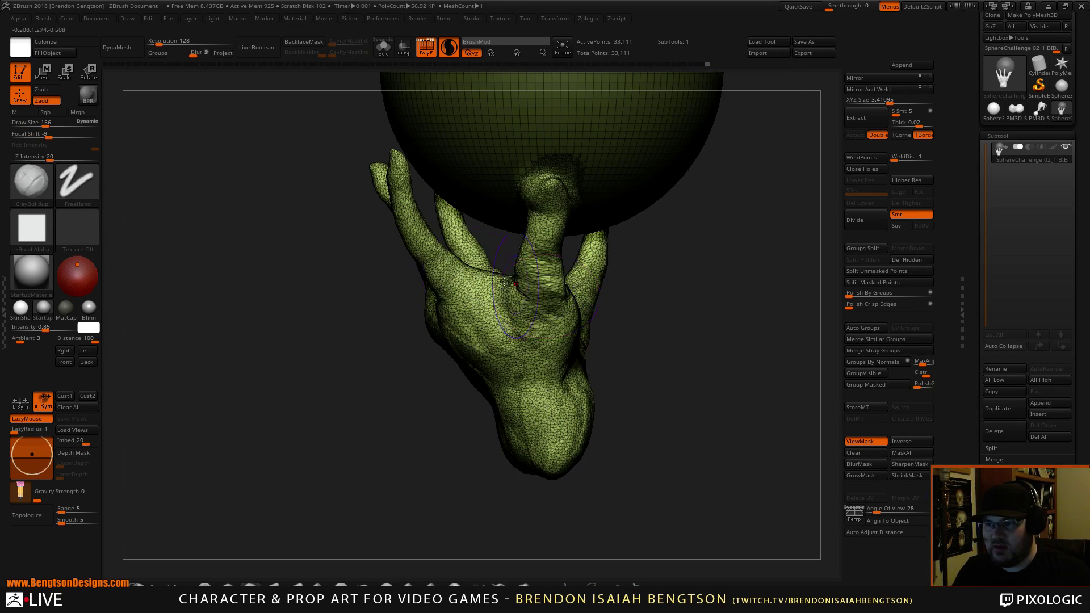
{"action": "mouse_move", "coordinate": [444, 299]}
{"action": "left_mouse_down", "text": "shift"}
{"action": "mouse_move", "coordinate": [454, 281]}
{"action": "mouse_move", "coordinate": [434, 298]}
{"action": "mouse_move", "coordinate": [448, 287]}
{"action": "mouse_move", "coordinate": [513, 310]}
{"action": "mouse_move", "coordinate": [495, 369]}
{"action": "mouse_move", "coordinate": [493, 333]}
{"action": "left_mouse_up", "text": "shift"}
Step: Adjust the palm at draw size 198 and shift the thumb's lower part at draw size 84 with Move Topological
{"action": "key", "text": "b"}
{"action": "key", "text": "m"}
{"action": "key", "text": "t"}
{"action": "key", "text": "space"}
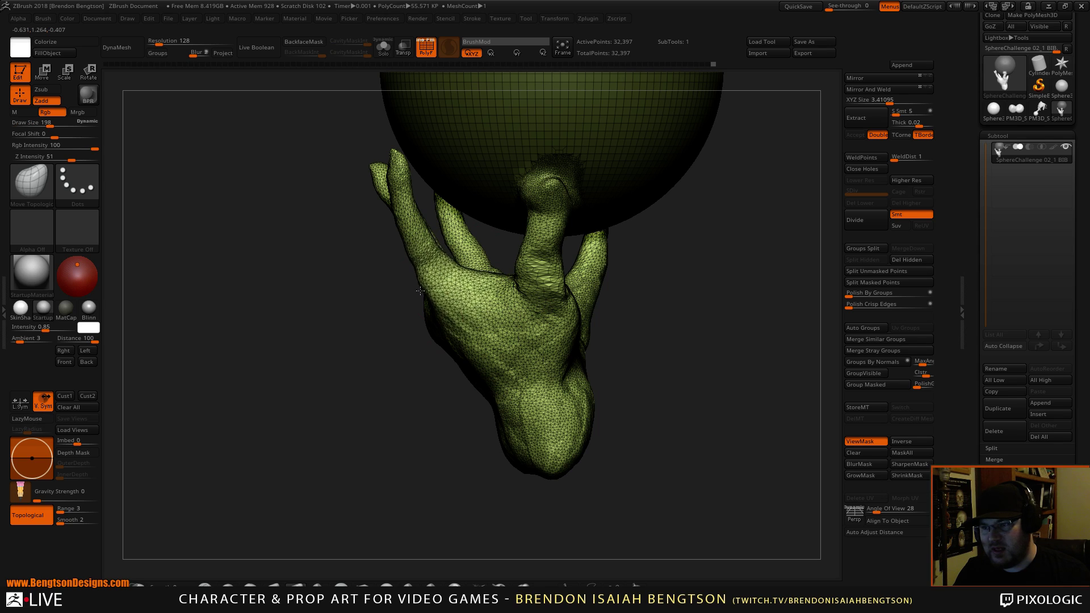
{"action": "left_click_drag", "start_coordinate": [665, 327], "coordinate": [636, 313]}
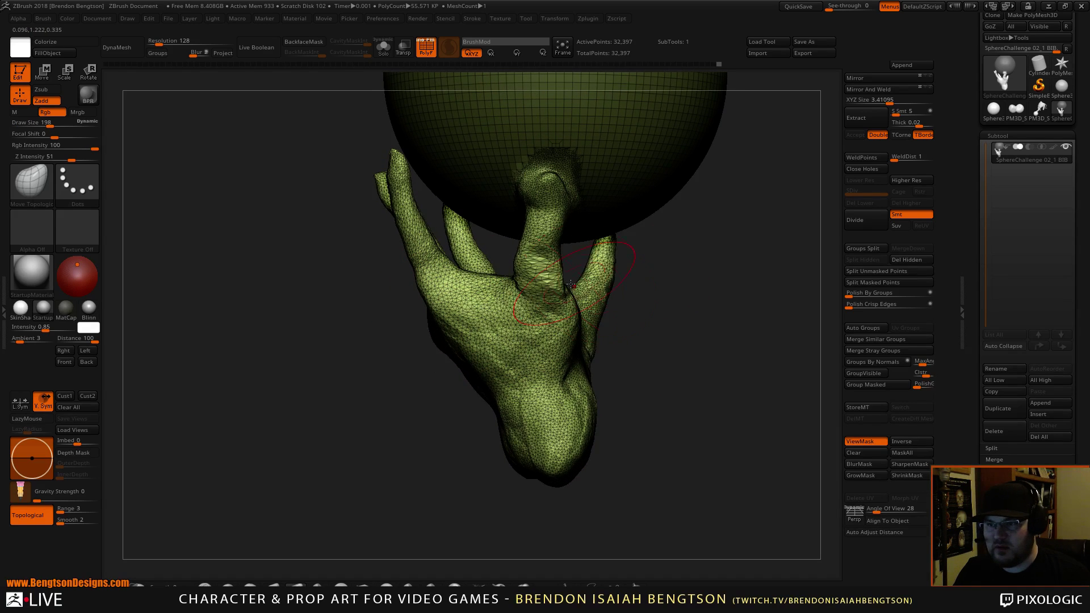
{"action": "key", "text": "space"}
{"action": "mouse_move", "coordinate": [530, 265]}
{"action": "left_mouse_down"}
{"action": "mouse_move", "coordinate": [514, 265]}
{"action": "mouse_move", "coordinate": [542, 268]}
{"action": "left_mouse_up"}
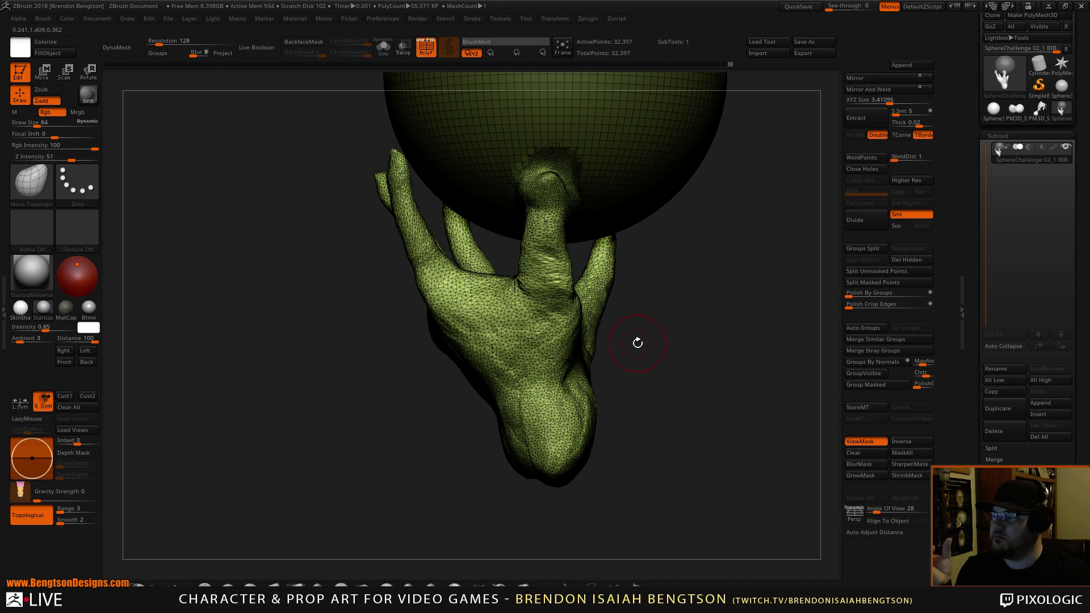
{"action": "left_click_drag", "start_coordinate": [651, 362], "coordinate": [662, 360]}
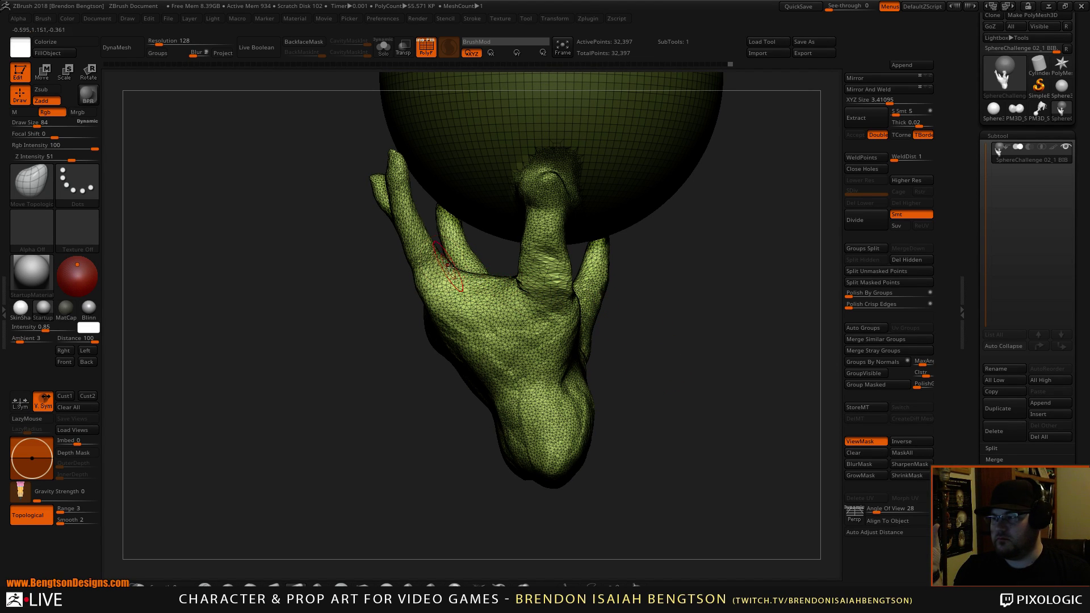
Step: Reshape the index finger and the palm at its base with Move Topological at draw size 210
{"action": "mouse_move", "coordinate": [391, 338]}
{"action": "left_mouse_down"}
{"action": "mouse_move", "coordinate": [370, 389]}
{"action": "mouse_move", "coordinate": [459, 261]}
{"action": "left_mouse_up"}
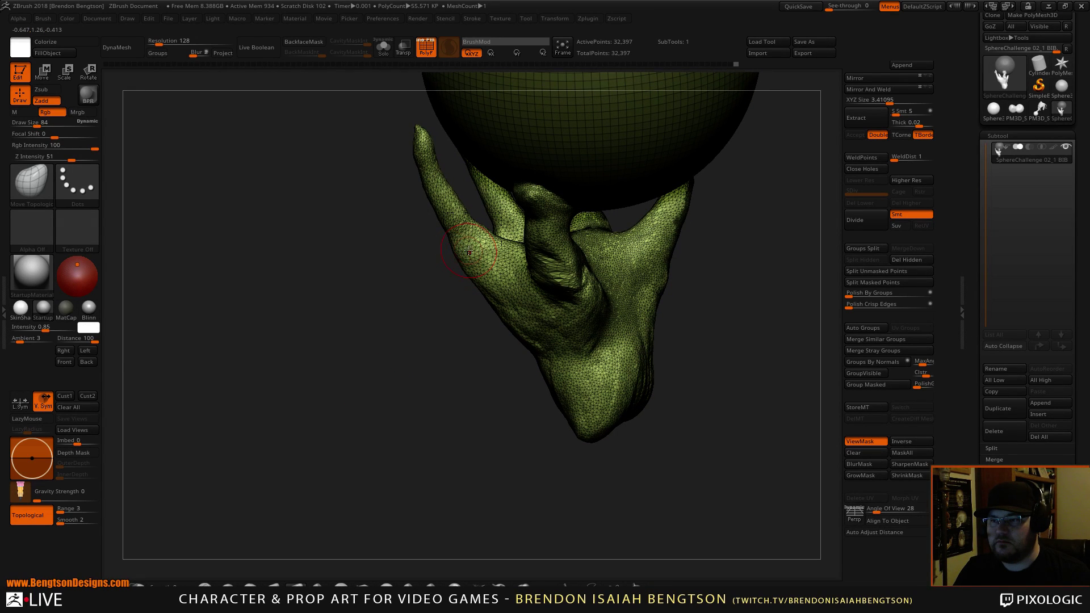
{"action": "right_click_drag", "start_coordinate": [460, 265], "coordinate": [438, 271]}
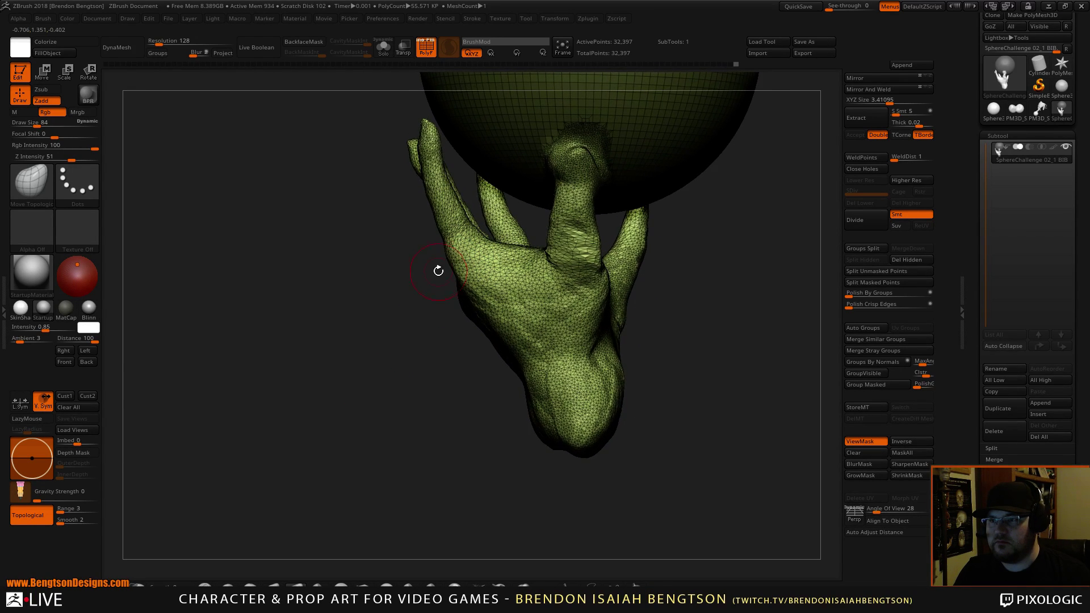
{"action": "left_click_drag", "start_coordinate": [362, 264], "coordinate": [381, 370], "text": "alt"}
{"action": "key", "text": "space"}
{"action": "left_click_drag", "start_coordinate": [444, 236], "coordinate": [461, 236]}
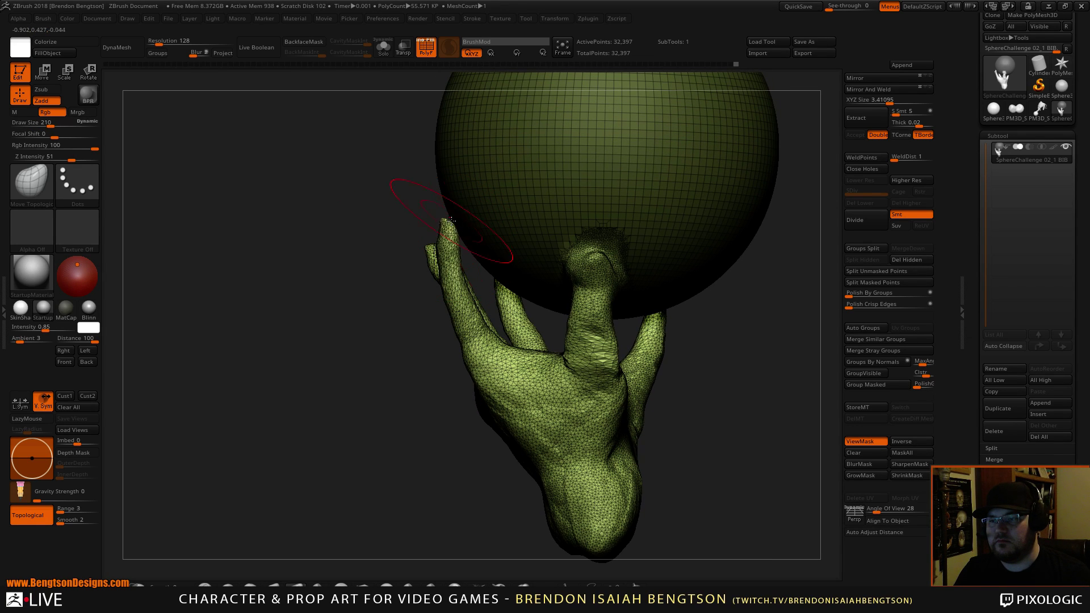
{"action": "mouse_move", "coordinate": [489, 345]}
{"action": "left_mouse_down"}
{"action": "mouse_move", "coordinate": [513, 387]}
{"action": "mouse_move", "coordinate": [531, 389]}
{"action": "left_mouse_up"}
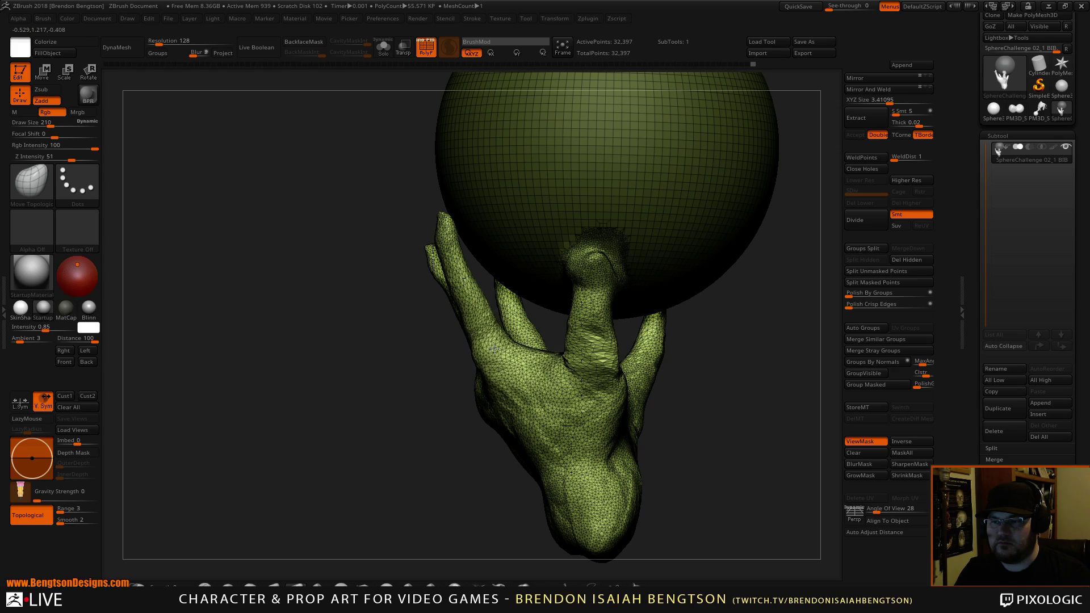
{"action": "mouse_move", "coordinate": [410, 428]}
{"action": "left_mouse_down"}
{"action": "mouse_move", "coordinate": [613, 411]}
{"action": "mouse_move", "coordinate": [625, 281]}
{"action": "left_mouse_up"}
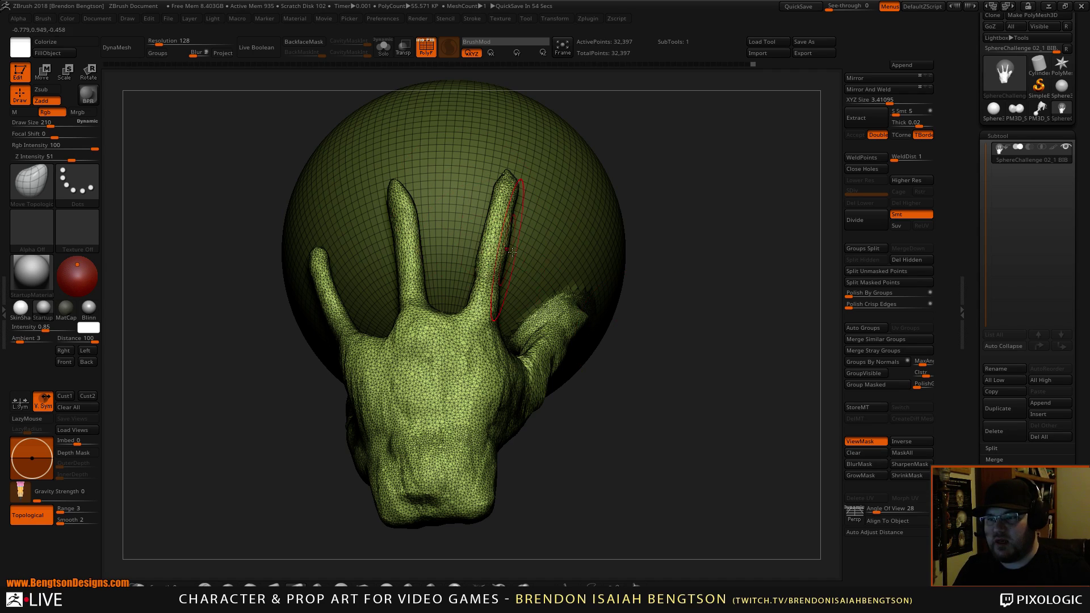
{"action": "mouse_move", "coordinate": [637, 224]}
{"action": "left_mouse_down"}
{"action": "mouse_move", "coordinate": [722, 258]}
{"action": "mouse_move", "coordinate": [757, 234]}
{"action": "mouse_move", "coordinate": [740, 215]}
{"action": "left_mouse_up"}
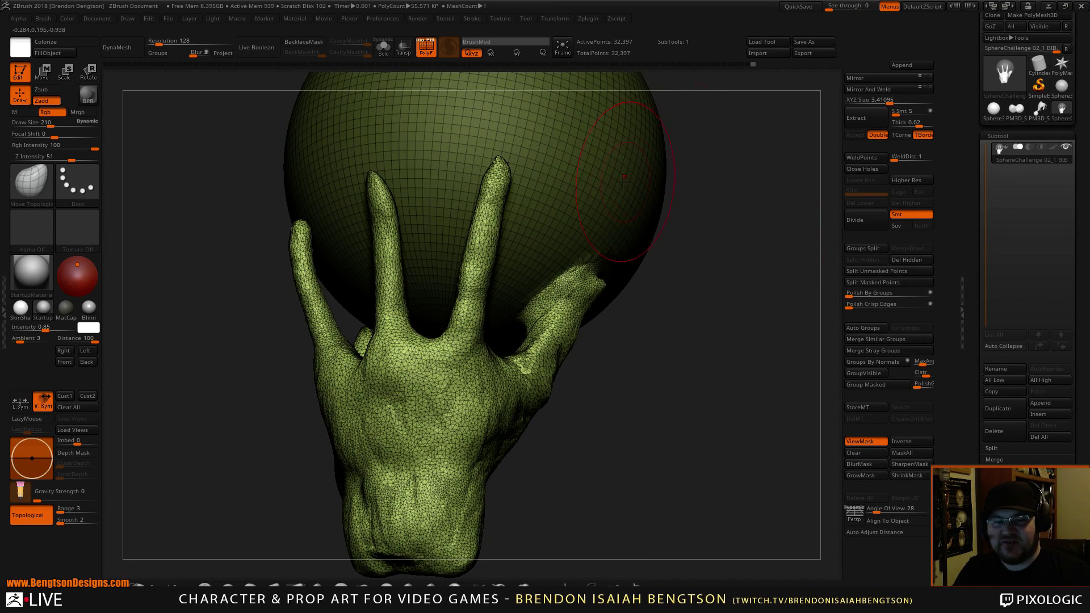
Step: Nudge the index finger sideways and push in the back of the hand below the knuckles with Move Topological at draw size 210
{"action": "left_click_drag", "start_coordinate": [742, 320], "coordinate": [738, 283]}
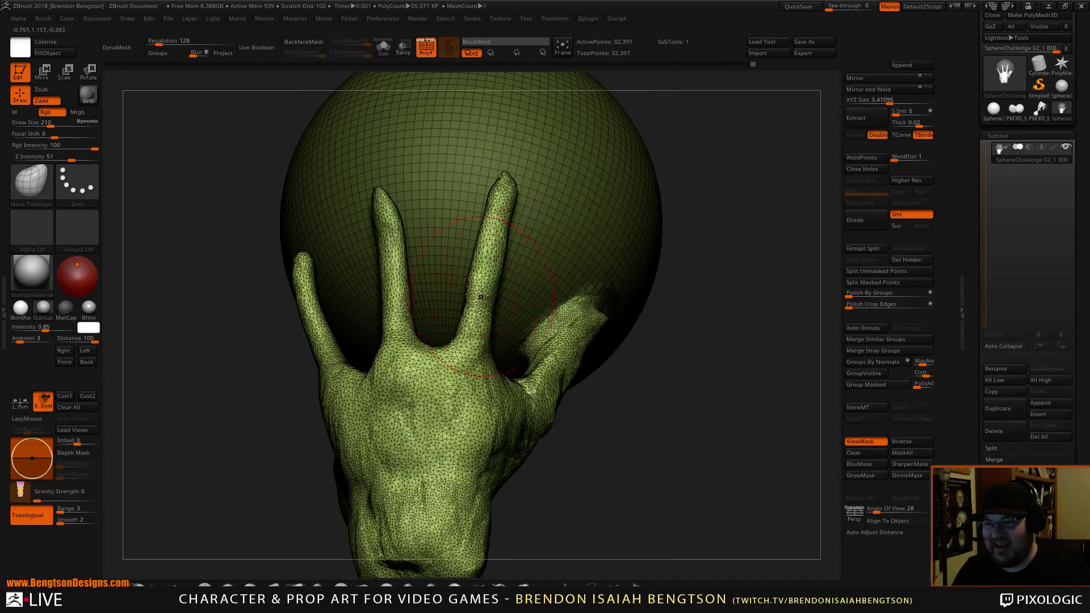
{"action": "left_click_drag", "start_coordinate": [499, 198], "coordinate": [502, 198]}
{"action": "left_click_drag", "start_coordinate": [495, 258], "coordinate": [499, 258]}
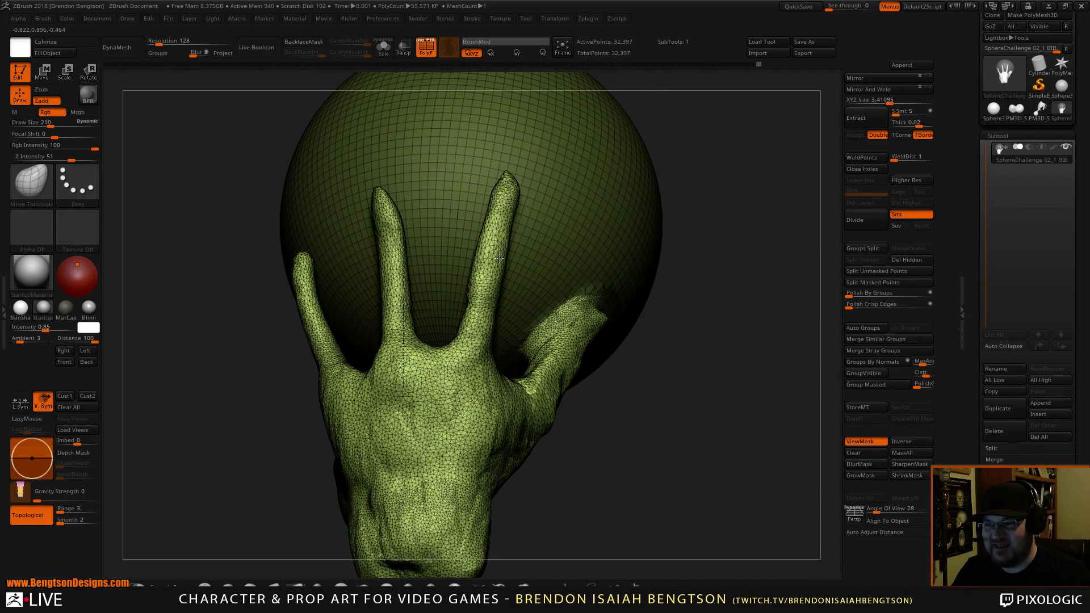
{"action": "left_click_drag", "start_coordinate": [711, 238], "coordinate": [647, 312]}
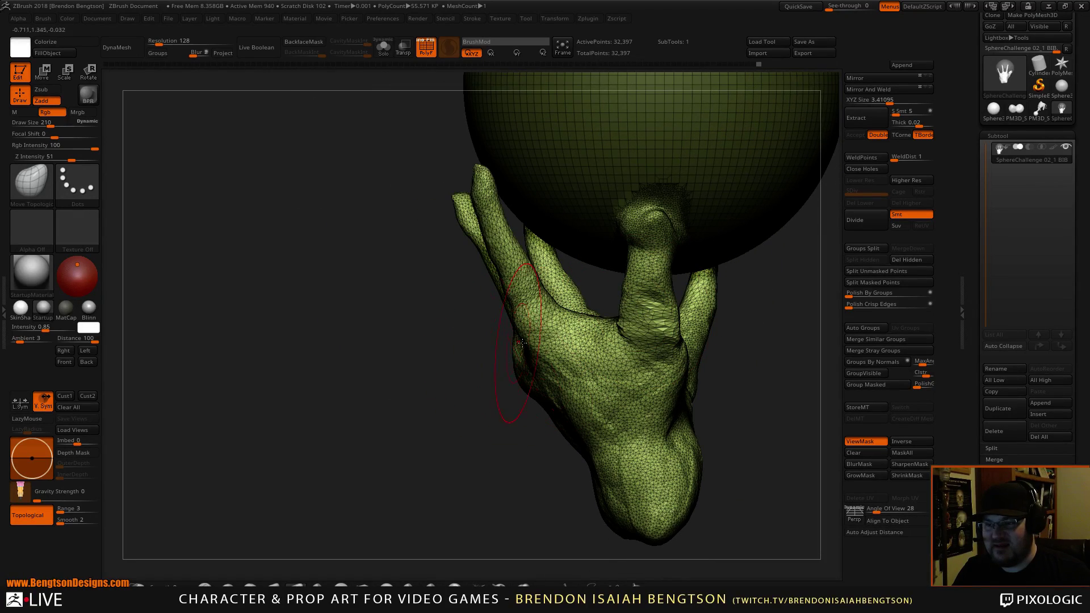
{"action": "left_click_drag", "start_coordinate": [508, 376], "coordinate": [546, 379]}
Step: Build up the knuckle area on the back of the hand with ClayBuildup at draw size 130
{"action": "key", "text": "b"}
{"action": "key", "text": "c"}
{"action": "key", "text": "b"}
{"action": "key", "text": "space"}
{"action": "mouse_move", "coordinate": [455, 350]}
{"action": "left_mouse_down"}
{"action": "mouse_move", "coordinate": [440, 357]}
{"action": "mouse_move", "coordinate": [468, 345]}
{"action": "mouse_move", "coordinate": [455, 357]}
{"action": "mouse_move", "coordinate": [498, 355]}
{"action": "left_mouse_up"}
{"action": "key", "text": "space"}
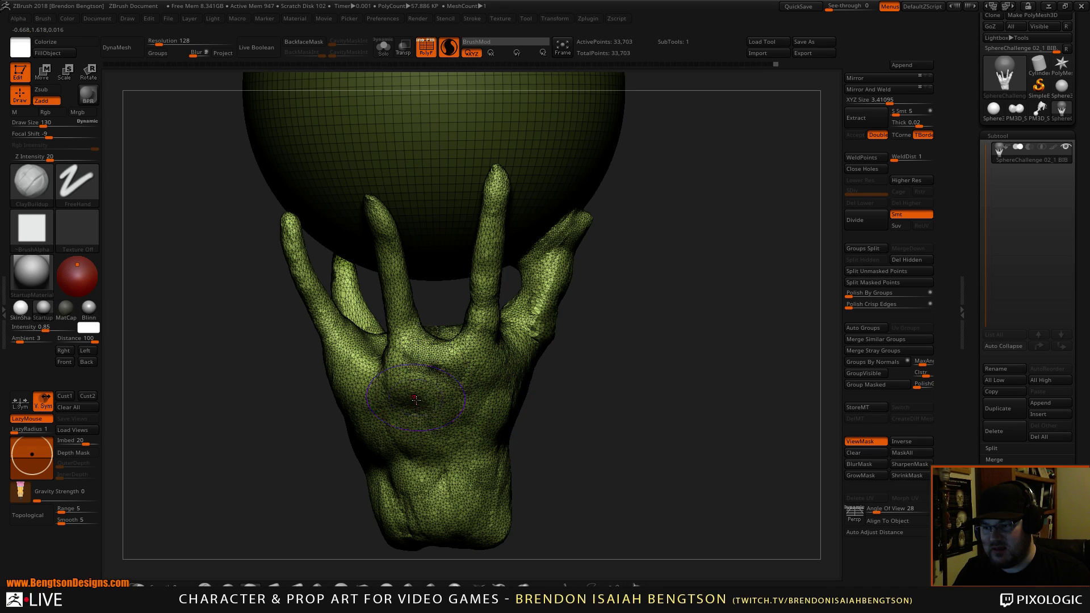
{"action": "mouse_move", "coordinate": [614, 476]}
{"action": "left_mouse_down"}
{"action": "mouse_move", "coordinate": [632, 359]}
{"action": "mouse_move", "coordinate": [613, 335]}
{"action": "mouse_move", "coordinate": [635, 338]}
{"action": "mouse_move", "coordinate": [596, 341]}
{"action": "mouse_move", "coordinate": [622, 409]}
{"action": "left_mouse_up"}
{"action": "mouse_move", "coordinate": [335, 374]}
{"action": "left_mouse_down"}
{"action": "mouse_move", "coordinate": [340, 390]}
{"action": "mouse_move", "coordinate": [400, 376]}
{"action": "mouse_move", "coordinate": [425, 387]}
{"action": "mouse_move", "coordinate": [340, 377]}
{"action": "mouse_move", "coordinate": [420, 381]}
{"action": "mouse_move", "coordinate": [340, 318]}
{"action": "mouse_move", "coordinate": [392, 356]}
{"action": "mouse_move", "coordinate": [443, 343]}
{"action": "left_mouse_up"}
Step: Carve a crease across the wrist at the base of the hand with DamStandard at draw size 130
{"action": "right_click_drag", "start_coordinate": [463, 380], "coordinate": [428, 397]}
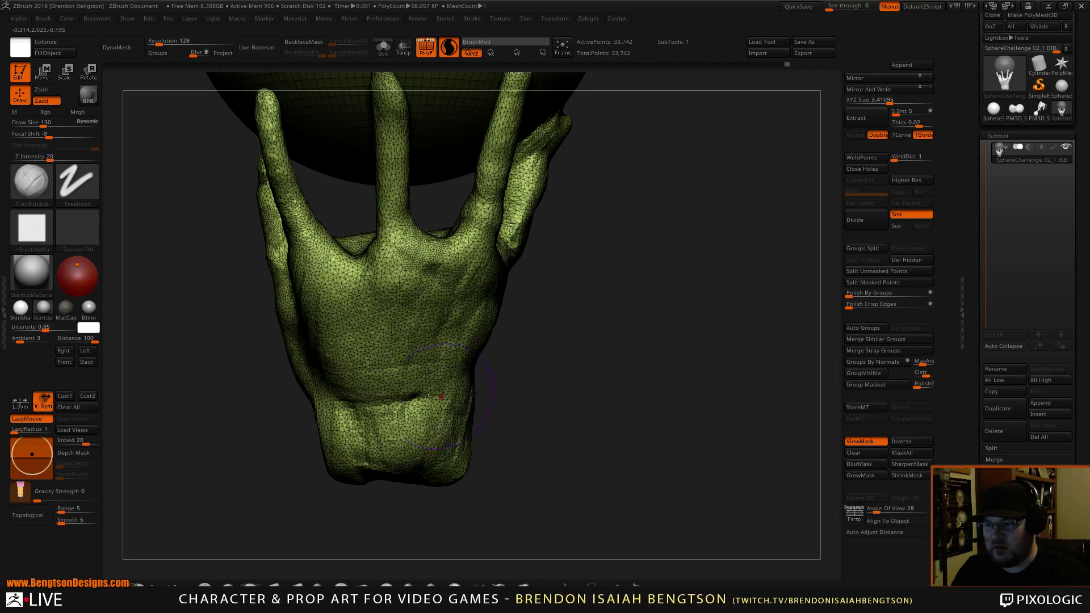
{"action": "key", "text": "b"}
{"action": "key", "text": "d"}
{"action": "key", "text": "s"}
{"action": "left_click_drag", "start_coordinate": [322, 409], "coordinate": [453, 416]}
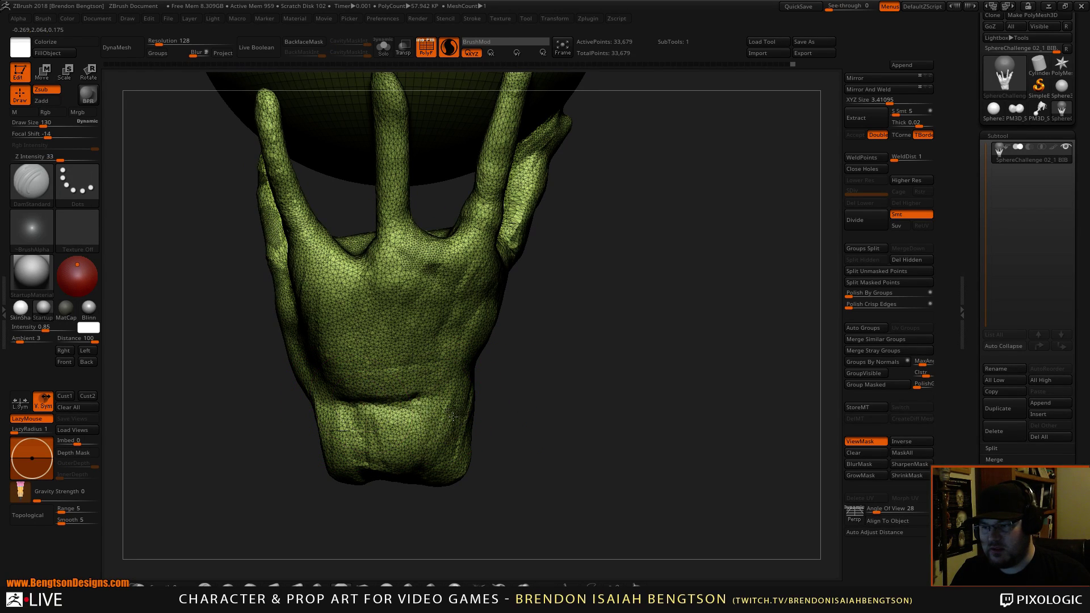
Step: Build up the cut end of the wrist with the ClayBuildup brush and smooth the added volume
{"action": "right_click_drag", "start_coordinate": [427, 423], "coordinate": [444, 411]}
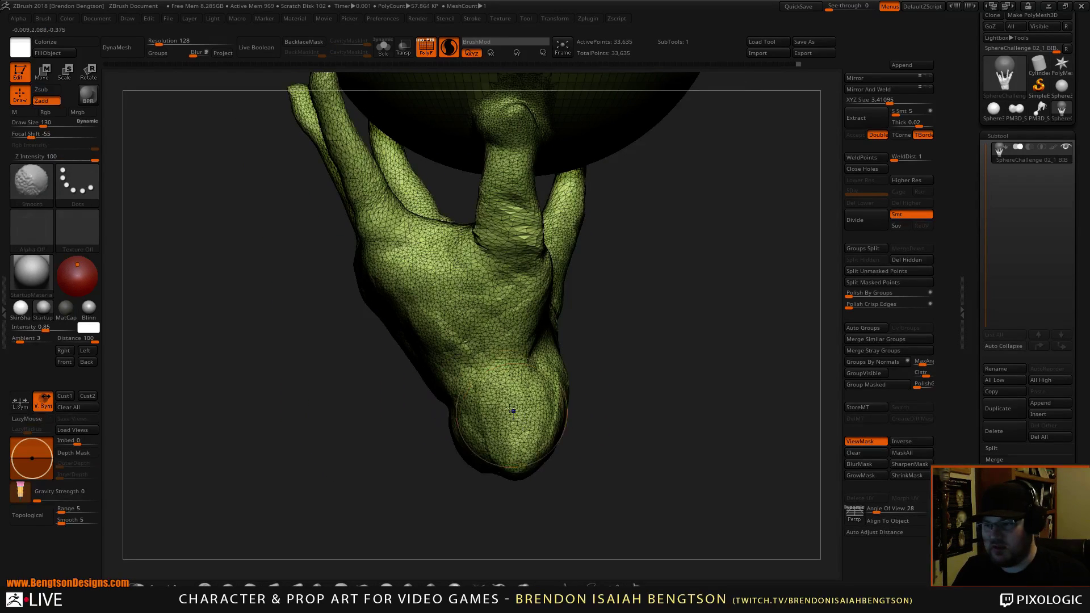
{"action": "key", "text": "b"}
{"action": "key", "text": "c"}
{"action": "key", "text": "b"}
{"action": "mouse_move", "coordinate": [407, 472]}
{"action": "right_mouse_down"}
{"action": "mouse_move", "coordinate": [421, 484]}
{"action": "mouse_move", "coordinate": [404, 414]}
{"action": "mouse_move", "coordinate": [426, 413]}
{"action": "mouse_move", "coordinate": [488, 339]}
{"action": "right_mouse_up"}
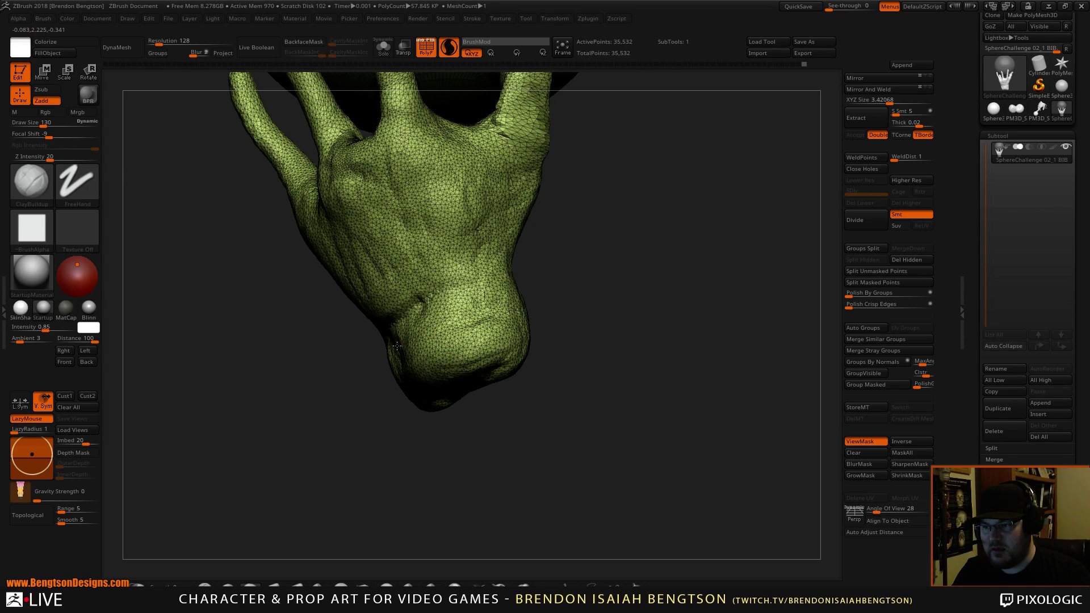
{"action": "mouse_move", "coordinate": [588, 333]}
{"action": "right_mouse_down"}
{"action": "mouse_move", "coordinate": [586, 256]}
{"action": "mouse_move", "coordinate": [508, 464]}
{"action": "mouse_move", "coordinate": [559, 461]}
{"action": "mouse_move", "coordinate": [523, 457]}
{"action": "right_mouse_up"}
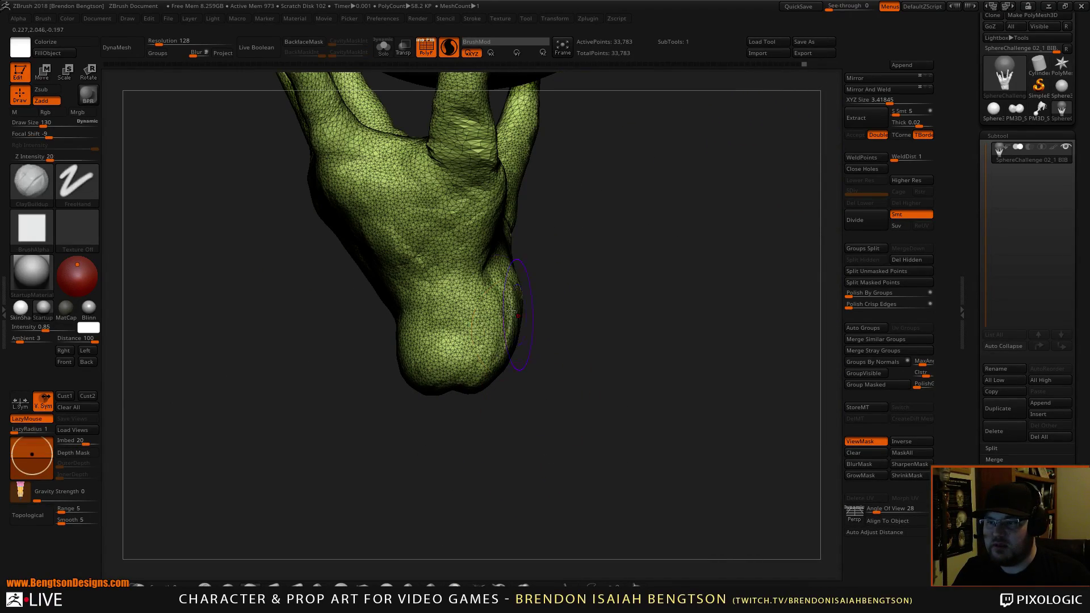
Step: Pull in the side of the wrist with the Move Topological brush to refine its silhouette
{"action": "key", "text": "b"}
{"action": "key", "text": "m"}
{"action": "key", "text": "t"}
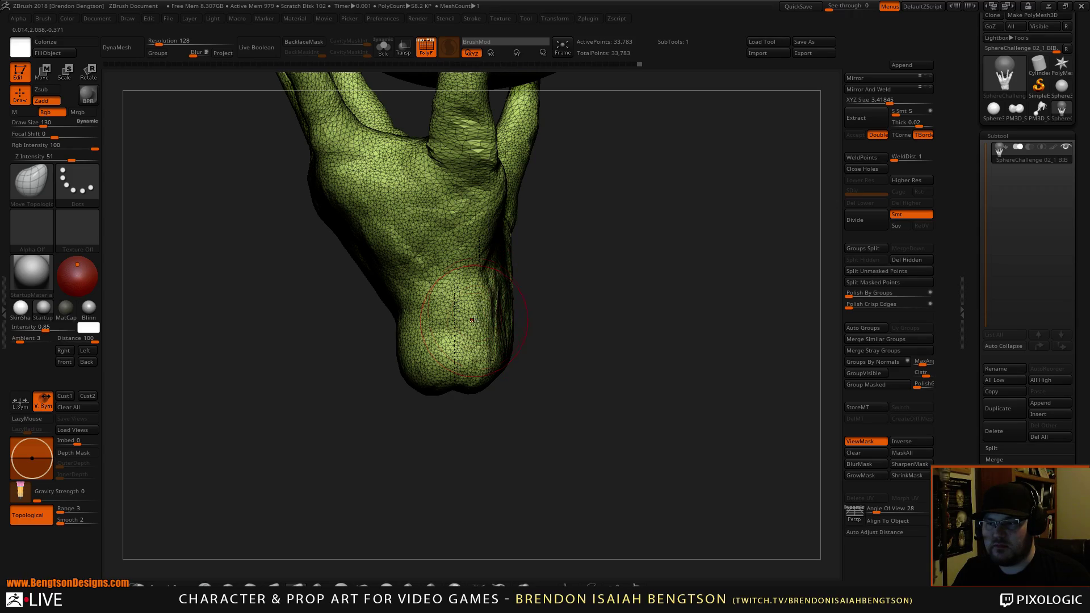
{"action": "mouse_move", "coordinate": [500, 397]}
{"action": "right_mouse_down"}
{"action": "mouse_move", "coordinate": [528, 363]}
{"action": "mouse_move", "coordinate": [596, 329]}
{"action": "mouse_move", "coordinate": [569, 227]}
{"action": "mouse_move", "coordinate": [588, 343]}
{"action": "mouse_move", "coordinate": [545, 452]}
{"action": "mouse_move", "coordinate": [590, 359]}
{"action": "mouse_move", "coordinate": [607, 400]}
{"action": "mouse_move", "coordinate": [596, 391]}
{"action": "mouse_move", "coordinate": [618, 386]}
{"action": "mouse_move", "coordinate": [568, 272]}
{"action": "right_mouse_up"}
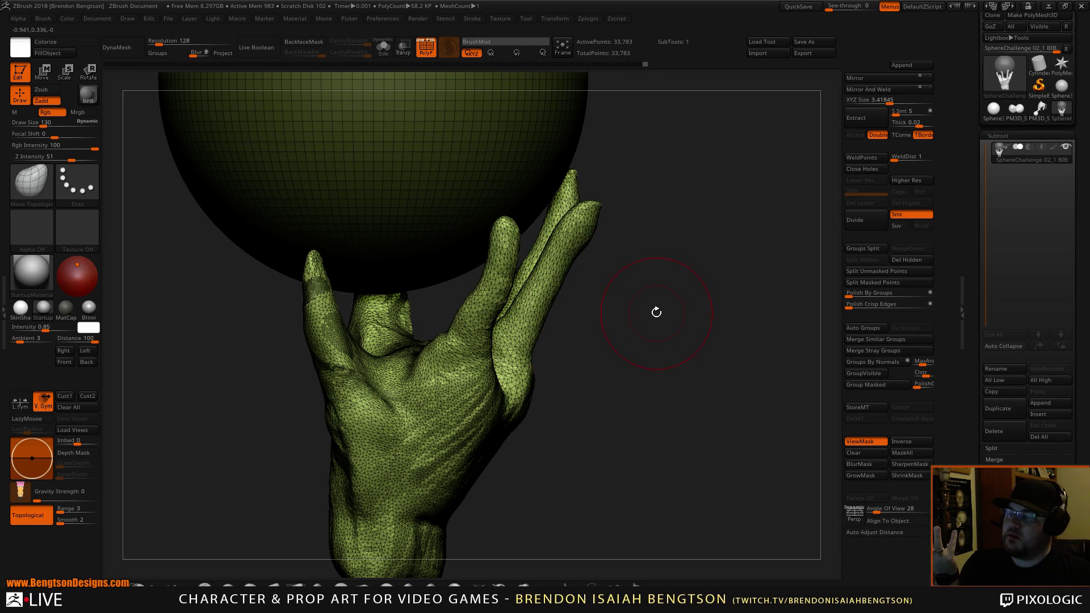
{"action": "mouse_move", "coordinate": [674, 428]}
{"action": "right_mouse_down"}
{"action": "mouse_move", "coordinate": [684, 428]}
{"action": "mouse_move", "coordinate": [669, 389]}
{"action": "right_mouse_up"}
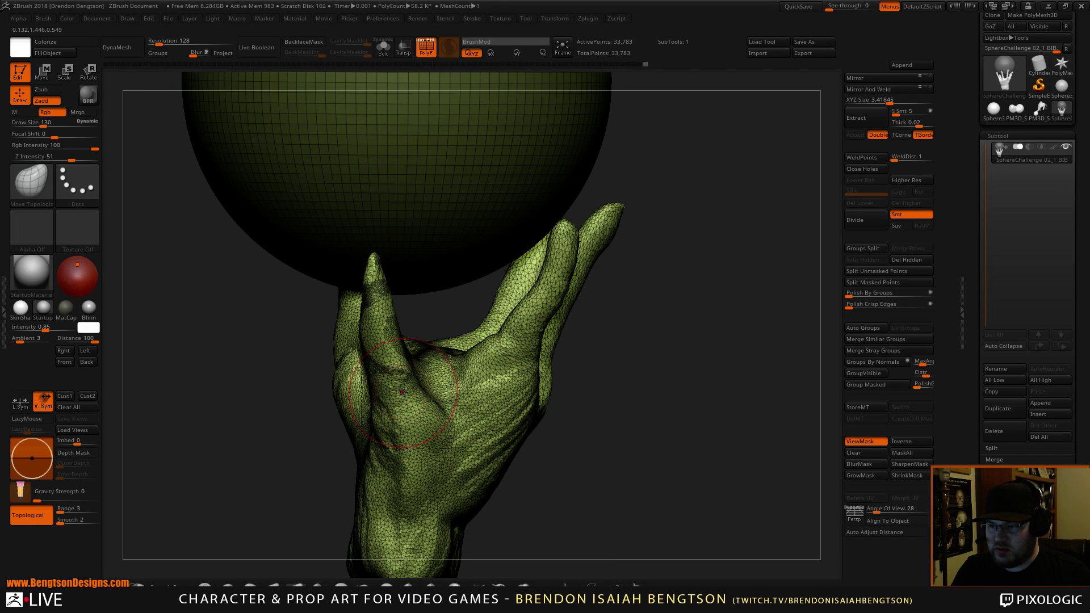
{"action": "key", "text": "b"}
{"action": "key", "text": "c"}
{"action": "key", "text": "b"}
{"action": "mouse_move", "coordinate": [548, 373]}
{"action": "right_mouse_down"}
{"action": "mouse_move", "coordinate": [539, 411]}
{"action": "mouse_move", "coordinate": [616, 407]}
{"action": "mouse_move", "coordinate": [600, 353]}
{"action": "right_mouse_up"}
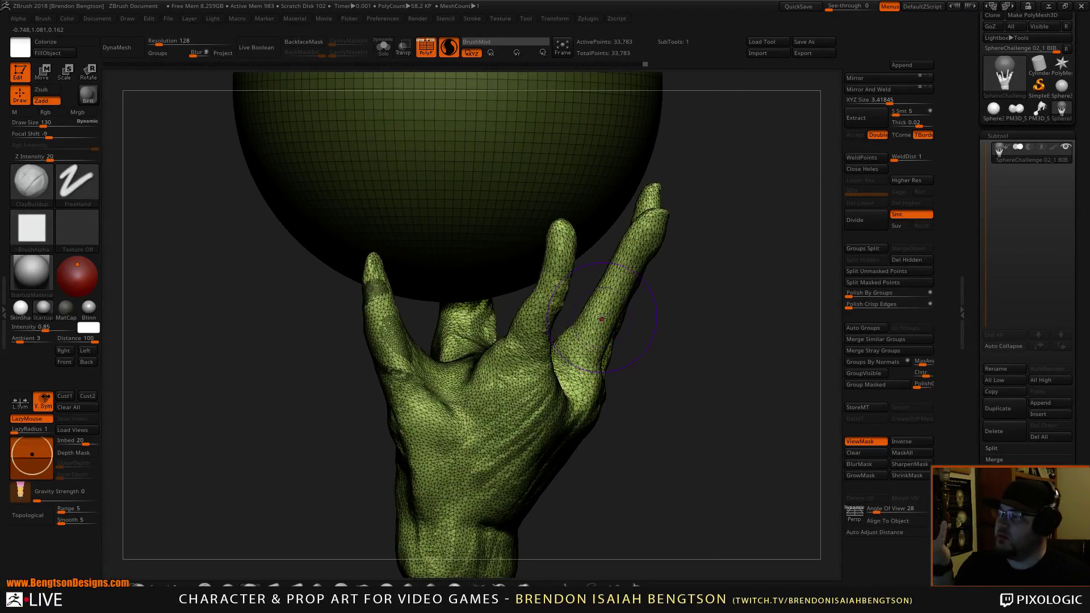
{"action": "right_click_drag", "start_coordinate": [630, 461], "coordinate": [629, 451]}
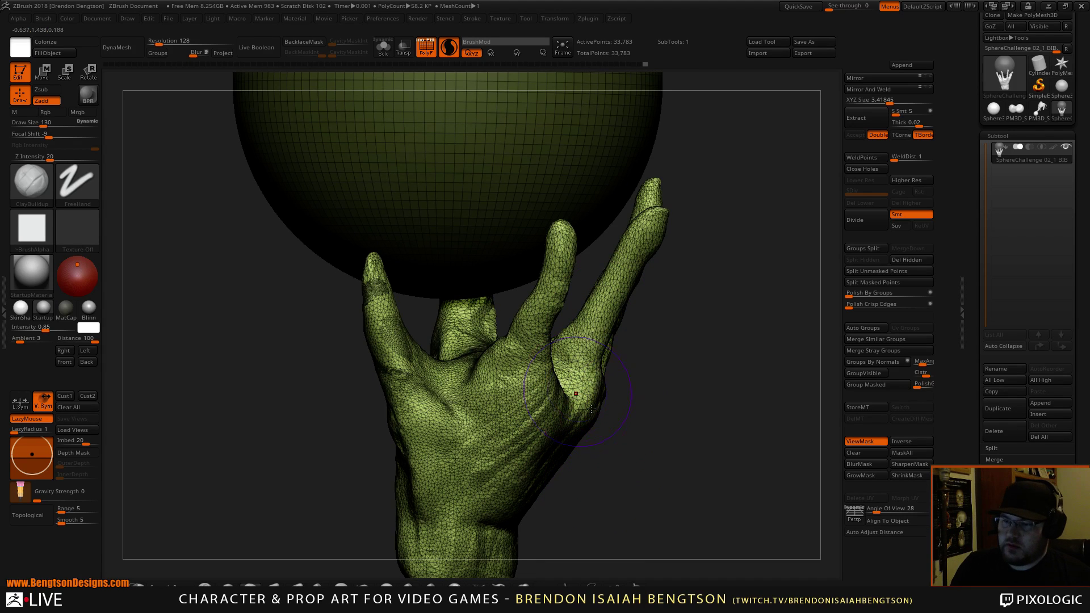
Step: Reshape the knuckle area with Move Topological at draw size 195 and bend the adjacent finger toward the sphere
{"action": "right_click_drag", "start_coordinate": [596, 415], "coordinate": [662, 409]}
{"action": "key", "text": "b"}
{"action": "key", "text": "m"}
{"action": "key", "text": "t"}
{"action": "key", "text": "space"}
{"action": "left_click_drag", "start_coordinate": [509, 353], "coordinate": [515, 359]}
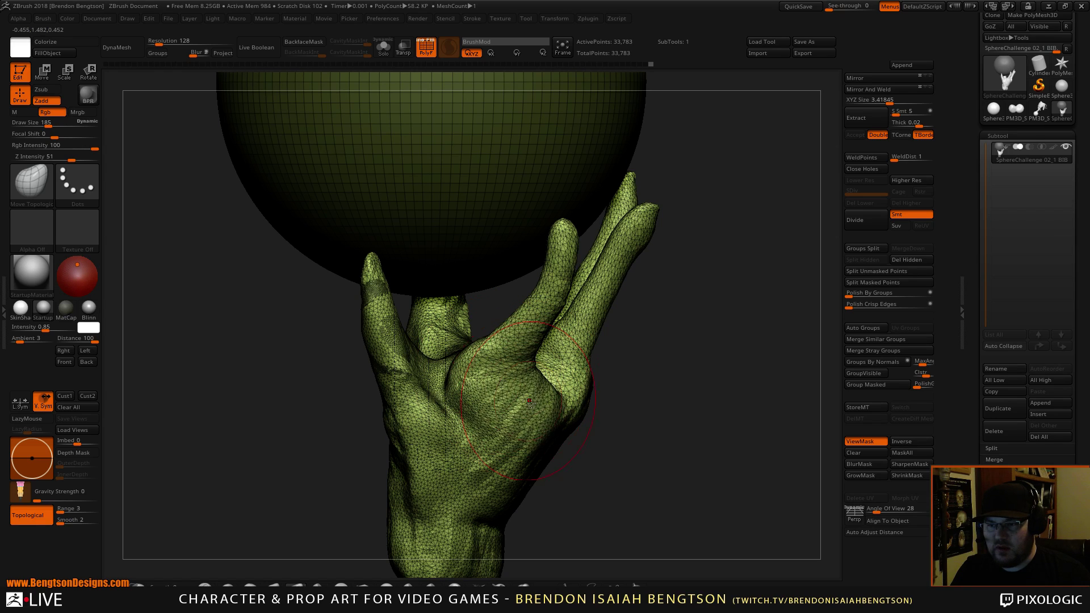
{"action": "left_click_drag", "start_coordinate": [530, 402], "coordinate": [502, 435]}
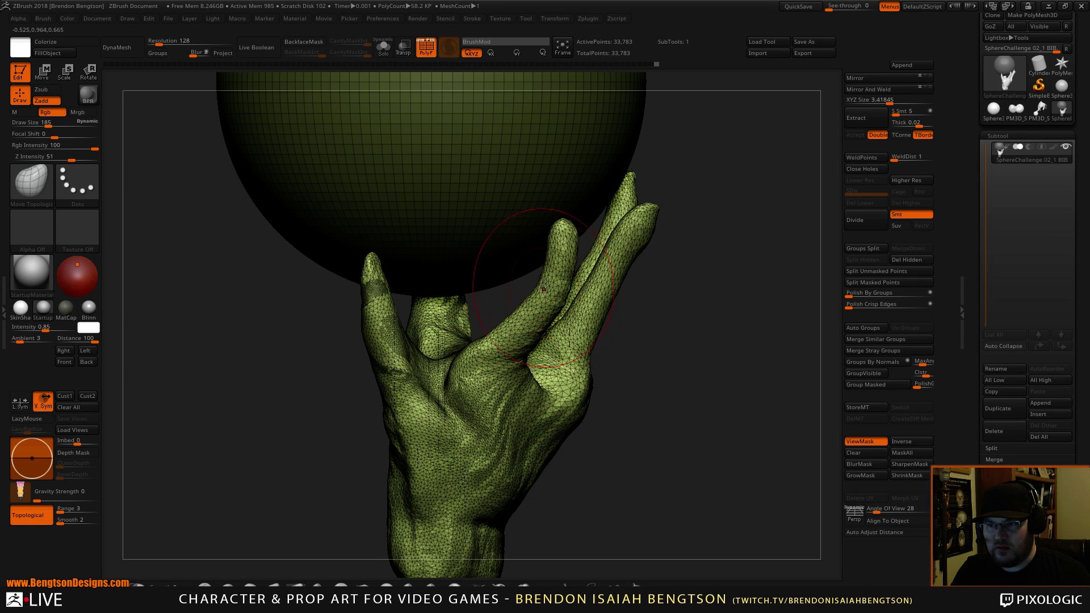
{"action": "left_click_drag", "start_coordinate": [545, 286], "coordinate": [542, 255]}
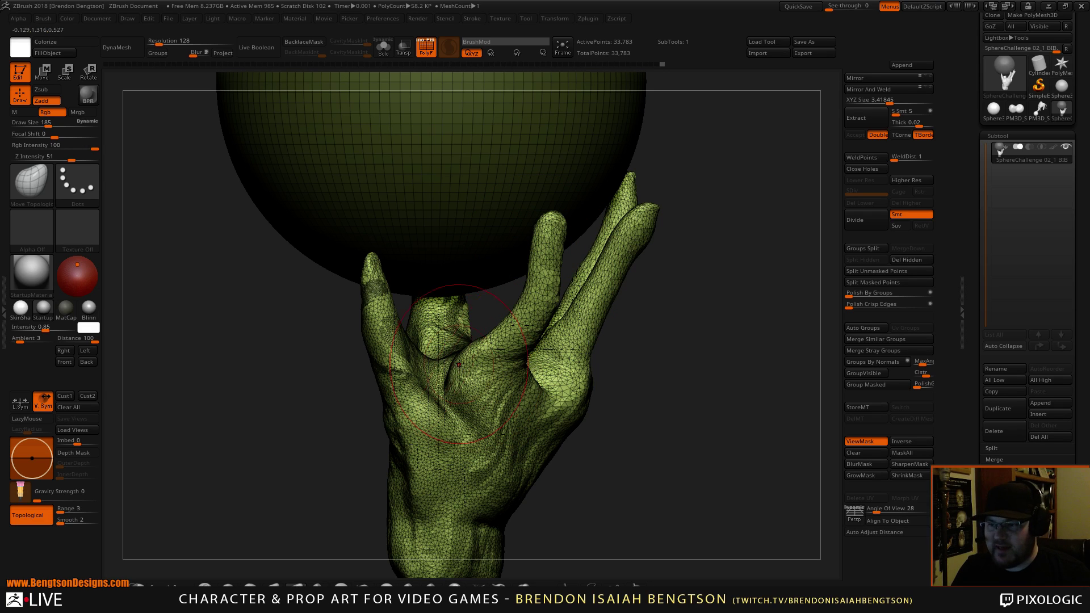
Step: Smooth the surface below the bent finger, set the Move Topological draw size to 106 and undo the last stroke
{"action": "left_click_drag", "start_coordinate": [633, 420], "coordinate": [602, 397]}
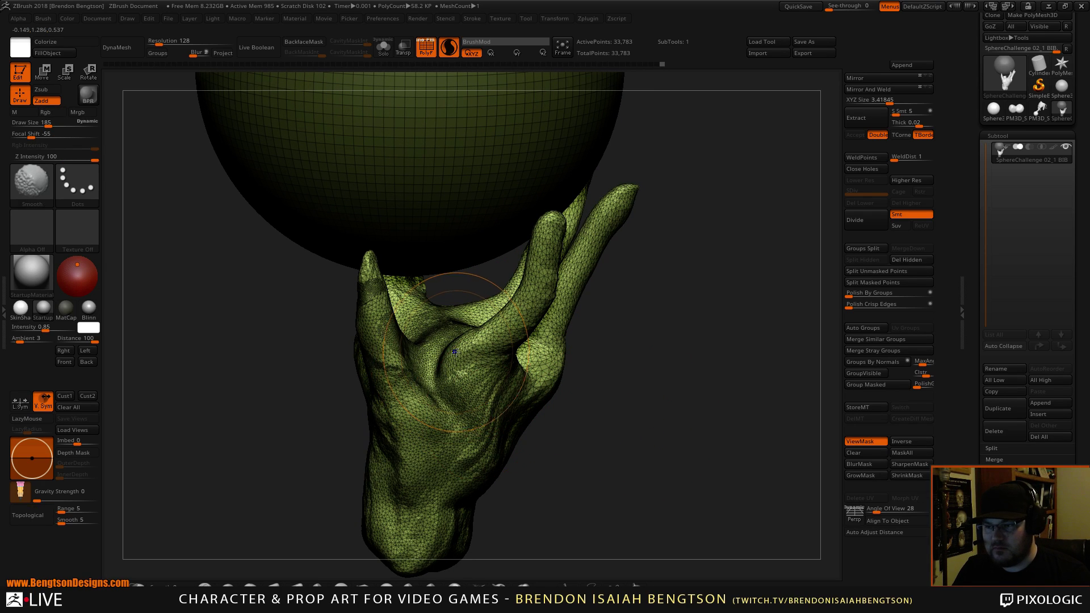
{"action": "key", "text": "space"}
{"action": "left_click_drag", "start_coordinate": [459, 354], "coordinate": [448, 352]}
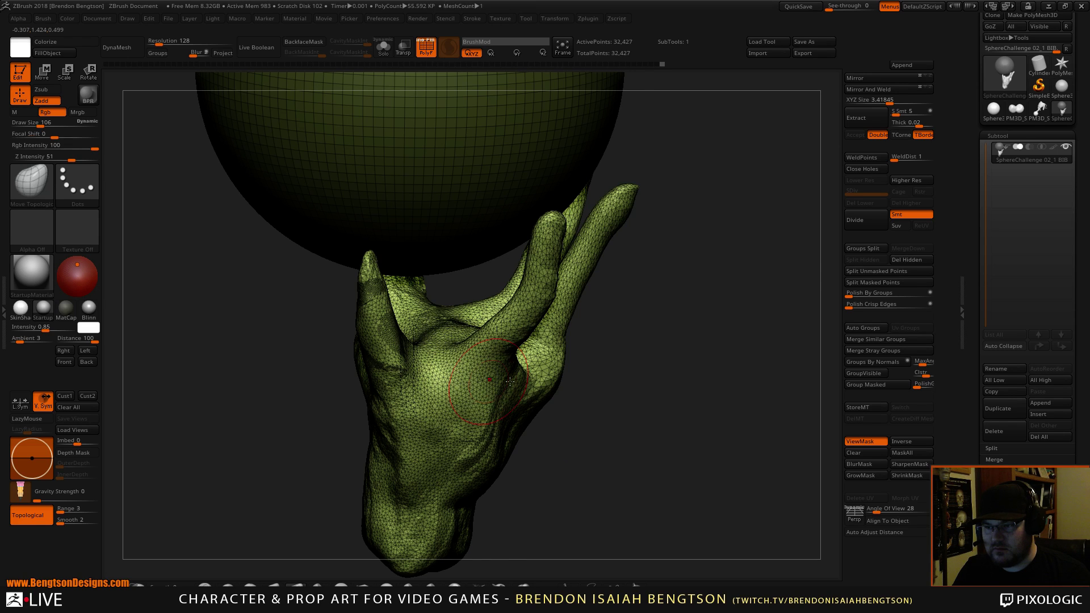
{"action": "key", "text": "ctrl+z"}
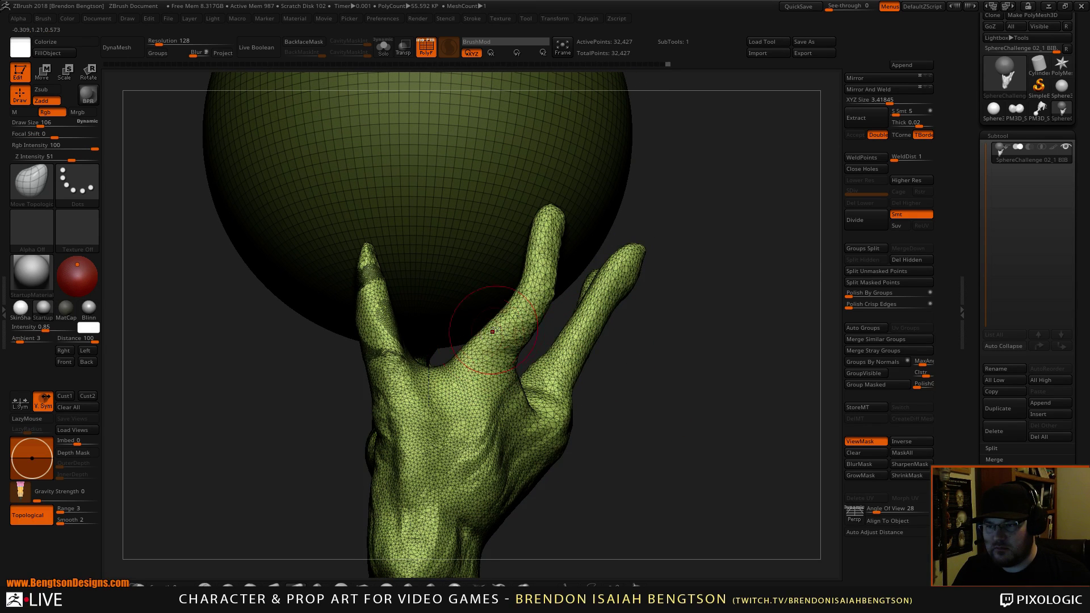
Step: Adjust the bent finger's pose against the sphere with Move Topological and enlarge the brush to draw size 280
{"action": "key", "text": "space"}
{"action": "mouse_move", "coordinate": [501, 312]}
{"action": "left_mouse_down"}
{"action": "mouse_move", "coordinate": [516, 312]}
{"action": "mouse_move", "coordinate": [527, 284]}
{"action": "left_mouse_up"}
{"action": "left_click_drag", "start_coordinate": [542, 223], "coordinate": [534, 219]}
{"action": "mouse_move", "coordinate": [683, 345]}
{"action": "left_mouse_down"}
{"action": "mouse_move", "coordinate": [696, 380]}
{"action": "mouse_move", "coordinate": [704, 359]}
{"action": "mouse_move", "coordinate": [772, 464]}
{"action": "mouse_move", "coordinate": [653, 386]}
{"action": "mouse_move", "coordinate": [420, 193]}
{"action": "mouse_move", "coordinate": [397, 192]}
{"action": "left_mouse_up"}
{"action": "left_click_drag", "start_coordinate": [447, 320], "coordinate": [457, 308]}
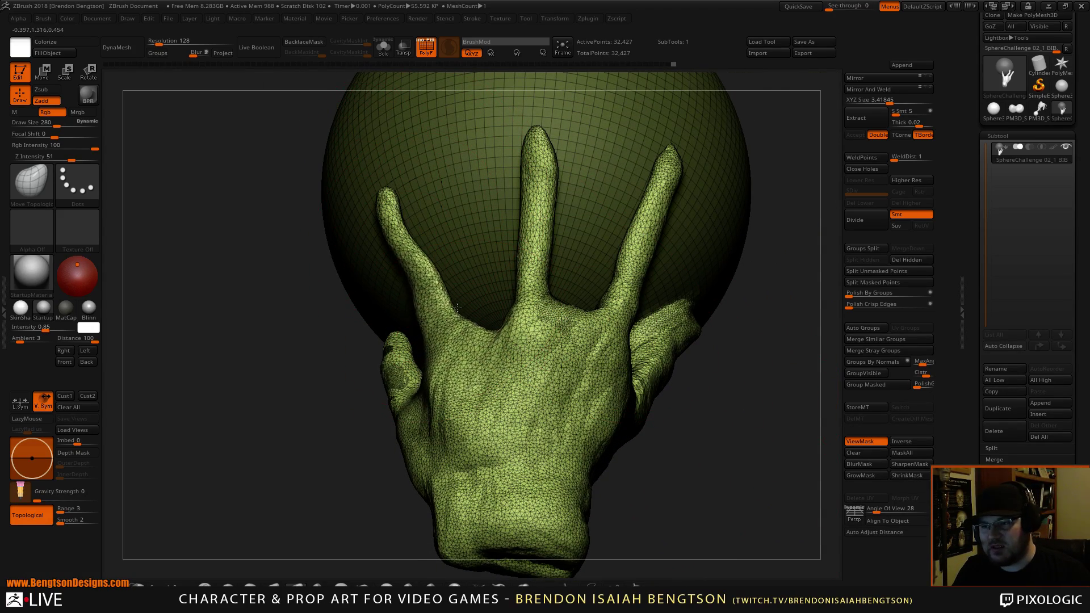
Step: Build up the knuckles and the gap between the outer and middle fingers using ClayBuildup at draw size 84
{"action": "left_click_drag", "start_coordinate": [761, 449], "coordinate": [773, 518]}
{"action": "key", "text": "b"}
{"action": "key", "text": "c"}
{"action": "key", "text": "b"}
{"action": "key", "text": "space"}
{"action": "left_click_drag", "start_coordinate": [489, 342], "coordinate": [465, 342]}
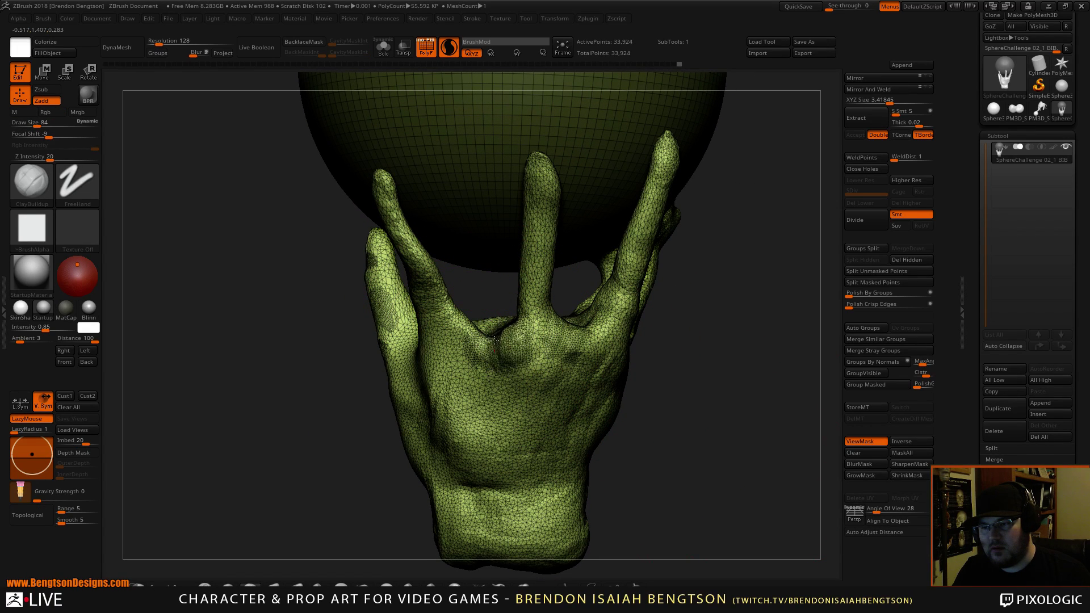
{"action": "mouse_move", "coordinate": [477, 328]}
{"action": "left_mouse_down"}
{"action": "mouse_move", "coordinate": [495, 346]}
{"action": "mouse_move", "coordinate": [491, 325]}
{"action": "mouse_move", "coordinate": [463, 349]}
{"action": "mouse_move", "coordinate": [487, 345]}
{"action": "mouse_move", "coordinate": [489, 383]}
{"action": "mouse_move", "coordinate": [454, 366]}
{"action": "mouse_move", "coordinate": [483, 388]}
{"action": "left_mouse_up"}
Step: Thicken the thin outer finger along its length with the Inflat brush at draw size 145
{"action": "key", "text": "space"}
{"action": "mouse_move", "coordinate": [694, 417]}
{"action": "left_mouse_down"}
{"action": "mouse_move", "coordinate": [696, 384]}
{"action": "mouse_move", "coordinate": [663, 350]}
{"action": "left_mouse_up"}
{"action": "left_click", "coordinate": [523, 585]}
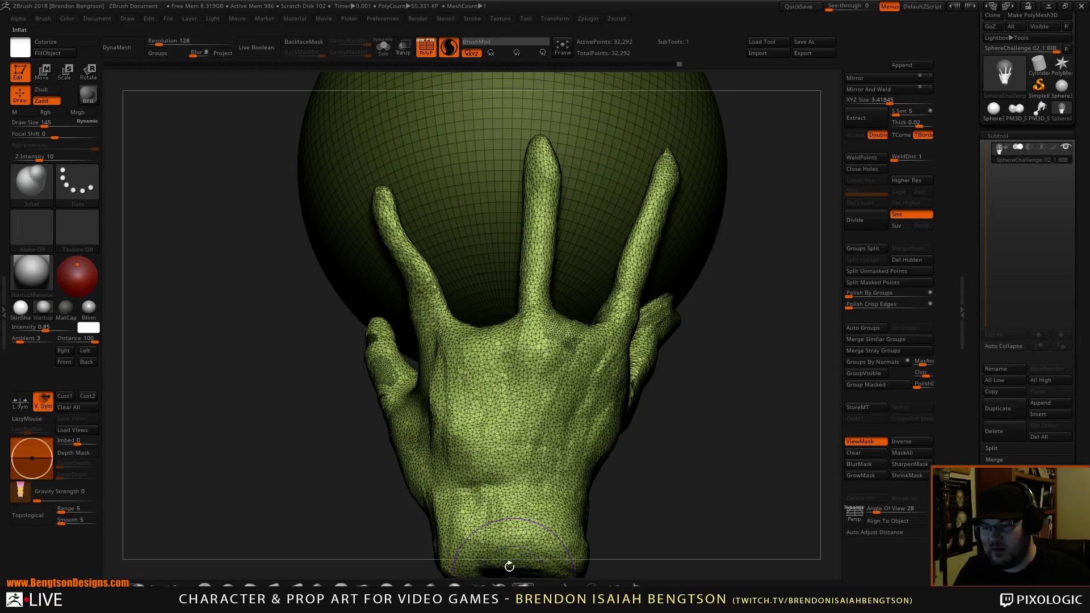
{"action": "mouse_move", "coordinate": [438, 309]}
{"action": "left_mouse_down"}
{"action": "mouse_move", "coordinate": [396, 257]}
{"action": "mouse_move", "coordinate": [413, 261]}
{"action": "left_mouse_up"}
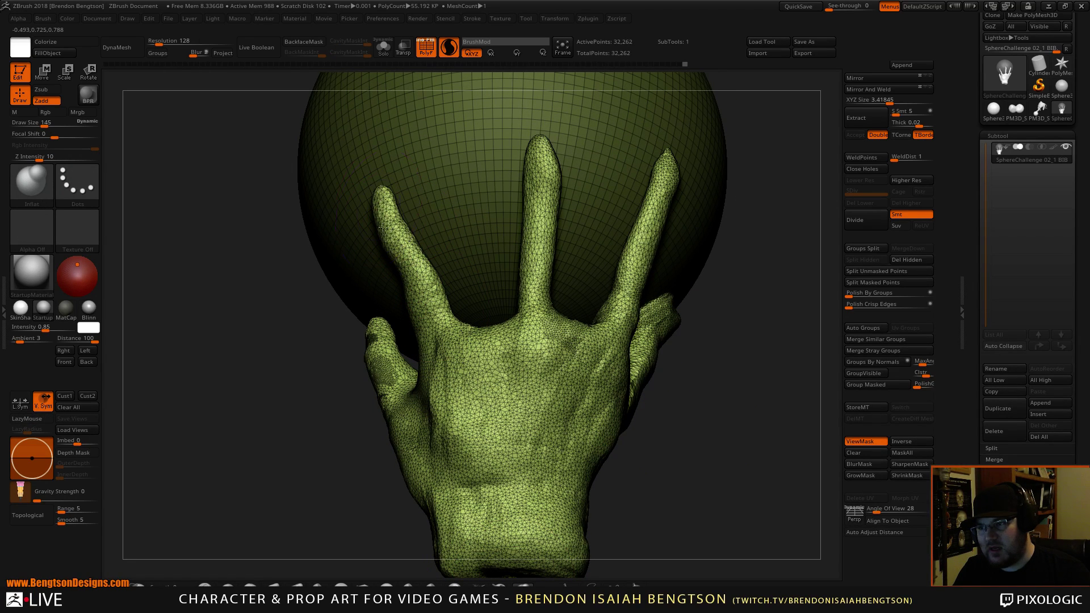
{"action": "mouse_move", "coordinate": [383, 226]}
{"action": "left_mouse_down"}
{"action": "mouse_move", "coordinate": [417, 294]}
{"action": "mouse_move", "coordinate": [426, 292]}
{"action": "mouse_move", "coordinate": [388, 222]}
{"action": "mouse_move", "coordinate": [410, 260]}
{"action": "mouse_move", "coordinate": [392, 204]}
{"action": "mouse_move", "coordinate": [439, 315]}
{"action": "left_mouse_up"}
{"action": "mouse_move", "coordinate": [760, 443]}
{"action": "left_mouse_down"}
{"action": "mouse_move", "coordinate": [759, 456]}
{"action": "mouse_move", "coordinate": [745, 459]}
{"action": "left_mouse_up"}
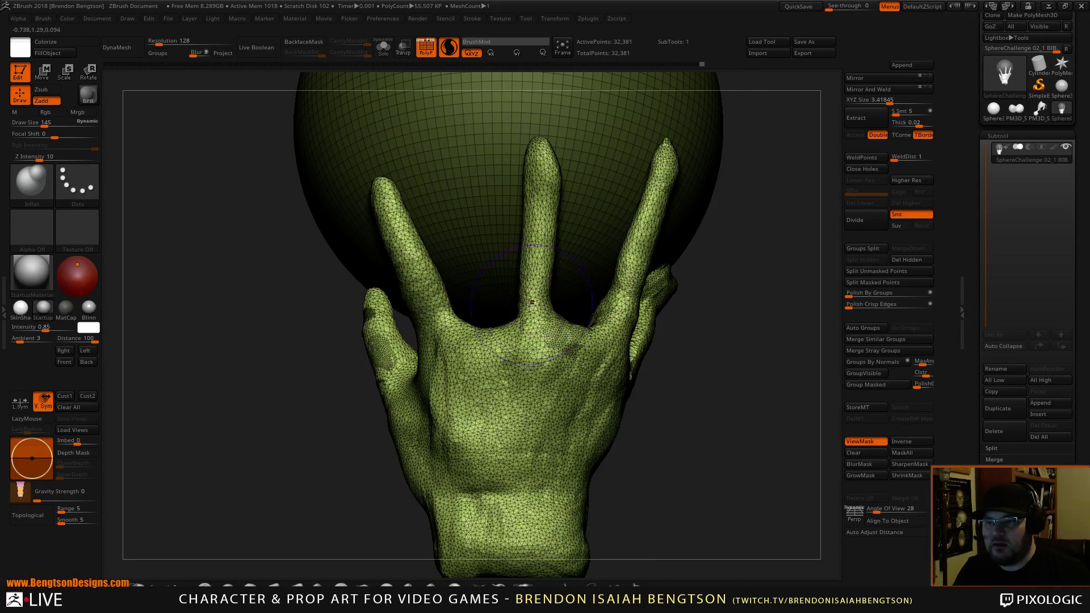
Step: Inflate the base of the middle finger and the webbing beside it
{"action": "mouse_move", "coordinate": [537, 284]}
{"action": "left_mouse_down"}
{"action": "mouse_move", "coordinate": [503, 331]}
{"action": "mouse_move", "coordinate": [536, 290]}
{"action": "mouse_move", "coordinate": [520, 324]}
{"action": "mouse_move", "coordinate": [538, 164]}
{"action": "mouse_move", "coordinate": [531, 244]}
{"action": "mouse_move", "coordinate": [559, 332]}
{"action": "left_mouse_up"}
{"action": "mouse_move", "coordinate": [727, 401]}
{"action": "left_mouse_down"}
{"action": "mouse_move", "coordinate": [747, 435]}
{"action": "mouse_move", "coordinate": [742, 312]}
{"action": "mouse_move", "coordinate": [684, 326]}
{"action": "mouse_move", "coordinate": [740, 336]}
{"action": "mouse_move", "coordinate": [703, 356]}
{"action": "mouse_move", "coordinate": [716, 518]}
{"action": "left_mouse_up"}
{"action": "left_click_drag", "start_coordinate": [571, 367], "coordinate": [431, 354]}
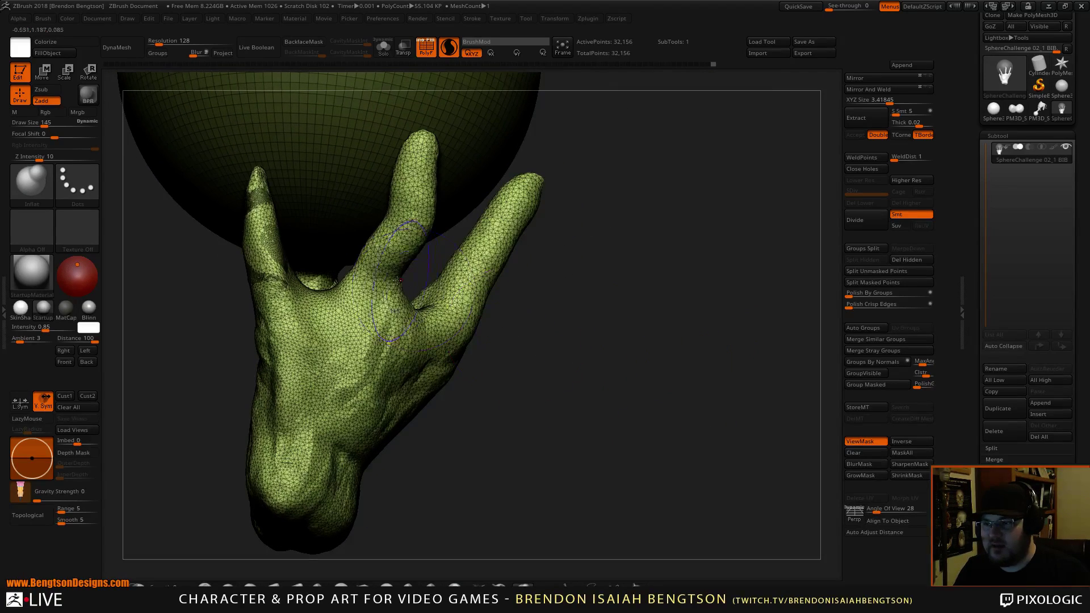
{"action": "mouse_move", "coordinate": [369, 312]}
{"action": "left_mouse_down"}
{"action": "mouse_move", "coordinate": [386, 278]}
{"action": "mouse_move", "coordinate": [395, 306]}
{"action": "mouse_move", "coordinate": [397, 296]}
{"action": "left_mouse_up"}
{"action": "mouse_move", "coordinate": [517, 314]}
{"action": "left_mouse_down"}
{"action": "mouse_move", "coordinate": [635, 421]}
{"action": "mouse_move", "coordinate": [584, 410]}
{"action": "left_mouse_up"}
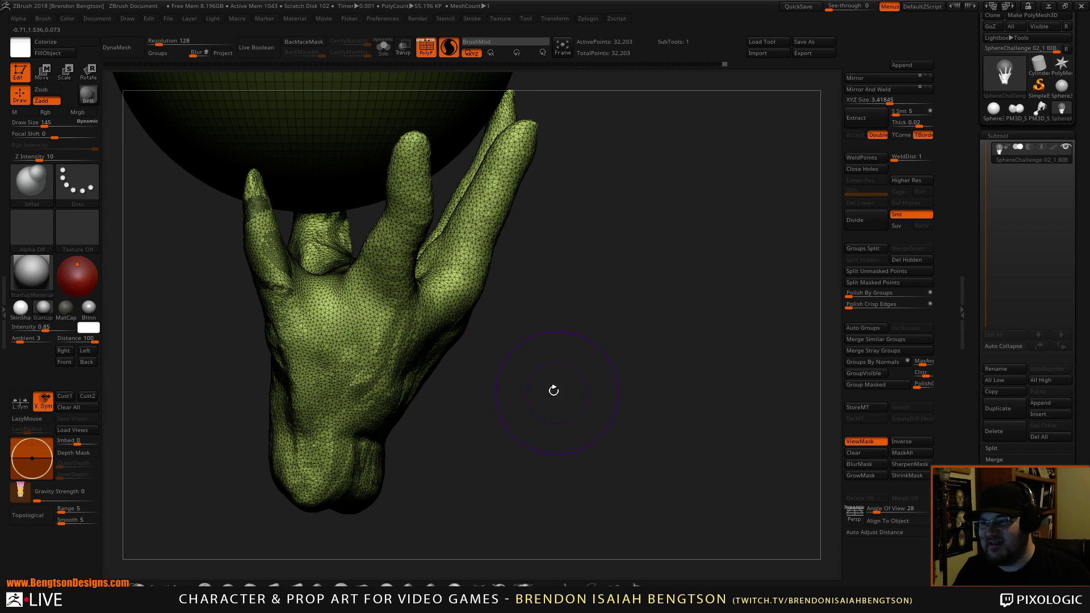
Step: Adjust the contour between the finger bases with the Move Topological brush
{"action": "key", "text": "b"}
{"action": "key", "text": "m"}
{"action": "key", "text": "t"}
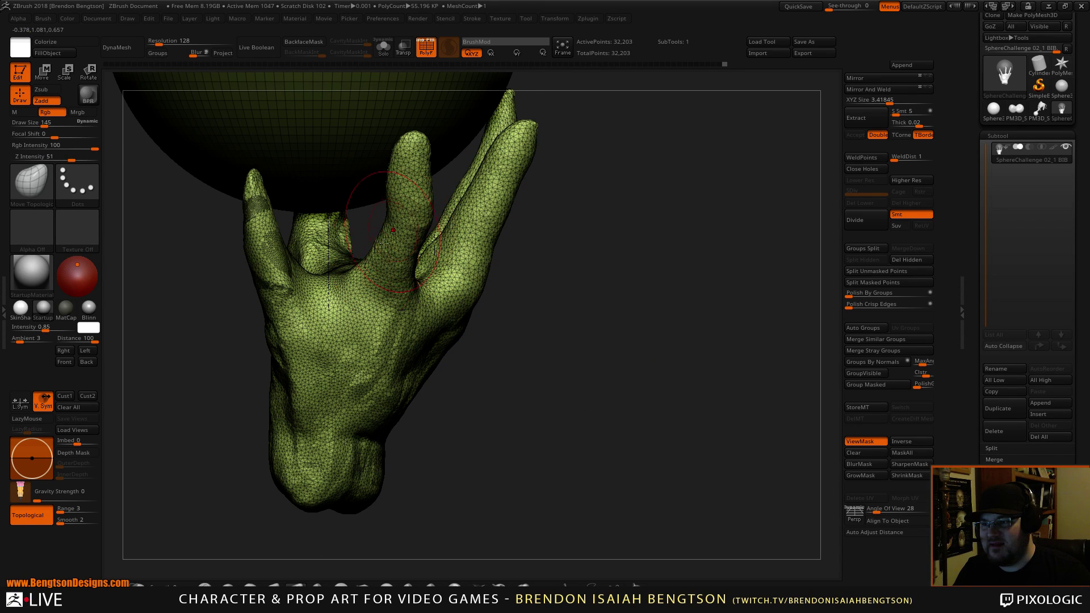
{"action": "left_click_drag", "start_coordinate": [353, 283], "coordinate": [334, 271]}
{"action": "left_click_drag", "start_coordinate": [605, 427], "coordinate": [763, 420], "text": "alt"}
Step: Fill out the narrow tapered finger with ClayBuildup at draw size 93 and plump it with the Inflat brush
{"action": "key", "text": "b"}
{"action": "key", "text": "c"}
{"action": "key", "text": "b"}
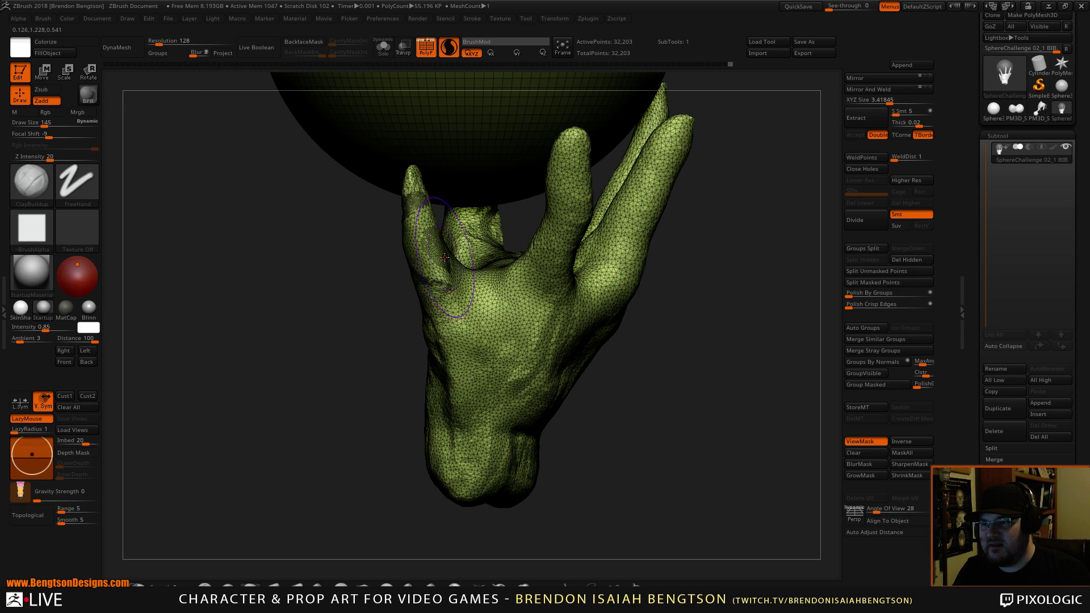
{"action": "key", "text": "space"}
{"action": "left_click_drag", "start_coordinate": [445, 258], "coordinate": [436, 257]}
{"action": "key", "text": "b"}
{"action": "key", "text": "i"}
{"action": "key", "text": "n"}
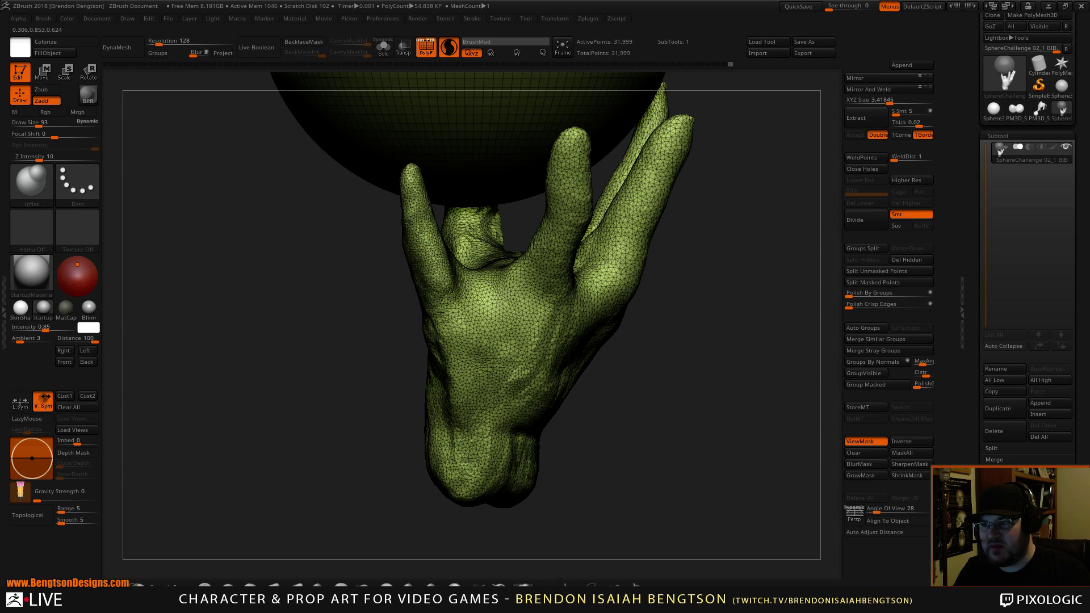
{"action": "left_click_drag", "start_coordinate": [343, 250], "coordinate": [614, 321]}
Step: Reshape the base of the palm-side outer finger with Move Topological and smooth it up to the tip
{"action": "key", "text": "b"}
{"action": "key", "text": "m"}
{"action": "key", "text": "t"}
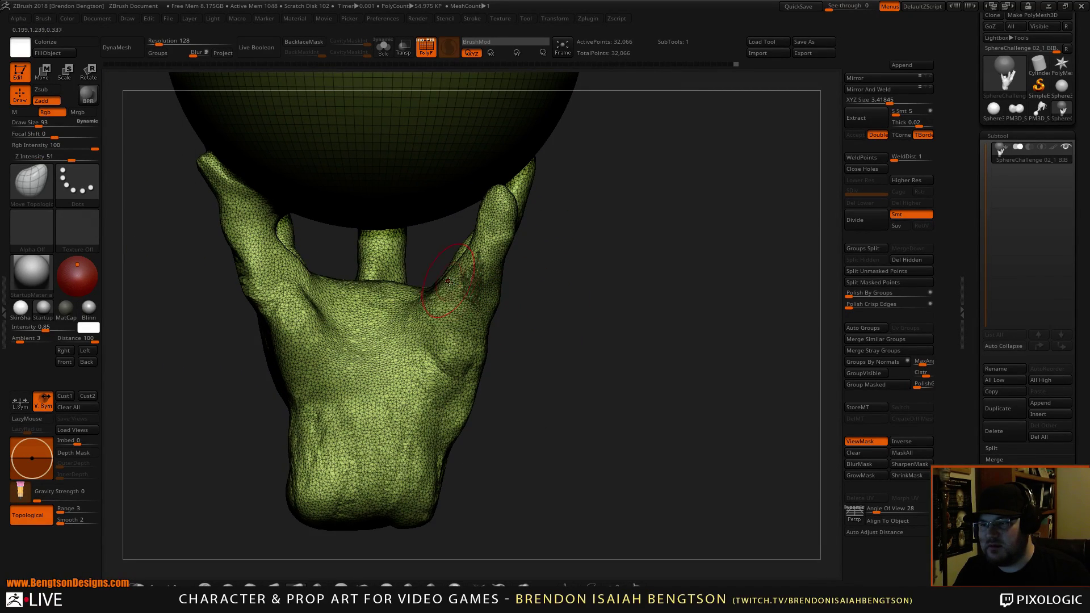
{"action": "left_click_drag", "start_coordinate": [449, 305], "coordinate": [482, 250]}
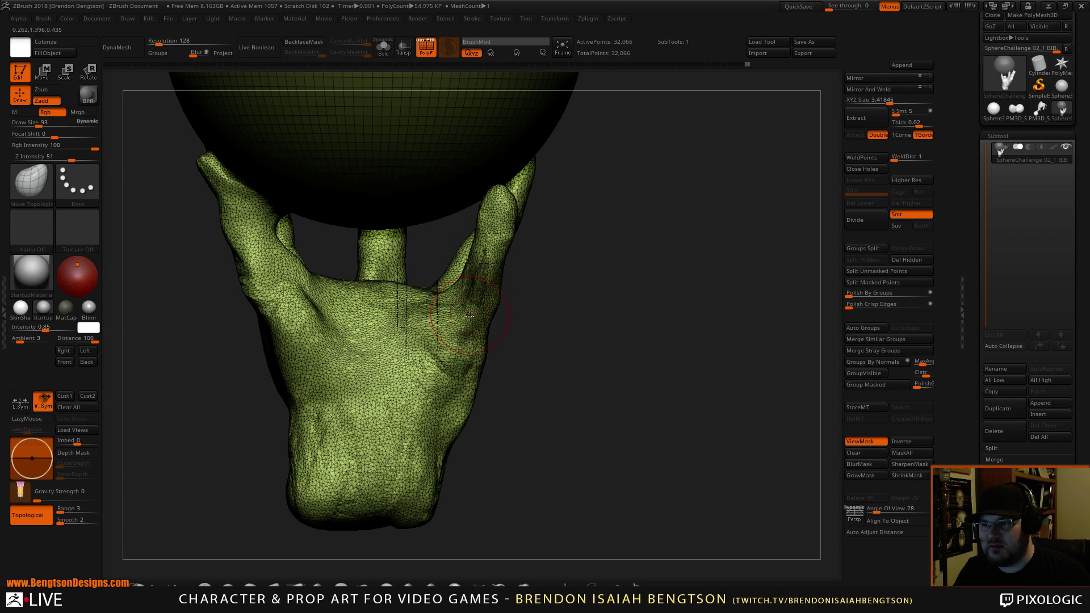
{"action": "left_click_drag", "start_coordinate": [465, 287], "coordinate": [472, 267], "text": "shift"}
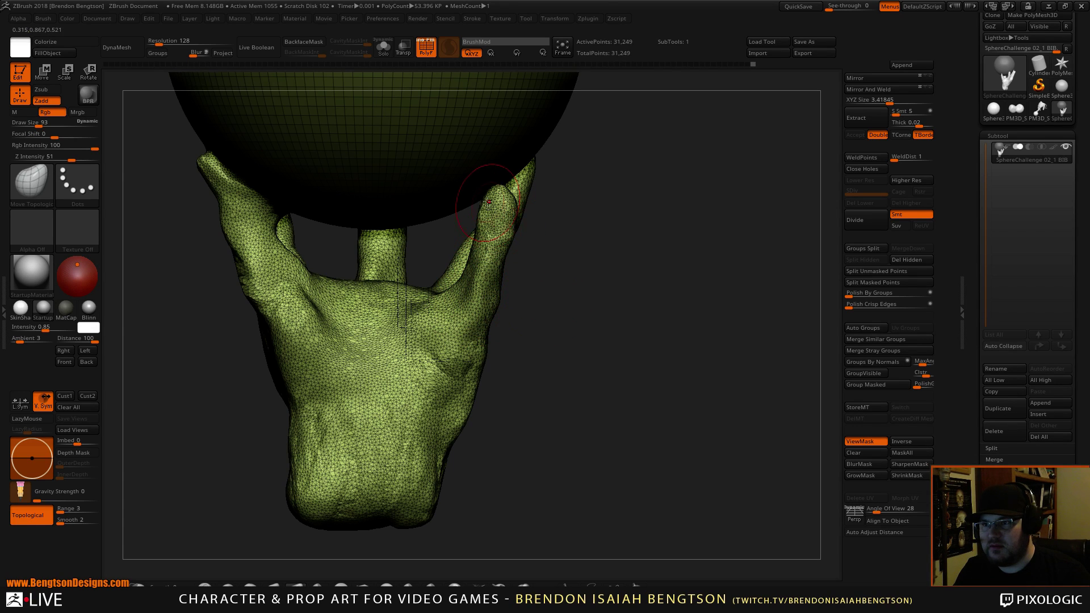
{"action": "left_click_drag", "start_coordinate": [489, 197], "coordinate": [502, 245], "text": "shift"}
{"action": "mouse_move", "coordinate": [569, 297]}
{"action": "left_mouse_down"}
{"action": "mouse_move", "coordinate": [559, 303]}
{"action": "mouse_move", "coordinate": [572, 365]}
{"action": "left_mouse_up"}
Step: Build up the fleshy pads on both sides of the palm with the ClayBuildup brush
{"action": "key", "text": "b"}
{"action": "key", "text": "c"}
{"action": "key", "text": "b"}
{"action": "mouse_move", "coordinate": [398, 250]}
{"action": "left_mouse_down"}
{"action": "mouse_move", "coordinate": [404, 236]}
{"action": "mouse_move", "coordinate": [402, 262]}
{"action": "mouse_move", "coordinate": [448, 295]}
{"action": "mouse_move", "coordinate": [445, 306]}
{"action": "mouse_move", "coordinate": [396, 242]}
{"action": "mouse_move", "coordinate": [340, 289]}
{"action": "mouse_move", "coordinate": [420, 306]}
{"action": "mouse_move", "coordinate": [352, 255]}
{"action": "mouse_move", "coordinate": [409, 357]}
{"action": "mouse_move", "coordinate": [420, 318]}
{"action": "mouse_move", "coordinate": [449, 295]}
{"action": "mouse_move", "coordinate": [431, 267]}
{"action": "mouse_move", "coordinate": [432, 321]}
{"action": "left_mouse_up"}
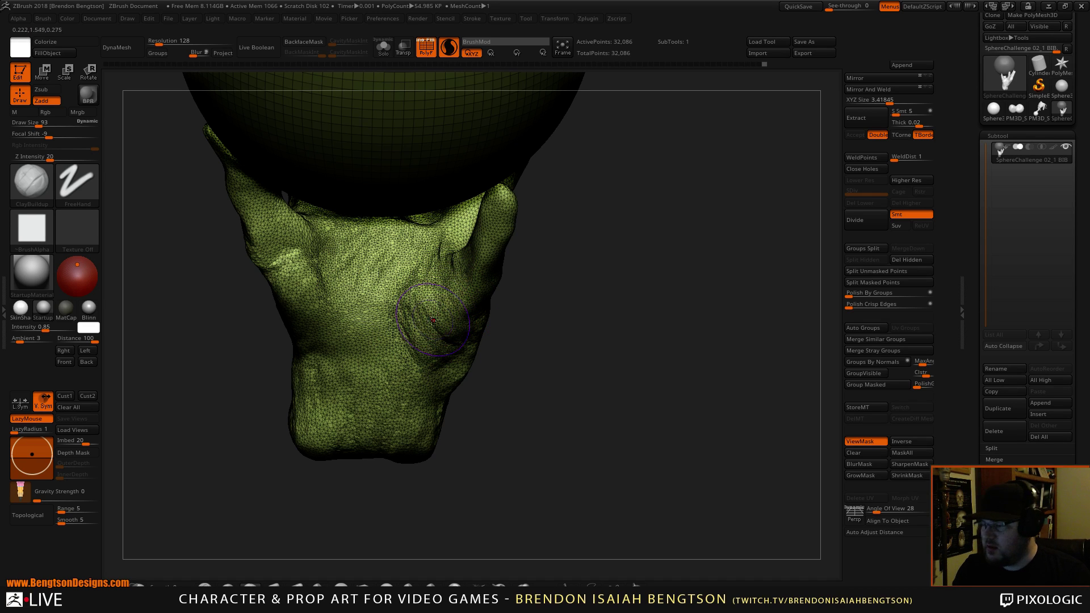
{"action": "left_click_drag", "start_coordinate": [511, 363], "coordinate": [562, 383]}
{"action": "mouse_move", "coordinate": [433, 358]}
{"action": "left_mouse_down"}
{"action": "mouse_move", "coordinate": [420, 397]}
{"action": "mouse_move", "coordinate": [448, 391]}
{"action": "mouse_move", "coordinate": [395, 363]}
{"action": "mouse_move", "coordinate": [321, 270]}
{"action": "mouse_move", "coordinate": [378, 387]}
{"action": "mouse_move", "coordinate": [355, 318]}
{"action": "mouse_move", "coordinate": [324, 281]}
{"action": "mouse_move", "coordinate": [287, 265]}
{"action": "left_mouse_up"}
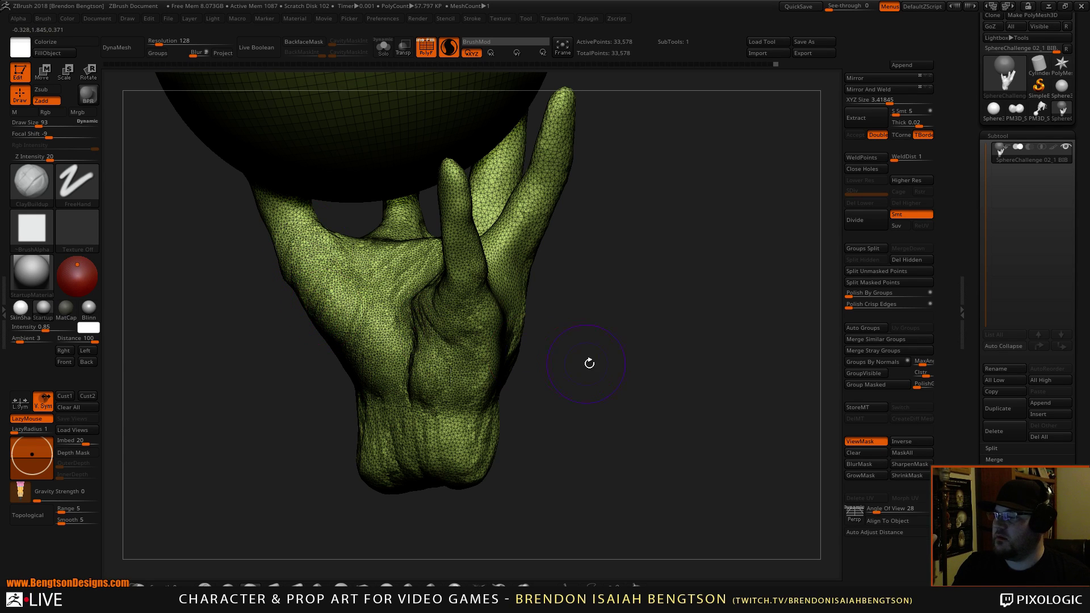
Step: Carve crease detail into the palm with the DamStandard brush
{"action": "left_click_drag", "start_coordinate": [589, 363], "coordinate": [628, 362]}
{"action": "key", "text": "b"}
{"action": "key", "text": "d"}
{"action": "key", "text": "s"}
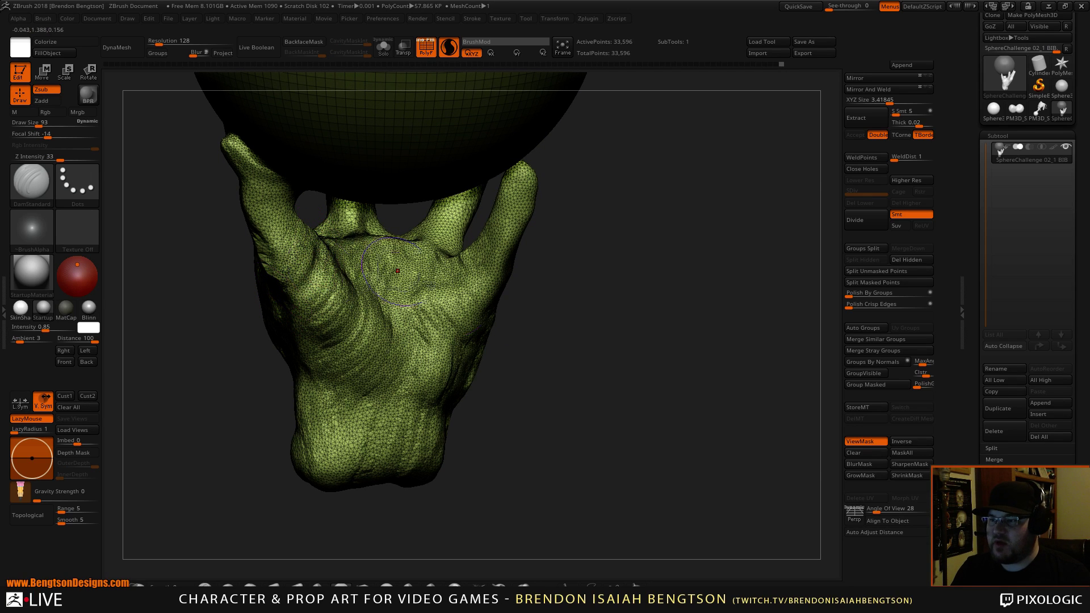
{"action": "mouse_move", "coordinate": [539, 318]}
{"action": "left_mouse_down"}
{"action": "mouse_move", "coordinate": [574, 369]}
{"action": "mouse_move", "coordinate": [568, 364]}
{"action": "left_mouse_up"}
Step: Add ClayBuildup strokes across the palm from the finger base down to the wrist
{"action": "key", "text": "b"}
{"action": "key", "text": "c"}
{"action": "key", "text": "b"}
{"action": "mouse_move", "coordinate": [284, 225]}
{"action": "left_mouse_down"}
{"action": "mouse_move", "coordinate": [317, 267]}
{"action": "mouse_move", "coordinate": [293, 286]}
{"action": "left_mouse_up"}
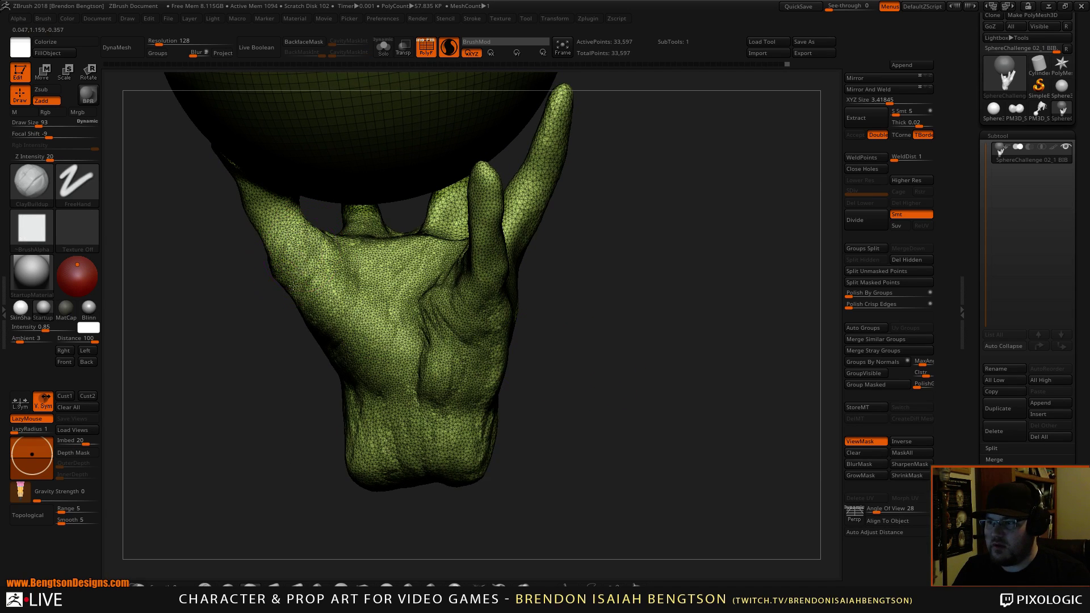
{"action": "mouse_move", "coordinate": [322, 246]}
{"action": "left_mouse_down"}
{"action": "mouse_move", "coordinate": [356, 295]}
{"action": "mouse_move", "coordinate": [379, 279]}
{"action": "mouse_move", "coordinate": [388, 363]}
{"action": "mouse_move", "coordinate": [391, 352]}
{"action": "mouse_move", "coordinate": [353, 393]}
{"action": "left_mouse_up"}
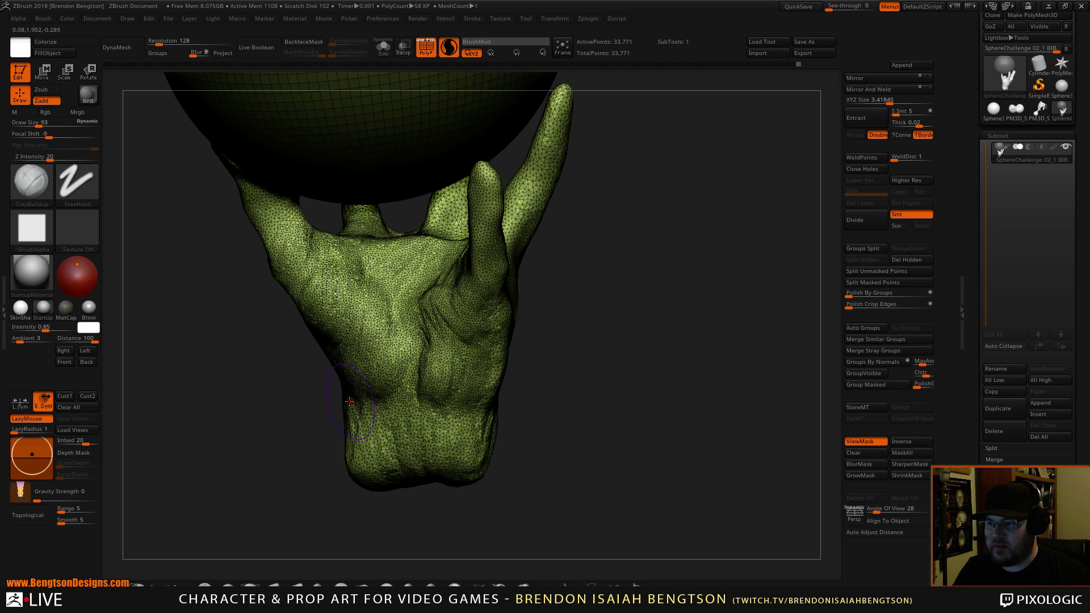
Step: Build up the heel of the palm where it meets the wrist
{"action": "left_click_drag", "start_coordinate": [241, 426], "coordinate": [289, 436]}
{"action": "mouse_move", "coordinate": [341, 372]}
{"action": "left_mouse_down"}
{"action": "mouse_move", "coordinate": [327, 321]}
{"action": "mouse_move", "coordinate": [323, 377]}
{"action": "mouse_move", "coordinate": [341, 346]}
{"action": "mouse_move", "coordinate": [351, 397]}
{"action": "mouse_move", "coordinate": [373, 379]}
{"action": "mouse_move", "coordinate": [404, 414]}
{"action": "left_mouse_up"}
{"action": "left_click_drag", "start_coordinate": [615, 438], "coordinate": [585, 346], "text": "alt"}
{"action": "mouse_move", "coordinate": [585, 347]}
{"action": "left_mouse_down", "text": "shift"}
{"action": "mouse_move", "coordinate": [565, 324]}
{"action": "mouse_move", "coordinate": [601, 373]}
{"action": "mouse_move", "coordinate": [602, 428]}
{"action": "left_mouse_up", "text": "shift"}
{"action": "mouse_move", "coordinate": [616, 401]}
{"action": "left_mouse_down", "text": "alt"}
{"action": "mouse_move", "coordinate": [594, 231]}
{"action": "mouse_move", "coordinate": [591, 315]}
{"action": "mouse_move", "coordinate": [617, 477]}
{"action": "left_mouse_up", "text": "alt"}
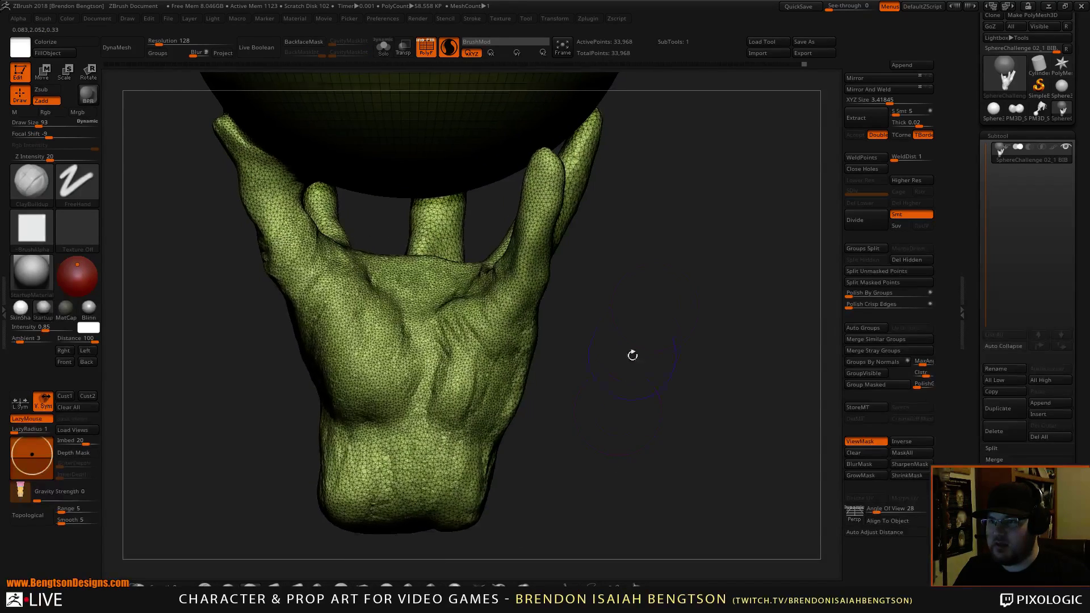
{"action": "right_click_drag", "start_coordinate": [632, 356], "coordinate": [614, 370], "text": "ctrl"}
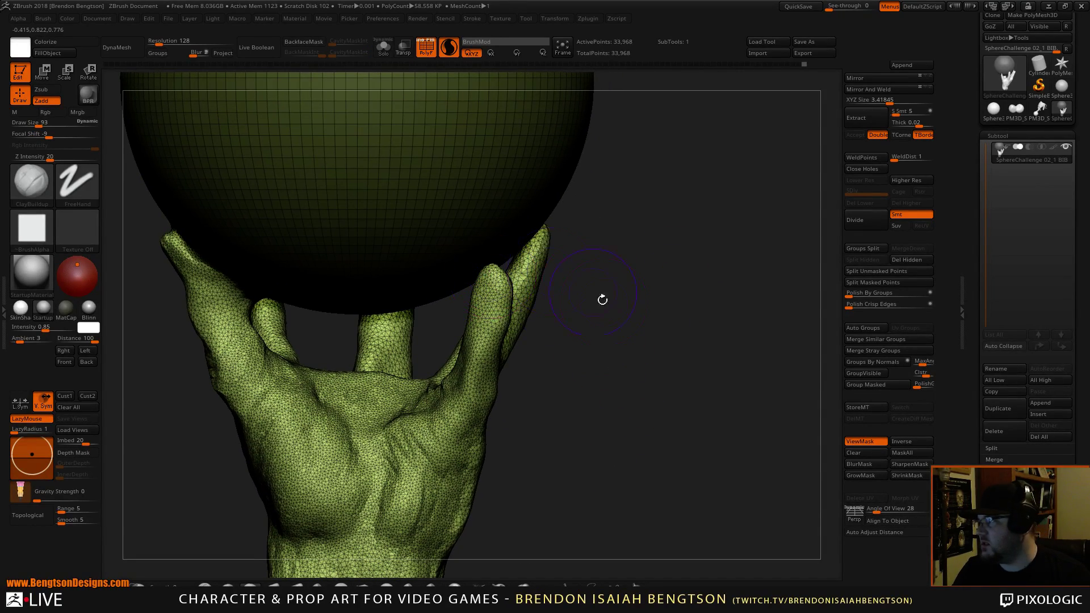
Step: Set up the Move Topological brush at draw size 198 for adjusting the outer finger
{"action": "mouse_move", "coordinate": [602, 299]}
{"action": "right_mouse_down"}
{"action": "mouse_move", "coordinate": [613, 309]}
{"action": "mouse_move", "coordinate": [610, 300]}
{"action": "right_mouse_up"}
{"action": "key", "text": "b"}
{"action": "key", "text": "m"}
{"action": "key", "text": "t"}
{"action": "key", "text": "space"}
{"action": "mouse_move", "coordinate": [414, 267]}
{"action": "left_mouse_down"}
{"action": "mouse_move", "coordinate": [434, 266]}
{"action": "mouse_move", "coordinate": [419, 258]}
{"action": "left_mouse_up"}
Step: Try shifting the outer finger and its base sideways, and undo both strokes
{"action": "left_click_drag", "start_coordinate": [435, 352], "coordinate": [427, 352]}
{"action": "left_click_drag", "start_coordinate": [438, 404], "coordinate": [431, 405]}
{"action": "key", "text": "ctrl+z"}
{"action": "key", "text": "ctrl+z"}
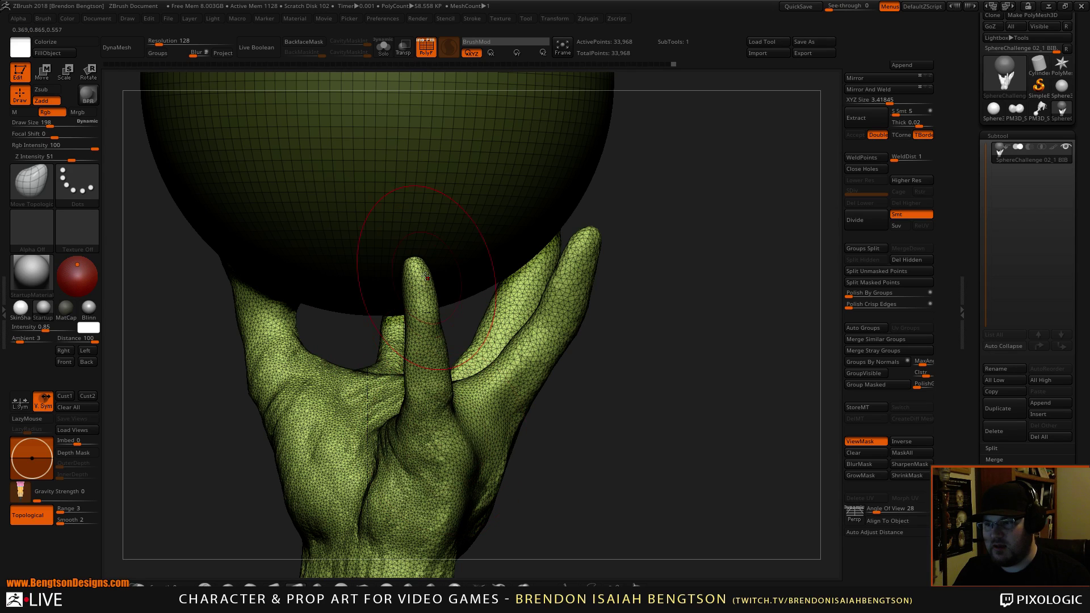
Step: Tilt the tip of the thumb sideways with the Move Topological brush at draw size 198
{"action": "left_click_drag", "start_coordinate": [409, 253], "coordinate": [382, 258]}
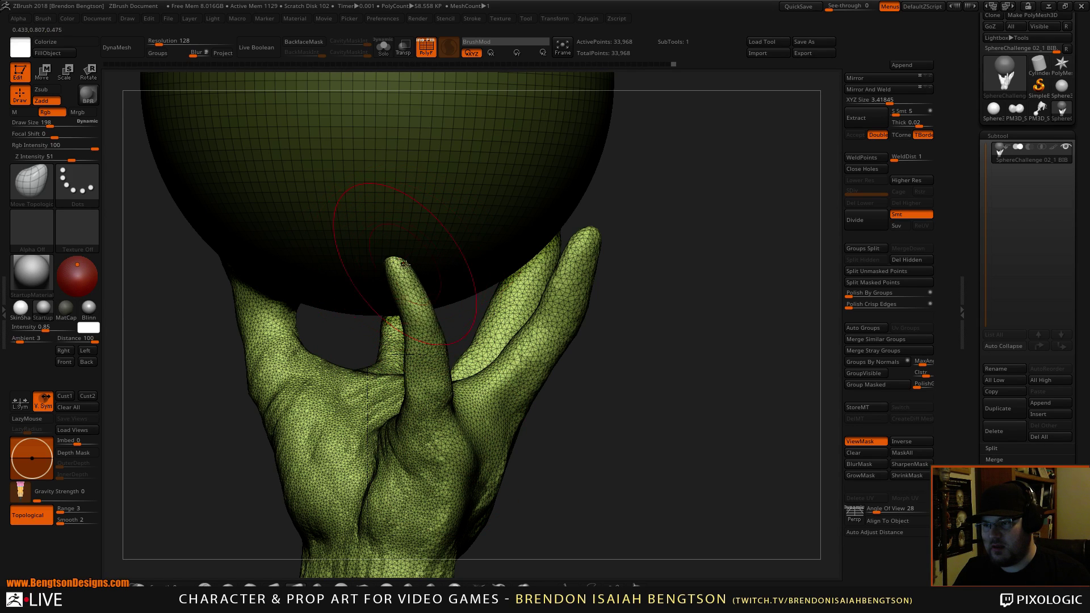
{"action": "right_click_drag", "start_coordinate": [624, 343], "coordinate": [716, 355]}
{"action": "left_click_drag", "start_coordinate": [604, 364], "coordinate": [573, 301]}
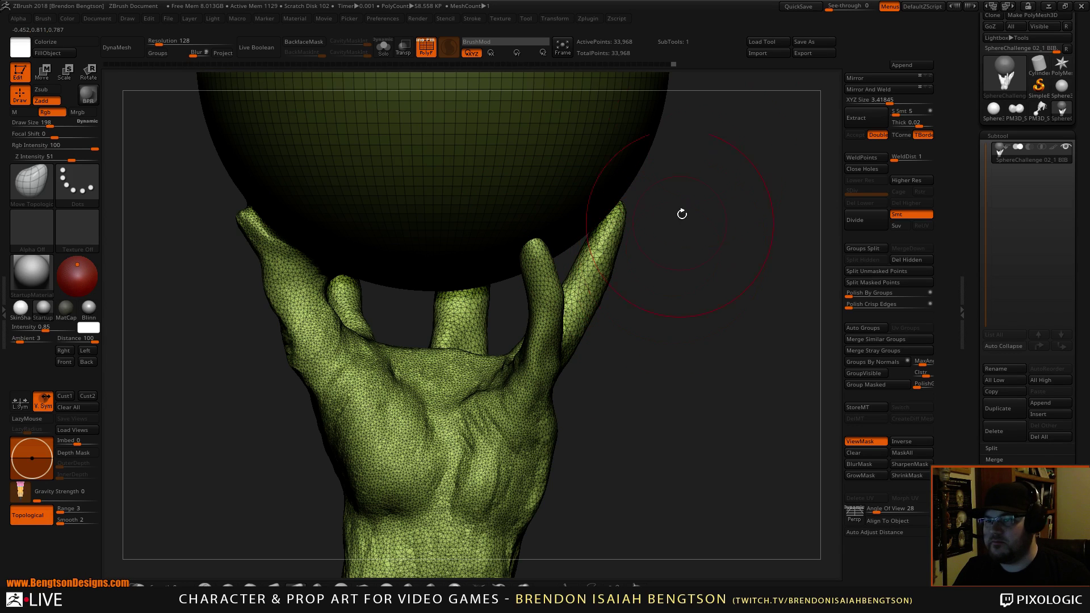
Step: Compare the hand's proportions with the Escher hand reference at see-through 38, aligning the sphere over it, and restore full opacity
{"action": "left_click_drag", "start_coordinate": [685, 304], "coordinate": [632, 225], "text": "alt"}
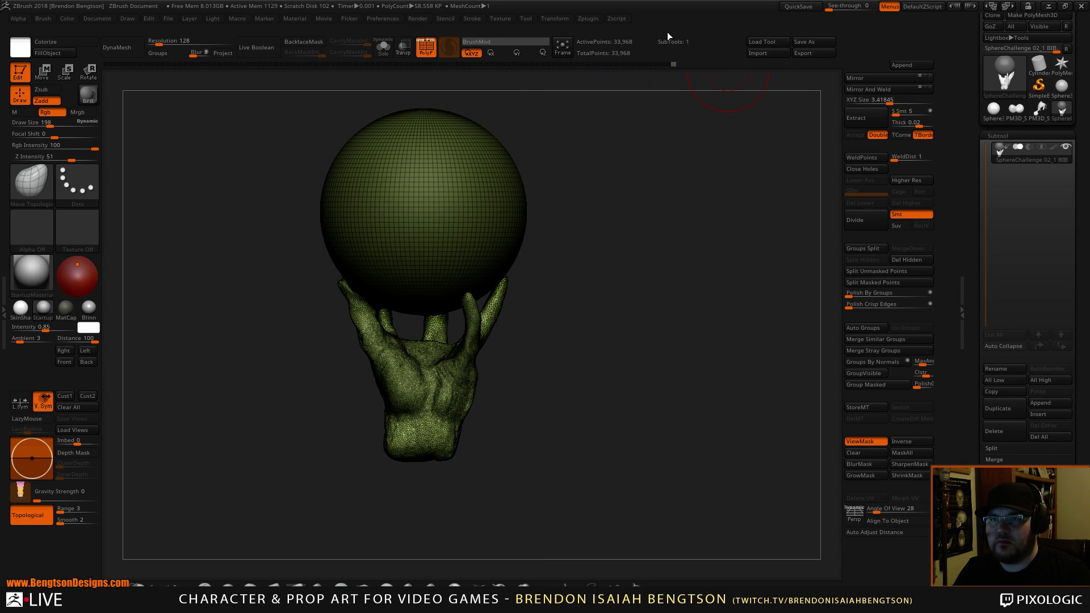
{"action": "left_click_drag", "start_coordinate": [830, 7], "coordinate": [846, 7]}
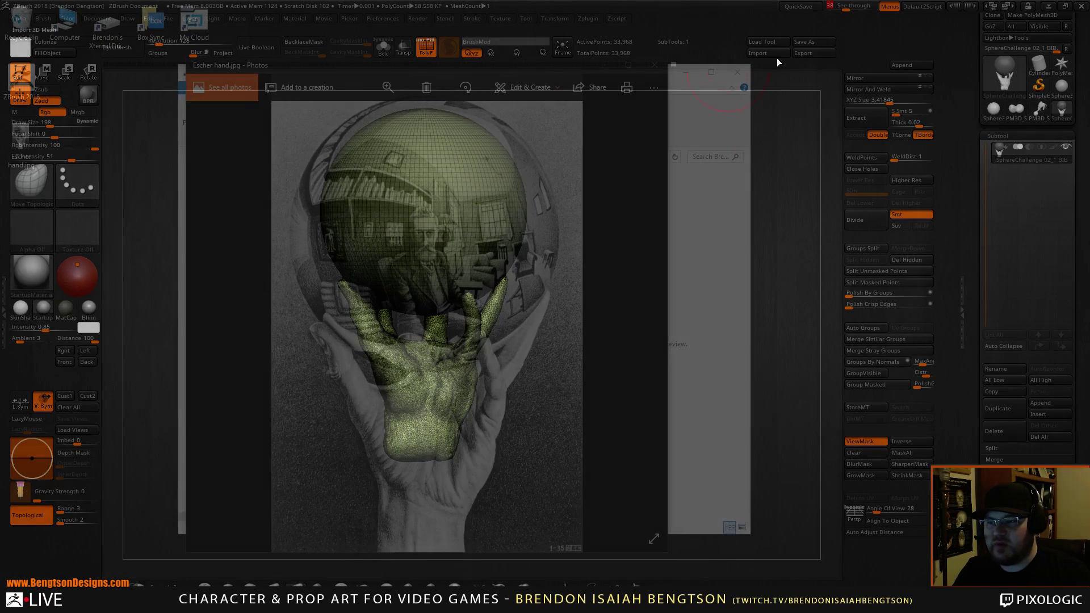
{"action": "mouse_move", "coordinate": [574, 394]}
{"action": "left_mouse_down"}
{"action": "mouse_move", "coordinate": [586, 434]}
{"action": "mouse_move", "coordinate": [578, 408]}
{"action": "left_mouse_up"}
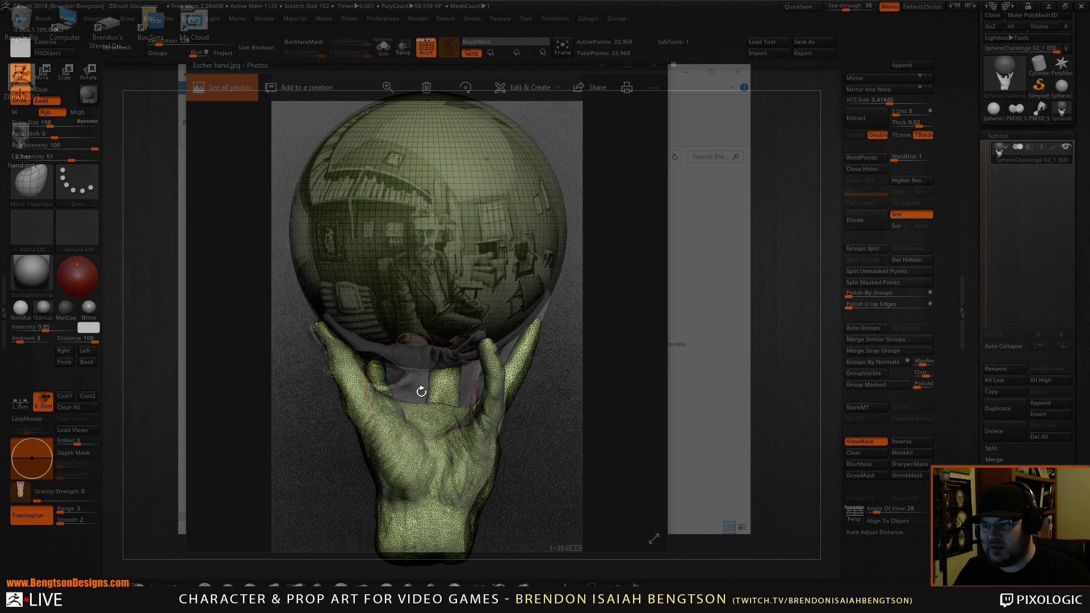
{"action": "left_click_drag", "start_coordinate": [846, 7], "coordinate": [827, 6]}
Step: Move the index finger and its base outward along the sphere with the Move Topological brush at draw size 430
{"action": "left_click_drag", "start_coordinate": [656, 370], "coordinate": [557, 291]}
{"action": "key", "text": "space"}
{"action": "mouse_move", "coordinate": [406, 315]}
{"action": "left_mouse_down"}
{"action": "mouse_move", "coordinate": [450, 306]}
{"action": "mouse_move", "coordinate": [549, 333]}
{"action": "mouse_move", "coordinate": [621, 333]}
{"action": "mouse_move", "coordinate": [536, 297]}
{"action": "left_mouse_up"}
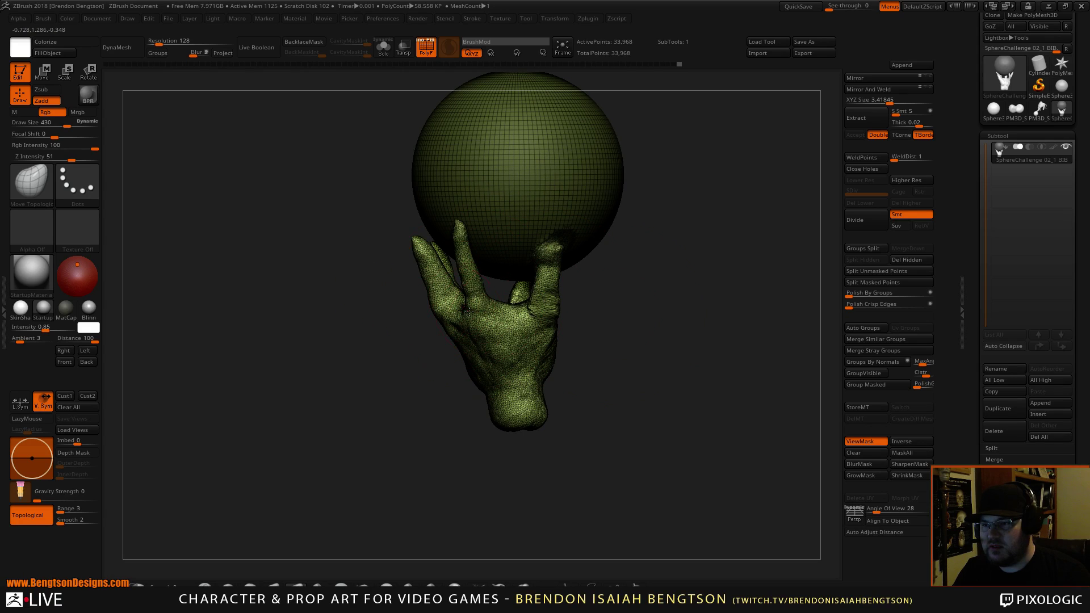
{"action": "left_click_drag", "start_coordinate": [468, 311], "coordinate": [456, 299]}
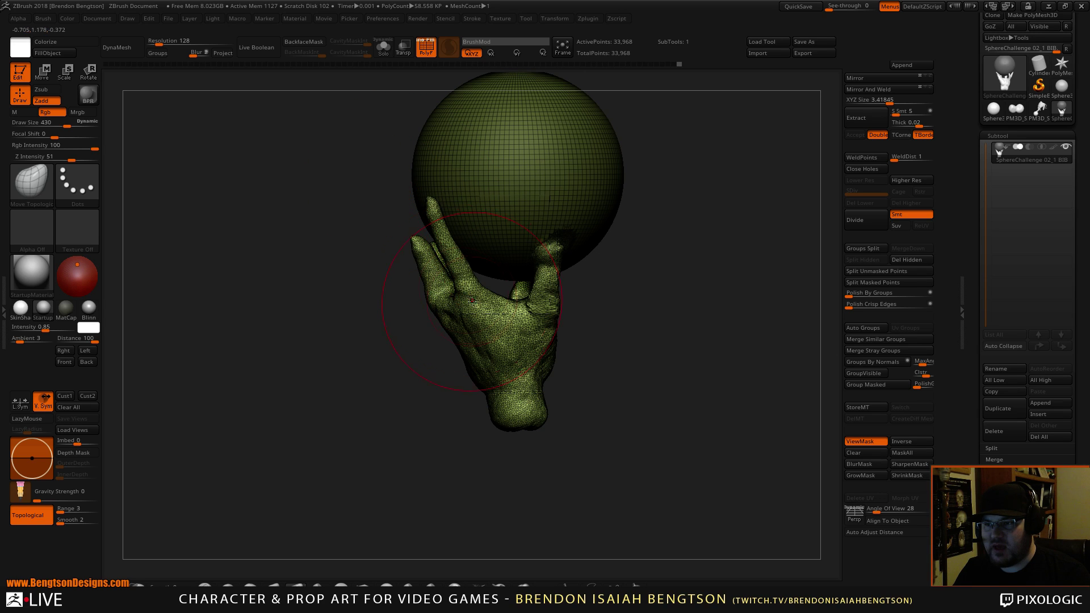
{"action": "left_click_drag", "start_coordinate": [469, 306], "coordinate": [470, 300]}
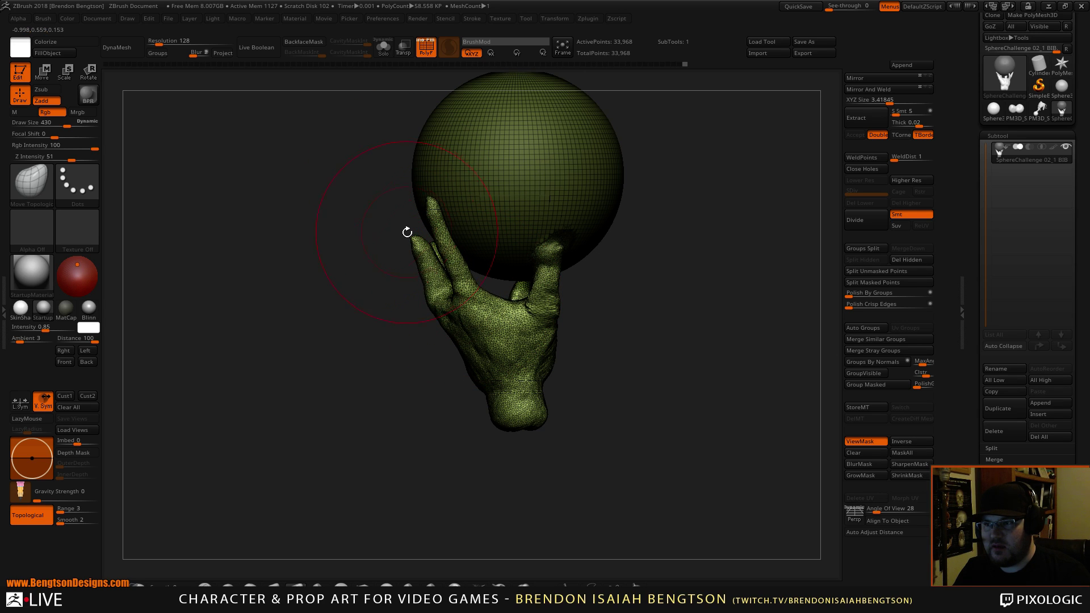
Step: Lengthen the middle finger upward at draw size 318 and push its mid-section outward at draw size 198
{"action": "key", "text": "space"}
{"action": "left_click_drag", "start_coordinate": [417, 230], "coordinate": [407, 203]}
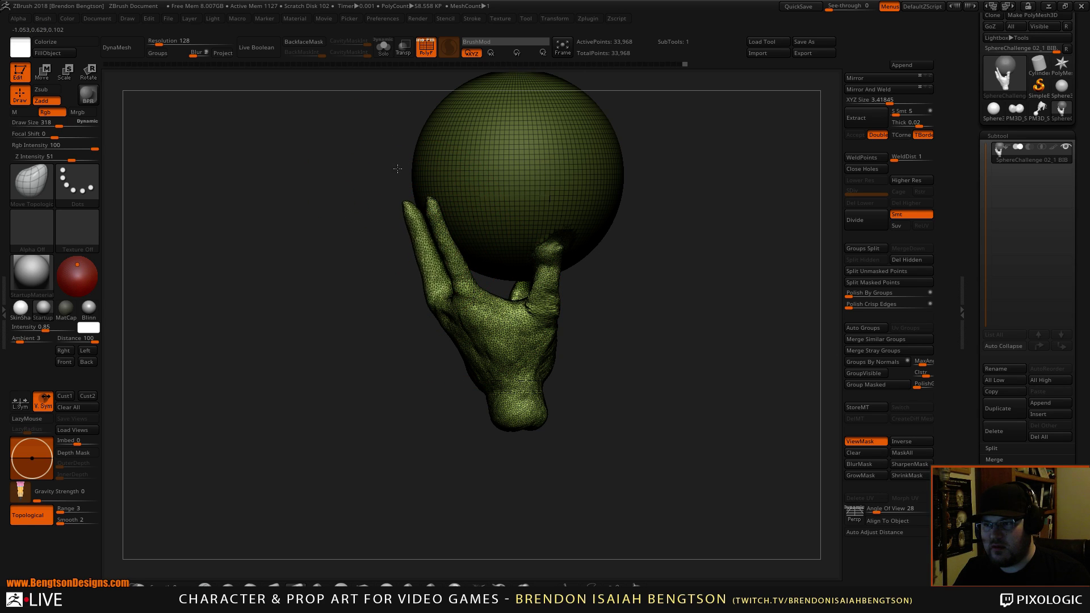
{"action": "key", "text": "space"}
{"action": "left_click_drag", "start_coordinate": [425, 248], "coordinate": [417, 248]}
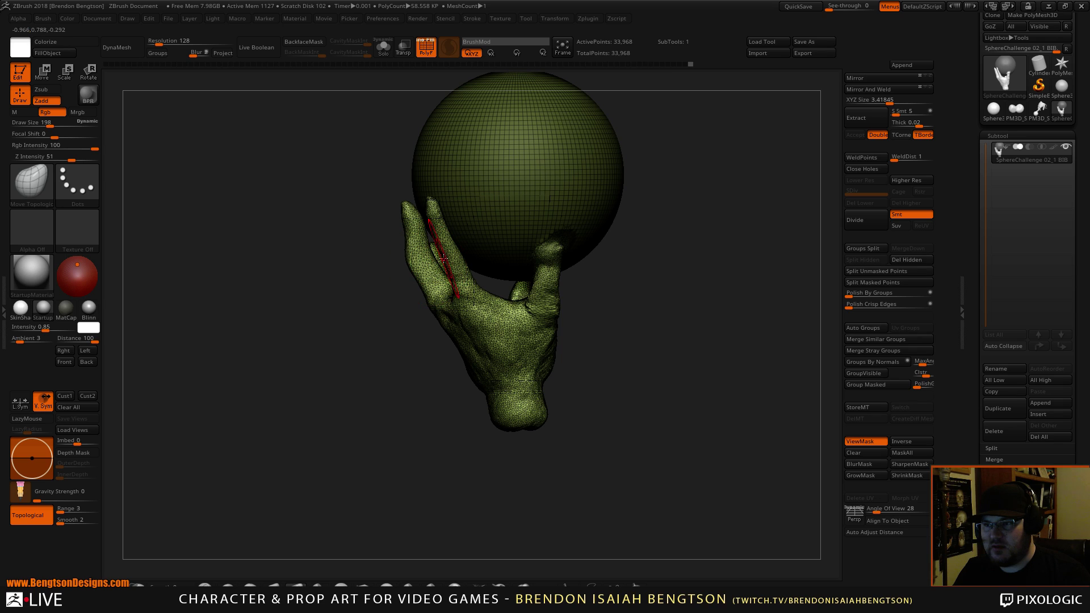
Step: Adjust the fingers from the back of the hand with the Move Topological brush and straighten the central finger
{"action": "mouse_move", "coordinate": [420, 379]}
{"action": "left_mouse_down"}
{"action": "mouse_move", "coordinate": [355, 369]}
{"action": "mouse_move", "coordinate": [511, 326]}
{"action": "mouse_move", "coordinate": [394, 322]}
{"action": "mouse_move", "coordinate": [396, 308]}
{"action": "left_mouse_up"}
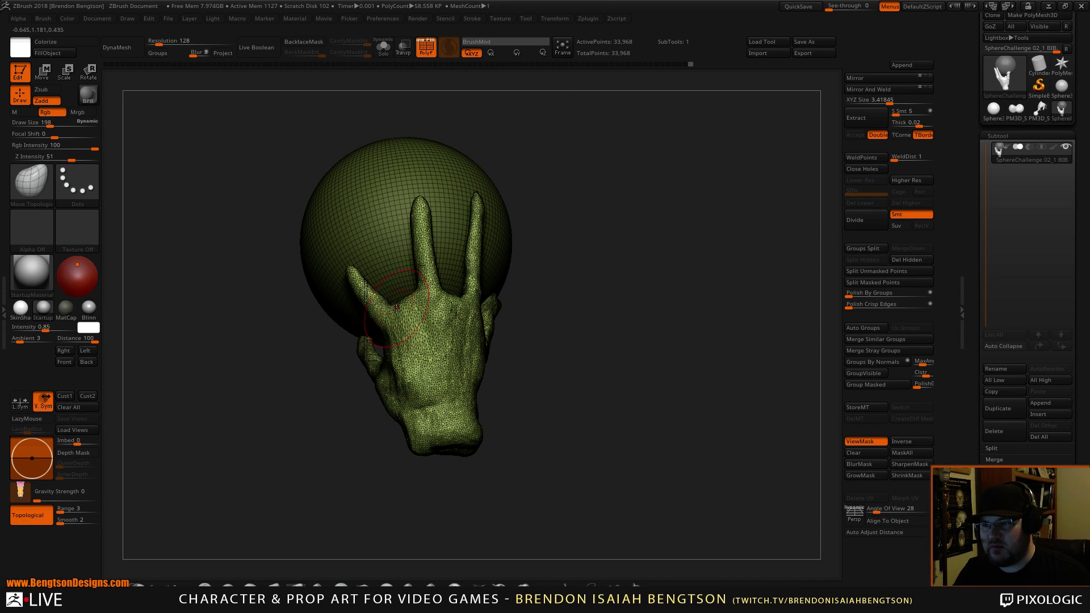
{"action": "left_click_drag", "start_coordinate": [540, 256], "coordinate": [445, 251]}
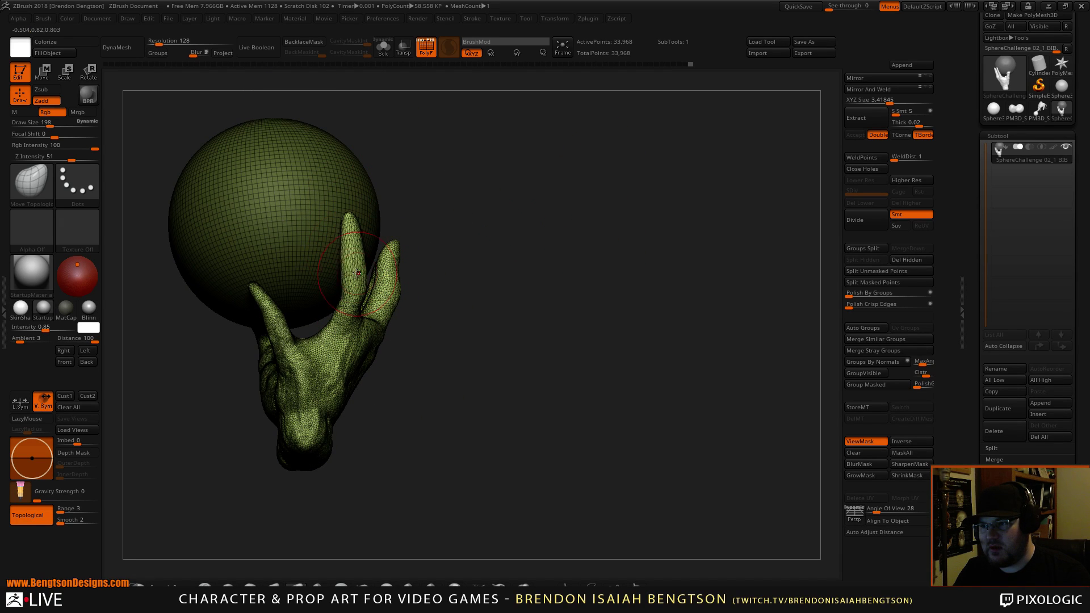
{"action": "mouse_move", "coordinate": [434, 187]}
{"action": "left_mouse_down"}
{"action": "mouse_move", "coordinate": [474, 236]}
{"action": "mouse_move", "coordinate": [489, 195]}
{"action": "mouse_move", "coordinate": [477, 196]}
{"action": "left_mouse_up"}
{"action": "left_click_drag", "start_coordinate": [503, 238], "coordinate": [489, 241]}
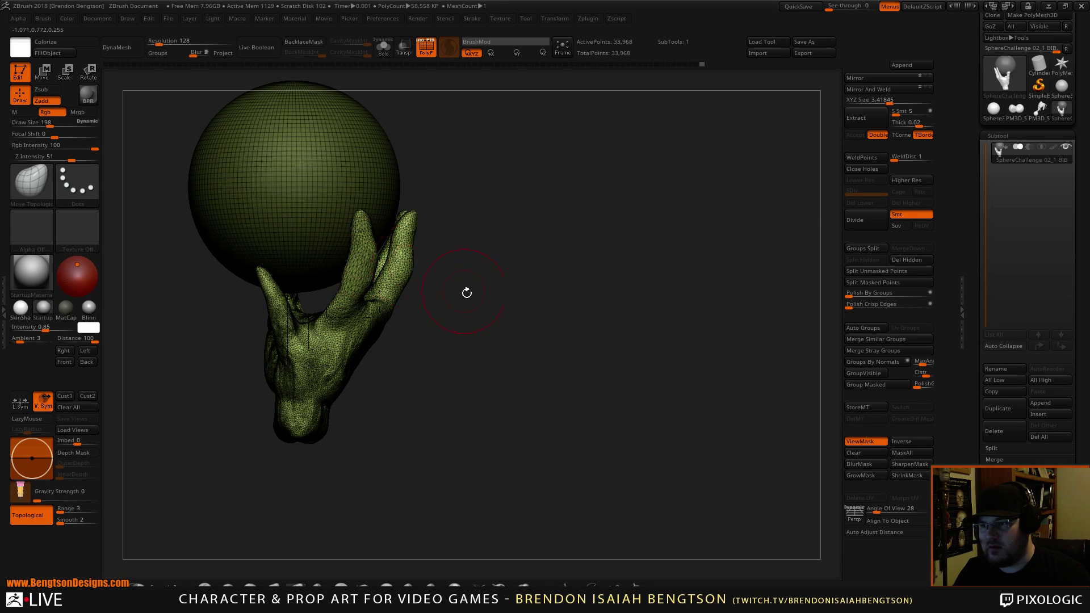
{"action": "left_click_drag", "start_coordinate": [466, 292], "coordinate": [361, 274]}
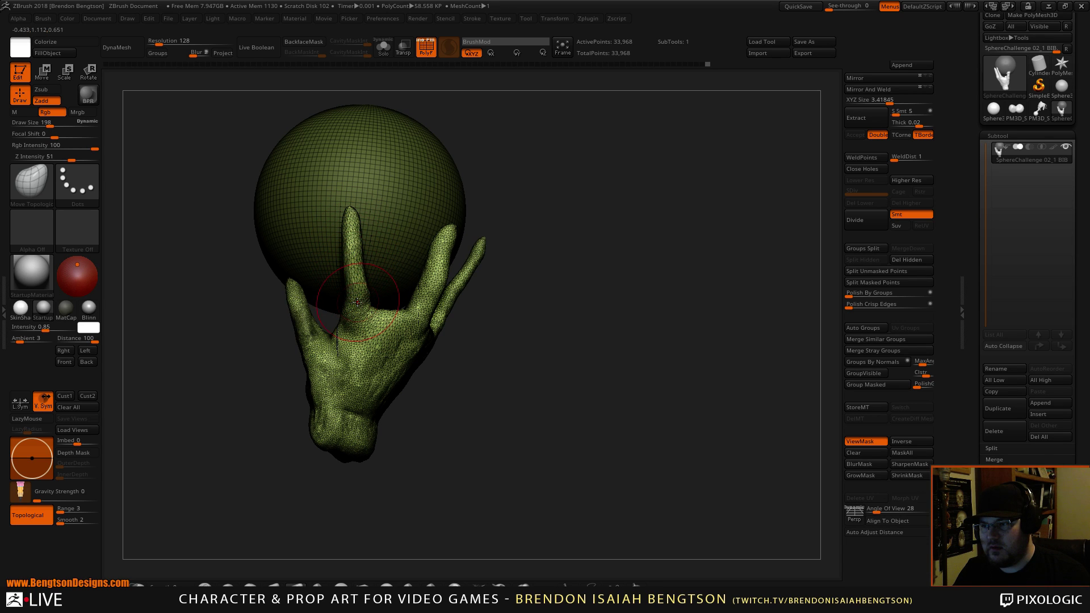
{"action": "mouse_move", "coordinate": [485, 356]}
{"action": "left_mouse_down"}
{"action": "mouse_move", "coordinate": [499, 333]}
{"action": "mouse_move", "coordinate": [610, 326]}
{"action": "mouse_move", "coordinate": [538, 342]}
{"action": "mouse_move", "coordinate": [520, 338]}
{"action": "mouse_move", "coordinate": [511, 316]}
{"action": "mouse_move", "coordinate": [539, 335]}
{"action": "mouse_move", "coordinate": [606, 295]}
{"action": "mouse_move", "coordinate": [519, 317]}
{"action": "left_mouse_up"}
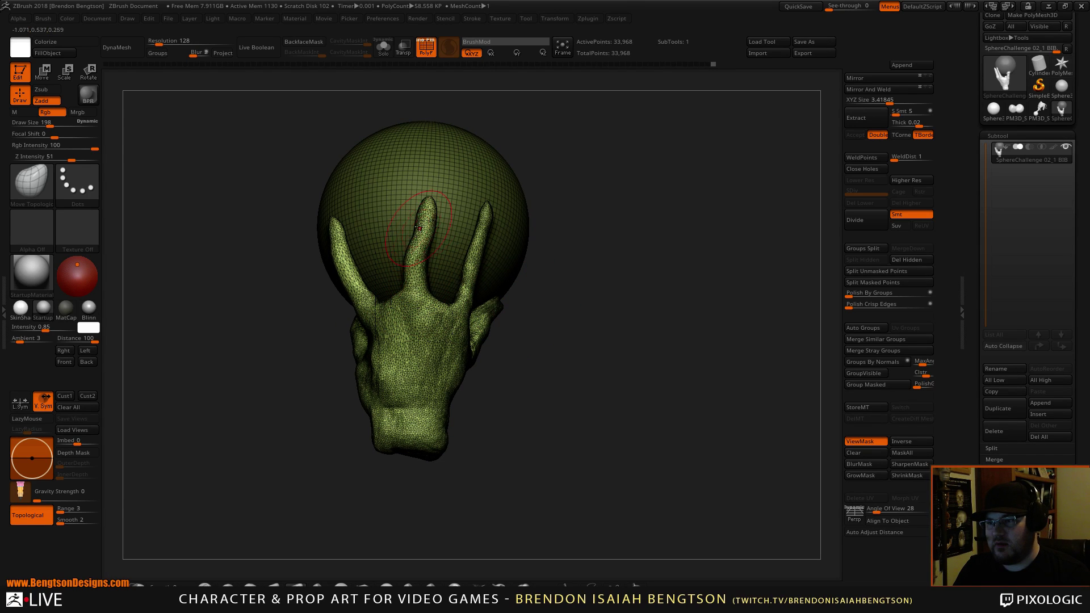
{"action": "left_click_drag", "start_coordinate": [430, 209], "coordinate": [414, 208]}
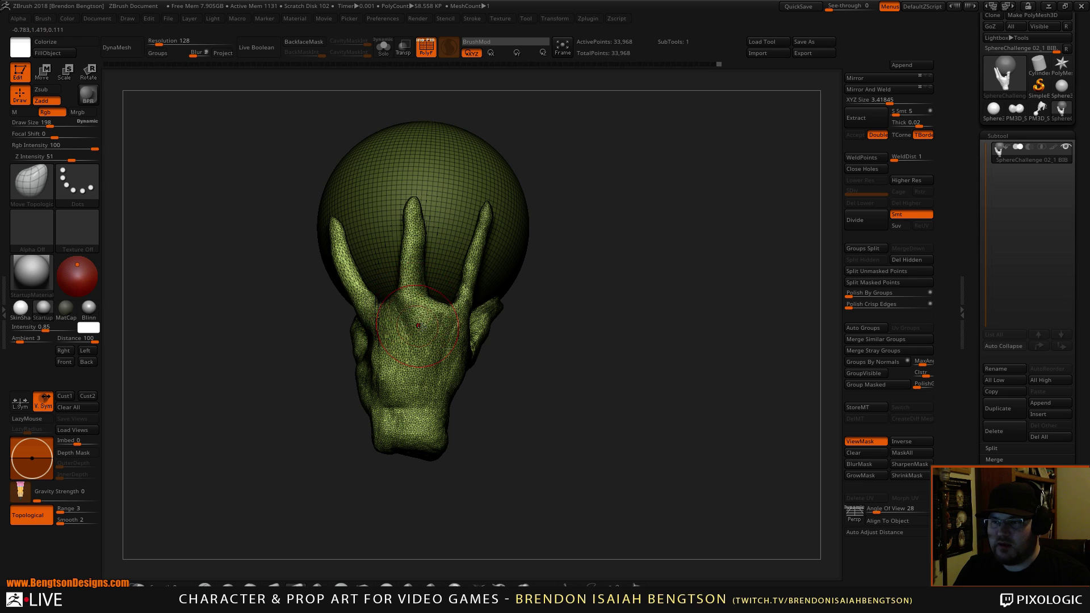
{"action": "mouse_move", "coordinate": [571, 364]}
{"action": "left_mouse_down"}
{"action": "mouse_move", "coordinate": [578, 343]}
{"action": "mouse_move", "coordinate": [608, 346]}
{"action": "mouse_move", "coordinate": [547, 422]}
{"action": "left_mouse_up"}
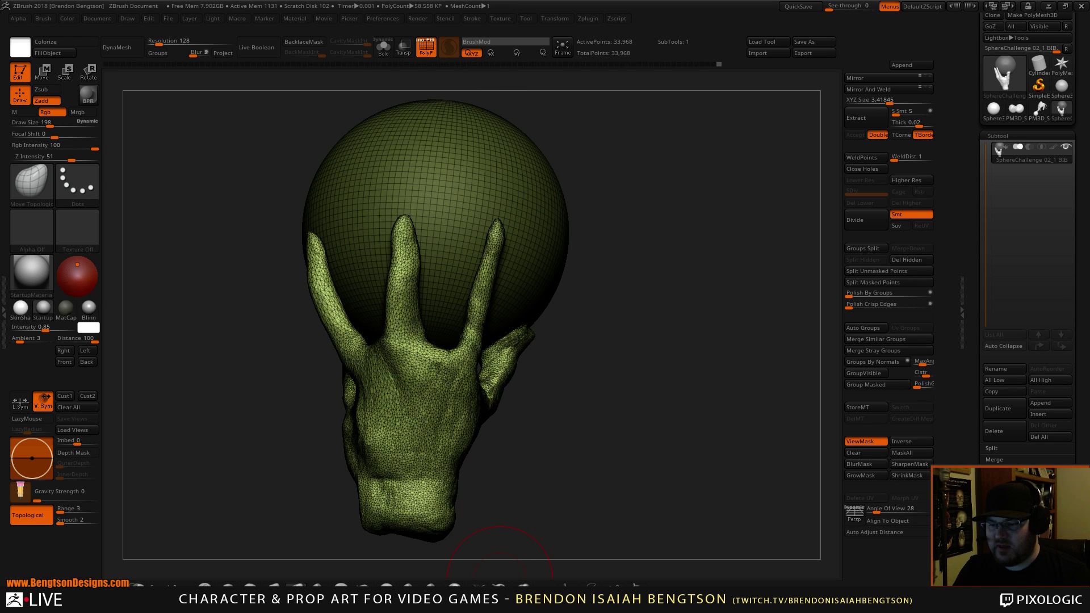
Step: Thicken the fingers from tip to base with the Inflat brush at draw size 135, smoothing where needed
{"action": "left_click", "coordinate": [522, 583]}
{"action": "mouse_move", "coordinate": [474, 336]}
{"action": "left_mouse_down"}
{"action": "mouse_move", "coordinate": [461, 335]}
{"action": "mouse_move", "coordinate": [494, 236]}
{"action": "mouse_move", "coordinate": [444, 352]}
{"action": "mouse_move", "coordinate": [405, 300]}
{"action": "mouse_move", "coordinate": [398, 235]}
{"action": "mouse_move", "coordinate": [392, 282]}
{"action": "mouse_move", "coordinate": [426, 264]}
{"action": "left_mouse_up"}
{"action": "key", "text": "space"}
{"action": "mouse_move", "coordinate": [694, 311]}
{"action": "left_mouse_down"}
{"action": "mouse_move", "coordinate": [618, 309]}
{"action": "mouse_move", "coordinate": [630, 313]}
{"action": "mouse_move", "coordinate": [531, 286]}
{"action": "left_mouse_up"}
{"action": "mouse_move", "coordinate": [381, 278]}
{"action": "left_mouse_down", "text": "shift"}
{"action": "mouse_move", "coordinate": [397, 238]}
{"action": "mouse_move", "coordinate": [391, 249]}
{"action": "left_mouse_up", "text": "shift"}
{"action": "mouse_move", "coordinate": [458, 248]}
{"action": "left_mouse_down"}
{"action": "mouse_move", "coordinate": [467, 265]}
{"action": "mouse_move", "coordinate": [438, 289]}
{"action": "left_mouse_up"}
{"action": "mouse_move", "coordinate": [324, 357]}
{"action": "left_mouse_down"}
{"action": "mouse_move", "coordinate": [321, 334]}
{"action": "mouse_move", "coordinate": [340, 349]}
{"action": "mouse_move", "coordinate": [286, 272]}
{"action": "mouse_move", "coordinate": [300, 291]}
{"action": "mouse_move", "coordinate": [280, 224]}
{"action": "left_mouse_up"}
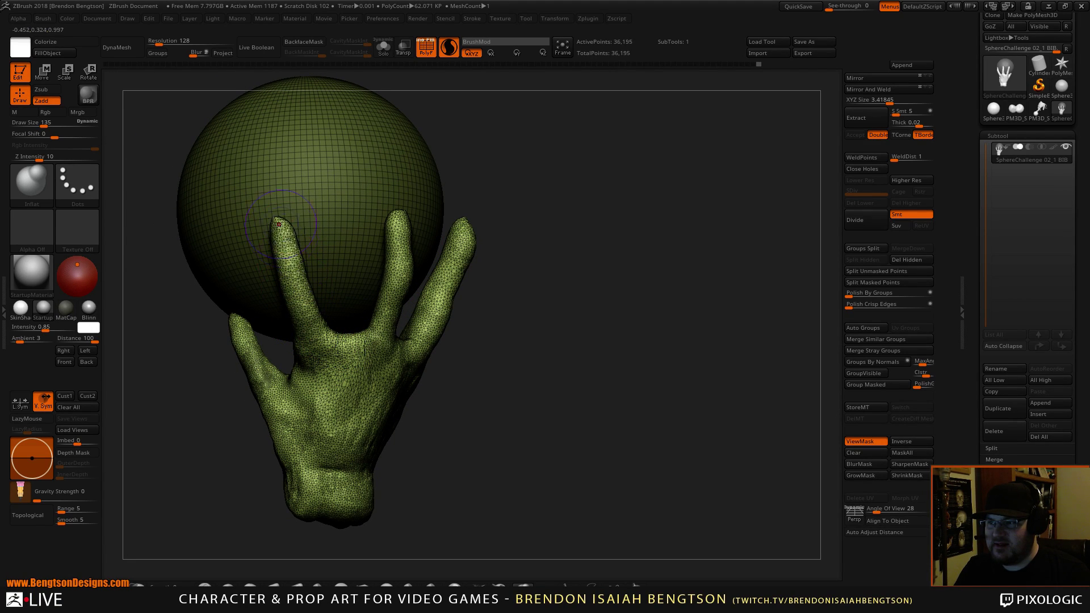
{"action": "left_click_drag", "start_coordinate": [299, 288], "coordinate": [323, 350]}
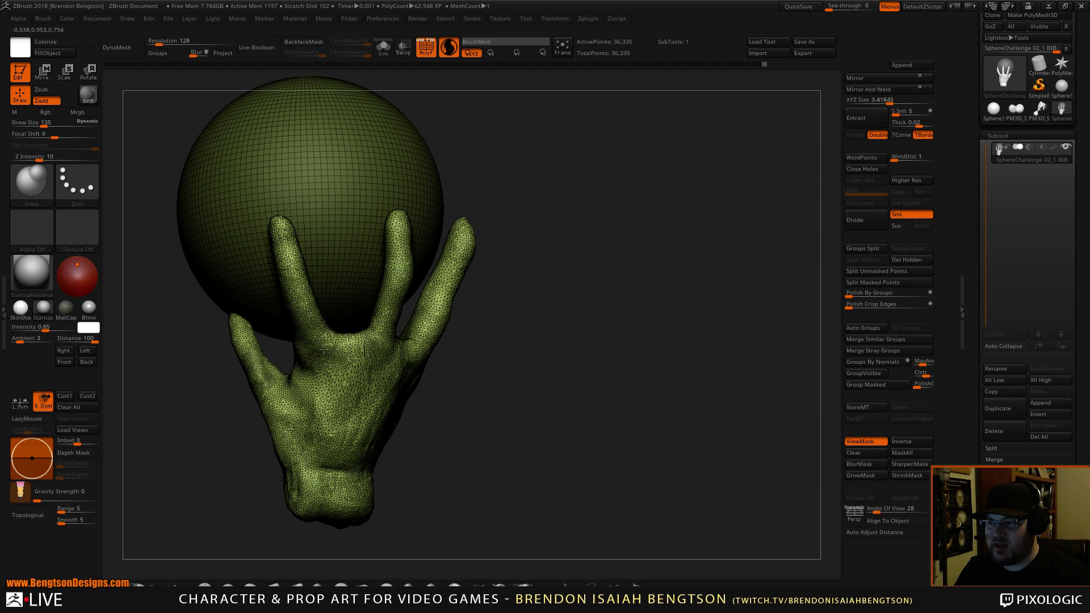
Step: Refine the finger base and webbing beneath the sphere with the Inflat brush at draw size 88
{"action": "mouse_move", "coordinate": [492, 347]}
{"action": "left_mouse_down"}
{"action": "mouse_move", "coordinate": [564, 394]}
{"action": "mouse_move", "coordinate": [523, 314]}
{"action": "mouse_move", "coordinate": [580, 323]}
{"action": "mouse_move", "coordinate": [550, 324]}
{"action": "mouse_move", "coordinate": [547, 450]}
{"action": "mouse_move", "coordinate": [577, 355]}
{"action": "mouse_move", "coordinate": [592, 356]}
{"action": "mouse_move", "coordinate": [582, 355]}
{"action": "left_mouse_up"}
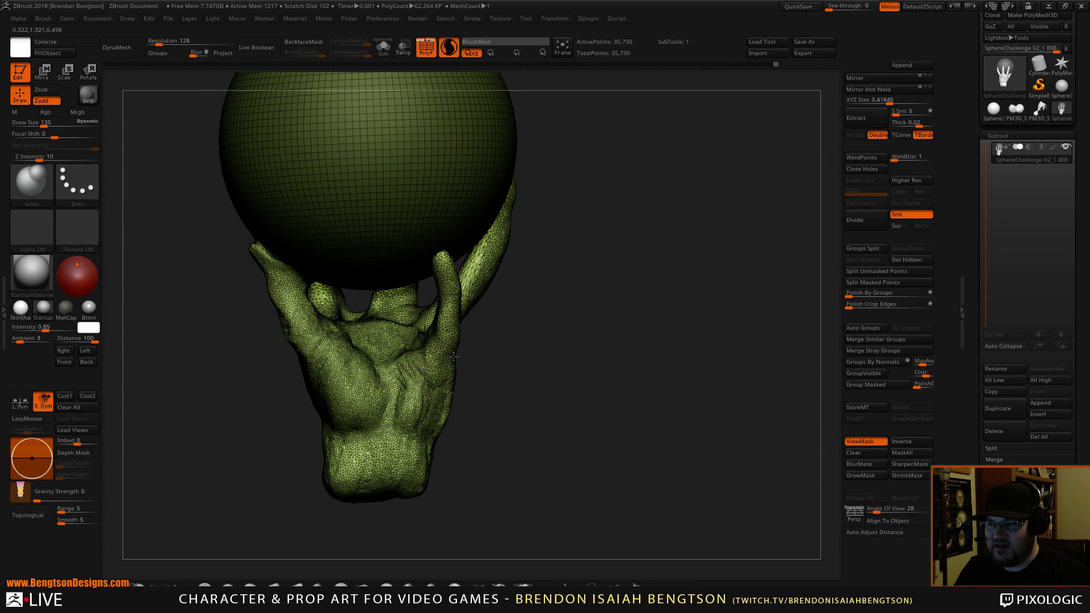
{"action": "mouse_move", "coordinate": [578, 371]}
{"action": "left_mouse_down"}
{"action": "mouse_move", "coordinate": [610, 370]}
{"action": "mouse_move", "coordinate": [606, 352]}
{"action": "mouse_move", "coordinate": [602, 366]}
{"action": "mouse_move", "coordinate": [579, 359]}
{"action": "left_mouse_up"}
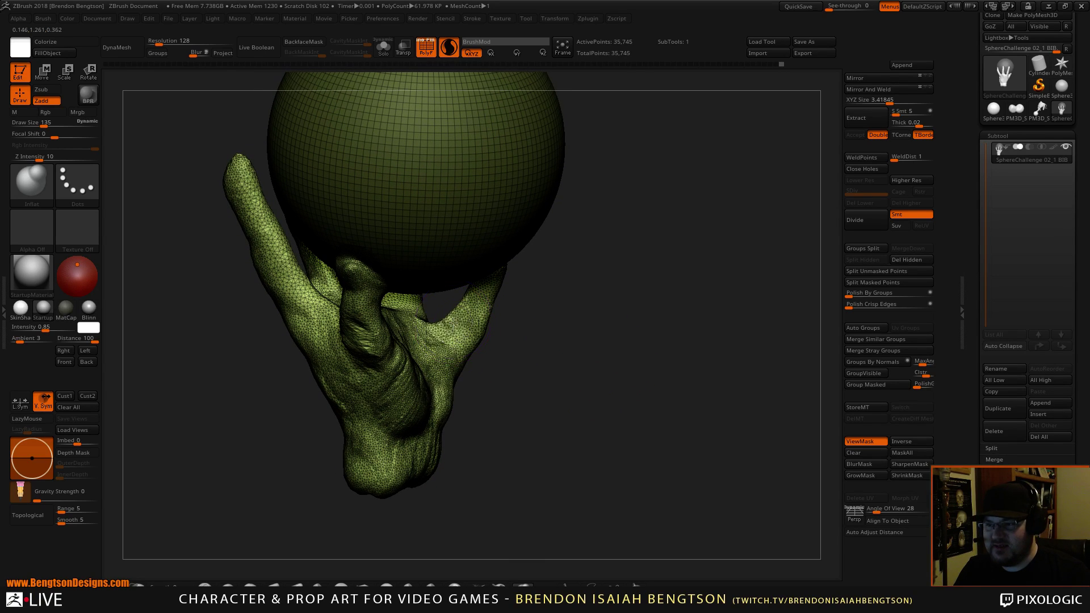
{"action": "key", "text": "space"}
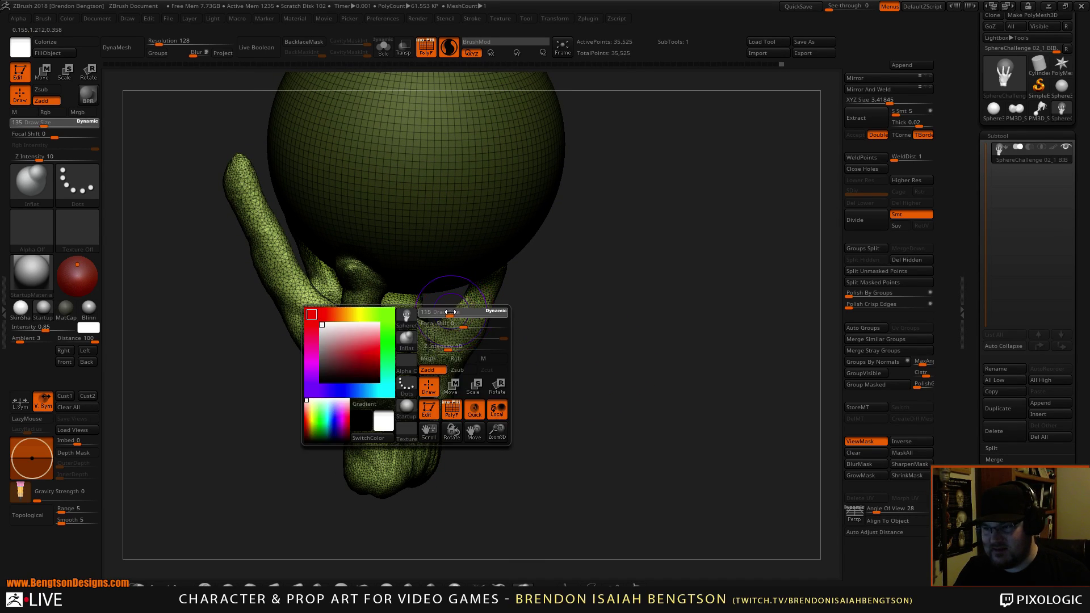
{"action": "key", "text": "shift"}
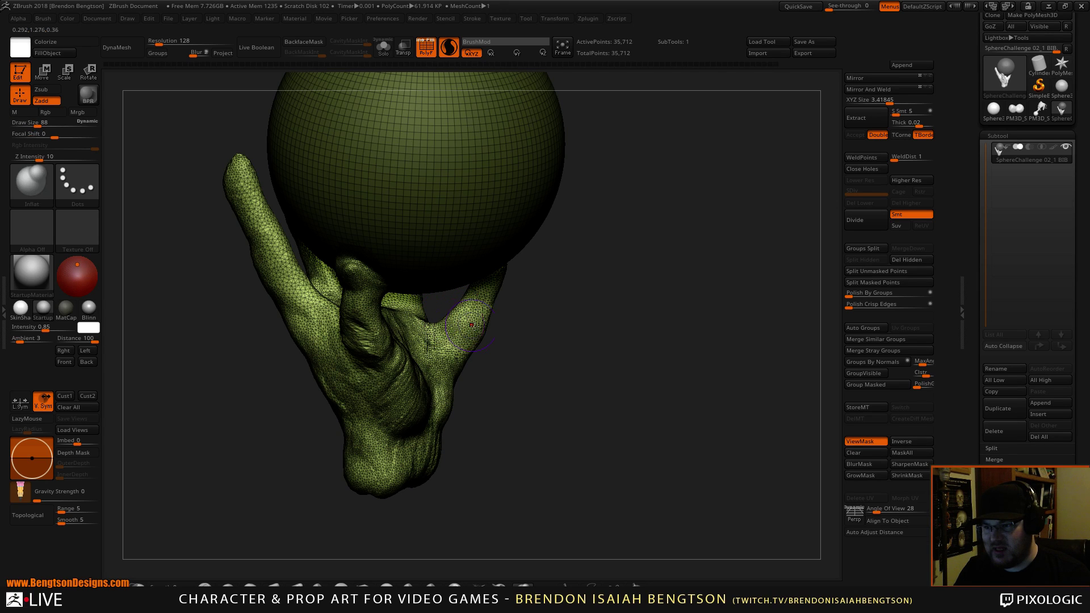
Step: Build up the upper palm and the webbing at the finger bases with the ClayBuildup brush at draw size 156
{"action": "mouse_move", "coordinate": [462, 311]}
{"action": "left_mouse_down"}
{"action": "mouse_move", "coordinate": [526, 347]}
{"action": "mouse_move", "coordinate": [549, 377]}
{"action": "left_mouse_up"}
{"action": "key", "text": "b"}
{"action": "key", "text": "c"}
{"action": "key", "text": "b"}
{"action": "key", "text": "space"}
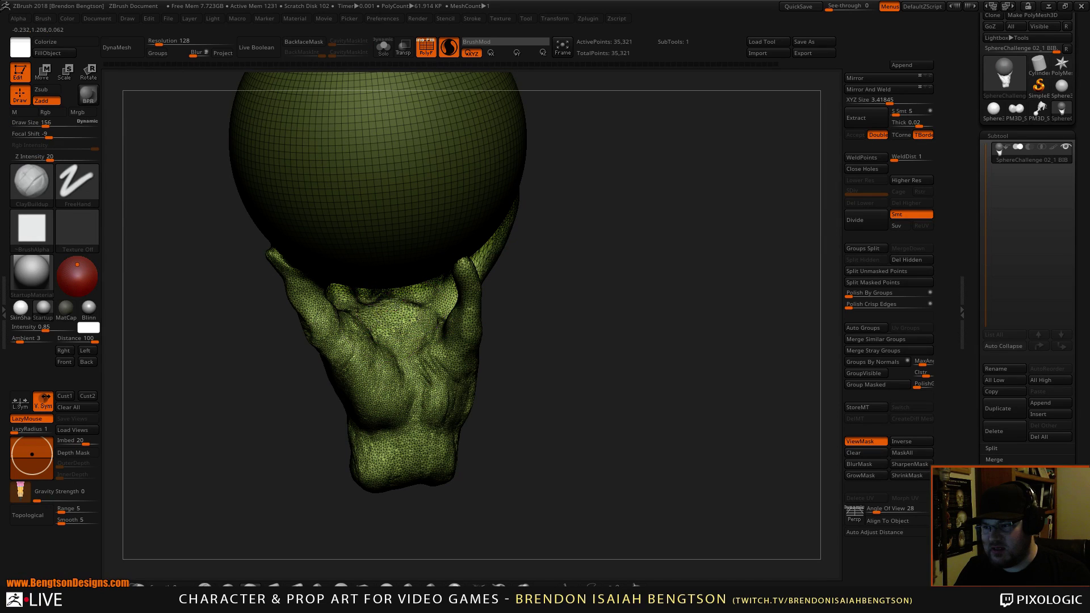
{"action": "left_click_drag", "start_coordinate": [397, 306], "coordinate": [369, 310]}
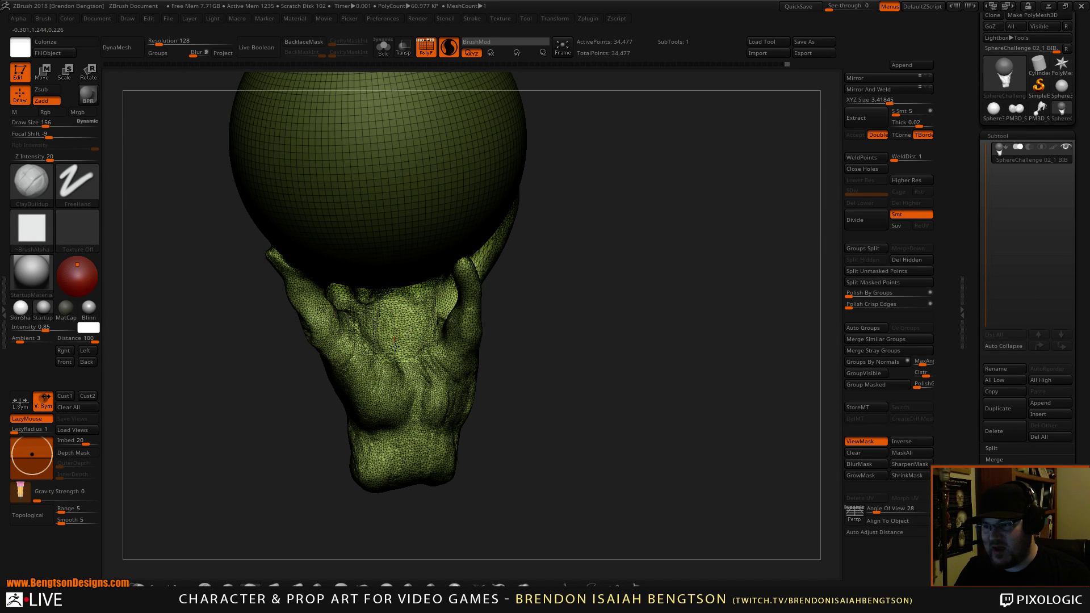
{"action": "left_click_drag", "start_coordinate": [566, 364], "coordinate": [619, 372], "text": "alt"}
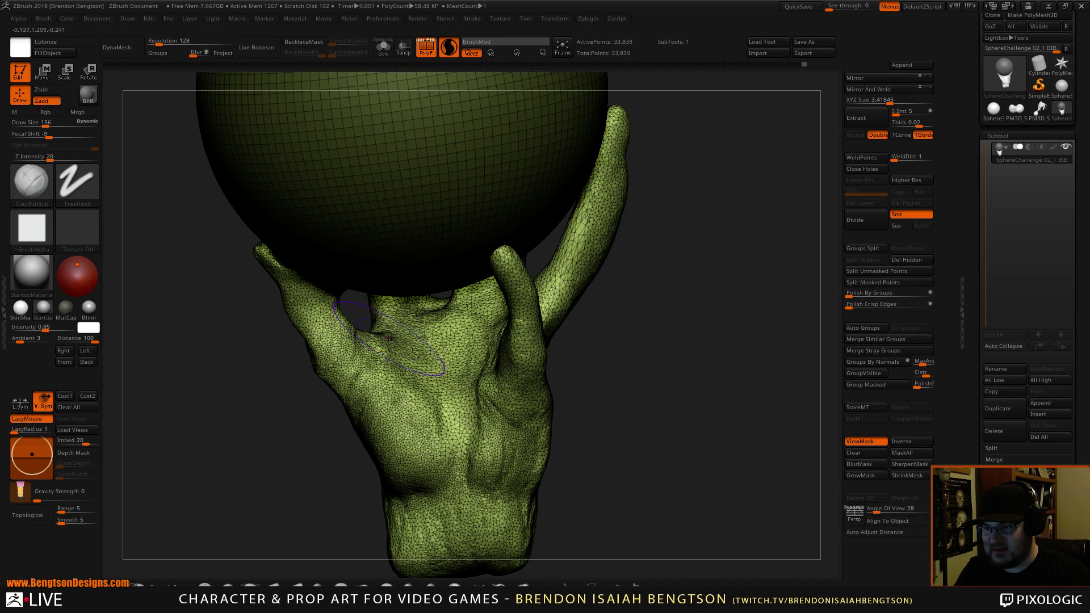
{"action": "left_click_drag", "start_coordinate": [602, 352], "coordinate": [666, 344]}
{"action": "mouse_move", "coordinate": [469, 319]}
{"action": "left_mouse_down"}
{"action": "mouse_move", "coordinate": [445, 290]}
{"action": "mouse_move", "coordinate": [413, 285]}
{"action": "mouse_move", "coordinate": [408, 307]}
{"action": "left_mouse_up"}
Step: Sculpt the knuckles and the back of the hand below the finger bases with the ClayBuildup brush
{"action": "left_click_drag", "start_coordinate": [664, 374], "coordinate": [525, 382]}
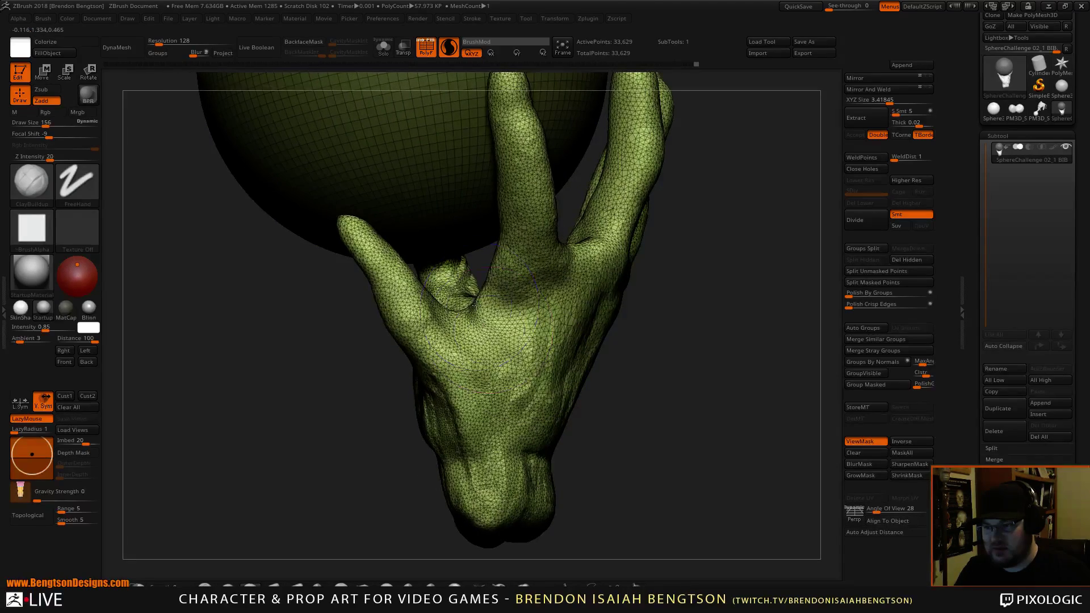
{"action": "mouse_move", "coordinate": [484, 309]}
{"action": "left_mouse_down"}
{"action": "mouse_move", "coordinate": [469, 318]}
{"action": "mouse_move", "coordinate": [471, 302]}
{"action": "mouse_move", "coordinate": [463, 306]}
{"action": "left_mouse_up"}
{"action": "left_click_drag", "start_coordinate": [645, 337], "coordinate": [458, 292]}
{"action": "left_click_drag", "start_coordinate": [662, 365], "coordinate": [690, 337]}
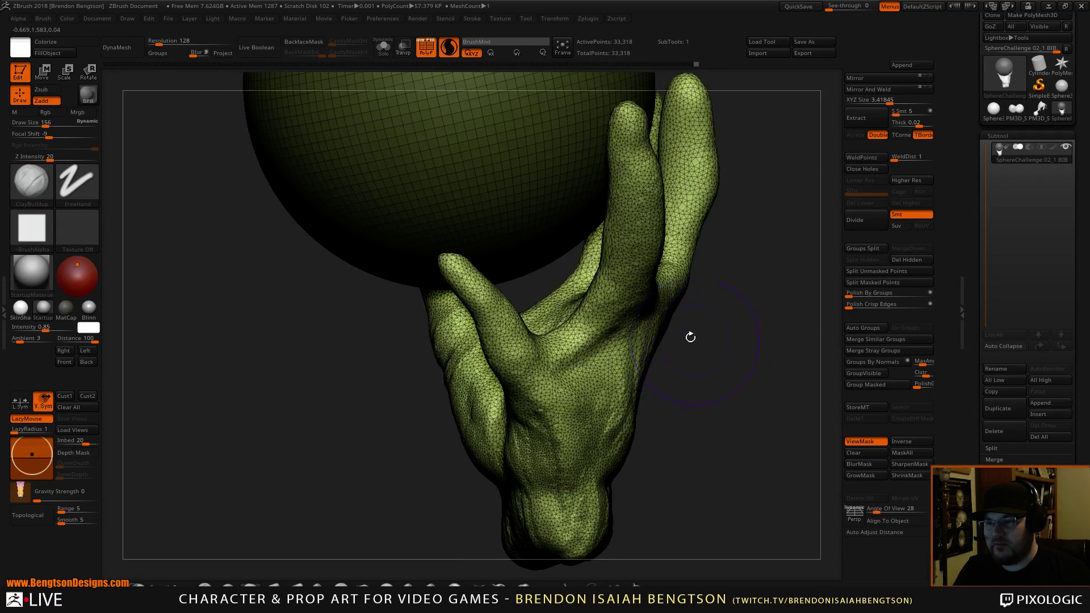
{"action": "mouse_move", "coordinate": [568, 328]}
{"action": "left_mouse_down"}
{"action": "mouse_move", "coordinate": [573, 340]}
{"action": "mouse_move", "coordinate": [584, 321]}
{"action": "mouse_move", "coordinate": [619, 361]}
{"action": "mouse_move", "coordinate": [627, 330]}
{"action": "mouse_move", "coordinate": [590, 323]}
{"action": "mouse_move", "coordinate": [571, 375]}
{"action": "mouse_move", "coordinate": [546, 357]}
{"action": "mouse_move", "coordinate": [573, 366]}
{"action": "mouse_move", "coordinate": [562, 437]}
{"action": "mouse_move", "coordinate": [525, 449]}
{"action": "mouse_move", "coordinate": [533, 465]}
{"action": "mouse_move", "coordinate": [578, 410]}
{"action": "left_mouse_up"}
Step: Refine the lower part of the index finger on its palm side with the ClayBuildup brush
{"action": "mouse_move", "coordinate": [686, 408]}
{"action": "left_mouse_down", "text": "alt"}
{"action": "mouse_move", "coordinate": [742, 302]}
{"action": "mouse_move", "coordinate": [757, 387]}
{"action": "mouse_move", "coordinate": [728, 328]}
{"action": "mouse_move", "coordinate": [730, 267]}
{"action": "mouse_move", "coordinate": [717, 414]}
{"action": "mouse_move", "coordinate": [706, 370]}
{"action": "mouse_move", "coordinate": [713, 426]}
{"action": "mouse_move", "coordinate": [736, 379]}
{"action": "mouse_move", "coordinate": [730, 355]}
{"action": "left_mouse_up", "text": "alt"}
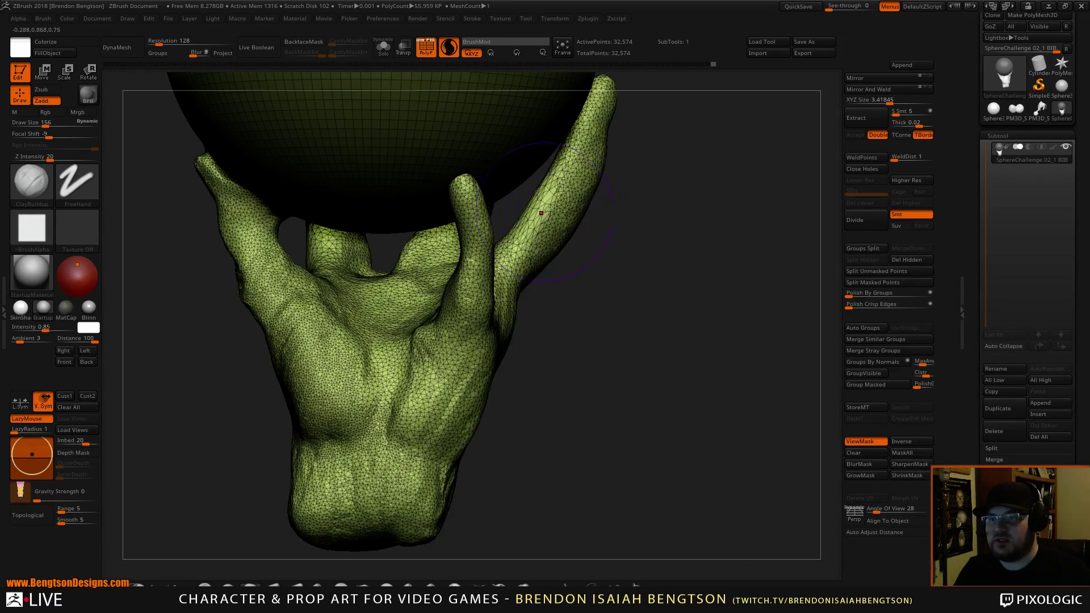
{"action": "mouse_move", "coordinate": [537, 224]}
{"action": "left_mouse_down"}
{"action": "mouse_move", "coordinate": [559, 187]}
{"action": "mouse_move", "coordinate": [525, 242]}
{"action": "left_mouse_up"}
{"action": "mouse_move", "coordinate": [630, 265]}
{"action": "left_mouse_down", "text": "alt"}
{"action": "mouse_move", "coordinate": [649, 206]}
{"action": "mouse_move", "coordinate": [623, 293]}
{"action": "left_mouse_up", "text": "alt"}
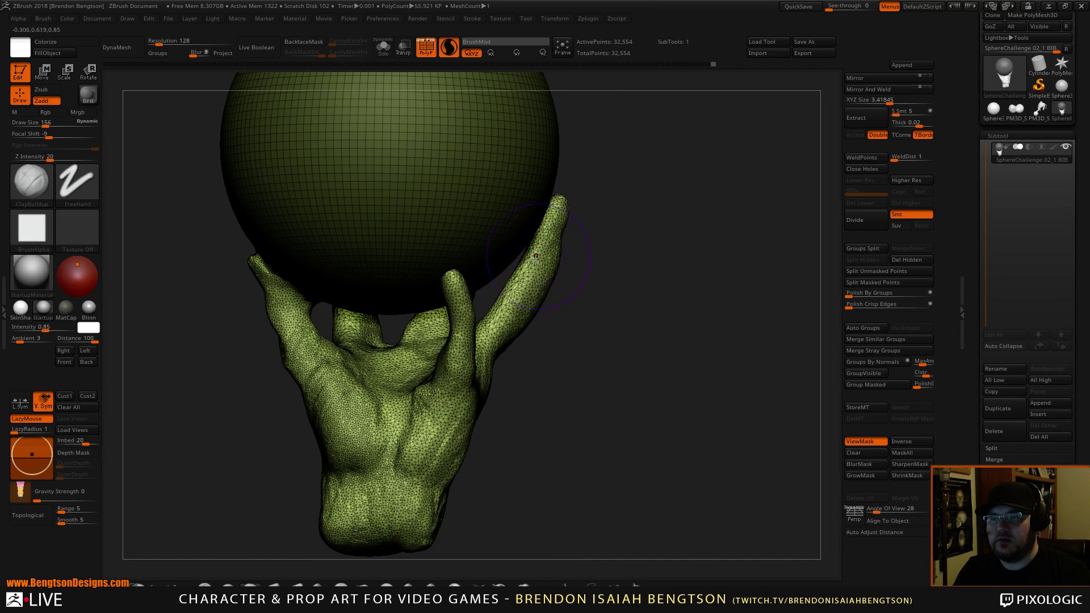
Step: Straighten the index finger and pull it slightly down and inward with the Move Topological brush at draw size 156
{"action": "key", "text": "b"}
{"action": "key", "text": "m"}
{"action": "key", "text": "t"}
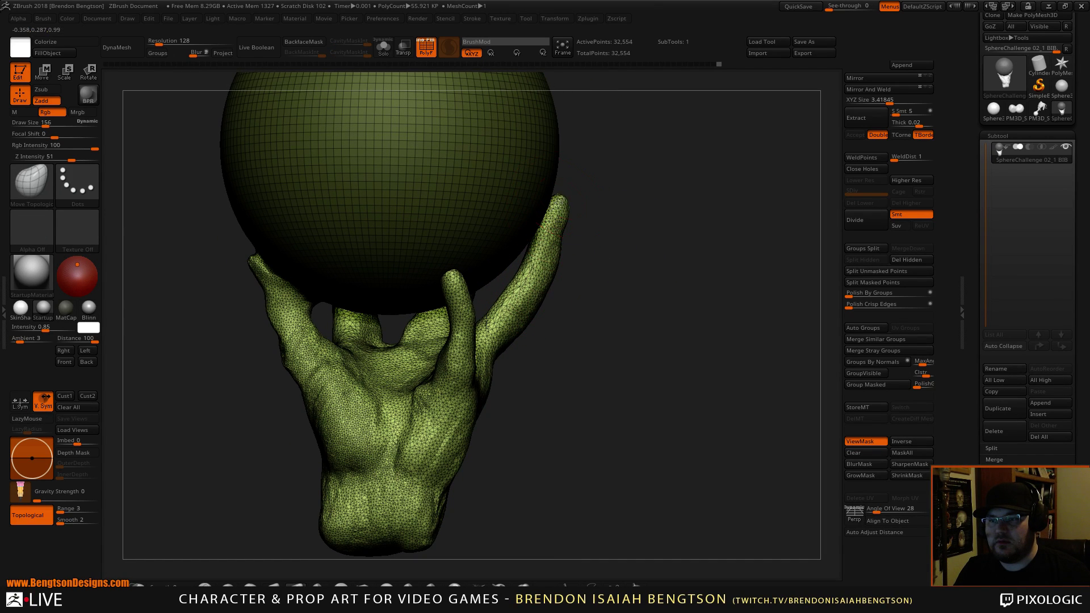
{"action": "left_click_drag", "start_coordinate": [542, 267], "coordinate": [521, 320]}
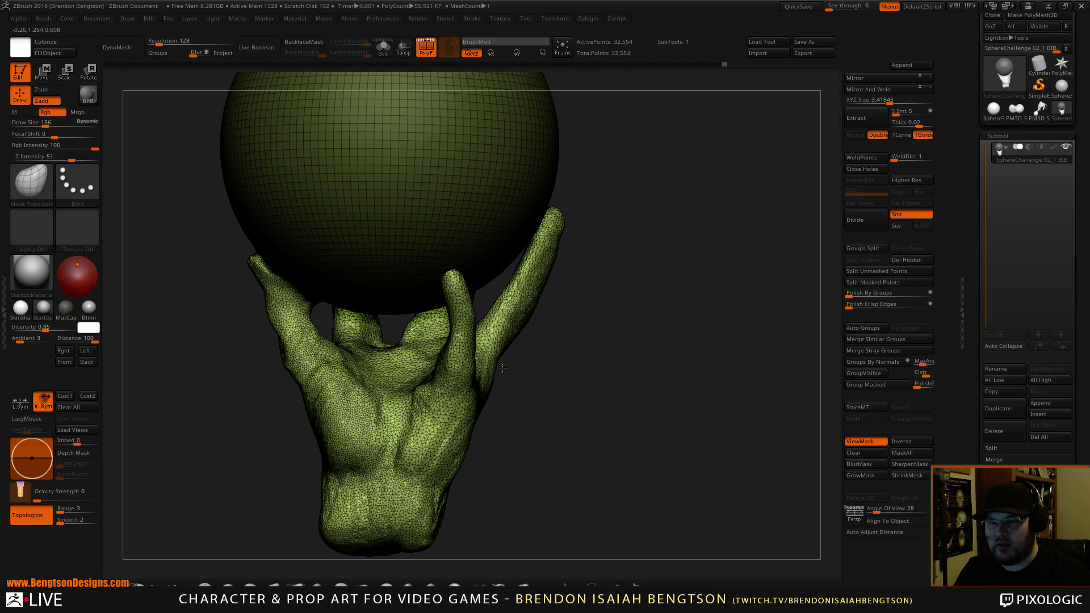
Step: Bend the upper index finger in toward the sphere with the Move Topological brush at draw size 310
{"action": "left_click_drag", "start_coordinate": [610, 361], "coordinate": [678, 456]}
{"action": "left_click_drag", "start_coordinate": [688, 466], "coordinate": [664, 397]}
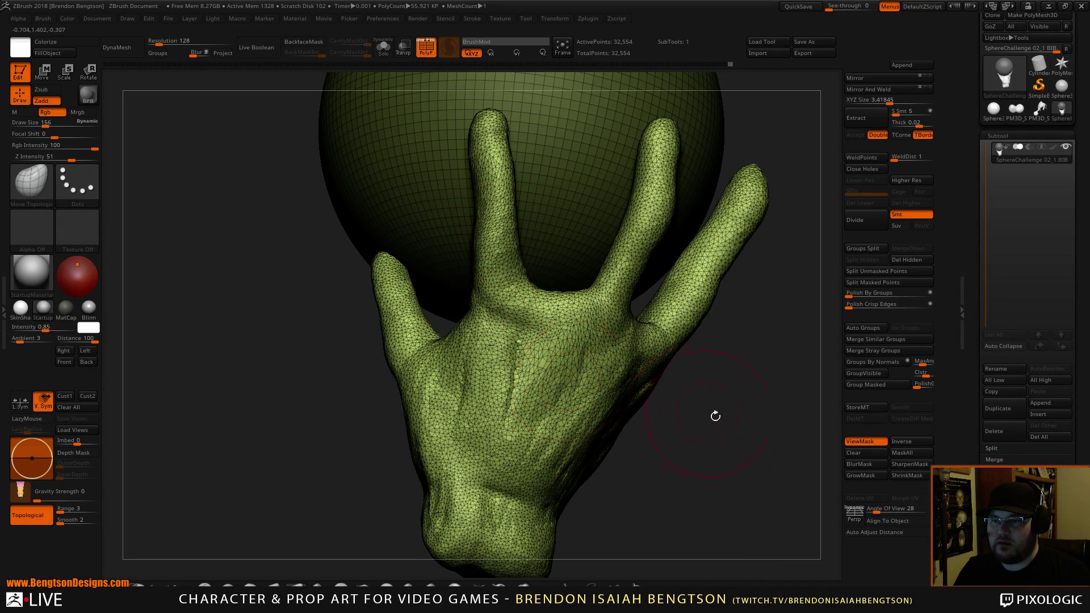
{"action": "left_click_drag", "start_coordinate": [715, 416], "coordinate": [672, 355]}
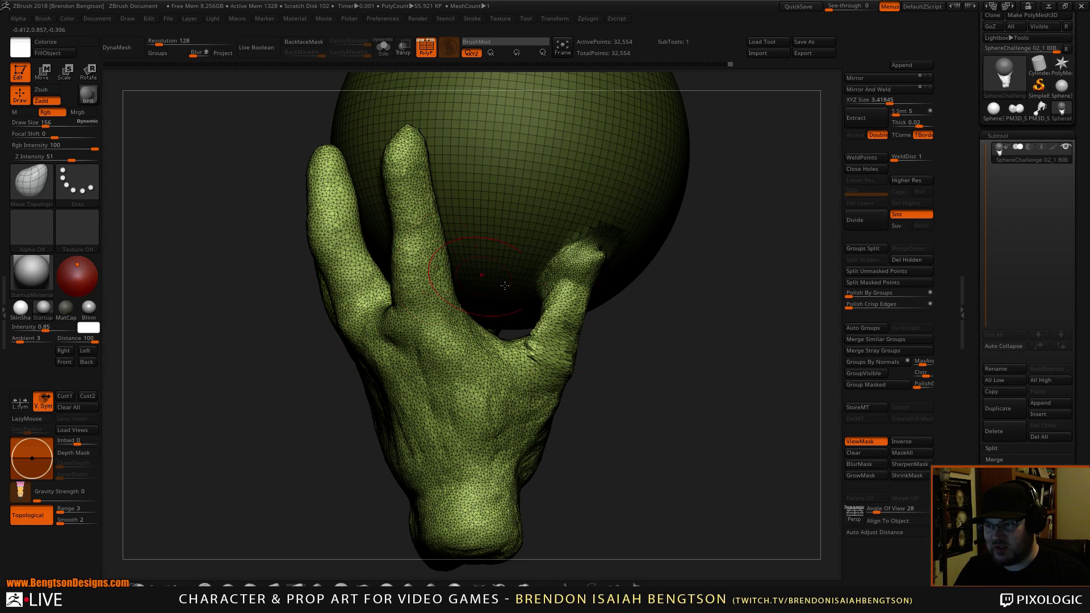
{"action": "left_click_drag", "start_coordinate": [636, 378], "coordinate": [609, 391]}
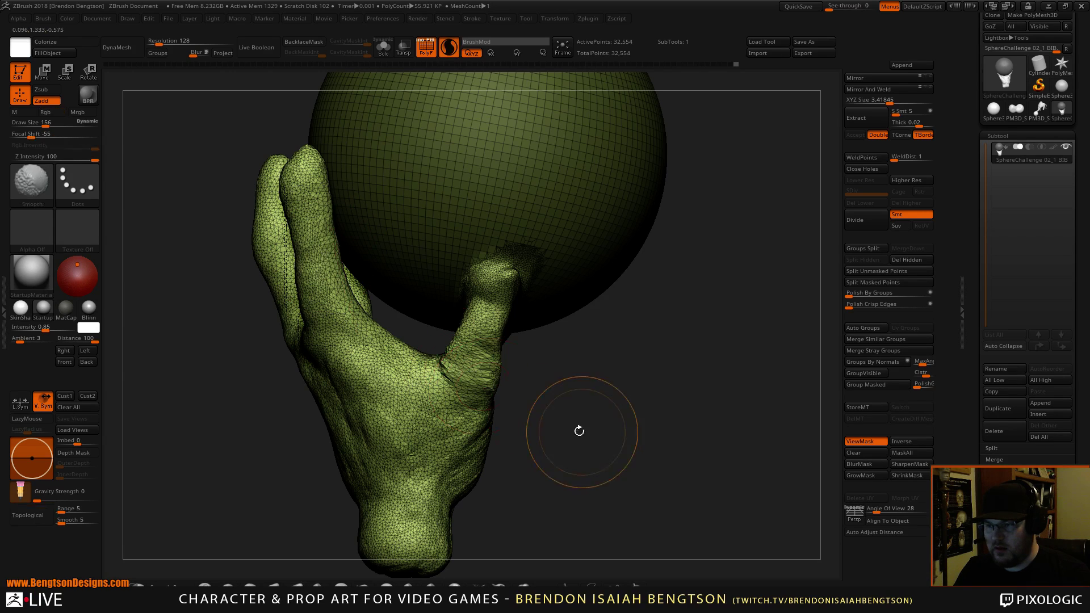
{"action": "left_click_drag", "start_coordinate": [576, 431], "coordinate": [615, 324]}
{"action": "key", "text": "space"}
{"action": "left_click_drag", "start_coordinate": [374, 166], "coordinate": [401, 160]}
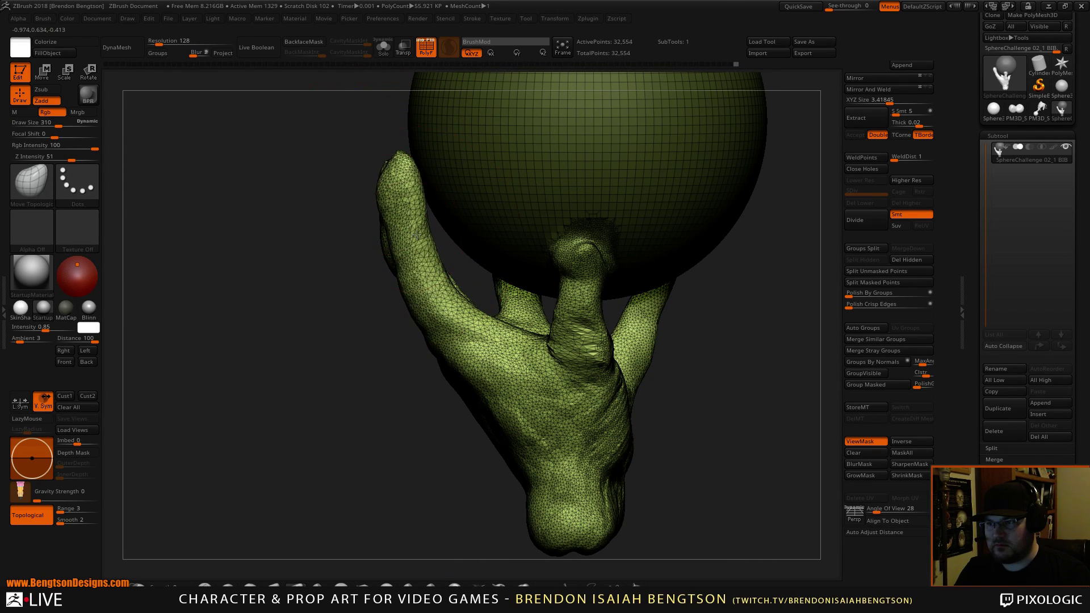
{"action": "left_click_drag", "start_coordinate": [446, 320], "coordinate": [457, 314]}
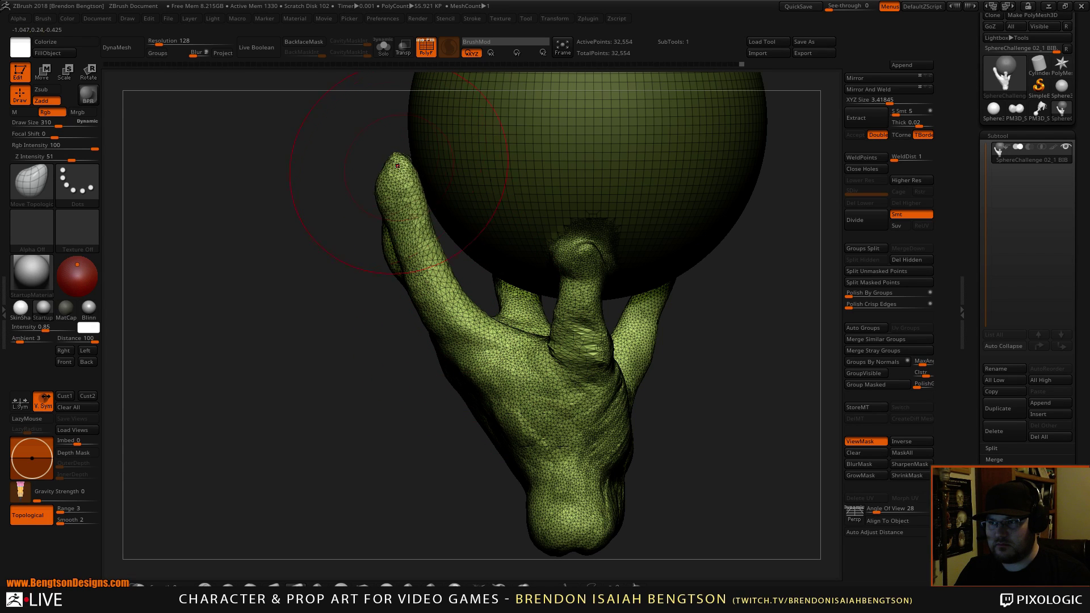
{"action": "mouse_move", "coordinate": [397, 166]}
{"action": "left_mouse_down"}
{"action": "mouse_move", "coordinate": [410, 163]}
{"action": "mouse_move", "coordinate": [398, 201]}
{"action": "mouse_move", "coordinate": [418, 189]}
{"action": "left_mouse_up"}
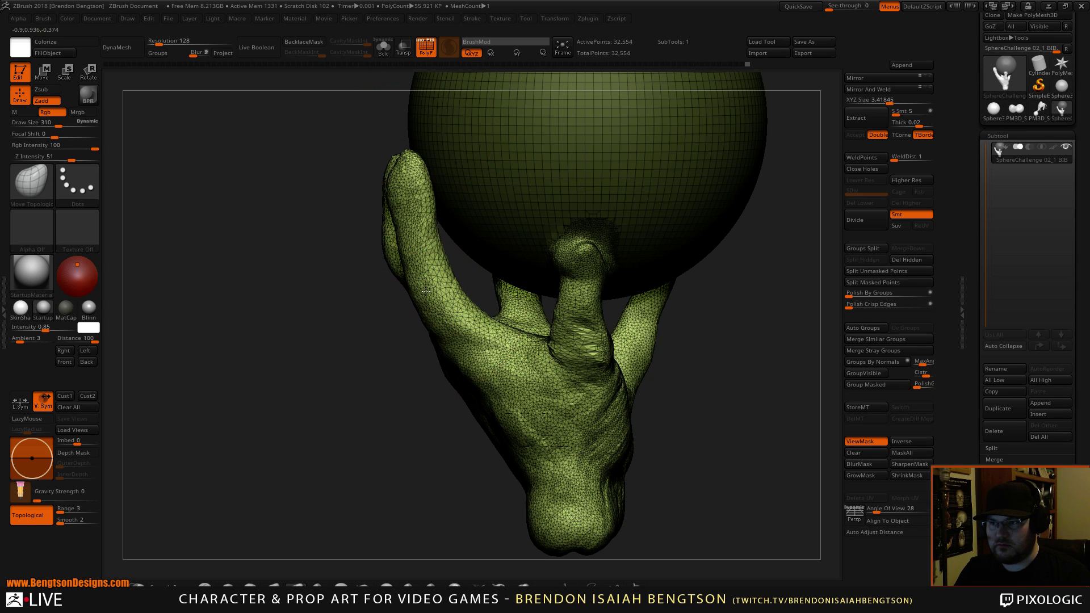
{"action": "left_click_drag", "start_coordinate": [426, 292], "coordinate": [413, 281]}
Step: Reshape the contours of the index and middle fingers and the index finger's base with Move Topological at draw size 125
{"action": "key", "text": "space"}
{"action": "left_click_drag", "start_coordinate": [400, 389], "coordinate": [385, 359], "text": "alt"}
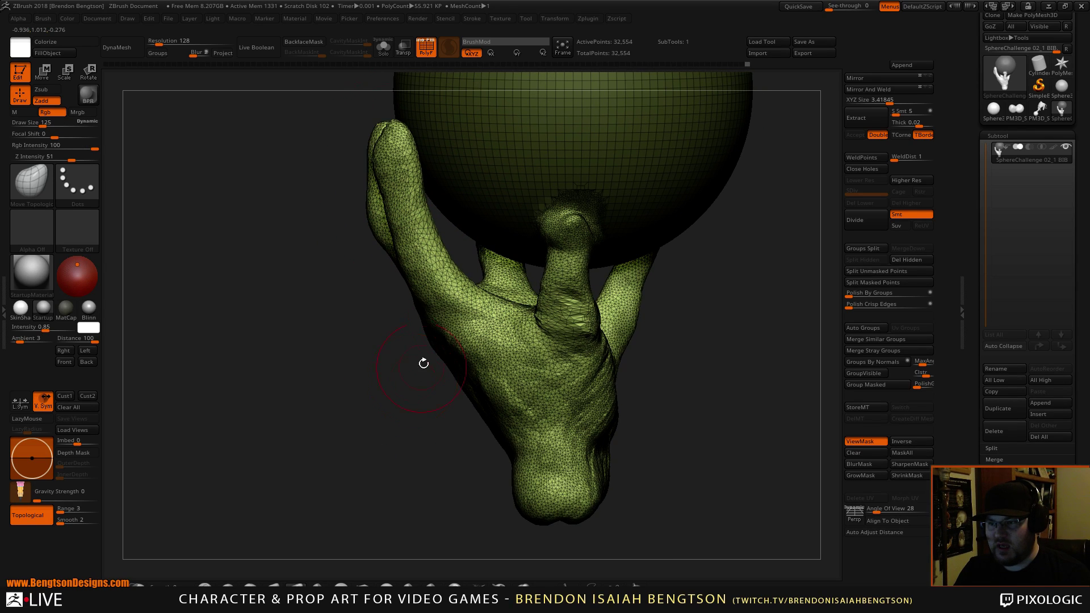
{"action": "mouse_move", "coordinate": [432, 327]}
{"action": "left_mouse_down"}
{"action": "mouse_move", "coordinate": [426, 340]}
{"action": "mouse_move", "coordinate": [444, 335]}
{"action": "mouse_move", "coordinate": [419, 305]}
{"action": "left_mouse_up"}
{"action": "left_click_drag", "start_coordinate": [399, 240], "coordinate": [397, 226]}
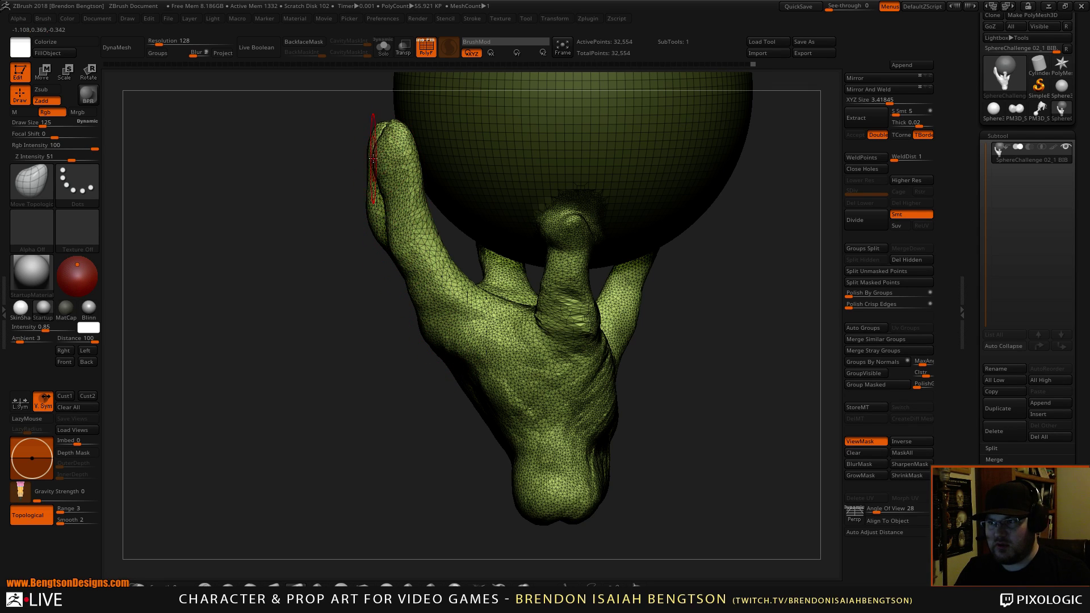
{"action": "left_click_drag", "start_coordinate": [378, 161], "coordinate": [393, 151]}
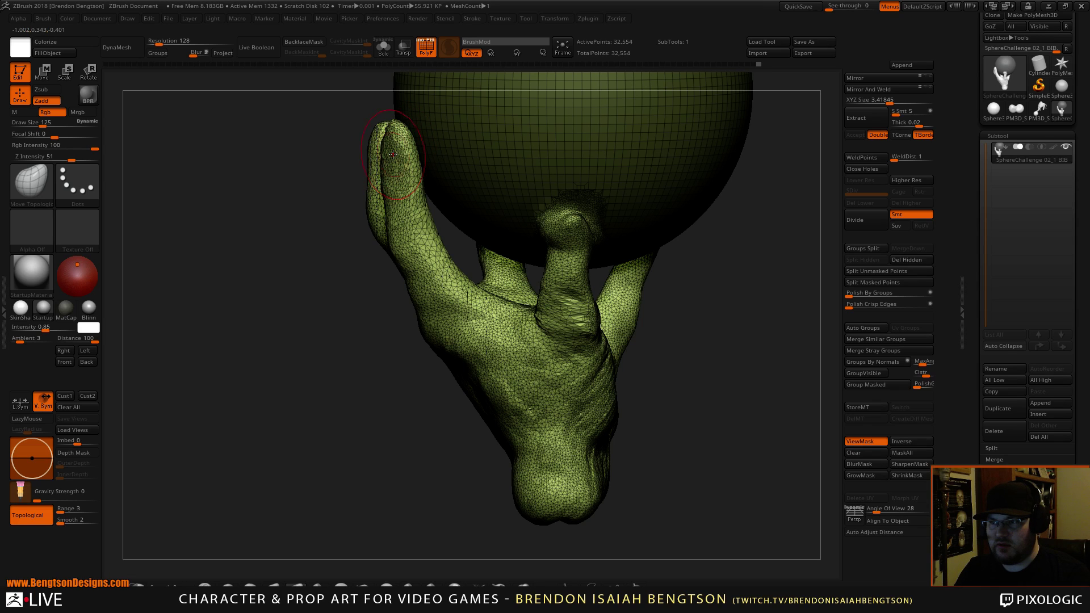
{"action": "left_click_drag", "start_coordinate": [433, 241], "coordinate": [426, 246]}
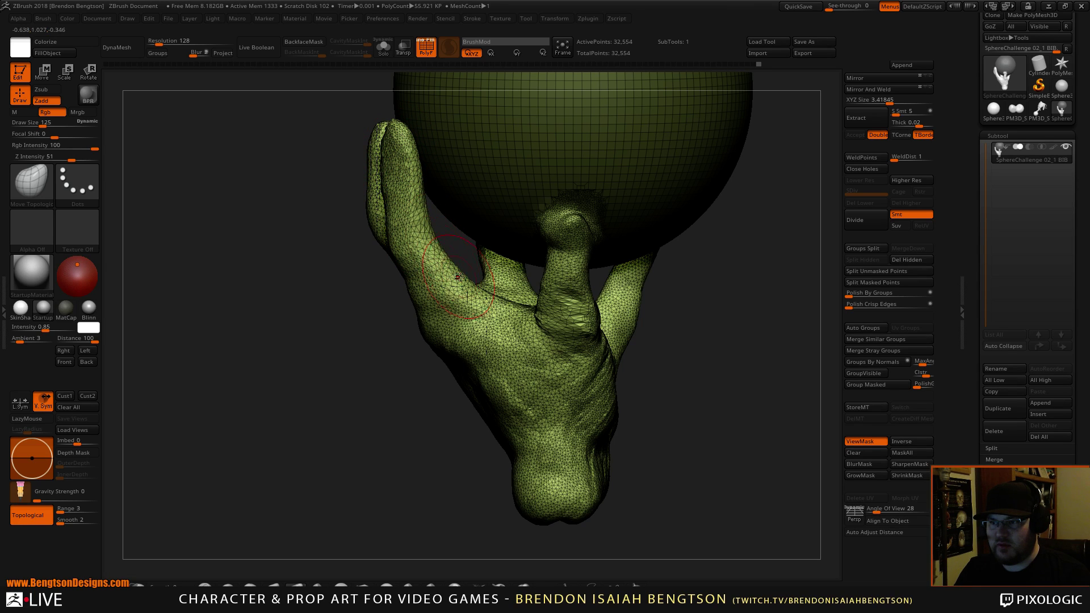
{"action": "left_click_drag", "start_coordinate": [461, 279], "coordinate": [487, 308]}
{"action": "mouse_move", "coordinate": [476, 379]}
{"action": "left_mouse_down"}
{"action": "mouse_move", "coordinate": [462, 366]}
{"action": "mouse_move", "coordinate": [490, 402]}
{"action": "mouse_move", "coordinate": [532, 397]}
{"action": "left_mouse_up"}
{"action": "left_click_drag", "start_coordinate": [552, 321], "coordinate": [563, 321]}
Step: Widen the thumb by pulling its inner edge outward near the tip and middle joint with the Move Topological brush
{"action": "mouse_move", "coordinate": [724, 332]}
{"action": "left_mouse_down"}
{"action": "mouse_move", "coordinate": [724, 292]}
{"action": "mouse_move", "coordinate": [687, 284]}
{"action": "left_mouse_up"}
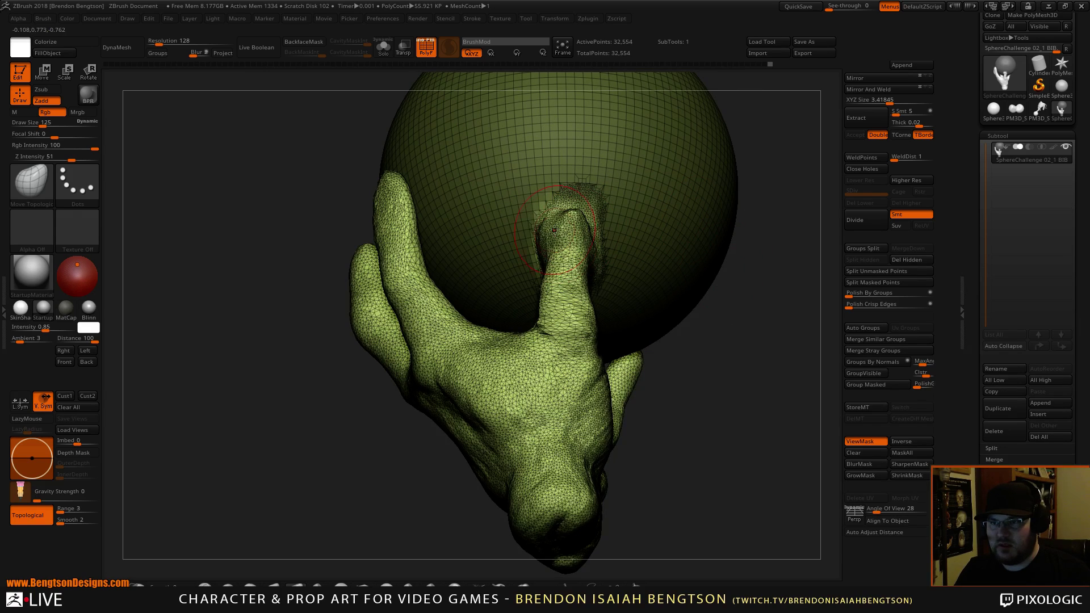
{"action": "left_click_drag", "start_coordinate": [552, 229], "coordinate": [549, 227]}
{"action": "left_click_drag", "start_coordinate": [566, 226], "coordinate": [554, 230]}
{"action": "left_click_drag", "start_coordinate": [561, 244], "coordinate": [554, 246]}
{"action": "left_click_drag", "start_coordinate": [564, 263], "coordinate": [557, 266]}
{"action": "mouse_move", "coordinate": [673, 360]}
{"action": "left_mouse_down"}
{"action": "mouse_move", "coordinate": [586, 282]}
{"action": "mouse_move", "coordinate": [598, 282]}
{"action": "left_mouse_up"}
{"action": "key", "text": "space"}
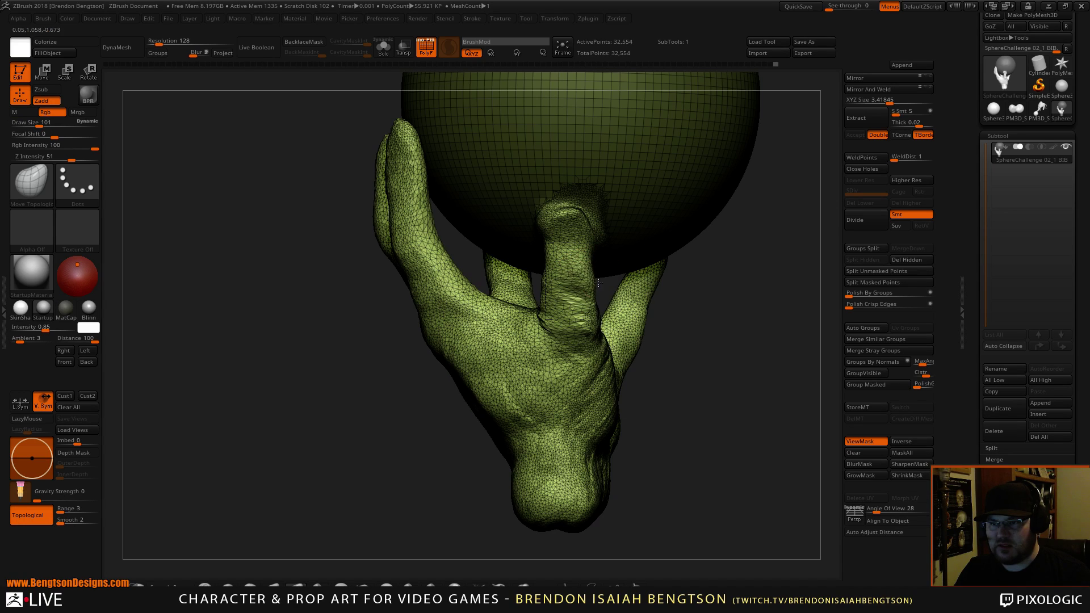
Step: Build up the side of the hand between the index finger and thumb with the ClayBuildup brush at draw size 145
{"action": "mouse_move", "coordinate": [664, 378]}
{"action": "left_mouse_down"}
{"action": "mouse_move", "coordinate": [562, 305]}
{"action": "mouse_move", "coordinate": [552, 278]}
{"action": "mouse_move", "coordinate": [620, 306]}
{"action": "left_mouse_up"}
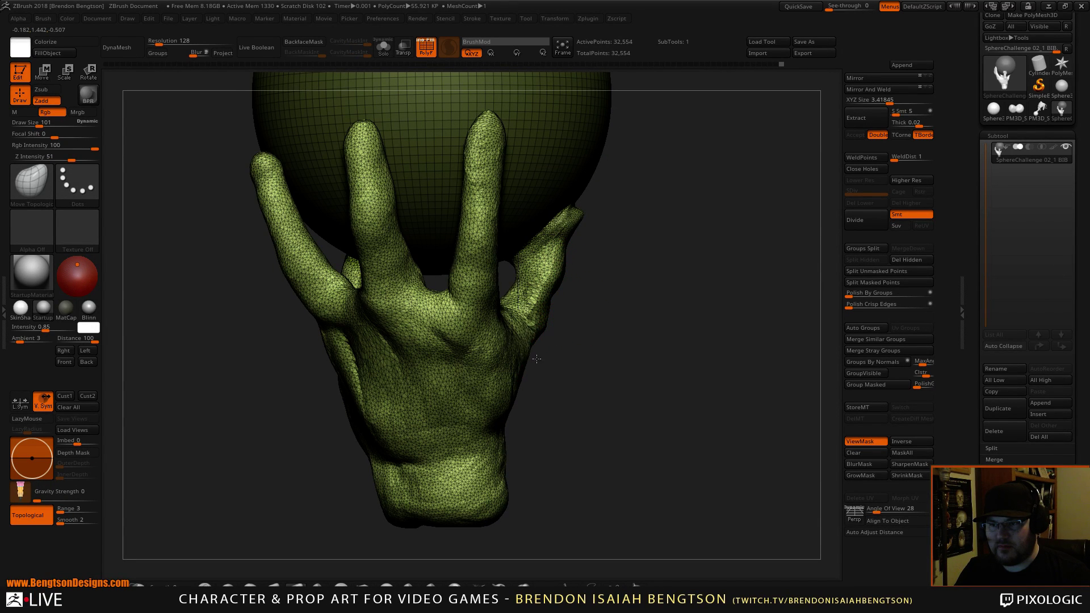
{"action": "left_click_drag", "start_coordinate": [578, 361], "coordinate": [542, 356]}
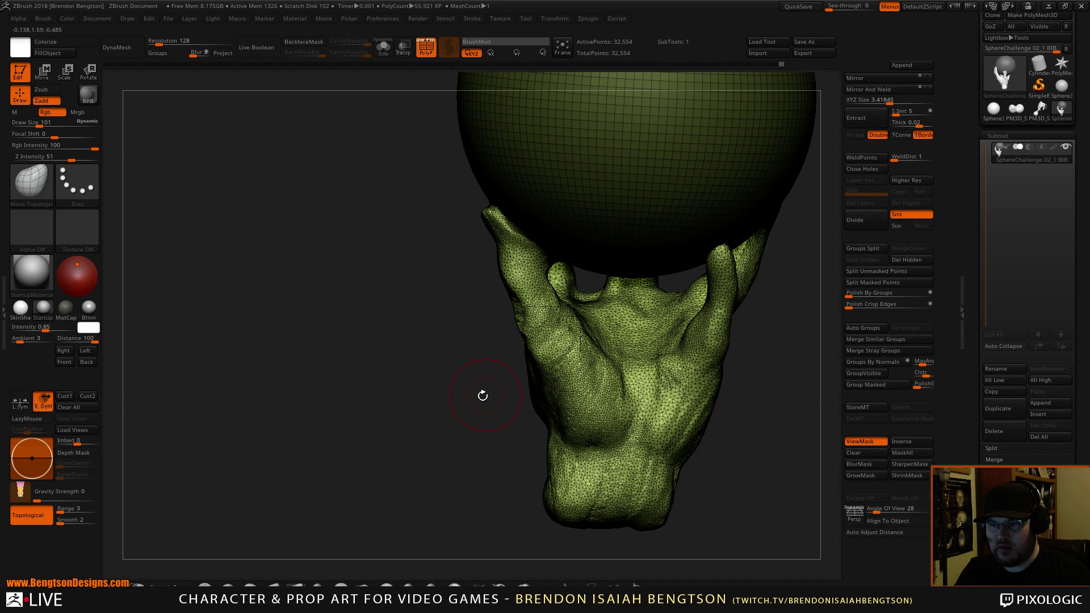
{"action": "left_click_drag", "start_coordinate": [483, 396], "coordinate": [573, 386]}
{"action": "key", "text": "b"}
{"action": "key", "text": "c"}
{"action": "key", "text": "b"}
{"action": "key", "text": "space"}
{"action": "left_click", "coordinate": [494, 382]}
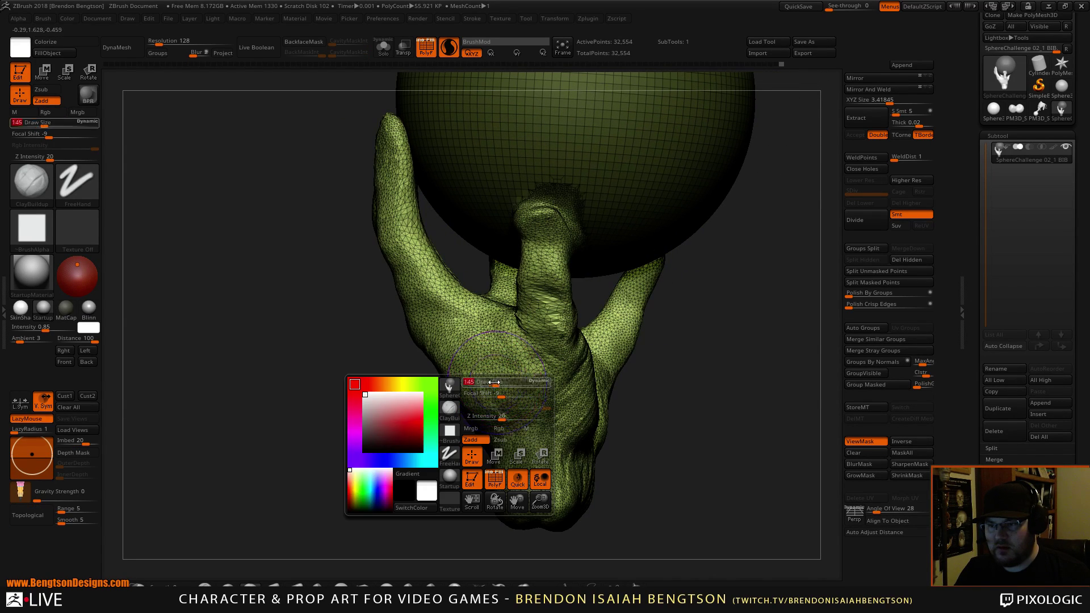
{"action": "mouse_move", "coordinate": [490, 414]}
{"action": "left_mouse_down"}
{"action": "mouse_move", "coordinate": [469, 381]}
{"action": "mouse_move", "coordinate": [537, 381]}
{"action": "left_mouse_up"}
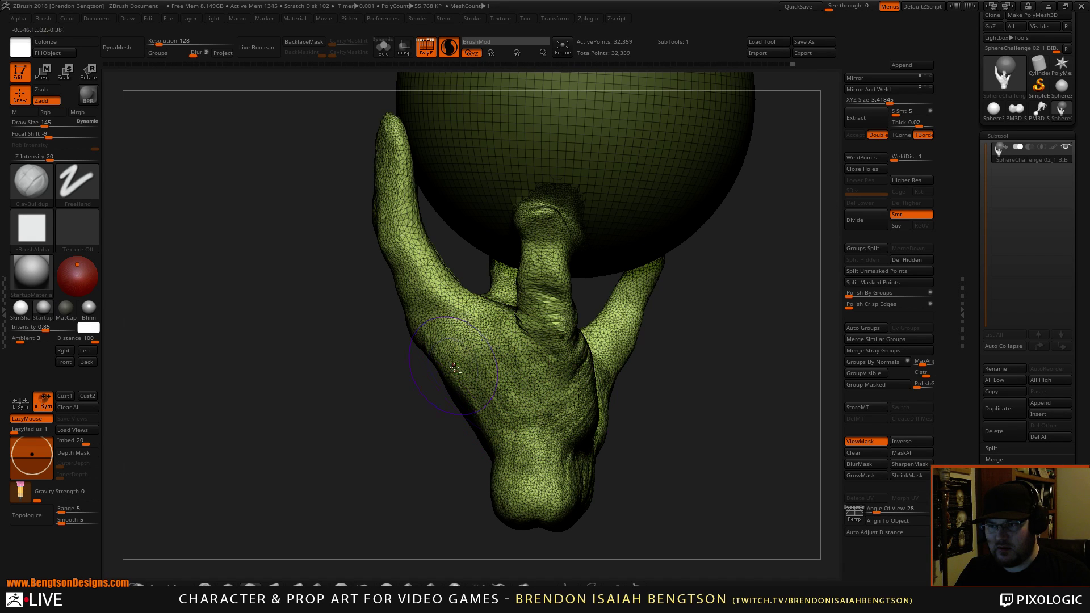
{"action": "mouse_move", "coordinate": [684, 409]}
{"action": "left_mouse_down"}
{"action": "mouse_move", "coordinate": [694, 377]}
{"action": "mouse_move", "coordinate": [664, 381]}
{"action": "mouse_move", "coordinate": [762, 386]}
{"action": "left_mouse_up"}
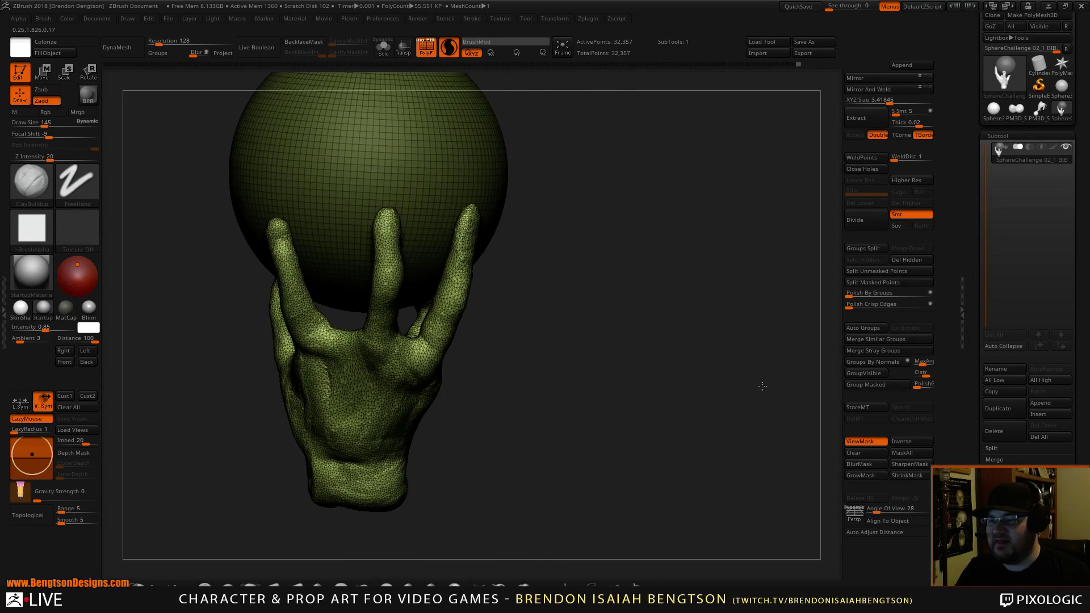
Step: Smooth the side of the hand below the thumb and flatten the wrist with the Smooth and hPolish brushes at draw size 101
{"action": "mouse_move", "coordinate": [591, 373]}
{"action": "left_mouse_down"}
{"action": "mouse_move", "coordinate": [640, 391]}
{"action": "mouse_move", "coordinate": [635, 357]}
{"action": "left_mouse_up"}
{"action": "key", "text": "space"}
{"action": "mouse_move", "coordinate": [533, 289]}
{"action": "left_mouse_down"}
{"action": "mouse_move", "coordinate": [535, 332]}
{"action": "mouse_move", "coordinate": [500, 357]}
{"action": "mouse_move", "coordinate": [527, 423]}
{"action": "mouse_move", "coordinate": [431, 401]}
{"action": "left_mouse_up"}
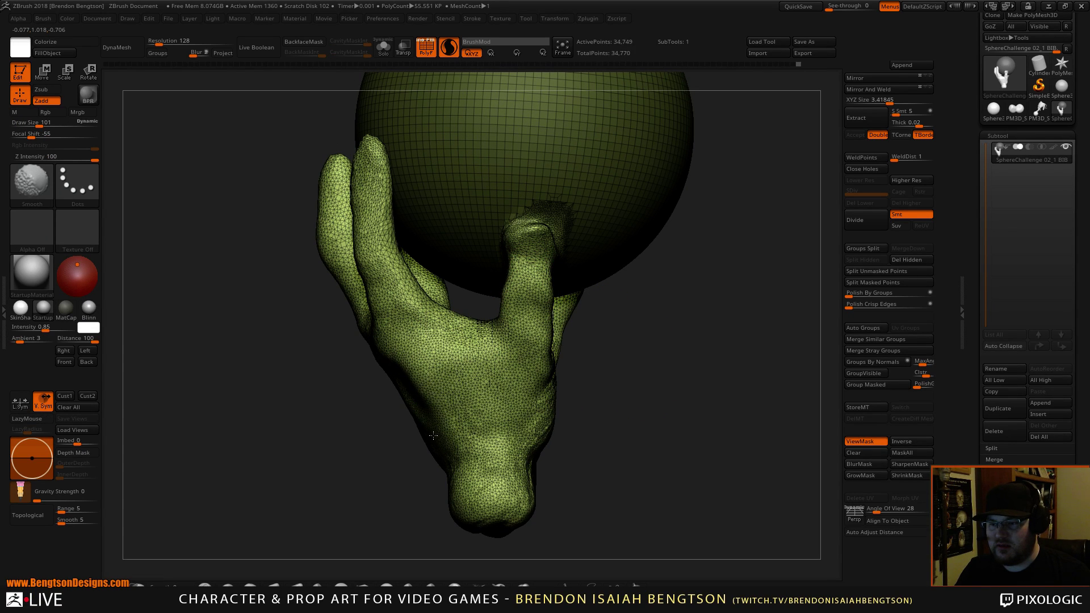
{"action": "mouse_move", "coordinate": [434, 470]}
{"action": "left_mouse_down"}
{"action": "mouse_move", "coordinate": [630, 418]}
{"action": "mouse_move", "coordinate": [489, 477]}
{"action": "mouse_move", "coordinate": [476, 468]}
{"action": "mouse_move", "coordinate": [503, 451]}
{"action": "left_mouse_up"}
{"action": "left_click_drag", "start_coordinate": [590, 454], "coordinate": [676, 479]}
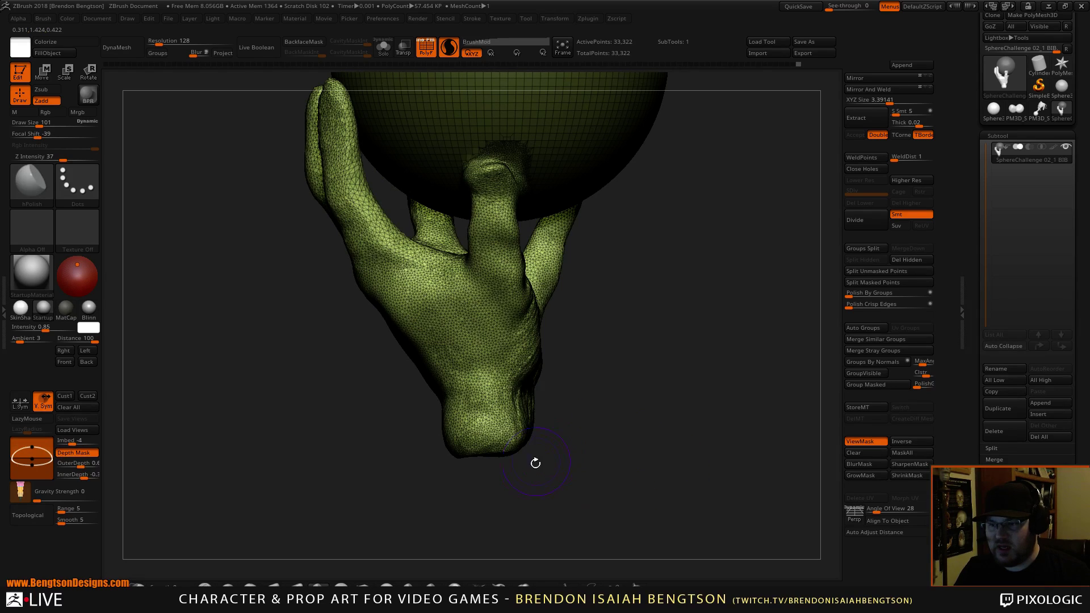
Step: Undo the last move and adjust the little finger and its base with the Move Topological brush at draw size 73
{"action": "left_click_drag", "start_coordinate": [535, 462], "coordinate": [572, 536]}
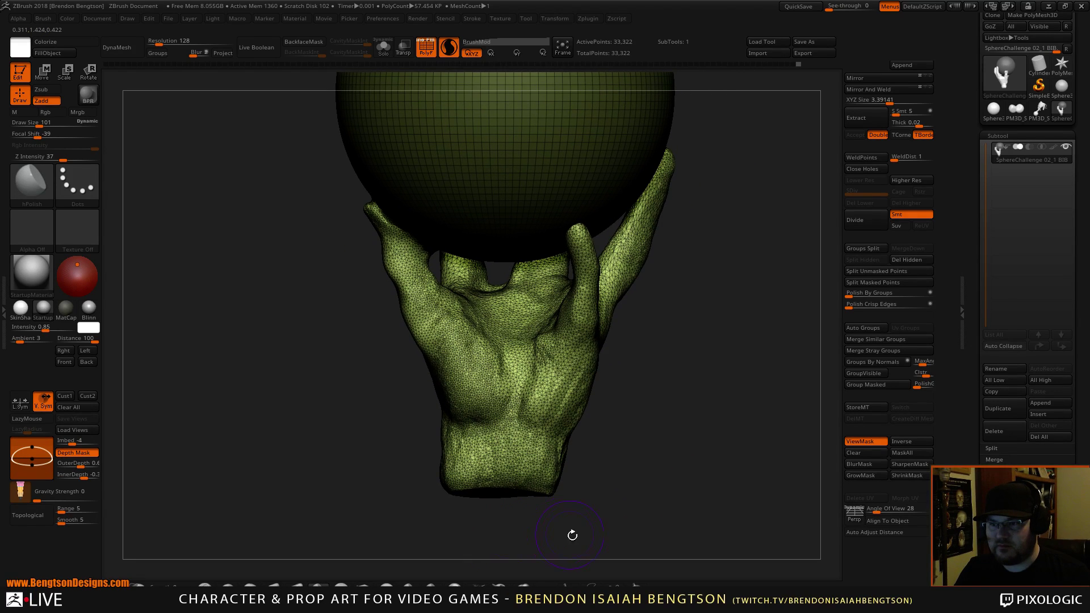
{"action": "left_click_drag", "start_coordinate": [655, 448], "coordinate": [598, 443], "text": "alt"}
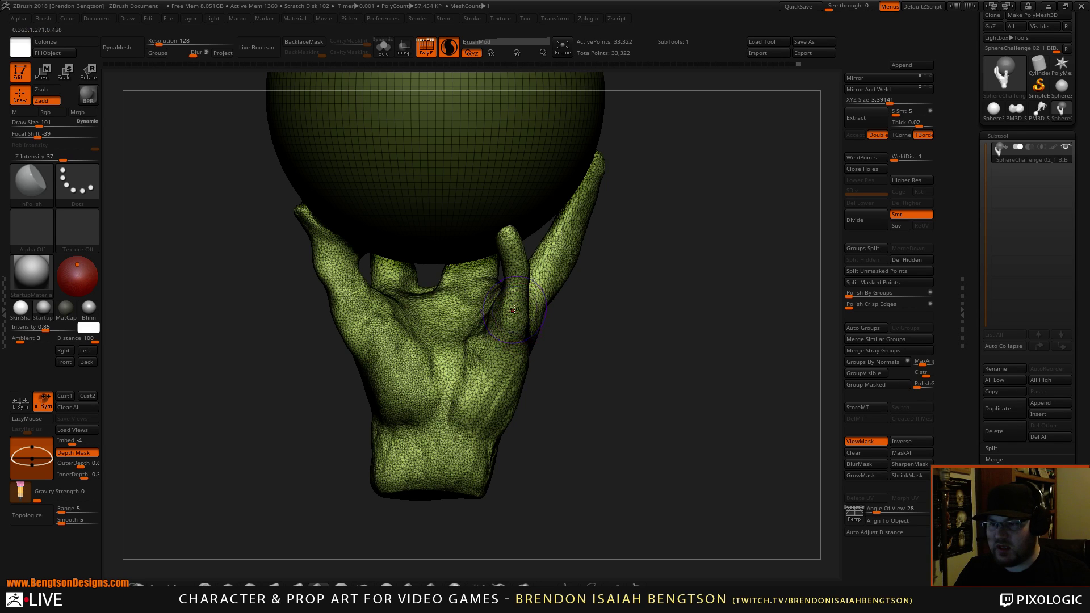
{"action": "key", "text": "b"}
{"action": "key", "text": "m"}
{"action": "key", "text": "t"}
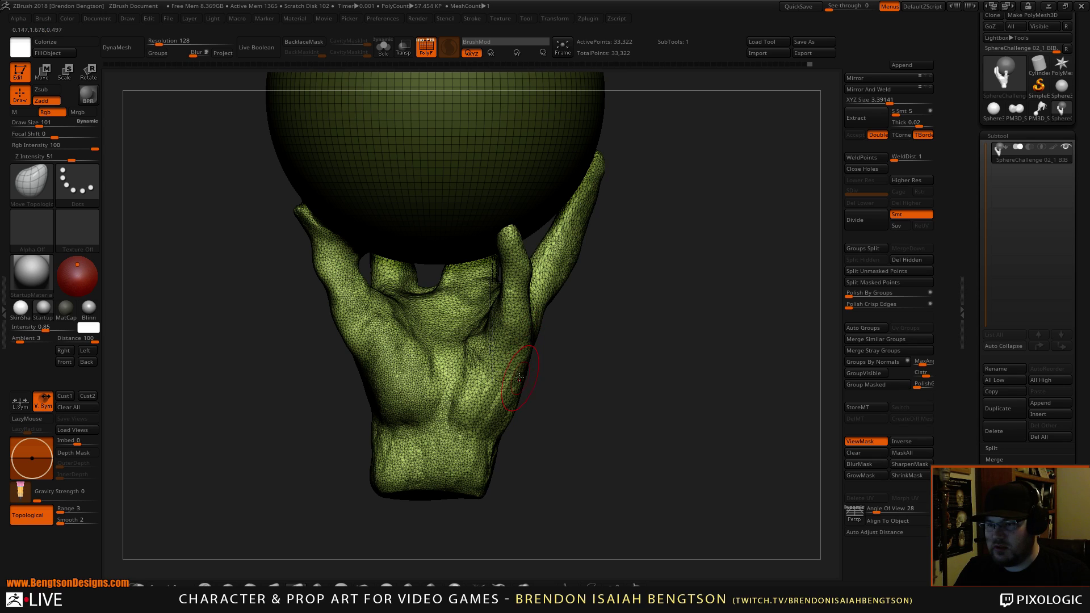
{"action": "key", "text": "ctrl+z"}
{"action": "key", "text": "space"}
{"action": "left_click_drag", "start_coordinate": [522, 364], "coordinate": [516, 361]}
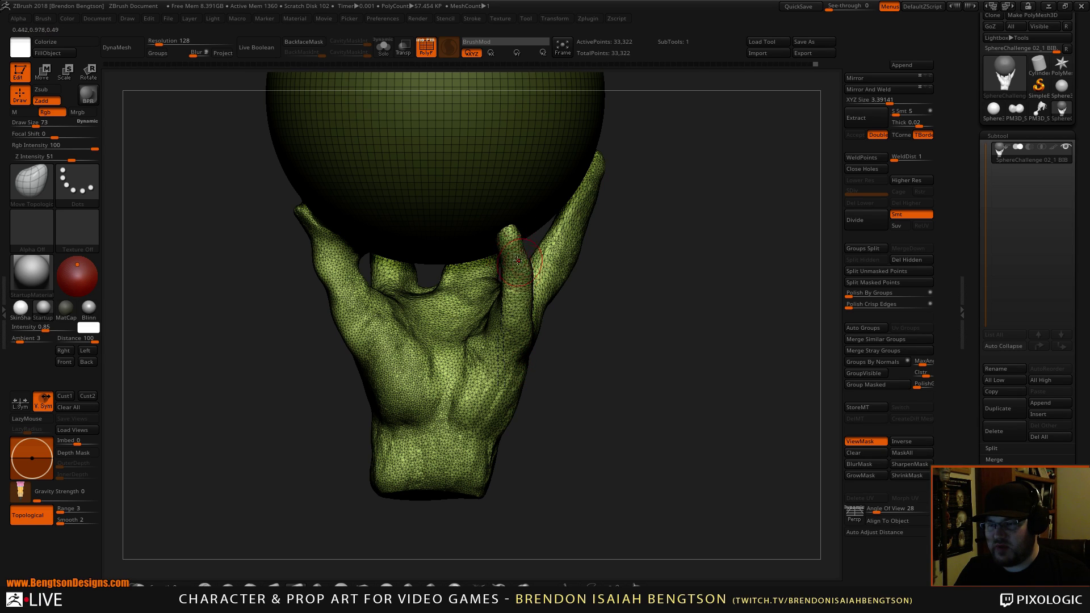
{"action": "left_click_drag", "start_coordinate": [556, 376], "coordinate": [588, 394]}
Step: Build up the base of the little finger on both sides with the ClayBuildup brush at draw sizes 73 and 106
{"action": "key", "text": "b"}
{"action": "key", "text": "c"}
{"action": "key", "text": "b"}
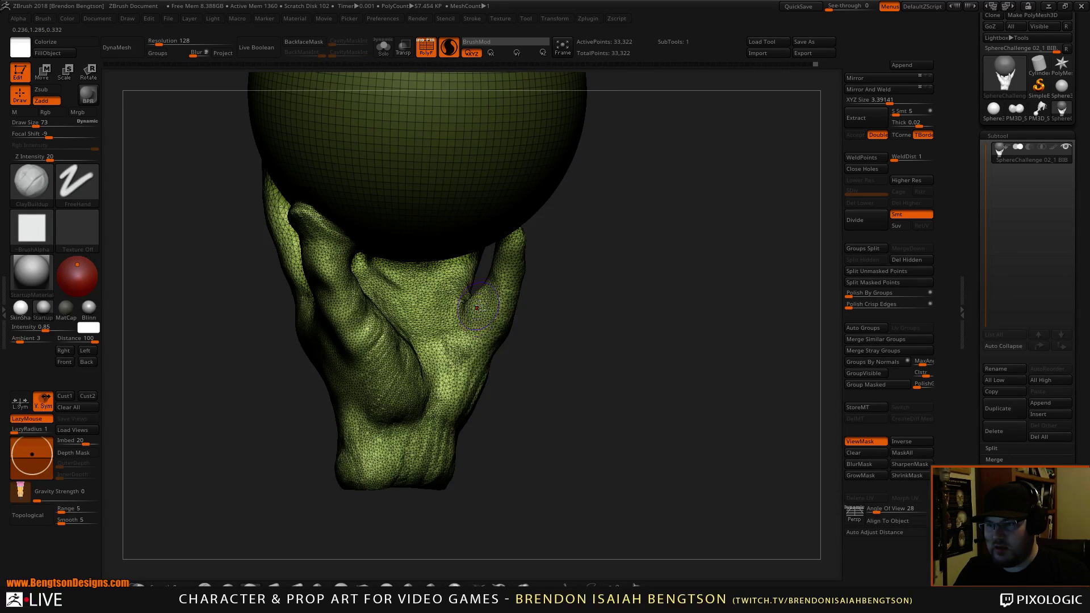
{"action": "left_click_drag", "start_coordinate": [478, 305], "coordinate": [467, 309]}
{"action": "key", "text": "space"}
{"action": "mouse_move", "coordinate": [580, 325]}
{"action": "left_mouse_down"}
{"action": "mouse_move", "coordinate": [555, 328]}
{"action": "mouse_move", "coordinate": [493, 376]}
{"action": "left_mouse_up"}
{"action": "right_click_drag", "start_coordinate": [492, 376], "coordinate": [480, 369]}
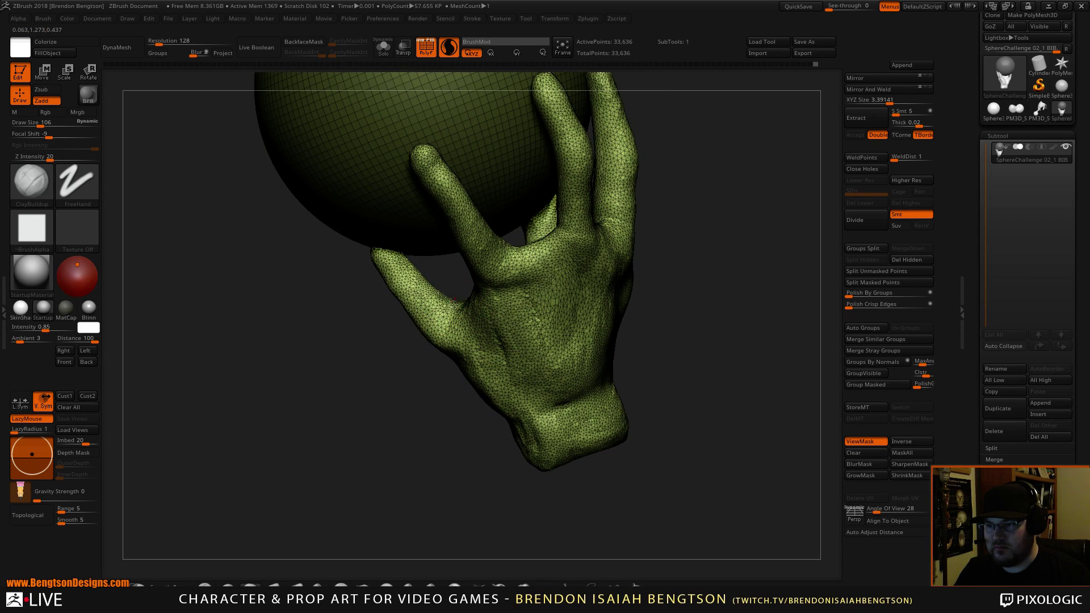
{"action": "left_click_drag", "start_coordinate": [454, 302], "coordinate": [442, 291]}
Step: Add volume along the lower ring finger, from its base up to the middle joint, with the ClayBuildup brush
{"action": "right_click_drag", "start_coordinate": [416, 407], "coordinate": [621, 380]}
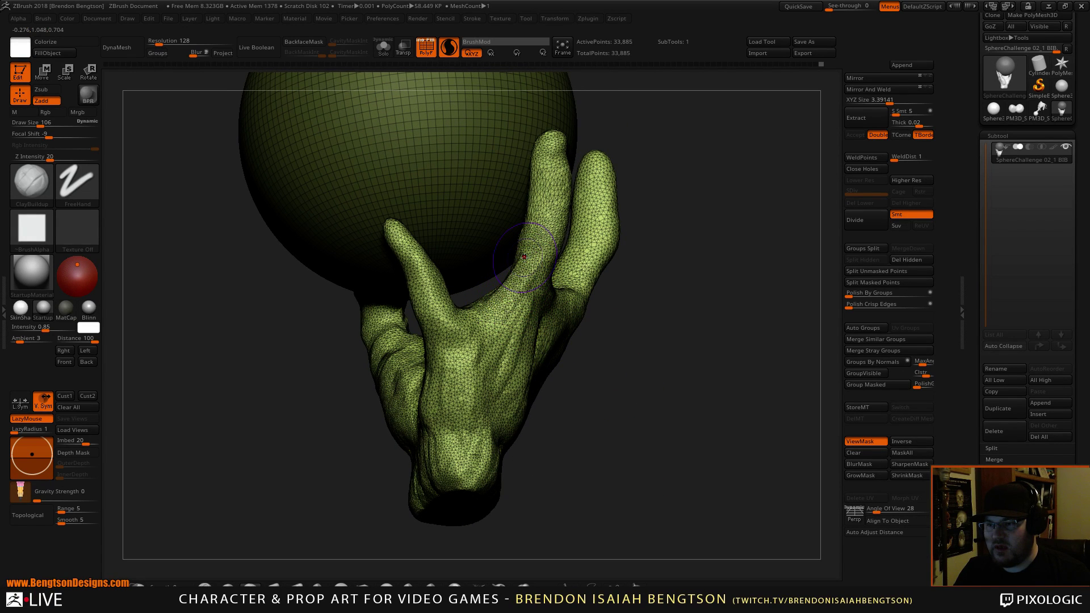
{"action": "left_click_drag", "start_coordinate": [486, 317], "coordinate": [531, 250]}
{"action": "left_click_drag", "start_coordinate": [513, 287], "coordinate": [549, 190]}
{"action": "left_click_drag", "start_coordinate": [536, 255], "coordinate": [560, 210]}
{"action": "right_click_drag", "start_coordinate": [590, 228], "coordinate": [659, 249]}
Step: Pull the wrist end downward and outward with the Move Topological brush at draw size 280
{"action": "right_click_drag", "start_coordinate": [763, 386], "coordinate": [639, 397], "text": "alt"}
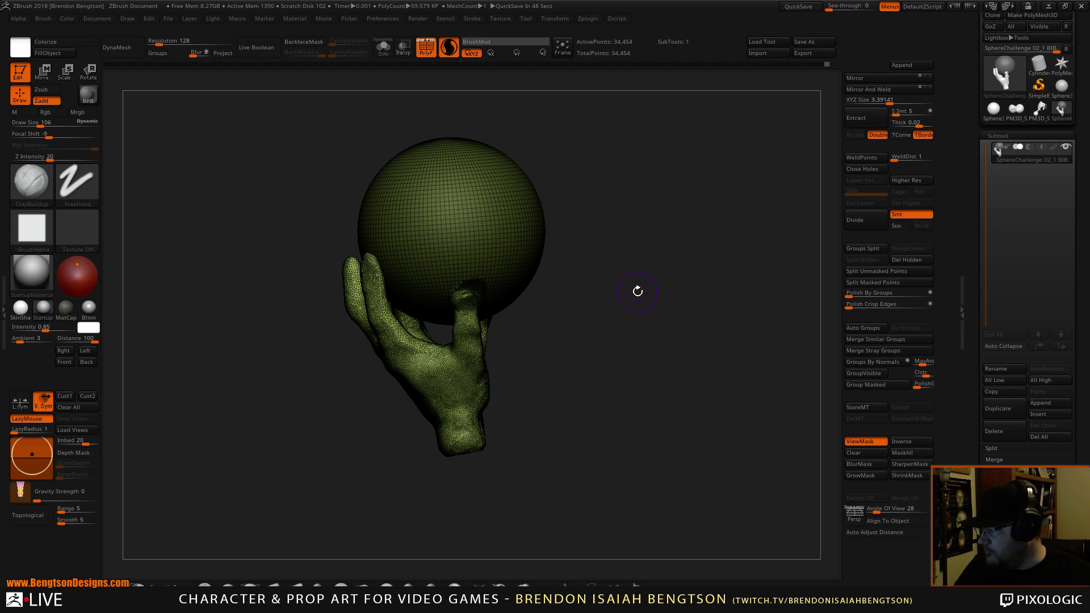
{"action": "left_click_drag", "start_coordinate": [660, 292], "coordinate": [675, 335]}
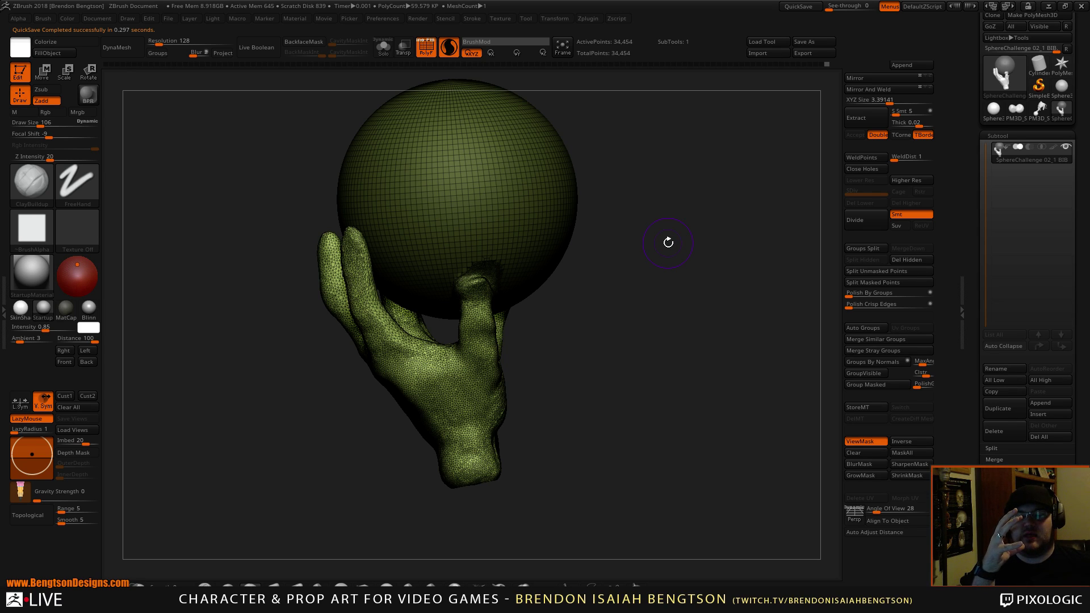
{"action": "mouse_move", "coordinate": [669, 243]}
{"action": "left_mouse_down"}
{"action": "mouse_move", "coordinate": [610, 304]}
{"action": "mouse_move", "coordinate": [649, 346]}
{"action": "mouse_move", "coordinate": [649, 365]}
{"action": "mouse_move", "coordinate": [603, 354]}
{"action": "mouse_move", "coordinate": [651, 357]}
{"action": "mouse_move", "coordinate": [618, 348]}
{"action": "mouse_move", "coordinate": [562, 359]}
{"action": "mouse_move", "coordinate": [536, 352]}
{"action": "mouse_move", "coordinate": [554, 348]}
{"action": "mouse_move", "coordinate": [544, 330]}
{"action": "mouse_move", "coordinate": [607, 385]}
{"action": "mouse_move", "coordinate": [618, 375]}
{"action": "mouse_move", "coordinate": [681, 375]}
{"action": "mouse_move", "coordinate": [581, 382]}
{"action": "left_mouse_up"}
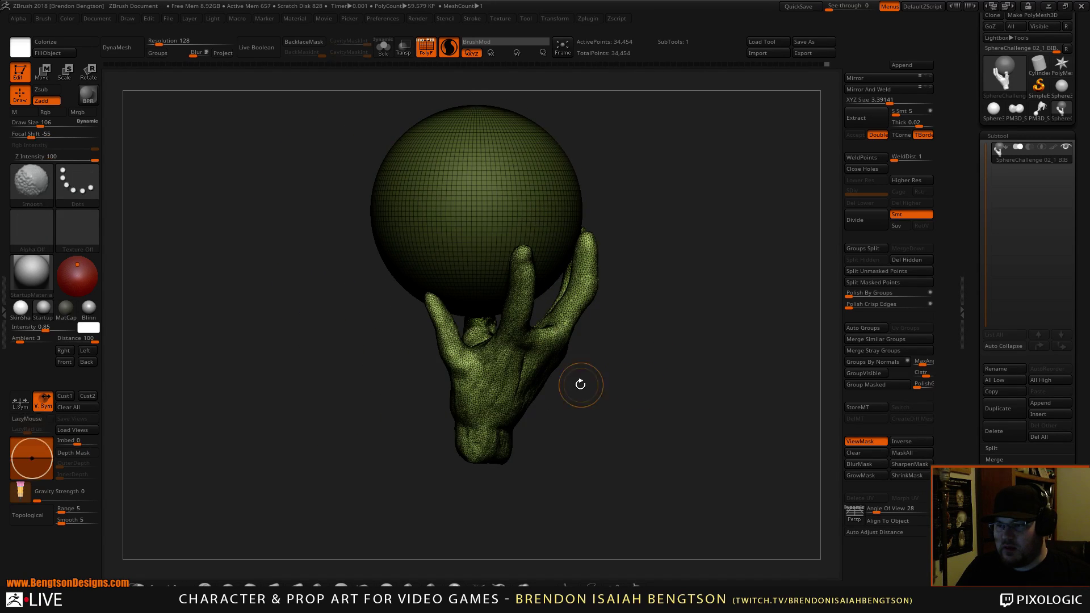
{"action": "mouse_move", "coordinate": [563, 457]}
{"action": "left_mouse_down", "text": "ctrl"}
{"action": "mouse_move", "coordinate": [510, 423]}
{"action": "mouse_move", "coordinate": [409, 421]}
{"action": "mouse_move", "coordinate": [490, 574]}
{"action": "left_mouse_up", "text": "ctrl"}
{"action": "key", "text": "ctrl+z"}
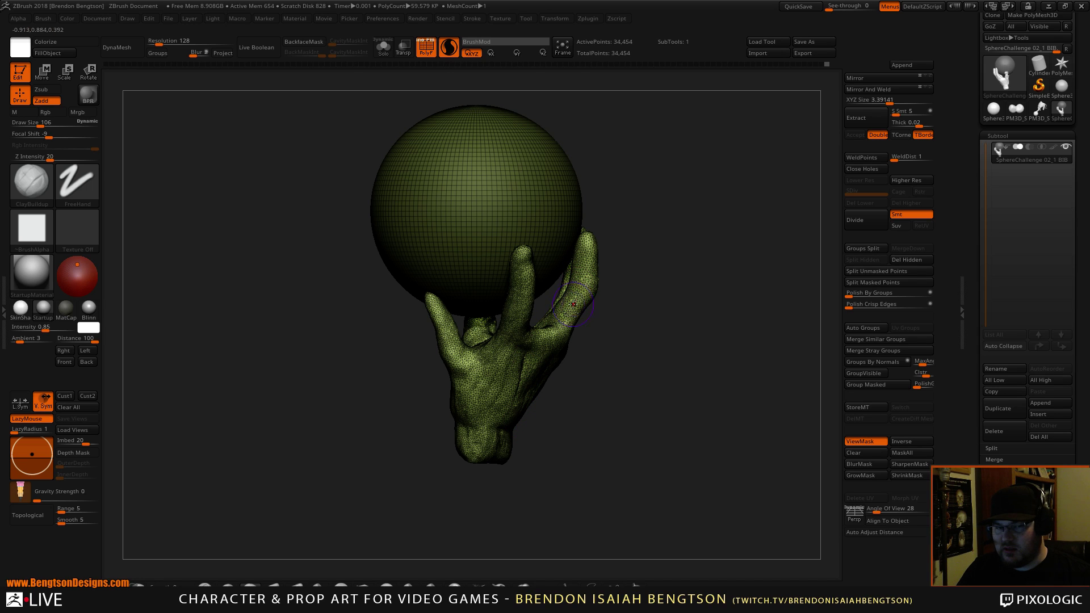
{"action": "key", "text": "b"}
{"action": "key", "text": "m"}
{"action": "key", "text": "t"}
{"action": "key", "text": "space"}
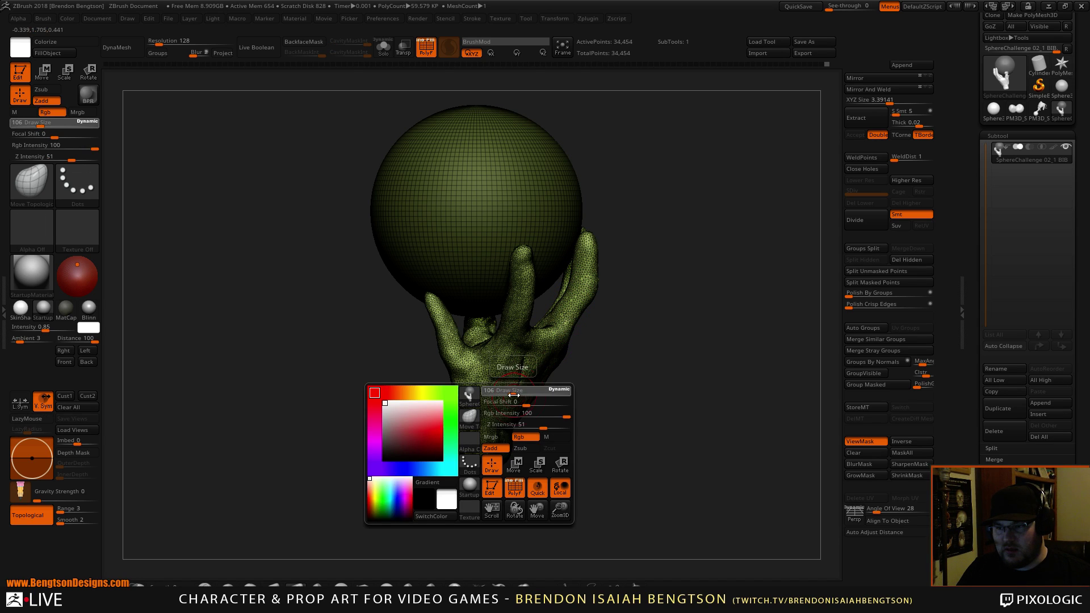
{"action": "left_click_drag", "start_coordinate": [512, 394], "coordinate": [529, 396]}
{"action": "mouse_move", "coordinate": [504, 469]}
{"action": "left_mouse_down"}
{"action": "mouse_move", "coordinate": [534, 463]}
{"action": "mouse_move", "coordinate": [480, 463]}
{"action": "mouse_move", "coordinate": [500, 463]}
{"action": "left_mouse_up"}
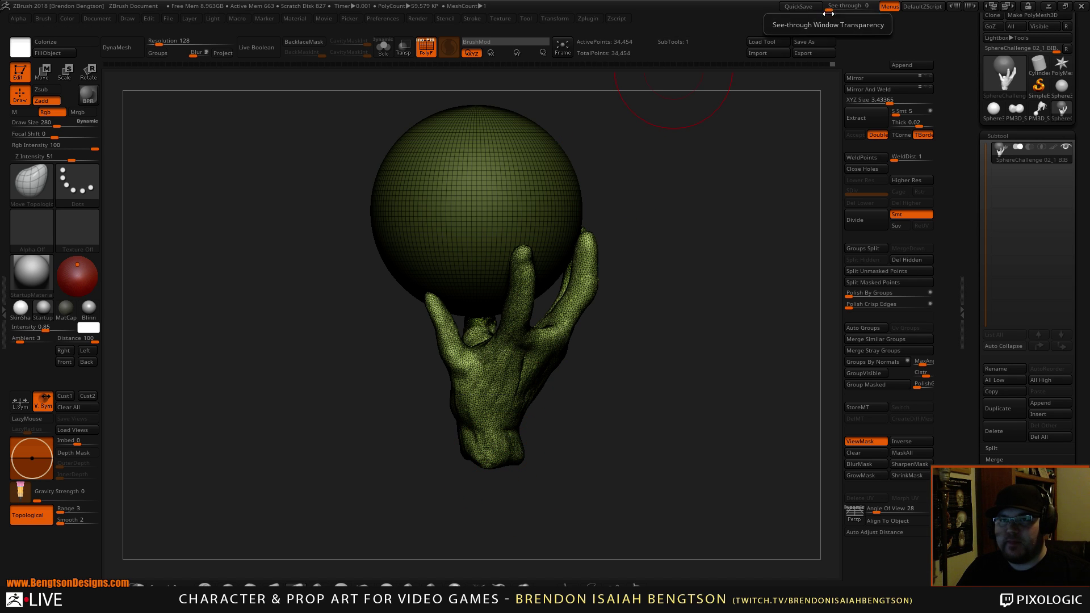
Step: Make the window see-through to compare the hand with the Escher hand.jpg reference, and restore its full opacity
{"action": "left_click_drag", "start_coordinate": [830, 7], "coordinate": [856, 9]}
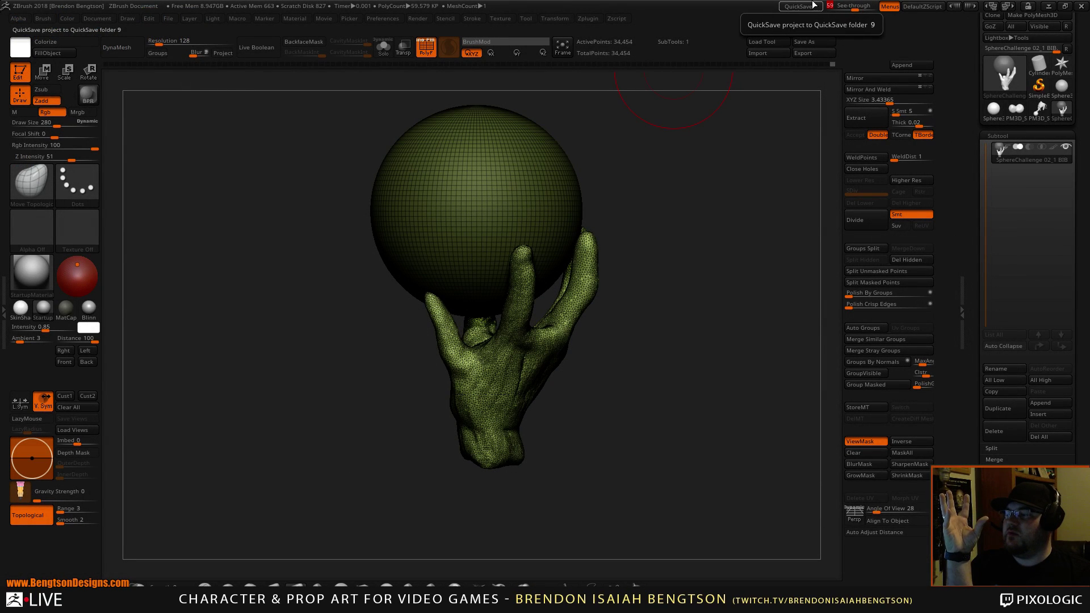
{"action": "left_click_drag", "start_coordinate": [854, 6], "coordinate": [868, 46]}
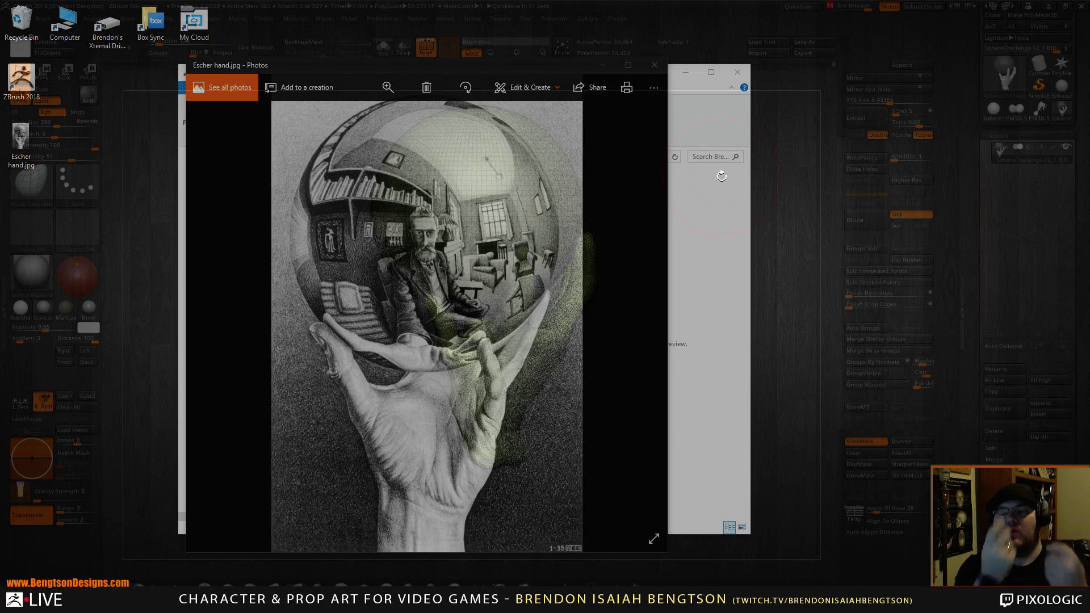
{"action": "left_click_drag", "start_coordinate": [867, 6], "coordinate": [826, 7]}
Step: Inflate the ring finger with the Inflat brush at draw size 210 and smooth the back of the hand
{"action": "mouse_move", "coordinate": [682, 299]}
{"action": "left_mouse_down", "text": "alt"}
{"action": "mouse_move", "coordinate": [720, 392]}
{"action": "mouse_move", "coordinate": [703, 340]}
{"action": "left_mouse_up", "text": "alt"}
{"action": "key", "text": "space"}
{"action": "left_click_drag", "start_coordinate": [560, 278], "coordinate": [552, 275]}
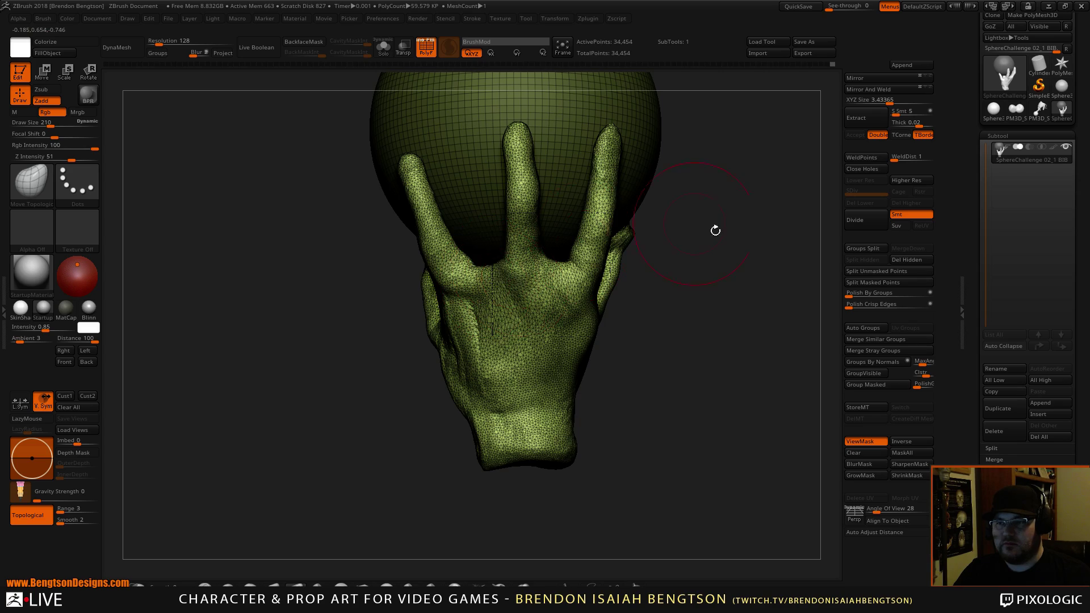
{"action": "mouse_move", "coordinate": [715, 230]}
{"action": "left_mouse_down"}
{"action": "mouse_move", "coordinate": [733, 176]}
{"action": "mouse_move", "coordinate": [707, 236]}
{"action": "mouse_move", "coordinate": [706, 149]}
{"action": "mouse_move", "coordinate": [766, 230]}
{"action": "mouse_move", "coordinate": [732, 223]}
{"action": "left_mouse_up"}
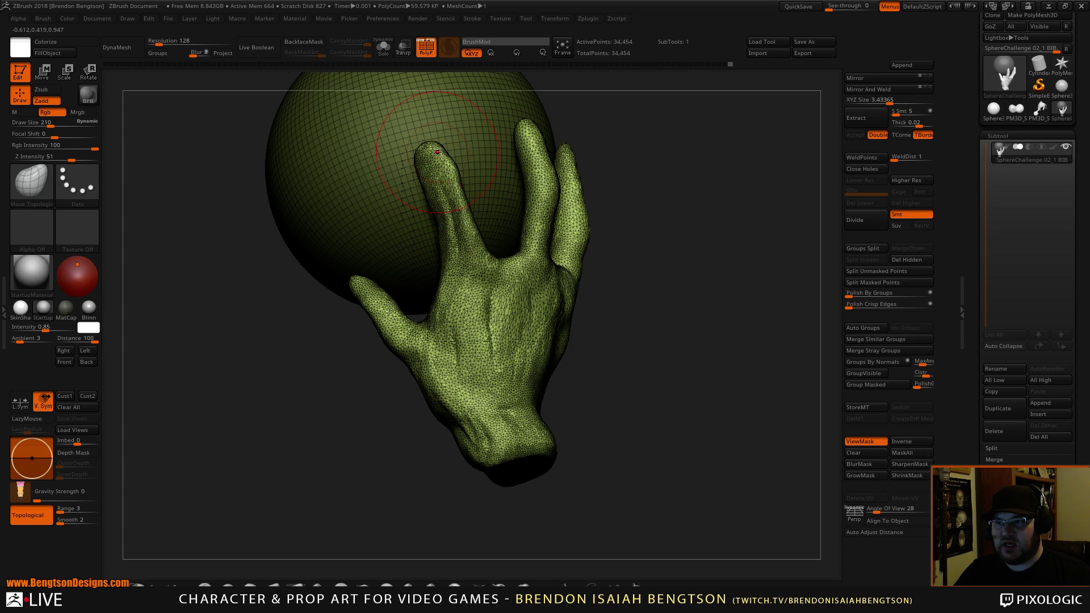
{"action": "mouse_move", "coordinate": [694, 219]}
{"action": "left_mouse_down"}
{"action": "mouse_move", "coordinate": [700, 278]}
{"action": "mouse_move", "coordinate": [761, 228]}
{"action": "mouse_move", "coordinate": [517, 573]}
{"action": "left_mouse_up"}
{"action": "key", "text": "b"}
{"action": "key", "text": "i"}
{"action": "key", "text": "n"}
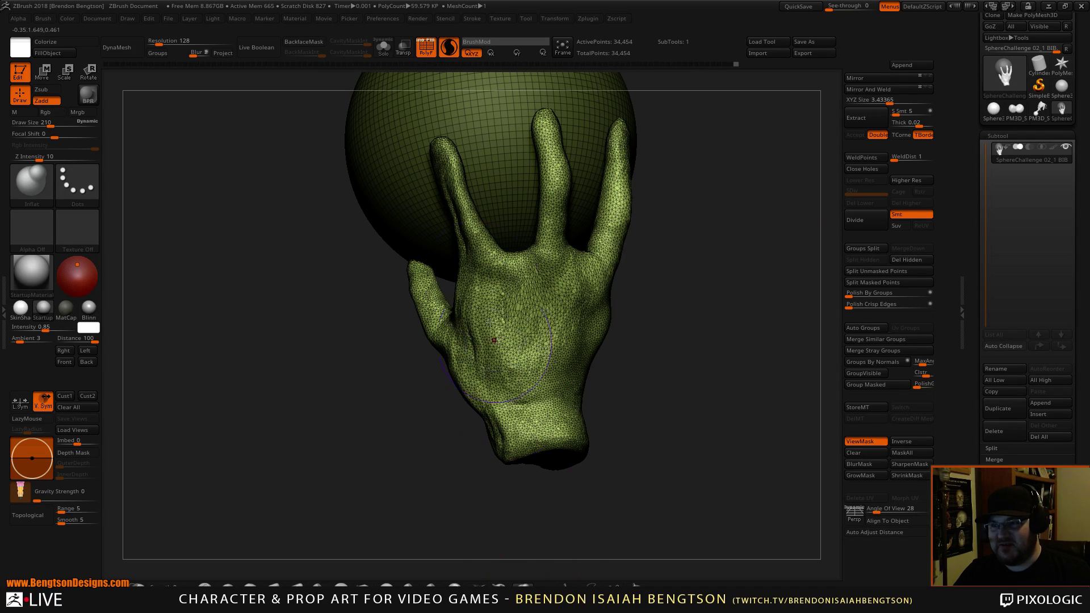
{"action": "left_click_drag", "start_coordinate": [438, 161], "coordinate": [455, 186]}
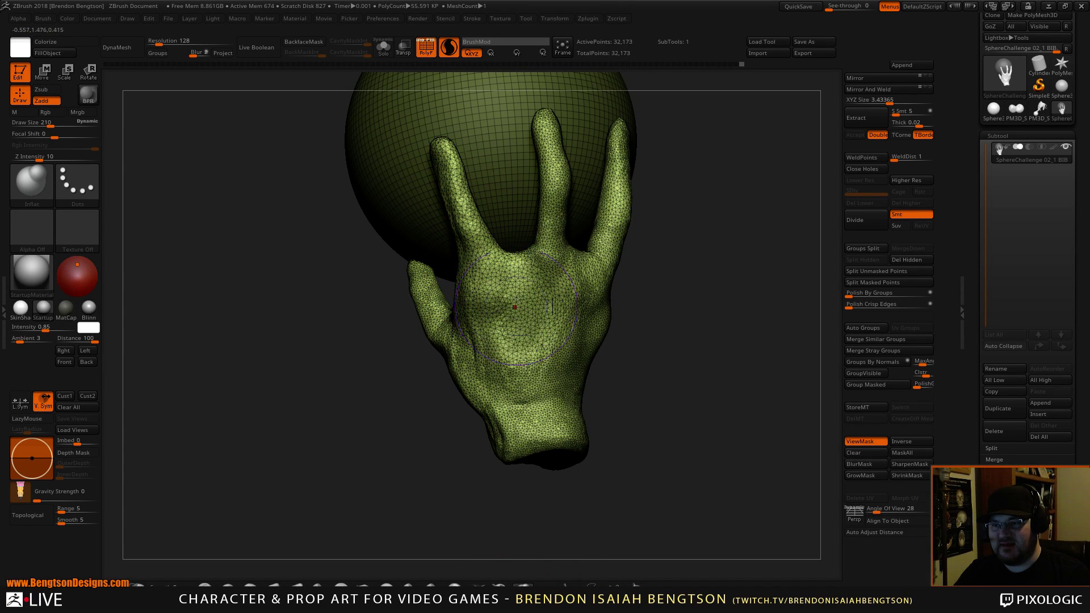
{"action": "mouse_move", "coordinate": [518, 299]}
{"action": "left_mouse_down"}
{"action": "mouse_move", "coordinate": [502, 306]}
{"action": "mouse_move", "coordinate": [539, 307]}
{"action": "left_mouse_up"}
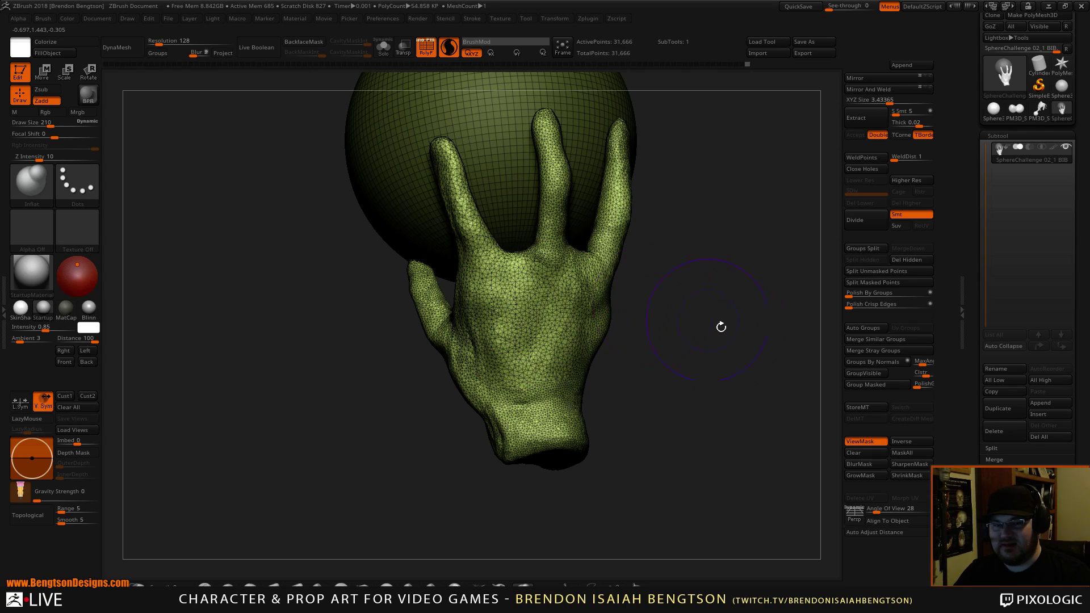
Step: Build up the knuckles and tendons on the back of the hand with the ClayBuildup brush at draw size 140
{"action": "mouse_move", "coordinate": [721, 327]}
{"action": "left_mouse_down"}
{"action": "mouse_move", "coordinate": [726, 352]}
{"action": "mouse_move", "coordinate": [744, 305]}
{"action": "mouse_move", "coordinate": [721, 323]}
{"action": "mouse_move", "coordinate": [704, 317]}
{"action": "left_mouse_up"}
{"action": "key", "text": "b"}
{"action": "key", "text": "c"}
{"action": "key", "text": "b"}
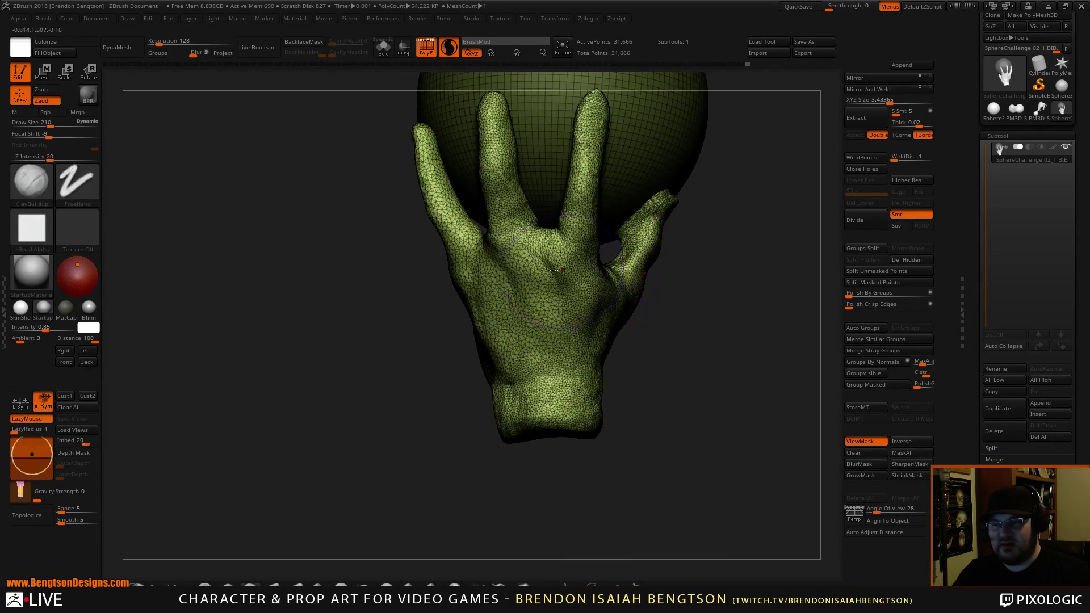
{"action": "mouse_move", "coordinate": [492, 249]}
{"action": "left_mouse_down"}
{"action": "mouse_move", "coordinate": [509, 256]}
{"action": "mouse_move", "coordinate": [497, 245]}
{"action": "left_mouse_up"}
{"action": "key", "text": "ctrl+z"}
{"action": "key", "text": "space"}
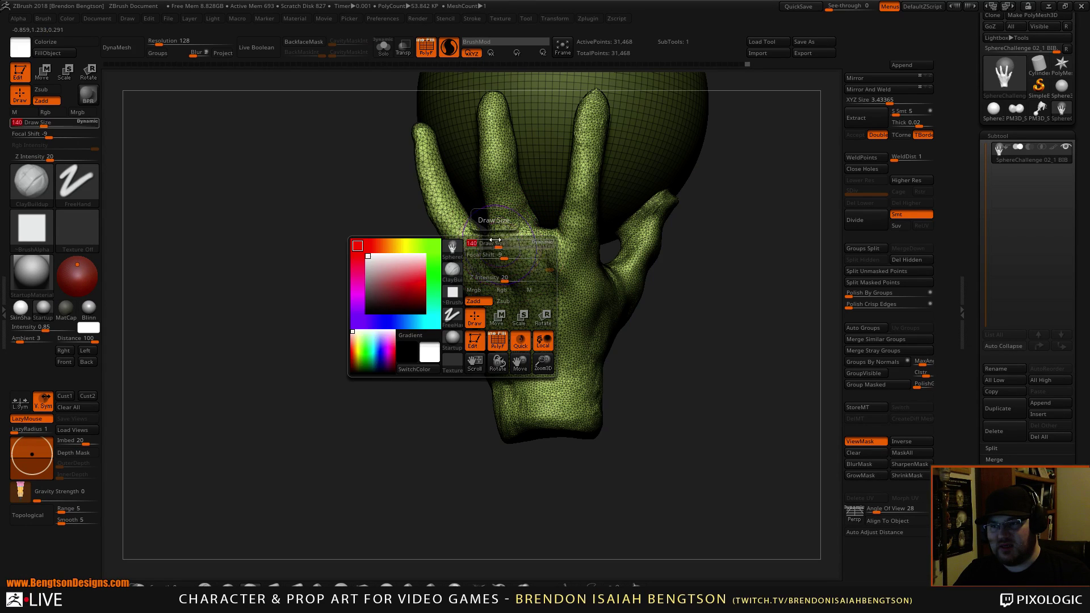
{"action": "left_click_drag", "start_coordinate": [566, 260], "coordinate": [582, 284]}
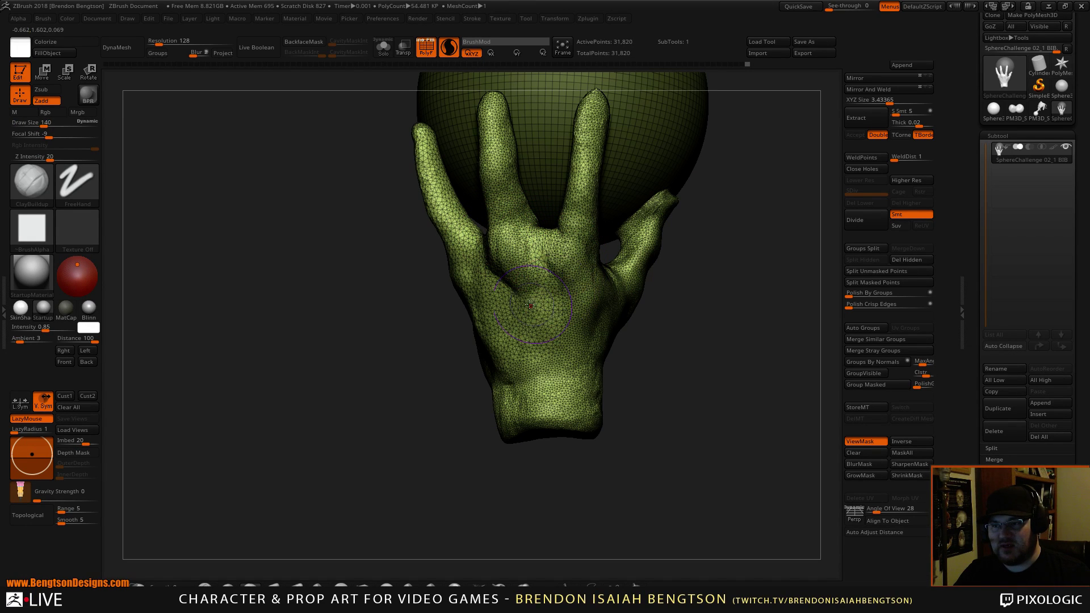
{"action": "mouse_move", "coordinate": [500, 278]}
{"action": "left_mouse_down"}
{"action": "mouse_move", "coordinate": [536, 357]}
{"action": "mouse_move", "coordinate": [522, 295]}
{"action": "mouse_move", "coordinate": [542, 339]}
{"action": "left_mouse_up"}
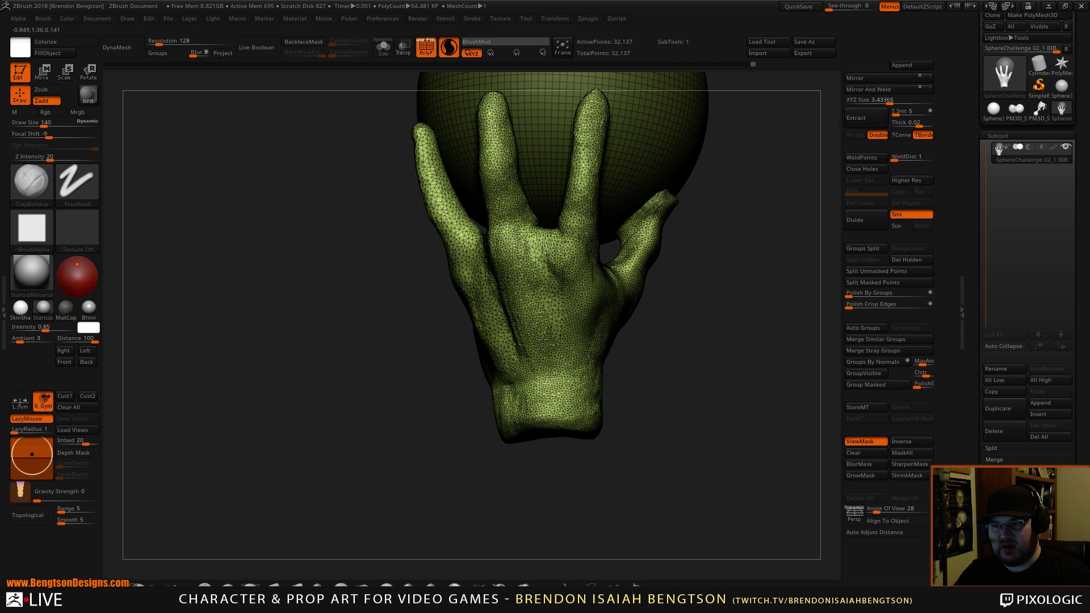
{"action": "mouse_move", "coordinate": [584, 261]}
{"action": "left_mouse_down"}
{"action": "mouse_move", "coordinate": [567, 352]}
{"action": "mouse_move", "coordinate": [553, 249]}
{"action": "mouse_move", "coordinate": [581, 341]}
{"action": "mouse_move", "coordinate": [557, 375]}
{"action": "left_mouse_up"}
{"action": "mouse_move", "coordinate": [686, 355]}
{"action": "left_mouse_down"}
{"action": "mouse_move", "coordinate": [703, 367]}
{"action": "mouse_move", "coordinate": [686, 329]}
{"action": "left_mouse_up"}
{"action": "mouse_move", "coordinate": [463, 250]}
{"action": "left_mouse_down"}
{"action": "mouse_move", "coordinate": [454, 277]}
{"action": "mouse_move", "coordinate": [447, 244]}
{"action": "left_mouse_up"}
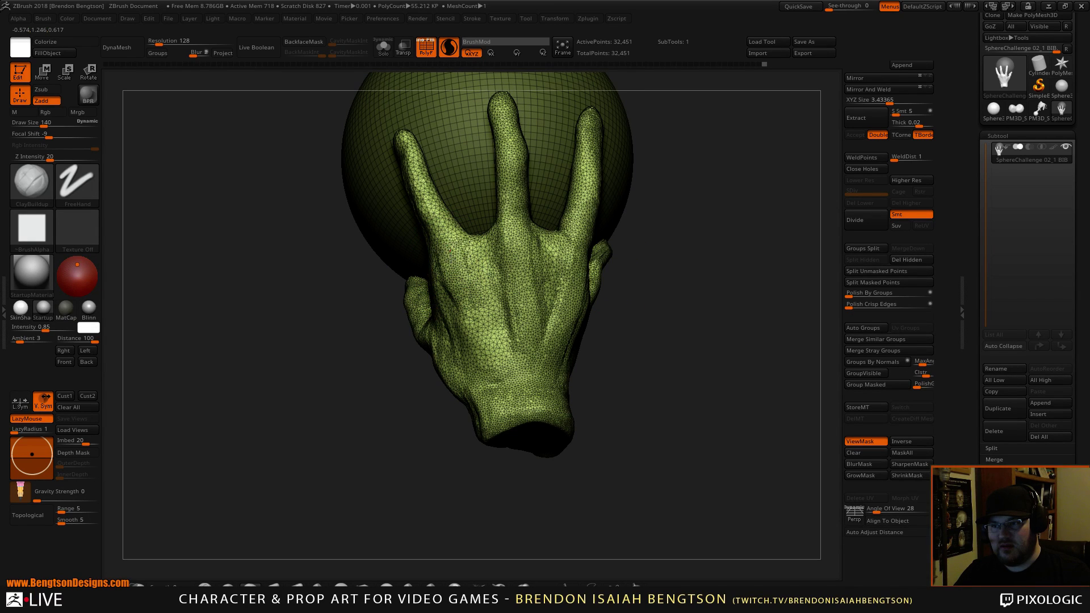
Step: Switch to the Move Topological brush and set its draw size to 198
{"action": "mouse_move", "coordinate": [712, 354]}
{"action": "left_mouse_down"}
{"action": "mouse_move", "coordinate": [684, 373]}
{"action": "mouse_move", "coordinate": [708, 253]}
{"action": "mouse_move", "coordinate": [740, 250]}
{"action": "left_mouse_up"}
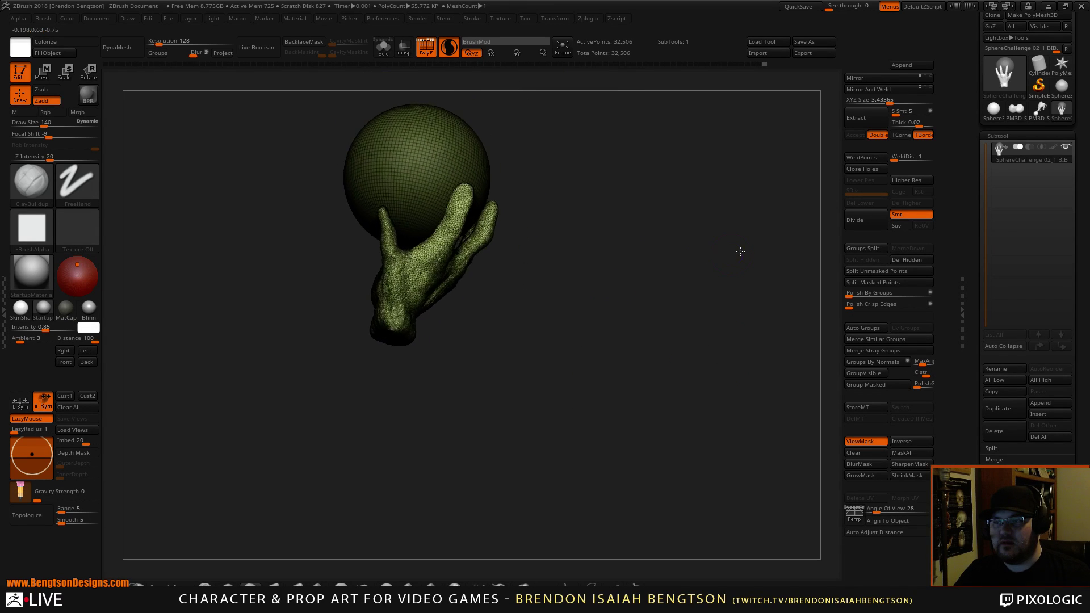
{"action": "left_click_drag", "start_coordinate": [687, 280], "coordinate": [737, 414], "text": "alt"}
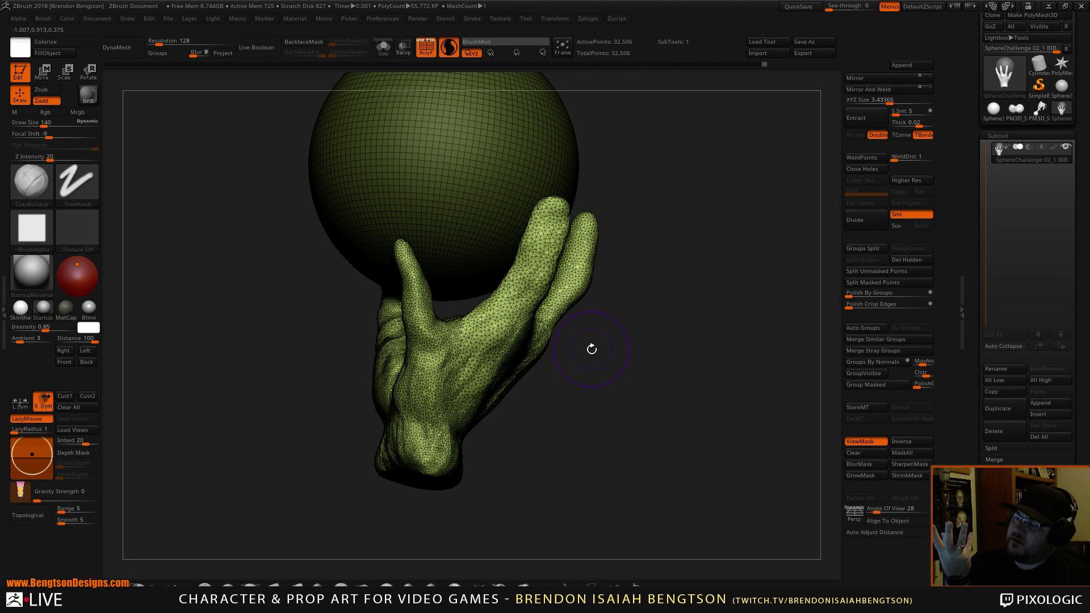
{"action": "mouse_move", "coordinate": [654, 391]}
{"action": "left_mouse_down"}
{"action": "mouse_move", "coordinate": [674, 321]}
{"action": "mouse_move", "coordinate": [636, 295]}
{"action": "left_mouse_up"}
{"action": "key", "text": "b"}
{"action": "key", "text": "m"}
{"action": "key", "text": "t"}
{"action": "key", "text": "space"}
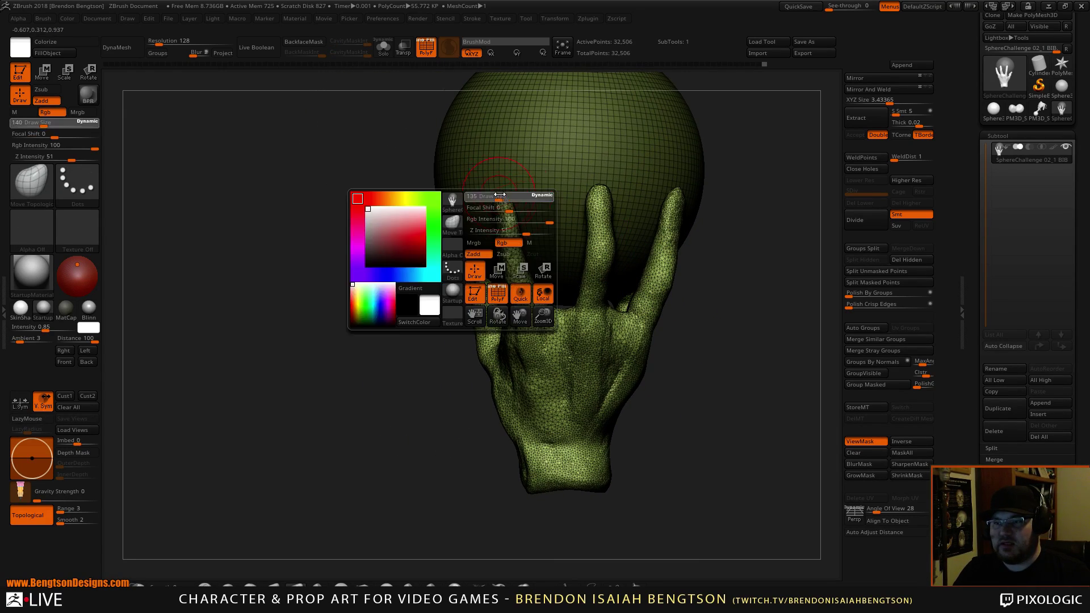
{"action": "left_click_drag", "start_coordinate": [498, 200], "coordinate": [519, 200]}
{"action": "left_click_drag", "start_coordinate": [421, 331], "coordinate": [474, 292]}
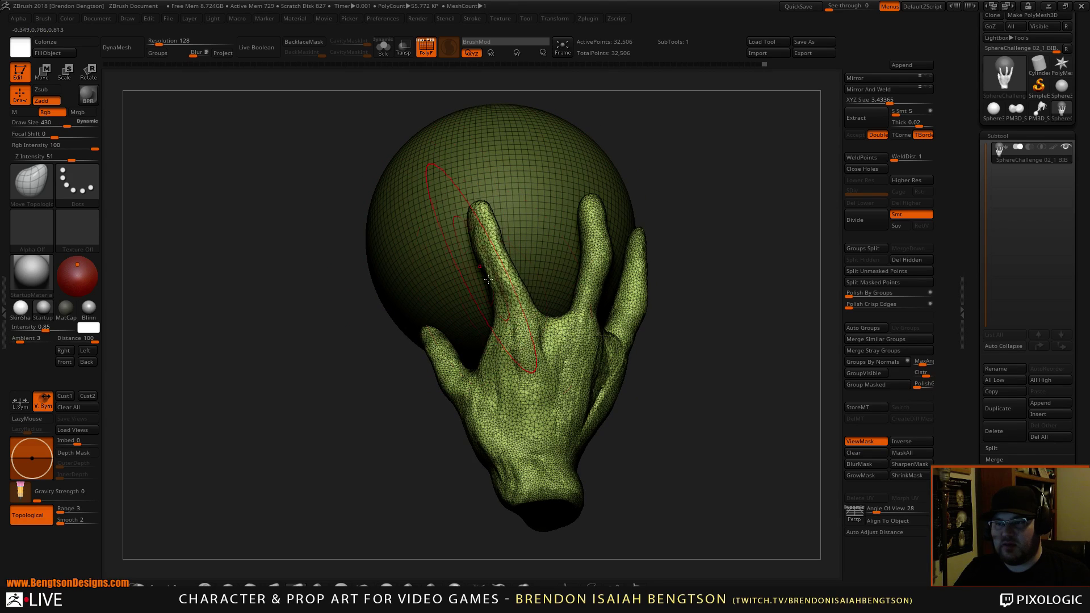
{"action": "key", "text": "space"}
{"action": "left_click_drag", "start_coordinate": [511, 273], "coordinate": [488, 272]}
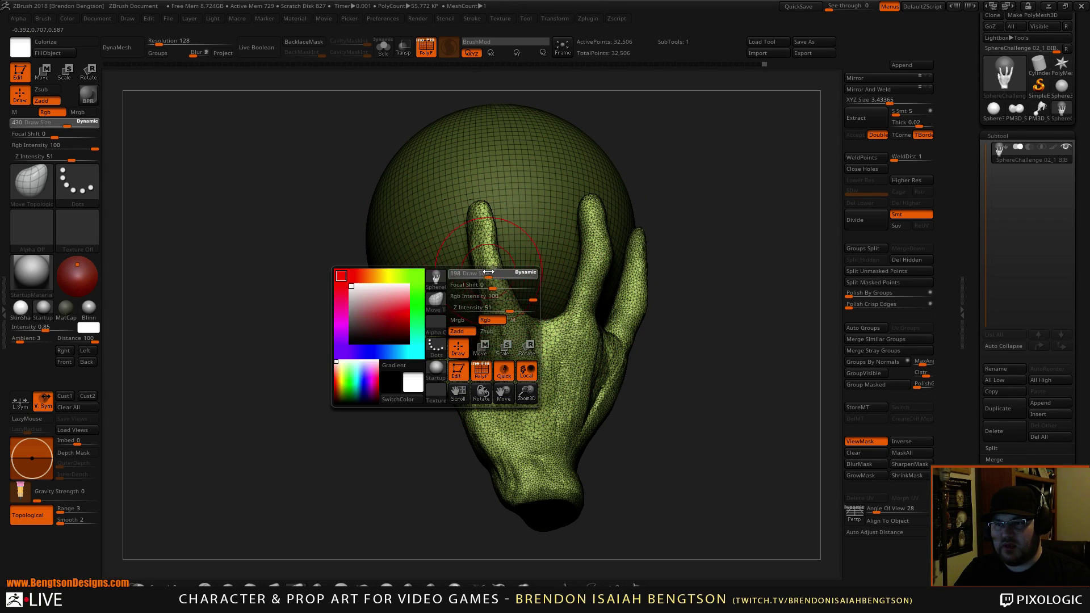
Step: Build up the back of the hand below the ring finger with the ClayBuildup brush at draw size 198
{"action": "mouse_move", "coordinate": [673, 204]}
{"action": "left_mouse_down"}
{"action": "mouse_move", "coordinate": [706, 176]}
{"action": "mouse_move", "coordinate": [742, 175]}
{"action": "mouse_move", "coordinate": [747, 166]}
{"action": "mouse_move", "coordinate": [711, 185]}
{"action": "mouse_move", "coordinate": [693, 180]}
{"action": "mouse_move", "coordinate": [671, 202]}
{"action": "left_mouse_up"}
{"action": "key", "text": "b"}
{"action": "key", "text": "c"}
{"action": "key", "text": "b"}
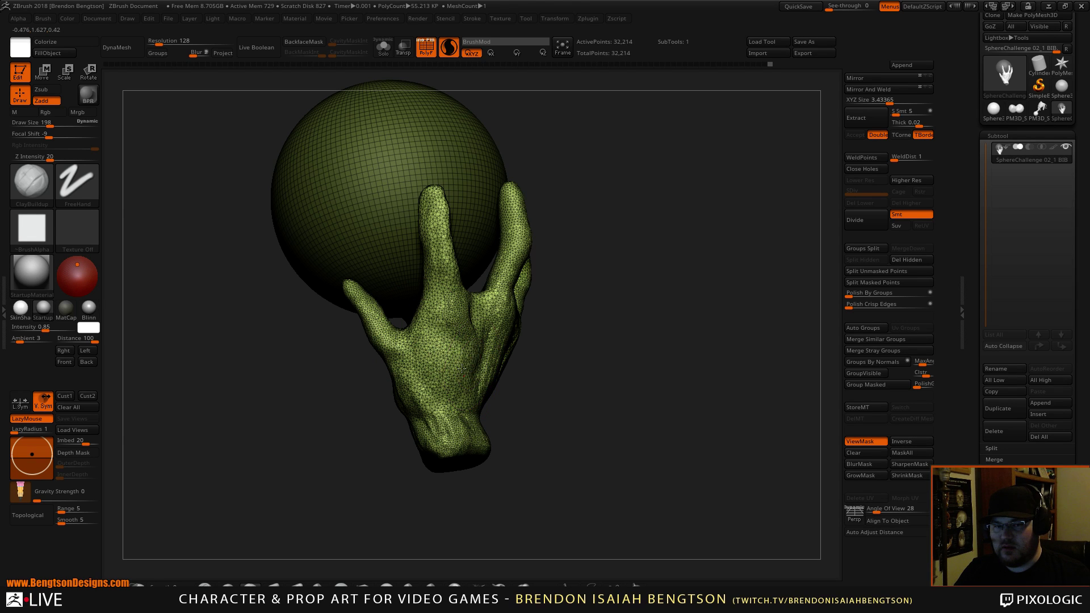
{"action": "left_click_drag", "start_coordinate": [719, 398], "coordinate": [653, 366]}
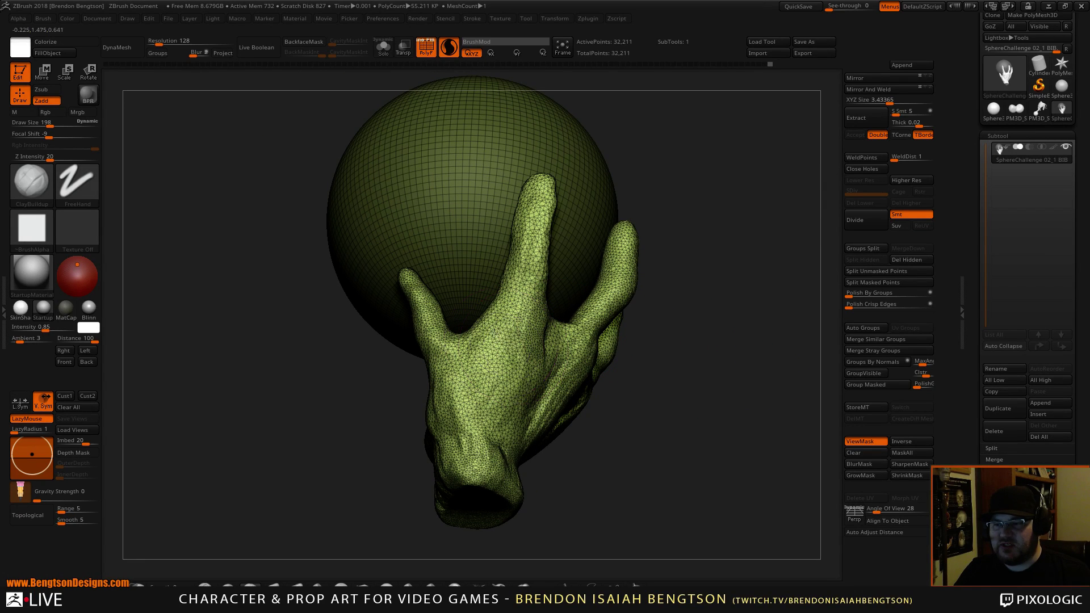
{"action": "mouse_move", "coordinate": [531, 379]}
{"action": "left_mouse_down"}
{"action": "mouse_move", "coordinate": [532, 396]}
{"action": "mouse_move", "coordinate": [549, 353]}
{"action": "left_mouse_up"}
{"action": "left_click_drag", "start_coordinate": [681, 356], "coordinate": [682, 332]}
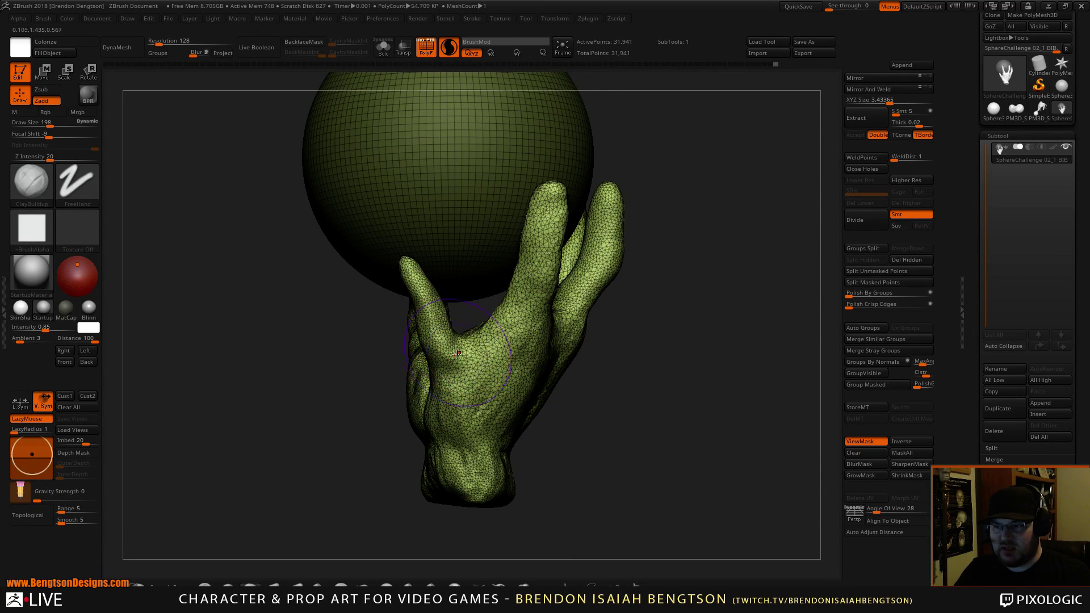
Step: Reshape the web between the little and ring fingers with the Move Topological brush at draw size 198
{"action": "key", "text": "b"}
{"action": "key", "text": "m"}
{"action": "key", "text": "t"}
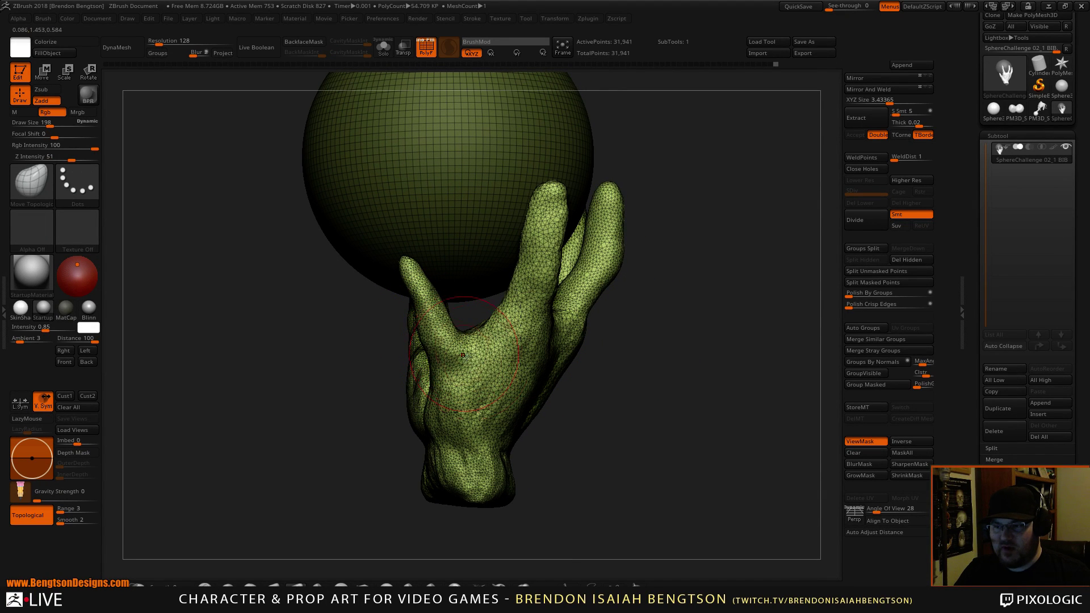
{"action": "left_click_drag", "start_coordinate": [564, 401], "coordinate": [577, 322]}
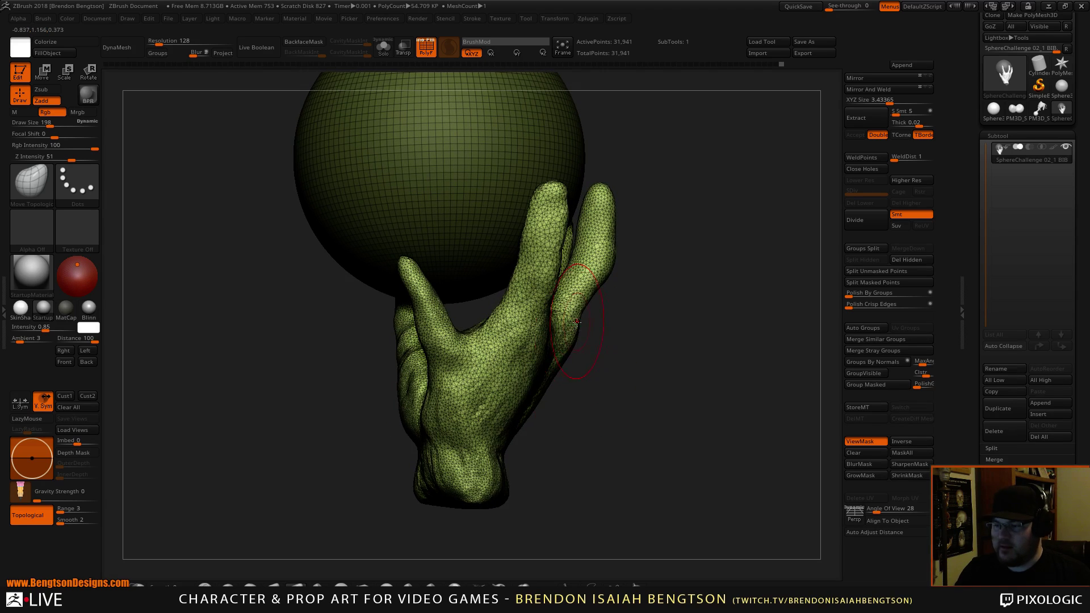
{"action": "left_click_drag", "start_coordinate": [608, 380], "coordinate": [638, 384]}
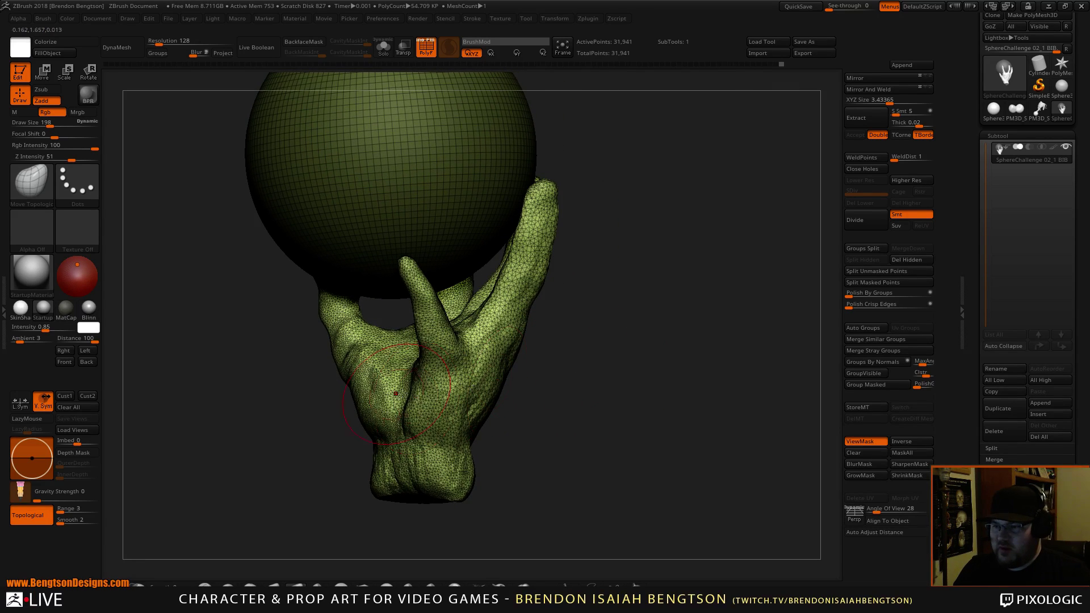
Step: Add volume from the outer palm up to the base of the little finger with the ClayBuildup brush at draw size 145
{"action": "key", "text": "b"}
{"action": "key", "text": "c"}
{"action": "key", "text": "b"}
{"action": "key", "text": "space"}
{"action": "mouse_move", "coordinate": [424, 378]}
{"action": "left_mouse_down"}
{"action": "mouse_move", "coordinate": [417, 412]}
{"action": "mouse_move", "coordinate": [416, 364]}
{"action": "mouse_move", "coordinate": [441, 339]}
{"action": "left_mouse_up"}
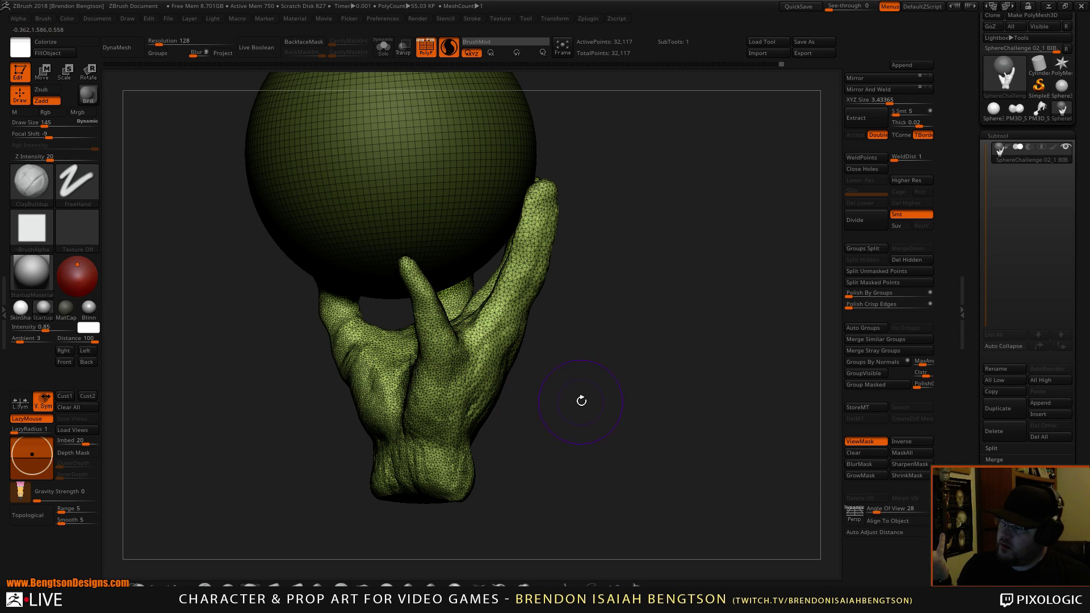
{"action": "left_click_drag", "start_coordinate": [581, 399], "coordinate": [653, 404]}
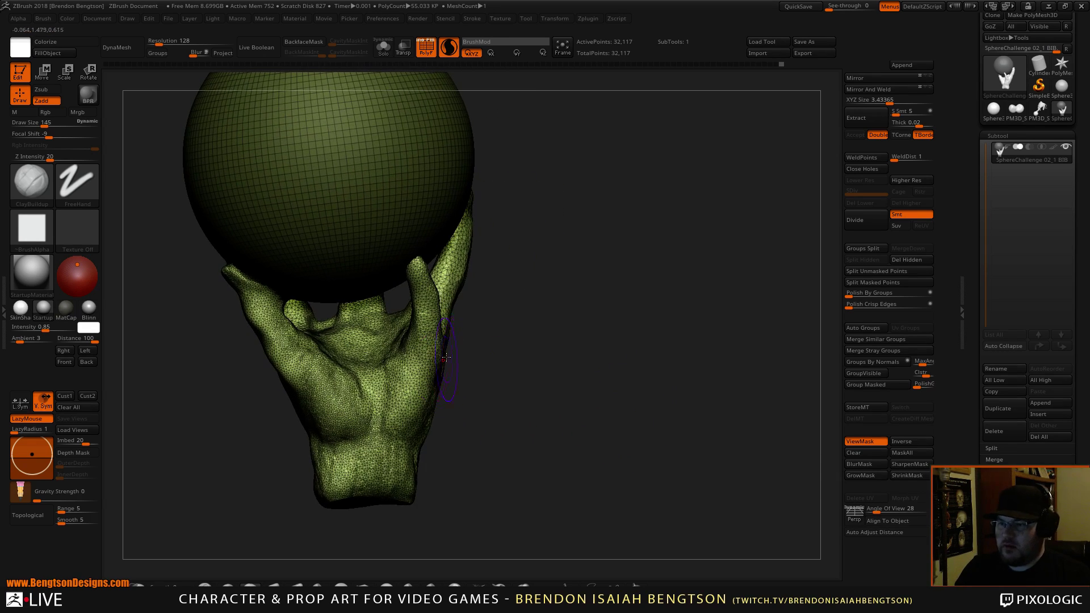
Step: Adjust the thumb's tip and outer contour with the Move Topological brush at draw sizes 106 and 151
{"action": "key", "text": "b"}
{"action": "key", "text": "m"}
{"action": "key", "text": "t"}
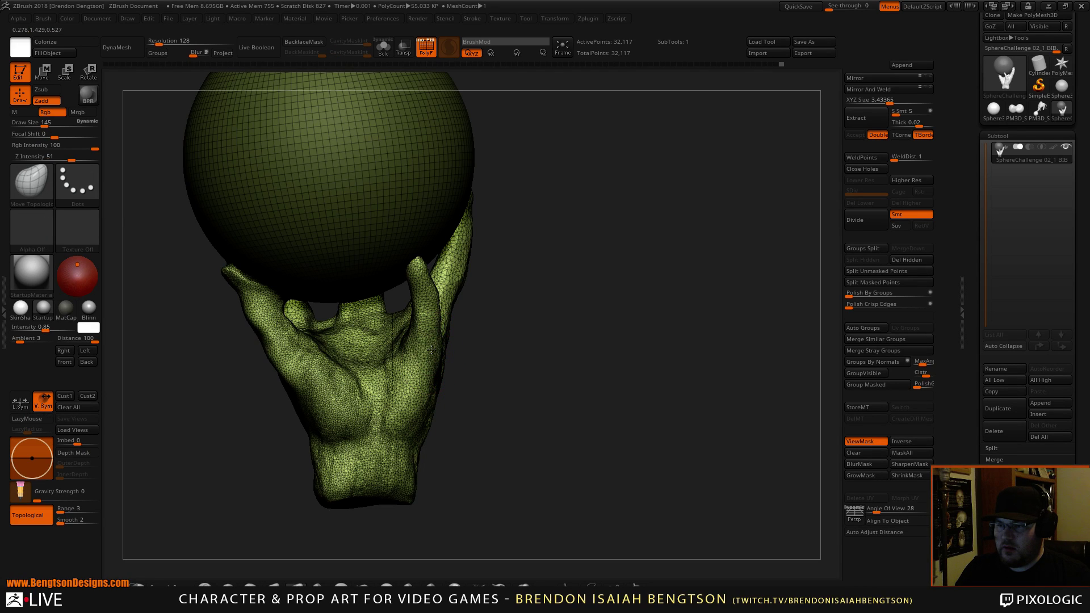
{"action": "left_click_drag", "start_coordinate": [527, 316], "coordinate": [536, 300]}
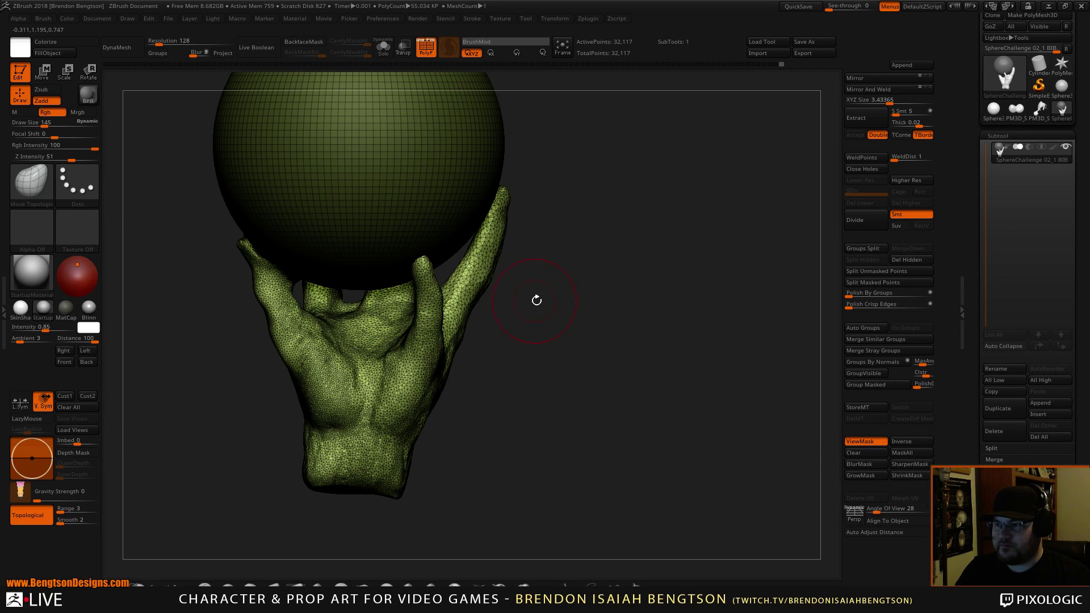
{"action": "key", "text": "space"}
{"action": "left_click_drag", "start_coordinate": [248, 272], "coordinate": [243, 269]}
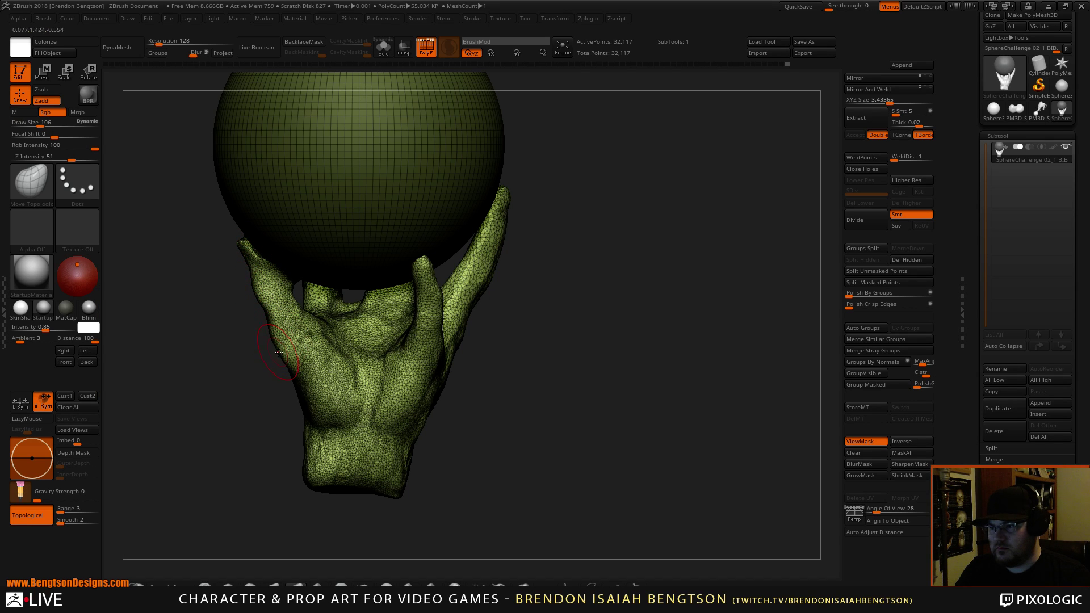
{"action": "key", "text": "space"}
{"action": "left_click_drag", "start_coordinate": [282, 344], "coordinate": [287, 346]}
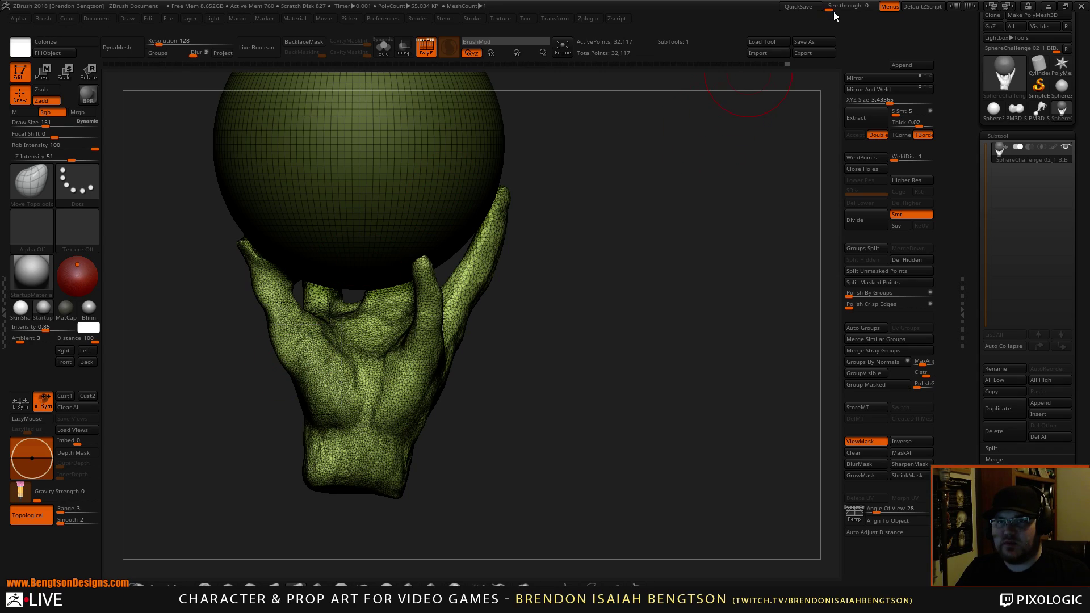
Step: Make the window see-through and align the sphere and hand with the Escher hand.jpg reference behind it
{"action": "left_click_drag", "start_coordinate": [844, 5], "coordinate": [853, 11]}
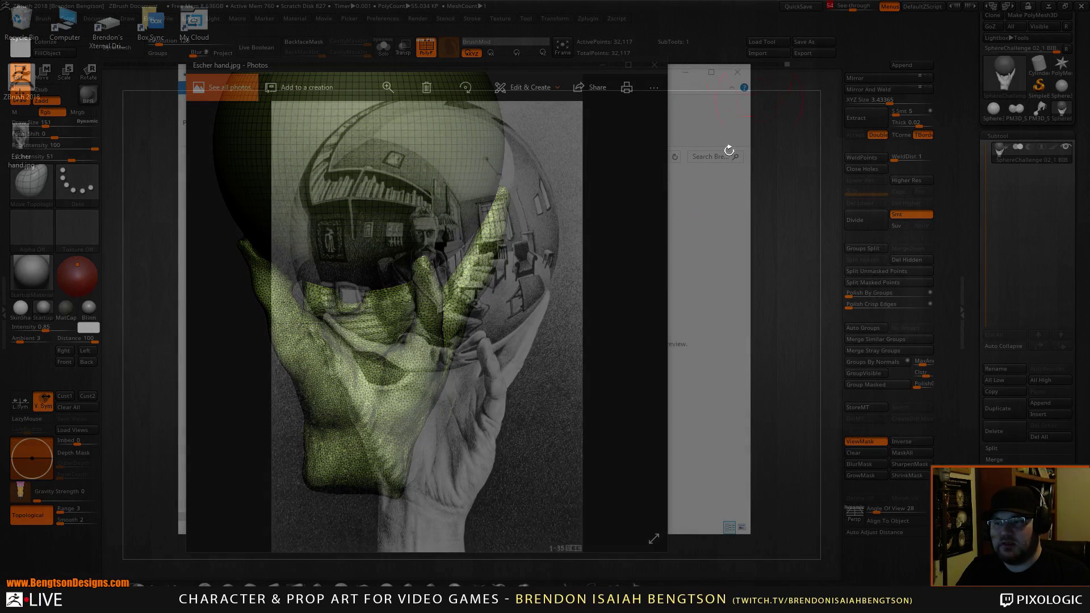
{"action": "left_click_drag", "start_coordinate": [730, 151], "coordinate": [622, 407]}
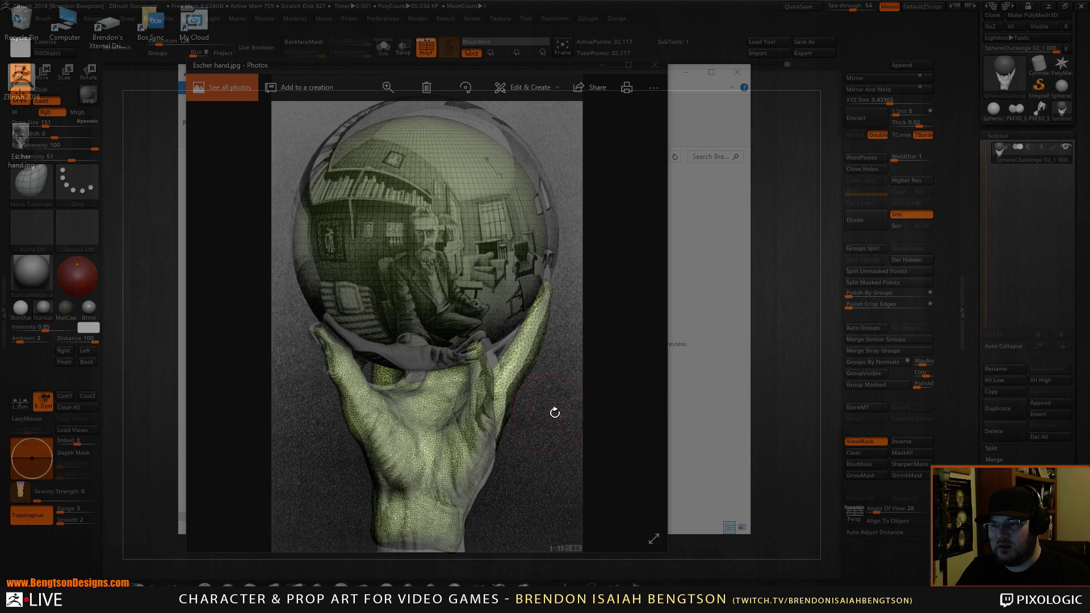
{"action": "left_click_drag", "start_coordinate": [555, 413], "coordinate": [570, 425], "text": "alt"}
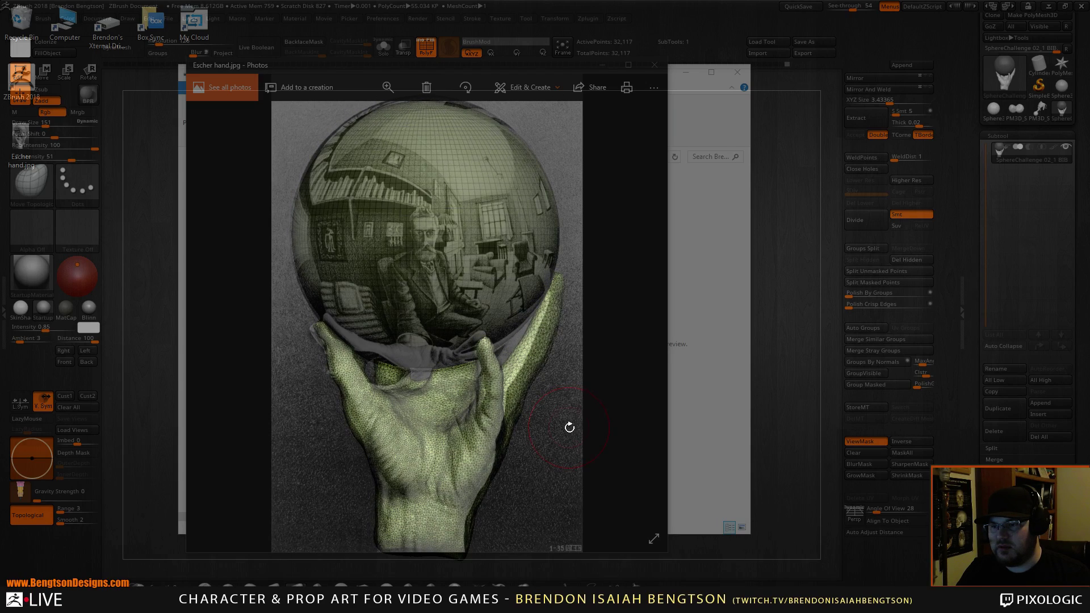
Step: Pull the ring finger, outer palm edge and wrist inward to match the reference with the Move Topological brush at draw size 237
{"action": "key", "text": "space"}
{"action": "left_click_drag", "start_coordinate": [521, 368], "coordinate": [531, 368]}
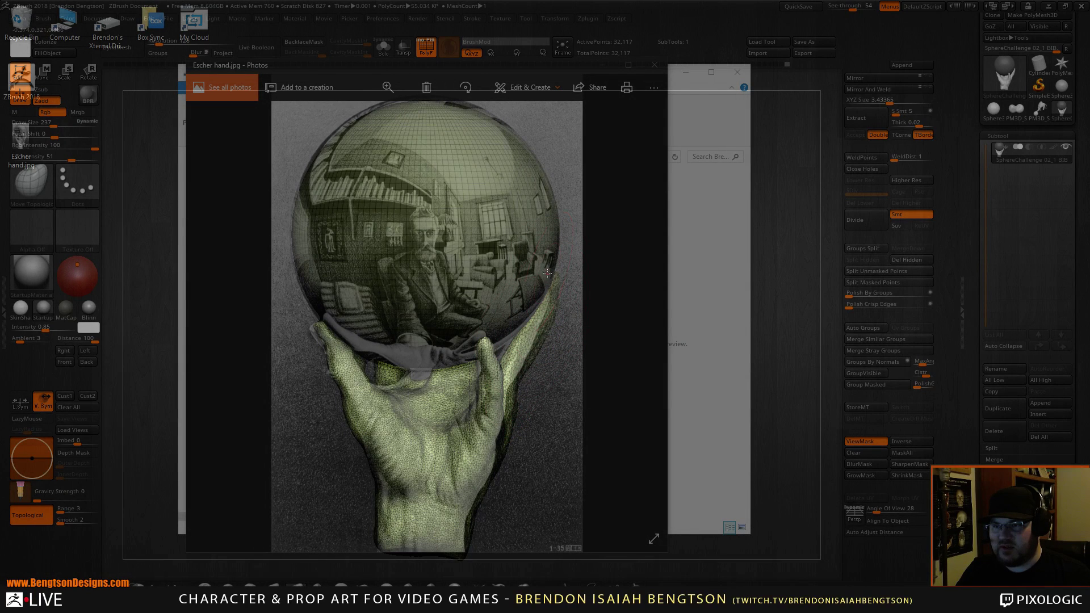
{"action": "left_click_drag", "start_coordinate": [552, 283], "coordinate": [535, 322]}
{"action": "mouse_move", "coordinate": [529, 363]}
{"action": "left_mouse_down"}
{"action": "mouse_move", "coordinate": [498, 433]}
{"action": "mouse_move", "coordinate": [504, 404]}
{"action": "left_mouse_up"}
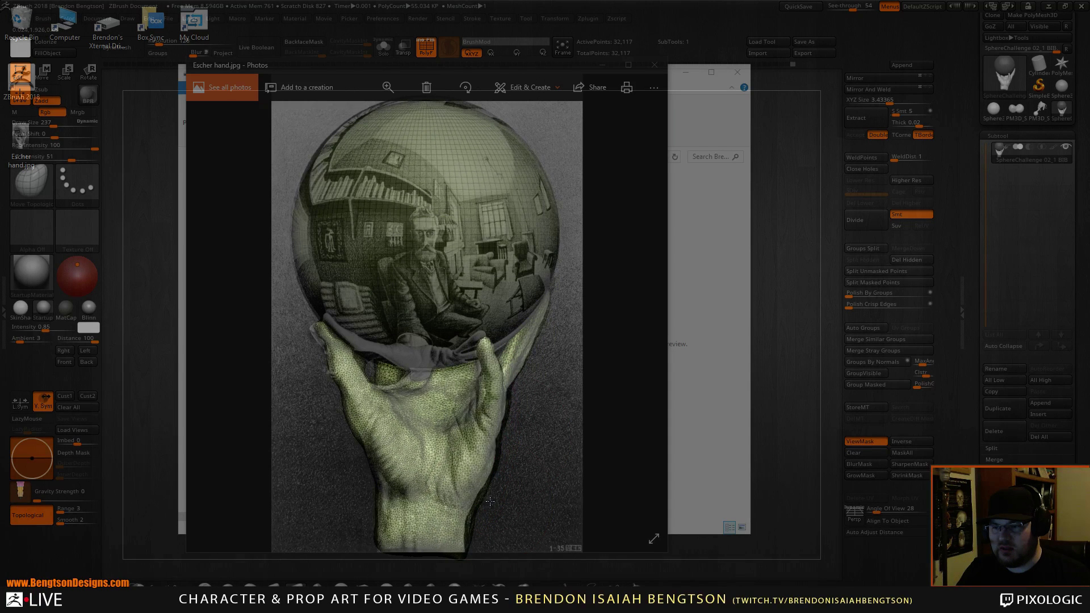
{"action": "key", "text": "ctrl+z"}
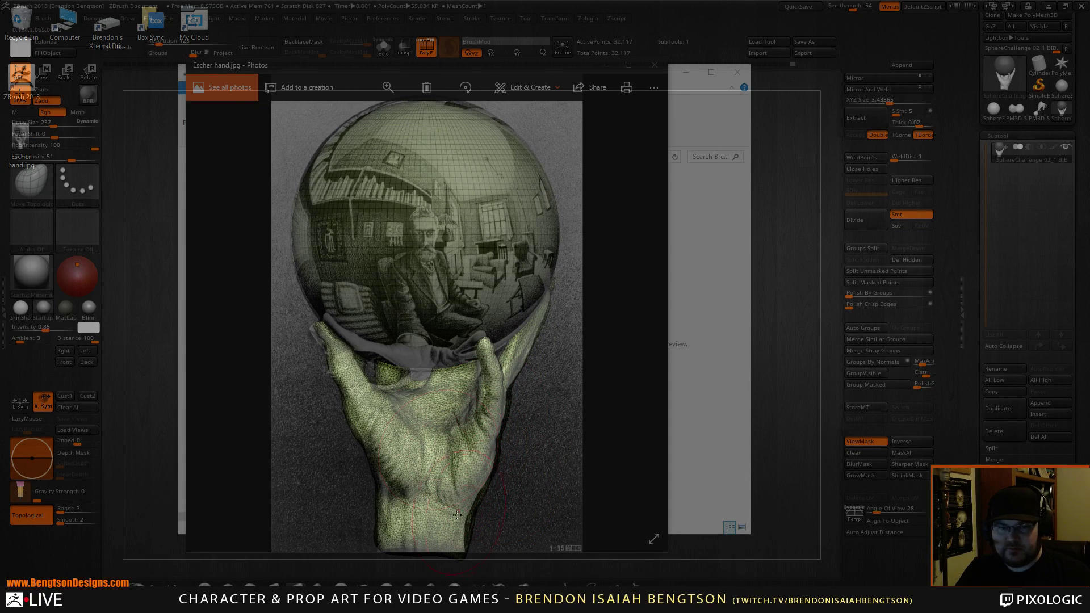
{"action": "left_click_drag", "start_coordinate": [470, 500], "coordinate": [442, 511]}
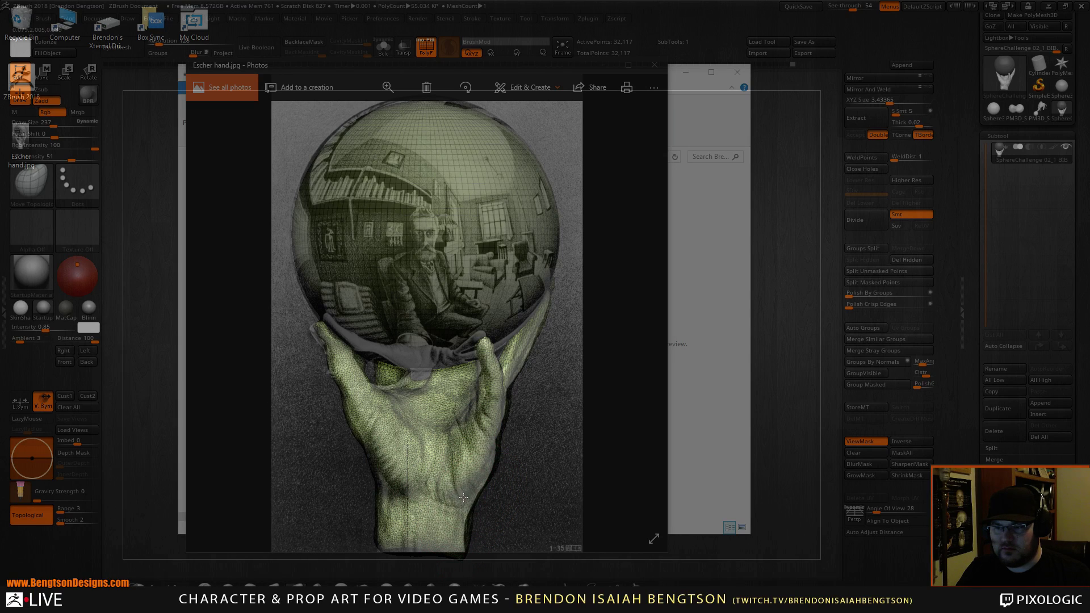
{"action": "left_click_drag", "start_coordinate": [483, 468], "coordinate": [453, 465]}
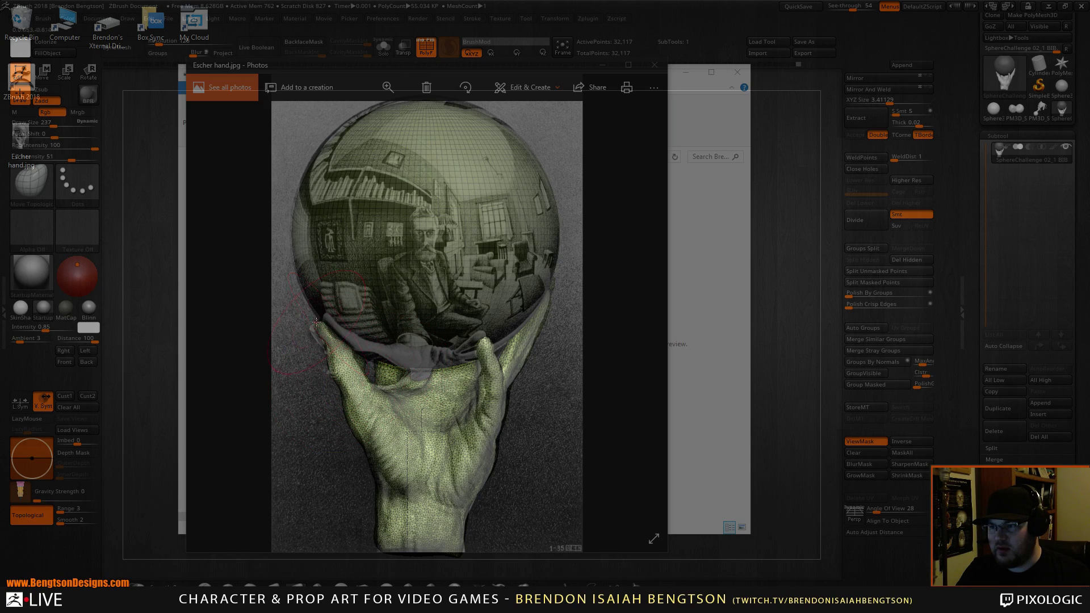
Step: Pull the thumb's tip outward and fit its base contour to the reference with the Move Topological brush, starting at draw size 130
{"action": "key", "text": "space"}
{"action": "left_click_drag", "start_coordinate": [319, 332], "coordinate": [307, 333]}
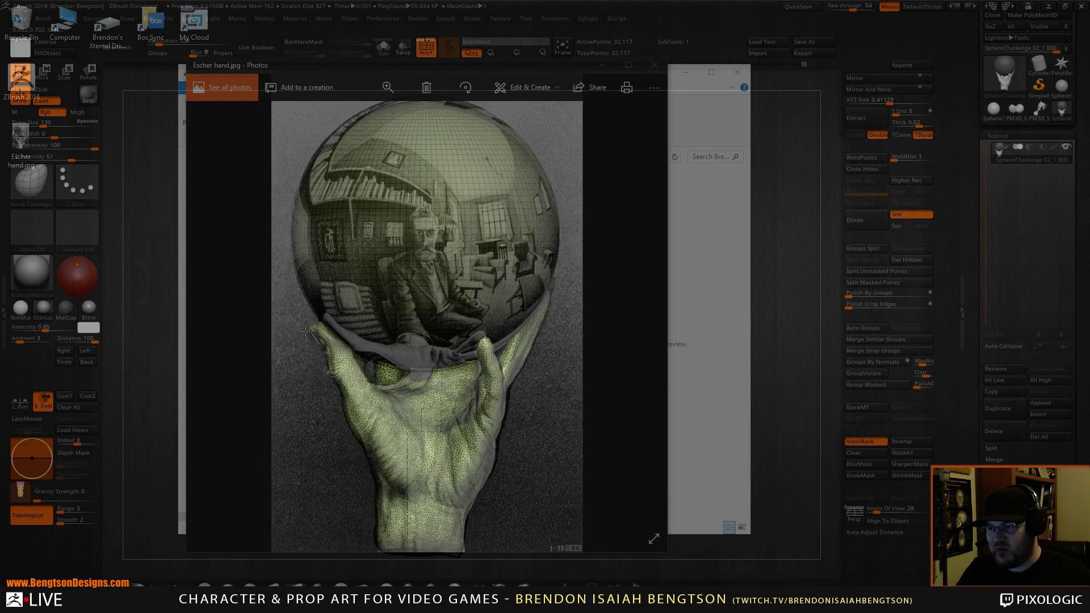
{"action": "key", "text": "space"}
{"action": "left_click_drag", "start_coordinate": [352, 431], "coordinate": [361, 432]}
{"action": "key", "text": "space"}
{"action": "left_click_drag", "start_coordinate": [349, 406], "coordinate": [339, 407]}
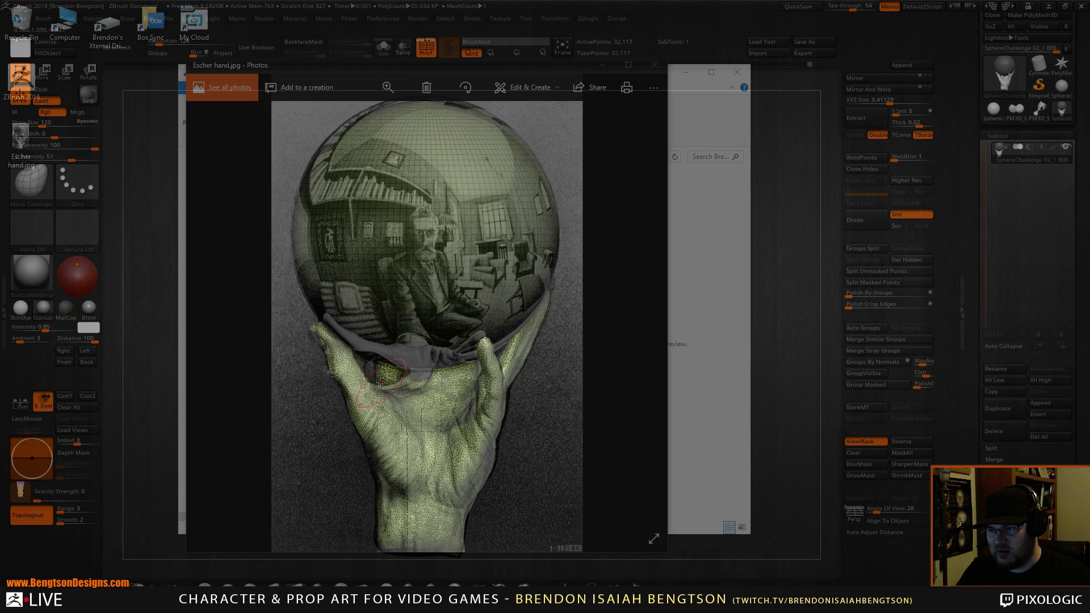
Step: Pull the little finger's tip down and the palm's upper edge toward the thumb with the brush at draw size 120
{"action": "key", "text": "space"}
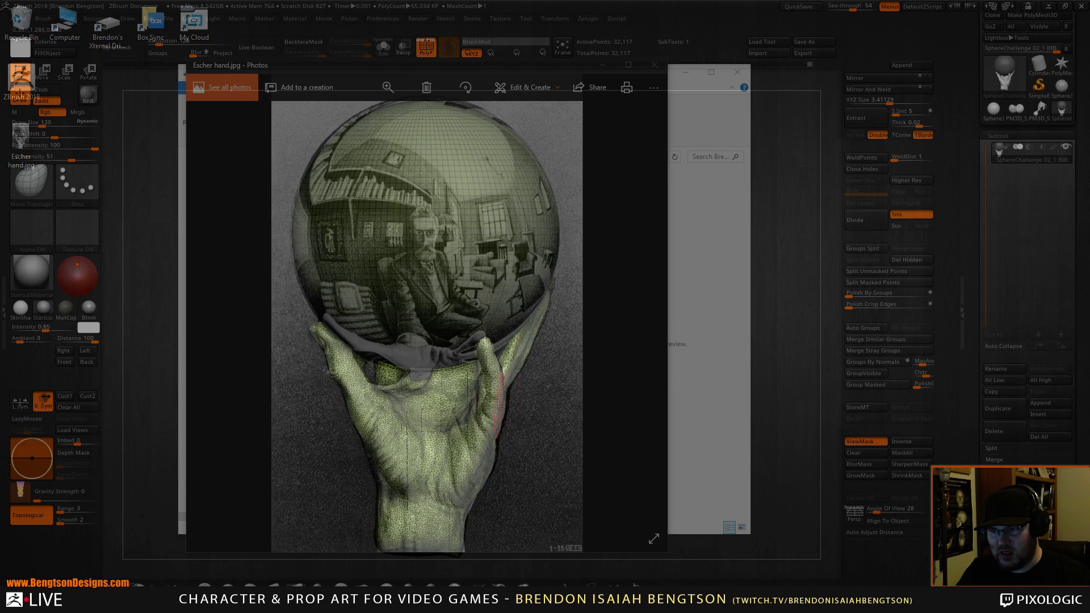
{"action": "left_click_drag", "start_coordinate": [482, 341], "coordinate": [486, 358]}
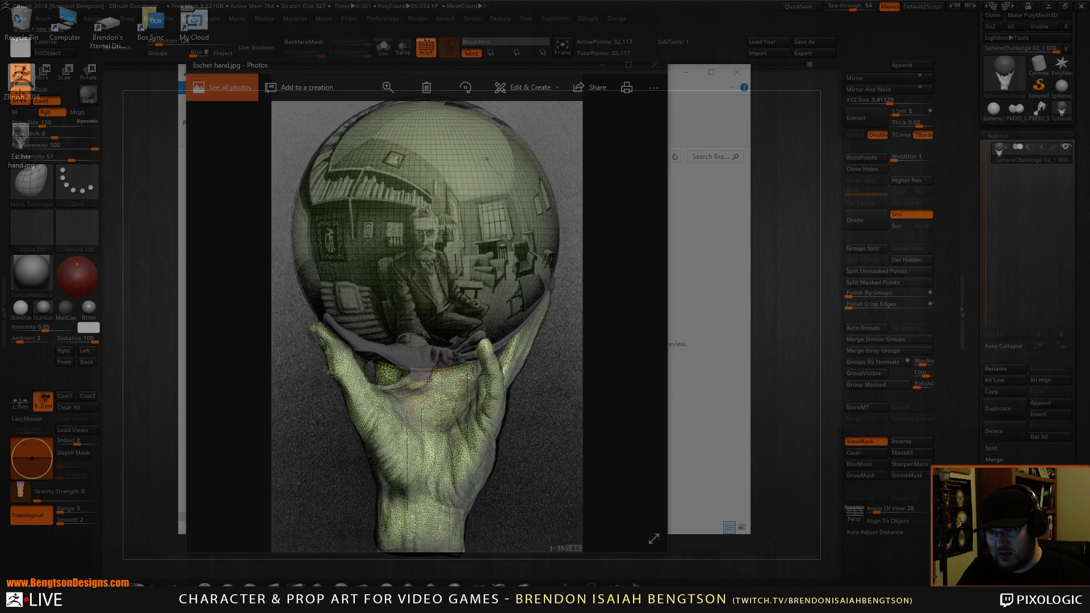
{"action": "mouse_move", "coordinate": [420, 383]}
{"action": "left_mouse_down"}
{"action": "mouse_move", "coordinate": [418, 371]}
{"action": "mouse_move", "coordinate": [421, 396]}
{"action": "mouse_move", "coordinate": [390, 379]}
{"action": "left_mouse_up"}
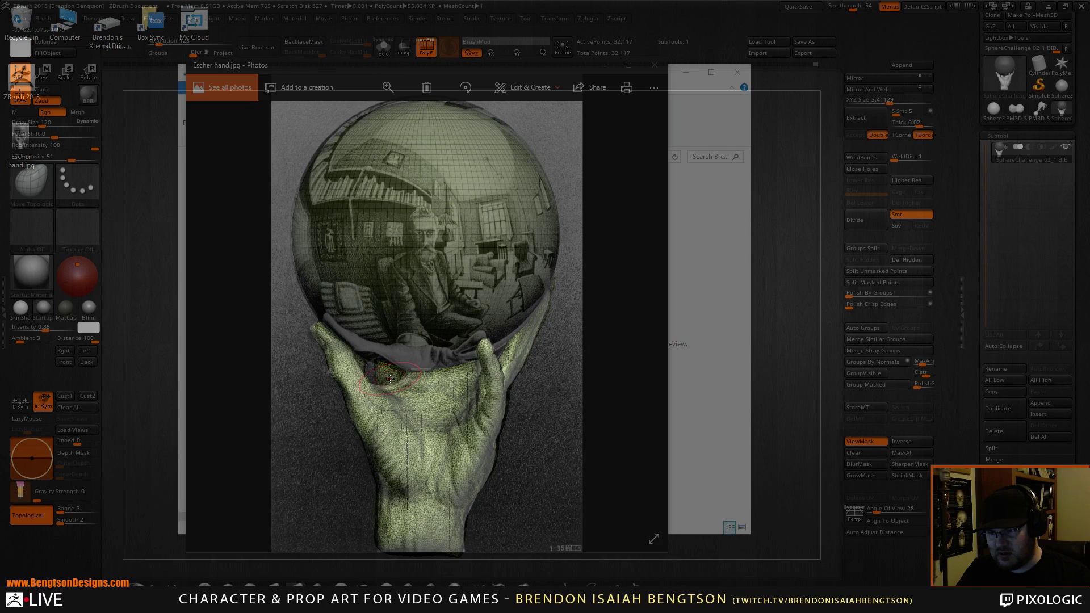
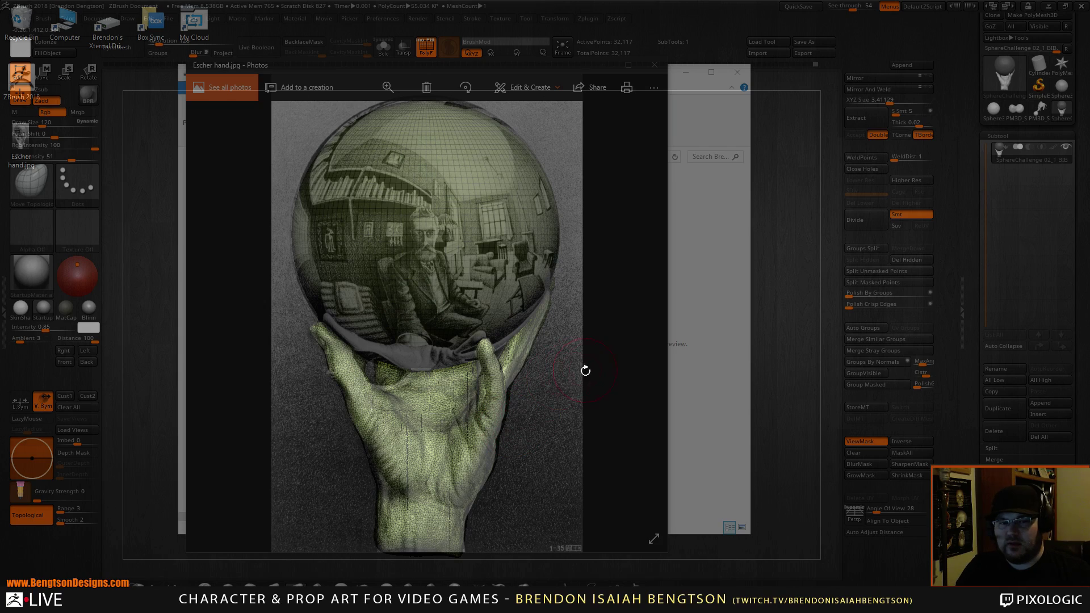
Step: Make the window opaque and shift the index finger toward the middle finger with the Move Topological brush at draw size 334
{"action": "left_click_drag", "start_coordinate": [625, 386], "coordinate": [646, 382]}
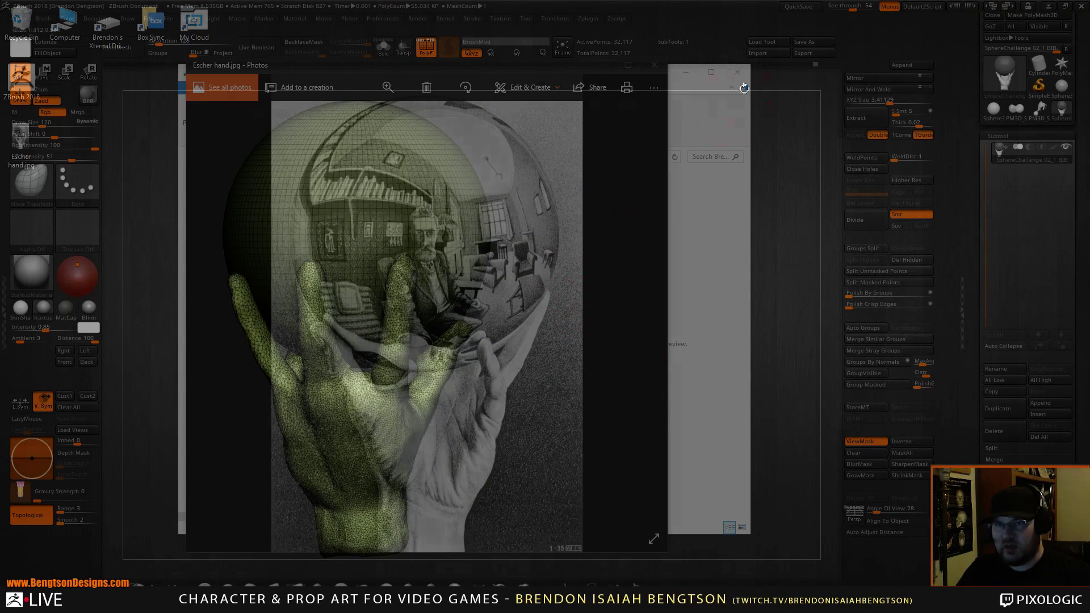
{"action": "left_click_drag", "start_coordinate": [853, 7], "coordinate": [825, 8]}
{"action": "left_click_drag", "start_coordinate": [582, 311], "coordinate": [624, 317]}
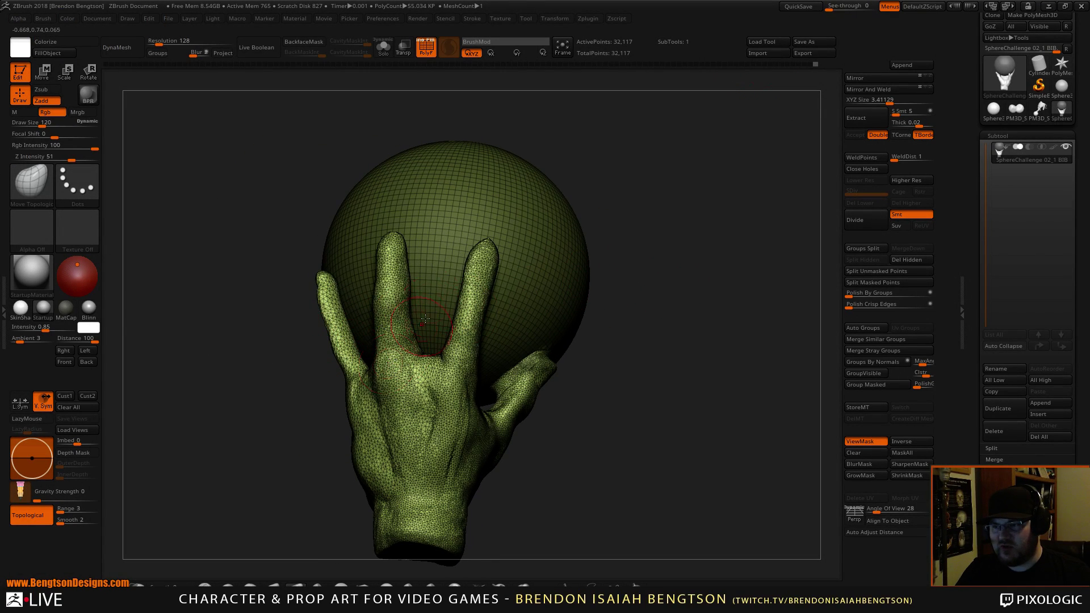
{"action": "key", "text": "space"}
{"action": "mouse_move", "coordinate": [453, 266]}
{"action": "left_mouse_down"}
{"action": "mouse_move", "coordinate": [480, 266]}
{"action": "mouse_move", "coordinate": [466, 232]}
{"action": "left_mouse_up"}
{"action": "left_click_drag", "start_coordinate": [448, 343], "coordinate": [441, 343]}
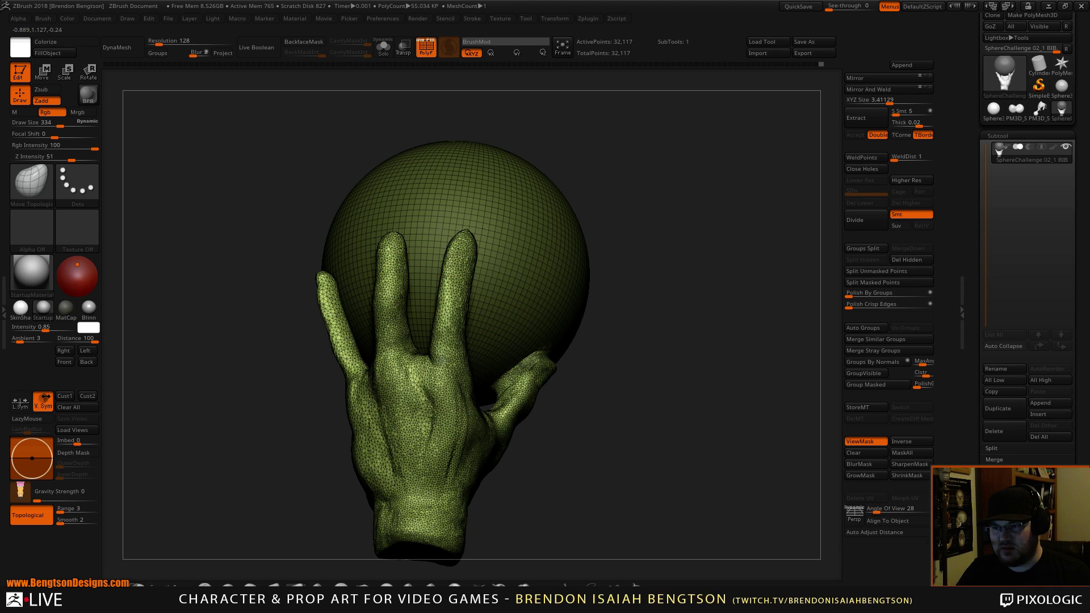
{"action": "left_click_drag", "start_coordinate": [473, 249], "coordinate": [460, 246]}
Step: Move the middle finger's base and tip toward the ring finger with the Move Topological brush at draw size 334
{"action": "left_click_drag", "start_coordinate": [673, 213], "coordinate": [382, 275]}
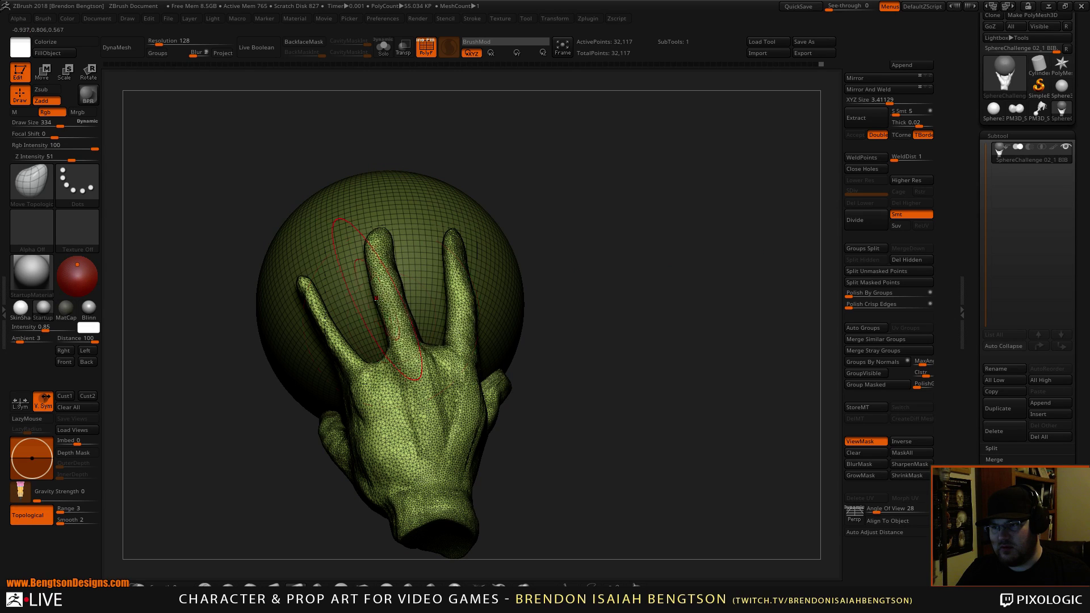
{"action": "left_click_drag", "start_coordinate": [402, 335], "coordinate": [387, 334]}
{"action": "left_click_drag", "start_coordinate": [370, 225], "coordinate": [357, 231]}
{"action": "left_click_drag", "start_coordinate": [401, 357], "coordinate": [385, 353]}
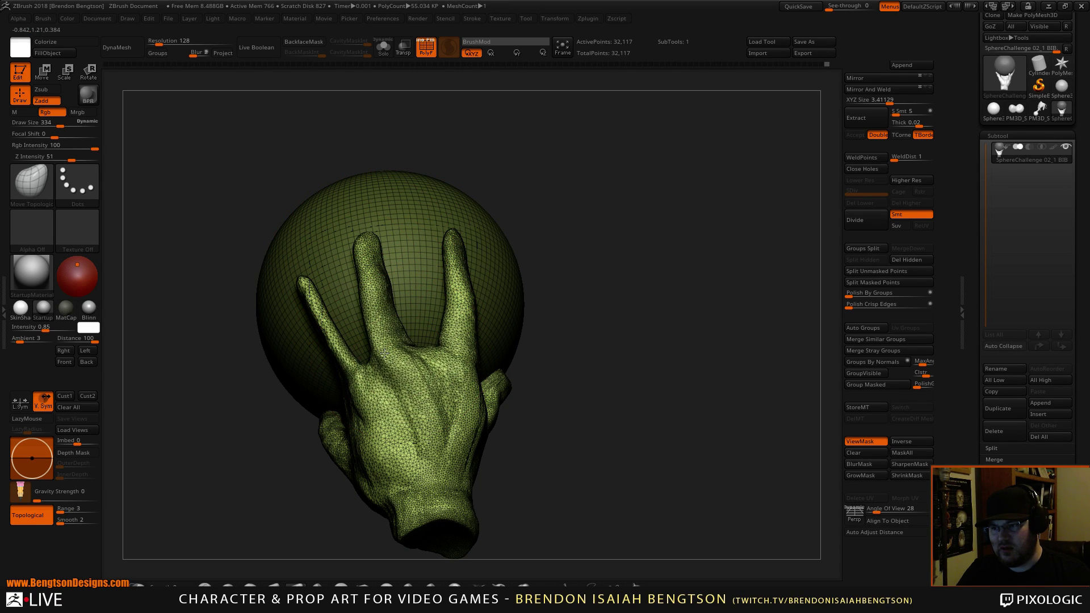
Step: Bring the index finger closer to the middle finger and refine its base and length at draw sizes 334, 168 and 295
{"action": "right_click_drag", "start_coordinate": [457, 240], "coordinate": [518, 228]}
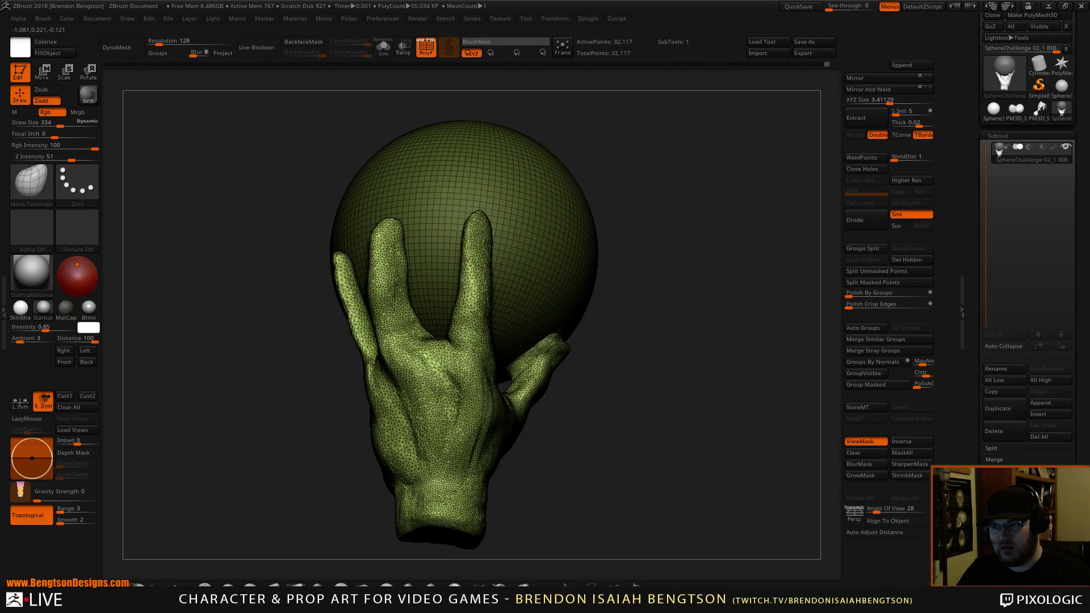
{"action": "left_click_drag", "start_coordinate": [480, 220], "coordinate": [447, 213]}
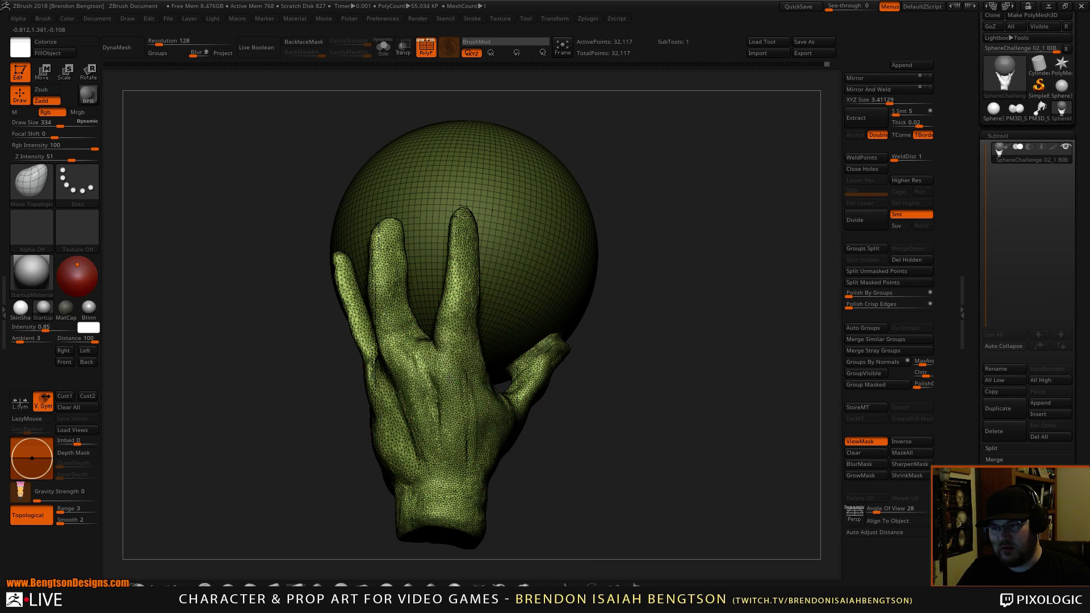
{"action": "right_click_drag", "start_coordinate": [710, 372], "coordinate": [434, 369]}
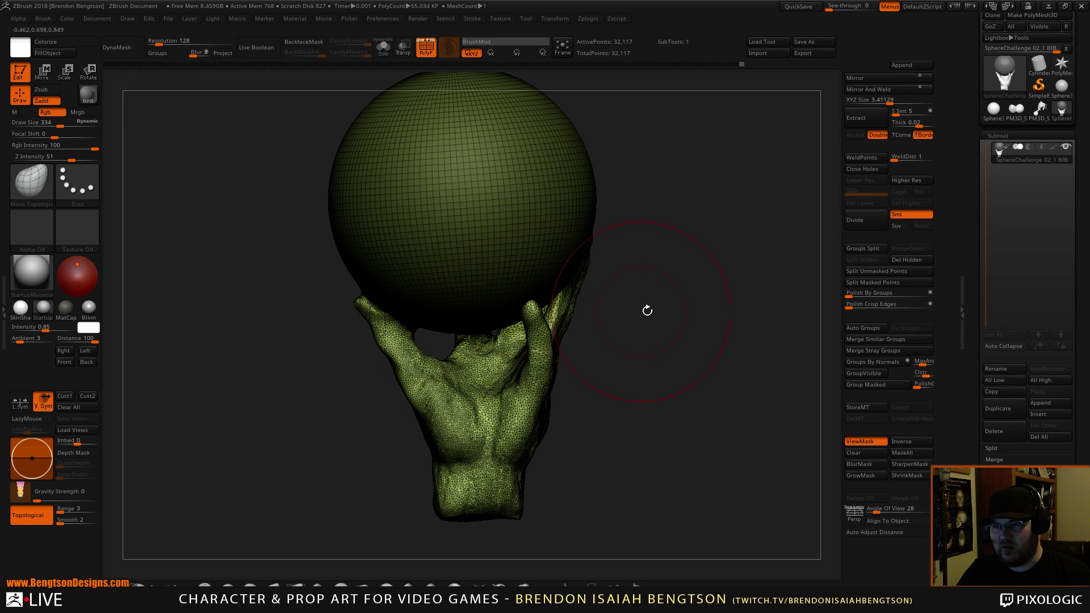
{"action": "right_click_drag", "start_coordinate": [647, 309], "coordinate": [569, 324]}
{"action": "key", "text": "space"}
{"action": "left_click_drag", "start_coordinate": [467, 380], "coordinate": [453, 378]}
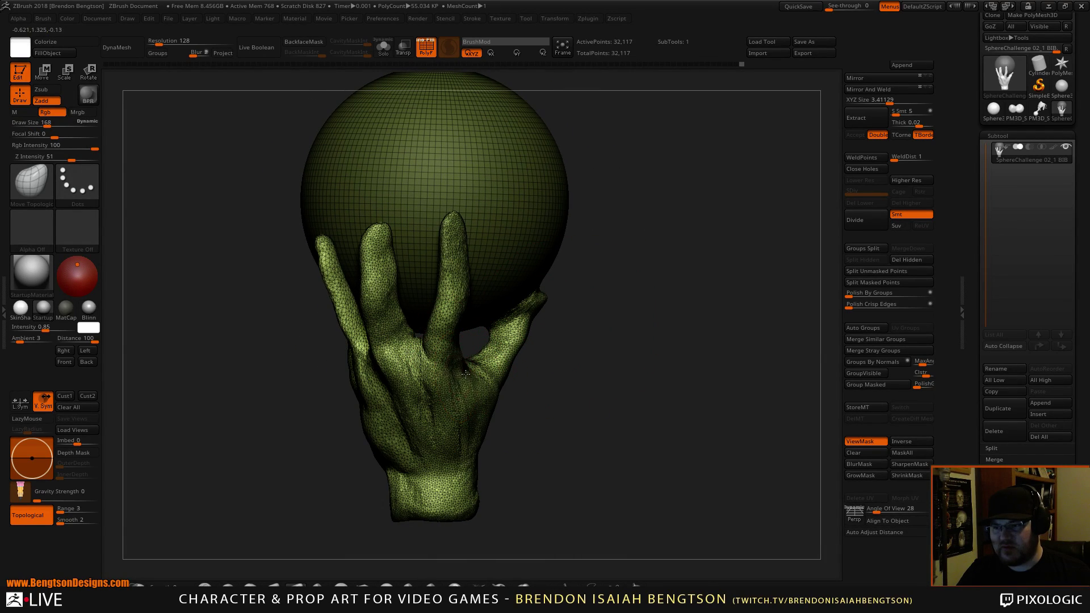
{"action": "key", "text": "space"}
{"action": "mouse_move", "coordinate": [451, 278]}
{"action": "left_mouse_down"}
{"action": "mouse_move", "coordinate": [462, 278]}
{"action": "mouse_move", "coordinate": [443, 298]}
{"action": "left_mouse_up"}
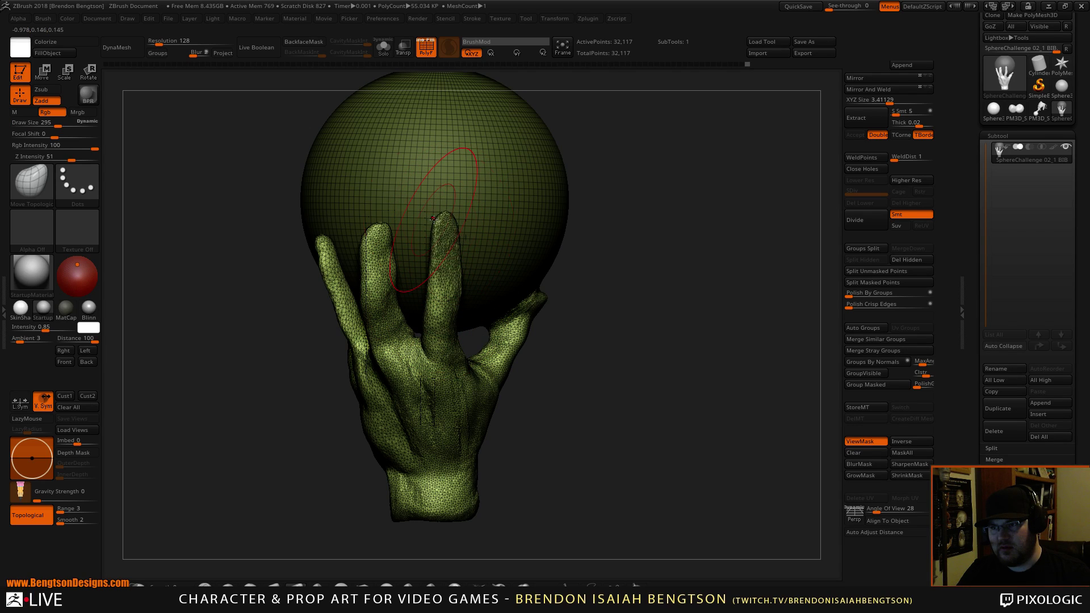
Step: Reshape the webbing between thumb and index finger and pull in the thumb-side palm heel at draw size 230
{"action": "mouse_move", "coordinate": [608, 260]}
{"action": "left_mouse_down"}
{"action": "mouse_move", "coordinate": [638, 194]}
{"action": "mouse_move", "coordinate": [628, 236]}
{"action": "mouse_move", "coordinate": [599, 276]}
{"action": "mouse_move", "coordinate": [613, 277]}
{"action": "left_mouse_up"}
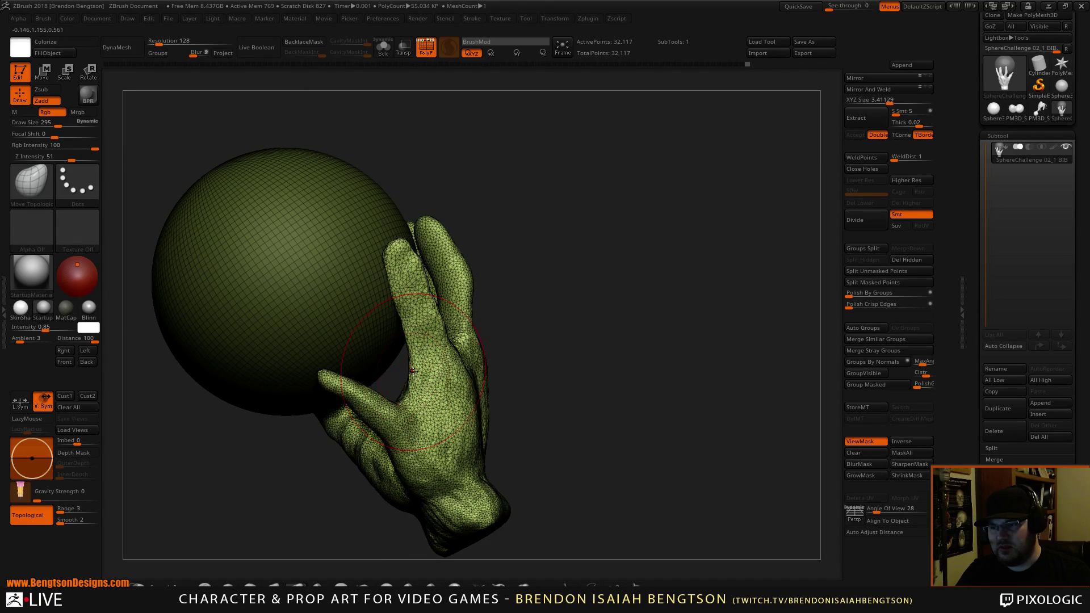
{"action": "key", "text": "space"}
{"action": "left_click_drag", "start_coordinate": [432, 373], "coordinate": [425, 373]}
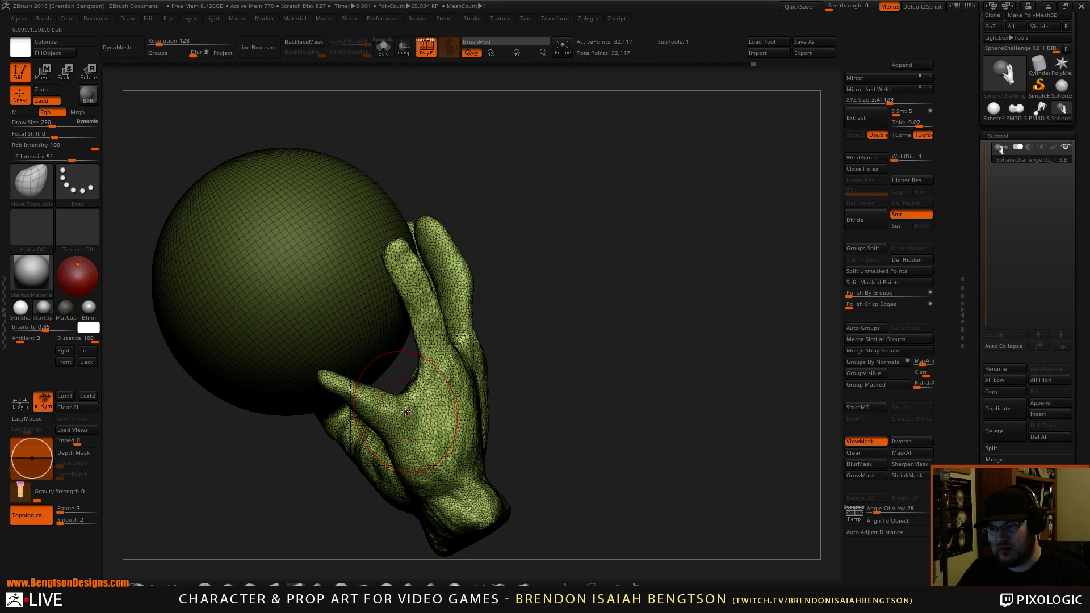
{"action": "left_click_drag", "start_coordinate": [610, 321], "coordinate": [712, 338]}
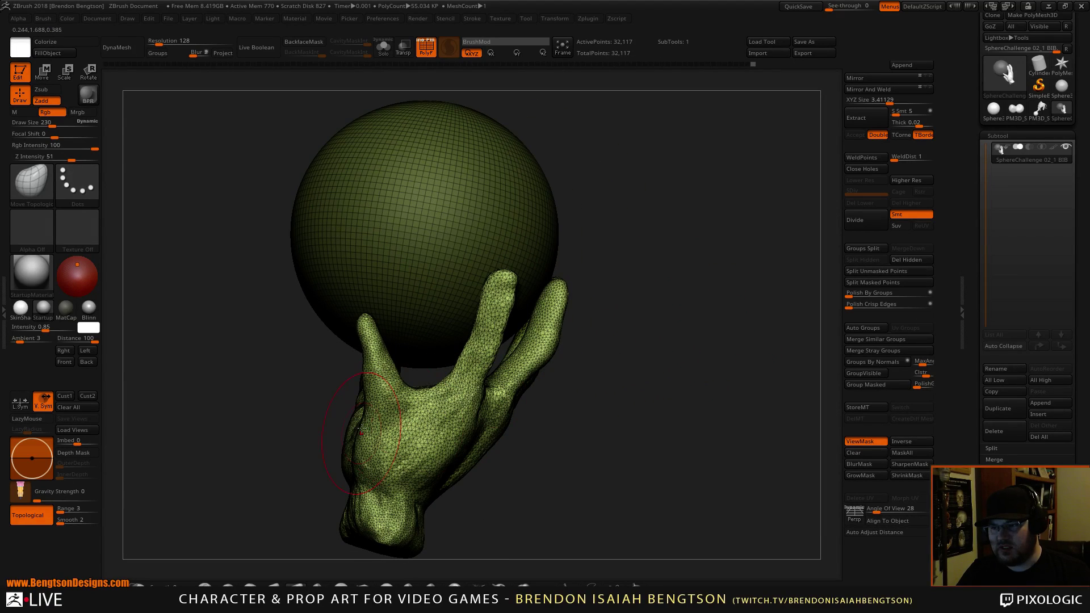
{"action": "mouse_move", "coordinate": [640, 429]}
{"action": "left_mouse_down", "text": "alt"}
{"action": "mouse_move", "coordinate": [661, 371]}
{"action": "mouse_move", "coordinate": [680, 355]}
{"action": "mouse_move", "coordinate": [671, 389]}
{"action": "mouse_move", "coordinate": [687, 384]}
{"action": "mouse_move", "coordinate": [662, 379]}
{"action": "left_mouse_up", "text": "alt"}
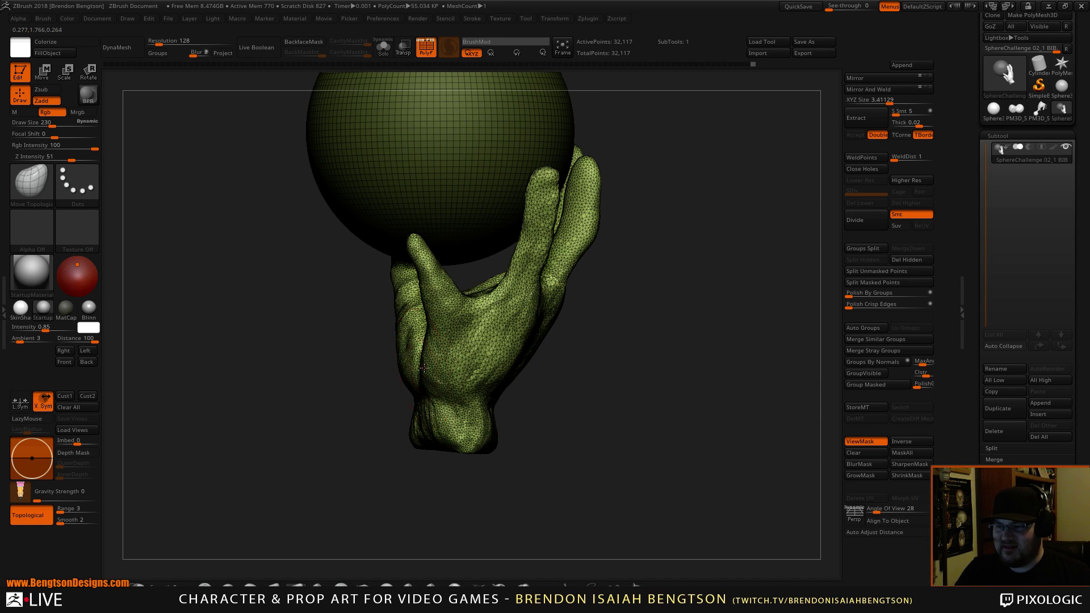
{"action": "left_click_drag", "start_coordinate": [425, 369], "coordinate": [442, 355]}
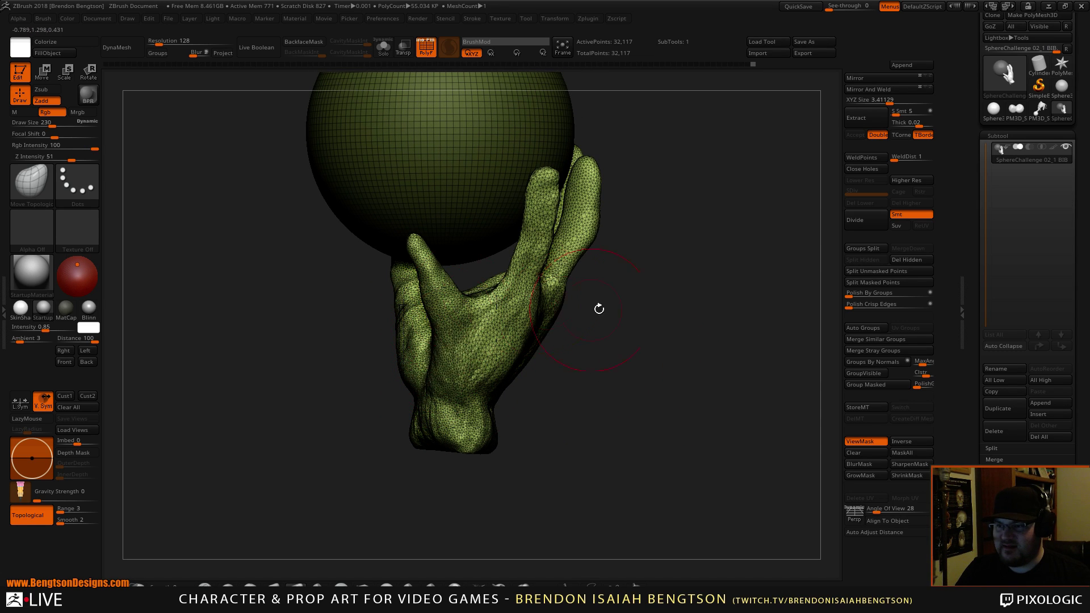
Step: Set the window's see-through to 73 and realign the sphere and hand with the Escher hand.jpg reference
{"action": "left_click_drag", "start_coordinate": [598, 307], "coordinate": [637, 297]}
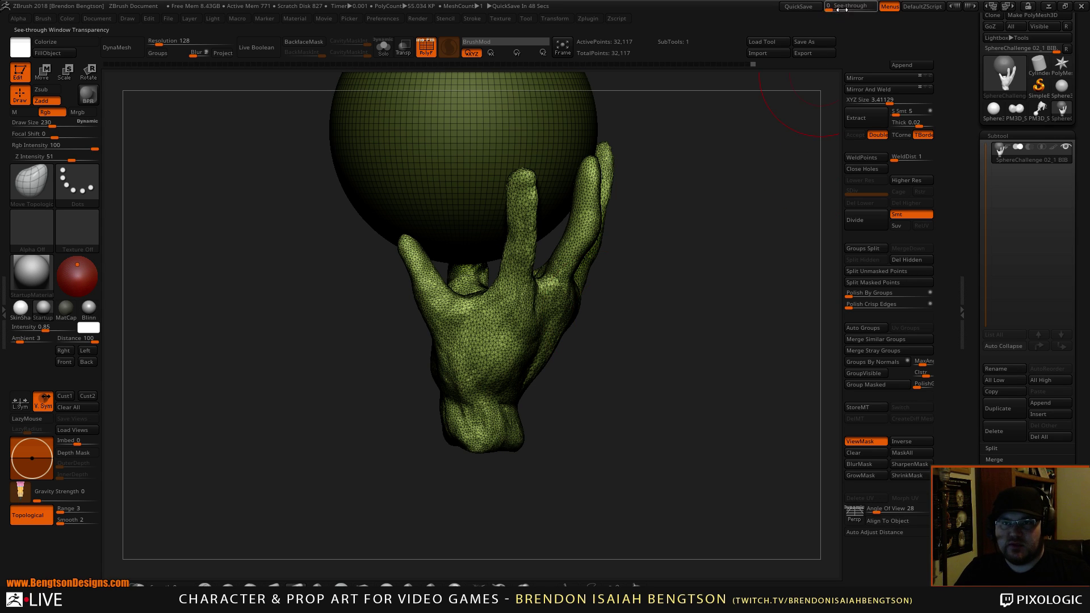
{"action": "left_click_drag", "start_coordinate": [831, 6], "coordinate": [861, 12]}
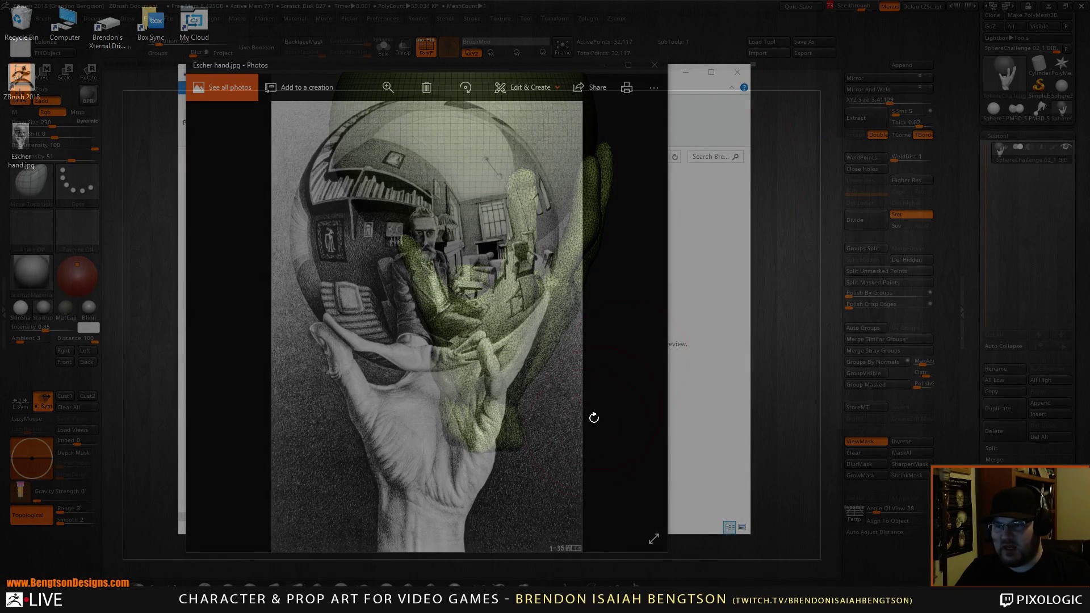
{"action": "key", "text": "shift"}
{"action": "left_click_drag", "start_coordinate": [673, 401], "coordinate": [699, 399]}
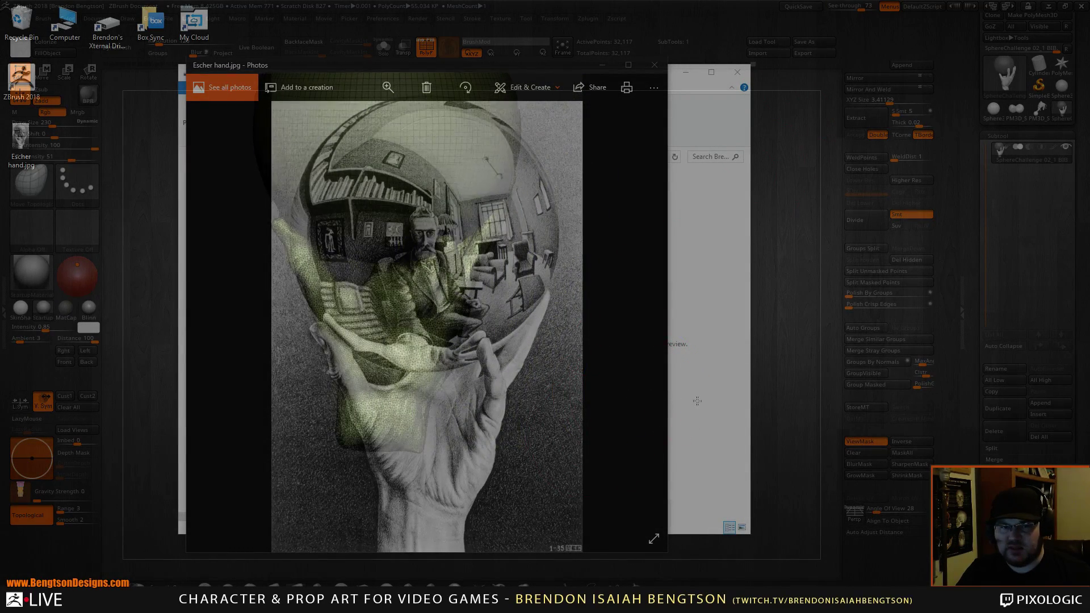
{"action": "left_click_drag", "start_coordinate": [635, 424], "coordinate": [637, 443], "text": "alt"}
{"action": "left_click_drag", "start_coordinate": [639, 377], "coordinate": [595, 438]}
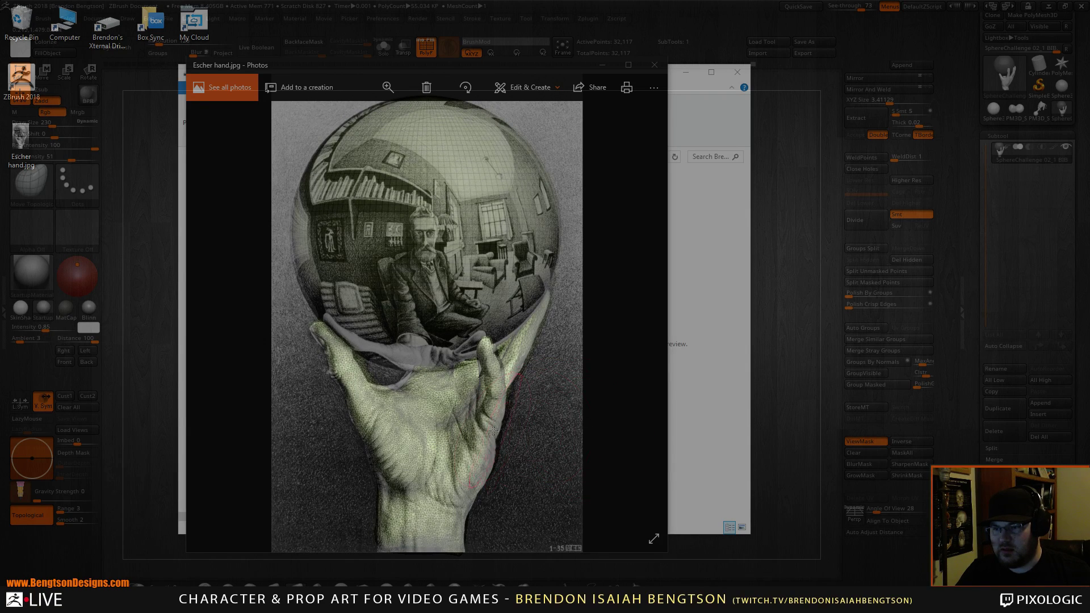
{"action": "left_click", "coordinate": [853, 6]}
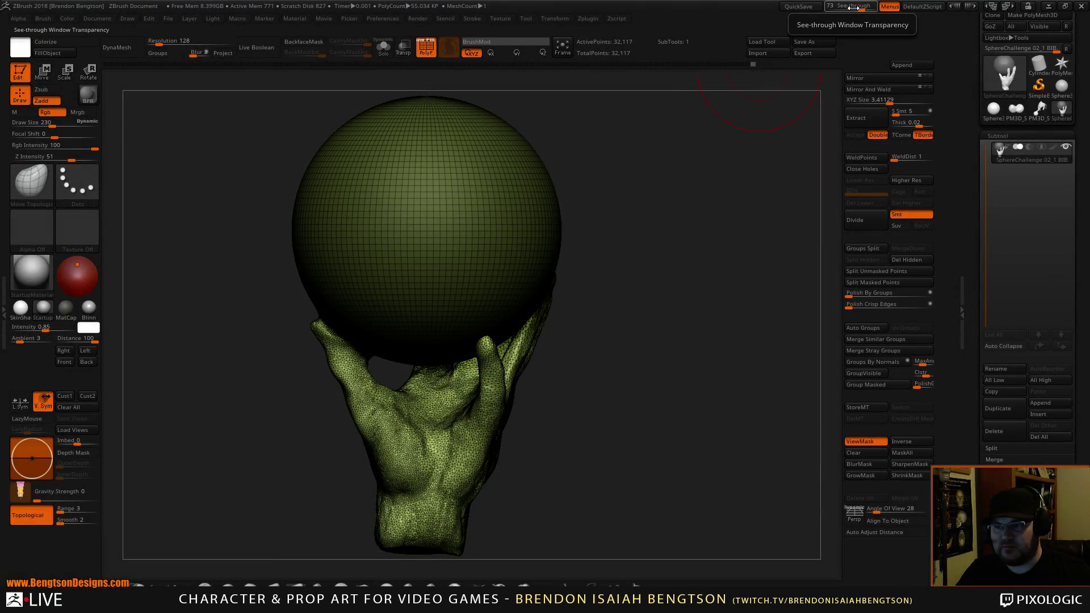
{"action": "left_click", "coordinate": [853, 7]}
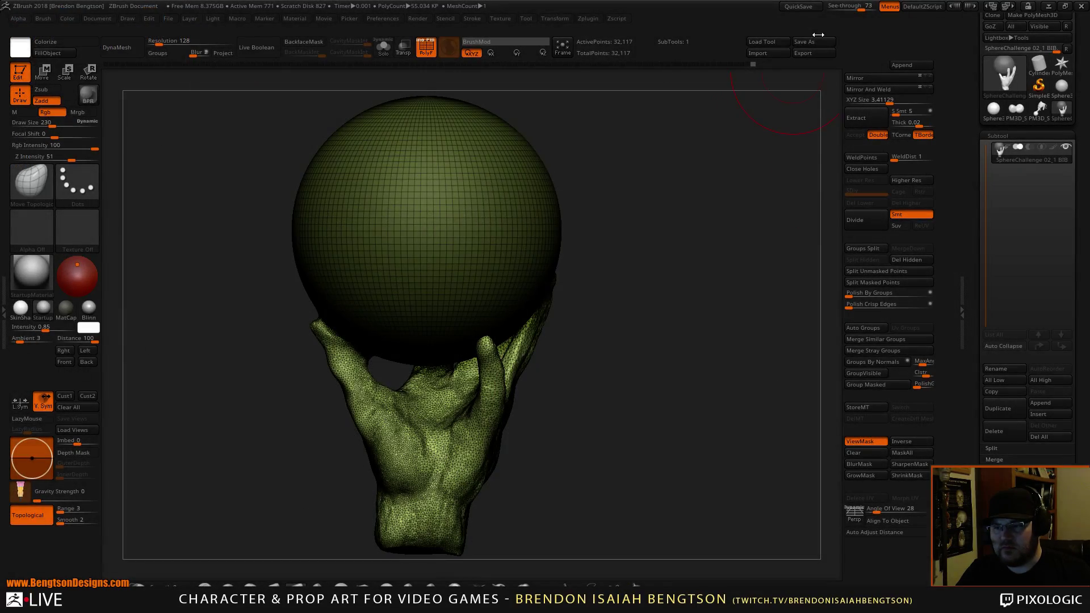
Step: Carve crease lines around the little finger with the DamStandard brush at draw size 97, following the reference
{"action": "key", "text": "space"}
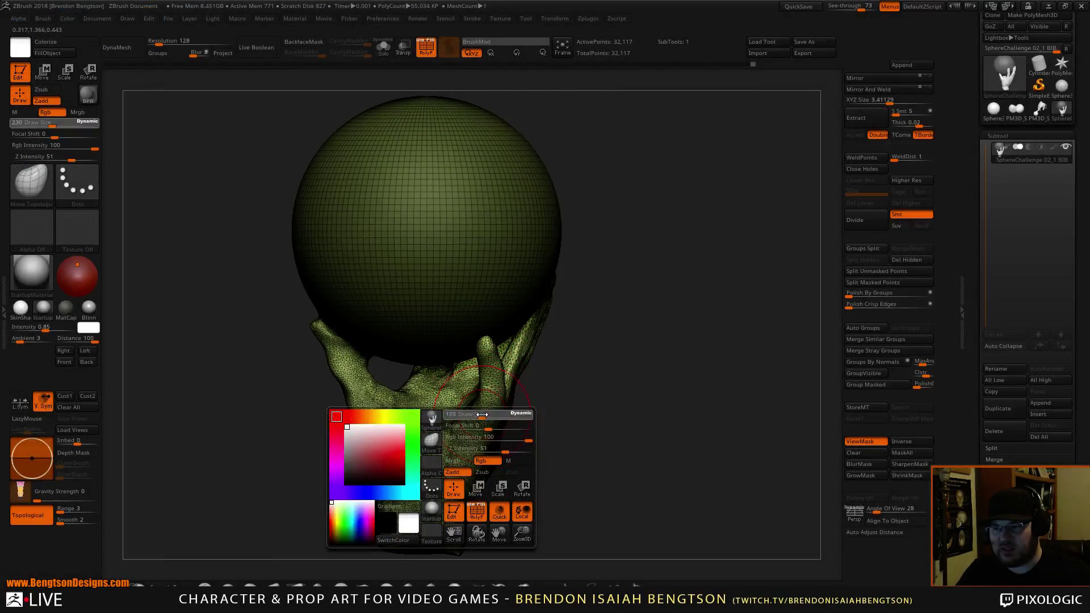
{"action": "key", "text": "b"}
{"action": "key", "text": "d"}
{"action": "key", "text": "s"}
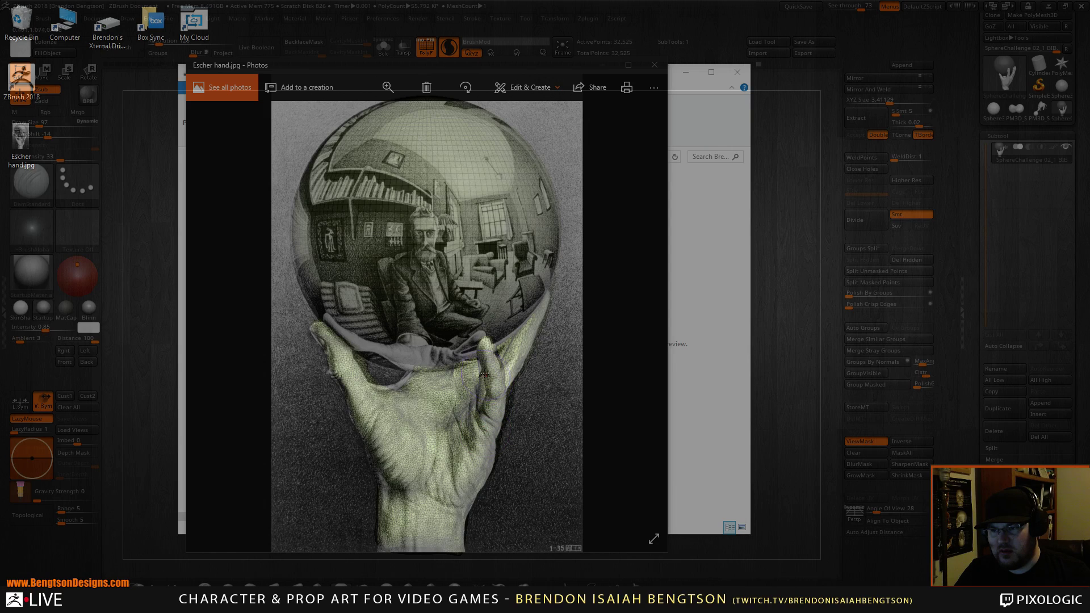
Step: Adjust the lower palm's thumb-side contour near the wrist with the Move Topological brush at draw size 97
{"action": "key", "text": "b"}
{"action": "key", "text": "m"}
{"action": "key", "text": "t"}
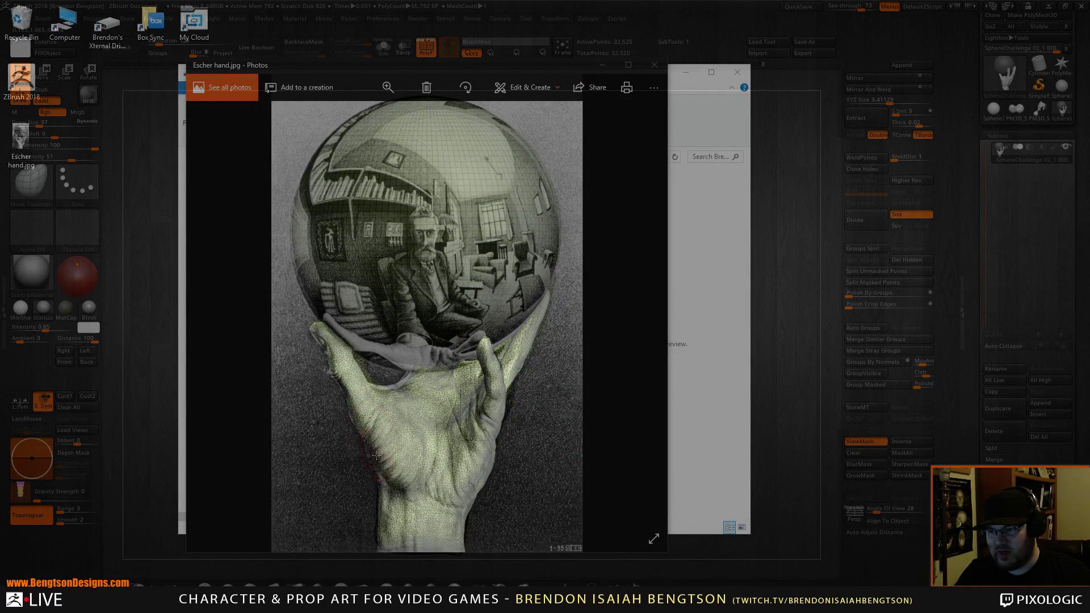
Step: Carve the wrist and palm creases with the DamStandard brush at draw size 97 and undo the last two strokes
{"action": "key", "text": "b"}
{"action": "key", "text": "d"}
{"action": "key", "text": "s"}
{"action": "left_click_drag", "start_coordinate": [376, 464], "coordinate": [388, 470]}
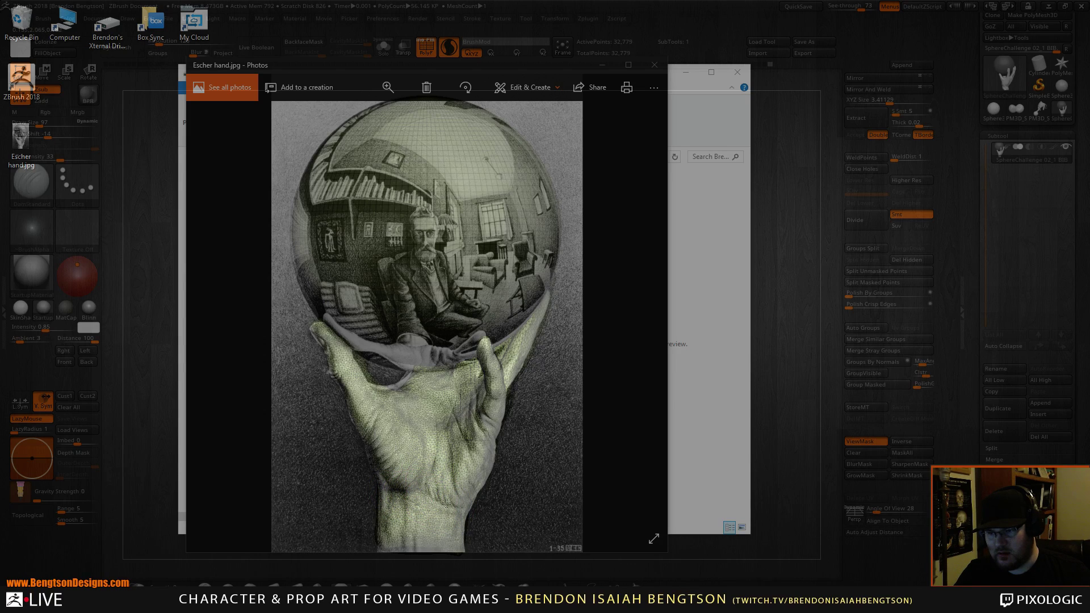
{"action": "left_click_drag", "start_coordinate": [450, 502], "coordinate": [464, 512]}
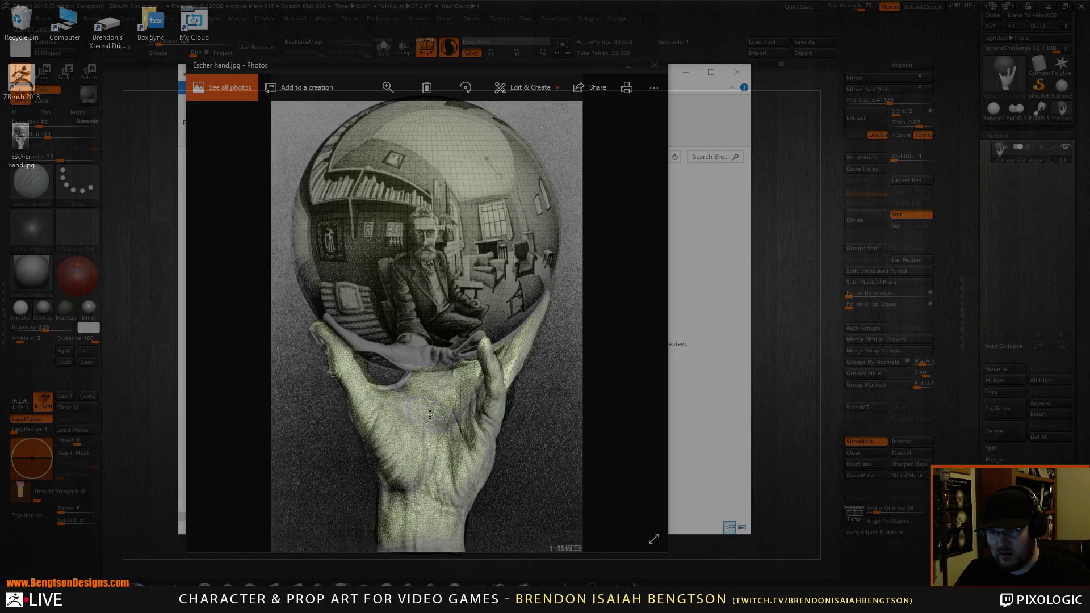
{"action": "left_click_drag", "start_coordinate": [455, 412], "coordinate": [466, 447]}
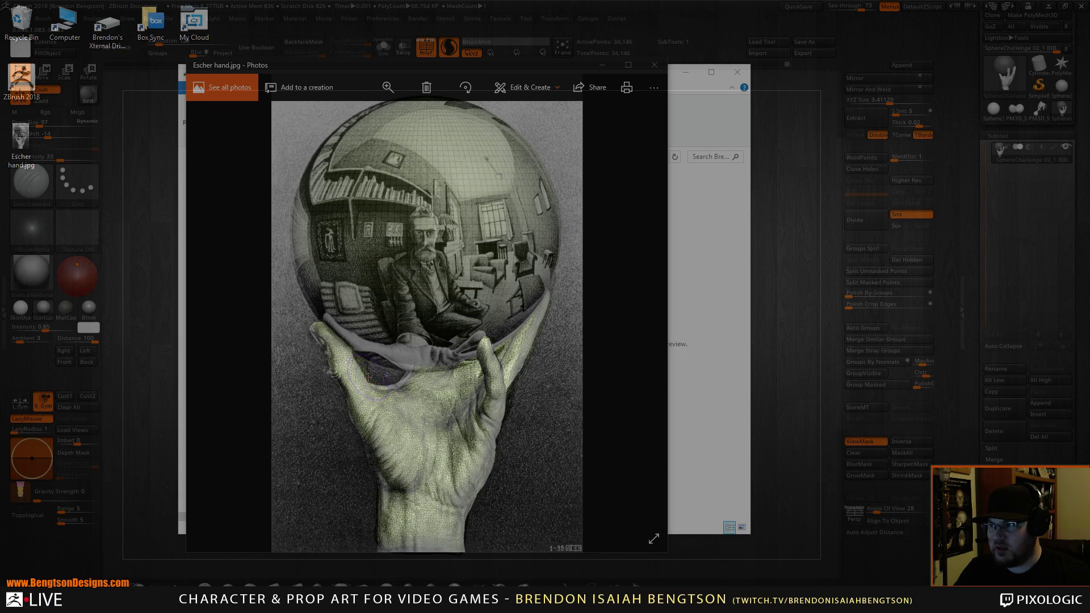
{"action": "key", "text": "ctrl+z"}
{"action": "key", "text": "ctrl+z"}
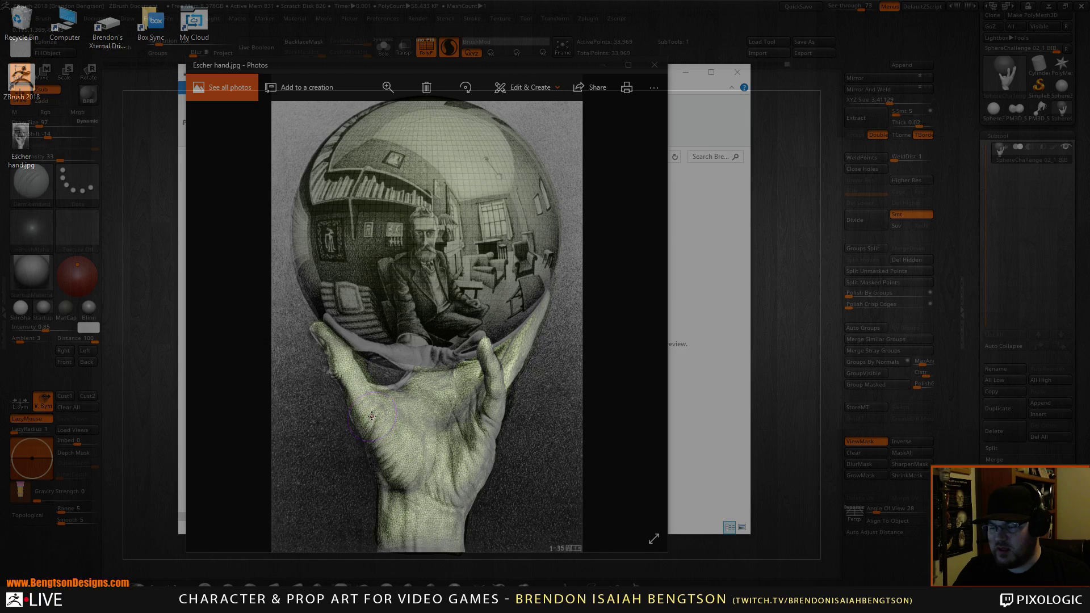
Step: Switch to the Move Topological brush and set the window's see-through to 0
{"action": "key", "text": "b"}
{"action": "key", "text": "m"}
{"action": "key", "text": "t"}
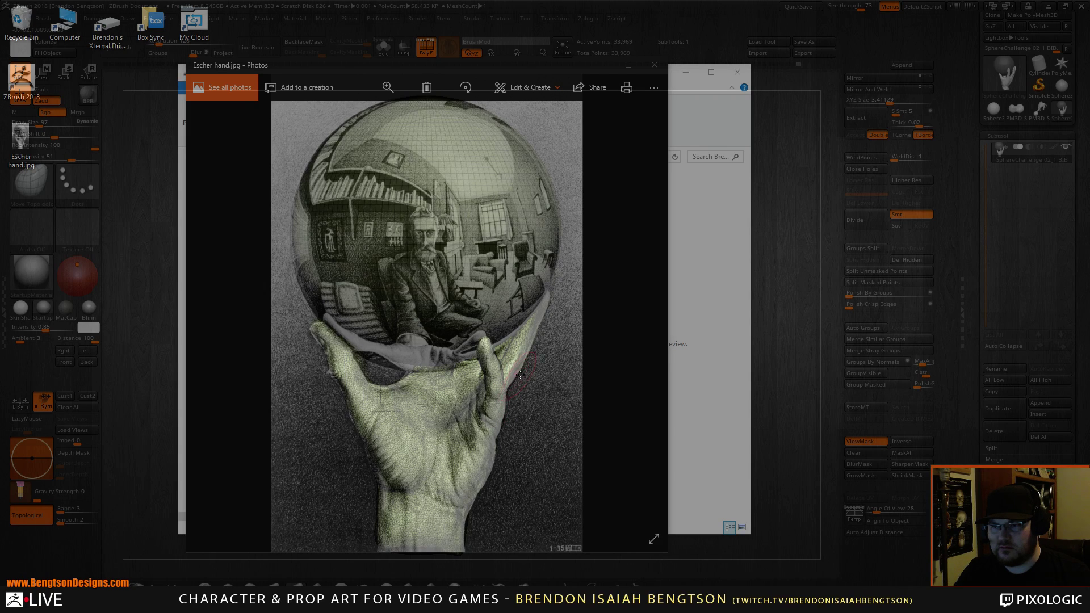
{"action": "left_click_drag", "start_coordinate": [857, 7], "coordinate": [811, 12]}
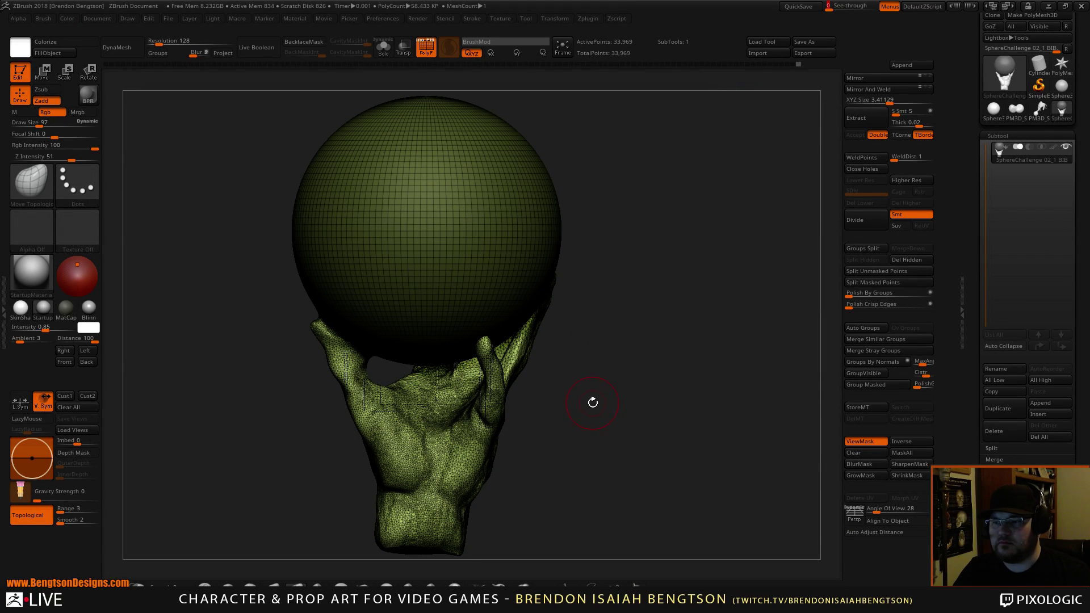
Step: Thicken the ring and middle fingers from the back of the hand with the Inflat brush at draw size 162
{"action": "mouse_move", "coordinate": [588, 403]}
{"action": "left_mouse_down"}
{"action": "mouse_move", "coordinate": [588, 352]}
{"action": "mouse_move", "coordinate": [585, 368]}
{"action": "mouse_move", "coordinate": [629, 381]}
{"action": "mouse_move", "coordinate": [630, 366]}
{"action": "mouse_move", "coordinate": [738, 358]}
{"action": "mouse_move", "coordinate": [757, 343]}
{"action": "mouse_move", "coordinate": [628, 316]}
{"action": "mouse_move", "coordinate": [454, 309]}
{"action": "left_mouse_up"}
{"action": "left_click", "coordinate": [386, 585]}
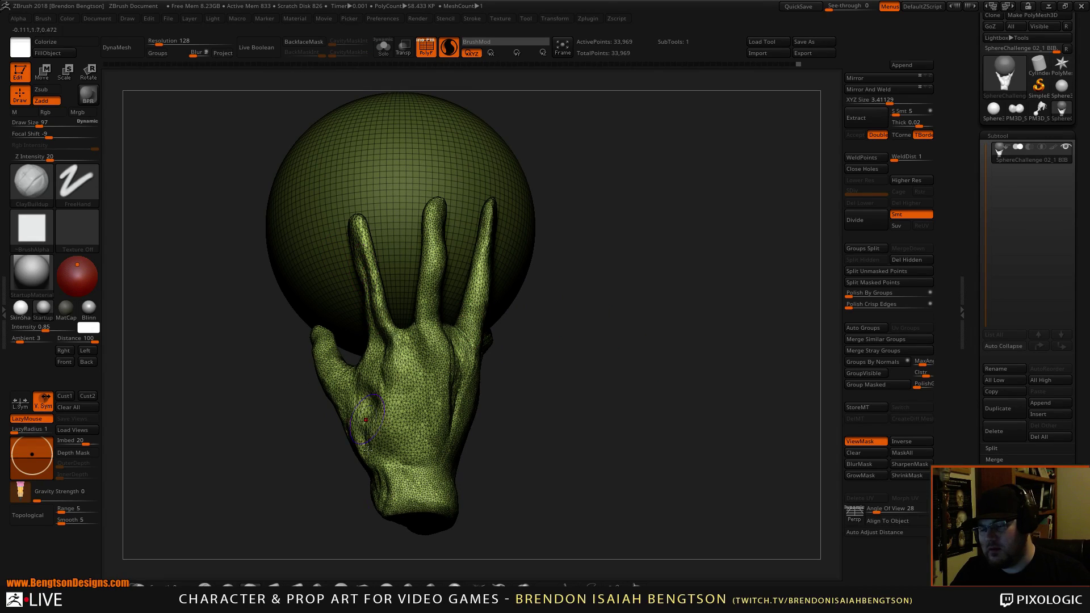
{"action": "left_click", "coordinate": [522, 585]}
{"action": "left_click_drag", "start_coordinate": [632, 344], "coordinate": [664, 334]}
{"action": "mouse_move", "coordinate": [372, 276]}
{"action": "left_mouse_down"}
{"action": "mouse_move", "coordinate": [366, 289]}
{"action": "mouse_move", "coordinate": [358, 241]}
{"action": "mouse_move", "coordinate": [370, 264]}
{"action": "left_mouse_up"}
{"action": "key", "text": "space"}
{"action": "mouse_move", "coordinate": [353, 230]}
{"action": "left_mouse_down"}
{"action": "mouse_move", "coordinate": [370, 341]}
{"action": "mouse_move", "coordinate": [394, 345]}
{"action": "left_mouse_up"}
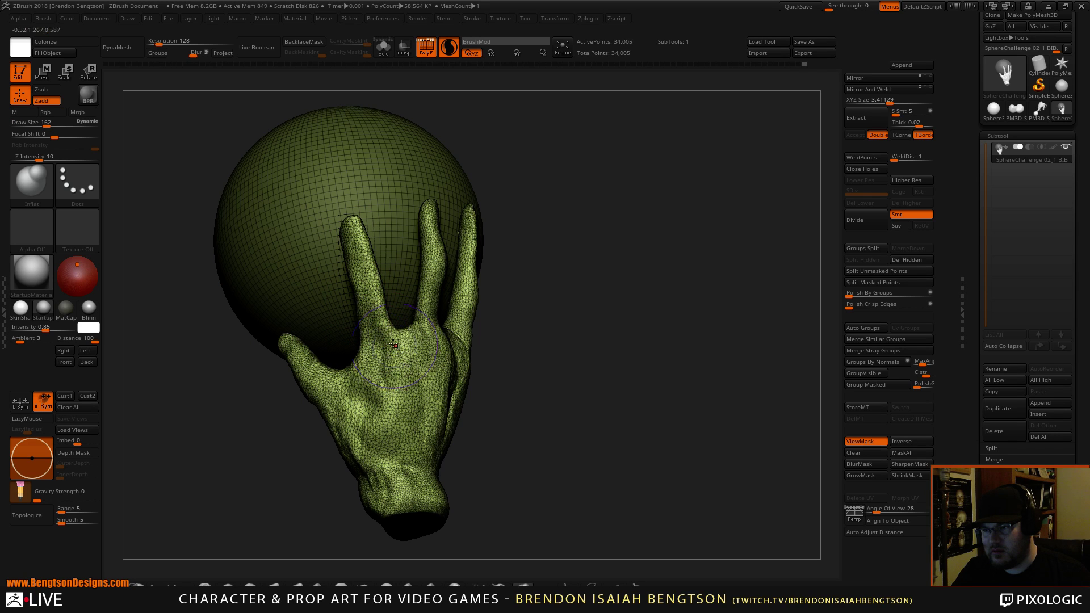
{"action": "mouse_move", "coordinate": [523, 338]}
{"action": "left_mouse_down"}
{"action": "mouse_move", "coordinate": [557, 396]}
{"action": "mouse_move", "coordinate": [601, 374]}
{"action": "mouse_move", "coordinate": [587, 340]}
{"action": "left_mouse_up"}
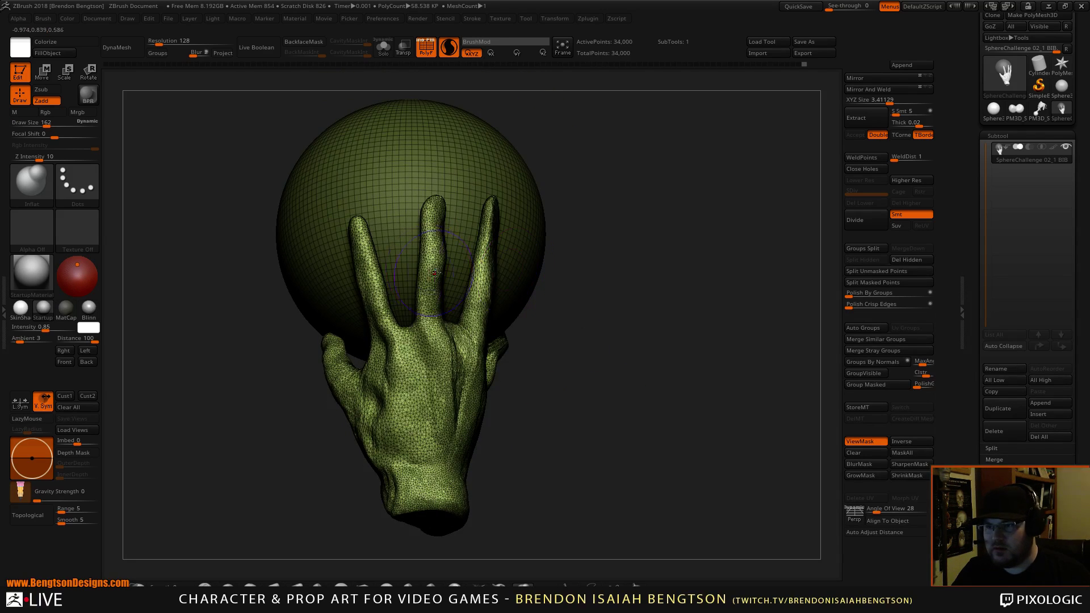
{"action": "left_click_drag", "start_coordinate": [432, 221], "coordinate": [435, 324]}
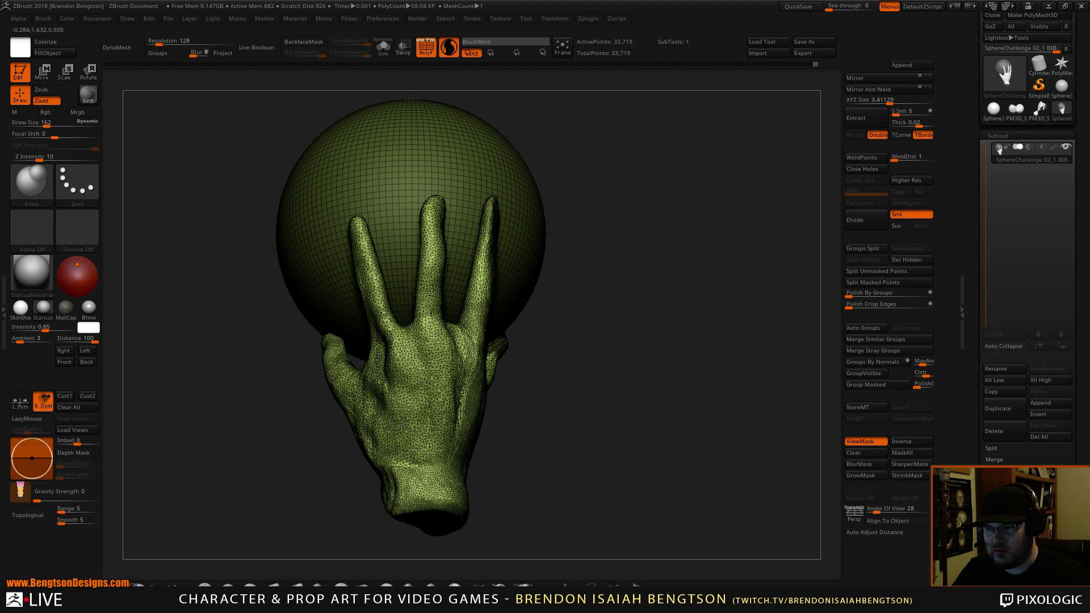
Step: Fill out the knuckles and the little-finger side of the hand's back with the Inflat brush at draw size 162
{"action": "left_click_drag", "start_coordinate": [566, 344], "coordinate": [698, 375]}
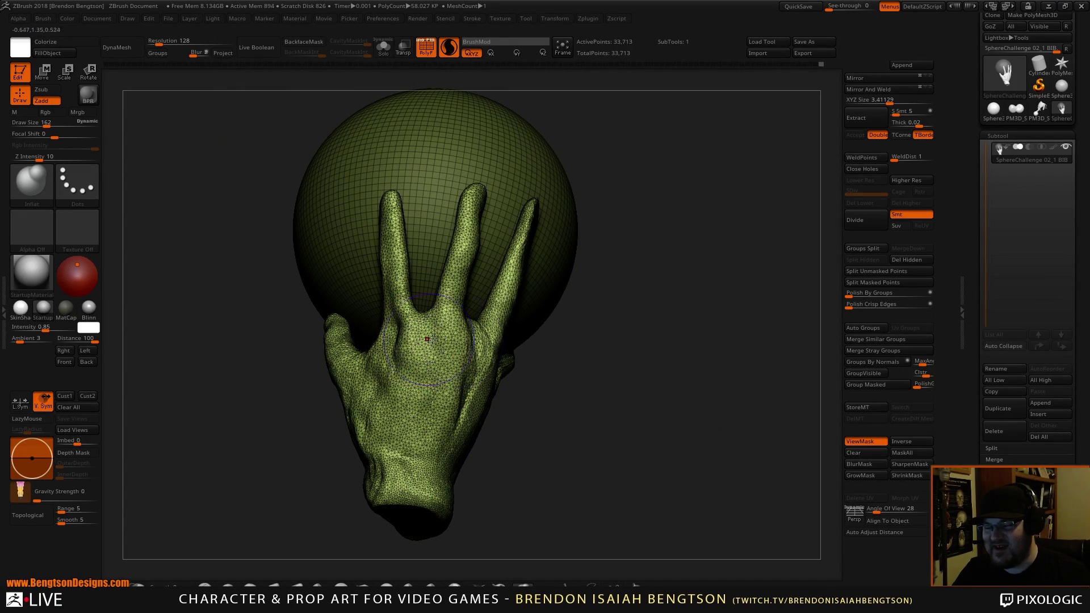
{"action": "left_click_drag", "start_coordinate": [581, 420], "coordinate": [567, 394]}
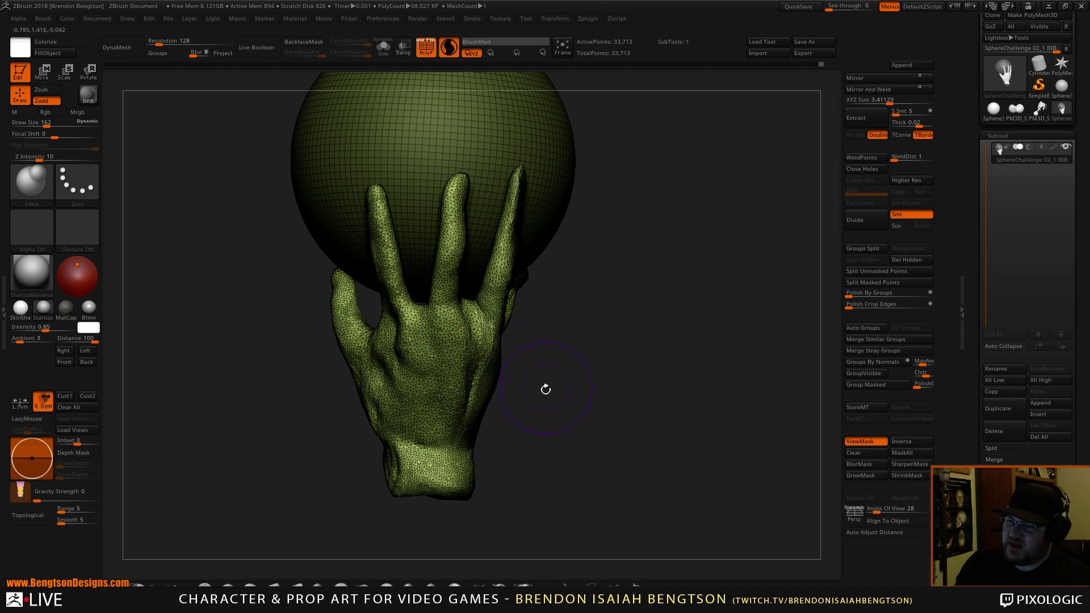
{"action": "left_click_drag", "start_coordinate": [545, 390], "coordinate": [403, 325]}
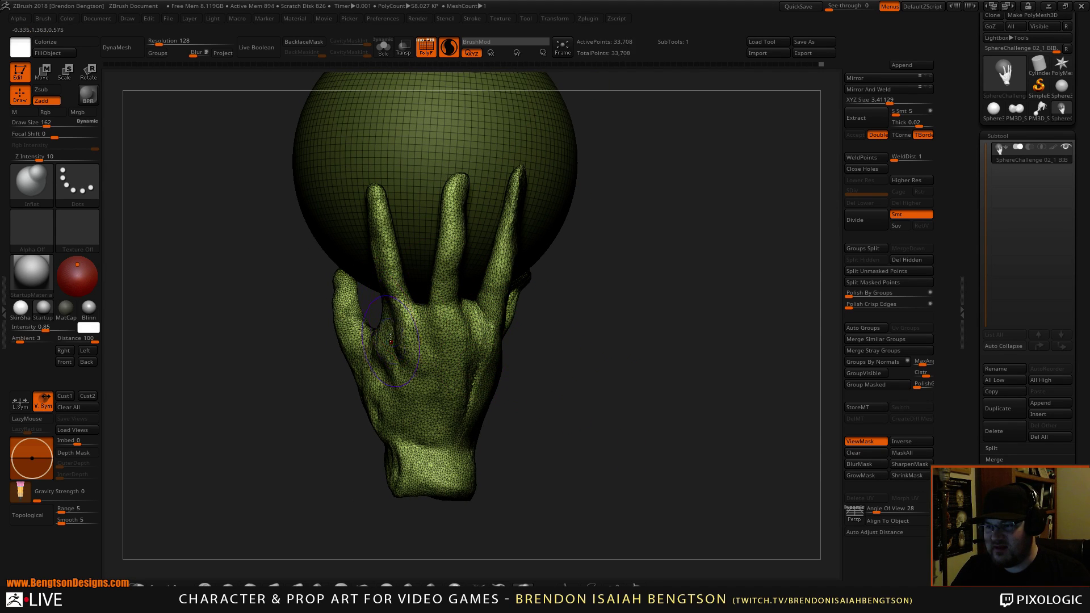
{"action": "left_click_drag", "start_coordinate": [580, 305], "coordinate": [613, 332]}
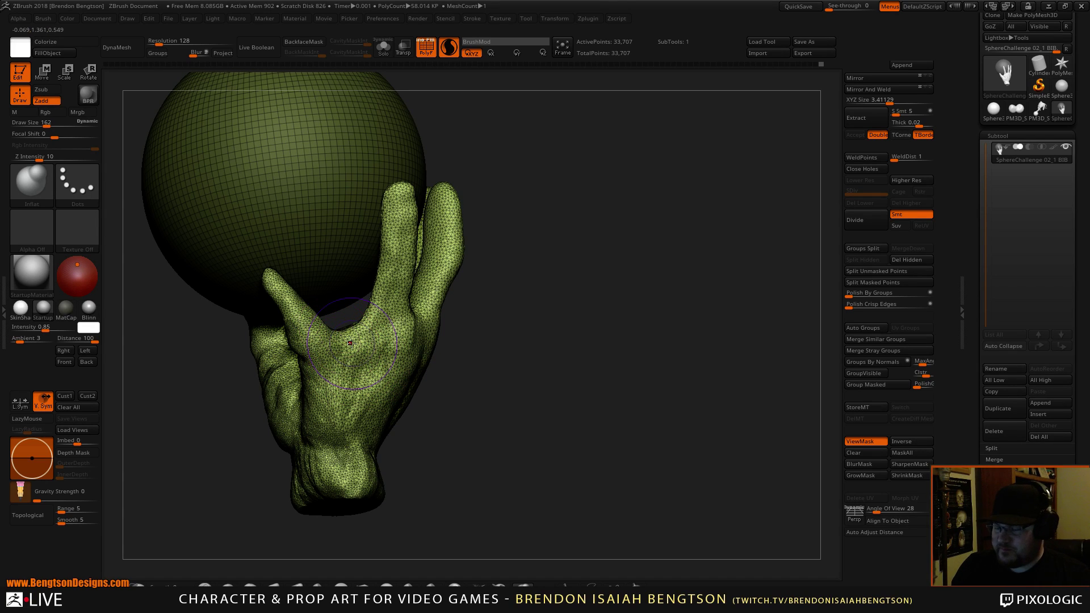
{"action": "left_click_drag", "start_coordinate": [484, 376], "coordinate": [387, 393]}
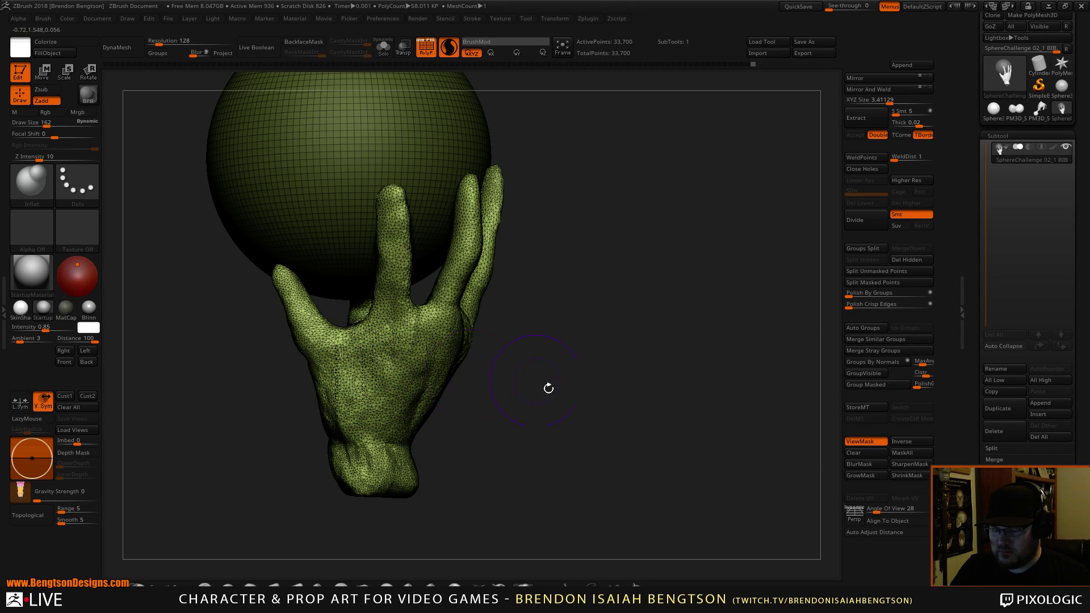
Step: Hide the wireframe and reshape the index finger's side and back contours with the Move Topological brush at draw size 162
{"action": "key", "text": "shift+f"}
{"action": "left_click_drag", "start_coordinate": [584, 397], "coordinate": [609, 373]}
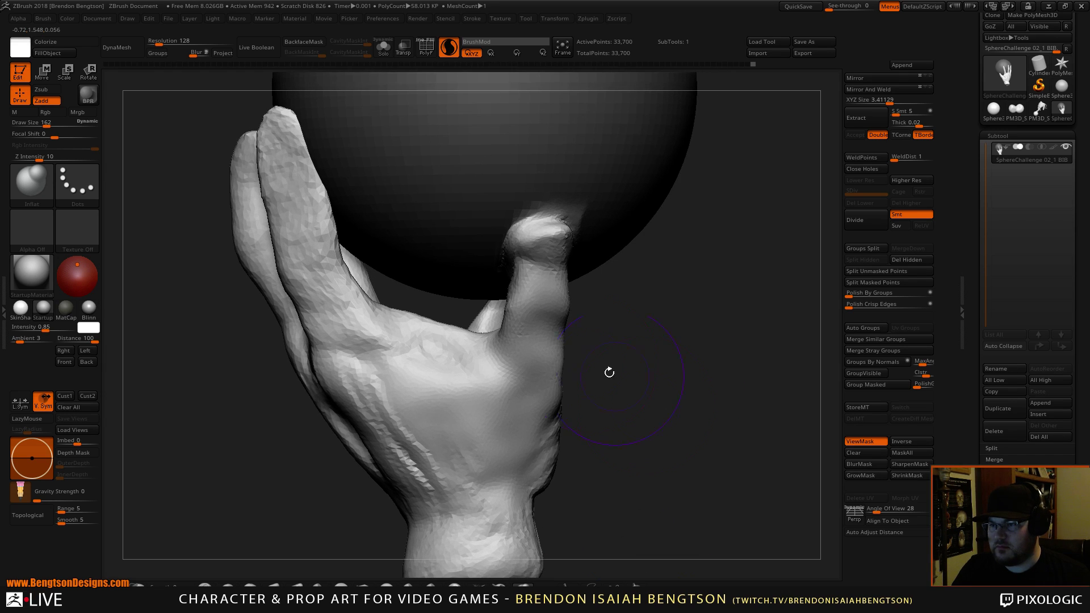
{"action": "key", "text": "b"}
{"action": "key", "text": "m"}
{"action": "key", "text": "t"}
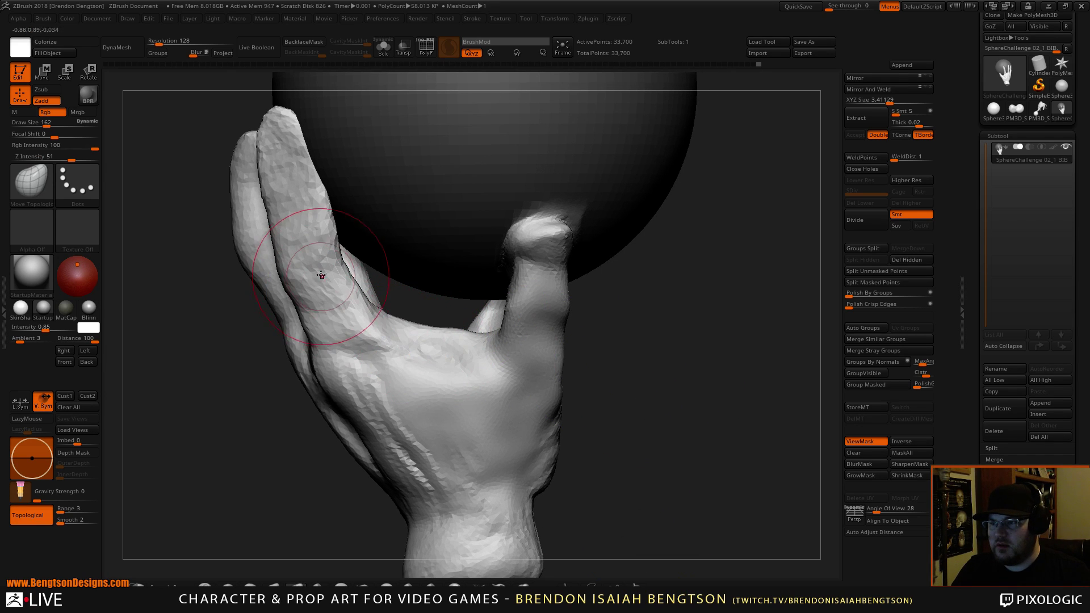
{"action": "left_click_drag", "start_coordinate": [321, 275], "coordinate": [316, 271]}
{"action": "mouse_move", "coordinate": [318, 219]}
{"action": "left_mouse_down"}
{"action": "mouse_move", "coordinate": [293, 142]}
{"action": "mouse_move", "coordinate": [316, 239]}
{"action": "mouse_move", "coordinate": [327, 229]}
{"action": "left_mouse_up"}
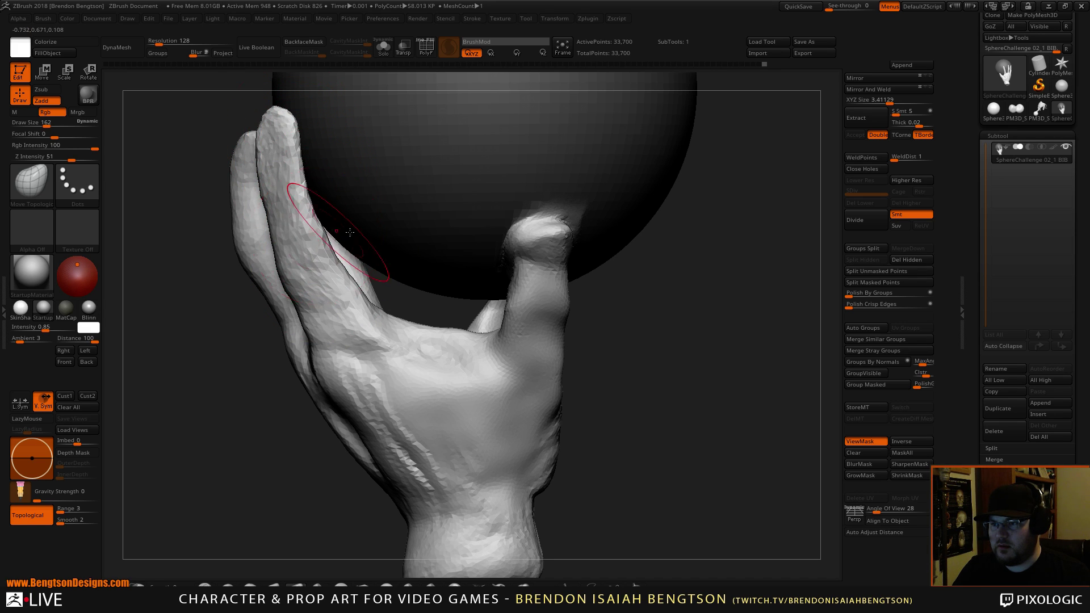
{"action": "mouse_move", "coordinate": [650, 386]}
{"action": "left_mouse_down", "text": "shift"}
{"action": "mouse_move", "coordinate": [669, 390]}
{"action": "mouse_move", "coordinate": [706, 295]}
{"action": "mouse_move", "coordinate": [684, 366]}
{"action": "mouse_move", "coordinate": [625, 332]}
{"action": "mouse_move", "coordinate": [710, 323]}
{"action": "mouse_move", "coordinate": [688, 327]}
{"action": "mouse_move", "coordinate": [673, 385]}
{"action": "left_mouse_up", "text": "shift"}
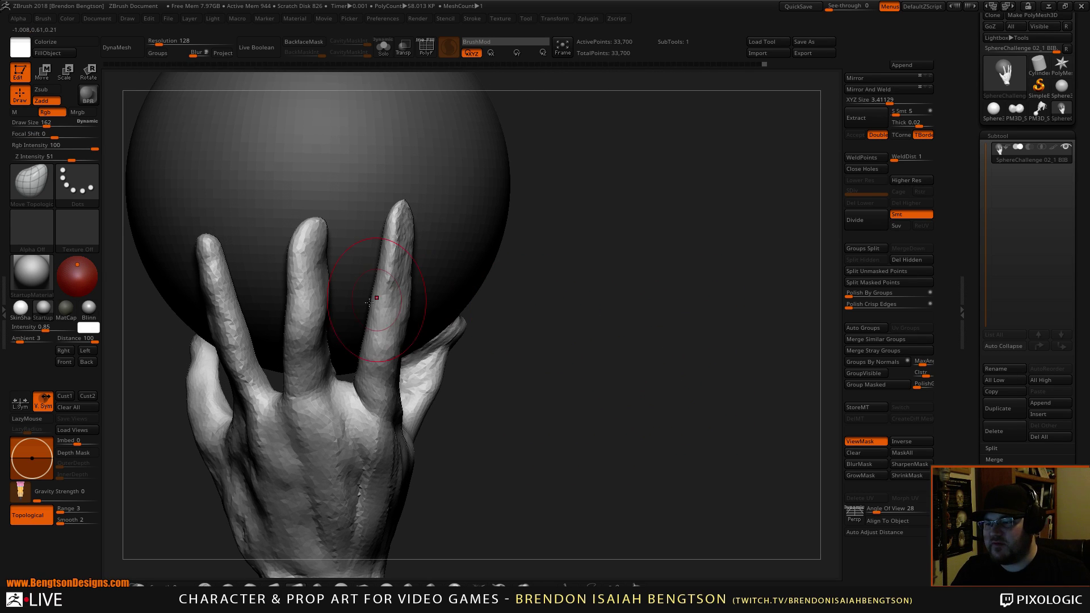
{"action": "left_click_drag", "start_coordinate": [377, 310], "coordinate": [377, 297]}
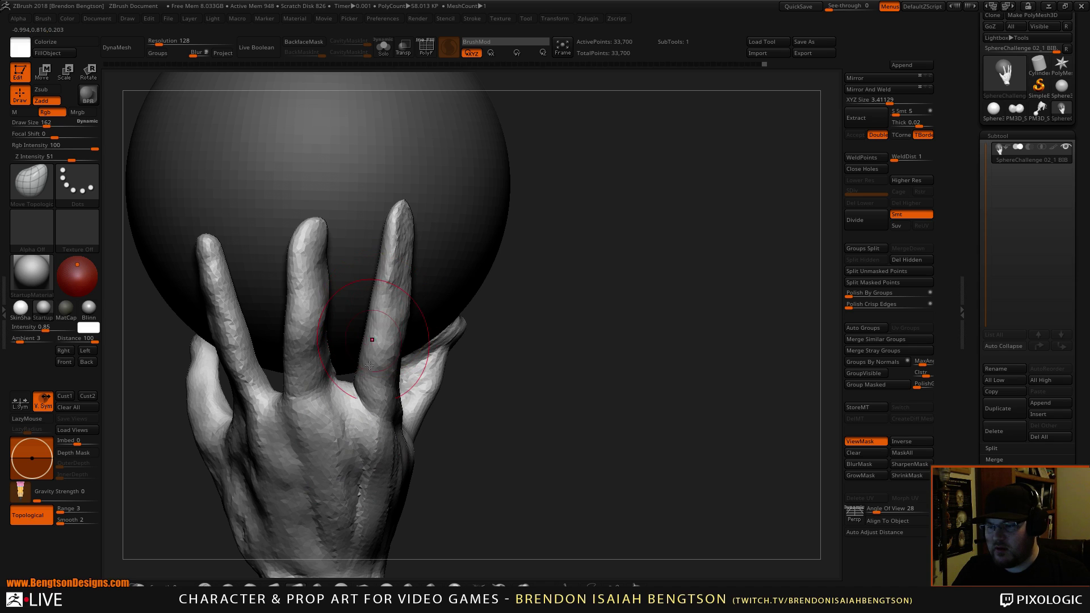
Step: Thicken the index finger along its back with the Inflat brush at draw size 162
{"action": "key", "text": "b"}
{"action": "key", "text": "i"}
{"action": "key", "text": "n"}
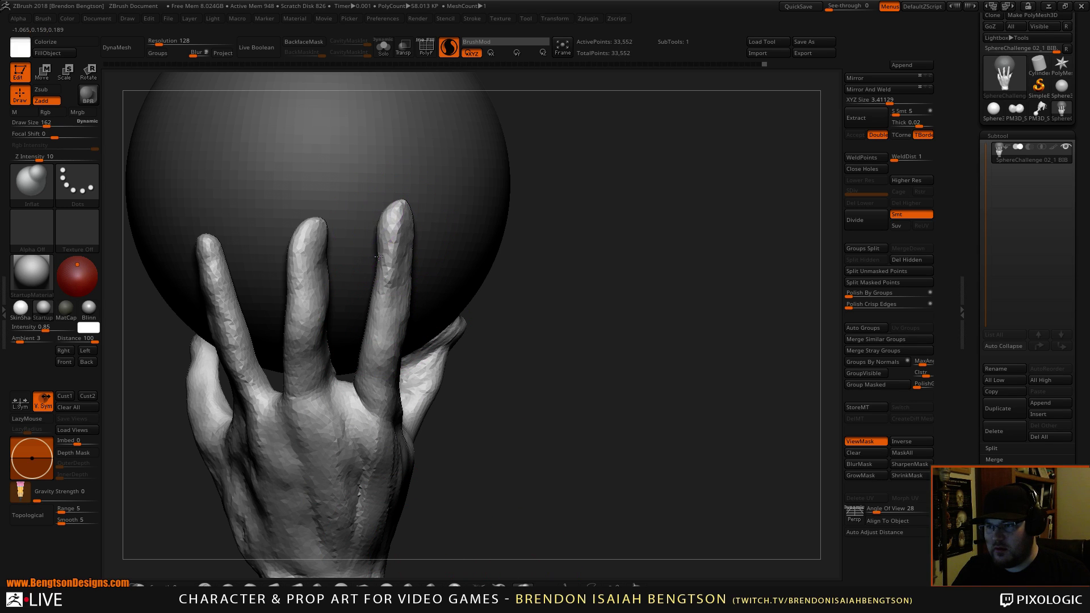
{"action": "mouse_move", "coordinate": [379, 257]}
{"action": "left_mouse_down"}
{"action": "mouse_move", "coordinate": [358, 397]}
{"action": "mouse_move", "coordinate": [369, 420]}
{"action": "mouse_move", "coordinate": [390, 370]}
{"action": "mouse_move", "coordinate": [374, 318]}
{"action": "mouse_move", "coordinate": [366, 340]}
{"action": "mouse_move", "coordinate": [392, 221]}
{"action": "mouse_move", "coordinate": [399, 266]}
{"action": "left_mouse_up"}
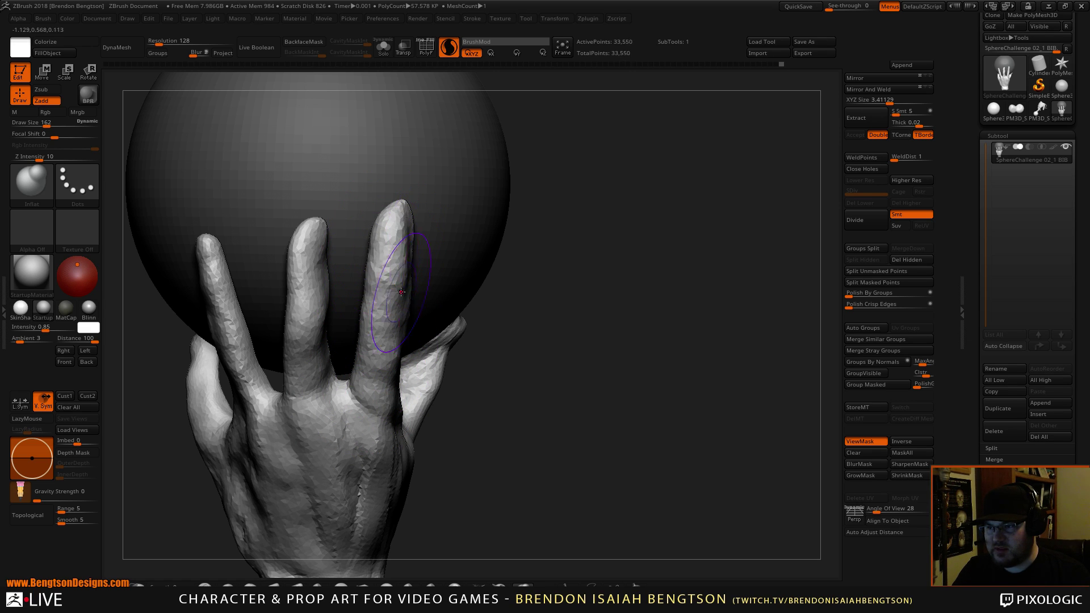
Step: Refine the index finger's profile from the thumb side with the Move Topological brush at draw size 162
{"action": "left_click_drag", "start_coordinate": [698, 357], "coordinate": [511, 332]}
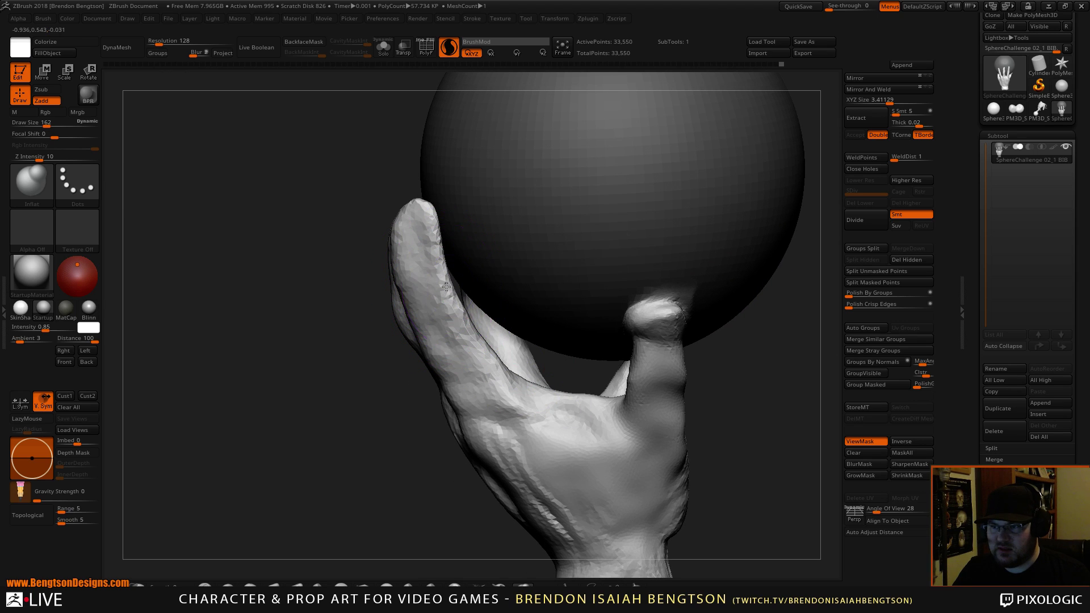
{"action": "key", "text": "b"}
{"action": "key", "text": "m"}
{"action": "key", "text": "t"}
{"action": "left_click_drag", "start_coordinate": [419, 312], "coordinate": [434, 312]}
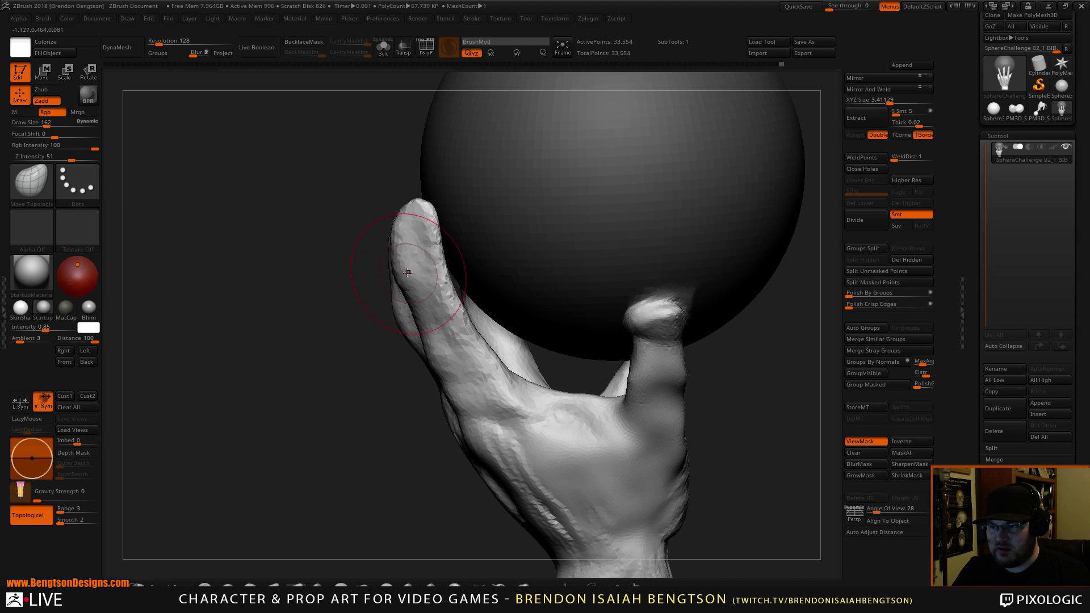
{"action": "mouse_move", "coordinate": [407, 272]}
{"action": "left_mouse_down"}
{"action": "mouse_move", "coordinate": [442, 256]}
{"action": "mouse_move", "coordinate": [431, 244]}
{"action": "left_mouse_up"}
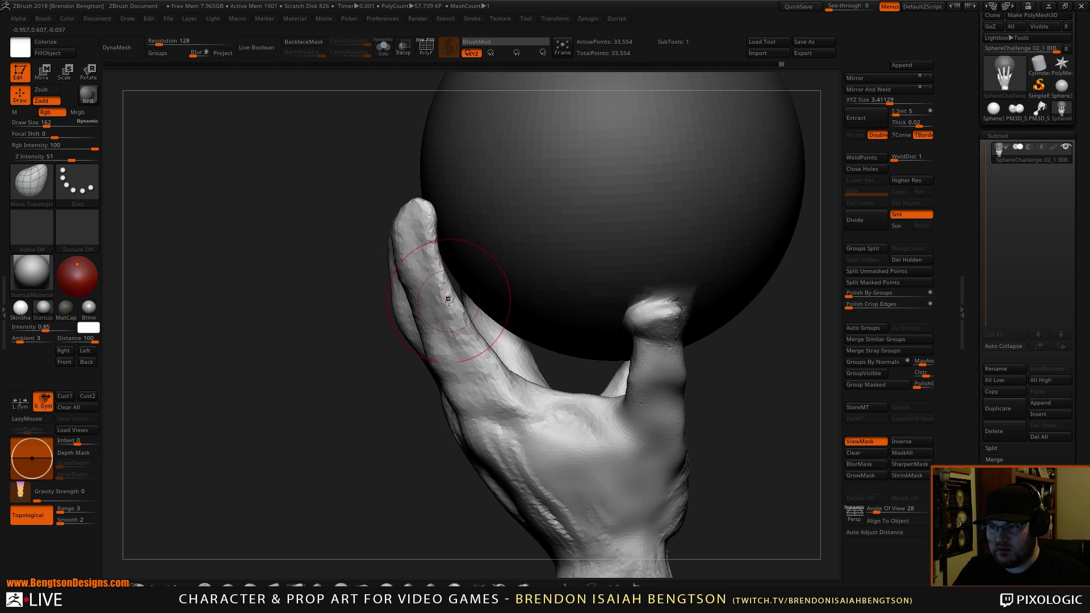
{"action": "mouse_move", "coordinate": [448, 301]}
{"action": "left_mouse_down"}
{"action": "mouse_move", "coordinate": [462, 335]}
{"action": "mouse_move", "coordinate": [434, 344]}
{"action": "left_mouse_up"}
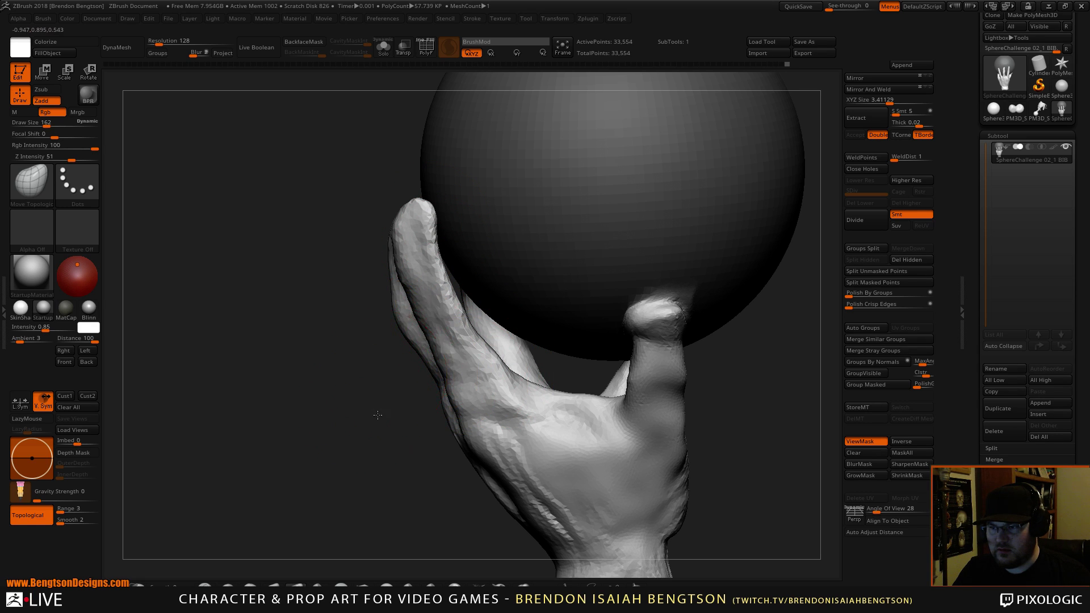
Step: Smooth the index finger's surface from its tip down to its base
{"action": "left_click_drag", "start_coordinate": [377, 415], "coordinate": [461, 283]}
{"action": "key", "text": "shift"}
{"action": "left_click_drag", "start_coordinate": [446, 232], "coordinate": [434, 211], "text": "shift"}
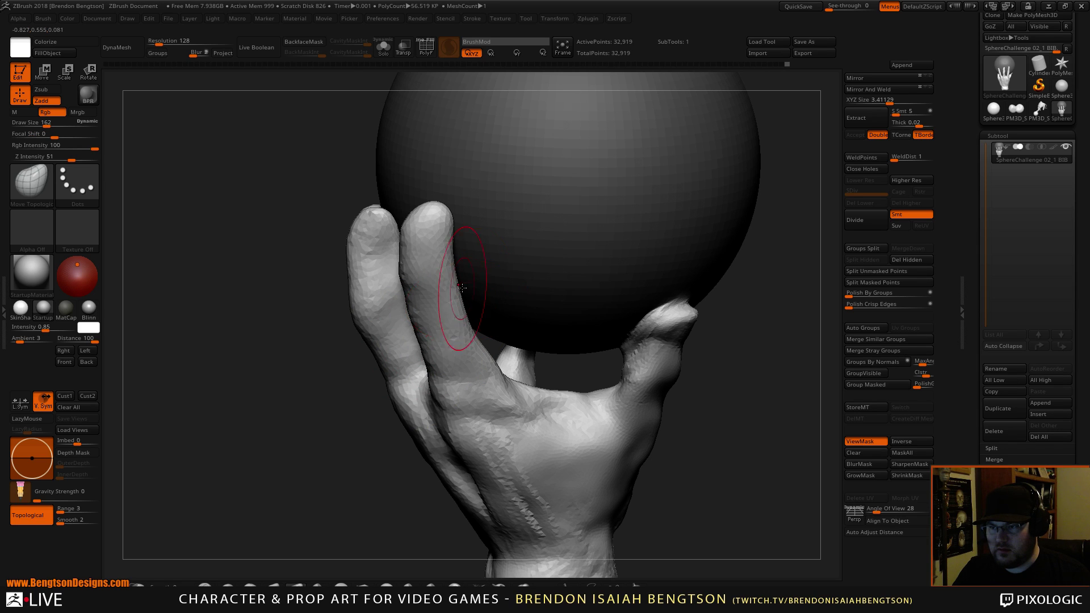
{"action": "left_click_drag", "start_coordinate": [744, 400], "coordinate": [690, 363]}
{"action": "left_click_drag", "start_coordinate": [488, 268], "coordinate": [452, 287], "text": "shift"}
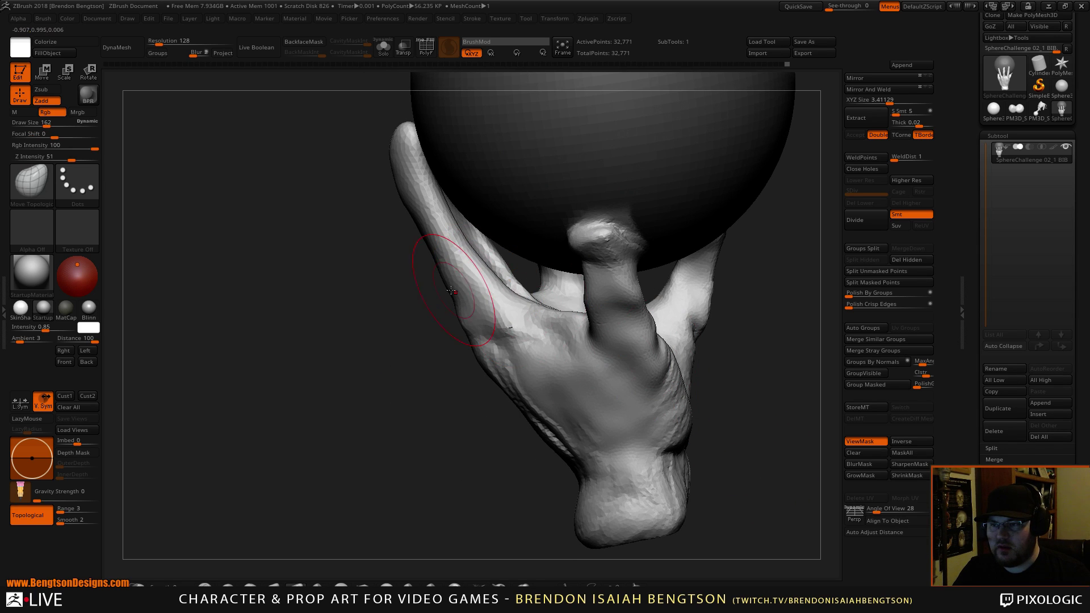
Step: Add volume to the back of the index finger with the Inflat brush, reducing the draw size to 130
{"action": "left_click_drag", "start_coordinate": [366, 364], "coordinate": [545, 368]}
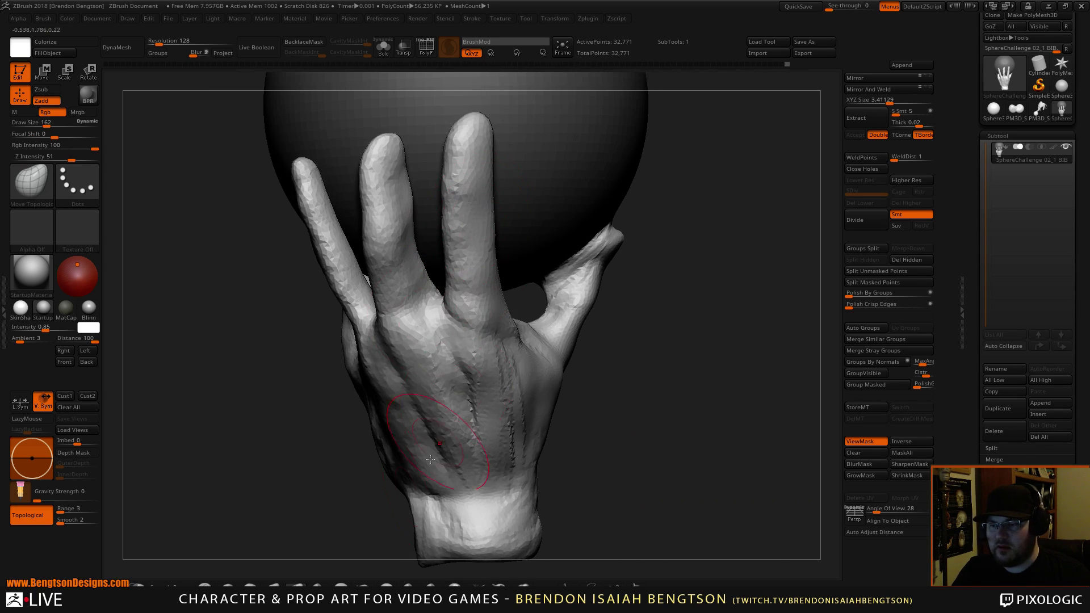
{"action": "key", "text": "b"}
{"action": "key", "text": "i"}
{"action": "key", "text": "n"}
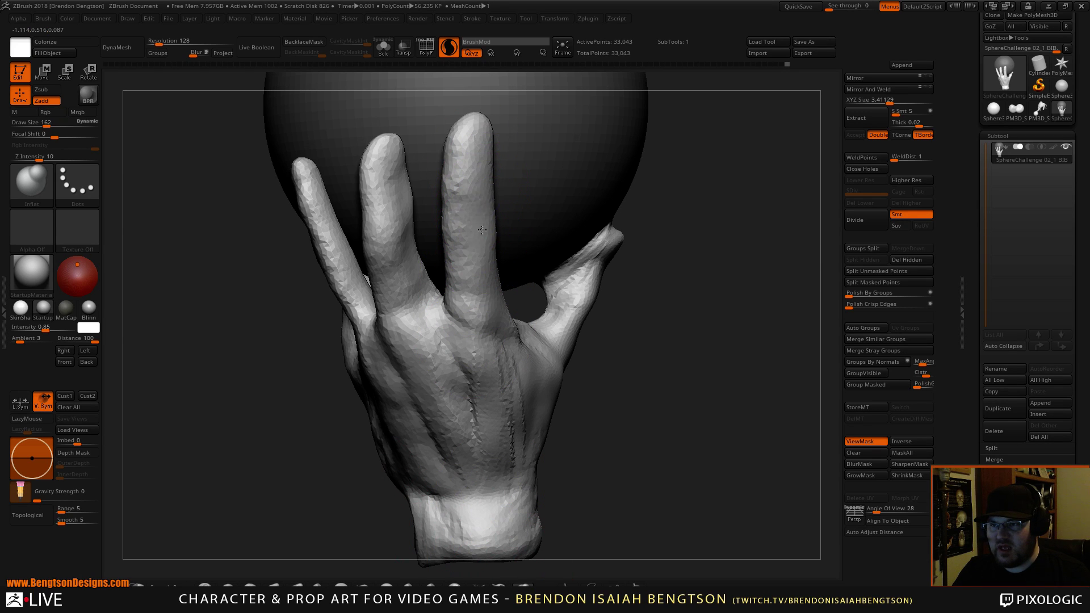
{"action": "left_click_drag", "start_coordinate": [481, 230], "coordinate": [472, 179]}
{"action": "key", "text": "space"}
{"action": "left_click_drag", "start_coordinate": [744, 192], "coordinate": [774, 163]}
{"action": "mouse_move", "coordinate": [773, 162]}
{"action": "left_mouse_down", "text": "alt"}
{"action": "mouse_move", "coordinate": [752, 234]}
{"action": "mouse_move", "coordinate": [735, 163]}
{"action": "left_mouse_up", "text": "alt"}
{"action": "left_click_drag", "start_coordinate": [753, 230], "coordinate": [692, 322]}
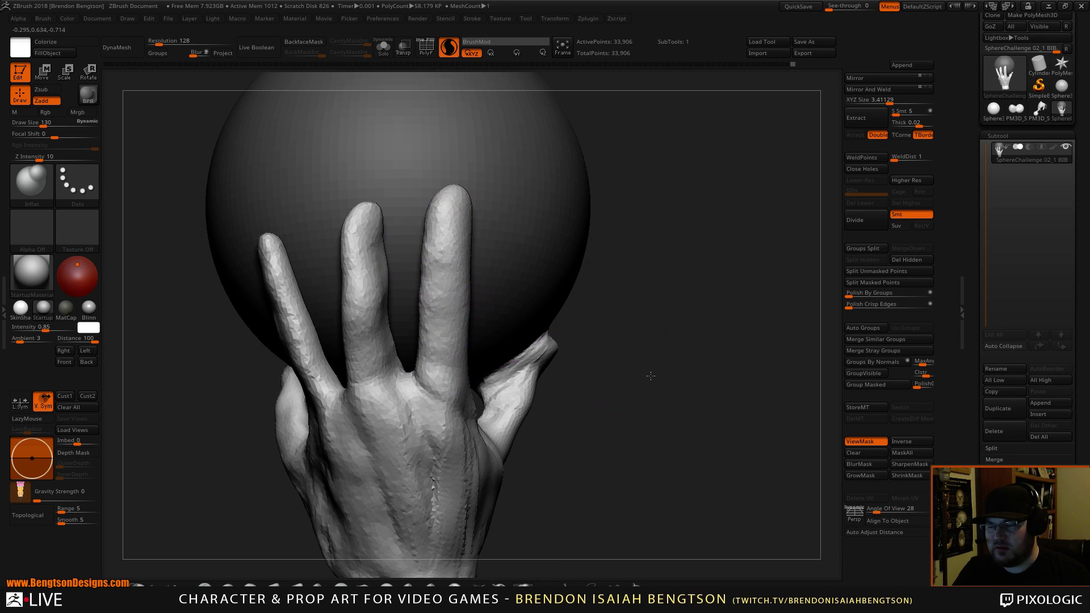
Step: Smooth the thumb-facing side of the index finger and its knuckle
{"action": "mouse_move", "coordinate": [651, 376]}
{"action": "left_mouse_down"}
{"action": "mouse_move", "coordinate": [479, 392]}
{"action": "mouse_move", "coordinate": [468, 363]}
{"action": "left_mouse_up"}
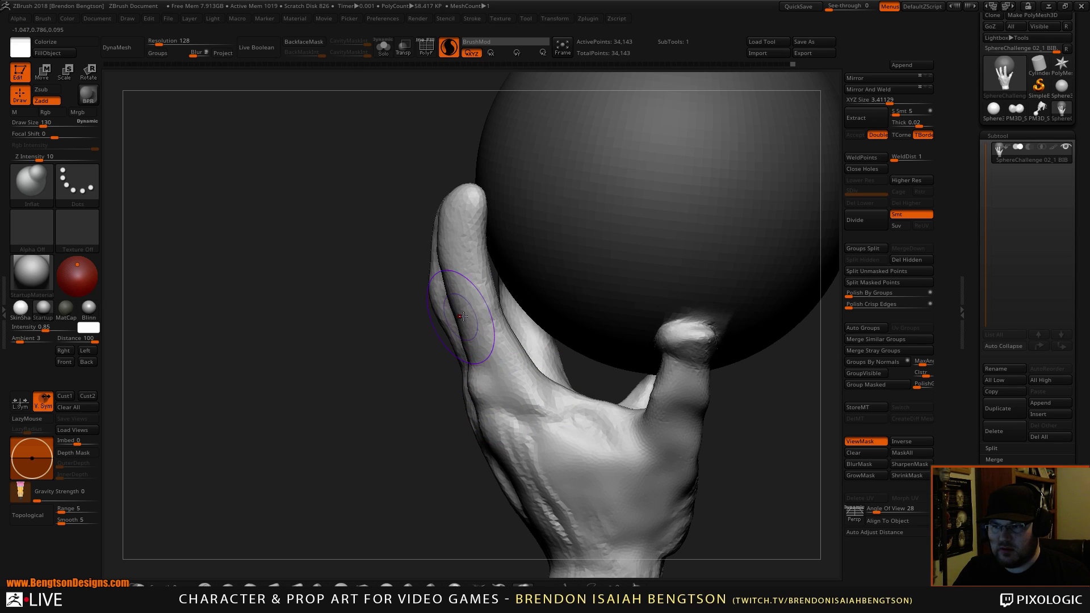
{"action": "left_click_drag", "start_coordinate": [499, 431], "coordinate": [476, 389], "text": "shift"}
{"action": "left_click_drag", "start_coordinate": [494, 446], "coordinate": [438, 244], "text": "shift"}
Step: Build up the back of the index fingertip with the ClayBuildup brush at draw size 130
{"action": "key", "text": "b"}
{"action": "key", "text": "m"}
{"action": "key", "text": "t"}
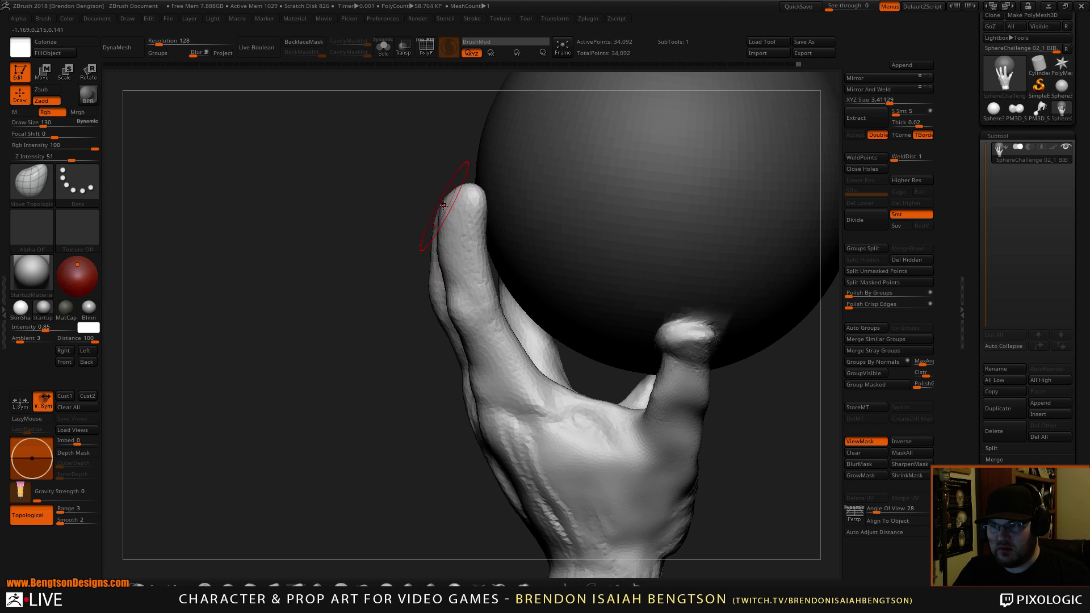
{"action": "key", "text": "b"}
{"action": "key", "text": "c"}
{"action": "key", "text": "b"}
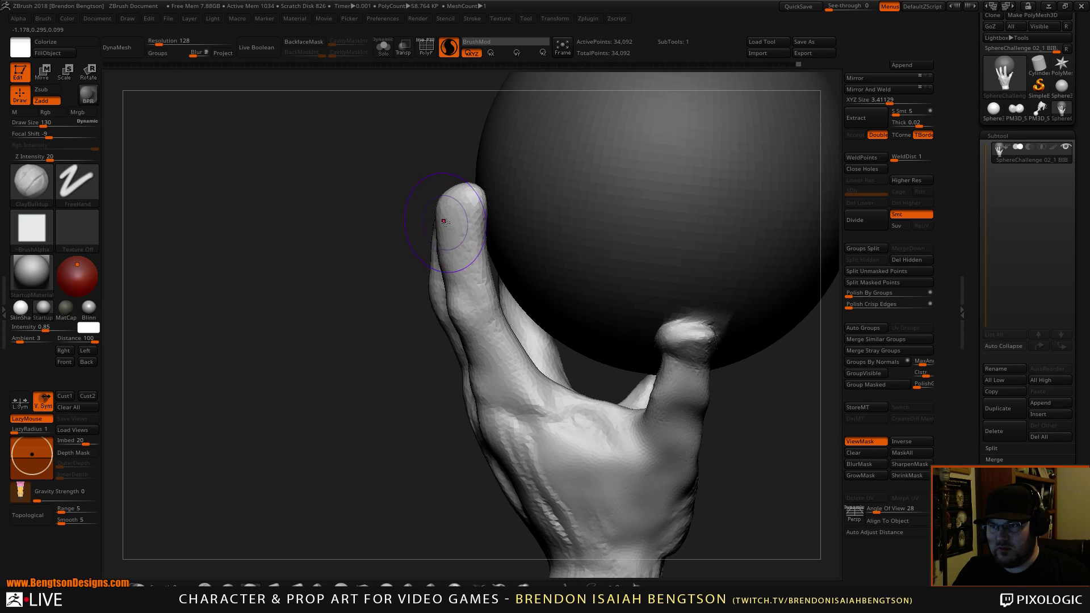
{"action": "left_click_drag", "start_coordinate": [404, 163], "coordinate": [445, 226]}
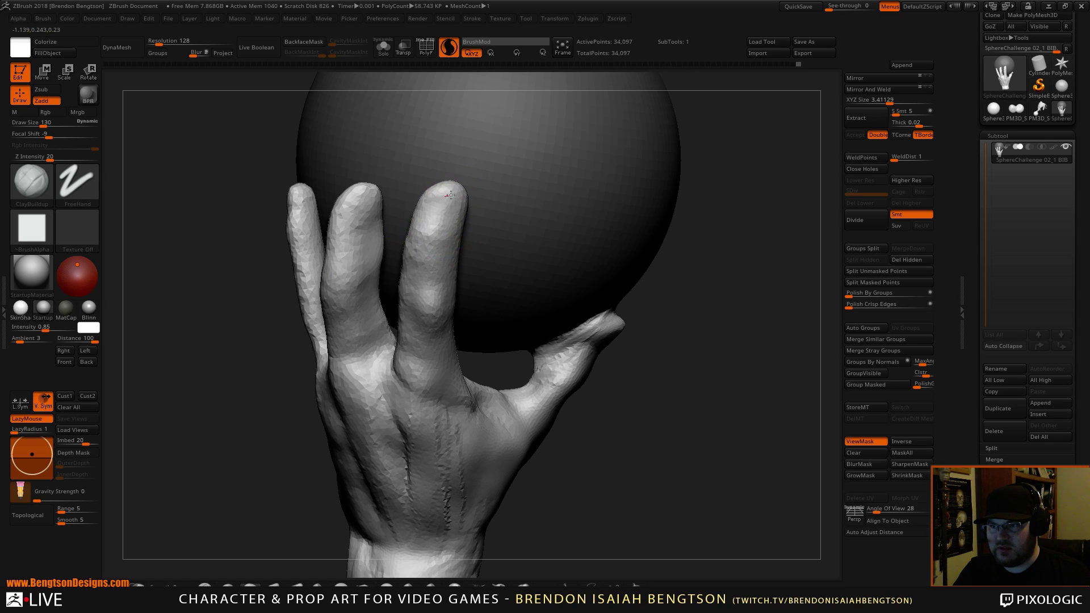
Step: Adjust the index fingertip's outline from the back with the Move Topological brush at draw size 130
{"action": "mouse_move", "coordinate": [658, 262]}
{"action": "left_mouse_down"}
{"action": "mouse_move", "coordinate": [693, 270]}
{"action": "mouse_move", "coordinate": [710, 290]}
{"action": "left_mouse_up"}
{"action": "key", "text": "b"}
{"action": "key", "text": "m"}
{"action": "key", "text": "t"}
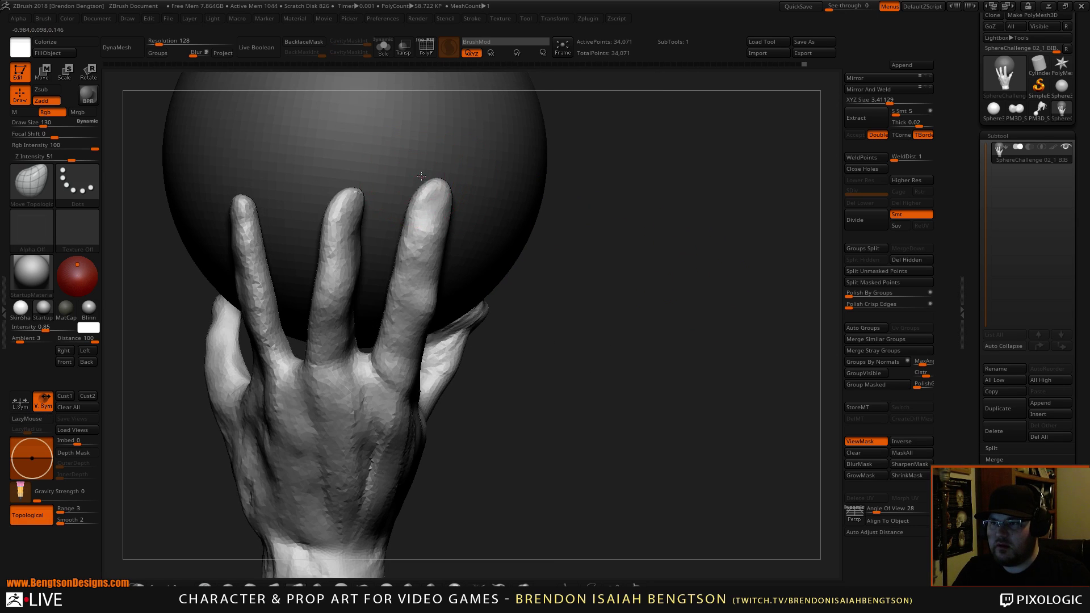
{"action": "left_click_drag", "start_coordinate": [432, 186], "coordinate": [417, 178]}
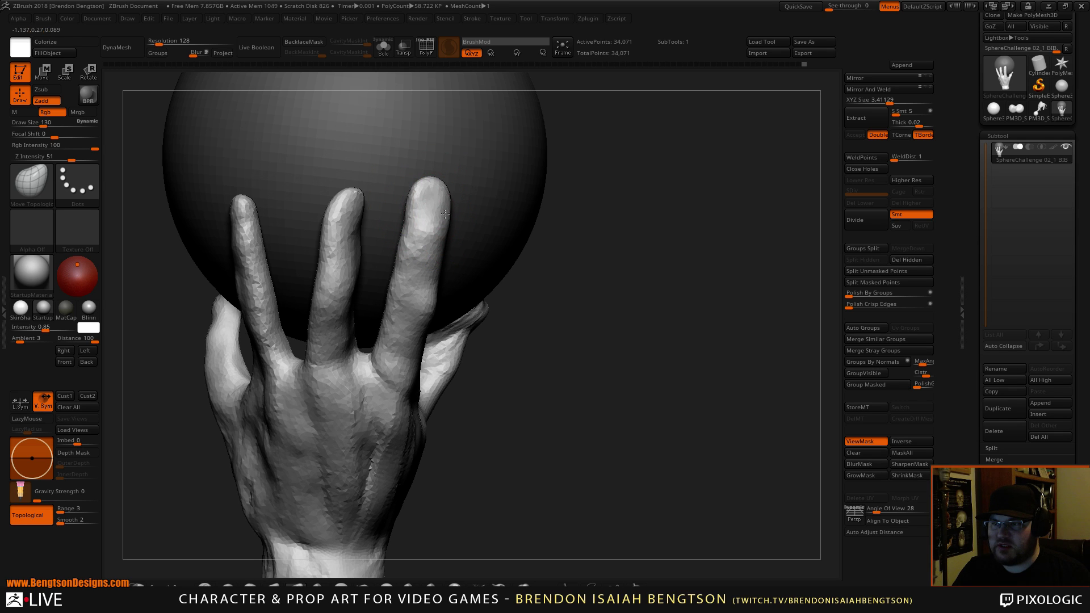
{"action": "left_click_drag", "start_coordinate": [445, 214], "coordinate": [448, 216]}
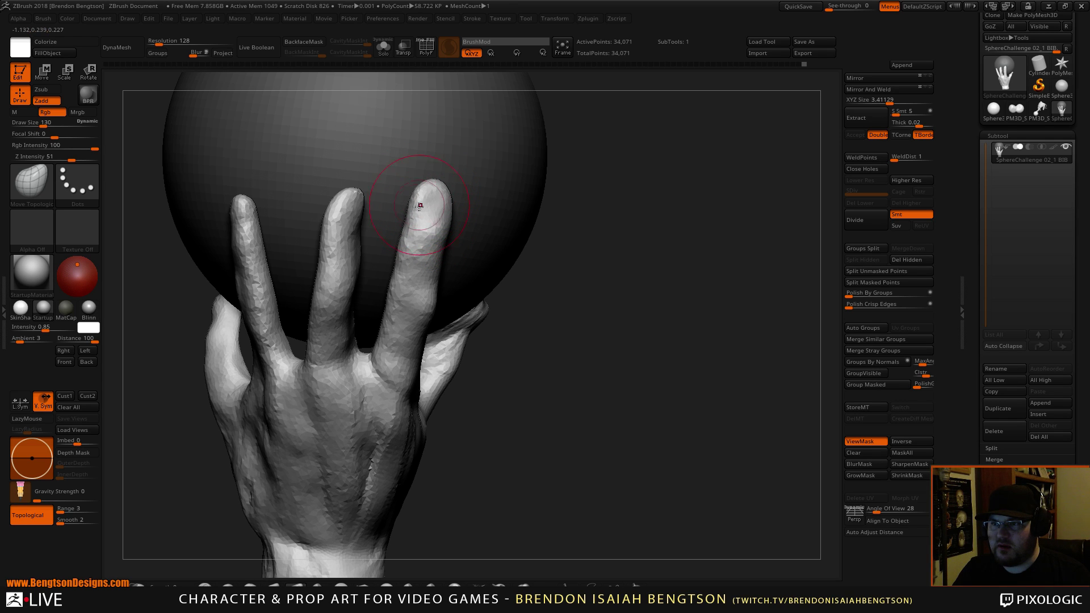
Step: Build up the lower index finger and the webbing beside the middle finger with the ClayBuildup brush at draw size 130
{"action": "mouse_move", "coordinate": [601, 340]}
{"action": "left_mouse_down", "text": "alt"}
{"action": "mouse_move", "coordinate": [601, 305]}
{"action": "mouse_move", "coordinate": [562, 292]}
{"action": "left_mouse_up", "text": "alt"}
{"action": "mouse_move", "coordinate": [657, 247]}
{"action": "left_mouse_down", "text": "alt"}
{"action": "mouse_move", "coordinate": [671, 290]}
{"action": "mouse_move", "coordinate": [710, 279]}
{"action": "left_mouse_up", "text": "alt"}
{"action": "key", "text": "b"}
{"action": "key", "text": "c"}
{"action": "key", "text": "b"}
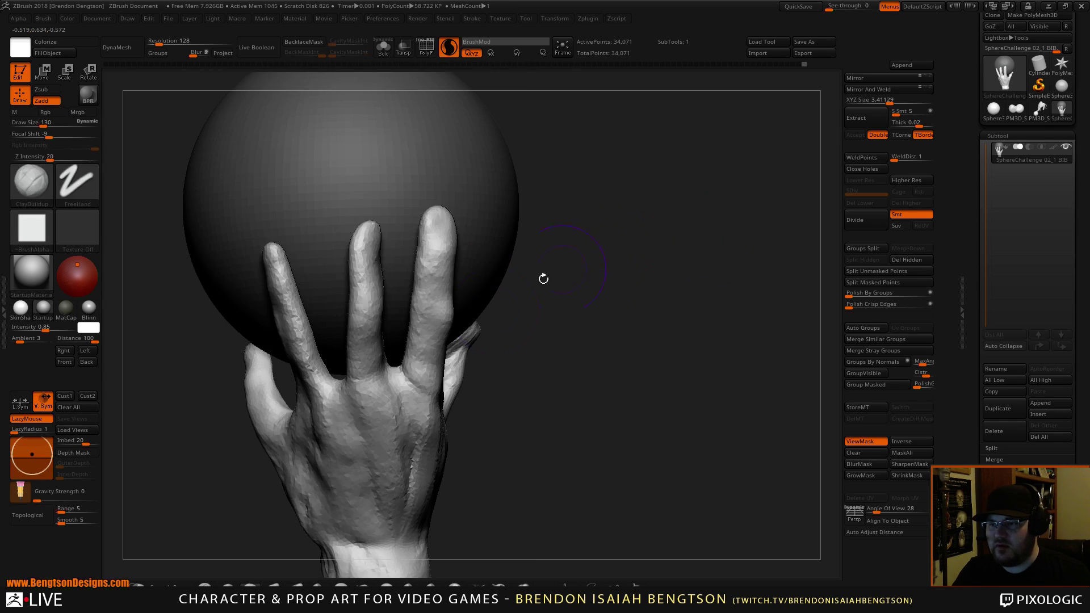
{"action": "left_click_drag", "start_coordinate": [416, 316], "coordinate": [418, 255]}
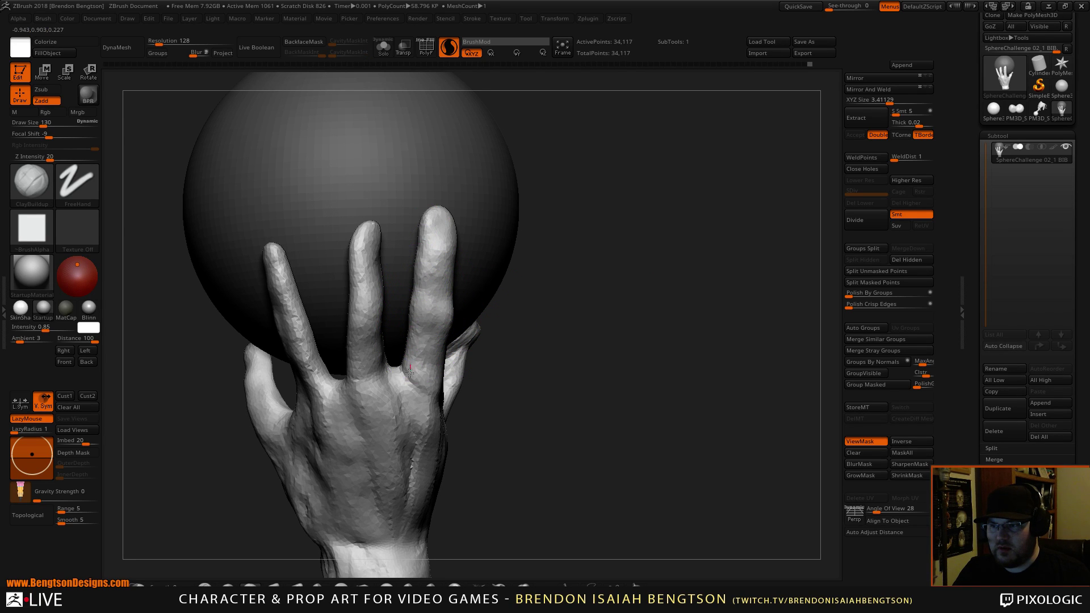
{"action": "mouse_move", "coordinate": [398, 370]}
{"action": "left_mouse_down"}
{"action": "mouse_move", "coordinate": [419, 399]}
{"action": "mouse_move", "coordinate": [423, 391]}
{"action": "mouse_move", "coordinate": [421, 406]}
{"action": "mouse_move", "coordinate": [420, 380]}
{"action": "left_mouse_up"}
Step: Build up the index finger's thumb-facing side and the edge of the hand below its knuckle with the ClayBuildup brush
{"action": "mouse_move", "coordinate": [613, 415]}
{"action": "left_mouse_down"}
{"action": "mouse_move", "coordinate": [440, 420]}
{"action": "mouse_move", "coordinate": [574, 420]}
{"action": "mouse_move", "coordinate": [525, 423]}
{"action": "left_mouse_up"}
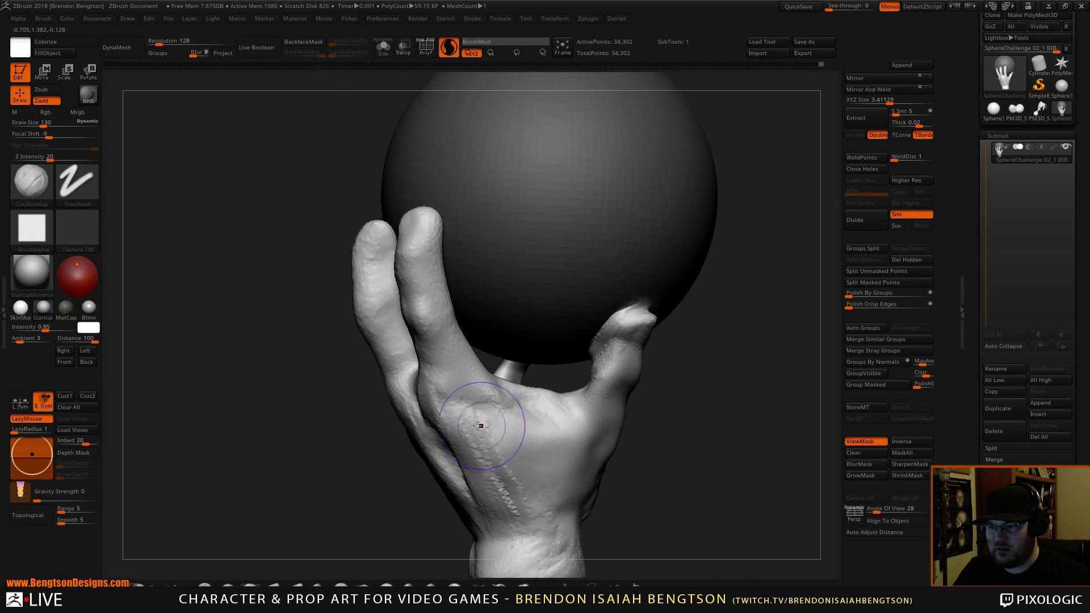
{"action": "left_click_drag", "start_coordinate": [446, 432], "coordinate": [459, 481]}
{"action": "left_click_drag", "start_coordinate": [434, 404], "coordinate": [455, 477]}
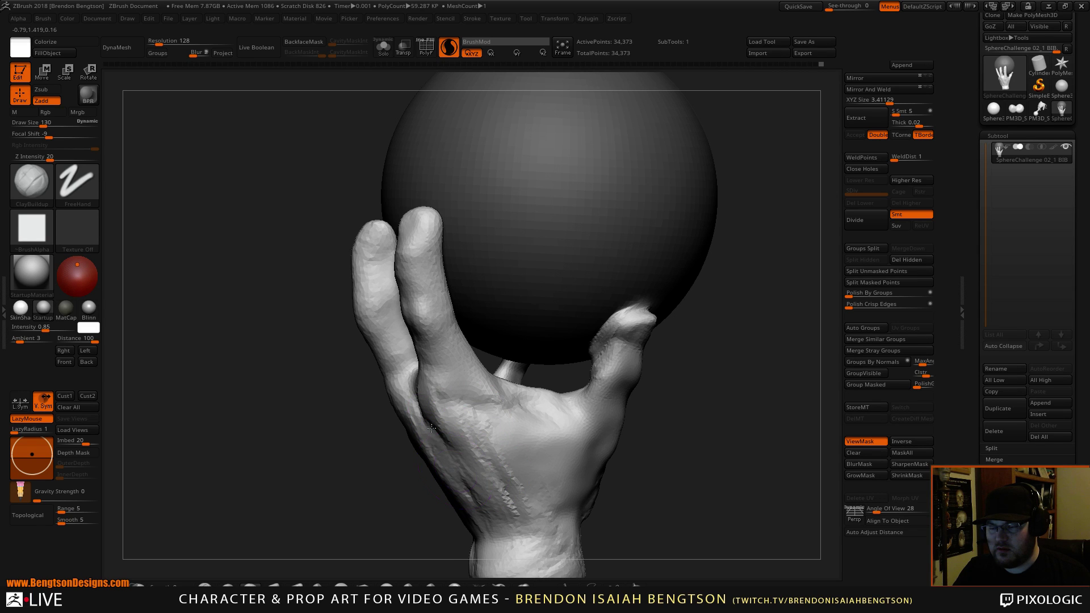
{"action": "mouse_move", "coordinate": [392, 455]}
{"action": "left_mouse_down"}
{"action": "mouse_move", "coordinate": [370, 496]}
{"action": "mouse_move", "coordinate": [367, 482]}
{"action": "mouse_move", "coordinate": [395, 478]}
{"action": "mouse_move", "coordinate": [367, 482]}
{"action": "mouse_move", "coordinate": [384, 430]}
{"action": "mouse_move", "coordinate": [369, 477]}
{"action": "left_mouse_up"}
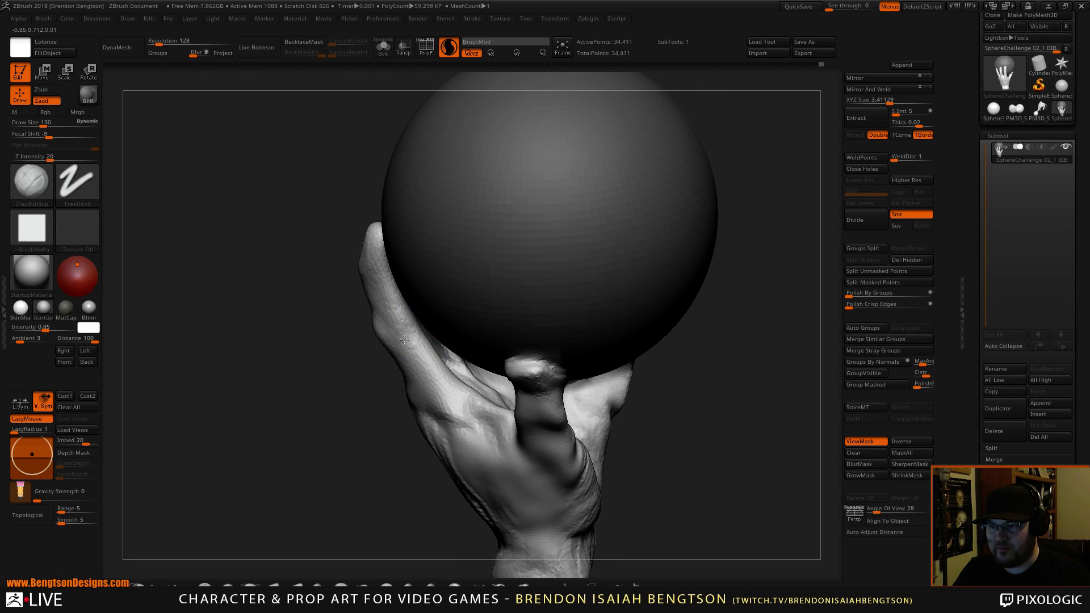
{"action": "left_click_drag", "start_coordinate": [444, 378], "coordinate": [454, 378]}
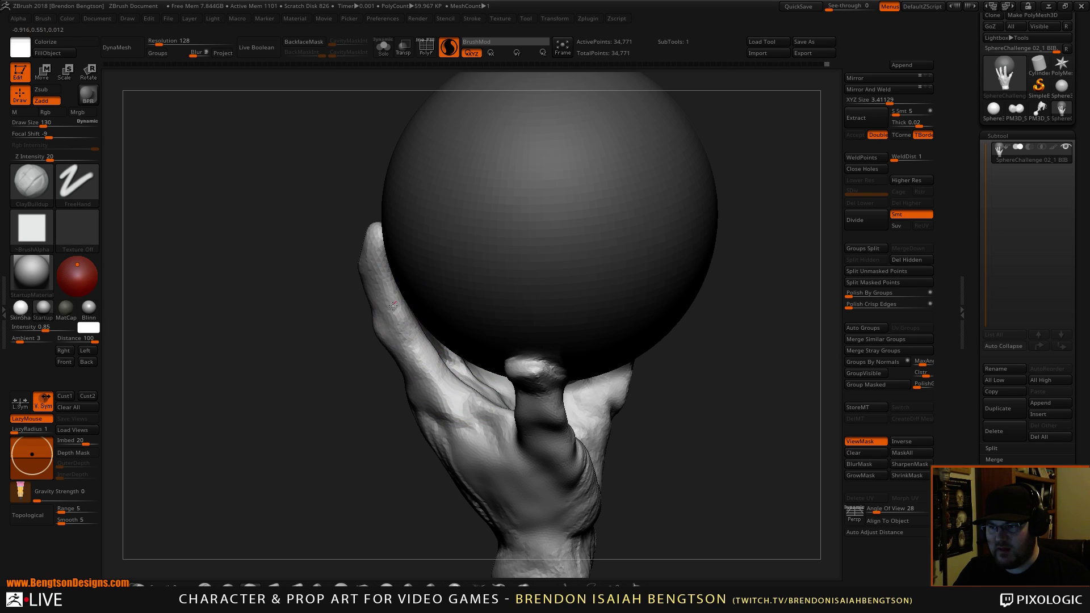
{"action": "left_click_drag", "start_coordinate": [331, 318], "coordinate": [373, 341]}
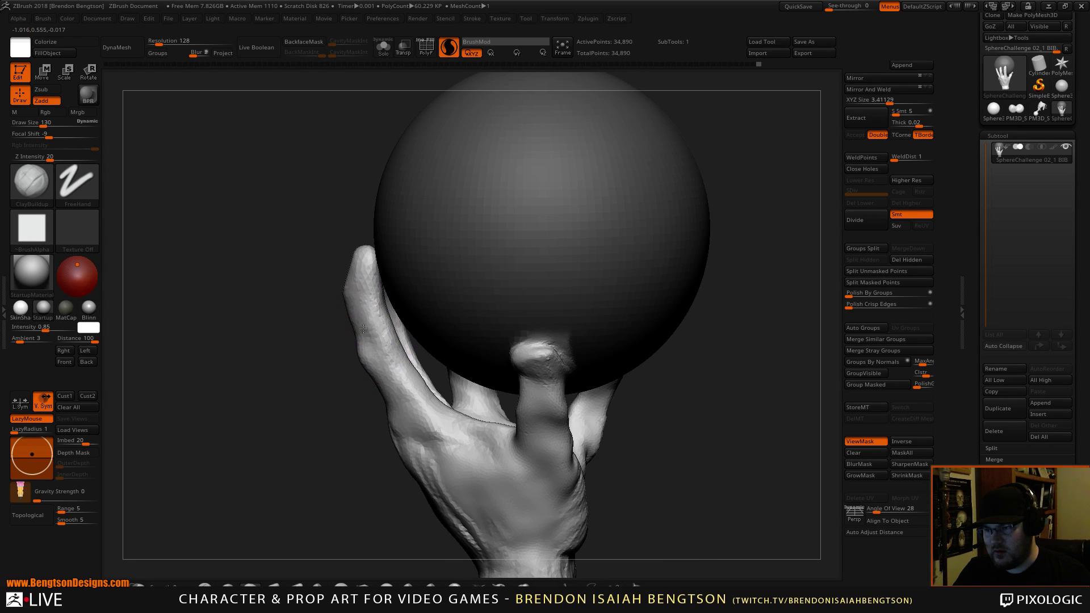
{"action": "mouse_move", "coordinate": [400, 370]}
{"action": "left_mouse_down"}
{"action": "mouse_move", "coordinate": [429, 421]}
{"action": "mouse_move", "coordinate": [441, 477]}
{"action": "left_mouse_up"}
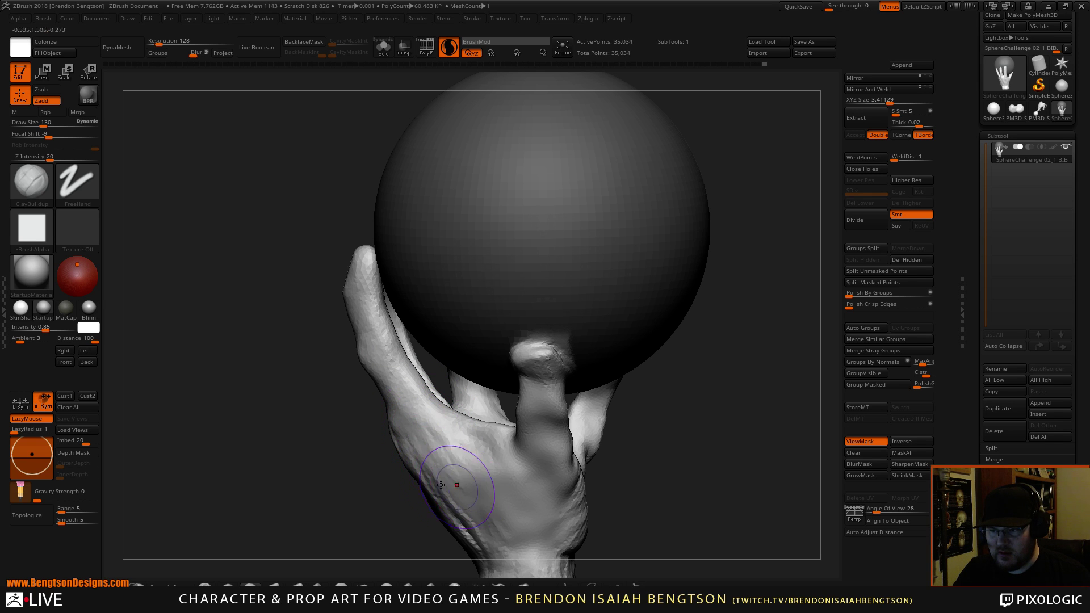
Step: Widen the middle fingertip from the back with the Move Topological brush at draw size 125
{"action": "mouse_move", "coordinate": [295, 482]}
{"action": "left_mouse_down"}
{"action": "mouse_move", "coordinate": [453, 478]}
{"action": "mouse_move", "coordinate": [550, 350]}
{"action": "mouse_move", "coordinate": [591, 248]}
{"action": "mouse_move", "coordinate": [628, 272]}
{"action": "left_mouse_up"}
{"action": "key", "text": "b"}
{"action": "key", "text": "m"}
{"action": "key", "text": "t"}
{"action": "key", "text": "space"}
{"action": "left_click_drag", "start_coordinate": [410, 269], "coordinate": [409, 269]}
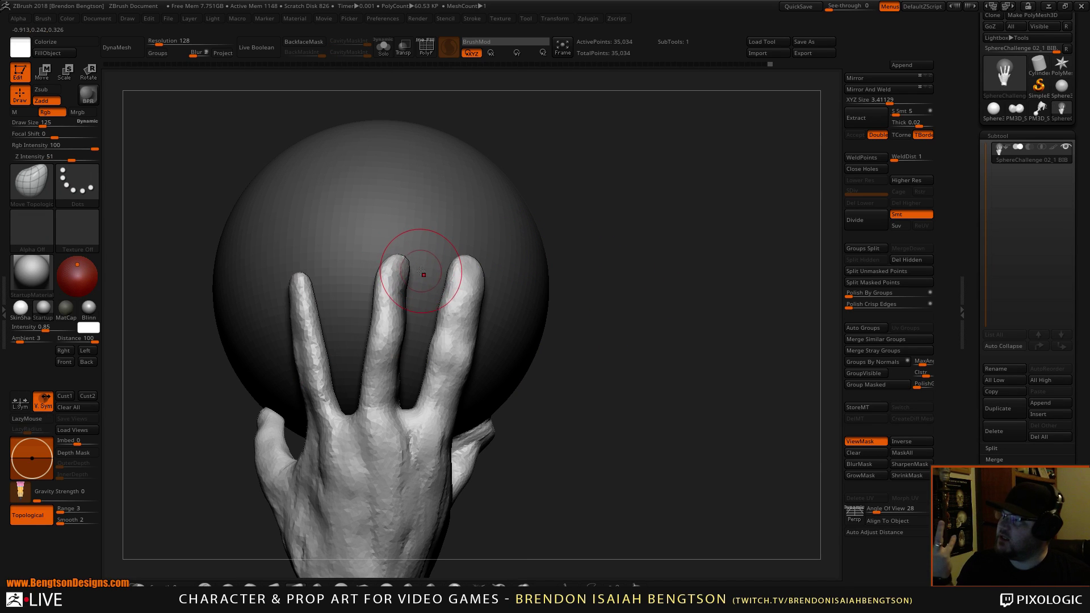
{"action": "left_click_drag", "start_coordinate": [545, 197], "coordinate": [472, 209]}
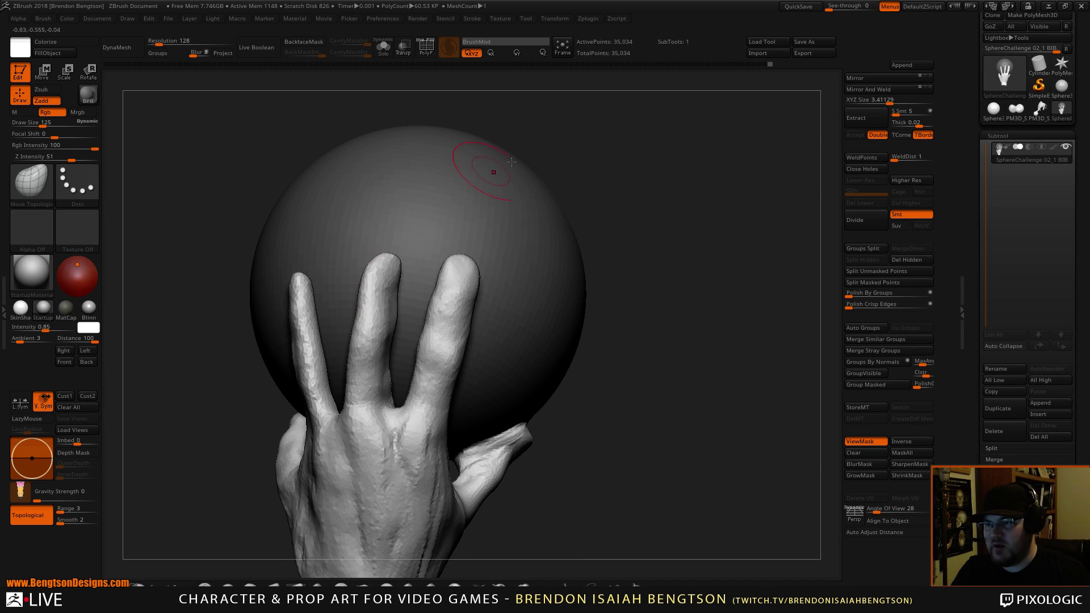
{"action": "left_click_drag", "start_coordinate": [539, 167], "coordinate": [587, 170]}
{"action": "mouse_move", "coordinate": [532, 128]}
{"action": "left_mouse_down"}
{"action": "mouse_move", "coordinate": [621, 153]}
{"action": "mouse_move", "coordinate": [639, 182]}
{"action": "left_mouse_up"}
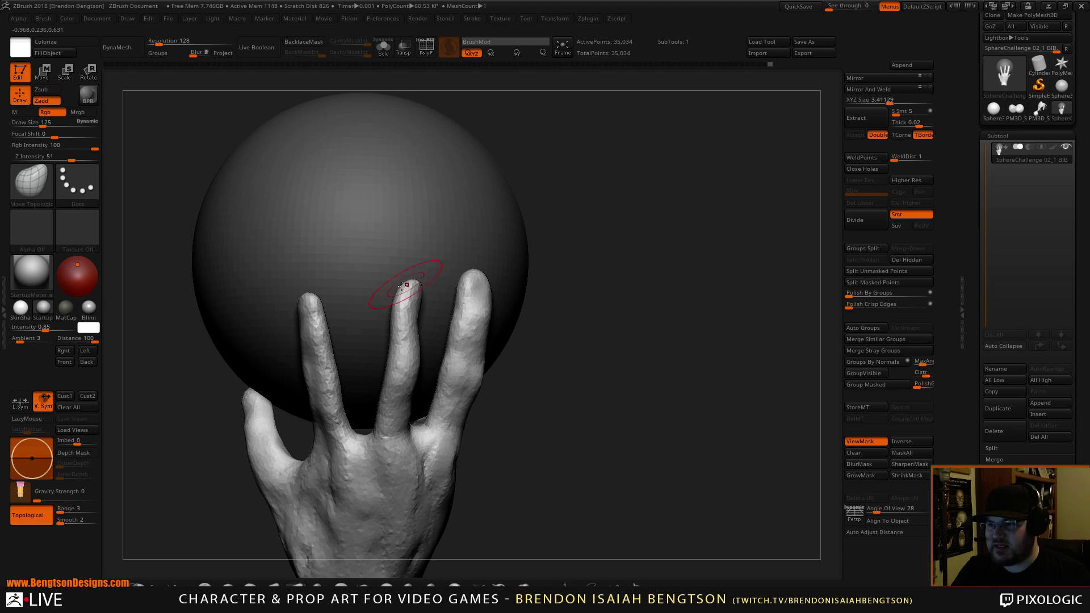
{"action": "mouse_move", "coordinate": [406, 288]}
{"action": "left_mouse_down"}
{"action": "mouse_move", "coordinate": [385, 283]}
{"action": "mouse_move", "coordinate": [384, 311]}
{"action": "left_mouse_up"}
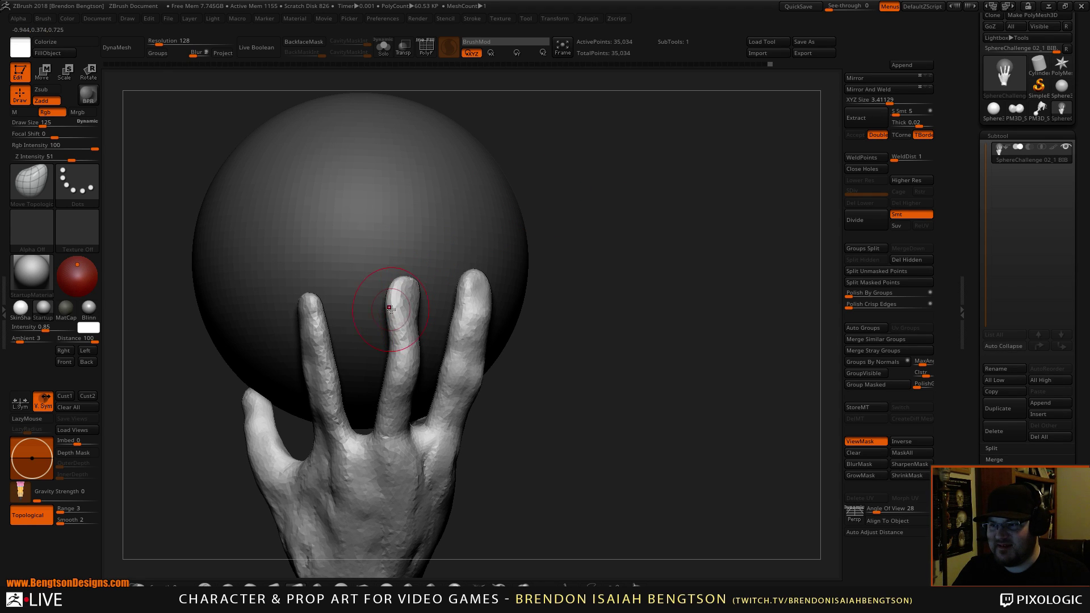
Step: Straighten the bent middle finger with the Move Topological brush, increasing the draw size to 204
{"action": "left_click_drag", "start_coordinate": [597, 183], "coordinate": [550, 165]}
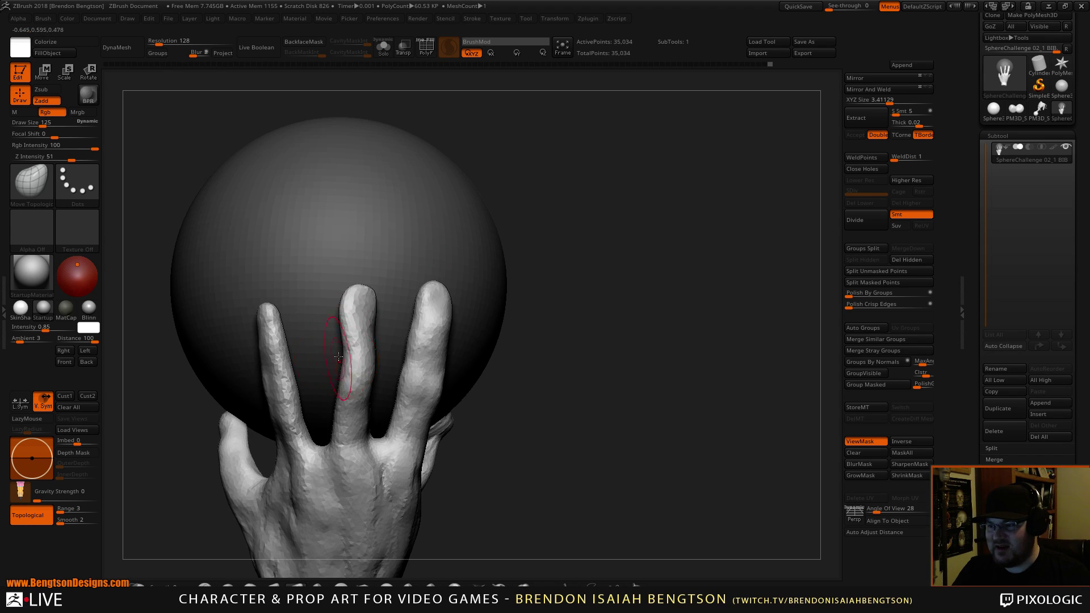
{"action": "key", "text": "space"}
{"action": "left_click_drag", "start_coordinate": [341, 343], "coordinate": [353, 341]}
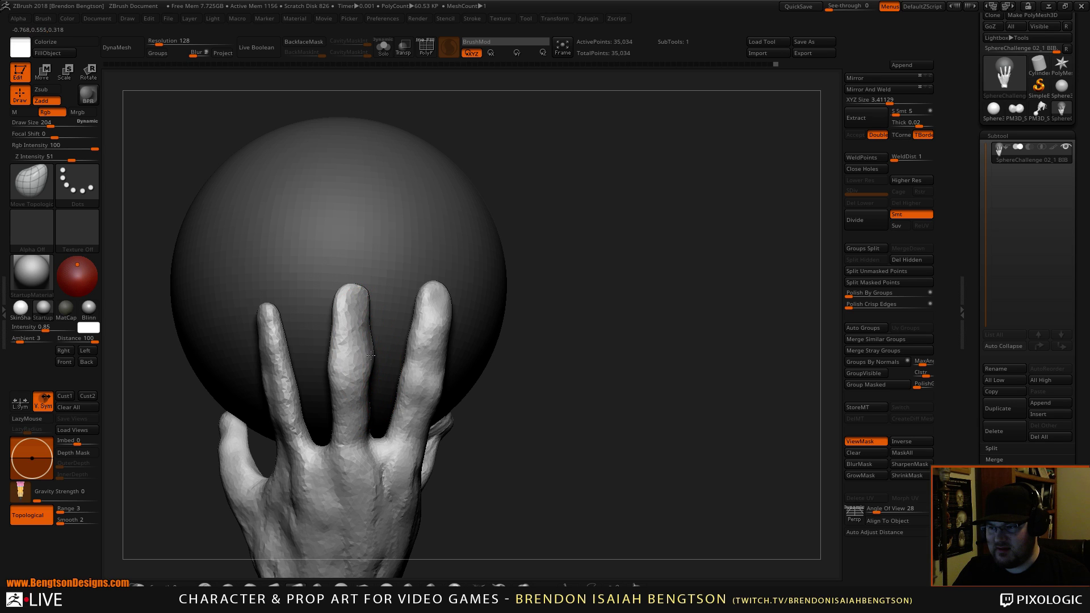
Step: Try to reposition the little finger with the Move Topological brush at draw size 448 and undo the moves
{"action": "mouse_move", "coordinate": [624, 398]}
{"action": "left_mouse_down"}
{"action": "mouse_move", "coordinate": [667, 363]}
{"action": "mouse_move", "coordinate": [685, 407]}
{"action": "mouse_move", "coordinate": [669, 372]}
{"action": "mouse_move", "coordinate": [676, 275]}
{"action": "mouse_move", "coordinate": [666, 290]}
{"action": "left_mouse_up"}
{"action": "key", "text": "space"}
{"action": "left_click_drag", "start_coordinate": [244, 304], "coordinate": [249, 299]}
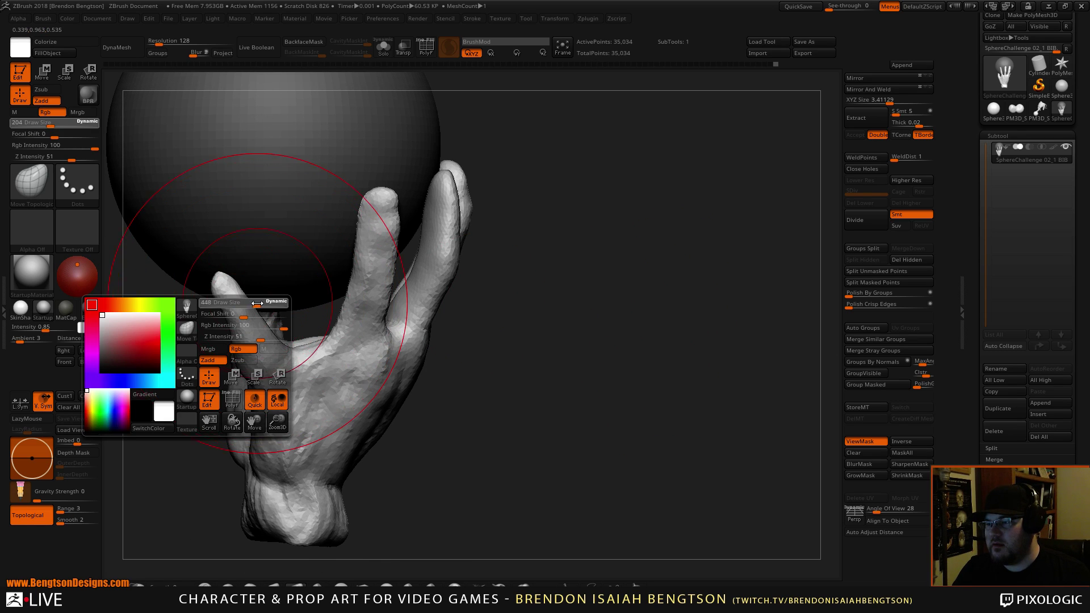
{"action": "left_click_drag", "start_coordinate": [266, 356], "coordinate": [284, 355]}
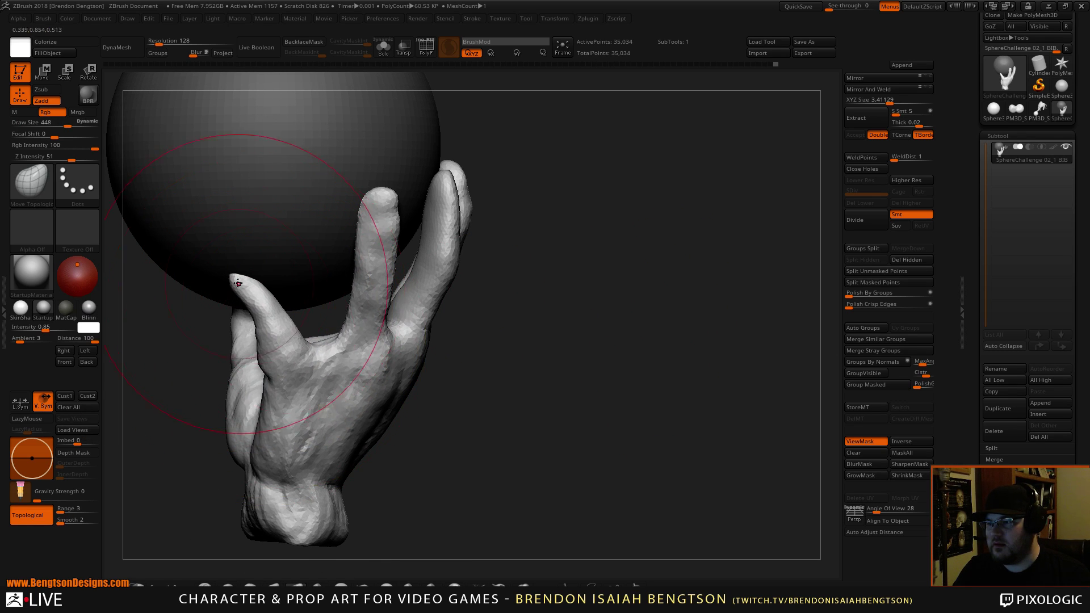
{"action": "left_click_drag", "start_coordinate": [232, 282], "coordinate": [236, 278]}
{"action": "key", "text": "ctrl+z"}
{"action": "key", "text": "ctrl+z"}
{"action": "key", "text": "ctrl+z"}
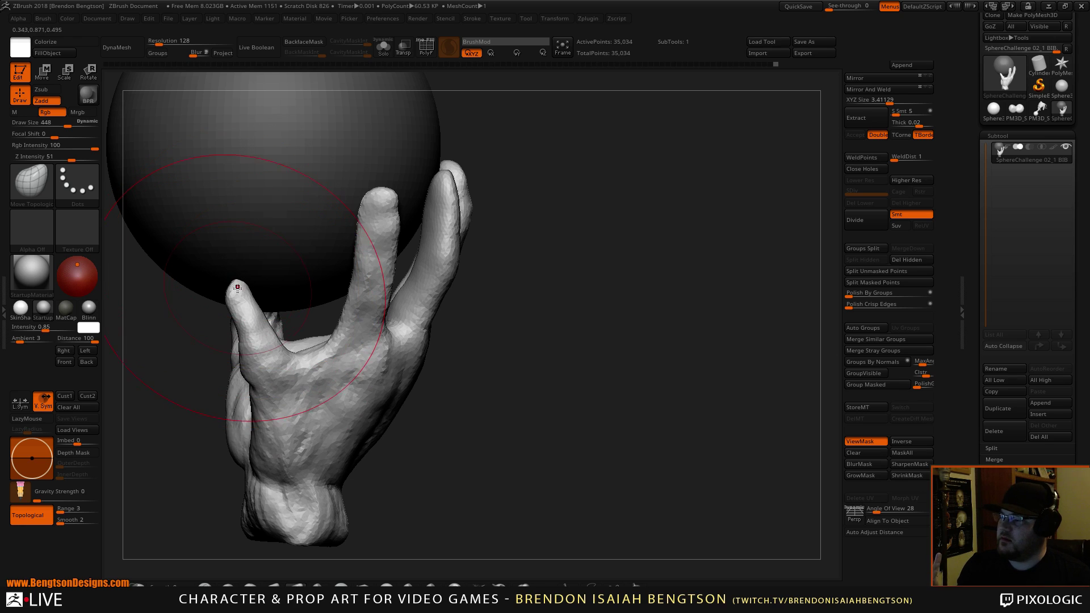
Step: Reposition the little finger's base with the Move Topological brush at draw size 448, refining it at draw size 191
{"action": "mouse_move", "coordinate": [269, 373]}
{"action": "left_mouse_down"}
{"action": "mouse_move", "coordinate": [334, 363]}
{"action": "mouse_move", "coordinate": [311, 359]}
{"action": "left_mouse_up"}
{"action": "key", "text": "space"}
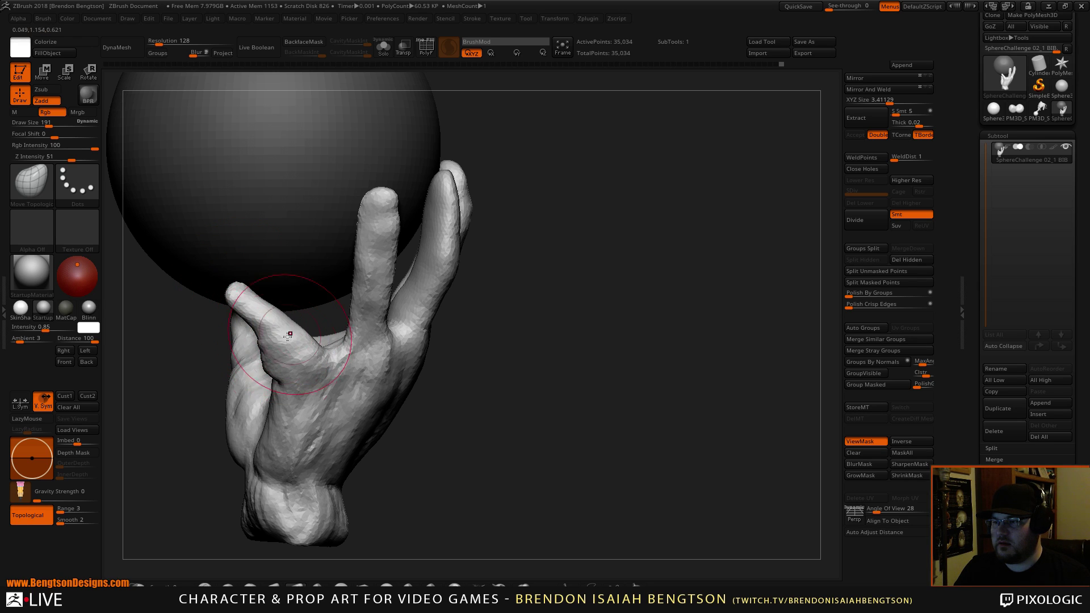
{"action": "key", "text": "space"}
{"action": "left_click_drag", "start_coordinate": [291, 370], "coordinate": [277, 370]}
Step: Build up the little finger's base and palm side with the ClayBuildup brush at draw size 130
{"action": "left_click_drag", "start_coordinate": [459, 421], "coordinate": [550, 427]}
{"action": "key", "text": "b"}
{"action": "key", "text": "c"}
{"action": "key", "text": "b"}
{"action": "key", "text": "space"}
{"action": "left_click_drag", "start_coordinate": [340, 351], "coordinate": [357, 340]}
{"action": "mouse_move", "coordinate": [520, 367]}
{"action": "left_mouse_down"}
{"action": "mouse_move", "coordinate": [564, 358]}
{"action": "mouse_move", "coordinate": [585, 383]}
{"action": "mouse_move", "coordinate": [620, 391]}
{"action": "mouse_move", "coordinate": [628, 382]}
{"action": "mouse_move", "coordinate": [622, 404]}
{"action": "mouse_move", "coordinate": [593, 394]}
{"action": "mouse_move", "coordinate": [594, 404]}
{"action": "mouse_move", "coordinate": [642, 415]}
{"action": "left_mouse_up"}
{"action": "mouse_move", "coordinate": [422, 317]}
{"action": "left_mouse_down"}
{"action": "mouse_move", "coordinate": [416, 360]}
{"action": "mouse_move", "coordinate": [427, 327]}
{"action": "left_mouse_up"}
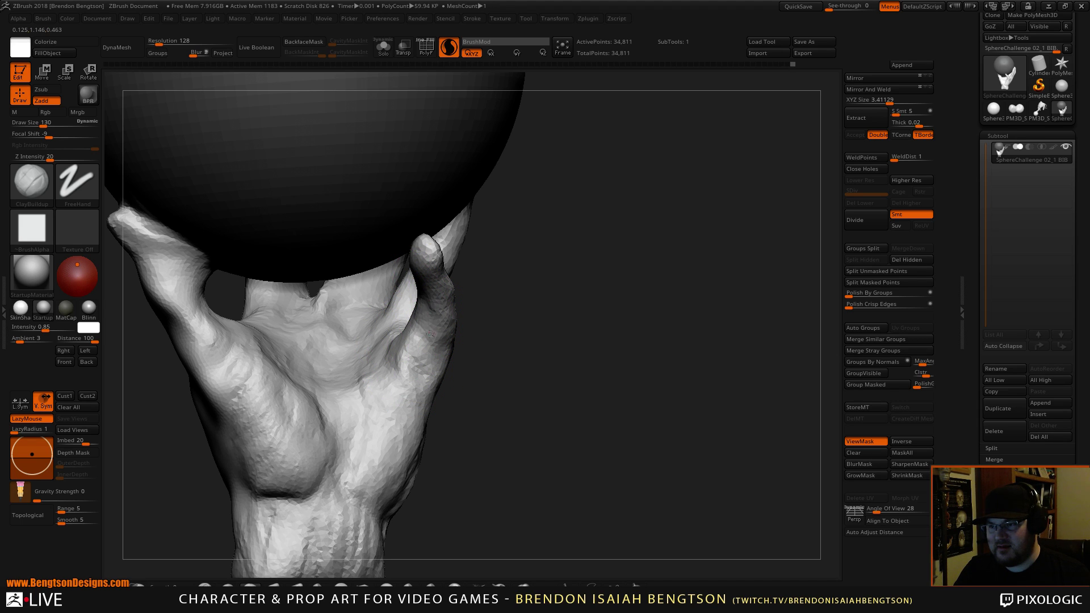
Step: Refine the little finger's outline with the Move Topological brush at draw size 130
{"action": "left_click_drag", "start_coordinate": [561, 377], "coordinate": [533, 216], "text": "alt"}
{"action": "left_click_drag", "start_coordinate": [528, 289], "coordinate": [528, 314]}
{"action": "left_click_drag", "start_coordinate": [528, 314], "coordinate": [487, 362], "text": "alt"}
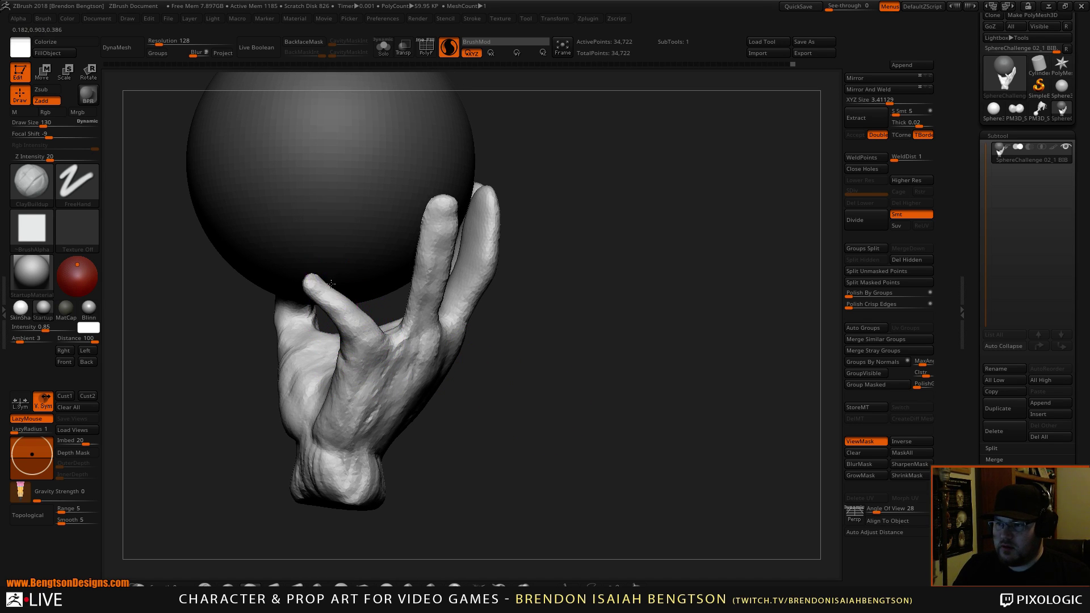
{"action": "key", "text": "b"}
{"action": "key", "text": "m"}
{"action": "key", "text": "t"}
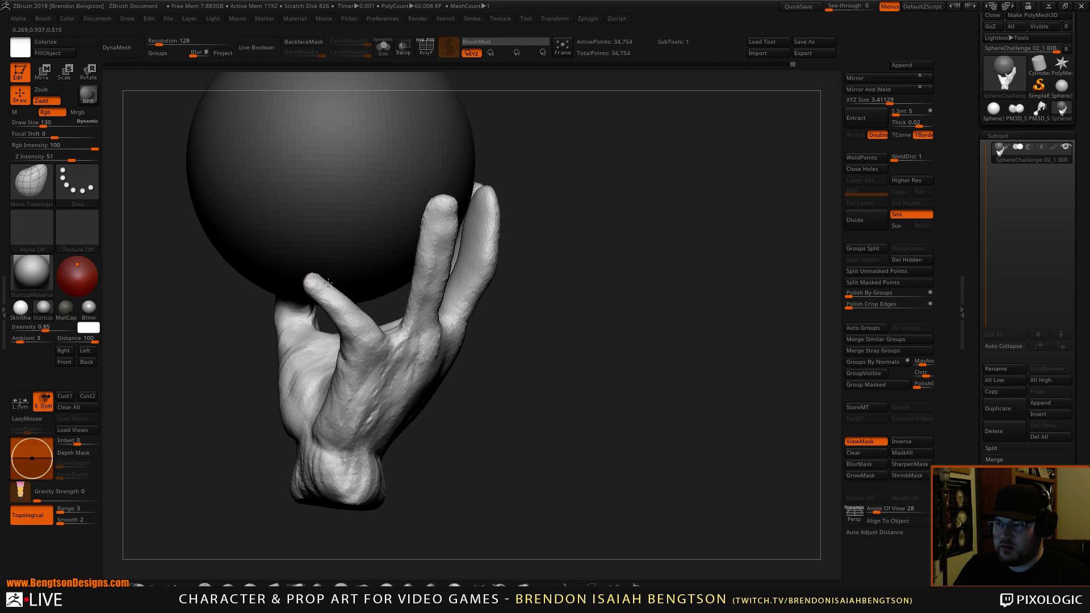
{"action": "mouse_move", "coordinate": [363, 322]}
{"action": "left_mouse_down"}
{"action": "mouse_move", "coordinate": [370, 352]}
{"action": "mouse_move", "coordinate": [350, 359]}
{"action": "mouse_move", "coordinate": [321, 402]}
{"action": "mouse_move", "coordinate": [327, 379]}
{"action": "mouse_move", "coordinate": [324, 445]}
{"action": "mouse_move", "coordinate": [319, 430]}
{"action": "left_mouse_up"}
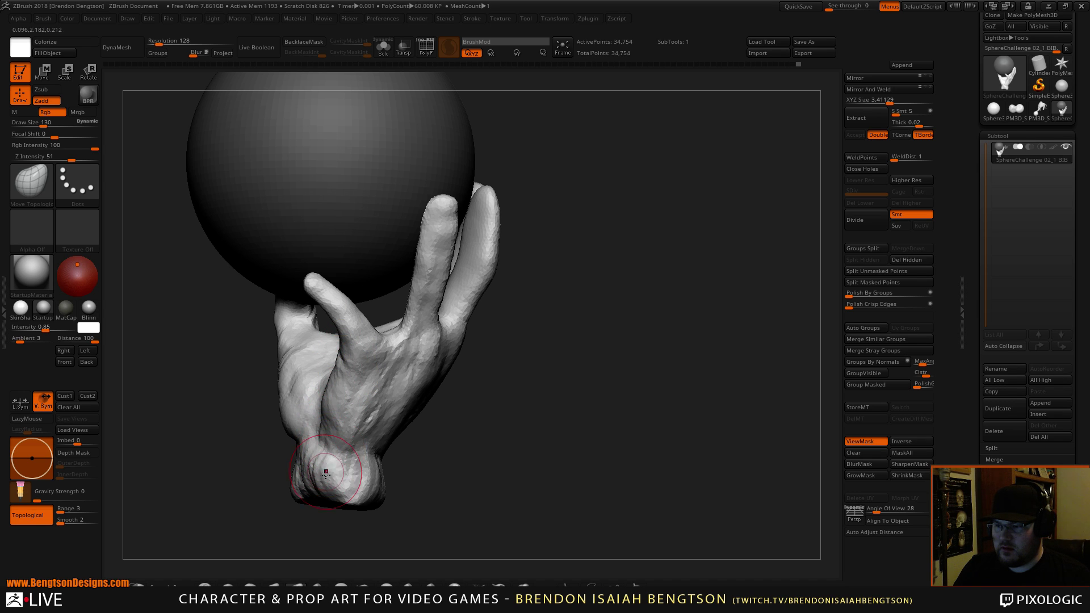
Step: Build up the back of the ring finger and its knuckle with the ClayBuildup brush at draw size 130
{"action": "mouse_move", "coordinate": [397, 484]}
{"action": "left_mouse_down"}
{"action": "mouse_move", "coordinate": [494, 397]}
{"action": "mouse_move", "coordinate": [499, 428]}
{"action": "mouse_move", "coordinate": [531, 445]}
{"action": "mouse_move", "coordinate": [503, 406]}
{"action": "mouse_move", "coordinate": [569, 450]}
{"action": "left_mouse_up"}
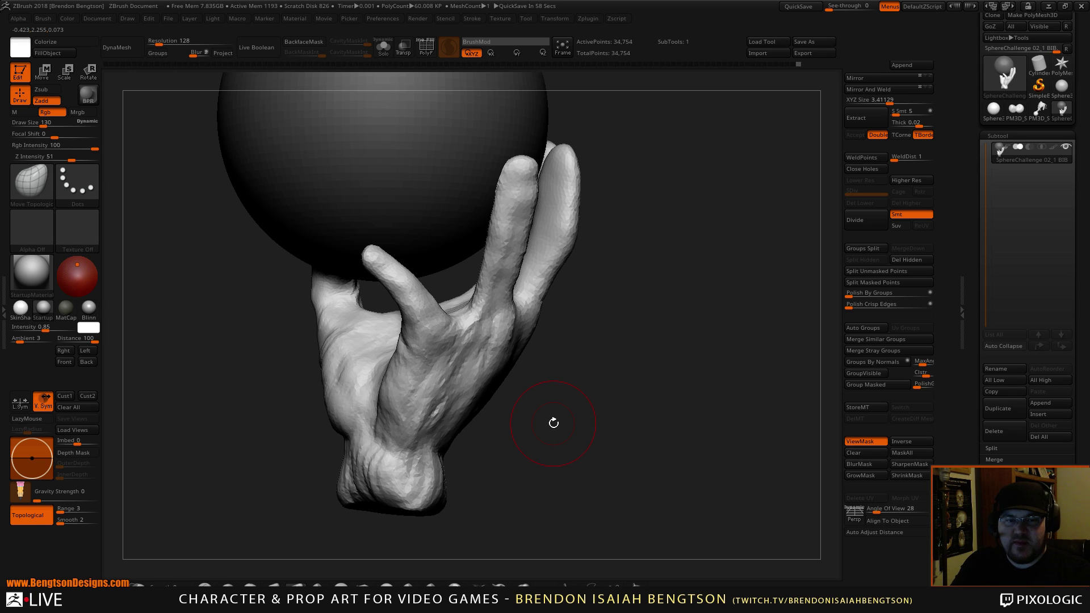
{"action": "left_click_drag", "start_coordinate": [553, 423], "coordinate": [564, 449]}
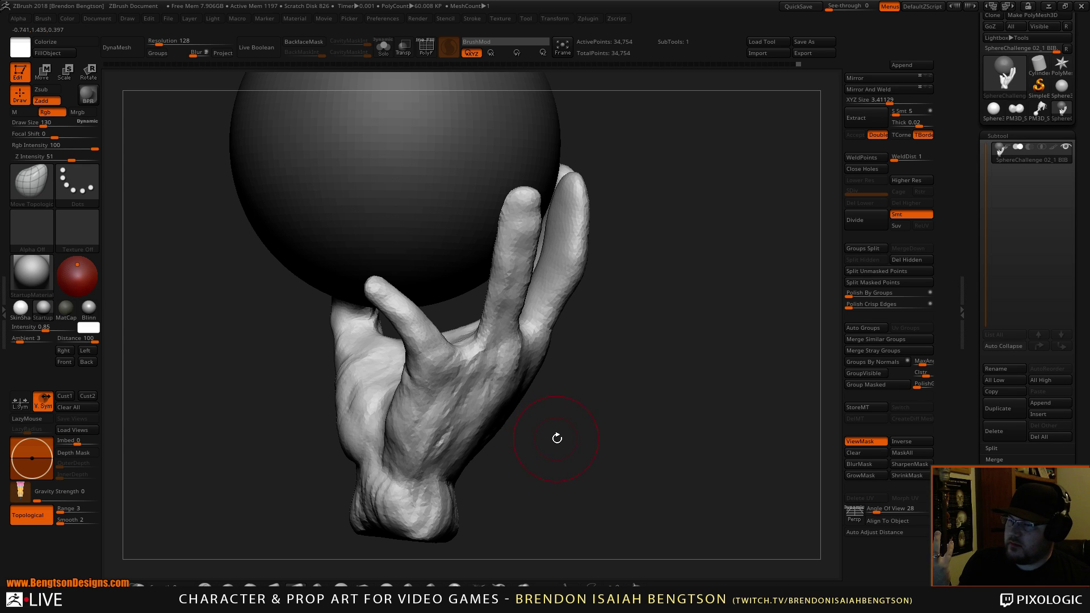
{"action": "left_click_drag", "start_coordinate": [557, 438], "coordinate": [526, 329]}
{"action": "left_click_drag", "start_coordinate": [598, 319], "coordinate": [665, 311]}
{"action": "key", "text": "b"}
{"action": "key", "text": "c"}
{"action": "key", "text": "b"}
{"action": "mouse_move", "coordinate": [396, 386]}
{"action": "left_mouse_down"}
{"action": "mouse_move", "coordinate": [407, 352]}
{"action": "mouse_move", "coordinate": [409, 411]}
{"action": "mouse_move", "coordinate": [434, 372]}
{"action": "mouse_move", "coordinate": [418, 349]}
{"action": "left_mouse_up"}
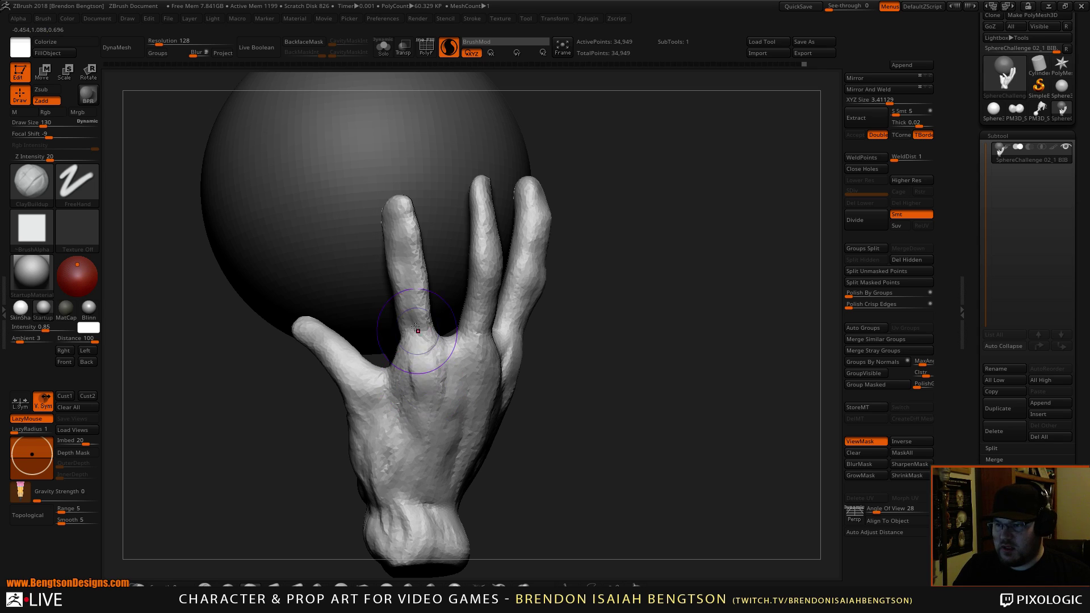
{"action": "mouse_move", "coordinate": [400, 309]}
{"action": "left_mouse_down"}
{"action": "mouse_move", "coordinate": [407, 272]}
{"action": "mouse_move", "coordinate": [393, 215]}
{"action": "mouse_move", "coordinate": [423, 355]}
{"action": "mouse_move", "coordinate": [425, 337]}
{"action": "mouse_move", "coordinate": [432, 348]}
{"action": "left_mouse_up"}
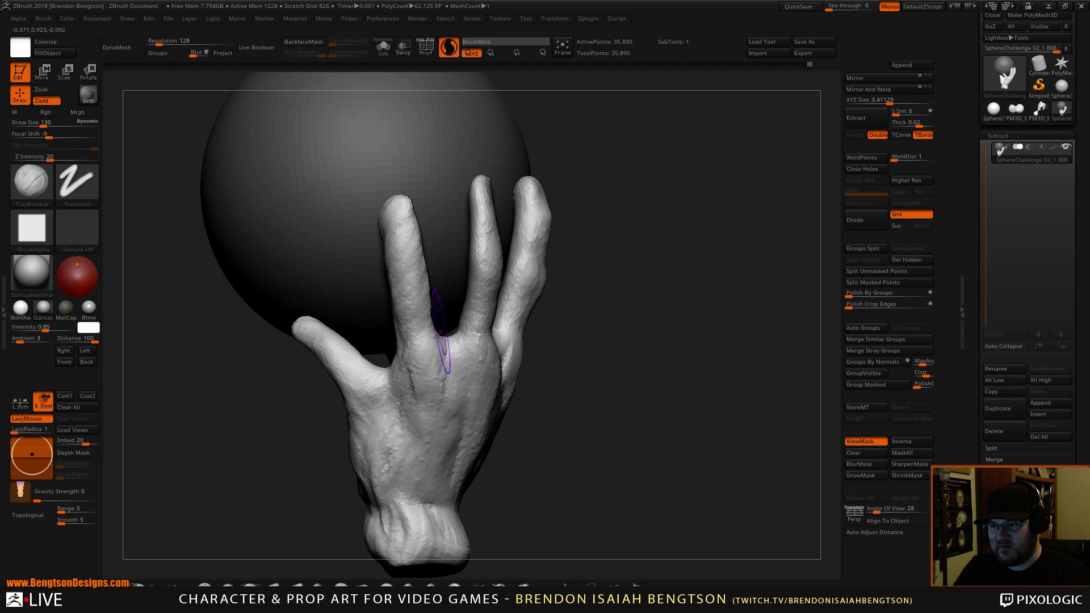
Step: Add volume to the back and ring-finger-facing side of the middle finger with the ClayBuildup brush
{"action": "mouse_move", "coordinate": [623, 391]}
{"action": "left_mouse_down"}
{"action": "mouse_move", "coordinate": [620, 346]}
{"action": "mouse_move", "coordinate": [630, 341]}
{"action": "left_mouse_up"}
{"action": "mouse_move", "coordinate": [460, 211]}
{"action": "left_mouse_down"}
{"action": "mouse_move", "coordinate": [454, 190]}
{"action": "mouse_move", "coordinate": [486, 267]}
{"action": "mouse_move", "coordinate": [435, 188]}
{"action": "left_mouse_up"}
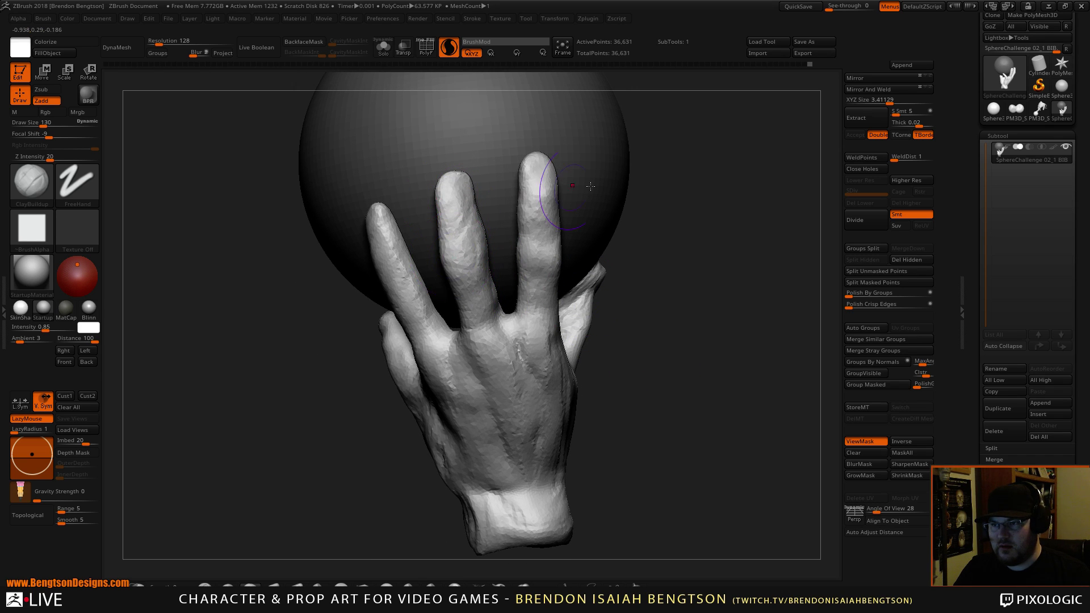
{"action": "left_click_drag", "start_coordinate": [631, 186], "coordinate": [645, 190]}
{"action": "mouse_move", "coordinate": [452, 215]}
{"action": "left_mouse_down"}
{"action": "mouse_move", "coordinate": [437, 195]}
{"action": "mouse_move", "coordinate": [448, 322]}
{"action": "mouse_move", "coordinate": [457, 308]}
{"action": "left_mouse_up"}
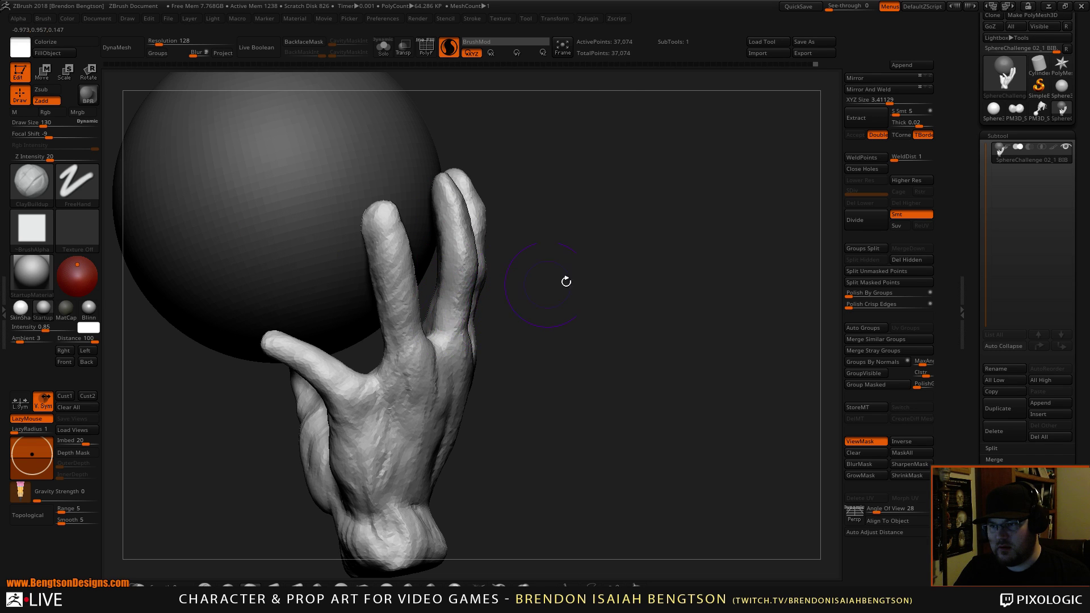
Step: Adjust the middle fingertip's outline from the back with the Move Topological brush at draw size 130
{"action": "mouse_move", "coordinate": [564, 281]}
{"action": "left_mouse_down"}
{"action": "mouse_move", "coordinate": [431, 267]}
{"action": "mouse_move", "coordinate": [445, 253]}
{"action": "left_mouse_up"}
{"action": "key", "text": "b"}
{"action": "key", "text": "m"}
{"action": "key", "text": "t"}
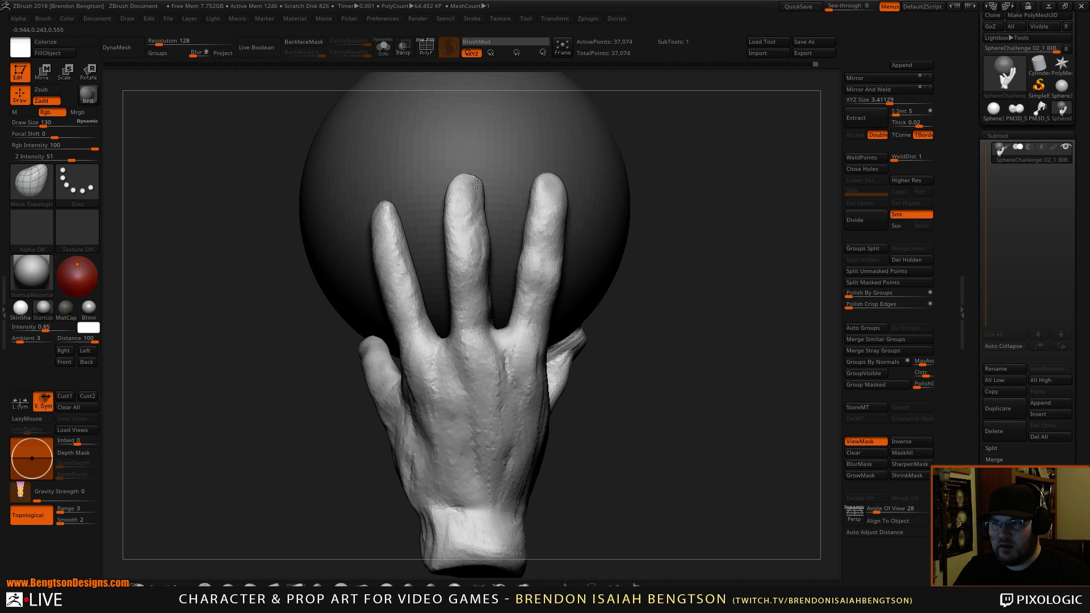
{"action": "left_click_drag", "start_coordinate": [473, 184], "coordinate": [469, 196]}
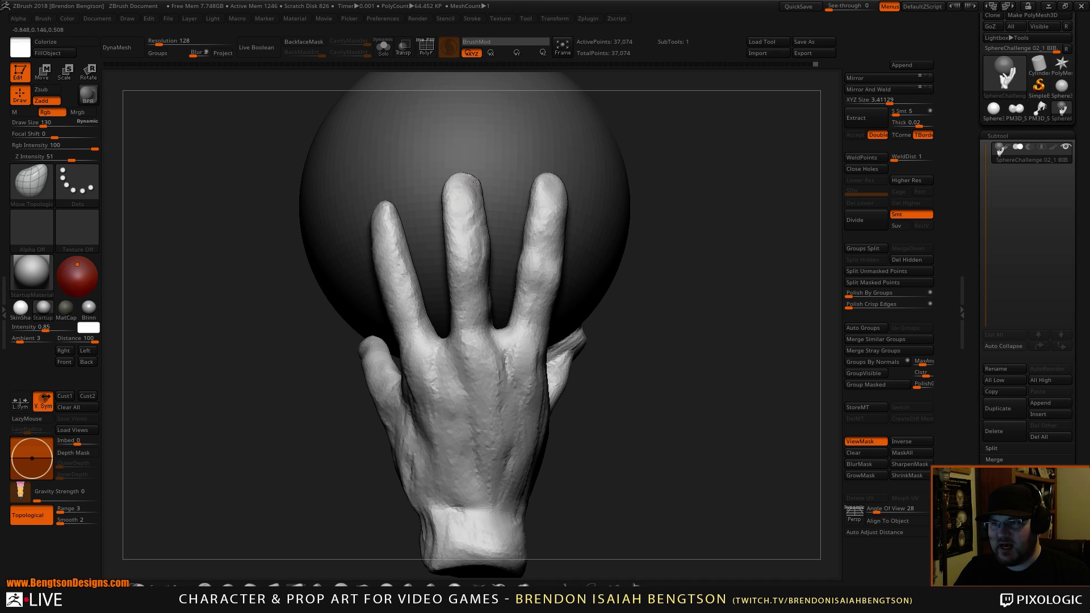
{"action": "left_click_drag", "start_coordinate": [739, 255], "coordinate": [717, 251], "text": "alt"}
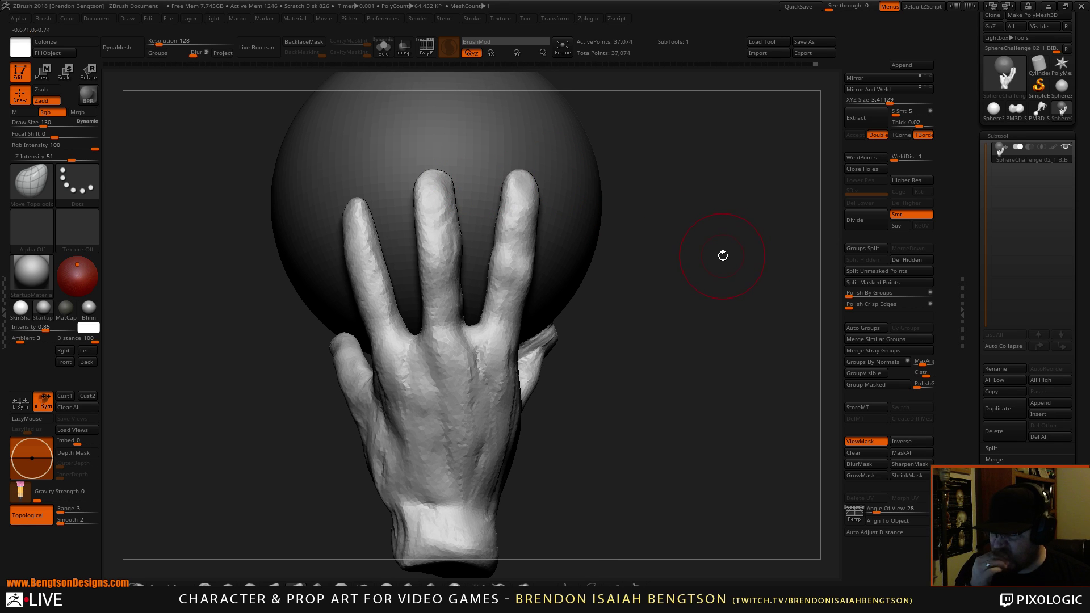
Step: Slim the sphere-facing side of the middle fingertip and lengthen its tip from the thumb side with the Move Topological brush
{"action": "mouse_move", "coordinate": [716, 253]}
{"action": "left_mouse_down"}
{"action": "mouse_move", "coordinate": [687, 330]}
{"action": "mouse_move", "coordinate": [554, 254]}
{"action": "left_mouse_up"}
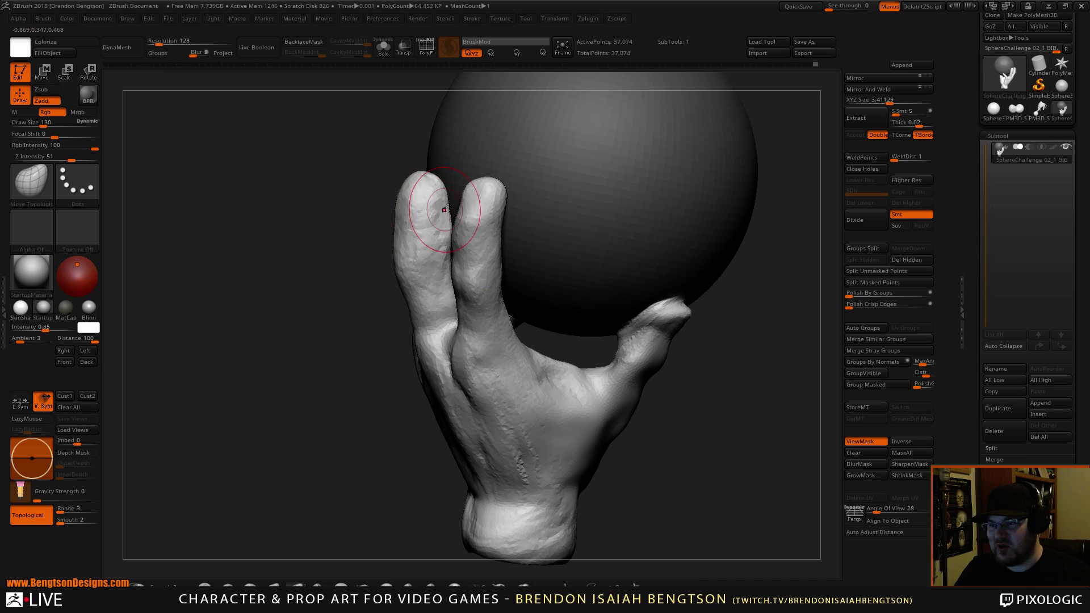
{"action": "left_click_drag", "start_coordinate": [448, 194], "coordinate": [435, 195]}
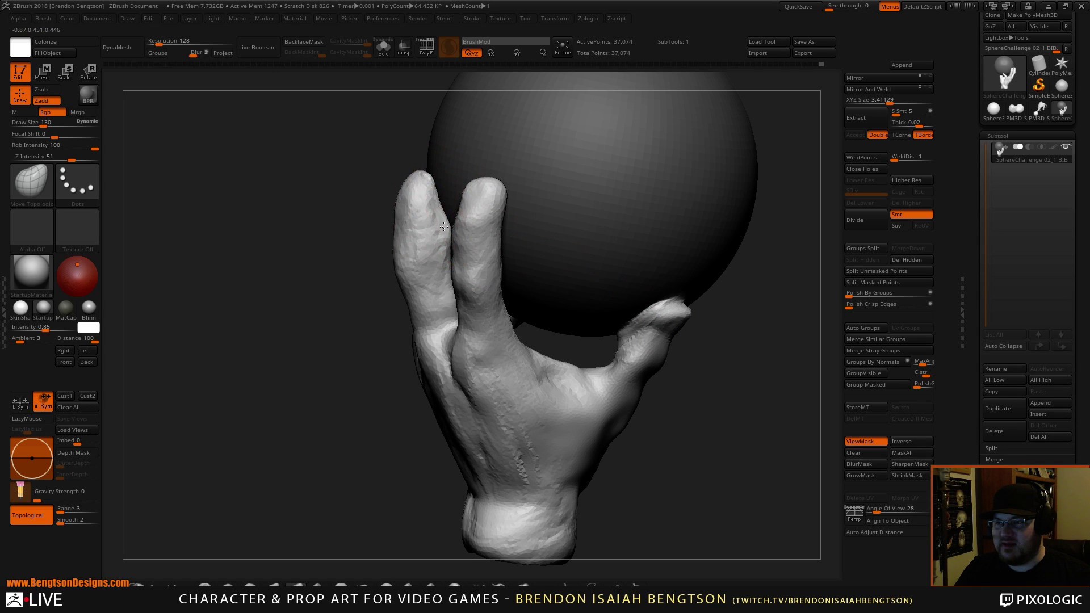
{"action": "left_click_drag", "start_coordinate": [436, 234], "coordinate": [429, 234]}
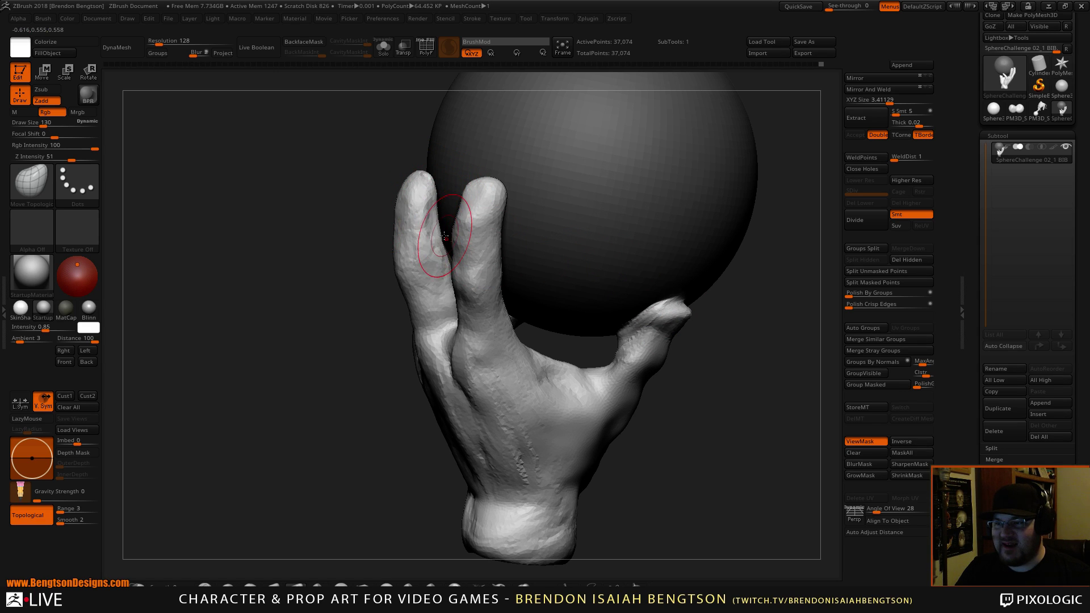
{"action": "mouse_move", "coordinate": [413, 182]}
{"action": "left_mouse_down"}
{"action": "mouse_move", "coordinate": [420, 151]}
{"action": "mouse_move", "coordinate": [399, 172]}
{"action": "left_mouse_up"}
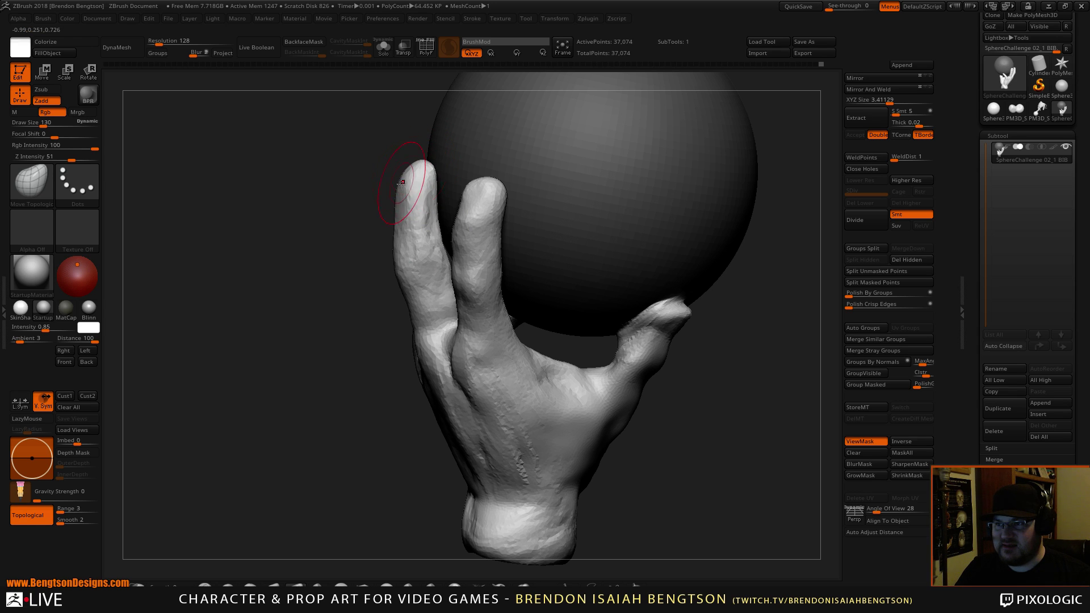
Step: Adjust the middle finger's outline and the web at its base from the back with the Move Topological brush at draw size 130
{"action": "left_click_drag", "start_coordinate": [317, 289], "coordinate": [367, 285]}
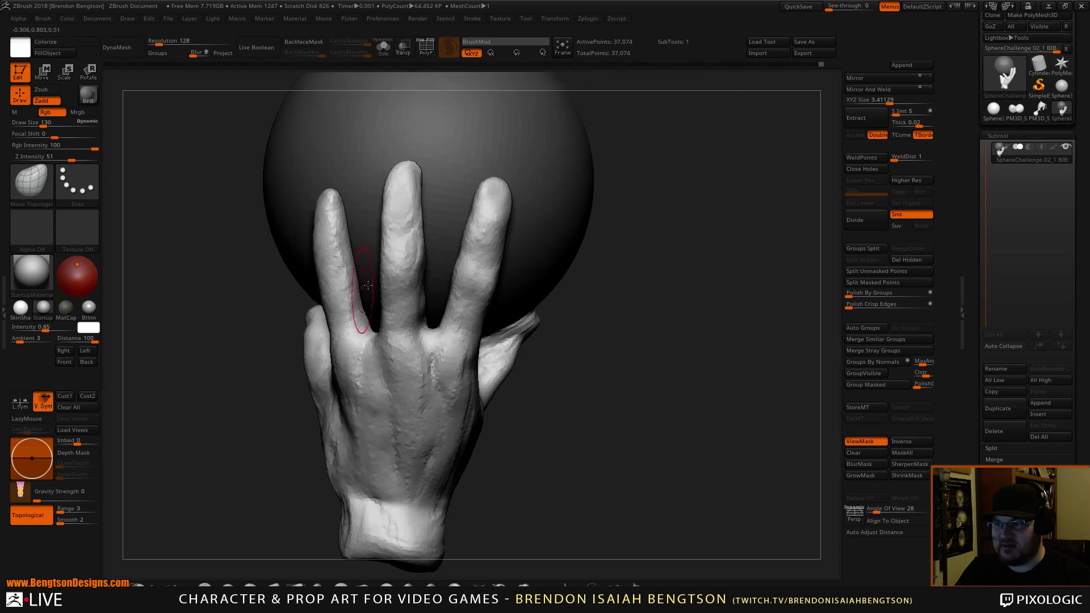
{"action": "mouse_move", "coordinate": [390, 209]}
{"action": "left_mouse_down"}
{"action": "mouse_move", "coordinate": [395, 258]}
{"action": "mouse_move", "coordinate": [391, 243]}
{"action": "left_mouse_up"}
{"action": "left_click_drag", "start_coordinate": [427, 339], "coordinate": [425, 338]}
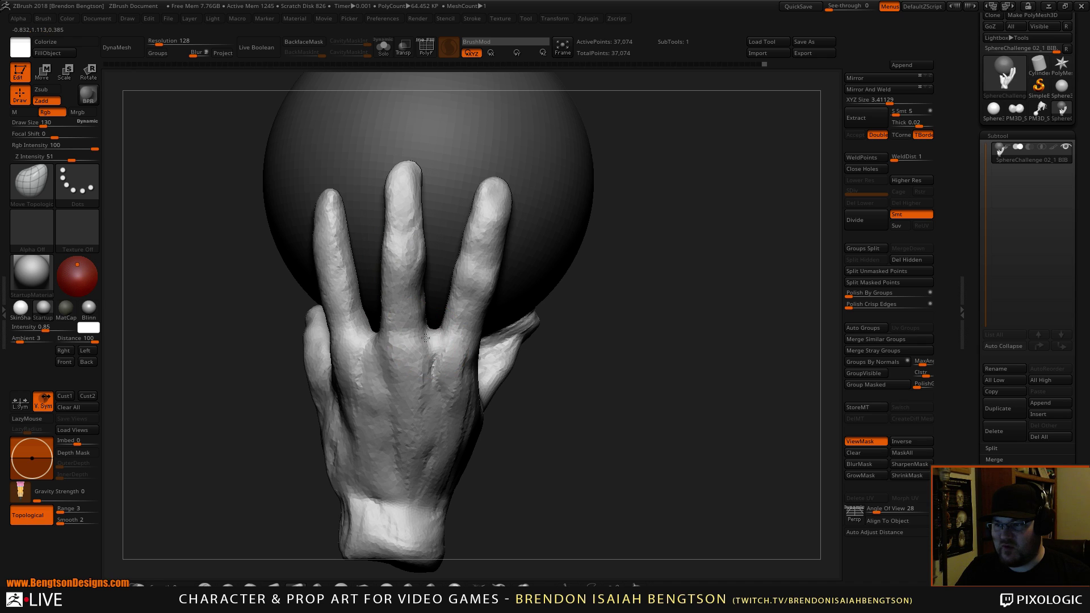
{"action": "left_click_drag", "start_coordinate": [688, 288], "coordinate": [642, 248]}
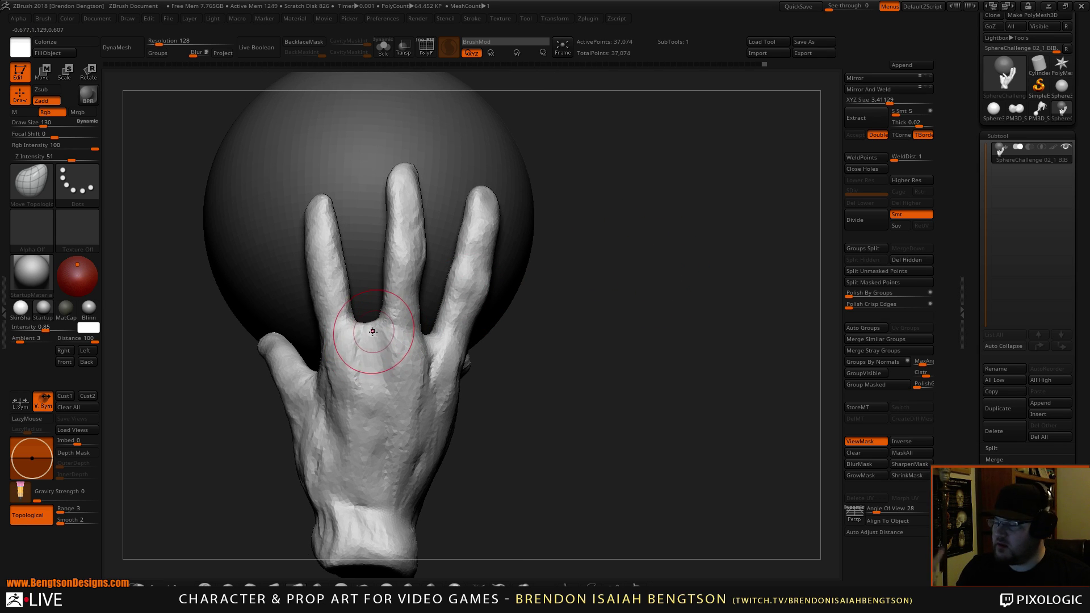
Step: Build up the thumb and its mound down to the wrist with the ClayBuildup brush at draw size 130 and smooth the surface
{"action": "left_click_drag", "start_coordinate": [569, 344], "coordinate": [613, 325]}
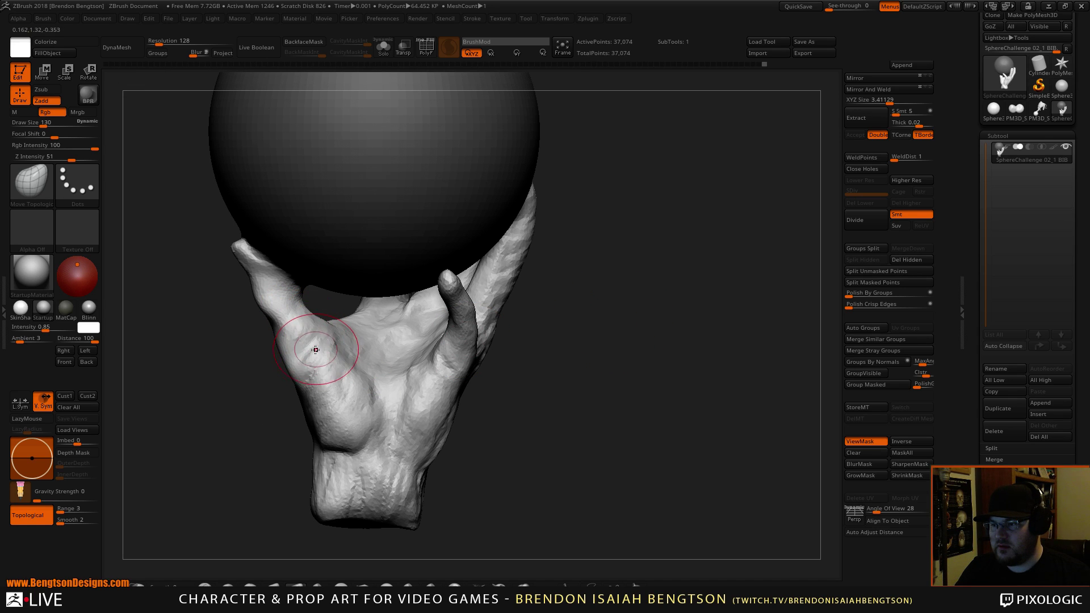
{"action": "left_click_drag", "start_coordinate": [241, 433], "coordinate": [289, 436]}
{"action": "key", "text": "b"}
{"action": "key", "text": "c"}
{"action": "key", "text": "b"}
{"action": "mouse_move", "coordinate": [308, 354]}
{"action": "left_mouse_down"}
{"action": "mouse_move", "coordinate": [295, 347]}
{"action": "mouse_move", "coordinate": [317, 359]}
{"action": "mouse_move", "coordinate": [300, 302]}
{"action": "left_mouse_up"}
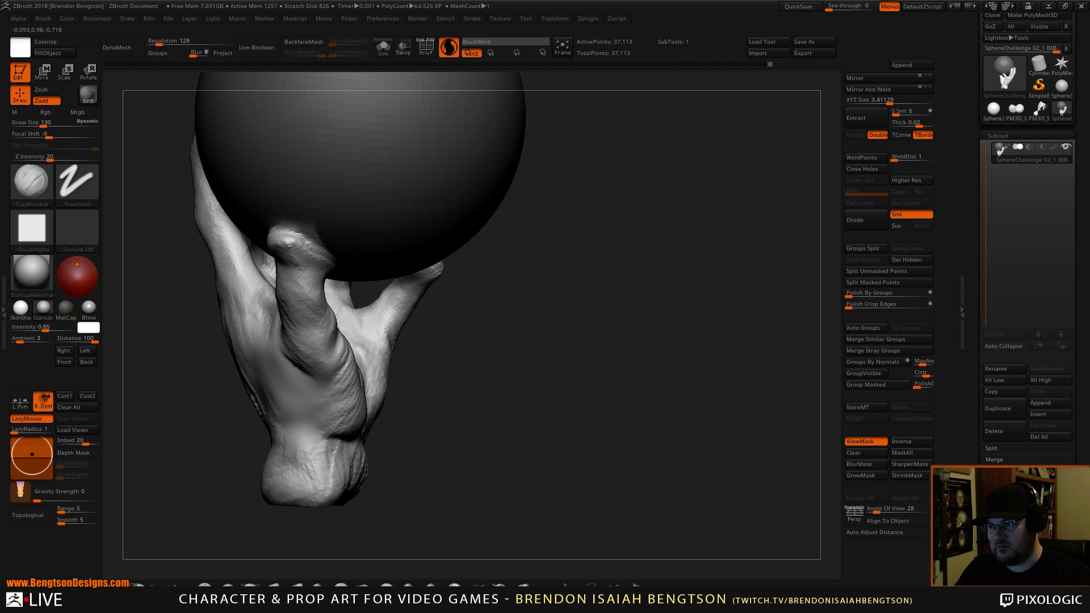
{"action": "left_click_drag", "start_coordinate": [306, 367], "coordinate": [298, 458]}
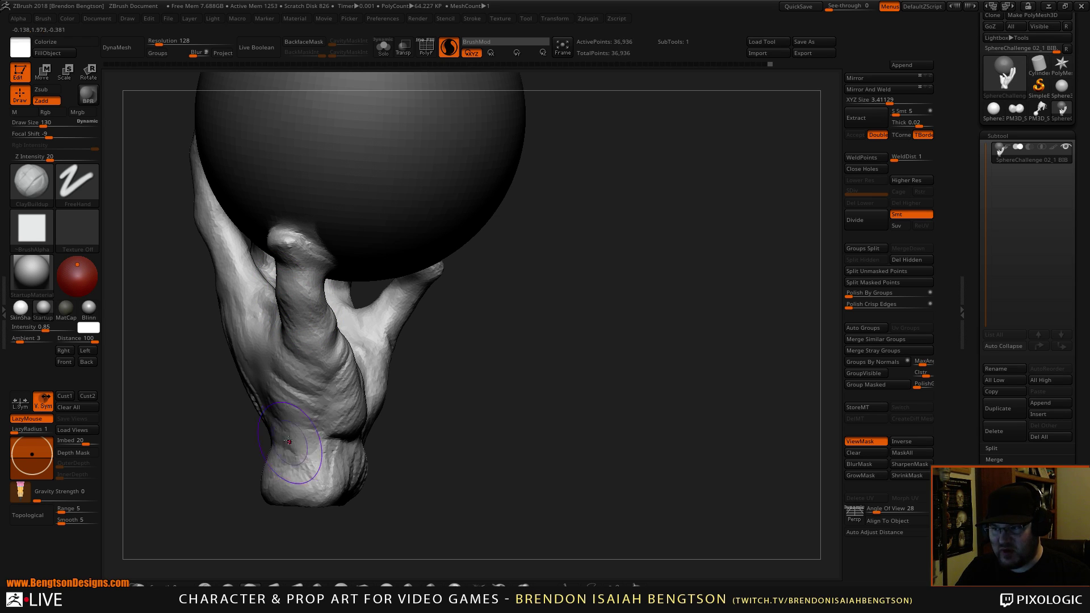
{"action": "mouse_move", "coordinate": [495, 433]}
{"action": "left_mouse_down", "text": "alt"}
{"action": "mouse_move", "coordinate": [627, 399]}
{"action": "mouse_move", "coordinate": [588, 399]}
{"action": "left_mouse_up", "text": "alt"}
{"action": "left_click_drag", "start_coordinate": [486, 342], "coordinate": [468, 350], "text": "shift"}
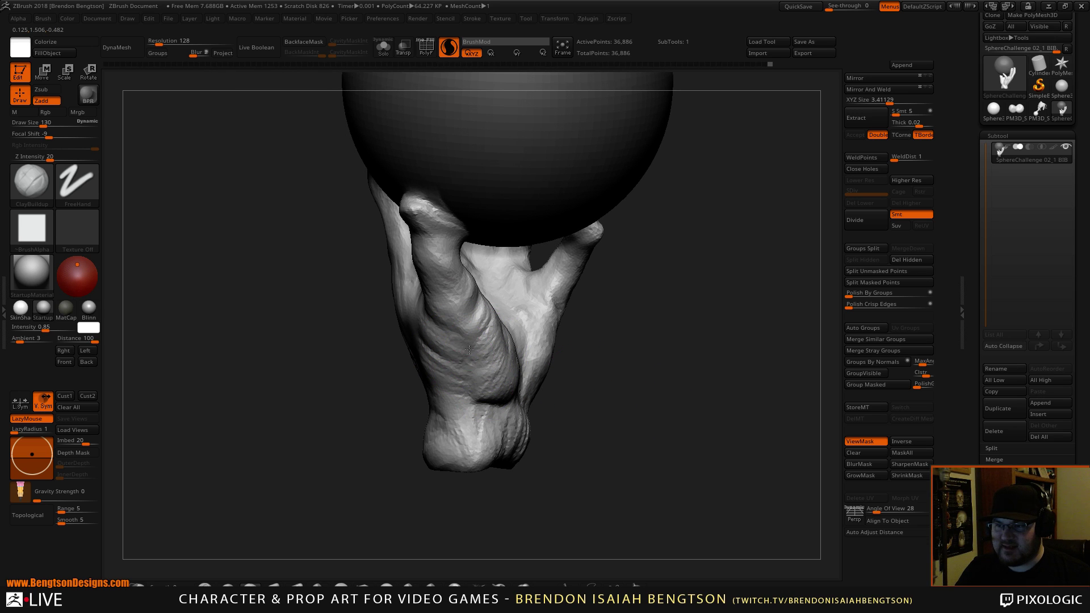
Step: Carve creases below the thumb mound, at the thumb's base and up the palm with the DamStandard brush at draw size 130
{"action": "mouse_move", "coordinate": [652, 411]}
{"action": "left_mouse_down"}
{"action": "mouse_move", "coordinate": [623, 414]}
{"action": "mouse_move", "coordinate": [636, 392]}
{"action": "left_mouse_up"}
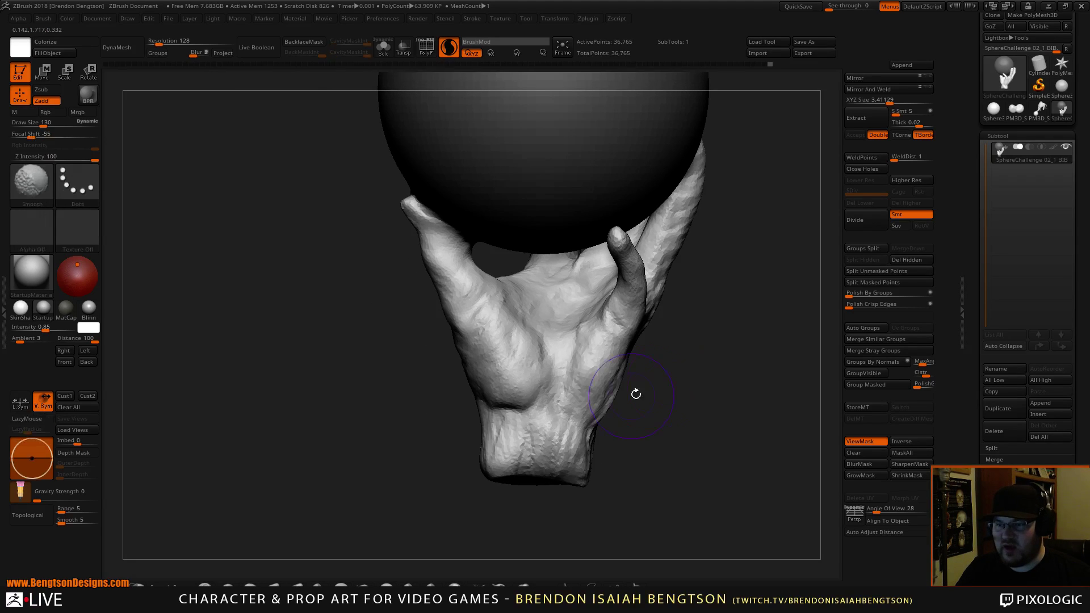
{"action": "mouse_move", "coordinate": [732, 380]}
{"action": "left_mouse_down", "text": "alt"}
{"action": "mouse_move", "coordinate": [625, 406]}
{"action": "mouse_move", "coordinate": [596, 372]}
{"action": "mouse_move", "coordinate": [633, 377]}
{"action": "mouse_move", "coordinate": [615, 367]}
{"action": "left_mouse_up", "text": "alt"}
{"action": "key", "text": "b"}
{"action": "key", "text": "d"}
{"action": "key", "text": "s"}
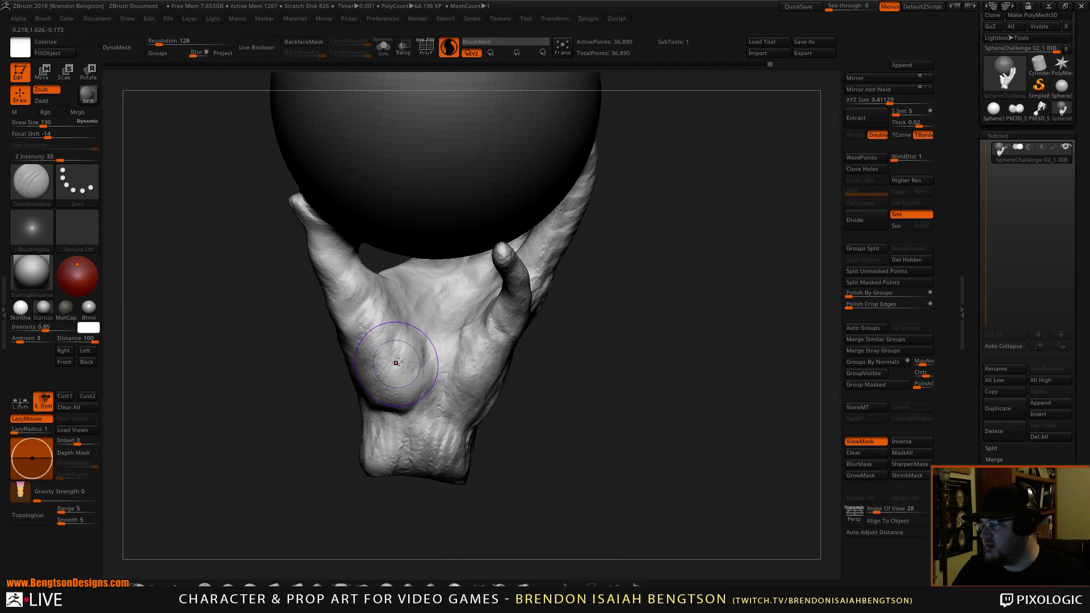
{"action": "left_click_drag", "start_coordinate": [373, 403], "coordinate": [381, 399]}
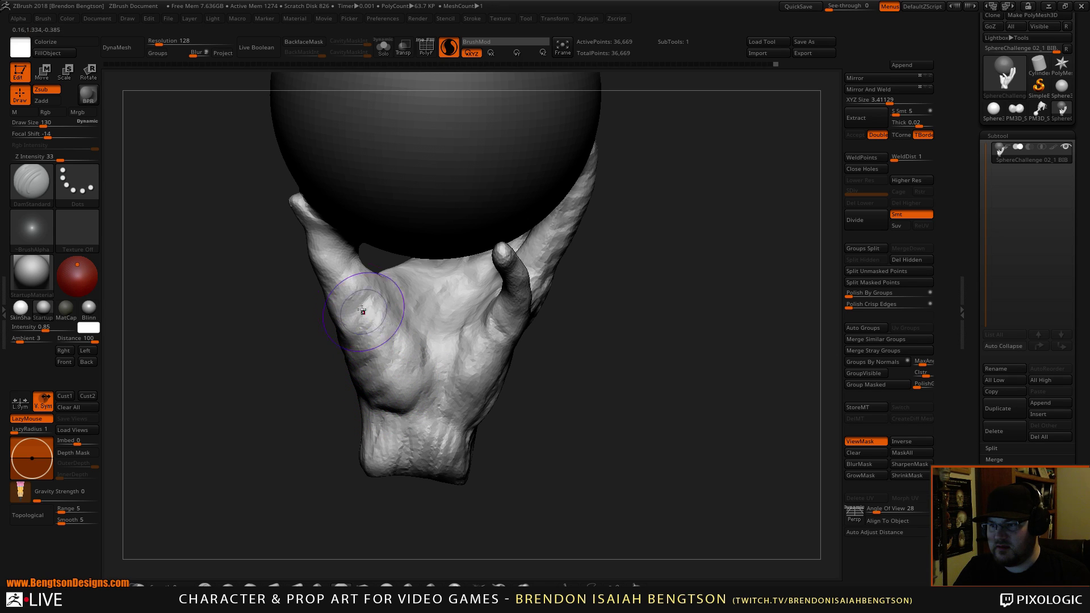
{"action": "left_click_drag", "start_coordinate": [362, 310], "coordinate": [370, 339]}
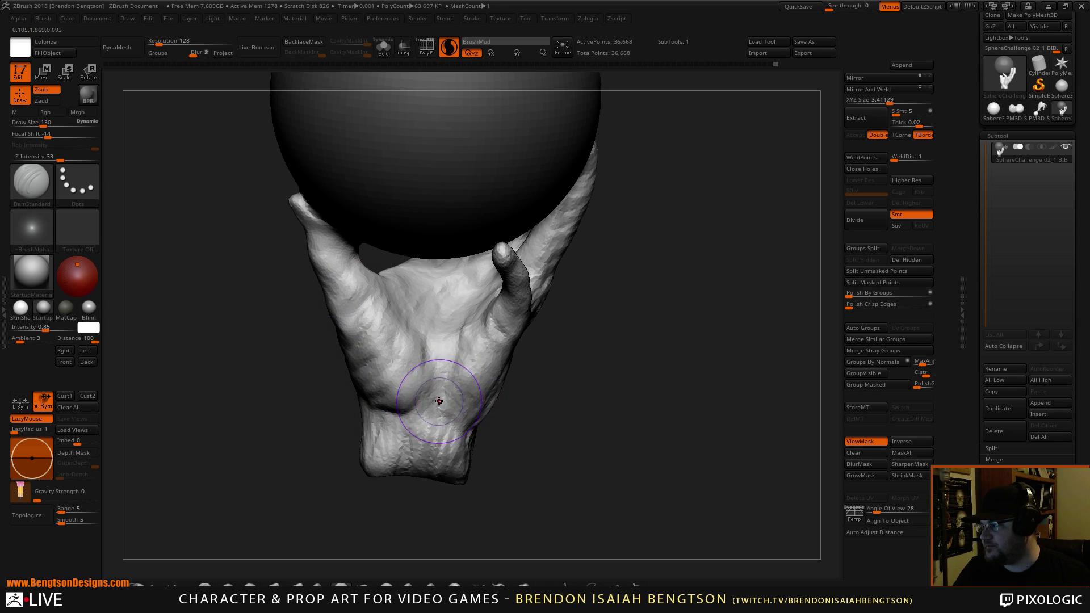
{"action": "mouse_move", "coordinate": [440, 401]}
{"action": "left_mouse_down"}
{"action": "mouse_move", "coordinate": [437, 308]}
{"action": "mouse_move", "coordinate": [469, 356]}
{"action": "mouse_move", "coordinate": [455, 296]}
{"action": "mouse_move", "coordinate": [462, 332]}
{"action": "left_mouse_up"}
Step: Carve finer creases beside the thumb web and across the palm with the DamStandard brush at draw size 76
{"action": "key", "text": "space"}
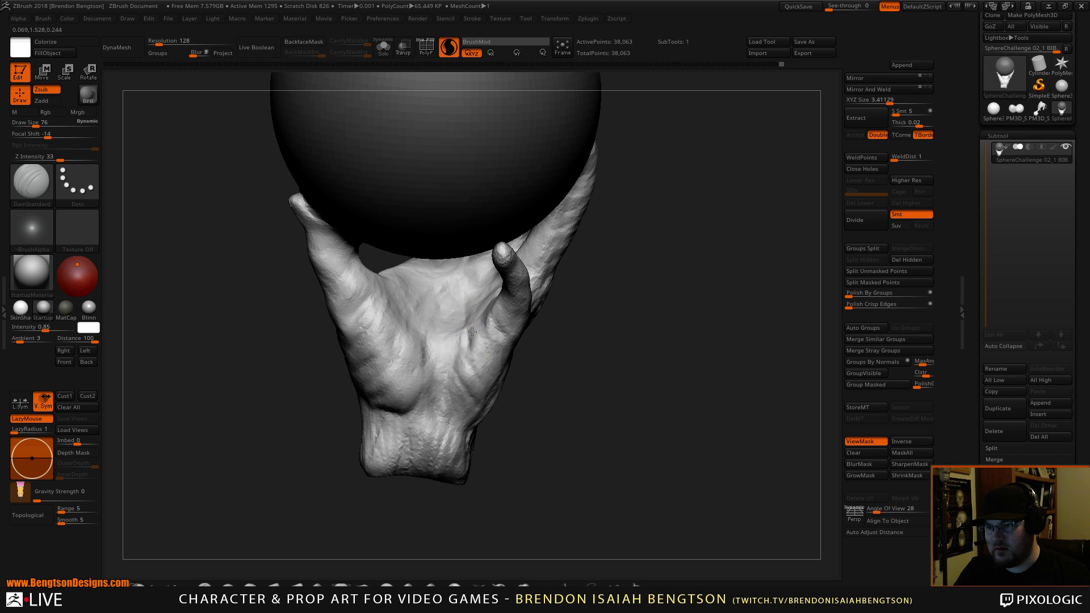
{"action": "left_click_drag", "start_coordinate": [550, 394], "coordinate": [599, 410]}
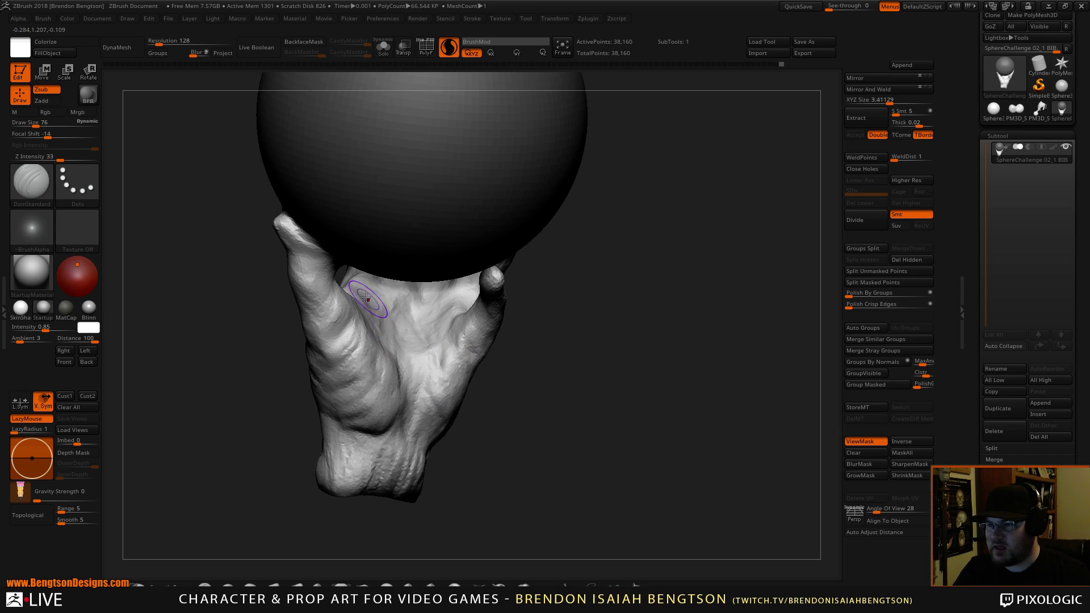
{"action": "left_click_drag", "start_coordinate": [368, 299], "coordinate": [366, 287]}
{"action": "left_click_drag", "start_coordinate": [540, 321], "coordinate": [611, 344]}
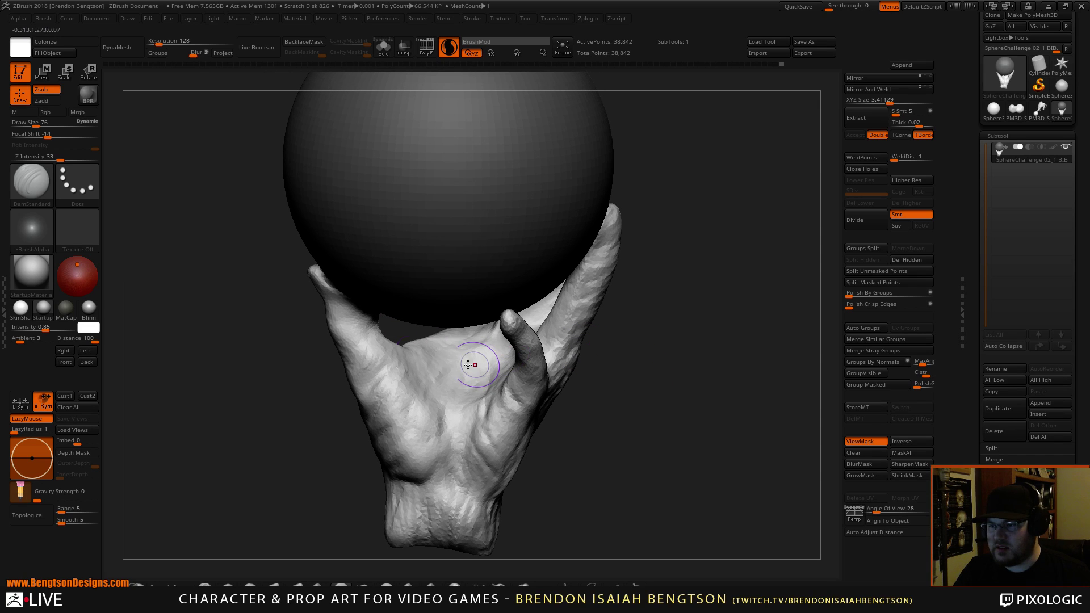
{"action": "left_click_drag", "start_coordinate": [665, 385], "coordinate": [578, 383]}
{"action": "mouse_move", "coordinate": [509, 405]}
{"action": "left_mouse_down"}
{"action": "mouse_move", "coordinate": [469, 447]}
{"action": "mouse_move", "coordinate": [507, 379]}
{"action": "left_mouse_up"}
Step: Adjust the web between the thumb and index finger with the Move Topological brush at draw size 120
{"action": "key", "text": "b"}
{"action": "key", "text": "m"}
{"action": "key", "text": "t"}
{"action": "key", "text": "space"}
{"action": "left_click_drag", "start_coordinate": [288, 309], "coordinate": [302, 309]}
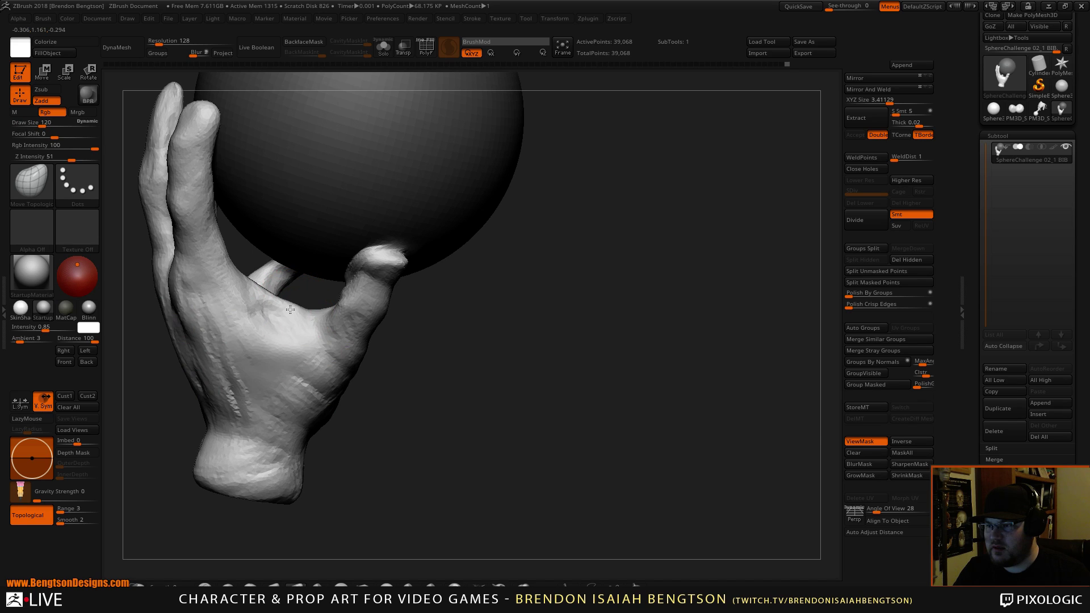
Step: Reshape the index fingertip from the thumb side and the back with the Move Topological brush at draw size 110
{"action": "left_click_drag", "start_coordinate": [579, 397], "coordinate": [658, 394], "text": "shift"}
{"action": "mouse_move", "coordinate": [659, 358]}
{"action": "left_mouse_down"}
{"action": "mouse_move", "coordinate": [685, 358]}
{"action": "mouse_move", "coordinate": [497, 336]}
{"action": "left_mouse_up"}
{"action": "key", "text": "space"}
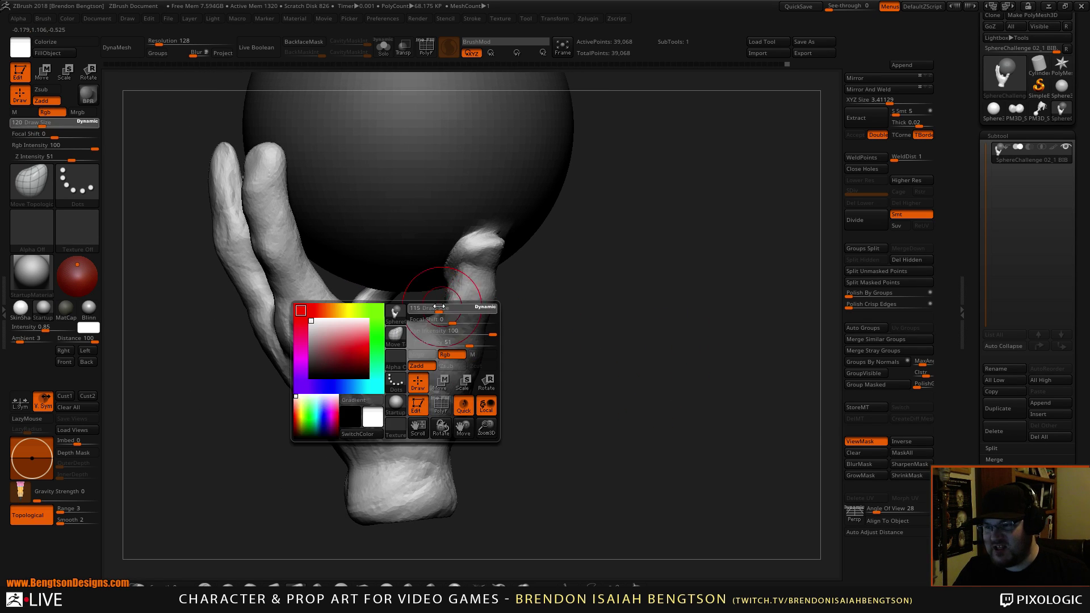
{"action": "left_click_drag", "start_coordinate": [658, 299], "coordinate": [633, 293]}
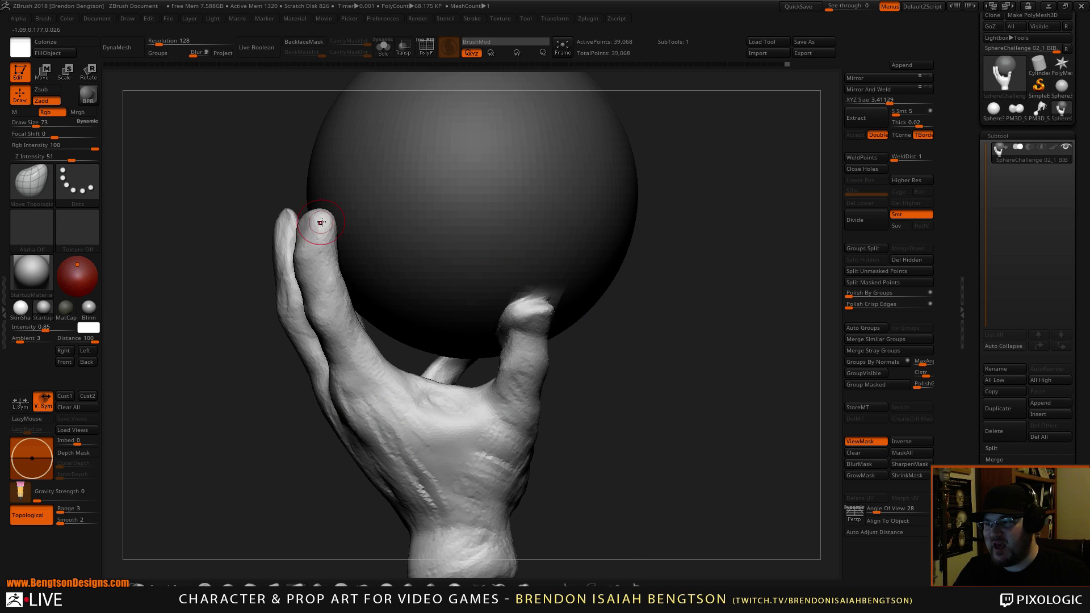
{"action": "key", "text": "space"}
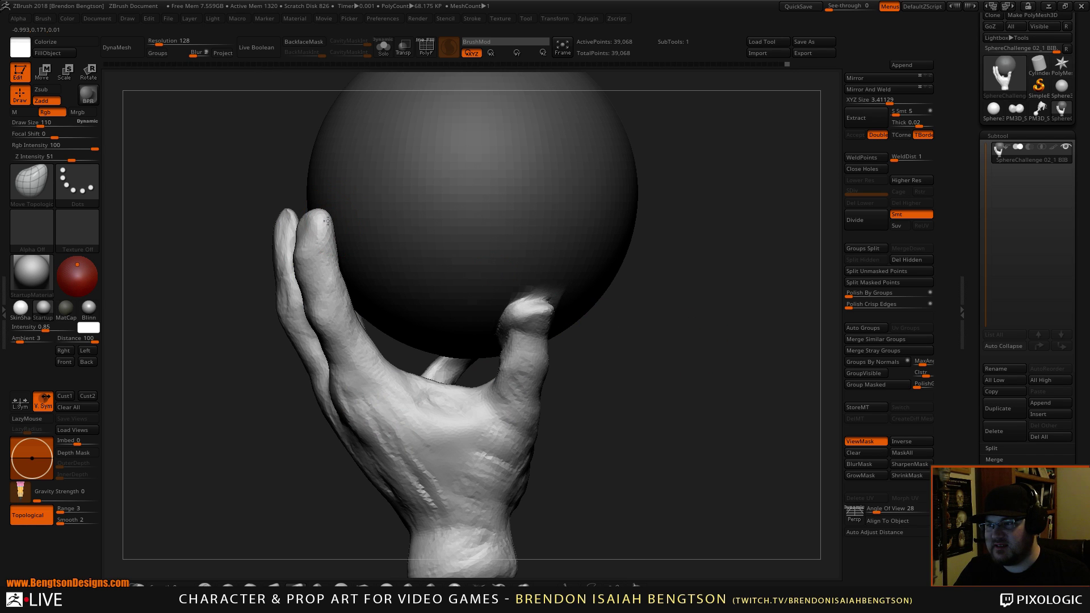
{"action": "left_click_drag", "start_coordinate": [245, 165], "coordinate": [357, 171]}
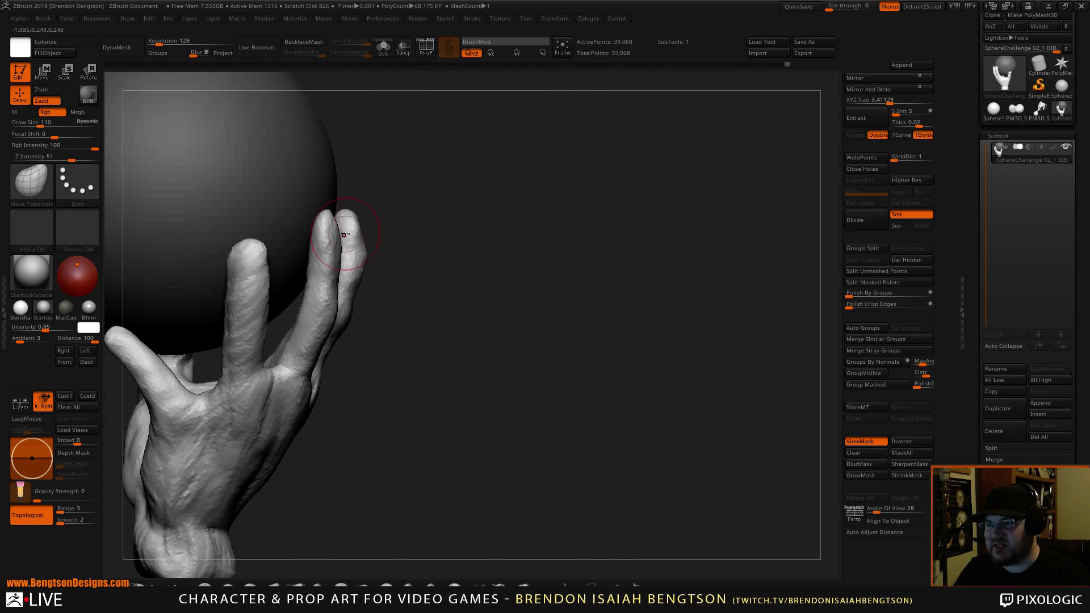
{"action": "left_click_drag", "start_coordinate": [348, 231], "coordinate": [346, 218]}
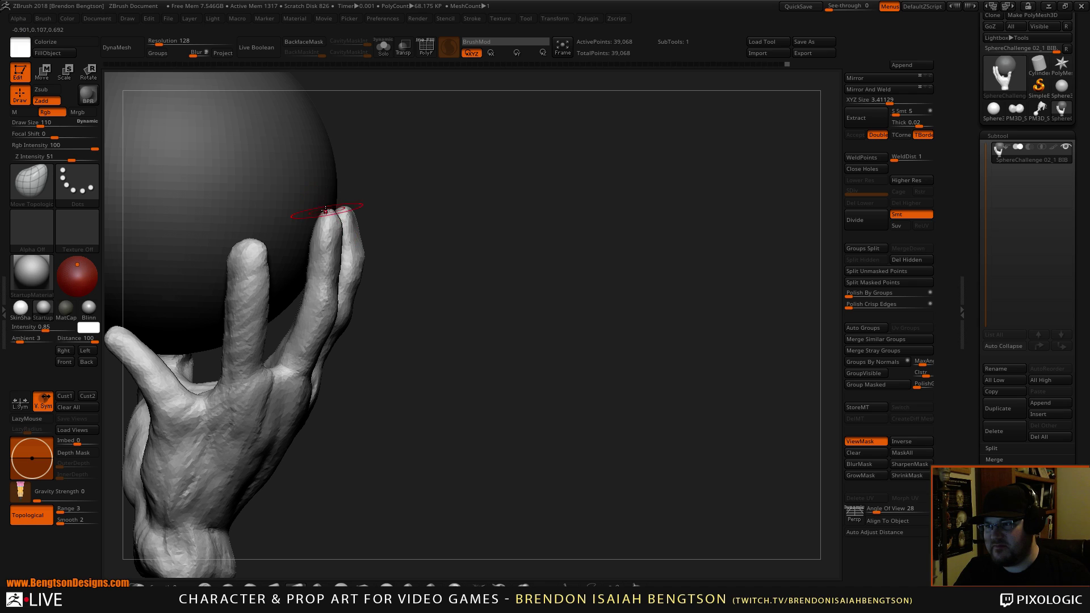
Step: Adjust the middle finger's lower half and the knuckle at its base with the Move Topological brush at draw size 156
{"action": "key", "text": "space"}
{"action": "mouse_move", "coordinate": [332, 286]}
{"action": "left_mouse_down"}
{"action": "mouse_move", "coordinate": [346, 286]}
{"action": "mouse_move", "coordinate": [304, 284]}
{"action": "left_mouse_up"}
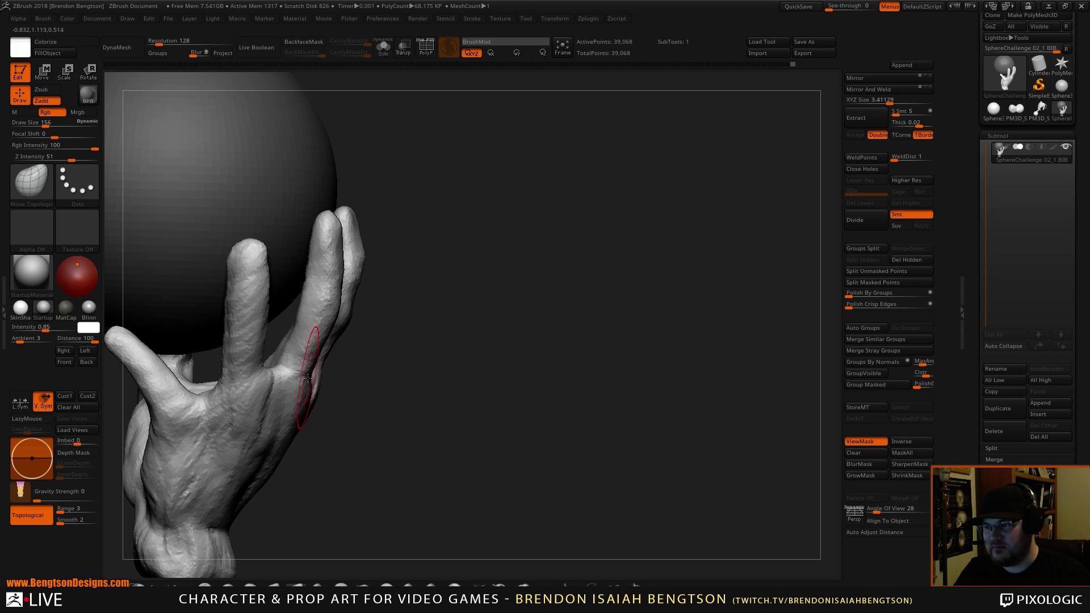
{"action": "mouse_move", "coordinate": [307, 378]}
{"action": "left_mouse_down"}
{"action": "mouse_move", "coordinate": [328, 362]}
{"action": "mouse_move", "coordinate": [282, 358]}
{"action": "left_mouse_up"}
{"action": "left_click_drag", "start_coordinate": [302, 322], "coordinate": [308, 316]}
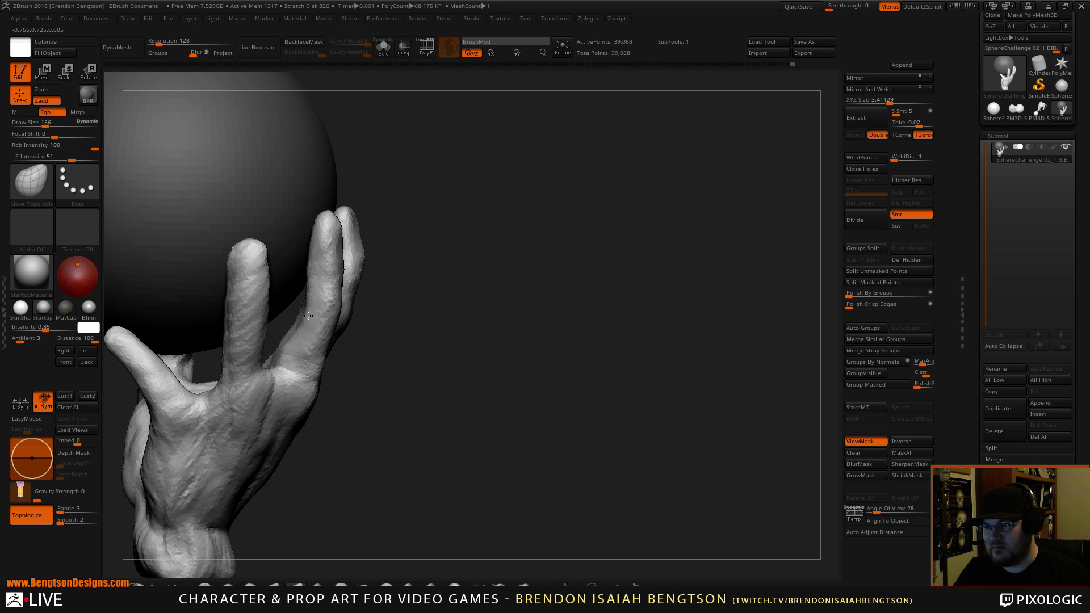
Step: Reshape the ring finger's curve and straighten its base from the little-finger side with the Move Topological brush at draw size 156
{"action": "mouse_move", "coordinate": [433, 241]}
{"action": "left_mouse_down"}
{"action": "mouse_move", "coordinate": [754, 304]}
{"action": "mouse_move", "coordinate": [652, 309]}
{"action": "mouse_move", "coordinate": [636, 326]}
{"action": "mouse_move", "coordinate": [440, 213]}
{"action": "mouse_move", "coordinate": [453, 183]}
{"action": "left_mouse_up"}
{"action": "mouse_move", "coordinate": [434, 328]}
{"action": "left_mouse_down"}
{"action": "mouse_move", "coordinate": [449, 318]}
{"action": "mouse_move", "coordinate": [445, 366]}
{"action": "mouse_move", "coordinate": [453, 321]}
{"action": "left_mouse_up"}
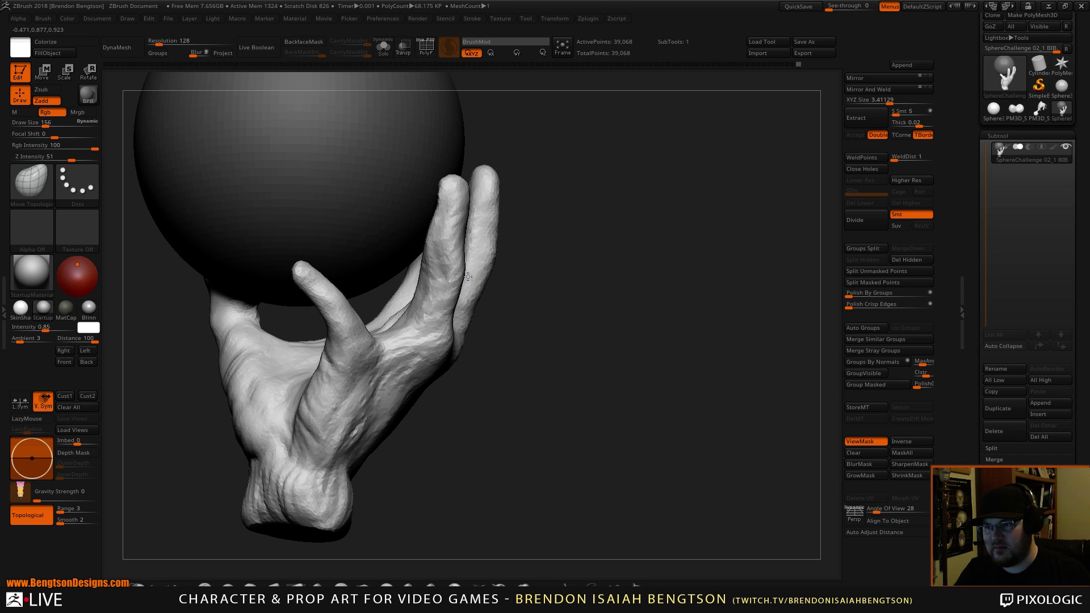
{"action": "mouse_move", "coordinate": [425, 261]}
{"action": "left_mouse_down"}
{"action": "mouse_move", "coordinate": [420, 281]}
{"action": "mouse_move", "coordinate": [433, 299]}
{"action": "left_mouse_up"}
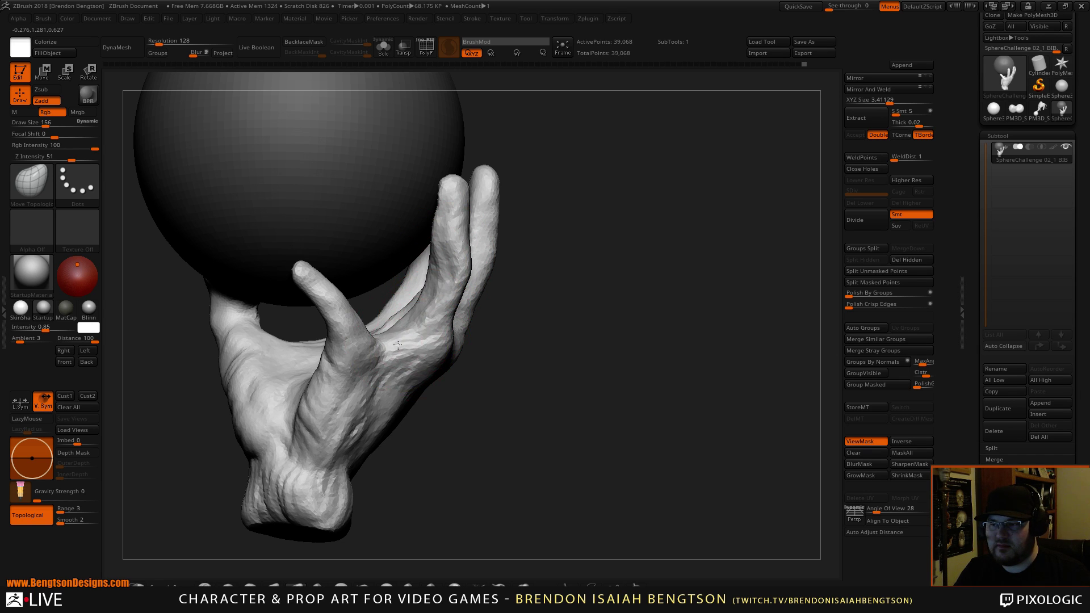
{"action": "right_click_drag", "start_coordinate": [397, 345], "coordinate": [423, 337]}
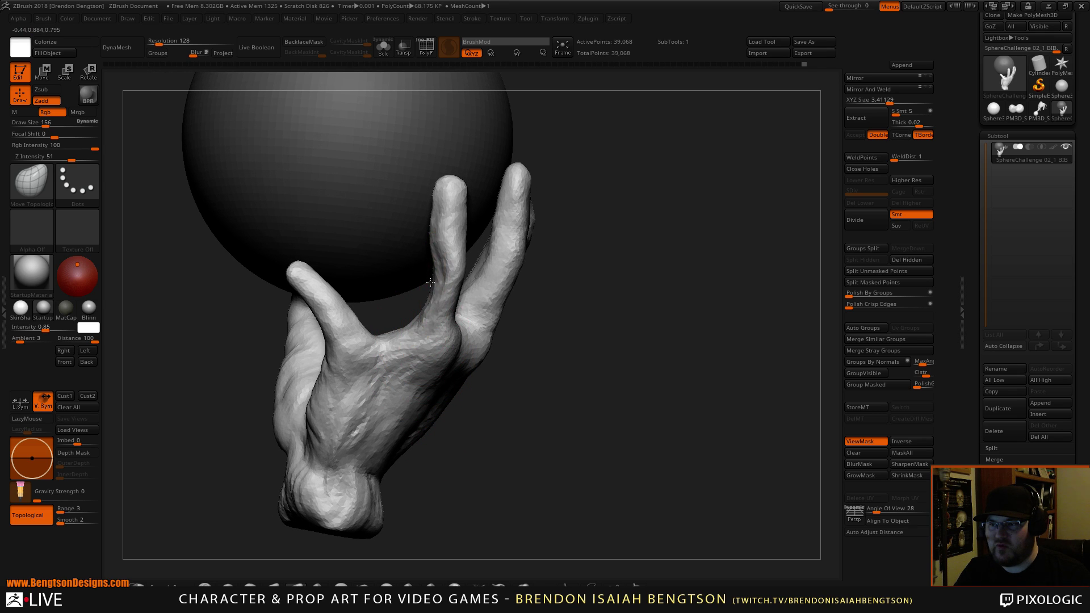
{"action": "mouse_move", "coordinate": [396, 339]}
{"action": "left_mouse_down"}
{"action": "mouse_move", "coordinate": [421, 321]}
{"action": "mouse_move", "coordinate": [423, 258]}
{"action": "left_mouse_up"}
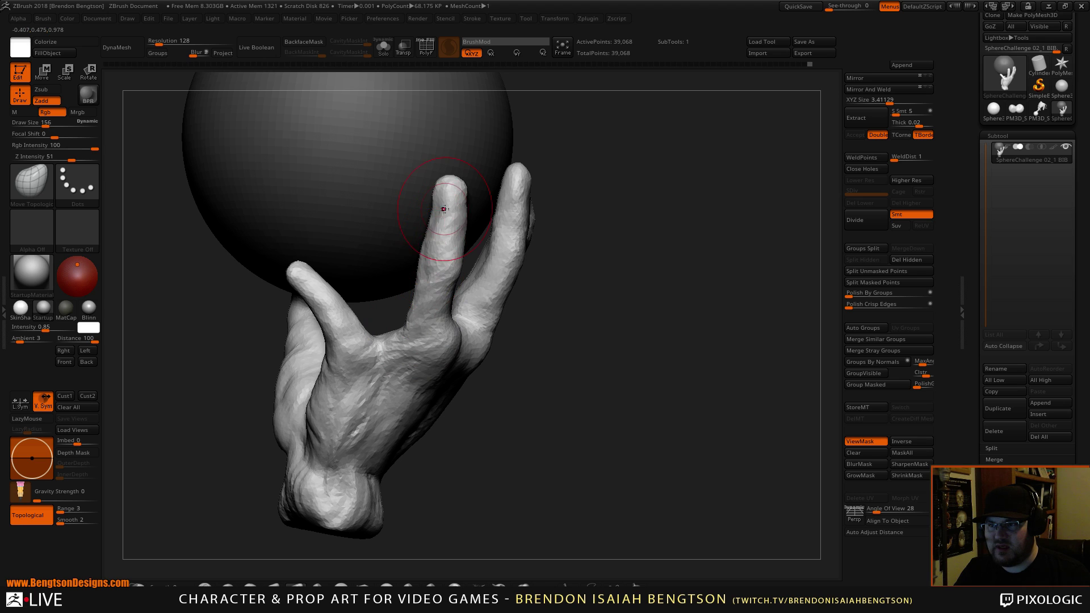
{"action": "left_click_drag", "start_coordinate": [443, 208], "coordinate": [428, 227]}
{"action": "mouse_move", "coordinate": [562, 359]}
{"action": "right_mouse_down"}
{"action": "mouse_move", "coordinate": [537, 383]}
{"action": "mouse_move", "coordinate": [591, 360]}
{"action": "right_mouse_up"}
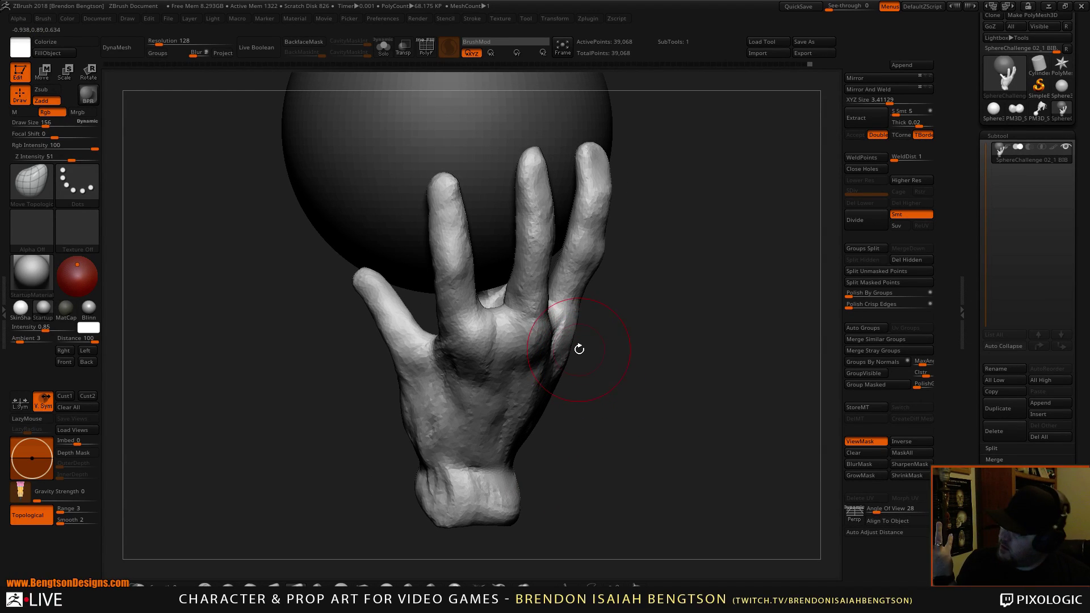
Step: Build up the back of the hand and the base of the little finger with the ClayBuildup brush at draw size 156
{"action": "right_click_drag", "start_coordinate": [633, 397], "coordinate": [629, 393]}
{"action": "key", "text": "b"}
{"action": "key", "text": "c"}
{"action": "key", "text": "b"}
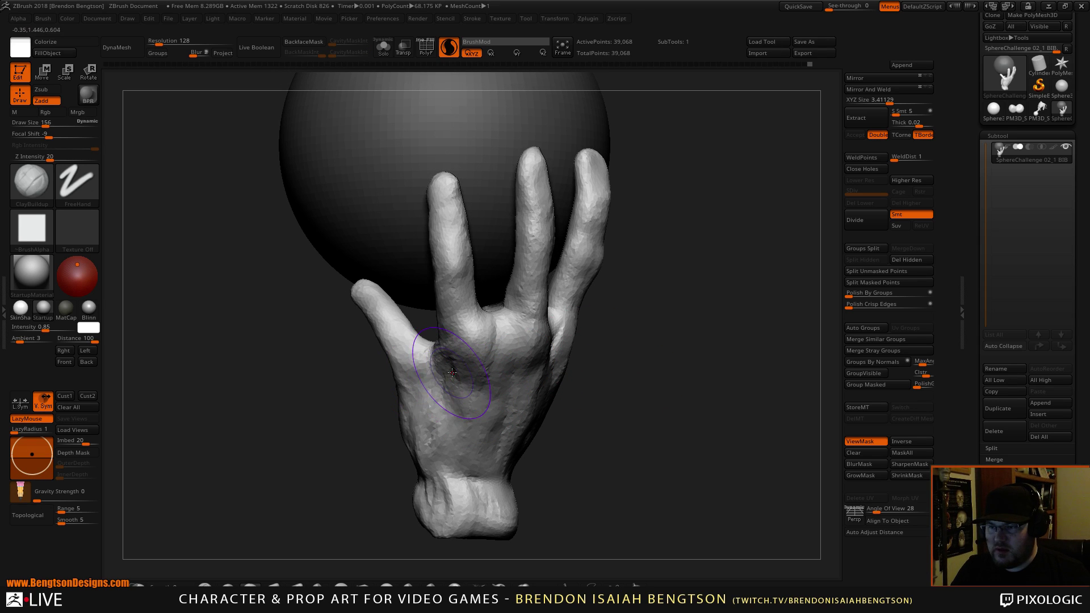
{"action": "mouse_move", "coordinate": [452, 373]}
{"action": "left_mouse_down"}
{"action": "mouse_move", "coordinate": [423, 375]}
{"action": "mouse_move", "coordinate": [458, 424]}
{"action": "mouse_move", "coordinate": [475, 386]}
{"action": "mouse_move", "coordinate": [483, 417]}
{"action": "mouse_move", "coordinate": [465, 432]}
{"action": "mouse_move", "coordinate": [511, 364]}
{"action": "mouse_move", "coordinate": [501, 420]}
{"action": "mouse_move", "coordinate": [500, 374]}
{"action": "left_mouse_up"}
{"action": "left_click_drag", "start_coordinate": [675, 403], "coordinate": [553, 399]}
{"action": "mouse_move", "coordinate": [628, 394]}
{"action": "left_mouse_down"}
{"action": "mouse_move", "coordinate": [573, 363]}
{"action": "mouse_move", "coordinate": [630, 391]}
{"action": "left_mouse_up"}
{"action": "left_click_drag", "start_coordinate": [775, 453], "coordinate": [642, 438], "text": "alt"}
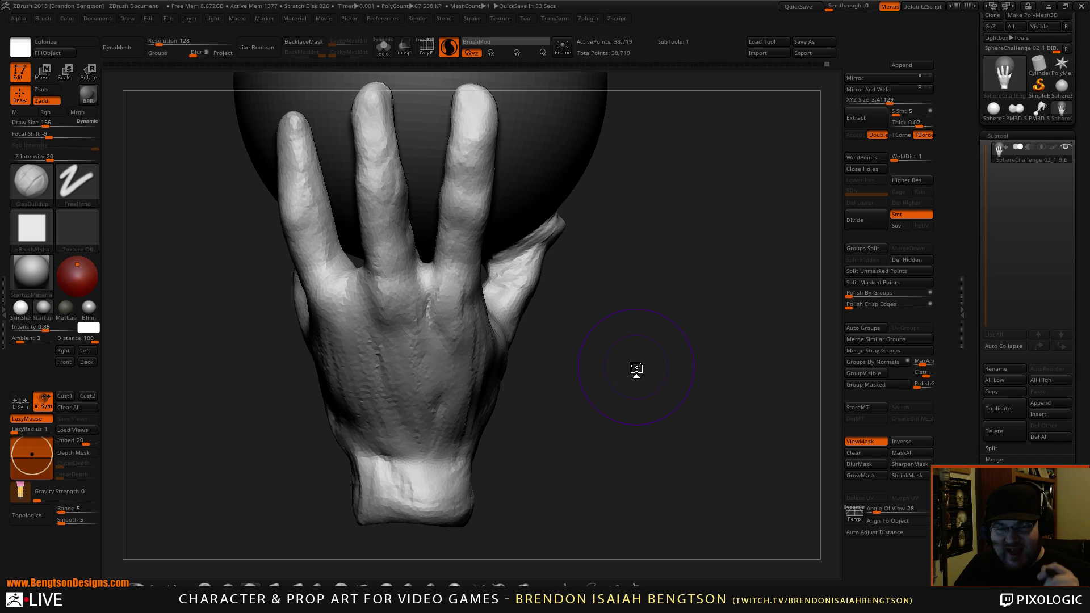
{"action": "mouse_move", "coordinate": [636, 368]}
{"action": "left_mouse_down"}
{"action": "mouse_move", "coordinate": [667, 335]}
{"action": "mouse_move", "coordinate": [693, 374]}
{"action": "mouse_move", "coordinate": [682, 333]}
{"action": "mouse_move", "coordinate": [698, 369]}
{"action": "mouse_move", "coordinate": [679, 362]}
{"action": "mouse_move", "coordinate": [697, 372]}
{"action": "mouse_move", "coordinate": [720, 360]}
{"action": "left_mouse_up"}
{"action": "left_click_drag", "start_coordinate": [339, 426], "coordinate": [349, 419]}
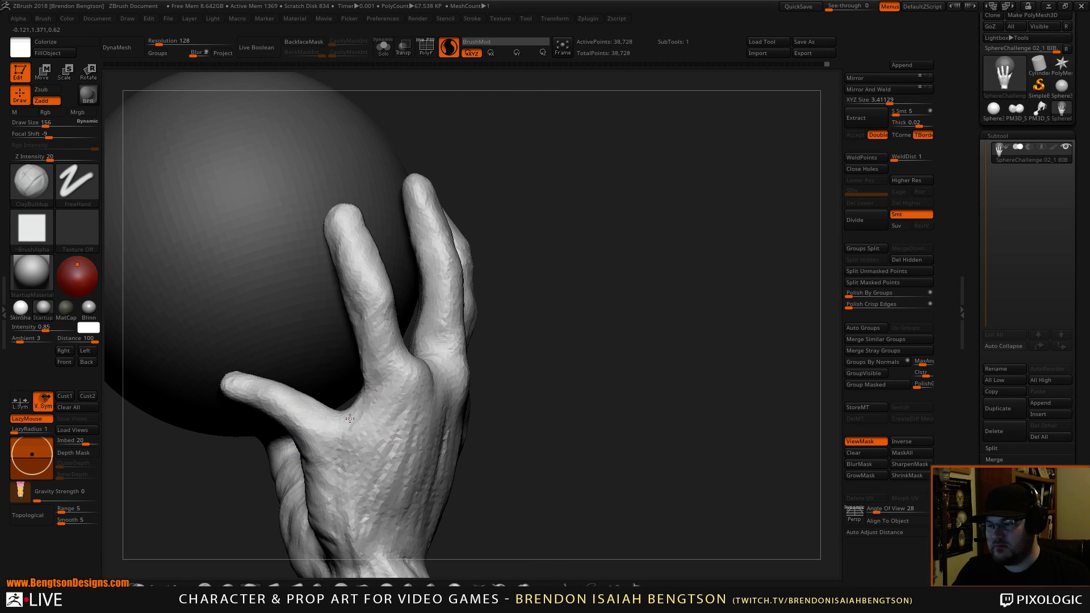
Step: Slim the ring finger's sphere-facing side with the Move Topological brush at draw size 120 and smooth the finger's outer side
{"action": "key", "text": "b"}
{"action": "key", "text": "m"}
{"action": "key", "text": "t"}
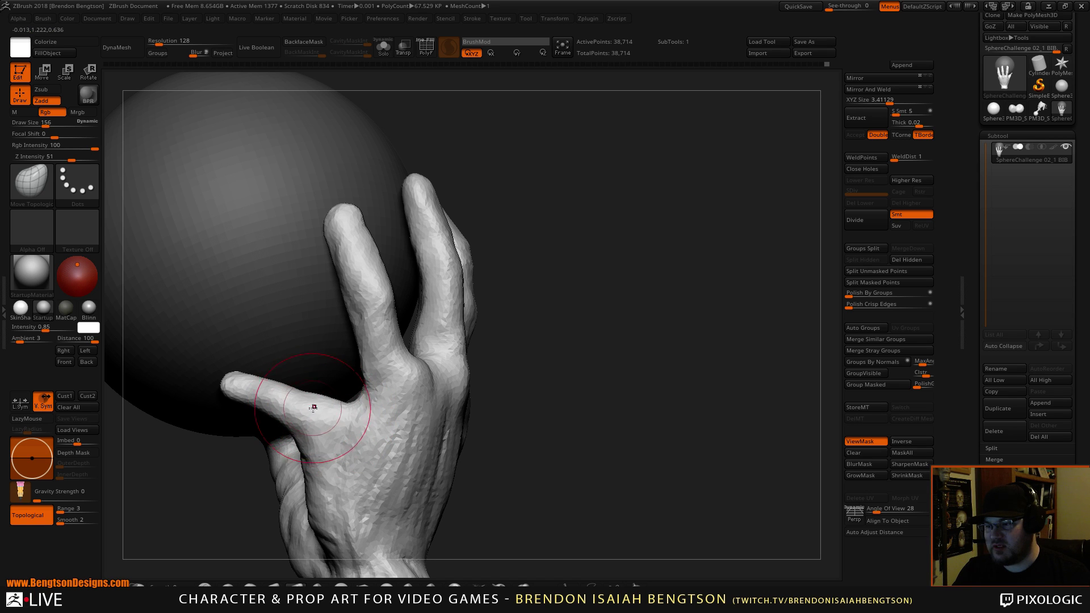
{"action": "mouse_move", "coordinate": [659, 322]}
{"action": "left_mouse_down"}
{"action": "mouse_move", "coordinate": [628, 329]}
{"action": "mouse_move", "coordinate": [676, 297]}
{"action": "mouse_move", "coordinate": [677, 311]}
{"action": "left_mouse_up"}
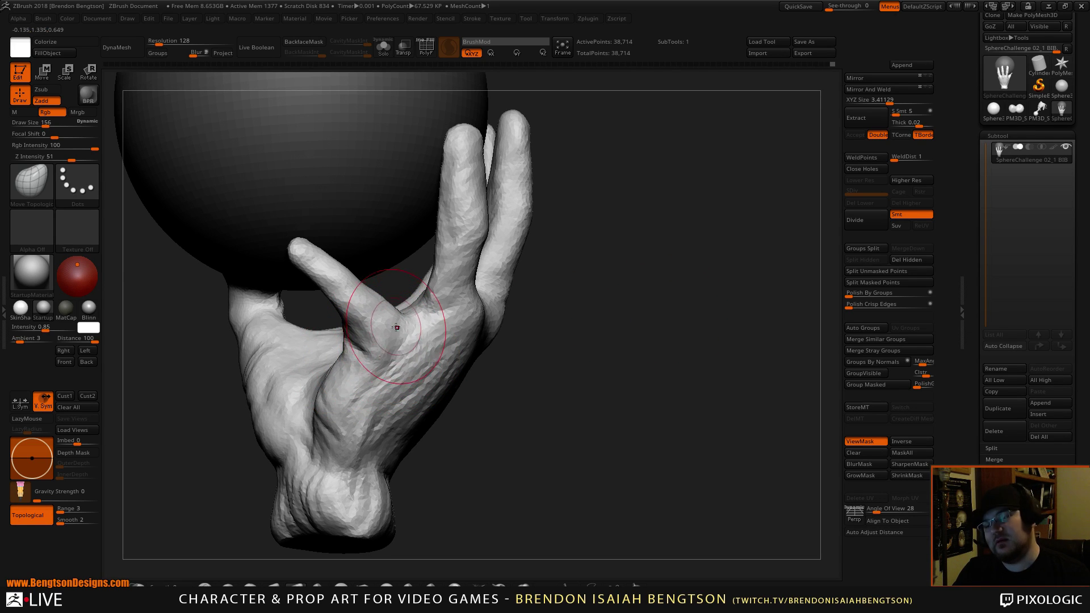
{"action": "right_click_drag", "start_coordinate": [482, 376], "coordinate": [400, 356]}
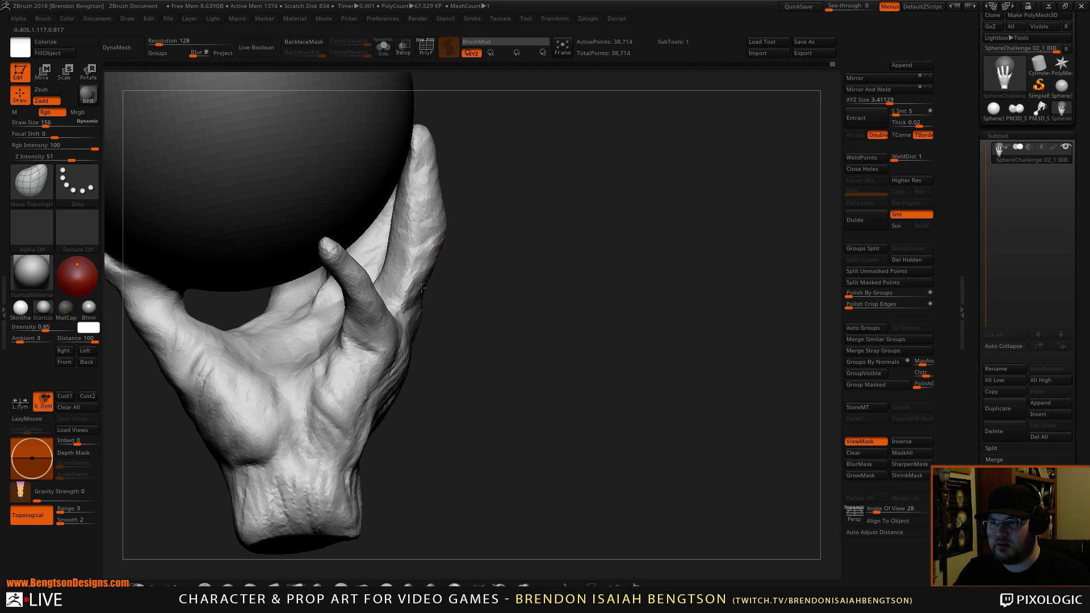
{"action": "key", "text": "space"}
{"action": "left_click_drag", "start_coordinate": [410, 219], "coordinate": [406, 220]}
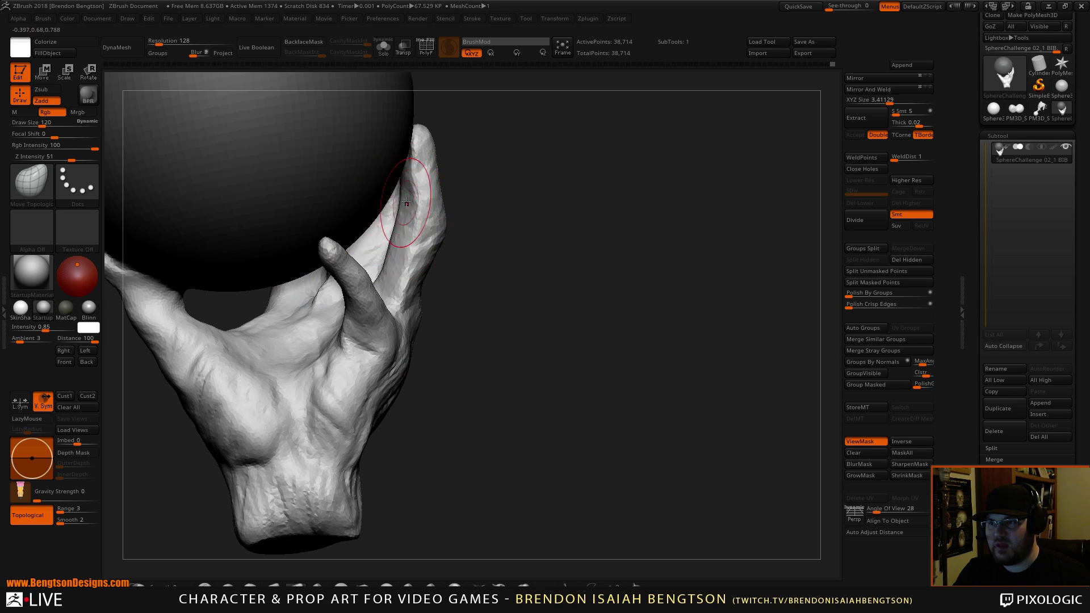
{"action": "right_click_drag", "start_coordinate": [541, 239], "coordinate": [465, 232]}
{"action": "mouse_move", "coordinate": [445, 223]}
{"action": "left_mouse_down", "text": "shift"}
{"action": "mouse_move", "coordinate": [438, 181]}
{"action": "mouse_move", "coordinate": [437, 206]}
{"action": "left_mouse_up", "text": "shift"}
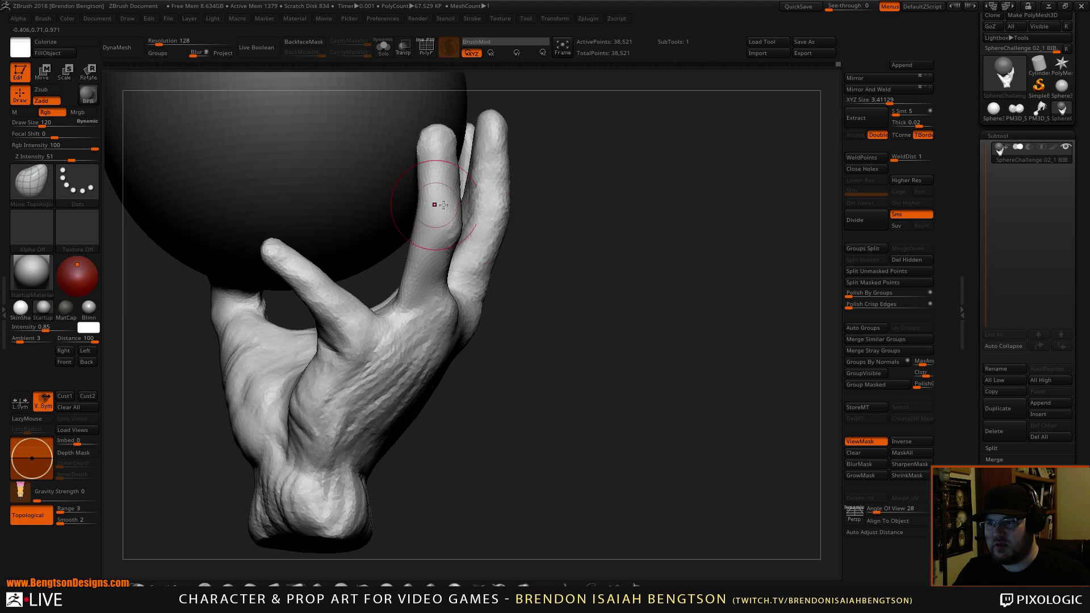
Step: Build up the ring and middle finger knuckles on the back of the hand with the ClayBuildup brush at draw size 120
{"action": "right_click_drag", "start_coordinate": [554, 292], "coordinate": [521, 303]}
{"action": "key", "text": "b"}
{"action": "key", "text": "c"}
{"action": "key", "text": "b"}
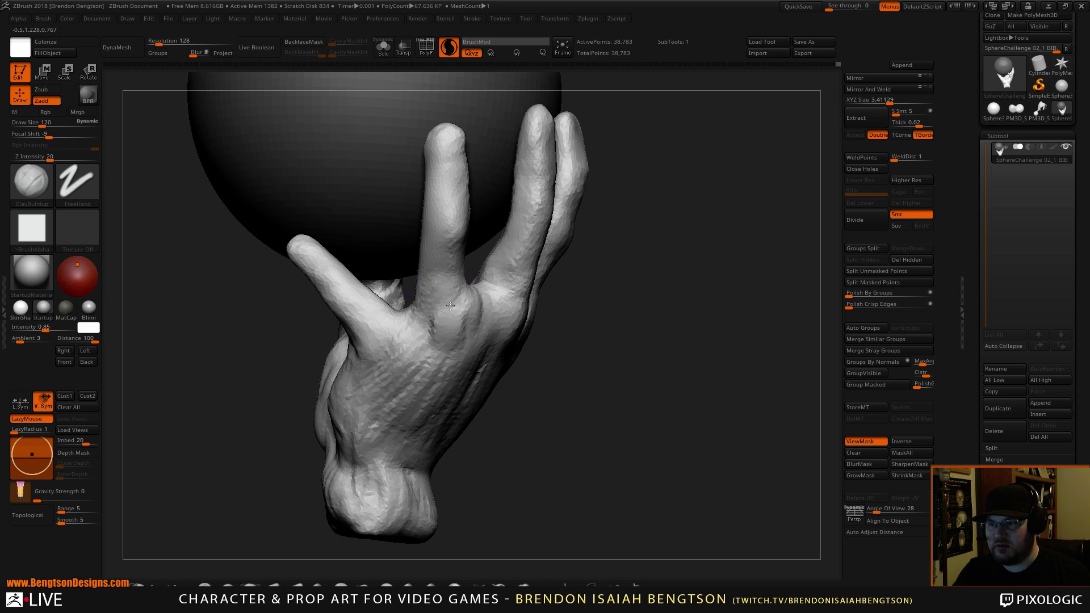
{"action": "left_click_drag", "start_coordinate": [575, 407], "coordinate": [642, 301]}
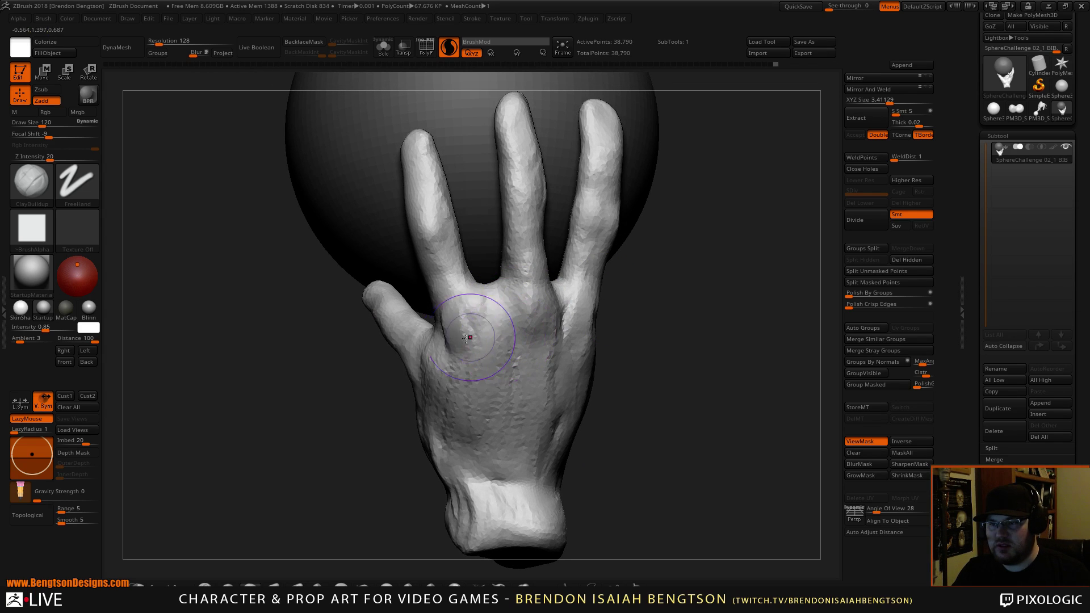
{"action": "mouse_move", "coordinate": [462, 332]}
{"action": "left_mouse_down"}
{"action": "mouse_move", "coordinate": [461, 306]}
{"action": "mouse_move", "coordinate": [468, 346]}
{"action": "left_mouse_up"}
{"action": "mouse_move", "coordinate": [611, 336]}
{"action": "left_mouse_down"}
{"action": "mouse_move", "coordinate": [517, 336]}
{"action": "mouse_move", "coordinate": [525, 352]}
{"action": "left_mouse_up"}
Step: Add volume around the index finger's knuckle and the little-finger side of the hand's back with the ClayBuildup brush at draw size 120
{"action": "left_click_drag", "start_coordinate": [716, 377], "coordinate": [674, 376]}
{"action": "left_click_drag", "start_coordinate": [584, 340], "coordinate": [596, 343]}
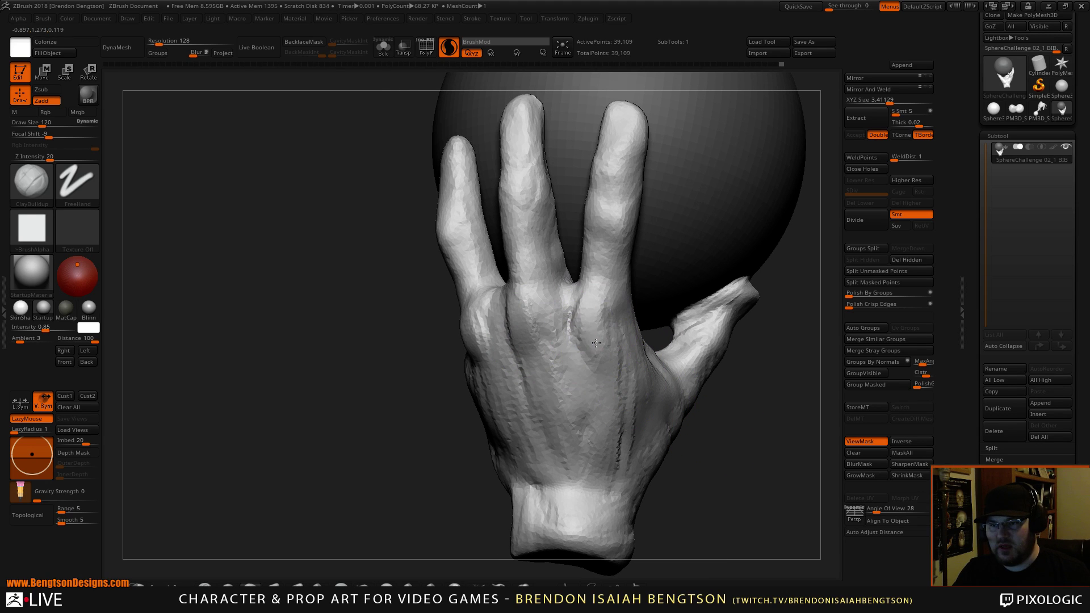
{"action": "left_click_drag", "start_coordinate": [685, 470], "coordinate": [568, 329]}
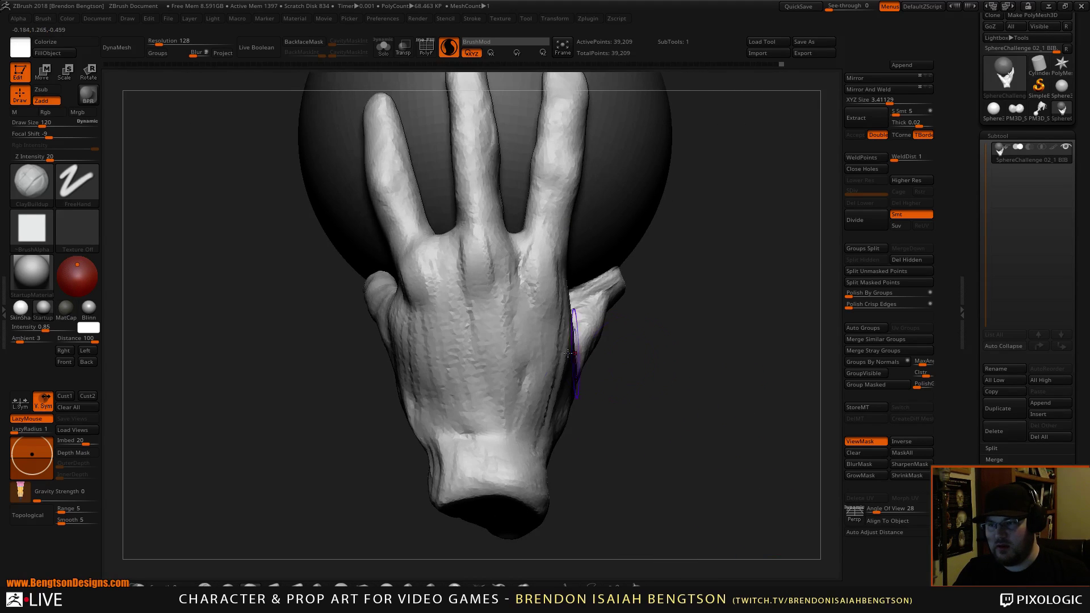
{"action": "left_click_drag", "start_coordinate": [370, 356], "coordinate": [363, 343]}
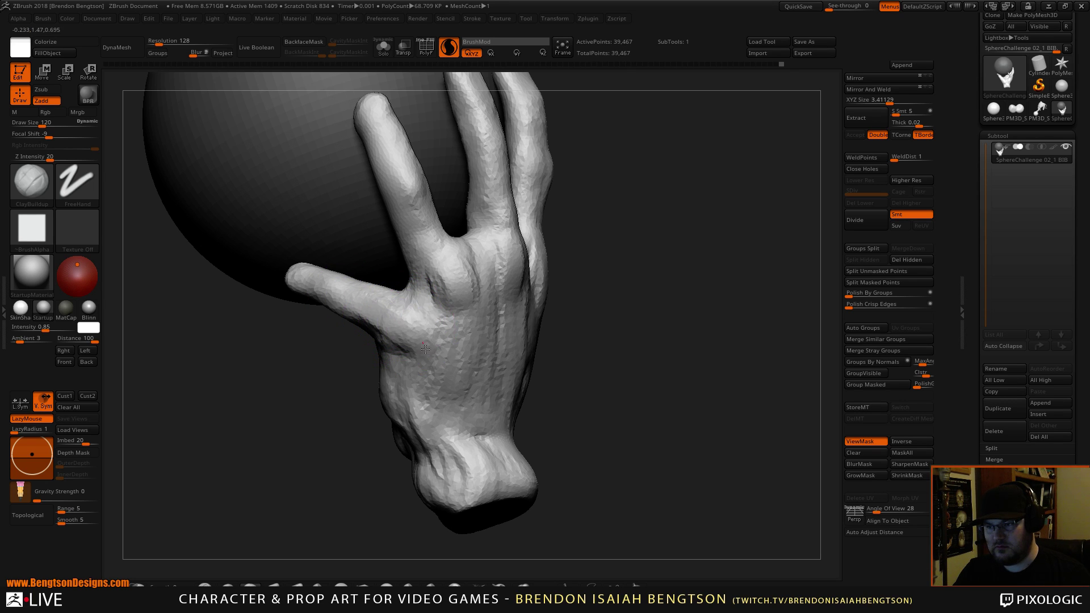
{"action": "left_click_drag", "start_coordinate": [425, 349], "coordinate": [429, 364]}
{"action": "left_click_drag", "start_coordinate": [665, 397], "coordinate": [606, 405]}
Step: Sculpt the tendons running from the knuckles to the wrist on the back of the hand with the ClayBuildup brush at draw size 76
{"action": "key", "text": "space"}
{"action": "mouse_move", "coordinate": [513, 300]}
{"action": "left_mouse_down"}
{"action": "mouse_move", "coordinate": [503, 300]}
{"action": "mouse_move", "coordinate": [557, 306]}
{"action": "mouse_move", "coordinate": [539, 402]}
{"action": "left_mouse_up"}
{"action": "left_click_drag", "start_coordinate": [552, 318], "coordinate": [531, 419]}
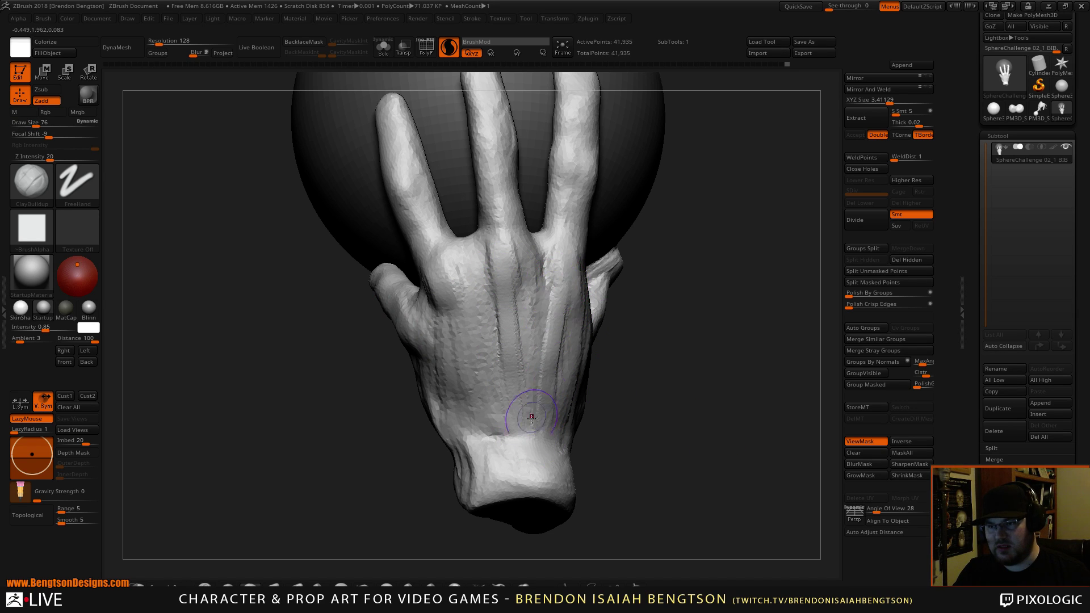
{"action": "mouse_move", "coordinate": [678, 329]}
{"action": "left_mouse_down"}
{"action": "mouse_move", "coordinate": [671, 441]}
{"action": "mouse_move", "coordinate": [725, 358]}
{"action": "mouse_move", "coordinate": [697, 295]}
{"action": "left_mouse_up"}
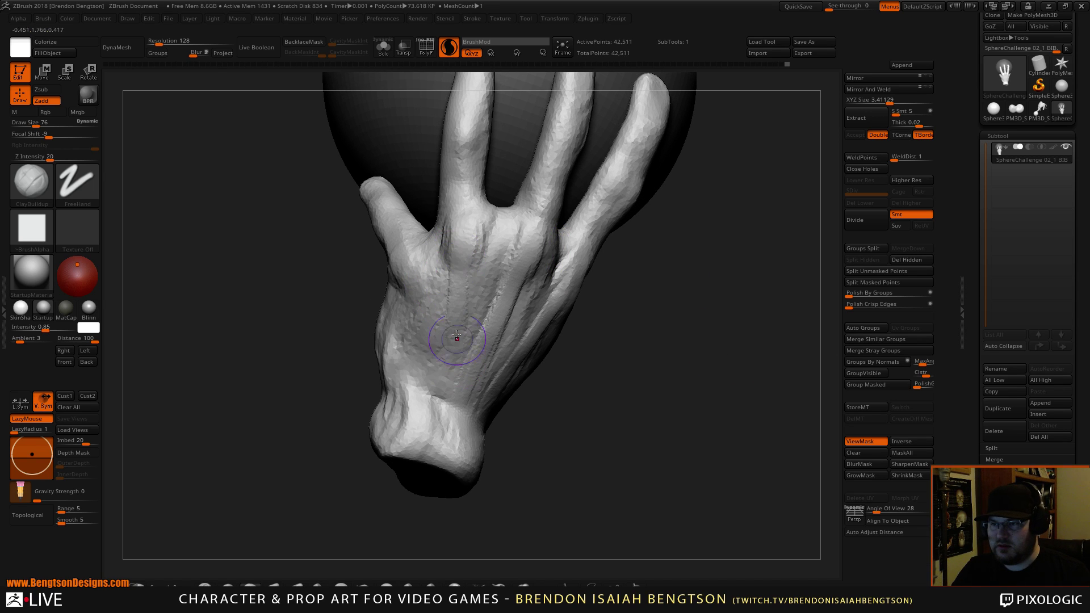
{"action": "left_click_drag", "start_coordinate": [456, 335], "coordinate": [451, 331]}
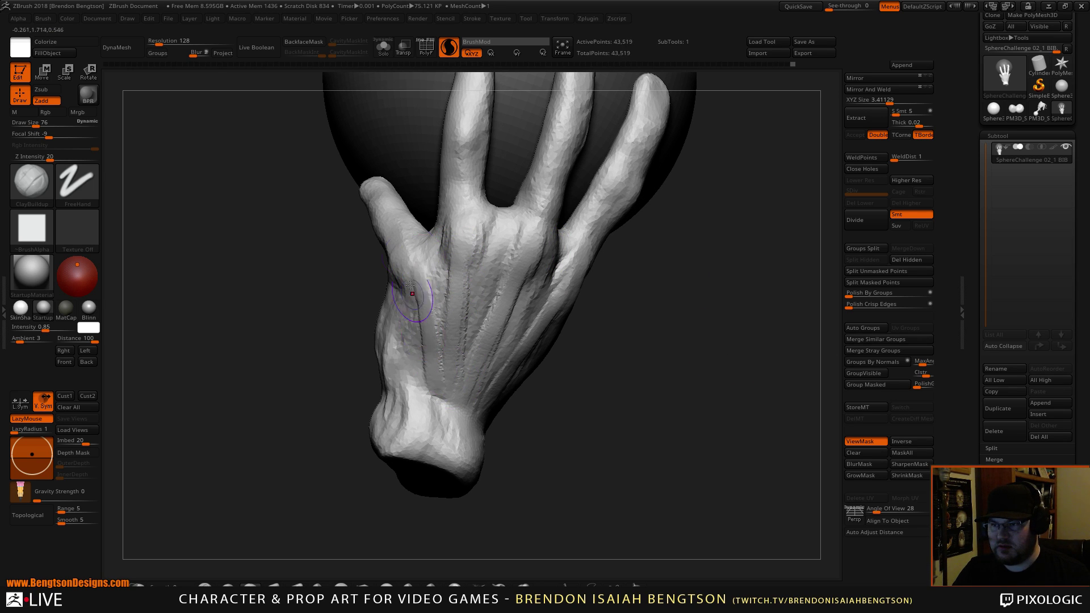
Step: Reshape the index finger's curve and its base from the thumb side with the Move Topological brush at draw size 140
{"action": "left_click_drag", "start_coordinate": [601, 363], "coordinate": [625, 431], "text": "alt"}
{"action": "mouse_move", "coordinate": [341, 241]}
{"action": "left_mouse_down"}
{"action": "mouse_move", "coordinate": [350, 233]}
{"action": "mouse_move", "coordinate": [328, 226]}
{"action": "left_mouse_up"}
{"action": "key", "text": "space"}
{"action": "key", "text": "b"}
{"action": "key", "text": "m"}
{"action": "key", "text": "t"}
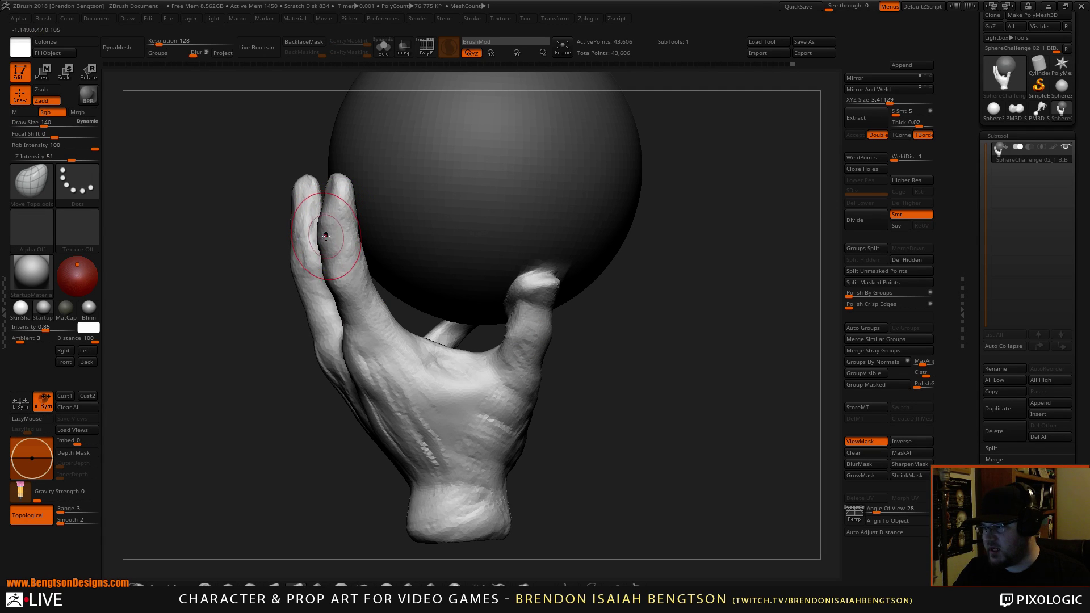
{"action": "left_click_drag", "start_coordinate": [272, 323], "coordinate": [259, 342]}
{"action": "left_click_drag", "start_coordinate": [323, 236], "coordinate": [333, 234]}
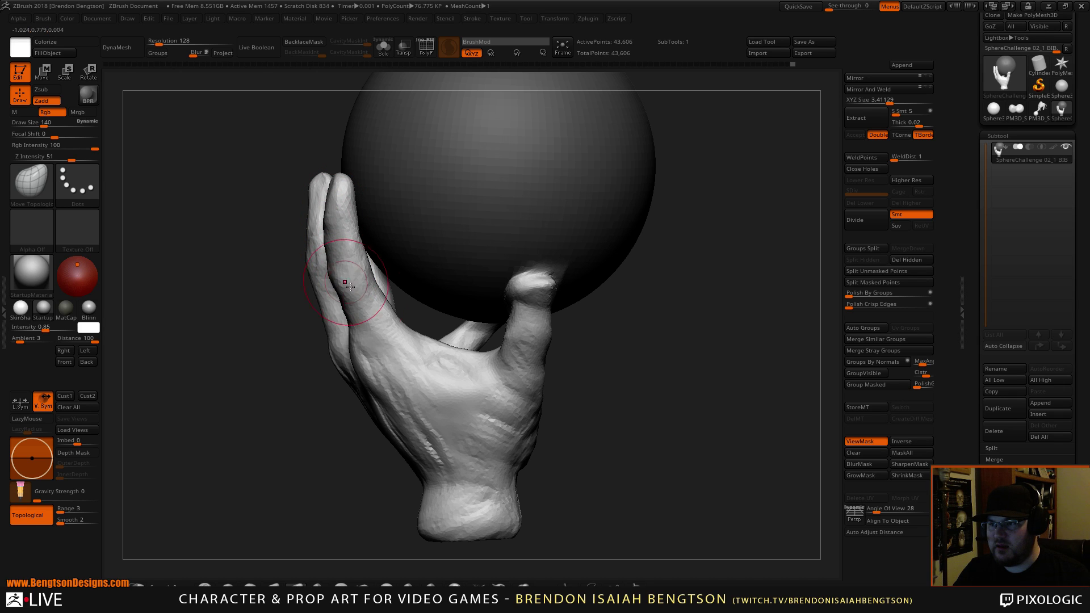
{"action": "left_click_drag", "start_coordinate": [379, 314], "coordinate": [393, 310]}
Step: Refine the index-finger side of the hand's back and smooth its rough creases down toward the wrist
{"action": "left_click_drag", "start_coordinate": [434, 350], "coordinate": [435, 347]}
{"action": "mouse_move", "coordinate": [353, 354]}
{"action": "left_mouse_down"}
{"action": "mouse_move", "coordinate": [367, 351]}
{"action": "mouse_move", "coordinate": [380, 385]}
{"action": "left_mouse_up"}
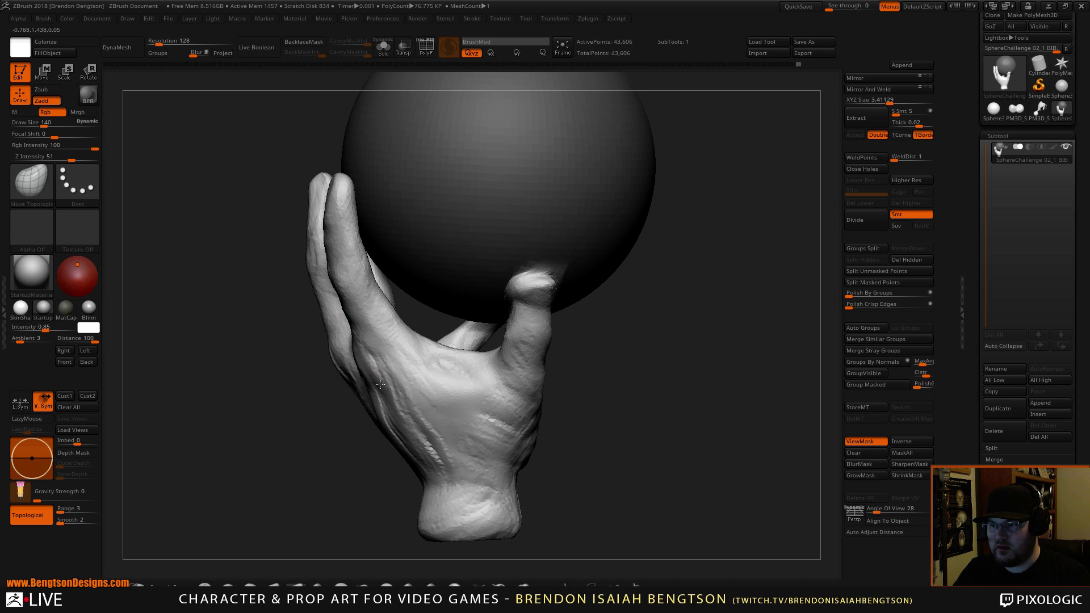
{"action": "mouse_move", "coordinate": [393, 429]}
{"action": "left_mouse_down"}
{"action": "mouse_move", "coordinate": [426, 458]}
{"action": "mouse_move", "coordinate": [382, 417]}
{"action": "left_mouse_up"}
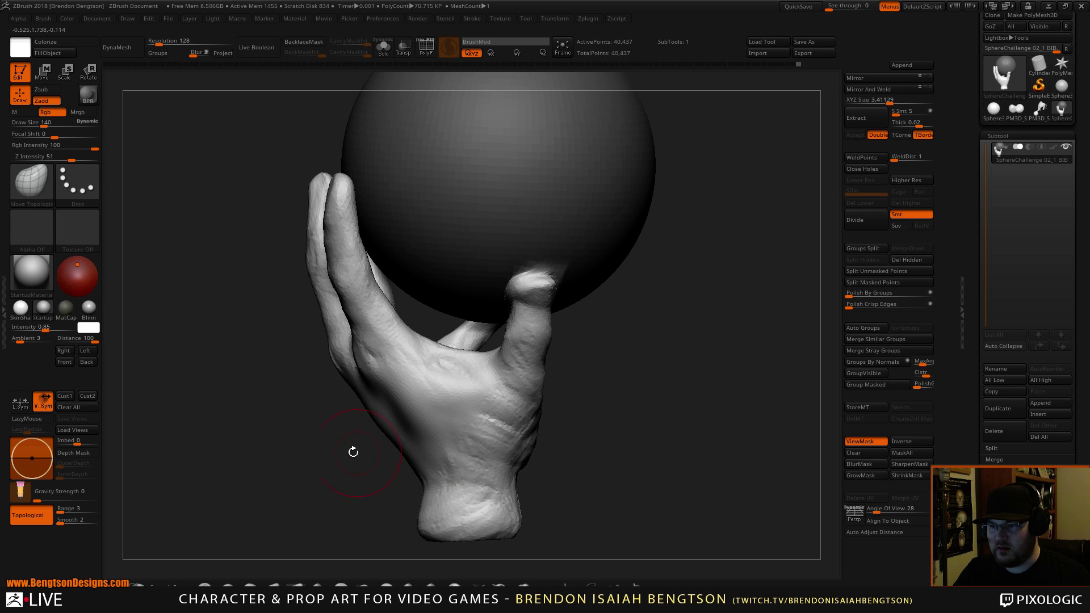
Step: Examine the hand and sphere from the palm and thumb sides to judge the overall pose and proportions
{"action": "mouse_move", "coordinate": [352, 450]}
{"action": "left_mouse_down"}
{"action": "mouse_move", "coordinate": [449, 463]}
{"action": "mouse_move", "coordinate": [641, 339]}
{"action": "left_mouse_up"}
{"action": "left_click_drag", "start_coordinate": [718, 382], "coordinate": [647, 315], "text": "alt"}
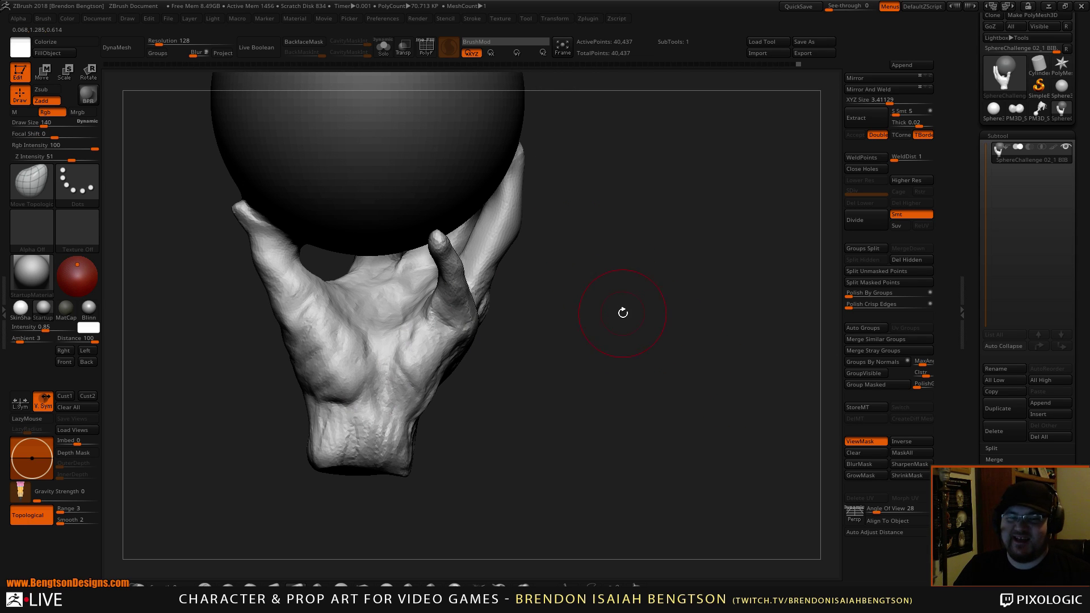
{"action": "mouse_move", "coordinate": [652, 364]}
{"action": "left_mouse_down", "text": "alt"}
{"action": "mouse_move", "coordinate": [691, 407]}
{"action": "mouse_move", "coordinate": [657, 382]}
{"action": "mouse_move", "coordinate": [653, 400]}
{"action": "mouse_move", "coordinate": [647, 384]}
{"action": "mouse_move", "coordinate": [703, 413]}
{"action": "mouse_move", "coordinate": [705, 432]}
{"action": "mouse_move", "coordinate": [645, 346]}
{"action": "mouse_move", "coordinate": [652, 384]}
{"action": "mouse_move", "coordinate": [568, 377]}
{"action": "mouse_move", "coordinate": [670, 382]}
{"action": "mouse_move", "coordinate": [641, 373]}
{"action": "mouse_move", "coordinate": [662, 525]}
{"action": "mouse_move", "coordinate": [553, 377]}
{"action": "left_mouse_up", "text": "alt"}
{"action": "left_click_drag", "start_coordinate": [621, 340], "coordinate": [620, 509], "text": "alt"}
{"action": "left_click_drag", "start_coordinate": [553, 386], "coordinate": [627, 381]}
{"action": "left_click_drag", "start_coordinate": [309, 335], "coordinate": [314, 325]}
{"action": "mouse_move", "coordinate": [567, 266]}
{"action": "left_mouse_down", "text": "alt"}
{"action": "mouse_move", "coordinate": [570, 194]}
{"action": "mouse_move", "coordinate": [523, 203]}
{"action": "left_mouse_up", "text": "alt"}
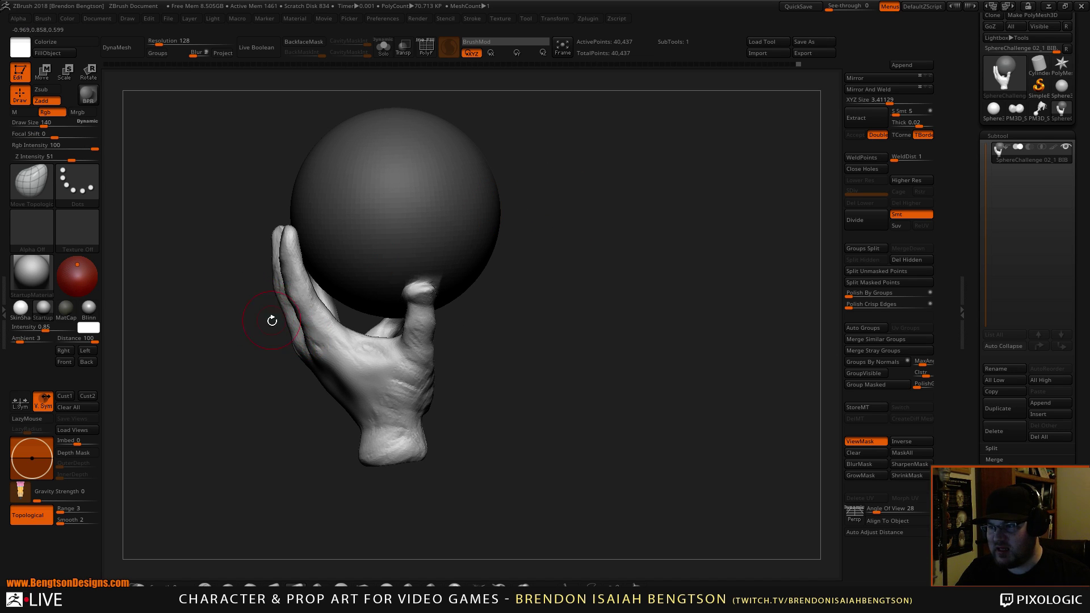
{"action": "left_click_drag", "start_coordinate": [223, 374], "coordinate": [278, 393], "text": "alt"}
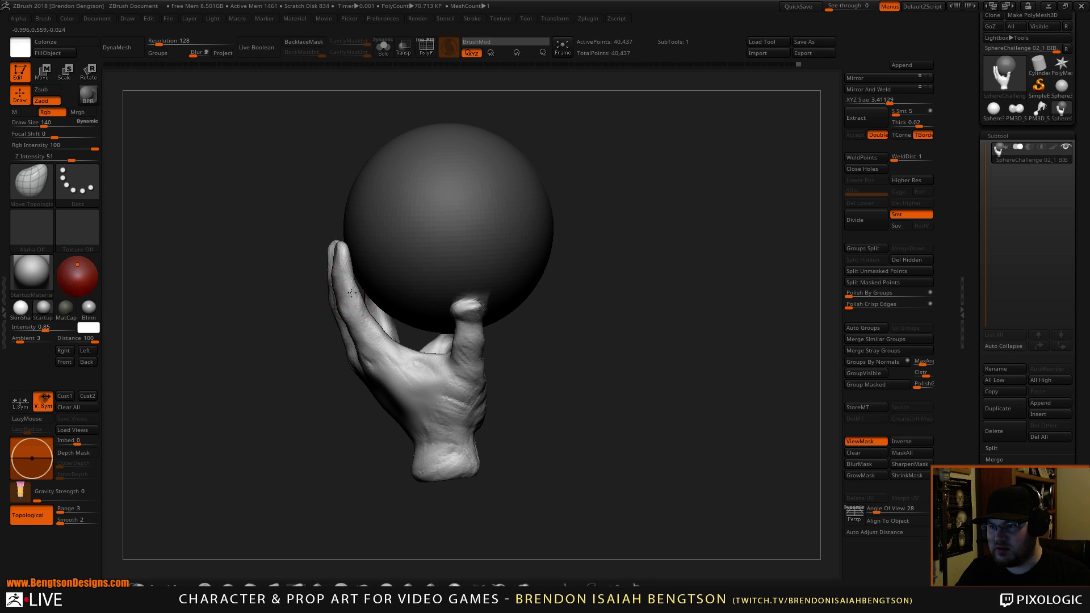
Step: Adjust the lower thumb and its base with the Move Topological brush at draw size 280
{"action": "mouse_move", "coordinate": [576, 351]}
{"action": "left_mouse_down"}
{"action": "mouse_move", "coordinate": [573, 302]}
{"action": "mouse_move", "coordinate": [580, 330]}
{"action": "left_mouse_up"}
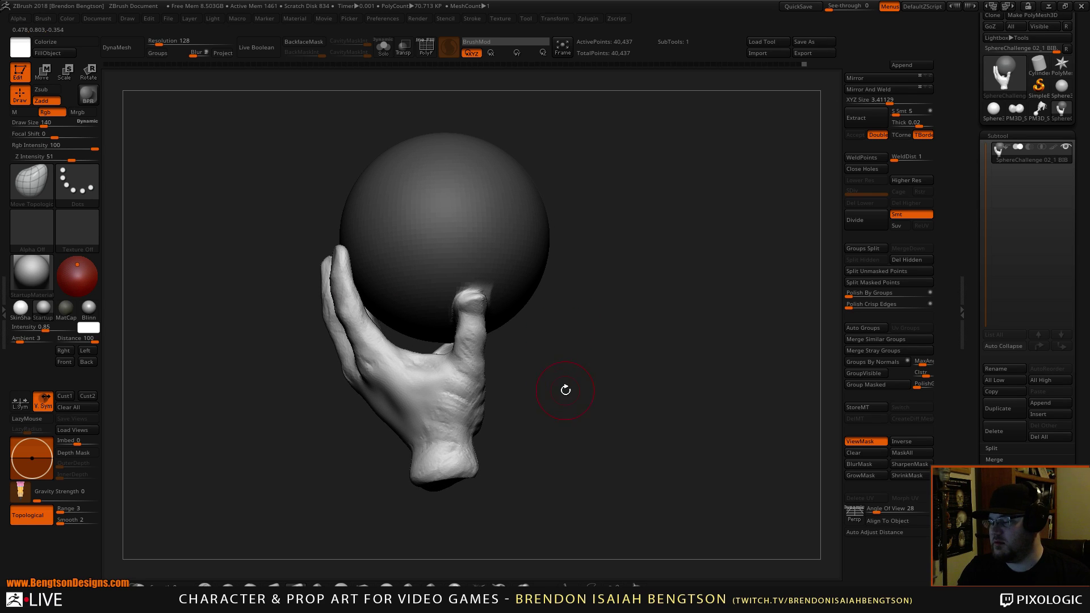
{"action": "key", "text": "space"}
{"action": "mouse_move", "coordinate": [468, 363]}
{"action": "left_mouse_down"}
{"action": "mouse_move", "coordinate": [477, 363]}
{"action": "mouse_move", "coordinate": [461, 381]}
{"action": "left_mouse_up"}
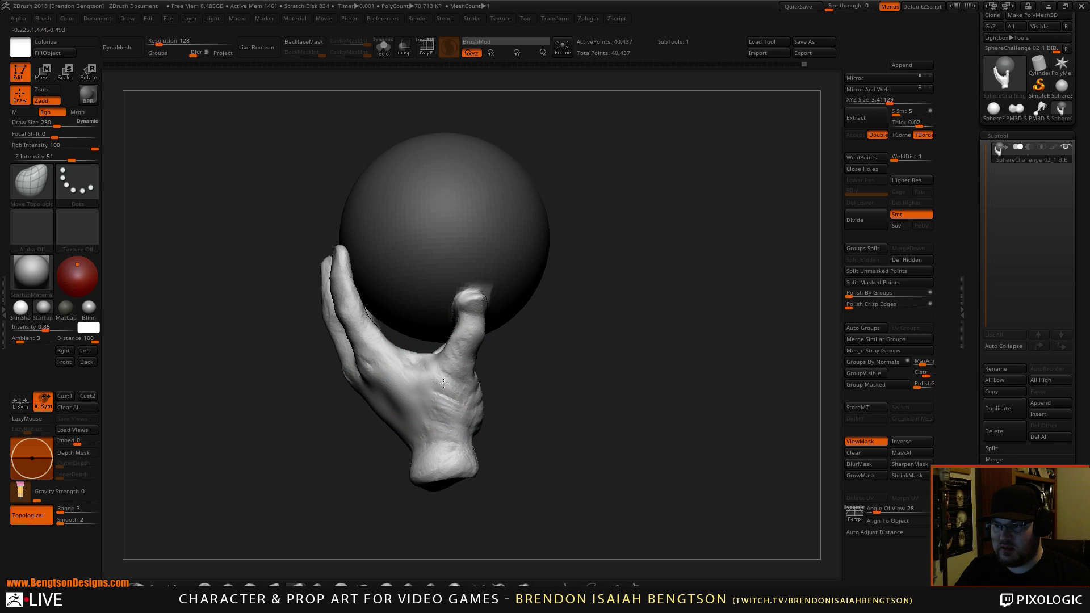
{"action": "left_click_drag", "start_coordinate": [544, 414], "coordinate": [493, 410]}
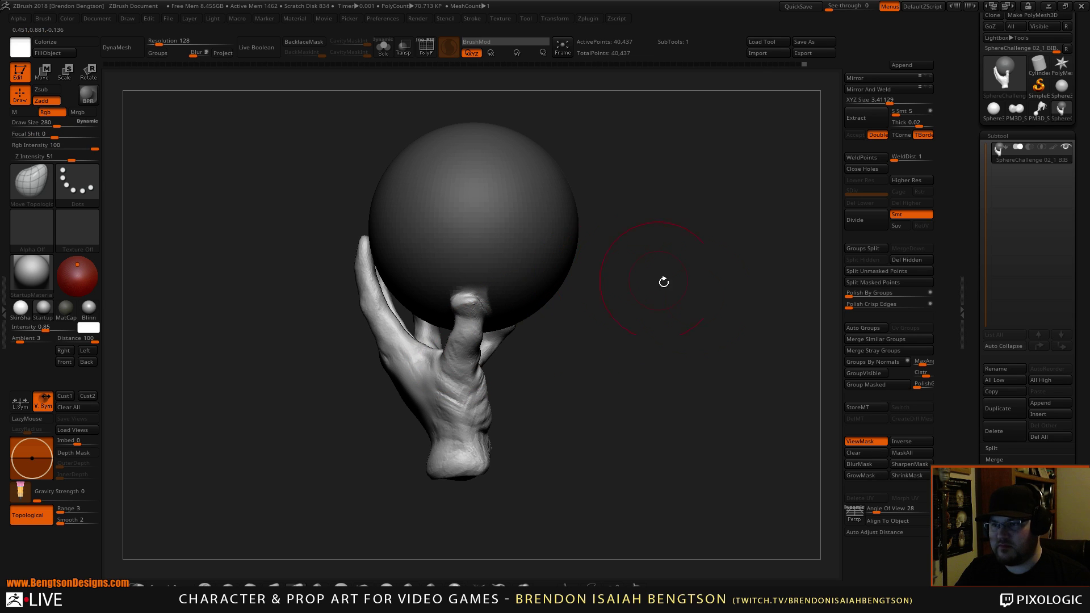
{"action": "left_click_drag", "start_coordinate": [662, 282], "coordinate": [524, 317]}
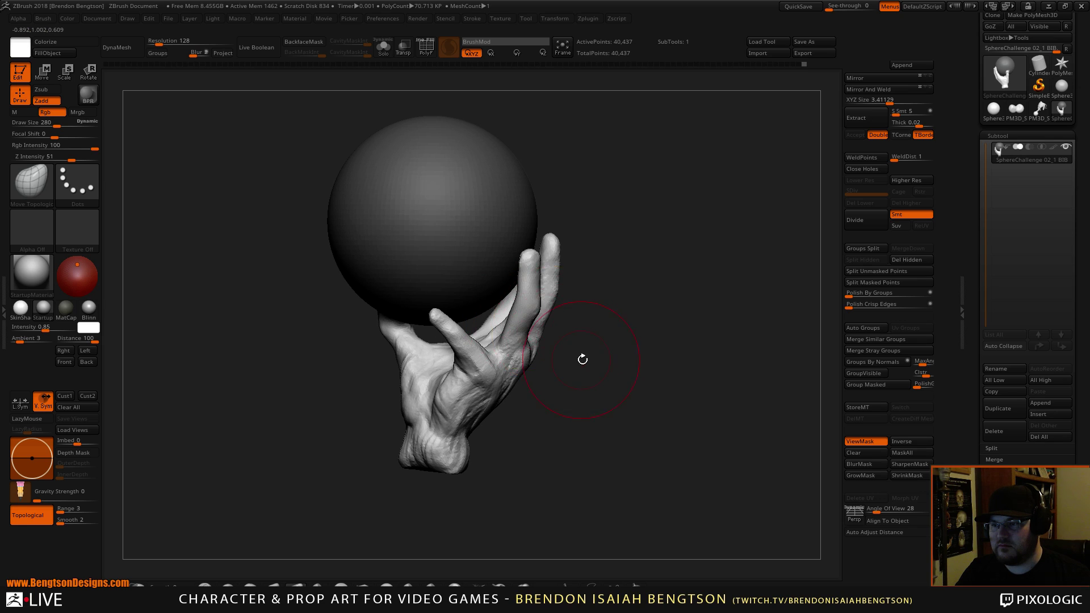
{"action": "left_click_drag", "start_coordinate": [581, 360], "coordinate": [642, 358]}
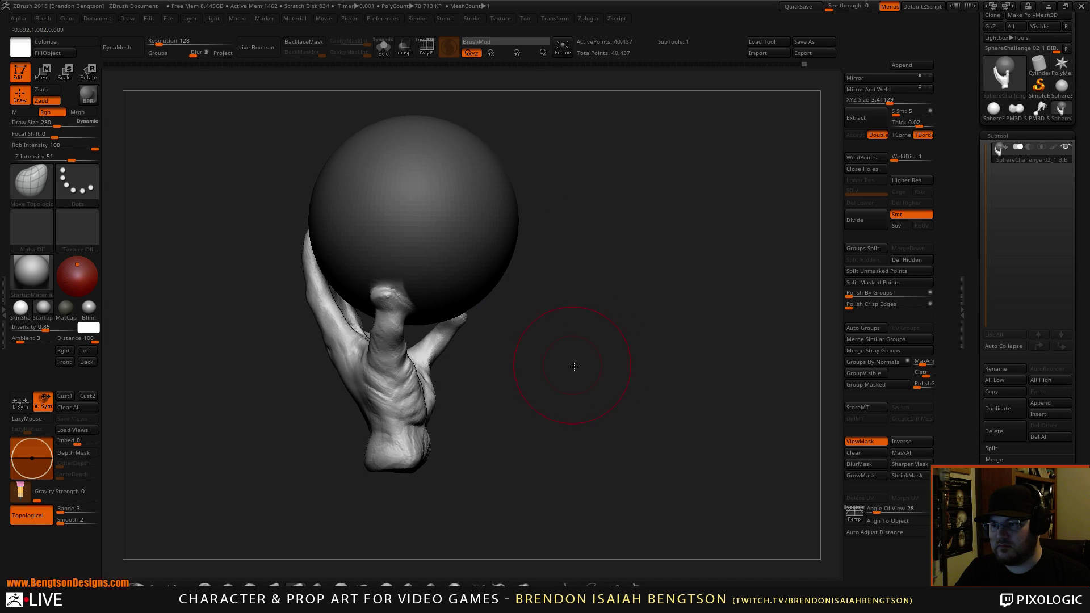
Step: Build up the lower thumb and the web beside it with the ClayBuildup brush at draw size 110
{"action": "left_click_drag", "start_coordinate": [574, 366], "coordinate": [531, 403], "text": "alt"}
{"action": "key", "text": "b"}
{"action": "key", "text": "c"}
{"action": "key", "text": "b"}
{"action": "key", "text": "space"}
{"action": "left_click_drag", "start_coordinate": [414, 371], "coordinate": [403, 372]}
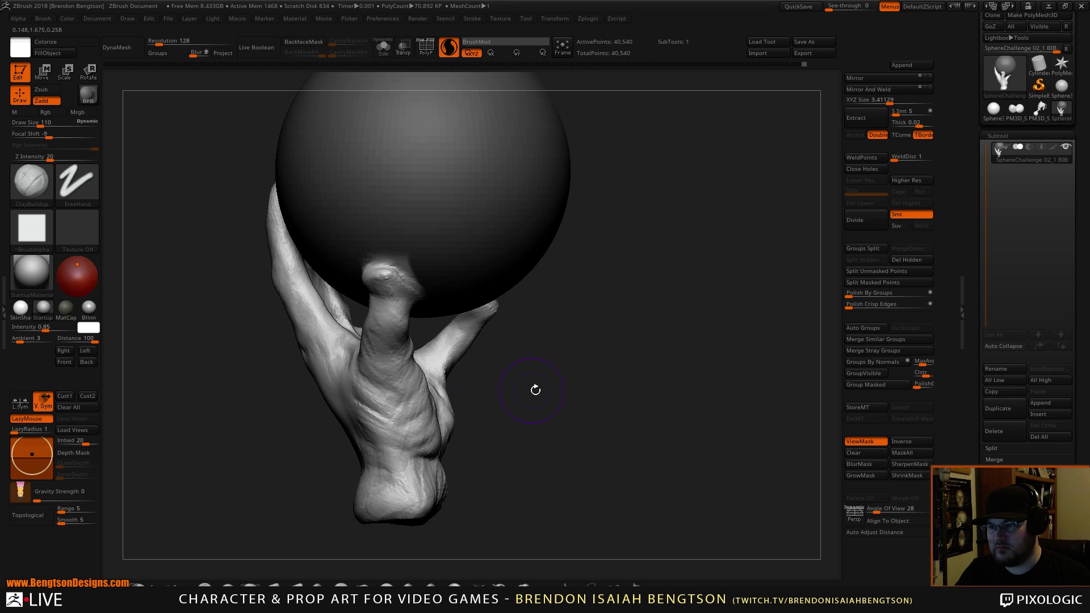
{"action": "left_click_drag", "start_coordinate": [535, 390], "coordinate": [423, 339]}
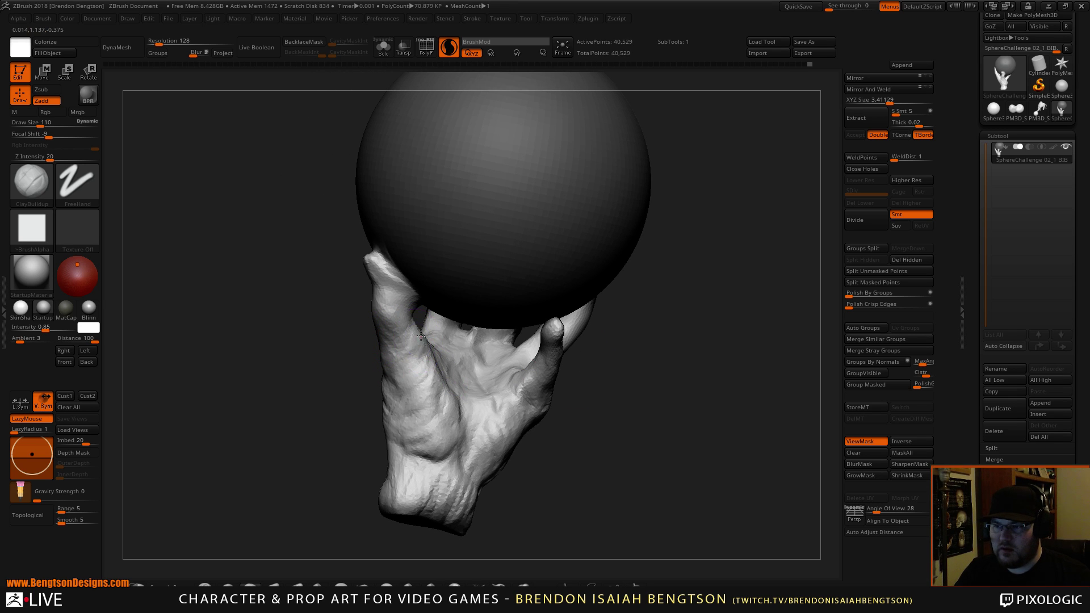
{"action": "left_click_drag", "start_coordinate": [316, 440], "coordinate": [360, 469]}
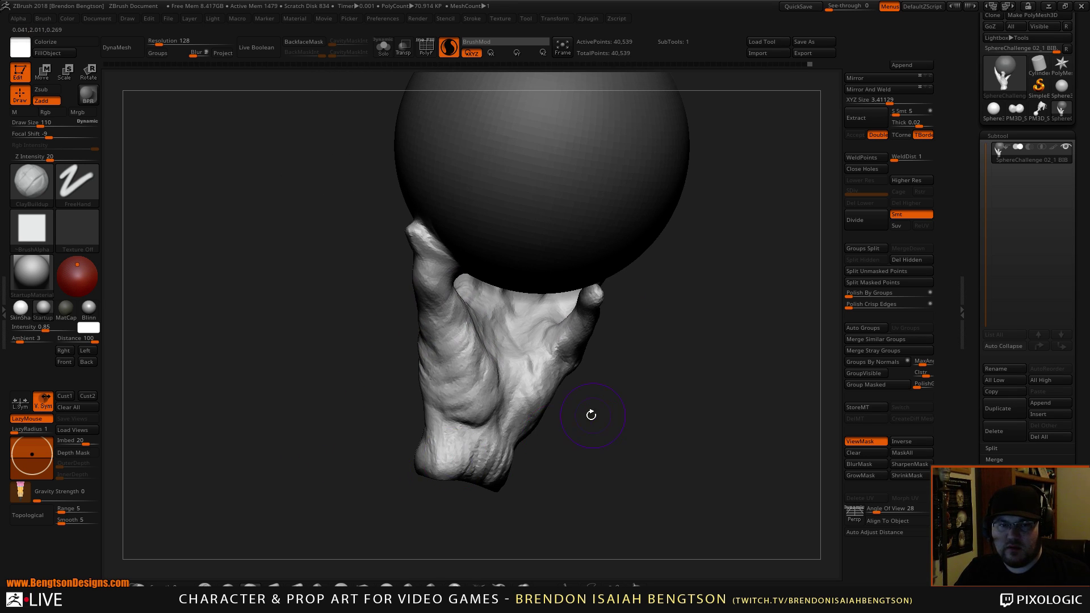
Step: Show the wireframe and examine the mesh density across the palm, thumb and little finger
{"action": "mouse_move", "coordinate": [669, 443]}
{"action": "left_mouse_down"}
{"action": "mouse_move", "coordinate": [680, 400]}
{"action": "mouse_move", "coordinate": [696, 424]}
{"action": "left_mouse_up"}
{"action": "key", "text": "shift"}
{"action": "key", "text": "shift+f"}
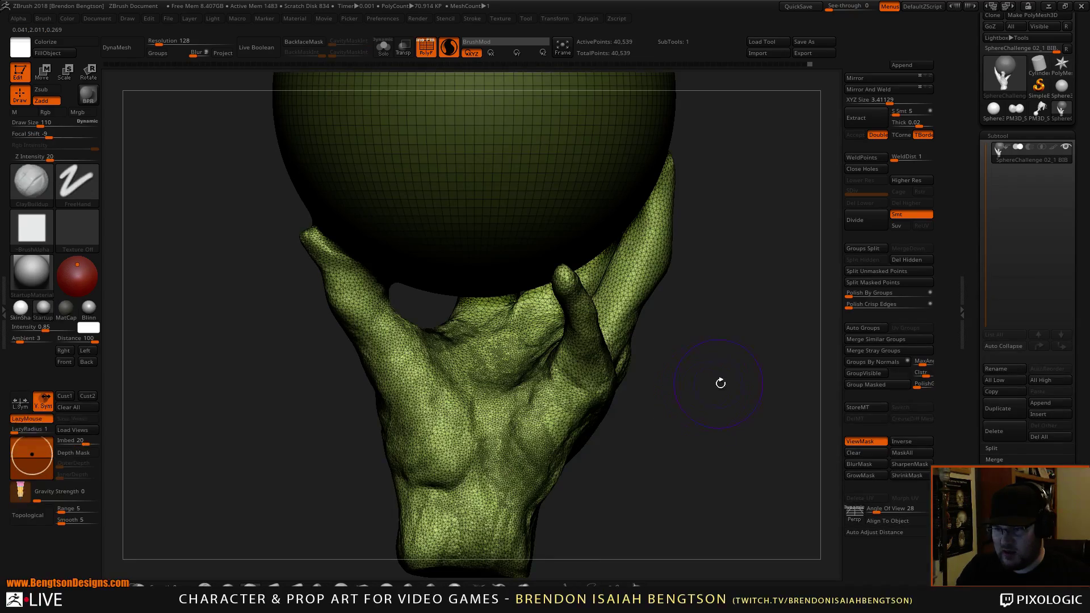
{"action": "left_click_drag", "start_coordinate": [713, 375], "coordinate": [610, 551], "text": "alt"}
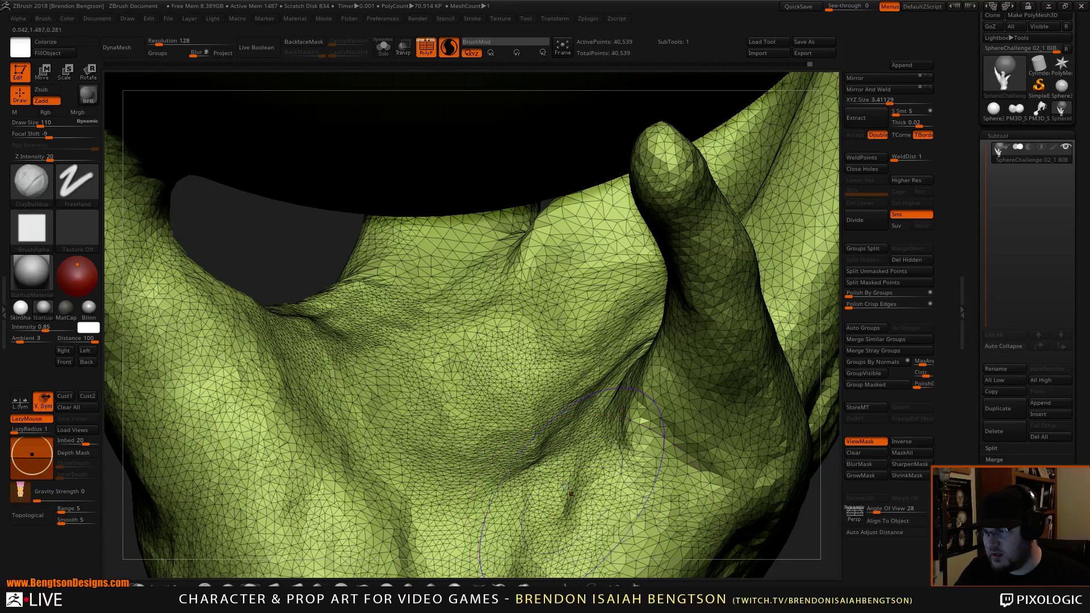
{"action": "key", "text": "space"}
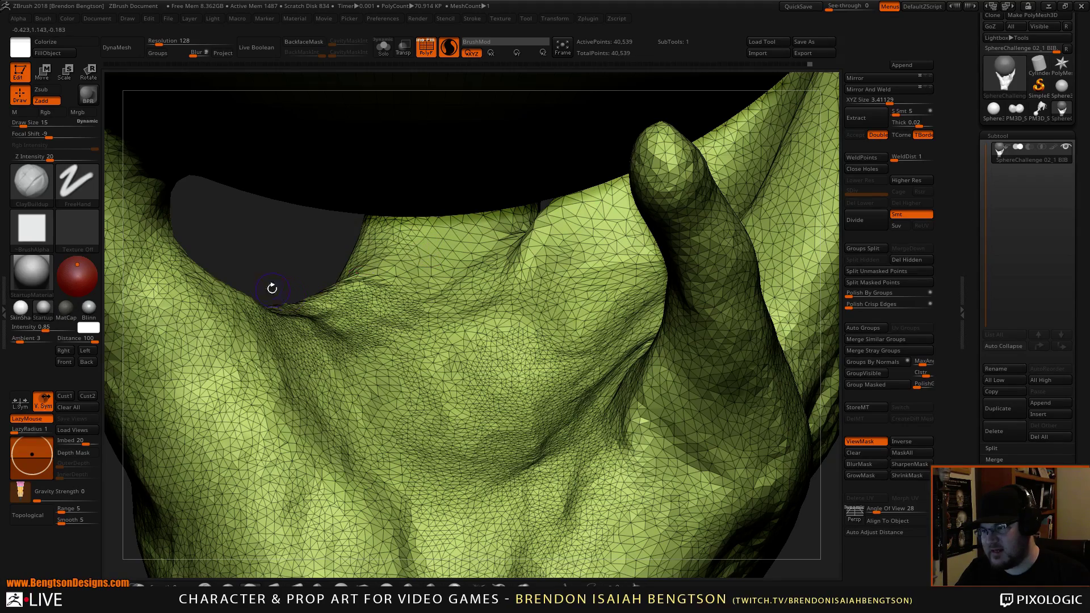
{"action": "left_click_drag", "start_coordinate": [272, 288], "coordinate": [495, 234]}
{"action": "left_click_drag", "start_coordinate": [533, 356], "coordinate": [316, 209]}
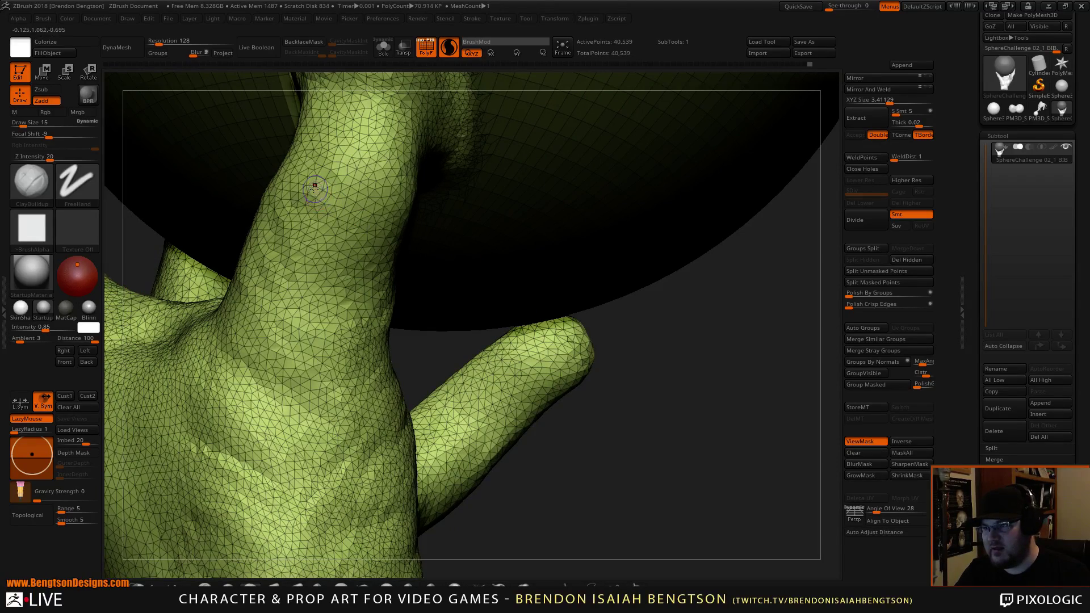
{"action": "right_click_drag", "start_coordinate": [643, 465], "coordinate": [629, 318], "text": "ctrl"}
{"action": "left_click_drag", "start_coordinate": [633, 397], "coordinate": [624, 420]}
Step: Hide the wireframe and adjust the thumb's outer side with the Move Topological brush at draw size 151
{"action": "key", "text": "b"}
{"action": "key", "text": "m"}
{"action": "key", "text": "t"}
{"action": "key", "text": "space"}
{"action": "left_click_drag", "start_coordinate": [393, 267], "coordinate": [406, 268]}
{"action": "key", "text": "shift+f"}
{"action": "key", "text": "space"}
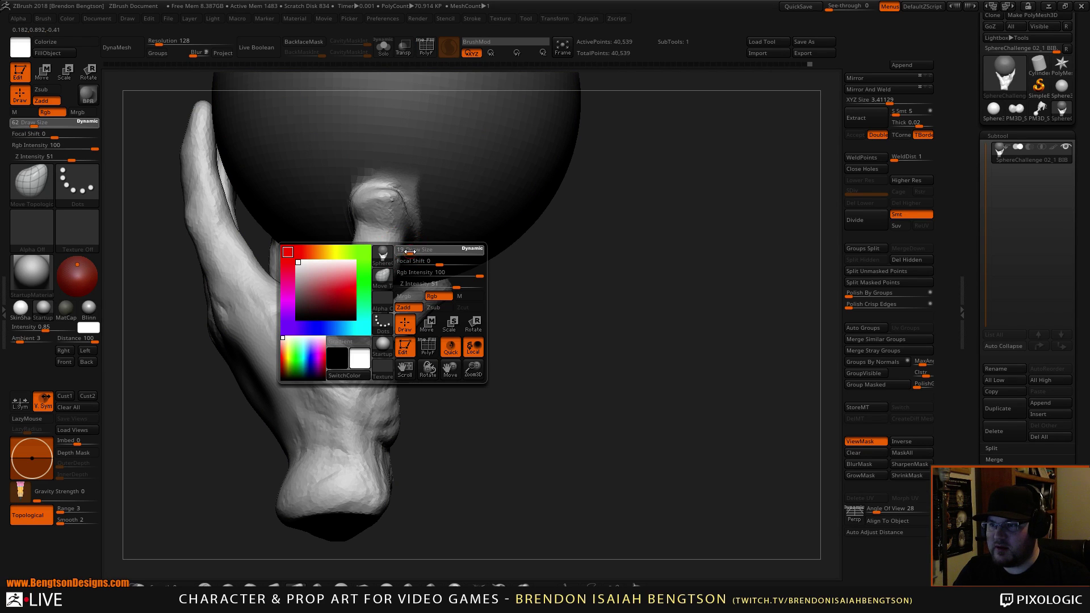
{"action": "mouse_move", "coordinate": [584, 325]}
{"action": "right_mouse_down", "text": "alt"}
{"action": "mouse_move", "coordinate": [611, 397]}
{"action": "mouse_move", "coordinate": [460, 313]}
{"action": "right_mouse_up", "text": "alt"}
{"action": "key", "text": "space"}
{"action": "mouse_move", "coordinate": [393, 301]}
{"action": "left_mouse_down"}
{"action": "mouse_move", "coordinate": [414, 301]}
{"action": "mouse_move", "coordinate": [414, 332]}
{"action": "left_mouse_up"}
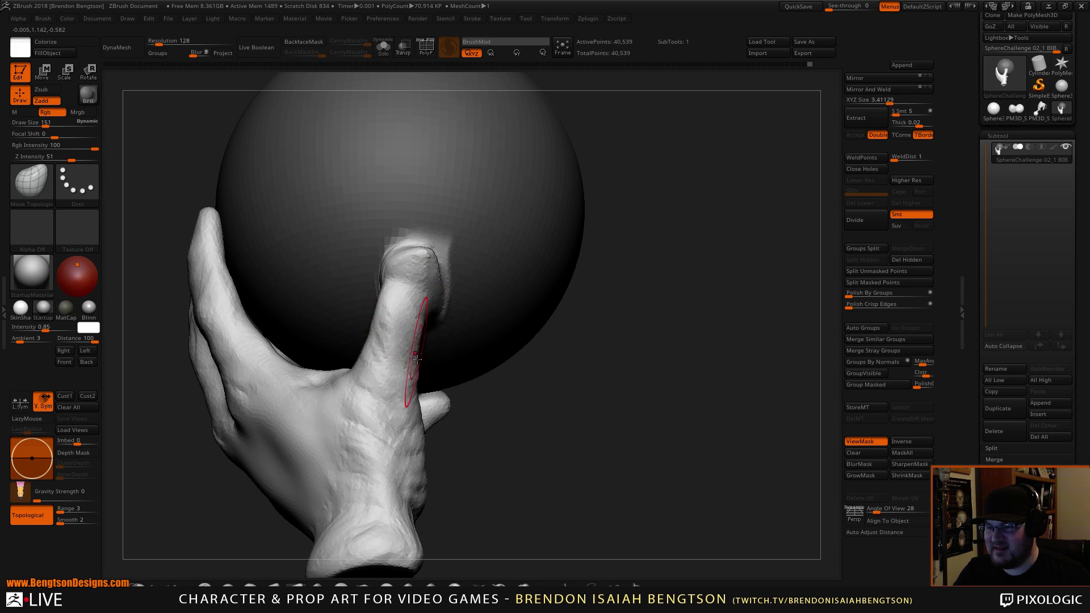
Step: Slim the middle of the thumb, viewed from the back of the hand, with the Move Topological brush at draw size 151
{"action": "right_click_drag", "start_coordinate": [420, 317], "coordinate": [539, 436]}
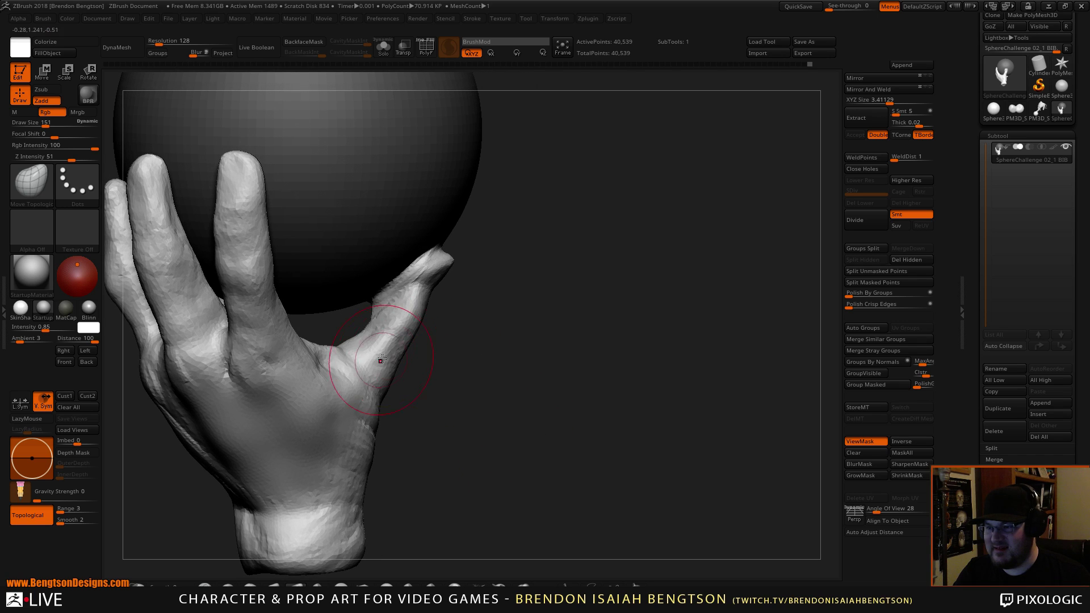
{"action": "right_click_drag", "start_coordinate": [464, 360], "coordinate": [475, 359]}
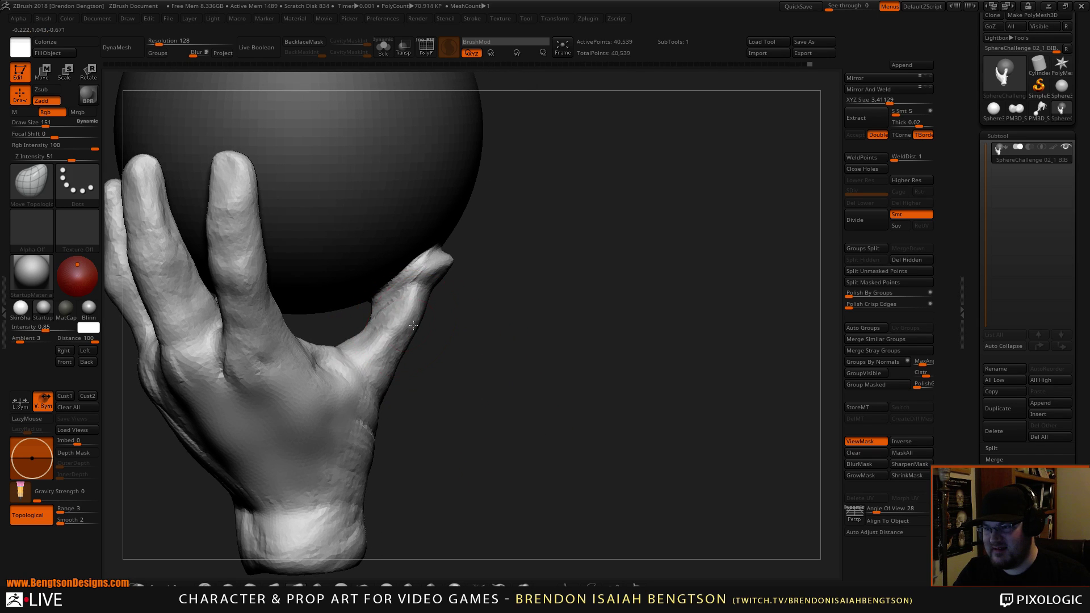
{"action": "left_click_drag", "start_coordinate": [420, 328], "coordinate": [415, 327]}
{"action": "mouse_move", "coordinate": [449, 358]}
{"action": "right_mouse_down"}
{"action": "mouse_move", "coordinate": [360, 373]}
{"action": "mouse_move", "coordinate": [369, 357]}
{"action": "right_mouse_up"}
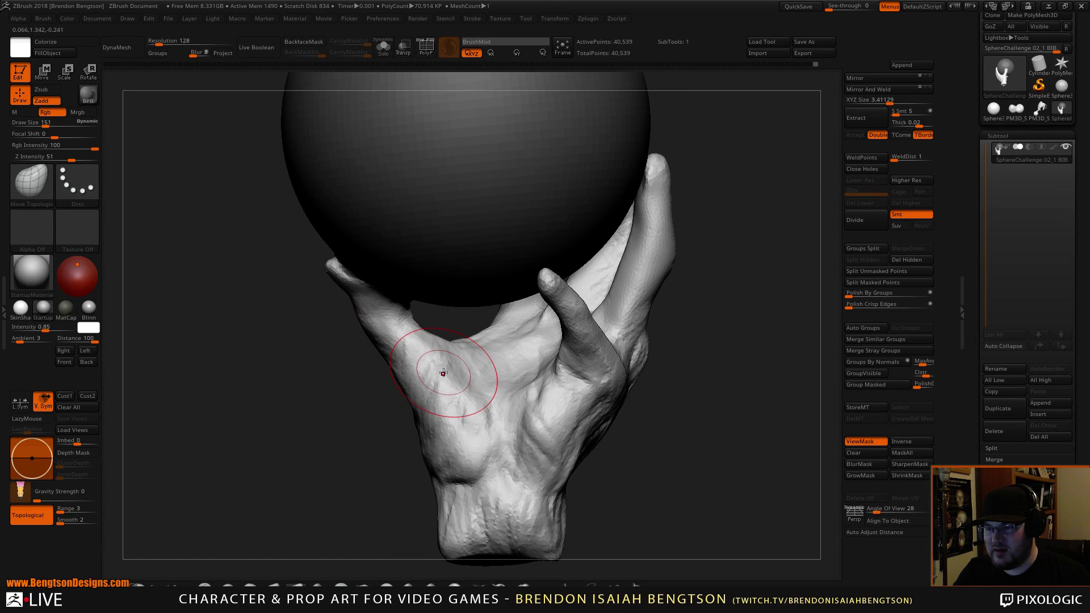
{"action": "right_click_drag", "start_coordinate": [370, 437], "coordinate": [289, 458]}
Step: Build up the palm at the base of the little finger with the ClayBuildup brush at draw size 76
{"action": "right_click_drag", "start_coordinate": [569, 395], "coordinate": [588, 390]}
{"action": "key", "text": "1"}
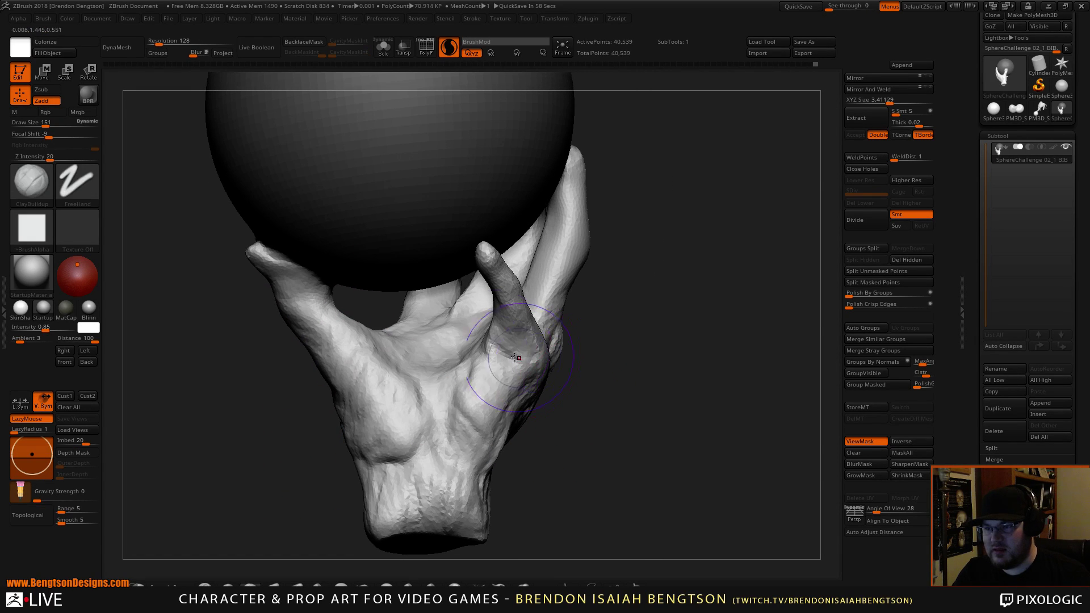
{"action": "key", "text": "space"}
{"action": "left_click_drag", "start_coordinate": [506, 343], "coordinate": [497, 341]}
{"action": "right_click_drag", "start_coordinate": [661, 314], "coordinate": [547, 309], "text": "alt"}
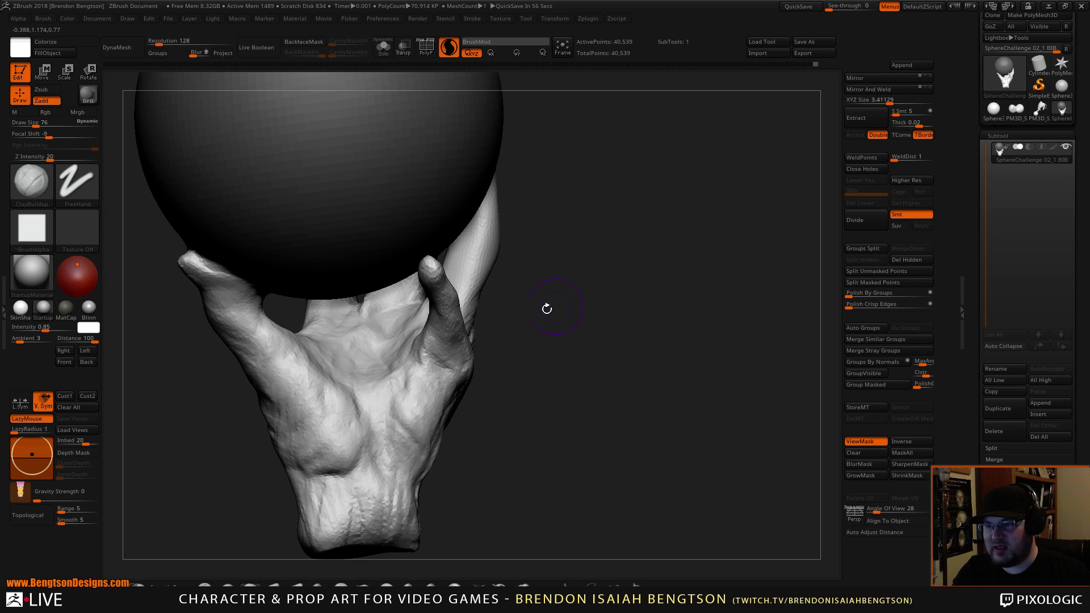
Step: Carve a crease at the palm-side base of the little finger with the DamStandard brush
{"action": "key", "text": "2"}
{"action": "left_click_drag", "start_coordinate": [425, 342], "coordinate": [439, 354]}
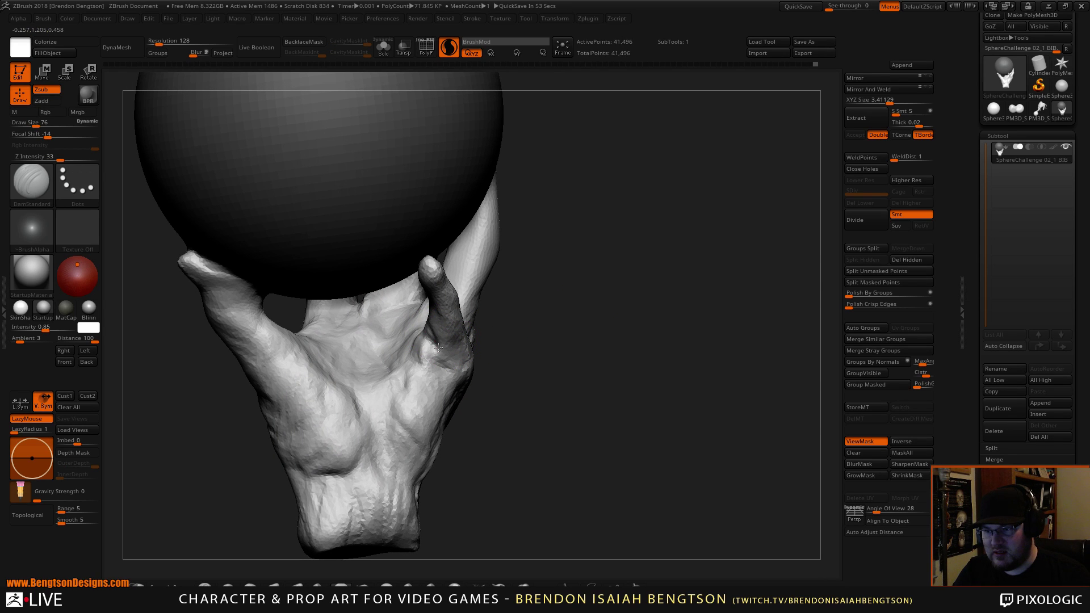
{"action": "mouse_move", "coordinate": [480, 355]}
{"action": "right_mouse_down"}
{"action": "mouse_move", "coordinate": [528, 363]}
{"action": "mouse_move", "coordinate": [492, 350]}
{"action": "right_mouse_up"}
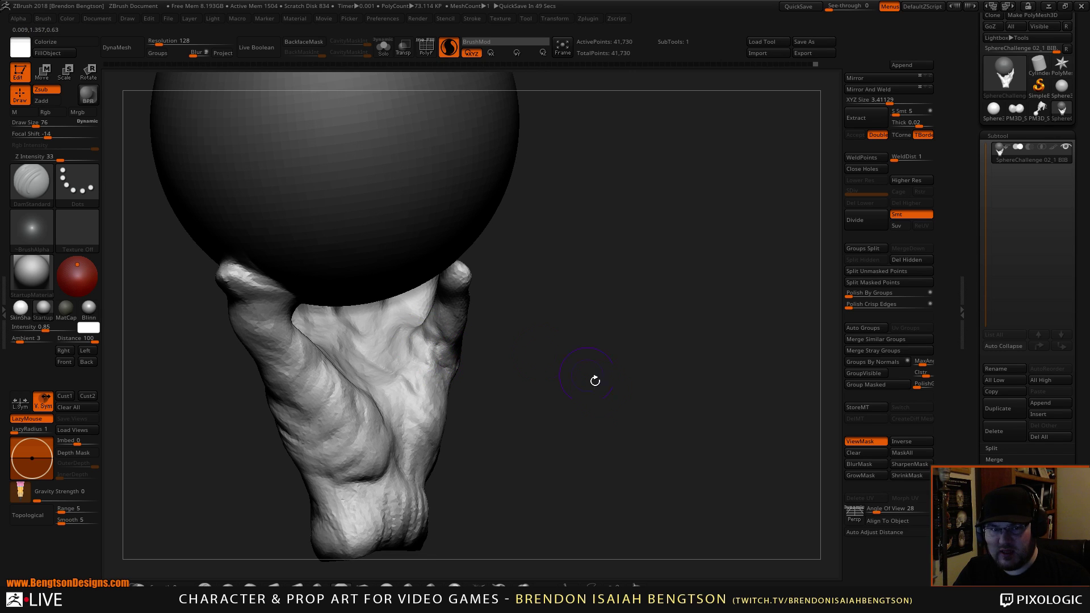
{"action": "mouse_move", "coordinate": [594, 380]}
{"action": "right_mouse_down", "text": "ctrl"}
{"action": "mouse_move", "coordinate": [603, 348]}
{"action": "mouse_move", "coordinate": [630, 392]}
{"action": "mouse_move", "coordinate": [623, 360]}
{"action": "mouse_move", "coordinate": [607, 364]}
{"action": "right_mouse_up", "text": "ctrl"}
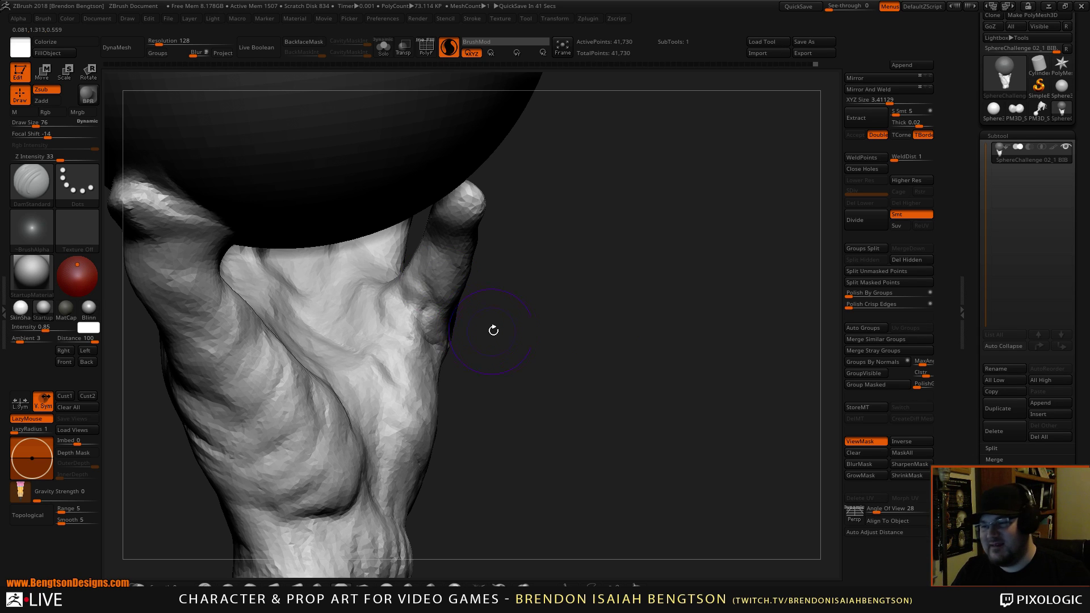
Step: Reshape the base of the little finger and the adjoining palm edge with the Move Topological brush
{"action": "mouse_move", "coordinate": [517, 331]}
{"action": "left_mouse_down"}
{"action": "mouse_move", "coordinate": [501, 321]}
{"action": "mouse_move", "coordinate": [513, 340]}
{"action": "mouse_move", "coordinate": [492, 321]}
{"action": "left_mouse_up"}
{"action": "key", "text": "b"}
{"action": "key", "text": "m"}
{"action": "key", "text": "t"}
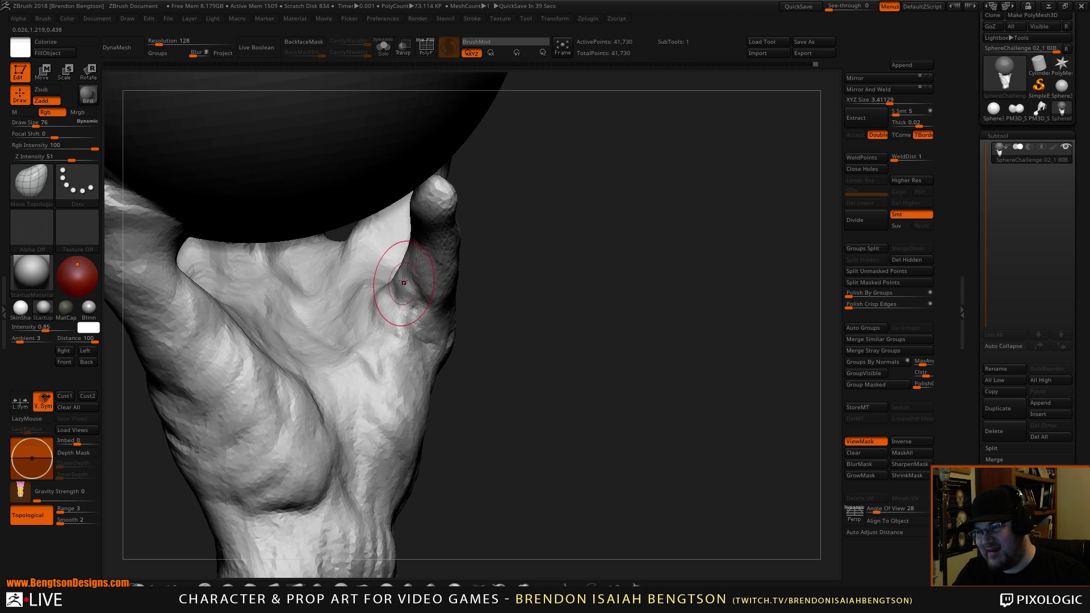
{"action": "left_click_drag", "start_coordinate": [403, 281], "coordinate": [411, 285]}
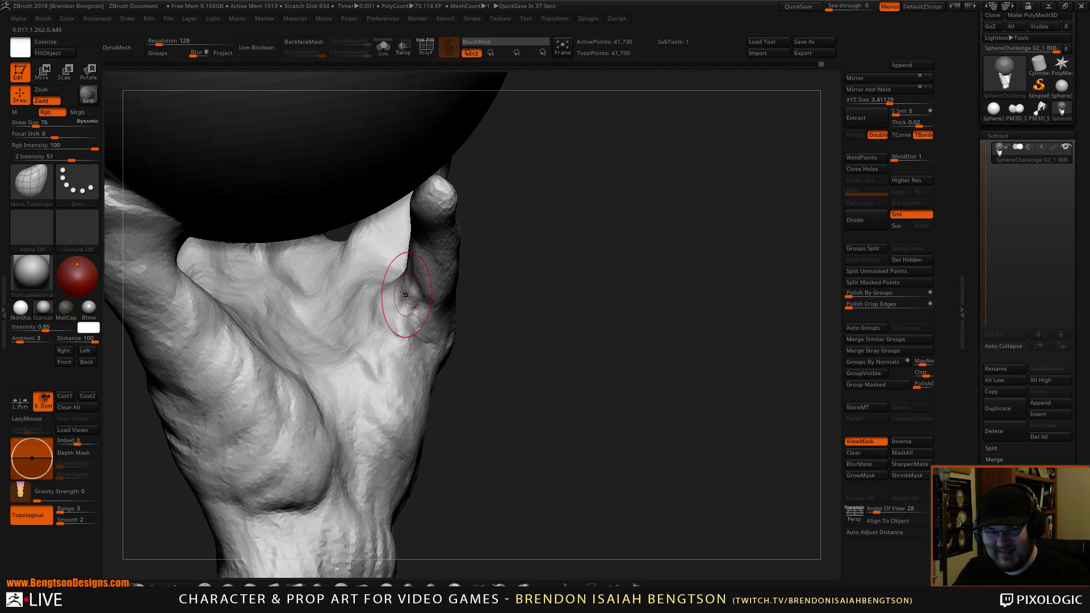
{"action": "left_click_drag", "start_coordinate": [560, 321], "coordinate": [420, 273]}
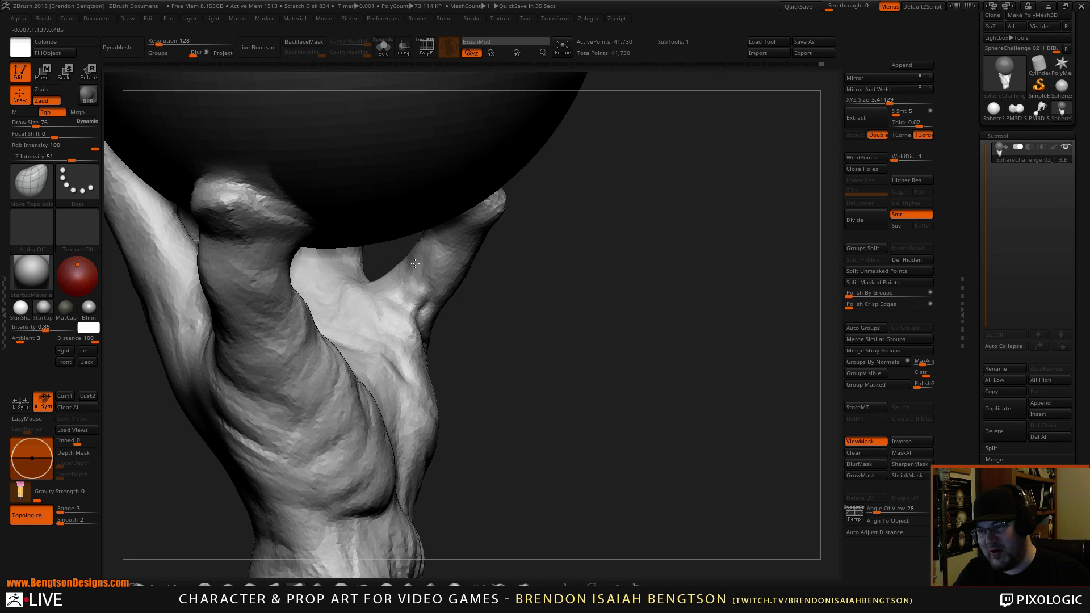
{"action": "left_click_drag", "start_coordinate": [417, 290], "coordinate": [487, 353]}
{"action": "right_click_drag", "start_coordinate": [483, 354], "coordinate": [439, 336]}
{"action": "left_click_drag", "start_coordinate": [439, 336], "coordinate": [459, 349]}
Step: Build up volume around the little finger and its base with the ClayBuildup brush
{"action": "left_click_drag", "start_coordinate": [569, 495], "coordinate": [530, 482]}
{"action": "key", "text": "b"}
{"action": "key", "text": "c"}
{"action": "key", "text": "b"}
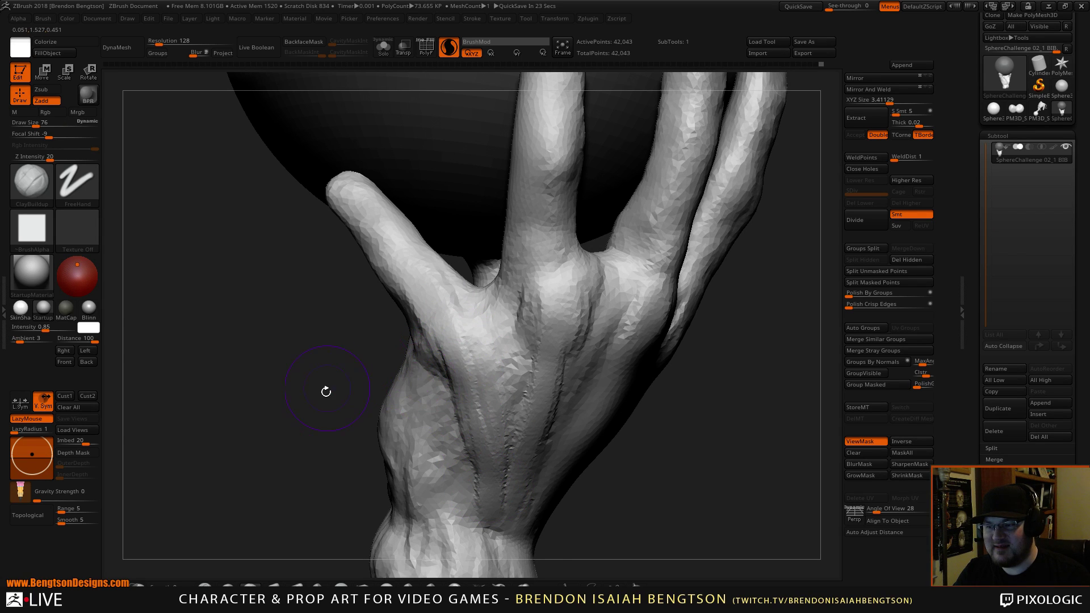
{"action": "mouse_move", "coordinate": [325, 391]}
{"action": "left_mouse_down"}
{"action": "mouse_move", "coordinate": [407, 384]}
{"action": "mouse_move", "coordinate": [458, 245]}
{"action": "left_mouse_up"}
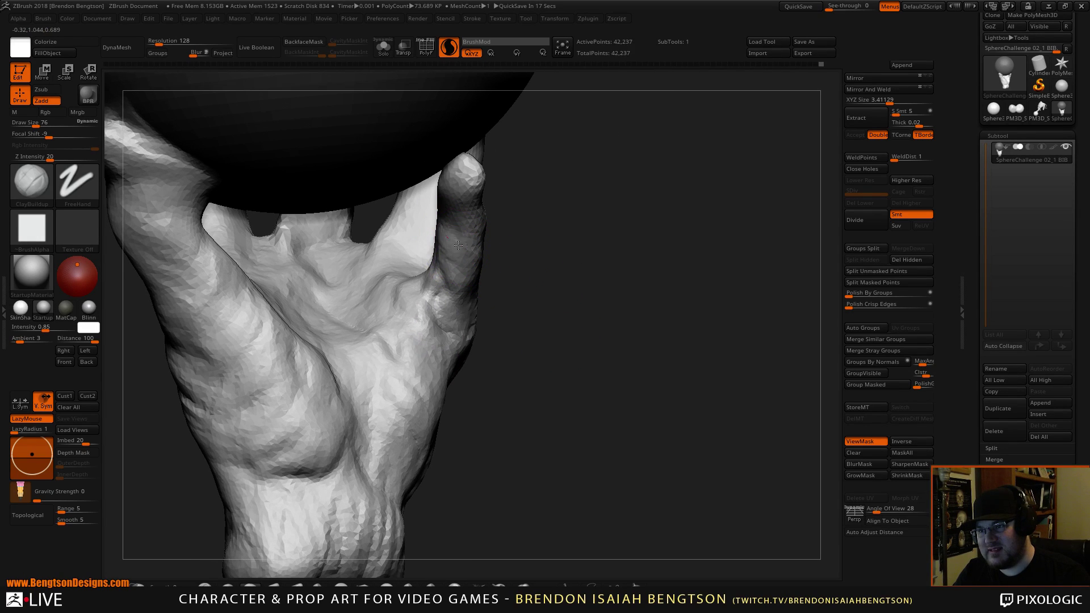
{"action": "mouse_move", "coordinate": [433, 261]}
{"action": "left_mouse_down"}
{"action": "mouse_move", "coordinate": [445, 284]}
{"action": "mouse_move", "coordinate": [440, 273]}
{"action": "left_mouse_up"}
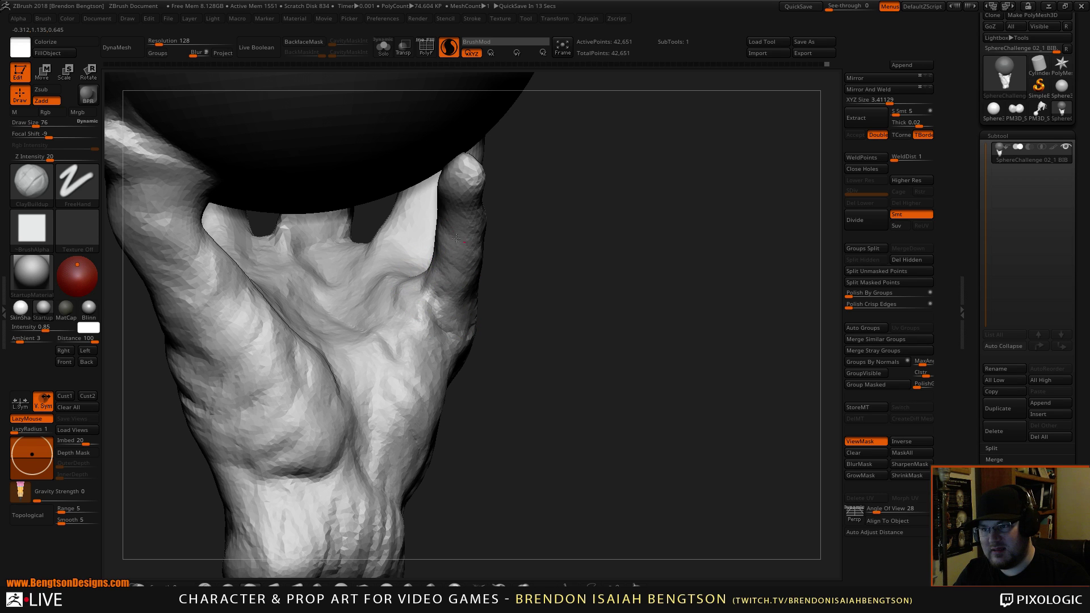
Step: Adjust the contour of the little finger's lower section with the Move Topological brush
{"action": "left_click_drag", "start_coordinate": [481, 238], "coordinate": [525, 223]}
{"action": "key", "text": "b"}
{"action": "key", "text": "m"}
{"action": "key", "text": "t"}
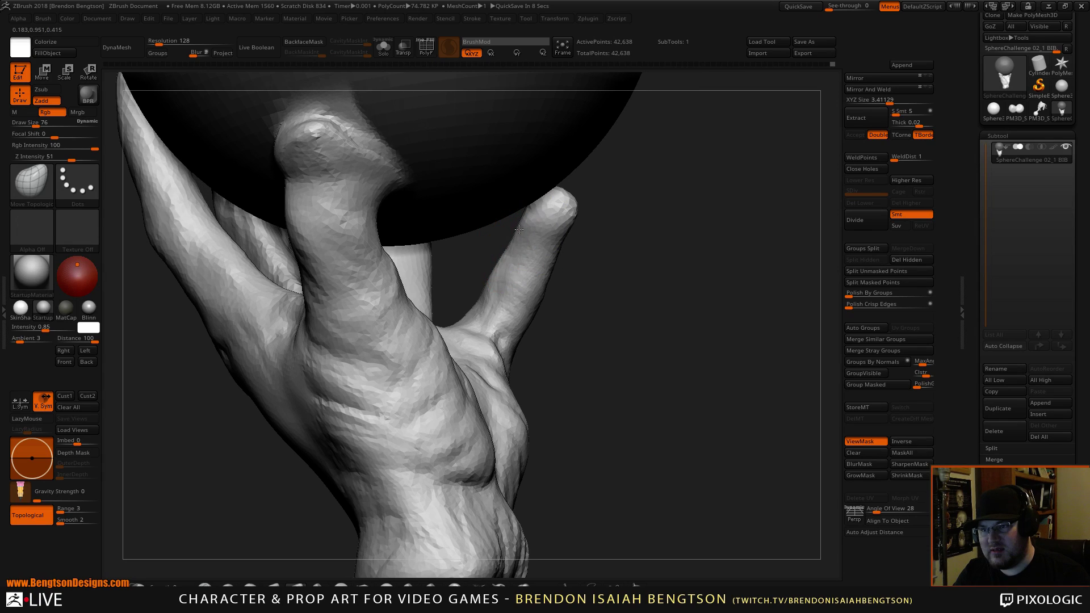
{"action": "left_click_drag", "start_coordinate": [487, 272], "coordinate": [494, 277]}
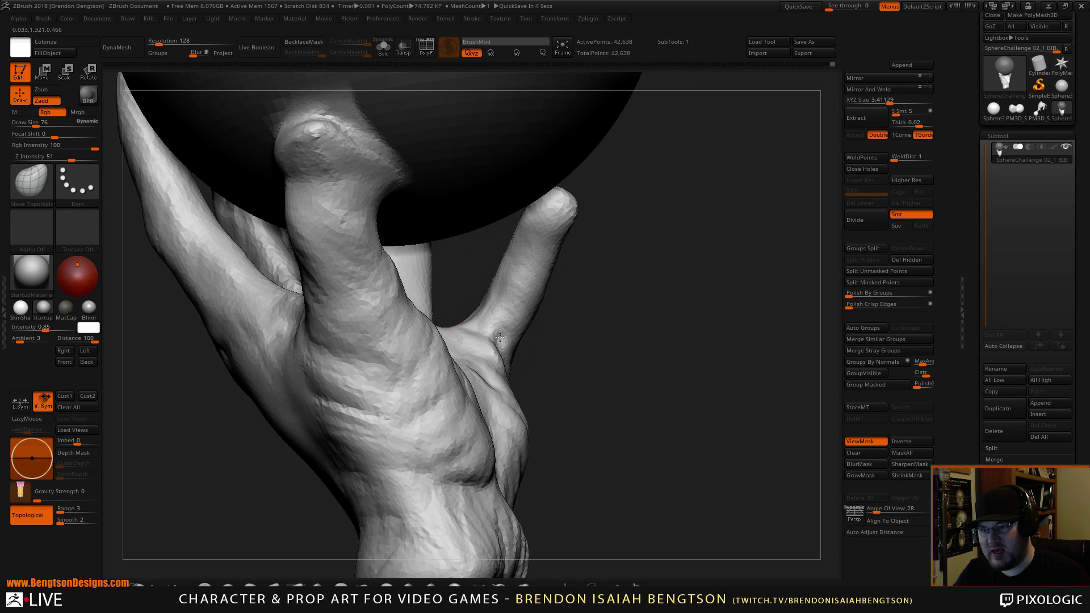
Step: Examine the hand's overall pose and its grip on the sphere from the back, the front and the thumb side
{"action": "left_click_drag", "start_coordinate": [555, 361], "coordinate": [588, 418], "text": "alt"}
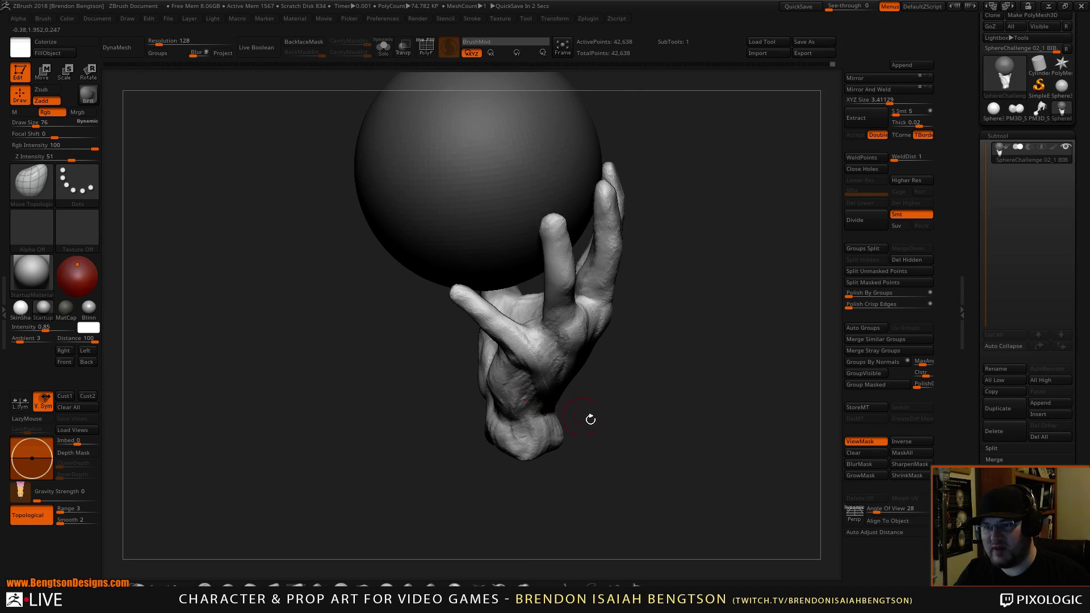
{"action": "left_click_drag", "start_coordinate": [644, 398], "coordinate": [504, 297]}
{"action": "left_click_drag", "start_coordinate": [504, 392], "coordinate": [498, 355], "text": "alt"}
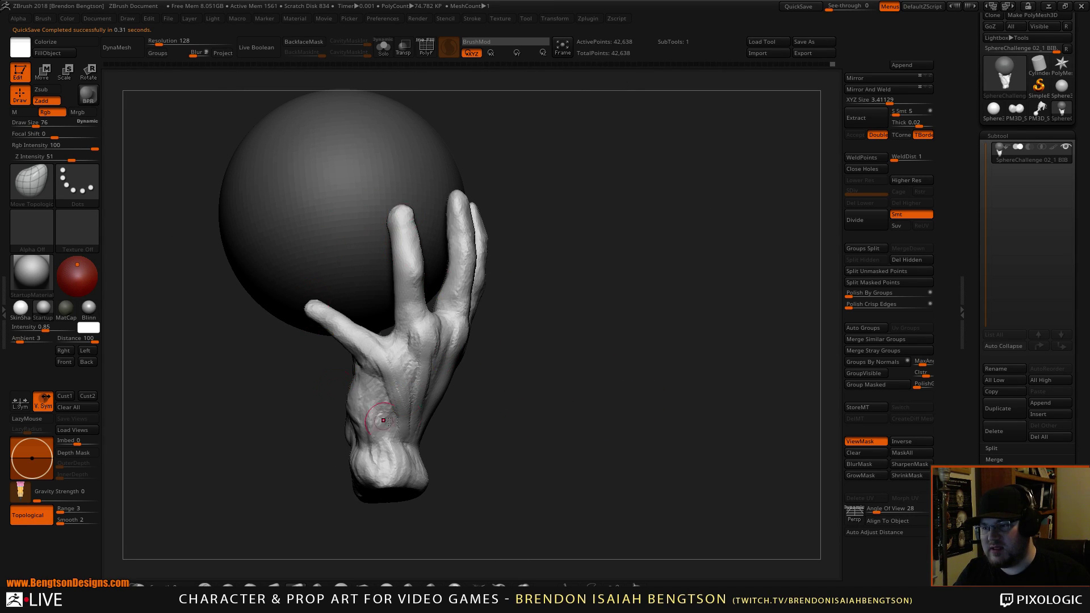
{"action": "mouse_move", "coordinate": [550, 385]}
{"action": "left_mouse_down"}
{"action": "mouse_move", "coordinate": [528, 390]}
{"action": "mouse_move", "coordinate": [543, 373]}
{"action": "mouse_move", "coordinate": [426, 321]}
{"action": "left_mouse_up"}
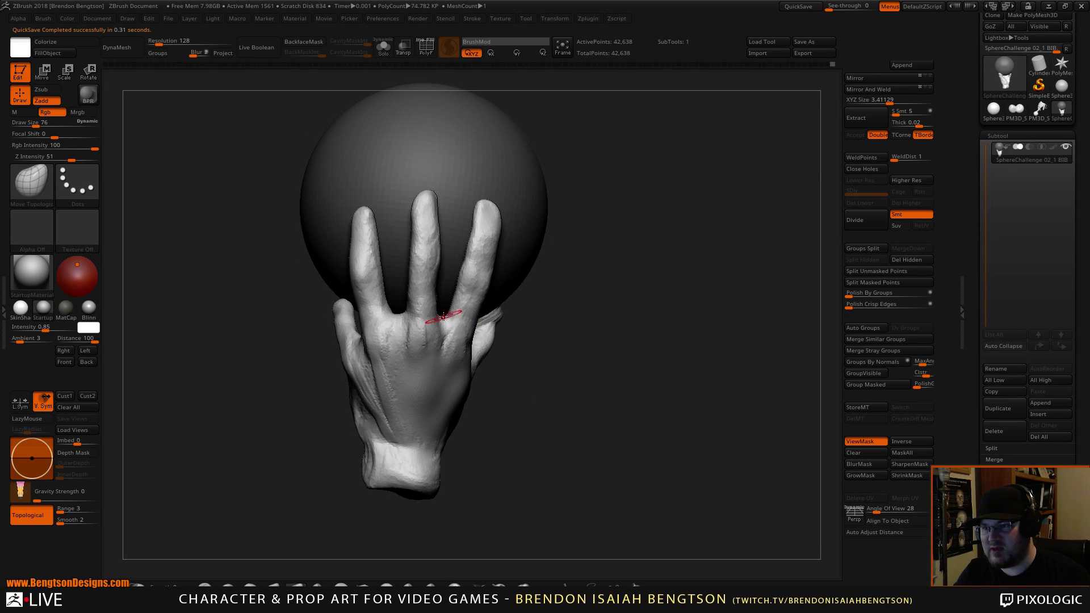
{"action": "left_click_drag", "start_coordinate": [571, 270], "coordinate": [627, 211]}
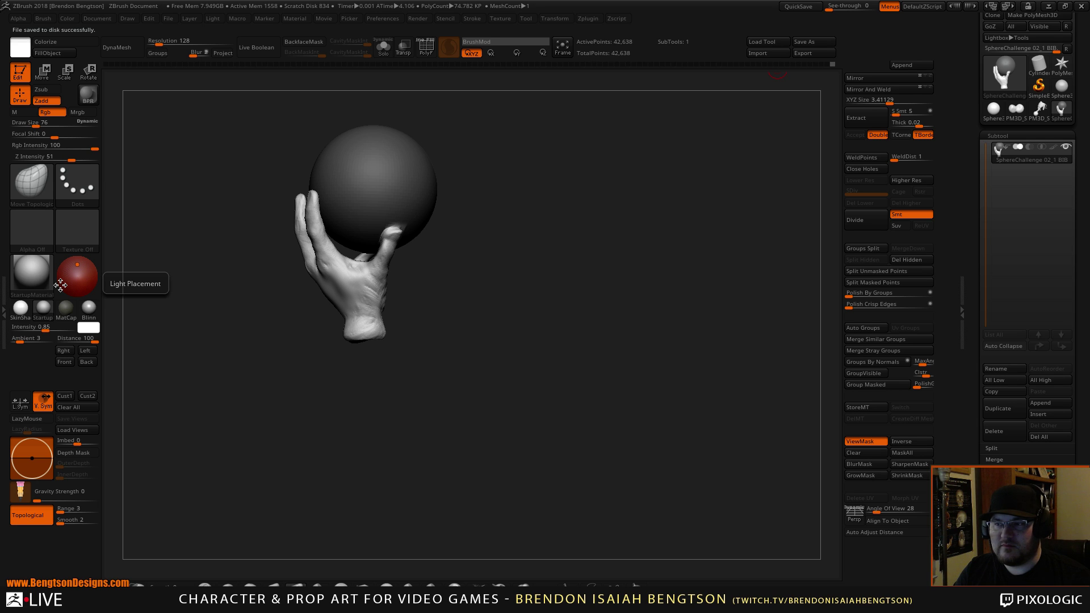
{"action": "left_click_drag", "start_coordinate": [501, 365], "coordinate": [539, 386], "text": "alt"}
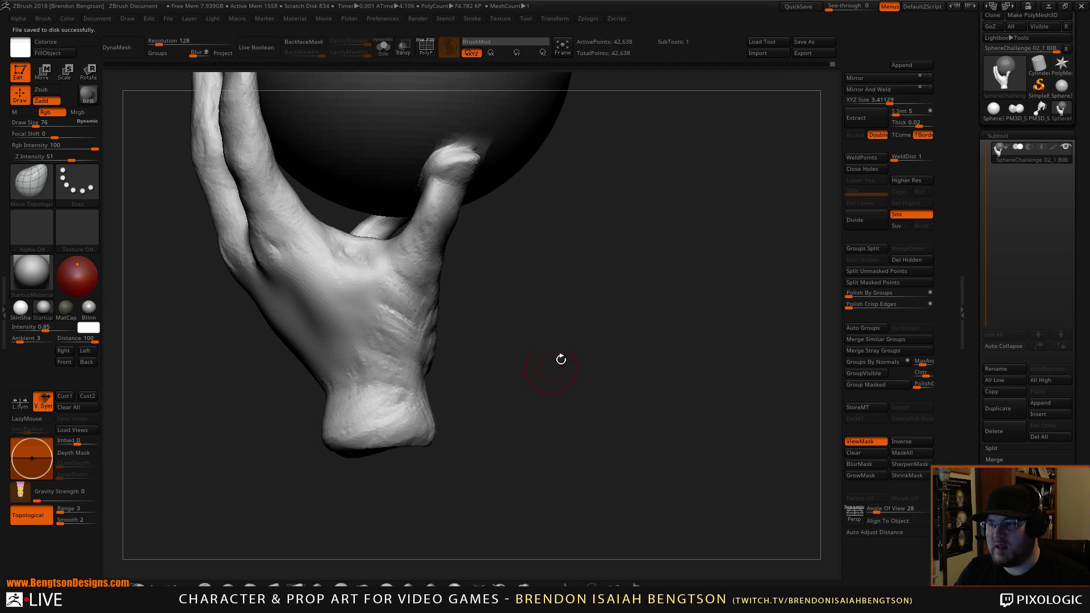
{"action": "left_click_drag", "start_coordinate": [567, 323], "coordinate": [605, 413], "text": "alt"}
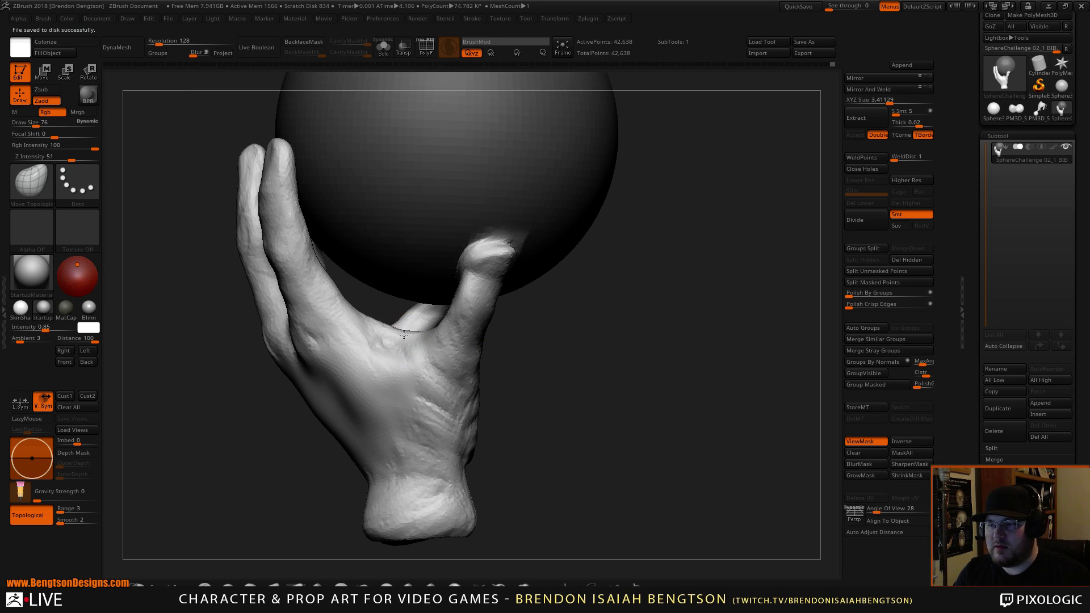
{"action": "left_click_drag", "start_coordinate": [230, 328], "coordinate": [307, 381], "text": "alt"}
Step: Set the brush draw size to 88 and select the DamStandard brush
{"action": "key", "text": "space"}
{"action": "left_click_drag", "start_coordinate": [389, 347], "coordinate": [396, 344]}
{"action": "key", "text": "space"}
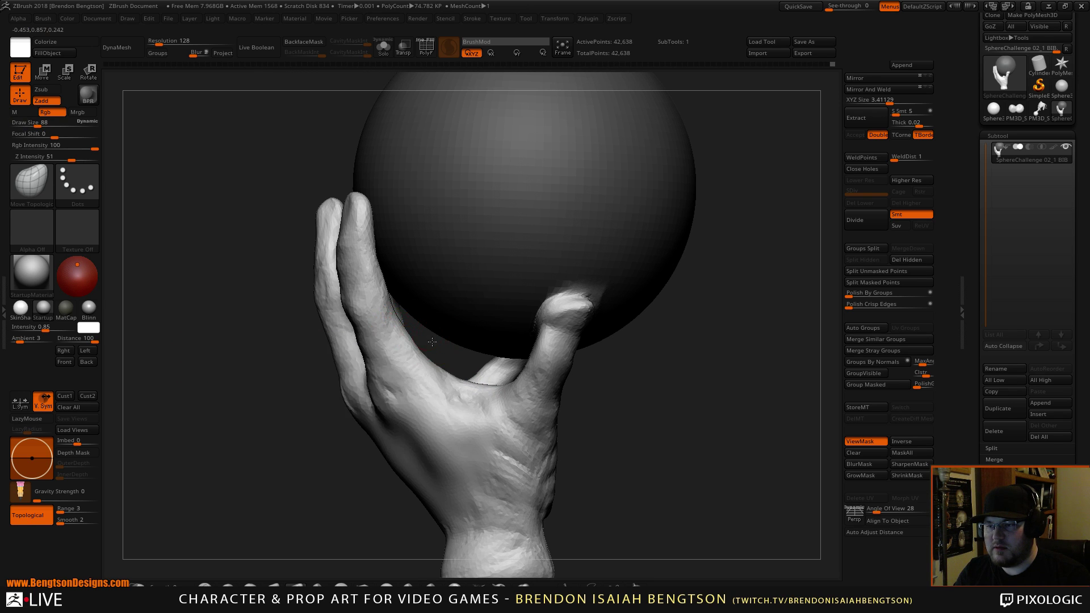
{"action": "left_click_drag", "start_coordinate": [619, 369], "coordinate": [397, 366]}
{"action": "key", "text": "b"}
{"action": "key", "text": "d"}
{"action": "key", "text": "s"}
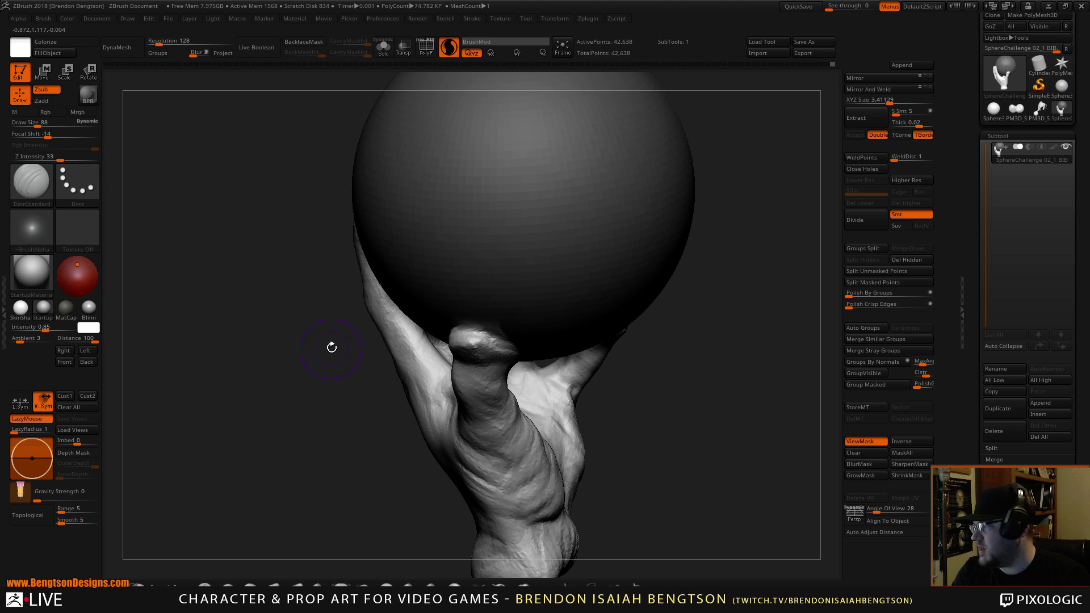
Step: Add volume around the lower palm and wrist with the ClayBuildup brush
{"action": "mouse_move", "coordinate": [329, 402]}
{"action": "left_mouse_down"}
{"action": "mouse_move", "coordinate": [315, 457]}
{"action": "mouse_move", "coordinate": [264, 439]}
{"action": "mouse_move", "coordinate": [703, 340]}
{"action": "mouse_move", "coordinate": [670, 365]}
{"action": "mouse_move", "coordinate": [686, 328]}
{"action": "mouse_move", "coordinate": [676, 324]}
{"action": "mouse_move", "coordinate": [672, 343]}
{"action": "mouse_move", "coordinate": [638, 352]}
{"action": "mouse_move", "coordinate": [483, 351]}
{"action": "mouse_move", "coordinate": [341, 386]}
{"action": "mouse_move", "coordinate": [244, 423]}
{"action": "mouse_move", "coordinate": [265, 429]}
{"action": "mouse_move", "coordinate": [258, 454]}
{"action": "mouse_move", "coordinate": [210, 504]}
{"action": "left_mouse_up"}
{"action": "key", "text": "b"}
{"action": "key", "text": "c"}
{"action": "key", "text": "b"}
{"action": "left_click_drag", "start_coordinate": [443, 515], "coordinate": [584, 379], "text": "alt"}
{"action": "left_click_drag", "start_coordinate": [584, 380], "coordinate": [572, 273]}
Step: Pull the rim of the wrist's cut end outward with the Move Topological brush
{"action": "key", "text": "b"}
{"action": "key", "text": "m"}
{"action": "key", "text": "t"}
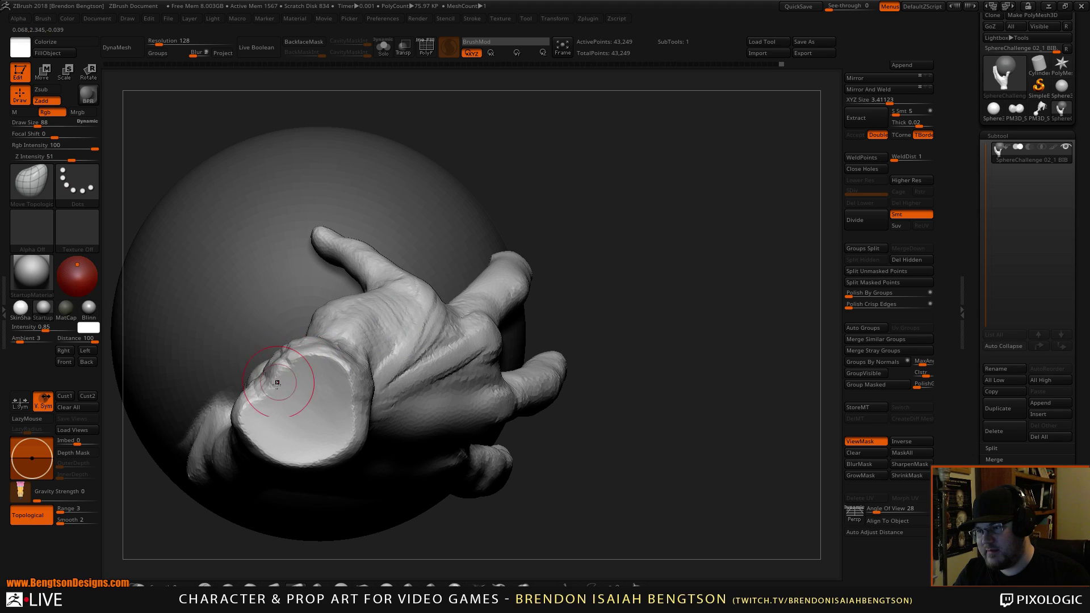
{"action": "left_click_drag", "start_coordinate": [277, 383], "coordinate": [256, 386]}
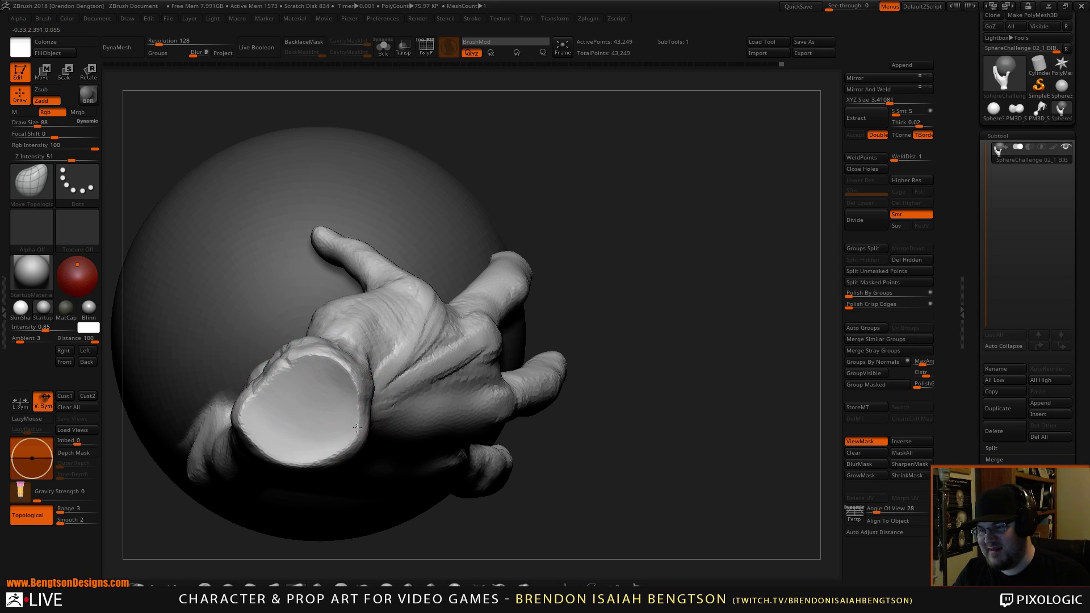
Step: Enlarge the brush draw size to 145 and reshape the opposite rim of the wrist's cut end
{"action": "key", "text": "space"}
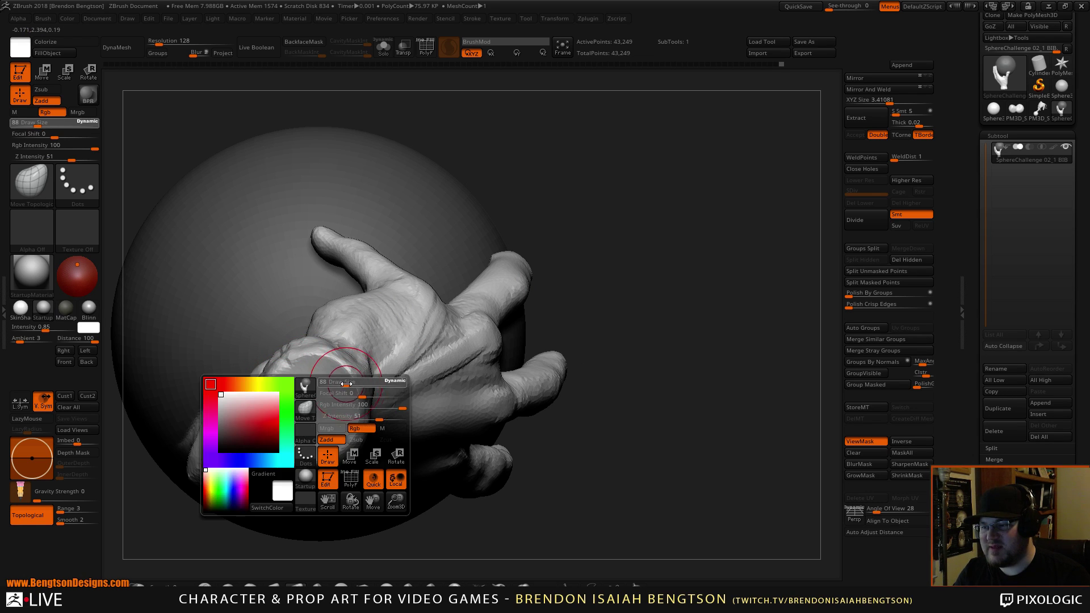
{"action": "left_click_drag", "start_coordinate": [348, 427], "coordinate": [355, 427]}
{"action": "left_click_drag", "start_coordinate": [691, 213], "coordinate": [748, 183], "text": "alt"}
{"action": "left_click_drag", "start_coordinate": [641, 219], "coordinate": [624, 227]}
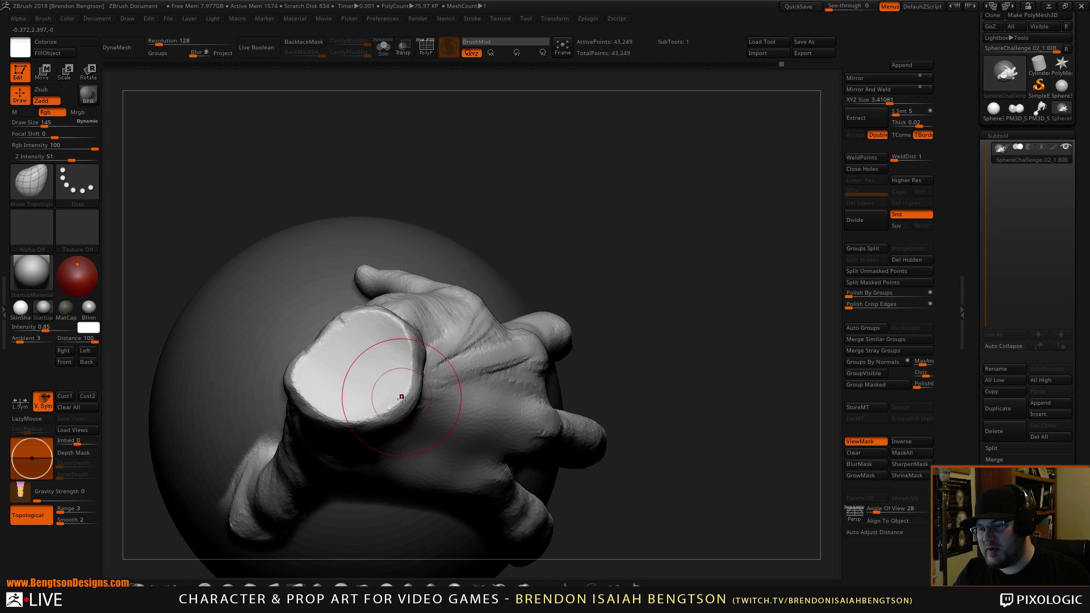
{"action": "left_click_drag", "start_coordinate": [396, 402], "coordinate": [375, 412]}
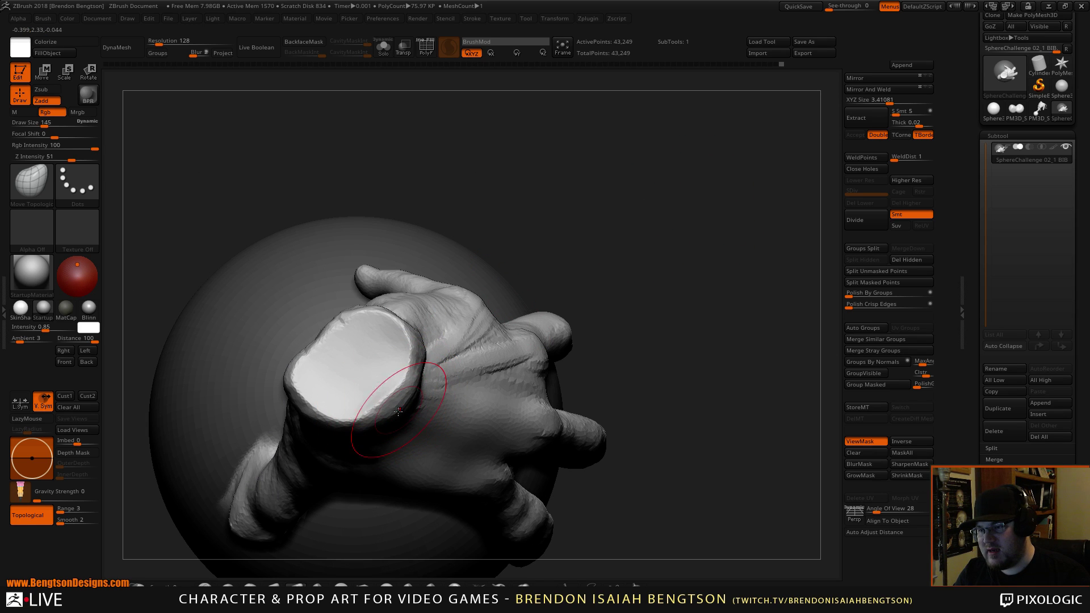
{"action": "left_click_drag", "start_coordinate": [491, 190], "coordinate": [585, 318]}
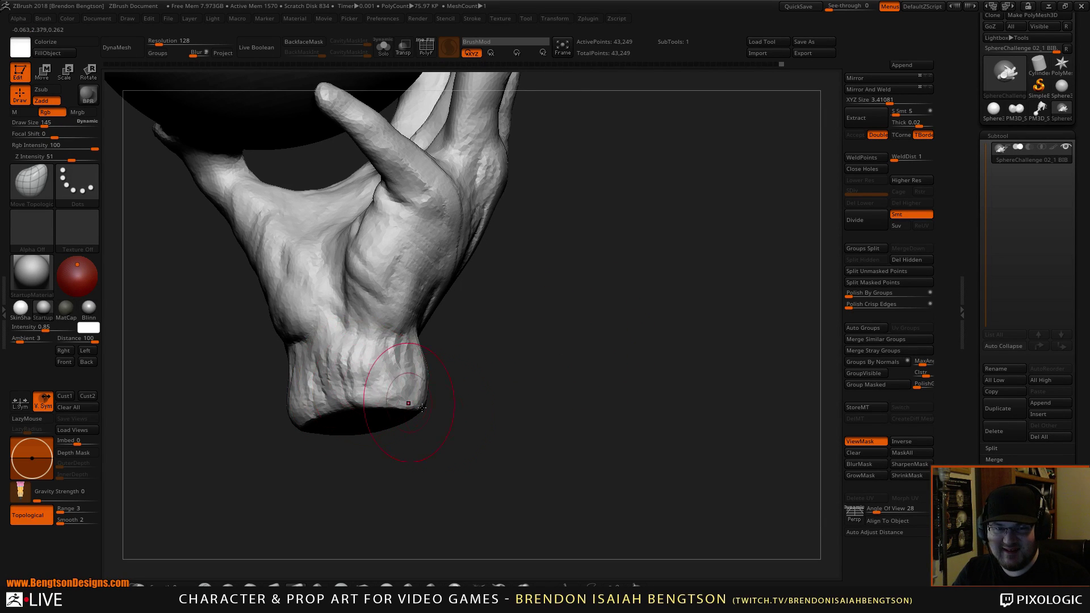
Step: Build up and even out the palm side of the wrist with the ClayBuildup brush
{"action": "left_click_drag", "start_coordinate": [464, 425], "coordinate": [504, 438]}
{"action": "key", "text": "b"}
{"action": "key", "text": "c"}
{"action": "key", "text": "b"}
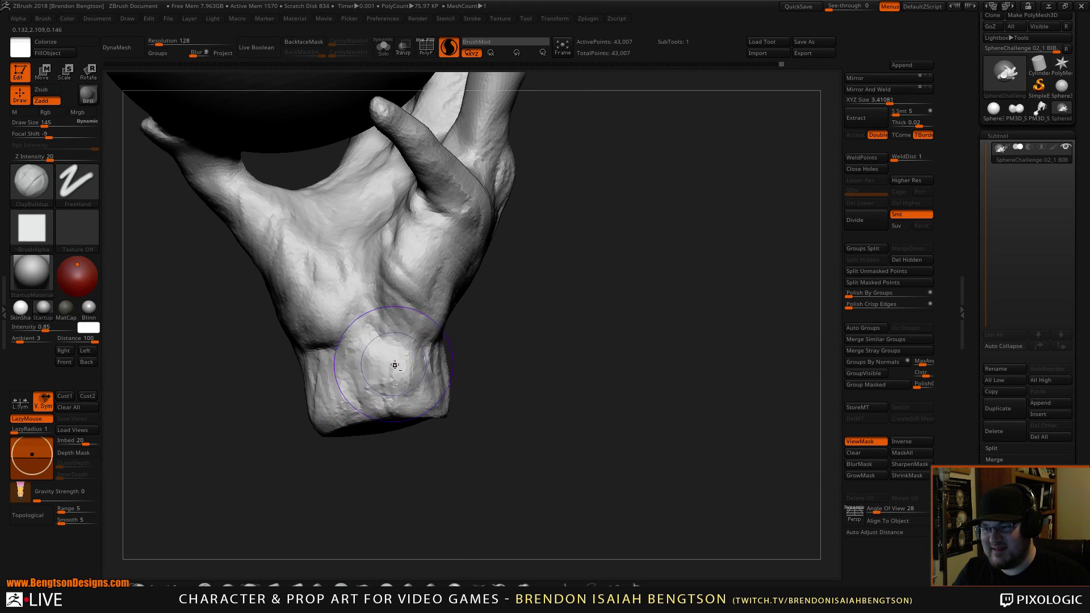
{"action": "left_click_drag", "start_coordinate": [359, 352], "coordinate": [385, 384]}
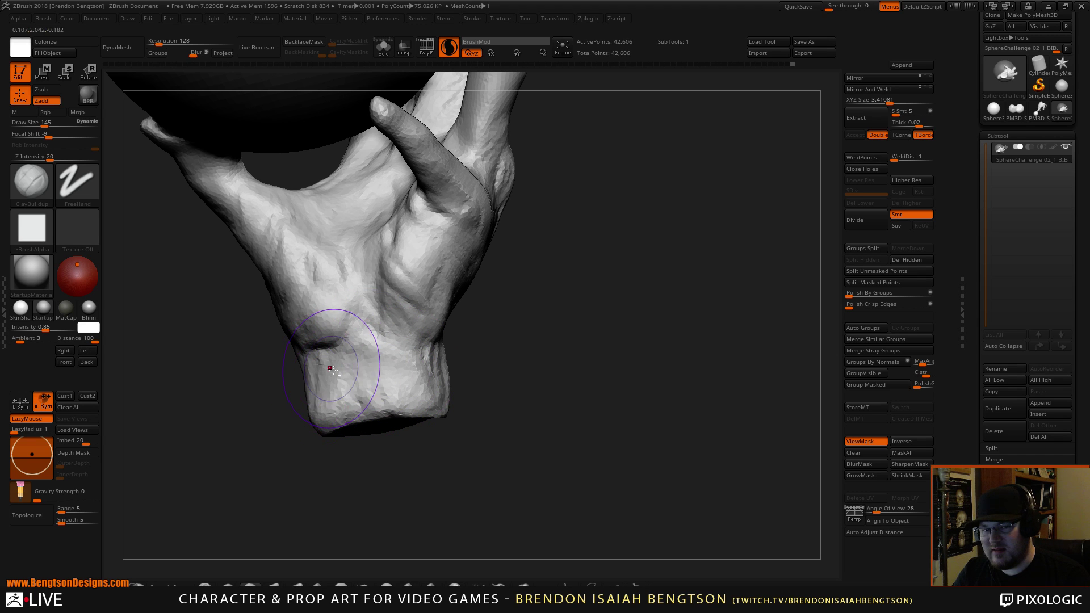
{"action": "left_click_drag", "start_coordinate": [484, 433], "coordinate": [519, 418]}
Step: Switch to the Move Topological brush for shaping the wrist's cut end from the back of the hand
{"action": "mouse_move", "coordinate": [432, 420]}
{"action": "left_mouse_down"}
{"action": "mouse_move", "coordinate": [446, 446]}
{"action": "mouse_move", "coordinate": [343, 543]}
{"action": "mouse_move", "coordinate": [382, 526]}
{"action": "mouse_move", "coordinate": [557, 523]}
{"action": "mouse_move", "coordinate": [565, 433]}
{"action": "mouse_move", "coordinate": [528, 461]}
{"action": "mouse_move", "coordinate": [494, 462]}
{"action": "mouse_move", "coordinate": [545, 462]}
{"action": "mouse_move", "coordinate": [514, 465]}
{"action": "left_mouse_up"}
{"action": "key", "text": "b"}
{"action": "key", "text": "d"}
{"action": "key", "text": "s"}
{"action": "key", "text": "b"}
{"action": "key", "text": "m"}
{"action": "key", "text": "t"}
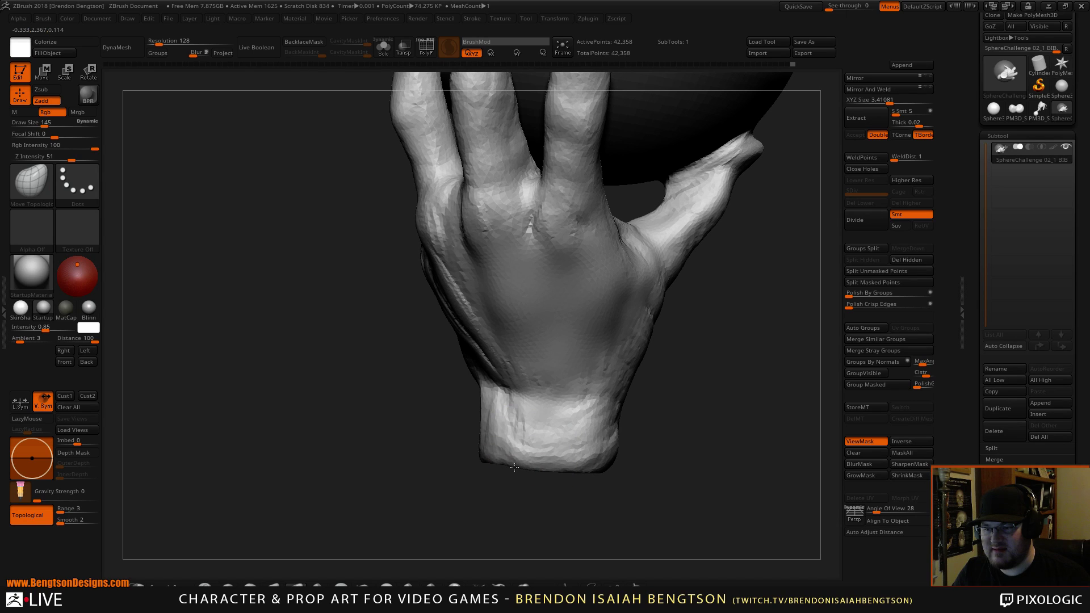
Step: Smooth the outer side of the hand between the little finger and the wrist
{"action": "left_click_drag", "start_coordinate": [709, 403], "coordinate": [646, 389]}
{"action": "mouse_move", "coordinate": [425, 306]}
{"action": "left_mouse_down", "text": "shift"}
{"action": "mouse_move", "coordinate": [440, 363]}
{"action": "mouse_move", "coordinate": [411, 370]}
{"action": "left_mouse_up", "text": "shift"}
{"action": "left_click_drag", "start_coordinate": [644, 430], "coordinate": [629, 487], "text": "alt"}
{"action": "left_click_drag", "start_coordinate": [629, 487], "coordinate": [644, 289]}
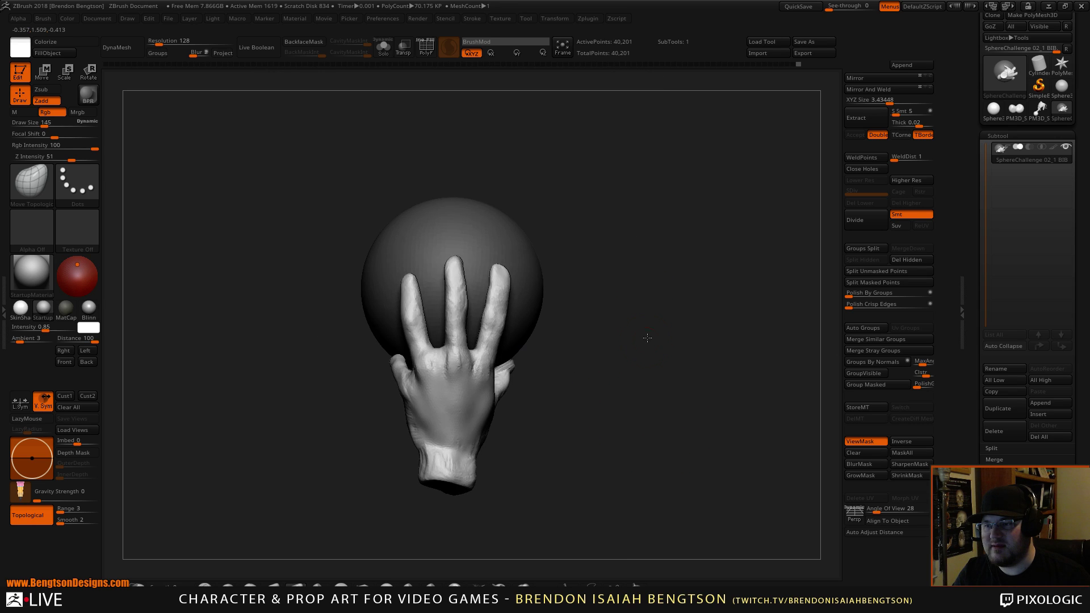
Step: Undo the last four sculpting strokes
{"action": "mouse_move", "coordinate": [647, 335]}
{"action": "left_mouse_down"}
{"action": "mouse_move", "coordinate": [648, 300]}
{"action": "mouse_move", "coordinate": [637, 312]}
{"action": "mouse_move", "coordinate": [699, 321]}
{"action": "mouse_move", "coordinate": [669, 324]}
{"action": "mouse_move", "coordinate": [657, 412]}
{"action": "left_mouse_up"}
{"action": "key", "text": "ctrl+z"}
{"action": "key", "text": "ctrl+z"}
{"action": "key", "text": "ctrl+z"}
{"action": "key", "text": "ctrl+z"}
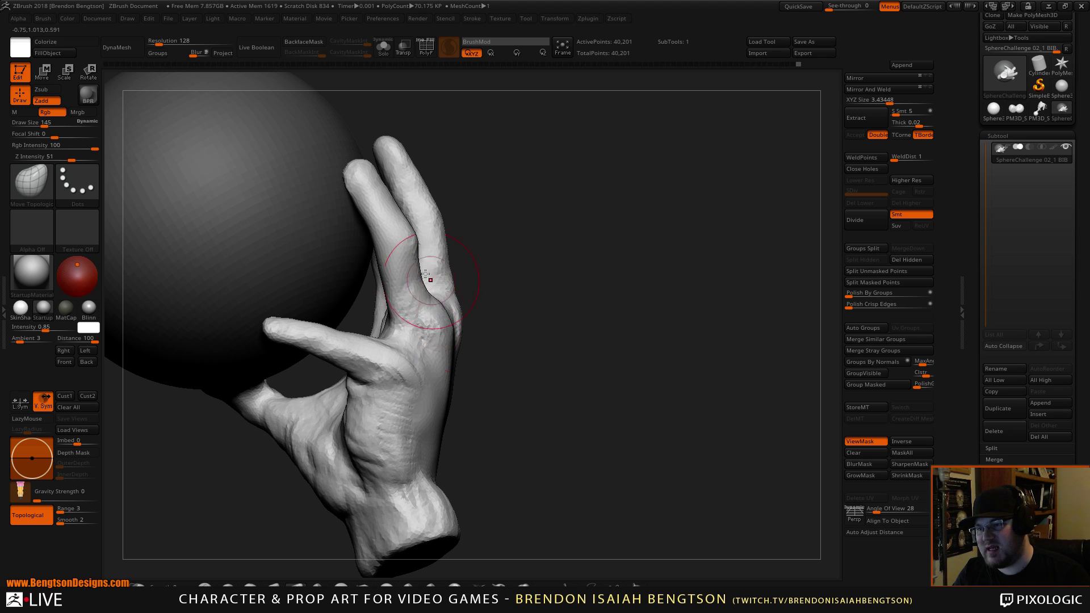
Step: Reshape the lower part of the ring finger in the side view with the Move Topological brush
{"action": "key", "text": "space"}
{"action": "left_click_drag", "start_coordinate": [442, 295], "coordinate": [428, 286]}
{"action": "key", "text": "space"}
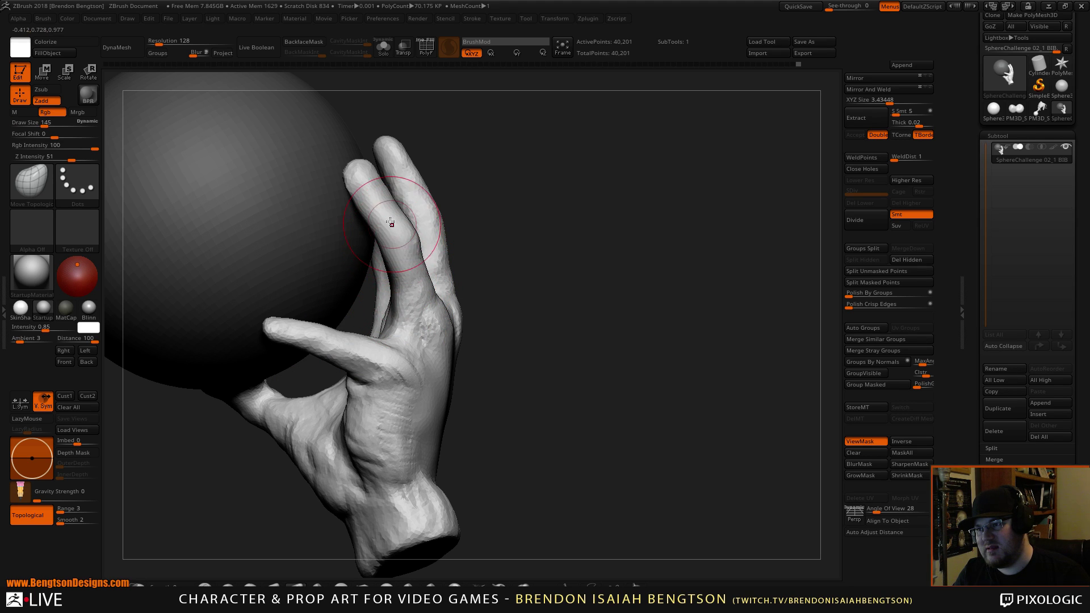
Step: Refine the outline of the middle finger from the back of the hand with the Move Topological brush
{"action": "mouse_move", "coordinate": [457, 175]}
{"action": "left_mouse_down"}
{"action": "mouse_move", "coordinate": [505, 208]}
{"action": "mouse_move", "coordinate": [467, 298]}
{"action": "left_mouse_up"}
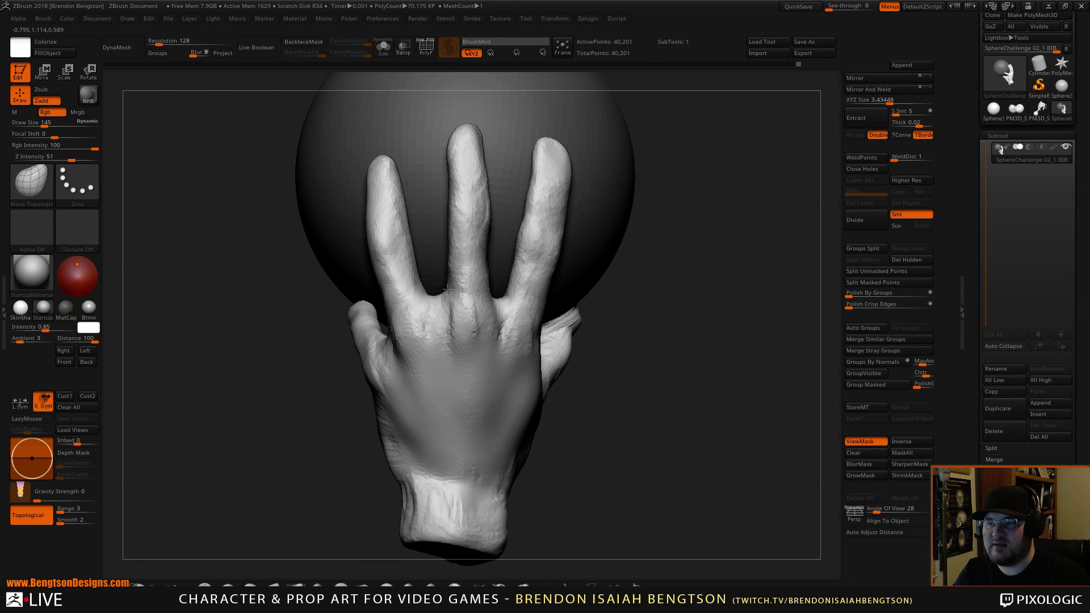
{"action": "left_click_drag", "start_coordinate": [449, 205], "coordinate": [483, 216]}
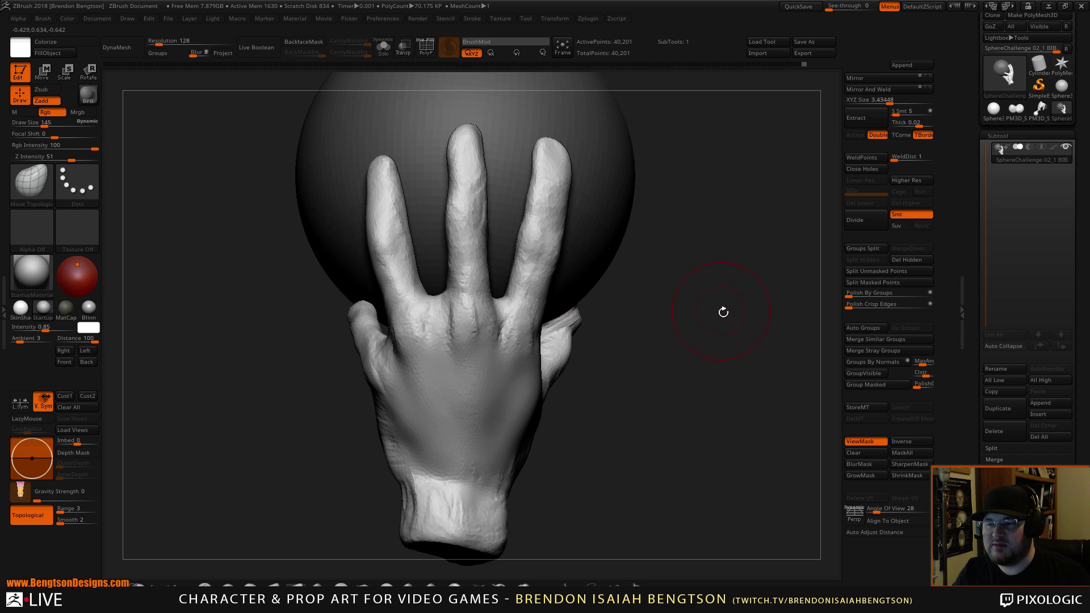
{"action": "mouse_move", "coordinate": [723, 312]}
{"action": "left_mouse_down"}
{"action": "mouse_move", "coordinate": [766, 270]}
{"action": "mouse_move", "coordinate": [687, 343]}
{"action": "mouse_move", "coordinate": [608, 376]}
{"action": "mouse_move", "coordinate": [622, 372]}
{"action": "left_mouse_up"}
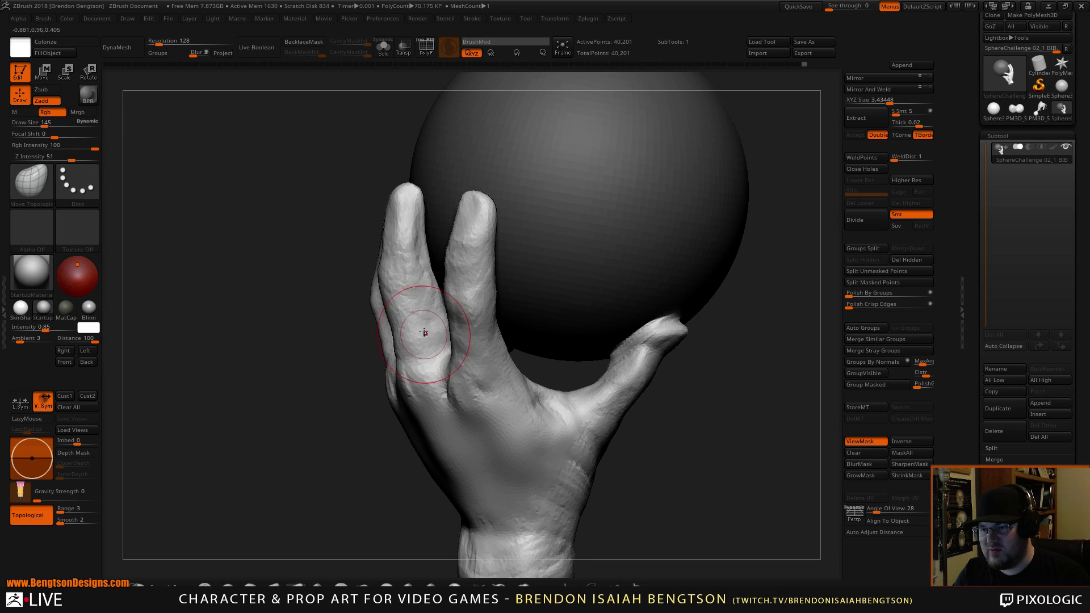
{"action": "mouse_move", "coordinate": [343, 404]}
{"action": "left_mouse_down"}
{"action": "mouse_move", "coordinate": [282, 429]}
{"action": "mouse_move", "coordinate": [340, 400]}
{"action": "left_mouse_up"}
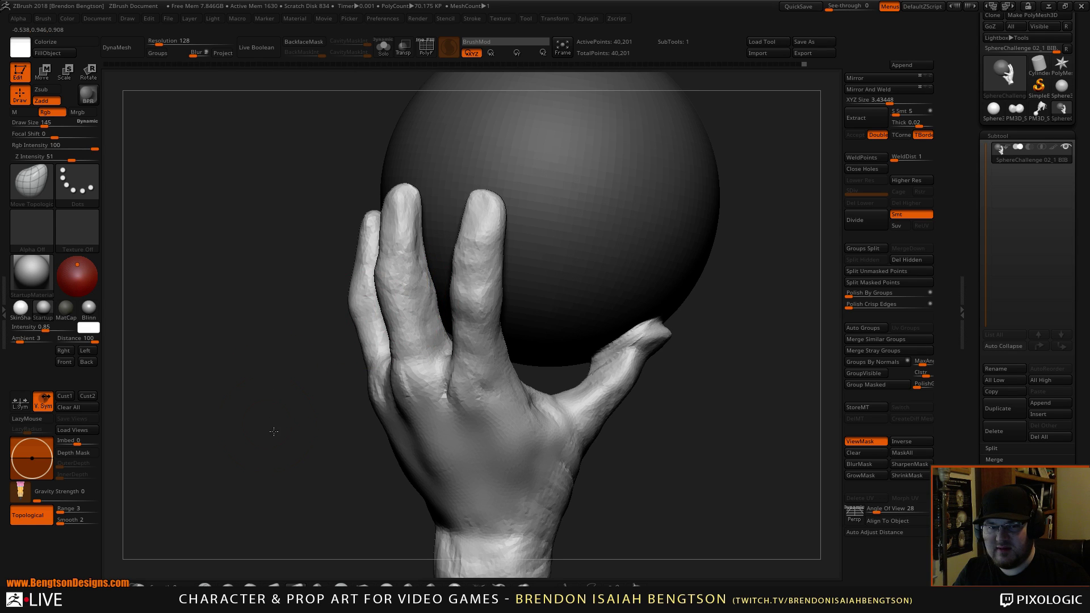
Step: Smooth the back of the hand between the knuckles and the wrist
{"action": "left_click_drag", "start_coordinate": [274, 432], "coordinate": [275, 444]}
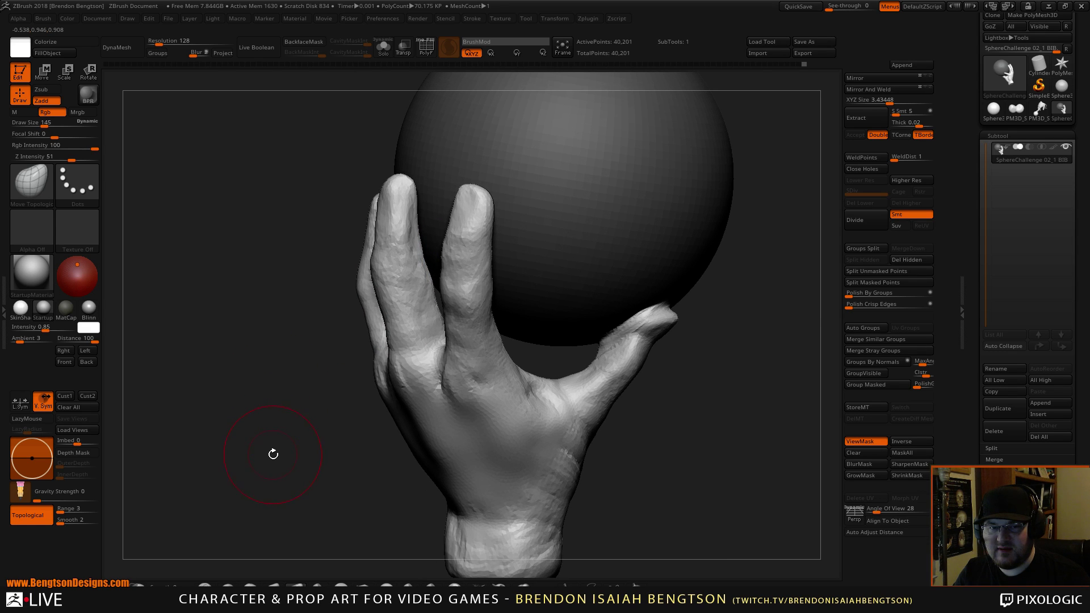
{"action": "mouse_move", "coordinate": [274, 451]}
{"action": "left_mouse_down"}
{"action": "mouse_move", "coordinate": [251, 459]}
{"action": "mouse_move", "coordinate": [310, 530]}
{"action": "mouse_move", "coordinate": [278, 482]}
{"action": "mouse_move", "coordinate": [218, 452]}
{"action": "mouse_move", "coordinate": [285, 394]}
{"action": "mouse_move", "coordinate": [347, 424]}
{"action": "mouse_move", "coordinate": [337, 431]}
{"action": "left_mouse_up"}
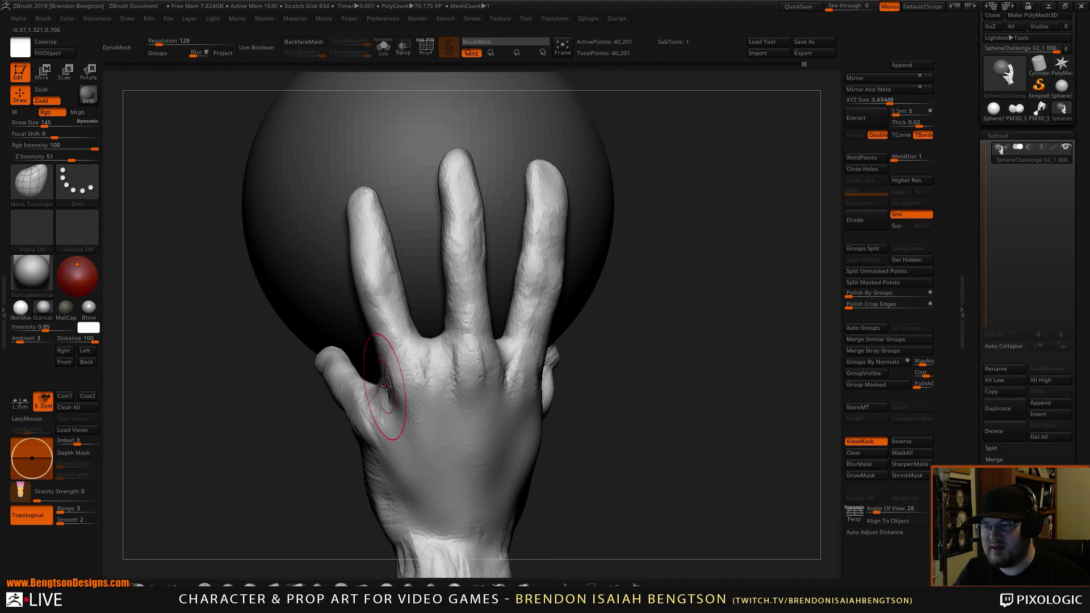
{"action": "mouse_move", "coordinate": [664, 403]}
{"action": "left_mouse_down"}
{"action": "mouse_move", "coordinate": [676, 372]}
{"action": "mouse_move", "coordinate": [690, 368]}
{"action": "left_mouse_up"}
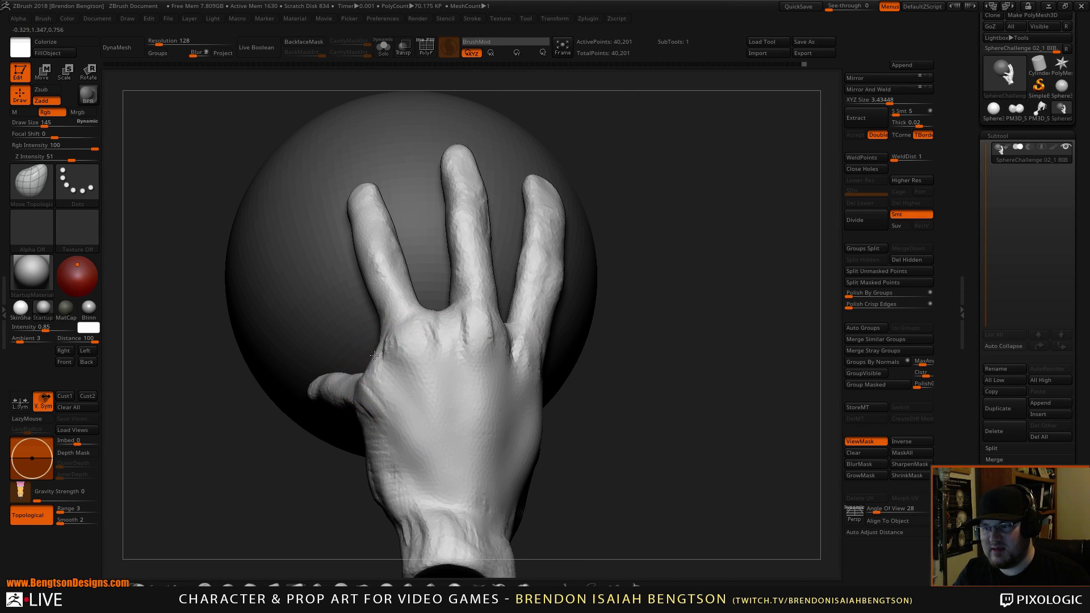
{"action": "left_click_drag", "start_coordinate": [290, 455], "coordinate": [311, 505]}
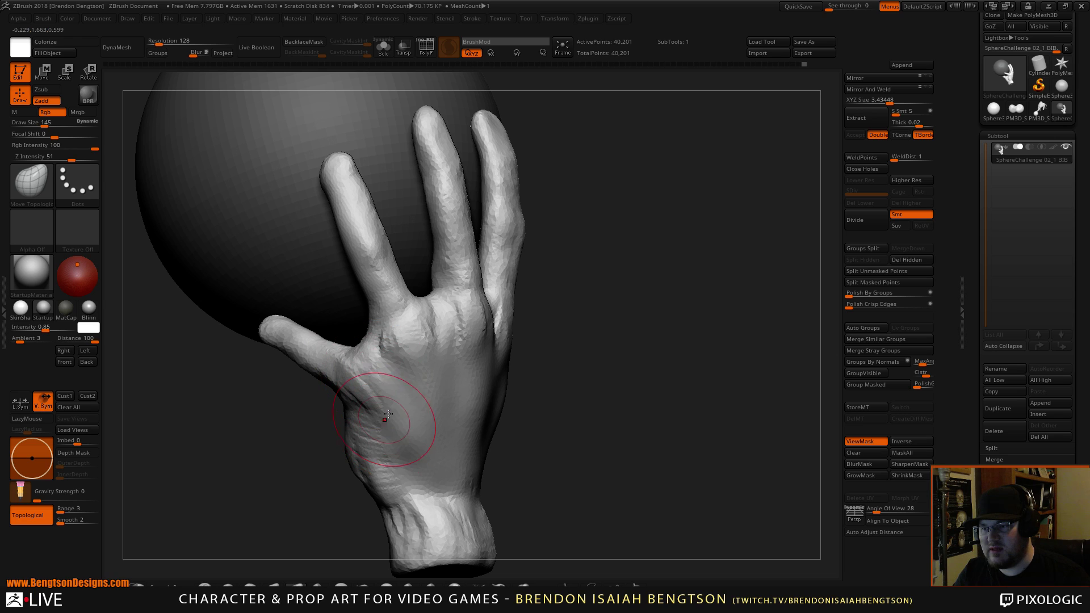
{"action": "mouse_move", "coordinate": [610, 398]}
{"action": "left_mouse_down"}
{"action": "mouse_move", "coordinate": [637, 324]}
{"action": "mouse_move", "coordinate": [612, 303]}
{"action": "left_mouse_up"}
{"action": "left_click_drag", "start_coordinate": [497, 344], "coordinate": [516, 374]}
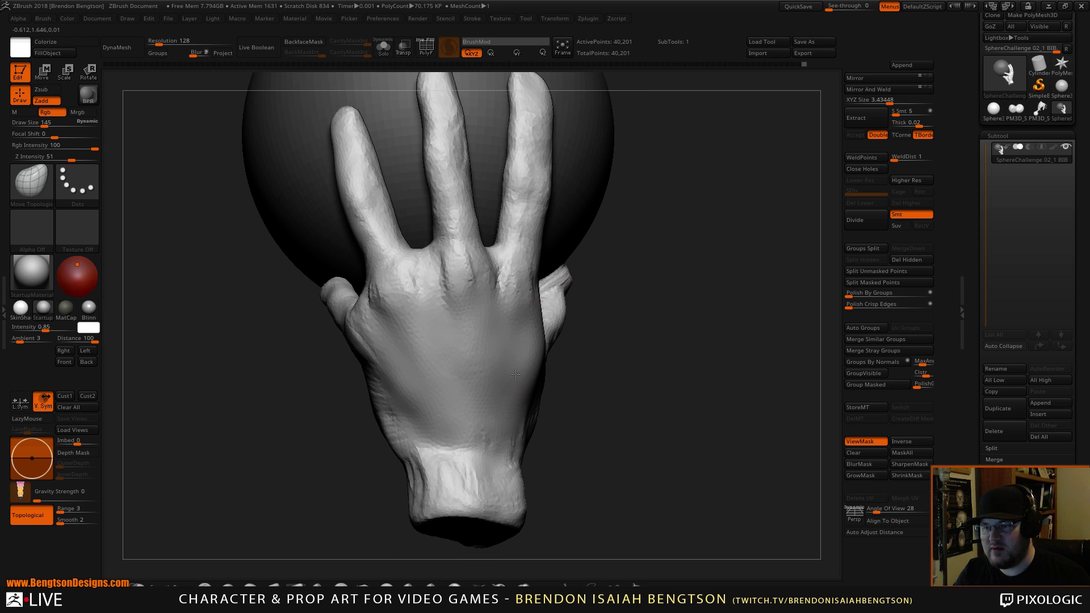
{"action": "key", "text": "shift"}
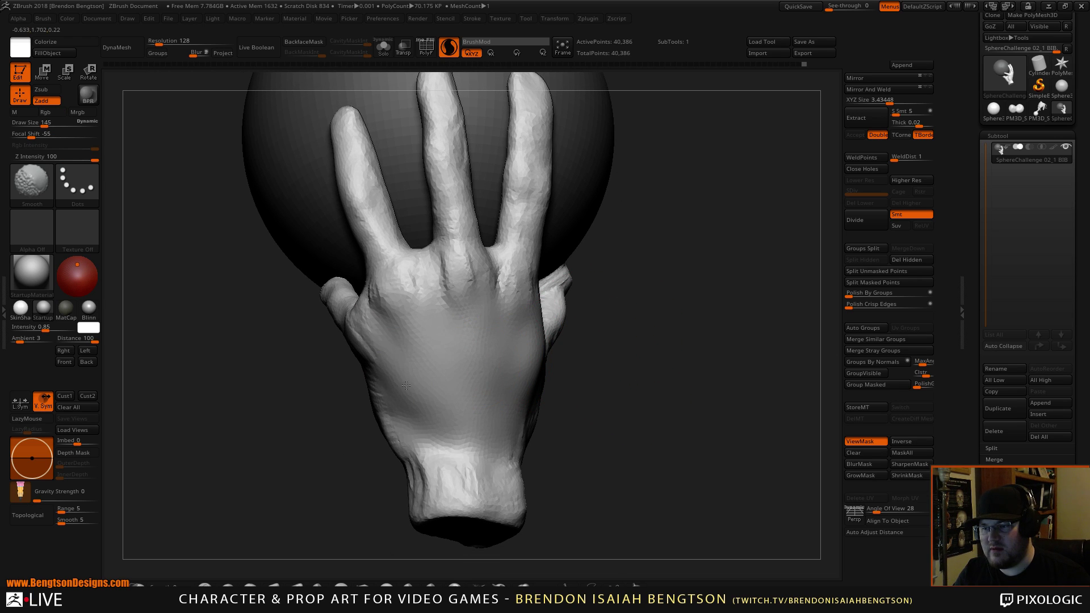
{"action": "left_click_drag", "start_coordinate": [406, 386], "coordinate": [401, 433], "text": "shift"}
Step: Carve the hollow in the middle of the palm with the ClayBuildup brush
{"action": "mouse_move", "coordinate": [331, 482]}
{"action": "left_mouse_down"}
{"action": "mouse_move", "coordinate": [306, 462]}
{"action": "mouse_move", "coordinate": [378, 437]}
{"action": "mouse_move", "coordinate": [386, 416]}
{"action": "left_mouse_up"}
{"action": "key", "text": "b"}
{"action": "key", "text": "c"}
{"action": "key", "text": "b"}
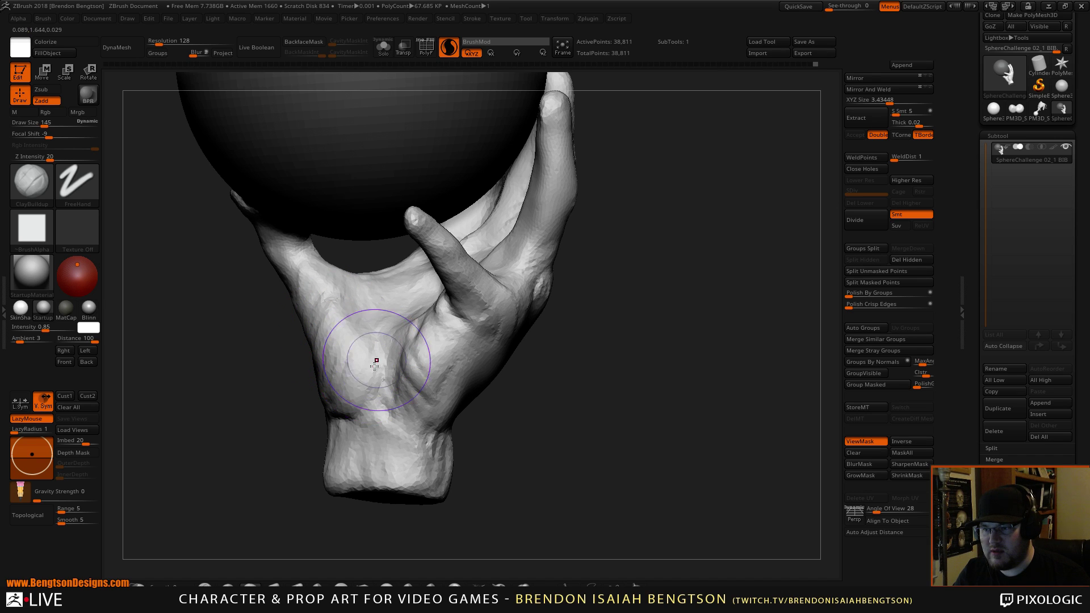
{"action": "mouse_move", "coordinate": [641, 432]}
{"action": "left_mouse_down"}
{"action": "mouse_move", "coordinate": [632, 402]}
{"action": "mouse_move", "coordinate": [615, 397]}
{"action": "mouse_move", "coordinate": [646, 486]}
{"action": "left_mouse_up"}
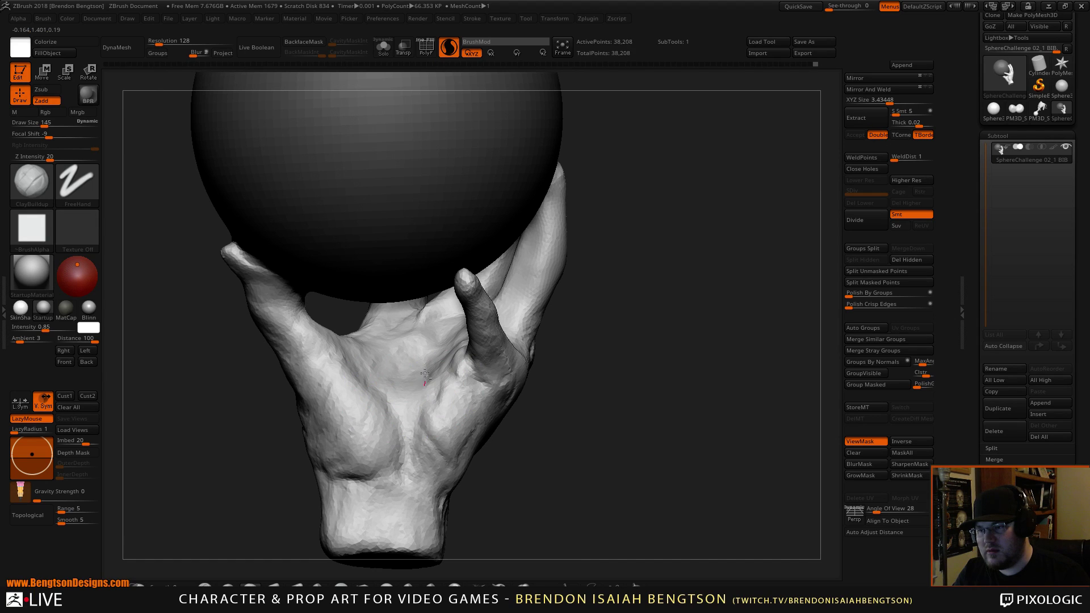
{"action": "mouse_move", "coordinate": [424, 373]}
{"action": "left_mouse_down", "text": "alt"}
{"action": "mouse_move", "coordinate": [419, 309]}
{"action": "mouse_move", "coordinate": [418, 334]}
{"action": "left_mouse_up", "text": "alt"}
Step: Set the draw size to 84 and build up the upper palm below the base of the fingers with ClayBuildup
{"action": "key", "text": "space"}
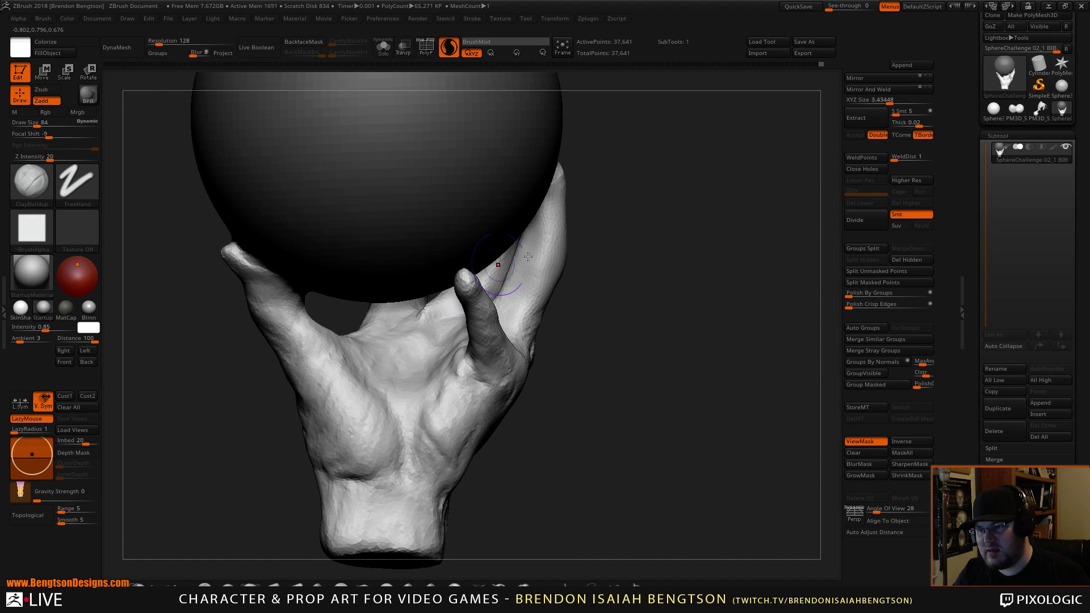
{"action": "mouse_move", "coordinate": [670, 256]}
{"action": "left_mouse_down"}
{"action": "mouse_move", "coordinate": [700, 257]}
{"action": "mouse_move", "coordinate": [686, 267]}
{"action": "mouse_move", "coordinate": [705, 219]}
{"action": "mouse_move", "coordinate": [725, 237]}
{"action": "mouse_move", "coordinate": [601, 199]}
{"action": "left_mouse_up"}
{"action": "left_click_drag", "start_coordinate": [639, 432], "coordinate": [624, 397]}
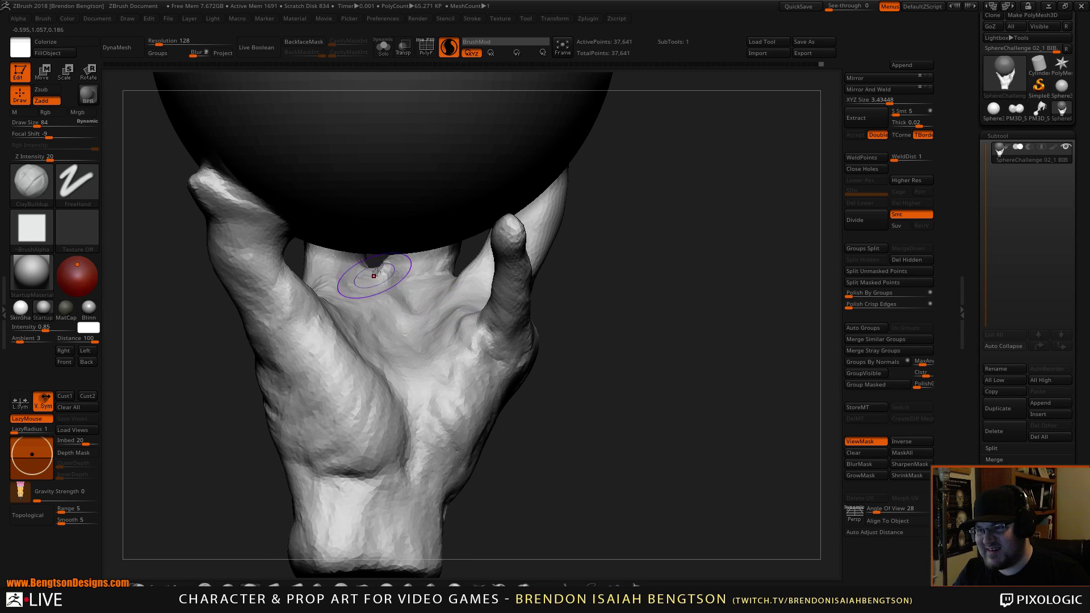
{"action": "mouse_move", "coordinate": [375, 271]}
{"action": "left_mouse_down"}
{"action": "mouse_move", "coordinate": [373, 321]}
{"action": "mouse_move", "coordinate": [387, 333]}
{"action": "left_mouse_up"}
{"action": "mouse_move", "coordinate": [421, 292]}
{"action": "left_mouse_down"}
{"action": "mouse_move", "coordinate": [431, 312]}
{"action": "mouse_move", "coordinate": [398, 269]}
{"action": "mouse_move", "coordinate": [397, 298]}
{"action": "mouse_move", "coordinate": [425, 288]}
{"action": "left_mouse_up"}
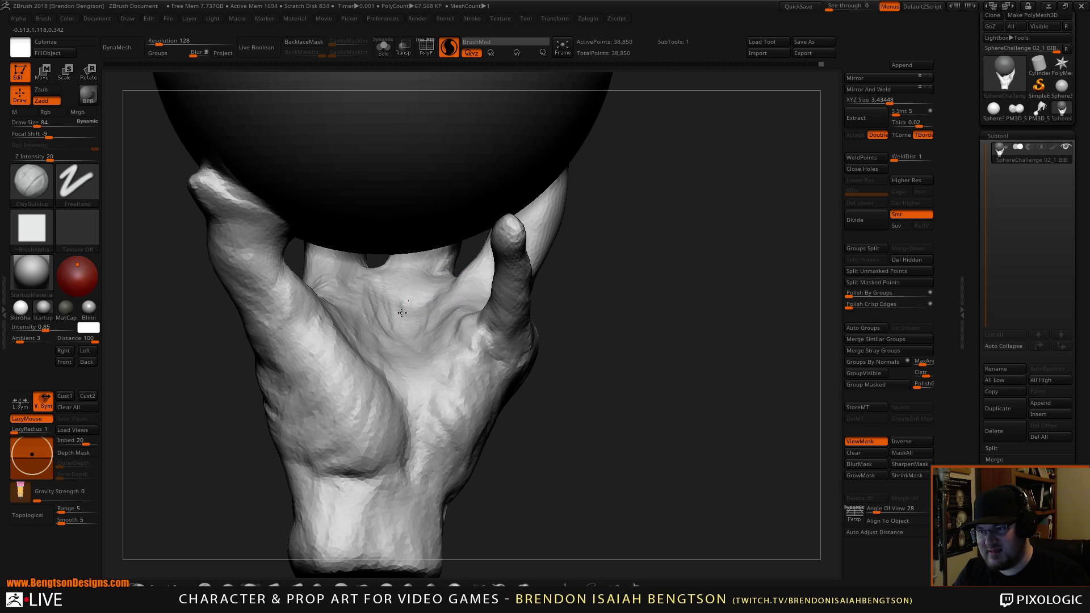
{"action": "left_click_drag", "start_coordinate": [537, 397], "coordinate": [630, 460]}
{"action": "mouse_move", "coordinate": [470, 321]}
{"action": "left_mouse_down"}
{"action": "mouse_move", "coordinate": [480, 335]}
{"action": "mouse_move", "coordinate": [500, 326]}
{"action": "mouse_move", "coordinate": [466, 352]}
{"action": "mouse_move", "coordinate": [472, 311]}
{"action": "left_mouse_up"}
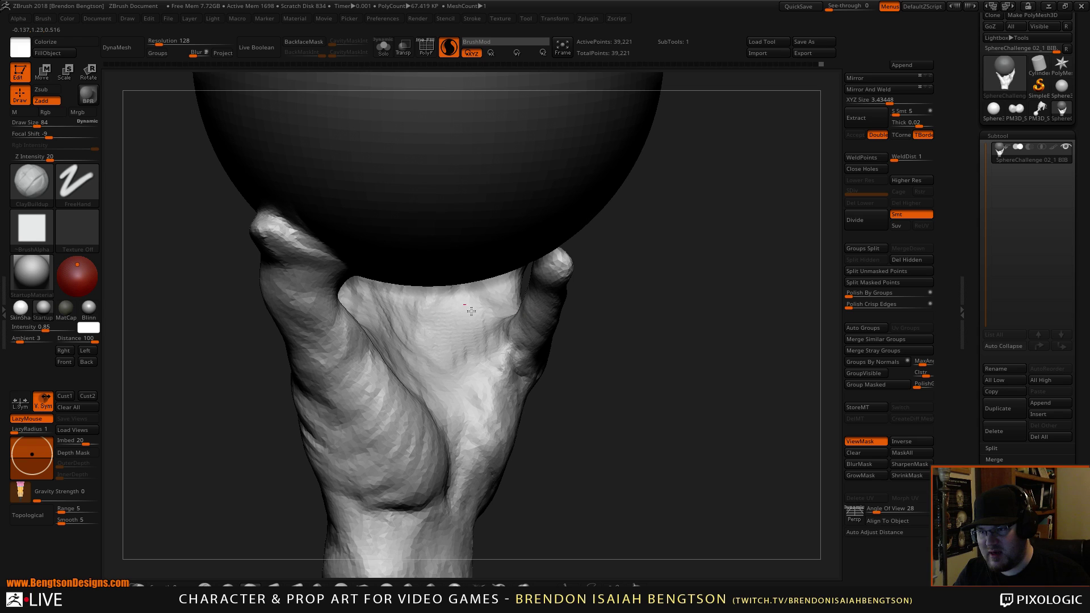
Step: Build up the centre of the palm between the thumb mound and the little-finger side with ClayBuildup strokes
{"action": "left_click_drag", "start_coordinate": [462, 377], "coordinate": [417, 353]}
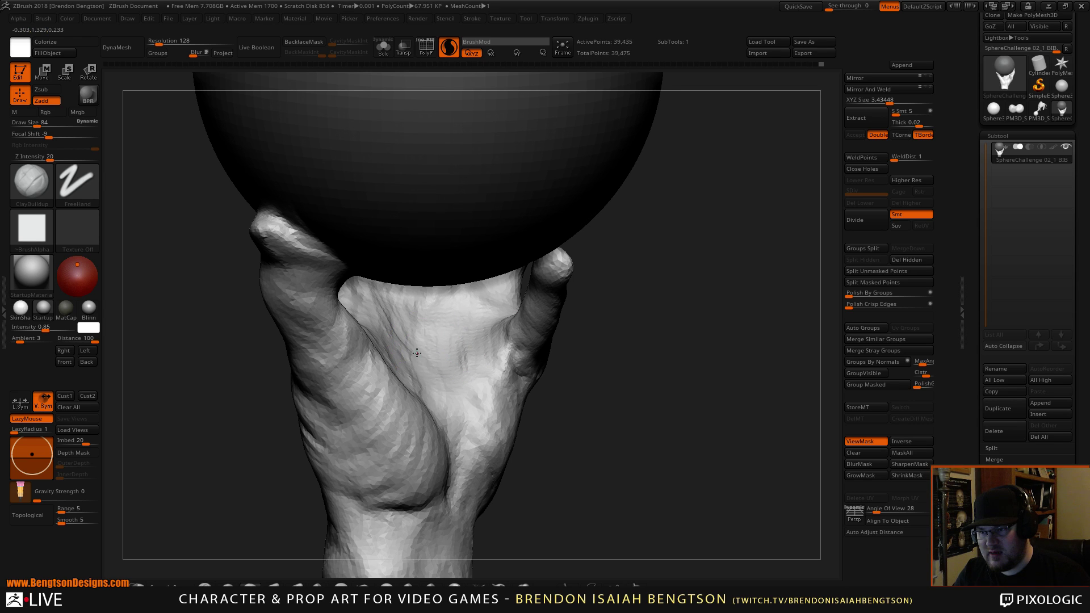
{"action": "left_click_drag", "start_coordinate": [441, 396], "coordinate": [455, 426]}
{"action": "left_click_drag", "start_coordinate": [442, 364], "coordinate": [429, 411]}
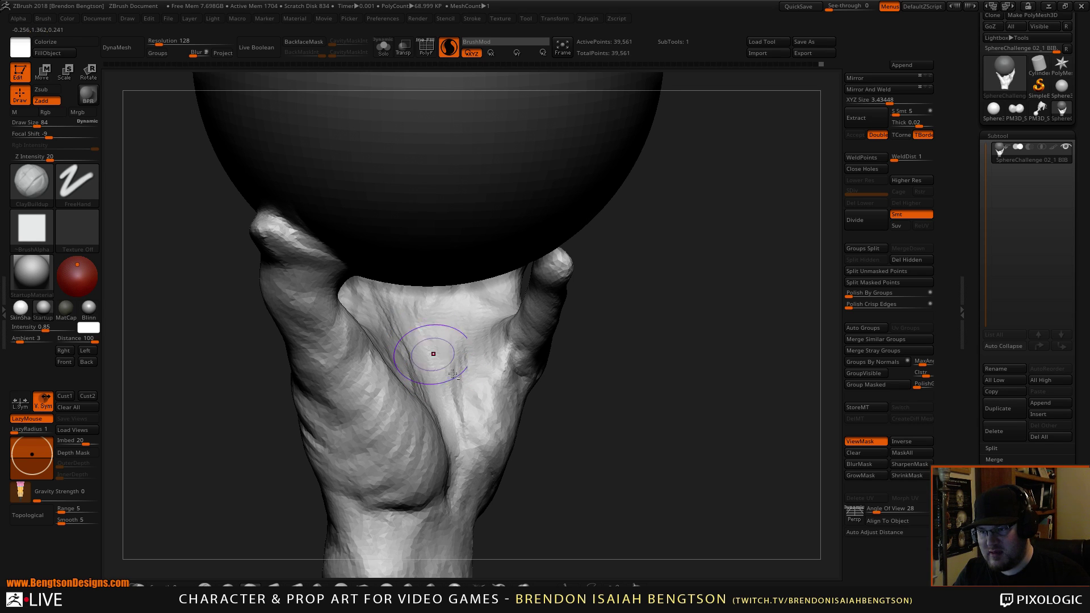
{"action": "left_click_drag", "start_coordinate": [602, 462], "coordinate": [531, 470]}
{"action": "mouse_move", "coordinate": [417, 387]}
{"action": "left_mouse_down"}
{"action": "mouse_move", "coordinate": [408, 350]}
{"action": "mouse_move", "coordinate": [386, 328]}
{"action": "mouse_move", "coordinate": [379, 374]}
{"action": "mouse_move", "coordinate": [384, 340]}
{"action": "mouse_move", "coordinate": [382, 375]}
{"action": "mouse_move", "coordinate": [441, 407]}
{"action": "left_mouse_up"}
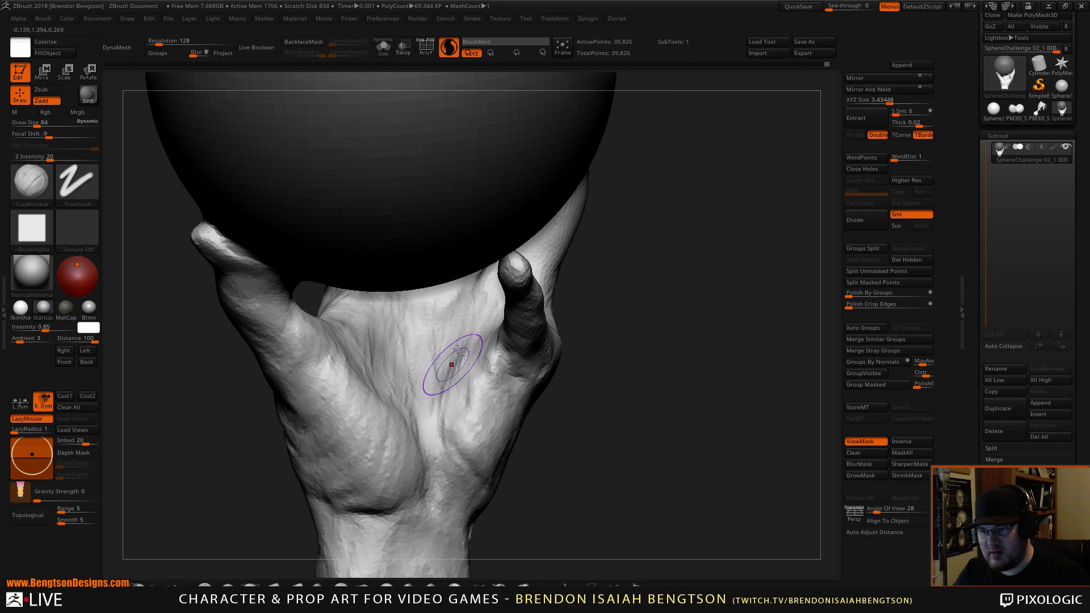
{"action": "mouse_move", "coordinate": [452, 365]}
{"action": "left_mouse_down"}
{"action": "mouse_move", "coordinate": [442, 445]}
{"action": "mouse_move", "coordinate": [503, 360]}
{"action": "mouse_move", "coordinate": [476, 375]}
{"action": "mouse_move", "coordinate": [521, 384]}
{"action": "mouse_move", "coordinate": [480, 406]}
{"action": "mouse_move", "coordinate": [449, 460]}
{"action": "mouse_move", "coordinate": [454, 509]}
{"action": "mouse_move", "coordinate": [462, 438]}
{"action": "mouse_move", "coordinate": [485, 410]}
{"action": "left_mouse_up"}
{"action": "mouse_move", "coordinate": [642, 477]}
{"action": "left_mouse_down", "text": "alt"}
{"action": "mouse_move", "coordinate": [645, 414]}
{"action": "mouse_move", "coordinate": [652, 428]}
{"action": "mouse_move", "coordinate": [659, 409]}
{"action": "mouse_move", "coordinate": [636, 423]}
{"action": "mouse_move", "coordinate": [676, 442]}
{"action": "left_mouse_up", "text": "alt"}
{"action": "left_click_drag", "start_coordinate": [482, 365], "coordinate": [468, 349]}
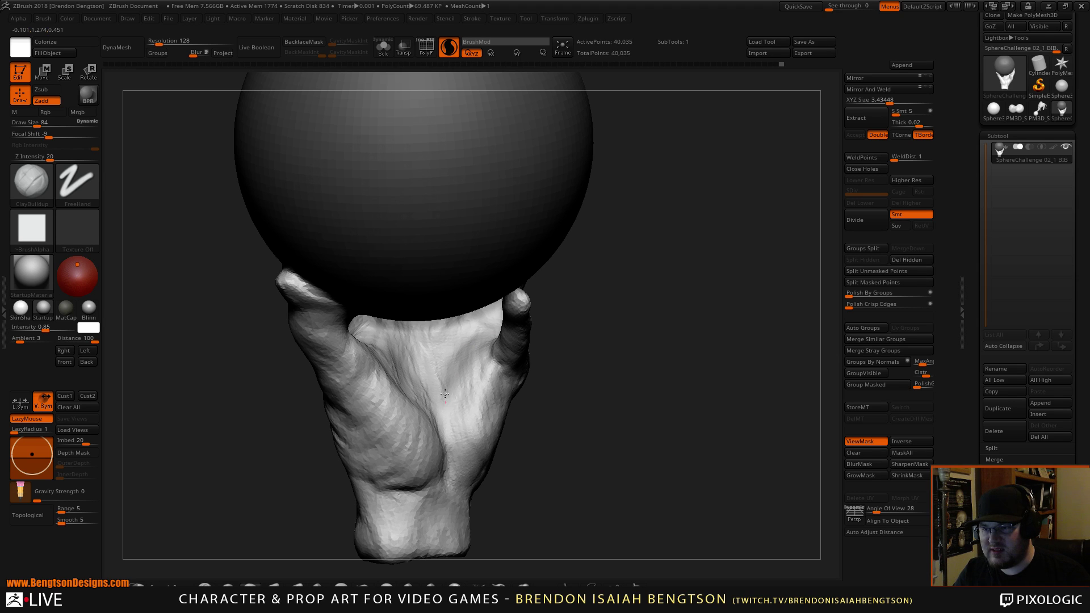
{"action": "left_click_drag", "start_coordinate": [444, 394], "coordinate": [476, 349]}
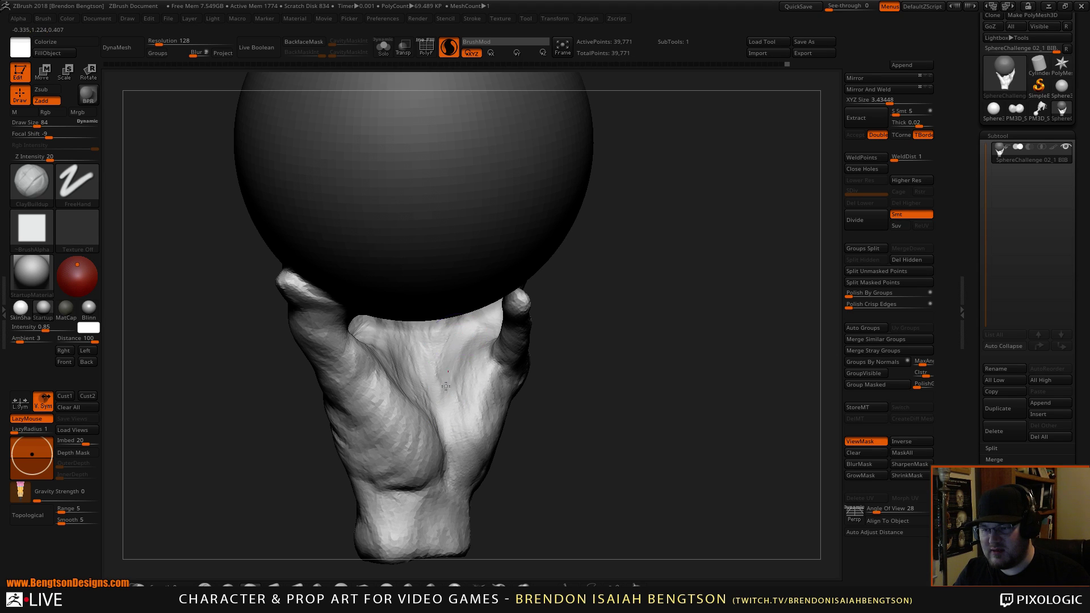
{"action": "left_click_drag", "start_coordinate": [446, 386], "coordinate": [448, 375]}
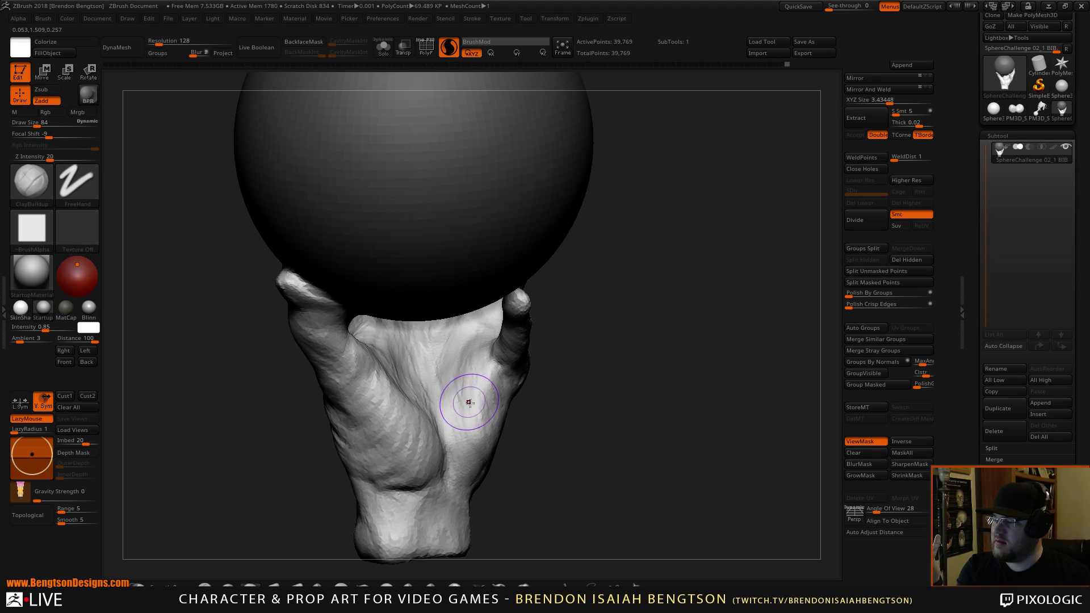
Step: Add clay over the thumb mound and smooth the palm near the base of the ring finger
{"action": "mouse_move", "coordinate": [562, 470]}
{"action": "left_mouse_down"}
{"action": "mouse_move", "coordinate": [520, 473]}
{"action": "mouse_move", "coordinate": [548, 476]}
{"action": "left_mouse_up"}
{"action": "mouse_move", "coordinate": [345, 373]}
{"action": "left_mouse_down"}
{"action": "mouse_move", "coordinate": [335, 368]}
{"action": "mouse_move", "coordinate": [375, 411]}
{"action": "mouse_move", "coordinate": [318, 367]}
{"action": "mouse_move", "coordinate": [354, 360]}
{"action": "mouse_move", "coordinate": [364, 407]}
{"action": "left_mouse_up"}
{"action": "left_click_drag", "start_coordinate": [392, 460], "coordinate": [428, 428]}
{"action": "mouse_move", "coordinate": [530, 457]}
{"action": "left_mouse_down"}
{"action": "mouse_move", "coordinate": [615, 445]}
{"action": "mouse_move", "coordinate": [600, 419]}
{"action": "left_mouse_up"}
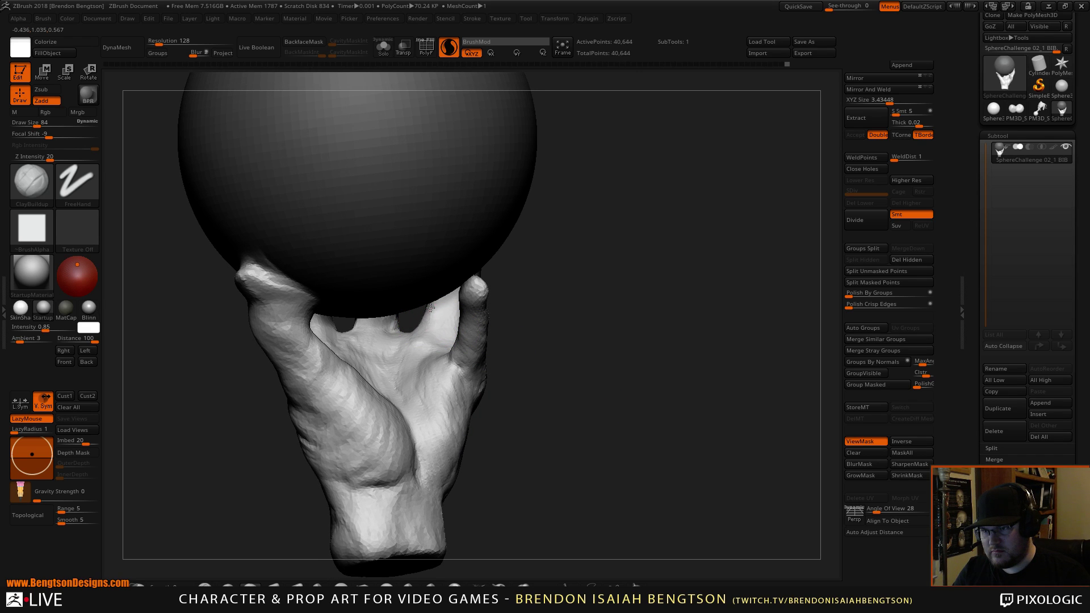
{"action": "left_click_drag", "start_coordinate": [422, 325], "coordinate": [414, 332], "text": "shift"}
Step: Adjust the palm-side edge of the ring finger with the Move Topological brush and smooth its surface
{"action": "mouse_move", "coordinate": [572, 426]}
{"action": "left_mouse_down"}
{"action": "mouse_move", "coordinate": [557, 452]}
{"action": "mouse_move", "coordinate": [606, 375]}
{"action": "mouse_move", "coordinate": [582, 389]}
{"action": "mouse_move", "coordinate": [596, 353]}
{"action": "mouse_move", "coordinate": [529, 351]}
{"action": "left_mouse_up"}
{"action": "key", "text": "b"}
{"action": "key", "text": "m"}
{"action": "key", "text": "t"}
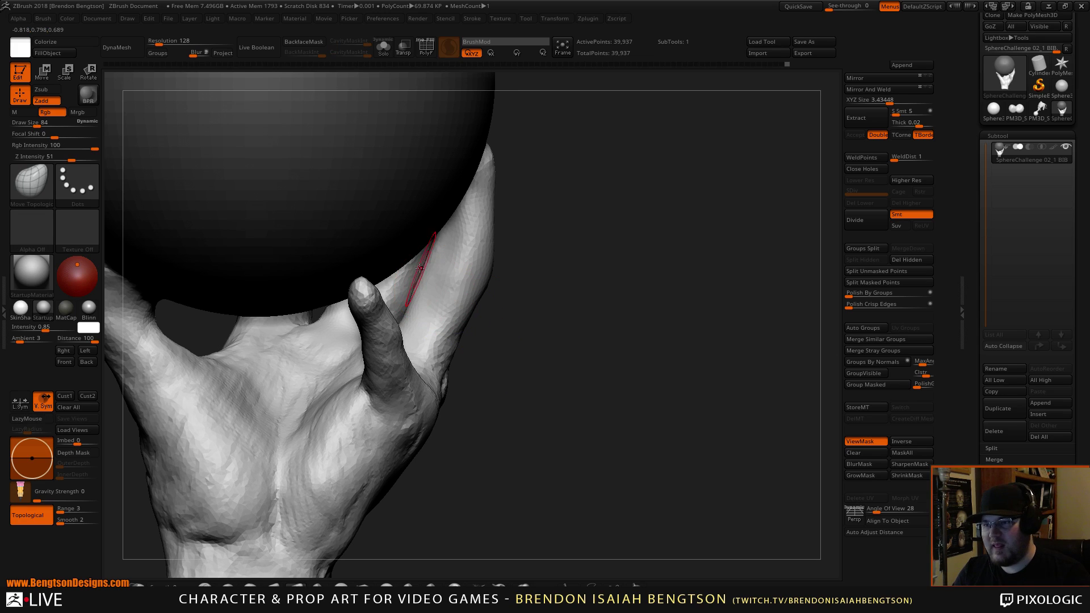
{"action": "mouse_move", "coordinate": [421, 276]}
{"action": "left_mouse_down"}
{"action": "mouse_move", "coordinate": [434, 279]}
{"action": "mouse_move", "coordinate": [427, 293]}
{"action": "left_mouse_up"}
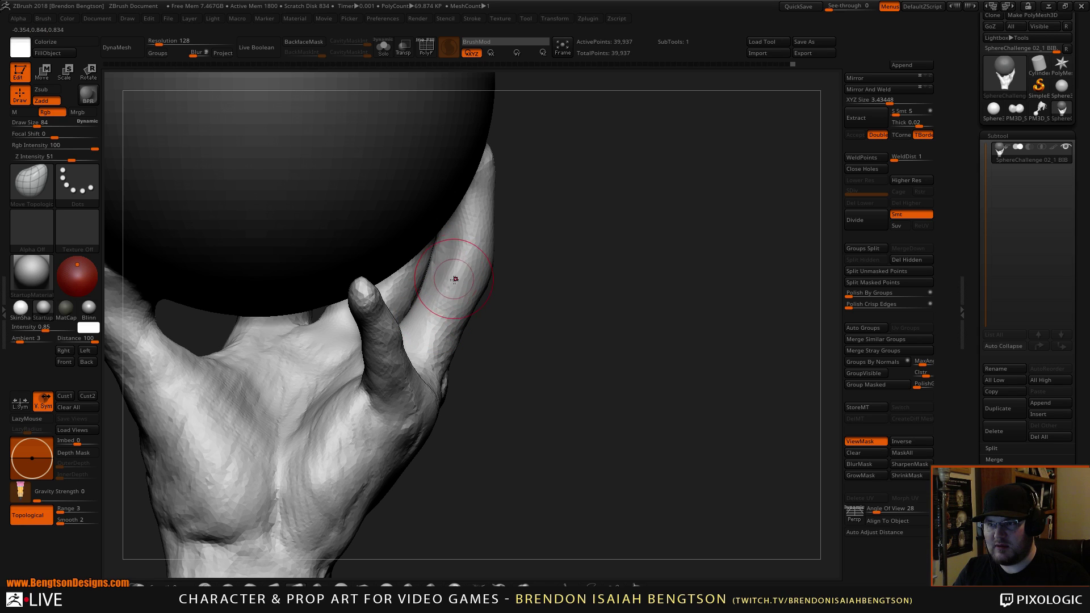
{"action": "left_click_drag", "start_coordinate": [460, 245], "coordinate": [436, 300], "text": "shift"}
Step: Enlarge the Move Topological draw size to 145 and reshape the outline of the ring finger
{"action": "key", "text": "space"}
{"action": "left_click_drag", "start_coordinate": [476, 266], "coordinate": [481, 272]}
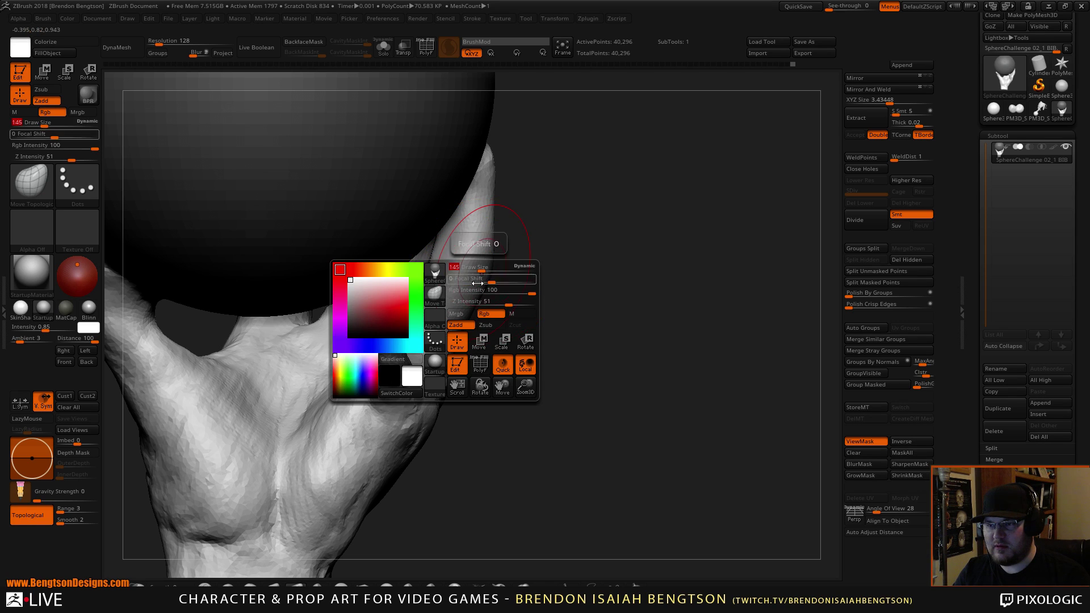
{"action": "left_click", "coordinate": [490, 314]}
{"action": "mouse_move", "coordinate": [602, 326]}
{"action": "left_mouse_down"}
{"action": "mouse_move", "coordinate": [492, 312]}
{"action": "mouse_move", "coordinate": [476, 216]}
{"action": "mouse_move", "coordinate": [476, 387]}
{"action": "left_mouse_up"}
{"action": "left_click_drag", "start_coordinate": [656, 426], "coordinate": [657, 316]}
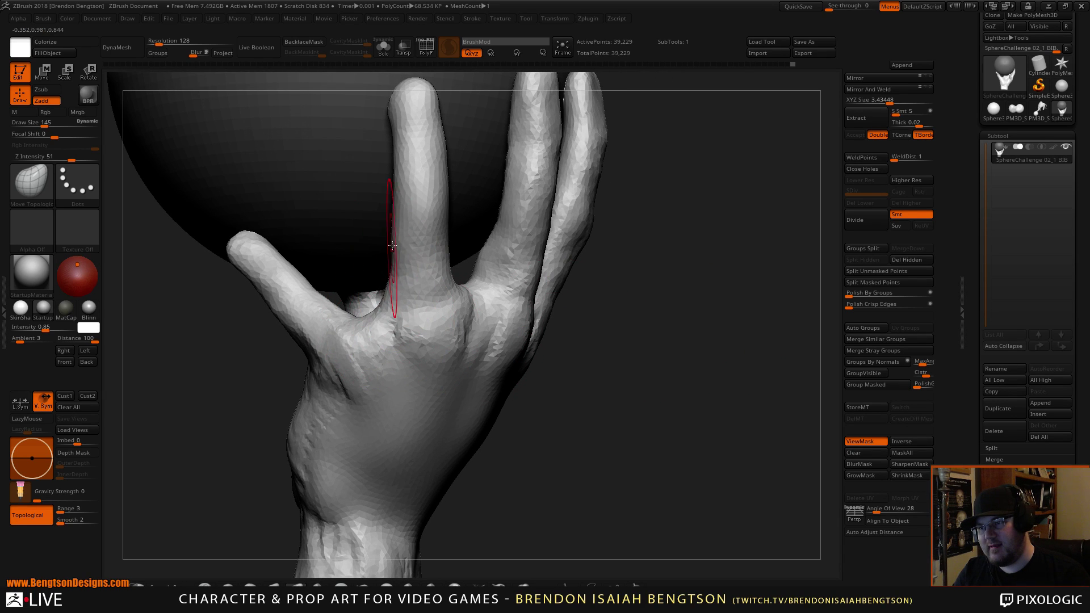
Step: Reduce the draw size to 84, then reshape and smooth the side of the ring finger near its tip
{"action": "mouse_move", "coordinate": [567, 284]}
{"action": "left_mouse_down"}
{"action": "mouse_move", "coordinate": [720, 355]}
{"action": "mouse_move", "coordinate": [618, 384]}
{"action": "mouse_move", "coordinate": [594, 437]}
{"action": "mouse_move", "coordinate": [612, 362]}
{"action": "mouse_move", "coordinate": [620, 391]}
{"action": "mouse_move", "coordinate": [628, 384]}
{"action": "mouse_move", "coordinate": [627, 433]}
{"action": "mouse_move", "coordinate": [652, 460]}
{"action": "mouse_move", "coordinate": [631, 441]}
{"action": "left_mouse_up"}
{"action": "key", "text": "space"}
{"action": "left_click_drag", "start_coordinate": [405, 304], "coordinate": [394, 302]}
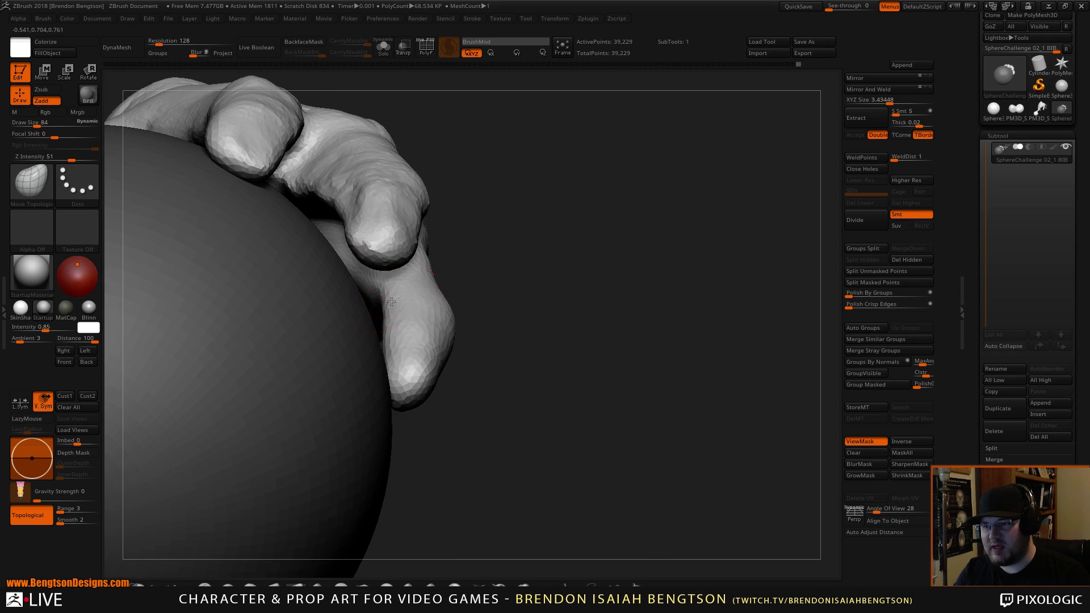
{"action": "key", "text": "shift"}
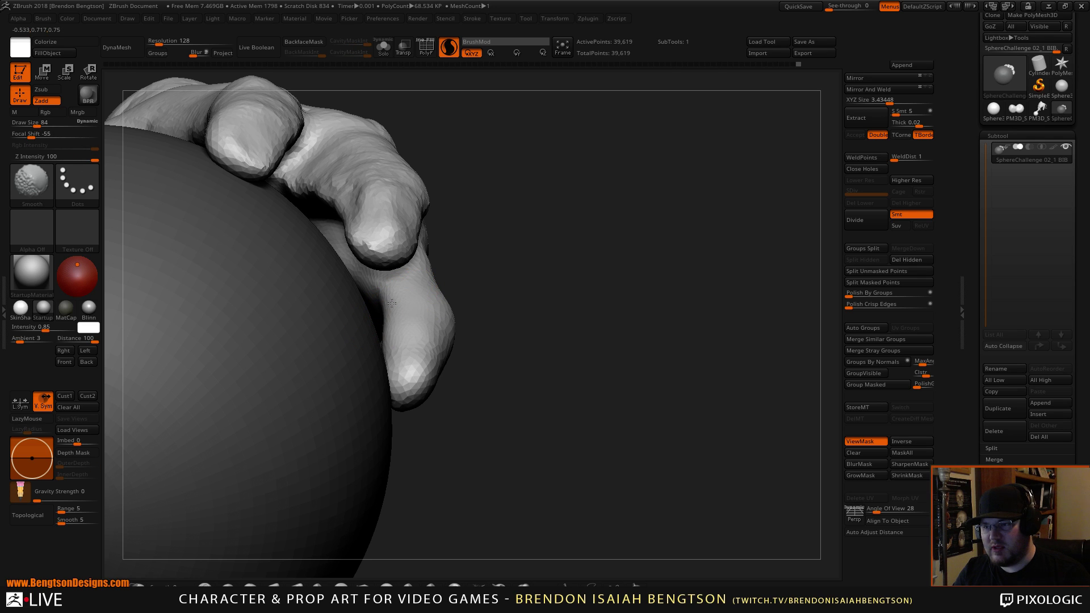
{"action": "mouse_move", "coordinate": [630, 430]}
{"action": "left_mouse_down"}
{"action": "mouse_move", "coordinate": [601, 243]}
{"action": "mouse_move", "coordinate": [608, 339]}
{"action": "mouse_move", "coordinate": [528, 316]}
{"action": "left_mouse_up"}
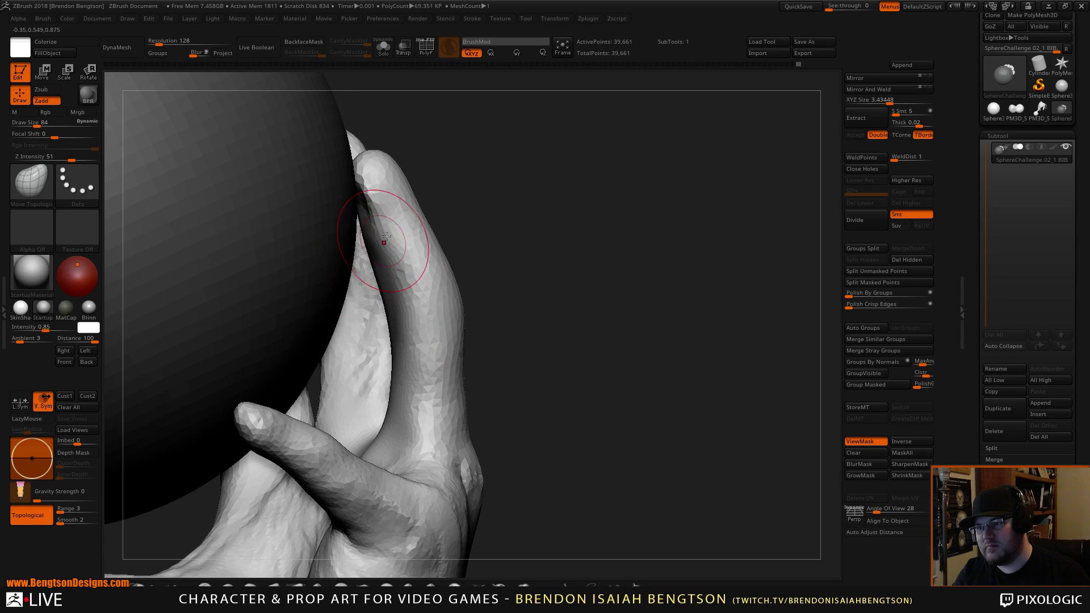
Step: Build up the back of the ring finger around its joints with the ClayBuildup brush
{"action": "mouse_move", "coordinate": [537, 209]}
{"action": "left_mouse_down"}
{"action": "mouse_move", "coordinate": [364, 244]}
{"action": "mouse_move", "coordinate": [338, 311]}
{"action": "mouse_move", "coordinate": [331, 294]}
{"action": "mouse_move", "coordinate": [331, 318]}
{"action": "left_mouse_up"}
{"action": "key", "text": "b"}
{"action": "key", "text": "c"}
{"action": "key", "text": "b"}
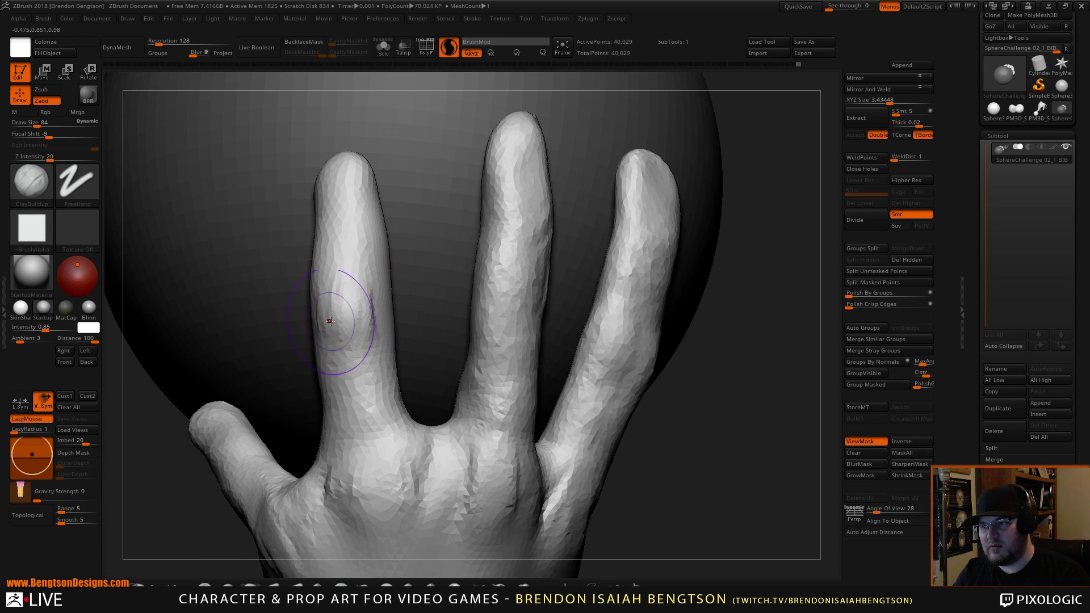
{"action": "mouse_move", "coordinate": [328, 199]}
{"action": "left_mouse_down"}
{"action": "mouse_move", "coordinate": [352, 177]}
{"action": "mouse_move", "coordinate": [332, 183]}
{"action": "mouse_move", "coordinate": [368, 192]}
{"action": "left_mouse_up"}
{"action": "mouse_move", "coordinate": [705, 376]}
{"action": "left_mouse_down", "text": "alt"}
{"action": "mouse_move", "coordinate": [725, 396]}
{"action": "mouse_move", "coordinate": [730, 365]}
{"action": "mouse_move", "coordinate": [681, 340]}
{"action": "left_mouse_up", "text": "alt"}
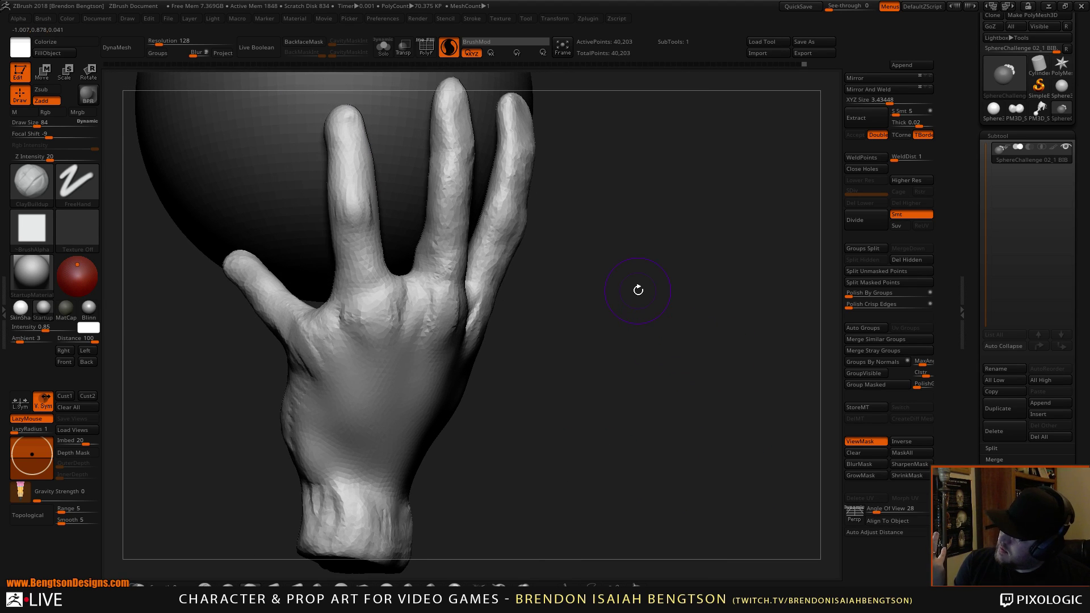
Step: Smooth the middle section of the ring finger and refine its back with ClayBuildup
{"action": "left_click_drag", "start_coordinate": [689, 302], "coordinate": [567, 261]}
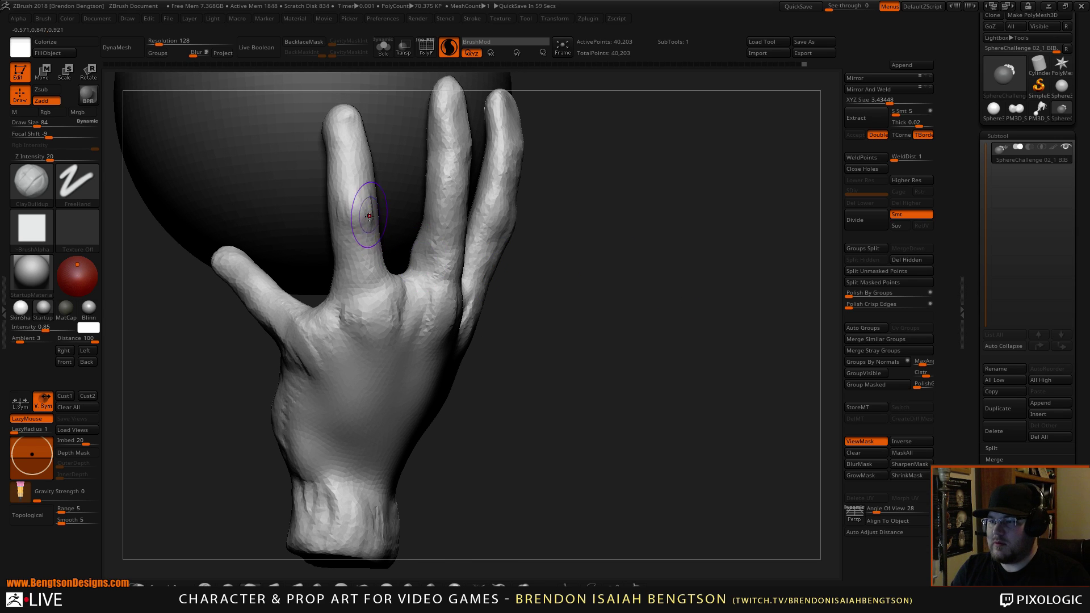
{"action": "key", "text": "ctrl"}
{"action": "left_click_drag", "start_coordinate": [354, 205], "coordinate": [364, 238], "text": "shift"}
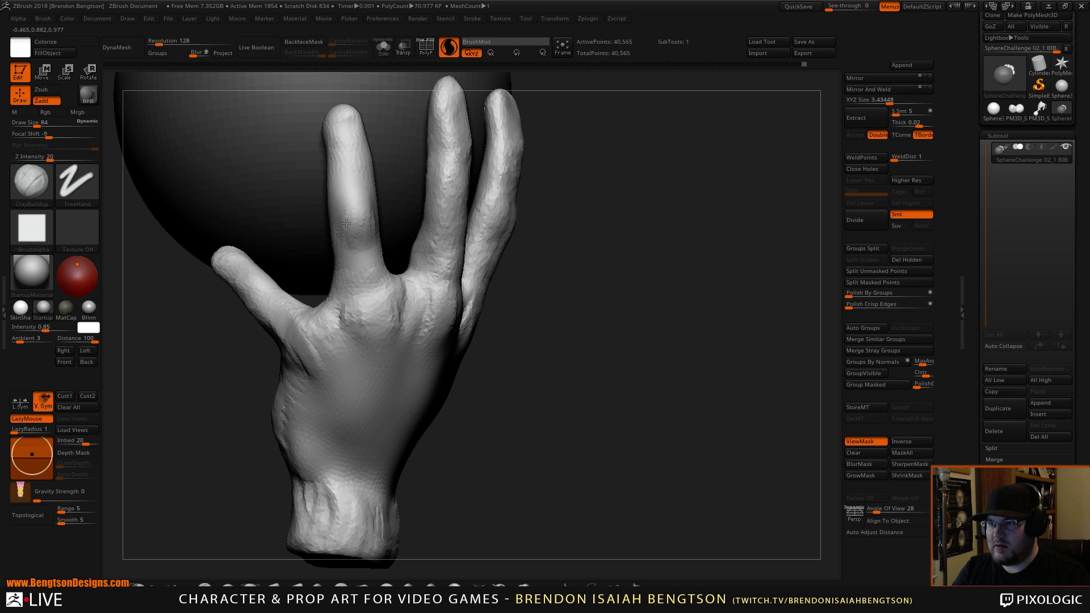
{"action": "left_click_drag", "start_coordinate": [346, 223], "coordinate": [347, 150]}
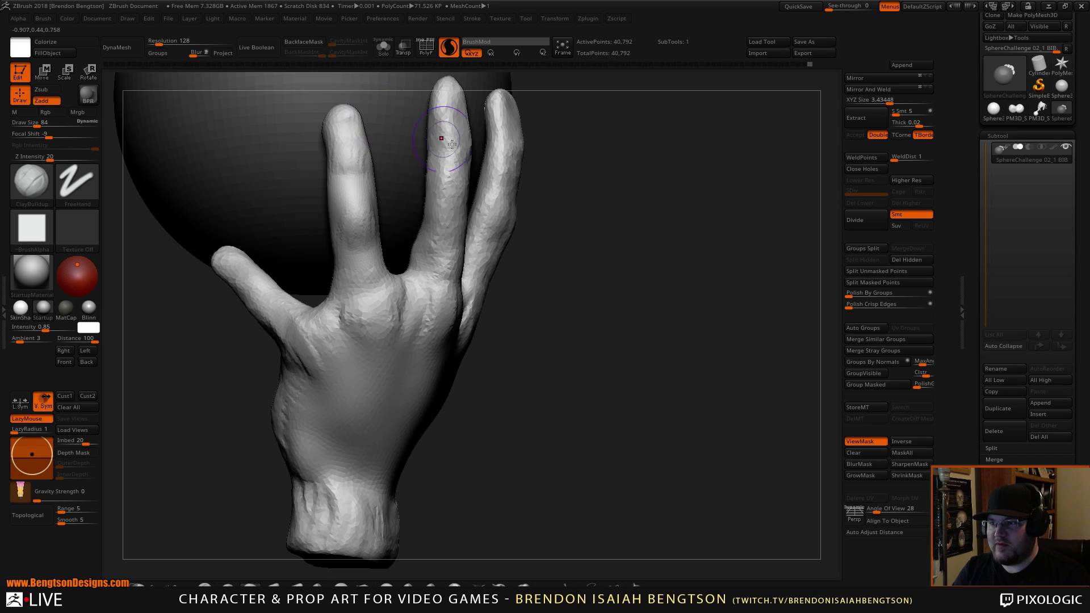
Step: Refine the ring finger's profile in the side view with Move Topological, reducing the draw size to 69
{"action": "mouse_move", "coordinate": [623, 291]}
{"action": "left_mouse_down"}
{"action": "mouse_move", "coordinate": [672, 287]}
{"action": "mouse_move", "coordinate": [644, 308]}
{"action": "left_mouse_up"}
{"action": "key", "text": "b"}
{"action": "key", "text": "m"}
{"action": "key", "text": "t"}
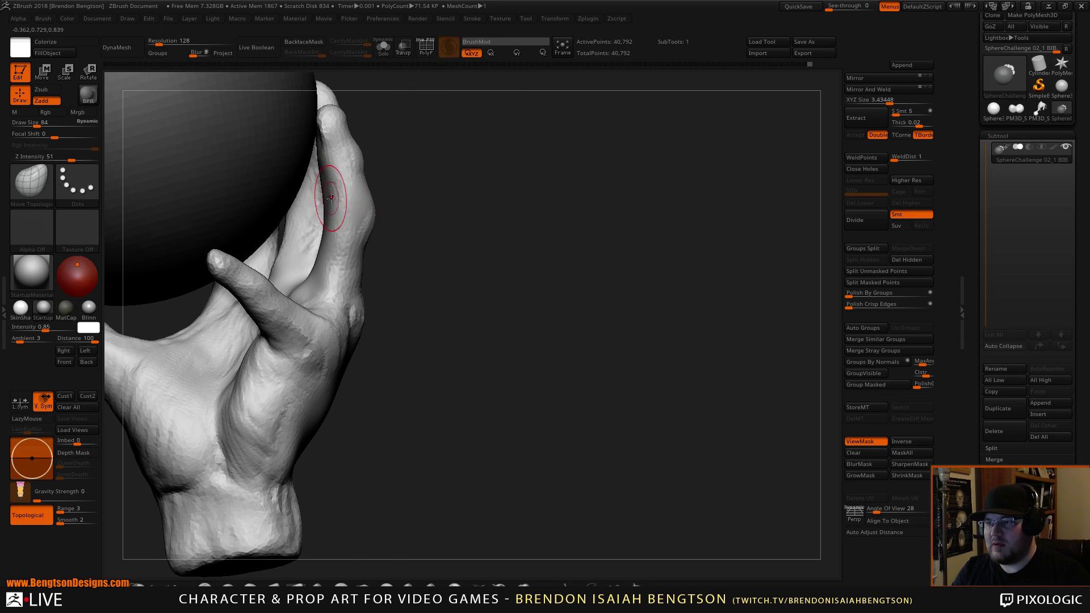
{"action": "key", "text": "space"}
{"action": "mouse_move", "coordinate": [369, 210]}
{"action": "left_mouse_down"}
{"action": "mouse_move", "coordinate": [368, 290]}
{"action": "mouse_move", "coordinate": [323, 270]}
{"action": "left_mouse_up"}
{"action": "key", "text": "space"}
{"action": "key", "text": "space"}
{"action": "key", "text": "space"}
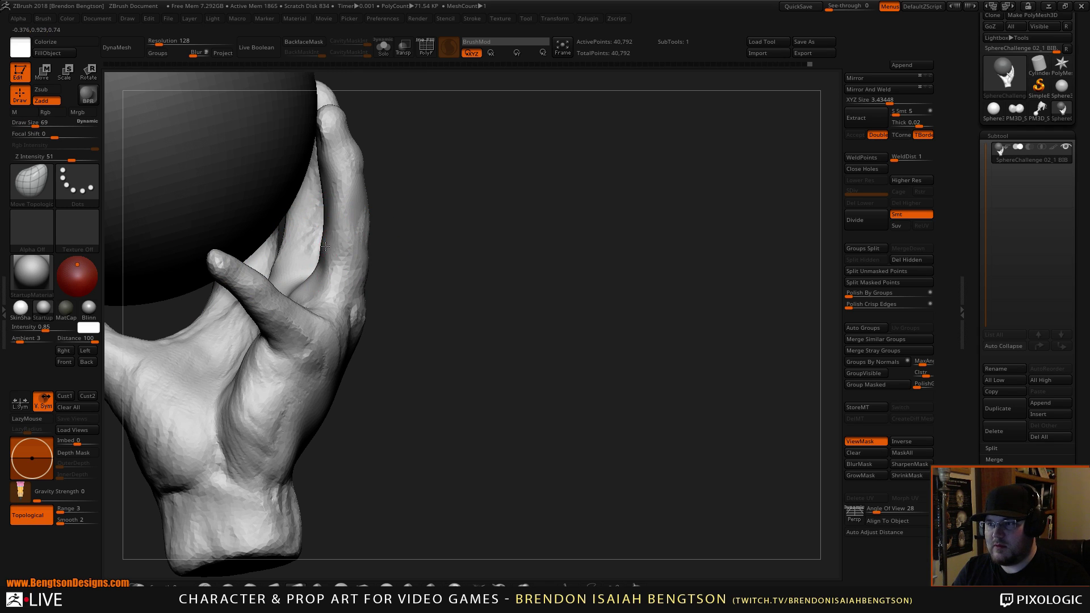
Step: Carve a crease at the palm-side base of the ring finger with the DamStandard brush
{"action": "left_click_drag", "start_coordinate": [463, 262], "coordinate": [478, 289]}
{"action": "key", "text": "b"}
{"action": "key", "text": "d"}
{"action": "key", "text": "s"}
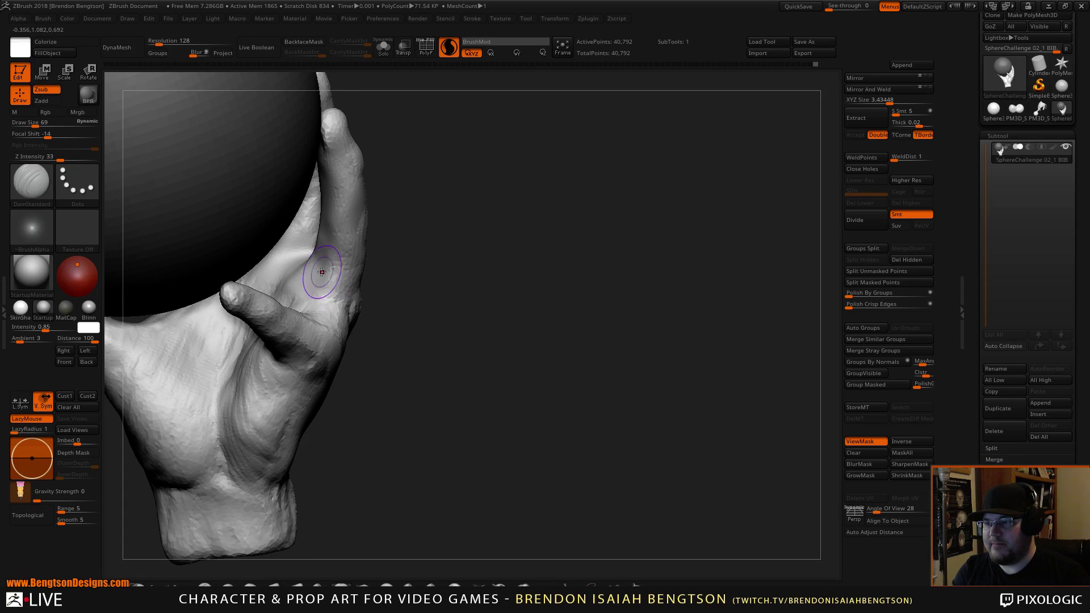
{"action": "left_click_drag", "start_coordinate": [311, 269], "coordinate": [324, 288]}
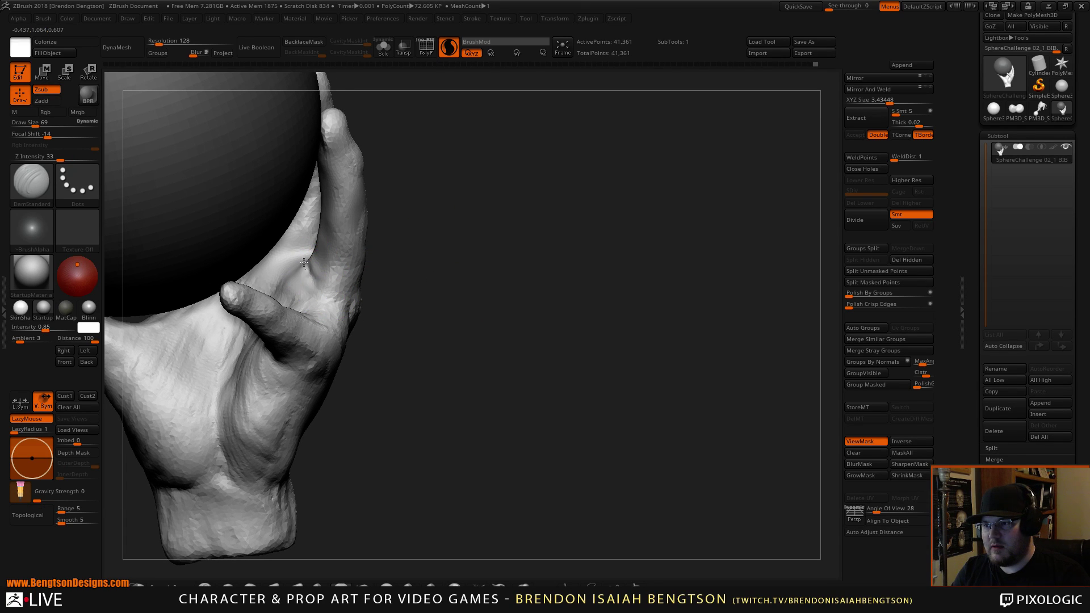
Step: Smooth the crease at the palm-side base of the ring finger and build up the finger's side with ClayBuildup
{"action": "left_click_drag", "start_coordinate": [372, 287], "coordinate": [414, 271]}
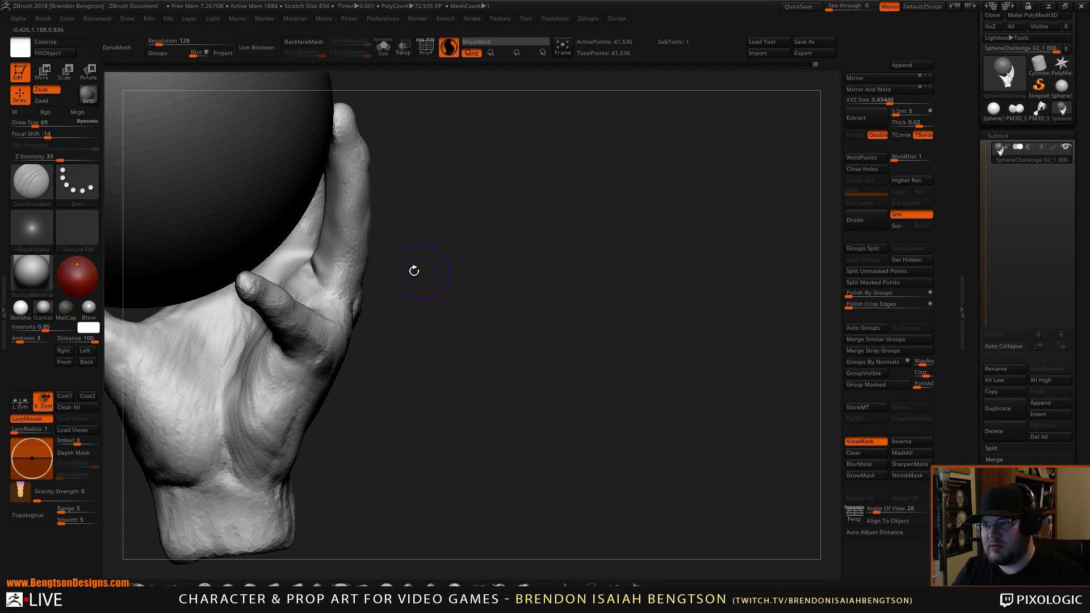
{"action": "left_click_drag", "start_coordinate": [309, 269], "coordinate": [316, 273]}
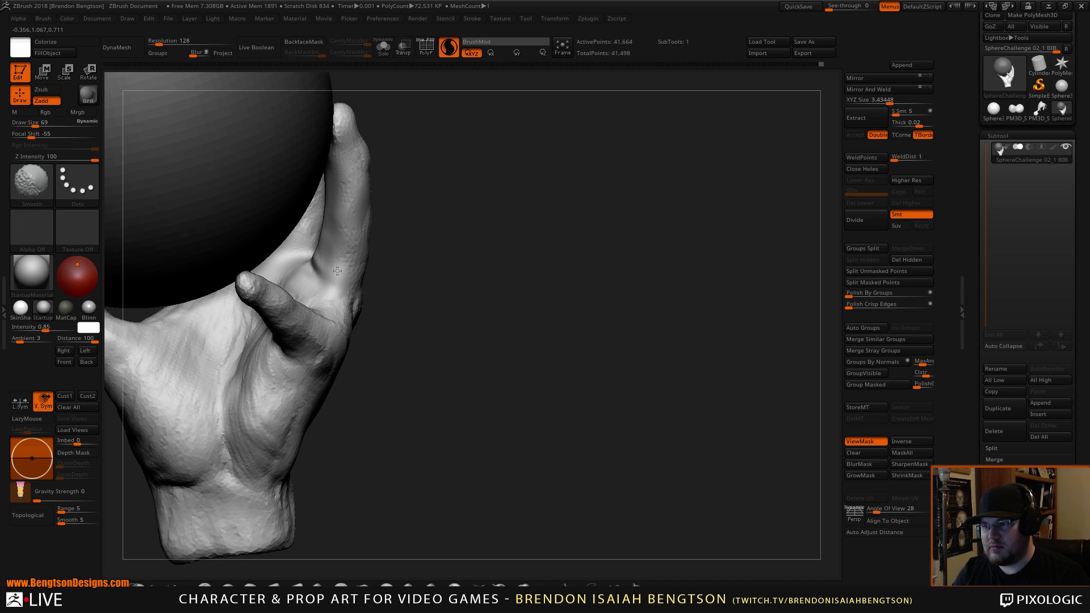
{"action": "mouse_move", "coordinate": [463, 287]}
{"action": "left_mouse_down"}
{"action": "mouse_move", "coordinate": [494, 291]}
{"action": "mouse_move", "coordinate": [491, 312]}
{"action": "mouse_move", "coordinate": [453, 284]}
{"action": "left_mouse_up"}
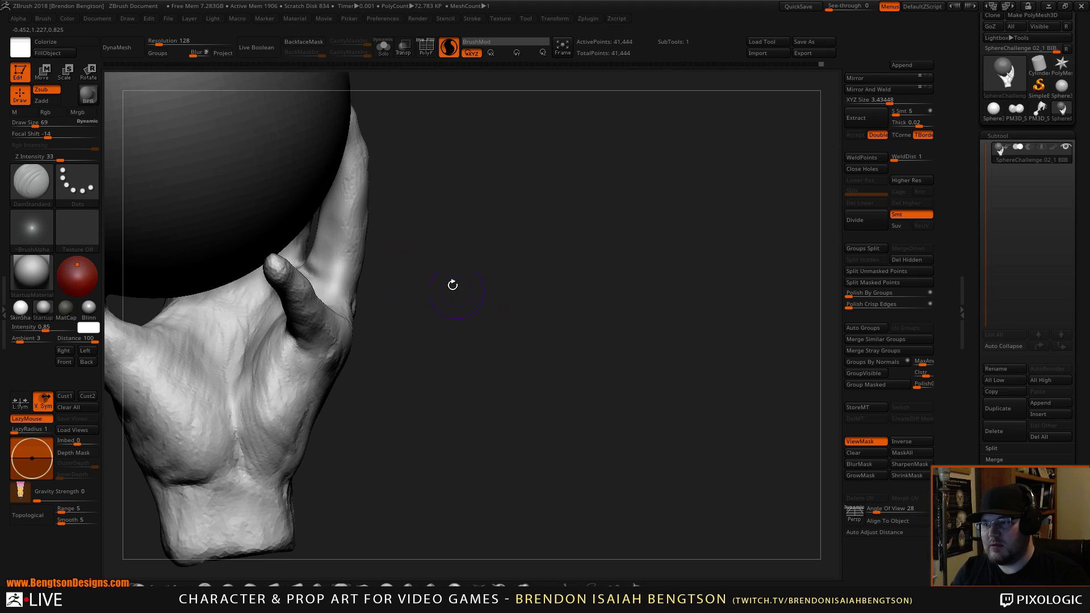
{"action": "key", "text": "b"}
{"action": "key", "text": "c"}
{"action": "key", "text": "b"}
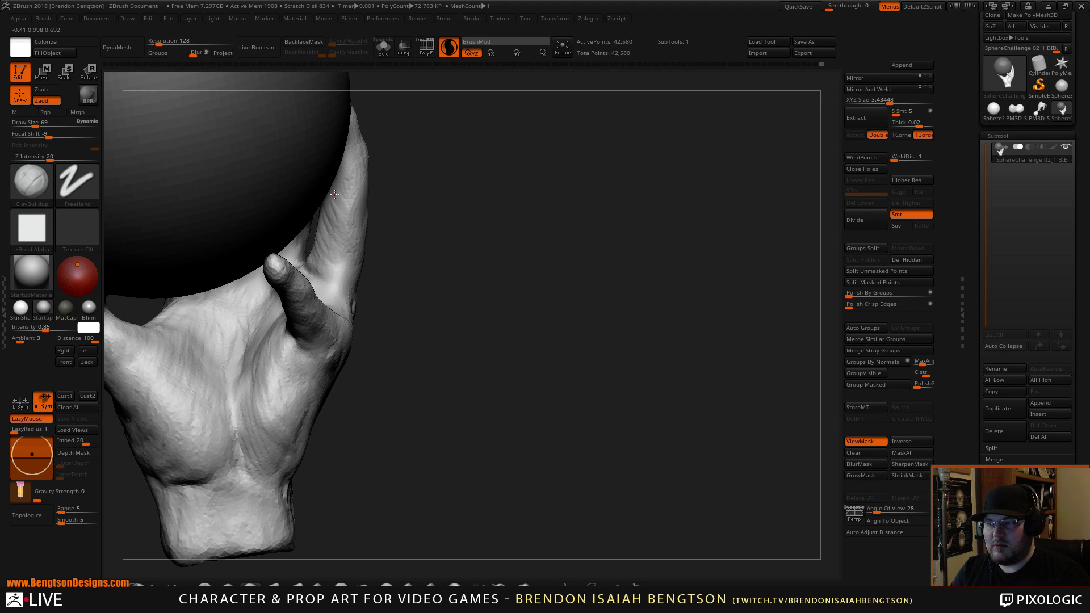
{"action": "mouse_move", "coordinate": [486, 255]}
{"action": "left_mouse_down"}
{"action": "mouse_move", "coordinate": [462, 237]}
{"action": "mouse_move", "coordinate": [479, 221]}
{"action": "mouse_move", "coordinate": [377, 214]}
{"action": "left_mouse_up"}
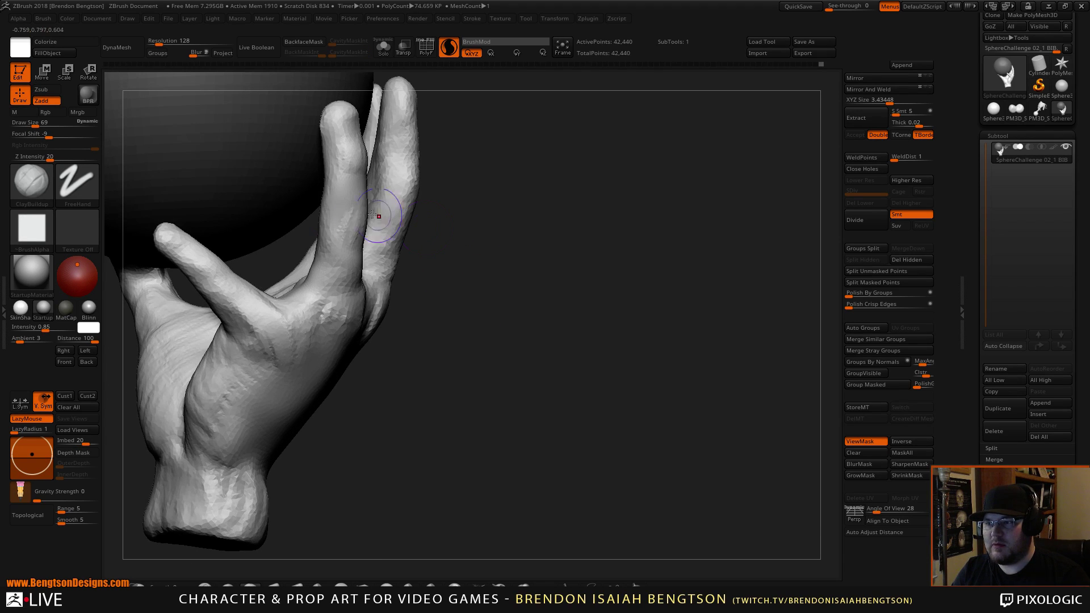
Step: Reshape the ring finger's outline in the back view with Move Topological at draw size 120
{"action": "mouse_move", "coordinate": [619, 272]}
{"action": "left_mouse_down"}
{"action": "mouse_move", "coordinate": [526, 304]}
{"action": "mouse_move", "coordinate": [545, 367]}
{"action": "left_mouse_up"}
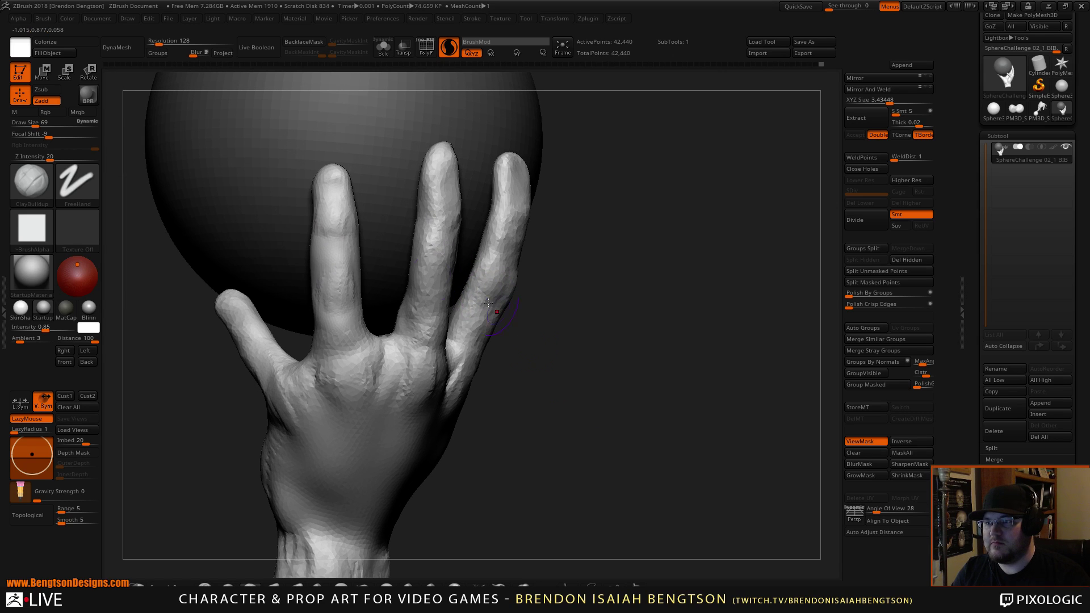
{"action": "key", "text": "b"}
{"action": "key", "text": "m"}
{"action": "key", "text": "t"}
{"action": "key", "text": "space"}
{"action": "left_click_drag", "start_coordinate": [326, 213], "coordinate": [336, 213]}
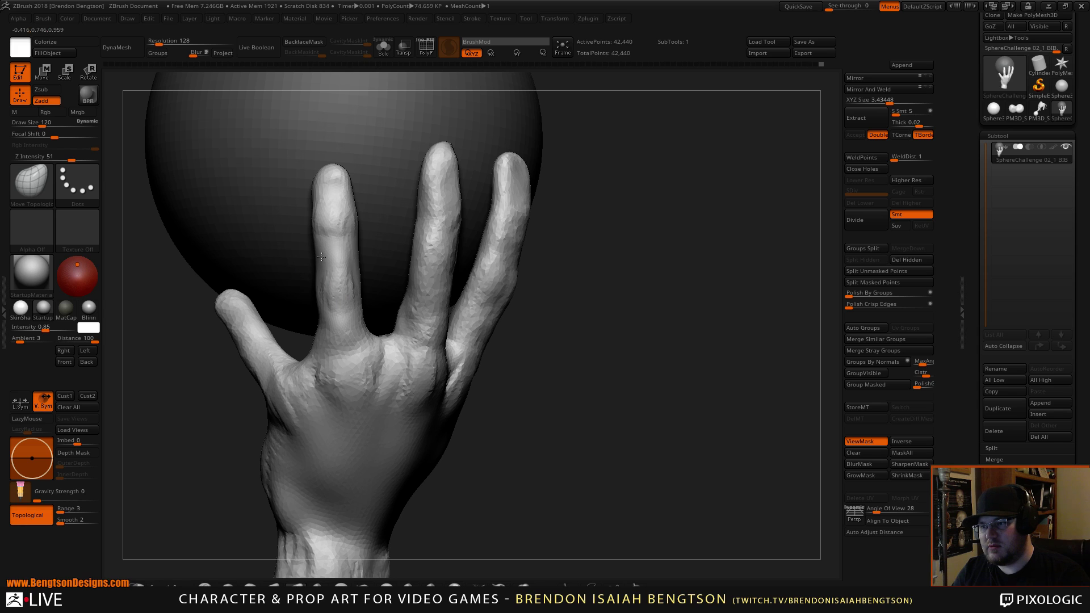
Step: Build up the ring finger's knuckle and the web toward the middle finger with ClayBuildup
{"action": "key", "text": "b"}
{"action": "key", "text": "c"}
{"action": "key", "text": "b"}
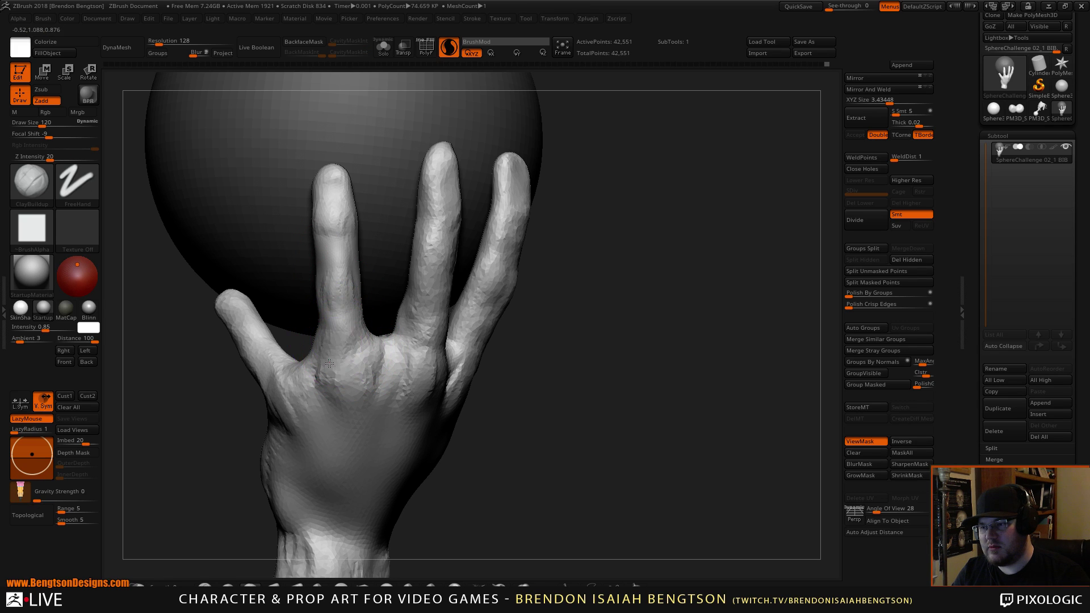
{"action": "mouse_move", "coordinate": [356, 360]}
{"action": "left_mouse_down"}
{"action": "mouse_move", "coordinate": [325, 359]}
{"action": "mouse_move", "coordinate": [376, 358]}
{"action": "left_mouse_up"}
Step: Spread the ring finger away from the middle finger and adjust its knuckle with Move Topological at draw size 295
{"action": "mouse_move", "coordinate": [607, 392]}
{"action": "left_mouse_down", "text": "alt"}
{"action": "mouse_move", "coordinate": [616, 313]}
{"action": "mouse_move", "coordinate": [633, 382]}
{"action": "mouse_move", "coordinate": [613, 373]}
{"action": "mouse_move", "coordinate": [604, 411]}
{"action": "mouse_move", "coordinate": [603, 343]}
{"action": "mouse_move", "coordinate": [632, 333]}
{"action": "mouse_move", "coordinate": [649, 364]}
{"action": "mouse_move", "coordinate": [674, 343]}
{"action": "mouse_move", "coordinate": [712, 352]}
{"action": "mouse_move", "coordinate": [671, 360]}
{"action": "mouse_move", "coordinate": [602, 346]}
{"action": "left_mouse_up", "text": "alt"}
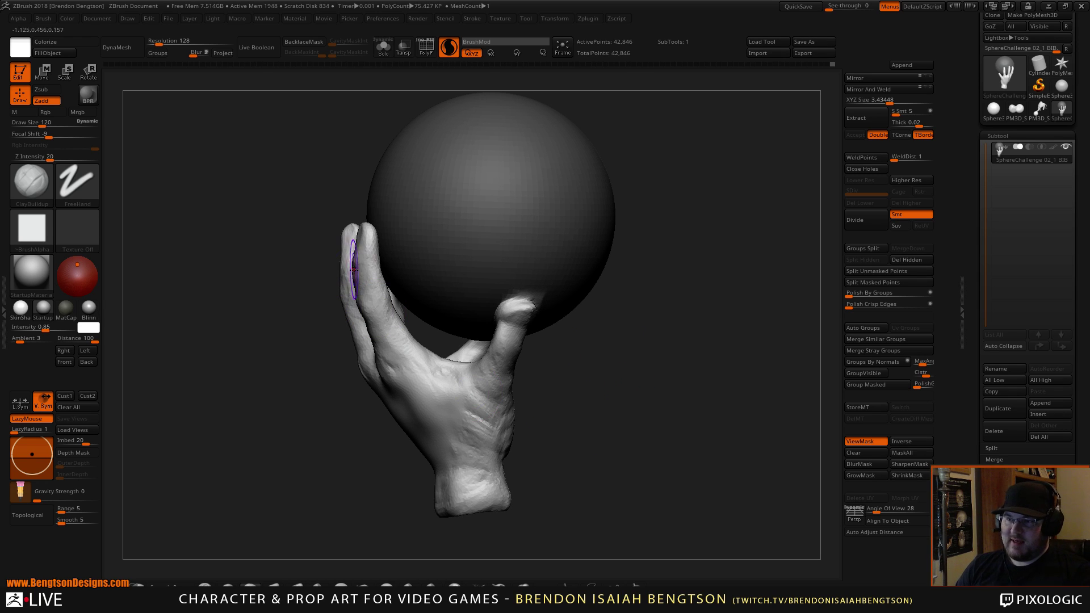
{"action": "left_click_drag", "start_coordinate": [685, 353], "coordinate": [664, 406]}
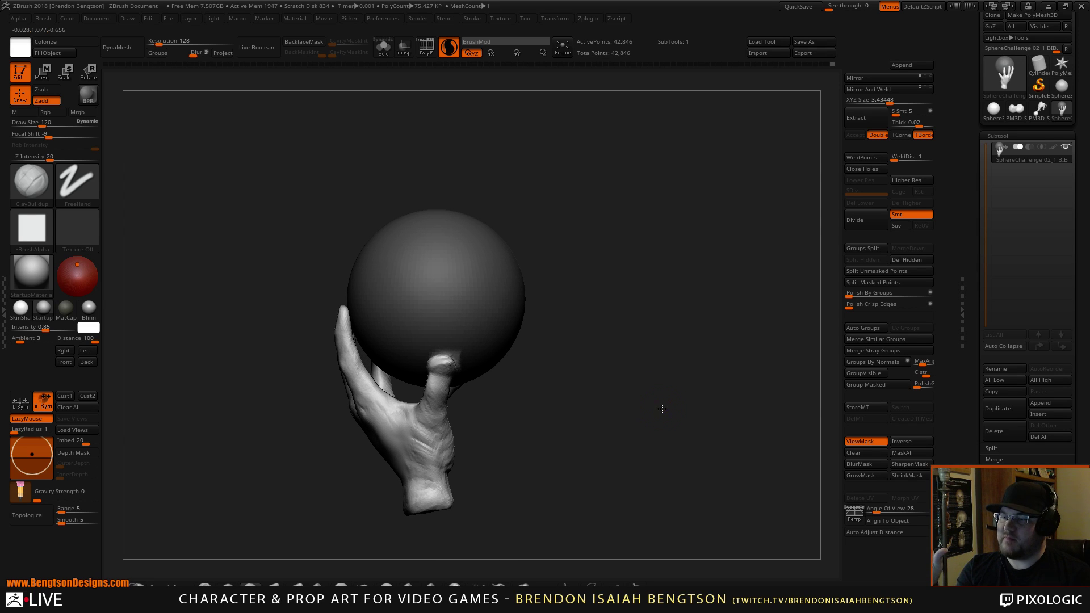
{"action": "left_click_drag", "start_coordinate": [662, 408], "coordinate": [663, 412]}
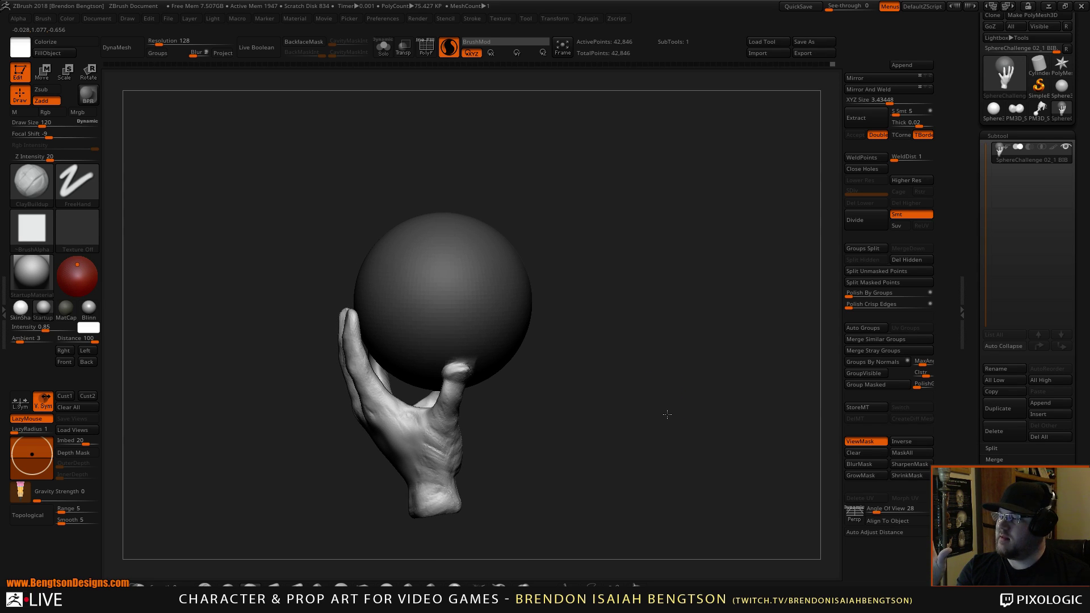
{"action": "left_click_drag", "start_coordinate": [671, 416], "coordinate": [681, 457]}
{"action": "mouse_move", "coordinate": [700, 407]}
{"action": "left_mouse_down", "text": "alt"}
{"action": "mouse_move", "coordinate": [719, 391]}
{"action": "mouse_move", "coordinate": [693, 340]}
{"action": "mouse_move", "coordinate": [703, 336]}
{"action": "left_mouse_up", "text": "alt"}
{"action": "key", "text": "b"}
{"action": "key", "text": "m"}
{"action": "key", "text": "t"}
{"action": "key", "text": "space"}
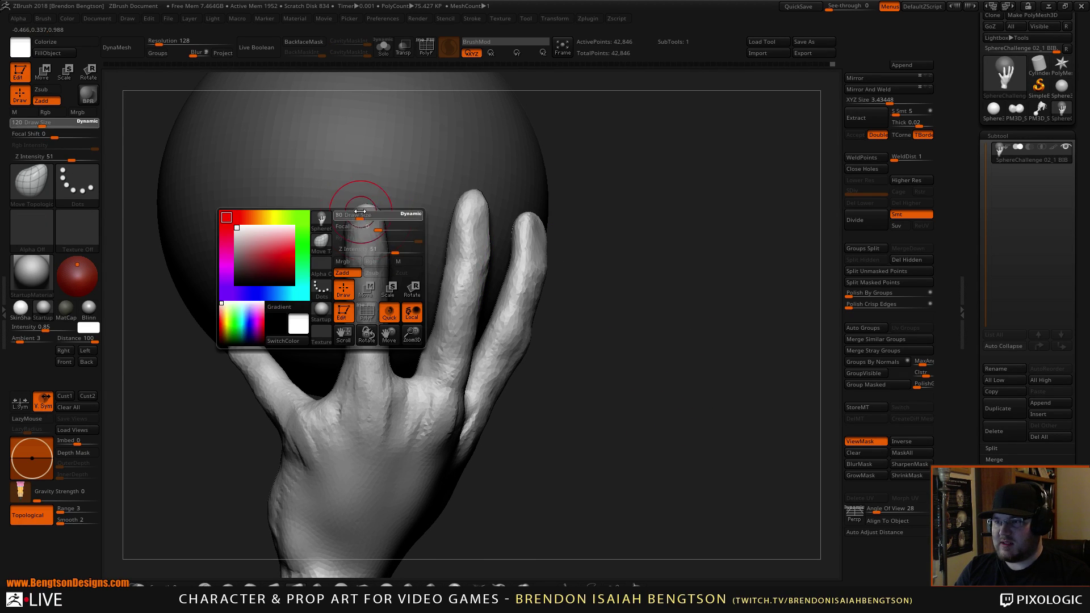
{"action": "mouse_move", "coordinate": [362, 210]}
{"action": "left_mouse_down"}
{"action": "mouse_move", "coordinate": [378, 211]}
{"action": "mouse_move", "coordinate": [353, 225]}
{"action": "left_mouse_up"}
{"action": "mouse_move", "coordinate": [354, 279]}
{"action": "left_mouse_down"}
{"action": "mouse_move", "coordinate": [336, 282]}
{"action": "mouse_move", "coordinate": [346, 310]}
{"action": "left_mouse_up"}
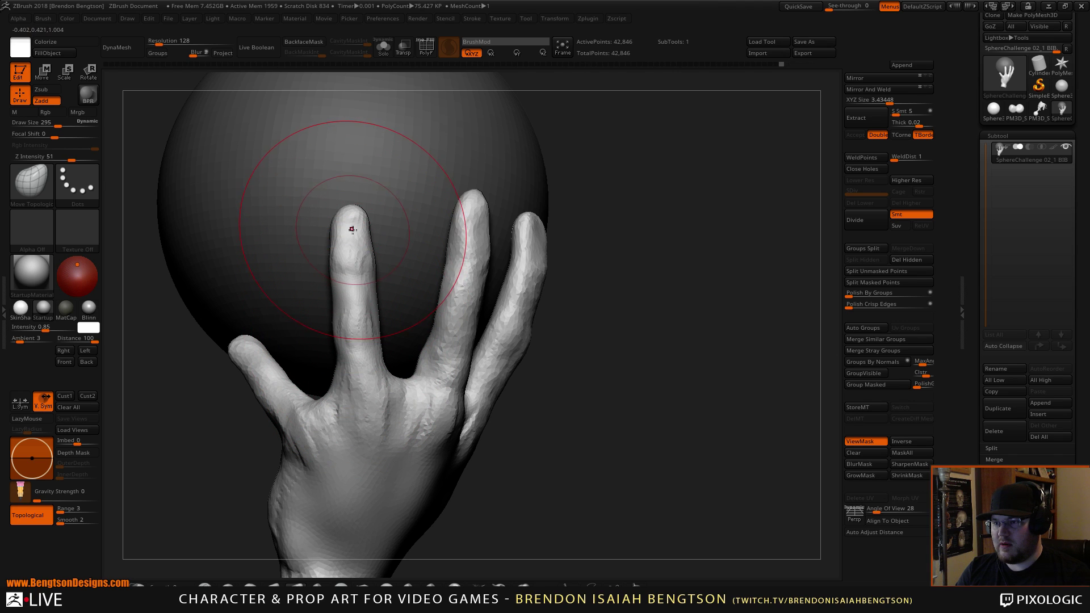
{"action": "left_click_drag", "start_coordinate": [357, 223], "coordinate": [328, 214]}
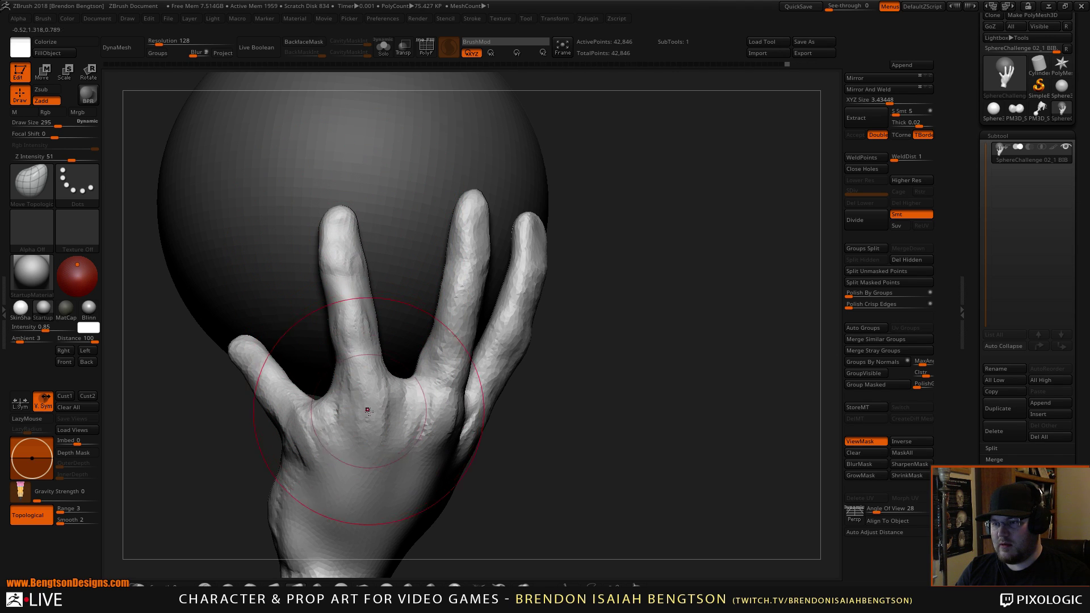
{"action": "mouse_move", "coordinate": [381, 401]}
{"action": "left_mouse_down"}
{"action": "mouse_move", "coordinate": [361, 378]}
{"action": "mouse_move", "coordinate": [369, 382]}
{"action": "left_mouse_up"}
Step: Check the ring finger from several angles and refine its knuckle area with Move Topological, reducing the draw size to 130
{"action": "key", "text": "space"}
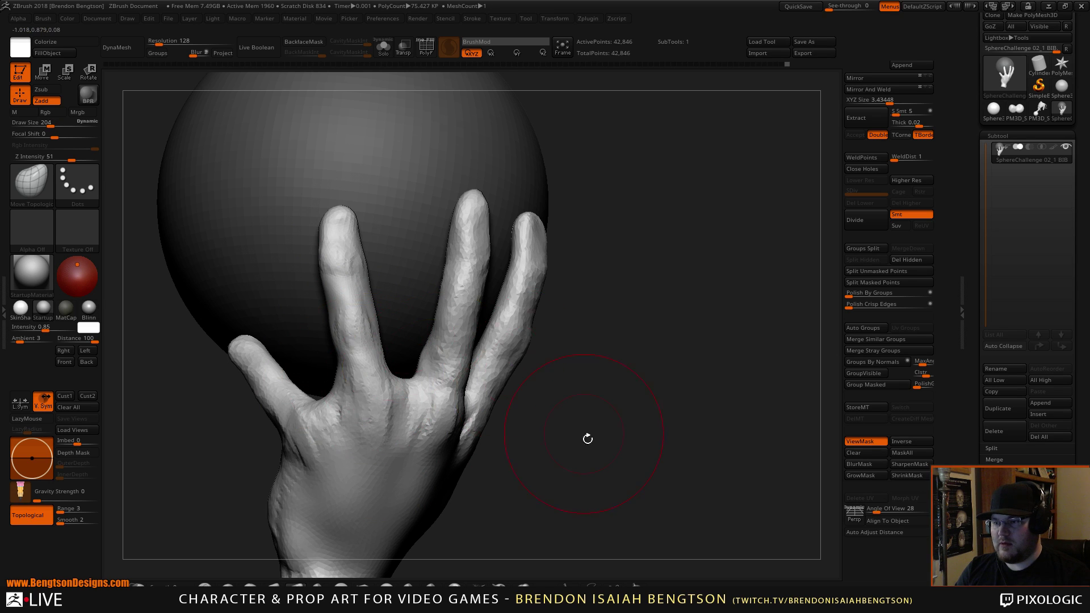
{"action": "left_click_drag", "start_coordinate": [587, 438], "coordinate": [613, 310], "text": "alt"}
{"action": "left_click_drag", "start_coordinate": [613, 310], "coordinate": [477, 334]}
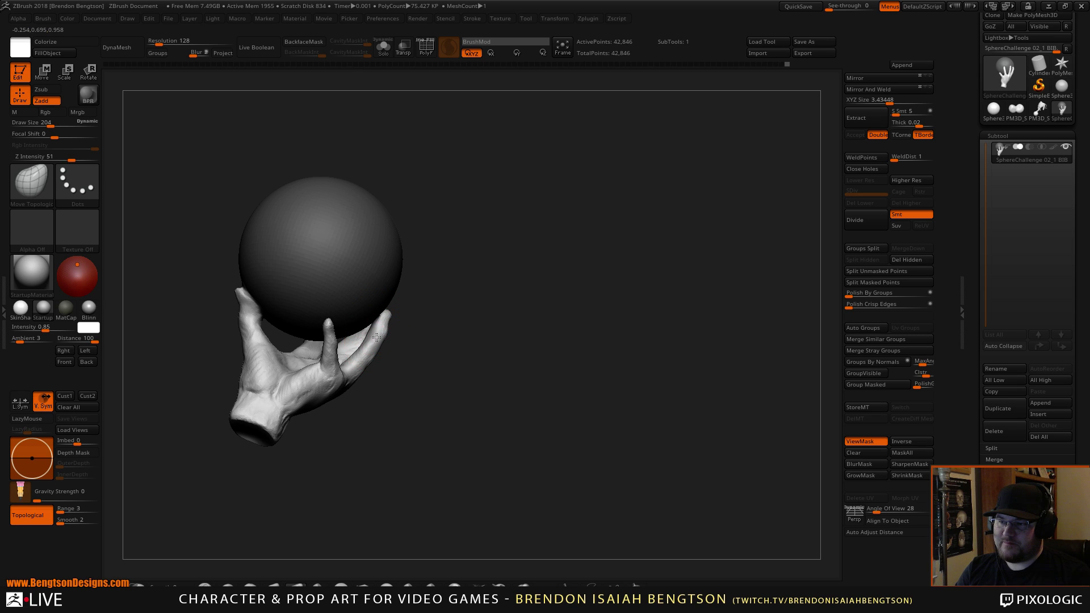
{"action": "left_click_drag", "start_coordinate": [398, 397], "coordinate": [409, 436]}
{"action": "left_click_drag", "start_coordinate": [586, 477], "coordinate": [545, 471]}
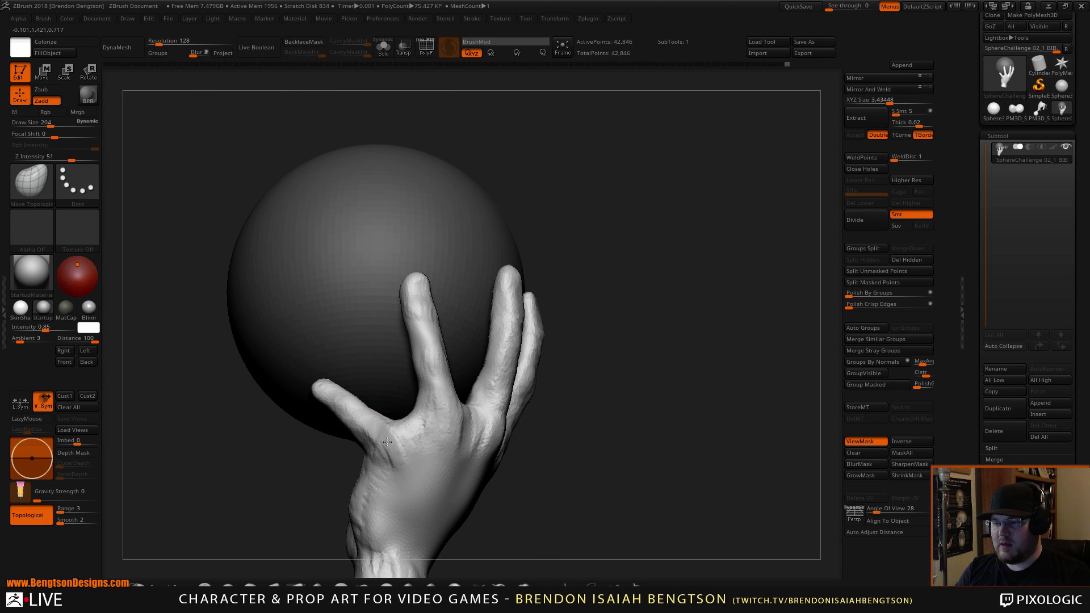
{"action": "mouse_move", "coordinate": [639, 445]}
{"action": "left_mouse_down"}
{"action": "mouse_move", "coordinate": [637, 431]}
{"action": "mouse_move", "coordinate": [559, 406]}
{"action": "left_mouse_up"}
{"action": "left_click_drag", "start_coordinate": [506, 454], "coordinate": [555, 465]}
{"action": "key", "text": "space"}
{"action": "left_click_drag", "start_coordinate": [420, 426], "coordinate": [429, 430]}
{"action": "key", "text": "space"}
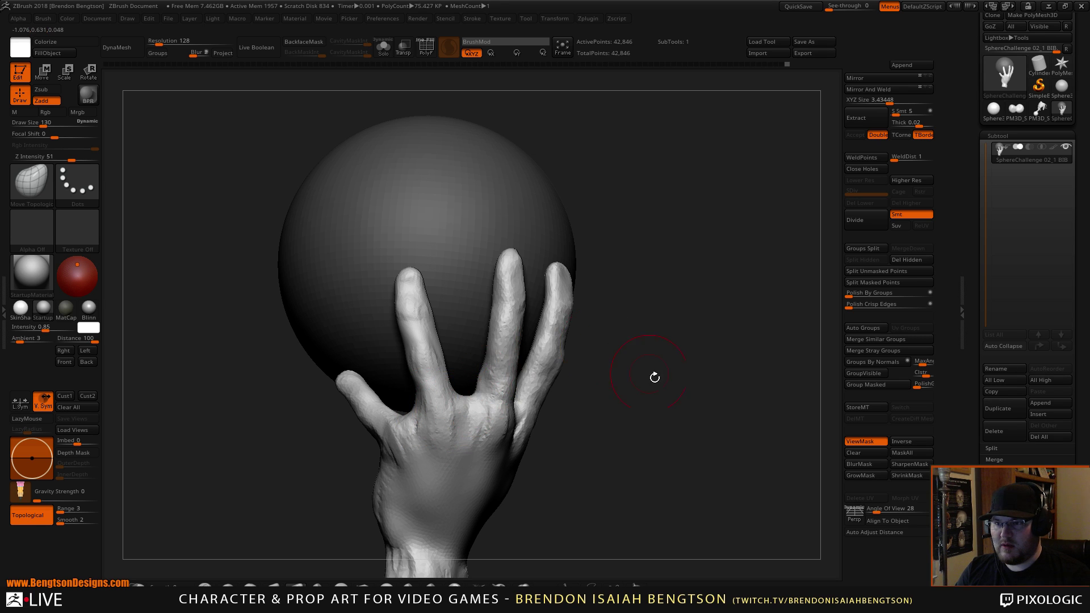
Step: Smooth the back of the middle finger from the fingertip down to the knuckle
{"action": "mouse_move", "coordinate": [655, 377]}
{"action": "left_mouse_down", "text": "alt"}
{"action": "mouse_move", "coordinate": [684, 379]}
{"action": "mouse_move", "coordinate": [655, 321]}
{"action": "mouse_move", "coordinate": [703, 353]}
{"action": "mouse_move", "coordinate": [670, 383]}
{"action": "mouse_move", "coordinate": [681, 404]}
{"action": "mouse_move", "coordinate": [730, 394]}
{"action": "left_mouse_up", "text": "alt"}
{"action": "mouse_move", "coordinate": [433, 280]}
{"action": "left_mouse_down", "text": "shift"}
{"action": "mouse_move", "coordinate": [422, 274]}
{"action": "mouse_move", "coordinate": [416, 328]}
{"action": "left_mouse_up", "text": "shift"}
{"action": "left_click_drag", "start_coordinate": [421, 369], "coordinate": [420, 431], "text": "shift"}
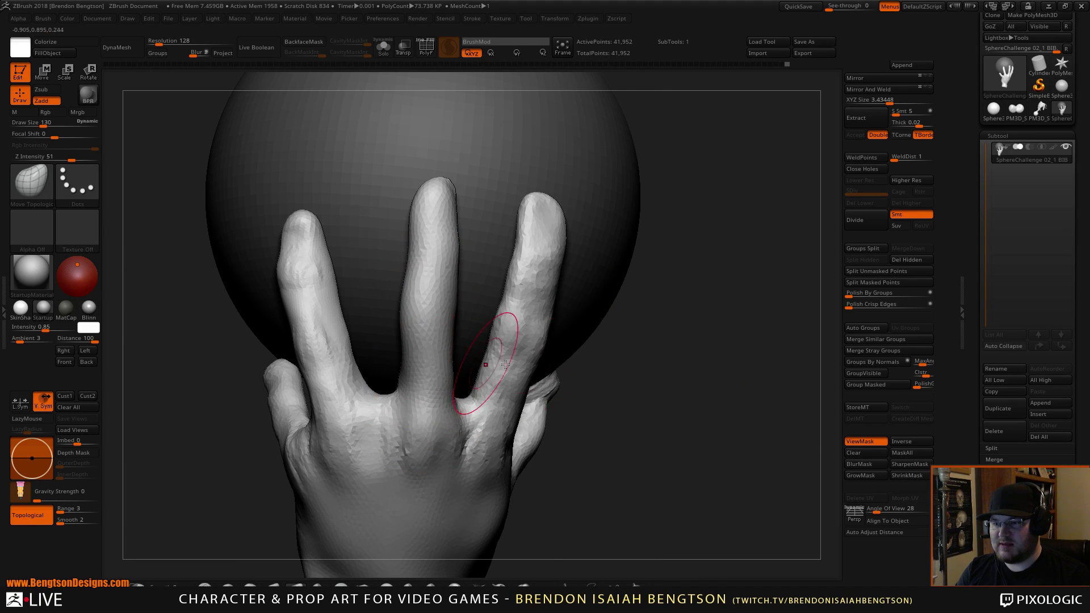
Step: Widen the middle fingertip on its ring-finger side with Move Topological at draw size 130
{"action": "left_click_drag", "start_coordinate": [711, 385], "coordinate": [680, 367]}
{"action": "left_click_drag", "start_coordinate": [683, 424], "coordinate": [751, 400]}
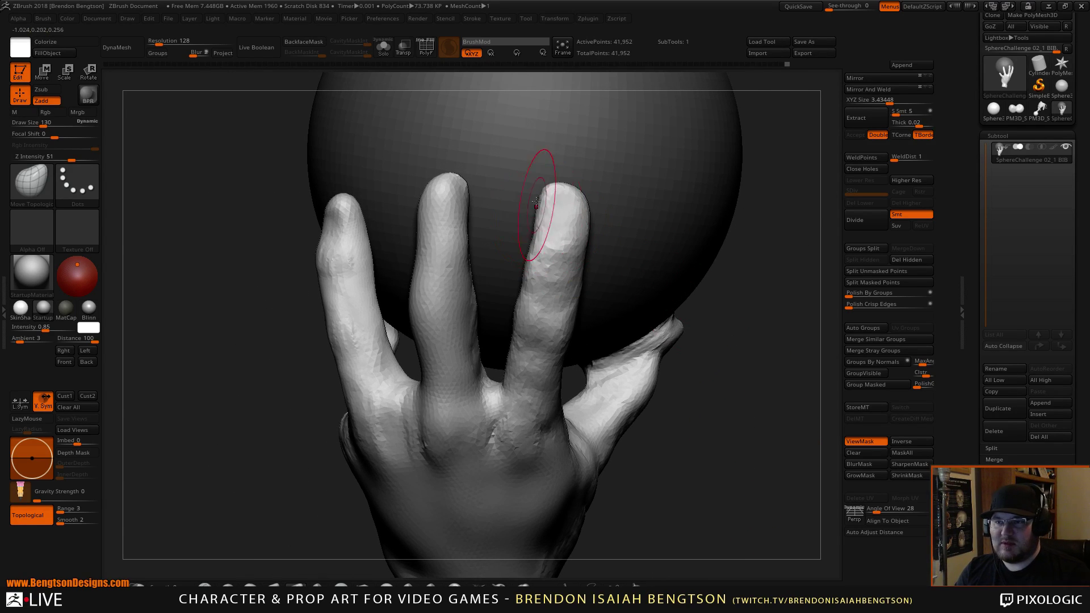
{"action": "left_click_drag", "start_coordinate": [755, 238], "coordinate": [710, 250]}
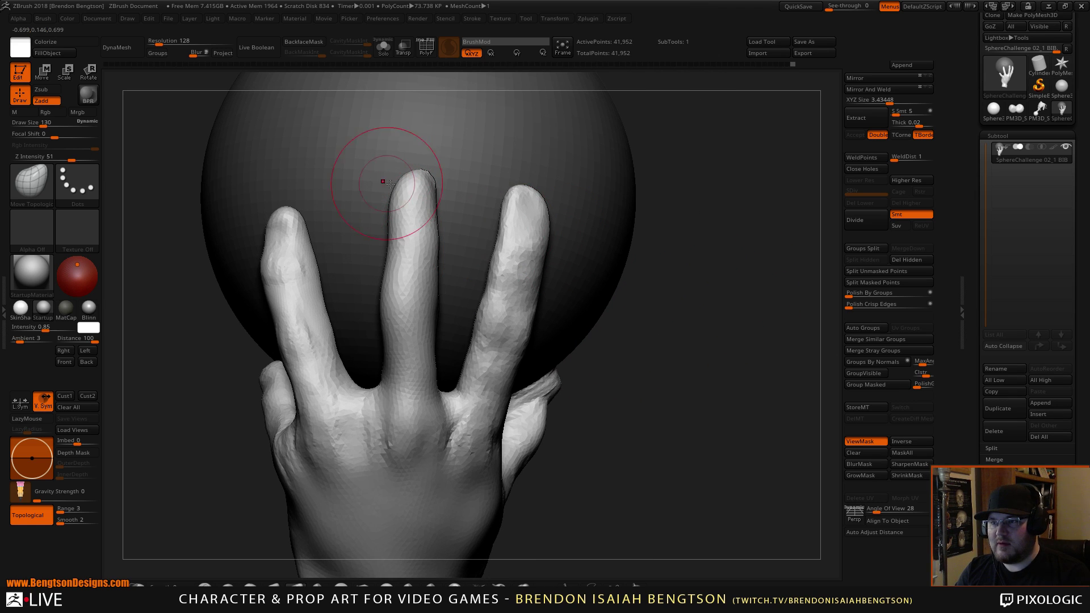
{"action": "mouse_move", "coordinate": [392, 185]}
{"action": "left_mouse_down"}
{"action": "mouse_move", "coordinate": [433, 187]}
{"action": "mouse_move", "coordinate": [384, 207]}
{"action": "mouse_move", "coordinate": [389, 216]}
{"action": "left_mouse_up"}
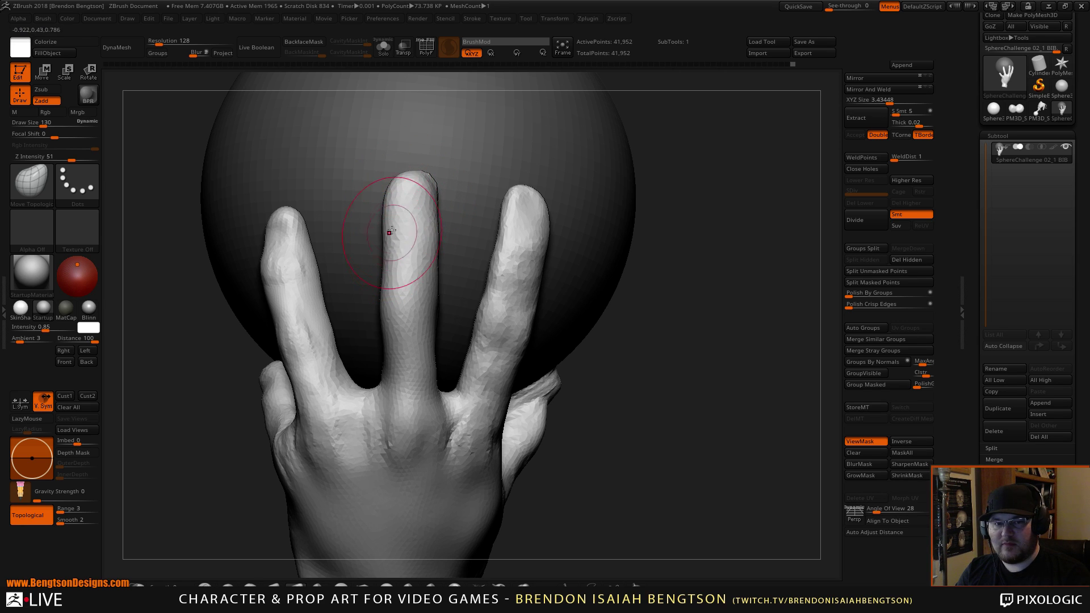
Step: Slim the palm side of the middle finger along its middle section in the side view with Move Topological
{"action": "mouse_move", "coordinate": [696, 360]}
{"action": "left_mouse_down"}
{"action": "mouse_move", "coordinate": [731, 373]}
{"action": "mouse_move", "coordinate": [811, 366]}
{"action": "left_mouse_up"}
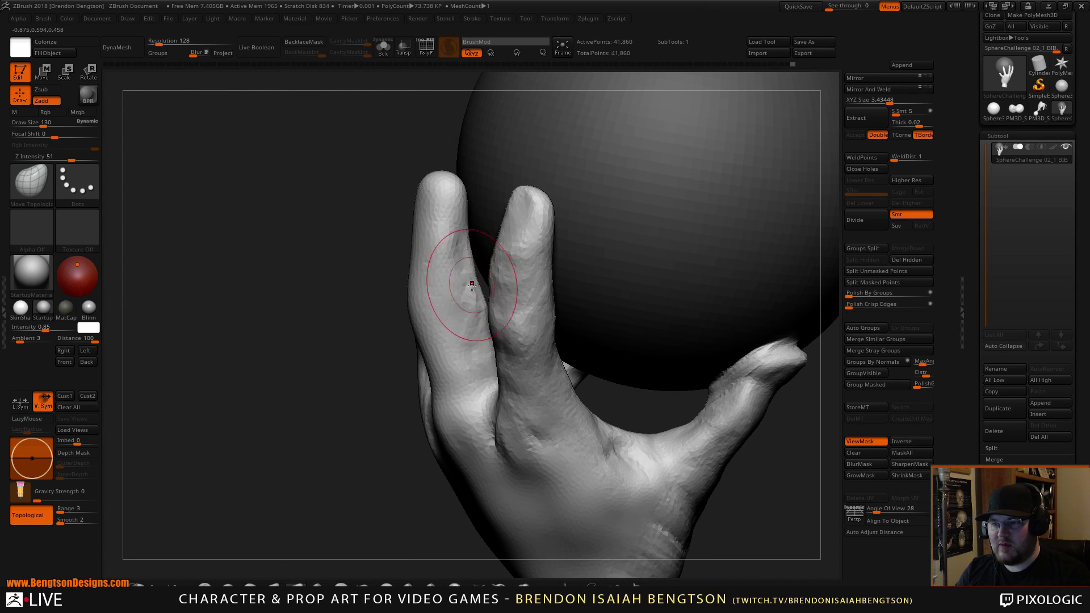
{"action": "mouse_move", "coordinate": [353, 438]}
{"action": "left_mouse_down"}
{"action": "mouse_move", "coordinate": [360, 467]}
{"action": "mouse_move", "coordinate": [378, 397]}
{"action": "left_mouse_up"}
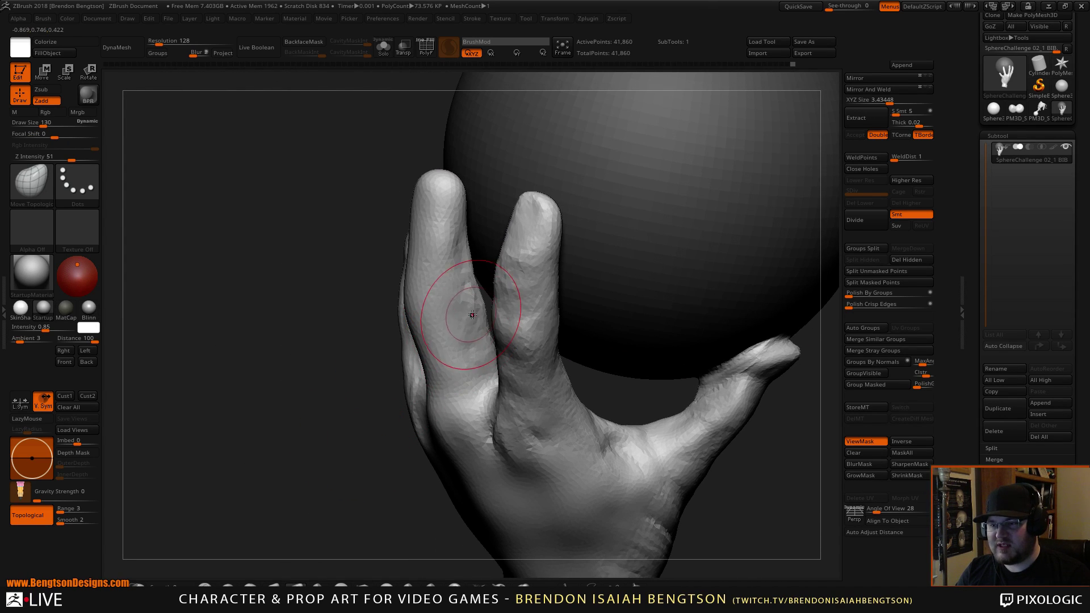
{"action": "mouse_move", "coordinate": [476, 315]}
{"action": "left_mouse_down"}
{"action": "mouse_move", "coordinate": [466, 319]}
{"action": "mouse_move", "coordinate": [485, 356]}
{"action": "left_mouse_up"}
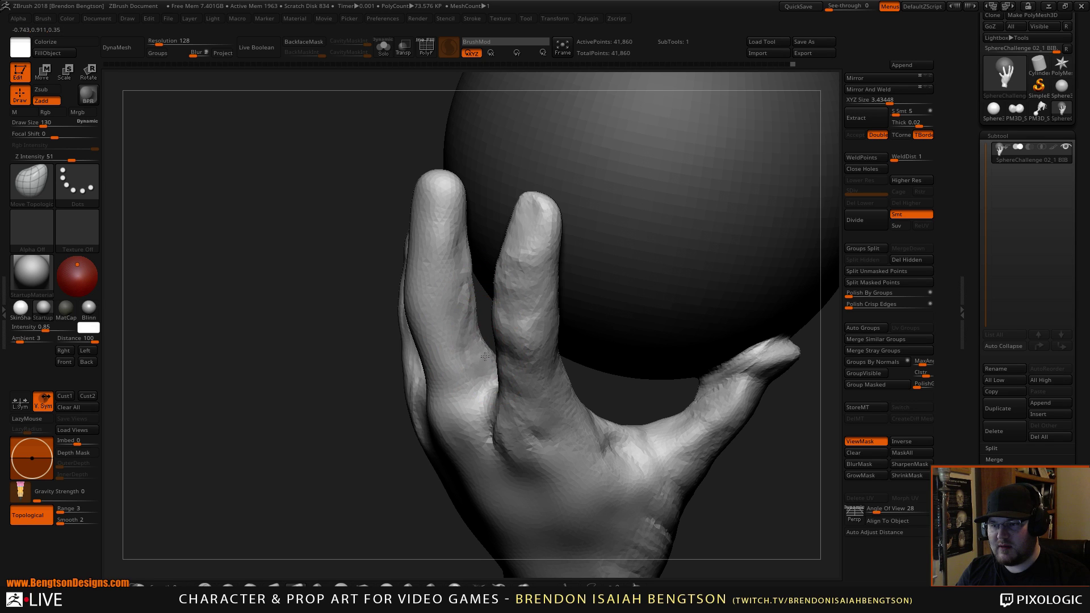
{"action": "left_click_drag", "start_coordinate": [462, 296], "coordinate": [452, 296]}
{"action": "left_click_drag", "start_coordinate": [361, 436], "coordinate": [333, 437]}
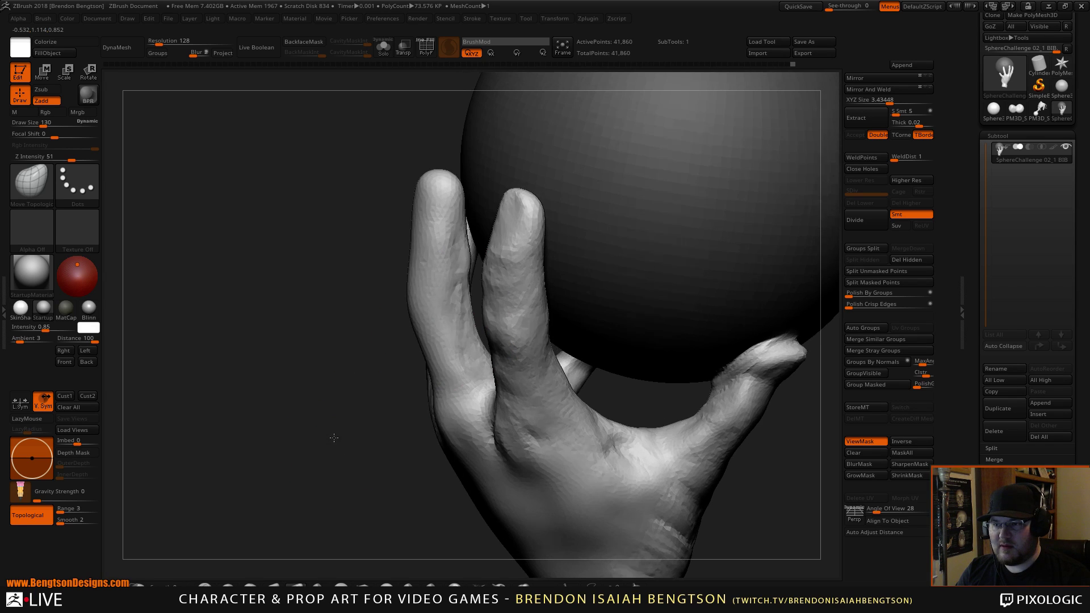
{"action": "left_click_drag", "start_coordinate": [469, 270], "coordinate": [465, 318]}
Step: Pull in the middle finger's palm-side contour near the fingertip with Move Topological at draw size 93
{"action": "key", "text": "space"}
{"action": "left_click_drag", "start_coordinate": [460, 259], "coordinate": [453, 259]}
{"action": "left_click_drag", "start_coordinate": [462, 260], "coordinate": [457, 261]}
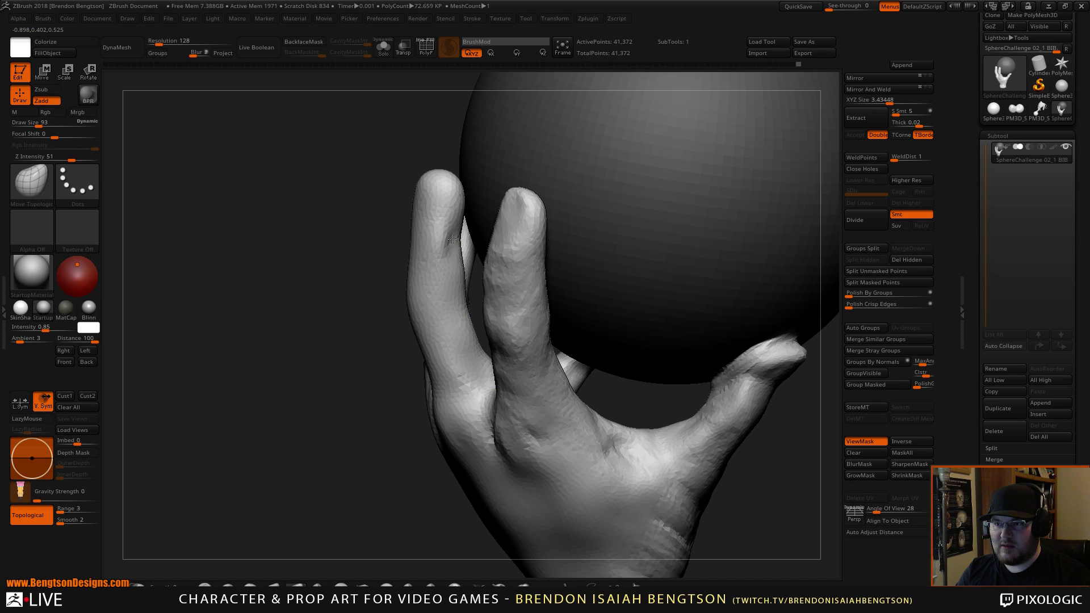
{"action": "left_click_drag", "start_coordinate": [458, 260], "coordinate": [454, 259]}
{"action": "left_click_drag", "start_coordinate": [461, 204], "coordinate": [457, 203]}
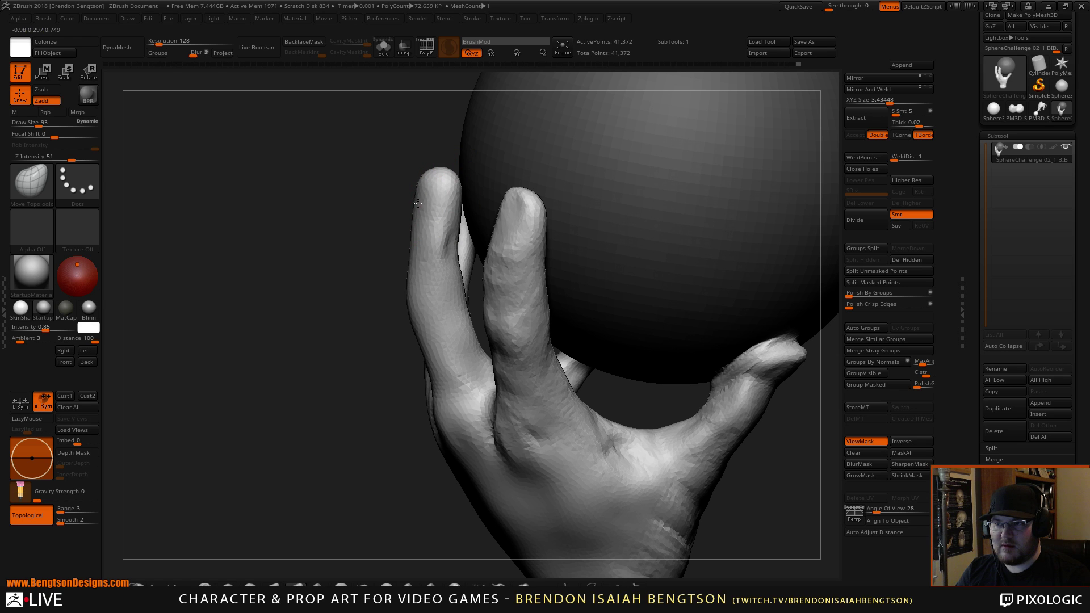
Step: Reshape the webbing on both sides of the middle finger's base with Move Topological at draw size 140
{"action": "left_click_drag", "start_coordinate": [349, 230], "coordinate": [377, 206]}
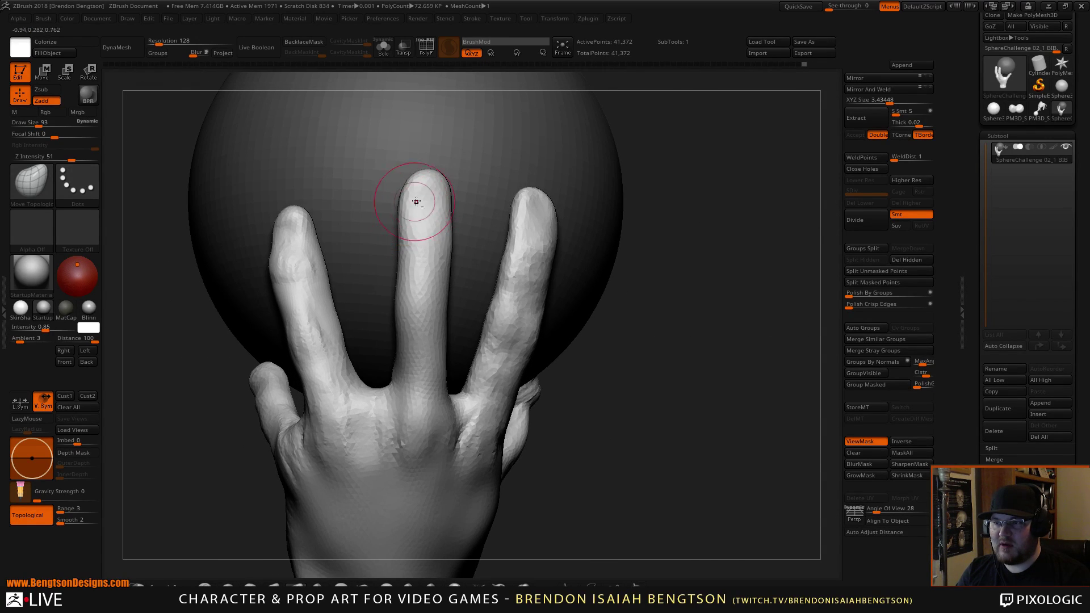
{"action": "left_click_drag", "start_coordinate": [638, 244], "coordinate": [482, 281]}
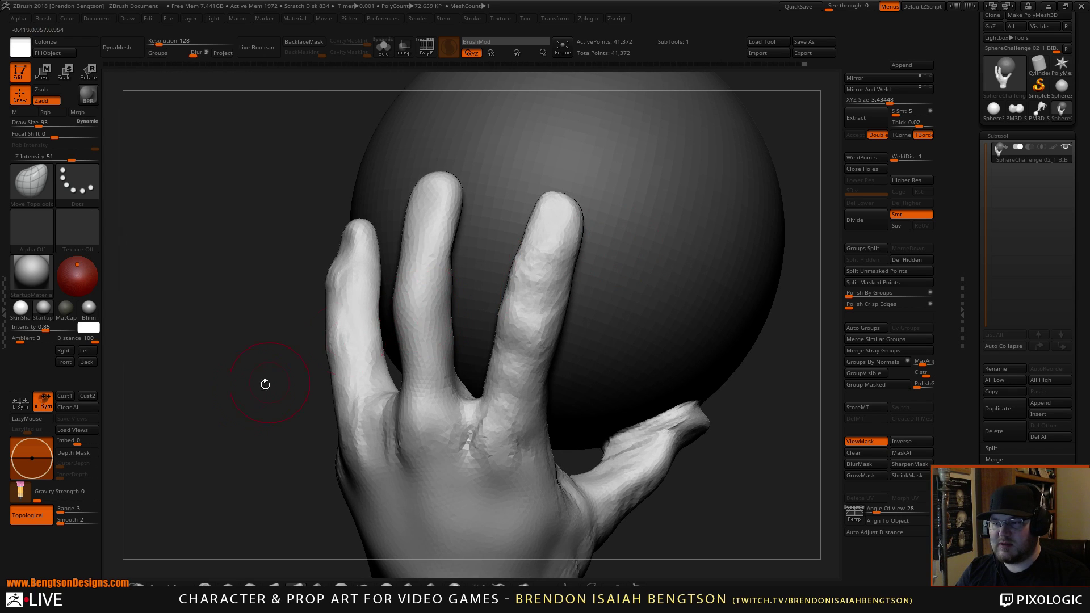
{"action": "left_click_drag", "start_coordinate": [265, 385], "coordinate": [385, 313]}
{"action": "left_click_drag", "start_coordinate": [636, 377], "coordinate": [487, 323]}
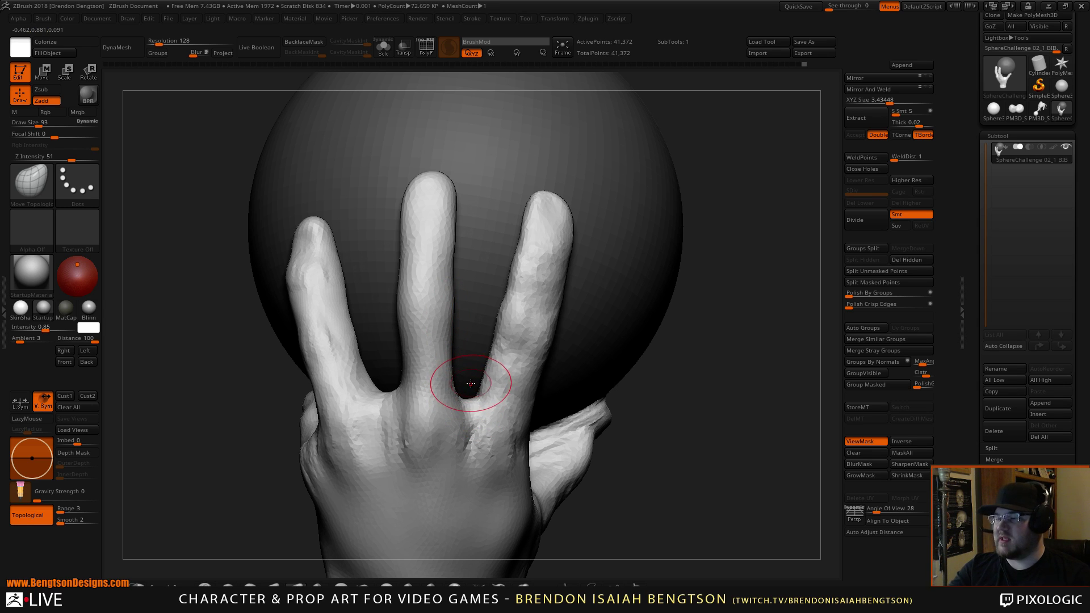
{"action": "key", "text": "space"}
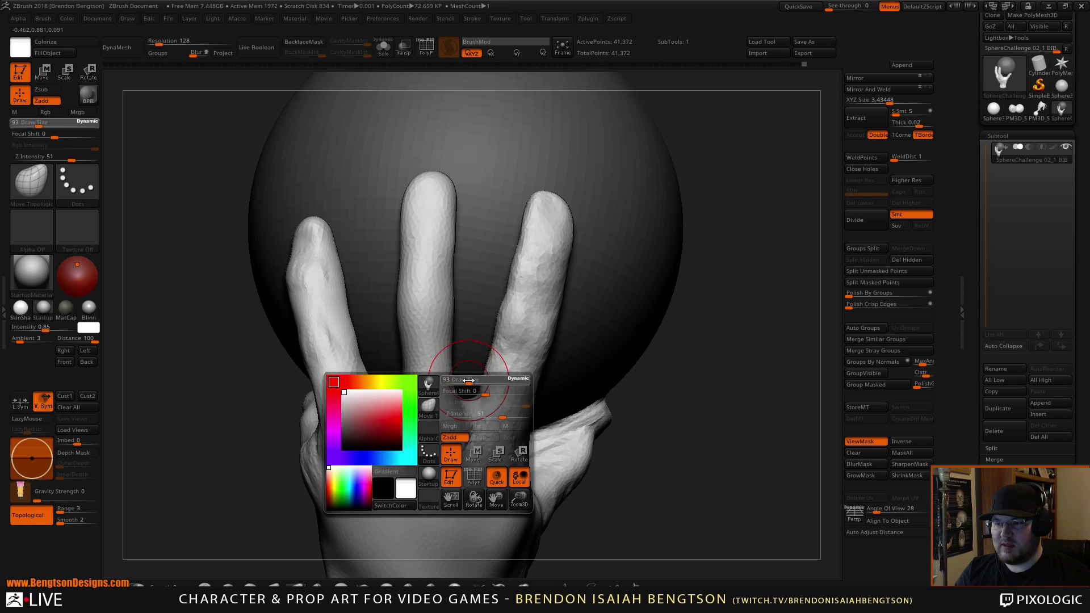
{"action": "left_click_drag", "start_coordinate": [462, 400], "coordinate": [466, 382]}
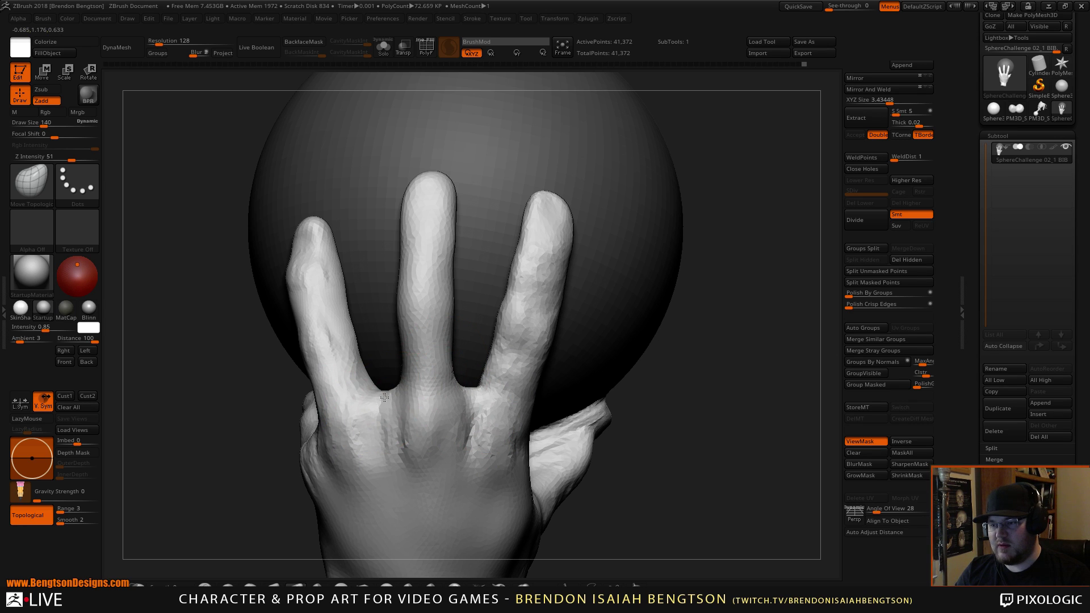
{"action": "left_click_drag", "start_coordinate": [380, 391], "coordinate": [384, 394]}
{"action": "left_click_drag", "start_coordinate": [737, 378], "coordinate": [733, 352], "text": "alt"}
{"action": "mouse_move", "coordinate": [734, 352]}
{"action": "left_mouse_down"}
{"action": "mouse_move", "coordinate": [764, 401]}
{"action": "mouse_move", "coordinate": [723, 382]}
{"action": "mouse_move", "coordinate": [734, 380]}
{"action": "left_mouse_up"}
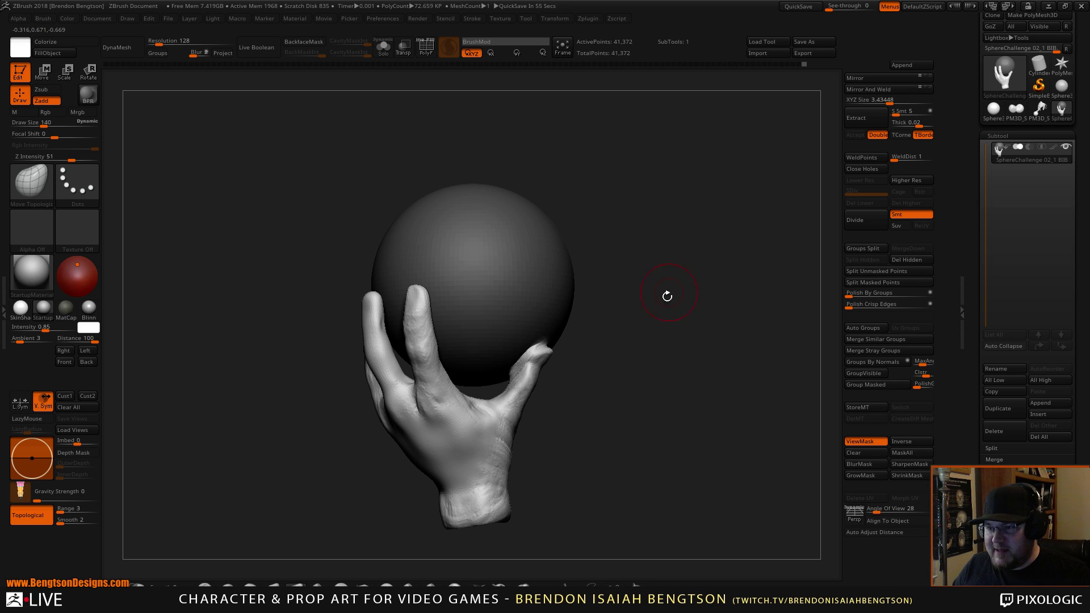
{"action": "left_click_drag", "start_coordinate": [675, 338], "coordinate": [703, 404]}
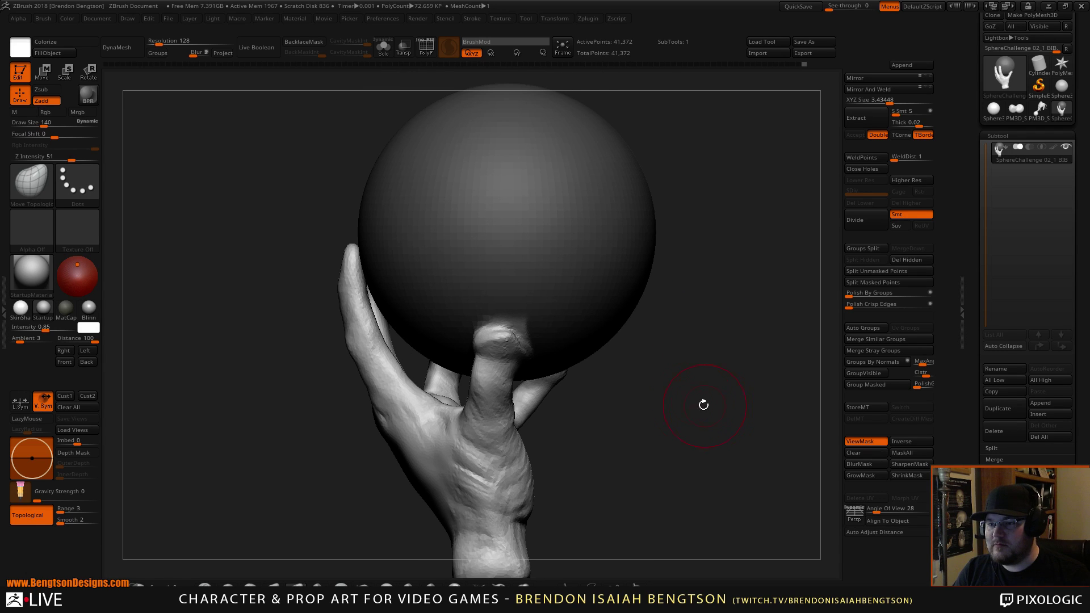
Step: Lengthen the middle finger in the back view with Move Topological at draw size 287
{"action": "left_click_drag", "start_coordinate": [625, 345], "coordinate": [641, 345]}
{"action": "key", "text": "space"}
{"action": "left_click_drag", "start_coordinate": [350, 255], "coordinate": [364, 253]}
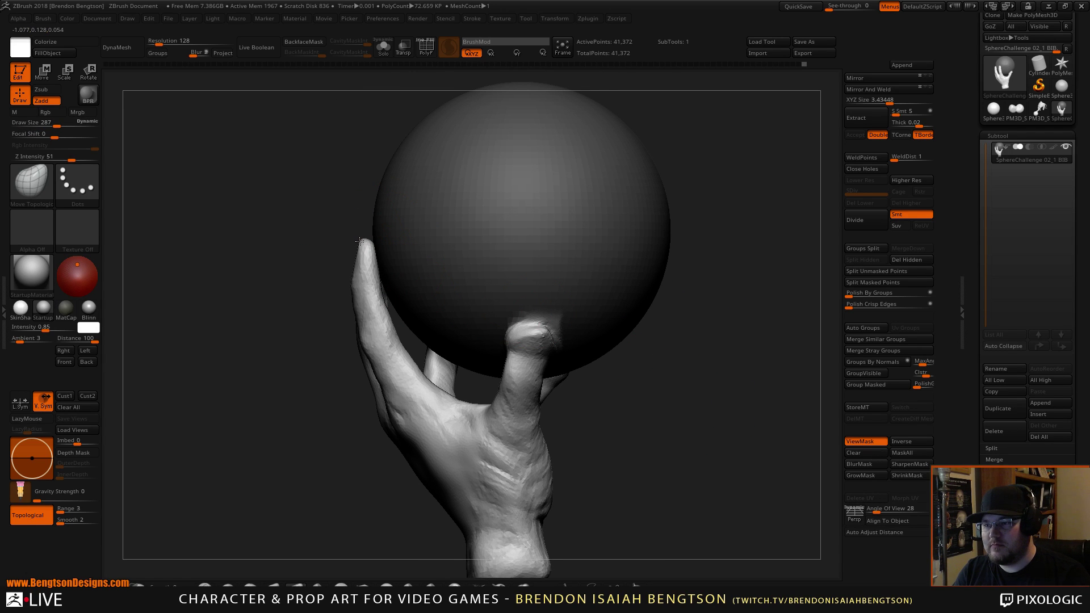
{"action": "left_click_drag", "start_coordinate": [227, 250], "coordinate": [334, 252]}
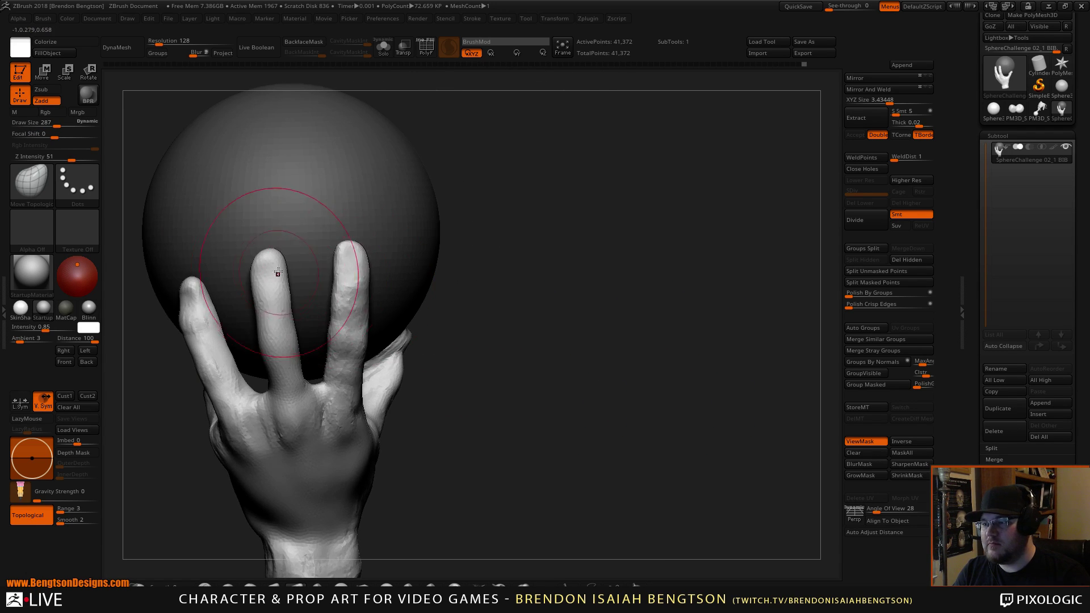
{"action": "left_click_drag", "start_coordinate": [277, 275], "coordinate": [273, 246]}
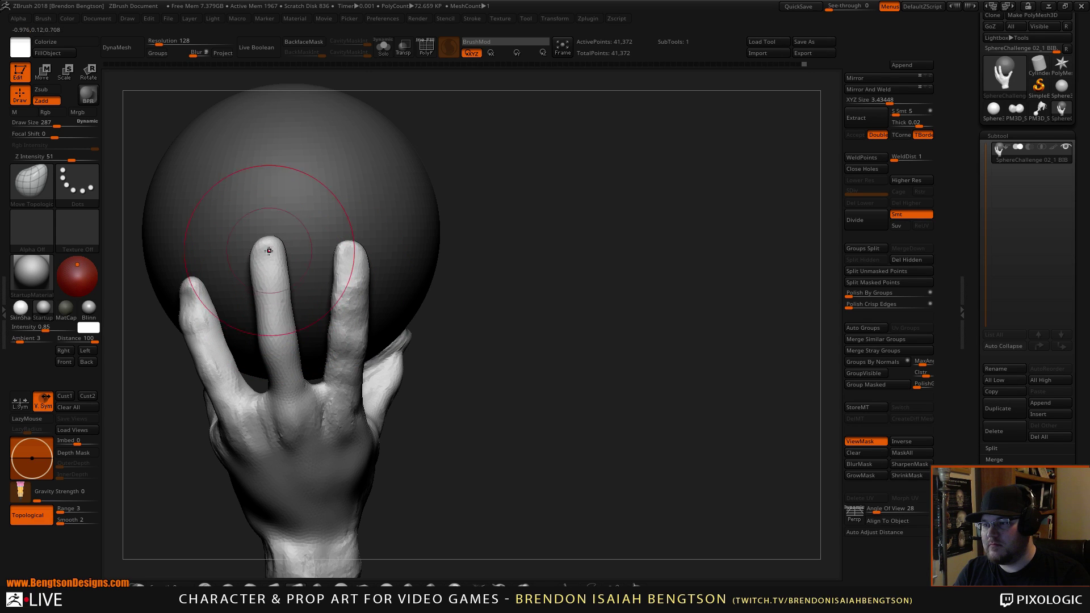
Step: Lean the ring finger toward the little finger and reshape the webbing between the ring and middle fingers with Move Topological
{"action": "left_click_drag", "start_coordinate": [607, 310], "coordinate": [704, 309], "text": "alt"}
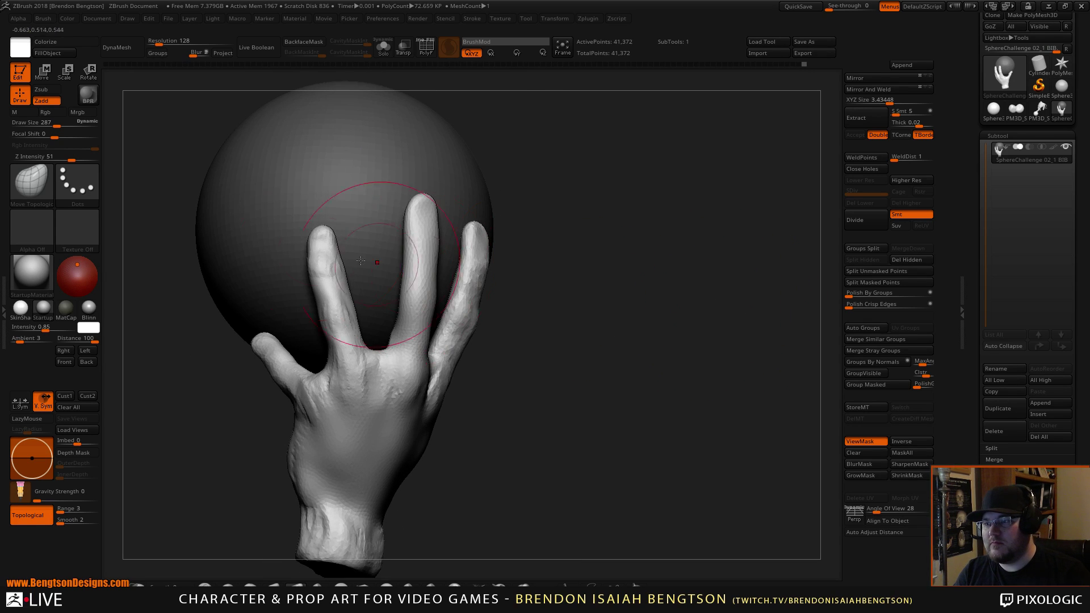
{"action": "mouse_move", "coordinate": [318, 226]}
{"action": "left_mouse_down"}
{"action": "mouse_move", "coordinate": [305, 227]}
{"action": "mouse_move", "coordinate": [314, 241]}
{"action": "left_mouse_up"}
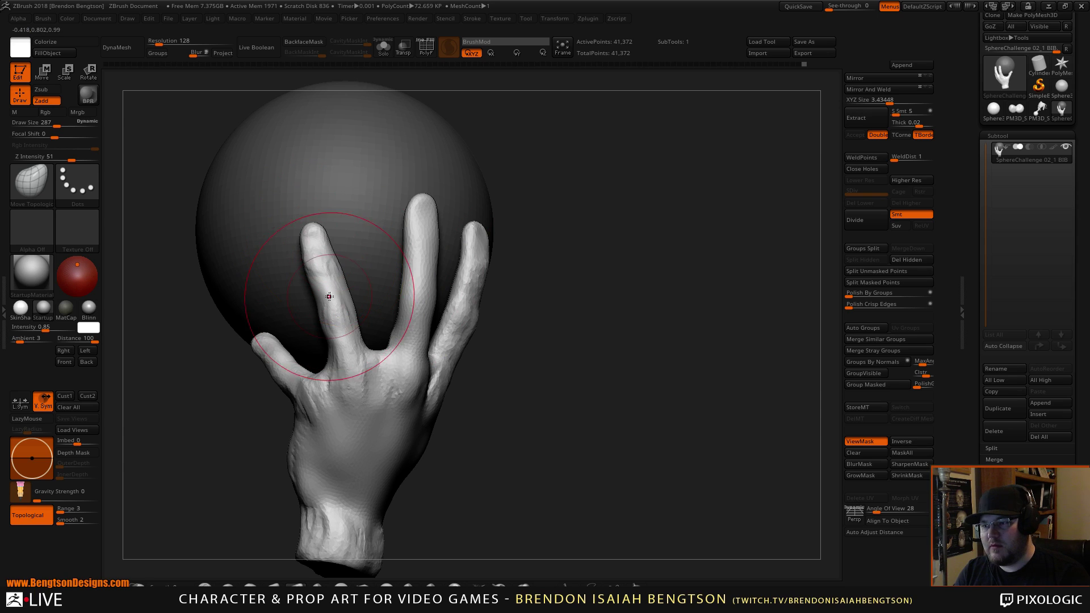
{"action": "left_click_drag", "start_coordinate": [328, 296], "coordinate": [325, 302]}
{"action": "left_click_drag", "start_coordinate": [363, 356], "coordinate": [375, 356]}
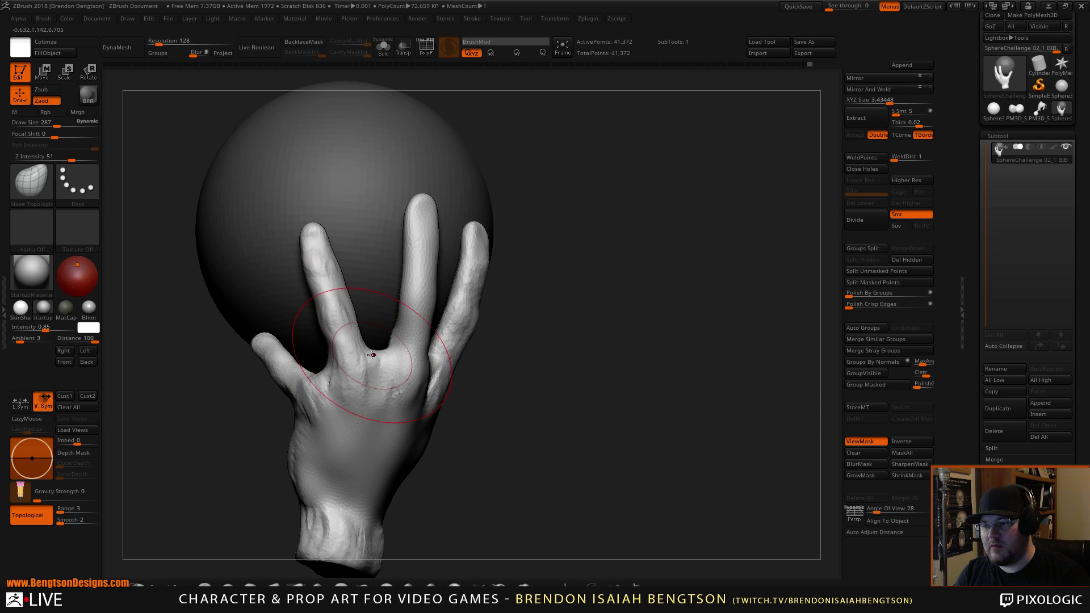
Step: Refine the ring finger's contour along its middle section with Move Topological at draw size 101
{"action": "left_click_drag", "start_coordinate": [577, 365], "coordinate": [567, 222]}
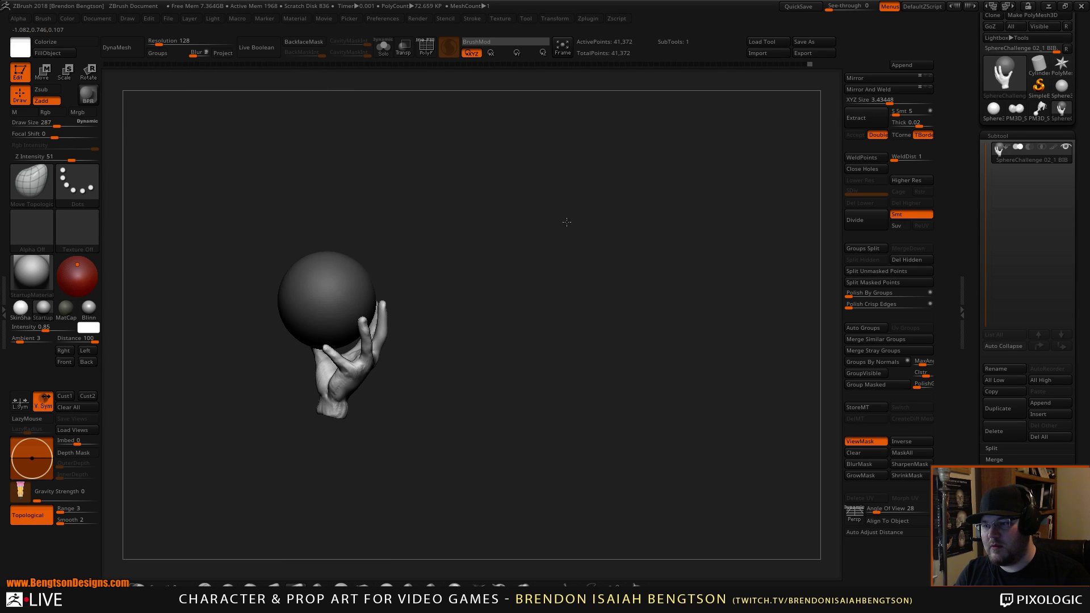
{"action": "left_click_drag", "start_coordinate": [562, 332], "coordinate": [536, 238]}
{"action": "left_click_drag", "start_coordinate": [541, 460], "coordinate": [480, 336], "text": "alt"}
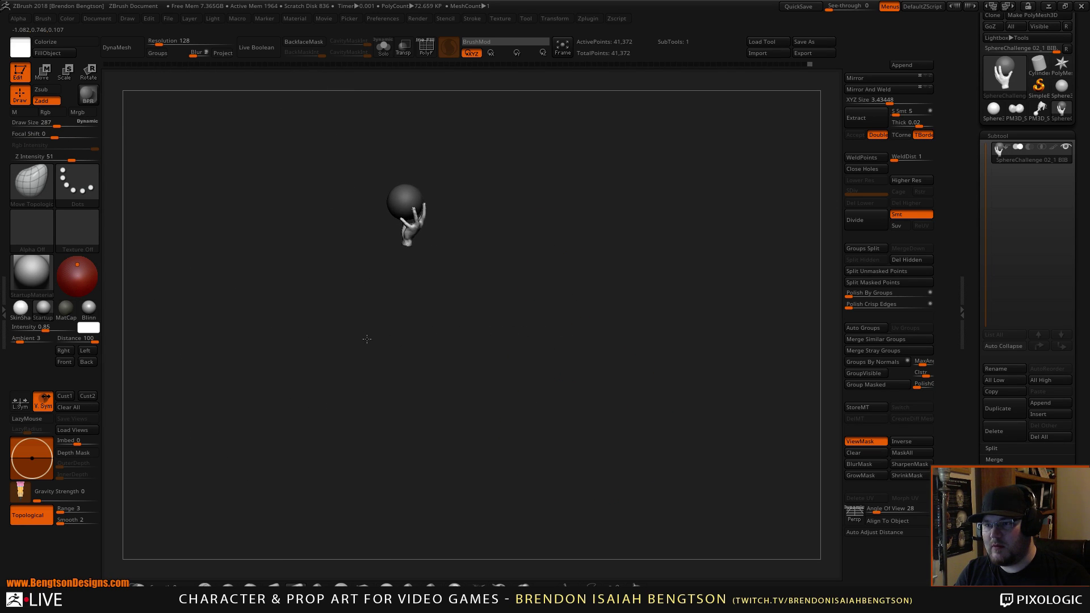
{"action": "left_click_drag", "start_coordinate": [403, 328], "coordinate": [594, 539]}
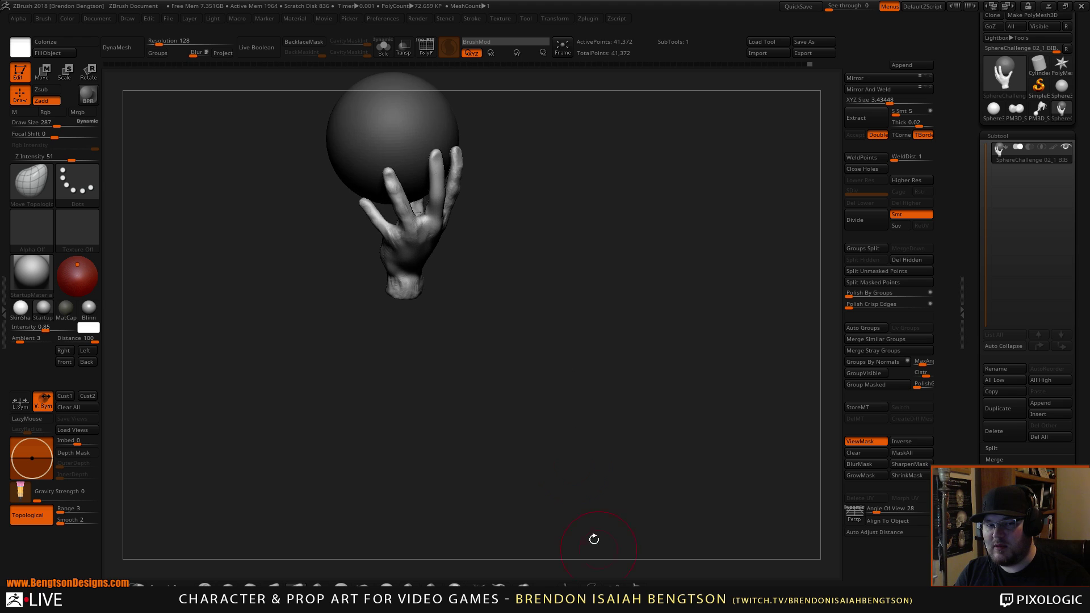
{"action": "mouse_move", "coordinate": [575, 304]}
{"action": "left_mouse_down", "text": "alt"}
{"action": "mouse_move", "coordinate": [564, 445]}
{"action": "mouse_move", "coordinate": [579, 360]}
{"action": "mouse_move", "coordinate": [595, 392]}
{"action": "mouse_move", "coordinate": [591, 282]}
{"action": "mouse_move", "coordinate": [579, 284]}
{"action": "left_mouse_up", "text": "alt"}
{"action": "key", "text": "space"}
{"action": "mouse_move", "coordinate": [579, 284]}
{"action": "left_mouse_down"}
{"action": "mouse_move", "coordinate": [552, 257]}
{"action": "mouse_move", "coordinate": [604, 300]}
{"action": "mouse_move", "coordinate": [683, 211]}
{"action": "left_mouse_up"}
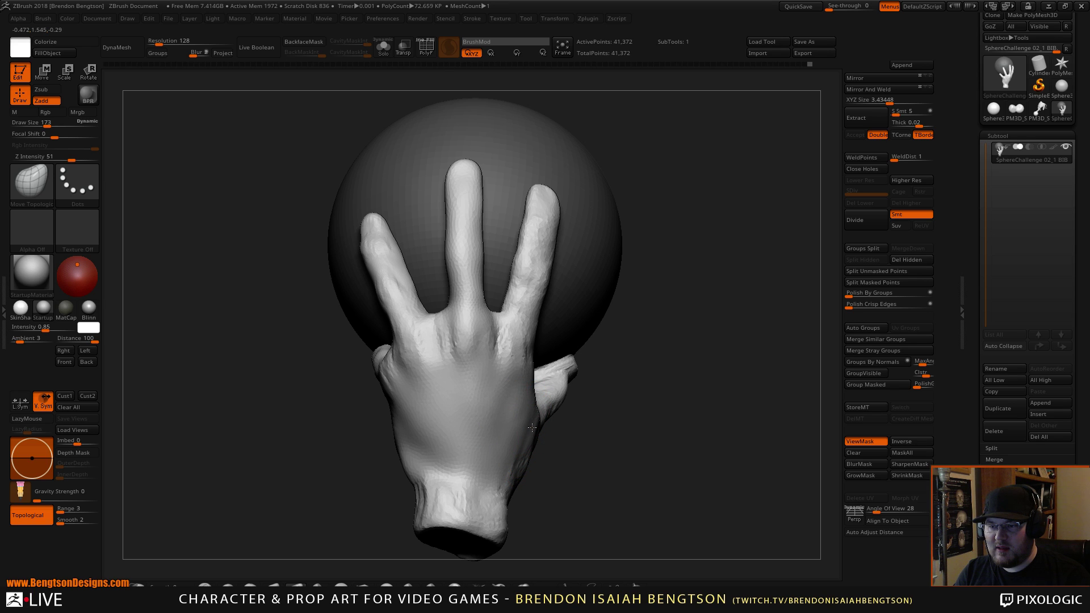
{"action": "left_click_drag", "start_coordinate": [653, 266], "coordinate": [630, 318]}
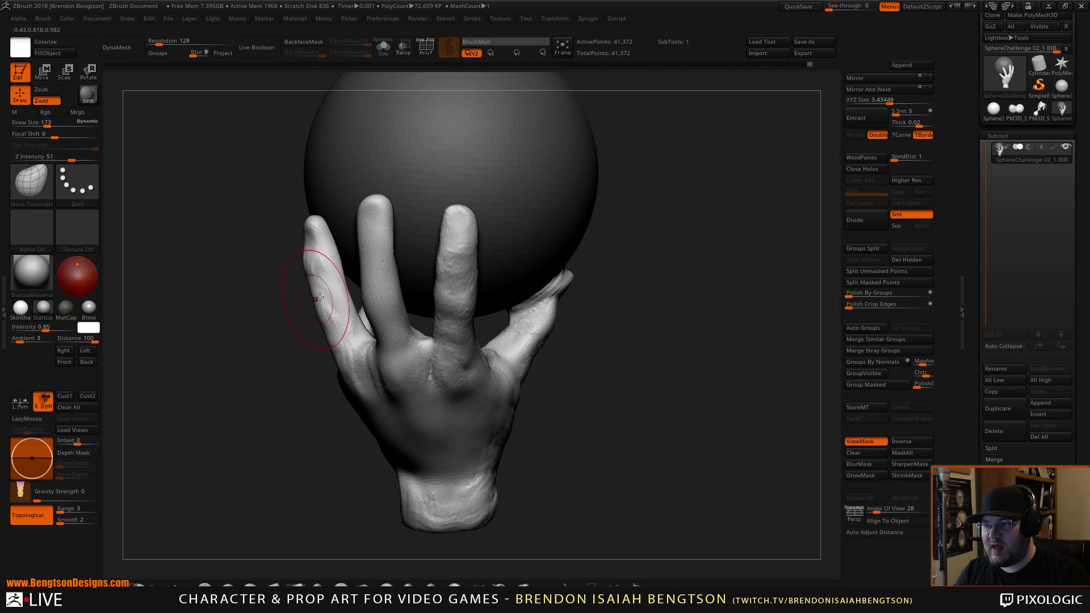
{"action": "key", "text": "space"}
{"action": "left_click_drag", "start_coordinate": [339, 294], "coordinate": [327, 296]}
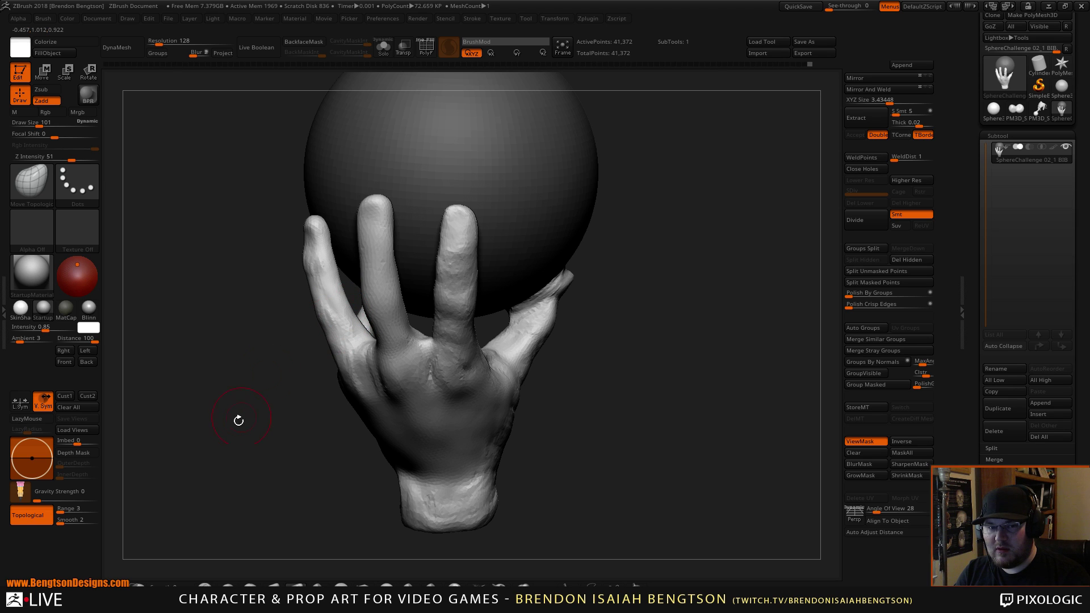
{"action": "mouse_move", "coordinate": [238, 420]}
{"action": "left_mouse_down", "text": "alt"}
{"action": "mouse_move", "coordinate": [233, 440]}
{"action": "mouse_move", "coordinate": [251, 435]}
{"action": "mouse_move", "coordinate": [263, 455]}
{"action": "mouse_move", "coordinate": [244, 451]}
{"action": "mouse_move", "coordinate": [264, 400]}
{"action": "mouse_move", "coordinate": [283, 398]}
{"action": "left_mouse_up", "text": "alt"}
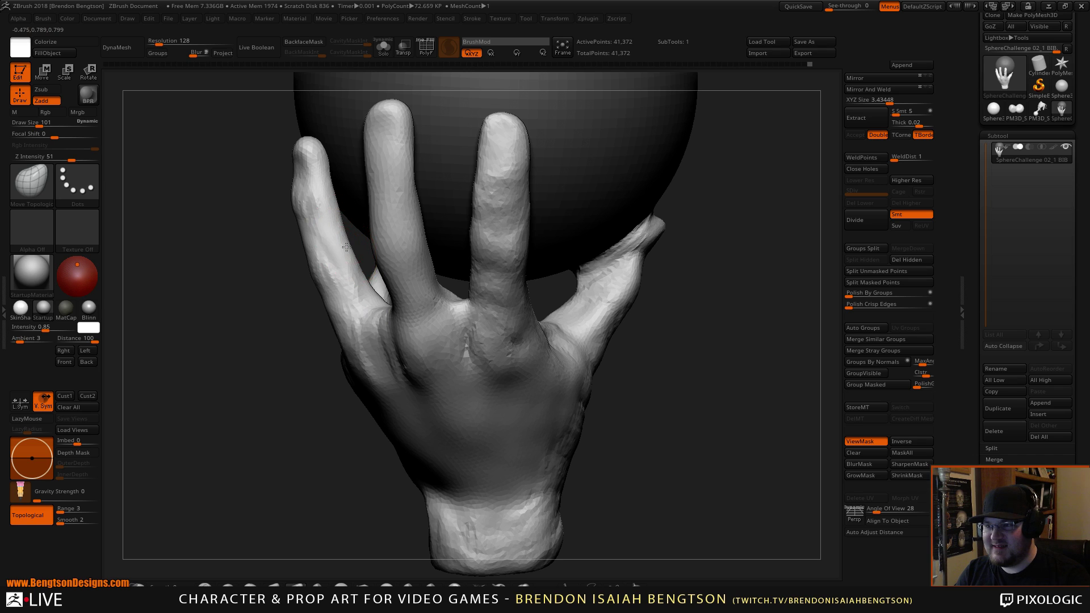
{"action": "left_click_drag", "start_coordinate": [277, 377], "coordinate": [447, 267]}
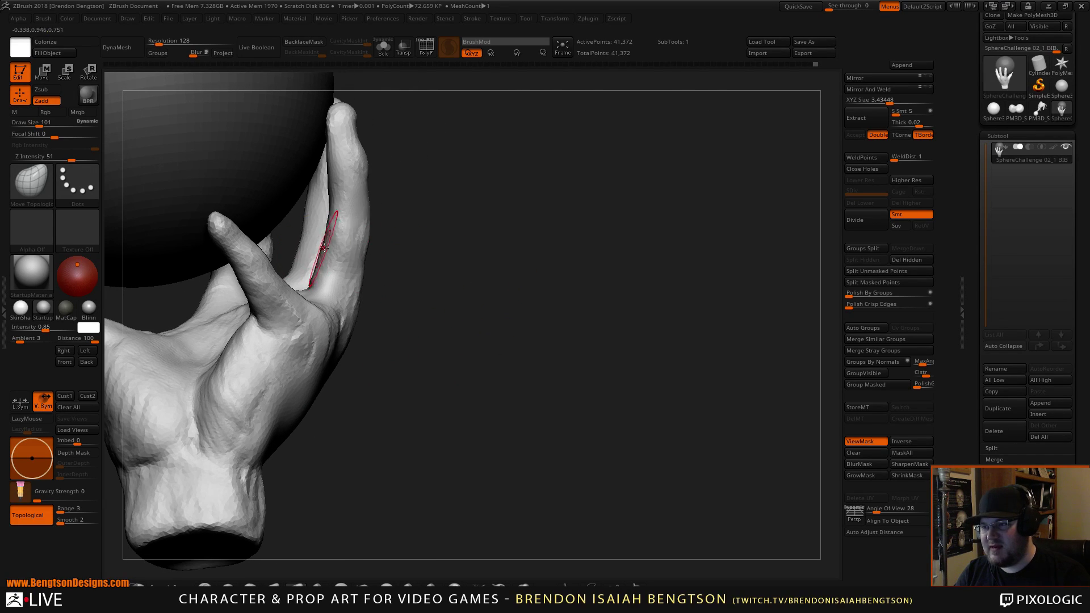
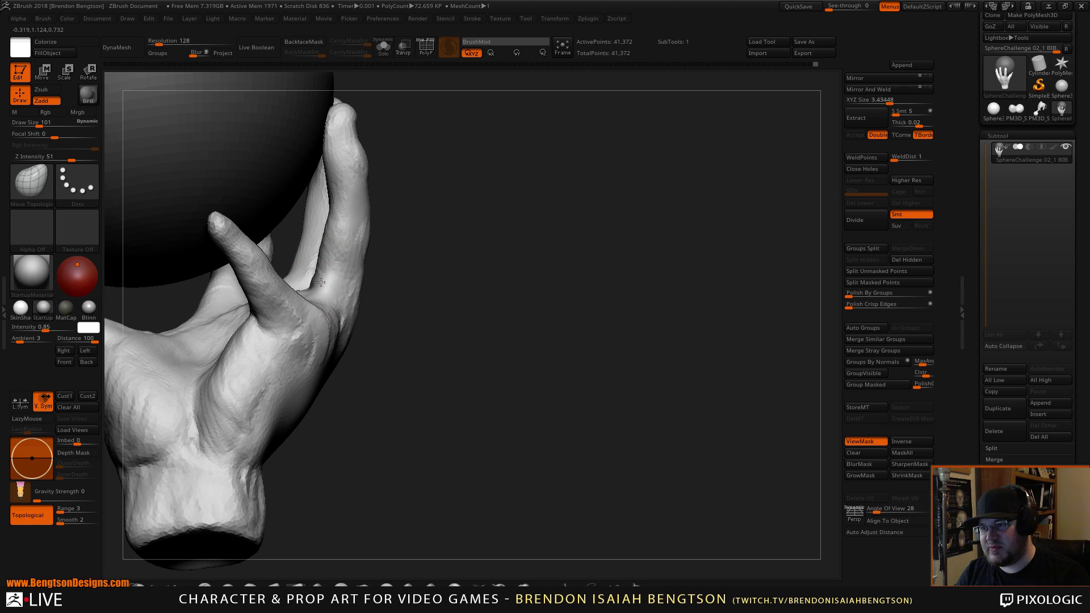
Step: Adjust the palm side of the little finger's base with Move Topological
{"action": "mouse_move", "coordinate": [418, 259]}
{"action": "left_mouse_down"}
{"action": "mouse_move", "coordinate": [469, 263]}
{"action": "mouse_move", "coordinate": [443, 257]}
{"action": "left_mouse_up"}
{"action": "left_click_drag", "start_coordinate": [302, 312], "coordinate": [303, 317]}
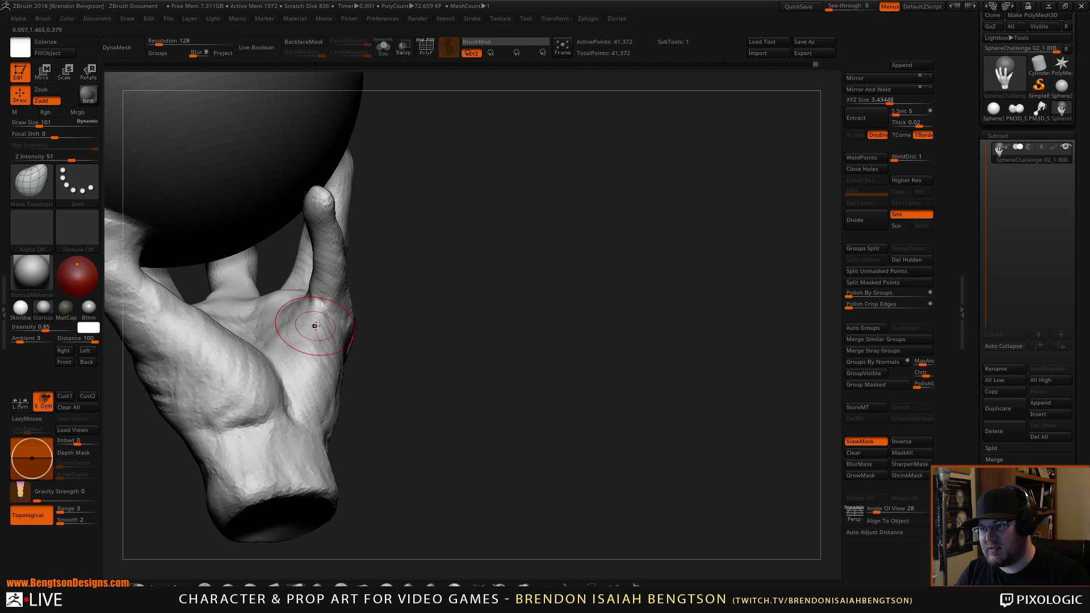
{"action": "left_click_drag", "start_coordinate": [419, 276], "coordinate": [428, 287]}
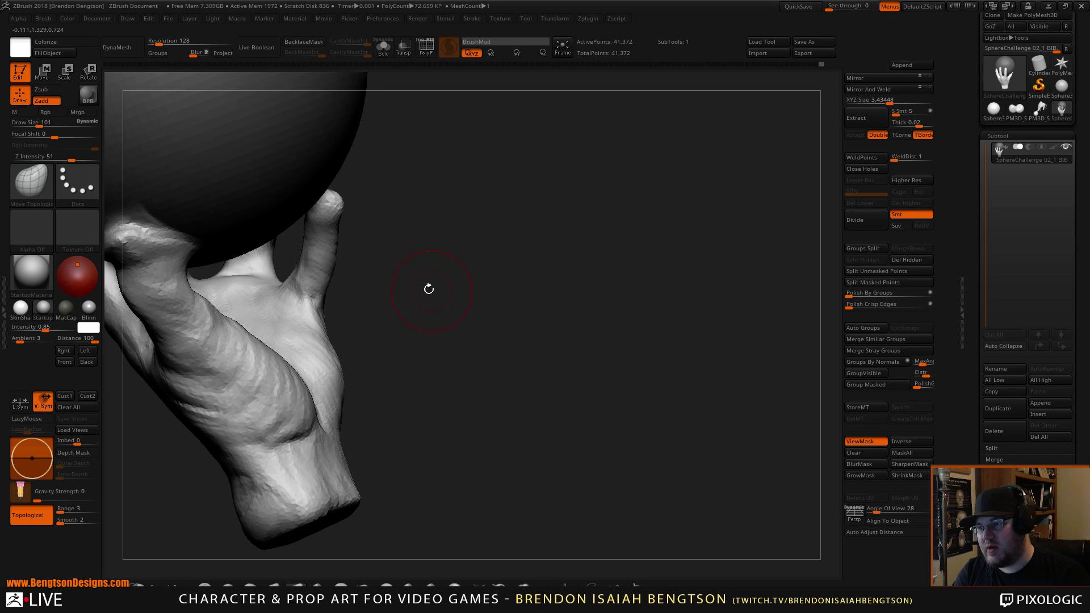
Step: Carve creases on the palm side of the little finger with DamStandard at draw size 46
{"action": "key", "text": "b"}
{"action": "key", "text": "d"}
{"action": "key", "text": "s"}
{"action": "key", "text": "ctrl+z"}
{"action": "key", "text": "space"}
{"action": "left_click_drag", "start_coordinate": [315, 287], "coordinate": [309, 286]}
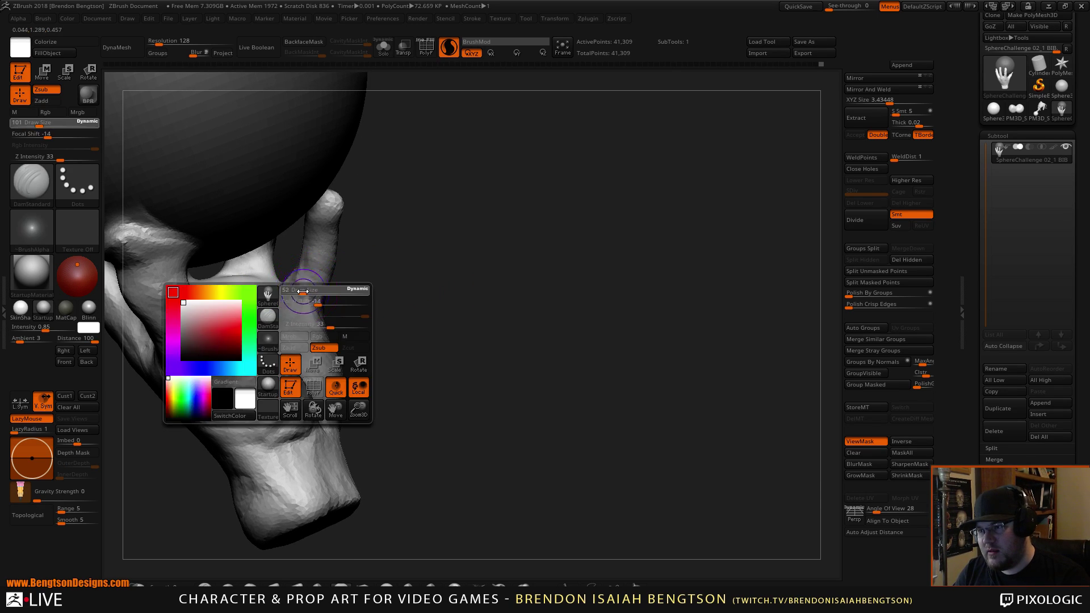
{"action": "left_click_drag", "start_coordinate": [422, 286], "coordinate": [419, 271]}
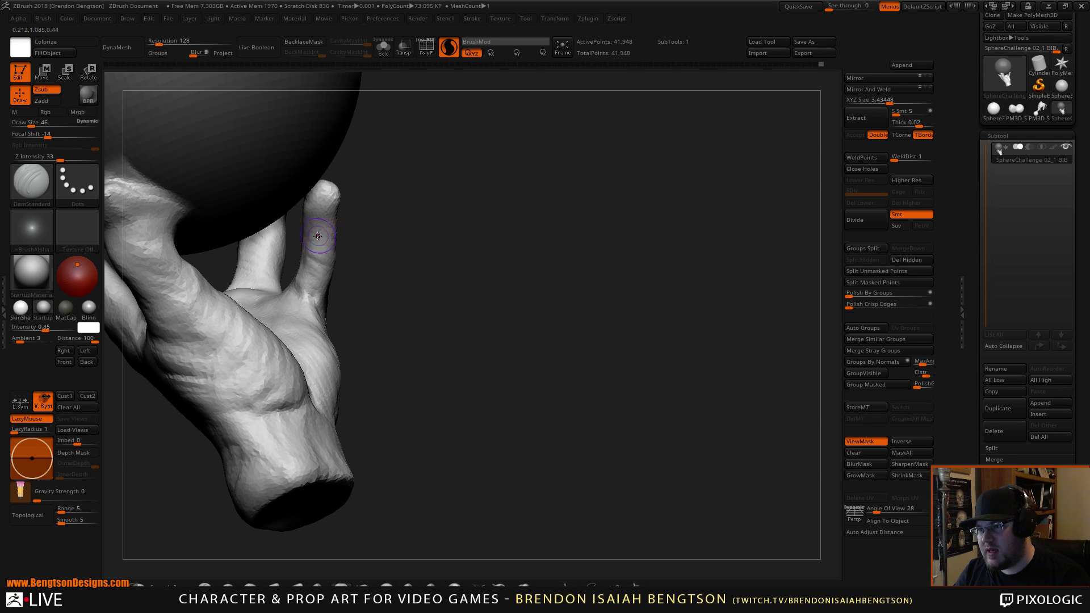
Step: Reshape the knuckle area between the little and ring finger bases with Move Topological at draw size 151
{"action": "left_click_drag", "start_coordinate": [442, 268], "coordinate": [406, 294]}
{"action": "key", "text": "b"}
{"action": "key", "text": "m"}
{"action": "key", "text": "t"}
{"action": "key", "text": "space"}
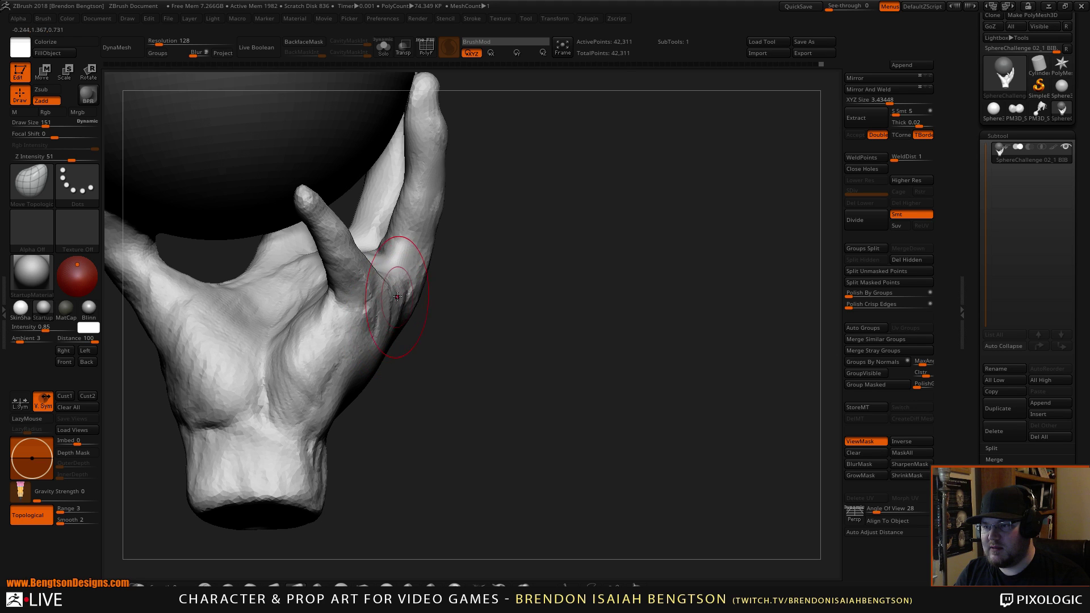
{"action": "left_click_drag", "start_coordinate": [457, 375], "coordinate": [369, 370]}
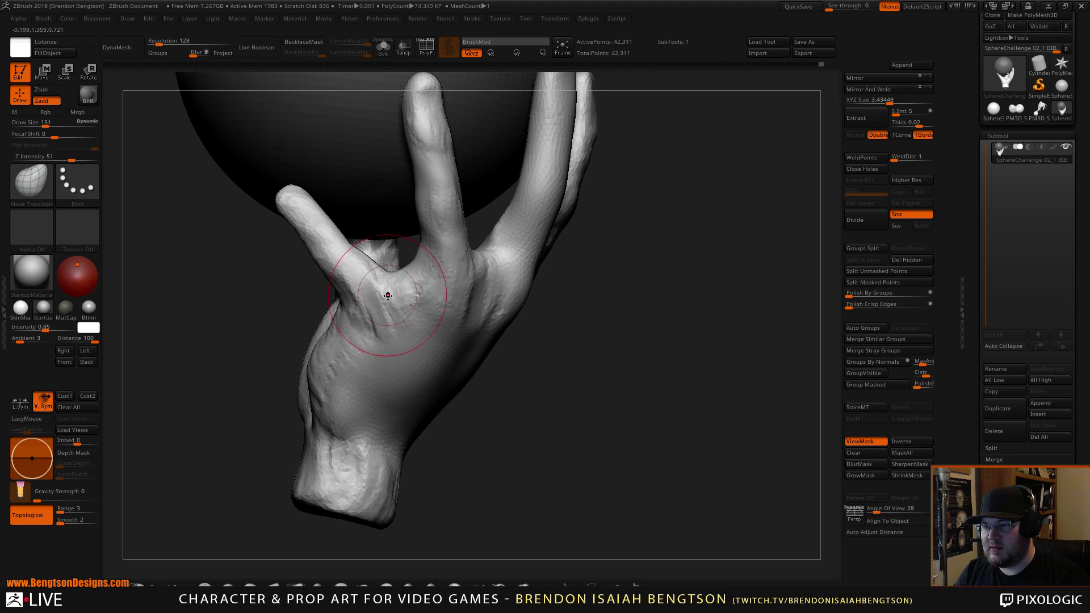
Step: Adjust the middle finger's base with Move Topological at draw size 76 and smooth the surface between the middle and index finger bases
{"action": "left_click_drag", "start_coordinate": [614, 430], "coordinate": [606, 333], "text": "alt"}
{"action": "mouse_move", "coordinate": [625, 384]}
{"action": "left_mouse_down", "text": "alt"}
{"action": "mouse_move", "coordinate": [630, 339]}
{"action": "mouse_move", "coordinate": [662, 330]}
{"action": "mouse_move", "coordinate": [650, 361]}
{"action": "left_mouse_up", "text": "alt"}
{"action": "right_click_drag", "start_coordinate": [665, 320], "coordinate": [671, 355]}
{"action": "key", "text": "space"}
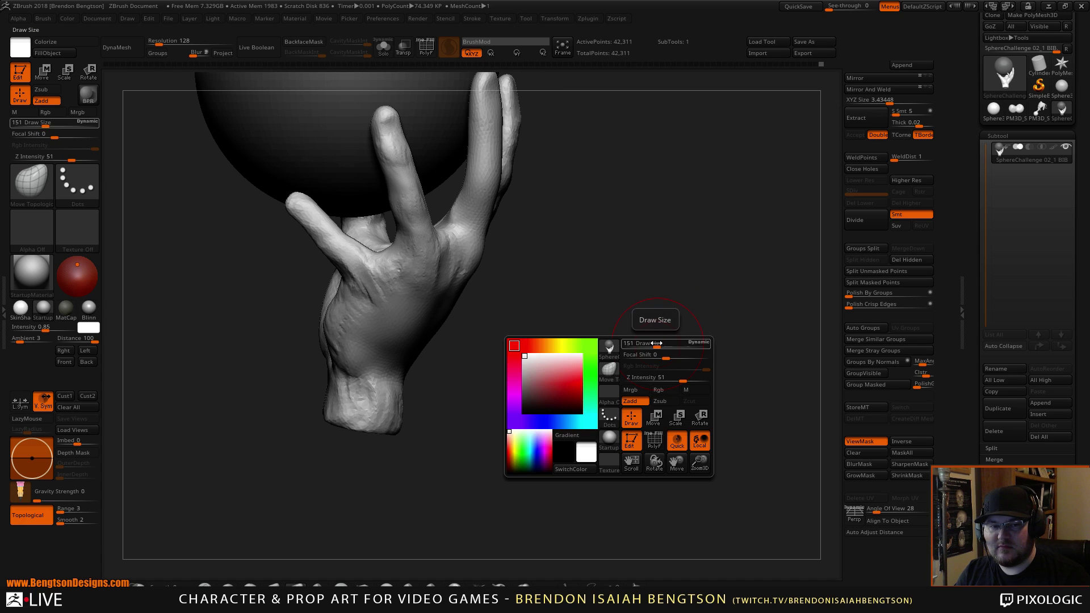
{"action": "left_click_drag", "start_coordinate": [655, 344], "coordinate": [644, 344]}
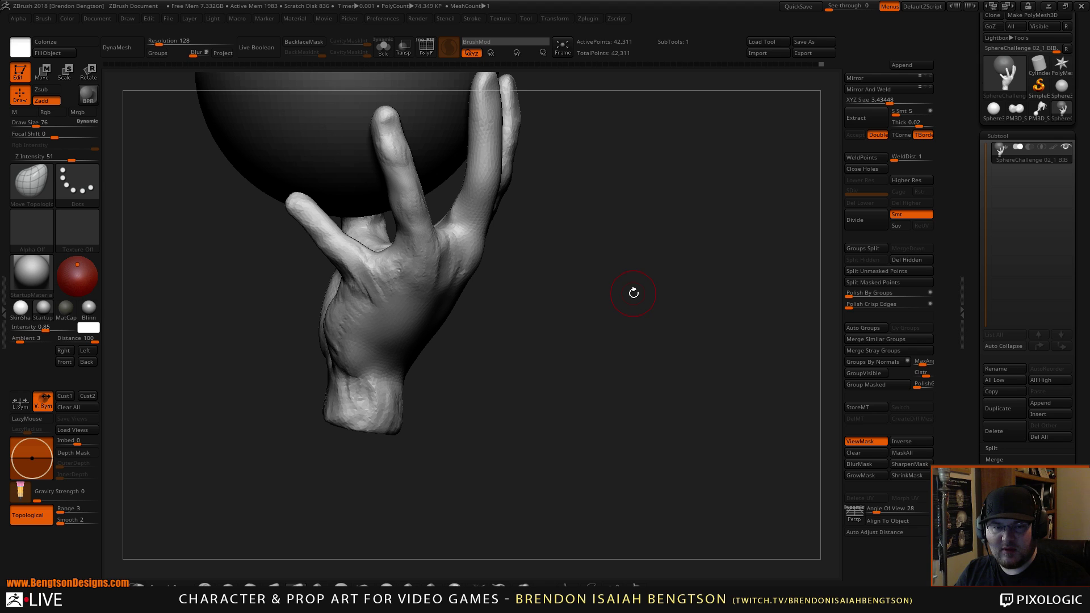
{"action": "right_click_drag", "start_coordinate": [636, 306], "coordinate": [620, 336]}
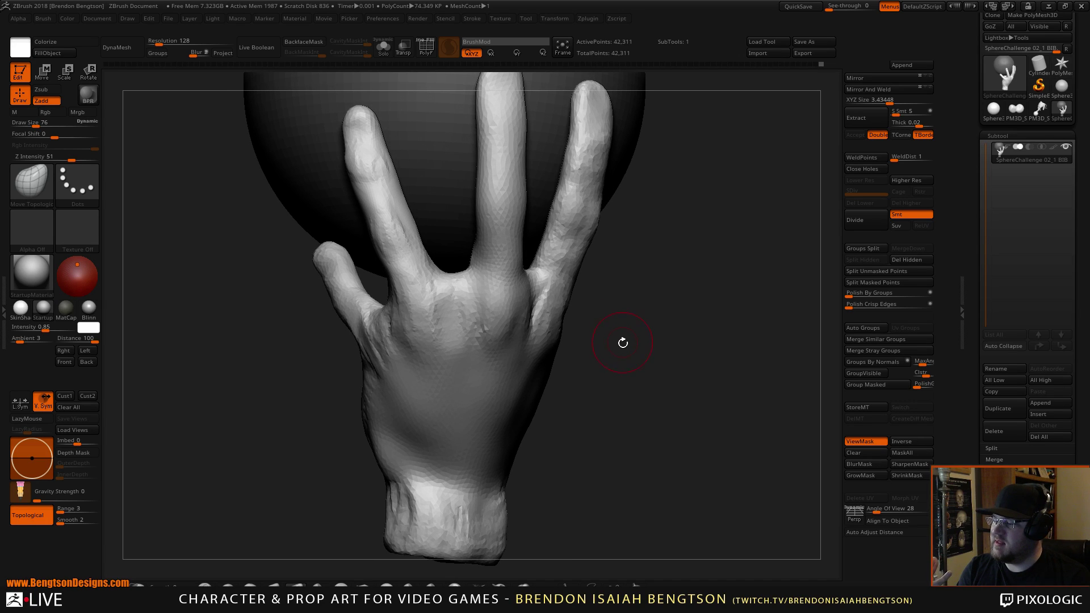
{"action": "right_click_drag", "start_coordinate": [655, 389], "coordinate": [650, 390]}
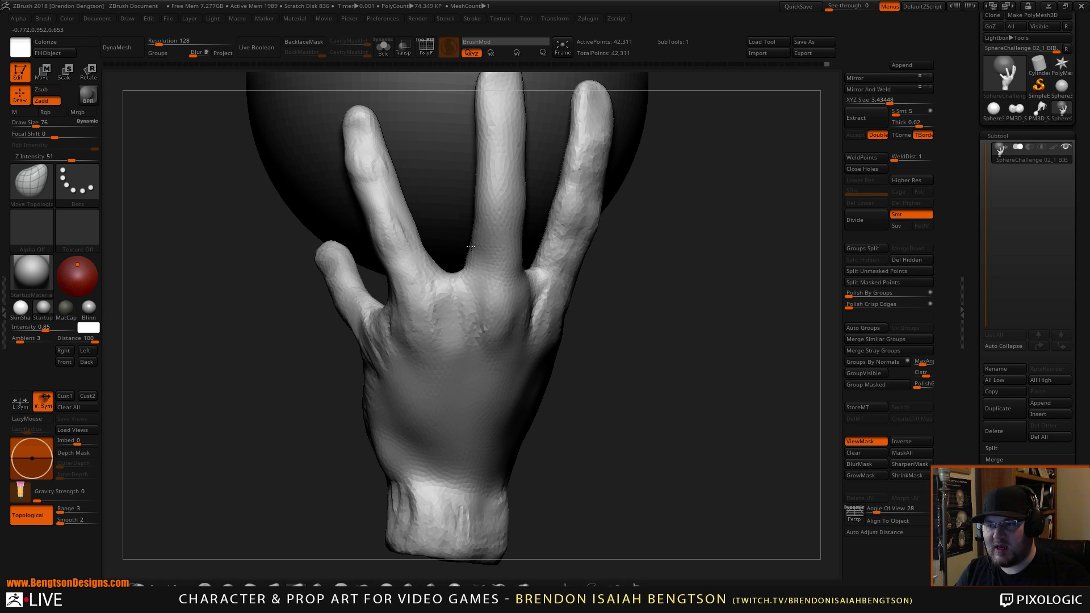
{"action": "left_click_drag", "start_coordinate": [638, 353], "coordinate": [613, 465]}
{"action": "left_click_drag", "start_coordinate": [535, 204], "coordinate": [532, 202], "text": "shift"}
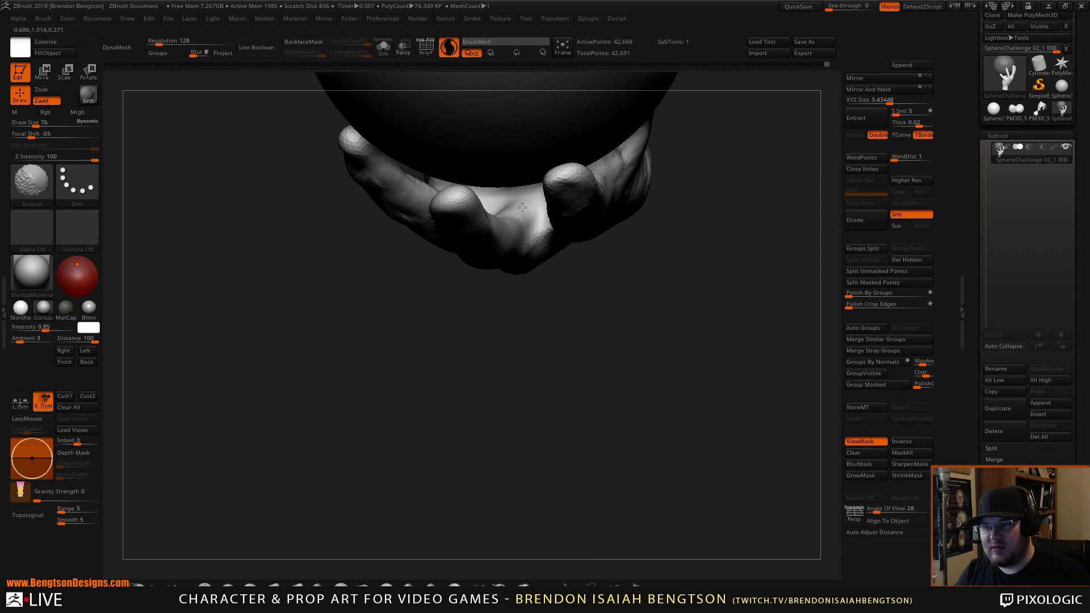
Step: Build up the back of the middle finger along its lower section with ClayBuildup at draw size 76
{"action": "mouse_move", "coordinate": [523, 341]}
{"action": "left_mouse_down"}
{"action": "mouse_move", "coordinate": [511, 421]}
{"action": "mouse_move", "coordinate": [625, 316]}
{"action": "mouse_move", "coordinate": [667, 339]}
{"action": "mouse_move", "coordinate": [357, 461]}
{"action": "mouse_move", "coordinate": [480, 311]}
{"action": "mouse_move", "coordinate": [477, 264]}
{"action": "left_mouse_up"}
{"action": "key", "text": "b"}
{"action": "key", "text": "c"}
{"action": "key", "text": "b"}
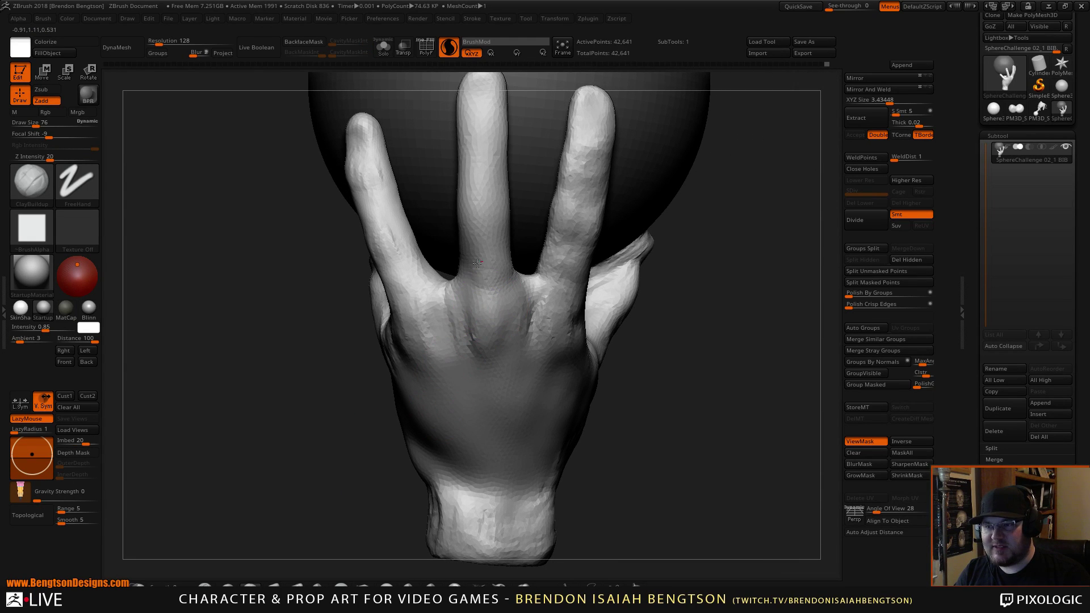
{"action": "left_click_drag", "start_coordinate": [476, 211], "coordinate": [490, 215]}
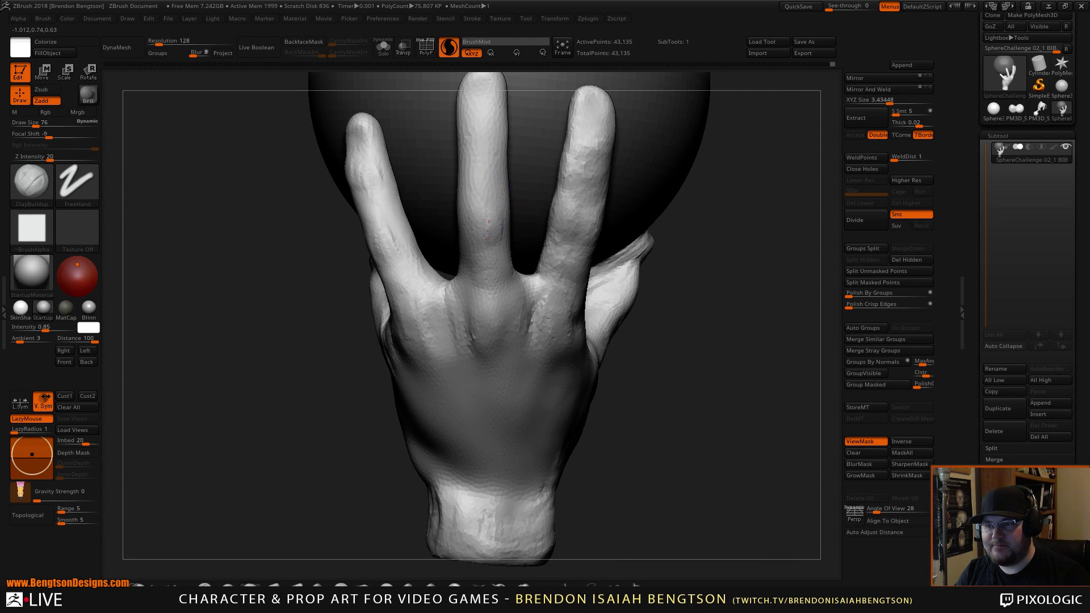
{"action": "left_click_drag", "start_coordinate": [761, 287], "coordinate": [734, 354], "text": "alt"}
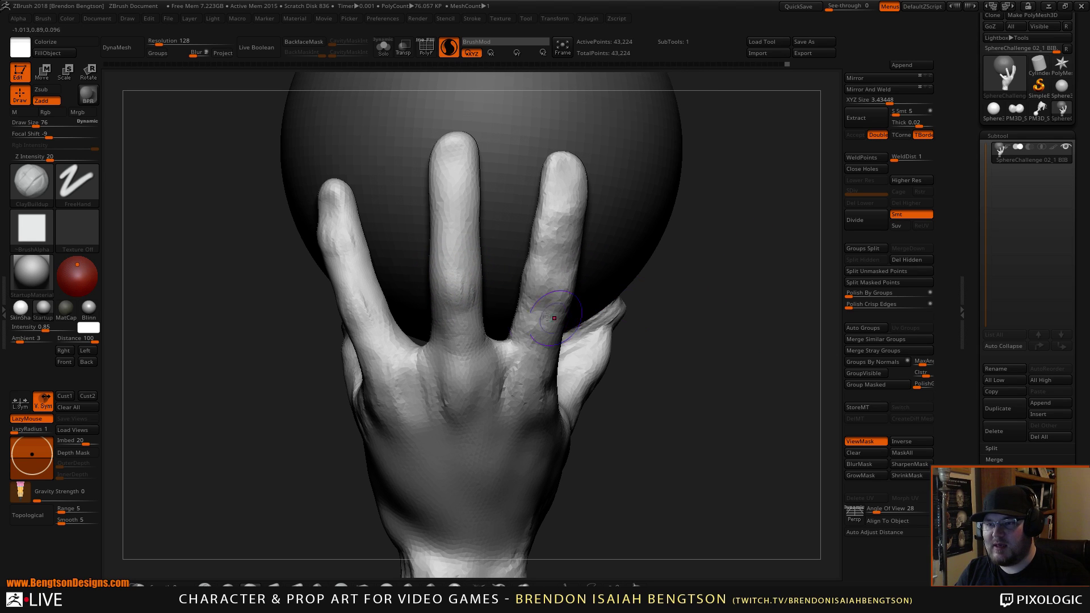
Step: Add clay volume along the back of the index finger and around the middle finger's upper joint with ClayBuildup
{"action": "mouse_move", "coordinate": [554, 316]}
{"action": "left_mouse_down"}
{"action": "mouse_move", "coordinate": [535, 267]}
{"action": "mouse_move", "coordinate": [552, 293]}
{"action": "left_mouse_up"}
{"action": "left_click_drag", "start_coordinate": [669, 278], "coordinate": [757, 250]}
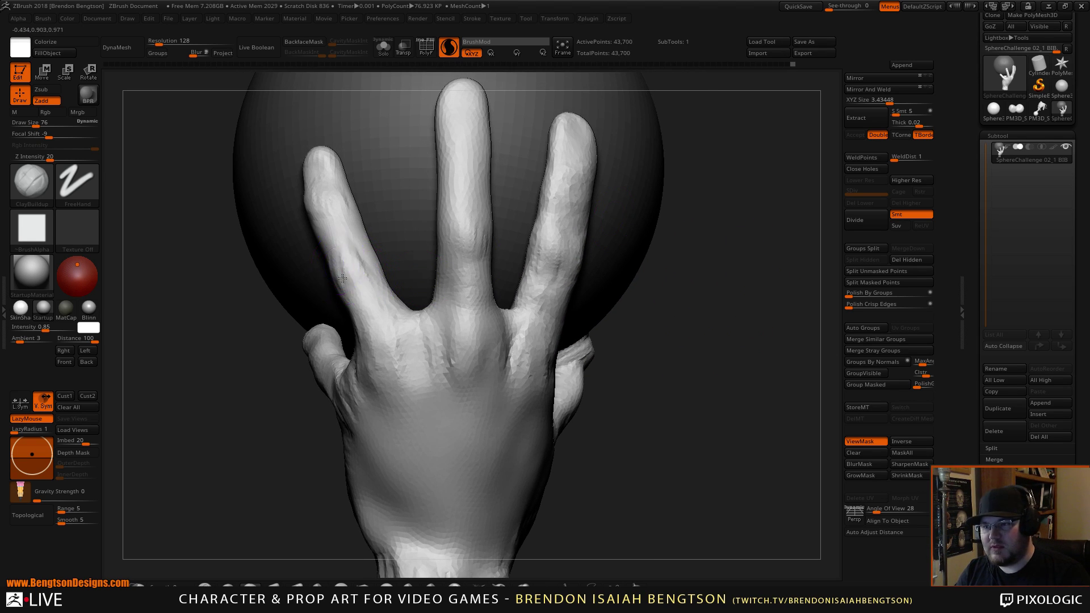
{"action": "left_click_drag", "start_coordinate": [438, 146], "coordinate": [445, 147]}
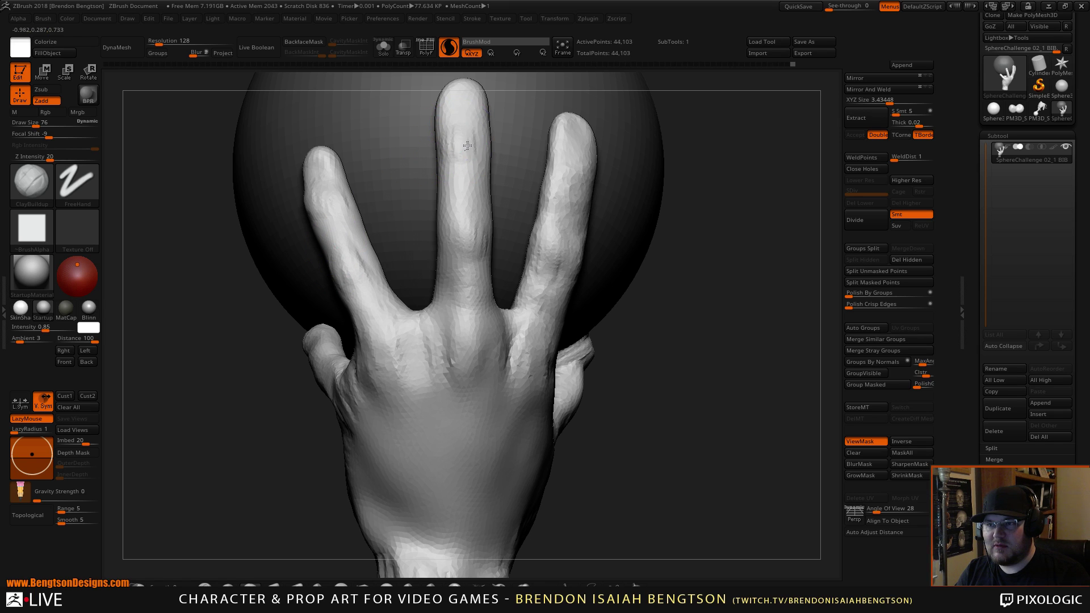
{"action": "left_click_drag", "start_coordinate": [572, 216], "coordinate": [571, 154]}
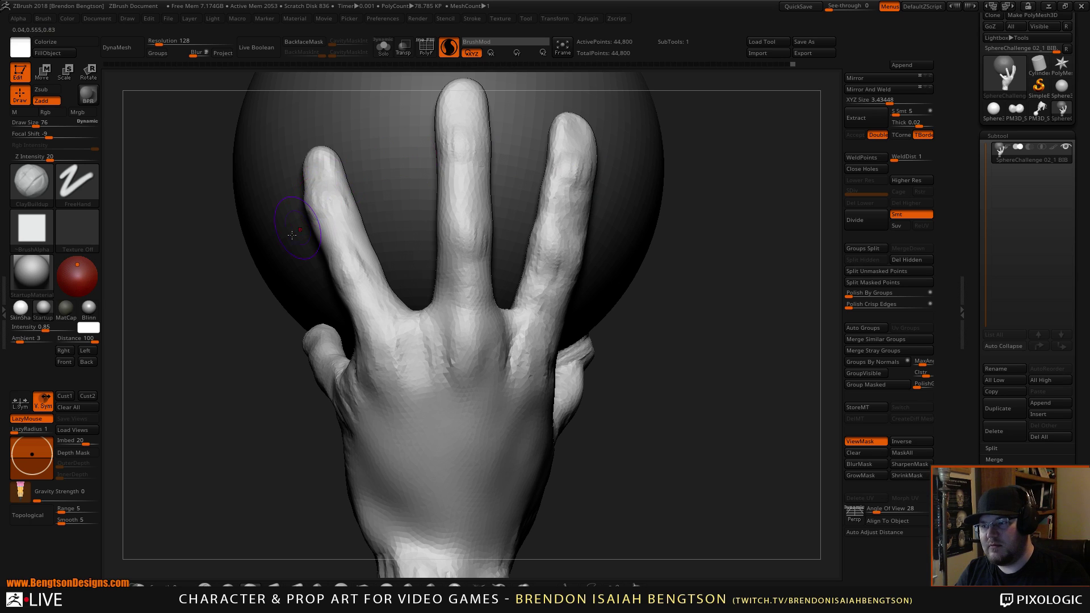
{"action": "mouse_move", "coordinate": [228, 391]}
{"action": "left_mouse_down"}
{"action": "mouse_move", "coordinate": [231, 468]}
{"action": "mouse_move", "coordinate": [363, 131]}
{"action": "mouse_move", "coordinate": [346, 142]}
{"action": "left_mouse_up"}
{"action": "mouse_move", "coordinate": [186, 334]}
{"action": "left_mouse_down"}
{"action": "mouse_move", "coordinate": [178, 313]}
{"action": "mouse_move", "coordinate": [188, 310]}
{"action": "mouse_move", "coordinate": [199, 352]}
{"action": "left_mouse_up"}
{"action": "key", "text": "ctrl"}
{"action": "key", "text": "ctrl+z"}
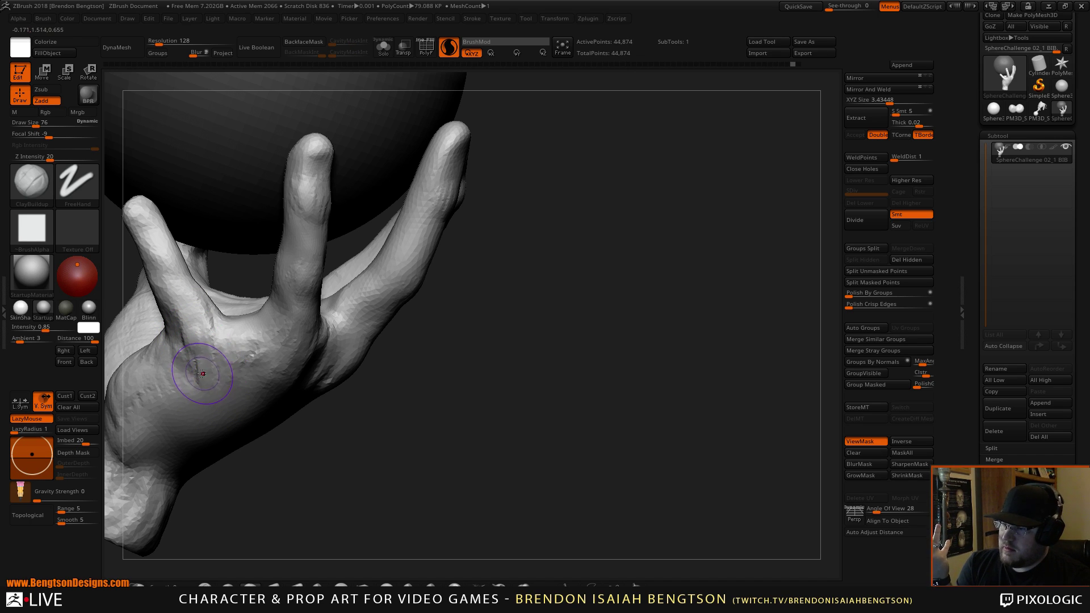
{"action": "key", "text": "ctrl+z"}
{"action": "key", "text": "ctrl+z"}
{"action": "key", "text": "ctrl+z"}
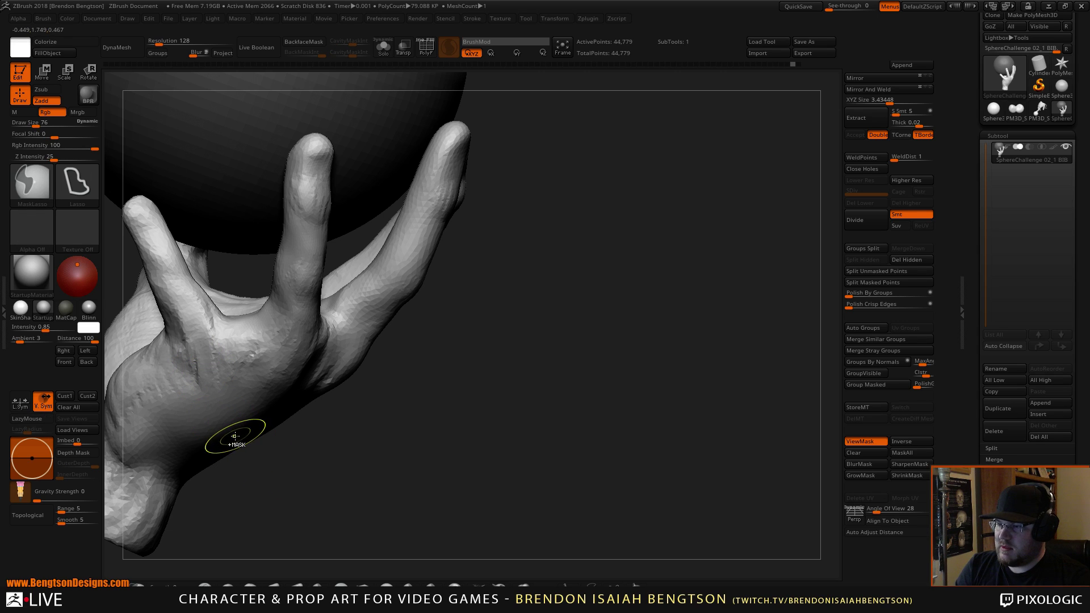
Step: Build up clay along the back of the little finger from its knuckle toward the tip with ClayBuildup
{"action": "mouse_move", "coordinate": [199, 356]}
{"action": "left_mouse_down"}
{"action": "mouse_move", "coordinate": [170, 278]}
{"action": "mouse_move", "coordinate": [181, 296]}
{"action": "mouse_move", "coordinate": [161, 286]}
{"action": "mouse_move", "coordinate": [147, 250]}
{"action": "mouse_move", "coordinate": [161, 250]}
{"action": "left_mouse_up"}
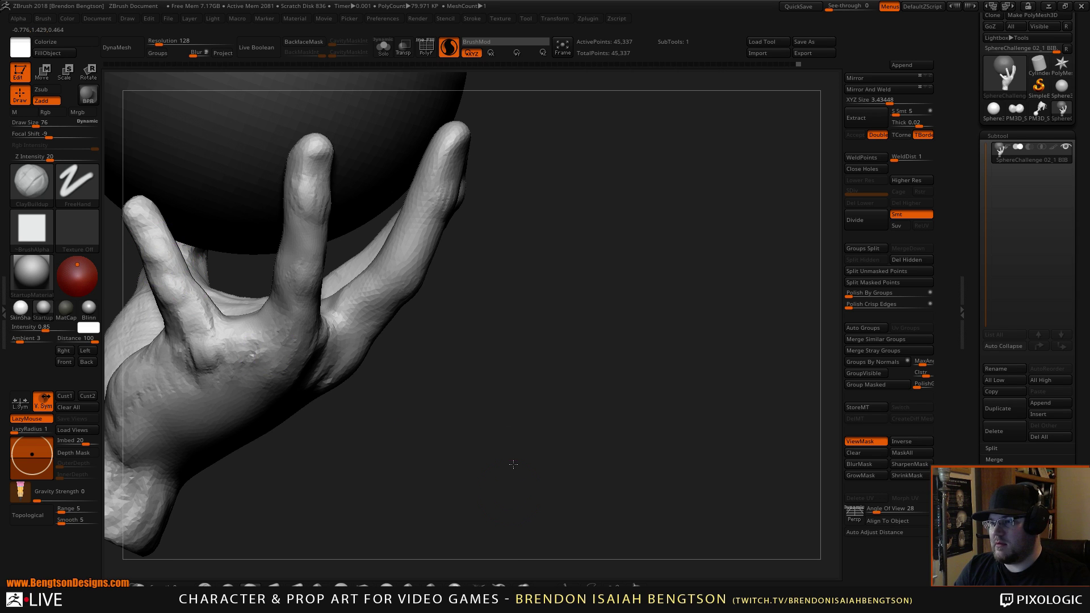
Step: Carve the inner joint creases of the little finger with DamStandard at draw size 43 and smooth its fingertip
{"action": "mouse_move", "coordinate": [513, 462]}
{"action": "left_mouse_down", "text": "alt"}
{"action": "mouse_move", "coordinate": [494, 368]}
{"action": "mouse_move", "coordinate": [583, 368]}
{"action": "left_mouse_up", "text": "alt"}
{"action": "mouse_move", "coordinate": [582, 368]}
{"action": "left_mouse_down"}
{"action": "mouse_move", "coordinate": [557, 327]}
{"action": "mouse_move", "coordinate": [630, 369]}
{"action": "mouse_move", "coordinate": [548, 367]}
{"action": "mouse_move", "coordinate": [595, 363]}
{"action": "left_mouse_up"}
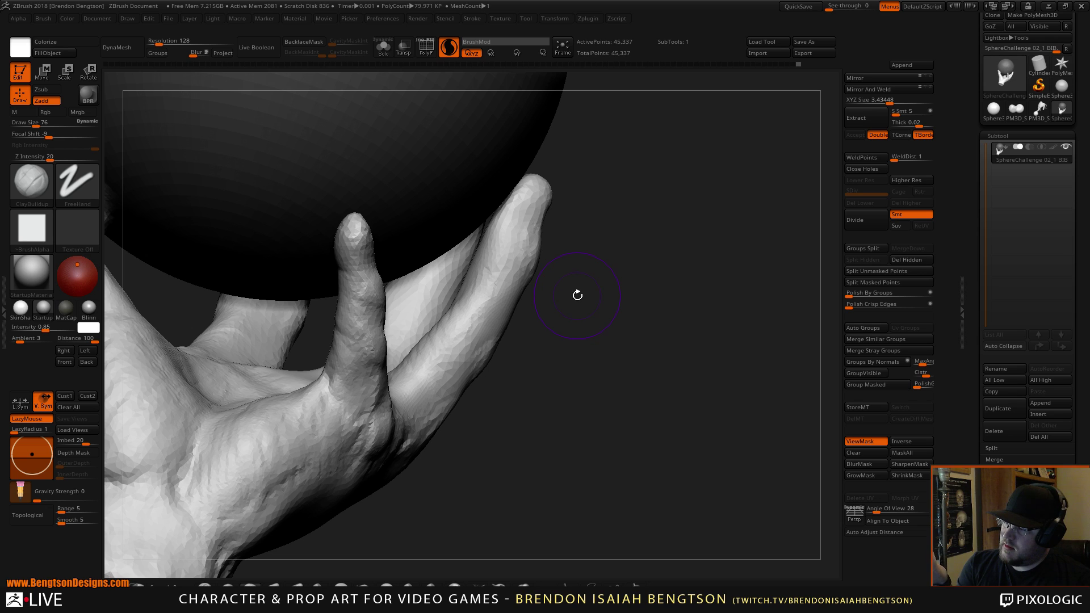
{"action": "left_click_drag", "start_coordinate": [565, 395], "coordinate": [572, 407]}
{"action": "key", "text": "b"}
{"action": "key", "text": "d"}
{"action": "key", "text": "s"}
{"action": "right_click_drag", "start_coordinate": [397, 380], "coordinate": [382, 385]}
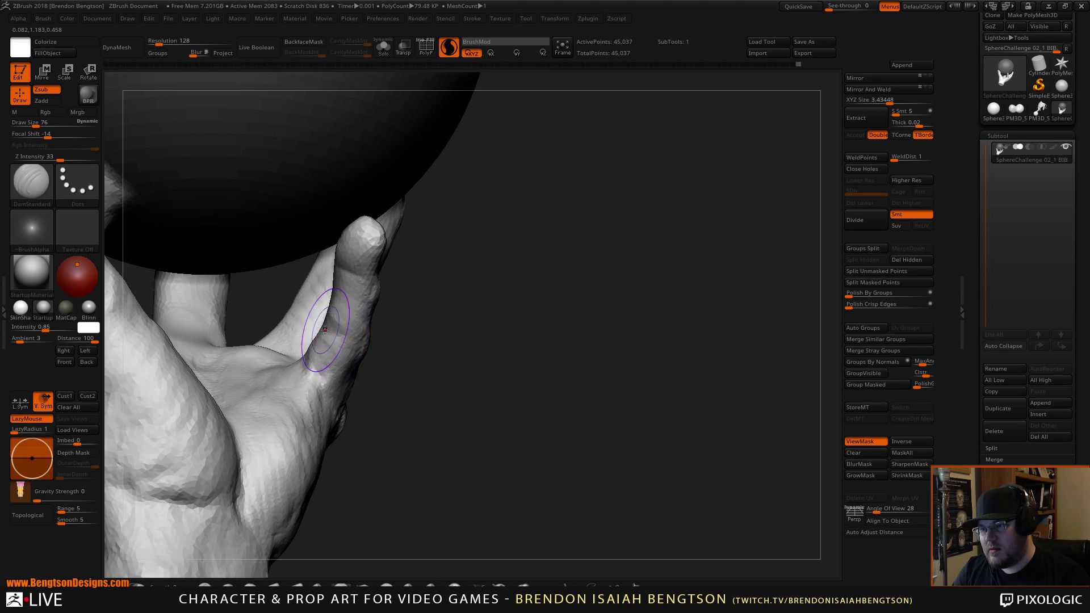
{"action": "key", "text": "space"}
{"action": "left_click_drag", "start_coordinate": [325, 329], "coordinate": [318, 329]}
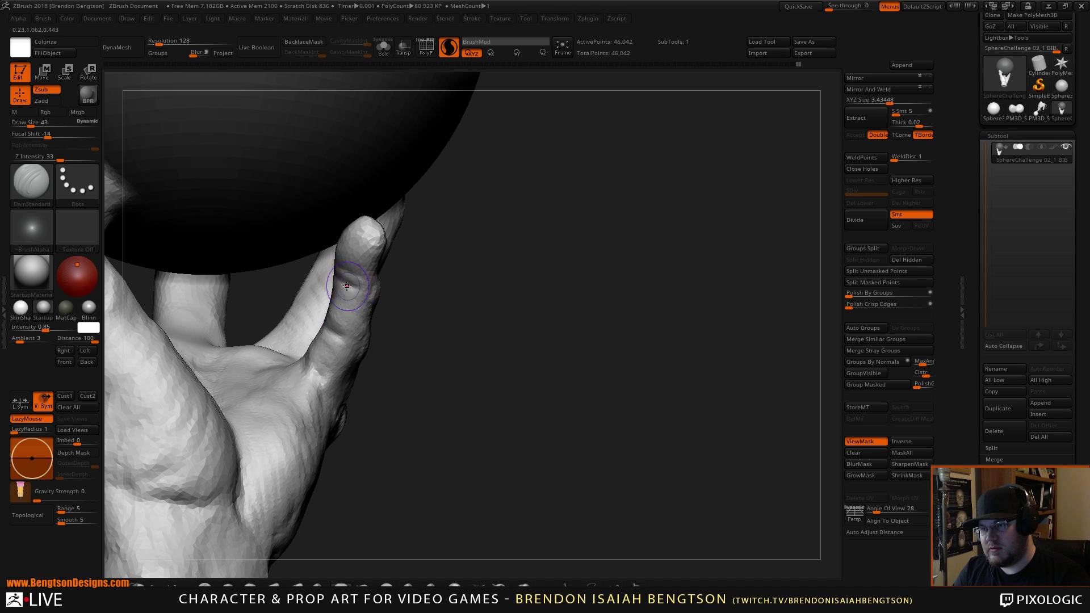
{"action": "key", "text": "shift"}
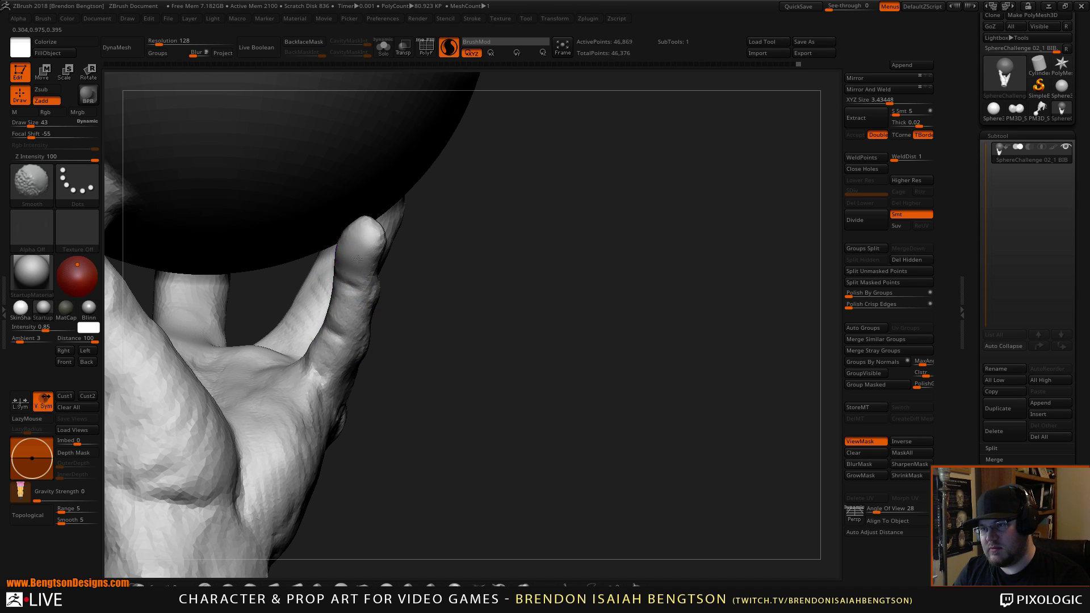
{"action": "mouse_move", "coordinate": [357, 259]}
{"action": "right_mouse_down"}
{"action": "mouse_move", "coordinate": [482, 280]}
{"action": "mouse_move", "coordinate": [503, 357]}
{"action": "mouse_move", "coordinate": [592, 366]}
{"action": "mouse_move", "coordinate": [594, 328]}
{"action": "mouse_move", "coordinate": [502, 298]}
{"action": "mouse_move", "coordinate": [528, 340]}
{"action": "mouse_move", "coordinate": [520, 374]}
{"action": "mouse_move", "coordinate": [504, 339]}
{"action": "mouse_move", "coordinate": [454, 375]}
{"action": "mouse_move", "coordinate": [344, 347]}
{"action": "mouse_move", "coordinate": [425, 322]}
{"action": "mouse_move", "coordinate": [367, 347]}
{"action": "mouse_move", "coordinate": [462, 394]}
{"action": "mouse_move", "coordinate": [332, 264]}
{"action": "right_mouse_up"}
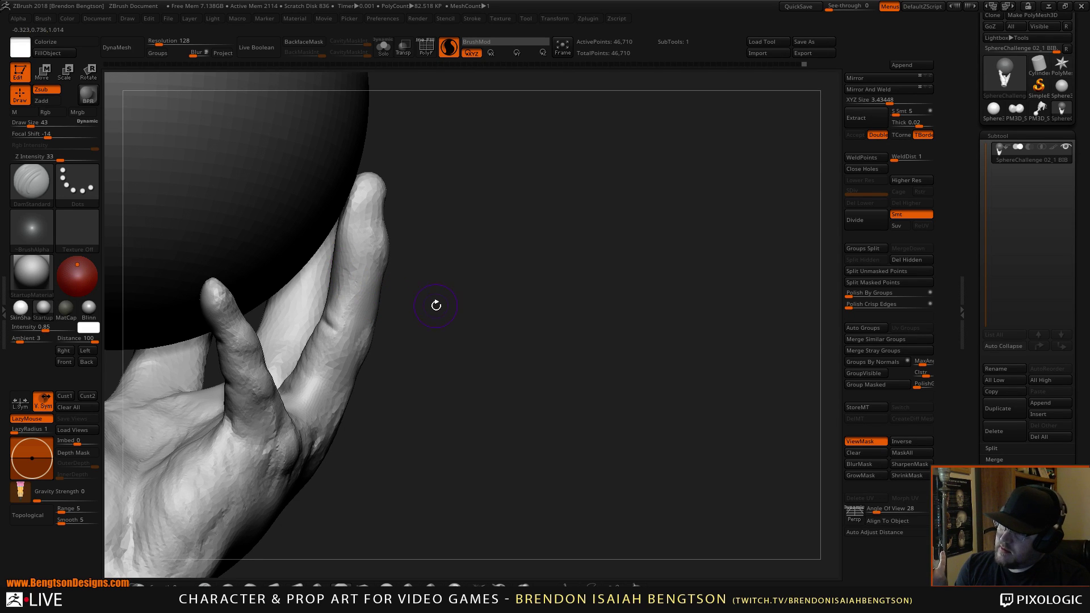
Step: Carve the inner joint creases of the ring finger with DamStandard, working at draw sizes 43 and 73
{"action": "mouse_move", "coordinate": [470, 311]}
{"action": "left_mouse_down"}
{"action": "mouse_move", "coordinate": [489, 306]}
{"action": "mouse_move", "coordinate": [475, 305]}
{"action": "left_mouse_up"}
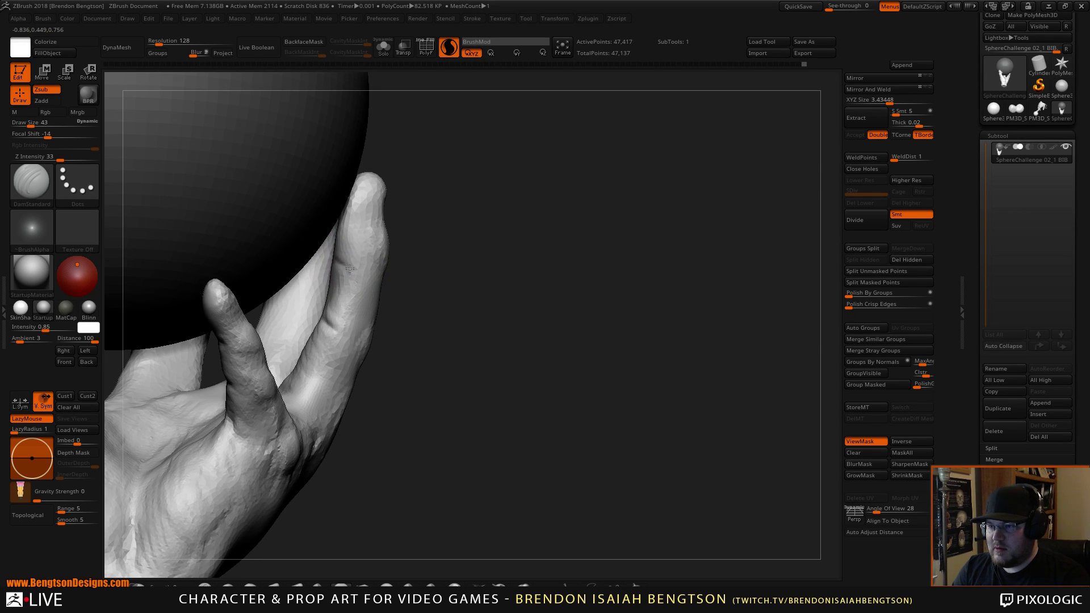
{"action": "right_click_drag", "start_coordinate": [435, 307], "coordinate": [411, 297]}
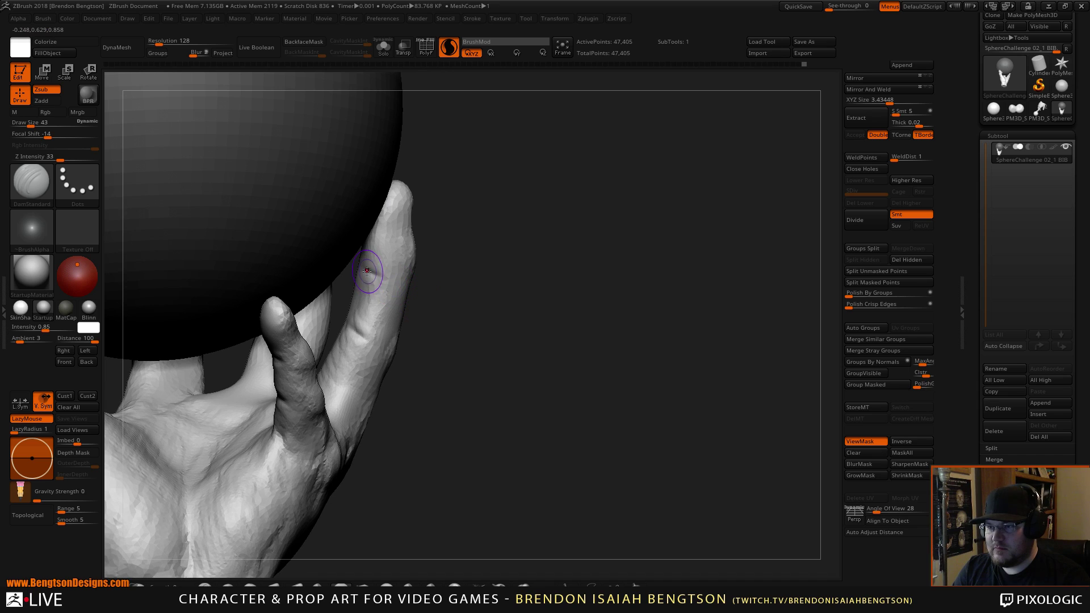
{"action": "left_click_drag", "start_coordinate": [358, 266], "coordinate": [390, 272]}
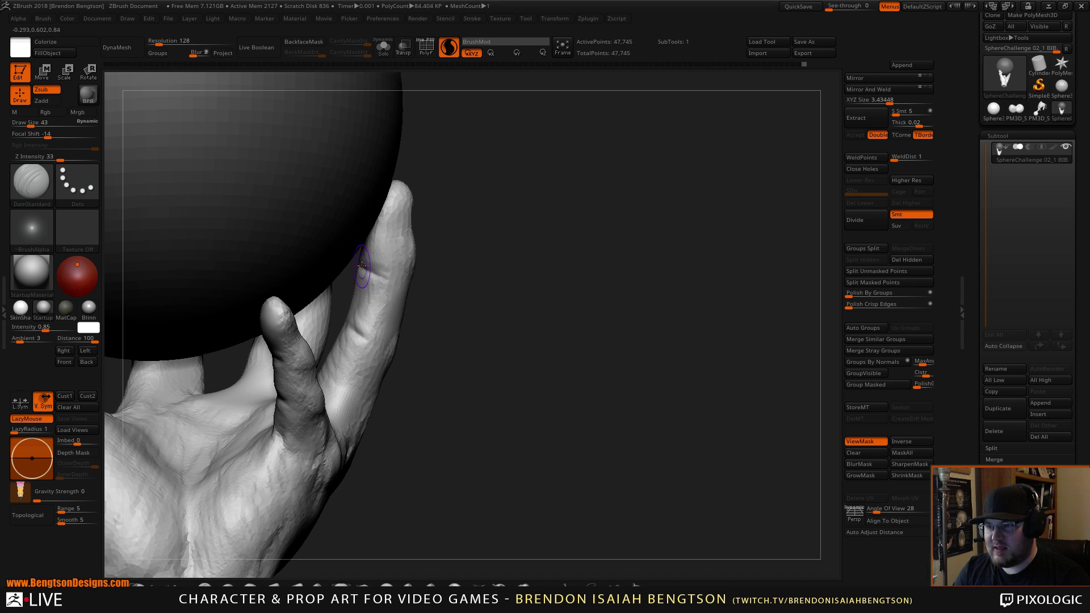
{"action": "key", "text": "space"}
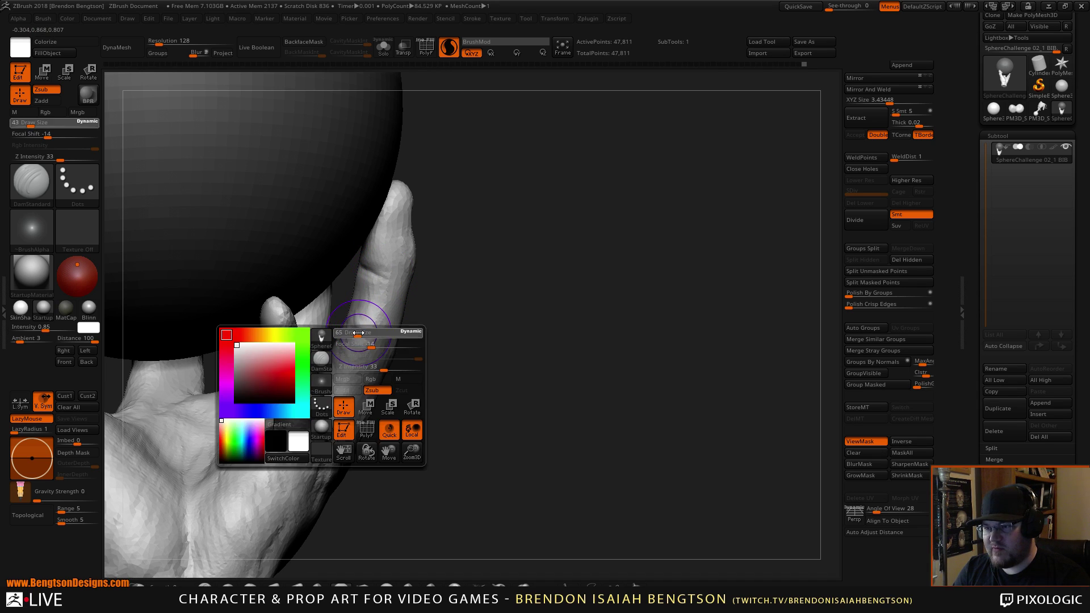
{"action": "mouse_move", "coordinate": [355, 347]}
{"action": "left_mouse_down"}
{"action": "mouse_move", "coordinate": [366, 347]}
{"action": "mouse_move", "coordinate": [351, 322]}
{"action": "mouse_move", "coordinate": [363, 331]}
{"action": "mouse_move", "coordinate": [372, 277]}
{"action": "left_mouse_up"}
{"action": "right_click_drag", "start_coordinate": [364, 276], "coordinate": [371, 271]}
{"action": "mouse_move", "coordinate": [460, 302]}
{"action": "right_mouse_down"}
{"action": "mouse_move", "coordinate": [549, 301]}
{"action": "mouse_move", "coordinate": [511, 329]}
{"action": "right_mouse_up"}
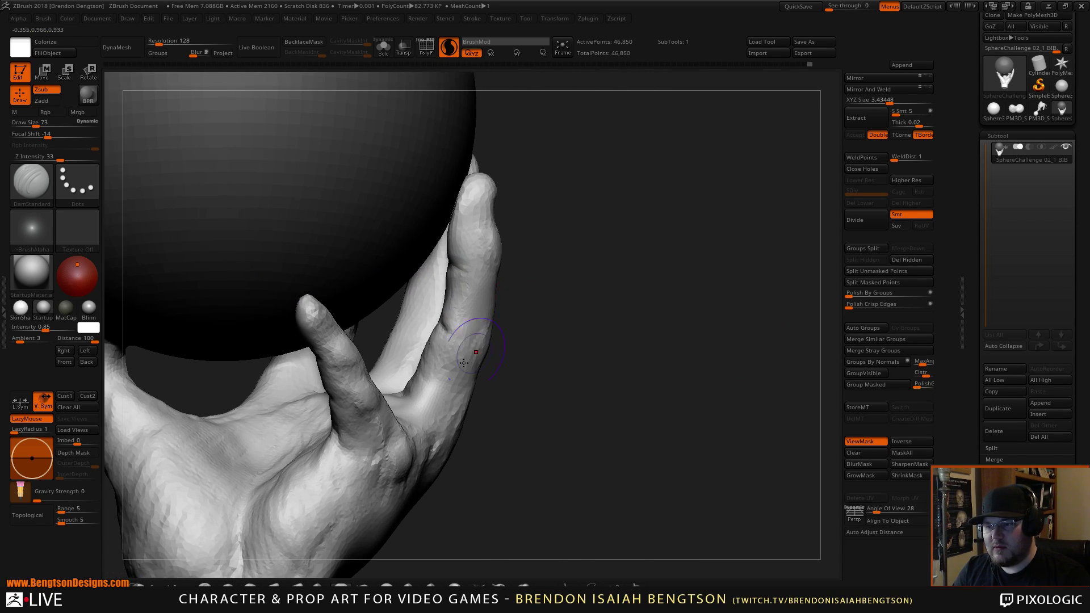
{"action": "mouse_move", "coordinate": [437, 395]}
{"action": "left_mouse_down"}
{"action": "mouse_move", "coordinate": [421, 389]}
{"action": "mouse_move", "coordinate": [435, 395]}
{"action": "left_mouse_up"}
{"action": "left_click_drag", "start_coordinate": [555, 370], "coordinate": [569, 419]}
Step: Build up the palm side between the ring and little finger bases with ClayBuildup at draw size 73
{"action": "key", "text": "b"}
{"action": "key", "text": "c"}
{"action": "key", "text": "b"}
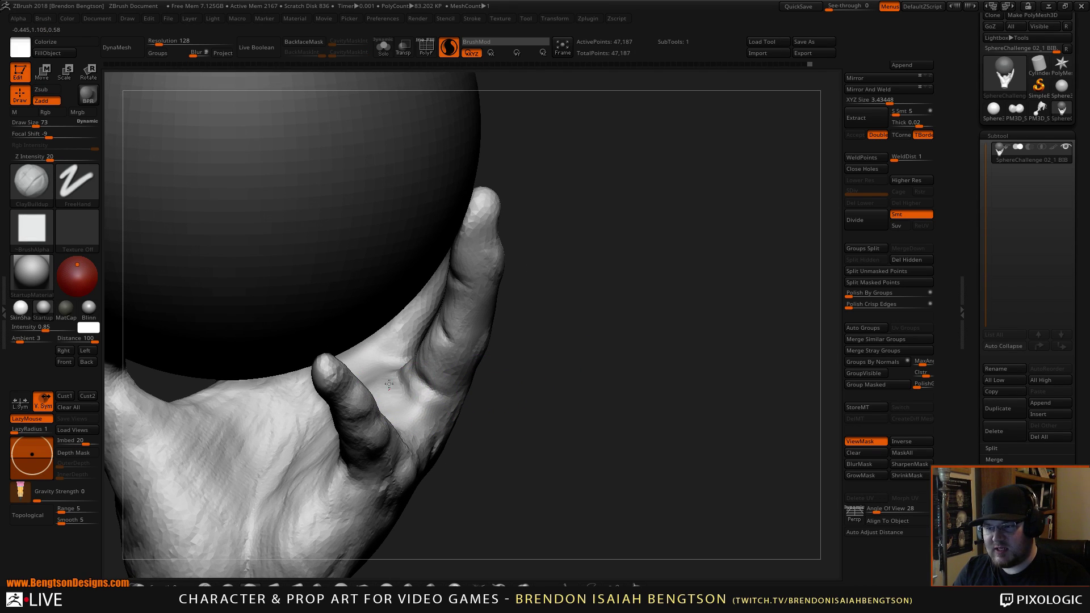
{"action": "left_click_drag", "start_coordinate": [403, 393], "coordinate": [429, 372]}
{"action": "left_click_drag", "start_coordinate": [505, 397], "coordinate": [549, 416]}
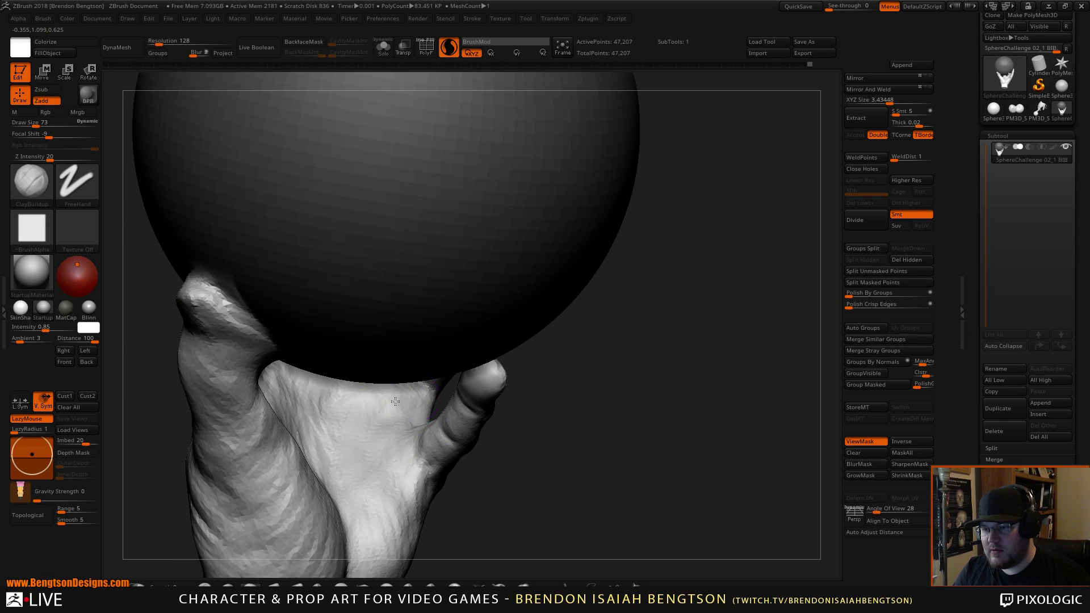
{"action": "mouse_move", "coordinate": [414, 417]}
{"action": "right_mouse_down"}
{"action": "mouse_move", "coordinate": [647, 440]}
{"action": "mouse_move", "coordinate": [605, 401]}
{"action": "mouse_move", "coordinate": [585, 402]}
{"action": "mouse_move", "coordinate": [638, 418]}
{"action": "mouse_move", "coordinate": [628, 376]}
{"action": "mouse_move", "coordinate": [645, 426]}
{"action": "right_mouse_up"}
Step: Carve the thumb's inner joint beside the sphere with DamStandard at draw size 73 and fill it out with ClayBuildup
{"action": "key", "text": "b"}
{"action": "key", "text": "m"}
{"action": "key", "text": "t"}
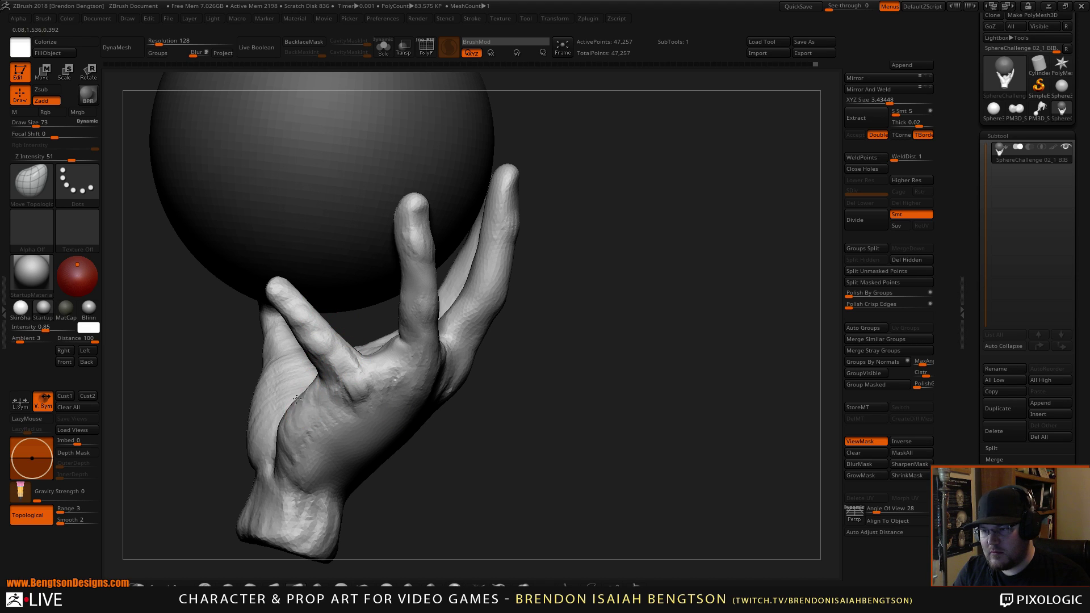
{"action": "mouse_move", "coordinate": [423, 470]}
{"action": "right_mouse_down"}
{"action": "mouse_move", "coordinate": [383, 447]}
{"action": "mouse_move", "coordinate": [448, 462]}
{"action": "mouse_move", "coordinate": [463, 454]}
{"action": "mouse_move", "coordinate": [448, 382]}
{"action": "mouse_move", "coordinate": [542, 359]}
{"action": "mouse_move", "coordinate": [683, 428]}
{"action": "mouse_move", "coordinate": [615, 352]}
{"action": "right_mouse_up"}
{"action": "key", "text": "b"}
{"action": "key", "text": "d"}
{"action": "key", "text": "s"}
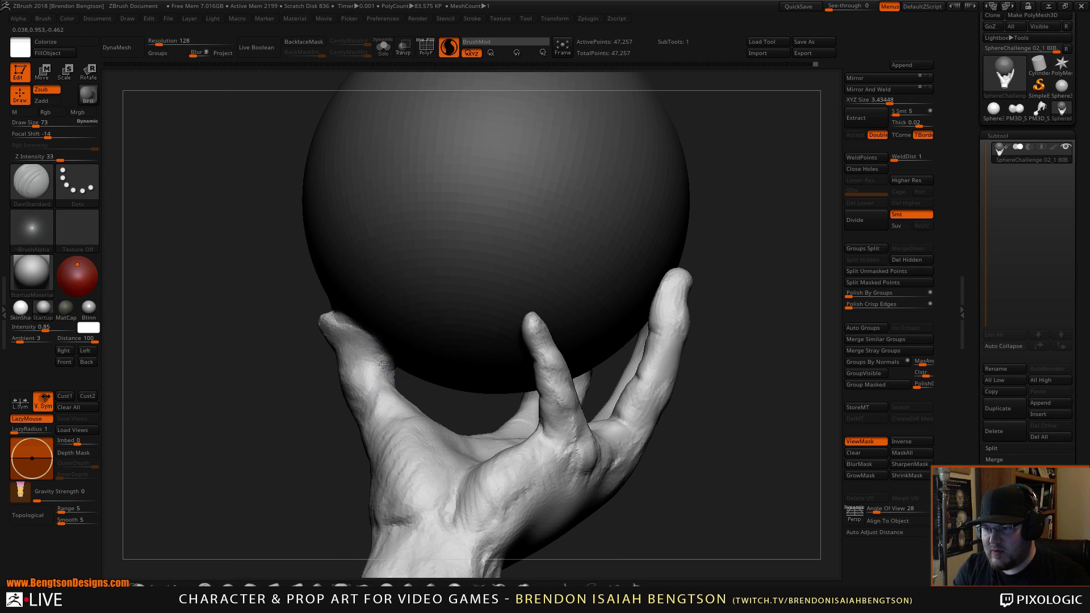
{"action": "left_click_drag", "start_coordinate": [383, 364], "coordinate": [397, 376]}
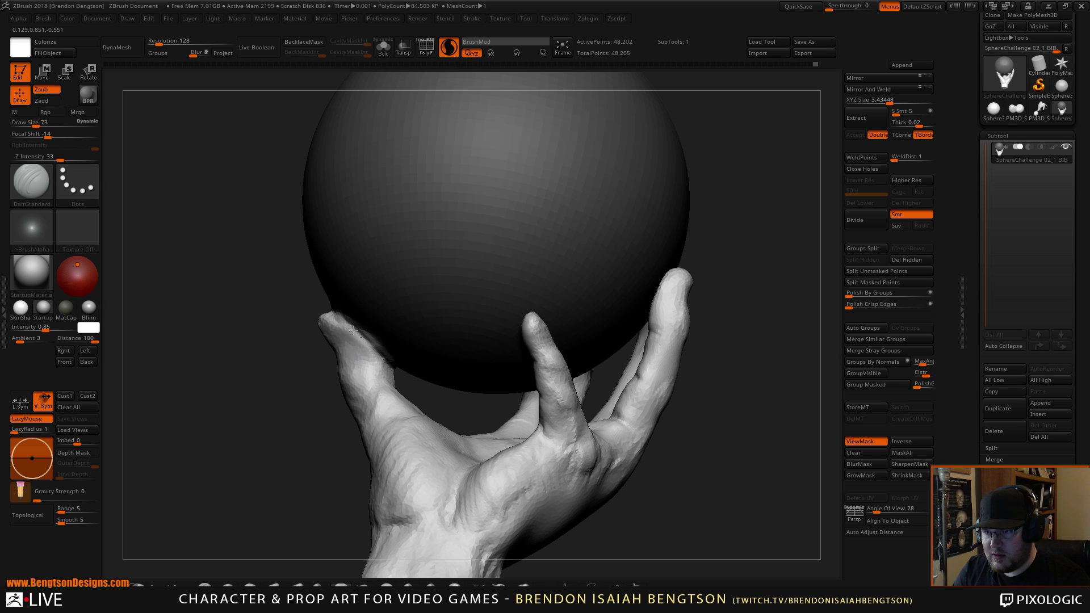
{"action": "left_click_drag", "start_coordinate": [388, 361], "coordinate": [400, 376]}
{"action": "right_click_drag", "start_coordinate": [411, 389], "coordinate": [412, 402]}
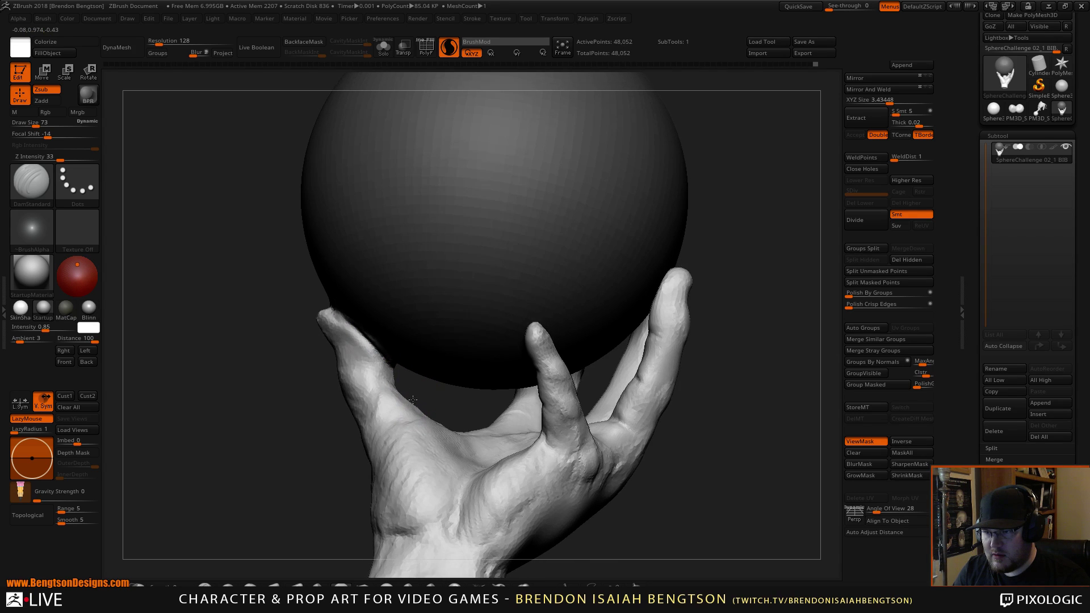
{"action": "key", "text": "b"}
{"action": "key", "text": "c"}
{"action": "key", "text": "b"}
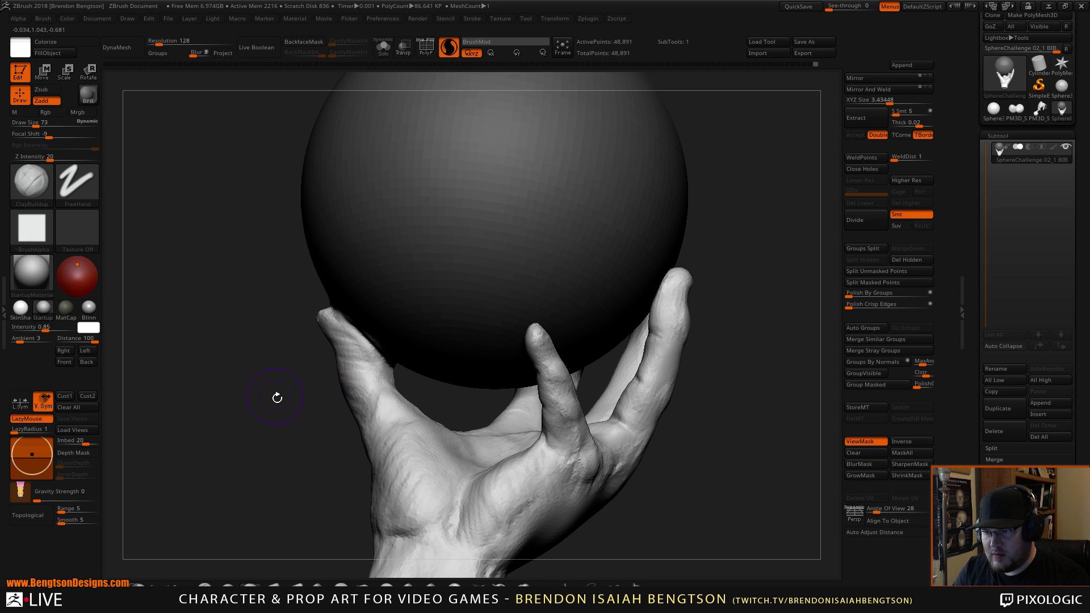
Step: Reshape the thumb's tip against the sphere with Move Topological at draw size 73
{"action": "mouse_move", "coordinate": [277, 397]}
{"action": "right_mouse_down"}
{"action": "mouse_move", "coordinate": [455, 399]}
{"action": "mouse_move", "coordinate": [516, 342]}
{"action": "mouse_move", "coordinate": [539, 342]}
{"action": "right_mouse_up"}
{"action": "key", "text": "b"}
{"action": "key", "text": "m"}
{"action": "key", "text": "t"}
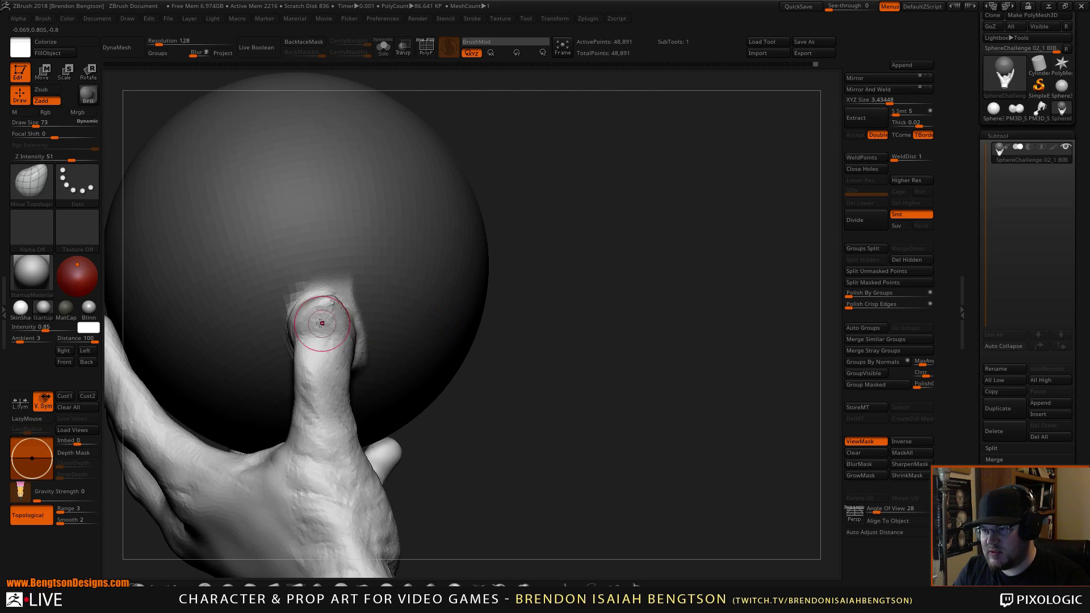
{"action": "left_click_drag", "start_coordinate": [330, 302], "coordinate": [319, 316]}
{"action": "mouse_move", "coordinate": [503, 416]}
{"action": "left_mouse_down"}
{"action": "mouse_move", "coordinate": [411, 363]}
{"action": "mouse_move", "coordinate": [448, 341]}
{"action": "left_mouse_up"}
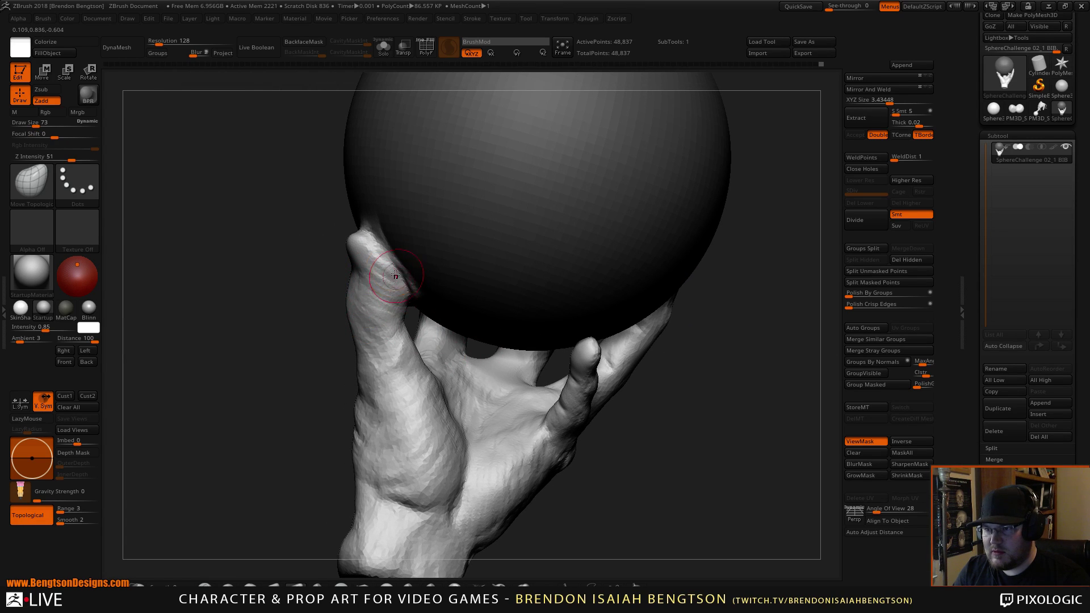
Step: Cut in the contact line and joint crease along the thumb's inner side with DamStandard at draw size 73
{"action": "key", "text": "b"}
{"action": "key", "text": "d"}
{"action": "key", "text": "s"}
{"action": "mouse_move", "coordinate": [379, 302]}
{"action": "left_mouse_down"}
{"action": "mouse_move", "coordinate": [382, 253]}
{"action": "mouse_move", "coordinate": [410, 306]}
{"action": "left_mouse_up"}
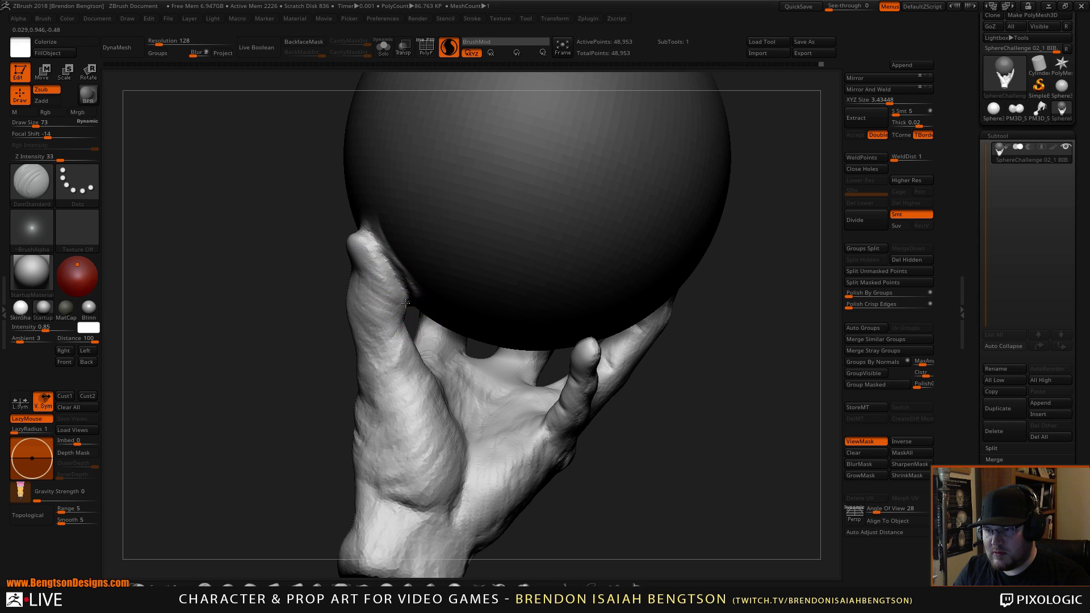
{"action": "right_click_drag", "start_coordinate": [410, 319], "coordinate": [368, 250]}
{"action": "left_click_drag", "start_coordinate": [378, 253], "coordinate": [383, 256]}
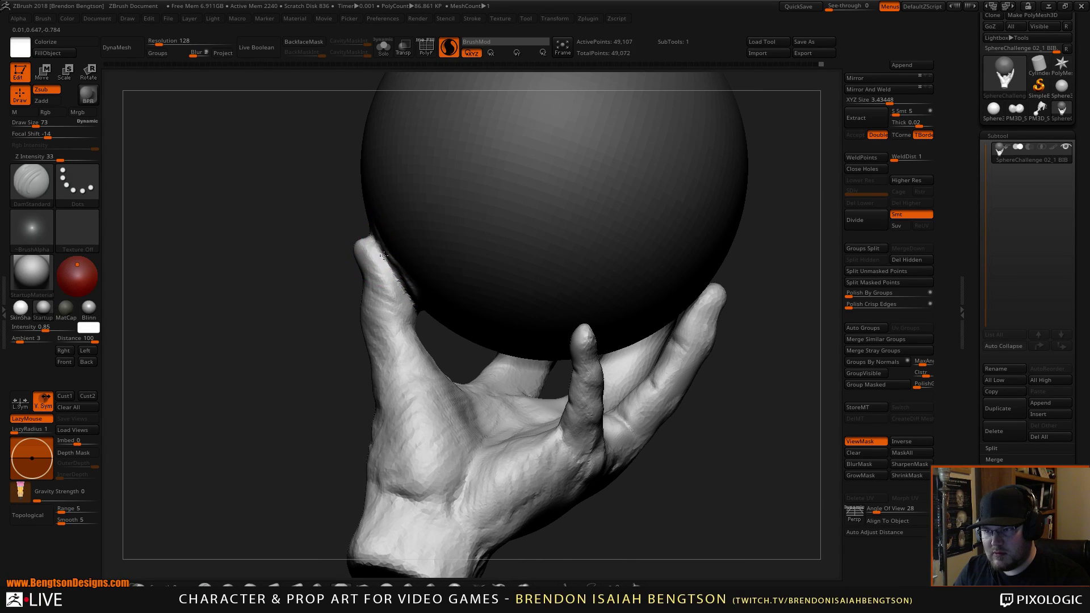
{"action": "left_click_drag", "start_coordinate": [339, 204], "coordinate": [348, 254]}
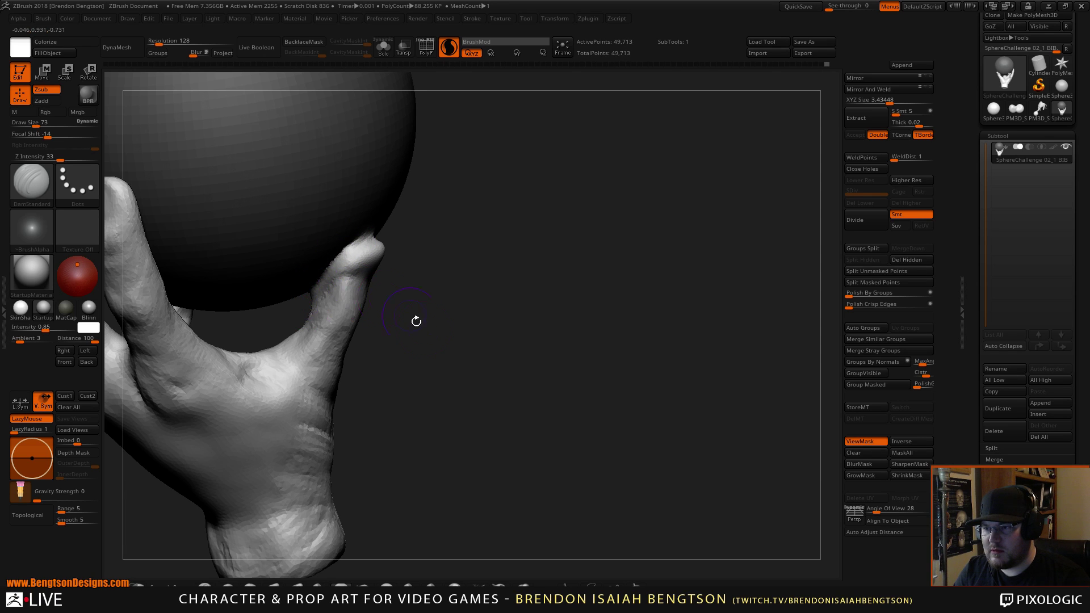
Step: Rework the ragged inner edge of the thumb's upper section with ClayBuildup at draw size 73
{"action": "left_click_drag", "start_coordinate": [416, 322], "coordinate": [313, 302]}
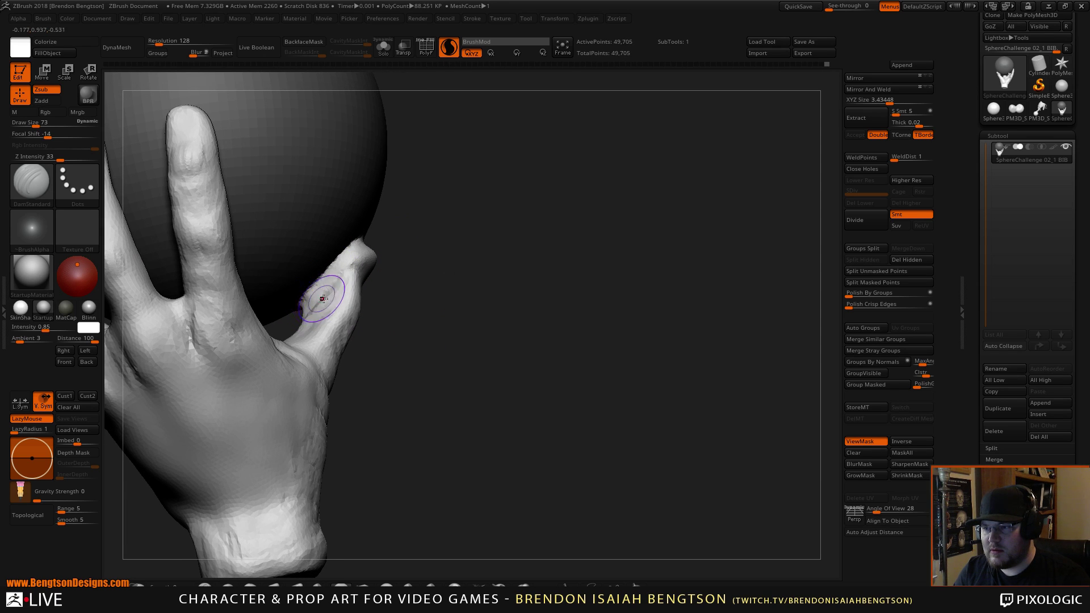
{"action": "key", "text": "b"}
{"action": "key", "text": "m"}
{"action": "key", "text": "t"}
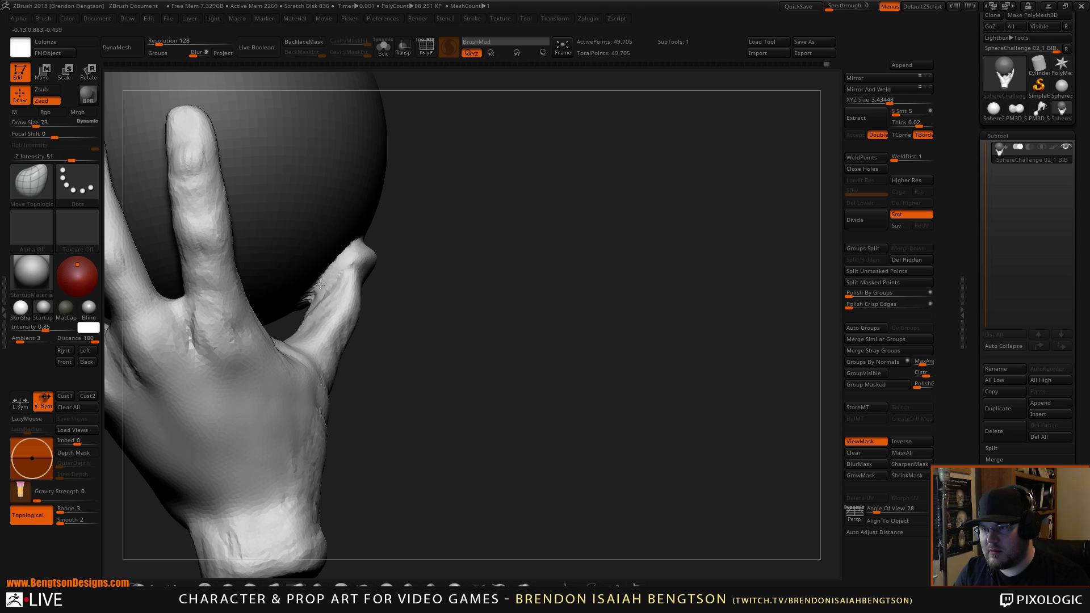
{"action": "key", "text": "b"}
{"action": "key", "text": "c"}
{"action": "key", "text": "b"}
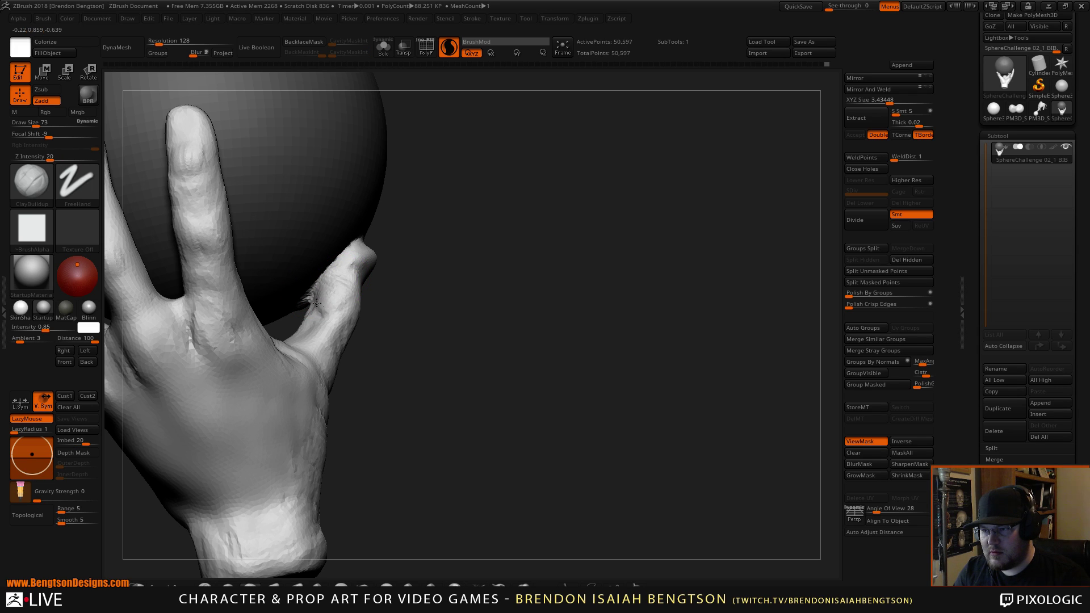
{"action": "left_click_drag", "start_coordinate": [527, 296], "coordinate": [520, 263]}
{"action": "left_click_drag", "start_coordinate": [489, 391], "coordinate": [508, 380]}
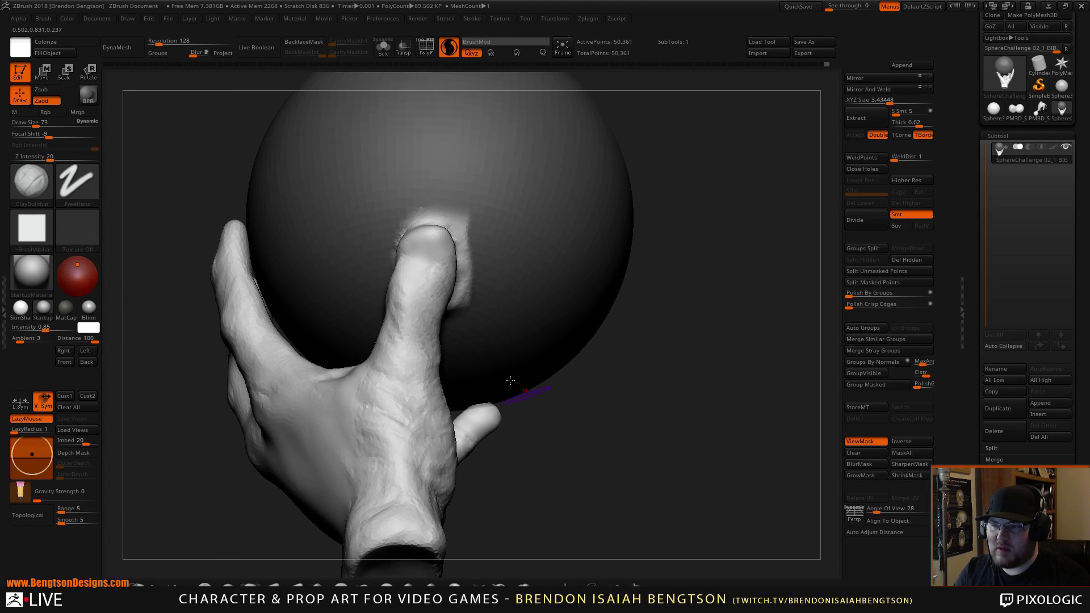
Step: Adjust the thumb's side contour from the tip down to its base with Move Topological at draw size 110
{"action": "key", "text": "b"}
{"action": "key", "text": "m"}
{"action": "key", "text": "t"}
{"action": "key", "text": "space"}
{"action": "left_click_drag", "start_coordinate": [421, 311], "coordinate": [429, 310]}
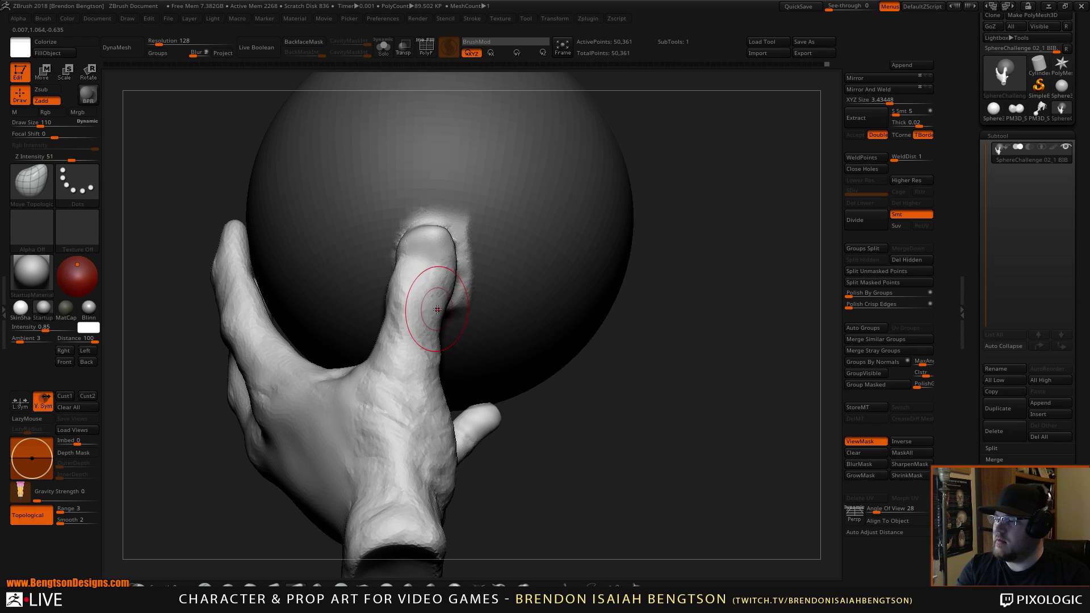
{"action": "left_click_drag", "start_coordinate": [452, 275], "coordinate": [447, 277]}
{"action": "mouse_move", "coordinate": [438, 321]}
{"action": "left_mouse_down"}
{"action": "mouse_move", "coordinate": [449, 307]}
{"action": "mouse_move", "coordinate": [447, 238]}
{"action": "left_mouse_up"}
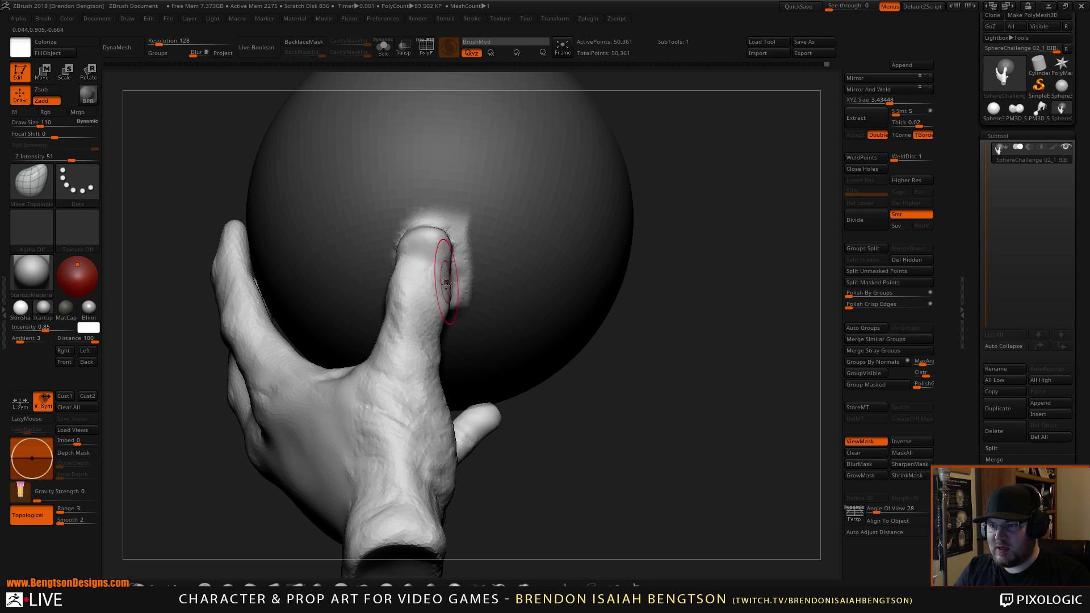
{"action": "left_click_drag", "start_coordinate": [438, 377], "coordinate": [452, 407]}
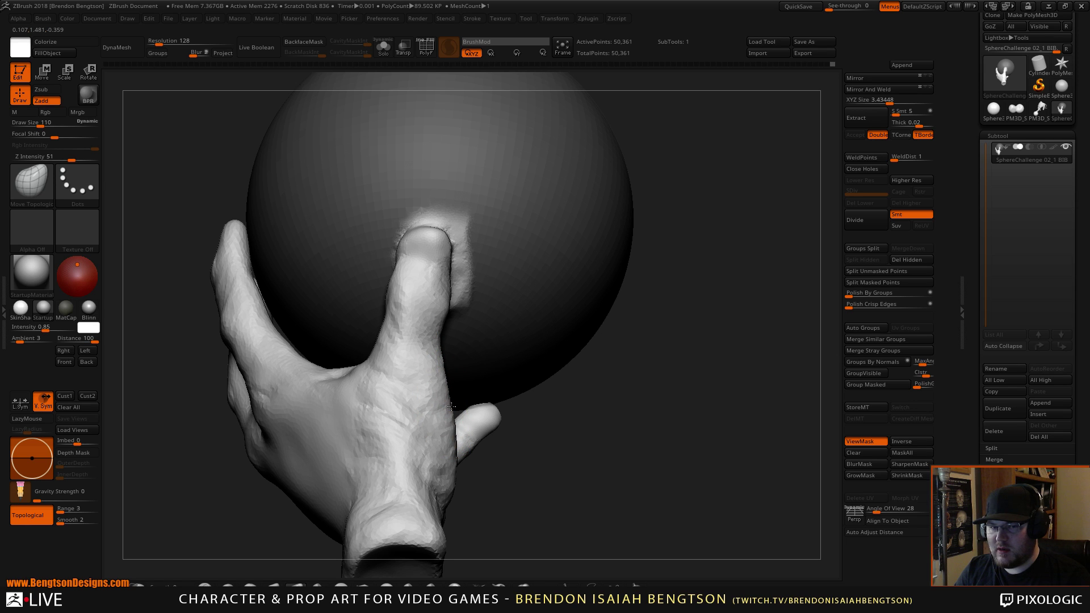
Step: Build up the thumb's base and the back of the wrist with ClayBuildup at draw size 151
{"action": "mouse_move", "coordinate": [609, 394]}
{"action": "left_mouse_down"}
{"action": "mouse_move", "coordinate": [686, 399]}
{"action": "mouse_move", "coordinate": [671, 421]}
{"action": "mouse_move", "coordinate": [660, 396]}
{"action": "mouse_move", "coordinate": [640, 437]}
{"action": "left_mouse_up"}
{"action": "key", "text": "b"}
{"action": "key", "text": "c"}
{"action": "key", "text": "b"}
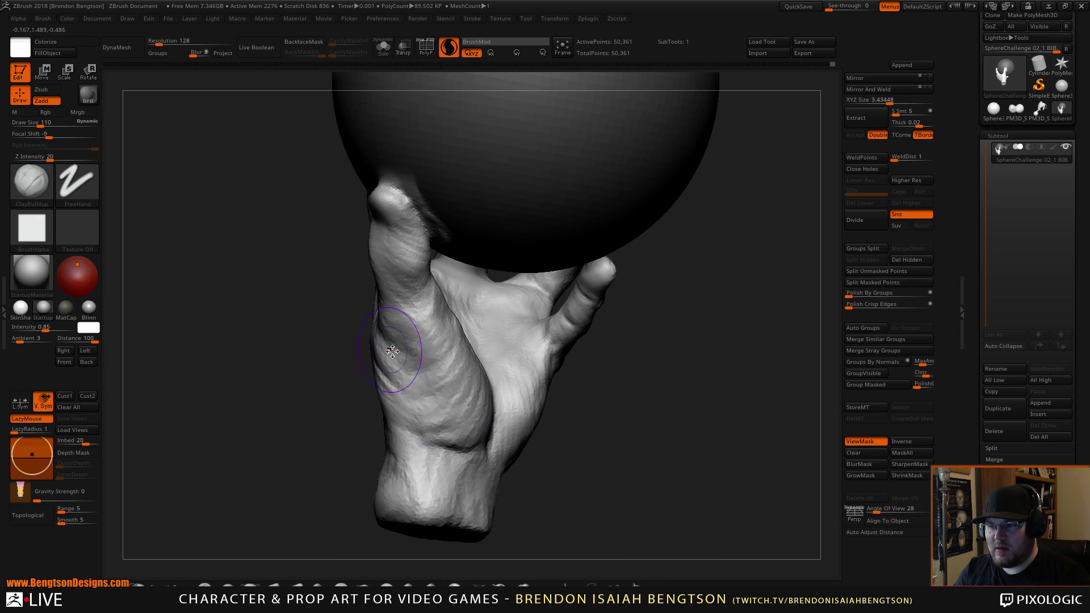
{"action": "key", "text": "space"}
{"action": "left_click_drag", "start_coordinate": [396, 352], "coordinate": [406, 410]}
{"action": "left_click_drag", "start_coordinate": [294, 422], "coordinate": [336, 428]}
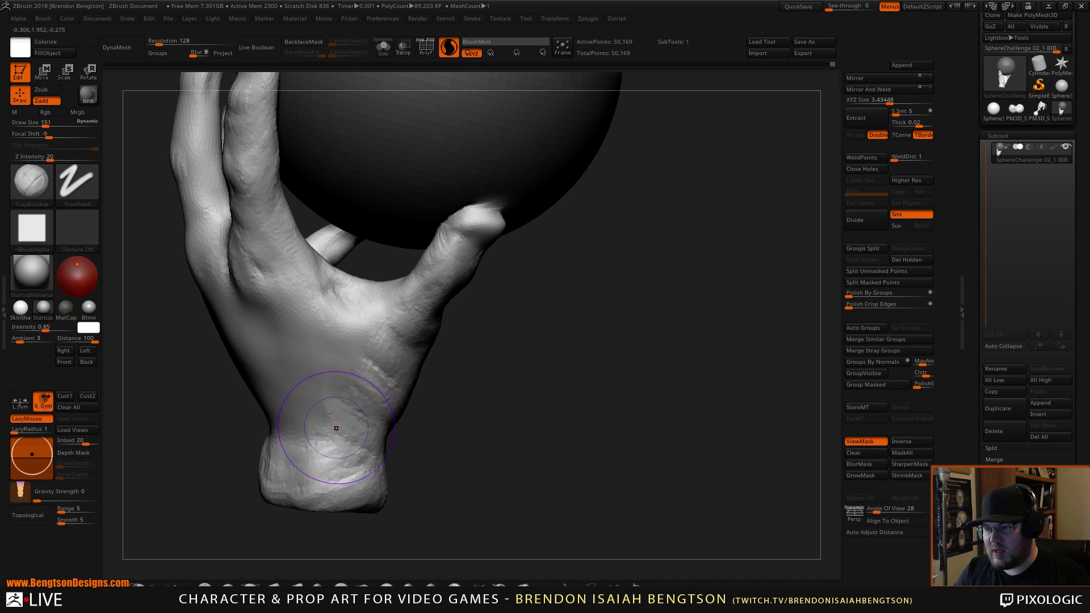
{"action": "left_click_drag", "start_coordinate": [545, 488], "coordinate": [627, 456], "text": "alt"}
{"action": "left_click_drag", "start_coordinate": [568, 446], "coordinate": [630, 438]}
Step: Flatten and clean up the surfaces around the wrist stump with hPolish at draw size 84
{"action": "key", "text": "b"}
{"action": "key", "text": "h"}
{"action": "key", "text": "p"}
{"action": "key", "text": "space"}
{"action": "mouse_move", "coordinate": [347, 432]}
{"action": "left_mouse_down"}
{"action": "mouse_move", "coordinate": [318, 444]}
{"action": "mouse_move", "coordinate": [416, 471]}
{"action": "mouse_move", "coordinate": [402, 462]}
{"action": "left_mouse_up"}
{"action": "left_click_drag", "start_coordinate": [255, 462], "coordinate": [408, 469]}
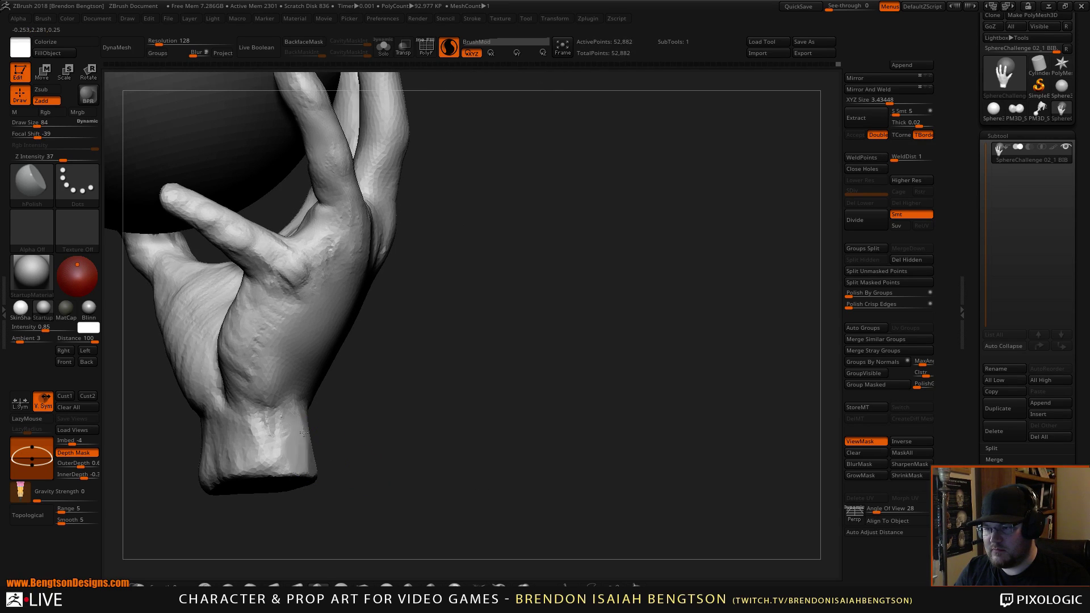
{"action": "mouse_move", "coordinate": [304, 432]}
{"action": "left_mouse_down"}
{"action": "mouse_move", "coordinate": [307, 461]}
{"action": "mouse_move", "coordinate": [577, 435]}
{"action": "mouse_move", "coordinate": [540, 423]}
{"action": "left_mouse_up"}
{"action": "left_click_drag", "start_coordinate": [440, 412], "coordinate": [410, 393]}
{"action": "left_click_drag", "start_coordinate": [653, 412], "coordinate": [456, 390]}
{"action": "mouse_move", "coordinate": [487, 402]}
{"action": "right_mouse_down"}
{"action": "mouse_move", "coordinate": [676, 409]}
{"action": "mouse_move", "coordinate": [659, 416]}
{"action": "mouse_move", "coordinate": [528, 390]}
{"action": "right_mouse_up"}
{"action": "left_click_drag", "start_coordinate": [527, 389], "coordinate": [481, 379]}
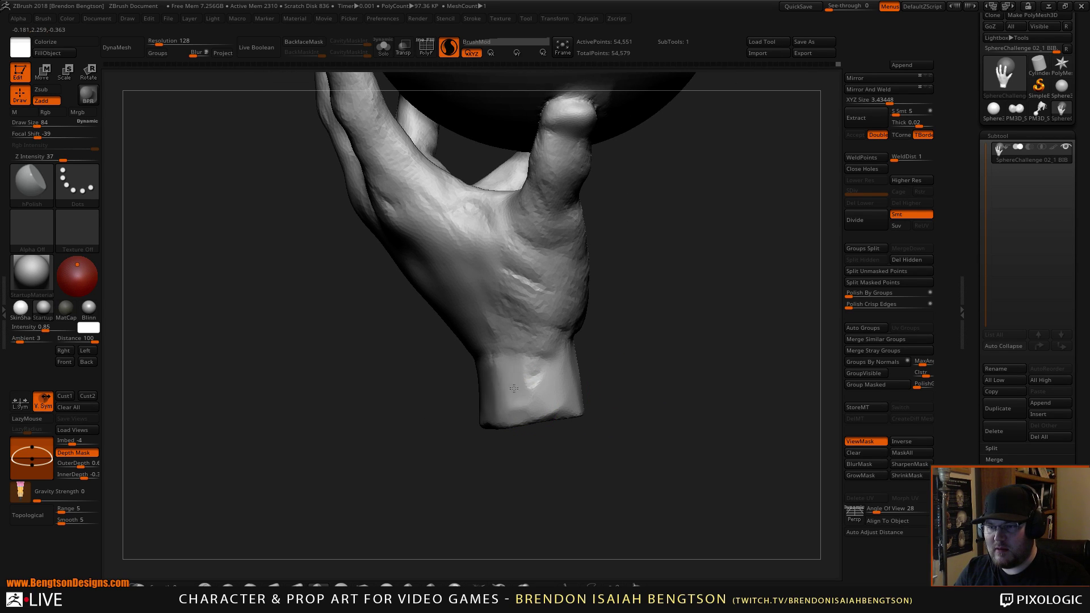
{"action": "mouse_move", "coordinate": [513, 394]}
{"action": "right_mouse_down"}
{"action": "mouse_move", "coordinate": [503, 369]}
{"action": "mouse_move", "coordinate": [511, 340]}
{"action": "right_mouse_up"}
{"action": "mouse_move", "coordinate": [511, 340]}
{"action": "left_mouse_down"}
{"action": "mouse_move", "coordinate": [476, 349]}
{"action": "mouse_move", "coordinate": [535, 358]}
{"action": "mouse_move", "coordinate": [493, 316]}
{"action": "mouse_move", "coordinate": [497, 306]}
{"action": "mouse_move", "coordinate": [445, 313]}
{"action": "mouse_move", "coordinate": [432, 289]}
{"action": "left_mouse_up"}
Step: Pull the wrist's outer contour outward with Move Topological at draw size 265
{"action": "key", "text": "space"}
{"action": "mouse_move", "coordinate": [400, 406]}
{"action": "right_mouse_down"}
{"action": "mouse_move", "coordinate": [372, 413]}
{"action": "mouse_move", "coordinate": [356, 440]}
{"action": "mouse_move", "coordinate": [370, 464]}
{"action": "mouse_move", "coordinate": [433, 416]}
{"action": "right_mouse_up"}
{"action": "key", "text": "b"}
{"action": "key", "text": "m"}
{"action": "key", "text": "t"}
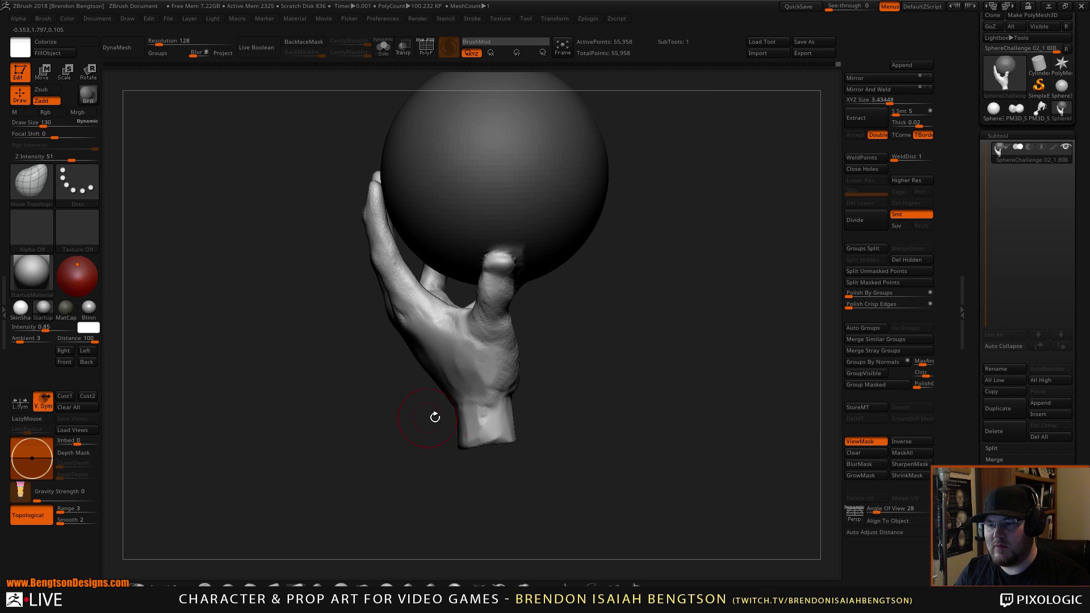
{"action": "key", "text": "space"}
{"action": "mouse_move", "coordinate": [462, 404]}
{"action": "left_mouse_down"}
{"action": "mouse_move", "coordinate": [475, 412]}
{"action": "mouse_move", "coordinate": [449, 406]}
{"action": "left_mouse_up"}
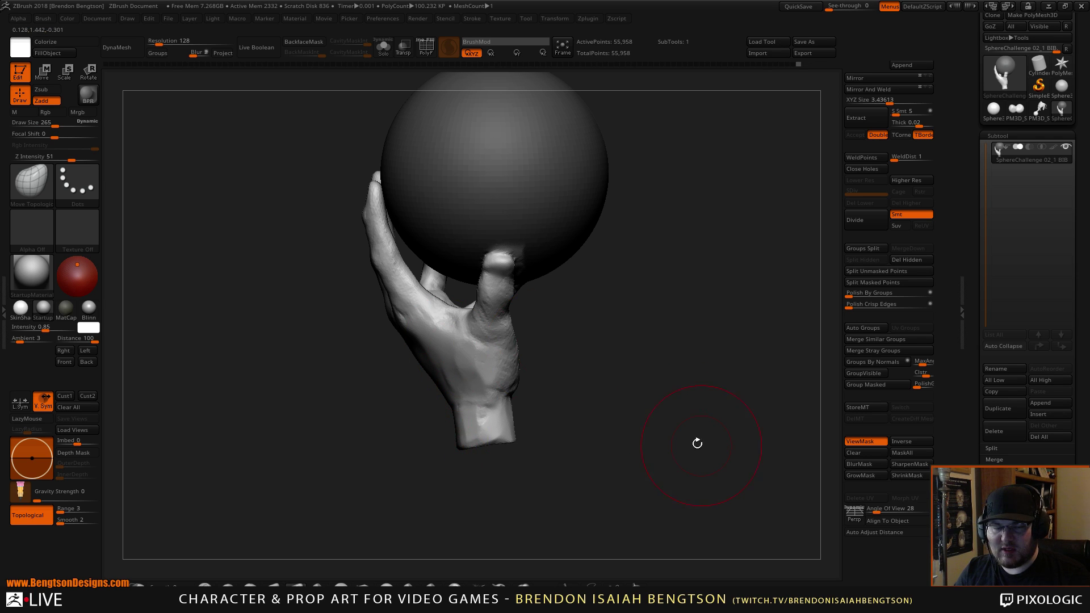
Step: Build up the side and back of the hand down to the wrist with ClayBuildup at draw size 198
{"action": "mouse_move", "coordinate": [696, 443]}
{"action": "right_mouse_down"}
{"action": "mouse_move", "coordinate": [642, 418]}
{"action": "mouse_move", "coordinate": [644, 433]}
{"action": "mouse_move", "coordinate": [668, 438]}
{"action": "mouse_move", "coordinate": [647, 433]}
{"action": "right_mouse_up"}
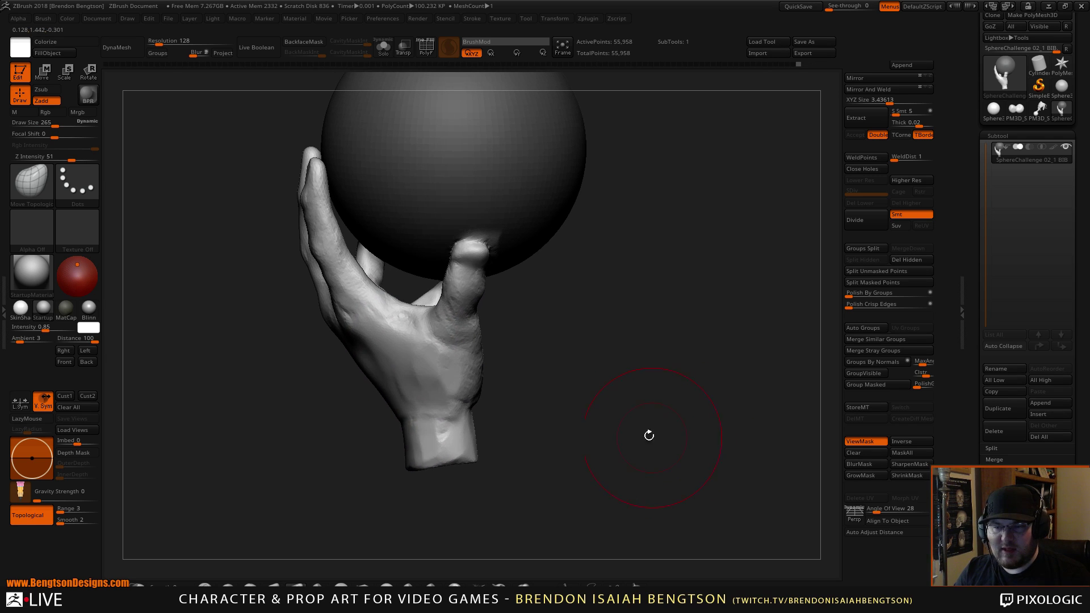
{"action": "mouse_move", "coordinate": [375, 466]}
{"action": "right_mouse_down"}
{"action": "mouse_move", "coordinate": [445, 470]}
{"action": "mouse_move", "coordinate": [427, 435]}
{"action": "right_mouse_up"}
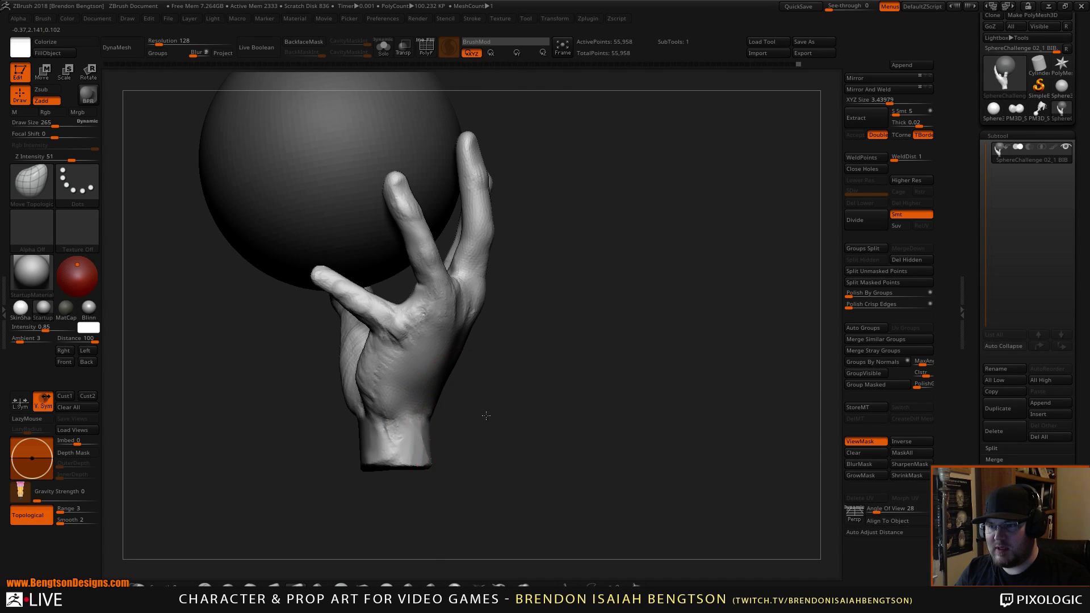
{"action": "mouse_move", "coordinate": [486, 416]}
{"action": "right_mouse_down"}
{"action": "mouse_move", "coordinate": [498, 416]}
{"action": "mouse_move", "coordinate": [450, 403]}
{"action": "right_mouse_up"}
{"action": "key", "text": "b"}
{"action": "key", "text": "c"}
{"action": "key", "text": "b"}
{"action": "key", "text": "space"}
{"action": "left_click_drag", "start_coordinate": [414, 403], "coordinate": [410, 404]}
{"action": "key", "text": "space"}
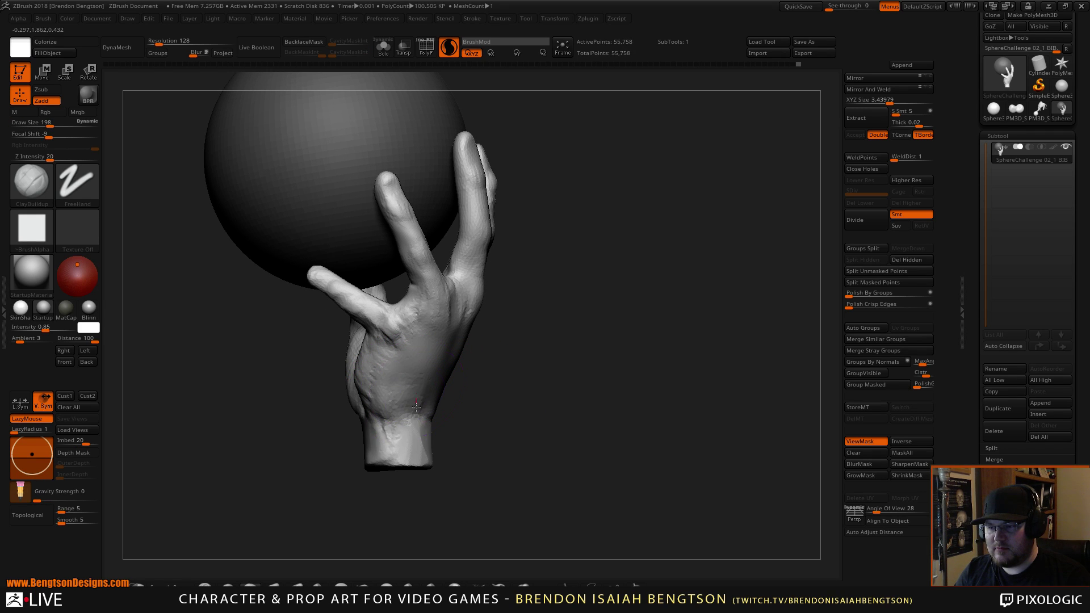
{"action": "mouse_move", "coordinate": [530, 411]}
{"action": "right_mouse_down"}
{"action": "mouse_move", "coordinate": [564, 414]}
{"action": "mouse_move", "coordinate": [569, 428]}
{"action": "mouse_move", "coordinate": [544, 426]}
{"action": "mouse_move", "coordinate": [602, 423]}
{"action": "mouse_move", "coordinate": [552, 395]}
{"action": "mouse_move", "coordinate": [529, 404]}
{"action": "mouse_move", "coordinate": [540, 372]}
{"action": "mouse_move", "coordinate": [547, 400]}
{"action": "right_mouse_up"}
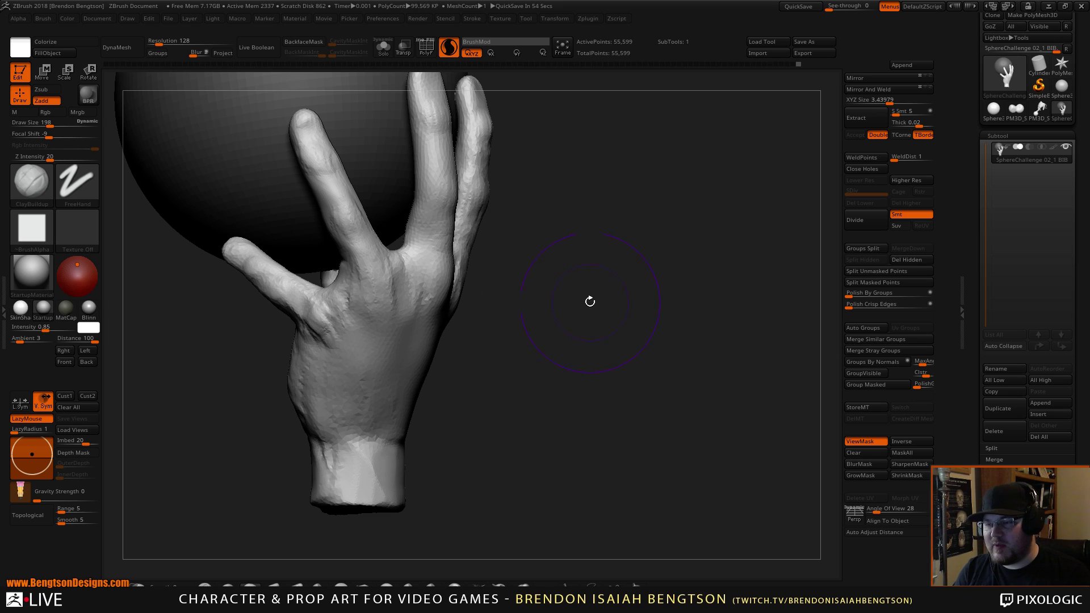
Step: Adjust the contours of the fingers and the pinky-side knuckles with Move Topological at draw size 110
{"action": "key", "text": "space"}
{"action": "left_click_drag", "start_coordinate": [566, 273], "coordinate": [568, 273]}
{"action": "mouse_move", "coordinate": [588, 220]}
{"action": "left_mouse_down", "text": "alt"}
{"action": "mouse_move", "coordinate": [596, 309]}
{"action": "mouse_move", "coordinate": [584, 284]}
{"action": "mouse_move", "coordinate": [579, 297]}
{"action": "mouse_move", "coordinate": [633, 353]}
{"action": "mouse_move", "coordinate": [656, 257]}
{"action": "mouse_move", "coordinate": [679, 260]}
{"action": "mouse_move", "coordinate": [673, 253]}
{"action": "mouse_move", "coordinate": [652, 287]}
{"action": "mouse_move", "coordinate": [649, 262]}
{"action": "mouse_move", "coordinate": [652, 316]}
{"action": "mouse_move", "coordinate": [532, 229]}
{"action": "left_mouse_up", "text": "alt"}
{"action": "key", "text": "b"}
{"action": "key", "text": "m"}
{"action": "key", "text": "t"}
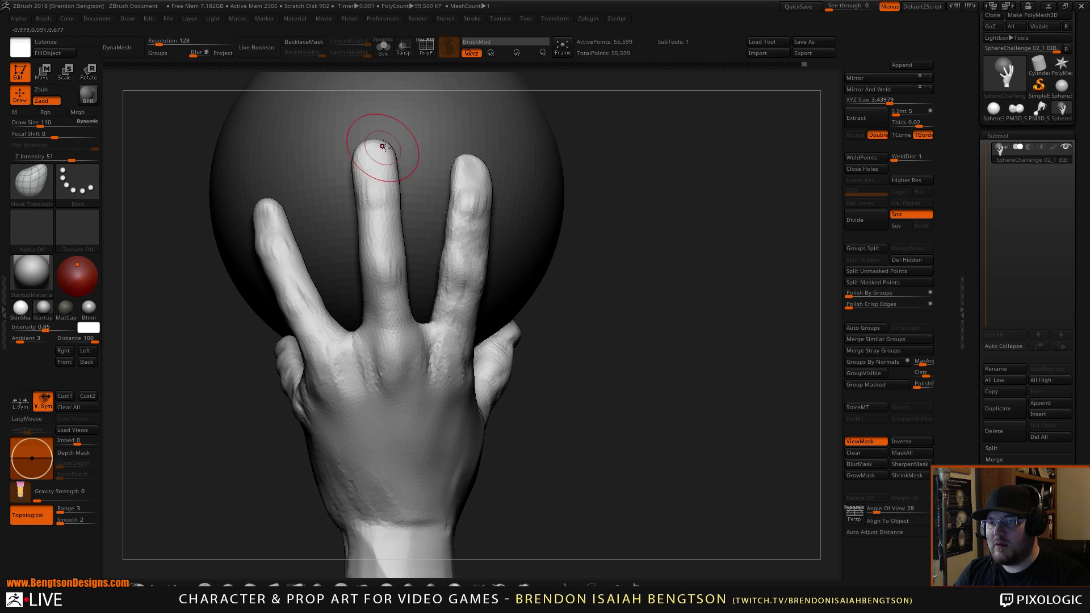
{"action": "mouse_move", "coordinate": [377, 151]}
{"action": "right_mouse_down"}
{"action": "mouse_move", "coordinate": [511, 227]}
{"action": "mouse_move", "coordinate": [693, 306]}
{"action": "mouse_move", "coordinate": [684, 285]}
{"action": "mouse_move", "coordinate": [579, 267]}
{"action": "mouse_move", "coordinate": [431, 278]}
{"action": "right_mouse_up"}
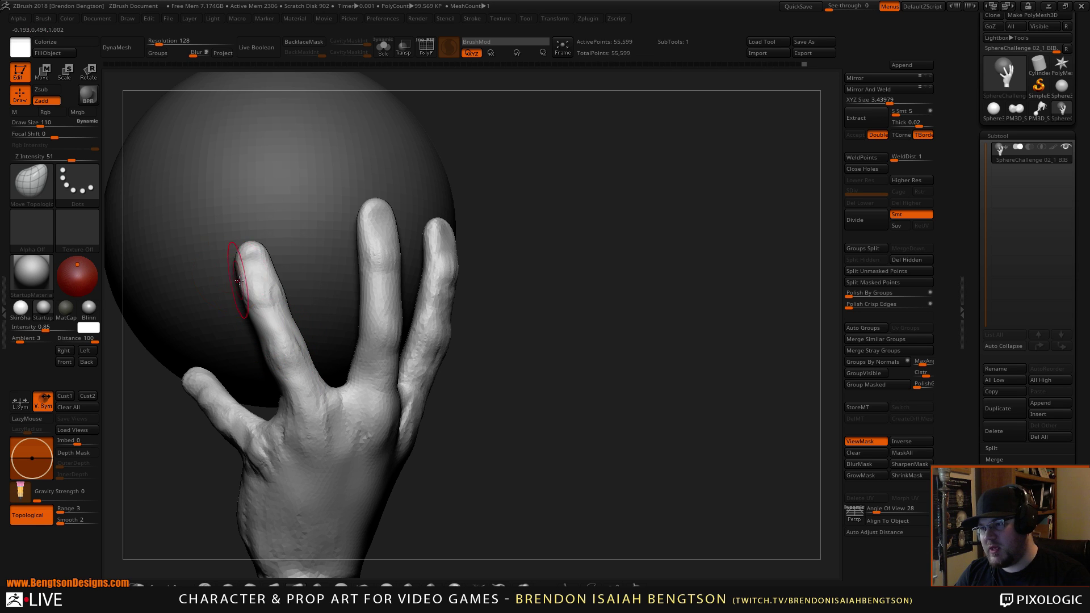
{"action": "right_click_drag", "start_coordinate": [525, 231], "coordinate": [679, 330]}
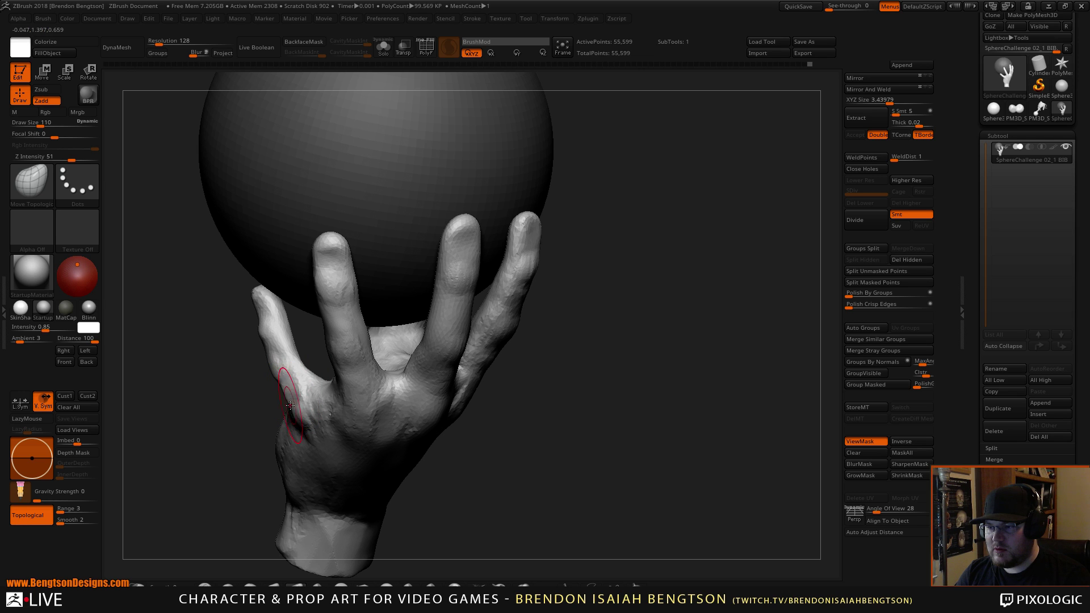
{"action": "mouse_move", "coordinate": [533, 365]}
{"action": "left_mouse_down"}
{"action": "mouse_move", "coordinate": [615, 323]}
{"action": "mouse_move", "coordinate": [614, 294]}
{"action": "mouse_move", "coordinate": [596, 292]}
{"action": "left_mouse_up"}
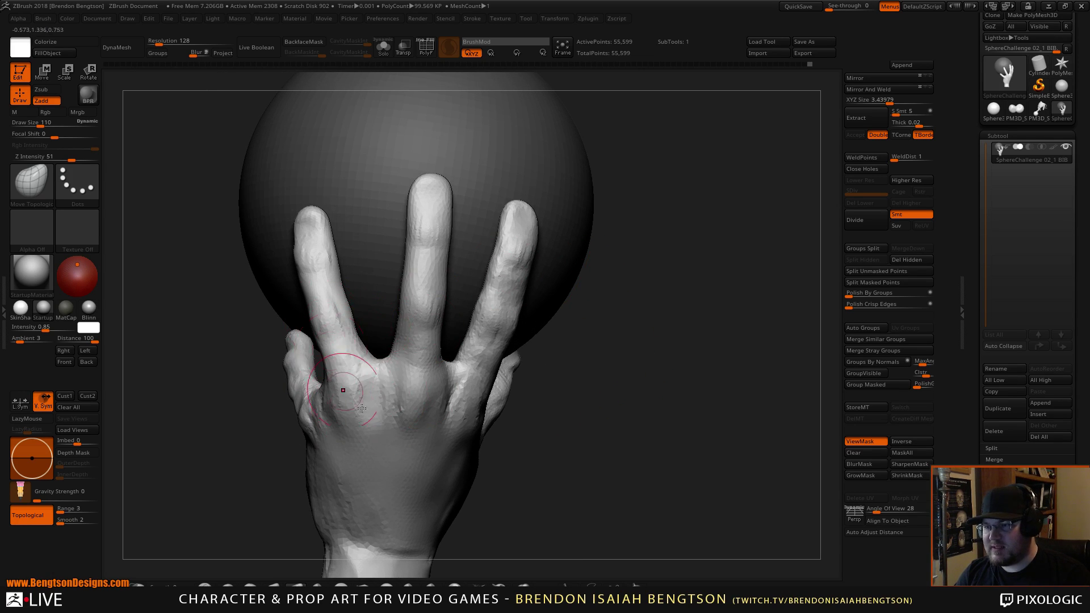
{"action": "mouse_move", "coordinate": [644, 375]}
{"action": "left_mouse_down"}
{"action": "mouse_move", "coordinate": [632, 256]}
{"action": "mouse_move", "coordinate": [623, 355]}
{"action": "mouse_move", "coordinate": [628, 336]}
{"action": "mouse_move", "coordinate": [643, 341]}
{"action": "mouse_move", "coordinate": [598, 358]}
{"action": "mouse_move", "coordinate": [604, 345]}
{"action": "left_mouse_up"}
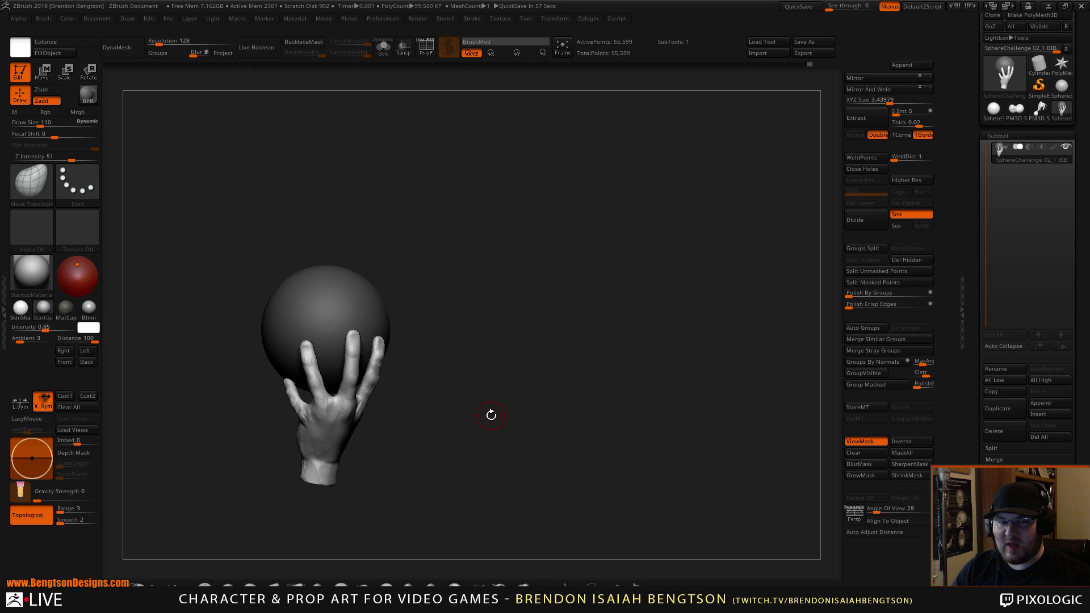
Step: Build up the knuckles and finger bases on the back of the hand with ClayBuildup at draw size 58
{"action": "right_click_drag", "start_coordinate": [491, 415], "coordinate": [513, 546], "text": "ctrl"}
{"action": "mouse_move", "coordinate": [651, 392]}
{"action": "right_mouse_down", "text": "alt"}
{"action": "mouse_move", "coordinate": [607, 375]}
{"action": "mouse_move", "coordinate": [606, 416]}
{"action": "right_mouse_up", "text": "alt"}
{"action": "key", "text": "b"}
{"action": "key", "text": "c"}
{"action": "key", "text": "b"}
{"action": "key", "text": "space"}
{"action": "mouse_move", "coordinate": [389, 348]}
{"action": "left_mouse_down"}
{"action": "mouse_move", "coordinate": [373, 350]}
{"action": "mouse_move", "coordinate": [384, 366]}
{"action": "mouse_move", "coordinate": [394, 348]}
{"action": "left_mouse_up"}
{"action": "key", "text": "space"}
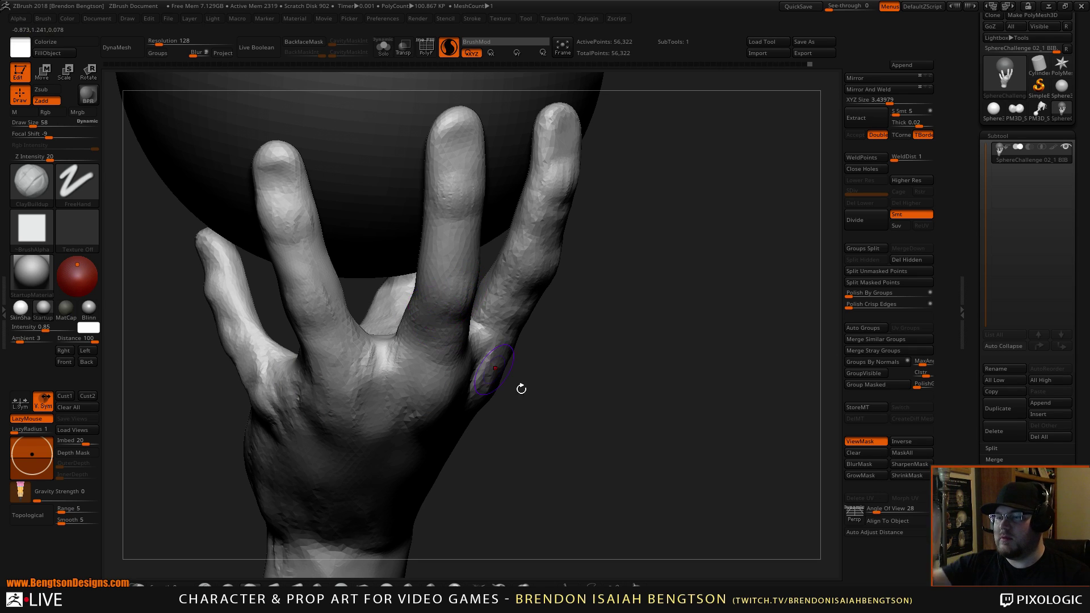
{"action": "left_click_drag", "start_coordinate": [518, 384], "coordinate": [487, 417]}
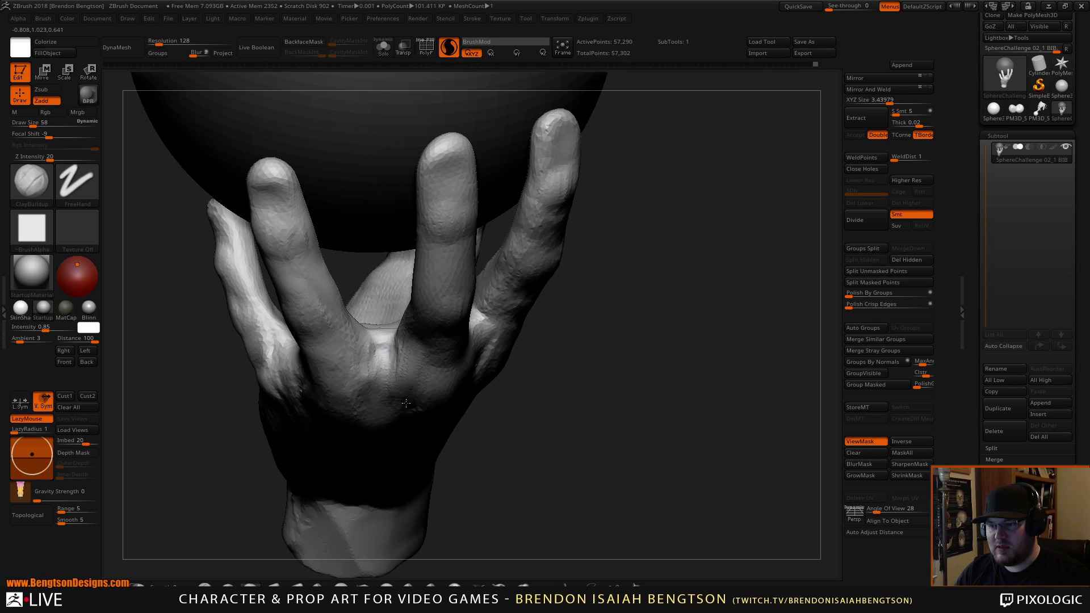
Step: Add broader volume over the middle and index knuckles with ClayBuildup at draw size 93
{"action": "key", "text": "space"}
{"action": "mouse_move", "coordinate": [412, 351]}
{"action": "left_mouse_down"}
{"action": "mouse_move", "coordinate": [421, 352]}
{"action": "mouse_move", "coordinate": [389, 317]}
{"action": "mouse_move", "coordinate": [421, 351]}
{"action": "mouse_move", "coordinate": [410, 352]}
{"action": "left_mouse_up"}
{"action": "key", "text": "space"}
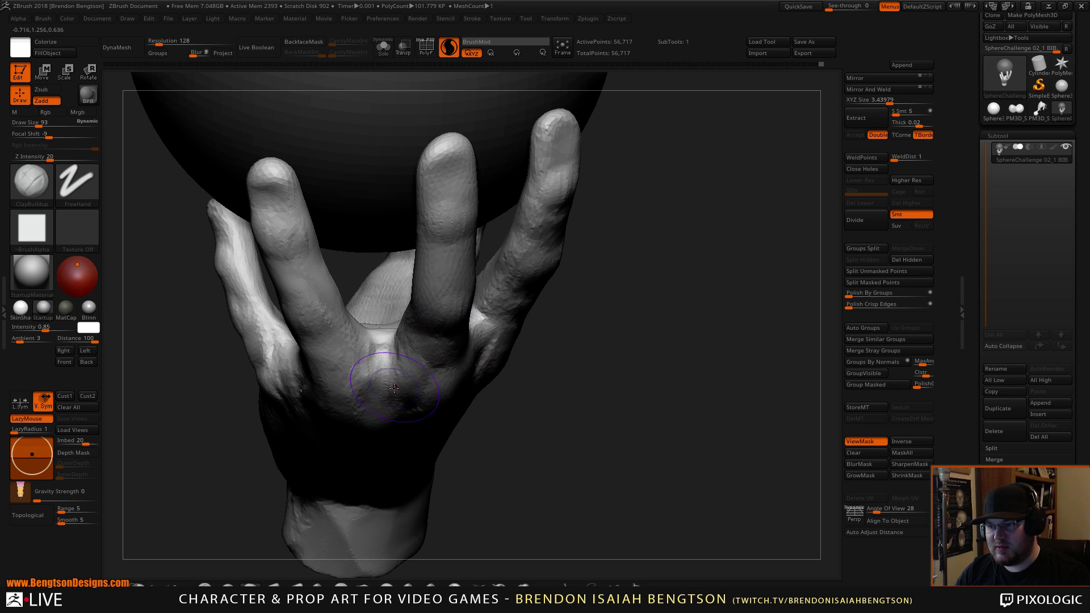
{"action": "mouse_move", "coordinate": [585, 392]}
{"action": "left_mouse_down"}
{"action": "mouse_move", "coordinate": [474, 363]}
{"action": "mouse_move", "coordinate": [494, 406]}
{"action": "left_mouse_up"}
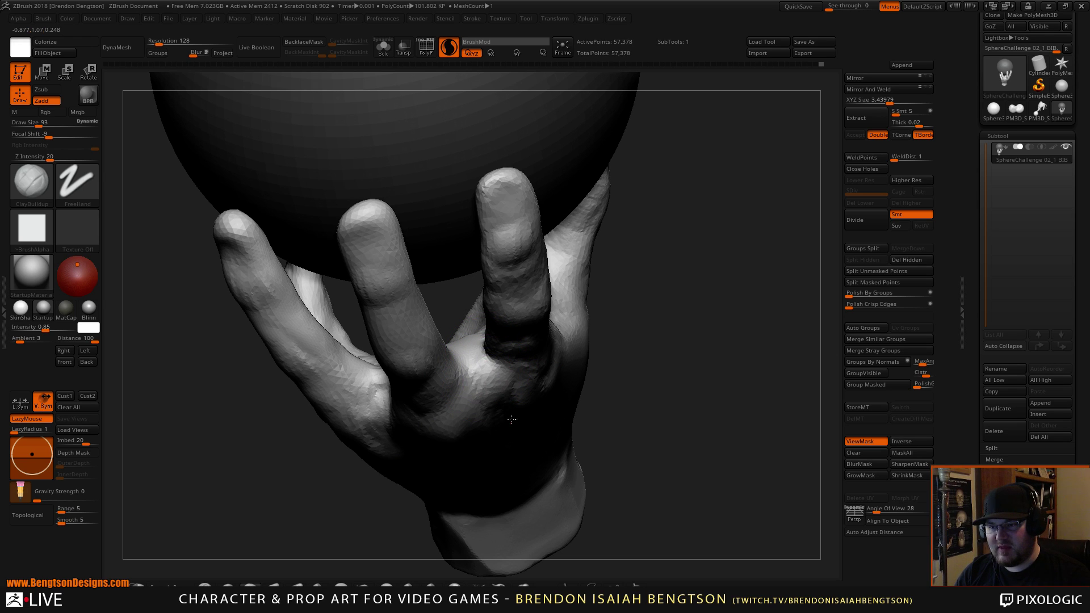
{"action": "left_click_drag", "start_coordinate": [736, 365], "coordinate": [654, 334]}
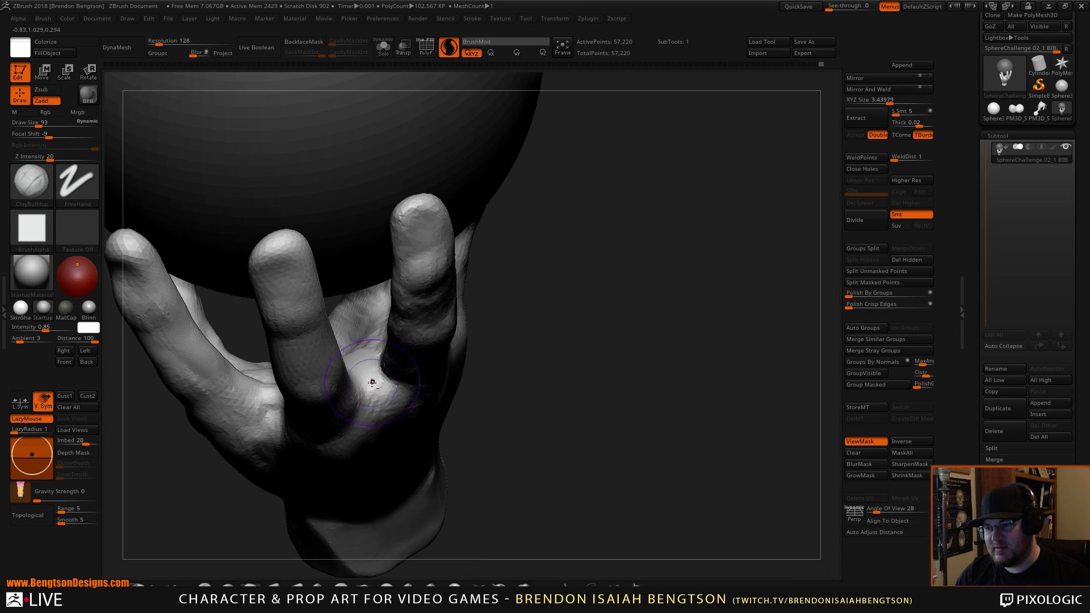
Step: Fill the web between the index and middle fingers with ClayBuildup at draw size 49, and build up the index knuckle at 97
{"action": "key", "text": "space"}
{"action": "left_click_drag", "start_coordinate": [374, 382], "coordinate": [377, 387]}
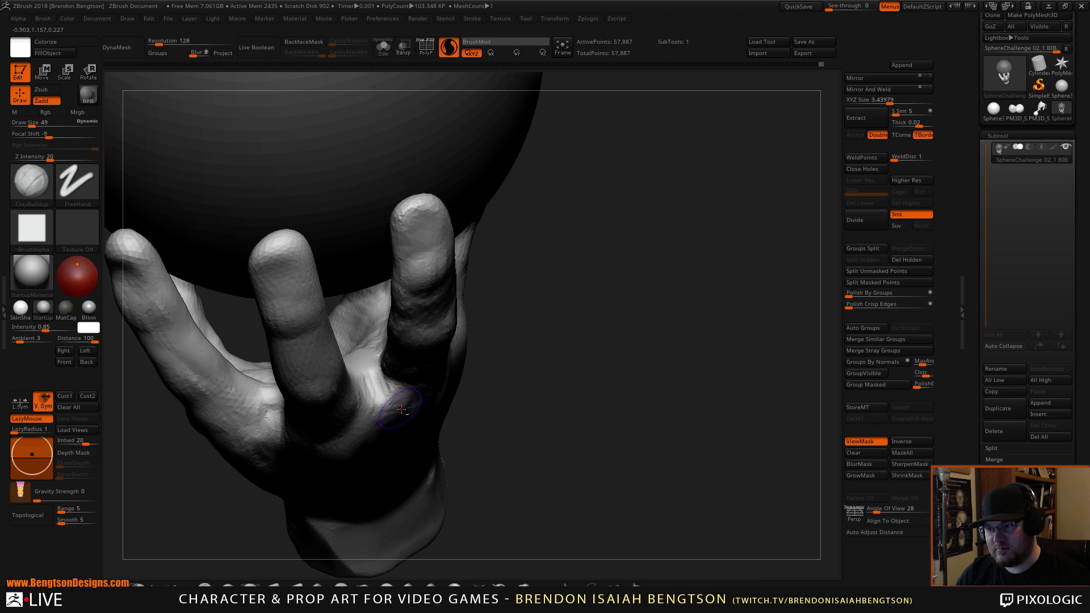
{"action": "mouse_move", "coordinate": [550, 435]}
{"action": "left_mouse_down"}
{"action": "mouse_move", "coordinate": [547, 355]}
{"action": "mouse_move", "coordinate": [511, 360]}
{"action": "left_mouse_up"}
{"action": "key", "text": "space"}
{"action": "left_click_drag", "start_coordinate": [393, 355], "coordinate": [403, 355]}
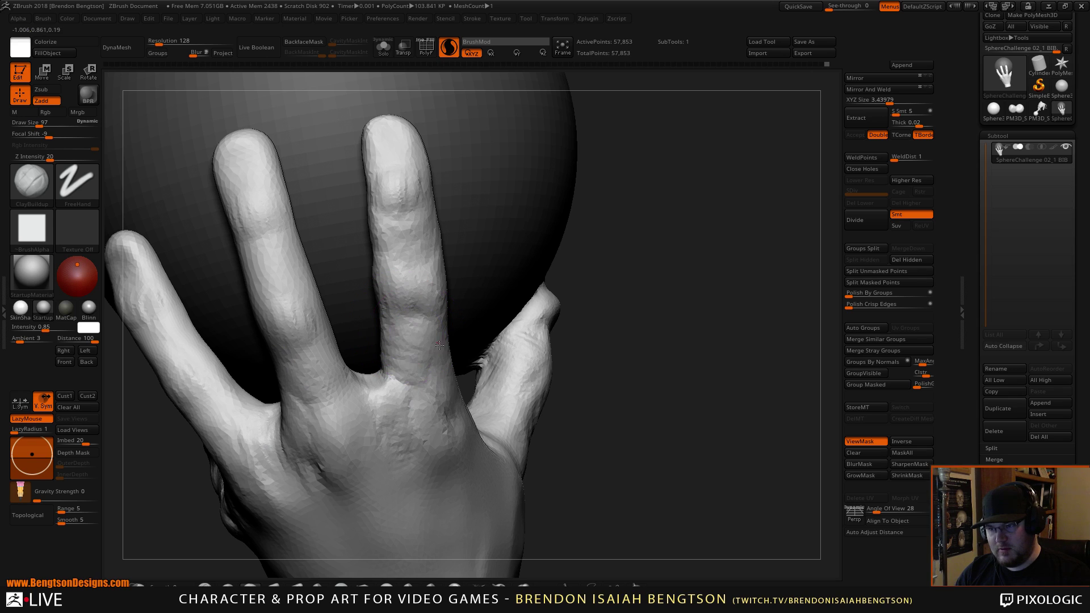
{"action": "mouse_move", "coordinate": [638, 465]}
{"action": "left_mouse_down"}
{"action": "mouse_move", "coordinate": [487, 435]}
{"action": "mouse_move", "coordinate": [450, 418]}
{"action": "mouse_move", "coordinate": [441, 392]}
{"action": "left_mouse_up"}
Step: Adjust the hand's side contour between the index finger base and the thumb with Move Topological at draw size 156
{"action": "key", "text": "b"}
{"action": "key", "text": "m"}
{"action": "key", "text": "t"}
{"action": "key", "text": "space"}
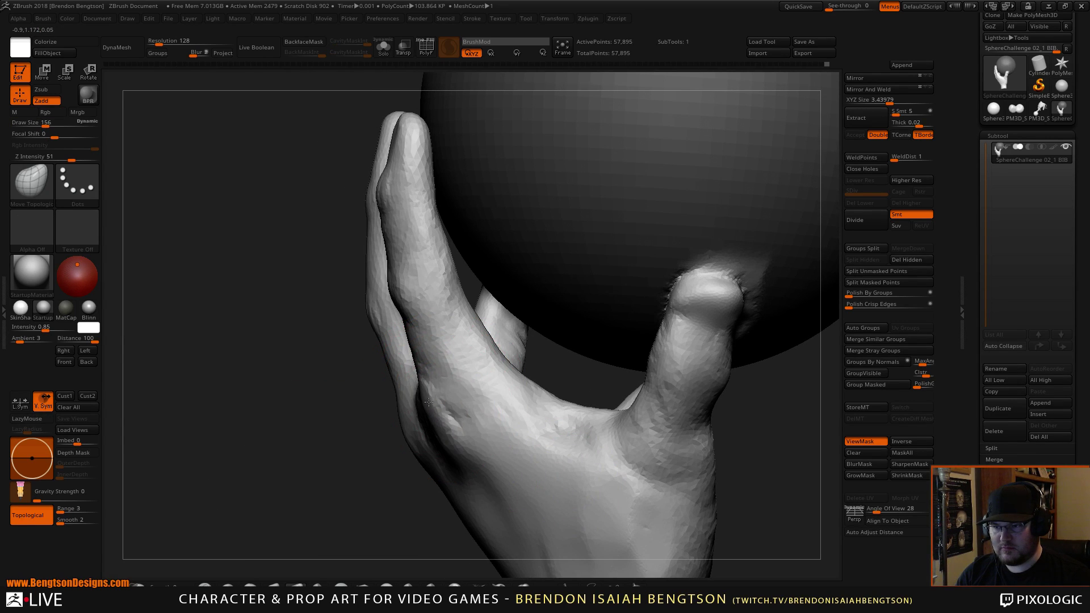
{"action": "left_click_drag", "start_coordinate": [479, 479], "coordinate": [476, 494]}
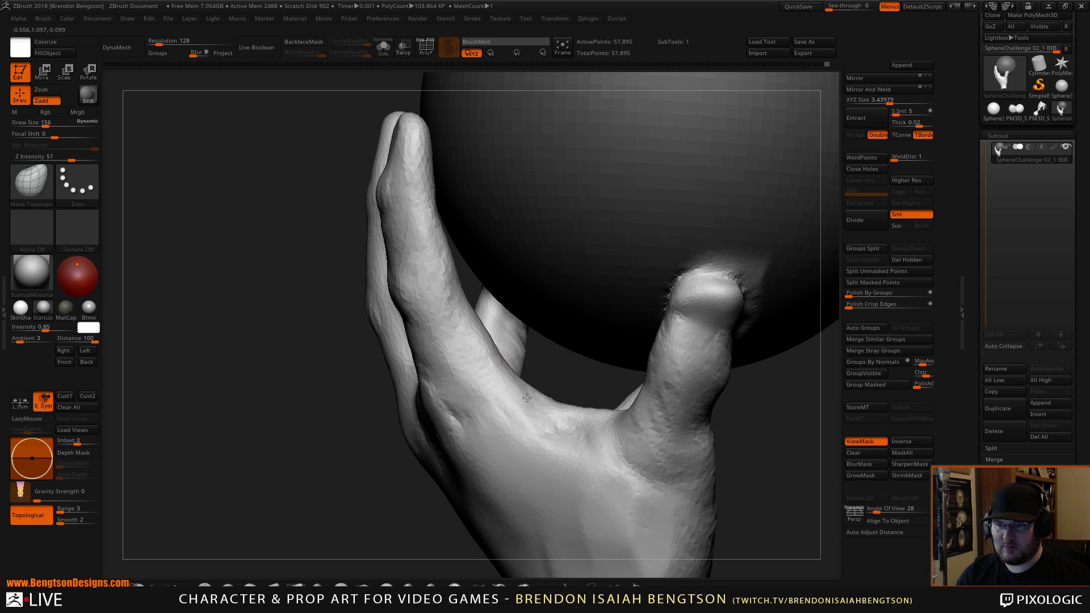
{"action": "mouse_move", "coordinate": [575, 373]}
{"action": "left_mouse_down"}
{"action": "mouse_move", "coordinate": [552, 365]}
{"action": "mouse_move", "coordinate": [663, 450]}
{"action": "mouse_move", "coordinate": [636, 437]}
{"action": "left_mouse_up"}
Step: Carve a crease at the base of the index finger on the palm side with DamStandard at draw size 84
{"action": "right_click_drag", "start_coordinate": [370, 316], "coordinate": [348, 330]}
{"action": "key", "text": "b"}
{"action": "key", "text": "c"}
{"action": "key", "text": "b"}
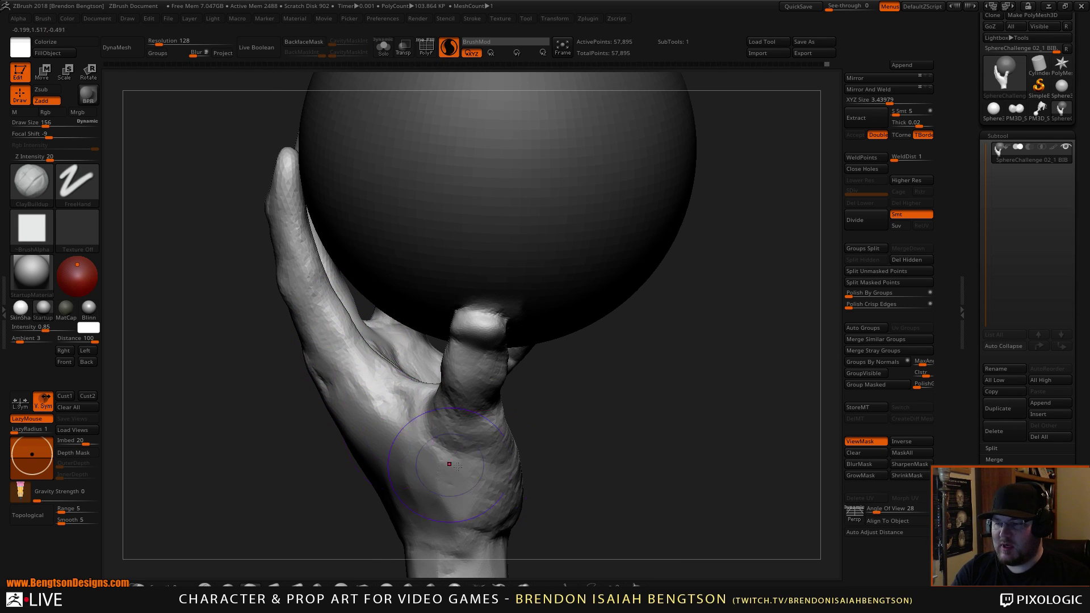
{"action": "key", "text": "b"}
{"action": "key", "text": "d"}
{"action": "key", "text": "s"}
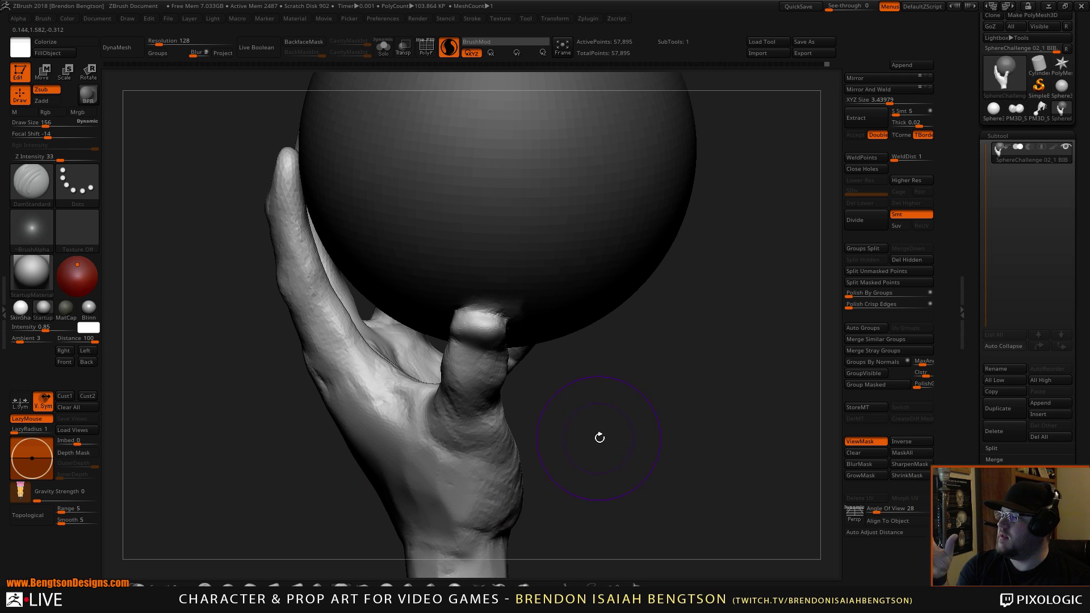
{"action": "left_click_drag", "start_coordinate": [630, 433], "coordinate": [622, 437]}
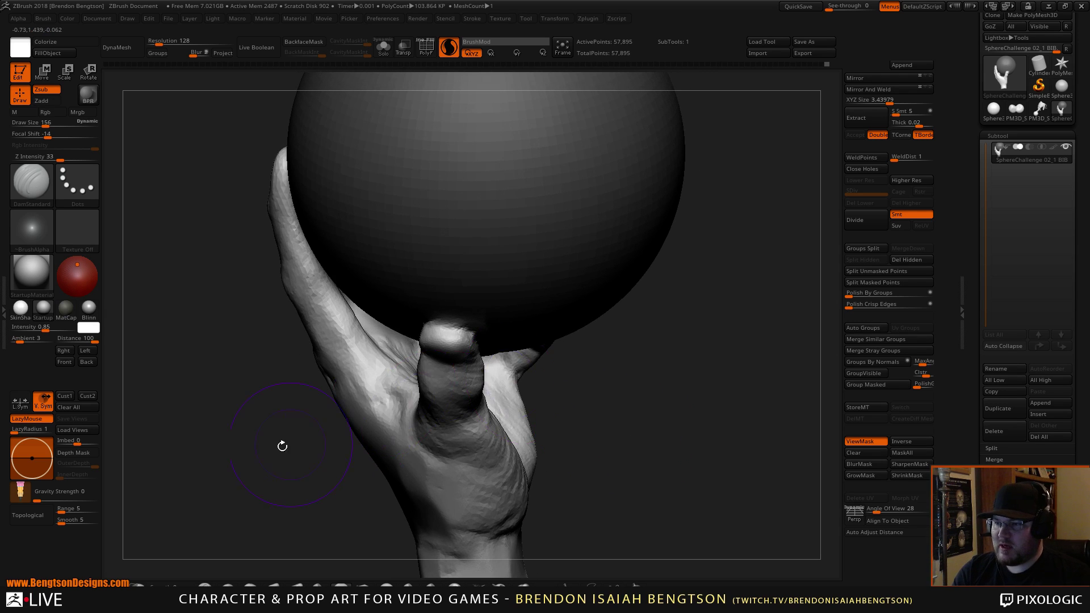
{"action": "mouse_move", "coordinate": [282, 445]}
{"action": "left_mouse_down"}
{"action": "mouse_move", "coordinate": [391, 447]}
{"action": "mouse_move", "coordinate": [245, 453]}
{"action": "mouse_move", "coordinate": [261, 437]}
{"action": "left_mouse_up"}
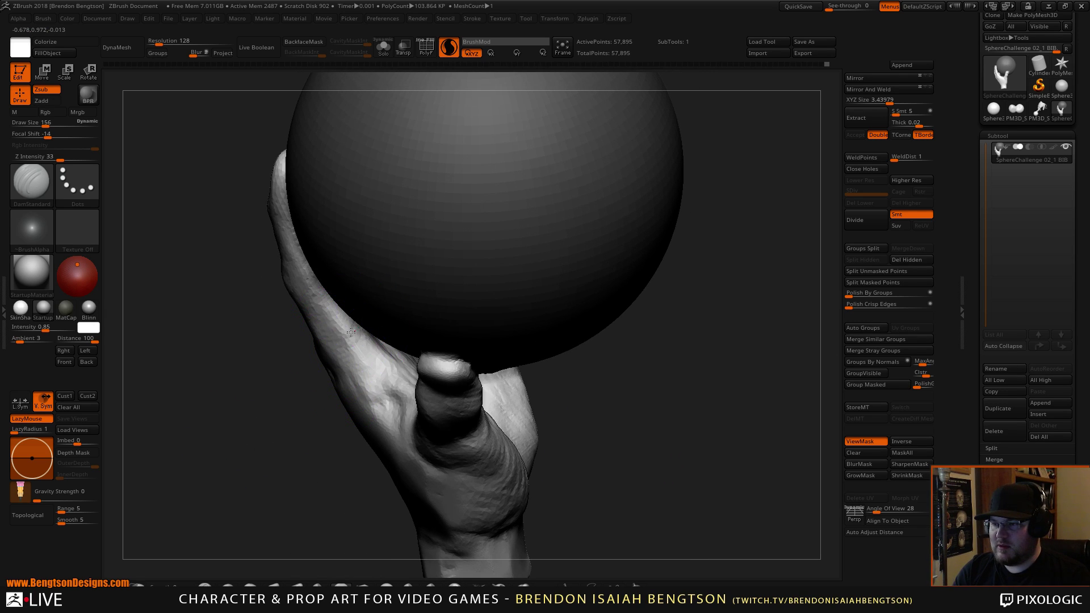
{"action": "key", "text": "space"}
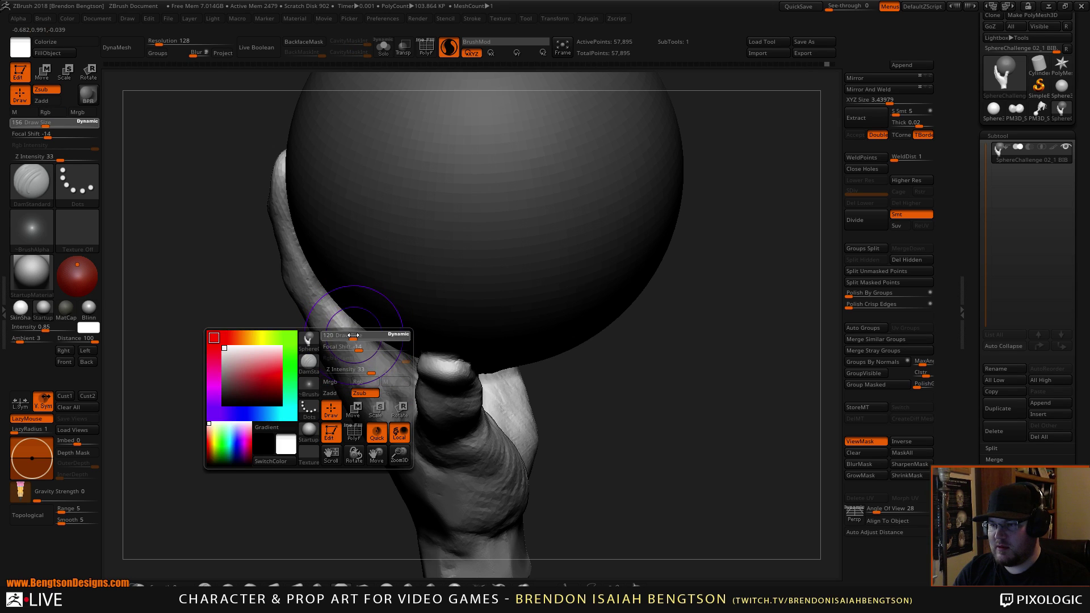
{"action": "mouse_move", "coordinate": [353, 343]}
{"action": "left_mouse_down"}
{"action": "mouse_move", "coordinate": [332, 342]}
{"action": "mouse_move", "coordinate": [340, 375]}
{"action": "left_mouse_up"}
{"action": "mouse_move", "coordinate": [244, 453]}
{"action": "left_mouse_down", "text": "alt"}
{"action": "mouse_move", "coordinate": [267, 506]}
{"action": "mouse_move", "coordinate": [279, 422]}
{"action": "left_mouse_up", "text": "alt"}
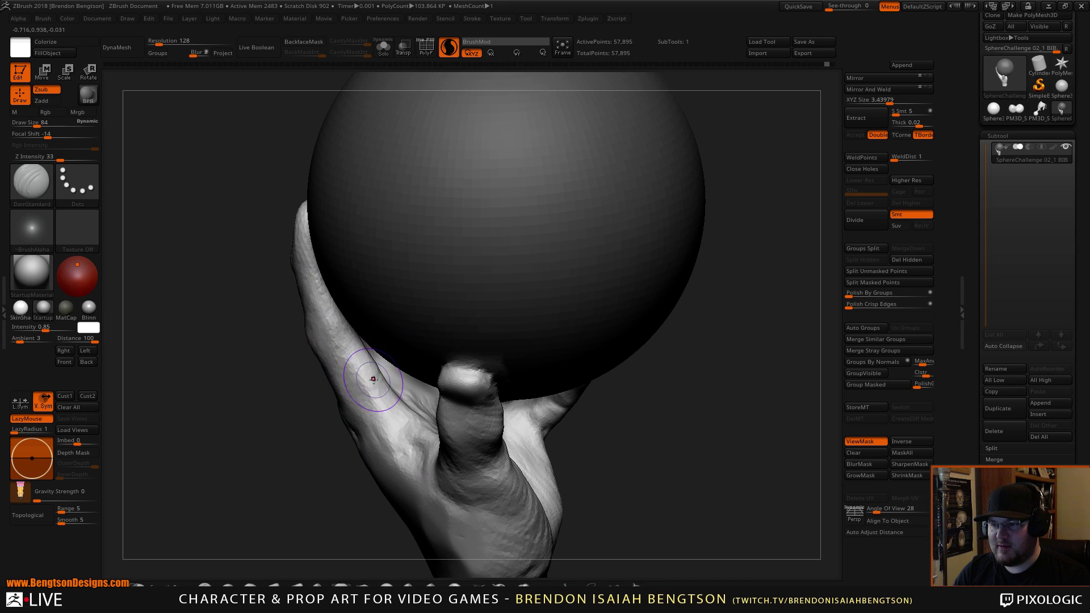
{"action": "mouse_move", "coordinate": [251, 477]}
{"action": "left_mouse_down", "text": "alt"}
{"action": "mouse_move", "coordinate": [253, 441]}
{"action": "mouse_move", "coordinate": [285, 448]}
{"action": "mouse_move", "coordinate": [256, 462]}
{"action": "mouse_move", "coordinate": [271, 462]}
{"action": "mouse_move", "coordinate": [258, 464]}
{"action": "mouse_move", "coordinate": [285, 521]}
{"action": "mouse_move", "coordinate": [286, 559]}
{"action": "left_mouse_up", "text": "alt"}
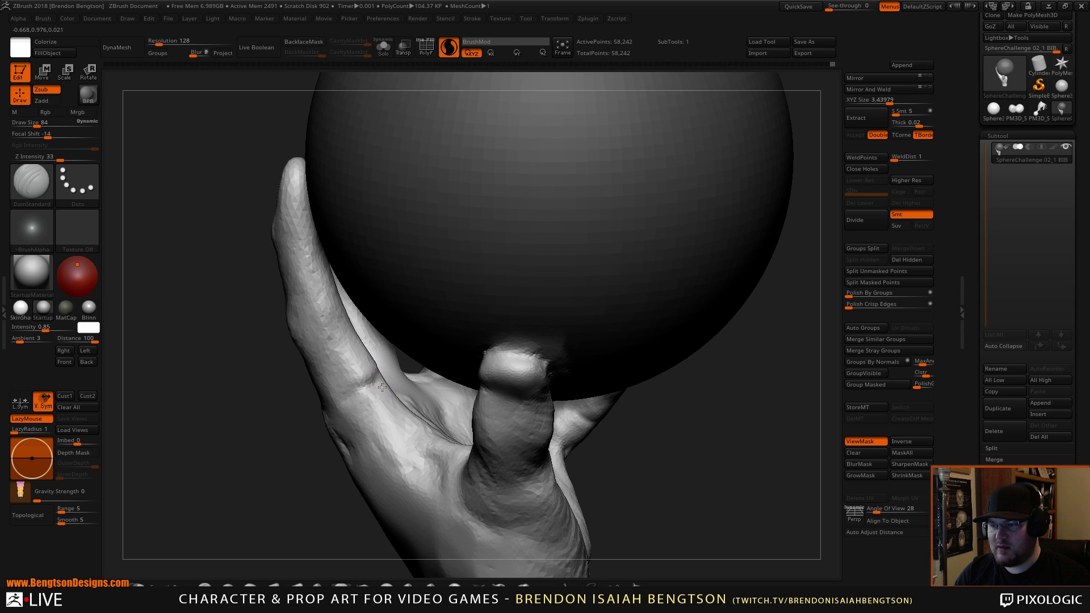
{"action": "left_click_drag", "start_coordinate": [382, 387], "coordinate": [400, 399]}
Step: Build up the flesh around the index finger's base crease and toward the thumb with ClayBuildup at draw size 84
{"action": "key", "text": "b"}
{"action": "key", "text": "c"}
{"action": "key", "text": "b"}
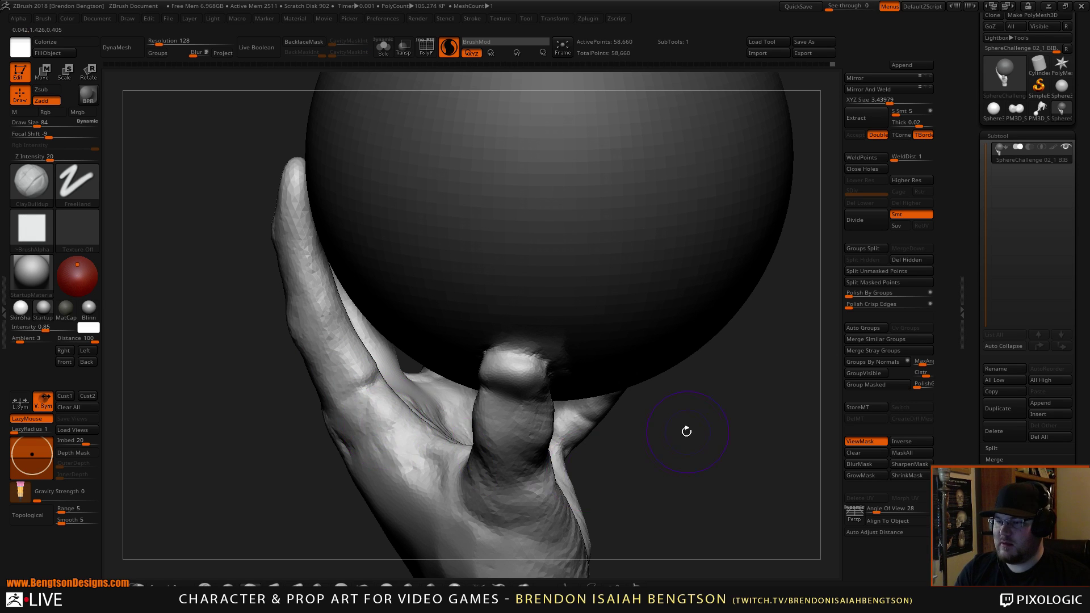
{"action": "left_click_drag", "start_coordinate": [687, 430], "coordinate": [670, 436]}
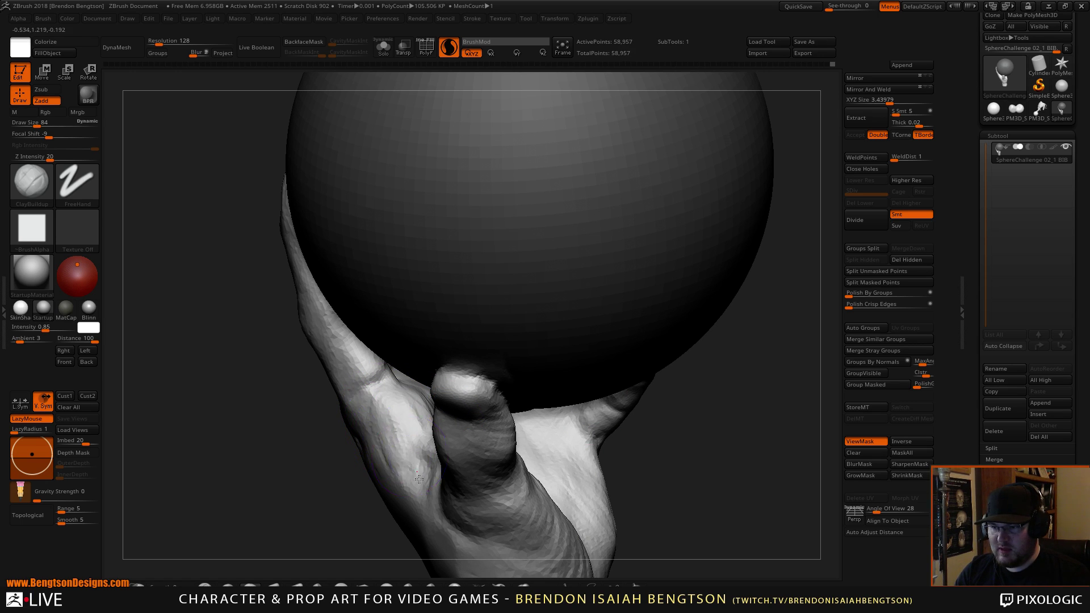
{"action": "mouse_move", "coordinate": [274, 492]}
{"action": "left_mouse_down"}
{"action": "mouse_move", "coordinate": [280, 481]}
{"action": "mouse_move", "coordinate": [287, 490]}
{"action": "left_mouse_up"}
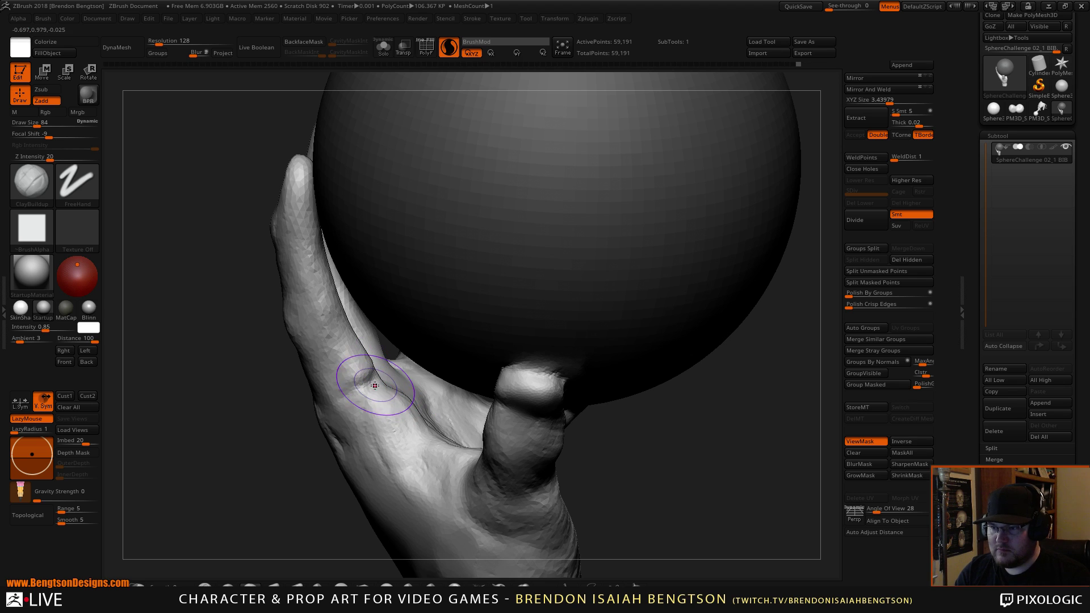
{"action": "left_click_drag", "start_coordinate": [375, 385], "coordinate": [311, 458]}
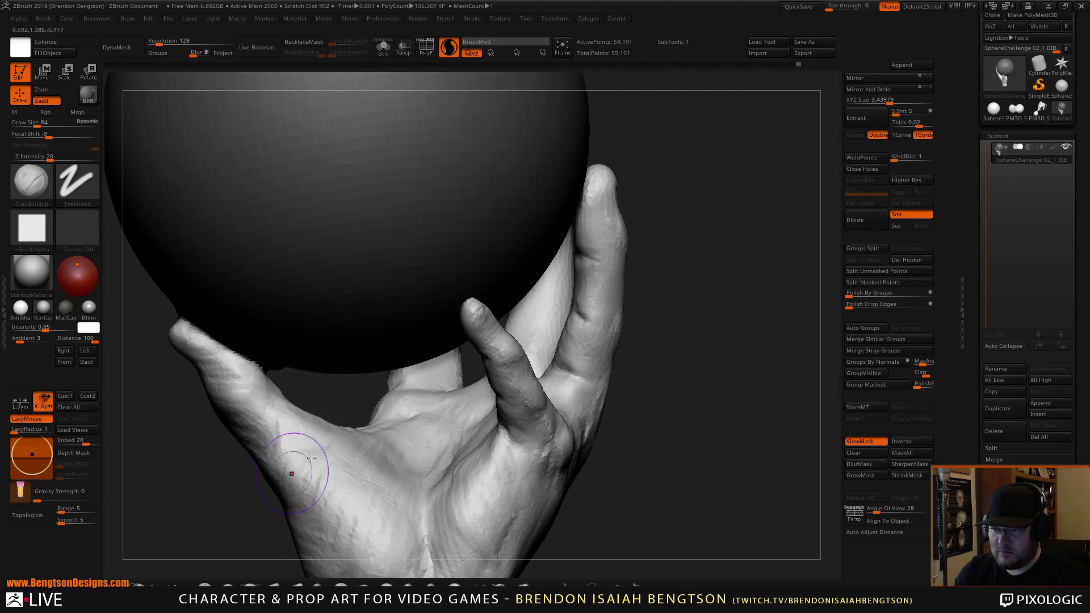
Step: Carve creases where the fingers meet the palm with DamStandard at draw size 84
{"action": "key", "text": "b"}
{"action": "key", "text": "d"}
{"action": "key", "text": "s"}
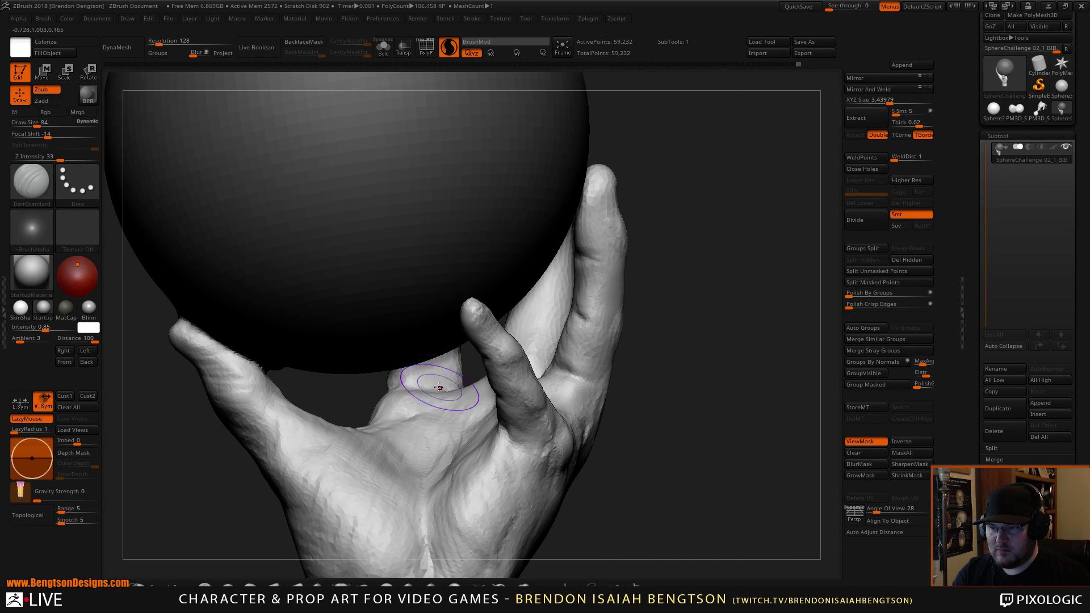
{"action": "left_click_drag", "start_coordinate": [719, 388], "coordinate": [688, 460]}
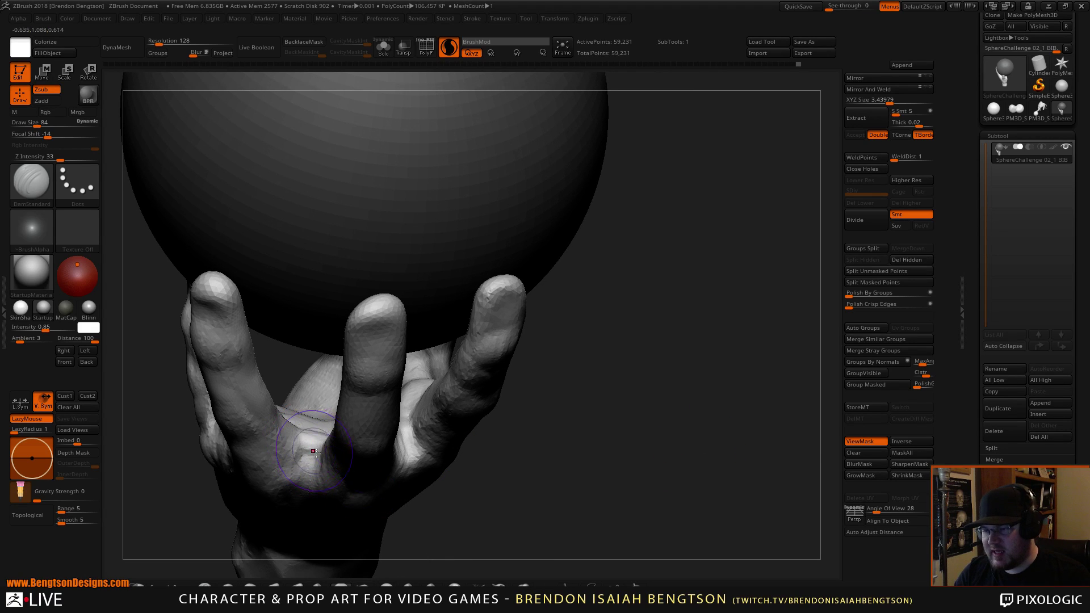
{"action": "mouse_move", "coordinate": [508, 472]}
{"action": "left_mouse_down"}
{"action": "mouse_move", "coordinate": [519, 505]}
{"action": "mouse_move", "coordinate": [484, 484]}
{"action": "left_mouse_up"}
Step: Build up and flatten the palm surface behind the finger bases with ClayBuildup at draw size 84 and TrimDynamic
{"action": "key", "text": "b"}
{"action": "key", "text": "c"}
{"action": "key", "text": "b"}
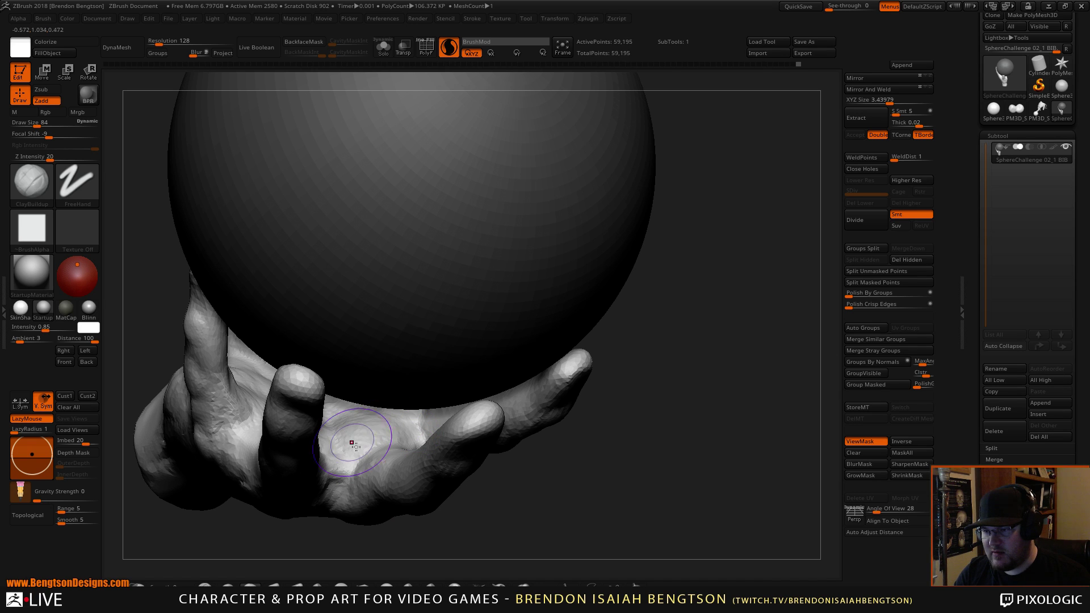
{"action": "key", "text": "b"}
{"action": "key", "text": "t"}
{"action": "key", "text": "d"}
{"action": "mouse_move", "coordinate": [657, 484]}
{"action": "left_mouse_down"}
{"action": "mouse_move", "coordinate": [647, 458]}
{"action": "mouse_move", "coordinate": [628, 464]}
{"action": "left_mouse_up"}
Step: Add volume to the palm pads and webs between the fingers under the sphere with ClayBuildup at draw size 84
{"action": "key", "text": "b"}
{"action": "key", "text": "c"}
{"action": "key", "text": "b"}
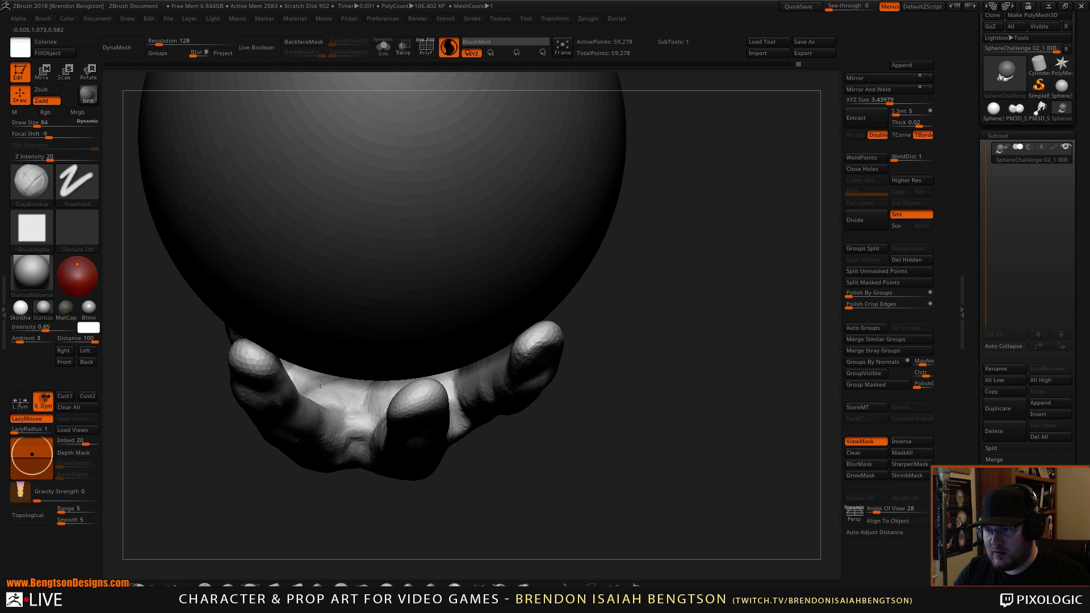
{"action": "left_click_drag", "start_coordinate": [347, 383], "coordinate": [364, 395]}
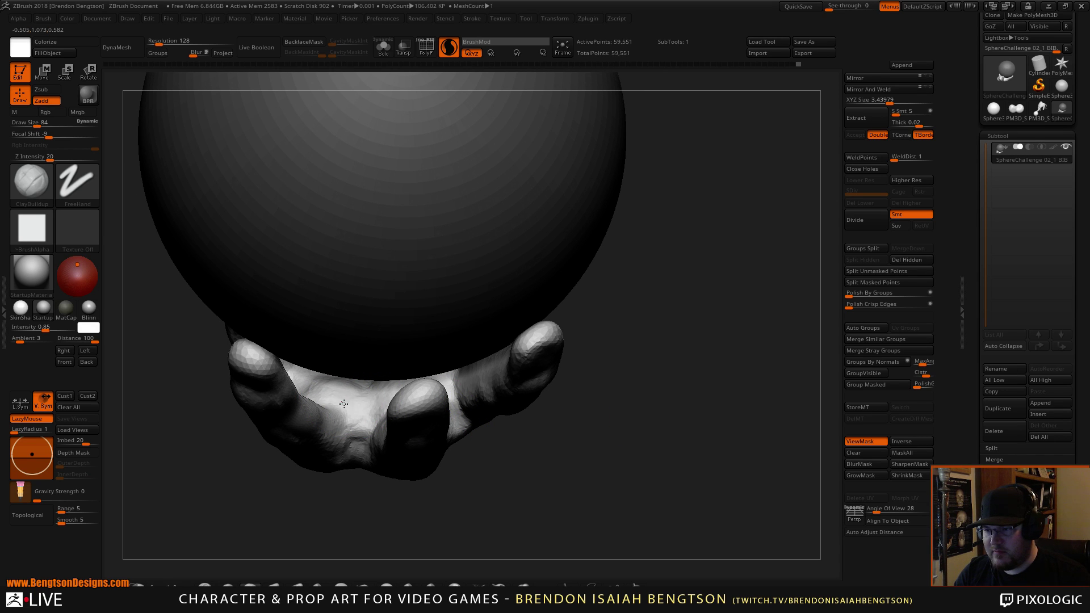
{"action": "left_click_drag", "start_coordinate": [389, 540], "coordinate": [356, 439]}
{"action": "mouse_move", "coordinate": [635, 402]}
{"action": "left_mouse_down", "text": "alt"}
{"action": "mouse_move", "coordinate": [621, 340]}
{"action": "mouse_move", "coordinate": [586, 334]}
{"action": "mouse_move", "coordinate": [630, 378]}
{"action": "mouse_move", "coordinate": [619, 318]}
{"action": "left_mouse_up", "text": "alt"}
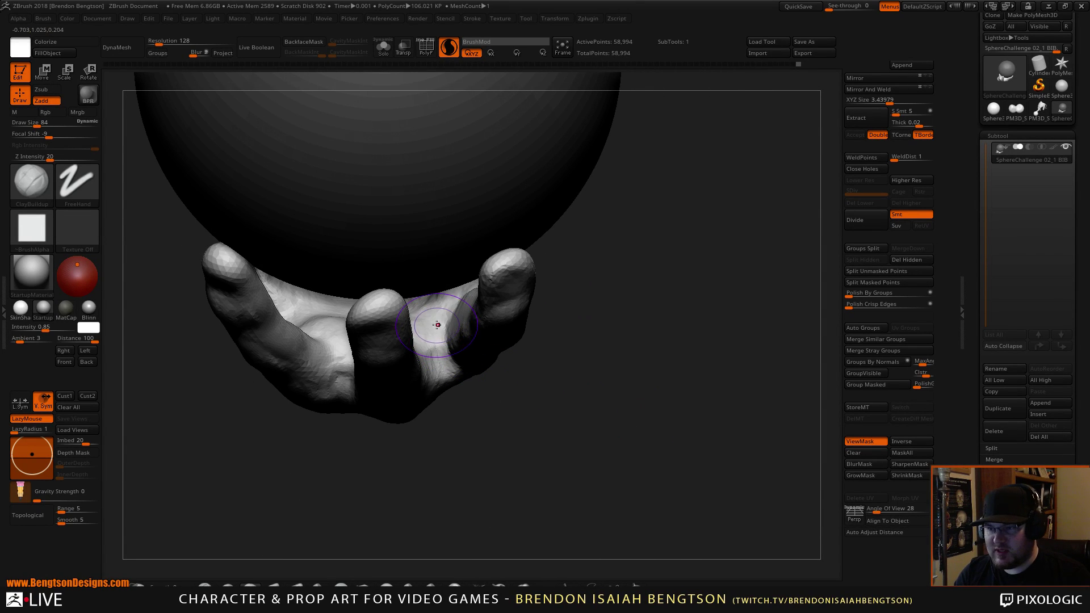
Step: Adjust the finger outlines against the sphere with Move Topological at draw size 84
{"action": "key", "text": "b"}
{"action": "key", "text": "m"}
{"action": "key", "text": "t"}
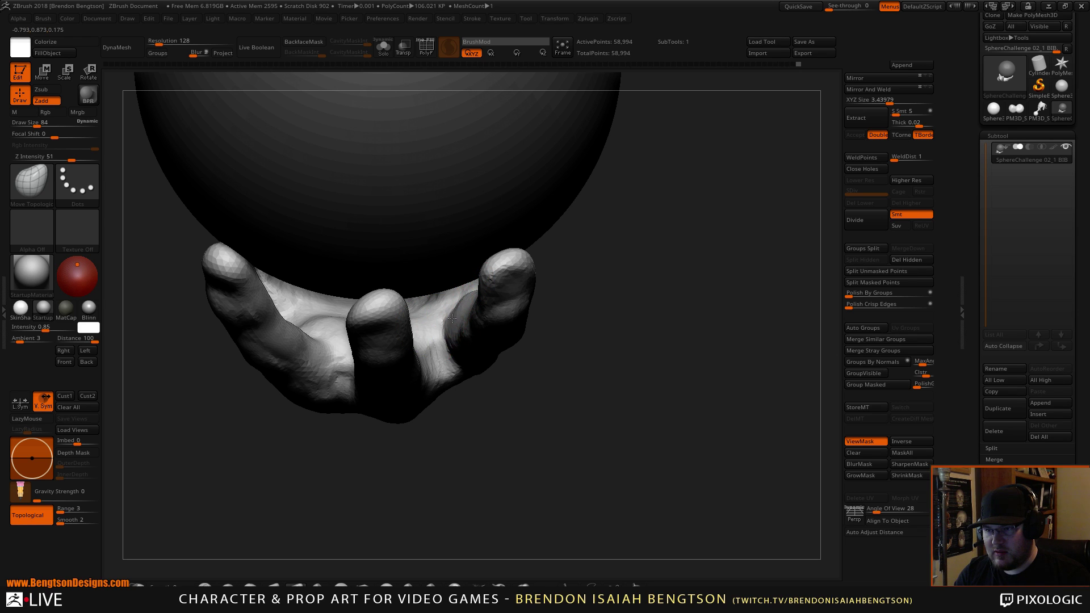
{"action": "left_click_drag", "start_coordinate": [578, 346], "coordinate": [574, 404]}
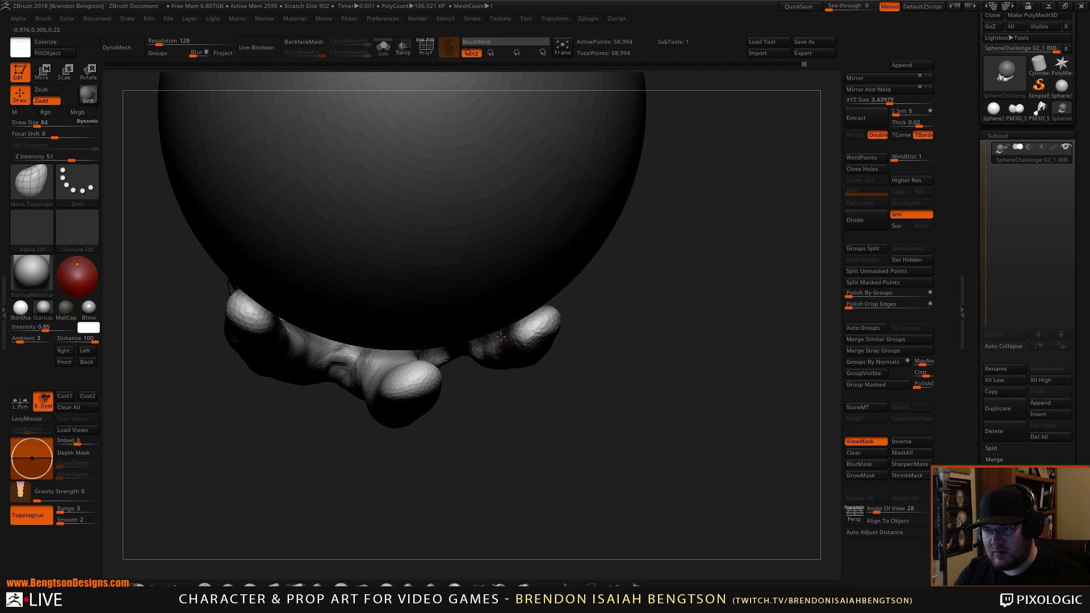
{"action": "right_click_drag", "start_coordinate": [460, 437], "coordinate": [428, 306]}
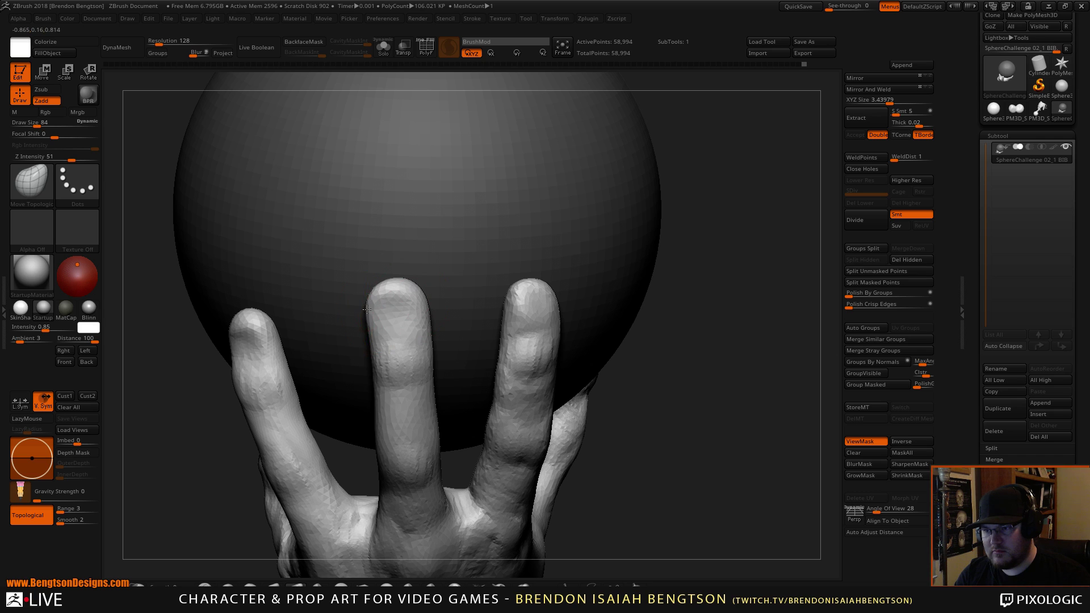
{"action": "left_click_drag", "start_coordinate": [367, 310], "coordinate": [373, 307]}
{"action": "left_click_drag", "start_coordinate": [688, 452], "coordinate": [708, 210]}
{"action": "left_click_drag", "start_coordinate": [664, 273], "coordinate": [702, 461], "text": "alt"}
{"action": "left_click_drag", "start_coordinate": [702, 460], "coordinate": [682, 472]}
{"action": "left_click_drag", "start_coordinate": [744, 439], "coordinate": [744, 314], "text": "alt"}
{"action": "key", "text": "ctrl+z"}
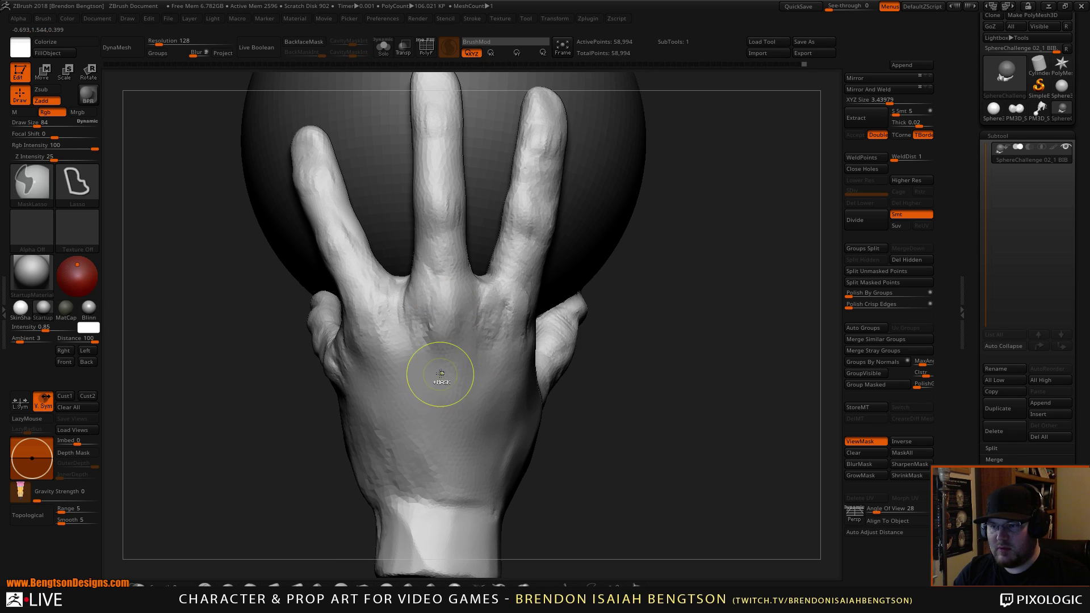
Step: Build up and smooth the knuckle area behind the index finger with ClayBuildup at draw size 84
{"action": "key", "text": "b"}
{"action": "key", "text": "c"}
{"action": "key", "text": "b"}
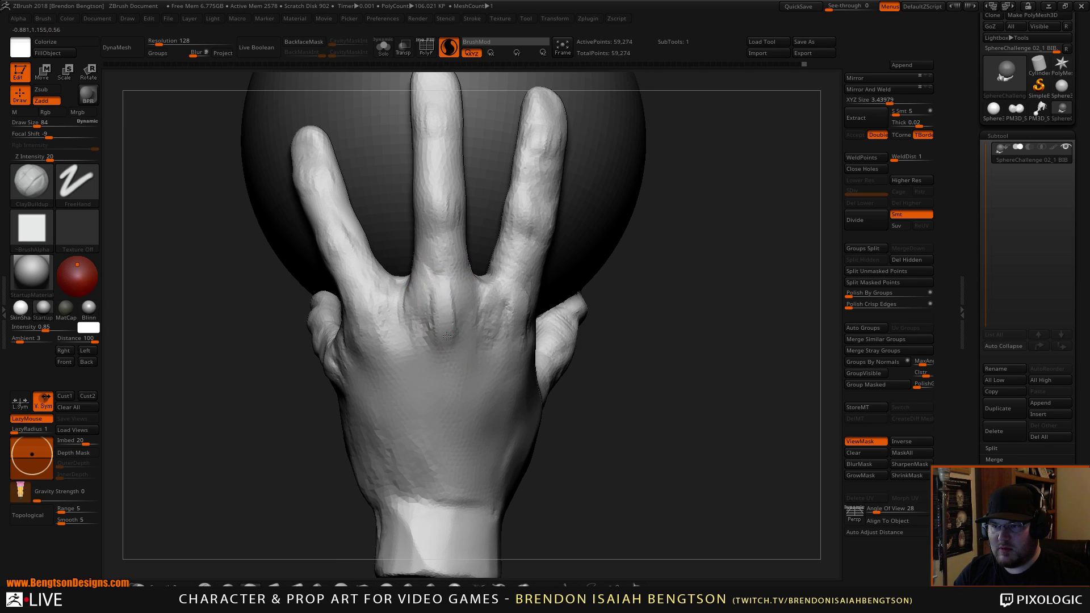
{"action": "mouse_move", "coordinate": [616, 333]}
{"action": "left_mouse_down"}
{"action": "mouse_move", "coordinate": [673, 327]}
{"action": "mouse_move", "coordinate": [689, 339]}
{"action": "mouse_move", "coordinate": [710, 318]}
{"action": "mouse_move", "coordinate": [657, 294]}
{"action": "mouse_move", "coordinate": [656, 346]}
{"action": "mouse_move", "coordinate": [576, 272]}
{"action": "left_mouse_up"}
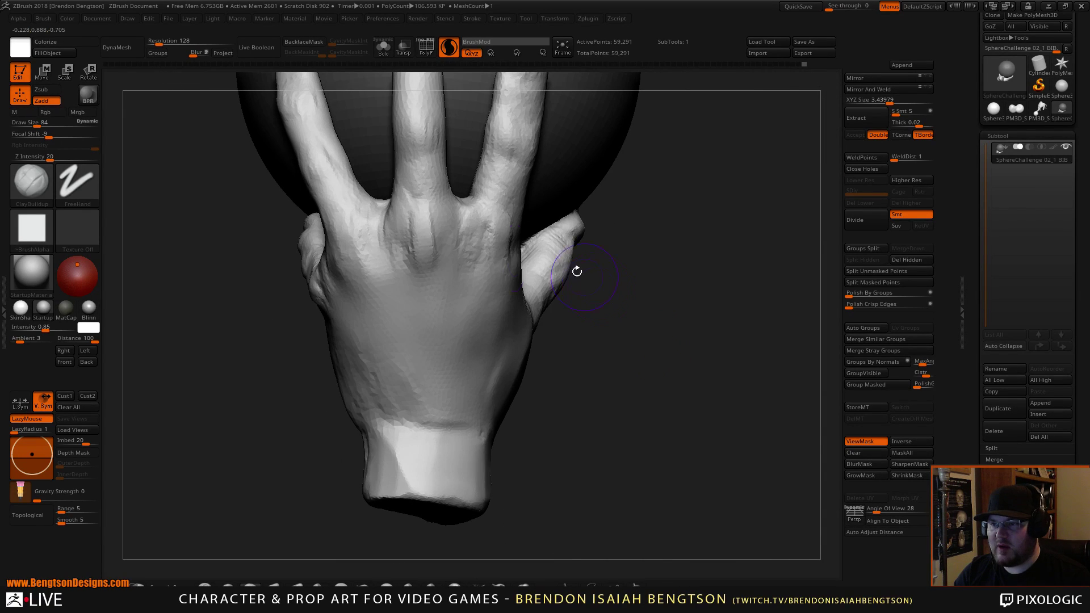
{"action": "left_click_drag", "start_coordinate": [493, 261], "coordinate": [500, 238], "text": "shift"}
{"action": "mouse_move", "coordinate": [690, 340]}
{"action": "left_mouse_down"}
{"action": "mouse_move", "coordinate": [669, 314]}
{"action": "mouse_move", "coordinate": [693, 282]}
{"action": "mouse_move", "coordinate": [710, 302]}
{"action": "mouse_move", "coordinate": [665, 270]}
{"action": "mouse_move", "coordinate": [672, 304]}
{"action": "left_mouse_up"}
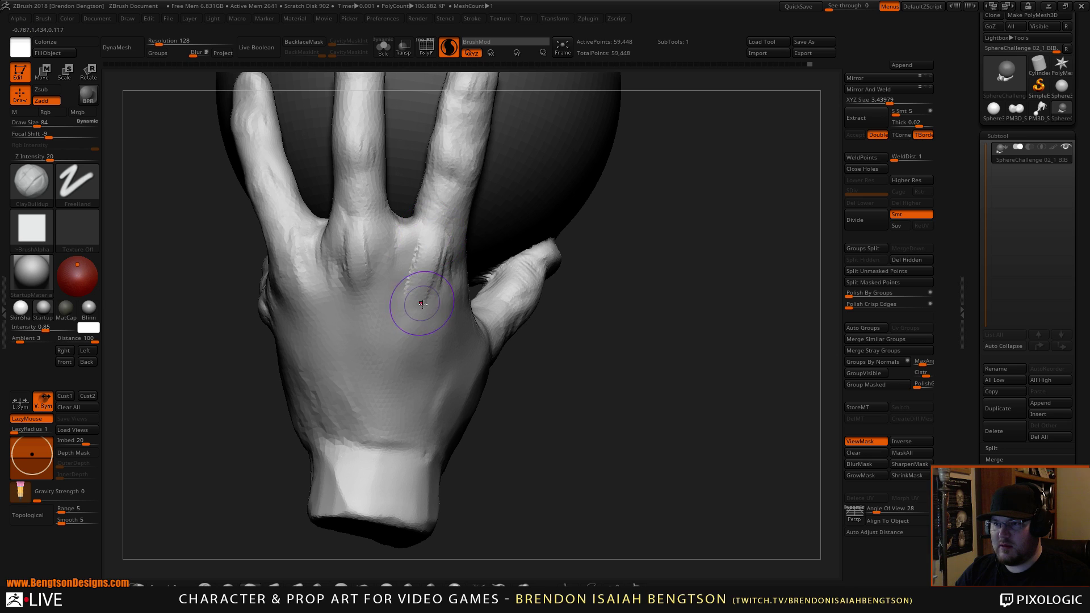
Step: Sculpt the tendons running from the ring, middle and index knuckles toward the wrist with ClayBuildup at draw size 84
{"action": "mouse_move", "coordinate": [601, 348]}
{"action": "left_mouse_down"}
{"action": "mouse_move", "coordinate": [589, 377]}
{"action": "mouse_move", "coordinate": [535, 312]}
{"action": "left_mouse_up"}
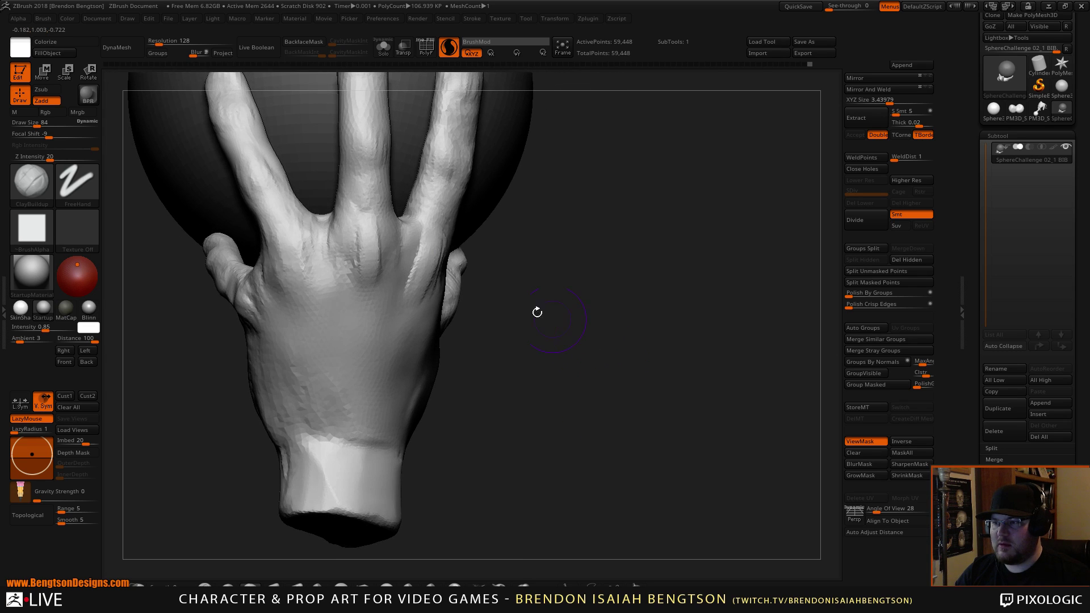
{"action": "mouse_move", "coordinate": [271, 252]}
{"action": "left_mouse_down"}
{"action": "mouse_move", "coordinate": [281, 238]}
{"action": "mouse_move", "coordinate": [286, 263]}
{"action": "mouse_move", "coordinate": [284, 236]}
{"action": "mouse_move", "coordinate": [329, 377]}
{"action": "mouse_move", "coordinate": [348, 393]}
{"action": "mouse_move", "coordinate": [336, 392]}
{"action": "left_mouse_up"}
{"action": "left_click_drag", "start_coordinate": [366, 250], "coordinate": [370, 418]}
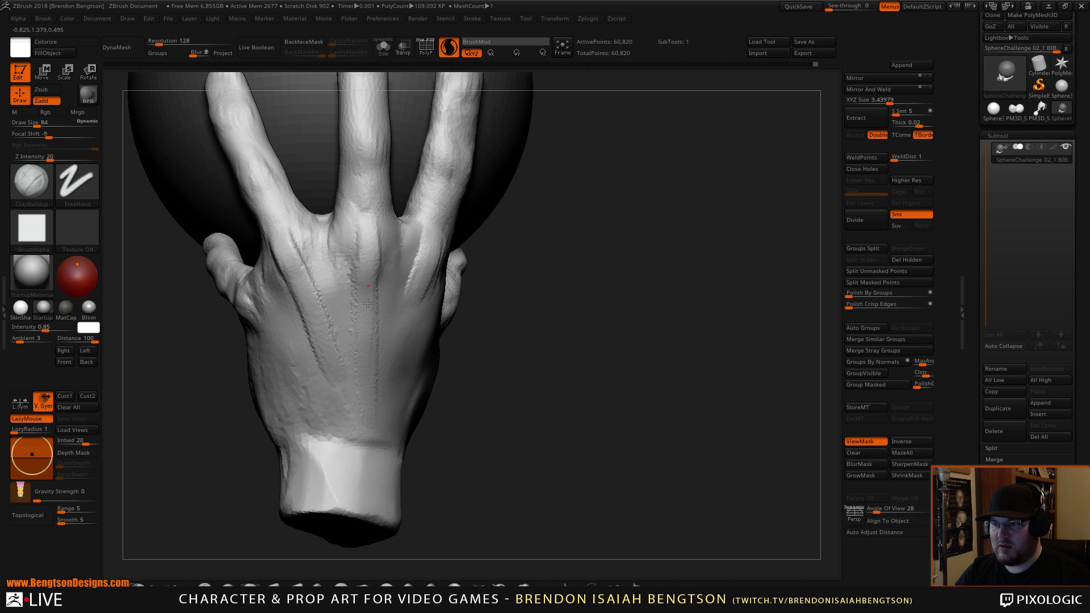
{"action": "left_click_drag", "start_coordinate": [367, 303], "coordinate": [379, 373]}
{"action": "mouse_move", "coordinate": [557, 454]}
{"action": "left_mouse_down"}
{"action": "mouse_move", "coordinate": [552, 306]}
{"action": "mouse_move", "coordinate": [573, 318]}
{"action": "left_mouse_up"}
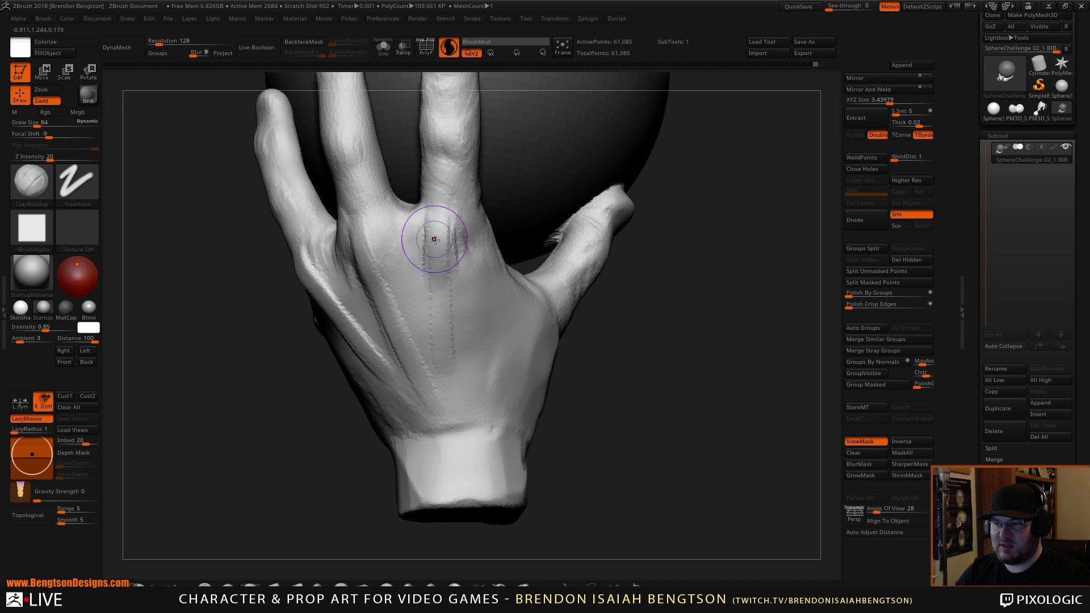
{"action": "left_click_drag", "start_coordinate": [434, 239], "coordinate": [447, 397]}
{"action": "left_click_drag", "start_coordinate": [446, 273], "coordinate": [471, 398]}
{"action": "left_click_drag", "start_coordinate": [450, 244], "coordinate": [470, 316]}
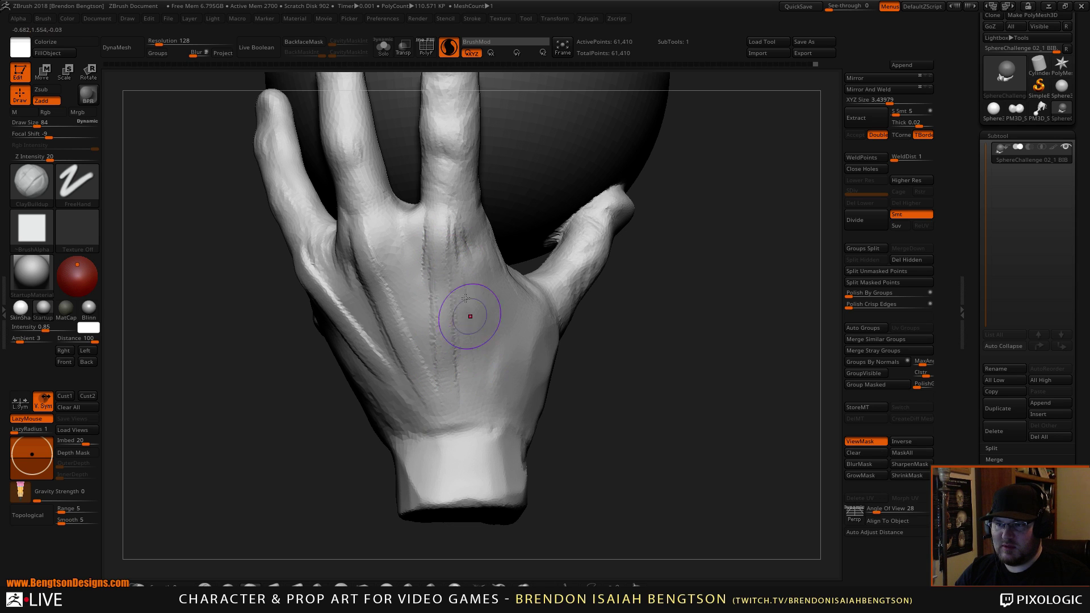
Step: Fill out the back of the hand behind the little and ring fingers with ClayBuildup at draw size 125
{"action": "mouse_move", "coordinate": [703, 397]}
{"action": "left_mouse_down"}
{"action": "mouse_move", "coordinate": [637, 405]}
{"action": "mouse_move", "coordinate": [648, 388]}
{"action": "mouse_move", "coordinate": [658, 466]}
{"action": "mouse_move", "coordinate": [672, 432]}
{"action": "mouse_move", "coordinate": [618, 435]}
{"action": "left_mouse_up"}
{"action": "key", "text": "space"}
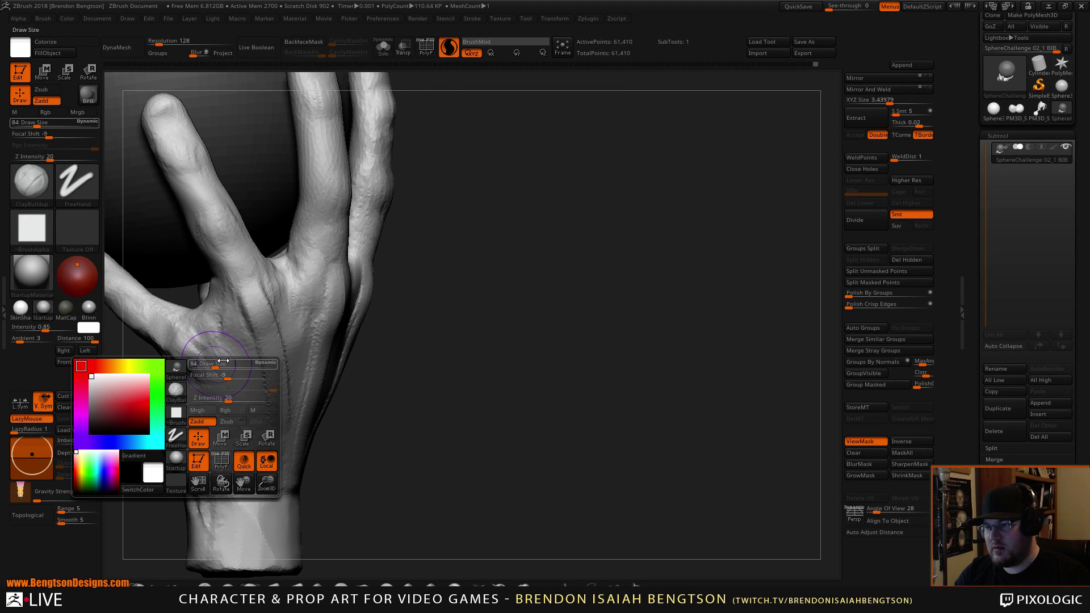
{"action": "left_click_drag", "start_coordinate": [222, 361], "coordinate": [235, 361]}
{"action": "left_click_drag", "start_coordinate": [231, 408], "coordinate": [306, 370]}
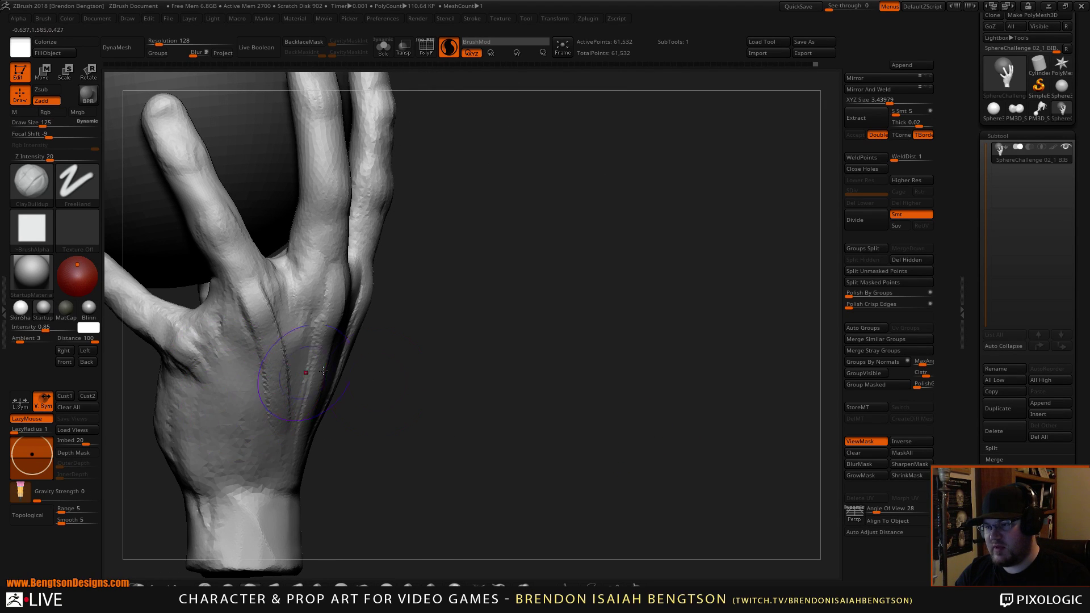
{"action": "left_click_drag", "start_coordinate": [472, 432], "coordinate": [664, 285], "text": "alt"}
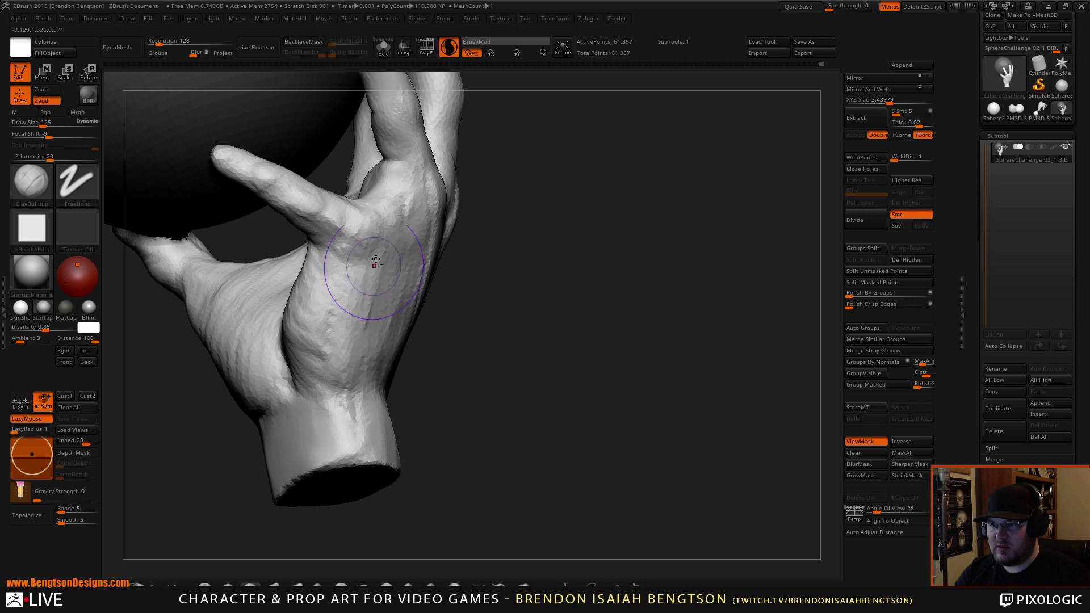
{"action": "mouse_move", "coordinate": [551, 415]}
{"action": "left_mouse_down"}
{"action": "mouse_move", "coordinate": [530, 322]}
{"action": "mouse_move", "coordinate": [503, 316]}
{"action": "mouse_move", "coordinate": [523, 297]}
{"action": "mouse_move", "coordinate": [545, 377]}
{"action": "mouse_move", "coordinate": [622, 420]}
{"action": "mouse_move", "coordinate": [600, 444]}
{"action": "left_mouse_up"}
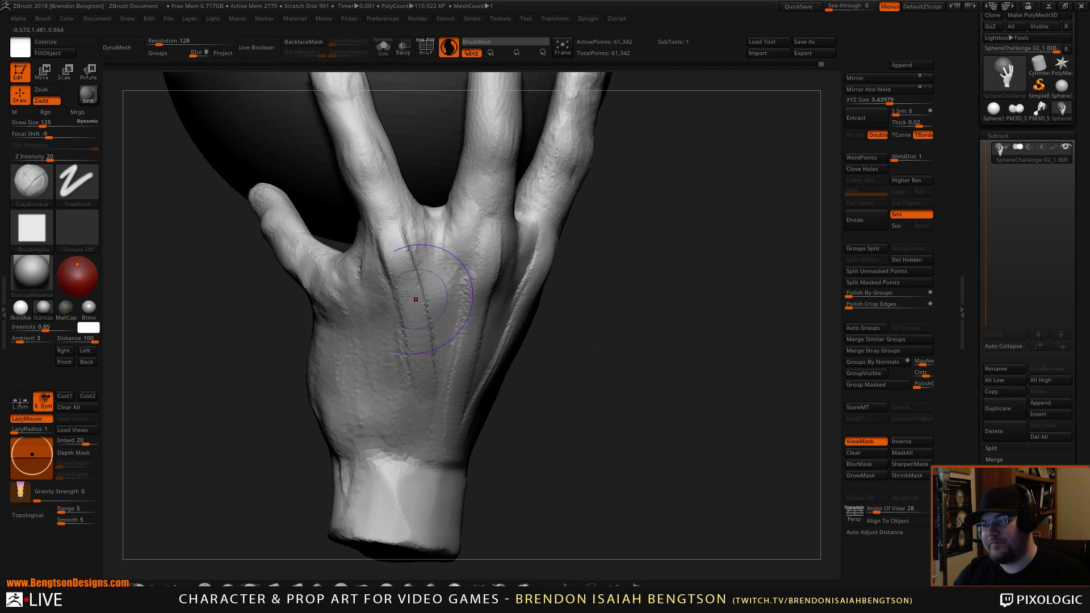
Step: Add the little finger's tendon across the back of the hand with ClayBuildup at draw size 62
{"action": "key", "text": "space"}
{"action": "mouse_move", "coordinate": [318, 286]}
{"action": "left_mouse_down"}
{"action": "mouse_move", "coordinate": [308, 287]}
{"action": "mouse_move", "coordinate": [328, 286]}
{"action": "mouse_move", "coordinate": [347, 345]}
{"action": "mouse_move", "coordinate": [406, 419]}
{"action": "mouse_move", "coordinate": [348, 352]}
{"action": "mouse_move", "coordinate": [373, 389]}
{"action": "left_mouse_up"}
{"action": "left_click_drag", "start_coordinate": [579, 438], "coordinate": [604, 376], "text": "alt"}
Step: Try smoothing the back of the hand at draw size 191
{"action": "key", "text": "shift+space"}
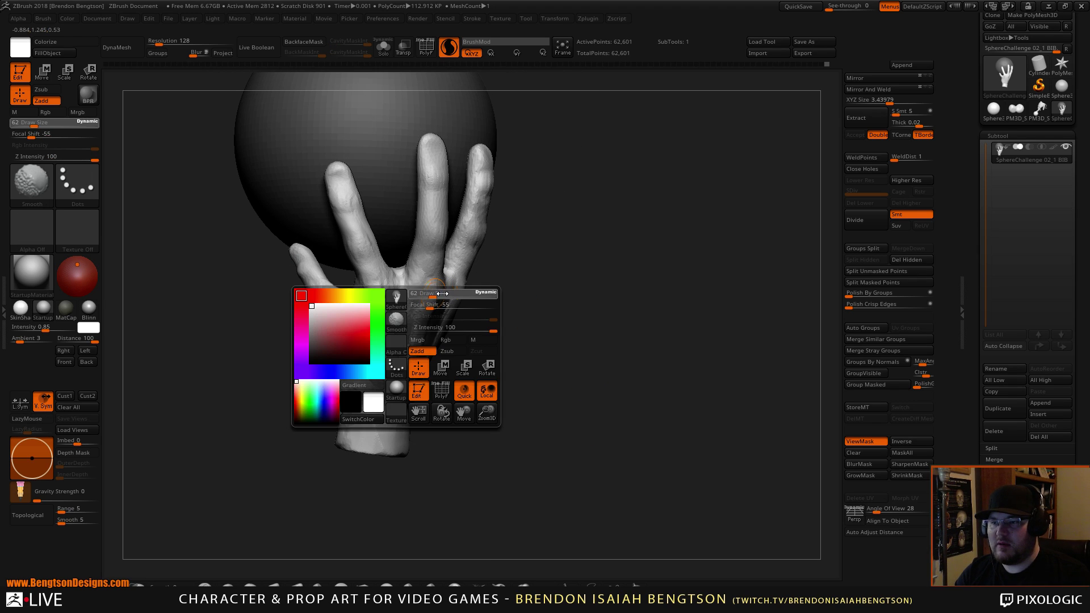
{"action": "left_click_drag", "start_coordinate": [434, 296], "coordinate": [447, 296], "text": "shift"}
{"action": "left_click", "coordinate": [454, 303], "text": "shift"}
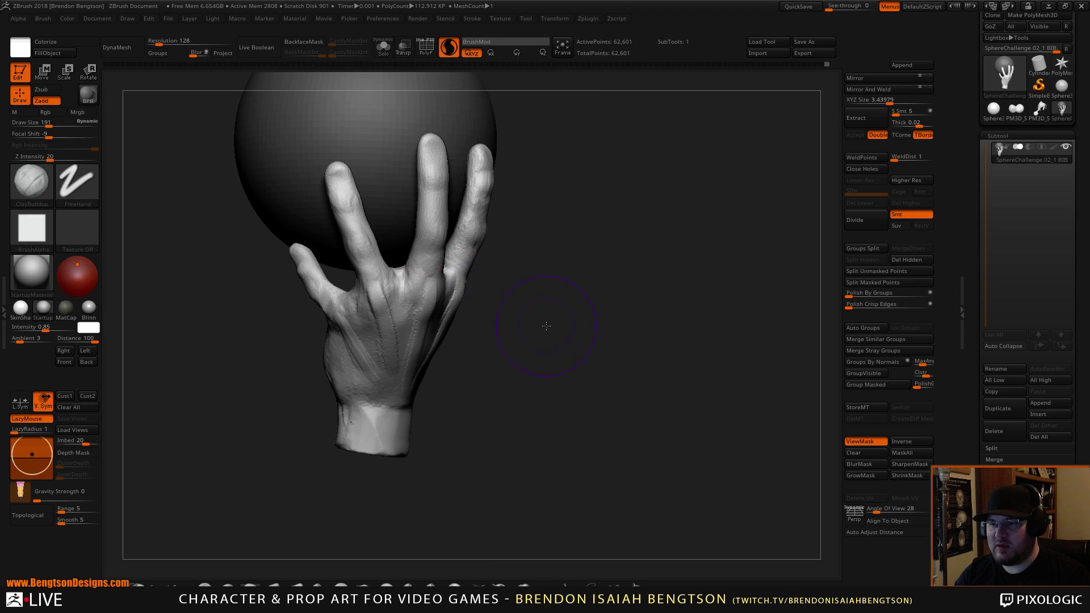
{"action": "left_click_drag", "start_coordinate": [545, 326], "coordinate": [554, 363], "text": "alt"}
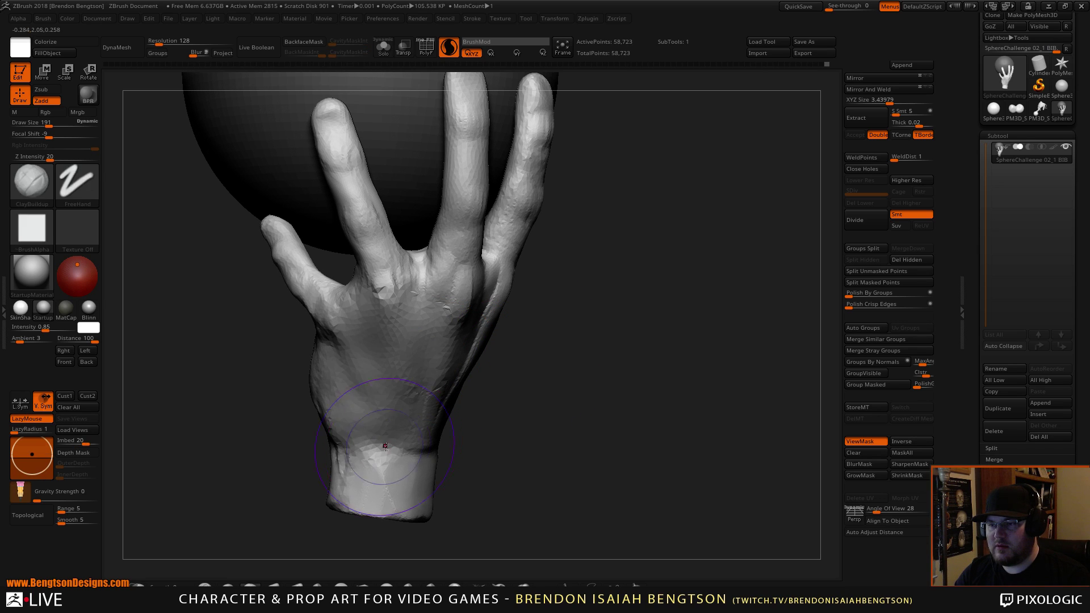
Step: Build up the little finger's knuckle and the web beside it with ClayBuildup at draw size 62
{"action": "key", "text": "space"}
{"action": "left_click_drag", "start_coordinate": [458, 325], "coordinate": [442, 323]}
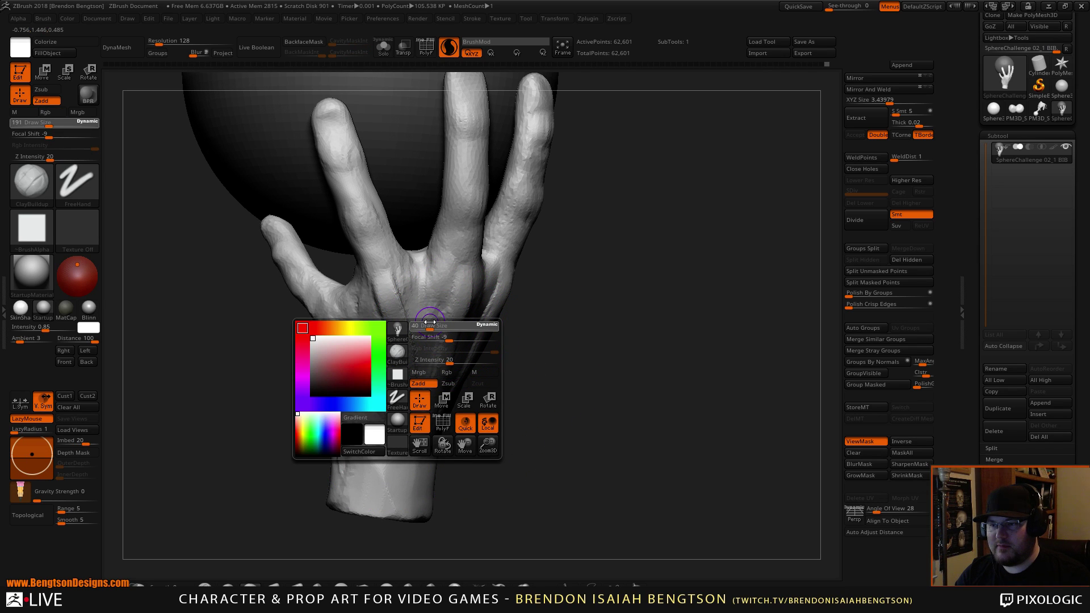
{"action": "left_click_drag", "start_coordinate": [623, 314], "coordinate": [611, 338], "text": "alt"}
{"action": "left_click_drag", "start_coordinate": [608, 300], "coordinate": [607, 289]}
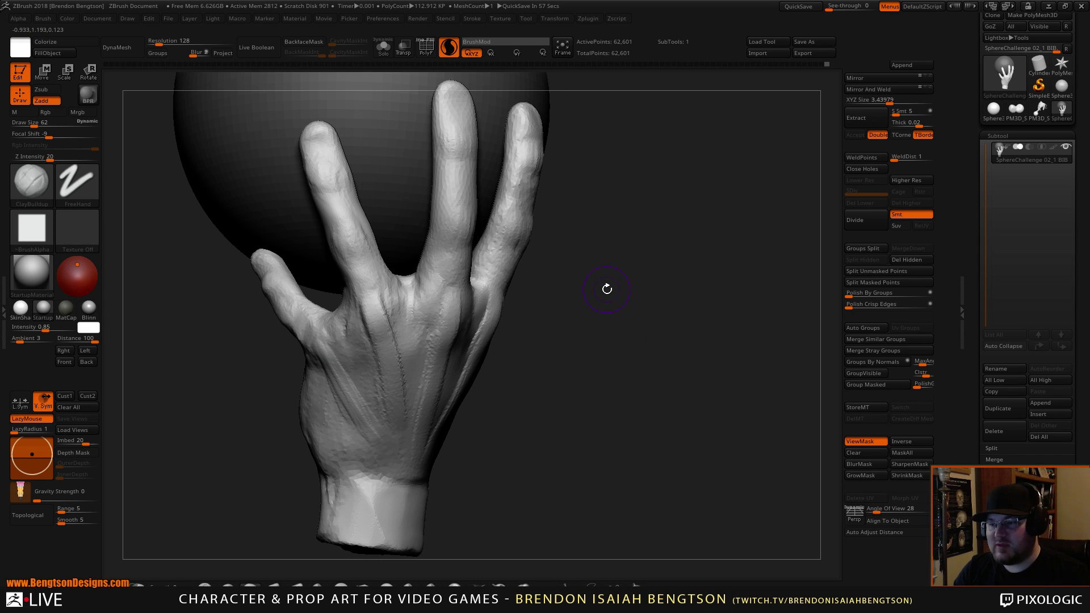
{"action": "left_click_drag", "start_coordinate": [607, 289], "coordinate": [564, 365]}
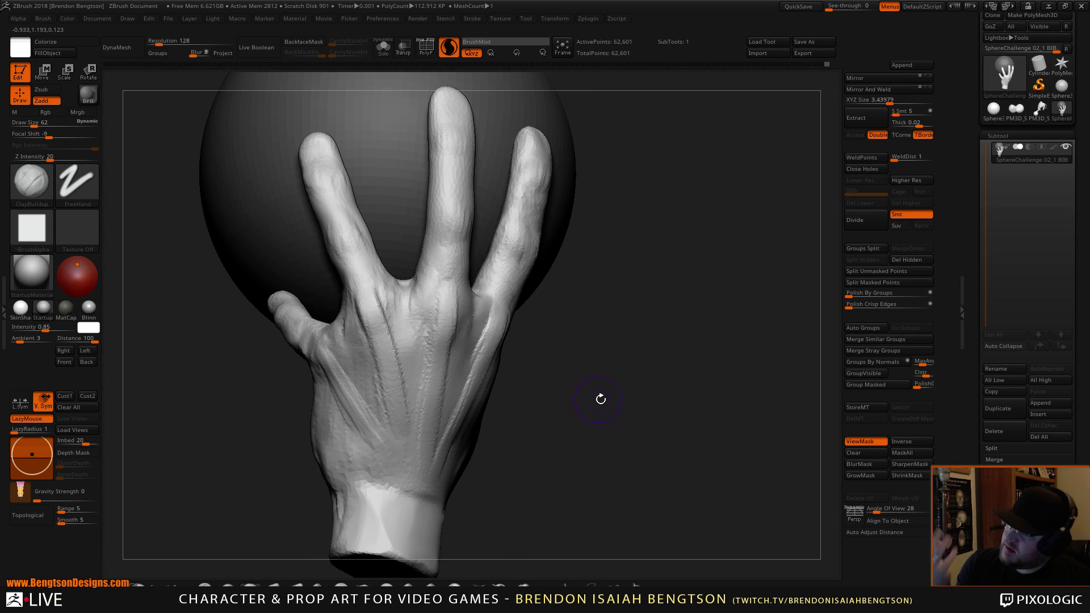
{"action": "left_click_drag", "start_coordinate": [601, 399], "coordinate": [431, 358]}
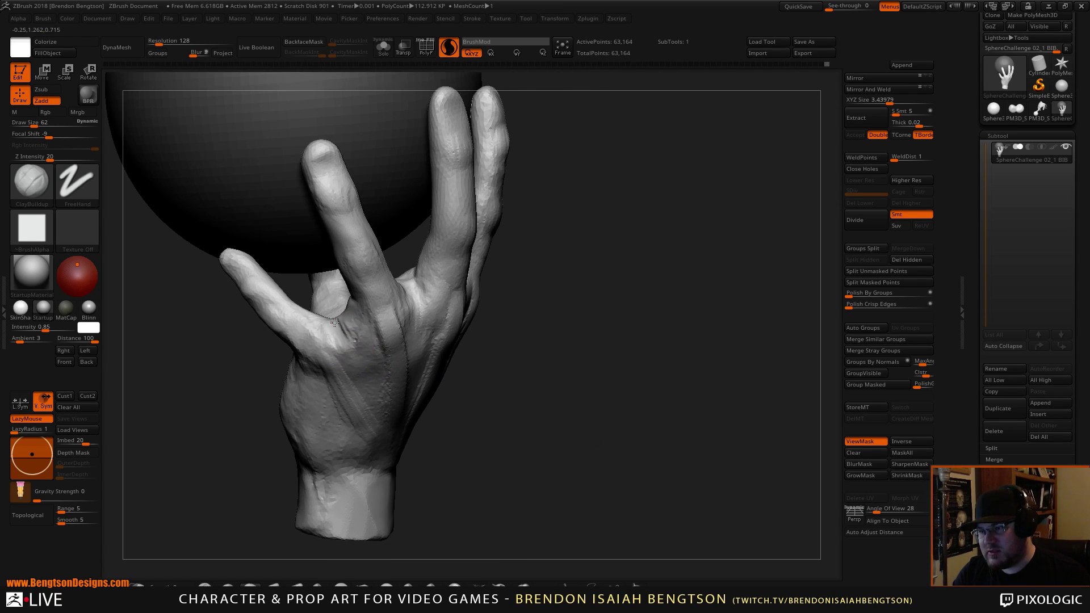
{"action": "mouse_move", "coordinate": [358, 323]}
{"action": "left_mouse_down"}
{"action": "mouse_move", "coordinate": [335, 328]}
{"action": "mouse_move", "coordinate": [345, 351]}
{"action": "mouse_move", "coordinate": [343, 340]}
{"action": "left_mouse_up"}
{"action": "mouse_move", "coordinate": [554, 309]}
{"action": "left_mouse_down"}
{"action": "mouse_move", "coordinate": [607, 350]}
{"action": "mouse_move", "coordinate": [460, 429]}
{"action": "left_mouse_up"}
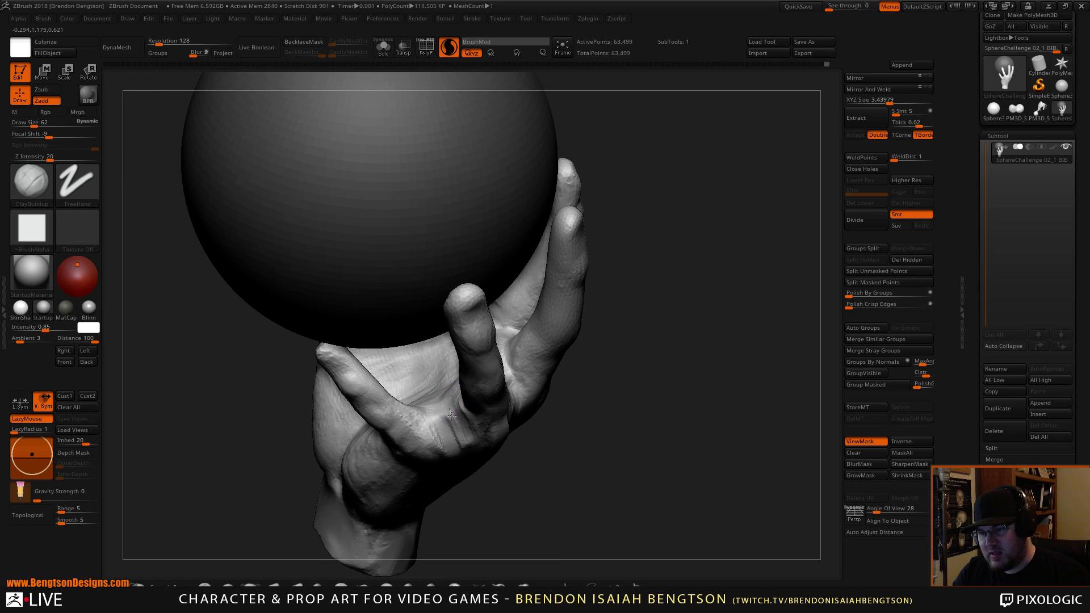
{"action": "mouse_move", "coordinate": [569, 458]}
{"action": "left_mouse_down"}
{"action": "mouse_move", "coordinate": [569, 441]}
{"action": "mouse_move", "coordinate": [557, 455]}
{"action": "left_mouse_up"}
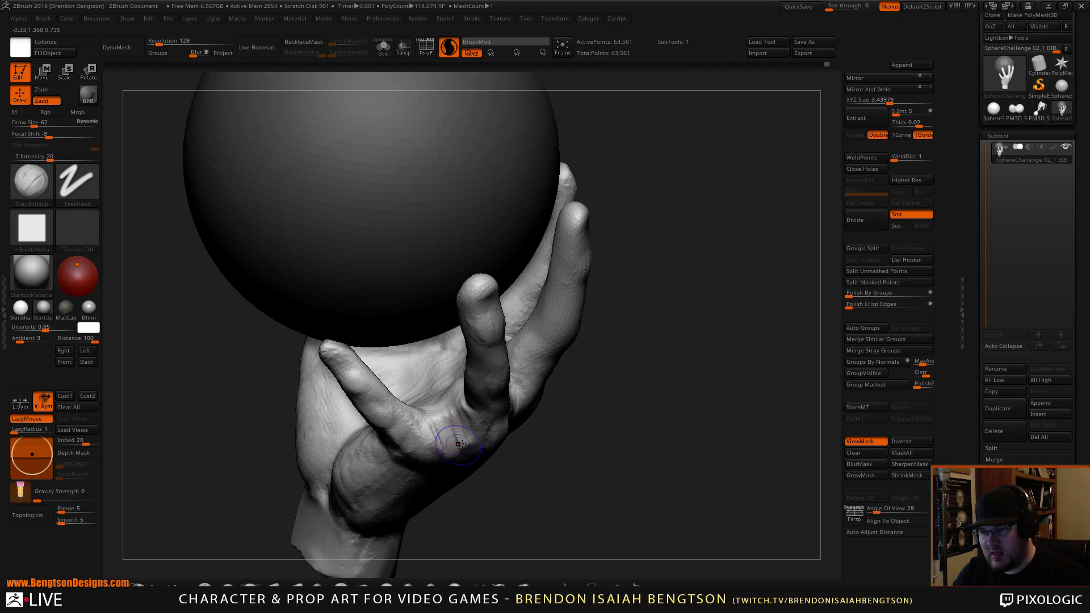
Step: Reshape the knuckles at the base of the little and ring fingers with Move Topological at draw size 125
{"action": "key", "text": "b"}
{"action": "key", "text": "m"}
{"action": "key", "text": "t"}
{"action": "key", "text": "space"}
{"action": "left_click_drag", "start_coordinate": [460, 438], "coordinate": [472, 438]}
{"action": "mouse_move", "coordinate": [541, 489]}
{"action": "left_mouse_down"}
{"action": "mouse_move", "coordinate": [525, 482]}
{"action": "mouse_move", "coordinate": [542, 463]}
{"action": "left_mouse_up"}
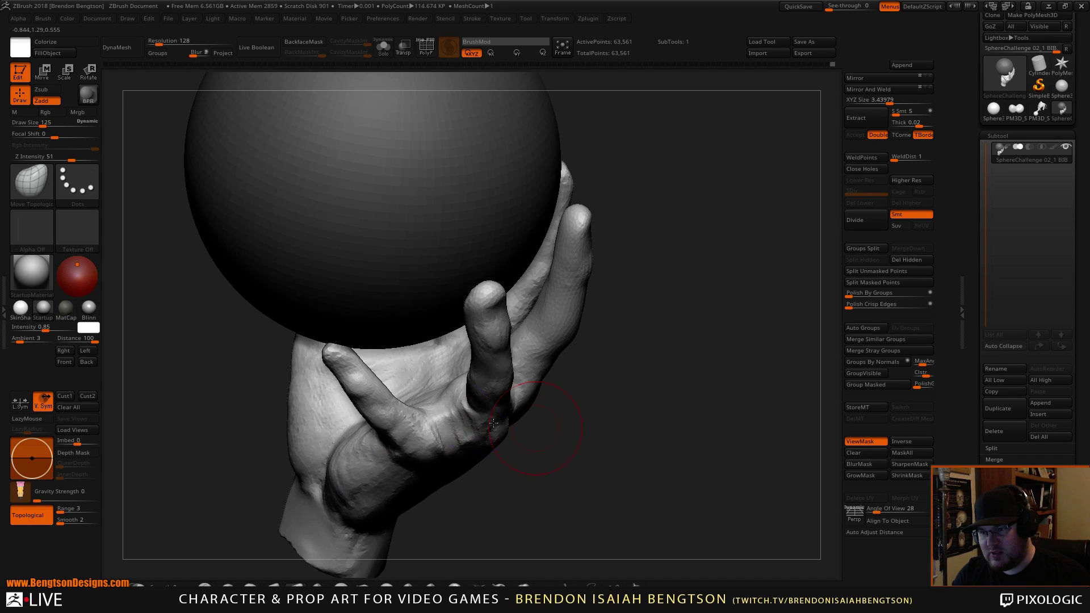
Step: Refine the flesh between the little and ring finger bases with ClayBuildup at draw size 84
{"action": "key", "text": "b"}
{"action": "key", "text": "c"}
{"action": "key", "text": "b"}
{"action": "key", "text": "space"}
{"action": "left_click_drag", "start_coordinate": [450, 419], "coordinate": [441, 419]}
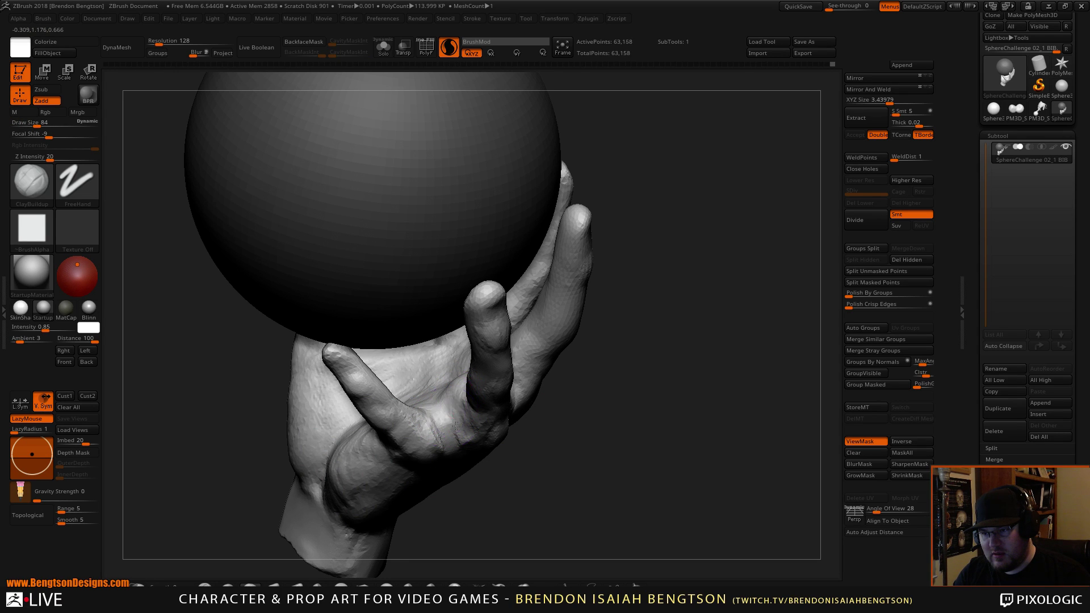
{"action": "mouse_move", "coordinate": [432, 424]}
{"action": "left_mouse_down"}
{"action": "mouse_move", "coordinate": [443, 426]}
{"action": "mouse_move", "coordinate": [431, 423]}
{"action": "left_mouse_up"}
{"action": "left_click_drag", "start_coordinate": [514, 513], "coordinate": [457, 450]}
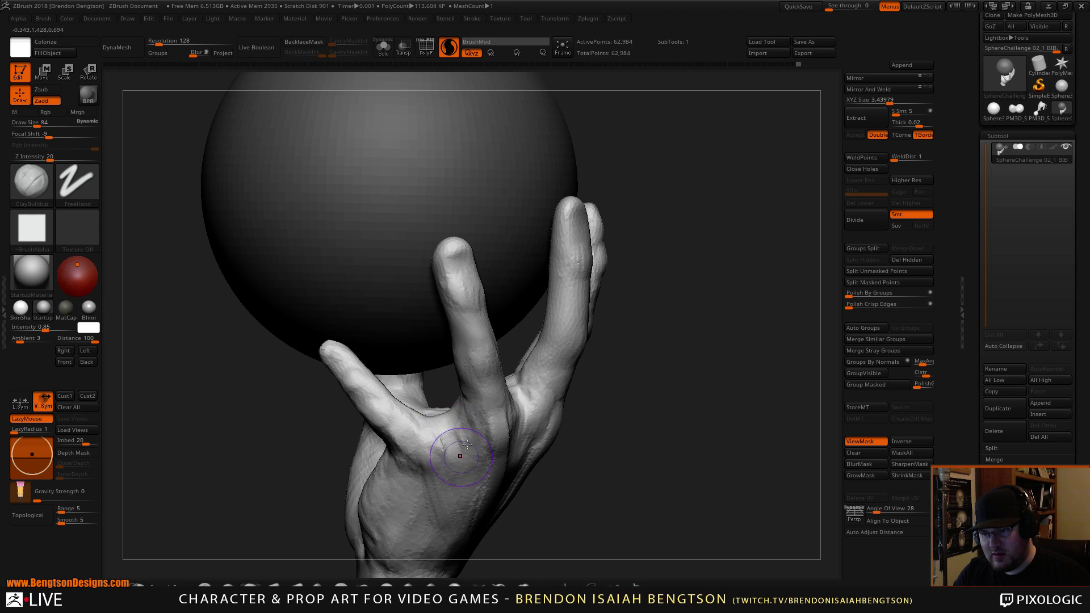
{"action": "mouse_move", "coordinate": [467, 444]}
{"action": "right_mouse_down"}
{"action": "mouse_move", "coordinate": [443, 361]}
{"action": "mouse_move", "coordinate": [674, 424]}
{"action": "mouse_move", "coordinate": [708, 455]}
{"action": "mouse_move", "coordinate": [725, 410]}
{"action": "right_mouse_up"}
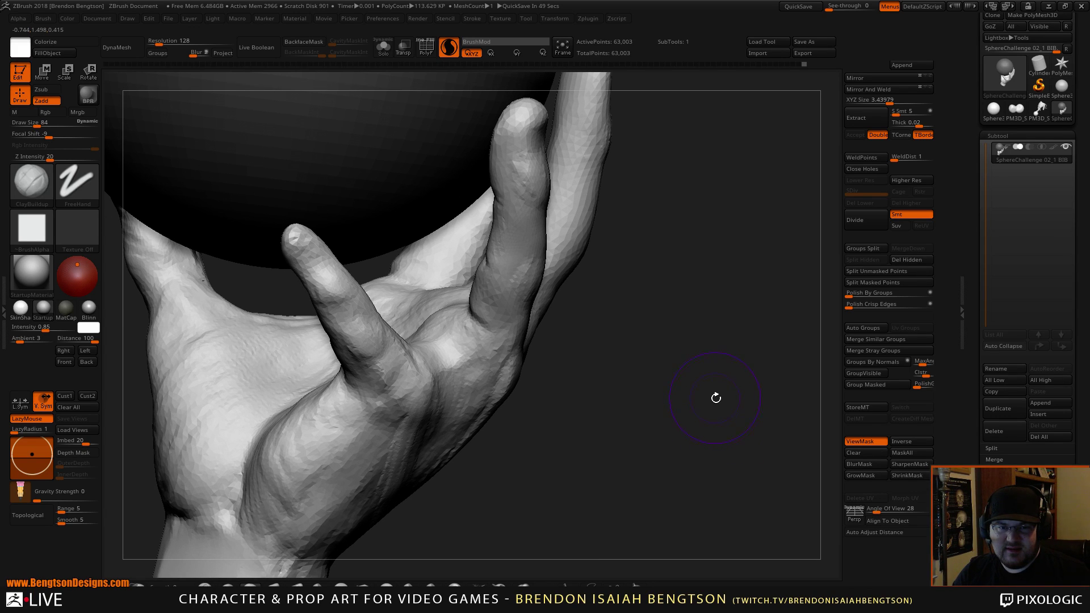
{"action": "mouse_move", "coordinate": [716, 398]}
{"action": "right_mouse_down"}
{"action": "mouse_move", "coordinate": [745, 431]}
{"action": "mouse_move", "coordinate": [741, 481]}
{"action": "mouse_move", "coordinate": [725, 459]}
{"action": "right_mouse_up"}
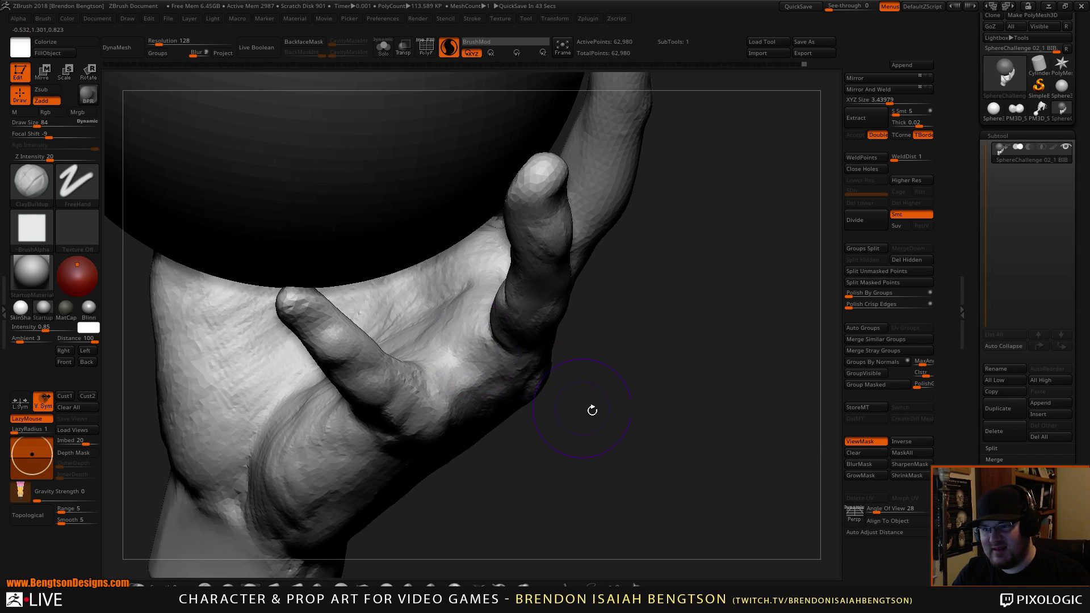
Step: Carve creases around the ring finger and its base with DamStandard at draw size 84
{"action": "mouse_move", "coordinate": [591, 409]}
{"action": "right_mouse_down"}
{"action": "mouse_move", "coordinate": [653, 331]}
{"action": "mouse_move", "coordinate": [642, 352]}
{"action": "mouse_move", "coordinate": [568, 375]}
{"action": "mouse_move", "coordinate": [593, 404]}
{"action": "mouse_move", "coordinate": [646, 396]}
{"action": "mouse_move", "coordinate": [640, 413]}
{"action": "mouse_move", "coordinate": [642, 397]}
{"action": "mouse_move", "coordinate": [630, 405]}
{"action": "right_mouse_up"}
{"action": "key", "text": "b"}
{"action": "key", "text": "d"}
{"action": "key", "text": "s"}
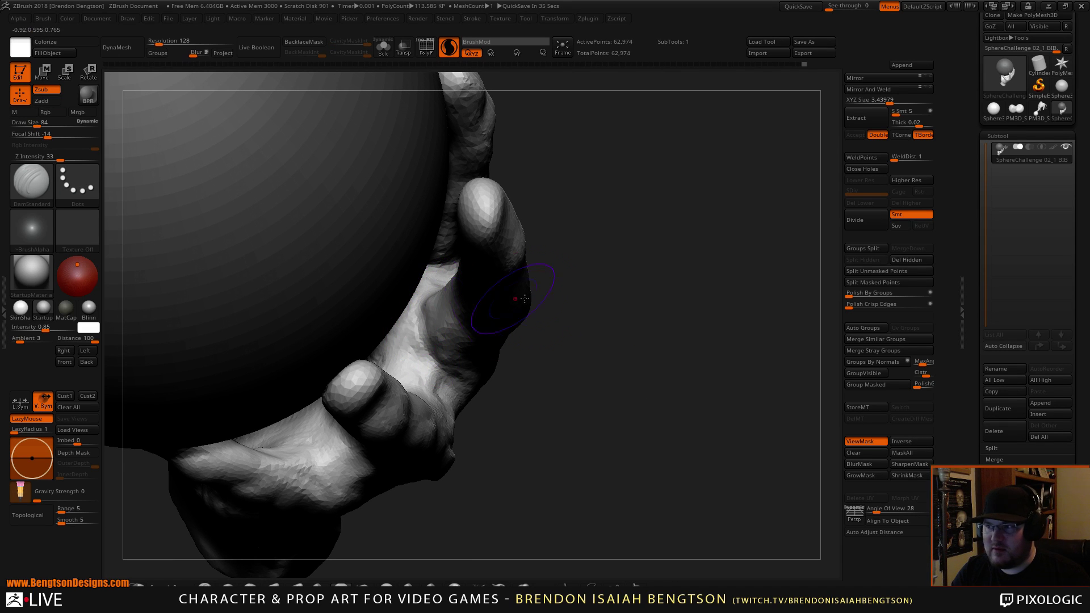
{"action": "mouse_move", "coordinate": [603, 318]}
{"action": "right_mouse_down"}
{"action": "mouse_move", "coordinate": [621, 293]}
{"action": "mouse_move", "coordinate": [455, 326]}
{"action": "right_mouse_up"}
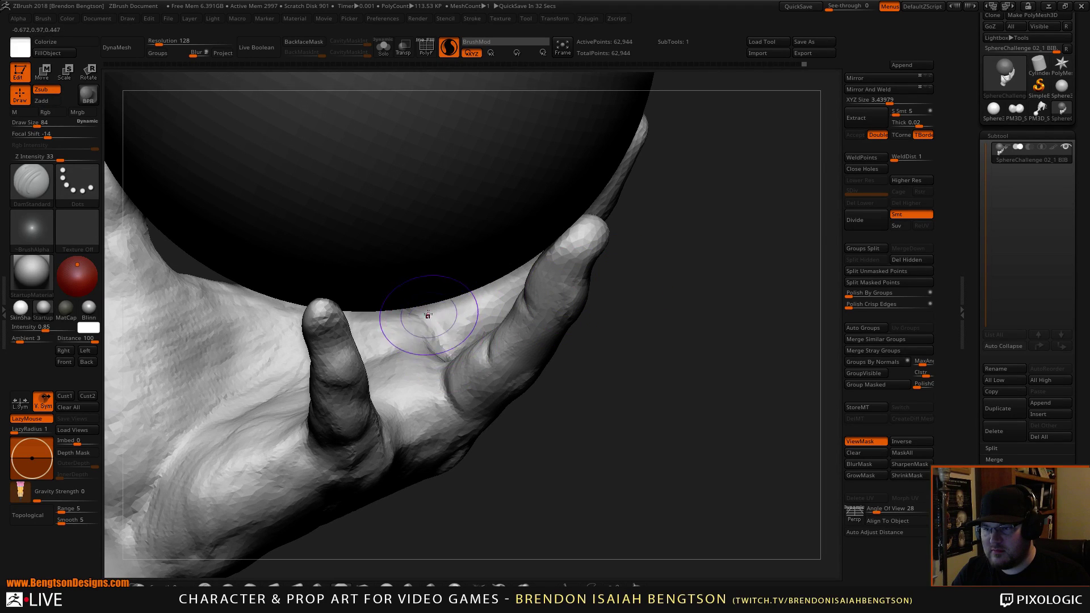
Step: Hide the sphere and upper fingers with a lasso selection, leaving the palm and finger bases exposed
{"action": "right_click_drag", "start_coordinate": [628, 386], "coordinate": [341, 400]}
{"action": "right_click_drag", "start_coordinate": [344, 497], "coordinate": [329, 441], "text": "ctrl"}
{"action": "right_click_drag", "start_coordinate": [652, 409], "coordinate": [612, 392]}
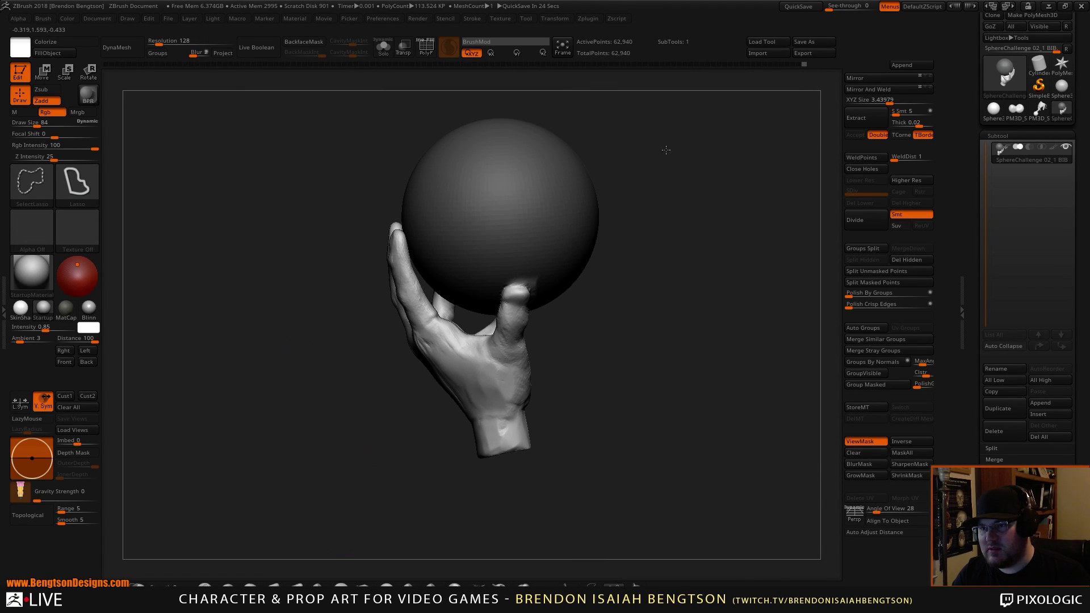
{"action": "mouse_move", "coordinate": [671, 158]}
{"action": "left_mouse_down", "text": "ctrl+alt+shift"}
{"action": "mouse_move", "coordinate": [366, 117]}
{"action": "mouse_move", "coordinate": [397, 250]}
{"action": "mouse_move", "coordinate": [421, 289]}
{"action": "mouse_move", "coordinate": [531, 301]}
{"action": "mouse_move", "coordinate": [704, 176]}
{"action": "left_mouse_up", "text": "ctrl+alt+shift"}
{"action": "right_click_drag", "start_coordinate": [640, 187], "coordinate": [633, 420], "text": "ctrl"}
Step: Carve the creases where the index and middle fingers meet the palm with DamStandard at draw size 84
{"action": "mouse_move", "coordinate": [673, 199]}
{"action": "right_mouse_down"}
{"action": "mouse_move", "coordinate": [686, 253]}
{"action": "mouse_move", "coordinate": [675, 304]}
{"action": "right_mouse_up"}
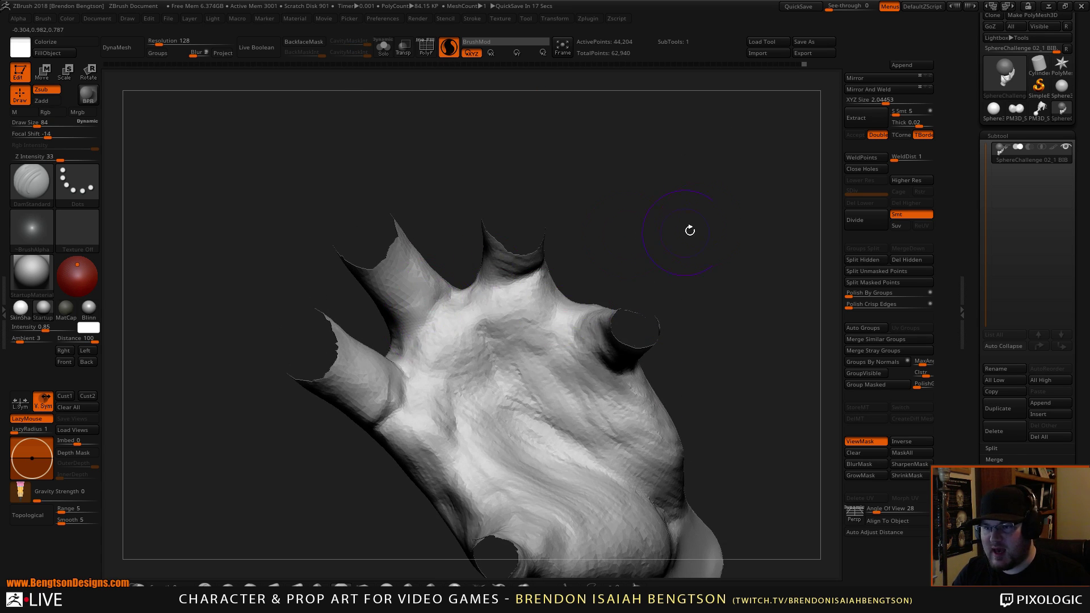
{"action": "right_click_drag", "start_coordinate": [689, 229], "coordinate": [662, 149]}
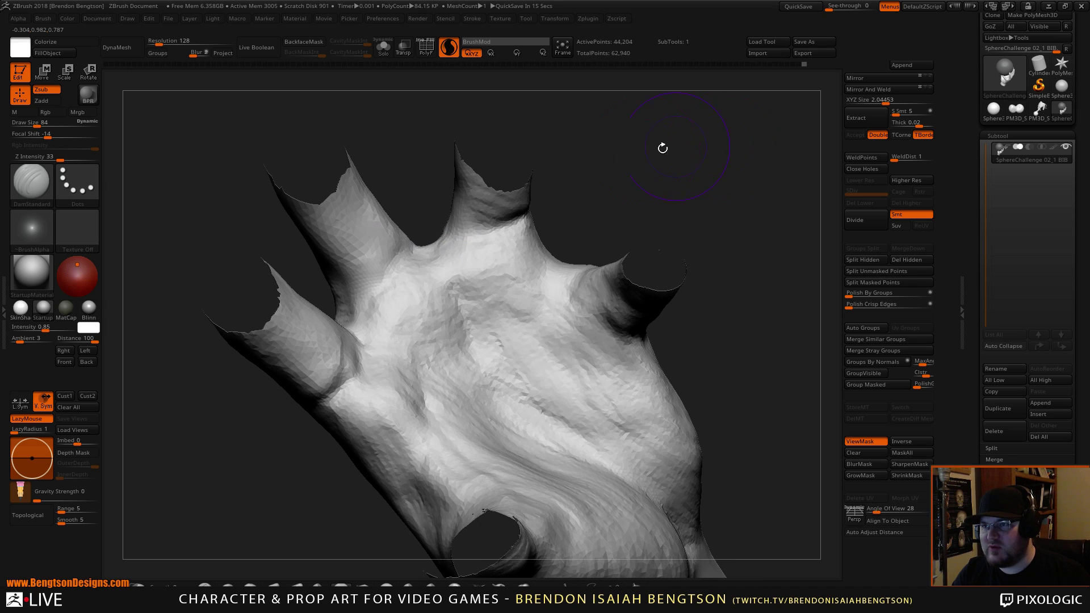
{"action": "left_click", "coordinate": [396, 233]}
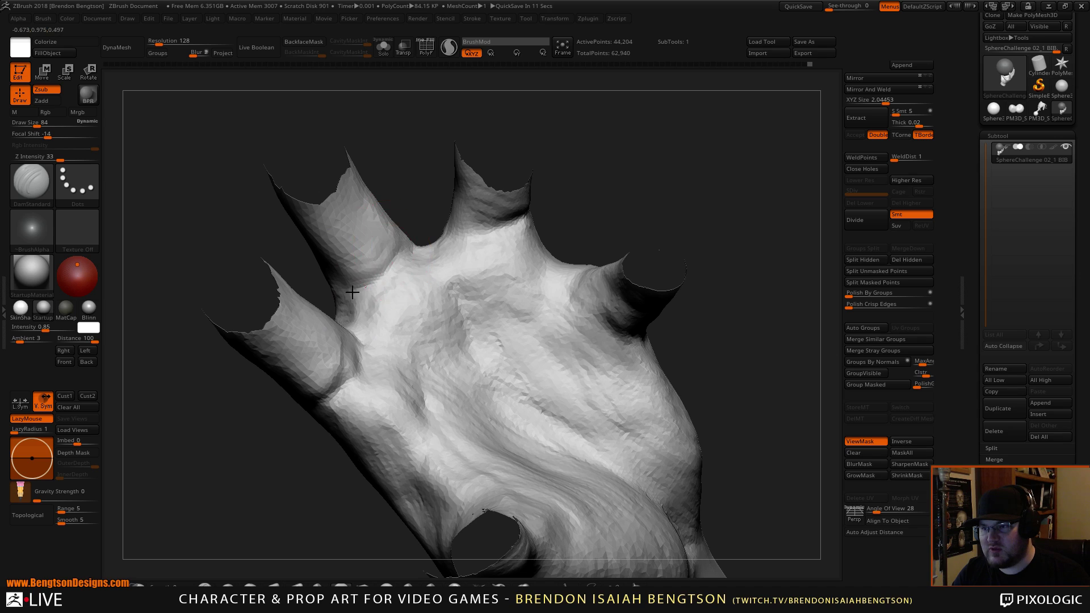
{"action": "mouse_move", "coordinate": [405, 198]}
{"action": "right_mouse_down"}
{"action": "mouse_move", "coordinate": [600, 225]}
{"action": "mouse_move", "coordinate": [637, 285]}
{"action": "right_mouse_up"}
{"action": "mouse_move", "coordinate": [653, 223]}
{"action": "right_mouse_down", "text": "alt"}
{"action": "mouse_move", "coordinate": [654, 272]}
{"action": "mouse_move", "coordinate": [681, 267]}
{"action": "right_mouse_up", "text": "alt"}
Step: Build up the palm below the finger bases with ClayBuildup at draw size 84 and hide leftover finger geometry
{"action": "key", "text": "b"}
{"action": "key", "text": "c"}
{"action": "key", "text": "b"}
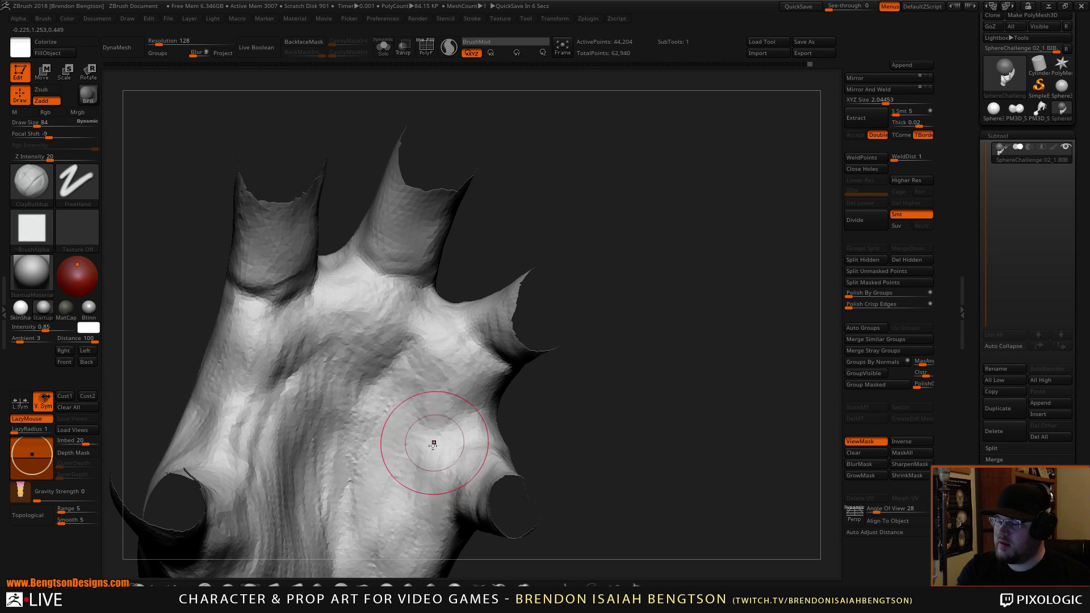
{"action": "right_click_drag", "start_coordinate": [605, 464], "coordinate": [689, 316]}
{"action": "right_click_drag", "start_coordinate": [627, 182], "coordinate": [692, 245], "text": "alt"}
{"action": "mouse_move", "coordinate": [500, 221]}
{"action": "left_mouse_down", "text": "ctrl+alt+shift"}
{"action": "mouse_move", "coordinate": [390, 252]}
{"action": "mouse_move", "coordinate": [486, 307]}
{"action": "mouse_move", "coordinate": [495, 238]}
{"action": "left_mouse_up", "text": "ctrl+alt+shift"}
{"action": "mouse_move", "coordinate": [700, 241]}
{"action": "right_mouse_down", "text": "ctrl"}
{"action": "mouse_move", "coordinate": [753, 246]}
{"action": "mouse_move", "coordinate": [772, 314]}
{"action": "mouse_move", "coordinate": [730, 306]}
{"action": "mouse_move", "coordinate": [732, 338]}
{"action": "mouse_move", "coordinate": [726, 307]}
{"action": "mouse_move", "coordinate": [737, 318]}
{"action": "right_mouse_up", "text": "ctrl"}
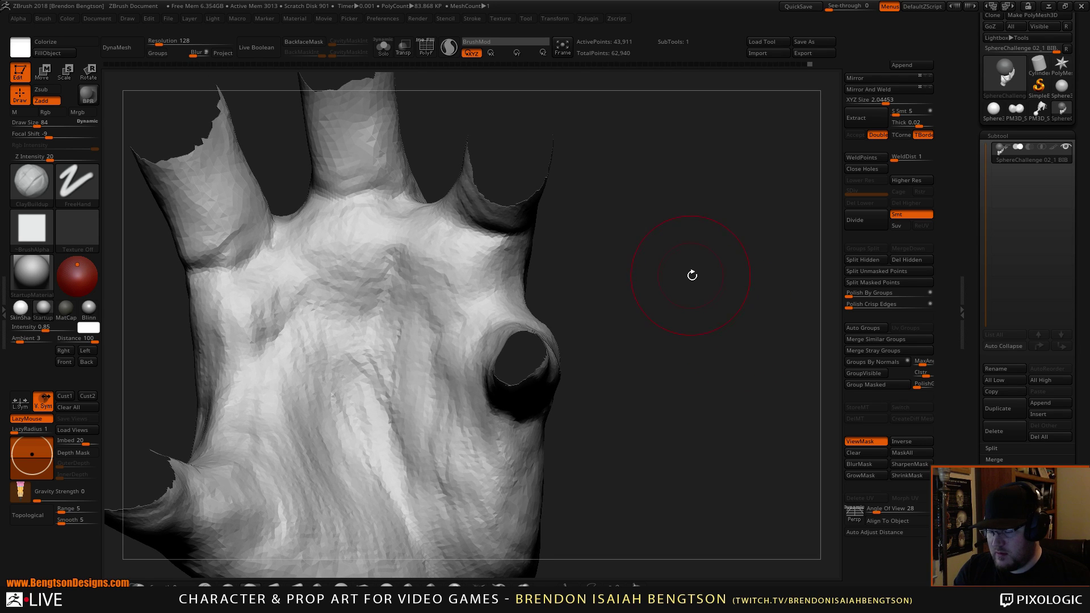
Step: Carve creases across the upper palm below the fingers with DamStandard at draw size 84
{"action": "key", "text": "b"}
{"action": "key", "text": "d"}
{"action": "key", "text": "s"}
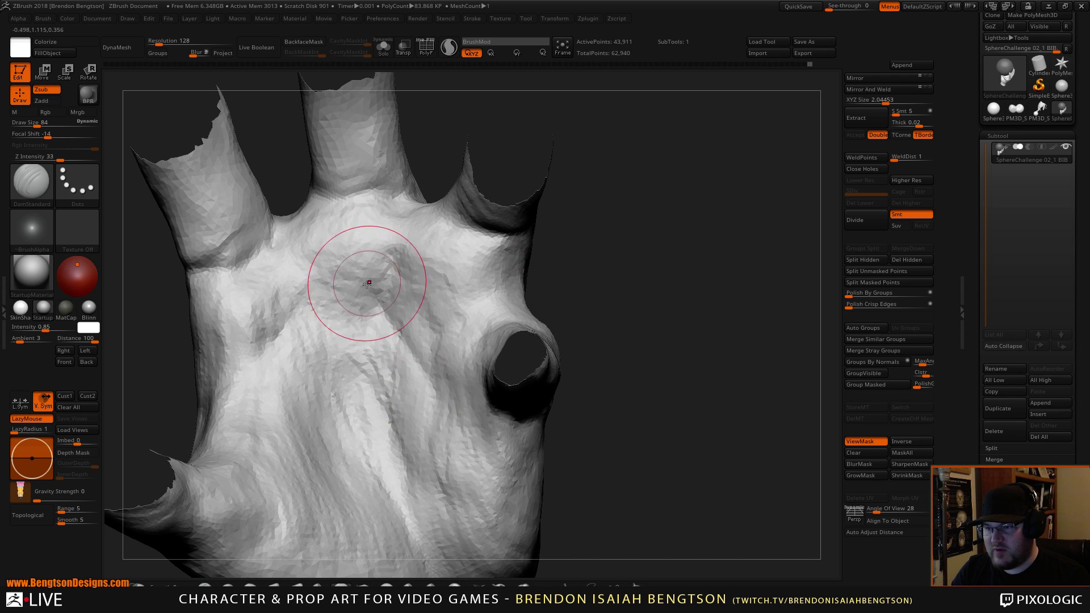
{"action": "right_click_drag", "start_coordinate": [668, 449], "coordinate": [533, 382]}
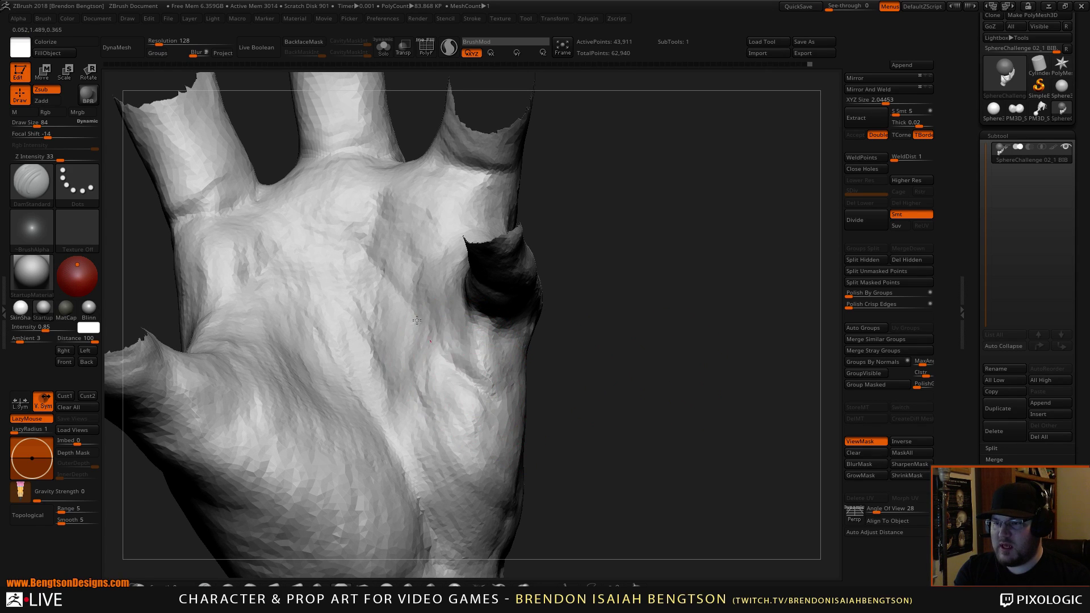
{"action": "right_click_drag", "start_coordinate": [633, 401], "coordinate": [554, 363]}
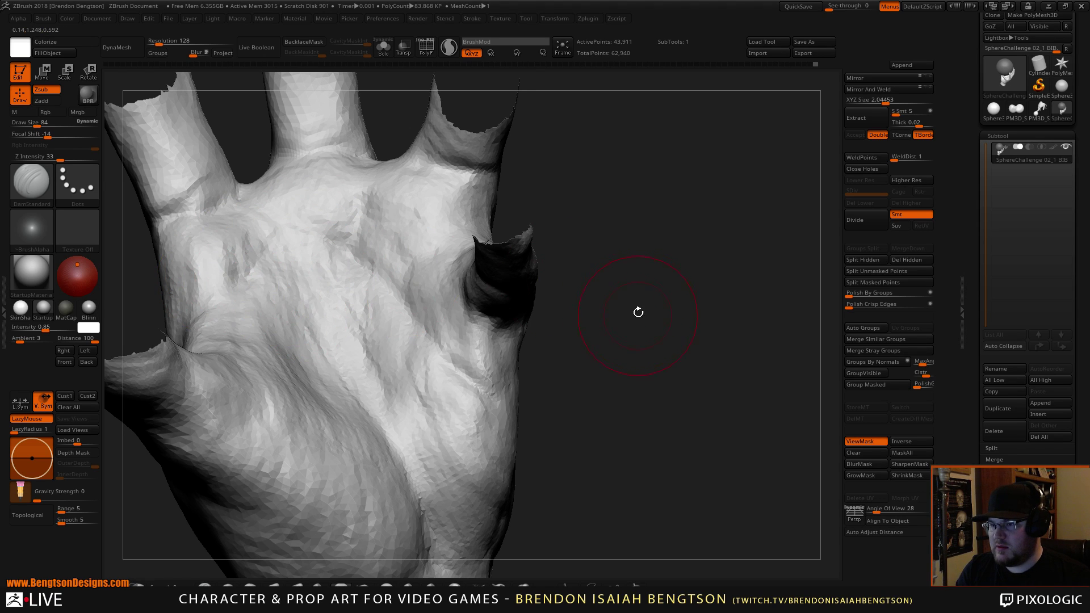
Step: Carve the curved crease around the thumb mound and the folds through the central palm with DamStandard
{"action": "mouse_move", "coordinate": [638, 313]}
{"action": "left_mouse_down"}
{"action": "mouse_move", "coordinate": [662, 289]}
{"action": "mouse_move", "coordinate": [653, 301]}
{"action": "left_mouse_up"}
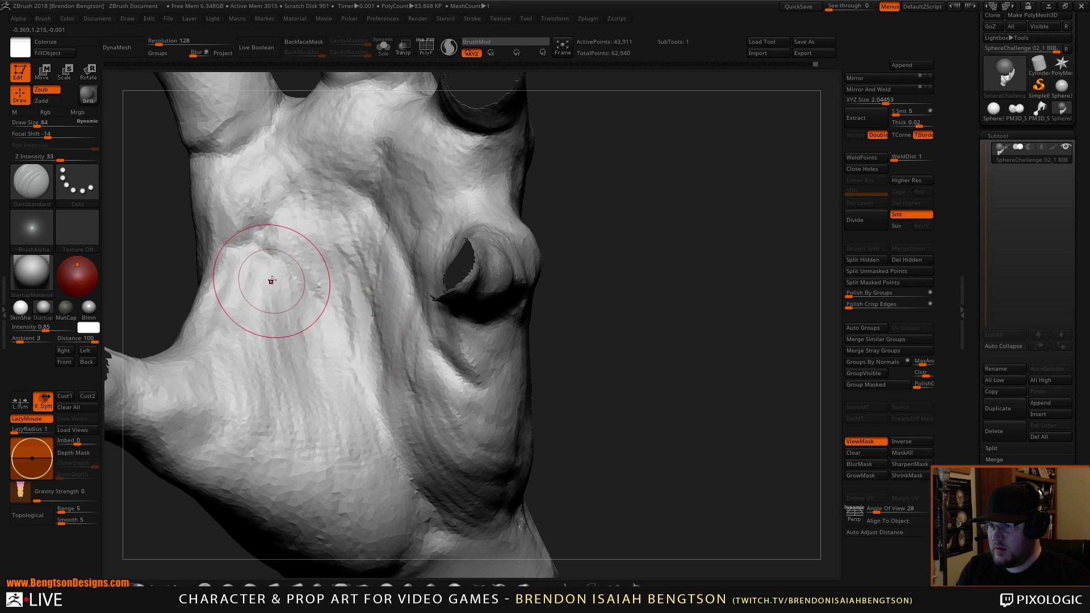
{"action": "left_click_drag", "start_coordinate": [645, 320], "coordinate": [299, 241]}
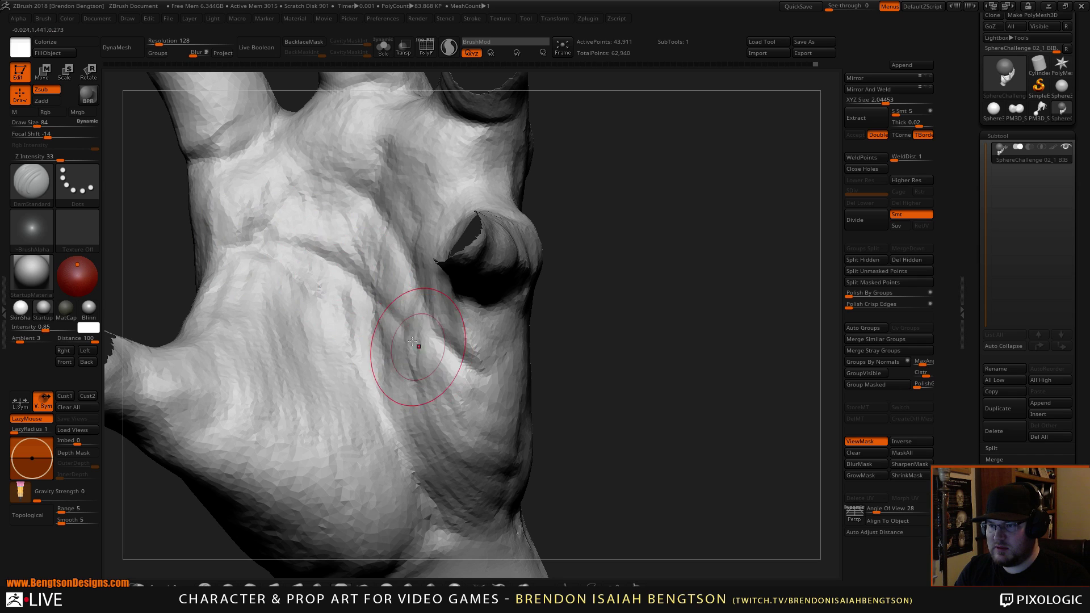
{"action": "mouse_move", "coordinate": [634, 328]}
{"action": "left_mouse_down"}
{"action": "mouse_move", "coordinate": [611, 385]}
{"action": "mouse_move", "coordinate": [640, 396]}
{"action": "mouse_move", "coordinate": [644, 317]}
{"action": "mouse_move", "coordinate": [350, 305]}
{"action": "left_mouse_up"}
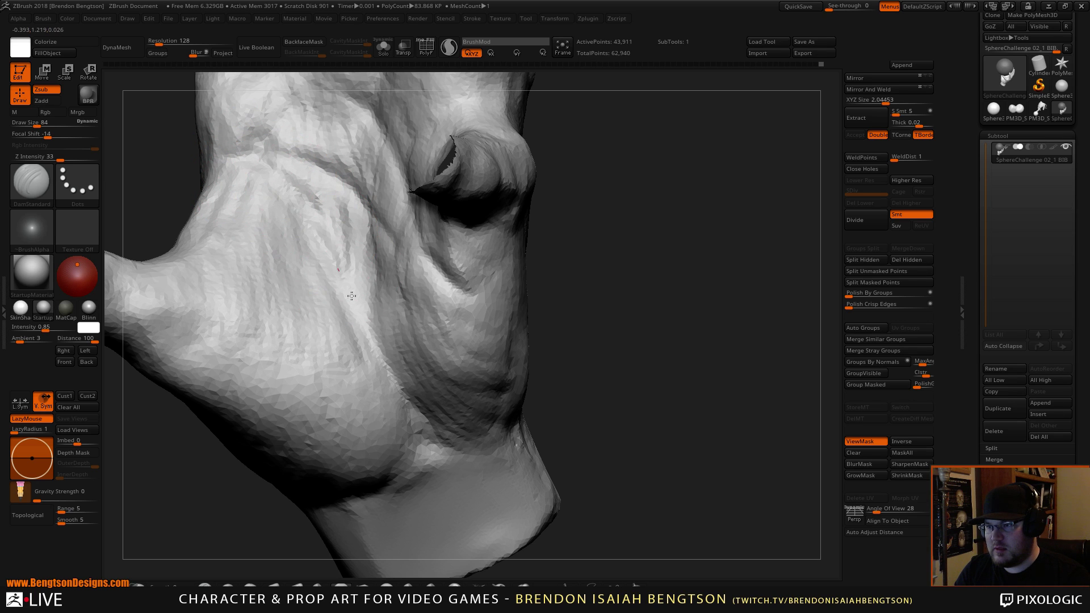
{"action": "mouse_move", "coordinate": [630, 326]}
{"action": "left_mouse_down"}
{"action": "mouse_move", "coordinate": [645, 270]}
{"action": "mouse_move", "coordinate": [605, 307]}
{"action": "mouse_move", "coordinate": [608, 331]}
{"action": "mouse_move", "coordinate": [629, 345]}
{"action": "mouse_move", "coordinate": [618, 347]}
{"action": "mouse_move", "coordinate": [601, 317]}
{"action": "mouse_move", "coordinate": [608, 307]}
{"action": "mouse_move", "coordinate": [629, 333]}
{"action": "mouse_move", "coordinate": [608, 318]}
{"action": "left_mouse_up"}
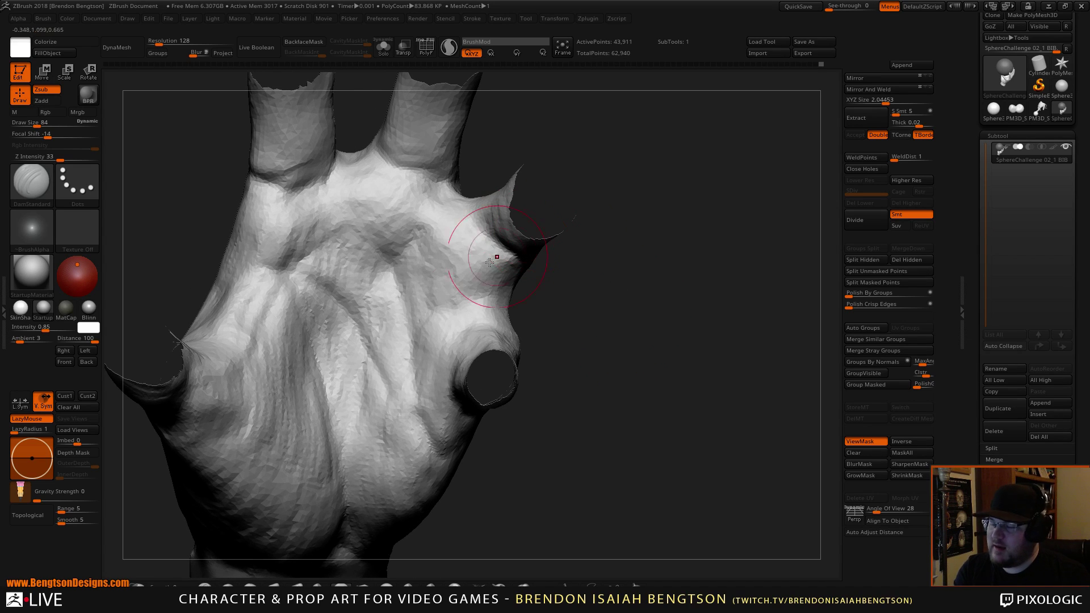
{"action": "left_click_drag", "start_coordinate": [657, 253], "coordinate": [631, 236]}
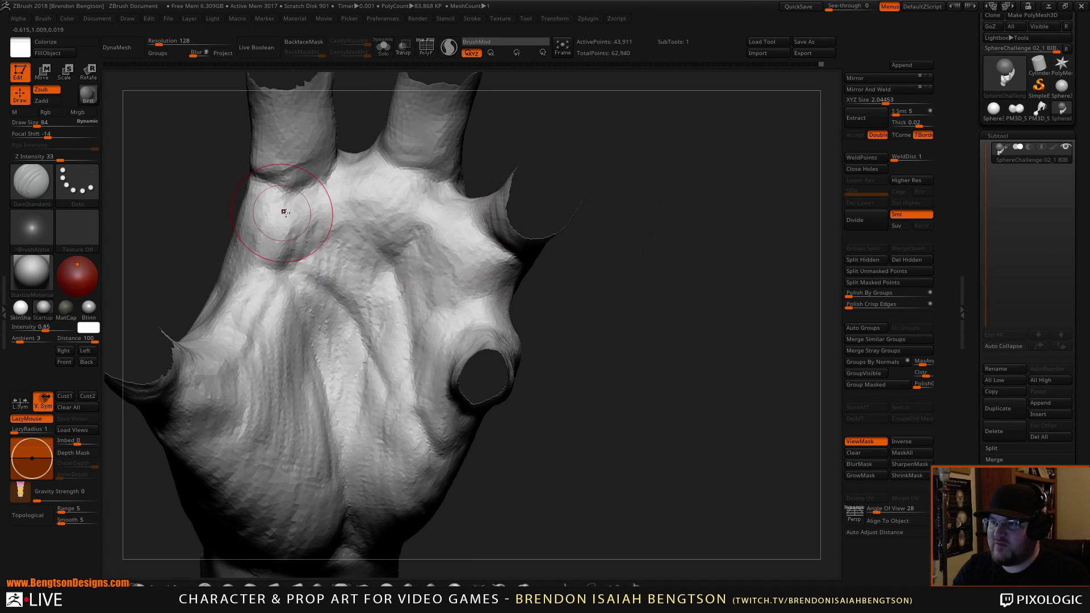
Step: Build up the fleshy pads under the four fingers with ClayBuildup at draw size 84
{"action": "key", "text": "b"}
{"action": "key", "text": "c"}
{"action": "key", "text": "b"}
{"action": "key", "text": "space"}
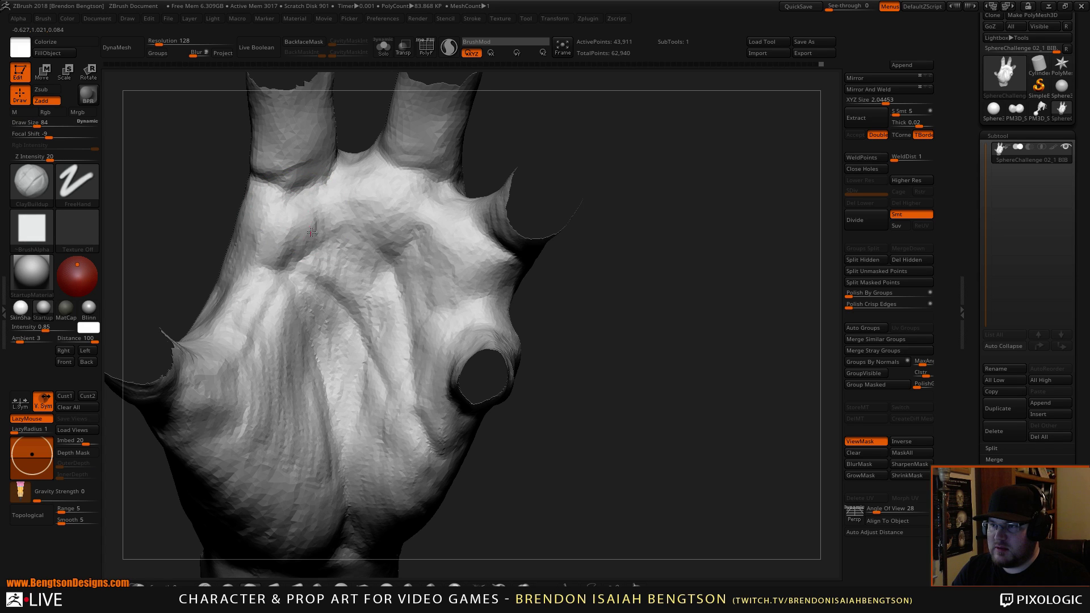
{"action": "left_click_drag", "start_coordinate": [312, 232], "coordinate": [440, 228]}
{"action": "left_click_drag", "start_coordinate": [445, 275], "coordinate": [477, 264]}
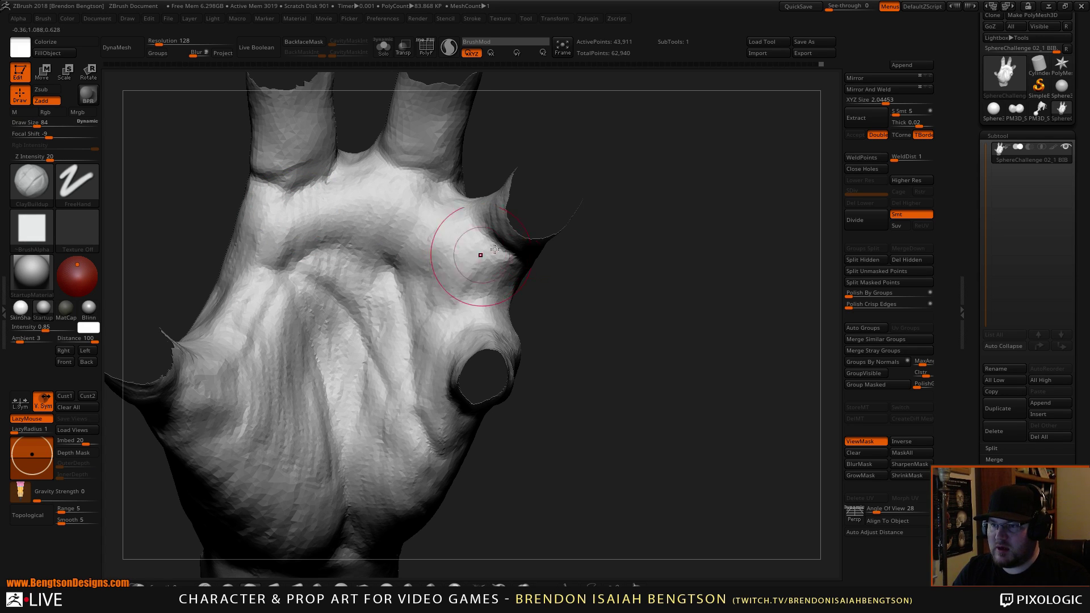
{"action": "mouse_move", "coordinate": [639, 252]}
{"action": "left_mouse_down"}
{"action": "mouse_move", "coordinate": [669, 250]}
{"action": "mouse_move", "coordinate": [693, 316]}
{"action": "mouse_move", "coordinate": [706, 292]}
{"action": "left_mouse_up"}
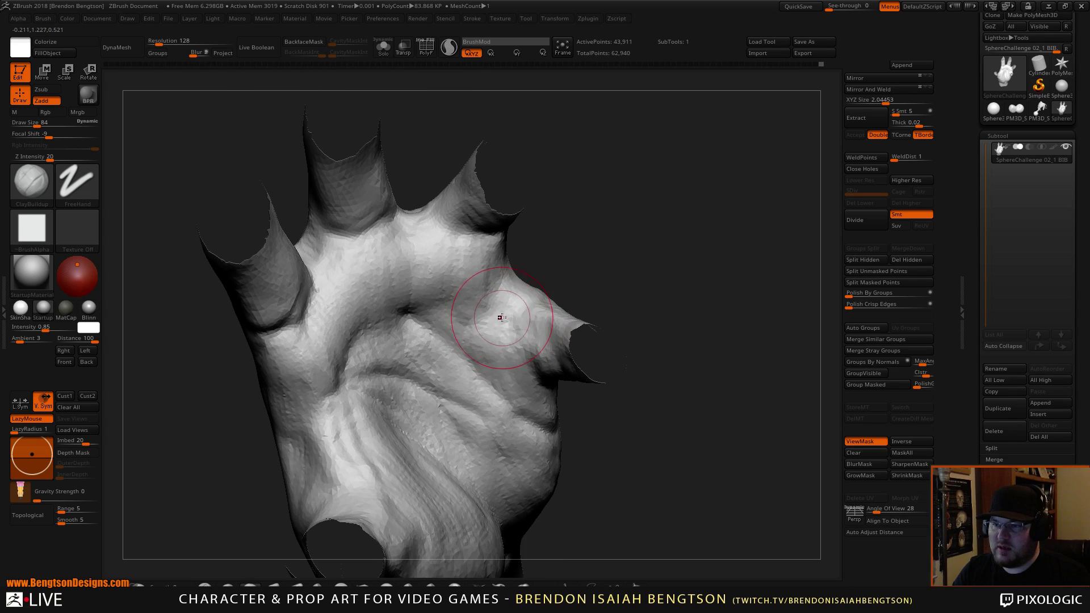
{"action": "left_click_drag", "start_coordinate": [485, 338], "coordinate": [473, 310]}
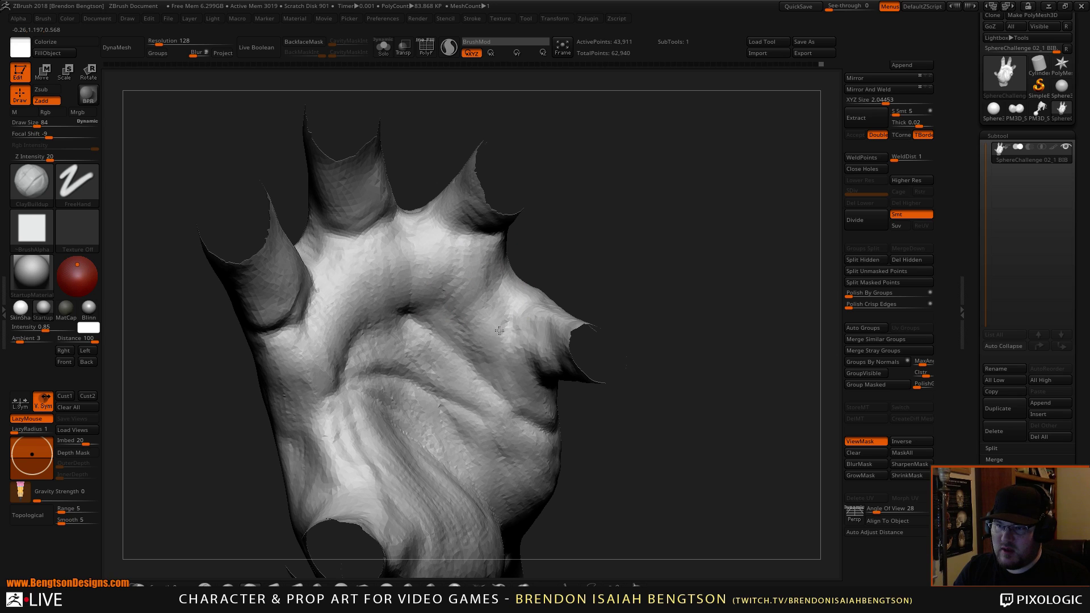
{"action": "left_click_drag", "start_coordinate": [499, 330], "coordinate": [509, 350]}
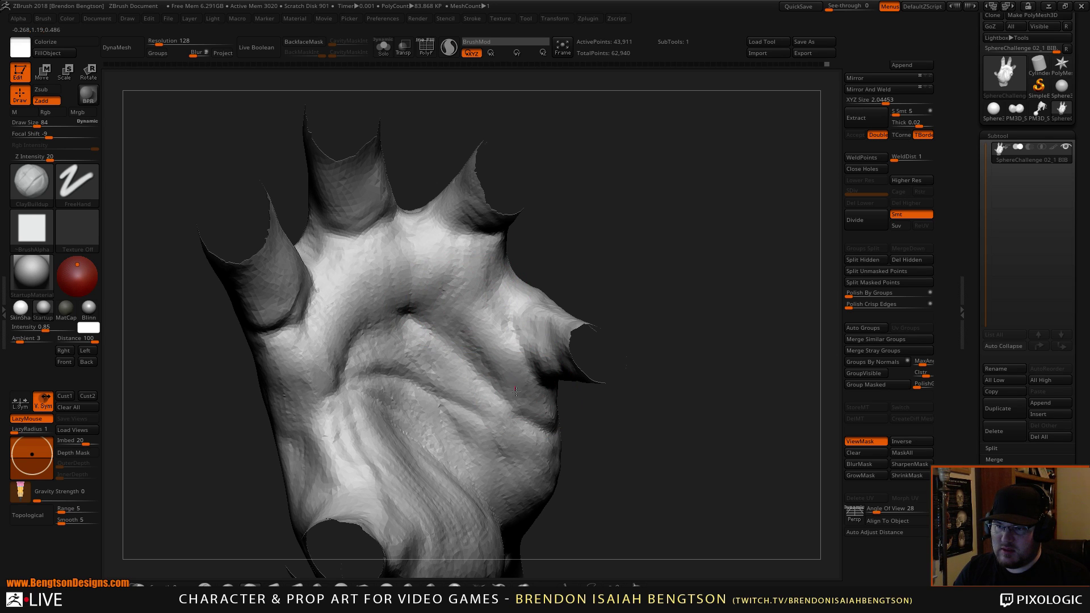
Step: Refine the creases at the ring and little finger bases with DamStandard at draw size 84
{"action": "key", "text": "f"}
{"action": "left_click_drag", "start_coordinate": [689, 390], "coordinate": [711, 370]}
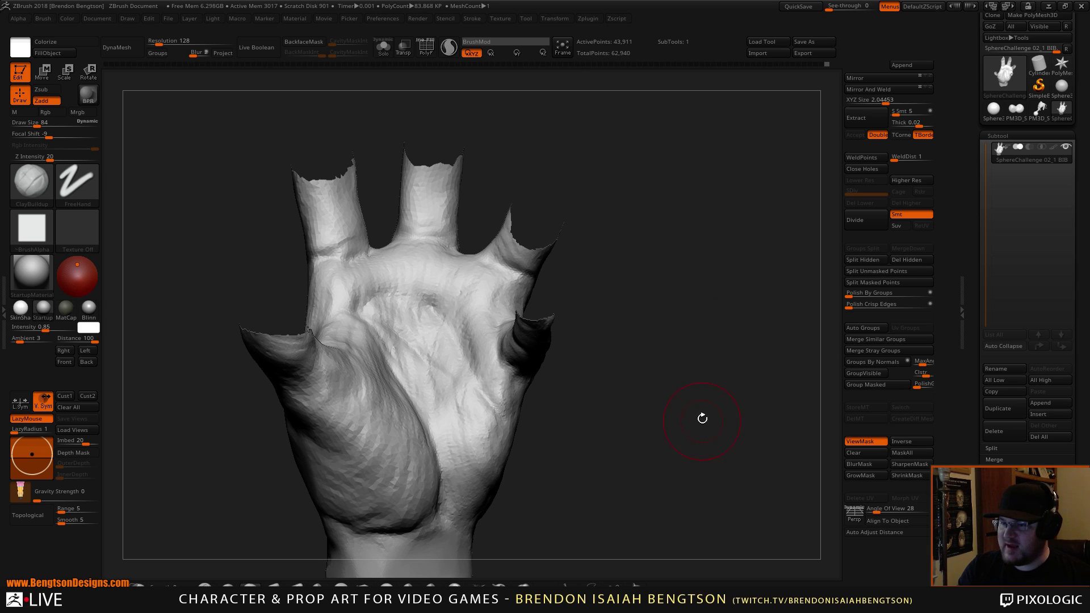
{"action": "left_click_drag", "start_coordinate": [696, 471], "coordinate": [666, 372]}
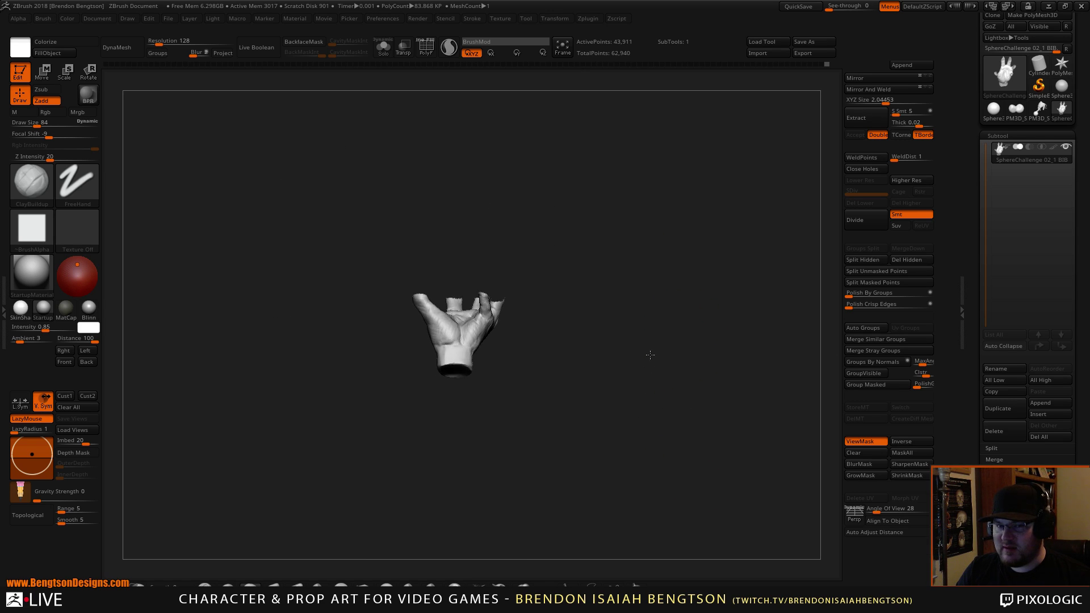
{"action": "left_click_drag", "start_coordinate": [655, 419], "coordinate": [702, 361]}
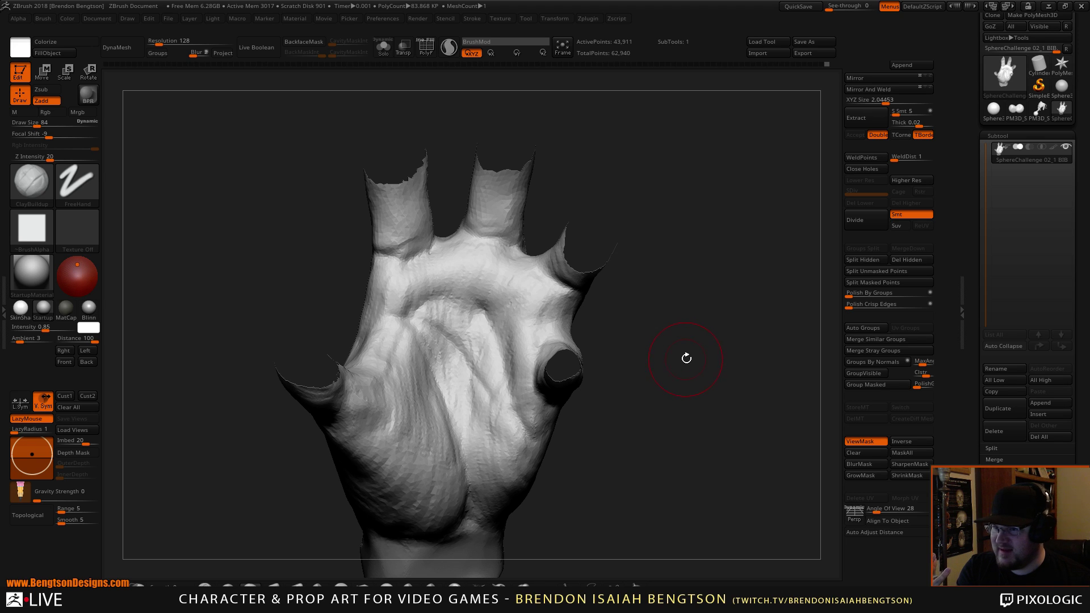
{"action": "left_click_drag", "start_coordinate": [686, 358], "coordinate": [612, 333]}
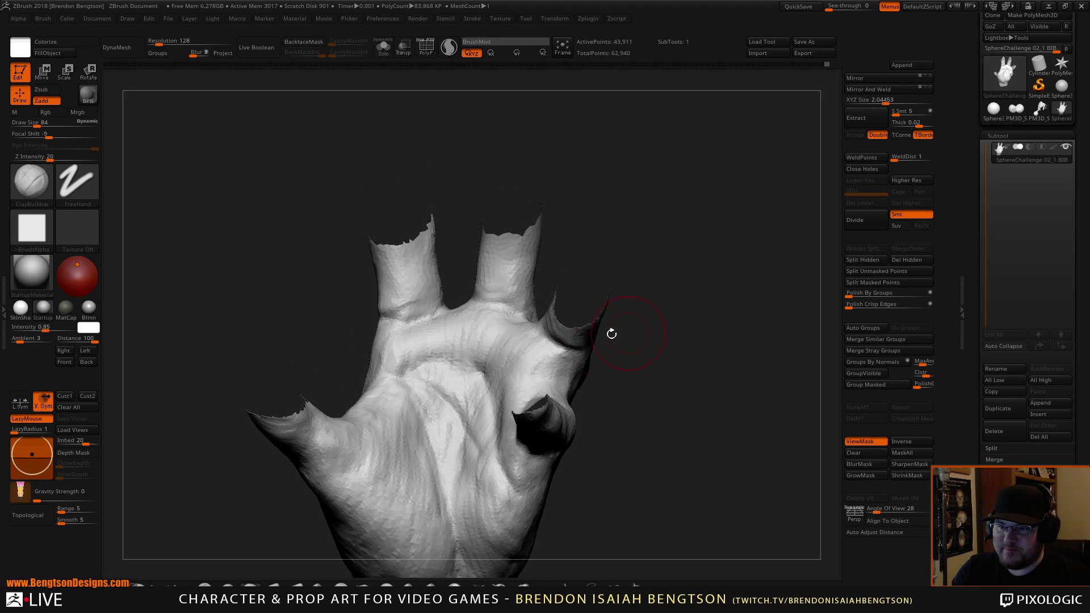
{"action": "key", "text": "b"}
{"action": "key", "text": "d"}
{"action": "key", "text": "s"}
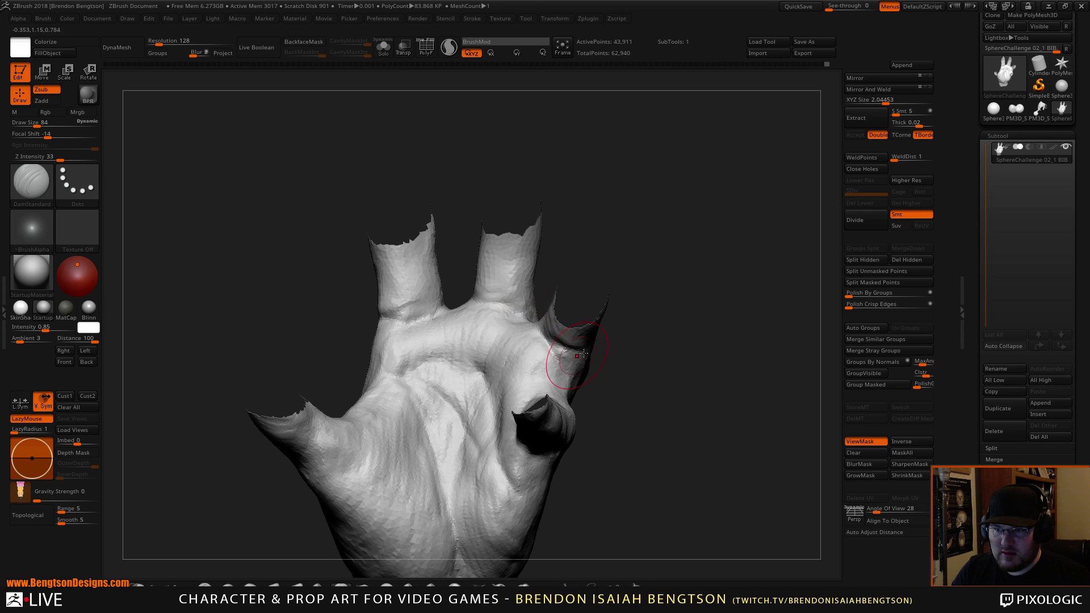
{"action": "left_click_drag", "start_coordinate": [704, 347], "coordinate": [622, 346]}
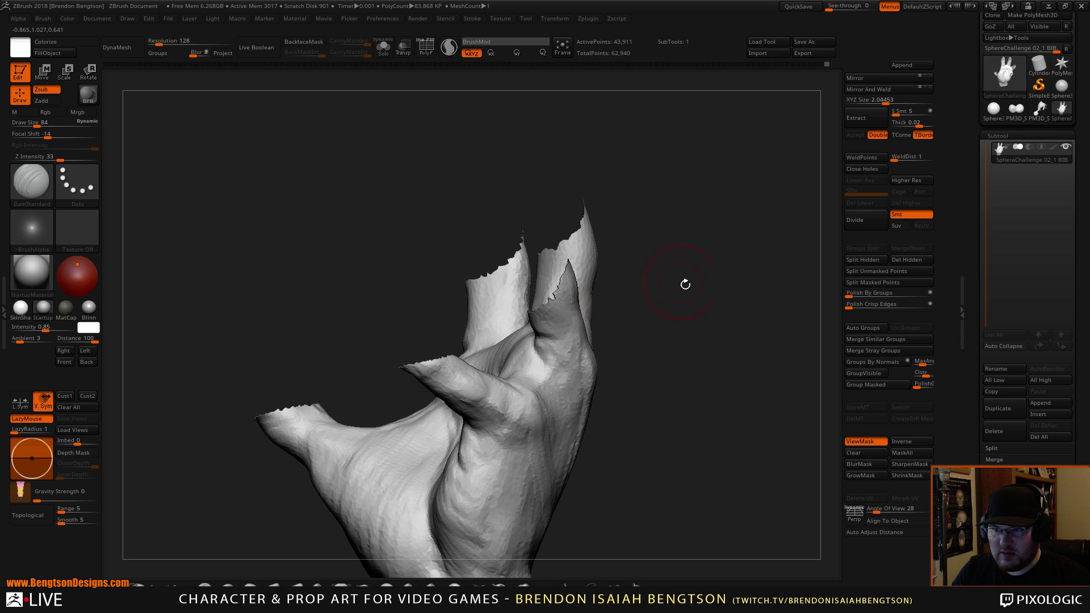
{"action": "left_click_drag", "start_coordinate": [685, 285], "coordinate": [655, 268]}
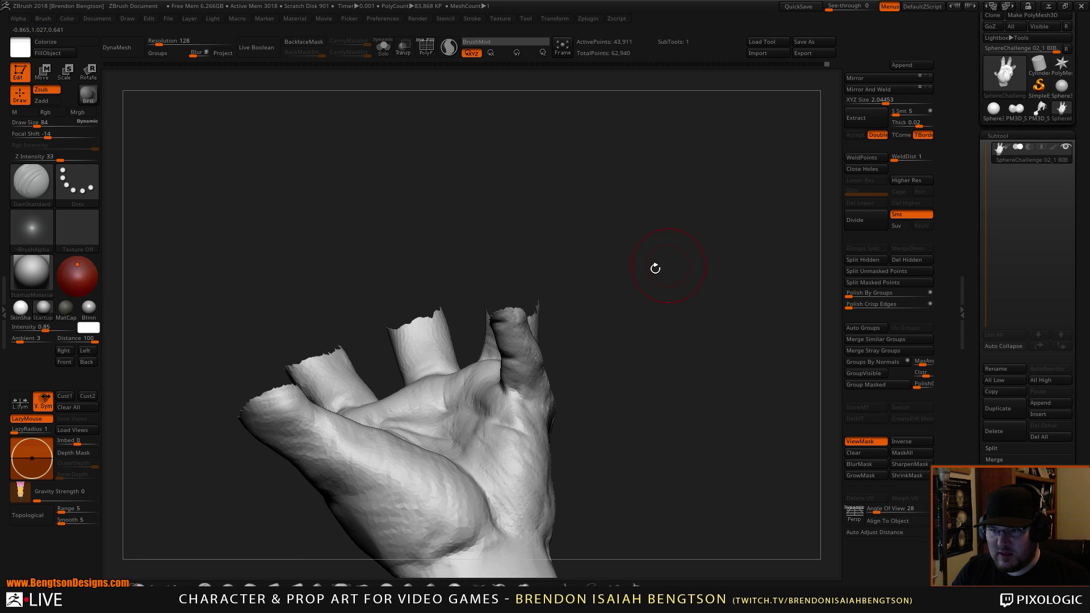
Step: Add volume at the base of the little finger with ClayBuildup at draw size 58
{"action": "key", "text": "b"}
{"action": "key", "text": "c"}
{"action": "key", "text": "b"}
{"action": "key", "text": "space"}
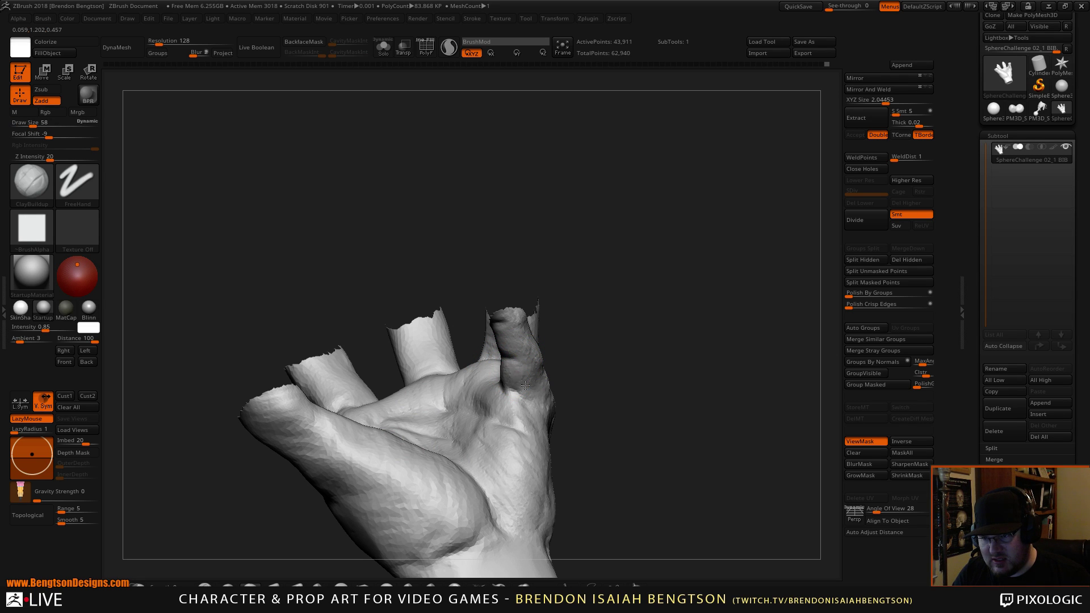
{"action": "mouse_move", "coordinate": [571, 341]}
{"action": "left_mouse_down"}
{"action": "mouse_move", "coordinate": [703, 290]}
{"action": "mouse_move", "coordinate": [710, 318]}
{"action": "left_mouse_up"}
Step: Reshape the little finger's base with Move Topological at draw size 84, and unhide the whole model
{"action": "key", "text": "b"}
{"action": "key", "text": "m"}
{"action": "key", "text": "t"}
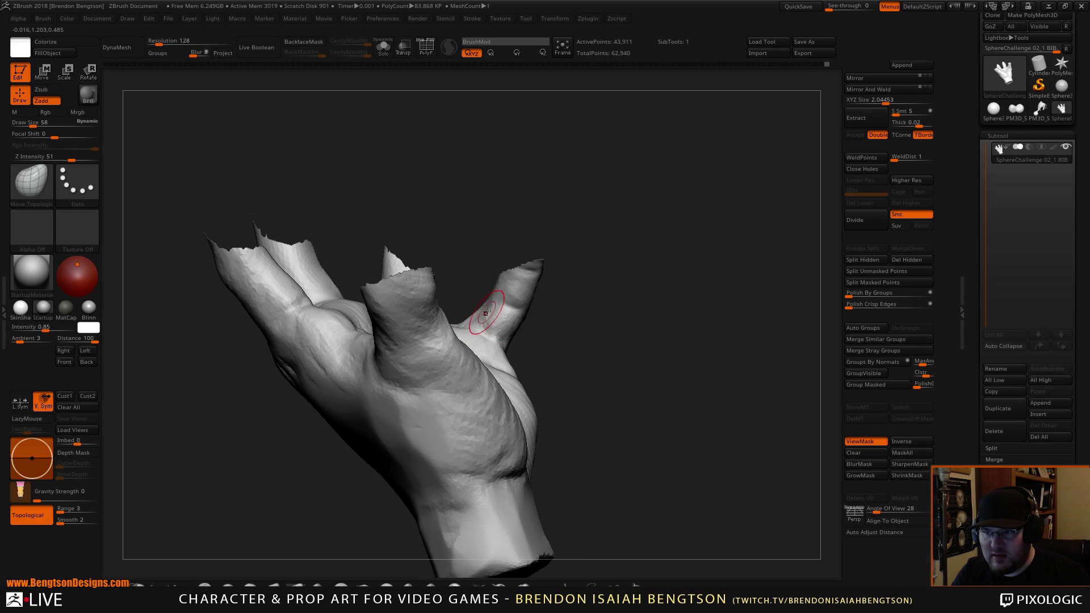
{"action": "key", "text": "space"}
{"action": "left_click_drag", "start_coordinate": [475, 313], "coordinate": [483, 312]}
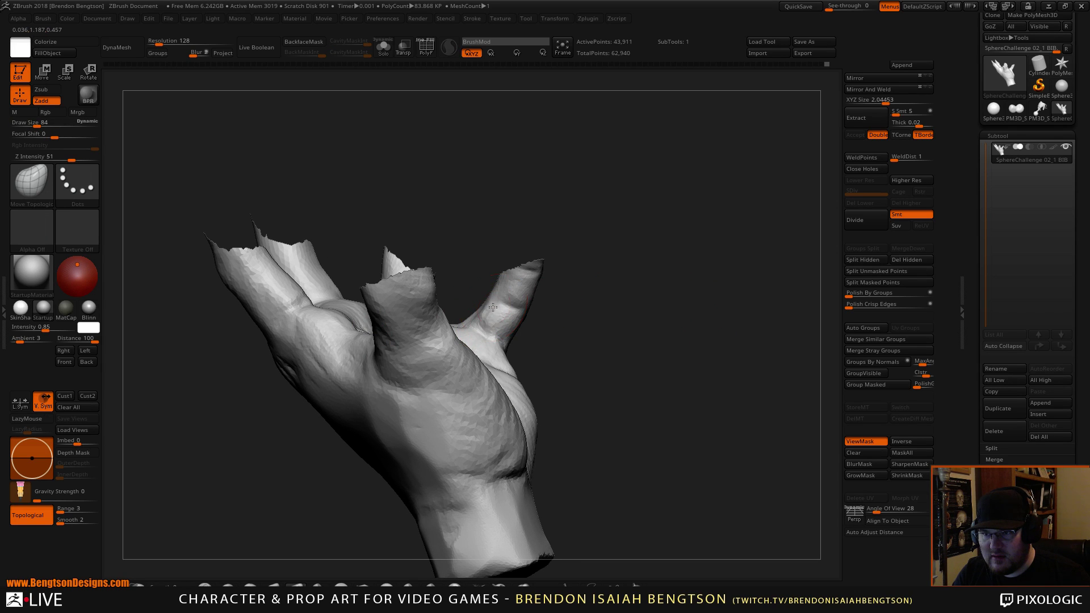
{"action": "left_click_drag", "start_coordinate": [645, 271], "coordinate": [651, 296]}
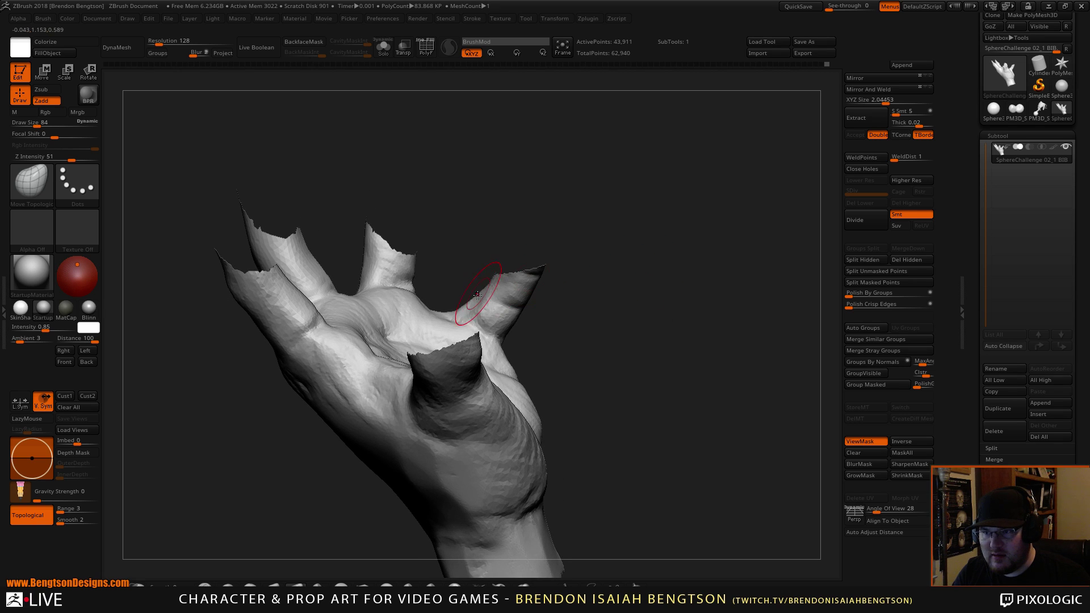
{"action": "left_click_drag", "start_coordinate": [576, 265], "coordinate": [679, 230]}
{"action": "left_click", "coordinate": [678, 230], "text": "ctrl+shift"}
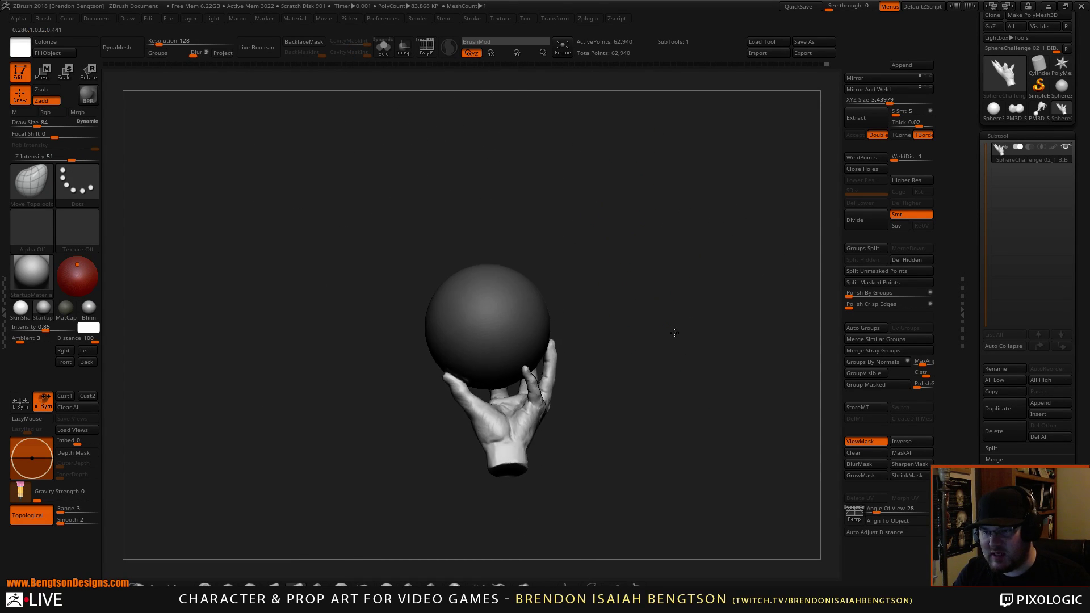
Step: Reshape the thumb and its outer contour with Move Topological at draw size 115
{"action": "left_click_drag", "start_coordinate": [700, 336], "coordinate": [697, 380]}
{"action": "mouse_move", "coordinate": [689, 373]}
{"action": "left_mouse_down"}
{"action": "mouse_move", "coordinate": [701, 373]}
{"action": "mouse_move", "coordinate": [676, 386]}
{"action": "mouse_move", "coordinate": [691, 397]}
{"action": "mouse_move", "coordinate": [691, 387]}
{"action": "left_mouse_up"}
{"action": "key", "text": "space"}
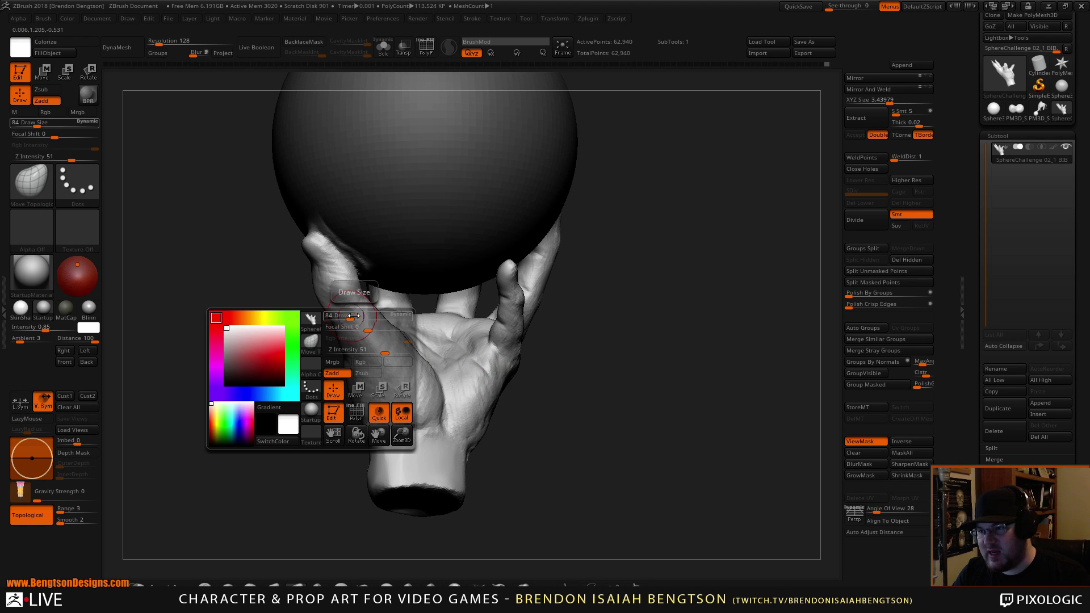
{"action": "left_click_drag", "start_coordinate": [353, 316], "coordinate": [361, 316]}
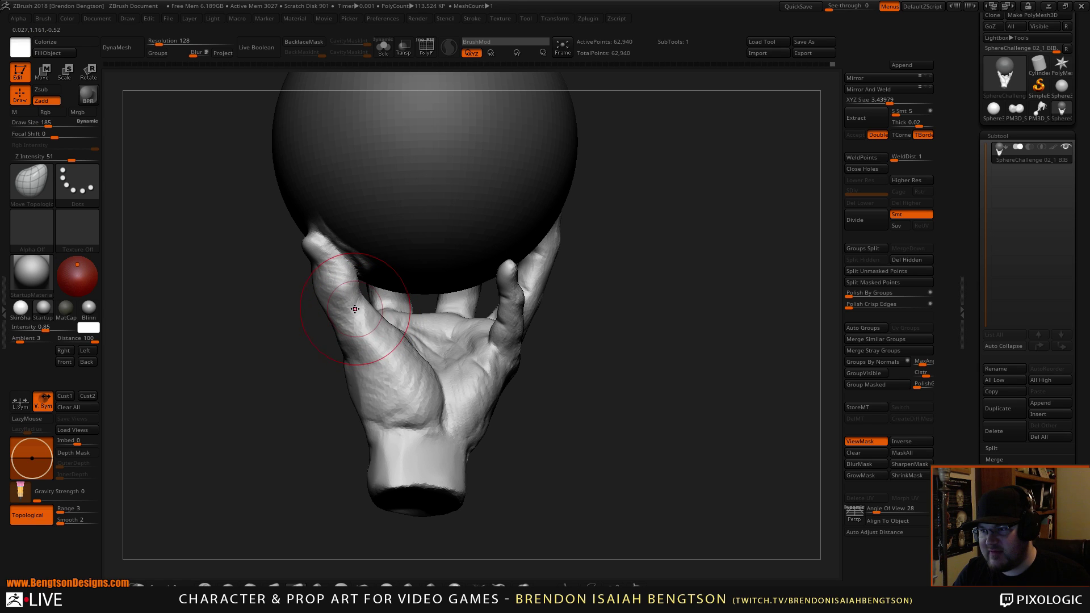
{"action": "key", "text": "space"}
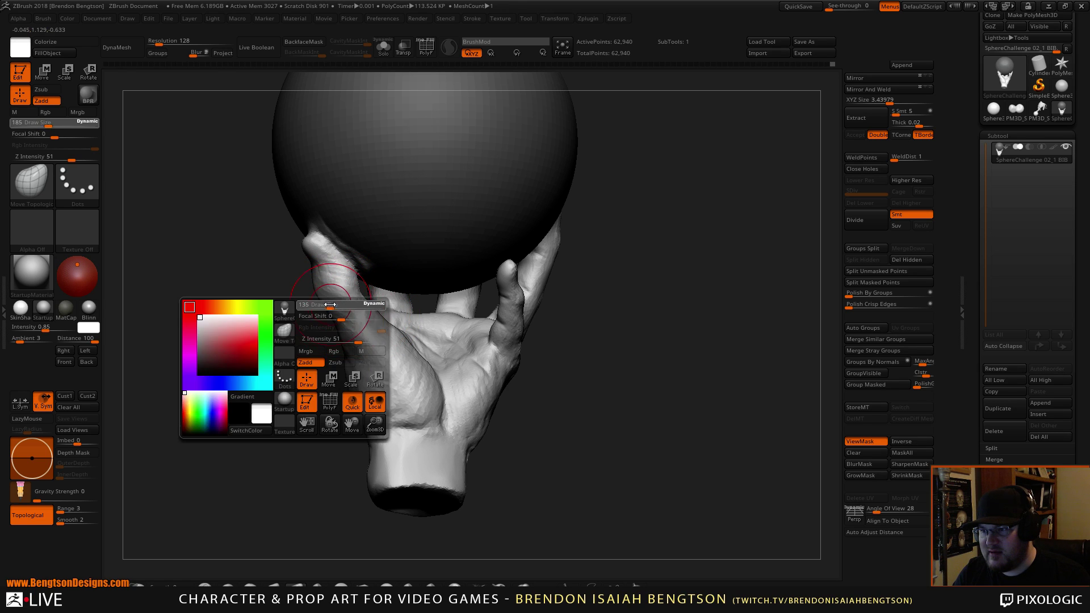
{"action": "left_click_drag", "start_coordinate": [339, 316], "coordinate": [321, 301]}
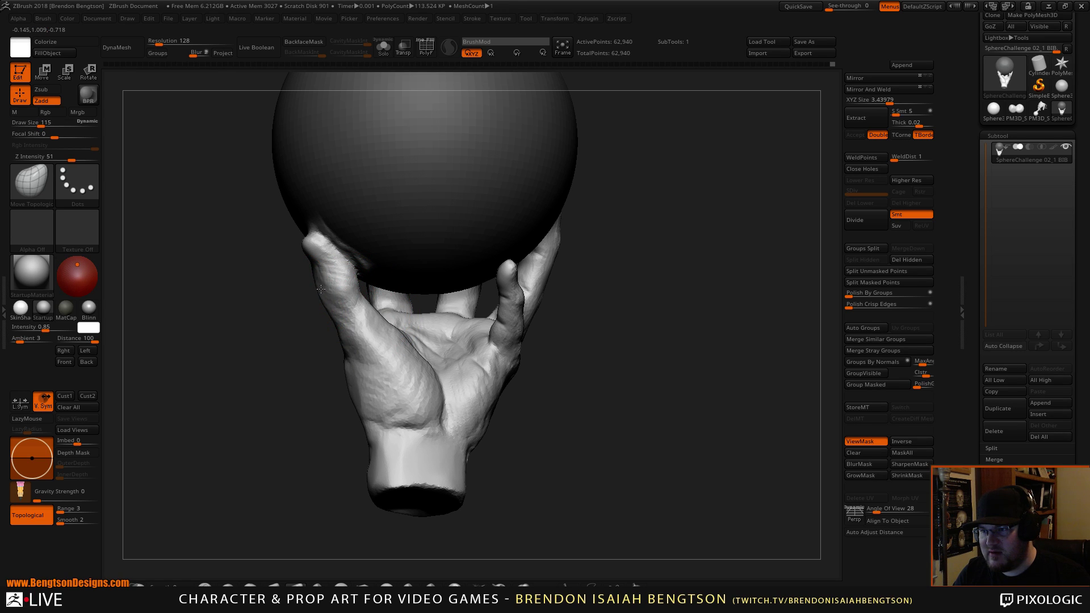
{"action": "mouse_move", "coordinate": [323, 355]}
{"action": "left_mouse_down"}
{"action": "mouse_move", "coordinate": [287, 401]}
{"action": "mouse_move", "coordinate": [316, 370]}
{"action": "left_mouse_up"}
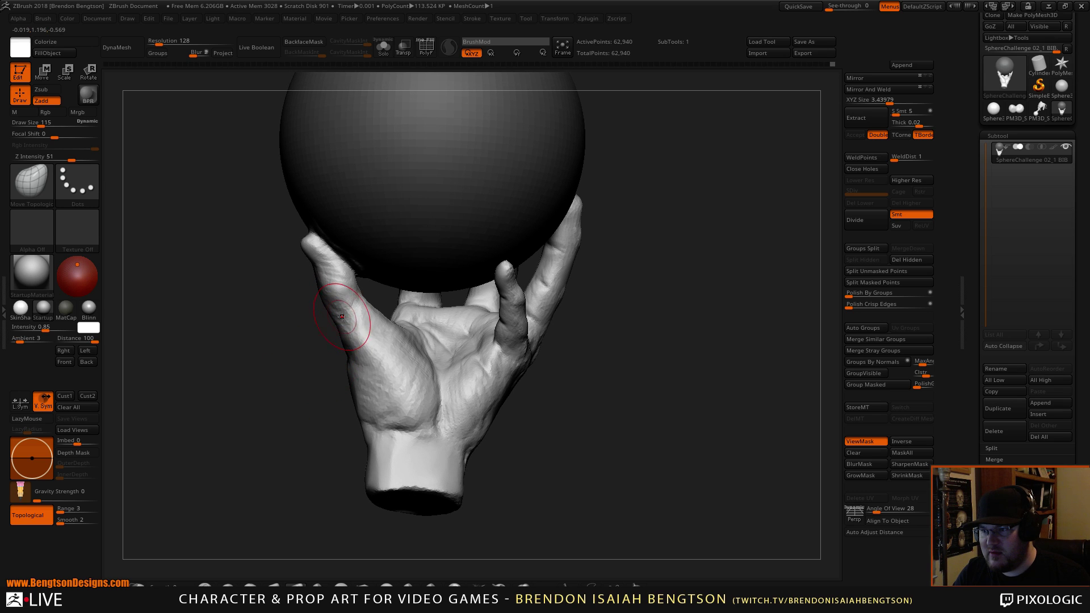
{"action": "left_click_drag", "start_coordinate": [306, 429], "coordinate": [360, 375]}
{"action": "mouse_move", "coordinate": [427, 376]}
{"action": "left_mouse_down"}
{"action": "mouse_move", "coordinate": [337, 361]}
{"action": "mouse_move", "coordinate": [358, 317]}
{"action": "left_mouse_up"}
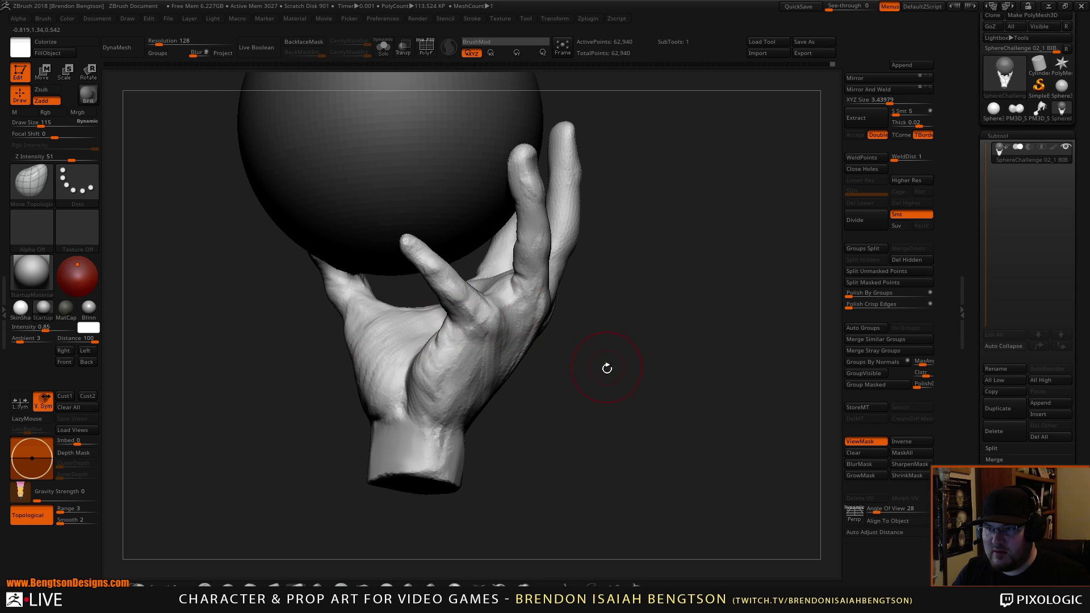
Step: Adjust the little and ring fingers with Move Topological, using draw sizes 110 and 135
{"action": "left_click_drag", "start_coordinate": [603, 367], "coordinate": [370, 253]}
{"action": "key", "text": "space"}
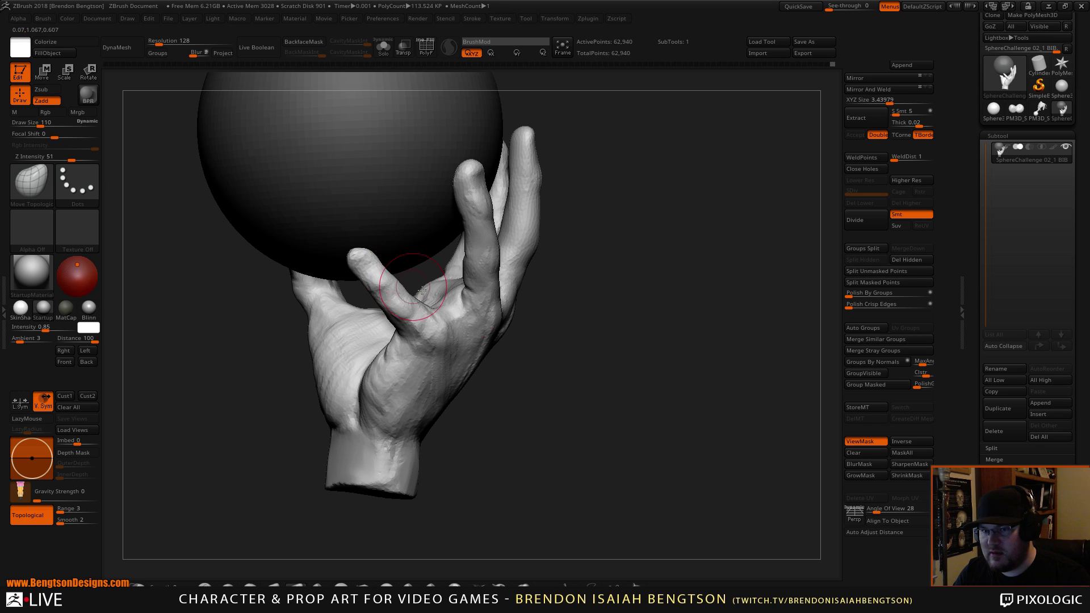
{"action": "mouse_move", "coordinate": [635, 398]}
{"action": "left_mouse_down"}
{"action": "mouse_move", "coordinate": [649, 381]}
{"action": "mouse_move", "coordinate": [674, 394]}
{"action": "mouse_move", "coordinate": [606, 394]}
{"action": "mouse_move", "coordinate": [622, 386]}
{"action": "left_mouse_up"}
{"action": "key", "text": "space"}
{"action": "left_click_drag", "start_coordinate": [480, 222], "coordinate": [478, 225]}
{"action": "key", "text": "space"}
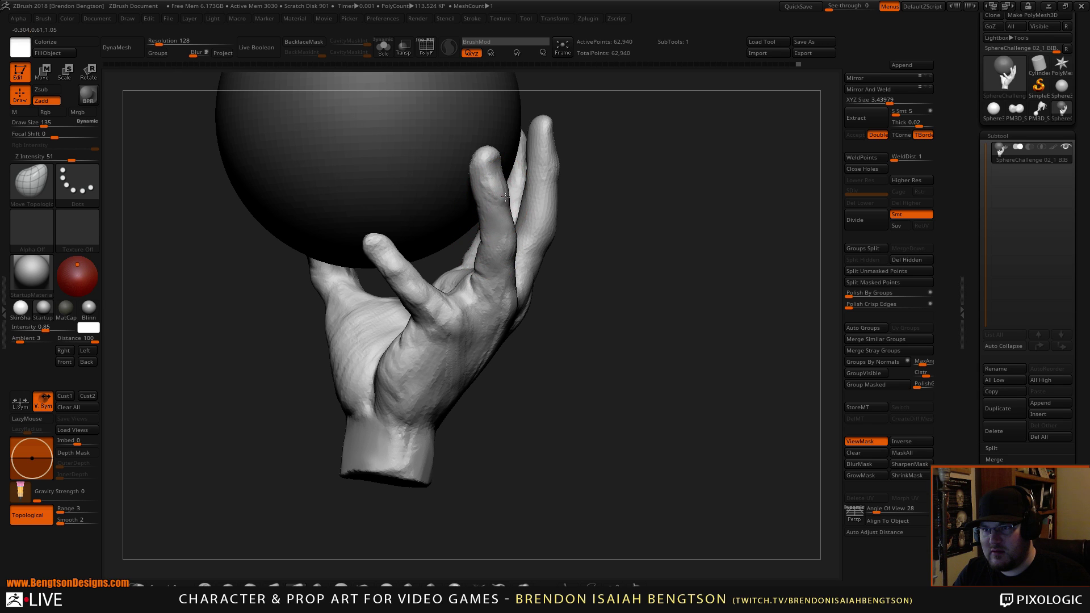
Step: Refine the middle finger's shape from the back of the hand with Move Topological at draw size 106
{"action": "left_click_drag", "start_coordinate": [629, 244], "coordinate": [641, 208], "text": "alt"}
{"action": "mouse_move", "coordinate": [511, 322]}
{"action": "left_mouse_down"}
{"action": "mouse_move", "coordinate": [467, 312]}
{"action": "mouse_move", "coordinate": [509, 342]}
{"action": "mouse_move", "coordinate": [718, 264]}
{"action": "mouse_move", "coordinate": [640, 288]}
{"action": "mouse_move", "coordinate": [473, 250]}
{"action": "left_mouse_up"}
{"action": "key", "text": "space"}
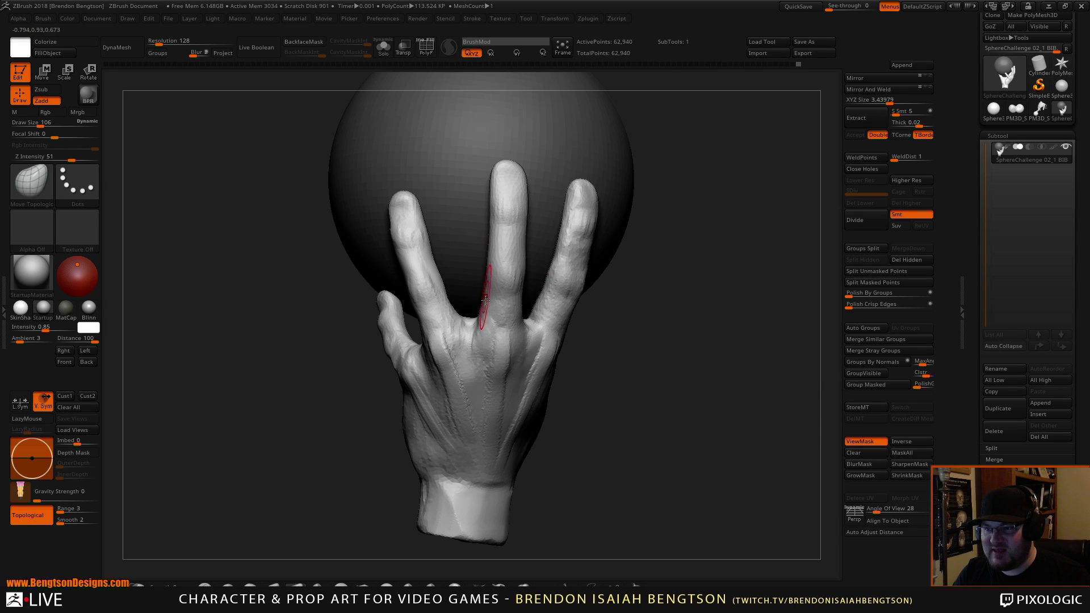
{"action": "key", "text": "3"}
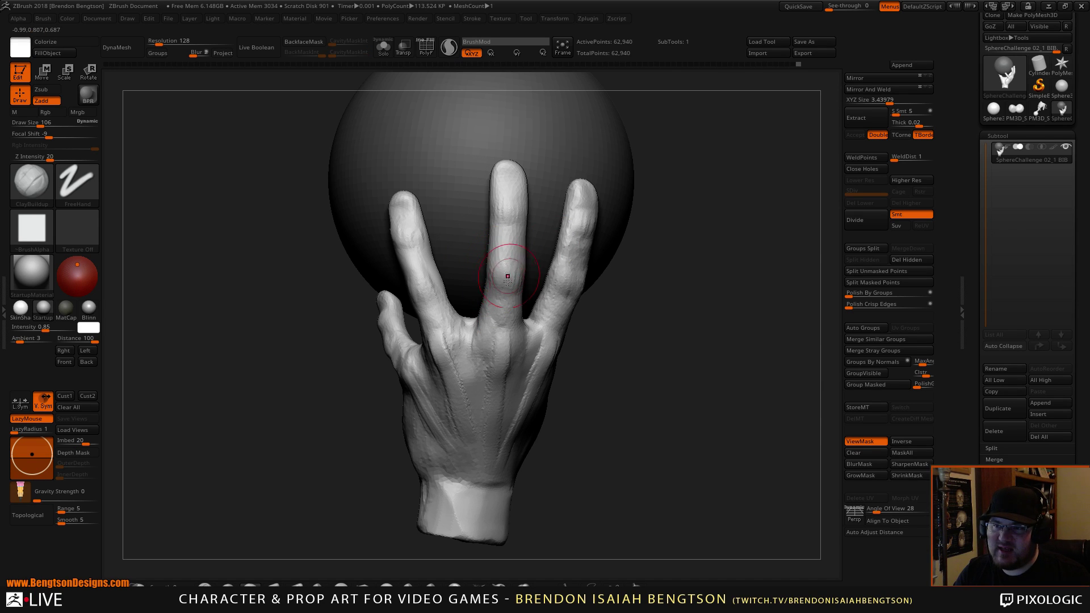
{"action": "mouse_move", "coordinate": [685, 214]}
{"action": "left_mouse_down", "text": "alt"}
{"action": "mouse_move", "coordinate": [618, 257]}
{"action": "mouse_move", "coordinate": [613, 205]}
{"action": "left_mouse_up", "text": "alt"}
{"action": "key", "text": "b"}
{"action": "key", "text": "m"}
{"action": "key", "text": "t"}
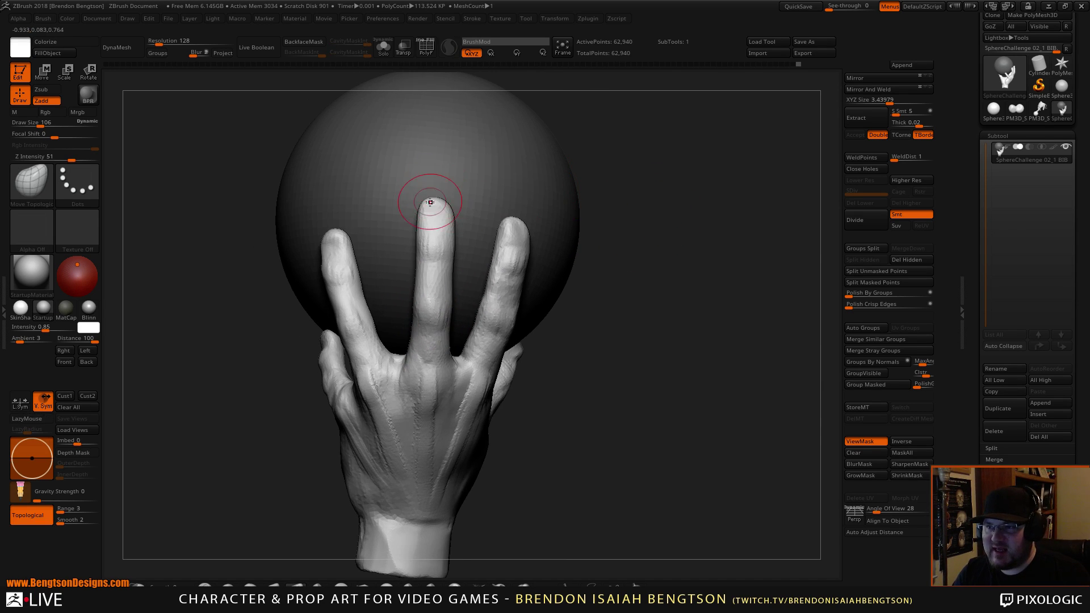
{"action": "mouse_move", "coordinate": [620, 276]}
{"action": "left_mouse_down"}
{"action": "mouse_move", "coordinate": [651, 329]}
{"action": "mouse_move", "coordinate": [632, 294]}
{"action": "left_mouse_up"}
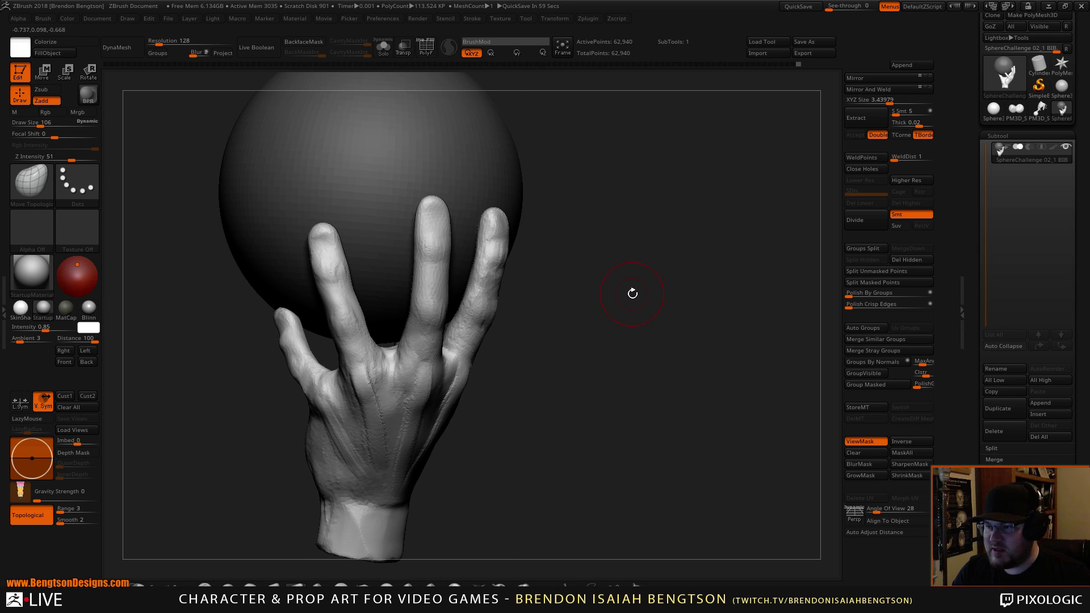
{"action": "mouse_move", "coordinate": [578, 313]}
{"action": "left_mouse_down", "text": "alt"}
{"action": "mouse_move", "coordinate": [574, 267]}
{"action": "mouse_move", "coordinate": [565, 307]}
{"action": "left_mouse_up", "text": "alt"}
{"action": "mouse_move", "coordinate": [564, 307]}
{"action": "left_mouse_down"}
{"action": "mouse_move", "coordinate": [527, 321]}
{"action": "mouse_move", "coordinate": [647, 410]}
{"action": "mouse_move", "coordinate": [622, 409]}
{"action": "mouse_move", "coordinate": [567, 356]}
{"action": "mouse_move", "coordinate": [424, 334]}
{"action": "mouse_move", "coordinate": [445, 304]}
{"action": "mouse_move", "coordinate": [511, 306]}
{"action": "mouse_move", "coordinate": [673, 379]}
{"action": "mouse_move", "coordinate": [686, 372]}
{"action": "mouse_move", "coordinate": [638, 397]}
{"action": "mouse_move", "coordinate": [618, 385]}
{"action": "mouse_move", "coordinate": [653, 376]}
{"action": "mouse_move", "coordinate": [656, 421]}
{"action": "mouse_move", "coordinate": [655, 394]}
{"action": "mouse_move", "coordinate": [670, 420]}
{"action": "mouse_move", "coordinate": [655, 394]}
{"action": "mouse_move", "coordinate": [630, 389]}
{"action": "left_mouse_up"}
Step: Cut the crease at the little finger's base on the palm side with DamStandard at draw size 43
{"action": "key", "text": "b"}
{"action": "key", "text": "d"}
{"action": "key", "text": "s"}
{"action": "key", "text": "space"}
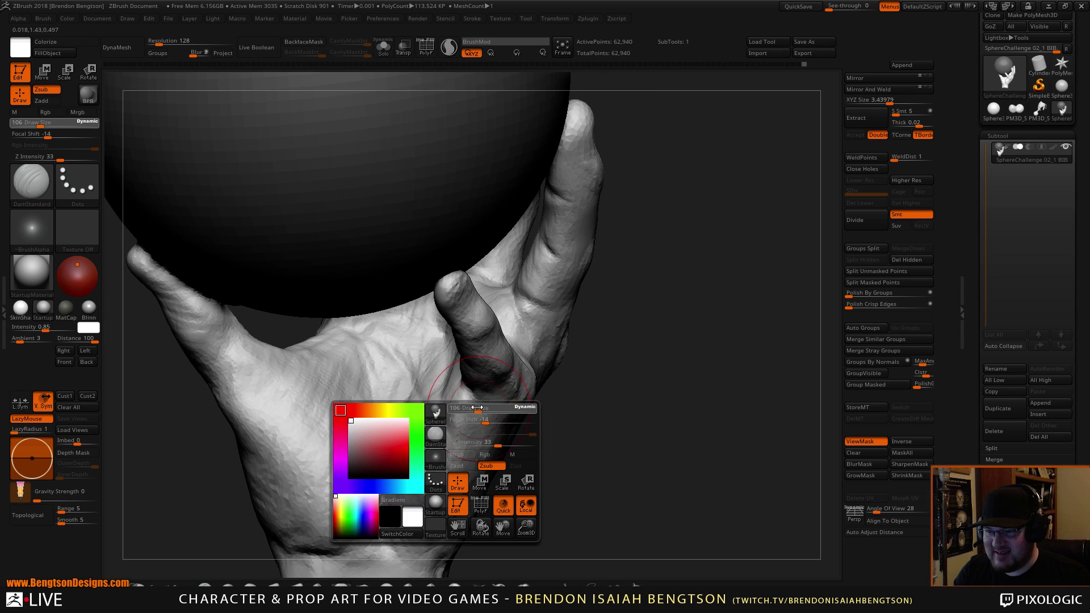
{"action": "left_click_drag", "start_coordinate": [477, 411], "coordinate": [465, 411]}
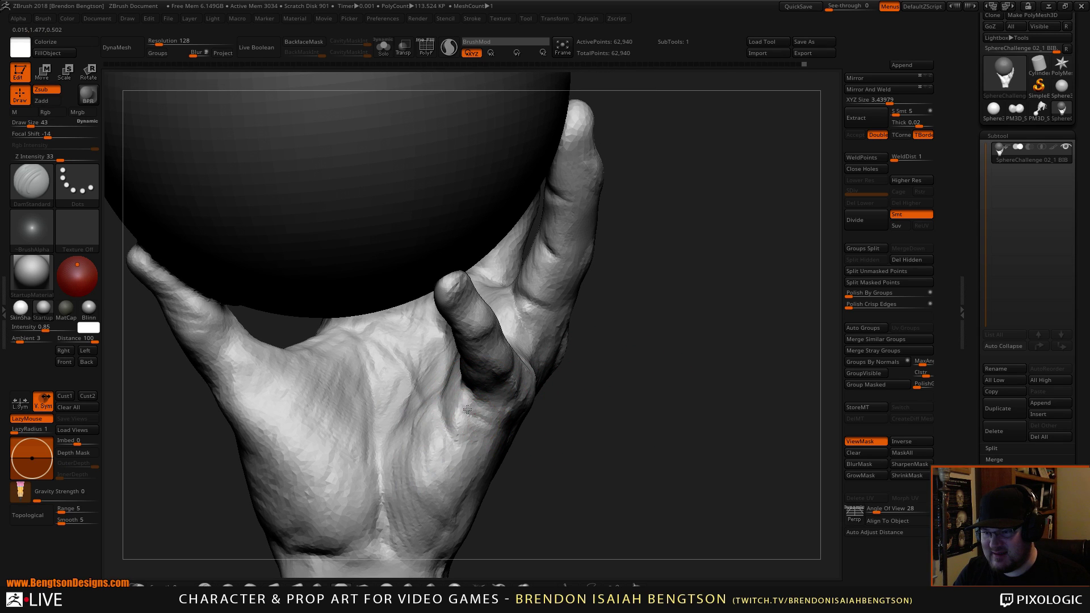
{"action": "mouse_move", "coordinate": [565, 415]}
{"action": "left_mouse_down"}
{"action": "mouse_move", "coordinate": [607, 345]}
{"action": "mouse_move", "coordinate": [505, 323]}
{"action": "left_mouse_up"}
Step: Reshape the little finger from the palm side with Move Topological at draw size 120
{"action": "key", "text": "b"}
{"action": "key", "text": "m"}
{"action": "key", "text": "t"}
{"action": "key", "text": "space"}
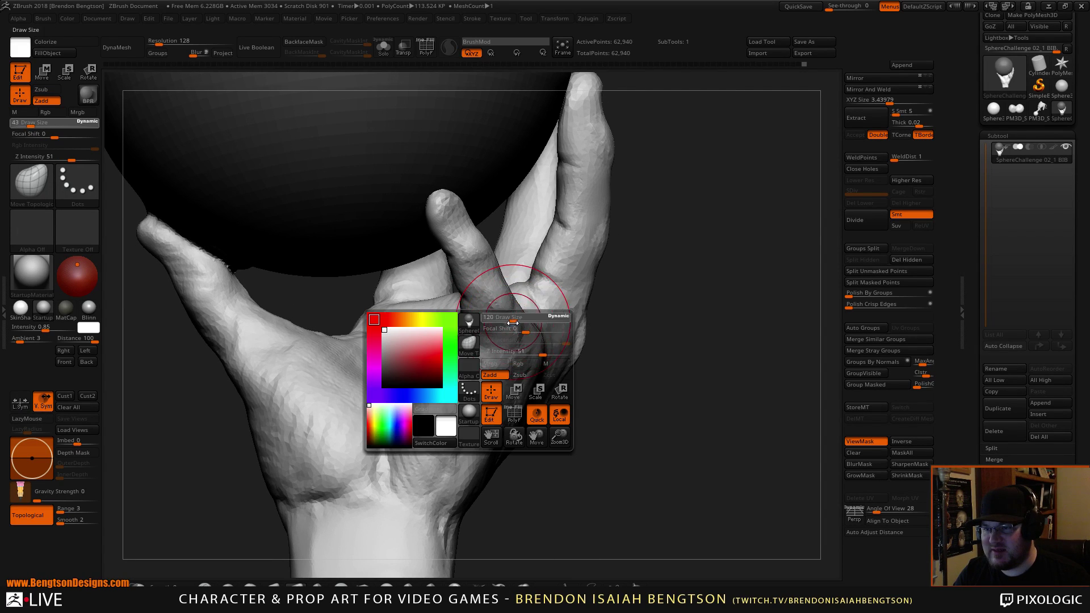
{"action": "left_click_drag", "start_coordinate": [600, 389], "coordinate": [613, 344]}
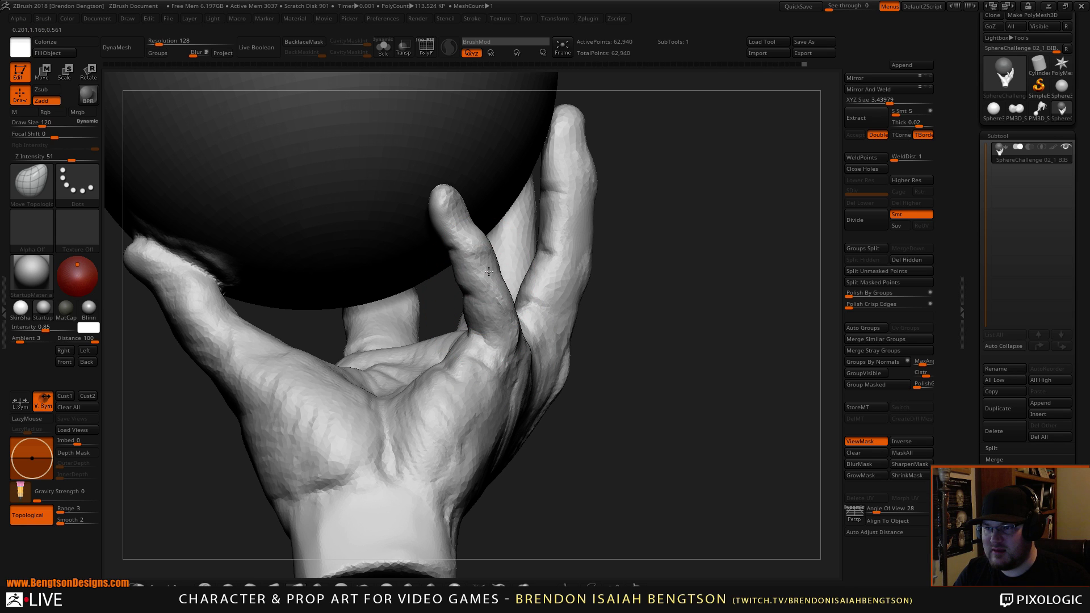
Step: Smooth the knuckles and tendons on the back of the hand at draw size 120
{"action": "left_click_drag", "start_coordinate": [689, 301], "coordinate": [484, 347], "text": "alt"}
{"action": "key", "text": "shift"}
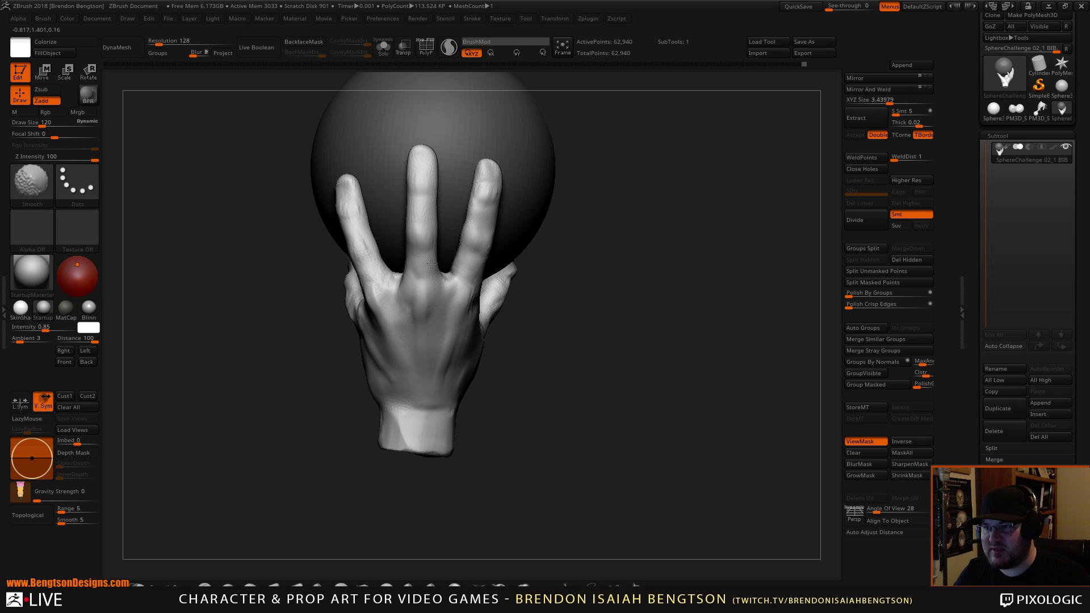
{"action": "mouse_move", "coordinate": [670, 324]}
{"action": "left_mouse_down"}
{"action": "mouse_move", "coordinate": [677, 316]}
{"action": "mouse_move", "coordinate": [648, 342]}
{"action": "mouse_move", "coordinate": [484, 329]}
{"action": "left_mouse_up"}
{"action": "key", "text": "shift"}
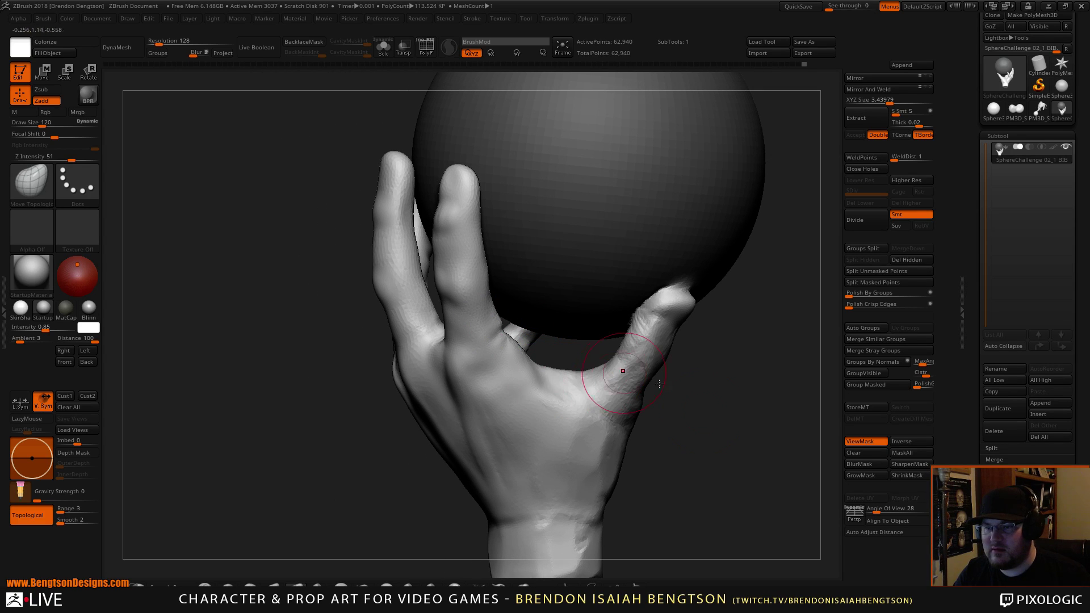
Step: Smooth the thumb base, palm heel, wrist transition and outer edge of the hand at draw size 120
{"action": "mouse_move", "coordinate": [744, 449]}
{"action": "left_mouse_down", "text": "alt"}
{"action": "mouse_move", "coordinate": [670, 321]}
{"action": "mouse_move", "coordinate": [619, 312]}
{"action": "left_mouse_up", "text": "alt"}
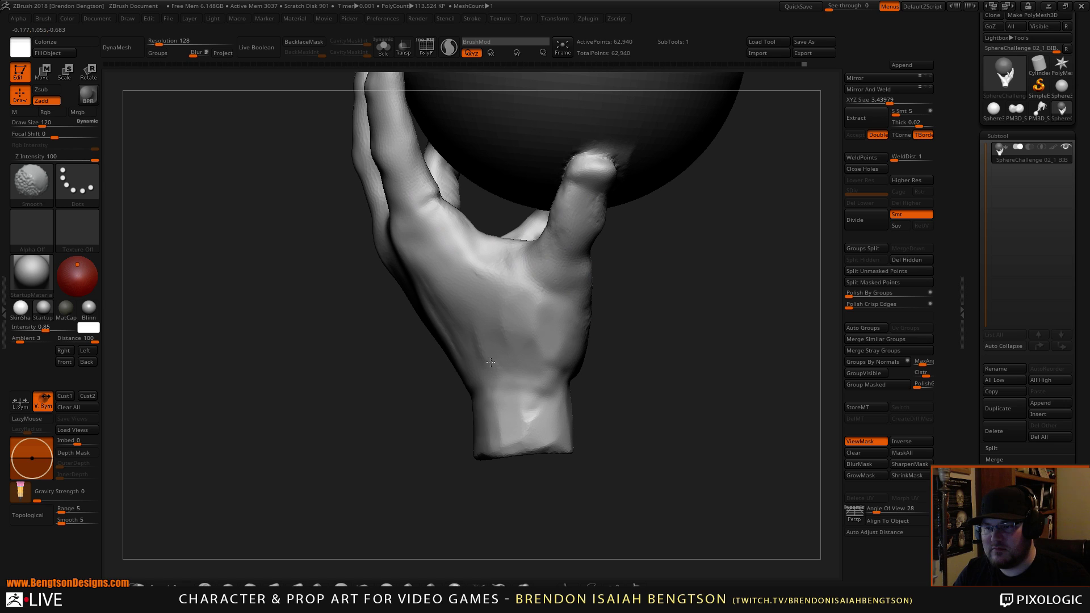
{"action": "mouse_move", "coordinate": [703, 376]}
{"action": "left_mouse_down"}
{"action": "mouse_move", "coordinate": [236, 452]}
{"action": "mouse_move", "coordinate": [315, 355]}
{"action": "left_mouse_up"}
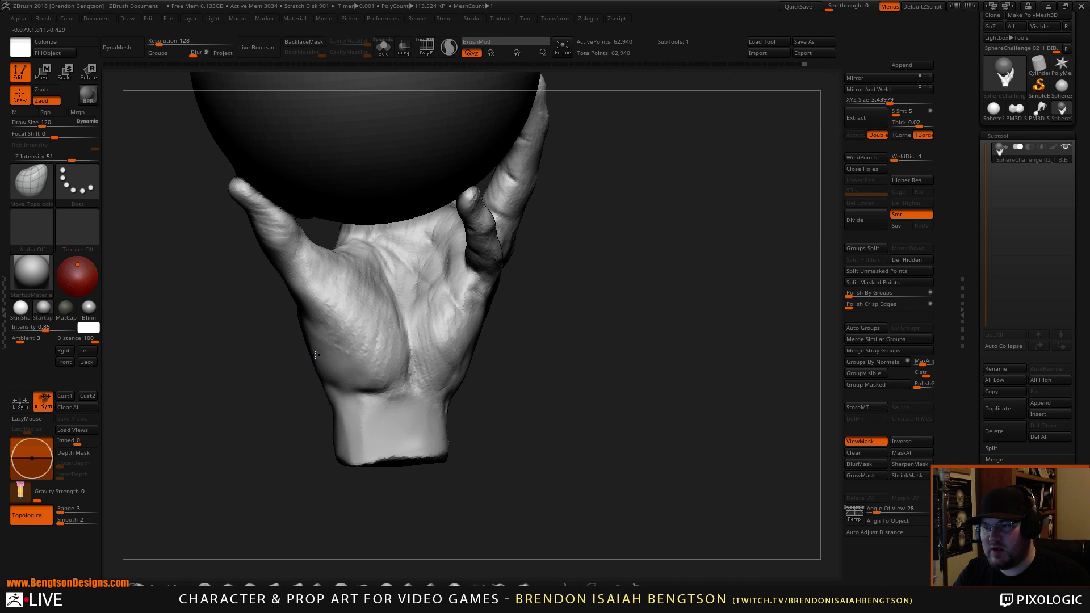
{"action": "left_click_drag", "start_coordinate": [363, 395], "coordinate": [416, 378], "text": "shift"}
{"action": "mouse_move", "coordinate": [608, 345]}
{"action": "left_mouse_down"}
{"action": "mouse_move", "coordinate": [572, 369]}
{"action": "mouse_move", "coordinate": [559, 358]}
{"action": "left_mouse_up"}
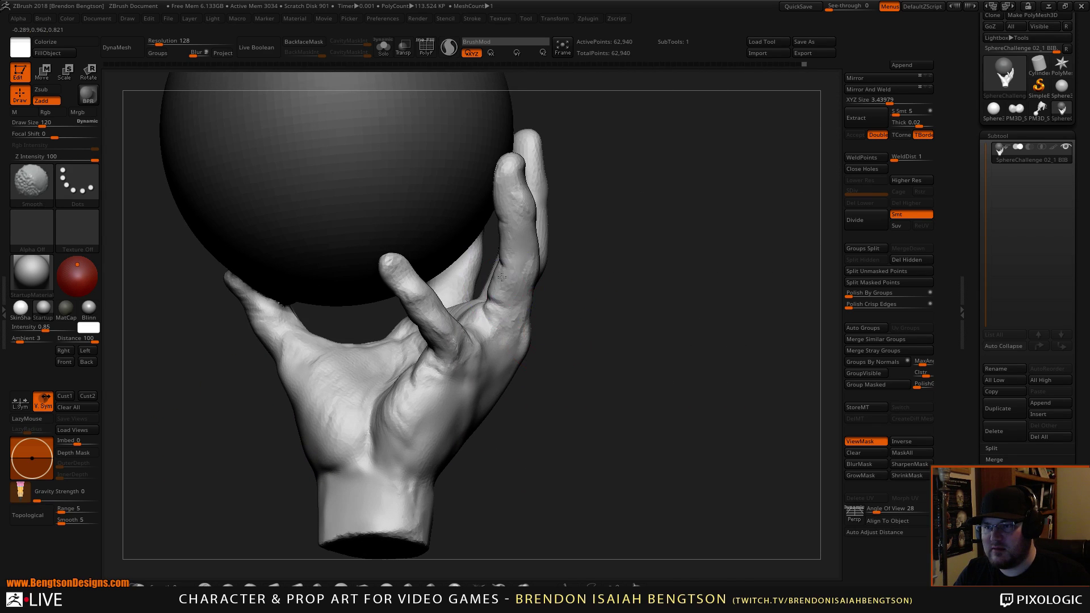
{"action": "left_click_drag", "start_coordinate": [628, 364], "coordinate": [575, 250]}
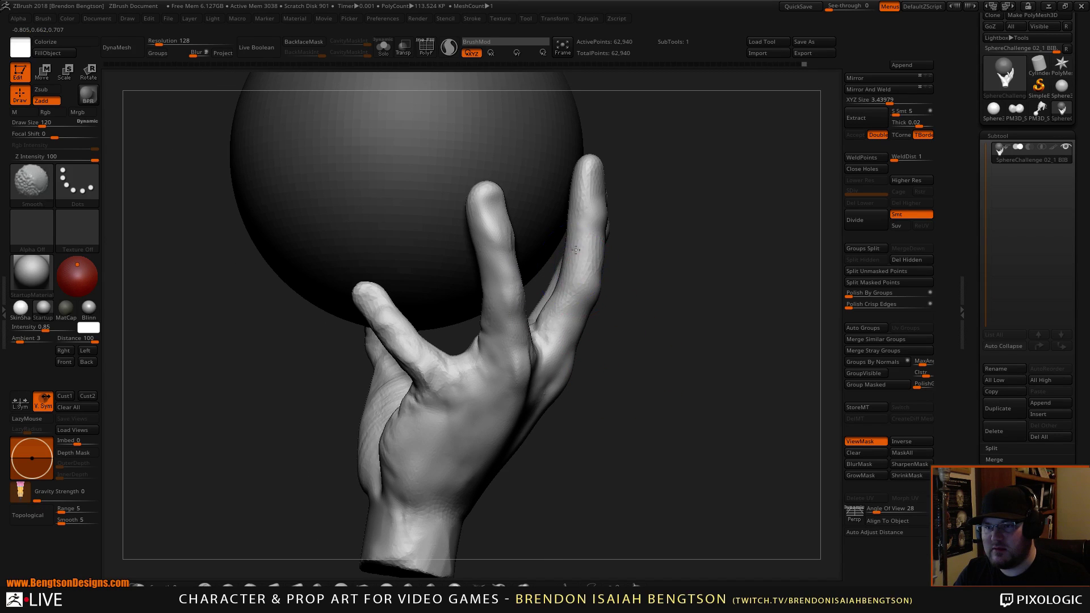
Step: Adjust the webbing between the ring and middle fingers with Move Topological at draw size 120
{"action": "left_click_drag", "start_coordinate": [678, 311], "coordinate": [653, 241], "text": "alt"}
{"action": "mouse_move", "coordinate": [680, 276]}
{"action": "left_mouse_down"}
{"action": "mouse_move", "coordinate": [603, 284]}
{"action": "mouse_move", "coordinate": [482, 264]}
{"action": "mouse_move", "coordinate": [523, 263]}
{"action": "left_mouse_up"}
{"action": "mouse_move", "coordinate": [684, 303]}
{"action": "left_mouse_down", "text": "alt"}
{"action": "mouse_move", "coordinate": [681, 336]}
{"action": "mouse_move", "coordinate": [648, 327]}
{"action": "mouse_move", "coordinate": [641, 374]}
{"action": "left_mouse_up", "text": "alt"}
{"action": "left_click_drag", "start_coordinate": [670, 335], "coordinate": [702, 392]}
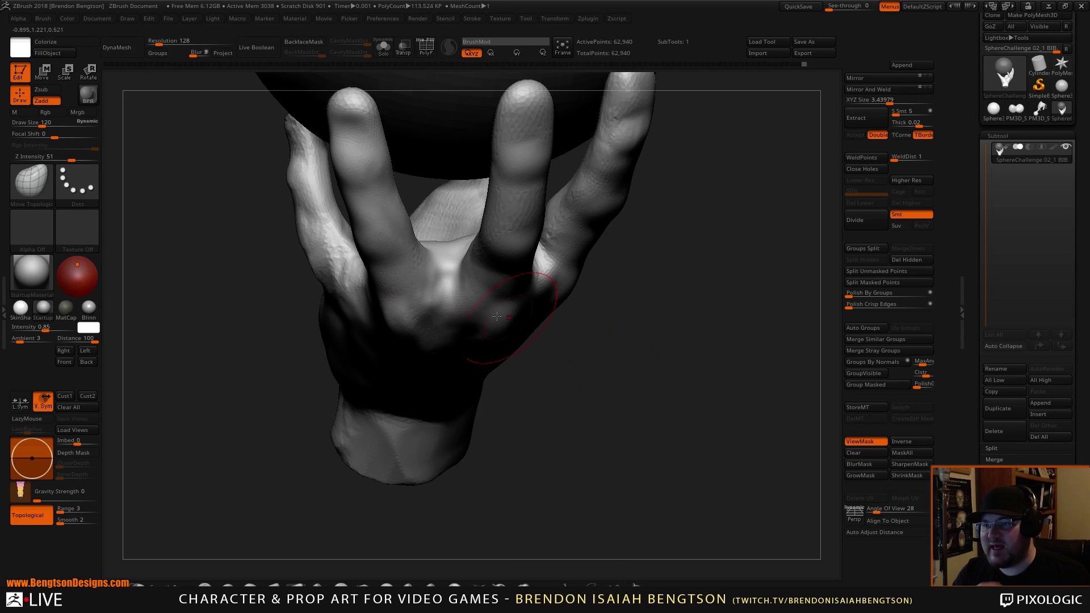
{"action": "left_click_drag", "start_coordinate": [452, 291], "coordinate": [445, 257]}
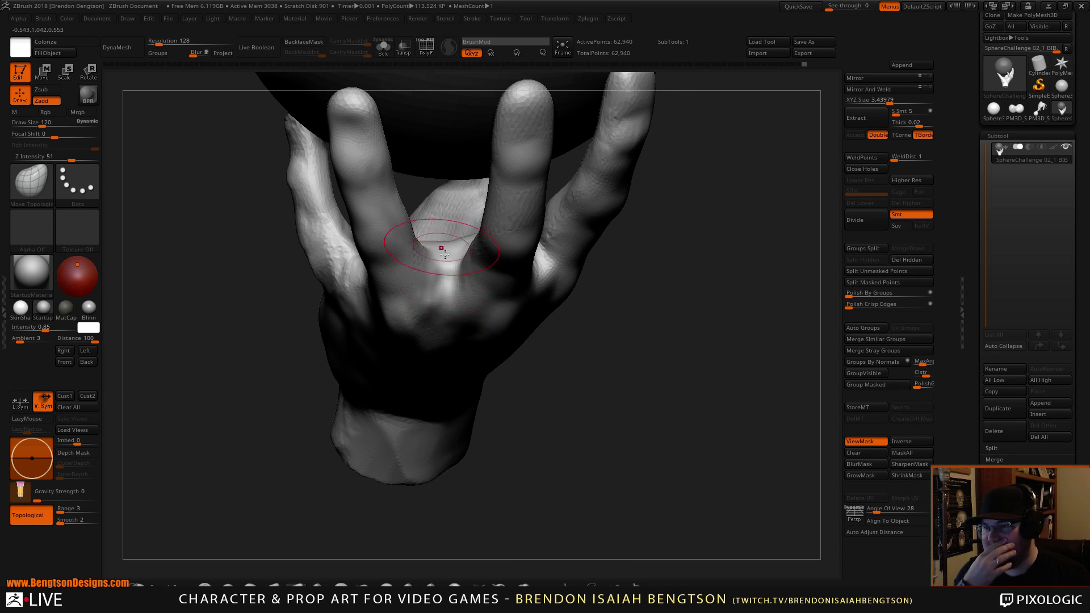
Step: Reshape the webbing between the little and ring fingers with Move Topological at draw size 80
{"action": "left_click_drag", "start_coordinate": [629, 341], "coordinate": [671, 391]}
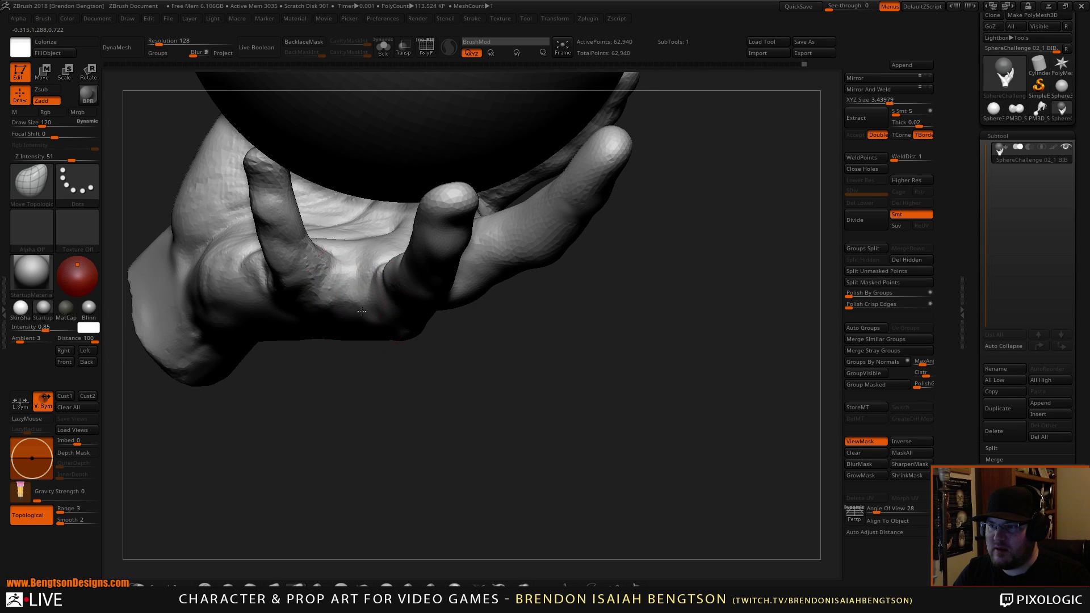
{"action": "key", "text": "space"}
{"action": "left_click_drag", "start_coordinate": [352, 255], "coordinate": [343, 256]}
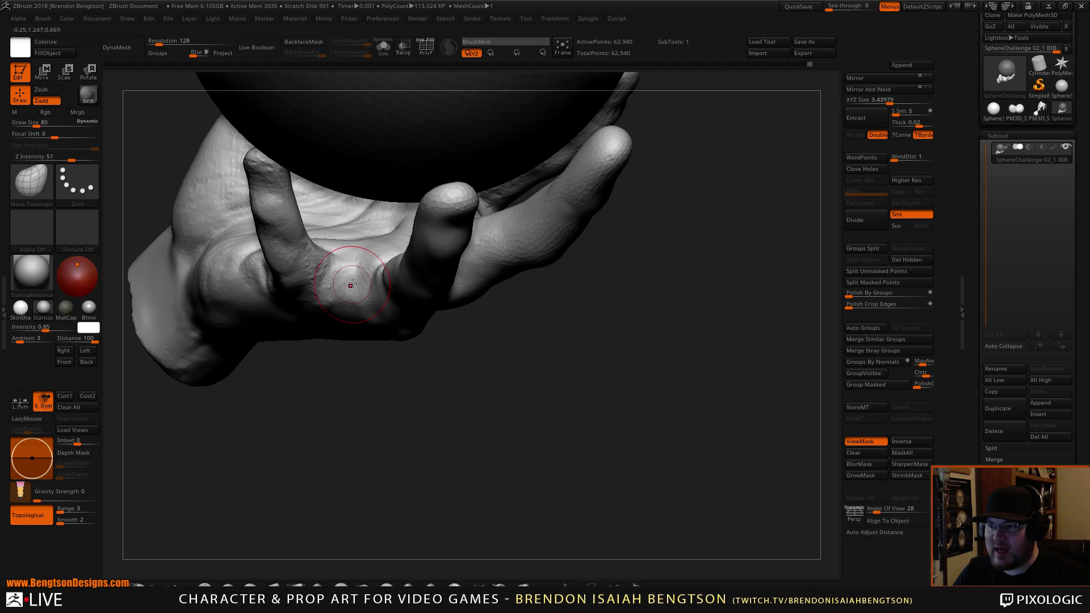
{"action": "mouse_move", "coordinate": [383, 421]}
{"action": "left_mouse_down"}
{"action": "mouse_move", "coordinate": [382, 346]}
{"action": "mouse_move", "coordinate": [420, 315]}
{"action": "mouse_move", "coordinate": [366, 319]}
{"action": "left_mouse_up"}
Step: Build up the little finger's knuckle and tendon on the back of the hand with ClayBuildup at draw size 80
{"action": "key", "text": "b"}
{"action": "key", "text": "c"}
{"action": "key", "text": "b"}
{"action": "mouse_move", "coordinate": [301, 301]}
{"action": "left_mouse_down"}
{"action": "mouse_move", "coordinate": [301, 282]}
{"action": "mouse_move", "coordinate": [309, 332]}
{"action": "left_mouse_up"}
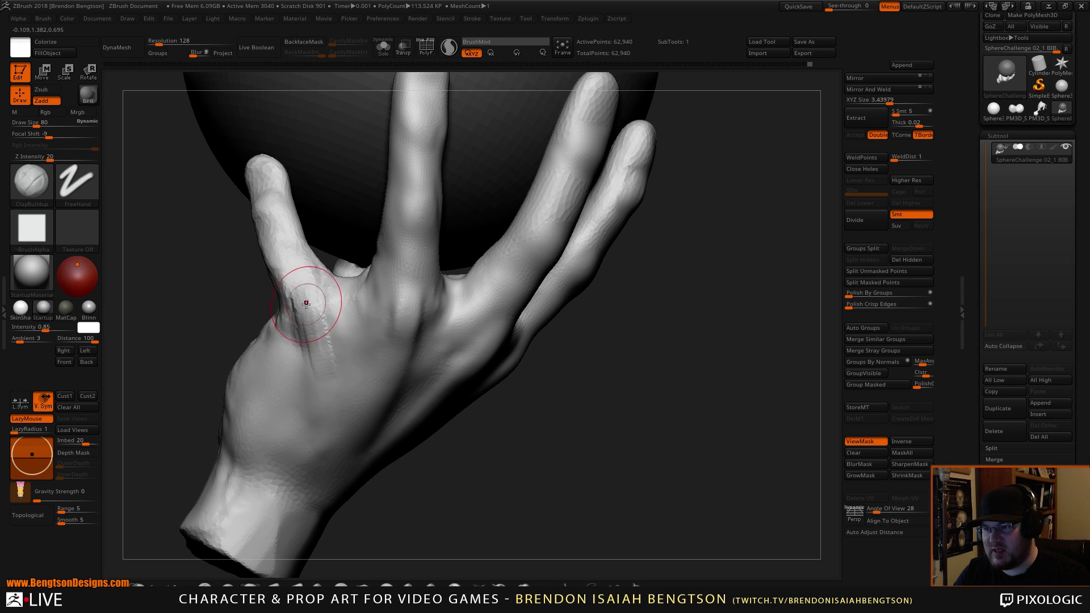
{"action": "left_click_drag", "start_coordinate": [322, 374], "coordinate": [323, 296]}
{"action": "mouse_move", "coordinate": [613, 426]}
{"action": "left_mouse_down"}
{"action": "mouse_move", "coordinate": [591, 424]}
{"action": "mouse_move", "coordinate": [586, 385]}
{"action": "mouse_move", "coordinate": [606, 443]}
{"action": "mouse_move", "coordinate": [430, 364]}
{"action": "left_mouse_up"}
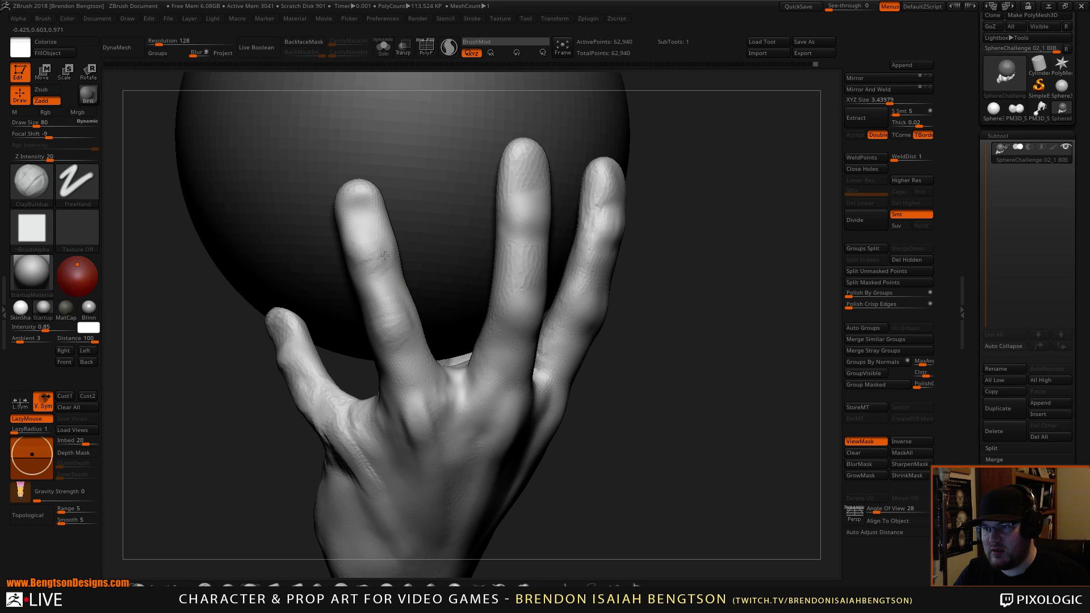
Step: Refine the ring finger's base and adjoining webbing from the back with Move Topological at draw size 80
{"action": "key", "text": "b"}
{"action": "key", "text": "m"}
{"action": "key", "text": "t"}
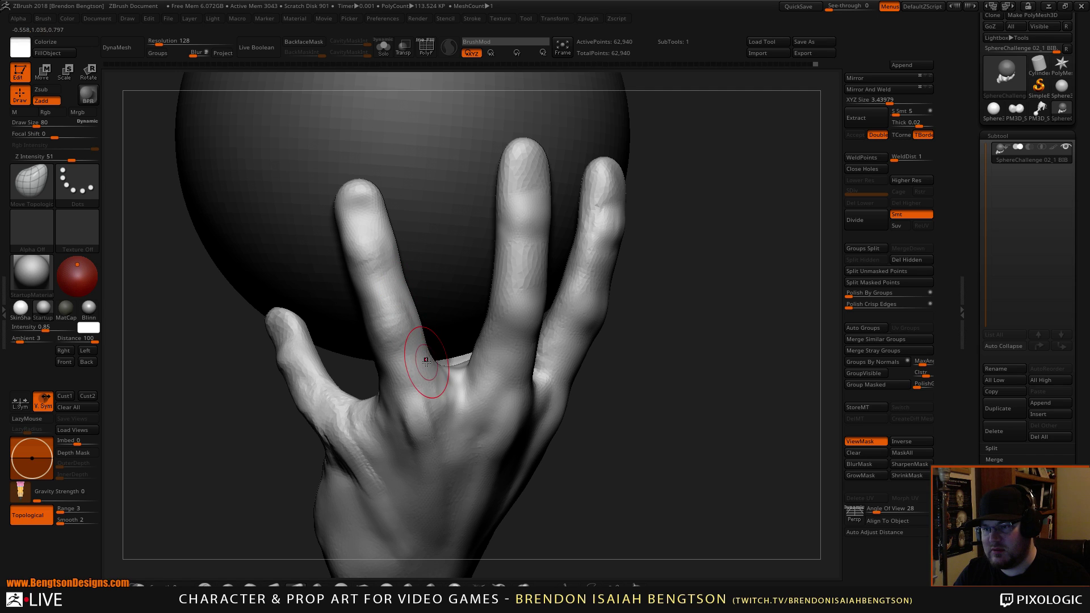
{"action": "left_click_drag", "start_coordinate": [640, 474], "coordinate": [618, 467]}
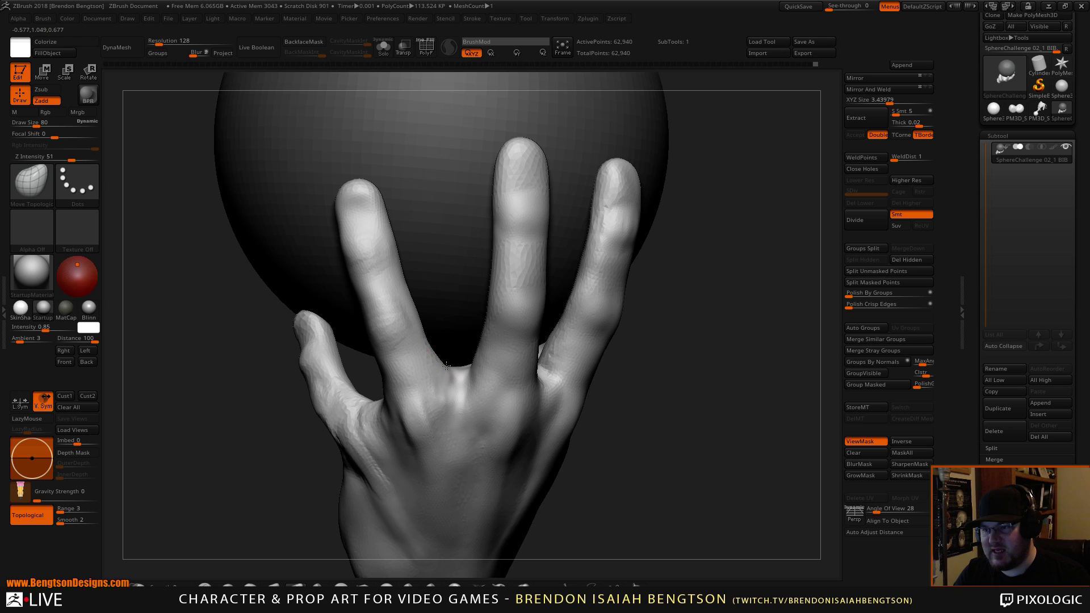
{"action": "left_click_drag", "start_coordinate": [667, 445], "coordinate": [638, 400], "text": "alt"}
Step: Reshape the index finger from the back and underside with Move Topological at draw size 115
{"action": "right_click_drag", "start_coordinate": [400, 386], "coordinate": [425, 339]}
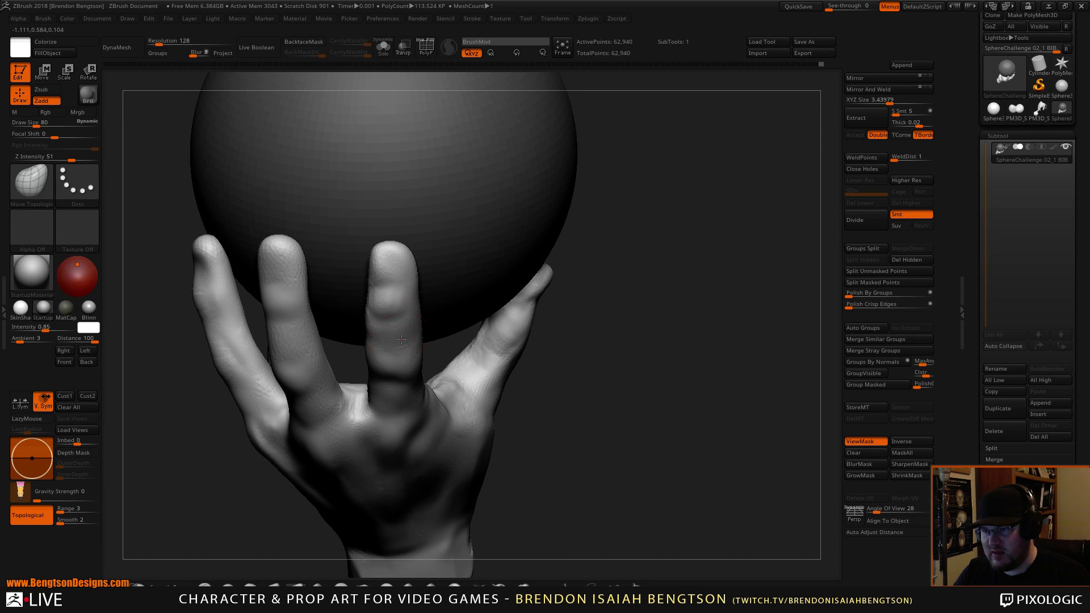
{"action": "right_click_drag", "start_coordinate": [396, 344], "coordinate": [468, 239]}
{"action": "mouse_move", "coordinate": [491, 290]}
{"action": "left_mouse_down"}
{"action": "mouse_move", "coordinate": [649, 234]}
{"action": "mouse_move", "coordinate": [676, 207]}
{"action": "mouse_move", "coordinate": [628, 190]}
{"action": "mouse_move", "coordinate": [664, 219]}
{"action": "left_mouse_up"}
{"action": "key", "text": "space"}
{"action": "left_click_drag", "start_coordinate": [485, 279], "coordinate": [487, 278]}
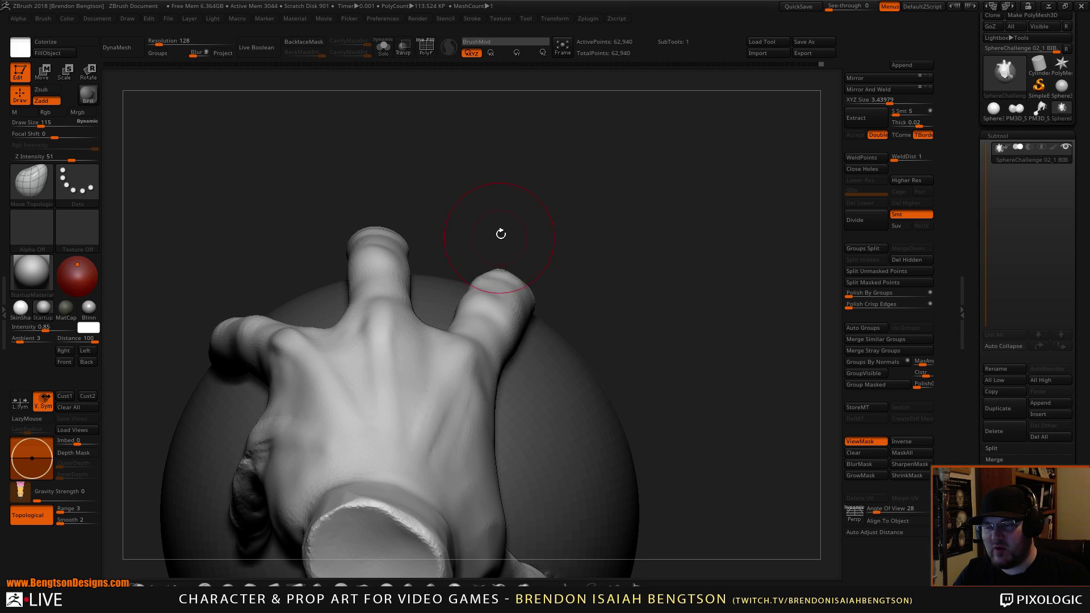
{"action": "left_click_drag", "start_coordinate": [499, 233], "coordinate": [496, 282]}
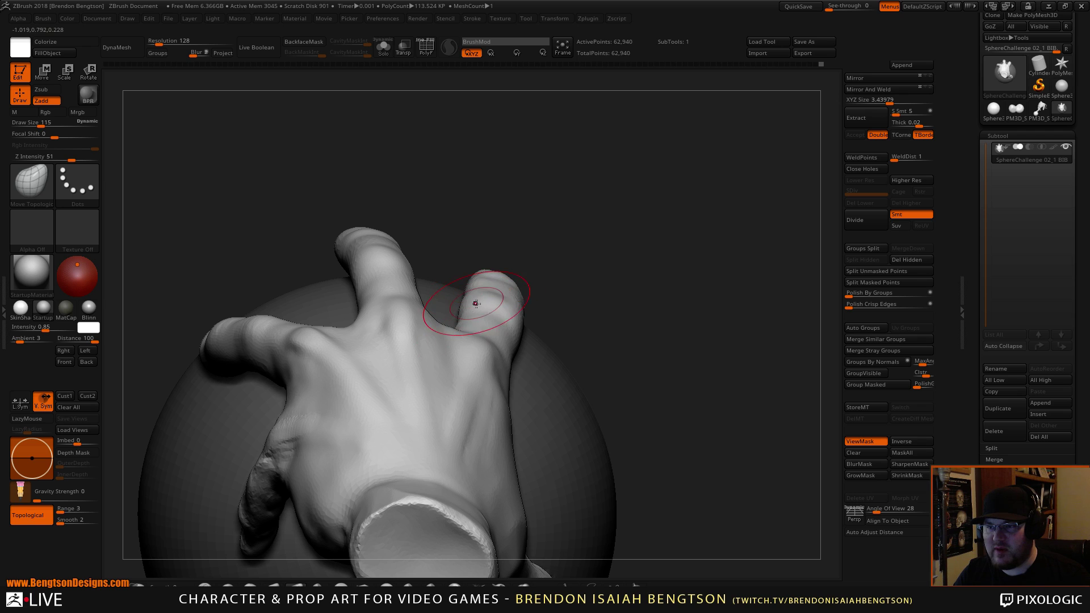
{"action": "left_click_drag", "start_coordinate": [522, 223], "coordinate": [509, 250]}
Step: Refine the index finger's tip and side contours with Move Topological at draw size 88
{"action": "key", "text": "space"}
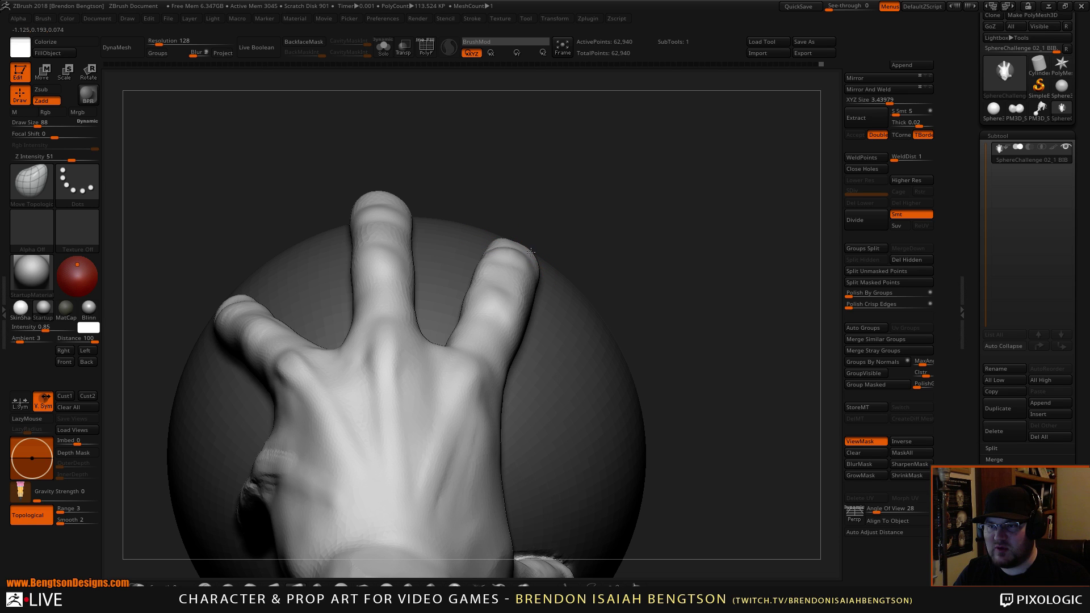
{"action": "mouse_move", "coordinate": [531, 252]}
{"action": "left_mouse_down"}
{"action": "mouse_move", "coordinate": [567, 382]}
{"action": "mouse_move", "coordinate": [567, 87]}
{"action": "mouse_move", "coordinate": [608, 165]}
{"action": "mouse_move", "coordinate": [483, 306]}
{"action": "left_mouse_up"}
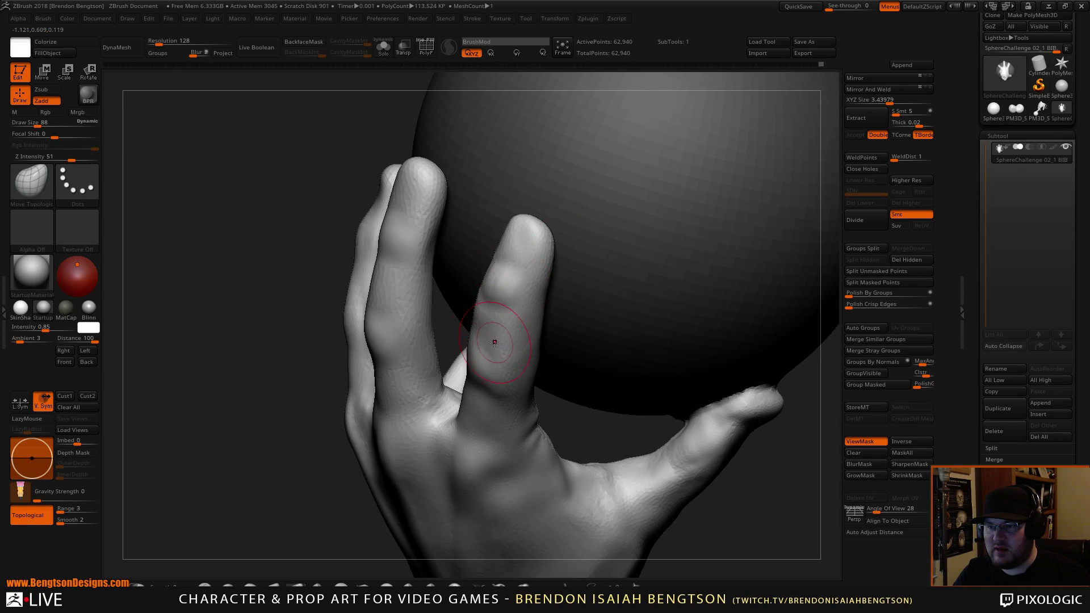
{"action": "mouse_move", "coordinate": [286, 470]}
{"action": "left_mouse_down"}
{"action": "mouse_move", "coordinate": [274, 440]}
{"action": "mouse_move", "coordinate": [343, 441]}
{"action": "left_mouse_up"}
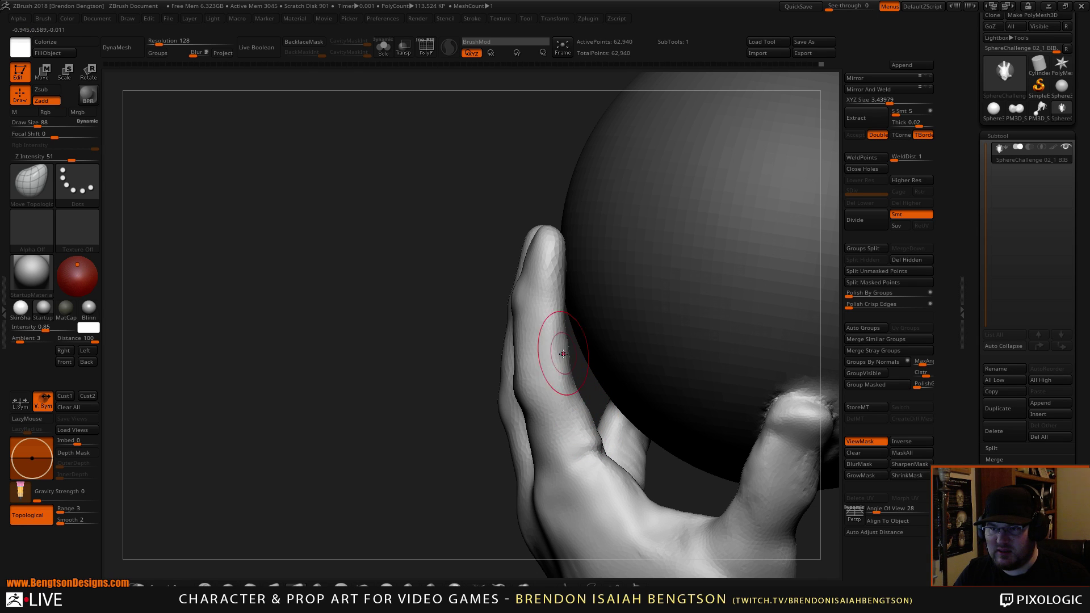
Step: Adjust the index finger's base on the thumb side with Move Topological at draw size 49
{"action": "key", "text": "space"}
{"action": "left_click_drag", "start_coordinate": [609, 446], "coordinate": [589, 447]}
{"action": "mouse_move", "coordinate": [393, 477]}
{"action": "left_mouse_down", "text": "alt"}
{"action": "mouse_move", "coordinate": [313, 393]}
{"action": "mouse_move", "coordinate": [440, 382]}
{"action": "left_mouse_up", "text": "alt"}
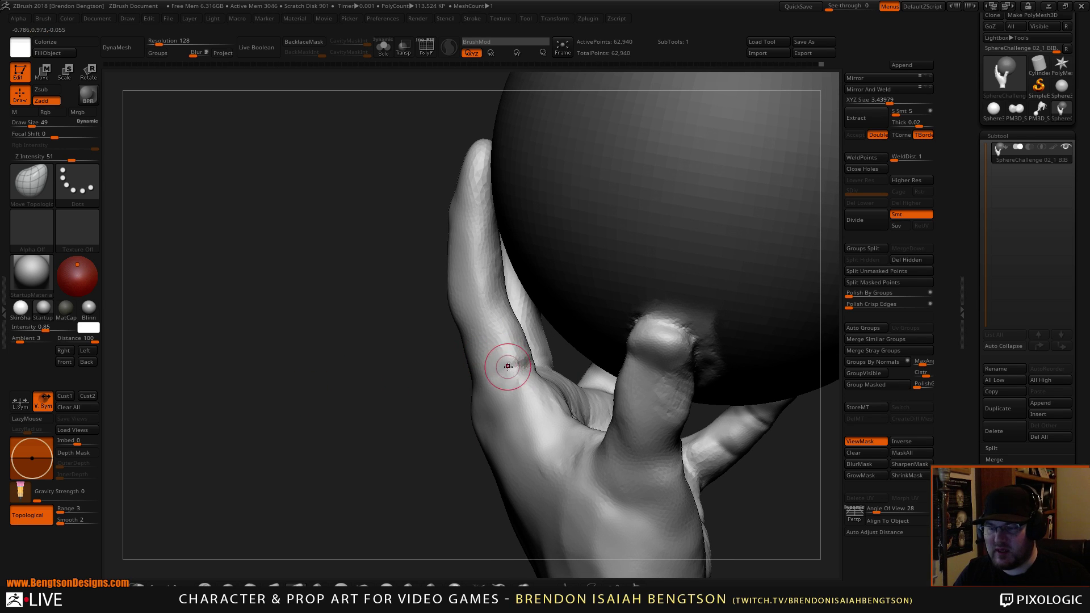
Step: Smooth the base of the index finger on the thumb side of the hand
{"action": "mouse_move", "coordinate": [514, 363]}
{"action": "left_mouse_down", "text": "shift"}
{"action": "mouse_move", "coordinate": [518, 353]}
{"action": "mouse_move", "coordinate": [500, 342]}
{"action": "left_mouse_up", "text": "shift"}
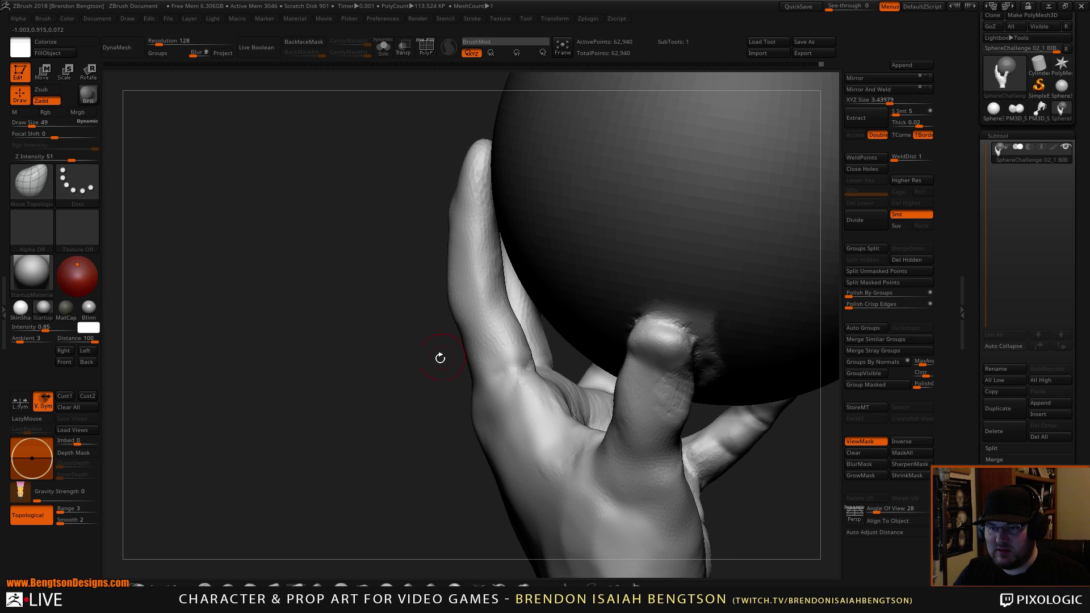
{"action": "left_click_drag", "start_coordinate": [356, 457], "coordinate": [472, 331]}
{"action": "key", "text": "shift"}
{"action": "key", "text": "shift"}
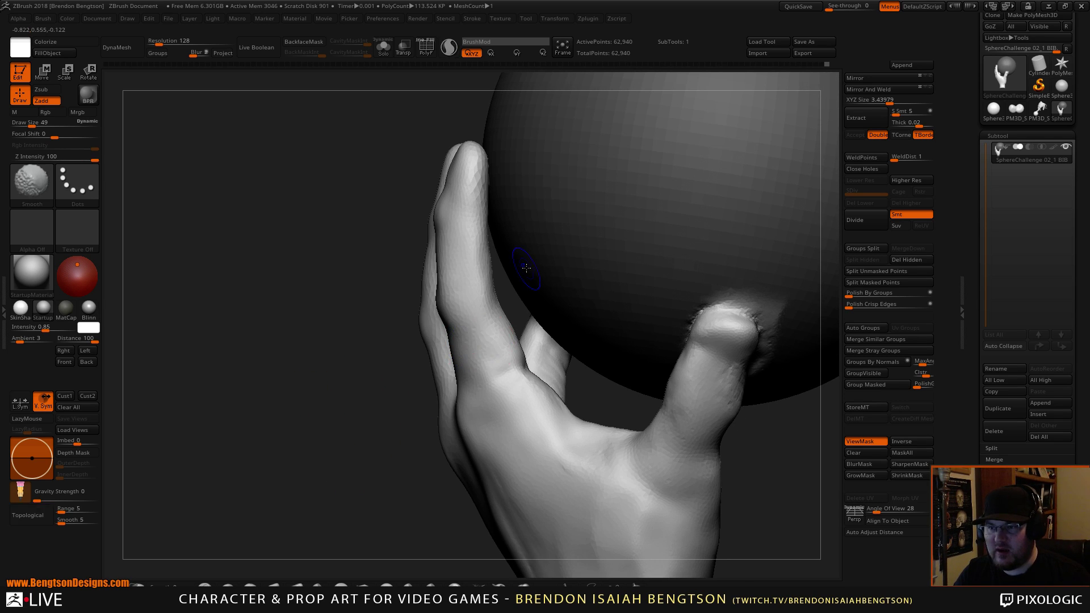
Step: Enable Sculptris Pro mode and smooth the index finger along its side and back
{"action": "left_click", "coordinate": [452, 55]}
{"action": "key", "text": "shift"}
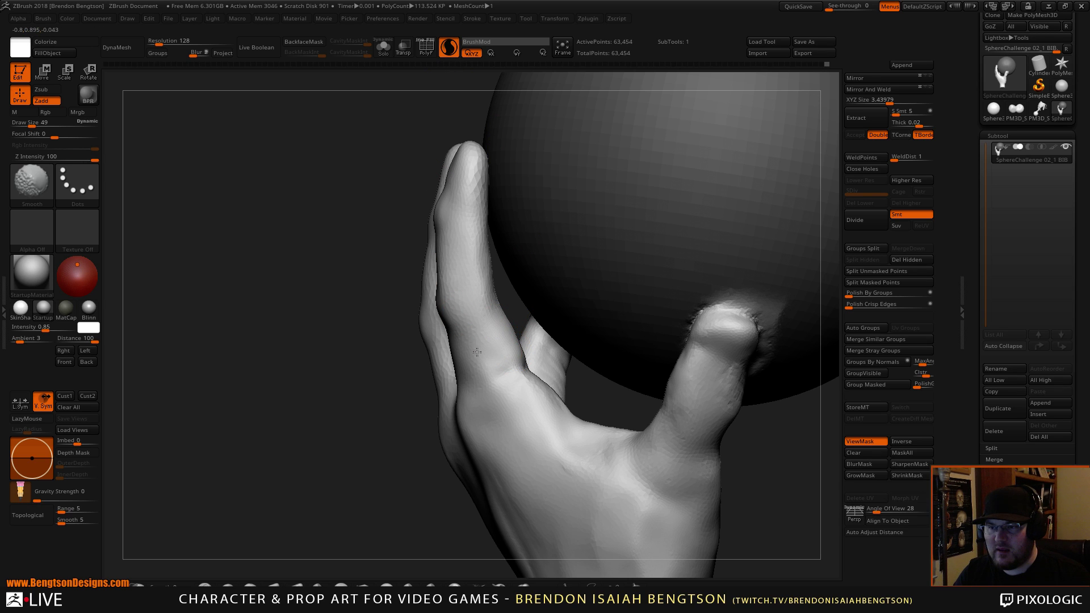
{"action": "mouse_move", "coordinate": [484, 277]}
{"action": "left_mouse_down", "text": "shift"}
{"action": "mouse_move", "coordinate": [460, 265]}
{"action": "mouse_move", "coordinate": [457, 186]}
{"action": "left_mouse_up", "text": "shift"}
{"action": "left_click_drag", "start_coordinate": [350, 315], "coordinate": [533, 320]}
{"action": "left_click_drag", "start_coordinate": [417, 252], "coordinate": [411, 184], "text": "shift"}
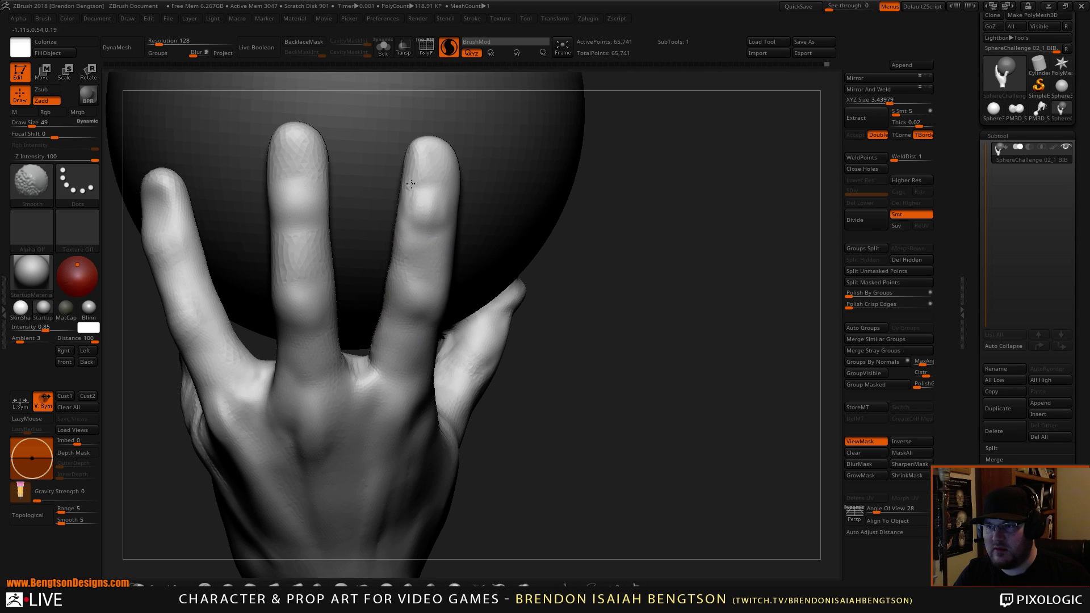
{"action": "left_click_drag", "start_coordinate": [619, 296], "coordinate": [657, 282], "text": "alt"}
{"action": "left_click_drag", "start_coordinate": [674, 340], "coordinate": [652, 283]}
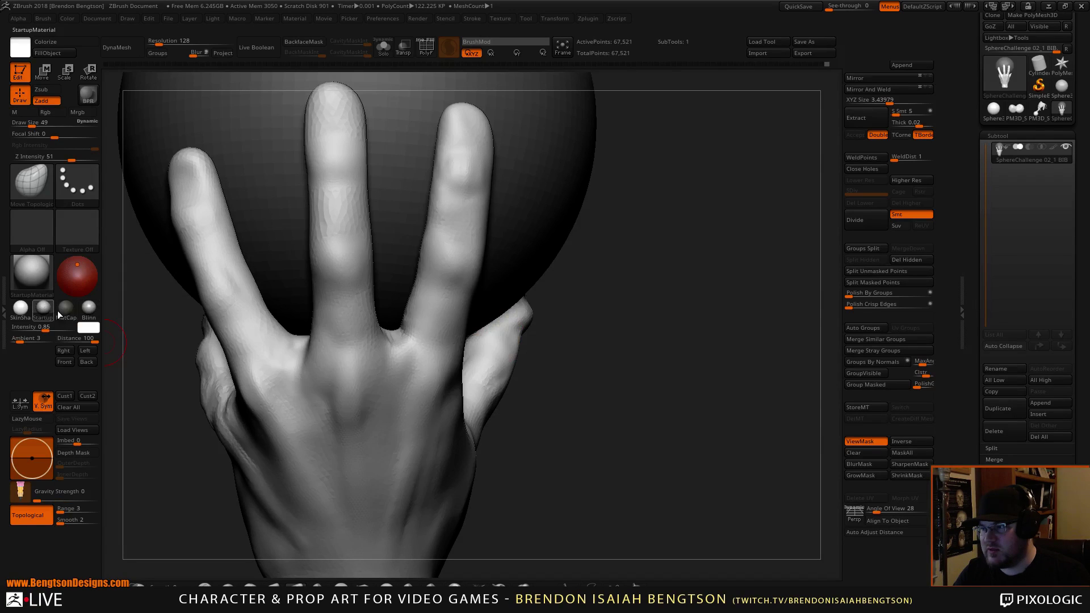
Step: Apply the MatCap Red Wax material to the hand and sphere
{"action": "left_click", "coordinate": [25, 274]}
{"action": "left_click", "coordinate": [220, 361]}
{"action": "left_click_drag", "start_coordinate": [681, 409], "coordinate": [532, 426], "text": "alt"}
{"action": "left_click", "coordinate": [41, 319]}
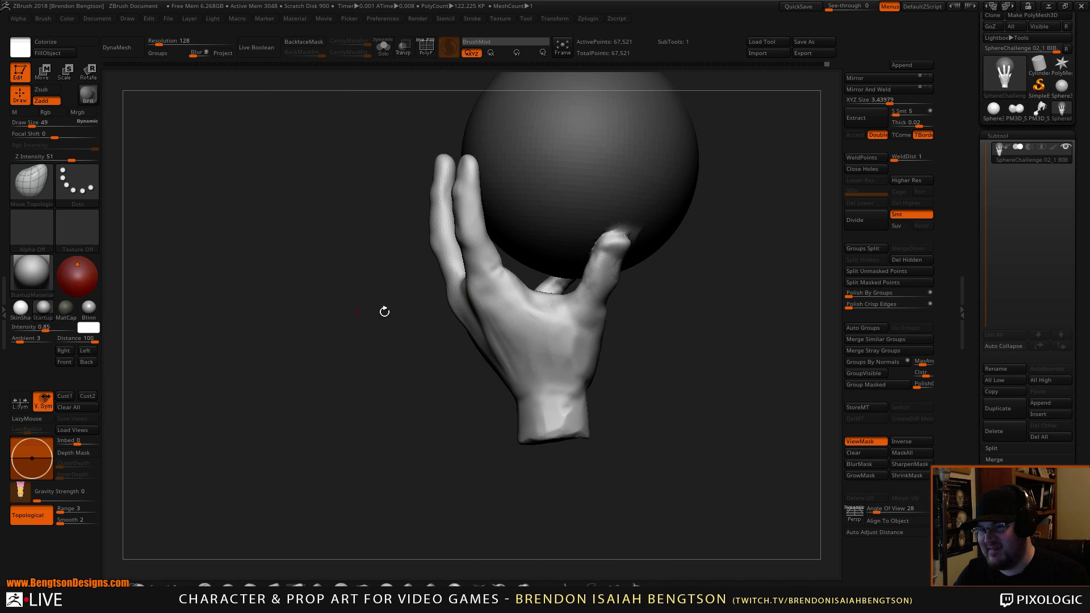
{"action": "left_click", "coordinate": [65, 307]}
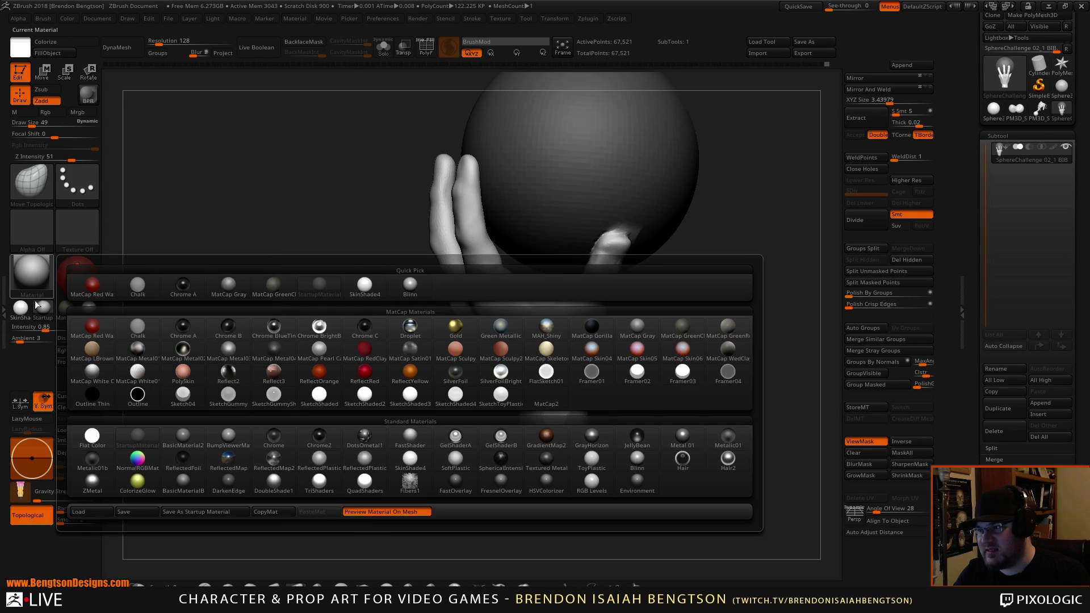
{"action": "left_click", "coordinate": [91, 284]}
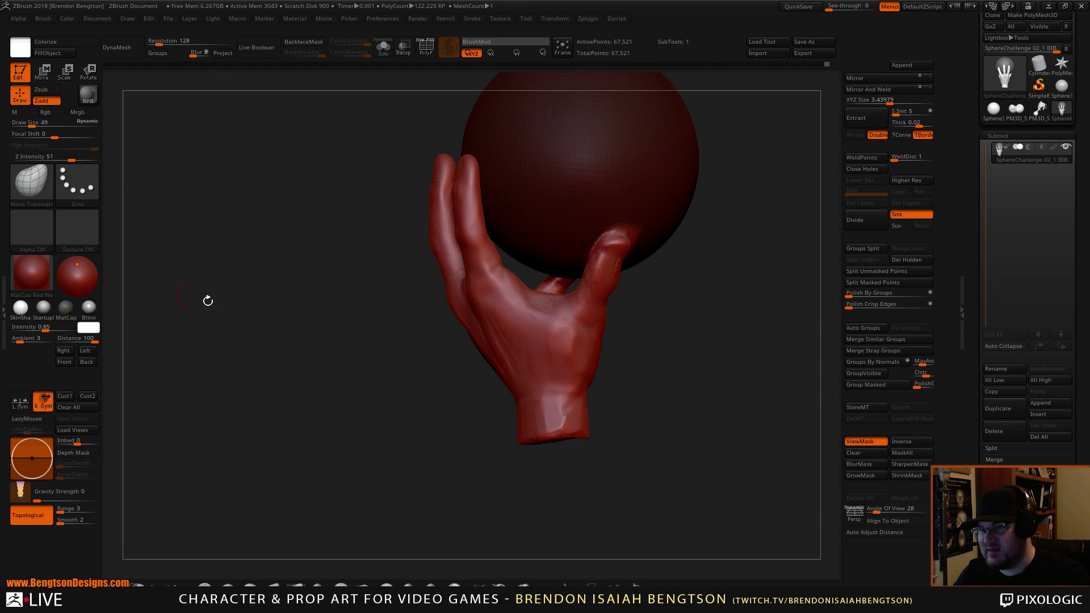
Step: Examine the hand's form and finger placement from the back, underside and thumb side in the red wax material
{"action": "mouse_move", "coordinate": [765, 373]}
{"action": "left_mouse_down"}
{"action": "mouse_move", "coordinate": [784, 372]}
{"action": "mouse_move", "coordinate": [757, 365]}
{"action": "left_mouse_up"}
{"action": "key", "text": "space"}
{"action": "left_click_drag", "start_coordinate": [427, 339], "coordinate": [447, 339]}
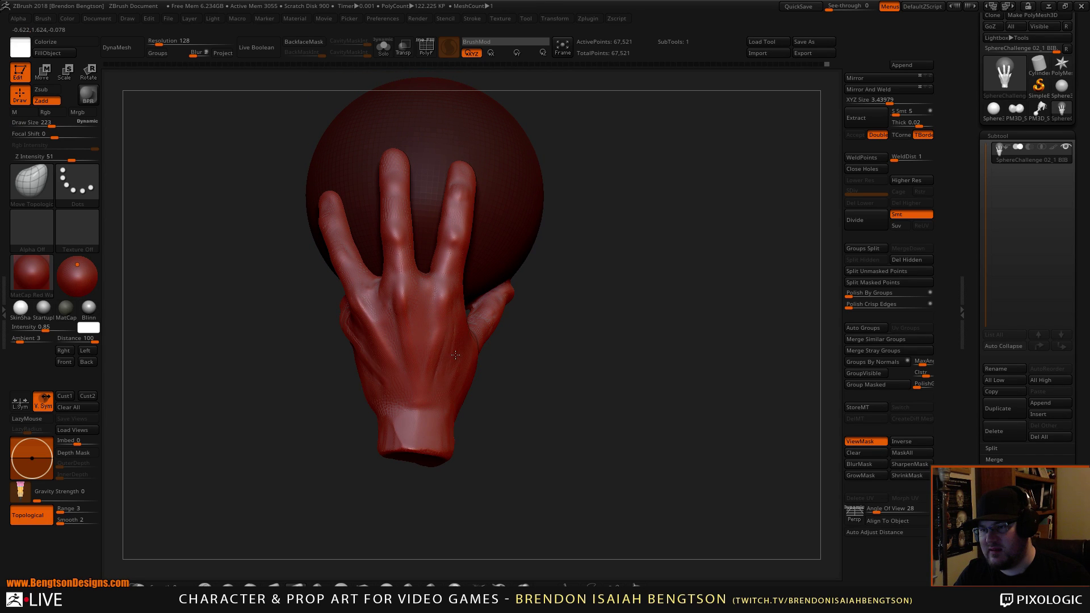
{"action": "left_click_drag", "start_coordinate": [503, 355], "coordinate": [388, 341]}
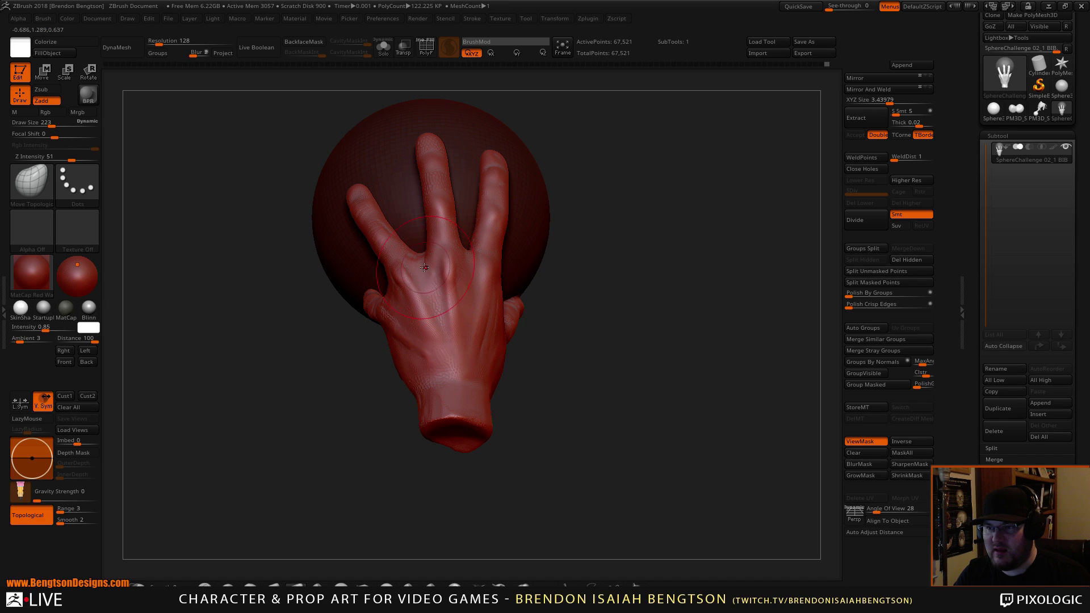
{"action": "left_click_drag", "start_coordinate": [625, 259], "coordinate": [633, 231]}
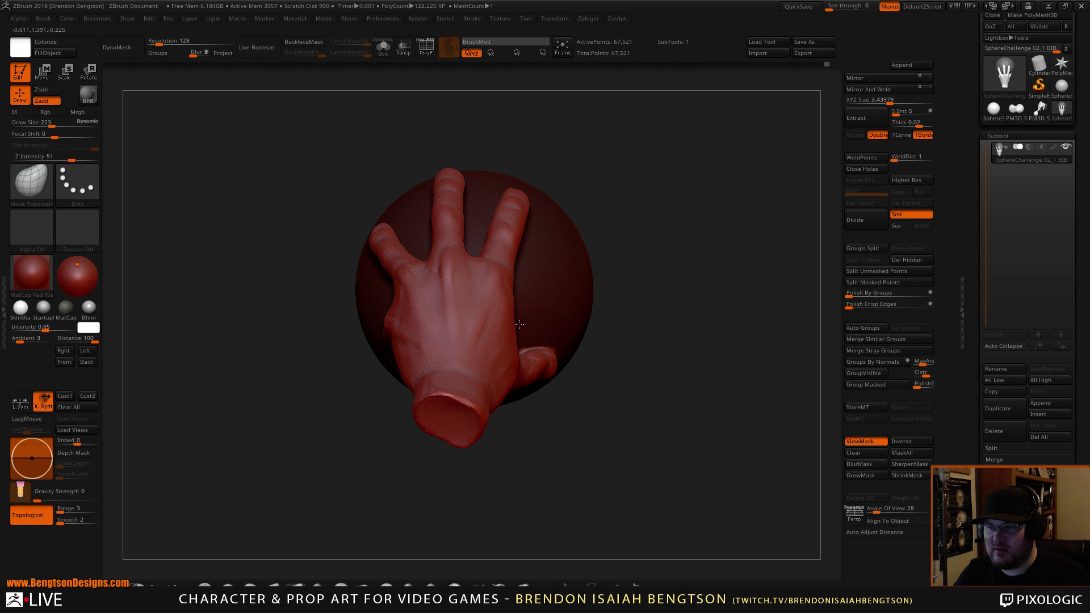
{"action": "left_click_drag", "start_coordinate": [532, 338], "coordinate": [510, 383]}
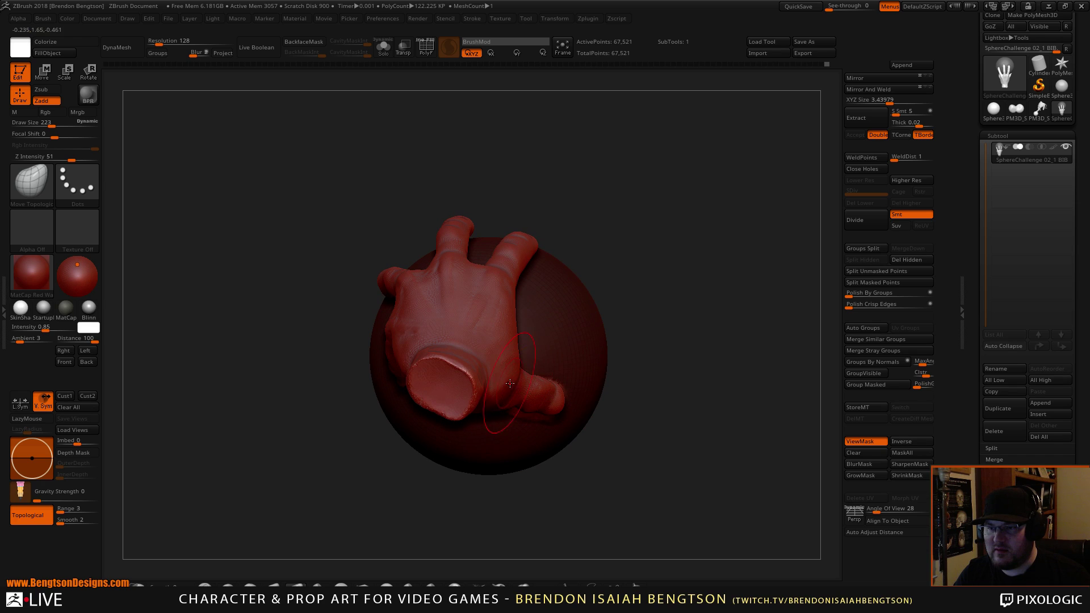
{"action": "left_click_drag", "start_coordinate": [613, 160], "coordinate": [646, 197]}
{"action": "left_click_drag", "start_coordinate": [631, 139], "coordinate": [604, 244]}
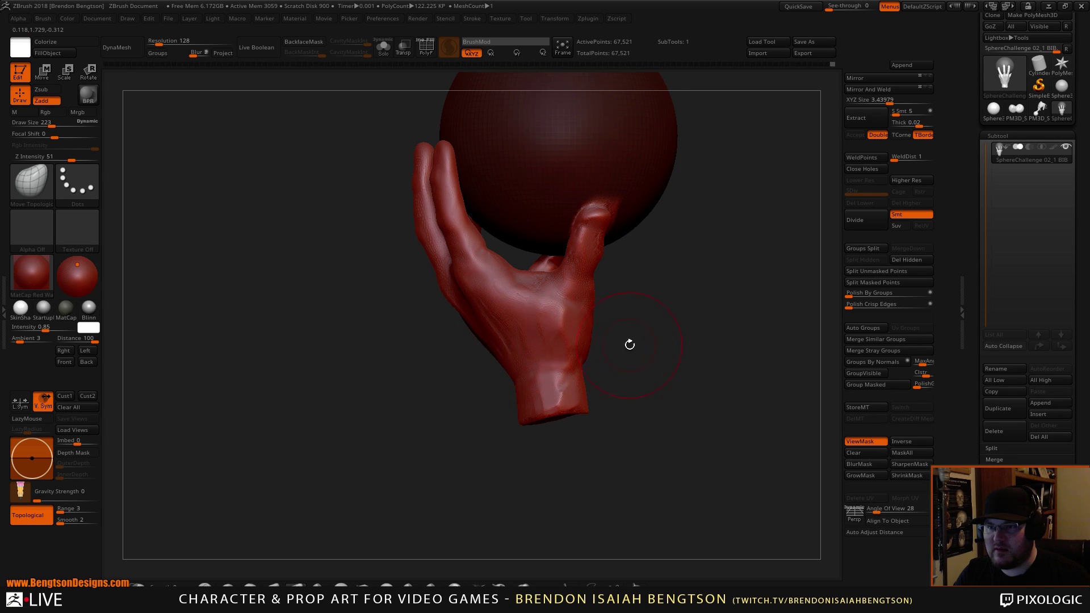
{"action": "mouse_move", "coordinate": [629, 344]}
{"action": "left_mouse_down"}
{"action": "mouse_move", "coordinate": [496, 335]}
{"action": "mouse_move", "coordinate": [445, 348]}
{"action": "mouse_move", "coordinate": [486, 363]}
{"action": "mouse_move", "coordinate": [518, 351]}
{"action": "left_mouse_up"}
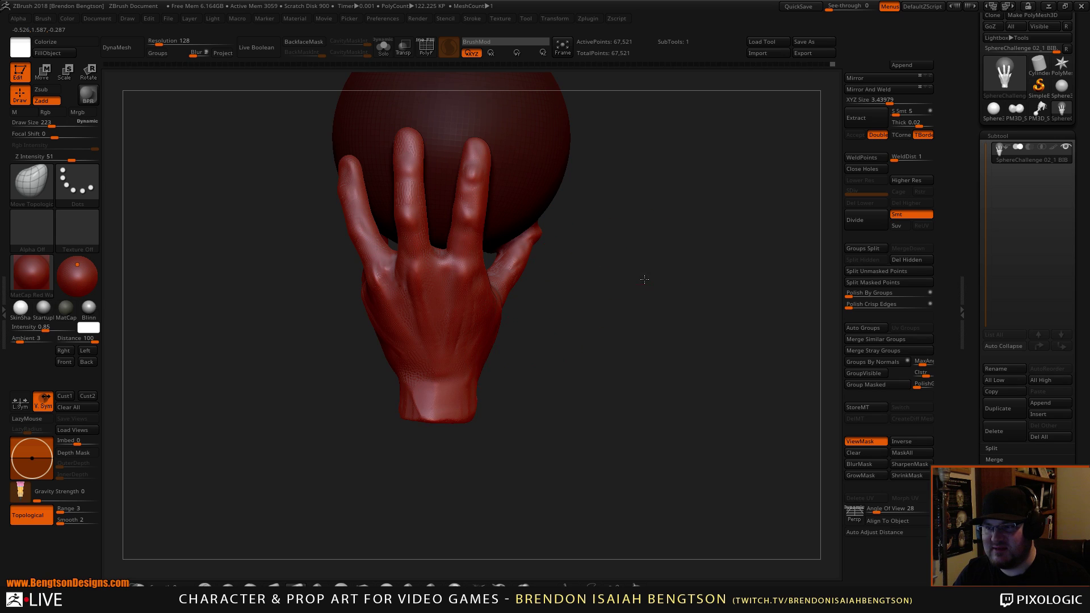
{"action": "left_click_drag", "start_coordinate": [644, 279], "coordinate": [632, 246]}
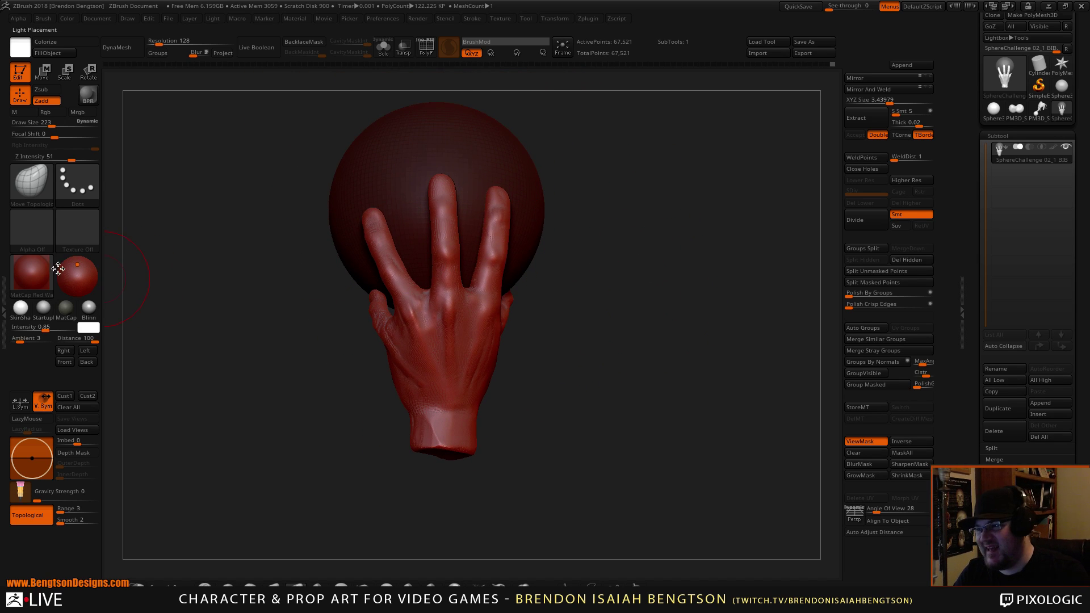
Step: Return the model to the StartupMaterial and set the brush draw size to 120
{"action": "left_click", "coordinate": [43, 308]}
{"action": "key", "text": "space"}
{"action": "left_click_drag", "start_coordinate": [483, 282], "coordinate": [469, 283]}
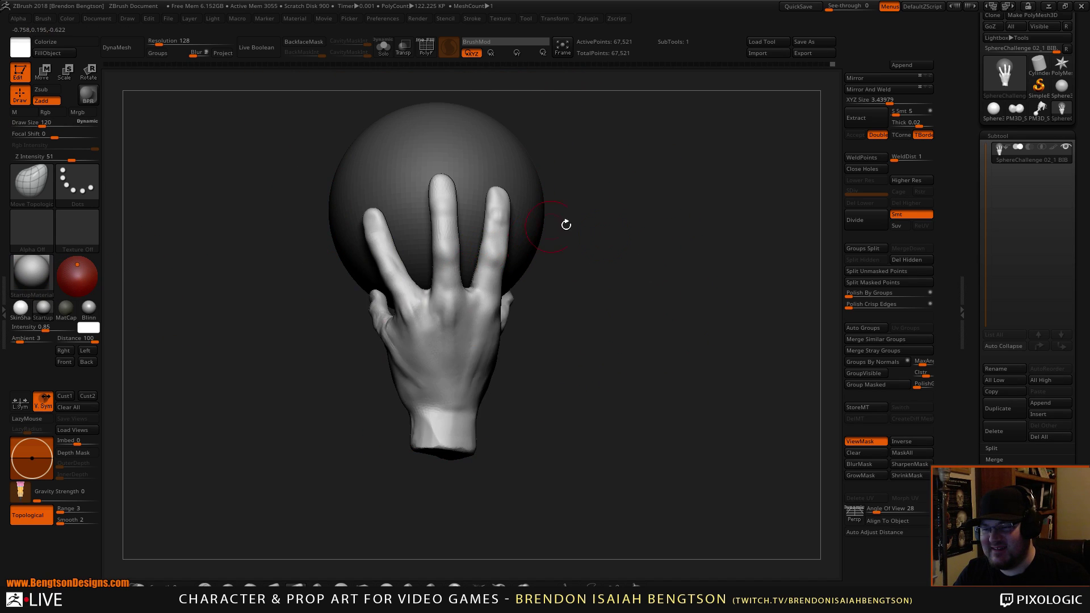
{"action": "left_click_drag", "start_coordinate": [566, 225], "coordinate": [647, 295]}
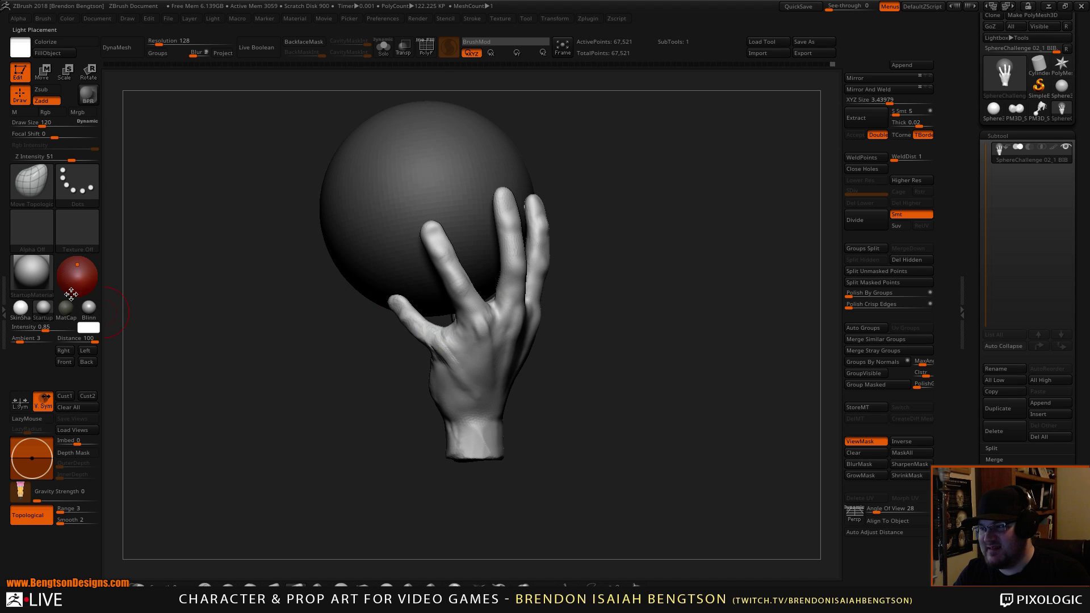
Step: Try the Blinn and MatCap GreenClay materials on the hand while viewing it from different sides
{"action": "left_click", "coordinate": [89, 310]}
{"action": "left_click_drag", "start_coordinate": [616, 379], "coordinate": [511, 398]}
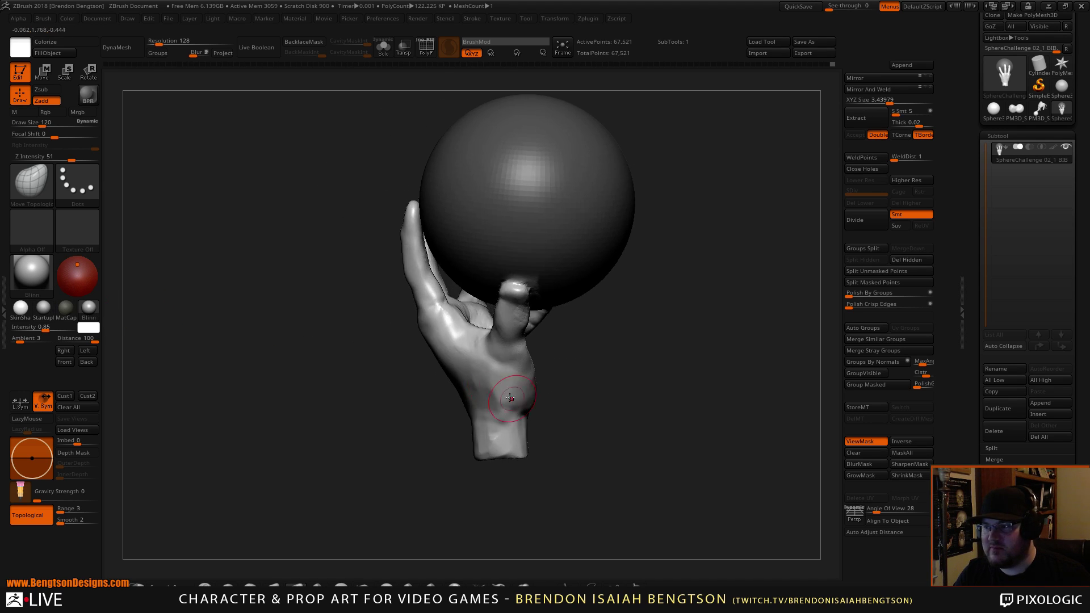
{"action": "left_click", "coordinate": [66, 309]}
{"action": "left_click_drag", "start_coordinate": [630, 351], "coordinate": [667, 311]}
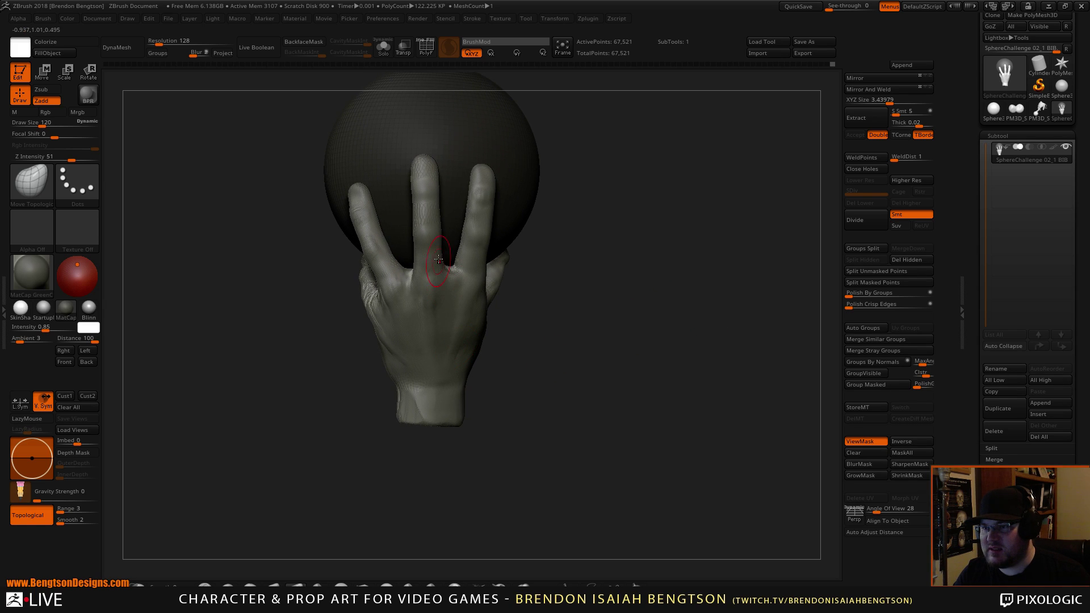
Step: Smooth the back of the middle finger
{"action": "left_click_drag", "start_coordinate": [609, 275], "coordinate": [691, 317], "text": "alt"}
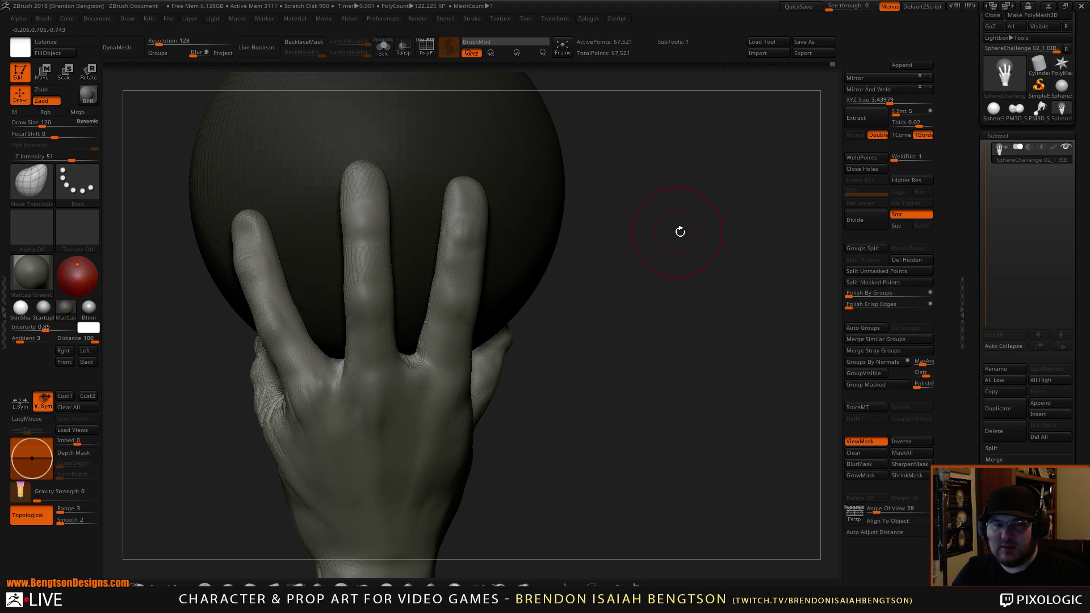
{"action": "left_click_drag", "start_coordinate": [680, 232], "coordinate": [662, 263]}
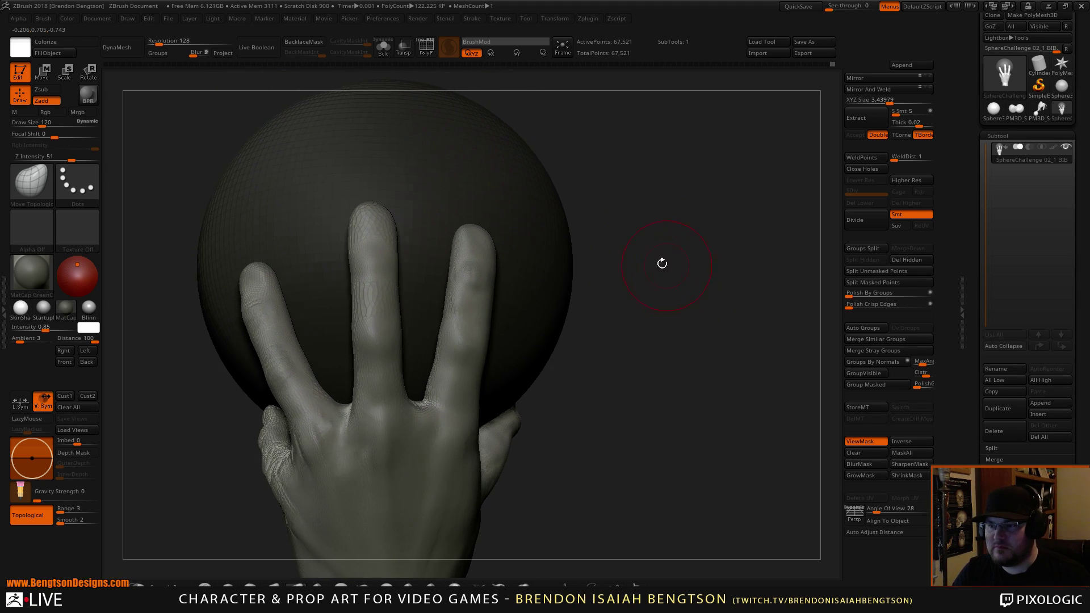
{"action": "mouse_move", "coordinate": [375, 290]}
{"action": "left_mouse_down", "text": "shift"}
{"action": "mouse_move", "coordinate": [374, 317]}
{"action": "mouse_move", "coordinate": [370, 263]}
{"action": "left_mouse_up", "text": "shift"}
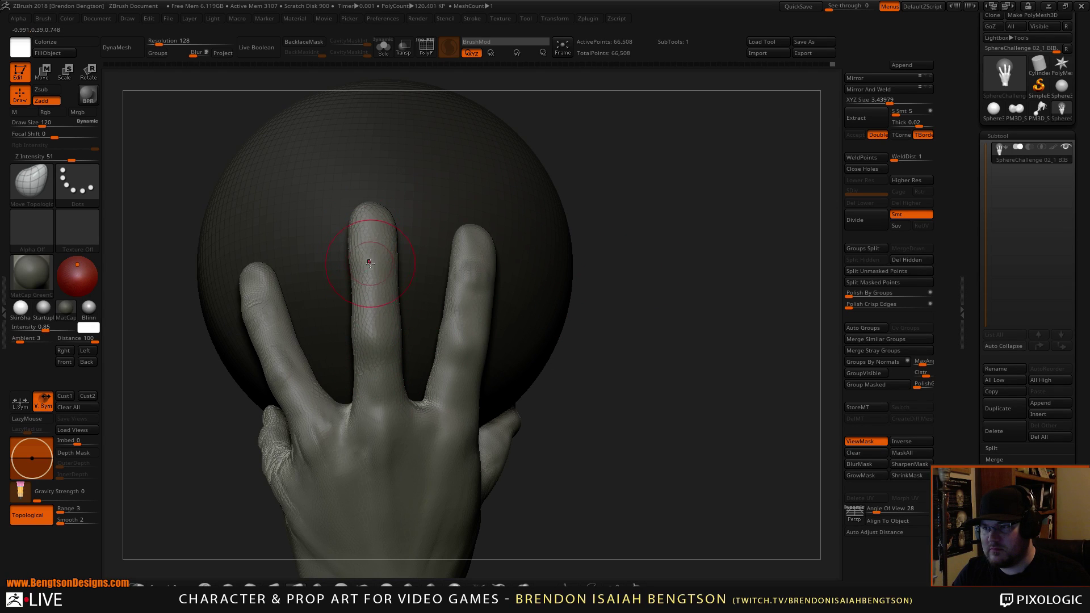
Step: Restore the StartupMaterial and smooth the backs of the fingers at draw size 55 with Sculptris Pro on
{"action": "left_click", "coordinate": [41, 307]}
{"action": "key", "text": "space"}
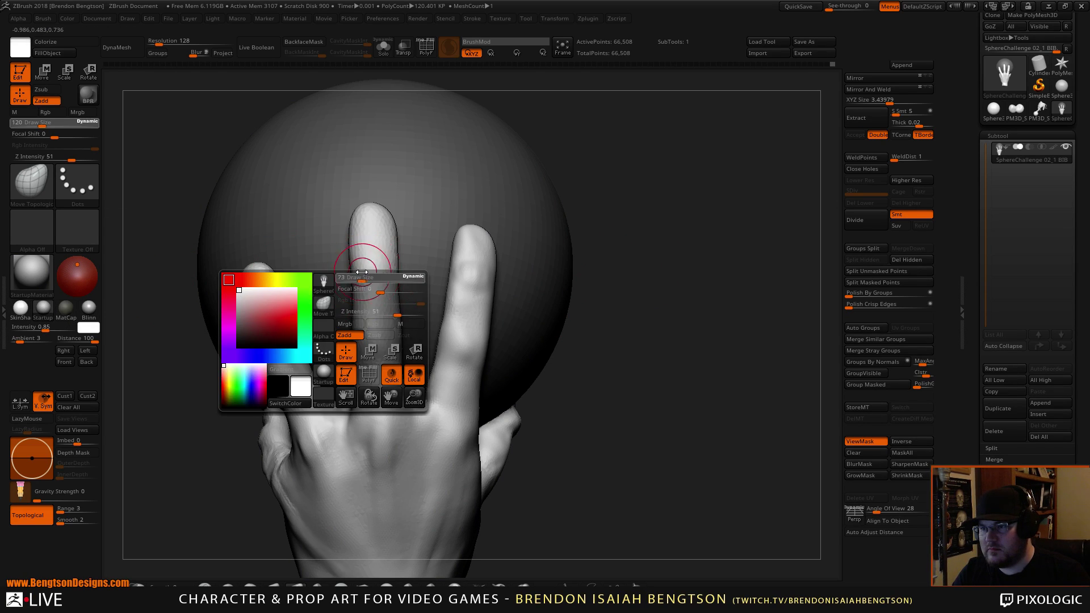
{"action": "key", "text": "ctrl"}
{"action": "mouse_move", "coordinate": [369, 340]}
{"action": "left_mouse_down", "text": "shift"}
{"action": "mouse_move", "coordinate": [370, 287]}
{"action": "mouse_move", "coordinate": [398, 273]}
{"action": "left_mouse_up", "text": "shift"}
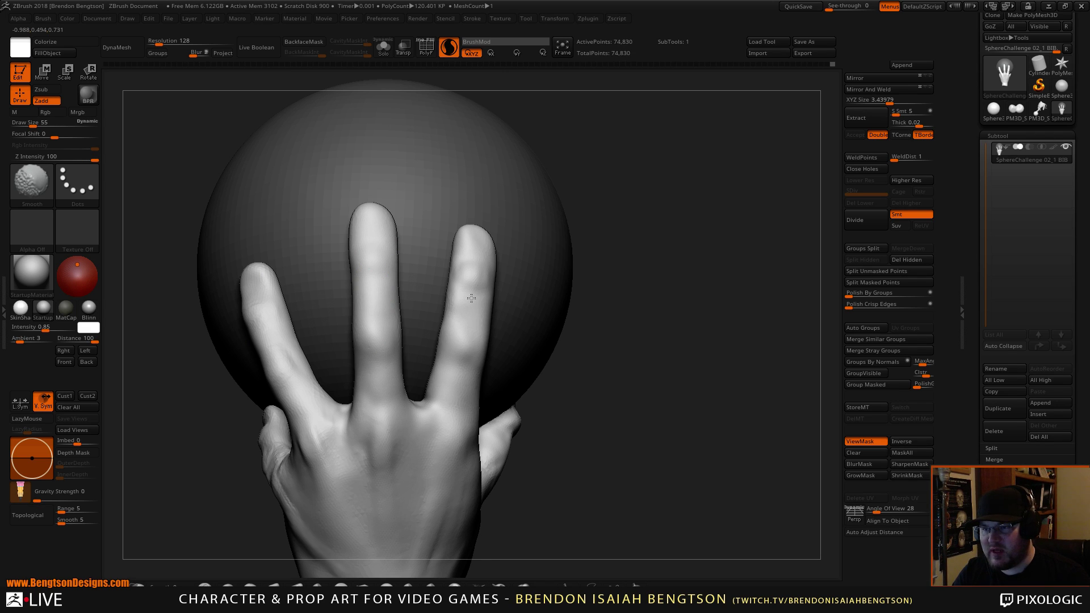
Step: Smooth the outer sides of the ring and little fingers and their knuckles
{"action": "left_click_drag", "start_coordinate": [684, 243], "coordinate": [730, 182], "text": "alt"}
{"action": "left_click_drag", "start_coordinate": [661, 175], "coordinate": [696, 185]}
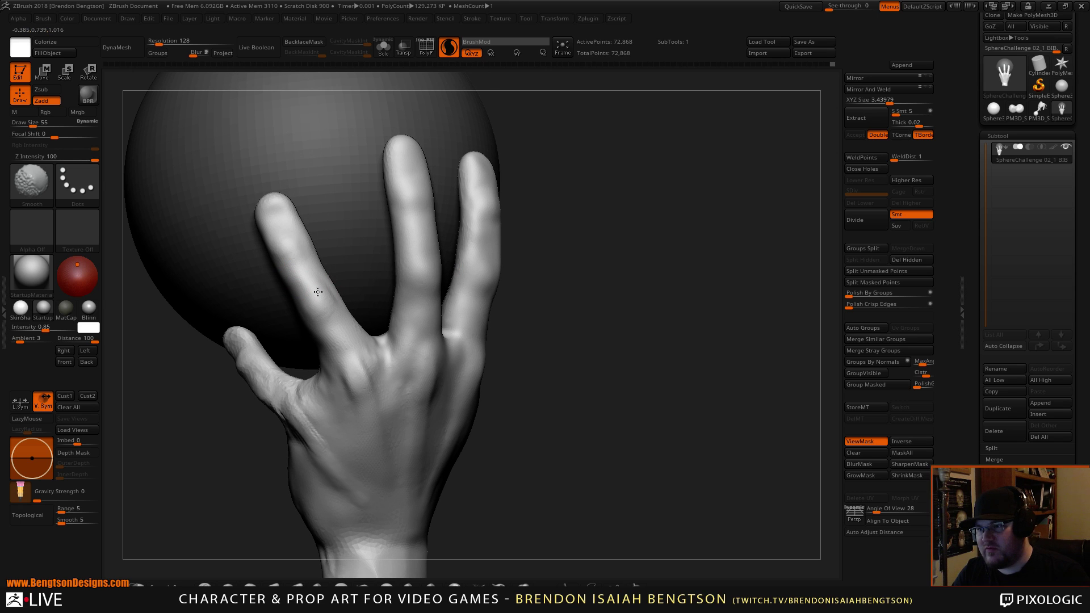
{"action": "left_click_drag", "start_coordinate": [645, 344], "coordinate": [671, 248], "text": "alt"}
{"action": "mouse_move", "coordinate": [568, 316]}
{"action": "left_mouse_down"}
{"action": "mouse_move", "coordinate": [635, 314]}
{"action": "mouse_move", "coordinate": [651, 300]}
{"action": "left_mouse_up"}
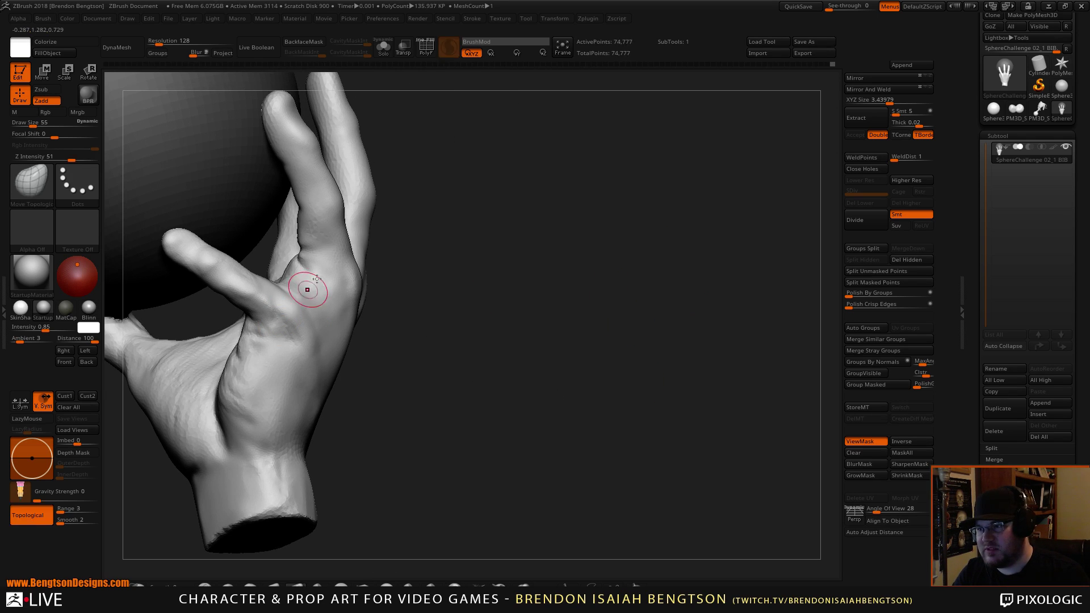
{"action": "mouse_move", "coordinate": [484, 189]}
{"action": "left_mouse_down", "text": "alt"}
{"action": "mouse_move", "coordinate": [540, 317]}
{"action": "mouse_move", "coordinate": [569, 322]}
{"action": "left_mouse_up", "text": "alt"}
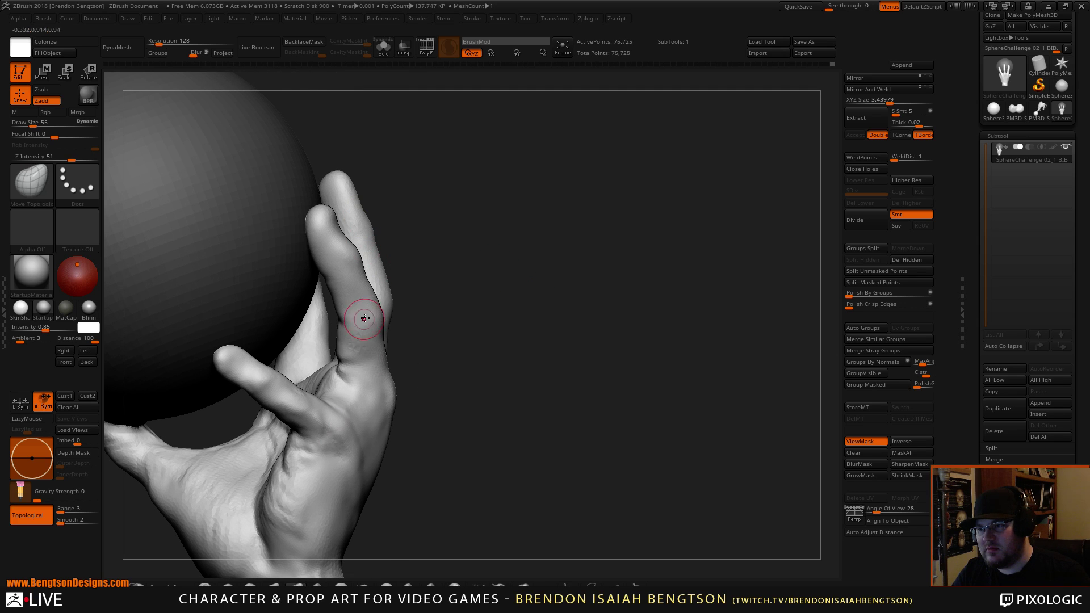
{"action": "left_click_drag", "start_coordinate": [360, 317], "coordinate": [345, 340], "text": "shift"}
Step: Smooth the sides and tips of the middle and index fingers
{"action": "mouse_move", "coordinate": [521, 263]}
{"action": "left_mouse_down", "text": "alt"}
{"action": "mouse_move", "coordinate": [547, 348]}
{"action": "mouse_move", "coordinate": [489, 309]}
{"action": "left_mouse_up", "text": "alt"}
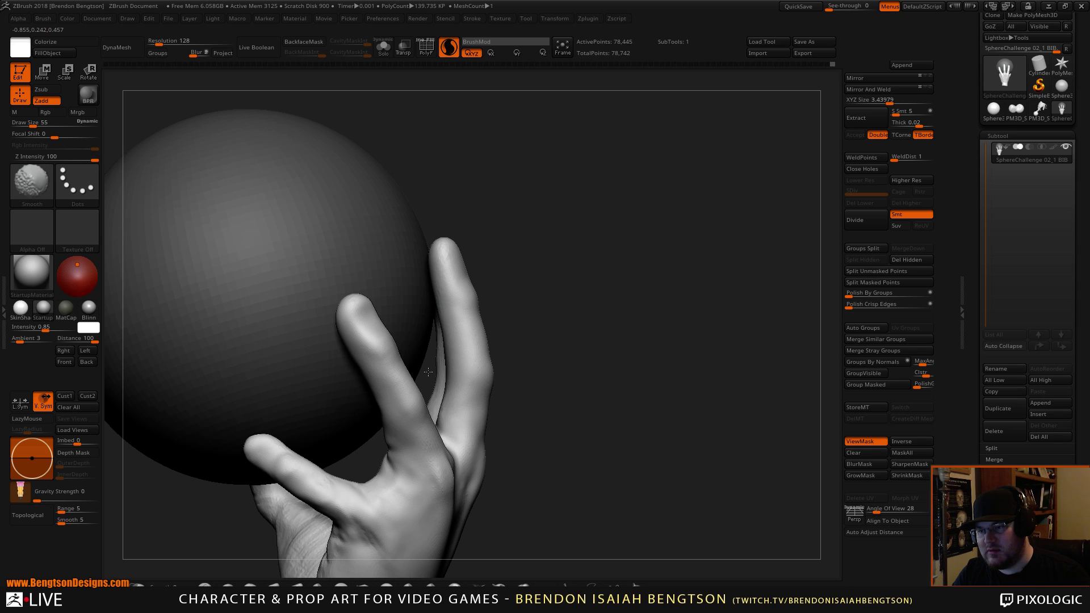
{"action": "mouse_move", "coordinate": [644, 372]}
{"action": "left_mouse_down"}
{"action": "mouse_move", "coordinate": [567, 382]}
{"action": "mouse_move", "coordinate": [585, 392]}
{"action": "left_mouse_up"}
{"action": "key", "text": "shift"}
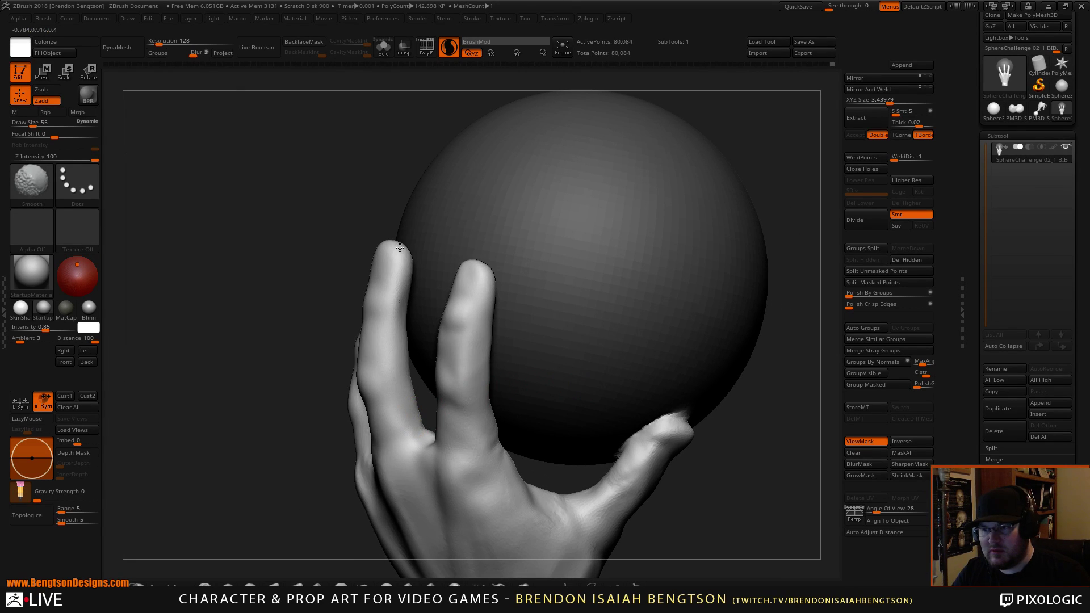
Step: Smooth the thumb and the wrist around the heel of the palm
{"action": "left_click_drag", "start_coordinate": [716, 523], "coordinate": [701, 345], "text": "alt"}
{"action": "left_click_drag", "start_coordinate": [701, 345], "coordinate": [684, 345]}
{"action": "left_click_drag", "start_coordinate": [624, 295], "coordinate": [605, 284], "text": "shift"}
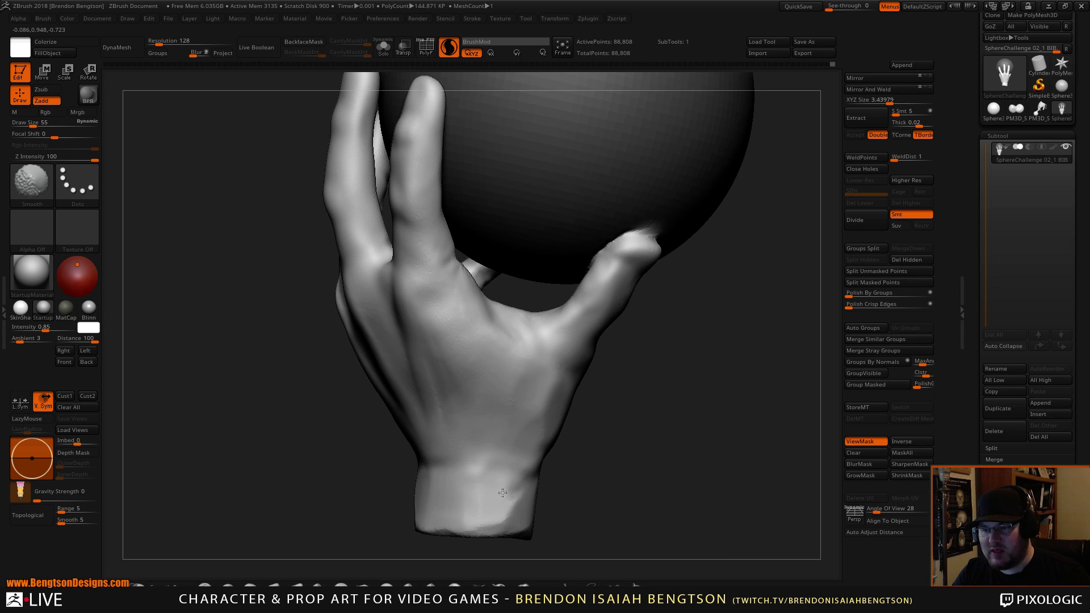
{"action": "mouse_move", "coordinate": [657, 475]}
{"action": "left_mouse_down"}
{"action": "mouse_move", "coordinate": [556, 433]}
{"action": "mouse_move", "coordinate": [264, 455]}
{"action": "mouse_move", "coordinate": [339, 324]}
{"action": "left_mouse_up"}
{"action": "key", "text": "shift"}
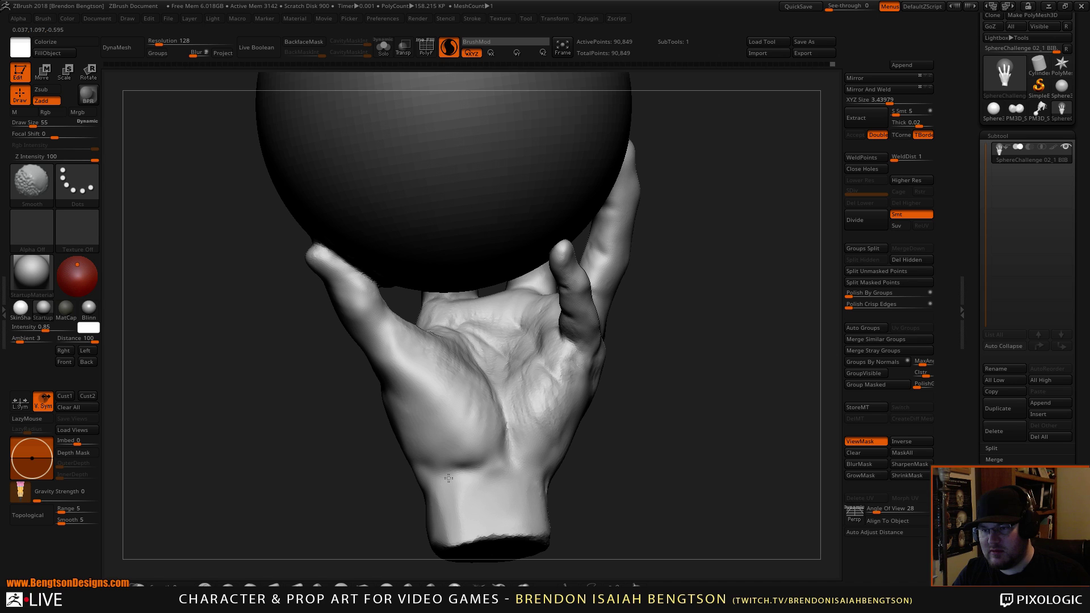
Step: Smooth the palm-facing sides of the little and ring fingers
{"action": "mouse_move", "coordinate": [562, 460]}
{"action": "left_mouse_down"}
{"action": "mouse_move", "coordinate": [589, 441]}
{"action": "mouse_move", "coordinate": [596, 457]}
{"action": "mouse_move", "coordinate": [574, 408]}
{"action": "left_mouse_up"}
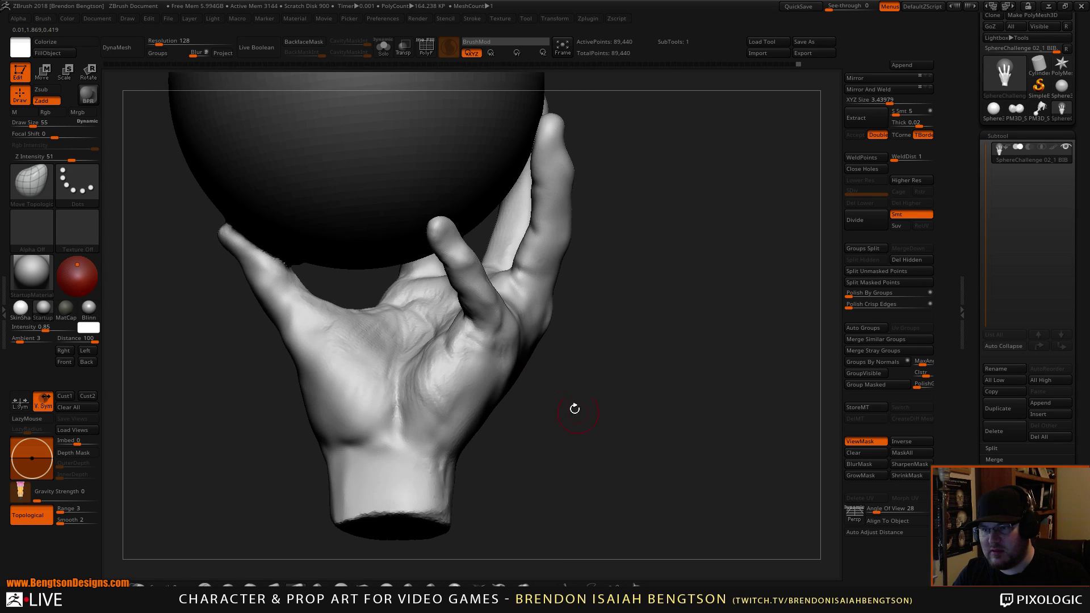
{"action": "key", "text": "shift"}
{"action": "left_click_drag", "start_coordinate": [441, 260], "coordinate": [450, 264], "text": "shift"}
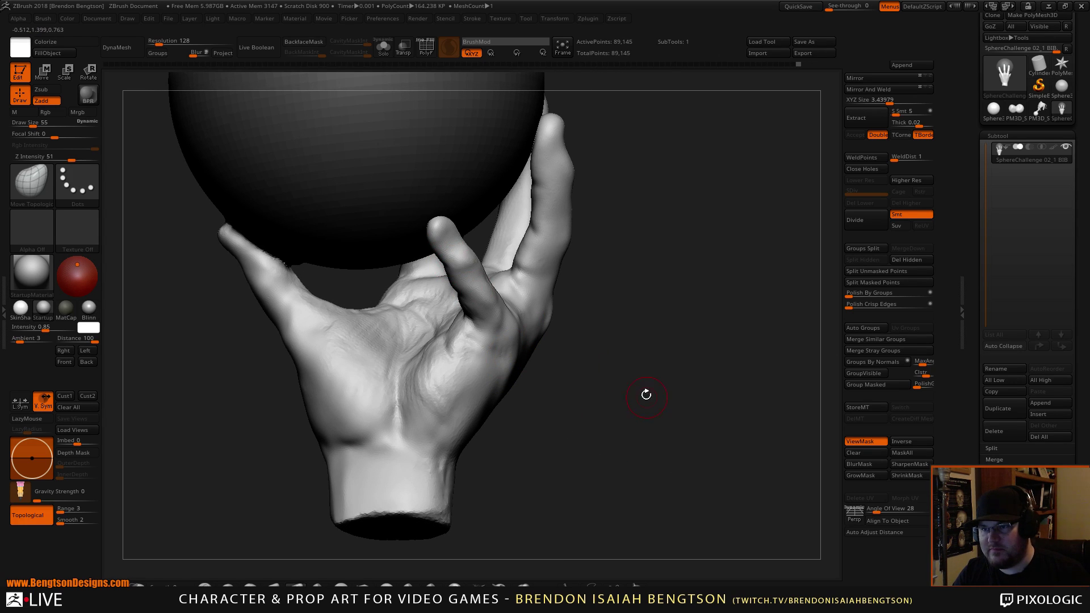
{"action": "key", "text": "shift"}
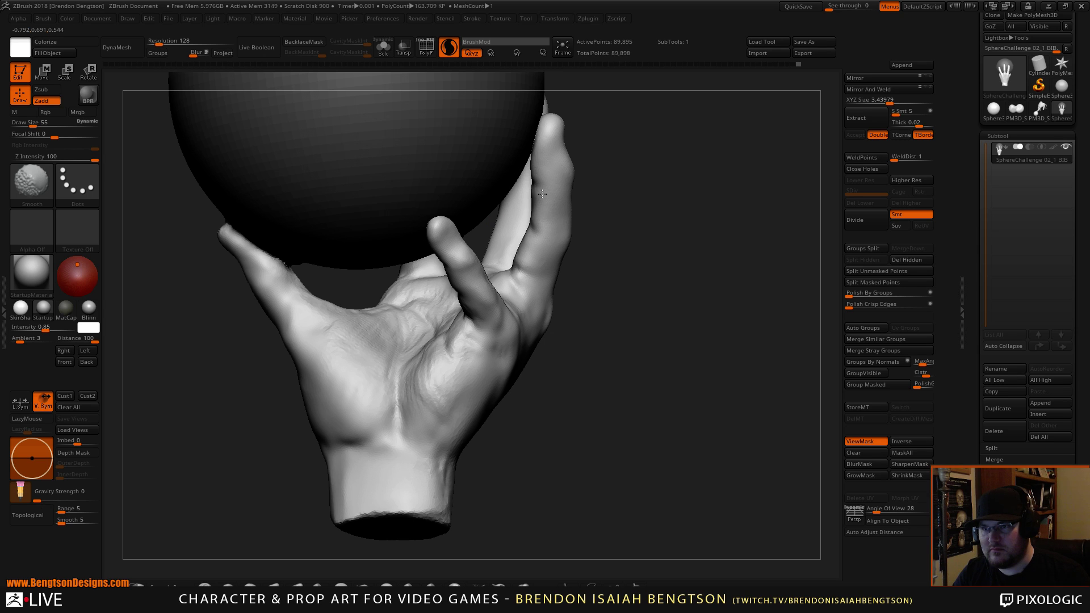
{"action": "left_click_drag", "start_coordinate": [542, 193], "coordinate": [553, 230], "text": "shift"}
{"action": "mouse_move", "coordinate": [654, 407]}
{"action": "left_mouse_down", "text": "shift"}
{"action": "mouse_move", "coordinate": [650, 353]}
{"action": "mouse_move", "coordinate": [662, 343]}
{"action": "mouse_move", "coordinate": [636, 396]}
{"action": "mouse_move", "coordinate": [653, 398]}
{"action": "mouse_move", "coordinate": [569, 394]}
{"action": "mouse_move", "coordinate": [631, 382]}
{"action": "mouse_move", "coordinate": [580, 393]}
{"action": "mouse_move", "coordinate": [612, 391]}
{"action": "mouse_move", "coordinate": [608, 379]}
{"action": "mouse_move", "coordinate": [754, 390]}
{"action": "mouse_move", "coordinate": [735, 371]}
{"action": "left_mouse_up", "text": "shift"}
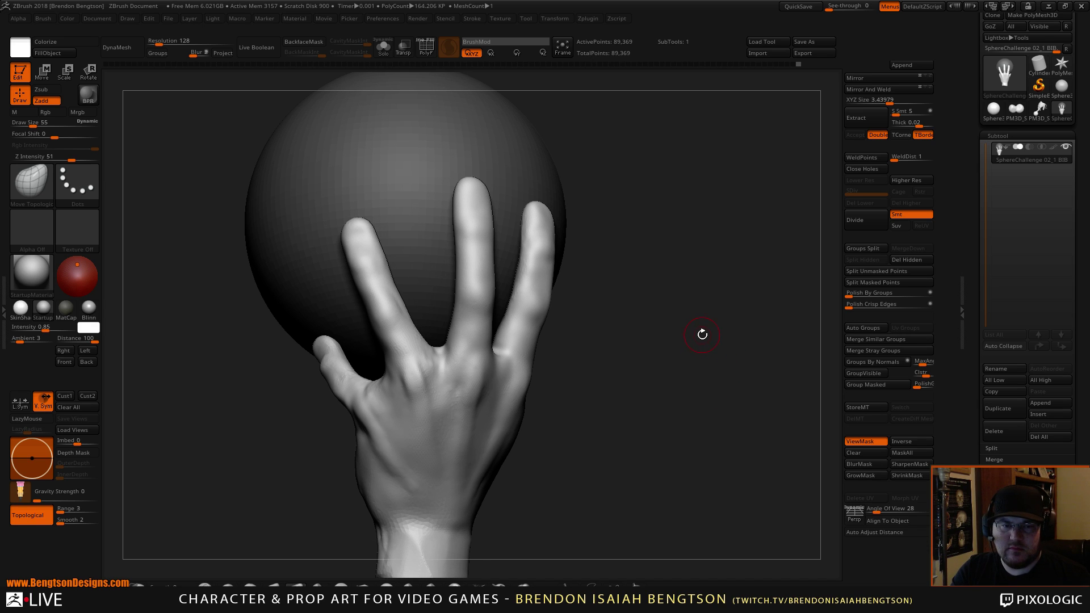
Step: Carve a crease across the palm-facing side of the middle finger's joint with the DamStandard brush
{"action": "mouse_move", "coordinate": [727, 331]}
{"action": "left_mouse_down"}
{"action": "mouse_move", "coordinate": [731, 341]}
{"action": "mouse_move", "coordinate": [726, 334]}
{"action": "left_mouse_up"}
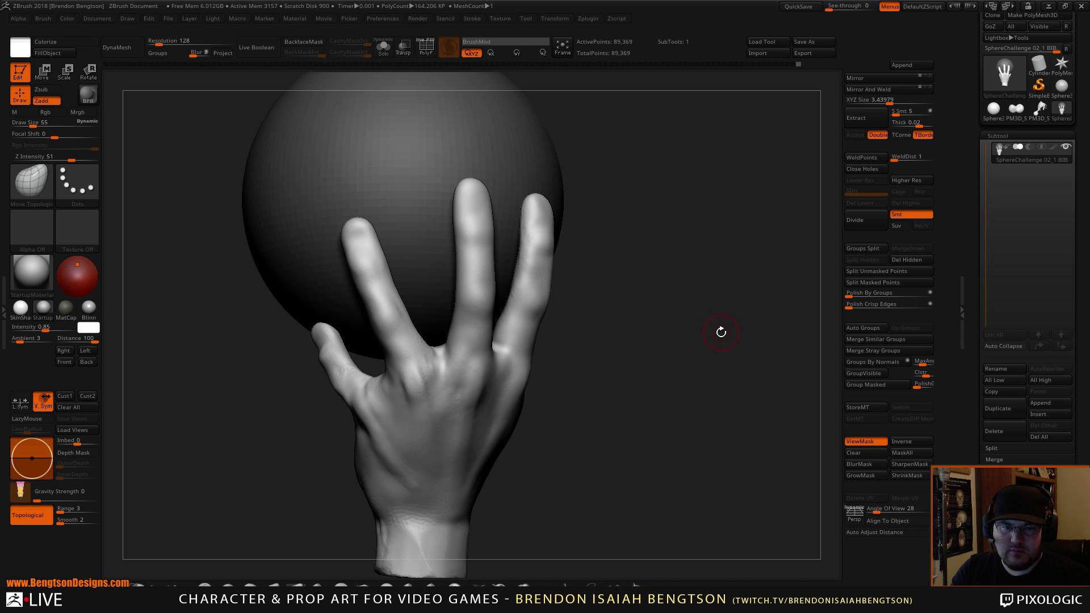
{"action": "key", "text": "b"}
{"action": "key", "text": "d"}
{"action": "key", "text": "s"}
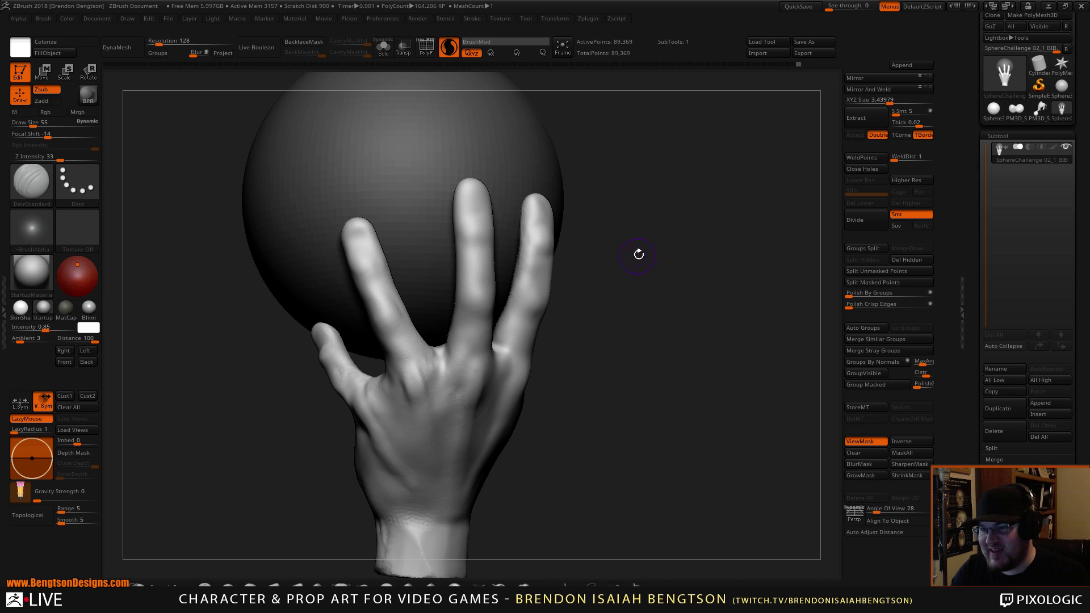
{"action": "left_click_drag", "start_coordinate": [639, 254], "coordinate": [590, 290]}
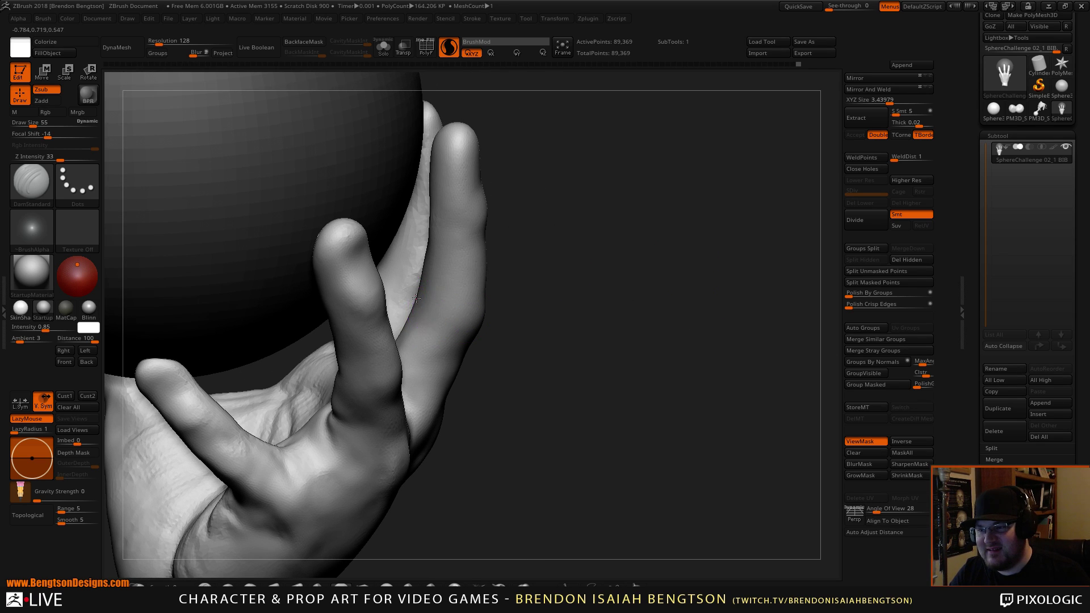
{"action": "left_click_drag", "start_coordinate": [438, 289], "coordinate": [445, 312]}
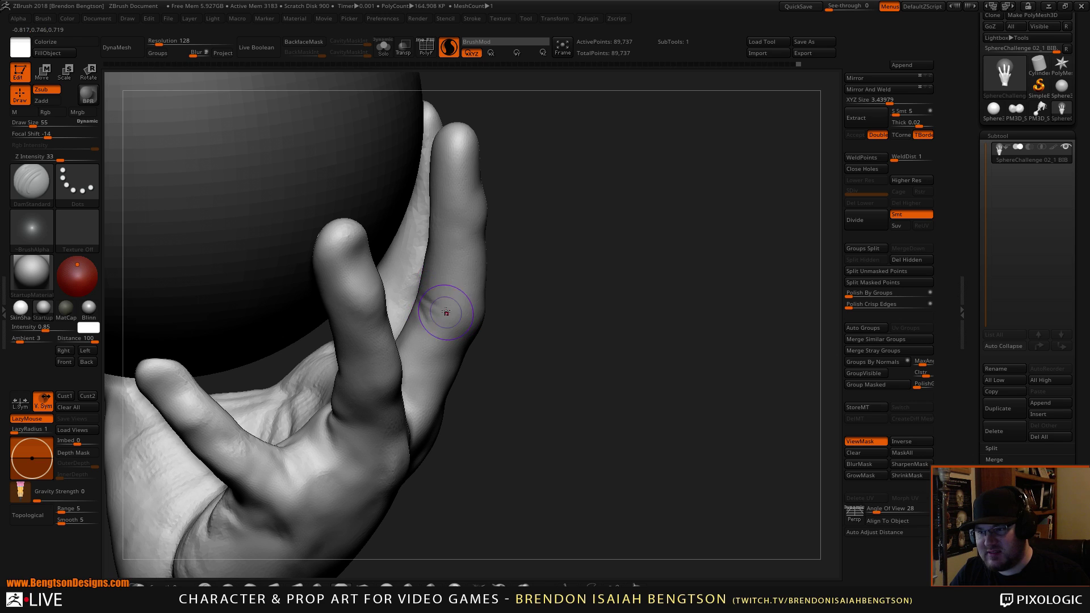
{"action": "mouse_move", "coordinate": [518, 254]}
{"action": "left_mouse_down"}
{"action": "mouse_move", "coordinate": [569, 290]}
{"action": "mouse_move", "coordinate": [552, 277]}
{"action": "left_mouse_up"}
Step: Adjust the form of the middle and index fingers from several angles with the Move Topological brush
{"action": "key", "text": "b"}
{"action": "key", "text": "m"}
{"action": "key", "text": "t"}
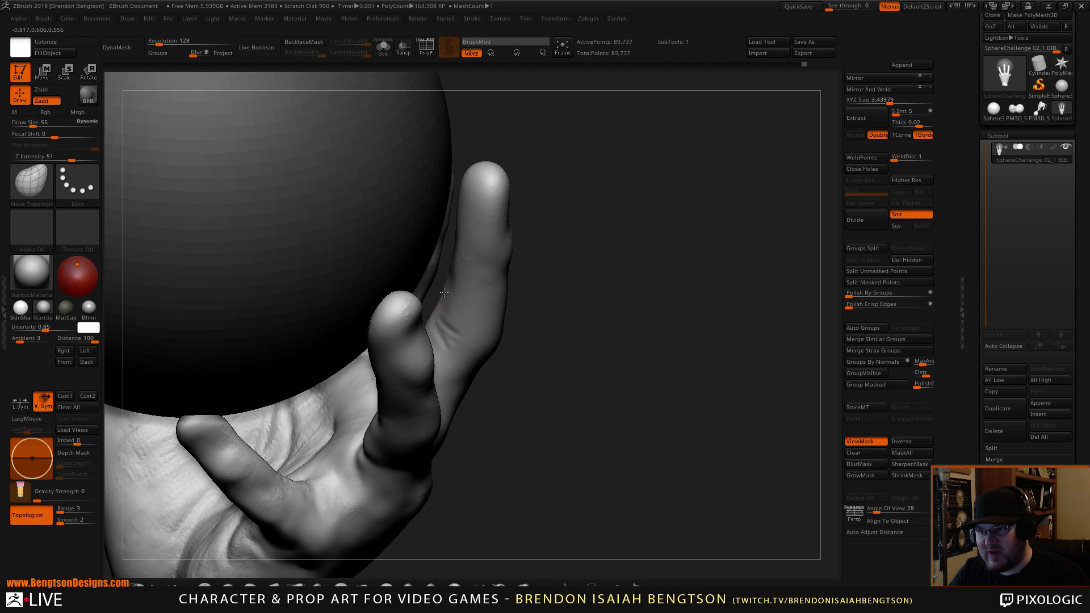
{"action": "left_click_drag", "start_coordinate": [531, 310], "coordinate": [397, 439]}
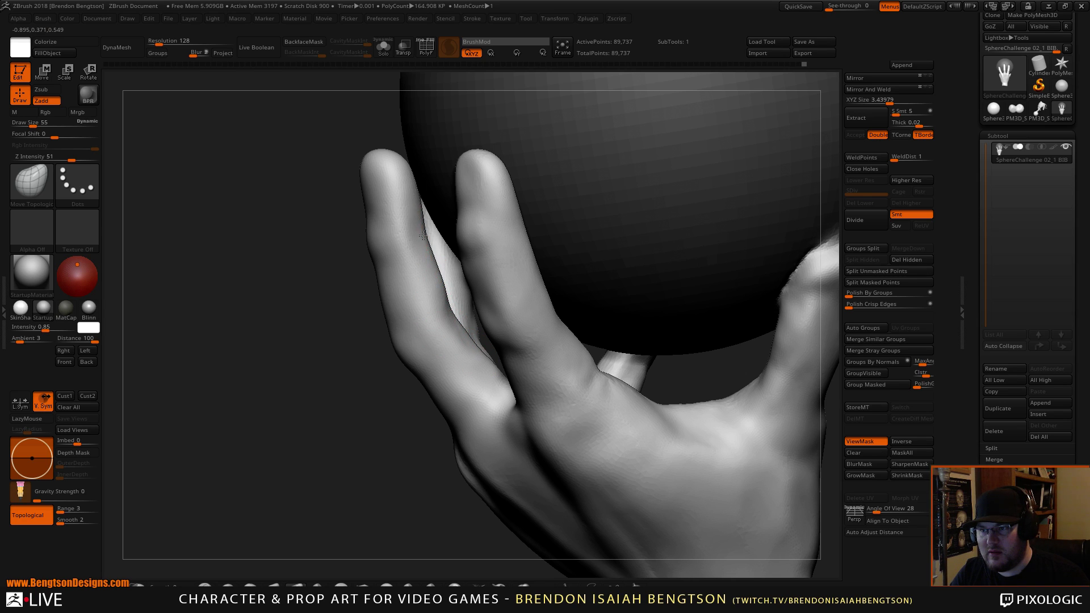
{"action": "right_click_drag", "start_coordinate": [419, 287], "coordinate": [442, 406]}
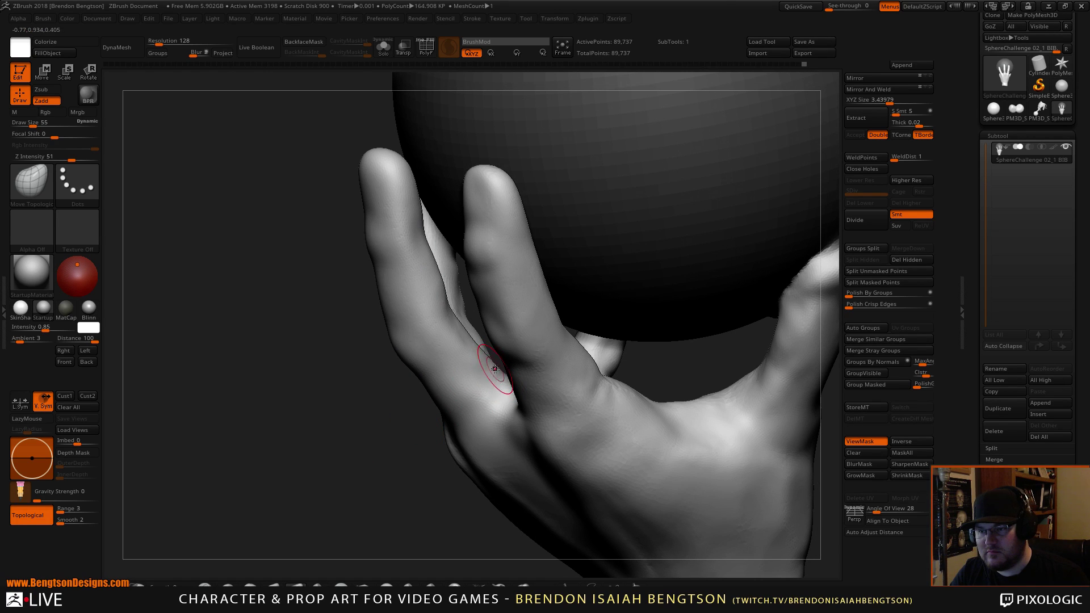
{"action": "mouse_move", "coordinate": [384, 448]}
{"action": "right_mouse_down"}
{"action": "mouse_move", "coordinate": [303, 448]}
{"action": "mouse_move", "coordinate": [309, 441]}
{"action": "right_mouse_up"}
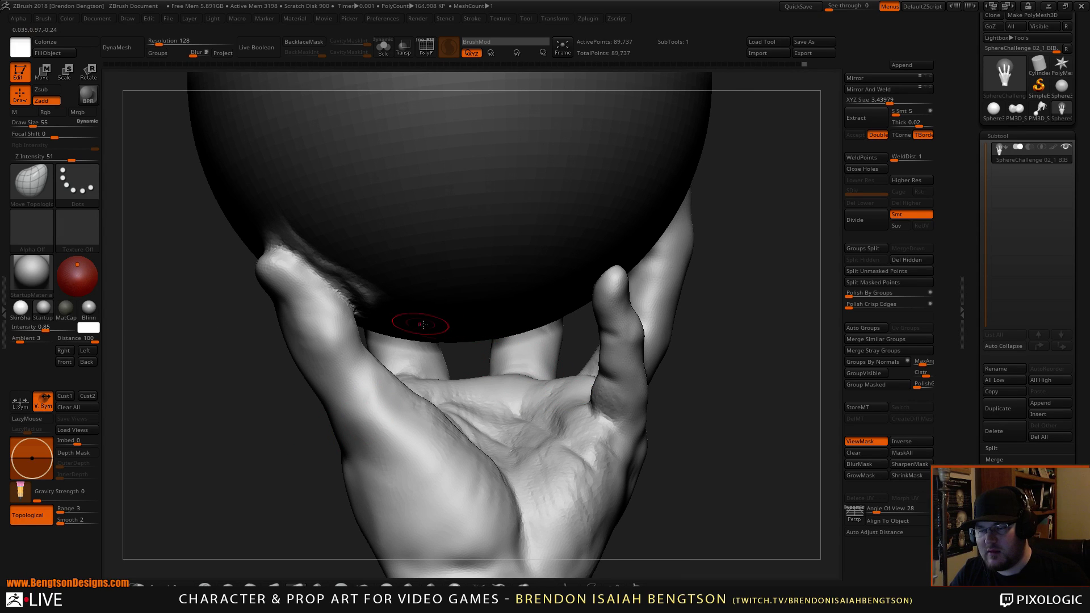
{"action": "right_click_drag", "start_coordinate": [690, 365], "coordinate": [598, 365]}
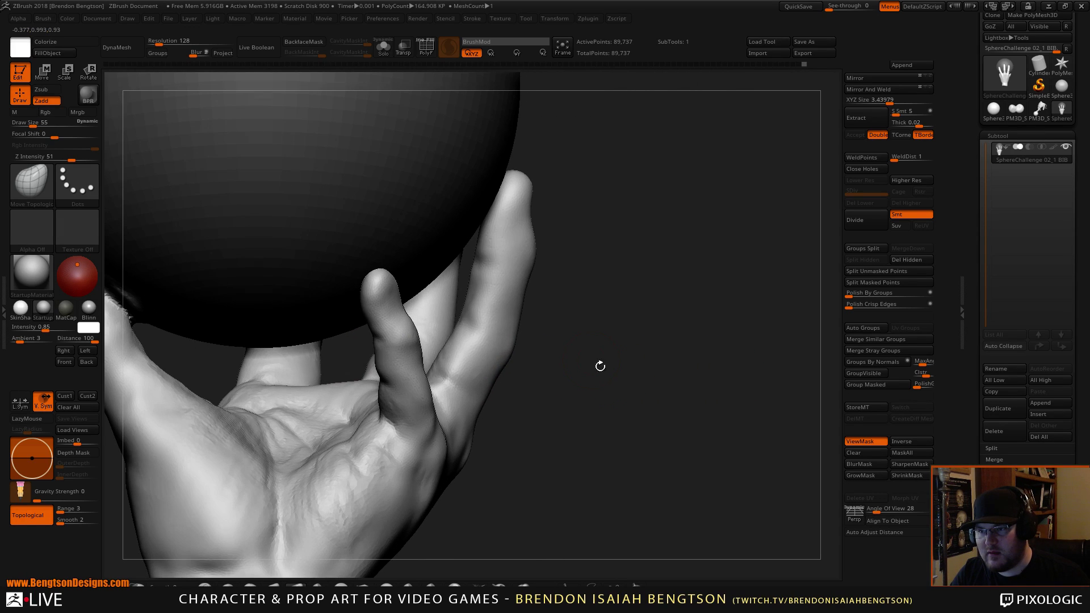
Step: Carve creases across the palm-facing joints of the ring finger with the DamStandard brush
{"action": "key", "text": "b"}
{"action": "key", "text": "d"}
{"action": "key", "text": "s"}
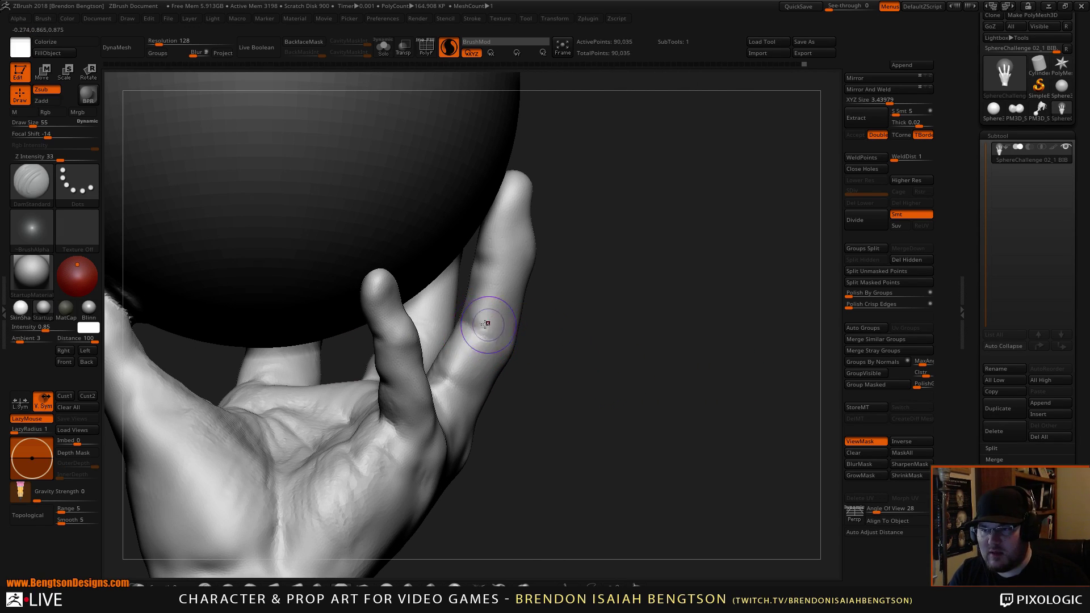
{"action": "left_click_drag", "start_coordinate": [468, 323], "coordinate": [495, 335]}
{"action": "right_click_drag", "start_coordinate": [586, 350], "coordinate": [591, 342]}
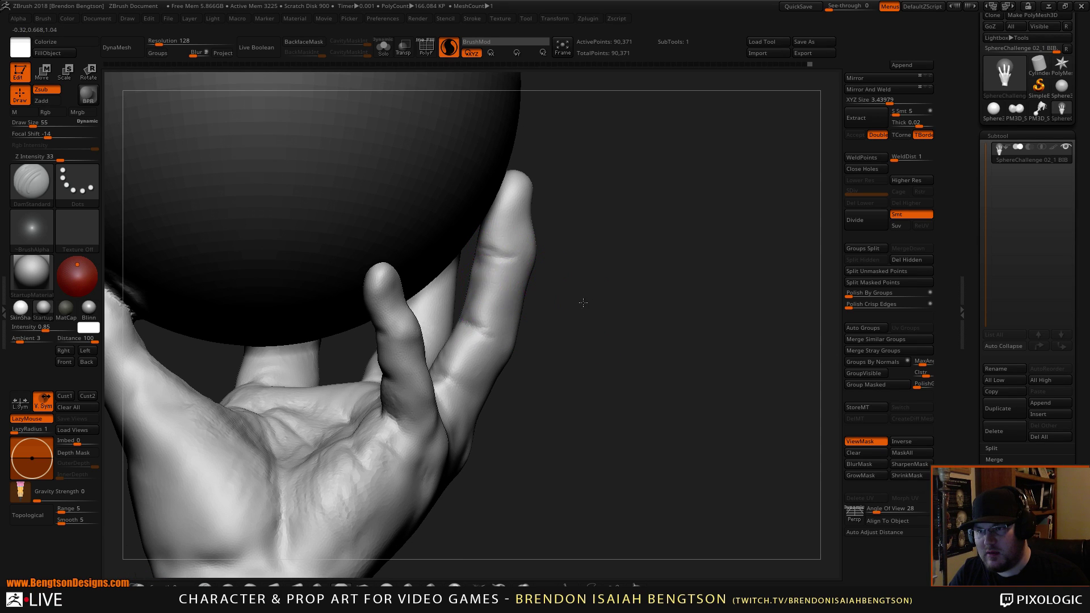
{"action": "key", "text": "ctrl+z"}
{"action": "left_click_drag", "start_coordinate": [594, 289], "coordinate": [591, 292]}
Step: Nudge the pad below the ring fingertip with the Move Topological brush, undoing the last adjustment
{"action": "key", "text": "b"}
{"action": "key", "text": "m"}
{"action": "key", "text": "t"}
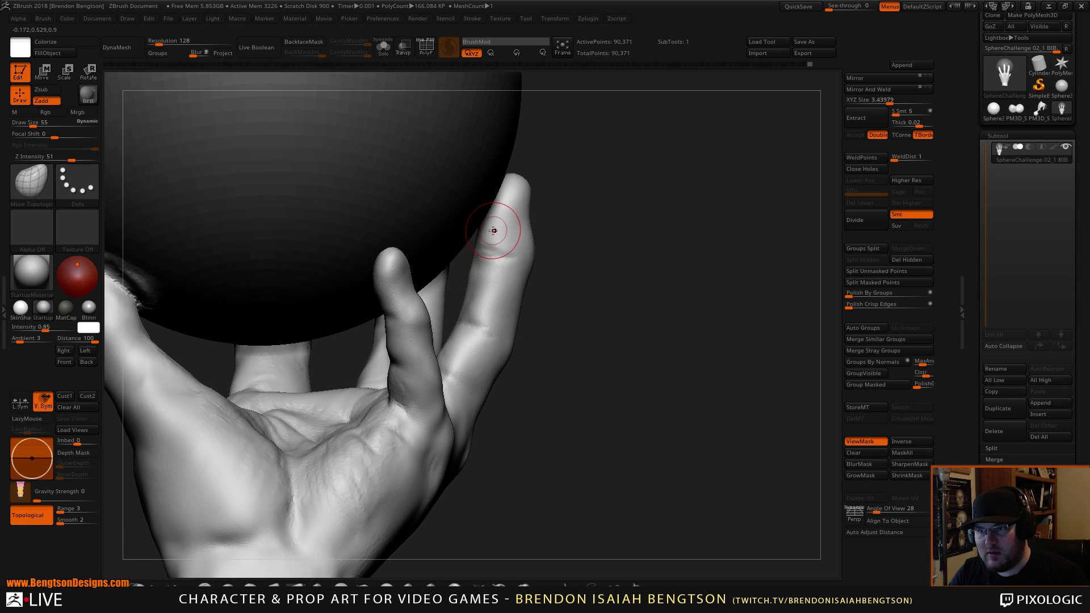
{"action": "left_click_drag", "start_coordinate": [493, 232], "coordinate": [499, 212]}
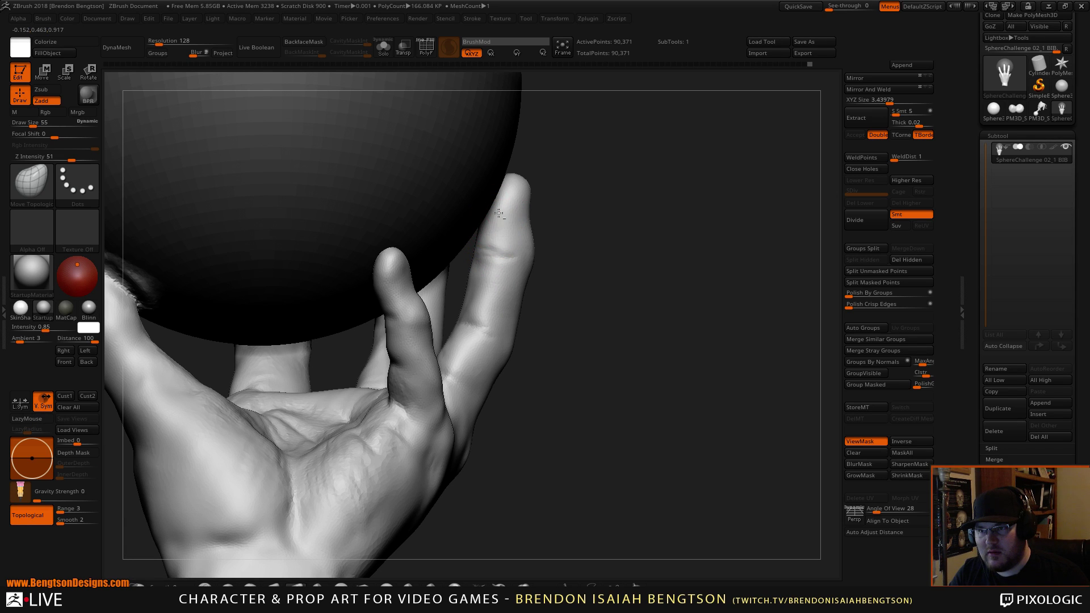
{"action": "left_click_drag", "start_coordinate": [596, 272], "coordinate": [558, 272]}
{"action": "left_click_drag", "start_coordinate": [626, 202], "coordinate": [630, 217]}
{"action": "key", "text": "ctrl+z"}
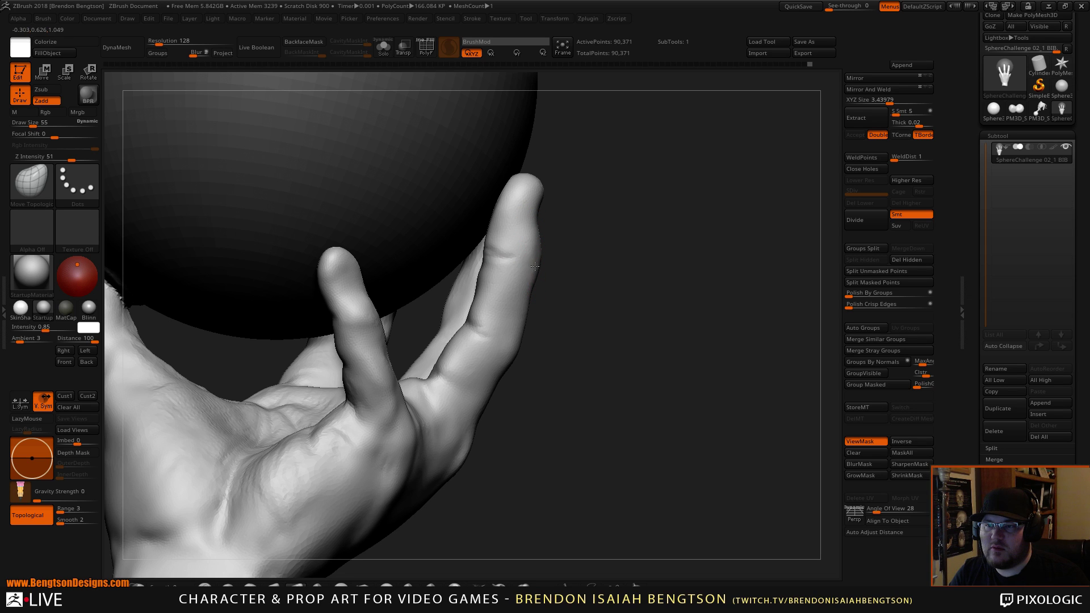
Step: Reshape the backs of the ring and middle fingers with Move Topological at draw sizes 115 and 76
{"action": "key", "text": "space"}
{"action": "left_click_drag", "start_coordinate": [535, 262], "coordinate": [546, 263]}
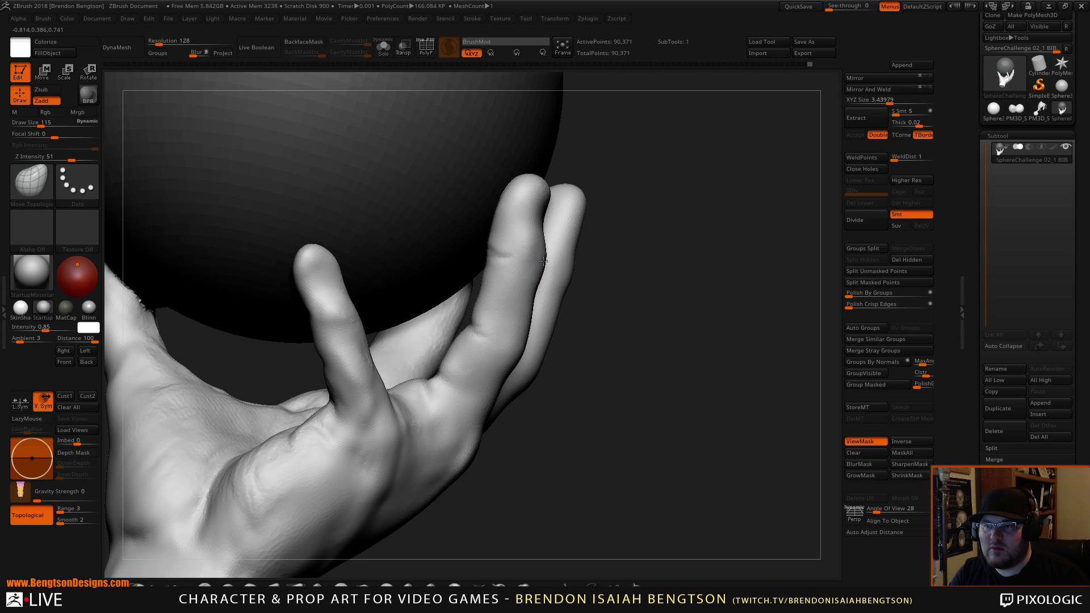
{"action": "key", "text": "space"}
{"action": "mouse_move", "coordinate": [669, 297]}
{"action": "left_mouse_down"}
{"action": "mouse_move", "coordinate": [718, 264]}
{"action": "mouse_move", "coordinate": [708, 255]}
{"action": "left_mouse_up"}
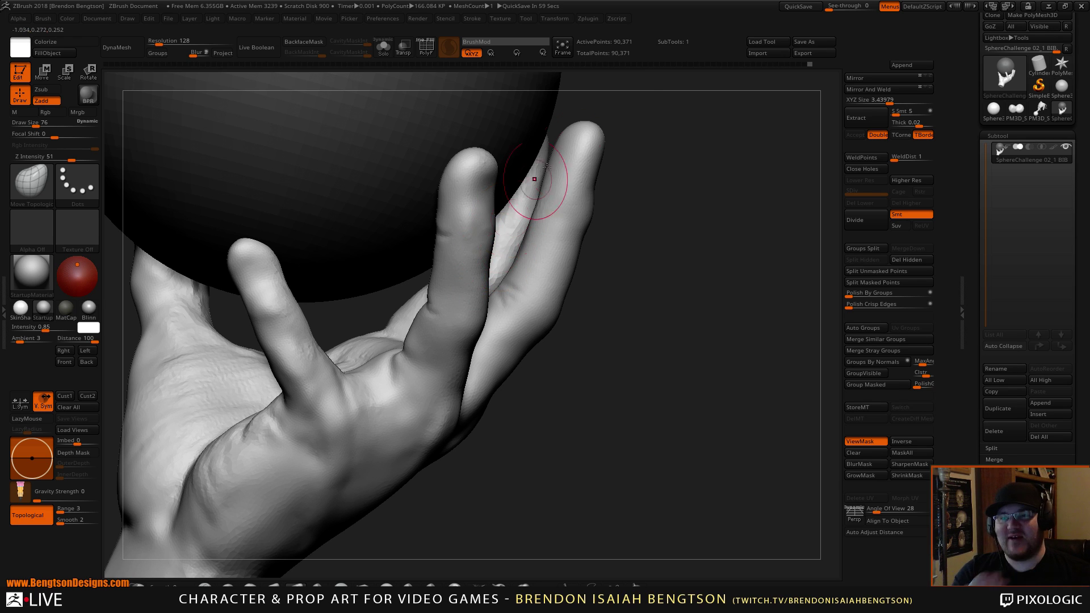
Step: Compare the whole sculpt with the Escher hand.jpg reference through a see-through window, and make the window opaque again
{"action": "left_click_drag", "start_coordinate": [688, 327], "coordinate": [669, 289], "text": "alt"}
{"action": "left_click_drag", "start_coordinate": [830, 6], "coordinate": [870, 17]}
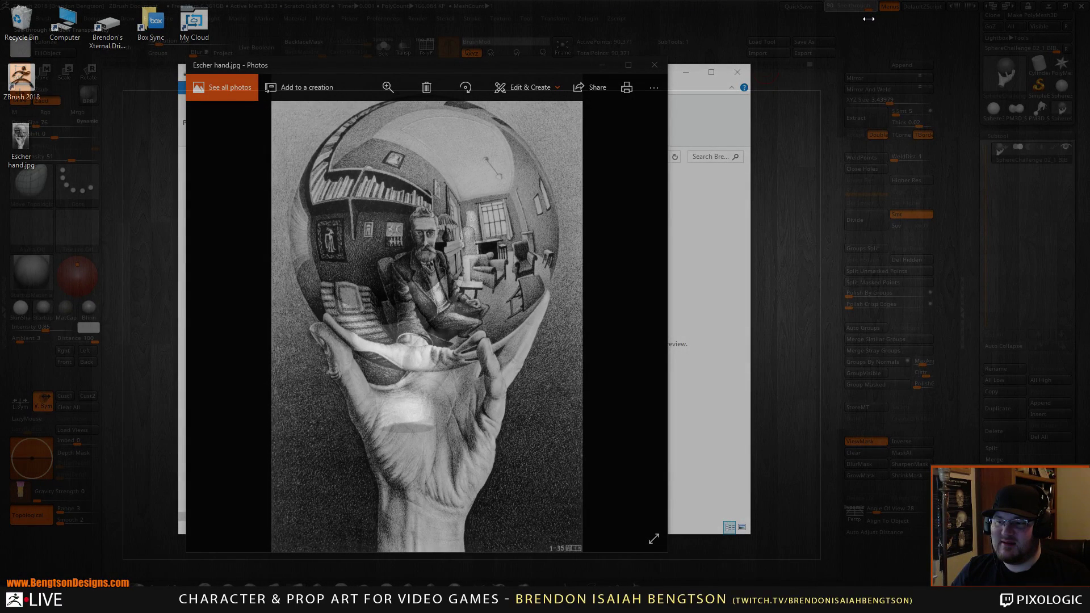
{"action": "left_click_drag", "start_coordinate": [868, 18], "coordinate": [824, 25]}
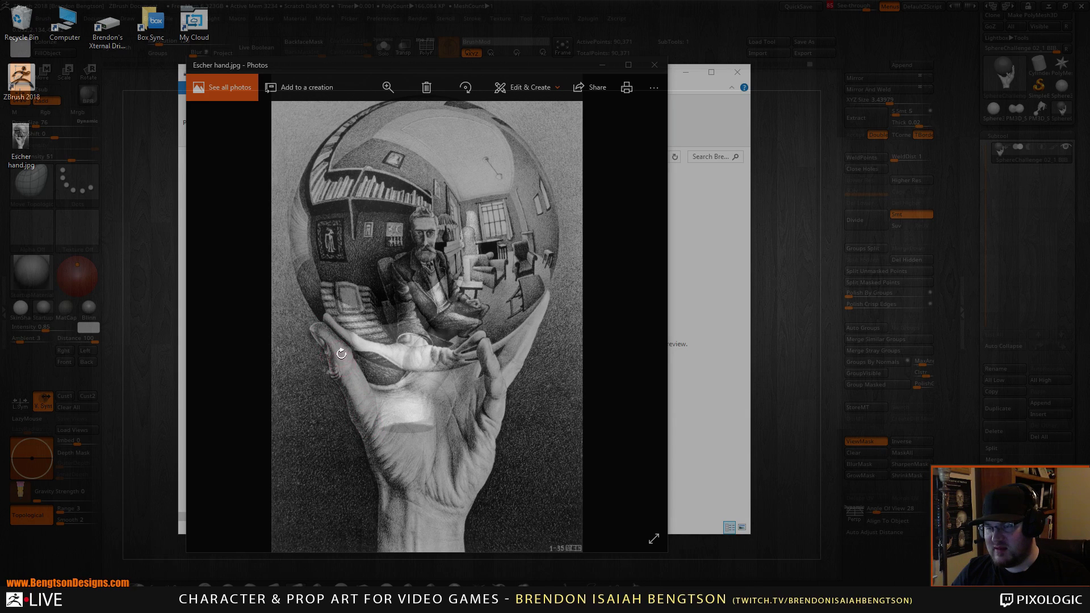
{"action": "left_click_drag", "start_coordinate": [866, 9], "coordinate": [811, 13]}
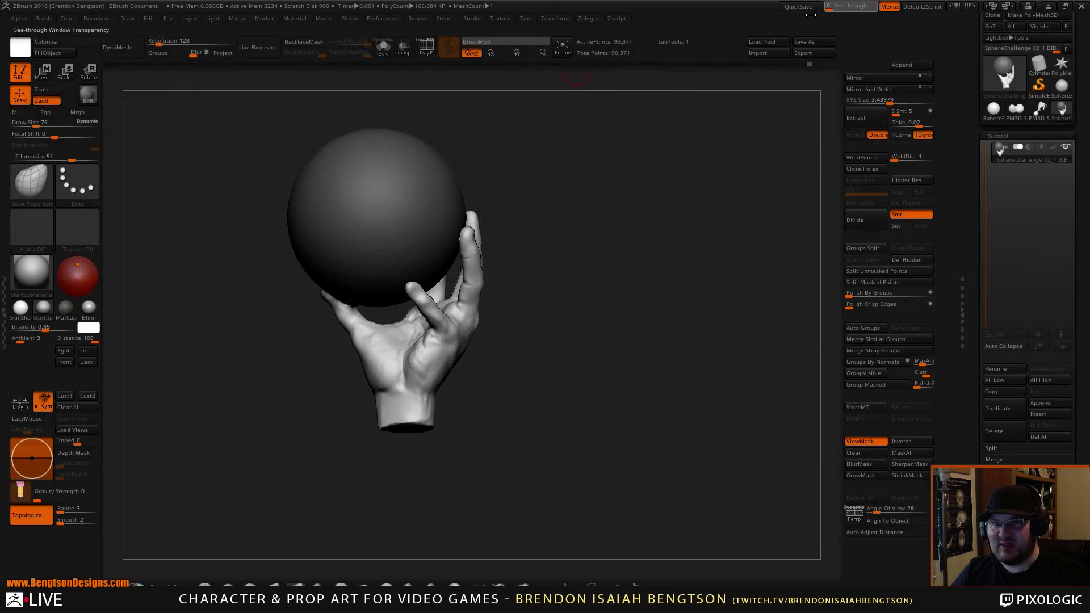
Step: Reshape the webbing between the little and ring fingers with Move Topological at draw size 93
{"action": "mouse_move", "coordinate": [649, 332]}
{"action": "left_mouse_down"}
{"action": "mouse_move", "coordinate": [670, 377]}
{"action": "mouse_move", "coordinate": [628, 360]}
{"action": "mouse_move", "coordinate": [593, 365]}
{"action": "mouse_move", "coordinate": [601, 355]}
{"action": "mouse_move", "coordinate": [627, 377]}
{"action": "mouse_move", "coordinate": [681, 333]}
{"action": "left_mouse_up"}
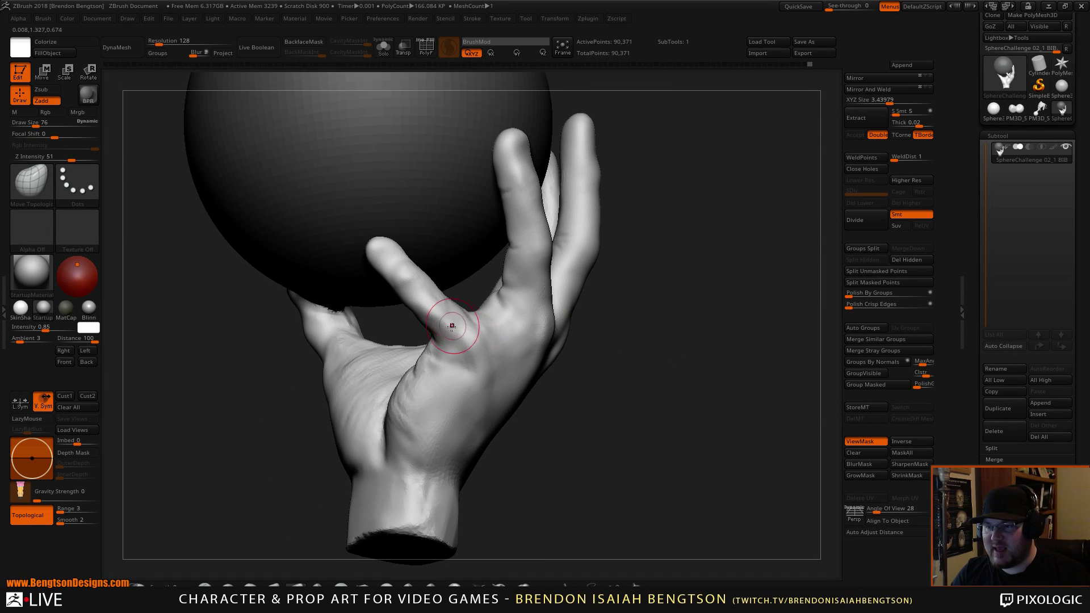
{"action": "key", "text": "space"}
{"action": "left_click_drag", "start_coordinate": [451, 325], "coordinate": [454, 325]}
{"action": "left_click_drag", "start_coordinate": [516, 460], "coordinate": [482, 456]}
{"action": "left_click_drag", "start_coordinate": [446, 355], "coordinate": [444, 344]}
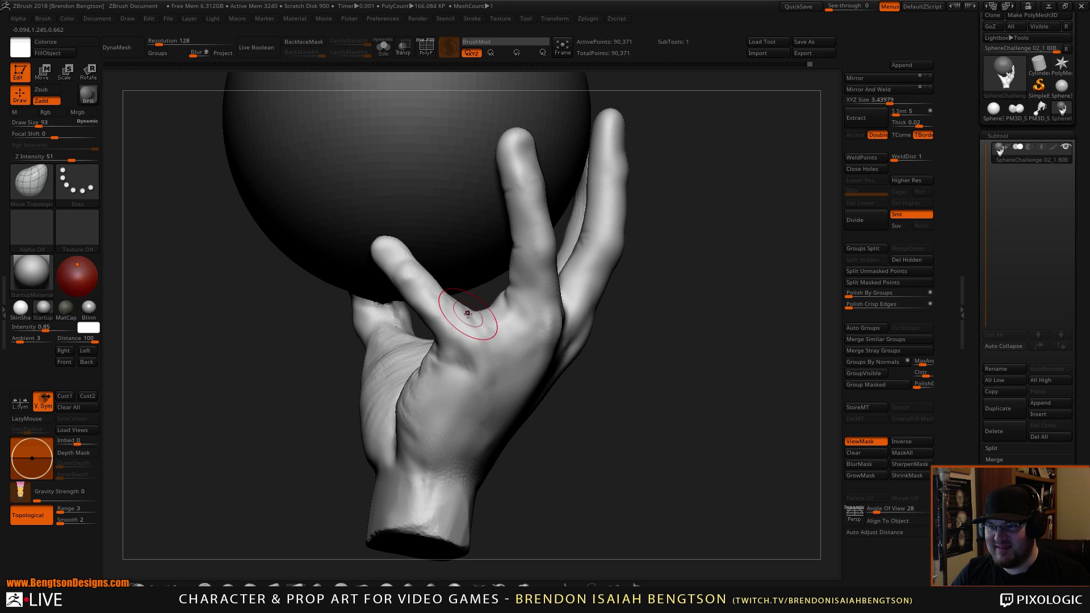
{"action": "right_click_drag", "start_coordinate": [465, 318], "coordinate": [566, 446]}
Step: Add volume around the bases of the little and ring fingers with the ClayBuildup brush at draw size 52
{"action": "left_click_drag", "start_coordinate": [596, 328], "coordinate": [657, 363]}
{"action": "right_click_drag", "start_coordinate": [657, 362], "coordinate": [652, 353]}
{"action": "key", "text": "b"}
{"action": "key", "text": "c"}
{"action": "key", "text": "b"}
{"action": "key", "text": "space"}
{"action": "left_click_drag", "start_coordinate": [484, 287], "coordinate": [477, 285]}
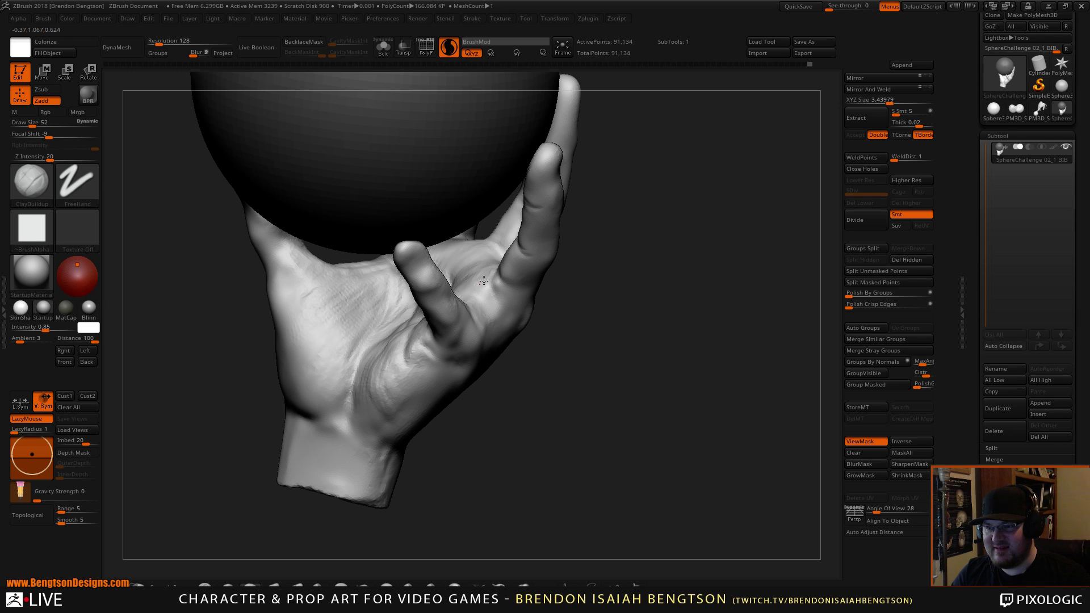
{"action": "right_click_drag", "start_coordinate": [608, 331], "coordinate": [567, 349]}
Step: Push the back of the ring finger's base outward with Move Topological at draw size 88
{"action": "key", "text": "b"}
{"action": "key", "text": "m"}
{"action": "key", "text": "t"}
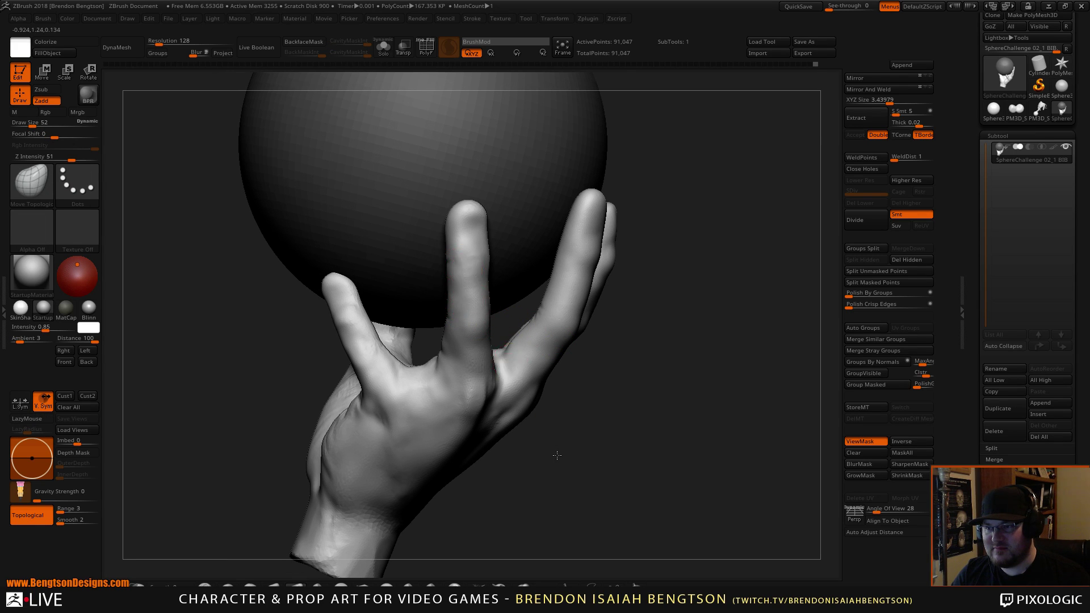
{"action": "mouse_move", "coordinate": [556, 455]}
{"action": "right_mouse_down"}
{"action": "mouse_move", "coordinate": [545, 448]}
{"action": "mouse_move", "coordinate": [553, 441]}
{"action": "mouse_move", "coordinate": [571, 443]}
{"action": "mouse_move", "coordinate": [559, 432]}
{"action": "right_mouse_up"}
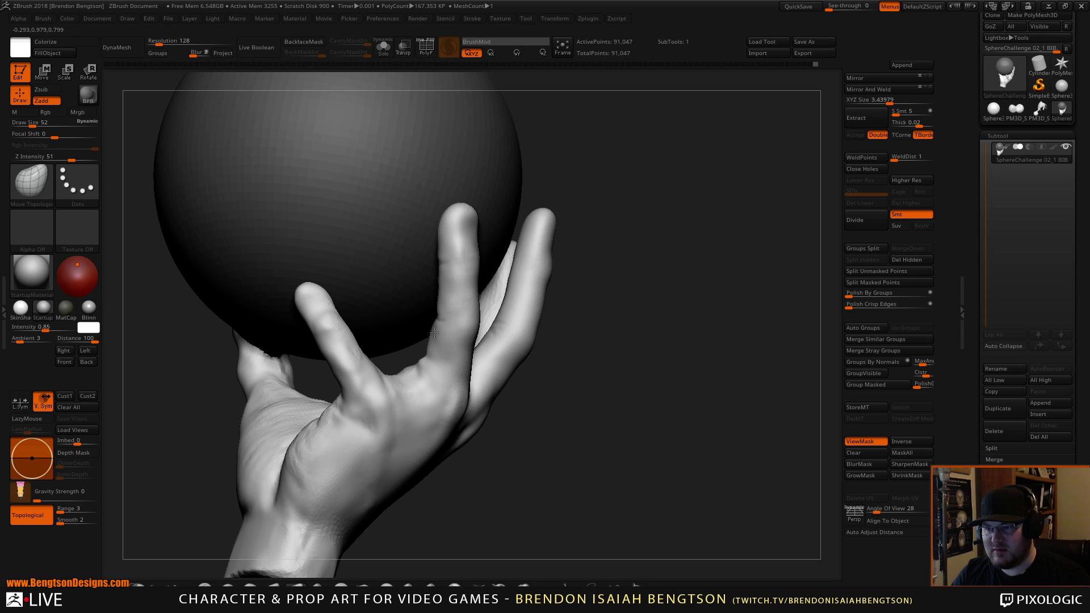
{"action": "right_click_drag", "start_coordinate": [439, 368], "coordinate": [465, 341]}
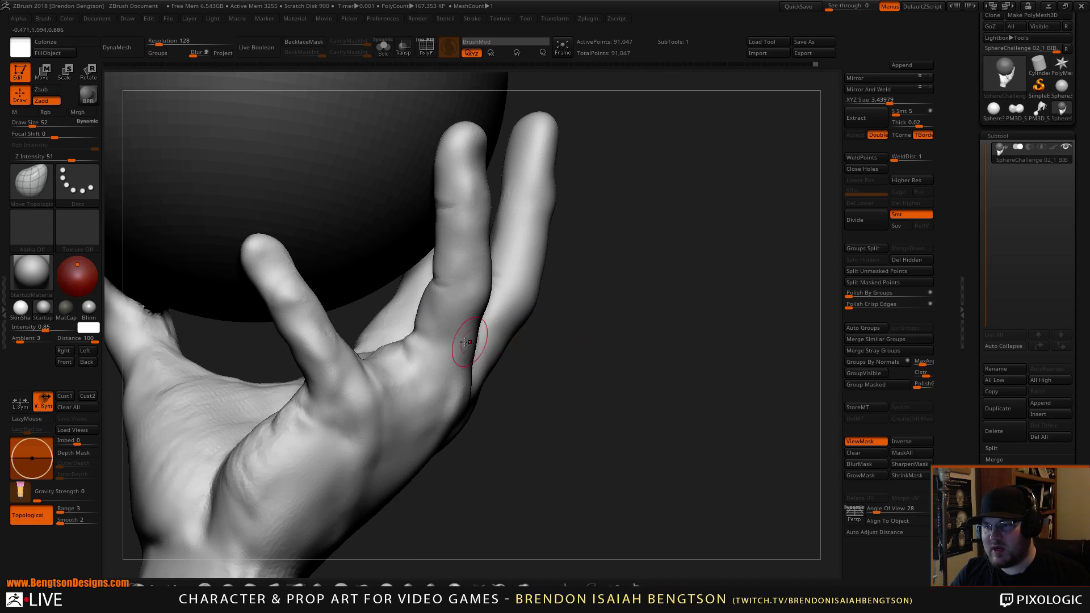
{"action": "key", "text": "space"}
{"action": "left_click_drag", "start_coordinate": [412, 307], "coordinate": [421, 310]}
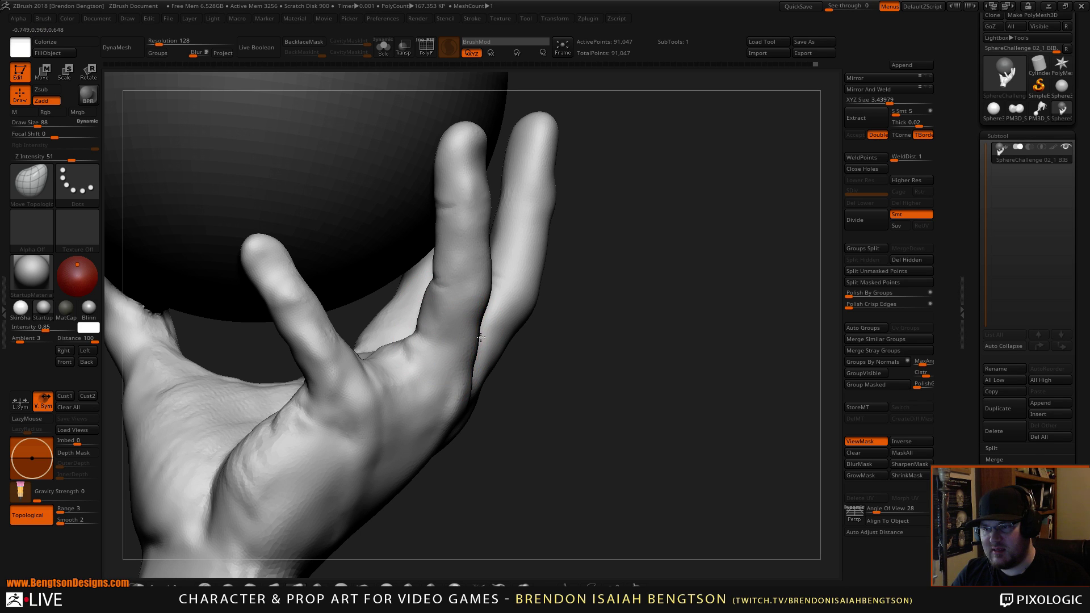
Step: Build up the middle finger's knuckle on the back of the hand with the ClayBuildup brush
{"action": "left_click_drag", "start_coordinate": [568, 404], "coordinate": [567, 360], "text": "alt"}
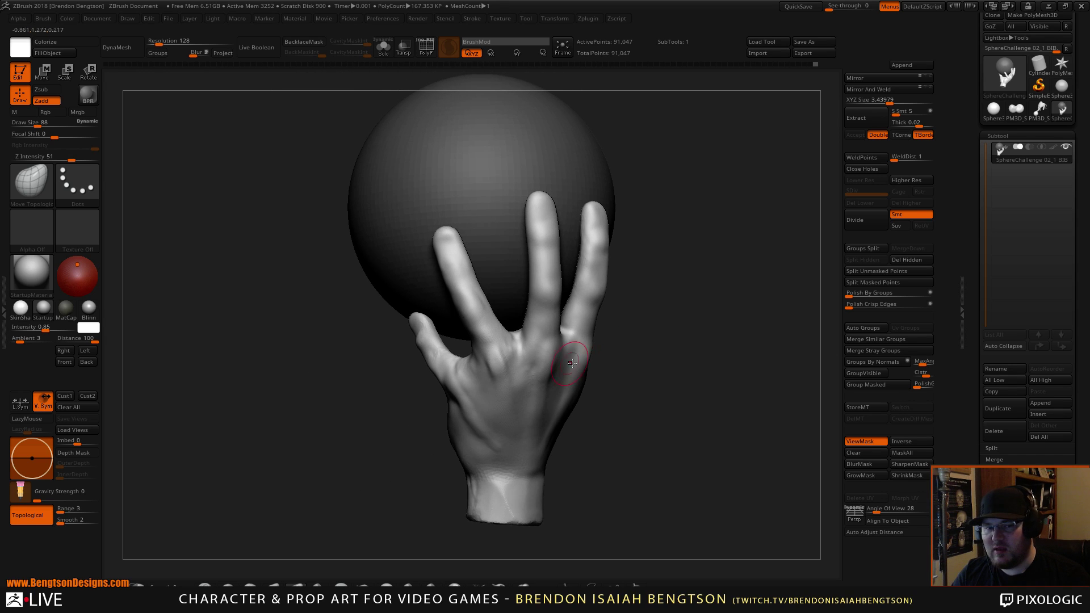
{"action": "left_click_drag", "start_coordinate": [692, 377], "coordinate": [644, 419], "text": "alt"}
{"action": "right_click_drag", "start_coordinate": [643, 419], "coordinate": [642, 350]}
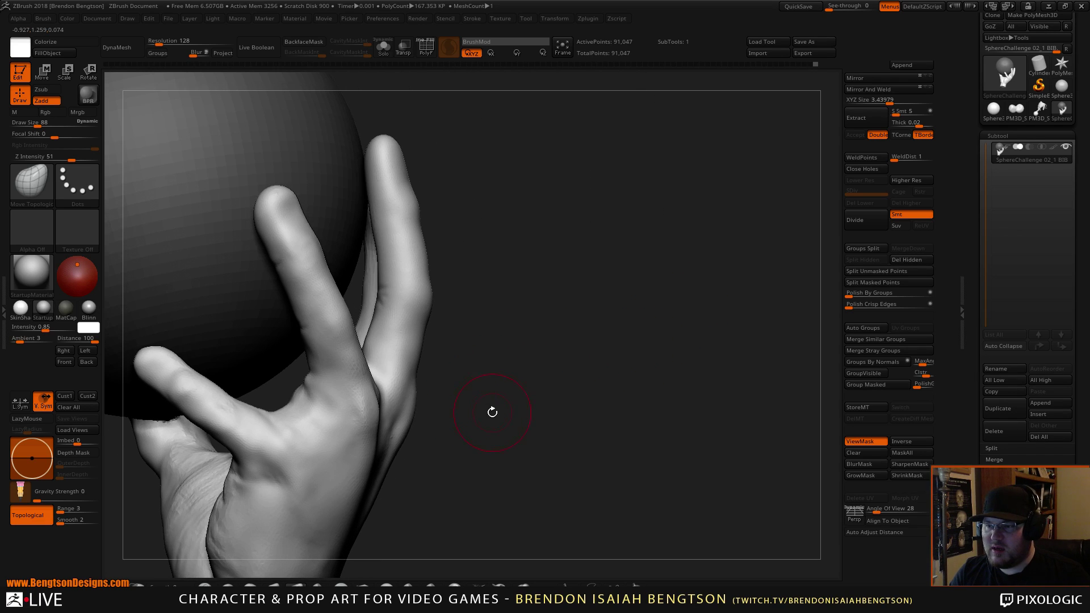
{"action": "mouse_move", "coordinate": [492, 411]}
{"action": "left_mouse_down"}
{"action": "mouse_move", "coordinate": [461, 400]}
{"action": "mouse_move", "coordinate": [457, 416]}
{"action": "left_mouse_up"}
{"action": "key", "text": "b"}
{"action": "key", "text": "c"}
{"action": "key", "text": "b"}
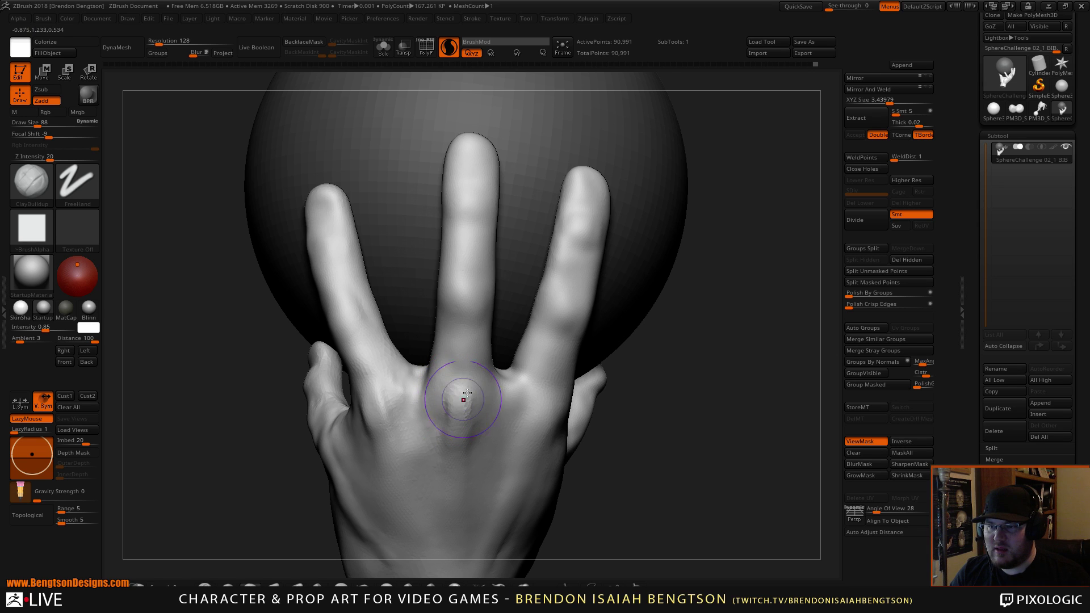
Step: Add clay over the middle finger's joint on its back side with ClayBuildup at draw size 37
{"action": "mouse_move", "coordinate": [678, 316]}
{"action": "right_mouse_down"}
{"action": "mouse_move", "coordinate": [720, 367]}
{"action": "mouse_move", "coordinate": [647, 363]}
{"action": "right_mouse_up"}
{"action": "key", "text": "space"}
{"action": "mouse_move", "coordinate": [469, 290]}
{"action": "left_mouse_down"}
{"action": "mouse_move", "coordinate": [462, 283]}
{"action": "mouse_move", "coordinate": [488, 286]}
{"action": "left_mouse_up"}
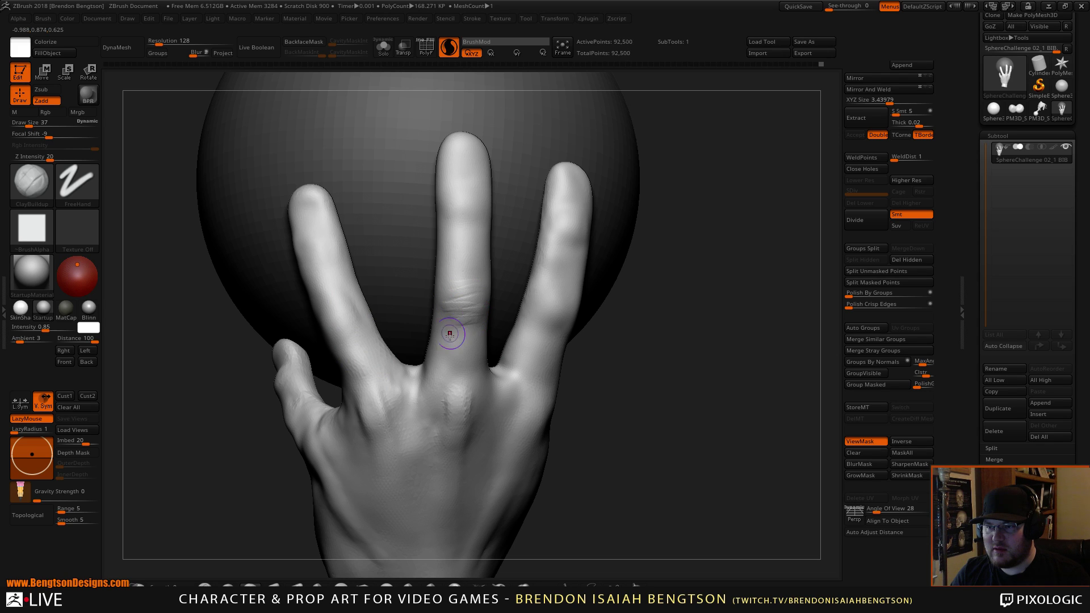
Step: Build up the back of the middle finger's lowest segment from knuckle to joint with ClayBuildup at draw size 62
{"action": "key", "text": "space"}
{"action": "left_click_drag", "start_coordinate": [461, 331], "coordinate": [468, 331]}
{"action": "left_click_drag", "start_coordinate": [462, 392], "coordinate": [464, 328]}
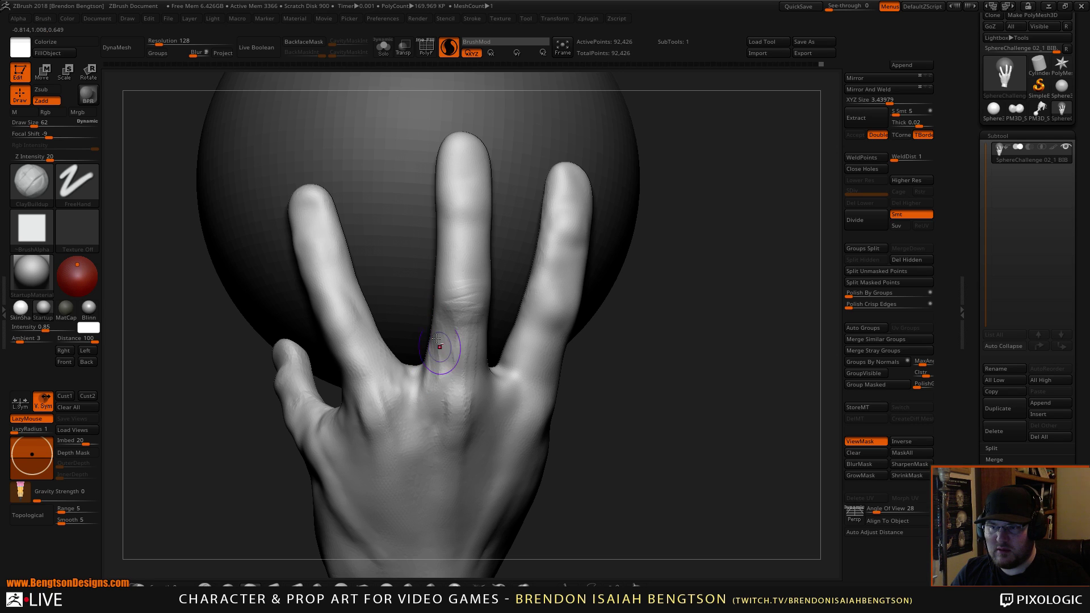
{"action": "mouse_move", "coordinate": [431, 353]}
{"action": "left_mouse_down"}
{"action": "mouse_move", "coordinate": [418, 363]}
{"action": "mouse_move", "coordinate": [429, 359]}
{"action": "left_mouse_up"}
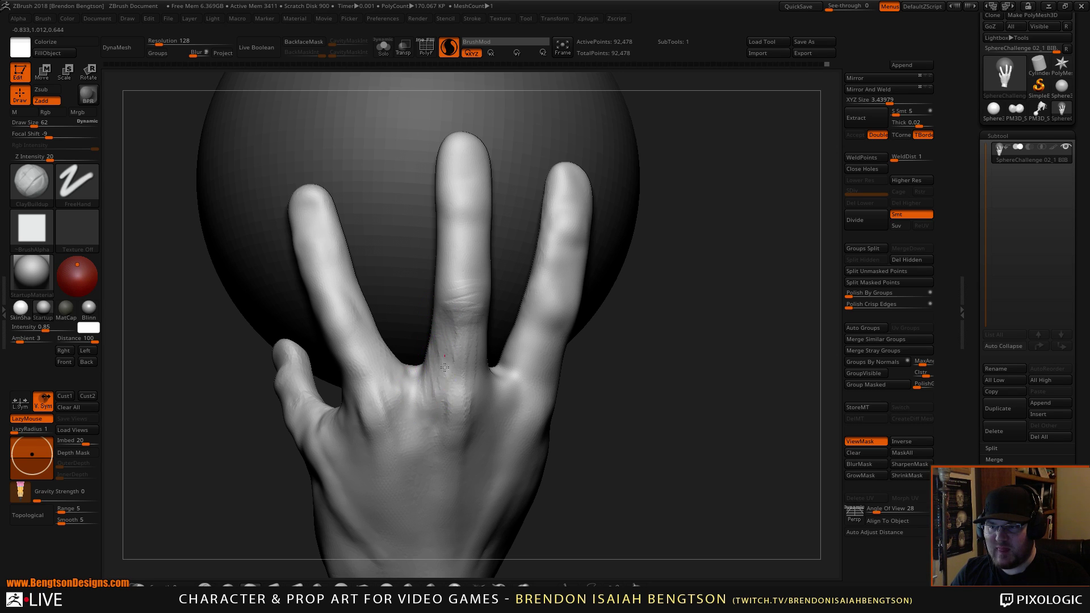
Step: Build up the thumb-facing side of the middle finger's knuckle and check the hand from the little-finger side
{"action": "left_click_drag", "start_coordinate": [669, 408], "coordinate": [656, 360]}
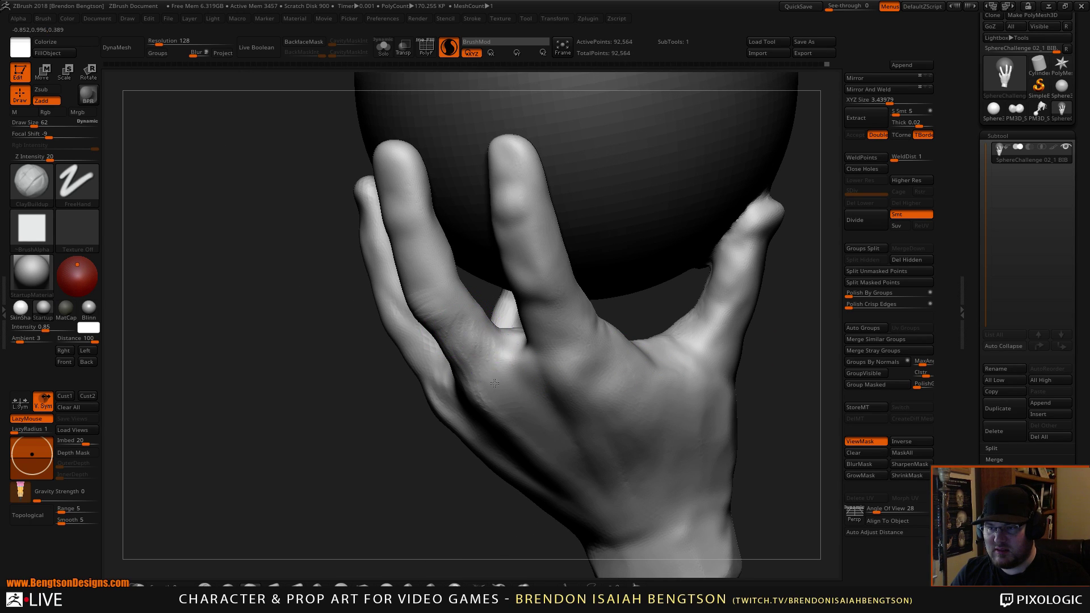
{"action": "mouse_move", "coordinate": [494, 383]}
{"action": "left_mouse_down"}
{"action": "mouse_move", "coordinate": [482, 365]}
{"action": "mouse_move", "coordinate": [479, 397]}
{"action": "left_mouse_up"}
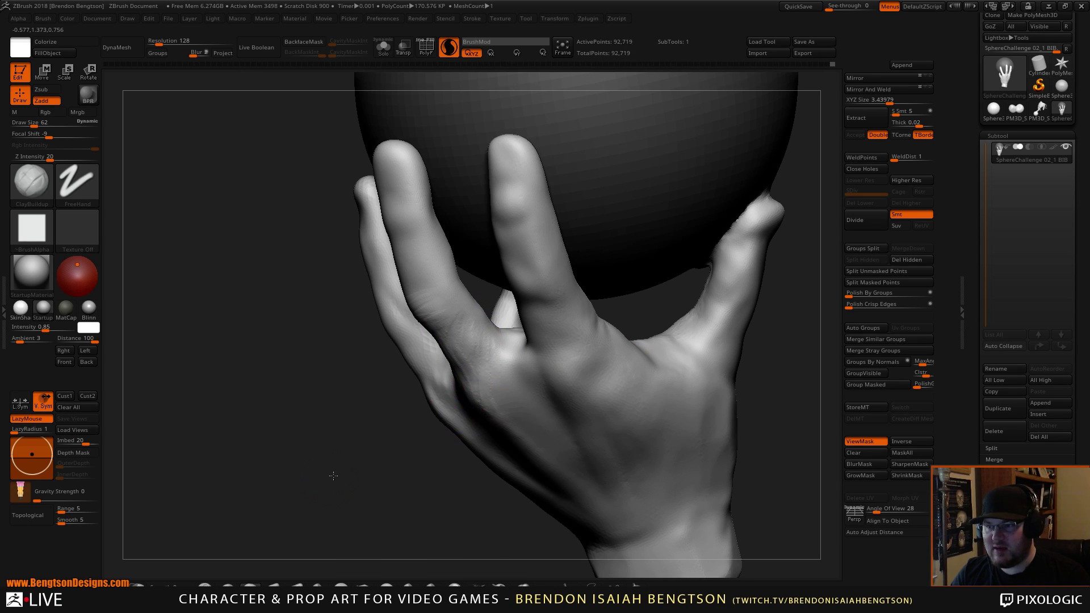
{"action": "left_click_drag", "start_coordinate": [333, 476], "coordinate": [582, 348]}
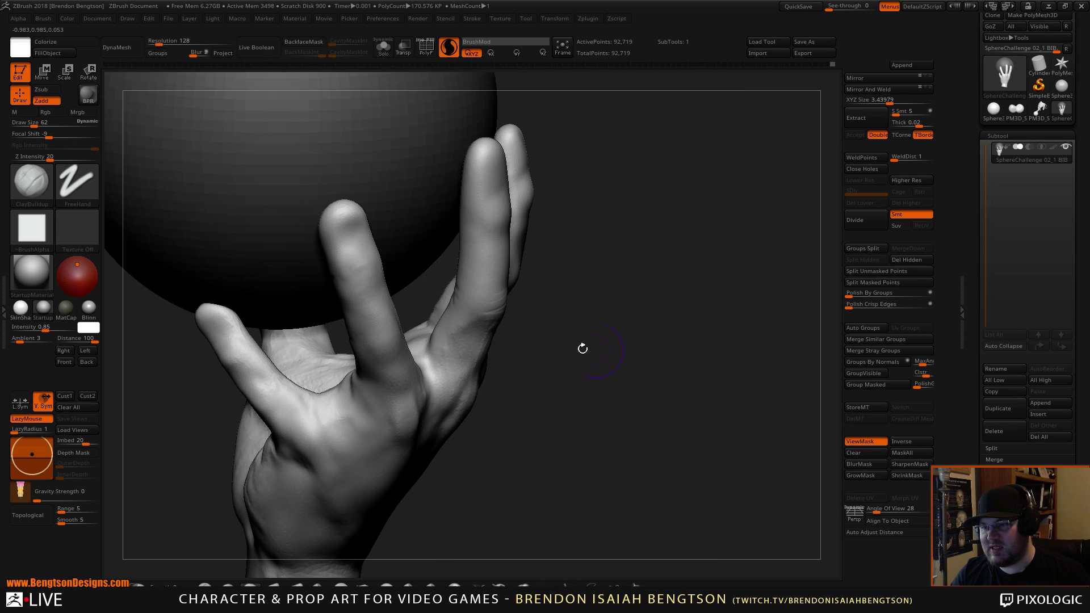
Step: Add clay with ClayBuildup to the little-finger-facing side of the middle finger's base and smooth the stroke
{"action": "left_click_drag", "start_coordinate": [435, 329], "coordinate": [441, 352]}
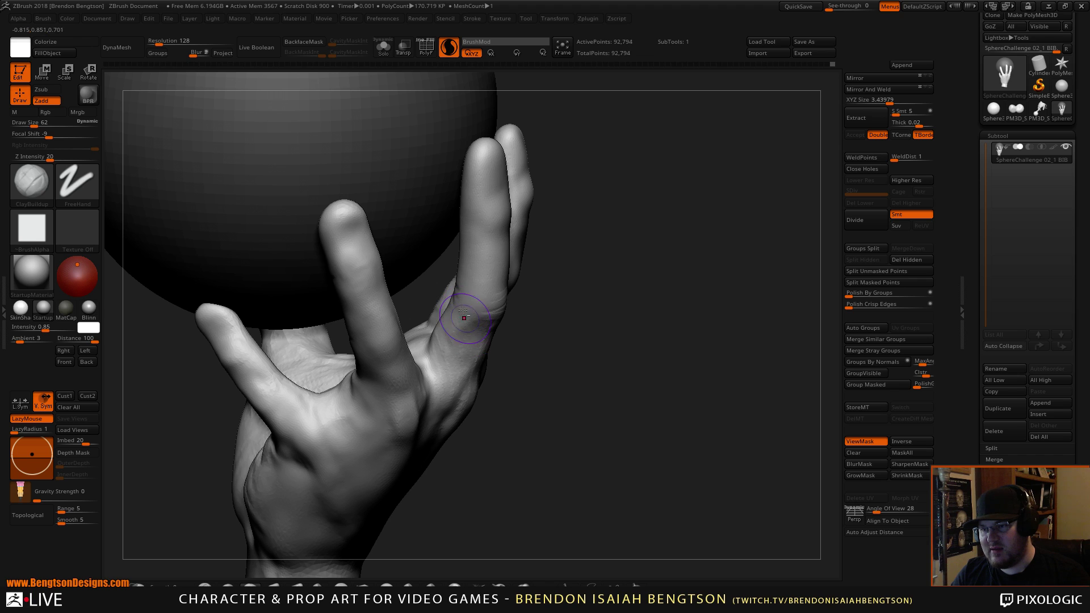
{"action": "left_click_drag", "start_coordinate": [449, 335], "coordinate": [453, 330]}
{"action": "left_click_drag", "start_coordinate": [454, 329], "coordinate": [454, 323], "text": "shift"}
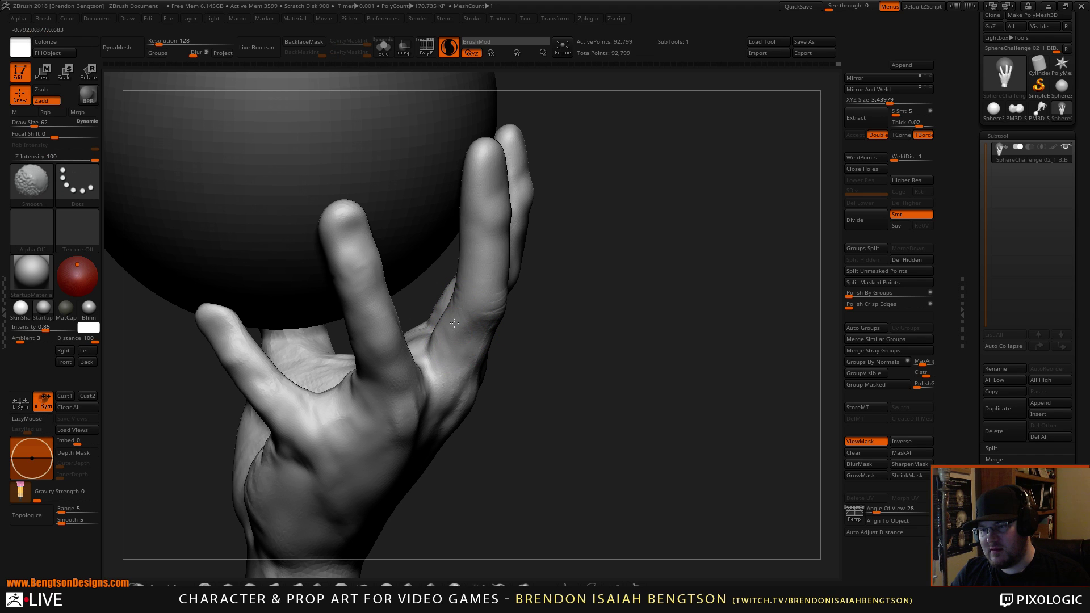
Step: Reshape the middle finger's tip from the back of the hand with Move Topological at draw size 110
{"action": "mouse_move", "coordinate": [608, 329]}
{"action": "left_mouse_down"}
{"action": "mouse_move", "coordinate": [698, 278]}
{"action": "mouse_move", "coordinate": [737, 281]}
{"action": "left_mouse_up"}
{"action": "left_click_drag", "start_coordinate": [802, 257], "coordinate": [718, 200], "text": "alt"}
{"action": "left_click_drag", "start_coordinate": [635, 434], "coordinate": [655, 453]}
{"action": "key", "text": "b"}
{"action": "key", "text": "m"}
{"action": "key", "text": "t"}
{"action": "key", "text": "space"}
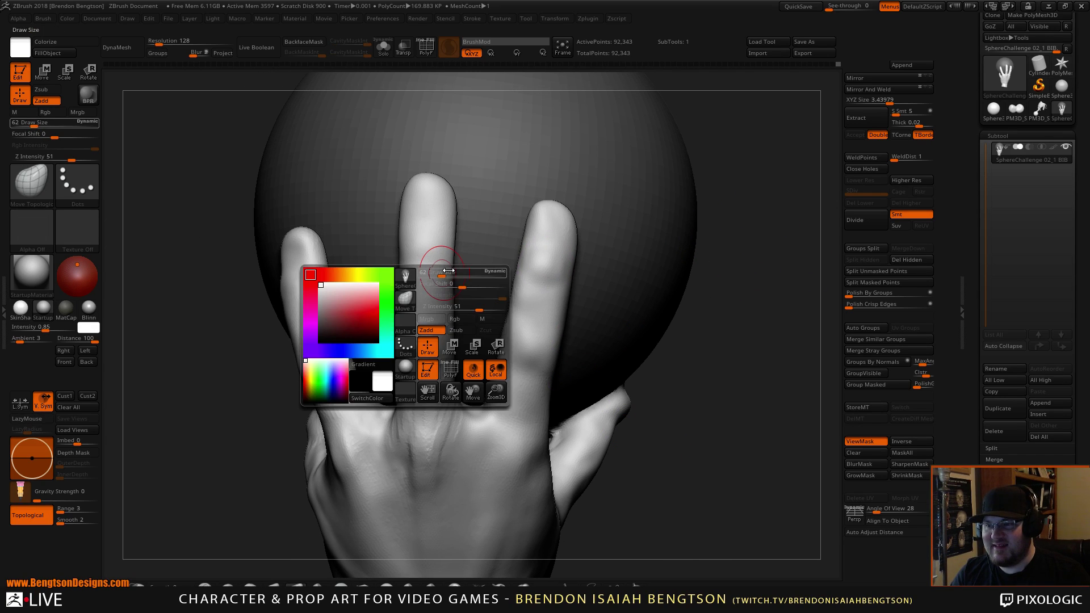
{"action": "left_click_drag", "start_coordinate": [446, 272], "coordinate": [449, 273]}
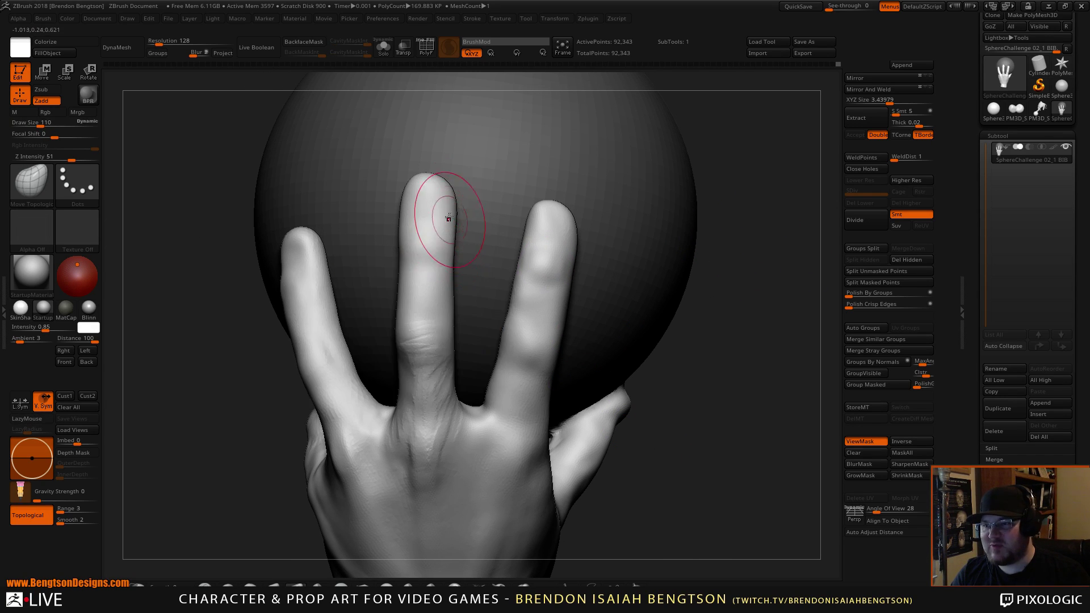
{"action": "left_click_drag", "start_coordinate": [442, 182], "coordinate": [432, 181]}
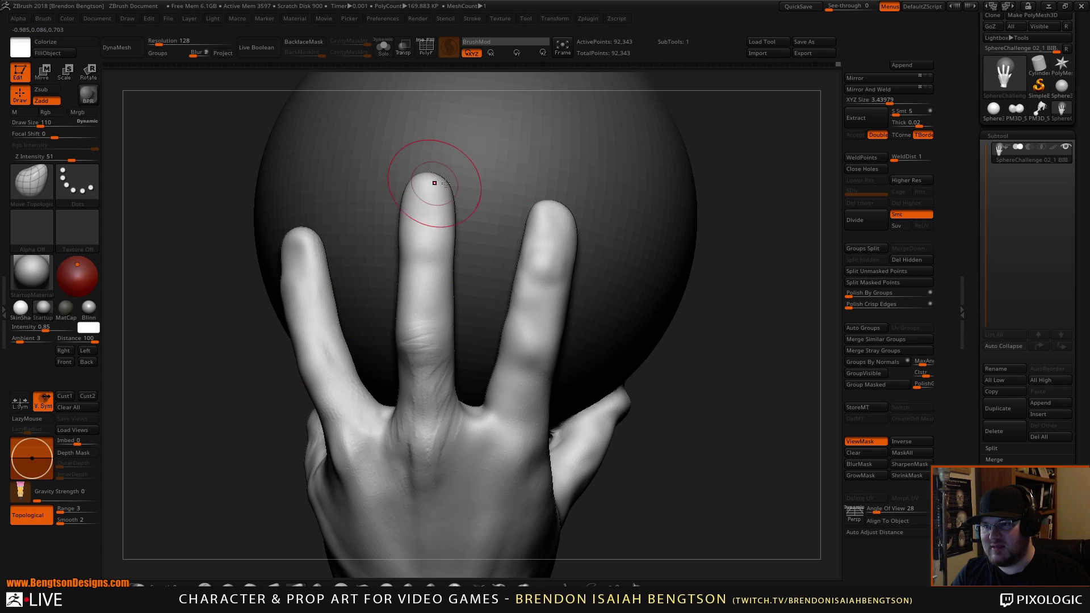
Step: Carve the nail outline into the back of the middle fingertip with DamStandard at draw size 55
{"action": "mouse_move", "coordinate": [776, 230]}
{"action": "left_mouse_down", "text": "alt"}
{"action": "mouse_move", "coordinate": [732, 270]}
{"action": "mouse_move", "coordinate": [764, 264]}
{"action": "left_mouse_up", "text": "alt"}
{"action": "key", "text": "b"}
{"action": "key", "text": "d"}
{"action": "key", "text": "s"}
{"action": "key", "text": "space"}
{"action": "mouse_move", "coordinate": [407, 224]}
{"action": "left_mouse_down"}
{"action": "mouse_move", "coordinate": [383, 202]}
{"action": "mouse_move", "coordinate": [389, 254]}
{"action": "mouse_move", "coordinate": [397, 239]}
{"action": "mouse_move", "coordinate": [360, 224]}
{"action": "left_mouse_up"}
Step: Refine the middle finger's tip around its nail with Move Topological at draw size 55
{"action": "key", "text": "b"}
{"action": "key", "text": "m"}
{"action": "key", "text": "t"}
{"action": "key", "text": "space"}
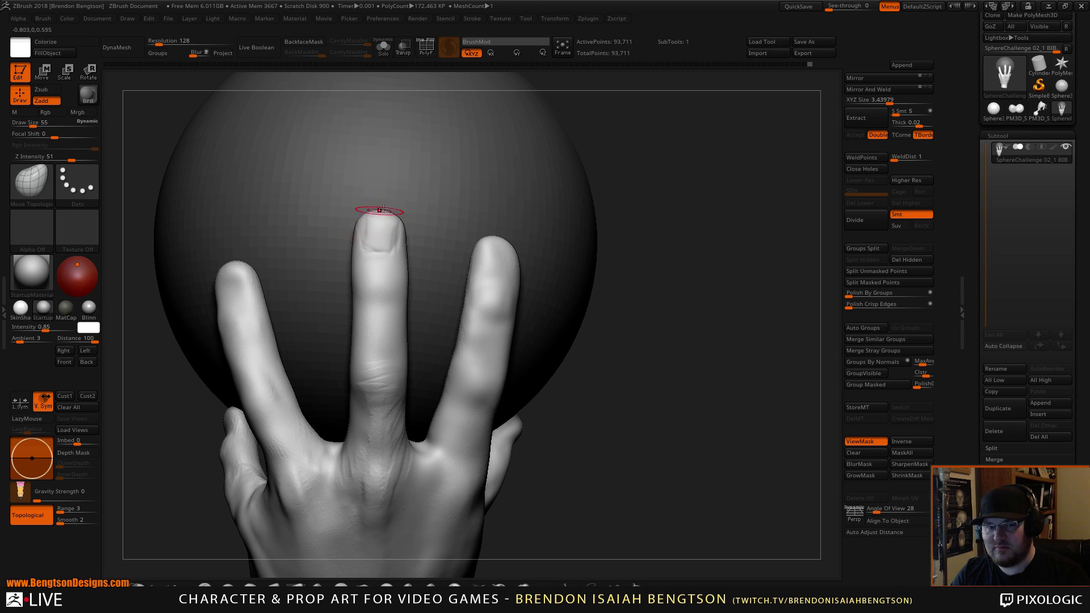
Step: Carve the nail outline into the back of the index fingertip with DamStandard at draw size 55
{"action": "left_click_drag", "start_coordinate": [735, 358], "coordinate": [713, 333]}
{"action": "key", "text": "b"}
{"action": "key", "text": "d"}
{"action": "key", "text": "s"}
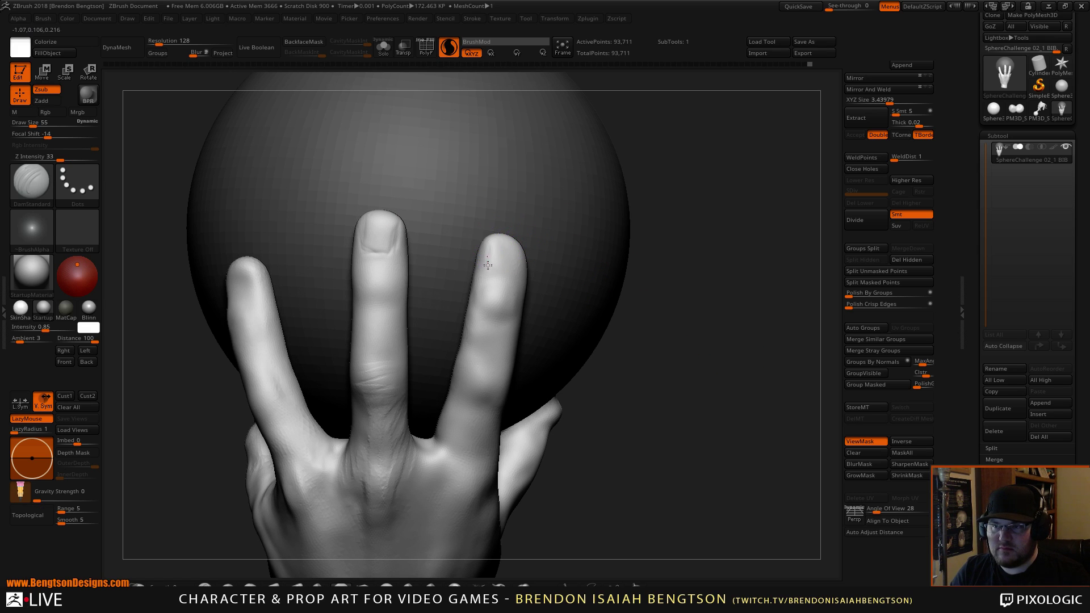
{"action": "mouse_move", "coordinate": [486, 246]}
{"action": "left_mouse_down"}
{"action": "mouse_move", "coordinate": [499, 275]}
{"action": "mouse_move", "coordinate": [516, 269]}
{"action": "mouse_move", "coordinate": [517, 245]}
{"action": "left_mouse_up"}
{"action": "left_click_drag", "start_coordinate": [717, 233], "coordinate": [754, 305]}
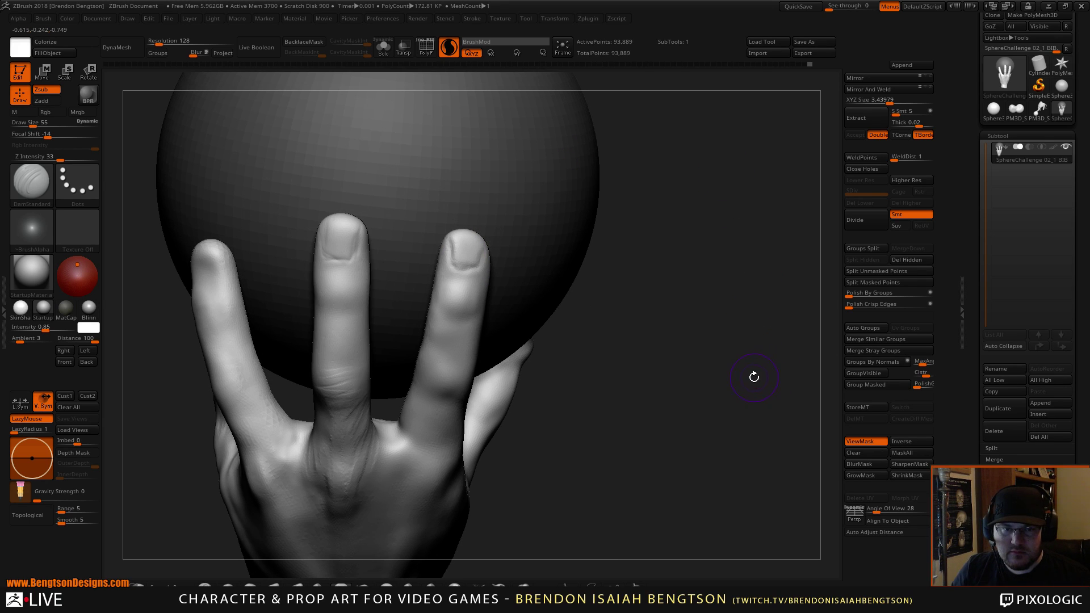
Step: Adjust the shape of the index finger's tip around its nail with Move Topological at draw size 80
{"action": "mouse_move", "coordinate": [754, 377]}
{"action": "left_mouse_down"}
{"action": "mouse_move", "coordinate": [757, 359]}
{"action": "mouse_move", "coordinate": [768, 406]}
{"action": "mouse_move", "coordinate": [776, 249]}
{"action": "mouse_move", "coordinate": [772, 261]}
{"action": "left_mouse_up"}
{"action": "key", "text": "b"}
{"action": "key", "text": "m"}
{"action": "key", "text": "t"}
{"action": "key", "text": "space"}
{"action": "left_click_drag", "start_coordinate": [465, 256], "coordinate": [472, 255]}
{"action": "left_click_drag", "start_coordinate": [473, 215], "coordinate": [453, 313]}
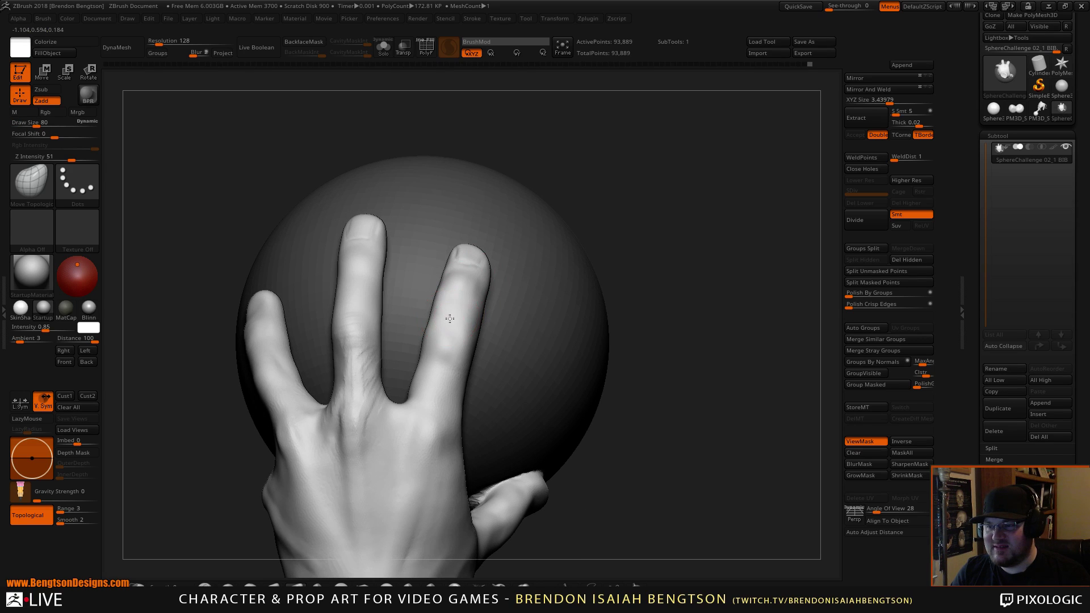
{"action": "left_click_drag", "start_coordinate": [559, 160], "coordinate": [608, 191]}
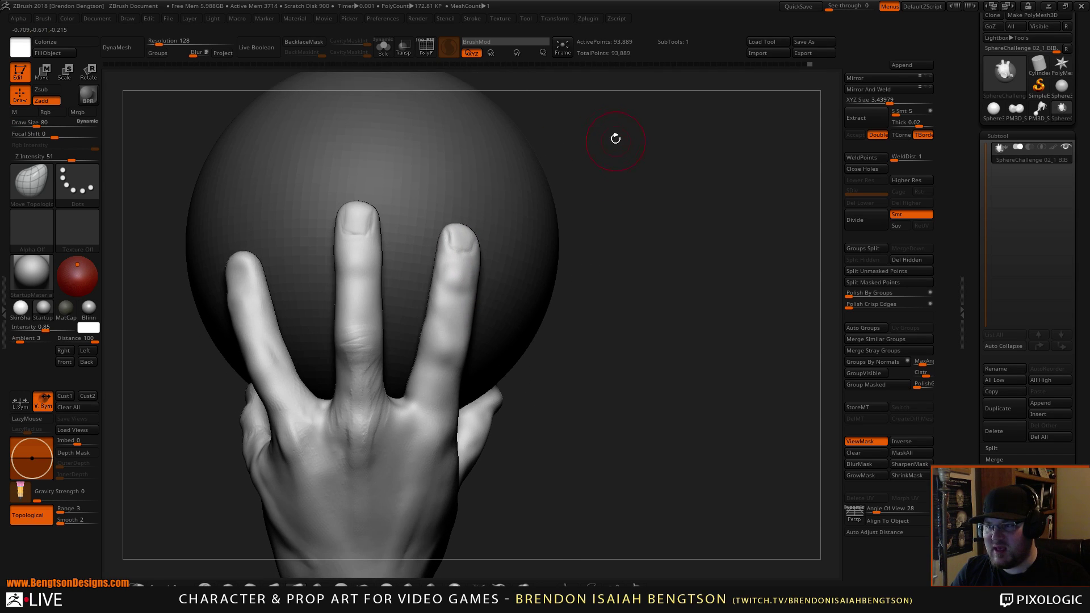
Step: Carve the nail outline into the back of the ring fingertip with DamStandard at draw size 43
{"action": "left_click_drag", "start_coordinate": [627, 114], "coordinate": [634, 137], "text": "alt"}
{"action": "key", "text": "b"}
{"action": "key", "text": "d"}
{"action": "key", "text": "s"}
{"action": "key", "text": "space"}
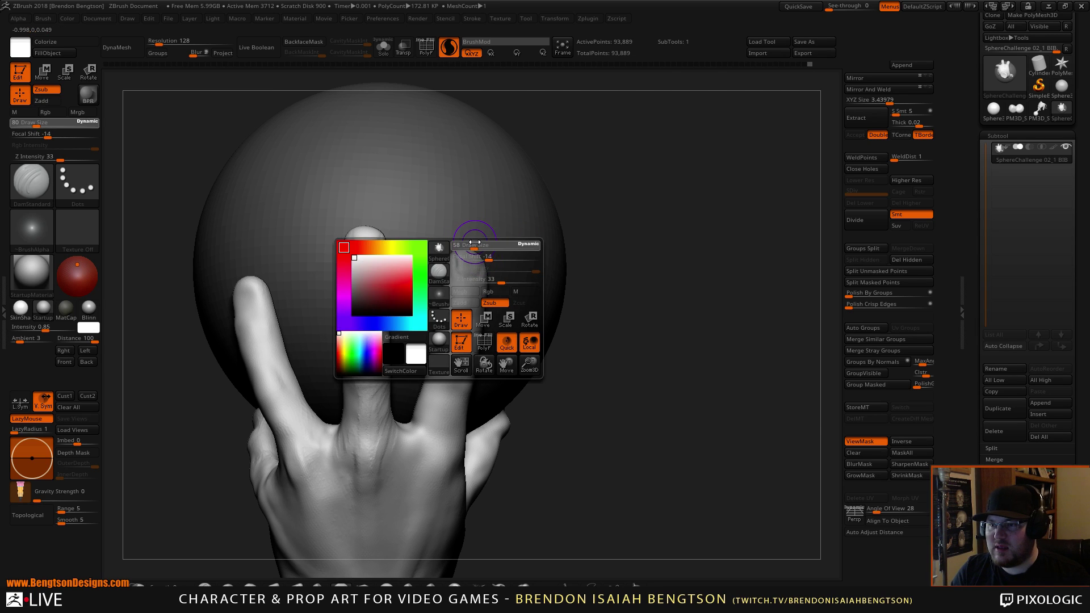
{"action": "left_click_drag", "start_coordinate": [476, 248], "coordinate": [471, 246]}
{"action": "mouse_move", "coordinate": [594, 184]}
{"action": "left_mouse_down"}
{"action": "mouse_move", "coordinate": [620, 182]}
{"action": "mouse_move", "coordinate": [608, 146]}
{"action": "mouse_move", "coordinate": [573, 171]}
{"action": "left_mouse_up"}
{"action": "mouse_move", "coordinate": [281, 278]}
{"action": "left_mouse_down"}
{"action": "mouse_move", "coordinate": [293, 296]}
{"action": "mouse_move", "coordinate": [308, 294]}
{"action": "mouse_move", "coordinate": [299, 268]}
{"action": "mouse_move", "coordinate": [305, 276]}
{"action": "left_mouse_up"}
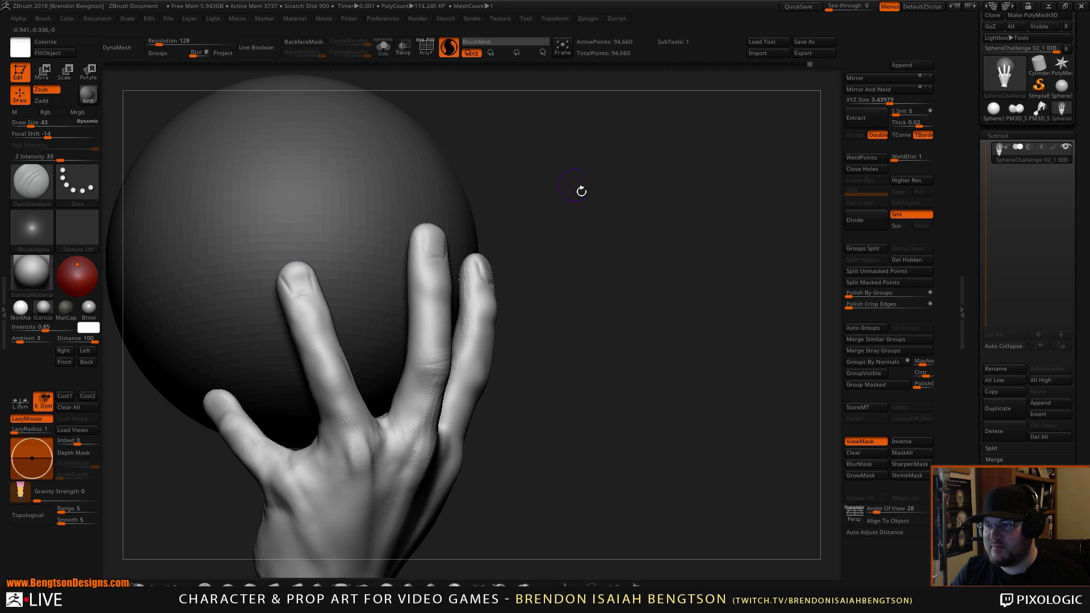
Step: Flatten the ring finger's nail surface with the hPolish brush at draw size 43
{"action": "left_click_drag", "start_coordinate": [581, 191], "coordinate": [644, 222]}
{"action": "key", "text": "b"}
{"action": "key", "text": "h"}
{"action": "key", "text": "p"}
{"action": "left_click_drag", "start_coordinate": [345, 287], "coordinate": [340, 299]}
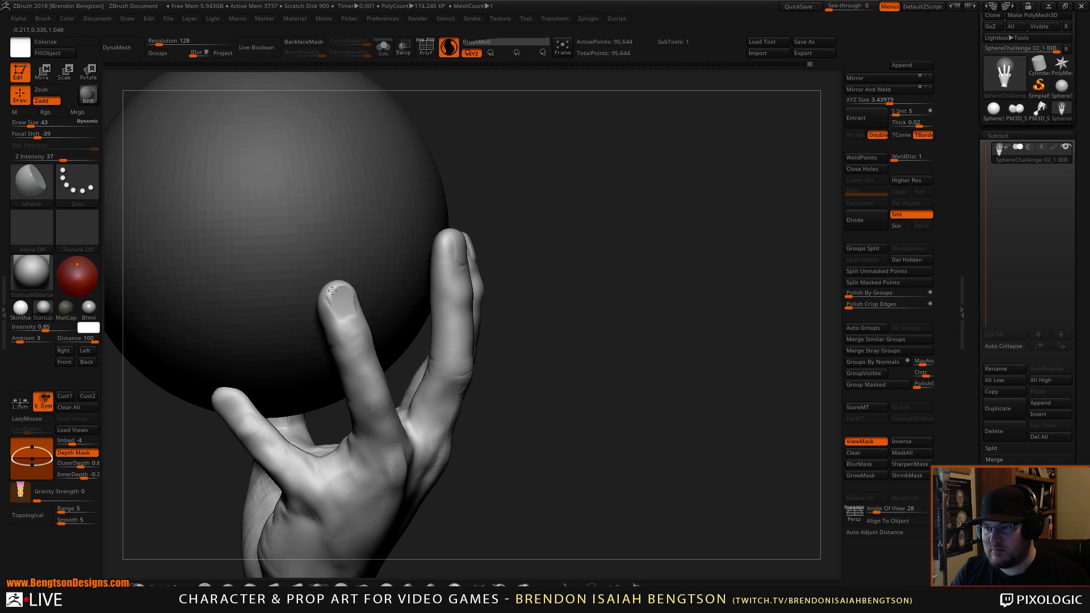
Step: Flatten the nail surfaces of the middle and index fingers with the hPolish brush
{"action": "left_click_drag", "start_coordinate": [608, 237], "coordinate": [500, 237]}
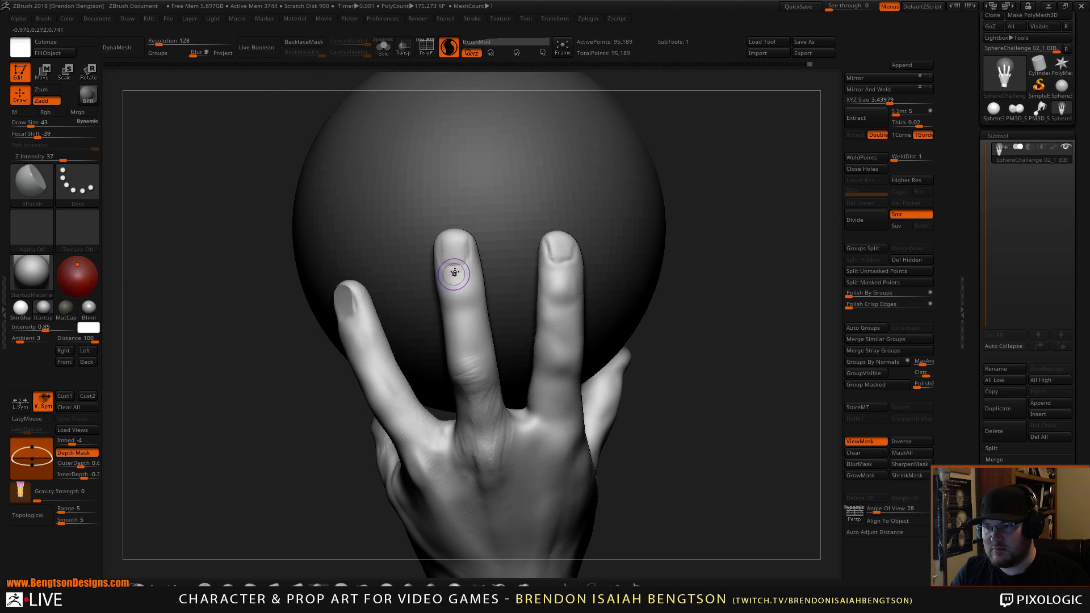
{"action": "left_click_drag", "start_coordinate": [453, 263], "coordinate": [448, 243]}
{"action": "mouse_move", "coordinate": [705, 121]}
{"action": "left_mouse_down", "text": "alt"}
{"action": "mouse_move", "coordinate": [619, 165]}
{"action": "mouse_move", "coordinate": [528, 187]}
{"action": "left_mouse_up", "text": "alt"}
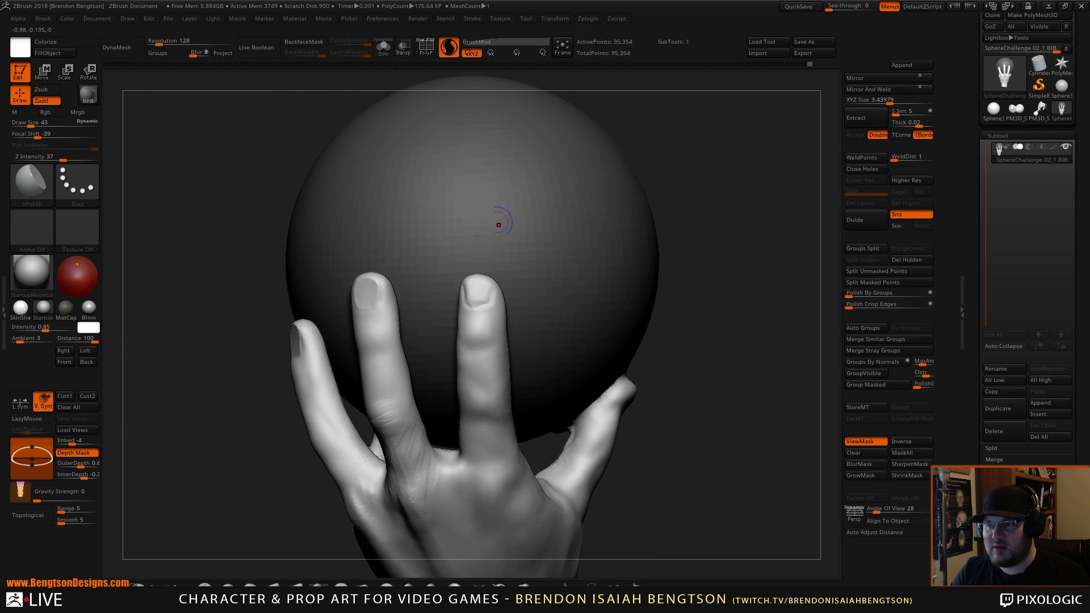
{"action": "left_click_drag", "start_coordinate": [469, 302], "coordinate": [474, 291]}
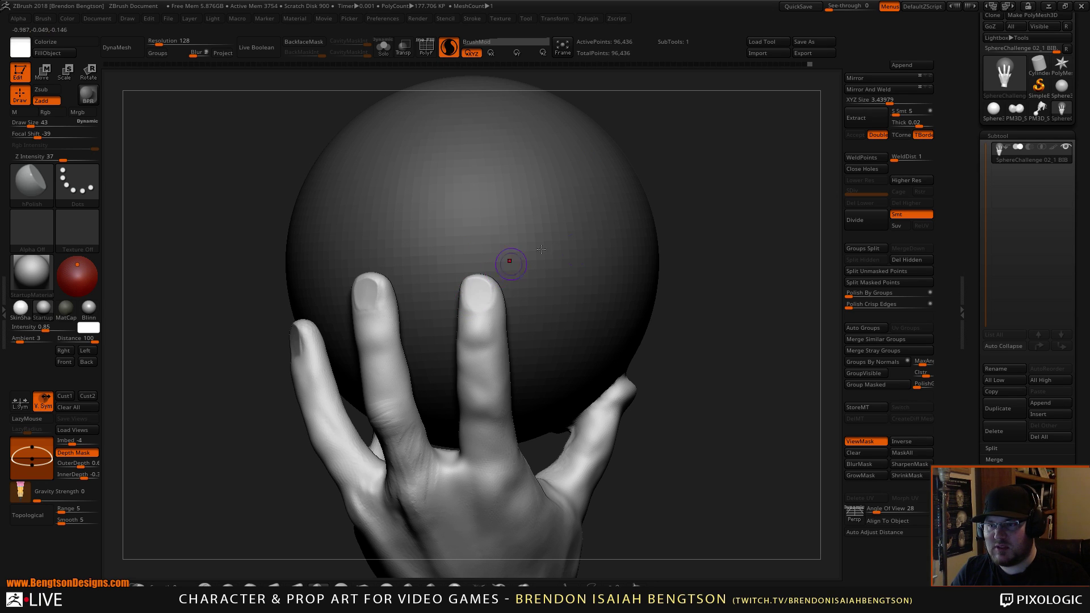
Step: Carve the little finger's nail outline with DamStandard at draw size 43 and flatten the nail with hPolish
{"action": "mouse_move", "coordinate": [715, 353]}
{"action": "right_mouse_down", "text": "alt"}
{"action": "mouse_move", "coordinate": [717, 231]}
{"action": "mouse_move", "coordinate": [710, 347]}
{"action": "mouse_move", "coordinate": [685, 316]}
{"action": "mouse_move", "coordinate": [703, 266]}
{"action": "mouse_move", "coordinate": [721, 310]}
{"action": "mouse_move", "coordinate": [700, 302]}
{"action": "mouse_move", "coordinate": [710, 343]}
{"action": "mouse_move", "coordinate": [722, 347]}
{"action": "right_mouse_up", "text": "alt"}
{"action": "mouse_move", "coordinate": [726, 402]}
{"action": "right_mouse_down", "text": "ctrl"}
{"action": "mouse_move", "coordinate": [691, 267]}
{"action": "mouse_move", "coordinate": [738, 387]}
{"action": "right_mouse_up", "text": "ctrl"}
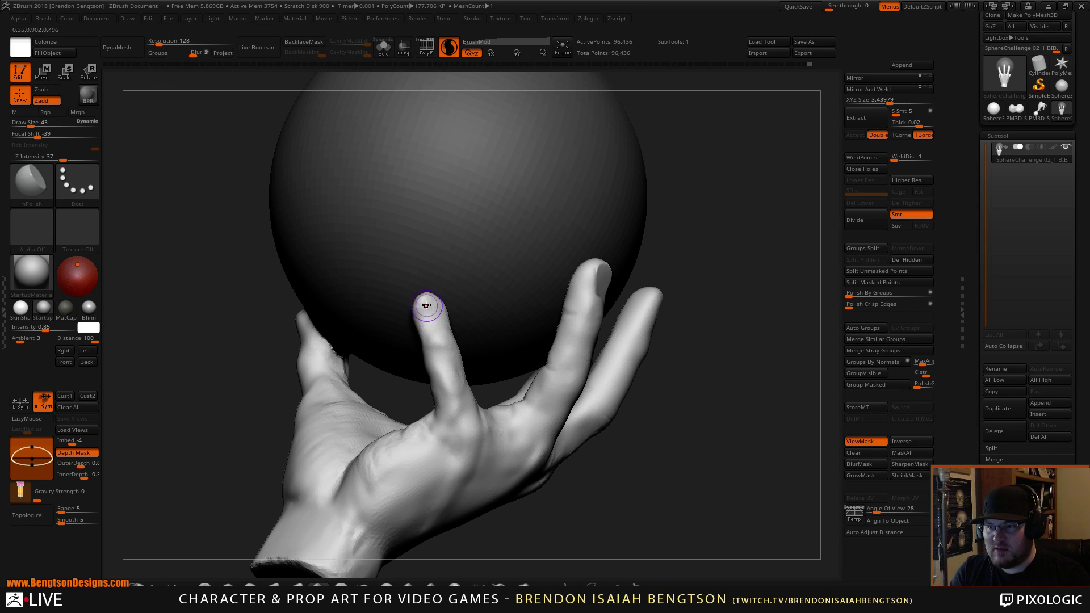
{"action": "key", "text": "b"}
{"action": "key", "text": "d"}
{"action": "key", "text": "s"}
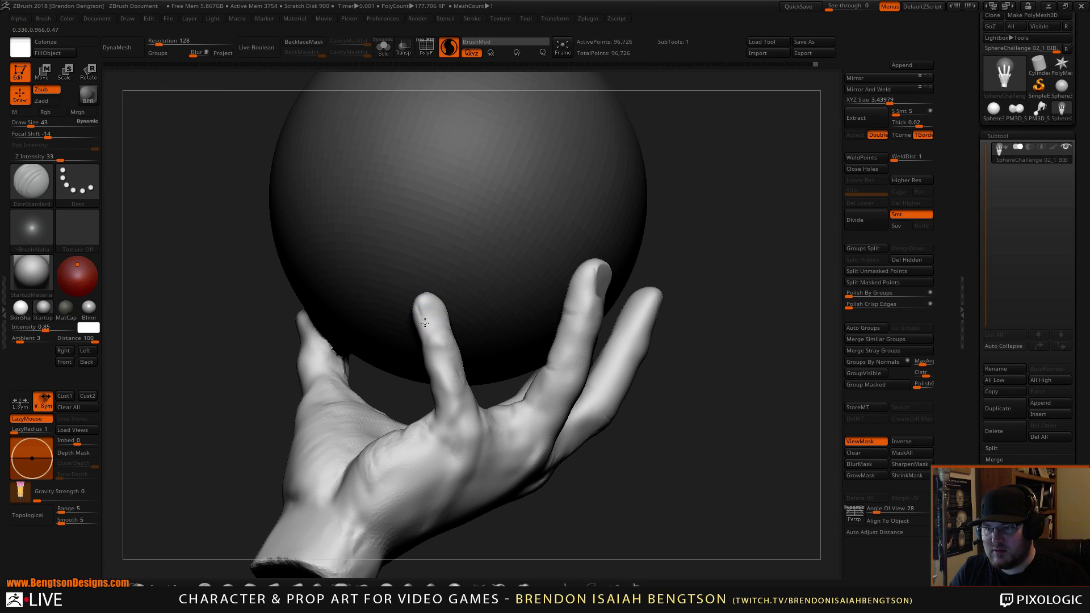
{"action": "left_click_drag", "start_coordinate": [424, 322], "coordinate": [438, 313]}
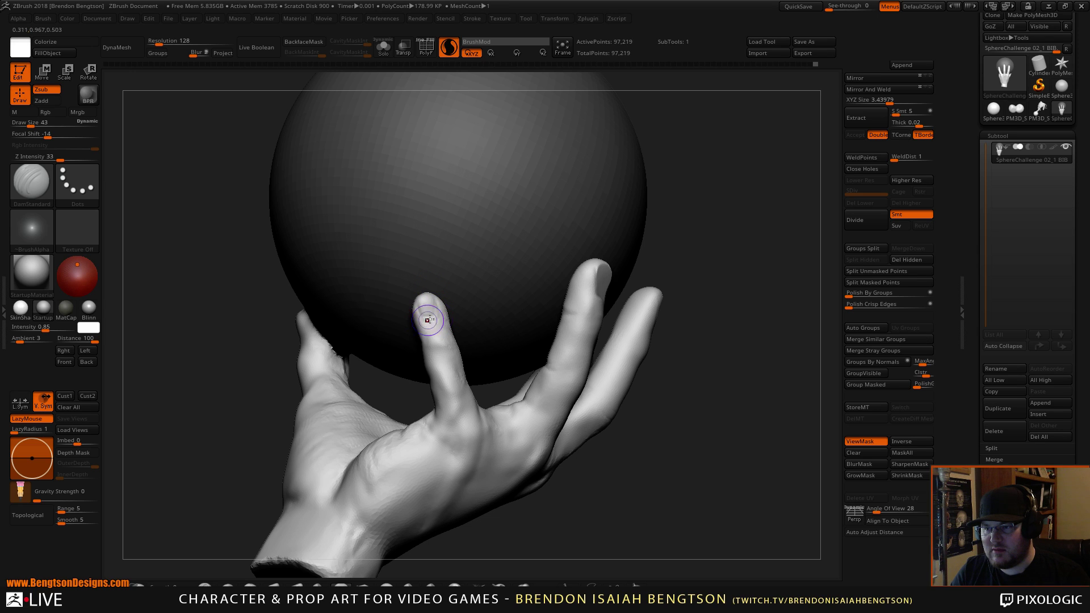
{"action": "key", "text": "b"}
{"action": "key", "text": "h"}
{"action": "key", "text": "p"}
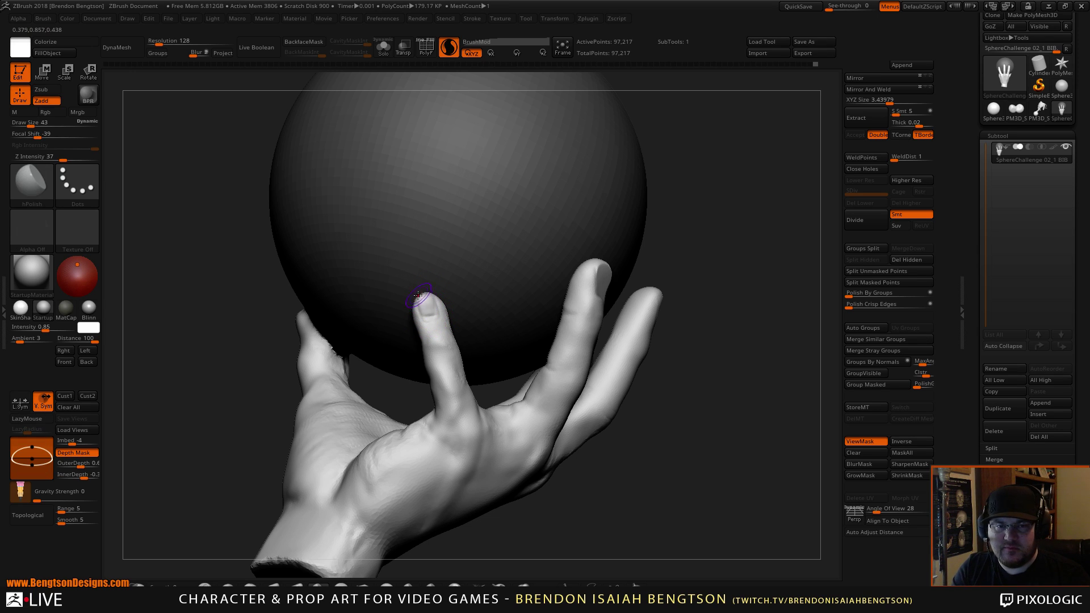
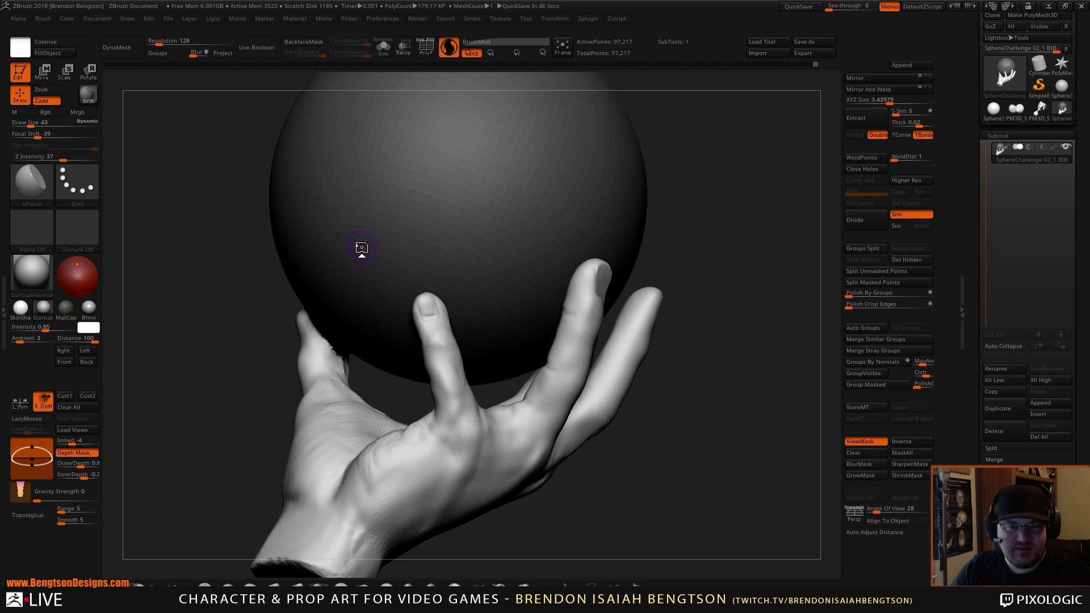
Step: Refine the little finger's nail area and profile from several angles with Move Topological at draw size 65
{"action": "left_click_drag", "start_coordinate": [700, 489], "coordinate": [694, 452]}
{"action": "key", "text": "b"}
{"action": "key", "text": "m"}
{"action": "key", "text": "t"}
{"action": "key", "text": "space"}
{"action": "left_click_drag", "start_coordinate": [445, 310], "coordinate": [448, 309]}
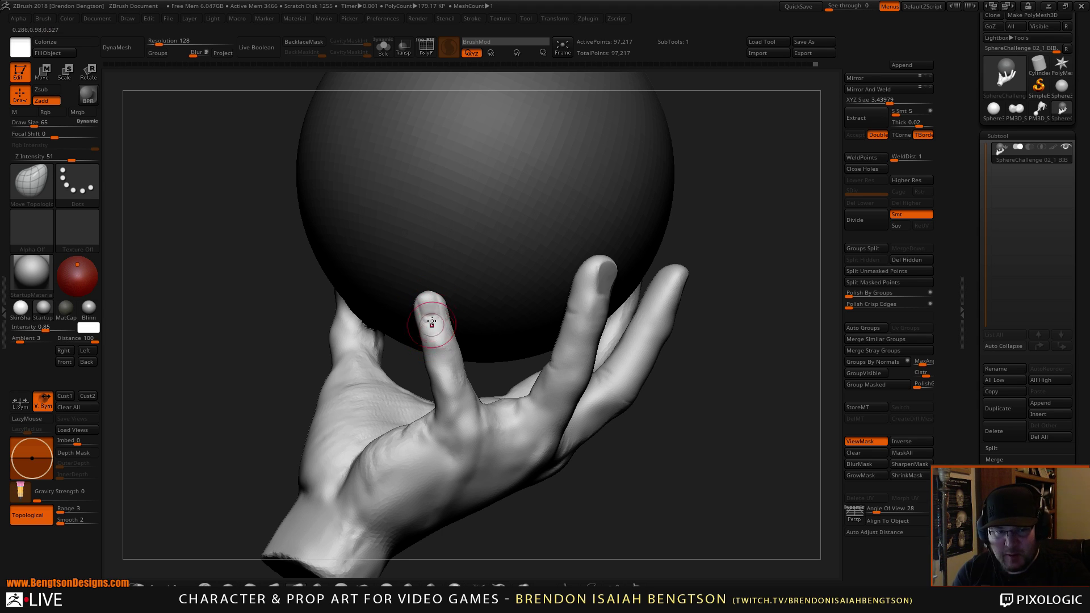
{"action": "mouse_move", "coordinate": [735, 448]}
{"action": "left_mouse_down"}
{"action": "mouse_move", "coordinate": [776, 449]}
{"action": "mouse_move", "coordinate": [713, 454]}
{"action": "mouse_move", "coordinate": [727, 437]}
{"action": "left_mouse_up"}
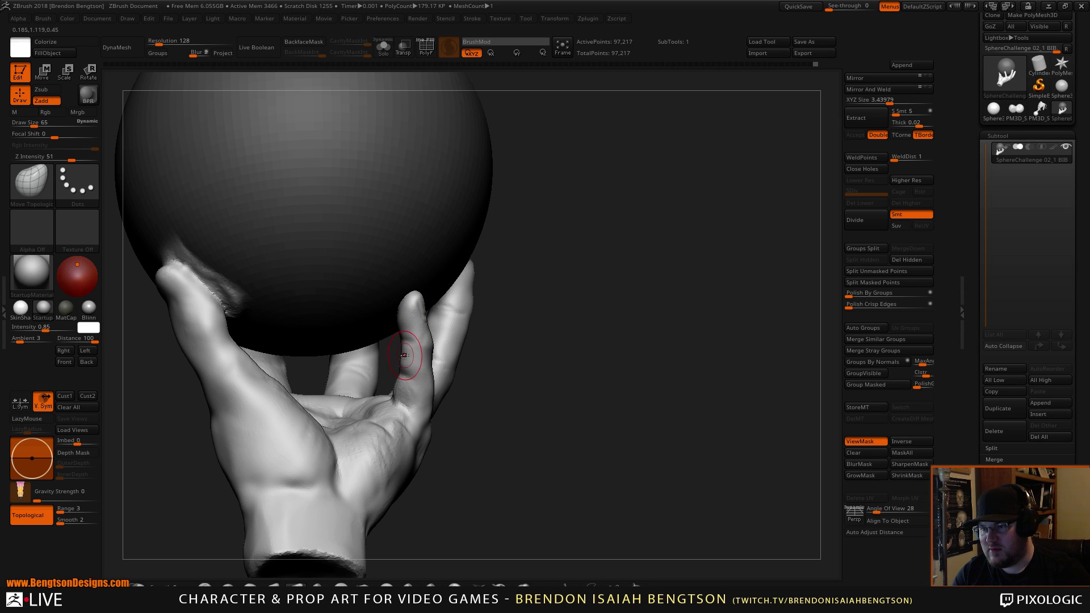
{"action": "left_click_drag", "start_coordinate": [586, 451], "coordinate": [564, 429]}
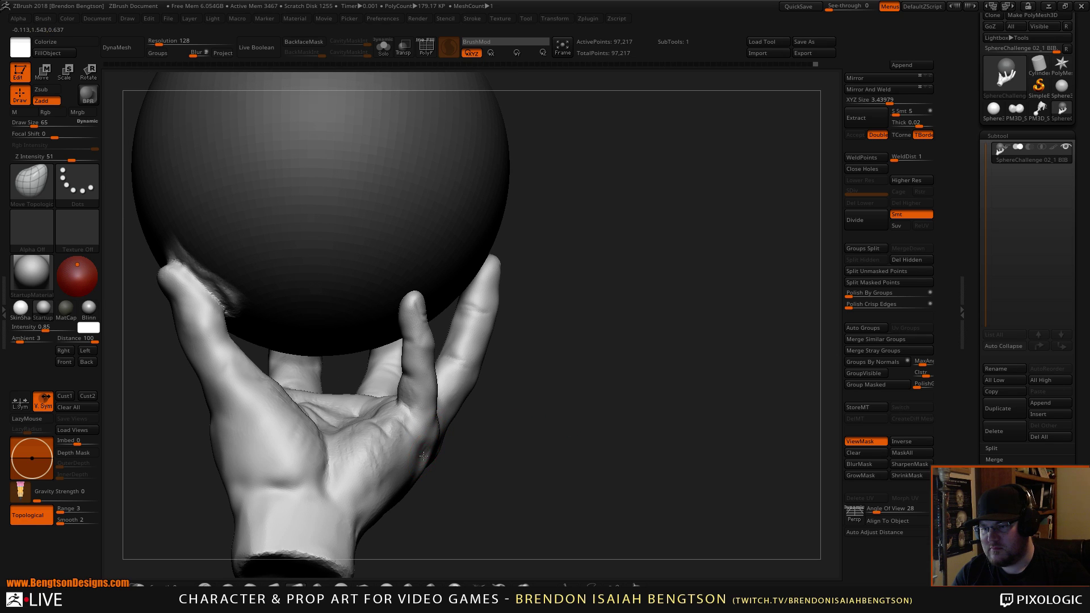
Step: Smooth the back of the middle and index fingers to soften their carved nails and joints
{"action": "right_click_drag", "start_coordinate": [520, 475], "coordinate": [571, 465], "text": "ctrl"}
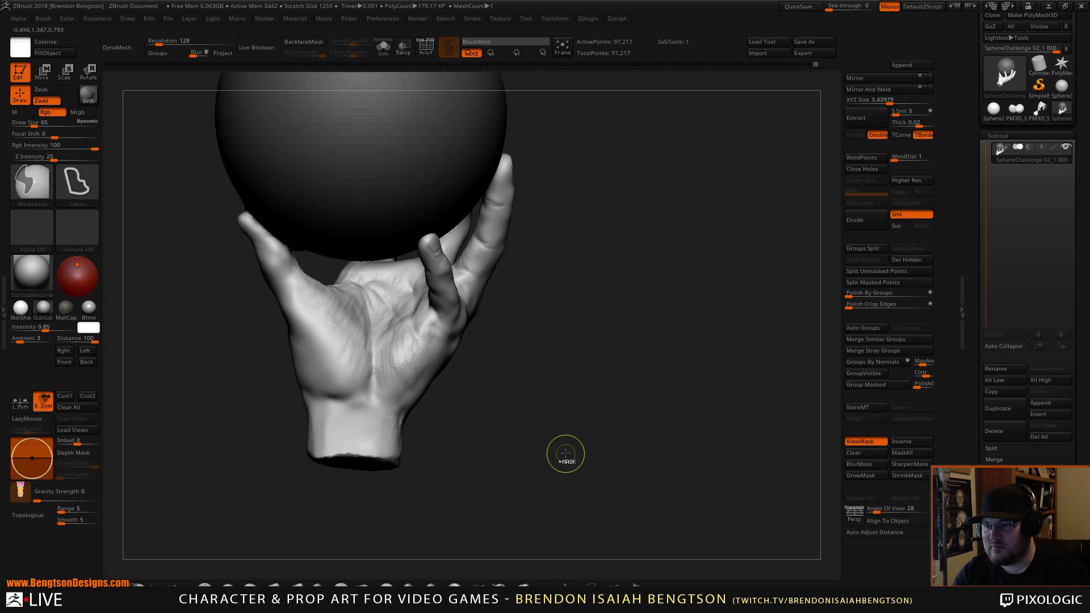
{"action": "mouse_move", "coordinate": [567, 441]}
{"action": "left_mouse_down"}
{"action": "mouse_move", "coordinate": [552, 367]}
{"action": "mouse_move", "coordinate": [471, 317]}
{"action": "left_mouse_up"}
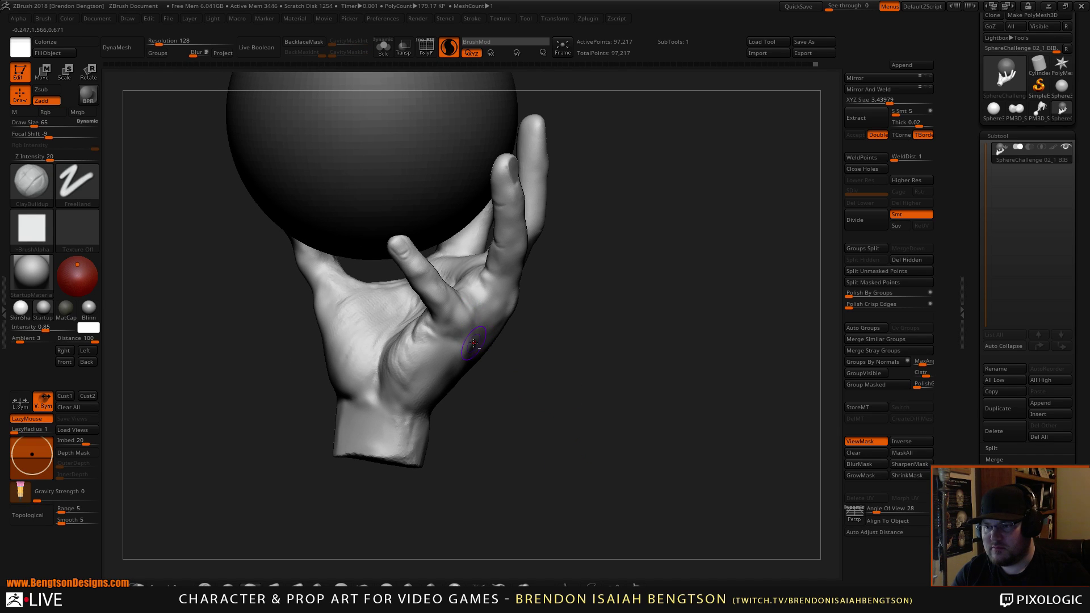
{"action": "mouse_move", "coordinate": [494, 420]}
{"action": "left_mouse_down"}
{"action": "mouse_move", "coordinate": [567, 433]}
{"action": "mouse_move", "coordinate": [591, 416]}
{"action": "left_mouse_up"}
{"action": "left_click_drag", "start_coordinate": [479, 229], "coordinate": [477, 215], "text": "shift"}
{"action": "left_click_drag", "start_coordinate": [705, 271], "coordinate": [630, 312], "text": "alt"}
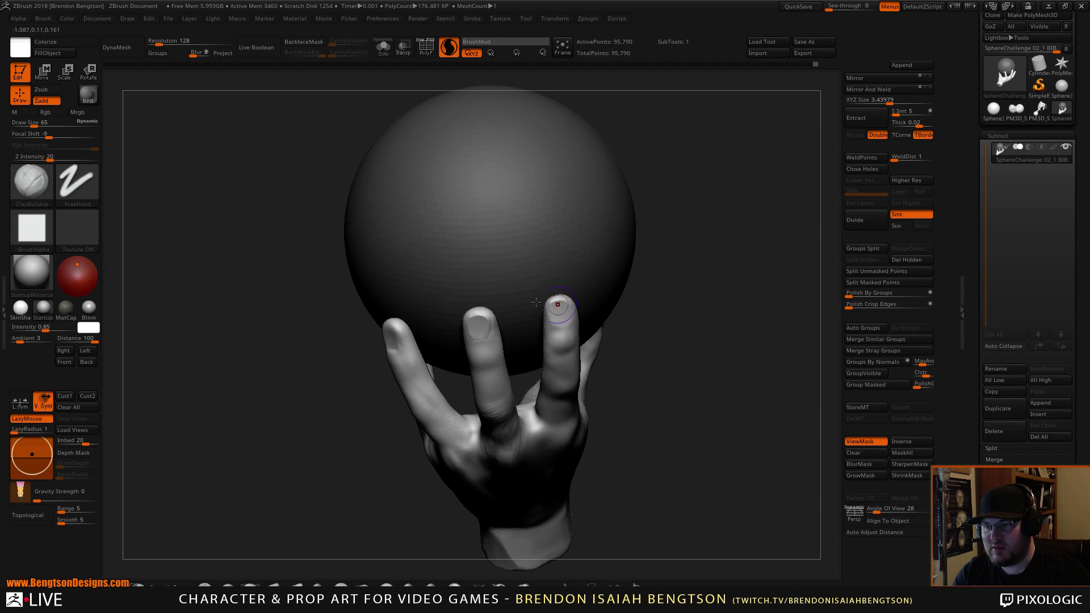
{"action": "left_click_drag", "start_coordinate": [478, 312], "coordinate": [484, 332], "text": "shift"}
{"action": "mouse_move", "coordinate": [680, 302]}
{"action": "left_mouse_down", "text": "alt"}
{"action": "mouse_move", "coordinate": [598, 304]}
{"action": "mouse_move", "coordinate": [671, 328]}
{"action": "mouse_move", "coordinate": [681, 343]}
{"action": "mouse_move", "coordinate": [700, 338]}
{"action": "mouse_move", "coordinate": [700, 309]}
{"action": "mouse_move", "coordinate": [695, 354]}
{"action": "mouse_move", "coordinate": [633, 319]}
{"action": "left_mouse_up", "text": "alt"}
Step: Carve creases across the back of the middle finger's upper joint and both index finger joints with DamStandard at draw size 65
{"action": "key", "text": "b"}
{"action": "key", "text": "d"}
{"action": "key", "text": "s"}
{"action": "mouse_move", "coordinate": [364, 296]}
{"action": "left_mouse_down"}
{"action": "mouse_move", "coordinate": [409, 294]}
{"action": "mouse_move", "coordinate": [426, 278]}
{"action": "left_mouse_up"}
{"action": "left_click_drag", "start_coordinate": [647, 371], "coordinate": [616, 346]}
{"action": "mouse_move", "coordinate": [534, 339]}
{"action": "left_mouse_down"}
{"action": "mouse_move", "coordinate": [506, 334]}
{"action": "mouse_move", "coordinate": [553, 357]}
{"action": "left_mouse_up"}
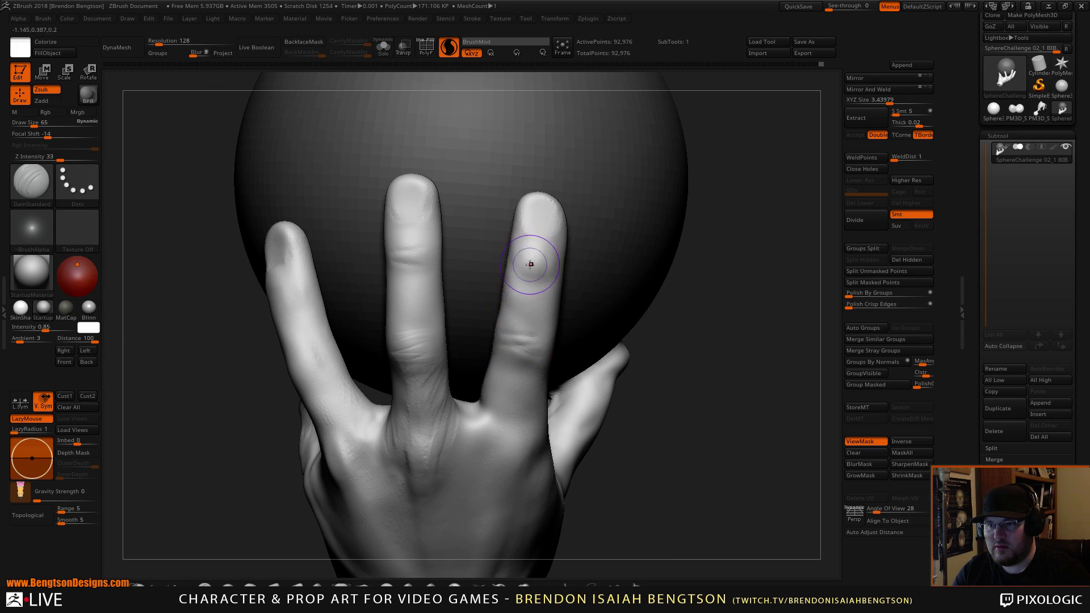
{"action": "mouse_move", "coordinate": [520, 256]}
{"action": "left_mouse_down"}
{"action": "mouse_move", "coordinate": [535, 243]}
{"action": "mouse_move", "coordinate": [522, 273]}
{"action": "left_mouse_up"}
Step: Carve creases across the back of the ring finger's upper and lower joints with DamStandard
{"action": "mouse_move", "coordinate": [722, 263]}
{"action": "left_mouse_down"}
{"action": "mouse_move", "coordinate": [774, 222]}
{"action": "mouse_move", "coordinate": [769, 241]}
{"action": "mouse_move", "coordinate": [560, 236]}
{"action": "left_mouse_up"}
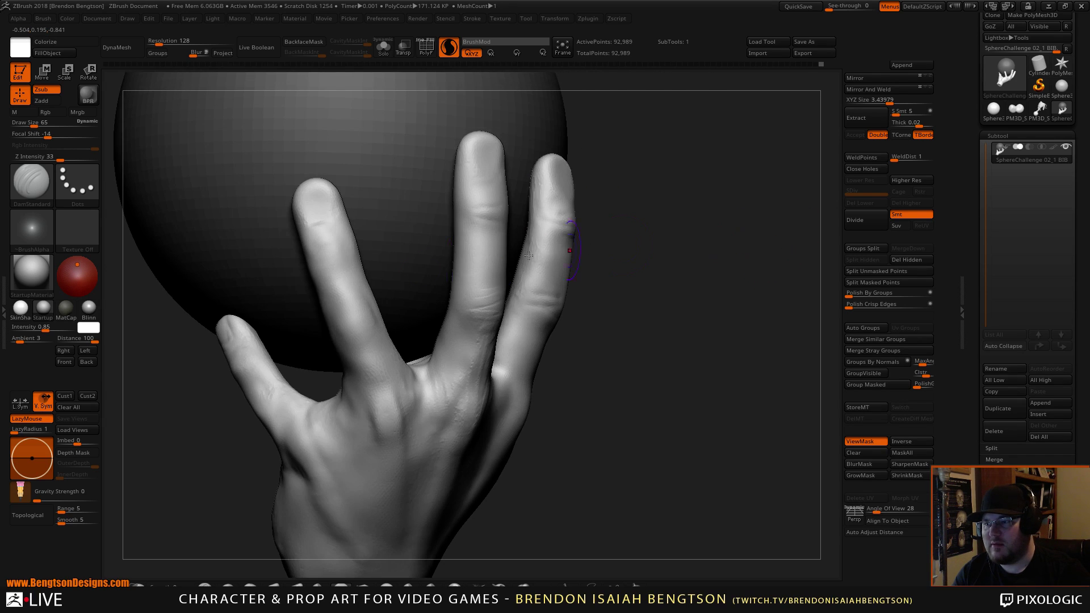
{"action": "left_click_drag", "start_coordinate": [310, 249], "coordinate": [343, 239]}
{"action": "mouse_move", "coordinate": [344, 238]}
{"action": "left_mouse_down"}
{"action": "mouse_move", "coordinate": [319, 262]}
{"action": "mouse_move", "coordinate": [347, 250]}
{"action": "left_mouse_up"}
{"action": "mouse_move", "coordinate": [363, 310]}
{"action": "left_mouse_down"}
{"action": "mouse_move", "coordinate": [352, 334]}
{"action": "mouse_move", "coordinate": [336, 336]}
{"action": "mouse_move", "coordinate": [340, 367]}
{"action": "left_mouse_up"}
Step: Refine the ring finger's contours from both sides of the hand with Move Topological at draw size 80
{"action": "mouse_move", "coordinate": [525, 316]}
{"action": "left_mouse_down"}
{"action": "mouse_move", "coordinate": [652, 311]}
{"action": "mouse_move", "coordinate": [644, 328]}
{"action": "mouse_move", "coordinate": [688, 312]}
{"action": "mouse_move", "coordinate": [638, 340]}
{"action": "mouse_move", "coordinate": [716, 279]}
{"action": "mouse_move", "coordinate": [710, 333]}
{"action": "mouse_move", "coordinate": [754, 338]}
{"action": "mouse_move", "coordinate": [794, 315]}
{"action": "left_mouse_up"}
{"action": "key", "text": "b"}
{"action": "key", "text": "m"}
{"action": "key", "text": "t"}
{"action": "key", "text": "space"}
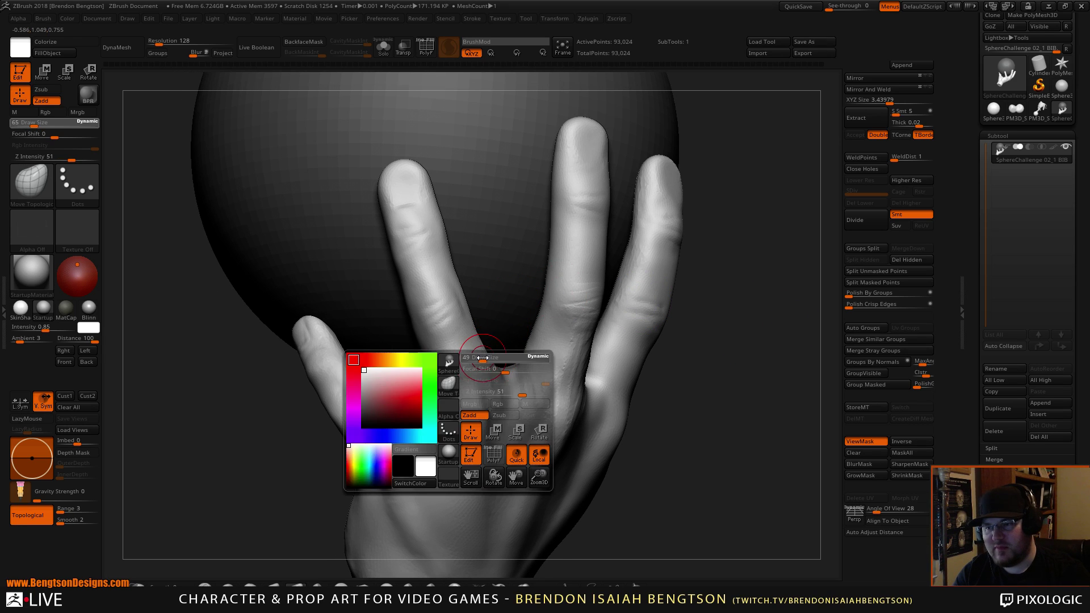
{"action": "left_click_drag", "start_coordinate": [478, 358], "coordinate": [484, 356]}
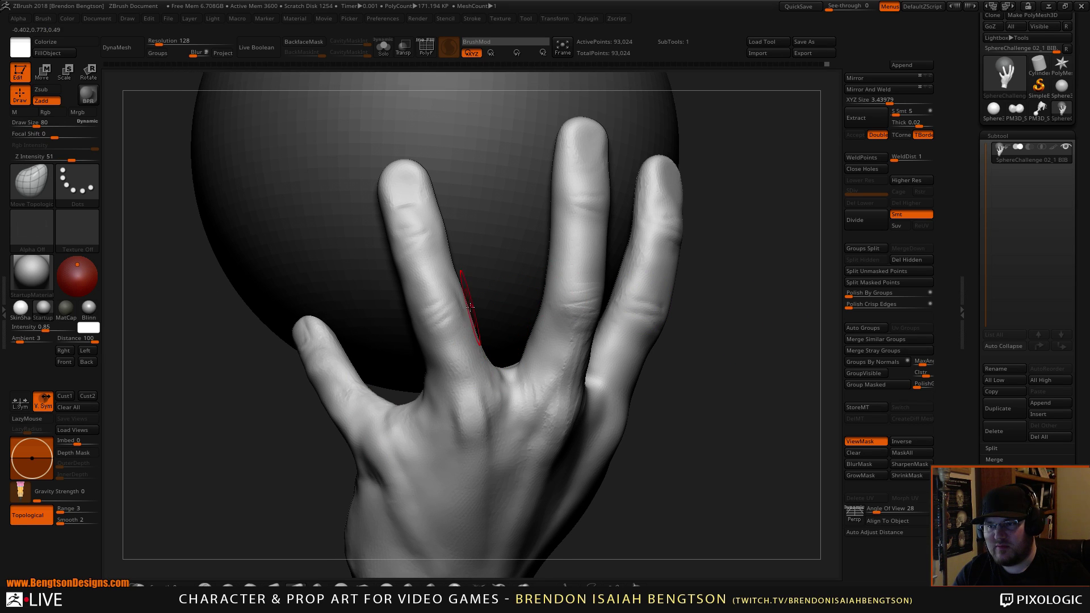
{"action": "left_click_drag", "start_coordinate": [679, 403], "coordinate": [488, 264]}
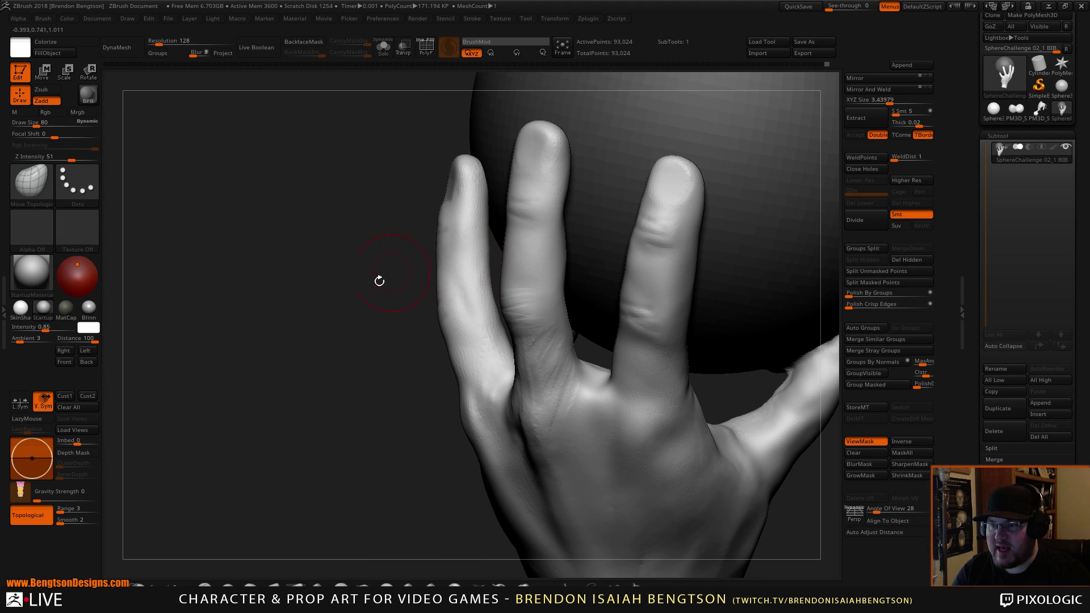
{"action": "left_click_drag", "start_coordinate": [358, 333], "coordinate": [350, 373]}
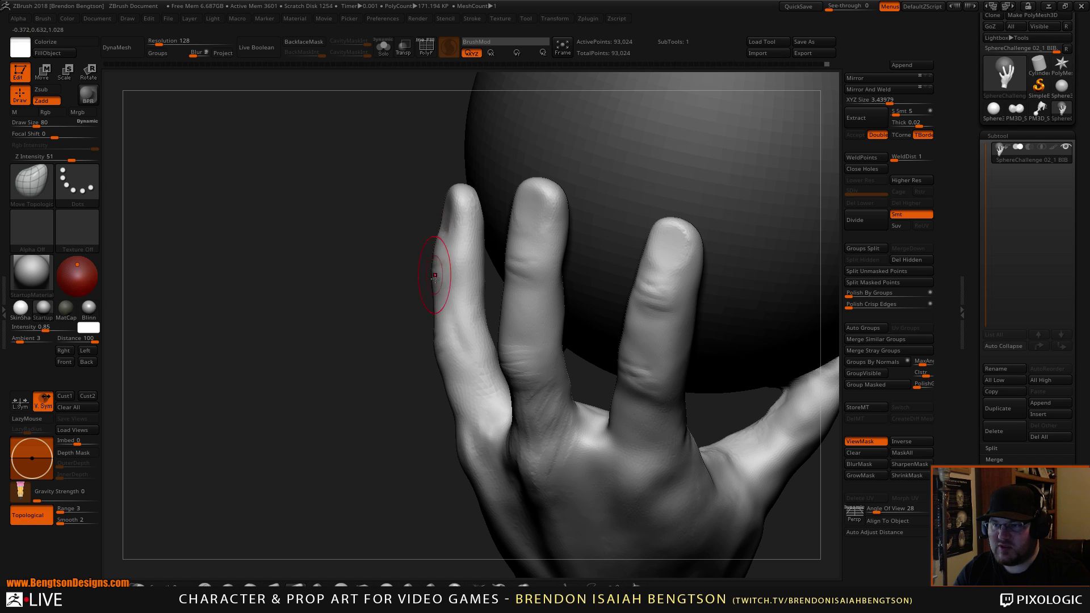
{"action": "left_click_drag", "start_coordinate": [407, 412], "coordinate": [426, 377]}
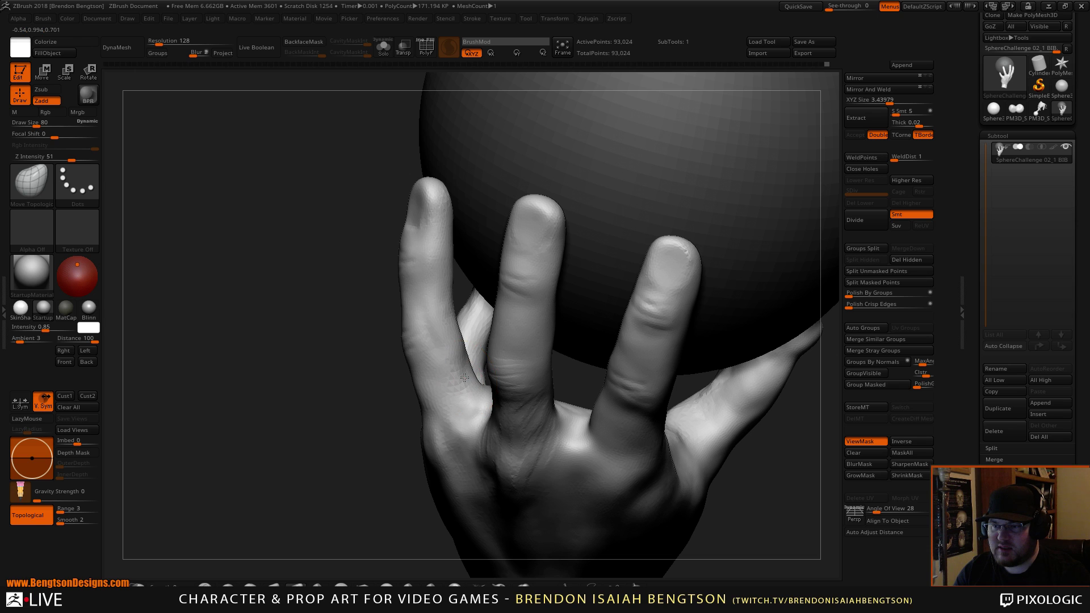
{"action": "left_click_drag", "start_coordinate": [368, 369], "coordinate": [395, 367]}
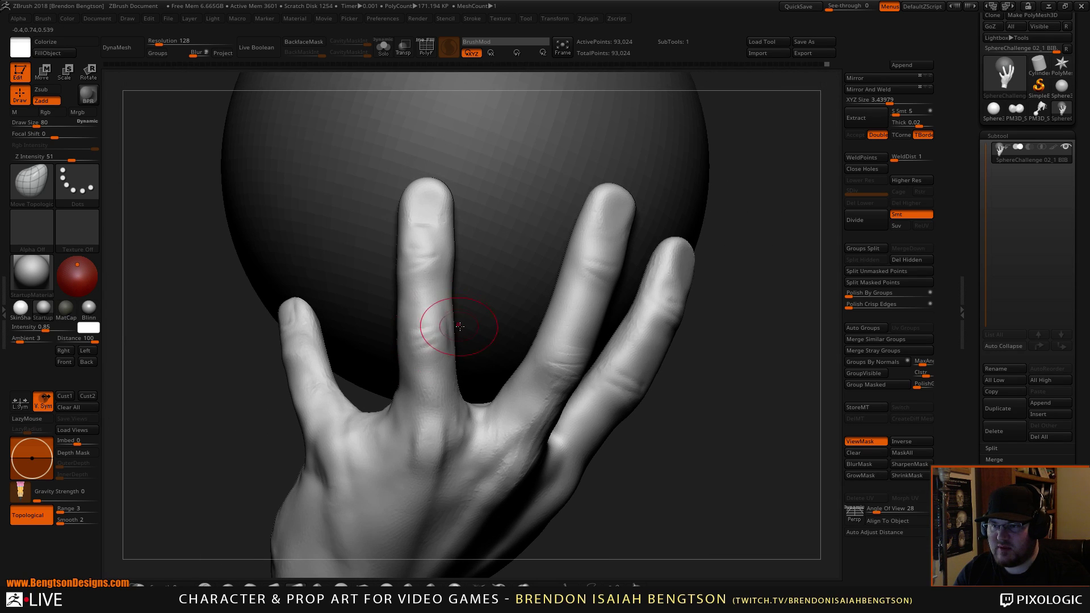
Step: Carve joint creases along the finger sides, seen from the little-finger side, with DamStandard at draw size 46
{"action": "mouse_move", "coordinate": [645, 467]}
{"action": "left_mouse_down"}
{"action": "mouse_move", "coordinate": [670, 470]}
{"action": "mouse_move", "coordinate": [662, 370]}
{"action": "mouse_move", "coordinate": [683, 389]}
{"action": "mouse_move", "coordinate": [683, 399]}
{"action": "mouse_move", "coordinate": [638, 358]}
{"action": "mouse_move", "coordinate": [628, 437]}
{"action": "mouse_move", "coordinate": [623, 404]}
{"action": "mouse_move", "coordinate": [576, 373]}
{"action": "left_mouse_up"}
{"action": "key", "text": "b"}
{"action": "key", "text": "d"}
{"action": "key", "text": "s"}
{"action": "mouse_move", "coordinate": [363, 327]}
{"action": "left_mouse_down"}
{"action": "mouse_move", "coordinate": [358, 319]}
{"action": "mouse_move", "coordinate": [376, 328]}
{"action": "left_mouse_up"}
{"action": "key", "text": "space"}
{"action": "mouse_move", "coordinate": [496, 260]}
{"action": "left_mouse_down"}
{"action": "mouse_move", "coordinate": [516, 297]}
{"action": "mouse_move", "coordinate": [477, 310]}
{"action": "mouse_move", "coordinate": [492, 297]}
{"action": "mouse_move", "coordinate": [492, 255]}
{"action": "mouse_move", "coordinate": [494, 313]}
{"action": "mouse_move", "coordinate": [506, 316]}
{"action": "mouse_move", "coordinate": [495, 315]}
{"action": "left_mouse_up"}
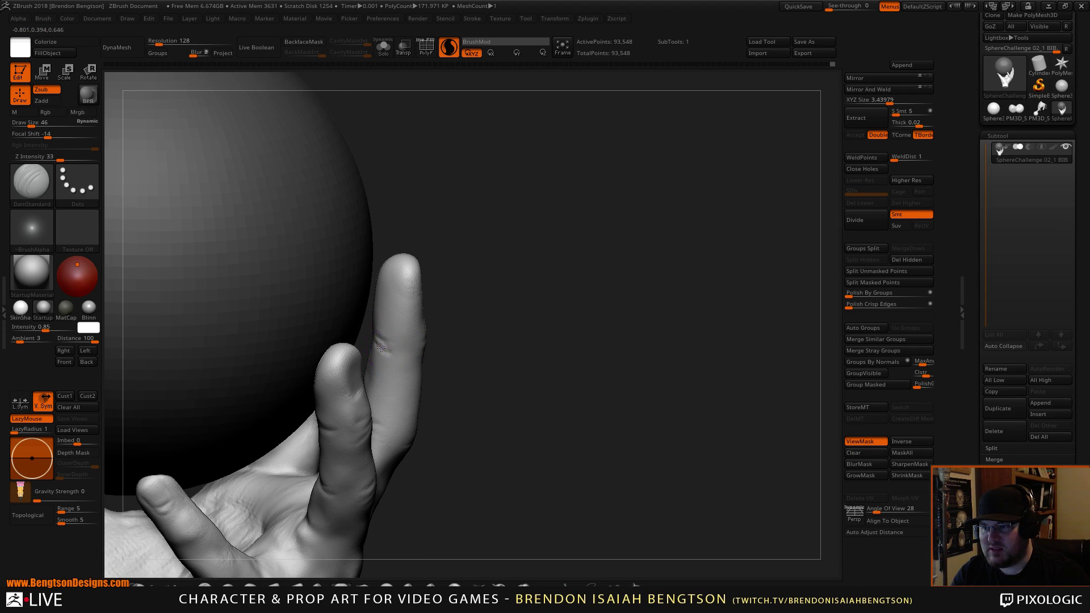
Step: Adjust the middle finger's contour from the little-finger side with Move Topological at draw size 88
{"action": "left_click_drag", "start_coordinate": [508, 356], "coordinate": [504, 327]}
{"action": "key", "text": "b"}
{"action": "key", "text": "m"}
{"action": "key", "text": "t"}
{"action": "key", "text": "space"}
{"action": "left_click", "coordinate": [387, 348]}
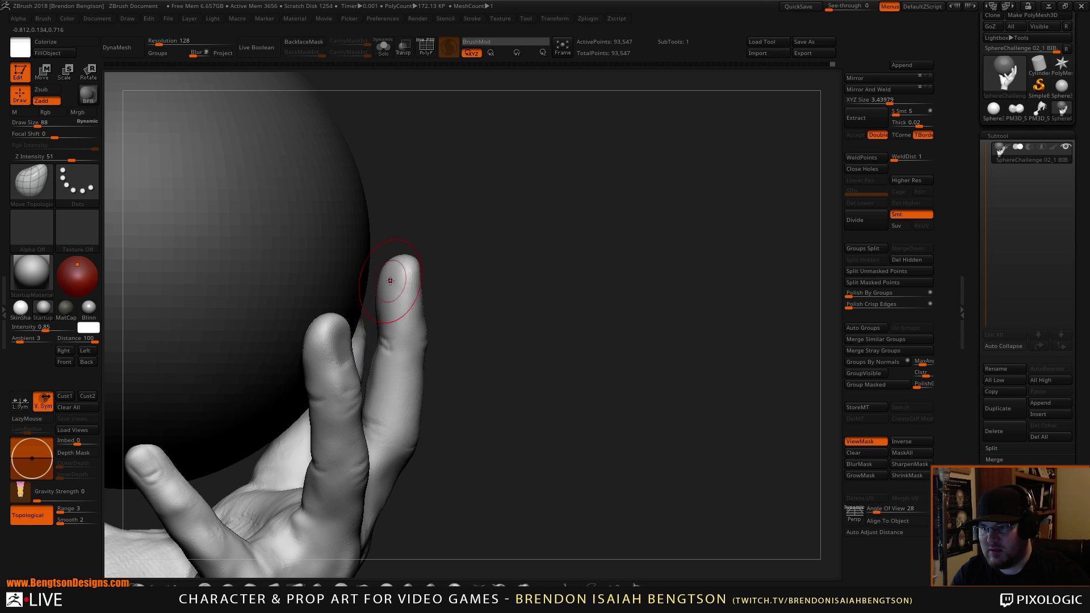
{"action": "left_click_drag", "start_coordinate": [374, 373], "coordinate": [370, 378]}
{"action": "mouse_move", "coordinate": [472, 392]}
{"action": "left_mouse_down"}
{"action": "mouse_move", "coordinate": [496, 294]}
{"action": "mouse_move", "coordinate": [356, 271]}
{"action": "left_mouse_up"}
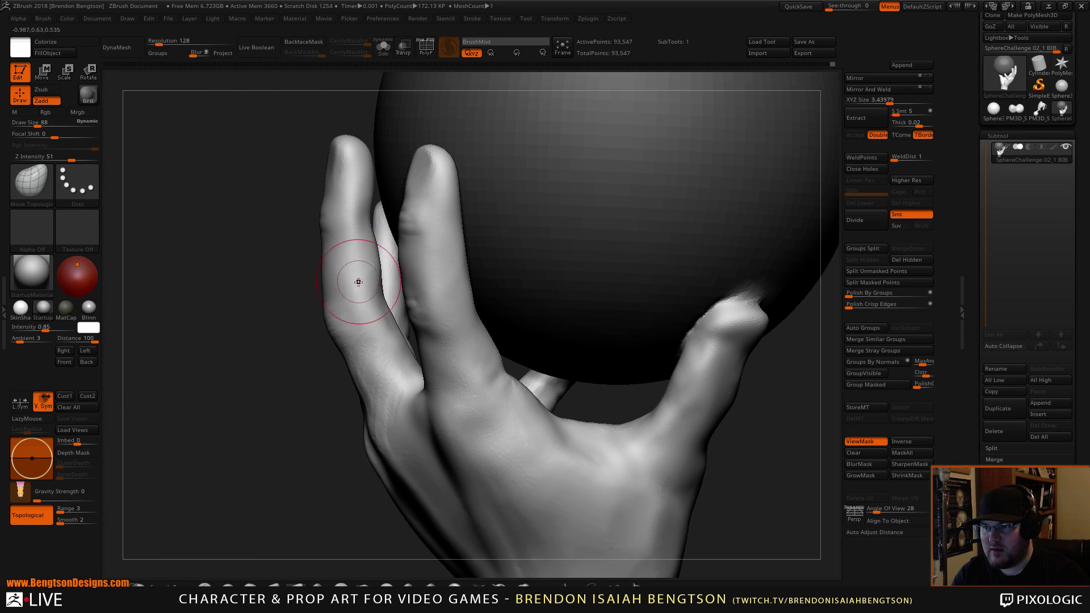
Step: Carve creases on the thumb-facing side of the middle finger with DamStandard at draw size 76
{"action": "left_click_drag", "start_coordinate": [267, 417], "coordinate": [292, 372]}
{"action": "key", "text": "b"}
{"action": "key", "text": "d"}
{"action": "key", "text": "s"}
{"action": "key", "text": "space"}
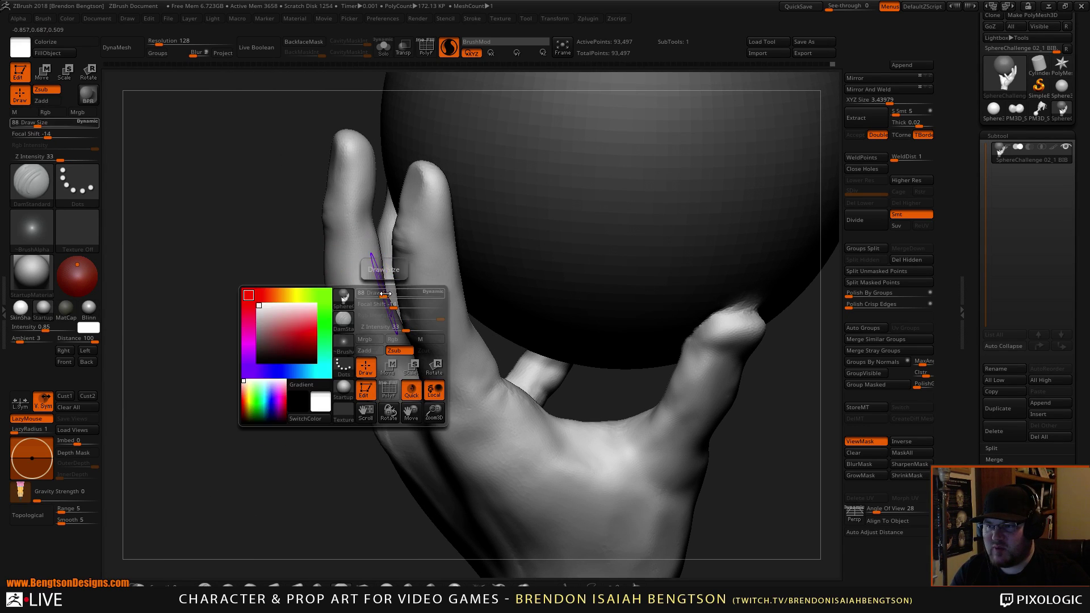
{"action": "mouse_move", "coordinate": [382, 293]}
{"action": "left_mouse_down"}
{"action": "mouse_move", "coordinate": [279, 375]}
{"action": "mouse_move", "coordinate": [369, 302]}
{"action": "left_mouse_up"}
Step: Refine the index and middle finger contours from the thumb side with Move Topological at draw sizes 76 and 135
{"action": "key", "text": "b"}
{"action": "key", "text": "m"}
{"action": "key", "text": "t"}
{"action": "key", "text": "space"}
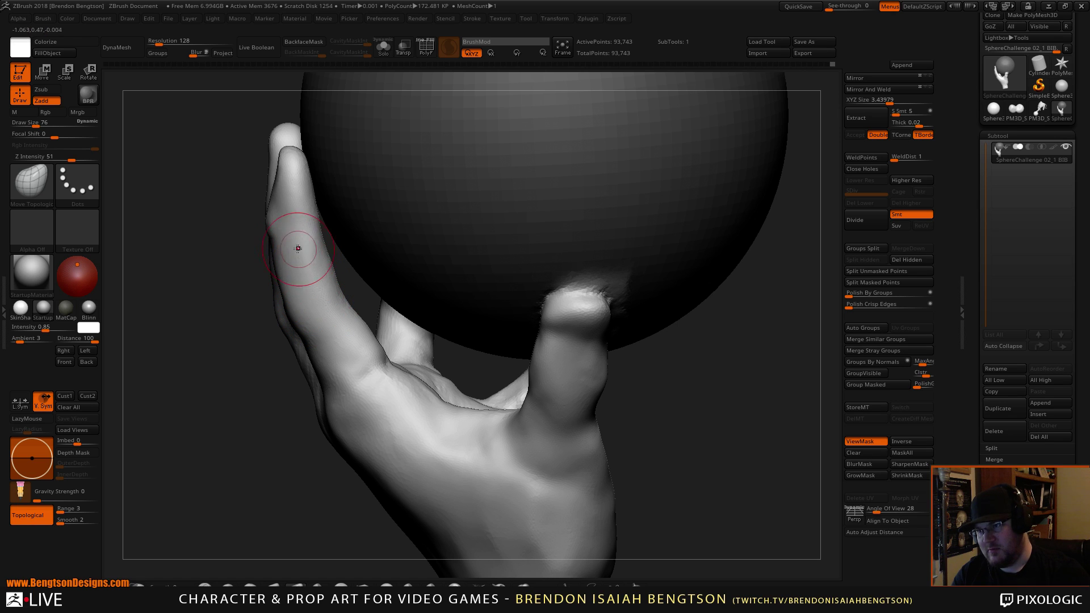
{"action": "left_click_drag", "start_coordinate": [297, 248], "coordinate": [228, 283]}
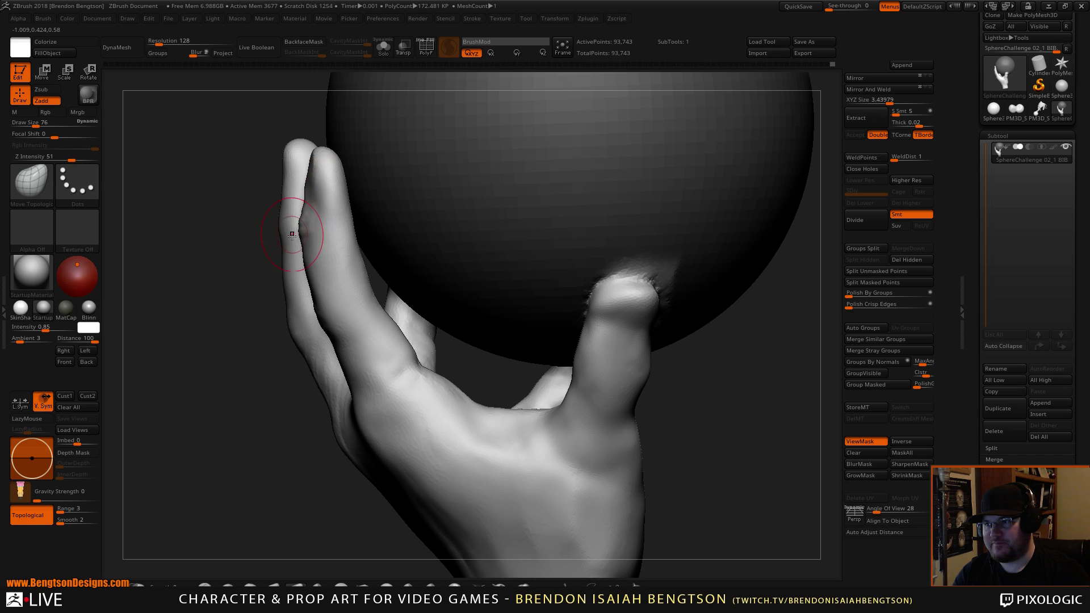
{"action": "key", "text": "space"}
{"action": "mouse_move", "coordinate": [305, 232]}
{"action": "left_mouse_down"}
{"action": "mouse_move", "coordinate": [321, 232]}
{"action": "mouse_move", "coordinate": [327, 306]}
{"action": "left_mouse_up"}
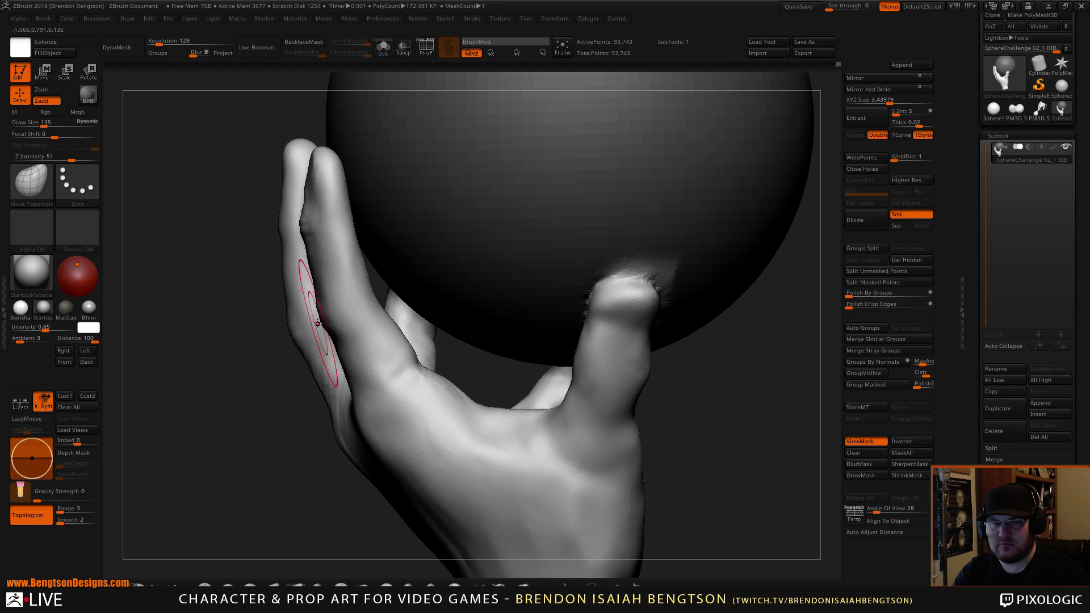
Step: Examine the hand's overall shape and mesh from several sides with the wireframe shown
{"action": "left_click_drag", "start_coordinate": [241, 448], "coordinate": [237, 417]}
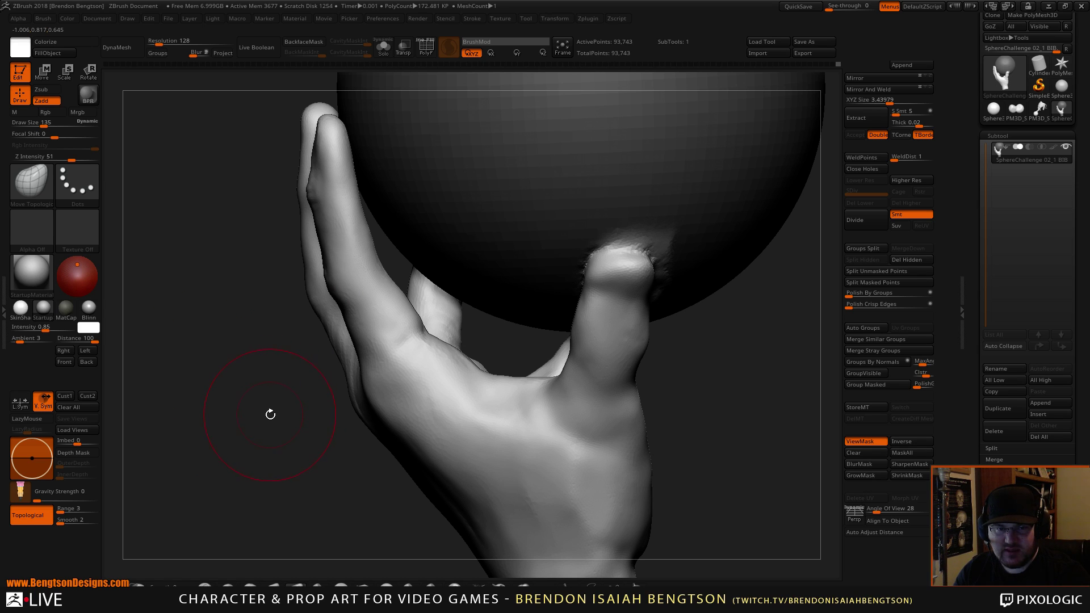
{"action": "left_click_drag", "start_coordinate": [267, 430], "coordinate": [266, 444]}
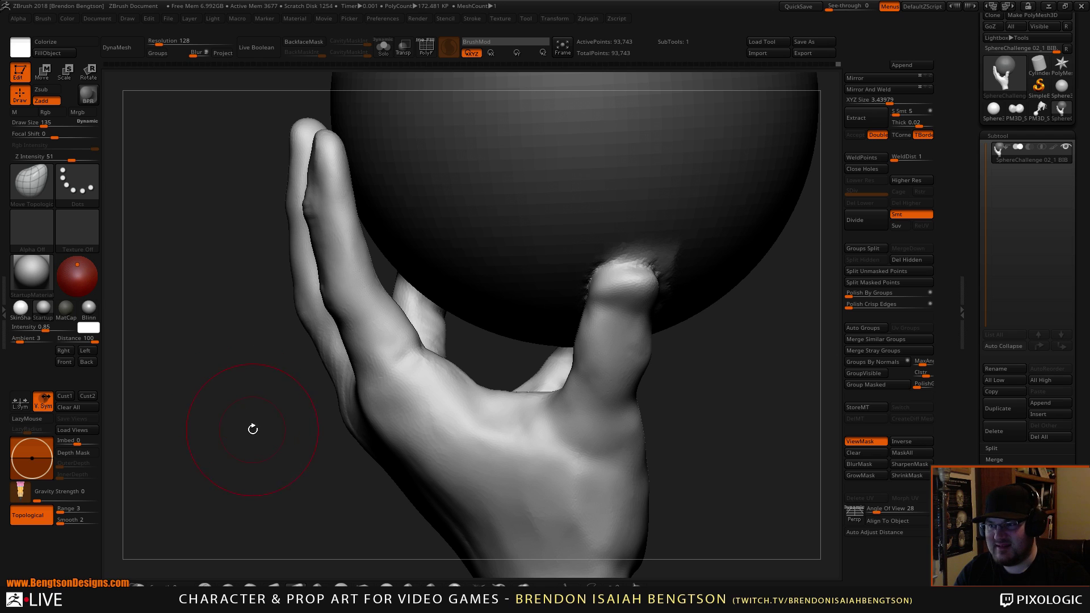
{"action": "left_click_drag", "start_coordinate": [262, 459], "coordinate": [237, 277], "text": "alt"}
{"action": "mouse_move", "coordinate": [508, 365]}
{"action": "left_mouse_down"}
{"action": "mouse_move", "coordinate": [647, 343]}
{"action": "mouse_move", "coordinate": [591, 365]}
{"action": "mouse_move", "coordinate": [593, 339]}
{"action": "mouse_move", "coordinate": [623, 363]}
{"action": "mouse_move", "coordinate": [642, 322]}
{"action": "mouse_move", "coordinate": [620, 368]}
{"action": "mouse_move", "coordinate": [604, 338]}
{"action": "mouse_move", "coordinate": [625, 318]}
{"action": "mouse_move", "coordinate": [568, 364]}
{"action": "mouse_move", "coordinate": [511, 352]}
{"action": "mouse_move", "coordinate": [603, 361]}
{"action": "mouse_move", "coordinate": [505, 261]}
{"action": "left_mouse_up"}
{"action": "key", "text": "shift+f"}
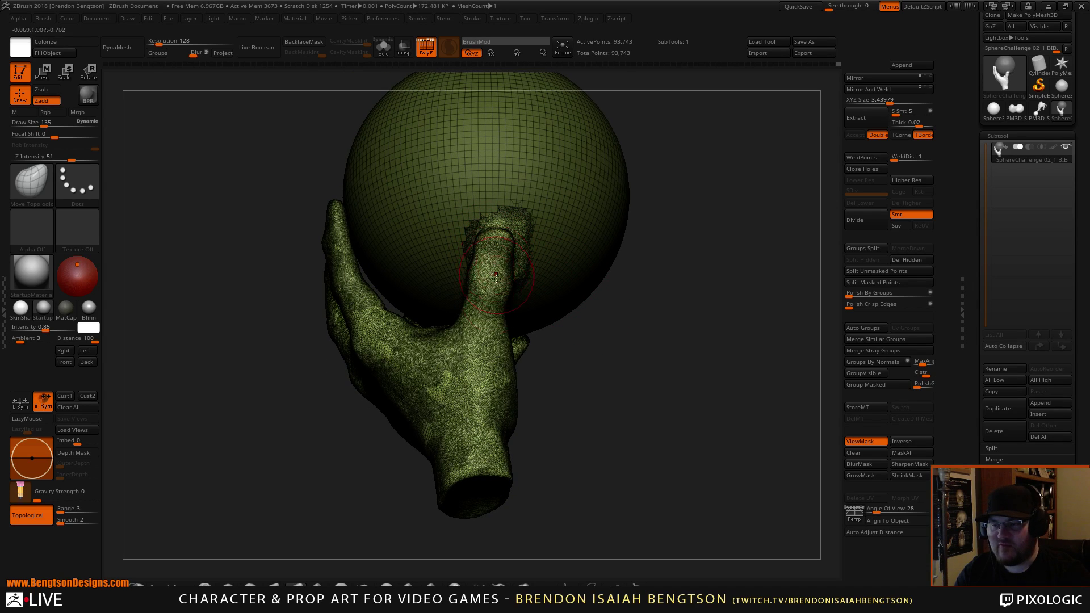
{"action": "left_click_drag", "start_coordinate": [532, 355], "coordinate": [537, 380]}
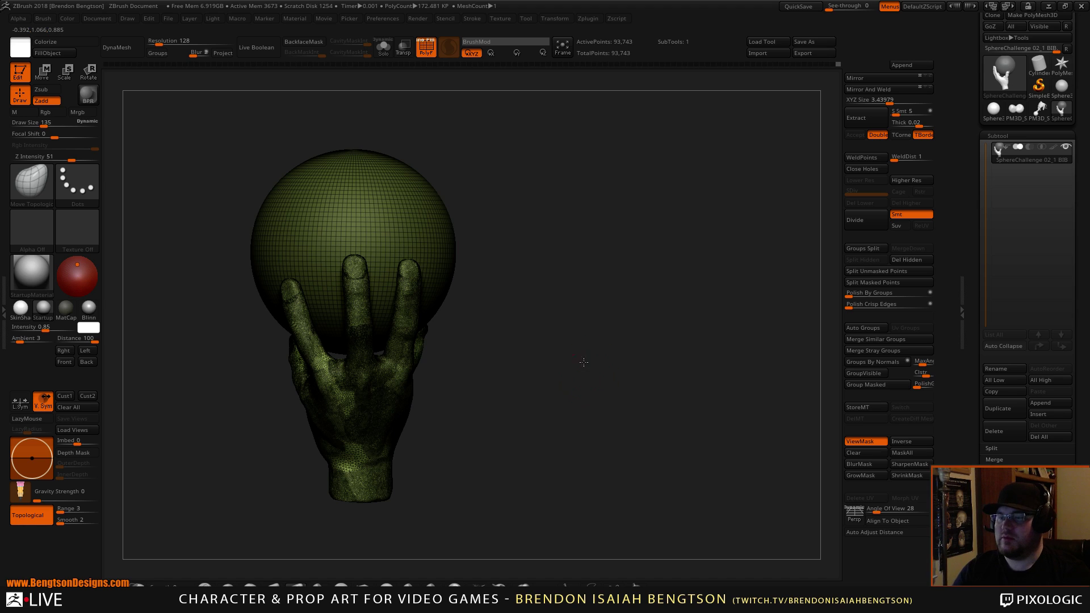
Step: Adjust the knuckle area on the back of the hand with Move Topological at draw sizes 258 and 173, and hide the wireframe
{"action": "mouse_move", "coordinate": [581, 360]}
{"action": "left_mouse_down"}
{"action": "mouse_move", "coordinate": [583, 311]}
{"action": "mouse_move", "coordinate": [572, 326]}
{"action": "left_mouse_up"}
{"action": "key", "text": "space"}
{"action": "left_click_drag", "start_coordinate": [401, 379], "coordinate": [414, 379]}
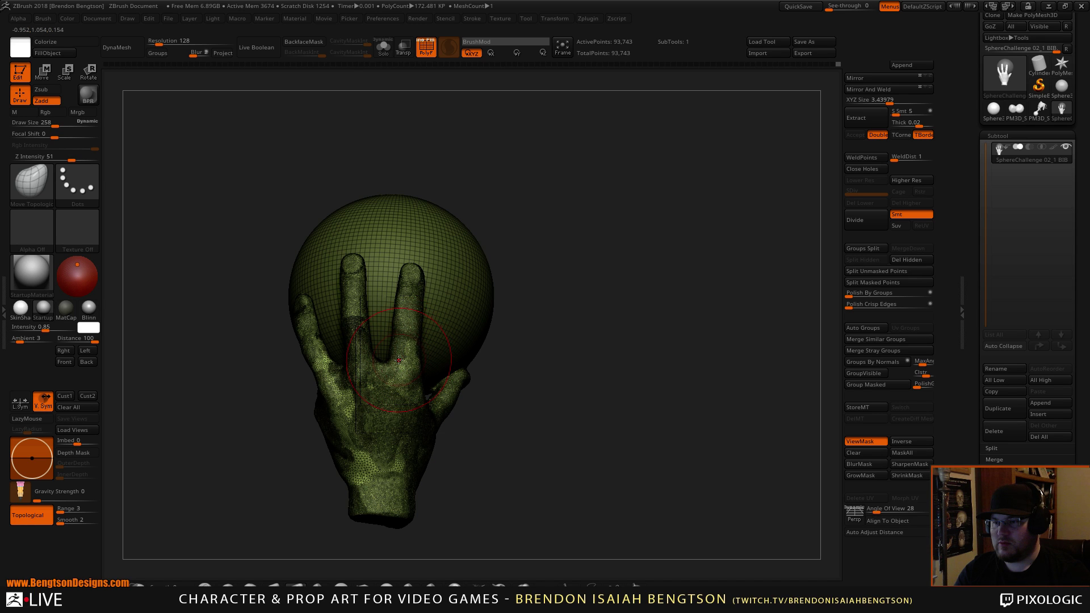
{"action": "left_click_drag", "start_coordinate": [520, 369], "coordinate": [528, 375]}
{"action": "key", "text": "space"}
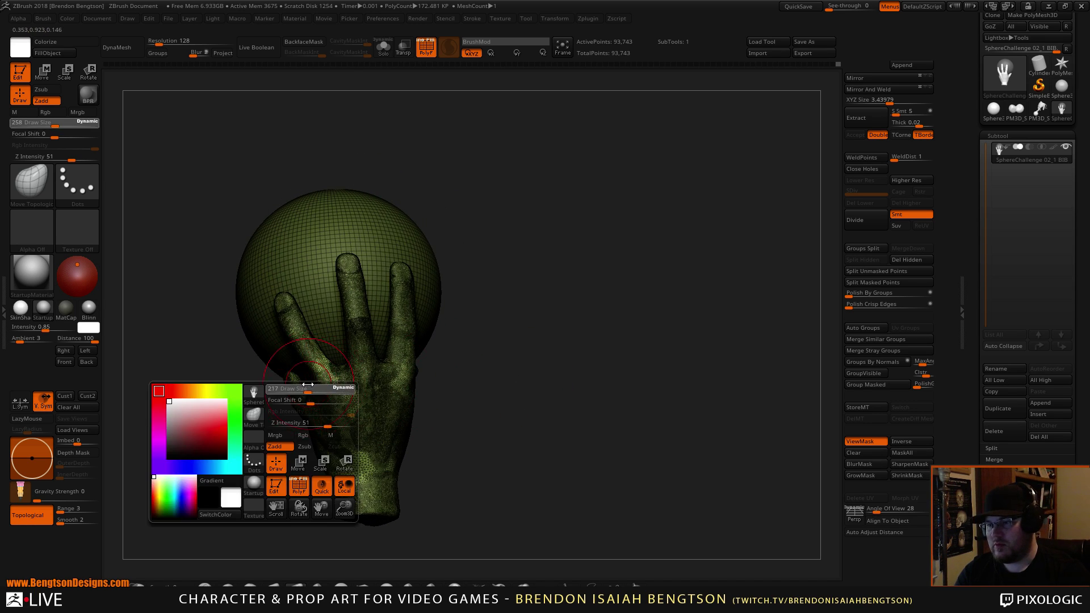
{"action": "left_click_drag", "start_coordinate": [327, 391], "coordinate": [319, 390]}
{"action": "key", "text": "shift"}
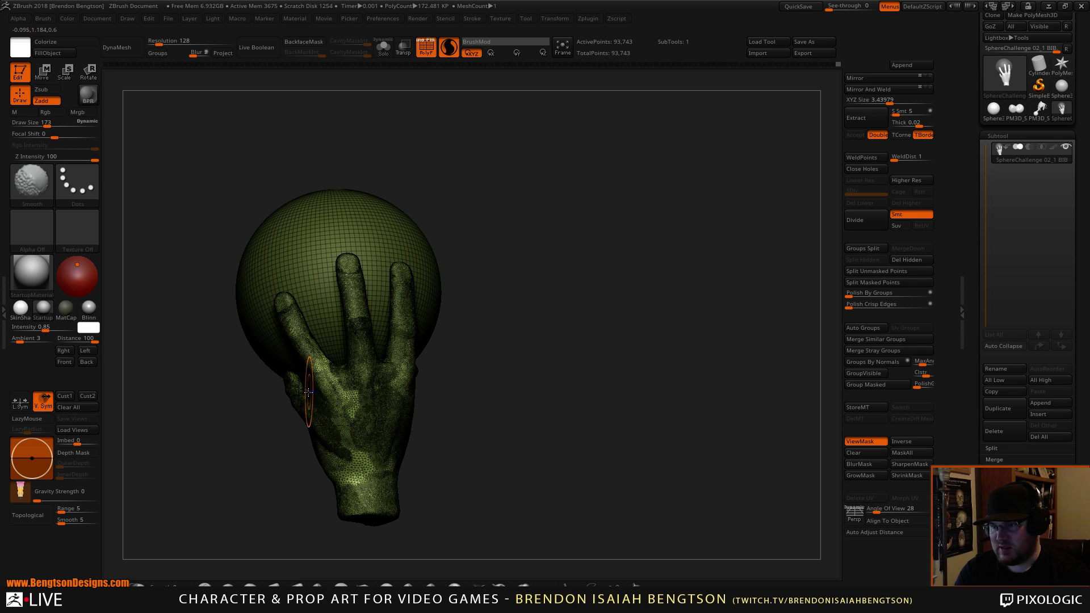
{"action": "key", "text": "shift+f"}
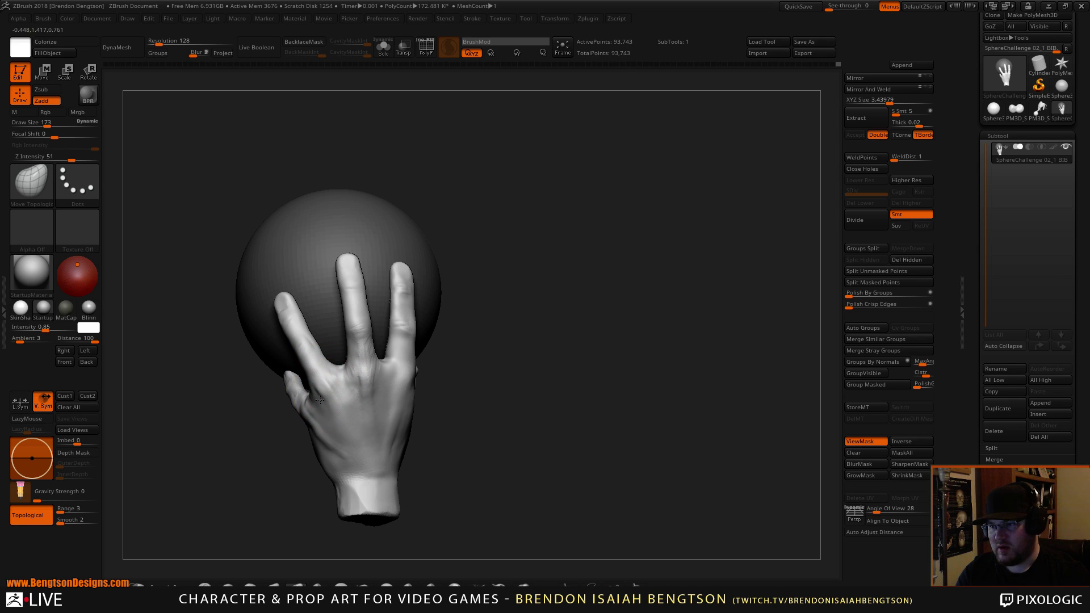
Step: Refine the upper part of the middle finger from the little-finger side with Move Topological at draw size 101
{"action": "left_click_drag", "start_coordinate": [545, 392], "coordinate": [627, 376]}
{"action": "left_click_drag", "start_coordinate": [664, 339], "coordinate": [734, 302]}
{"action": "mouse_move", "coordinate": [614, 348]}
{"action": "left_mouse_down"}
{"action": "mouse_move", "coordinate": [574, 357]}
{"action": "mouse_move", "coordinate": [553, 340]}
{"action": "left_mouse_up"}
{"action": "key", "text": "space"}
{"action": "left_click_drag", "start_coordinate": [429, 216], "coordinate": [422, 216]}
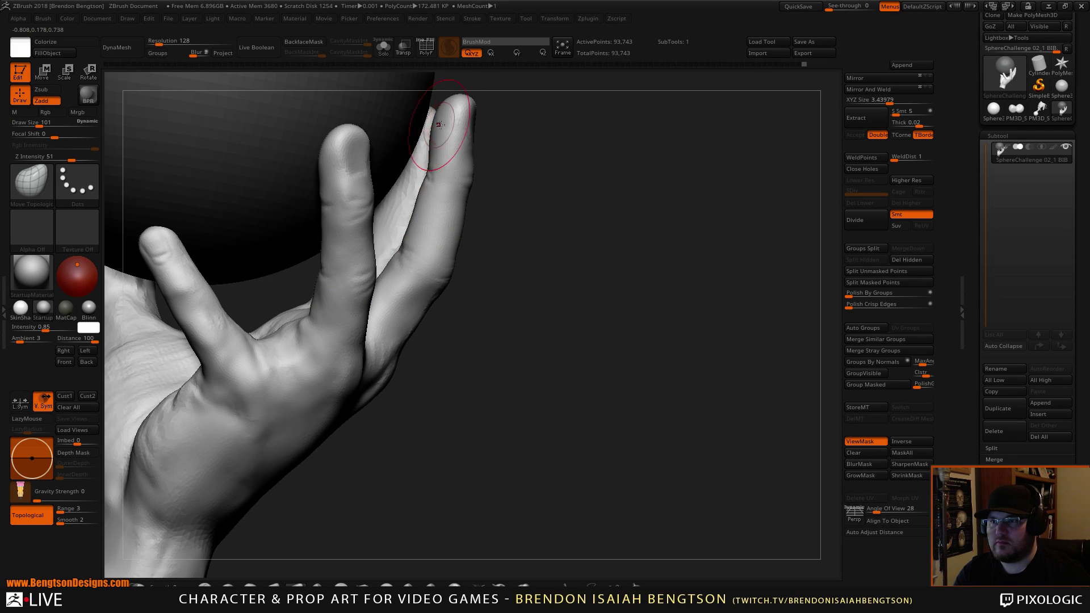
Step: Reshape the index finger's knuckle and base from the thumb side with Move Topological at draw size 151
{"action": "left_click_drag", "start_coordinate": [649, 304], "coordinate": [616, 256]}
{"action": "left_click_drag", "start_coordinate": [528, 279], "coordinate": [501, 223]}
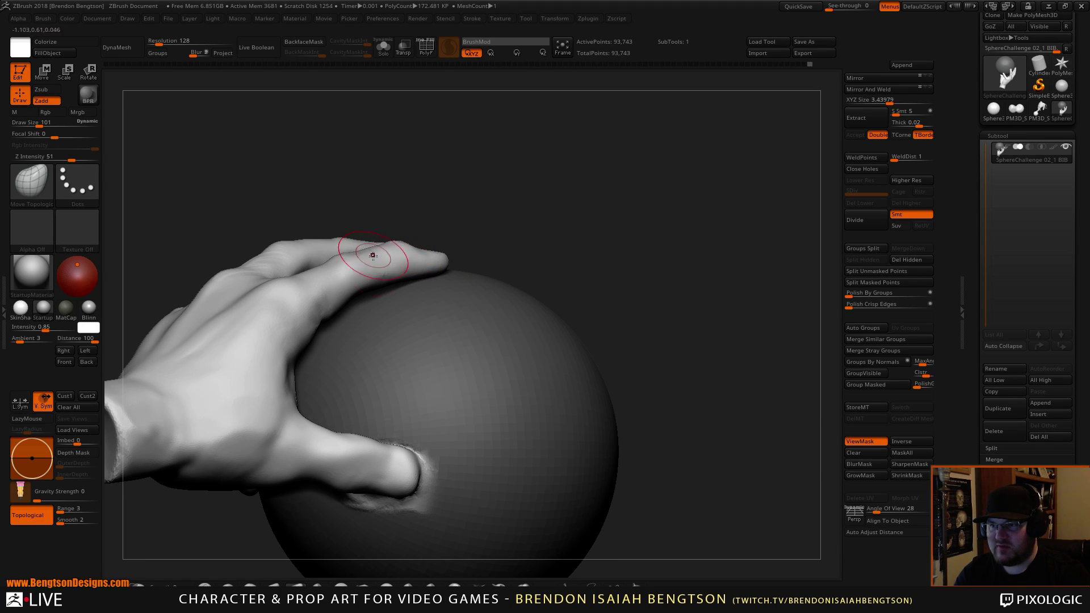
{"action": "left_click_drag", "start_coordinate": [496, 170], "coordinate": [401, 250]}
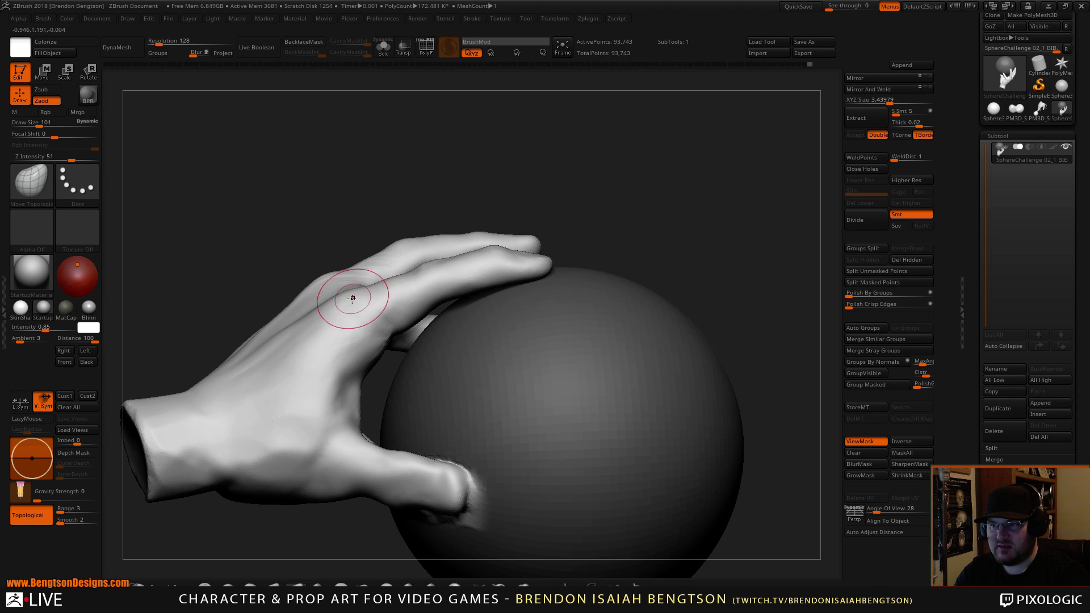
{"action": "key", "text": "space"}
{"action": "left_click_drag", "start_coordinate": [346, 292], "coordinate": [353, 292]}
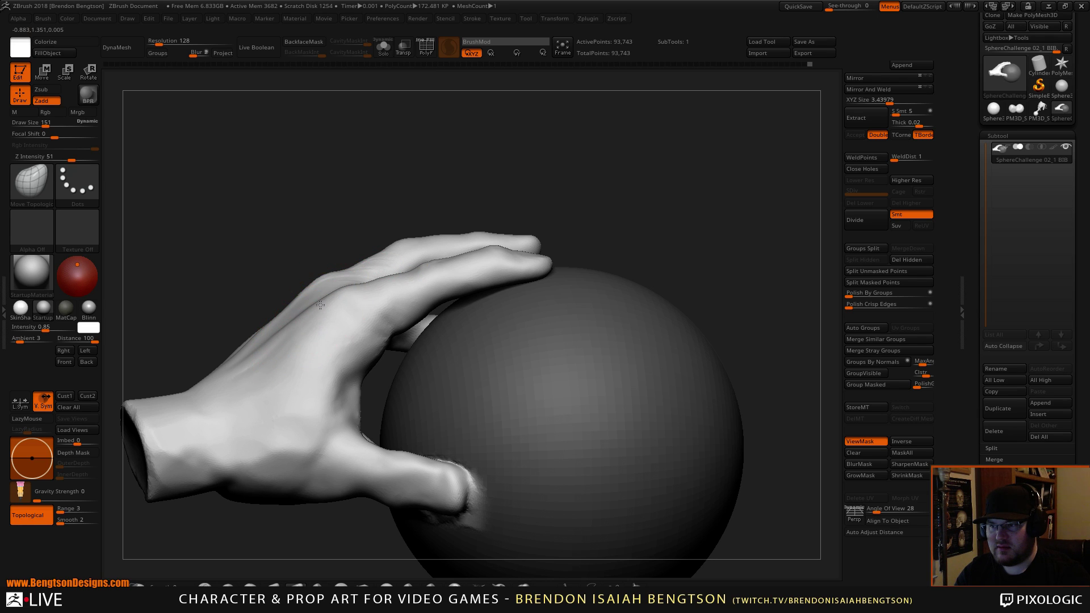
{"action": "left_click_drag", "start_coordinate": [338, 295], "coordinate": [340, 307]}
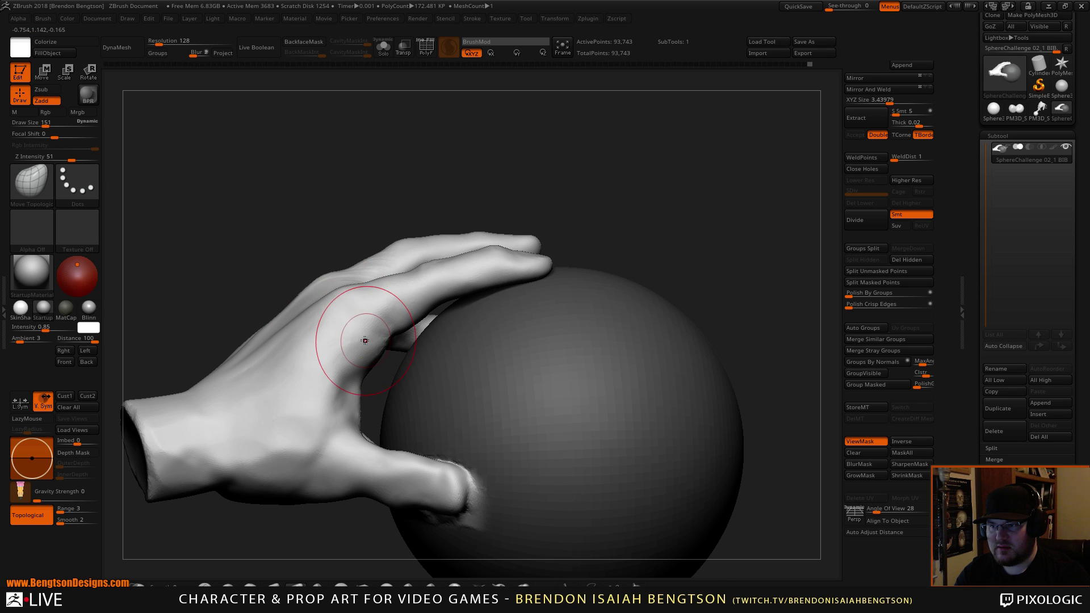
{"action": "mouse_move", "coordinate": [477, 149]}
{"action": "left_mouse_down"}
{"action": "mouse_move", "coordinate": [448, 146]}
{"action": "mouse_move", "coordinate": [461, 150]}
{"action": "left_mouse_up"}
{"action": "left_click_drag", "start_coordinate": [369, 341], "coordinate": [371, 346]}
{"action": "mouse_move", "coordinate": [378, 227]}
{"action": "left_mouse_down"}
{"action": "mouse_move", "coordinate": [458, 307]}
{"action": "mouse_move", "coordinate": [584, 326]}
{"action": "mouse_move", "coordinate": [605, 429]}
{"action": "mouse_move", "coordinate": [482, 378]}
{"action": "left_mouse_up"}
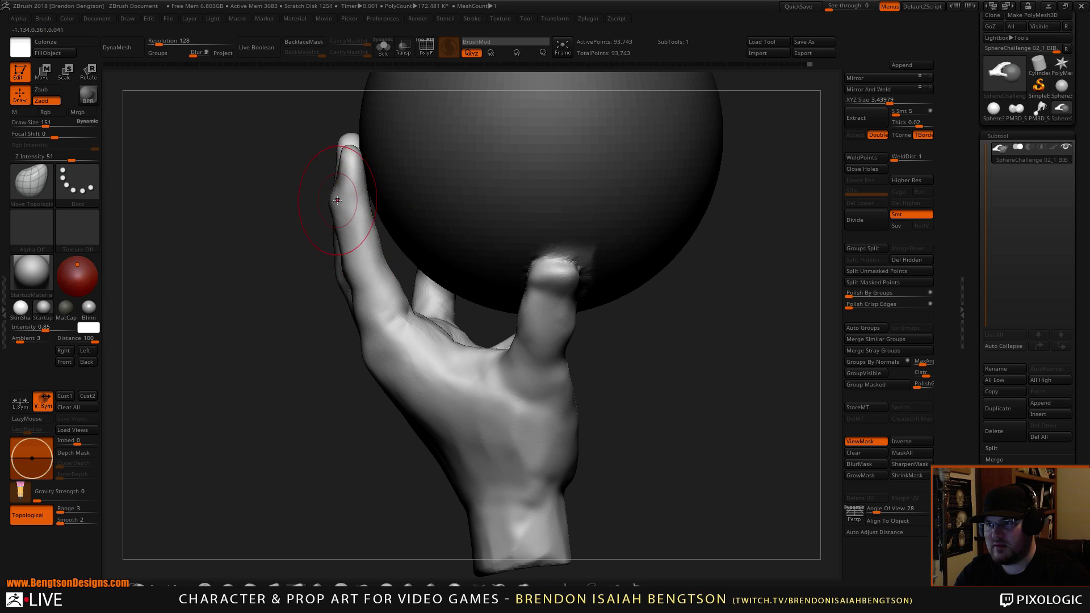
Step: Fine-tune the index and middle finger silhouettes from the thumb side with Move Topological, reducing the draw size to 101
{"action": "left_click_drag", "start_coordinate": [312, 189], "coordinate": [304, 192]}
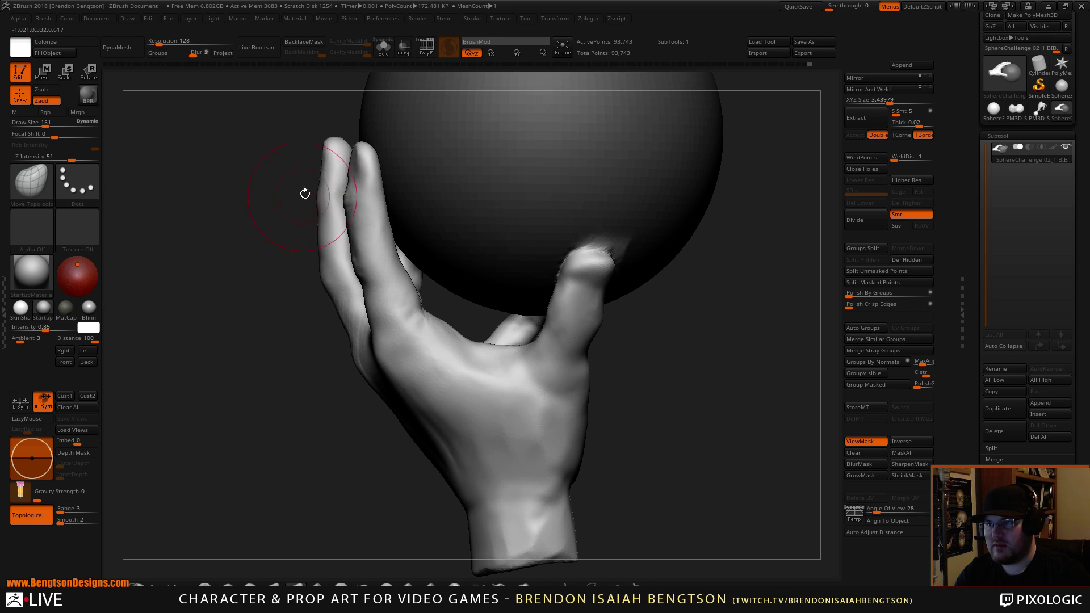
{"action": "key", "text": "space"}
{"action": "left_click_drag", "start_coordinate": [353, 154], "coordinate": [333, 155]}
{"action": "mouse_move", "coordinate": [293, 119]}
{"action": "left_mouse_down"}
{"action": "mouse_move", "coordinate": [299, 206]}
{"action": "mouse_move", "coordinate": [374, 270]}
{"action": "mouse_move", "coordinate": [379, 256]}
{"action": "left_mouse_up"}
{"action": "key", "text": "space"}
{"action": "mouse_move", "coordinate": [364, 236]}
{"action": "left_mouse_down"}
{"action": "mouse_move", "coordinate": [374, 236]}
{"action": "mouse_move", "coordinate": [377, 280]}
{"action": "left_mouse_up"}
{"action": "mouse_move", "coordinate": [365, 357]}
{"action": "left_mouse_down"}
{"action": "mouse_move", "coordinate": [304, 414]}
{"action": "mouse_move", "coordinate": [284, 411]}
{"action": "left_mouse_up"}
Step: Carve creases across the palm side of the index finger's joints with DamStandard at draw size 65
{"action": "key", "text": "b"}
{"action": "key", "text": "d"}
{"action": "key", "text": "s"}
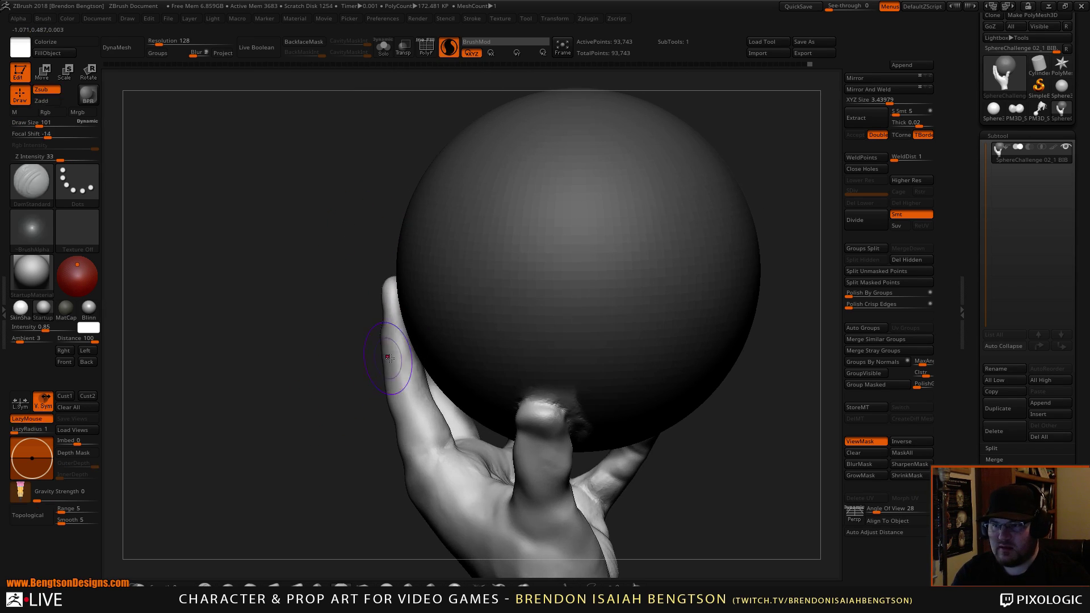
{"action": "key", "text": "space"}
{"action": "left_click_drag", "start_coordinate": [446, 439], "coordinate": [437, 440]}
{"action": "mouse_move", "coordinate": [315, 403]}
{"action": "left_mouse_down", "text": "alt"}
{"action": "mouse_move", "coordinate": [340, 440]}
{"action": "mouse_move", "coordinate": [326, 304]}
{"action": "mouse_move", "coordinate": [385, 348]}
{"action": "left_mouse_up", "text": "alt"}
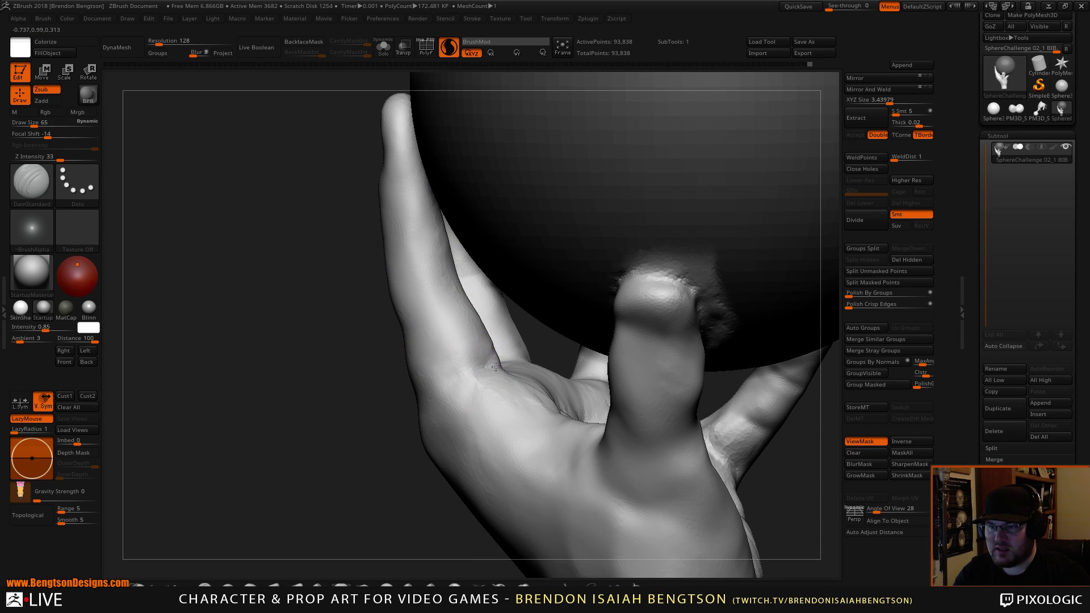
{"action": "mouse_move", "coordinate": [500, 355]}
{"action": "left_mouse_down"}
{"action": "mouse_move", "coordinate": [438, 278]}
{"action": "mouse_move", "coordinate": [401, 335]}
{"action": "left_mouse_up"}
{"action": "mouse_move", "coordinate": [316, 406]}
{"action": "left_mouse_down"}
{"action": "mouse_move", "coordinate": [331, 414]}
{"action": "mouse_move", "coordinate": [360, 304]}
{"action": "mouse_move", "coordinate": [333, 357]}
{"action": "left_mouse_up"}
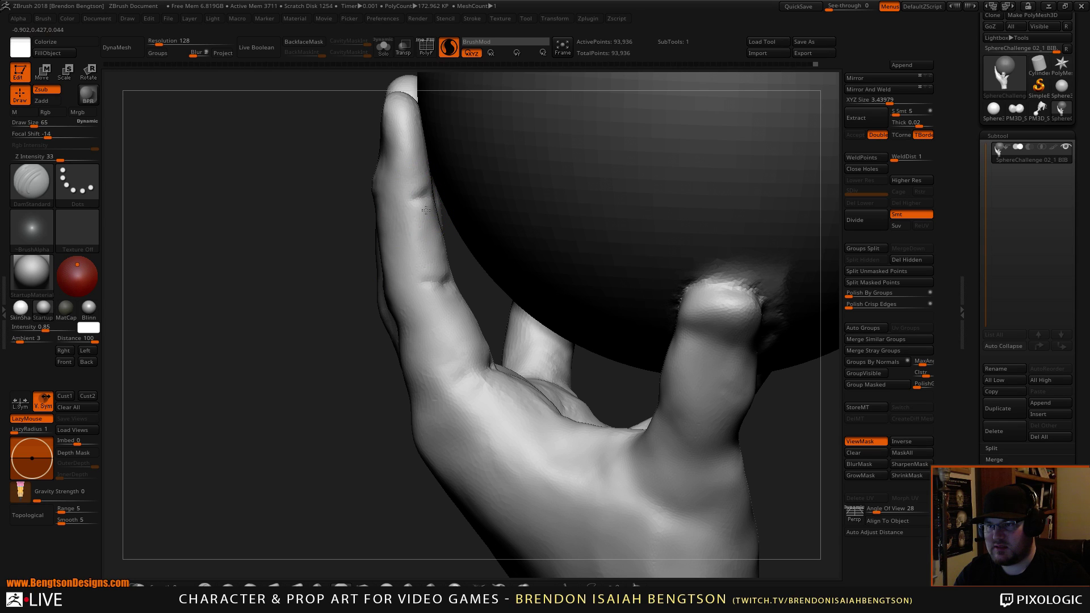
Step: Build up the fleshy pads between the creases on the index finger's palm side with ClayBuildup at draw size 65
{"action": "left_click_drag", "start_coordinate": [426, 210], "coordinate": [435, 217]}
{"action": "key", "text": "b"}
{"action": "key", "text": "c"}
{"action": "key", "text": "b"}
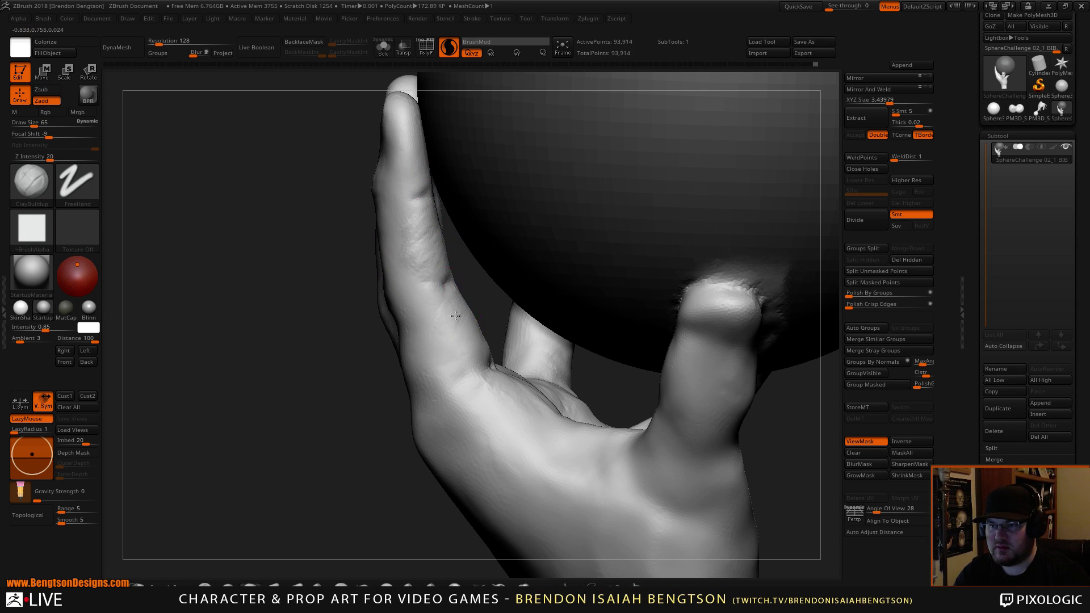
Step: Deepen the crease at the base of the index finger's palm side with DamStandard
{"action": "key", "text": "b"}
{"action": "key", "text": "d"}
{"action": "key", "text": "s"}
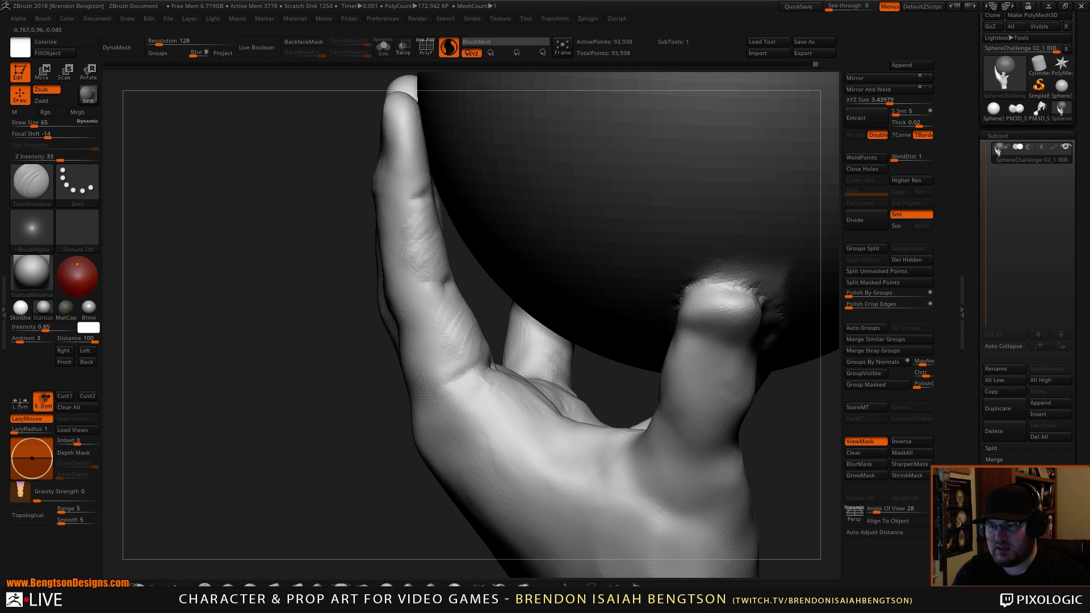
{"action": "mouse_move", "coordinate": [489, 368]}
{"action": "left_mouse_down"}
{"action": "mouse_move", "coordinate": [405, 380]}
{"action": "mouse_move", "coordinate": [438, 370]}
{"action": "mouse_move", "coordinate": [409, 376]}
{"action": "mouse_move", "coordinate": [454, 379]}
{"action": "left_mouse_up"}
{"action": "key", "text": "space"}
{"action": "mouse_move", "coordinate": [354, 519]}
{"action": "left_mouse_down"}
{"action": "mouse_move", "coordinate": [338, 536]}
{"action": "mouse_move", "coordinate": [364, 253]}
{"action": "mouse_move", "coordinate": [369, 413]}
{"action": "mouse_move", "coordinate": [365, 401]}
{"action": "mouse_move", "coordinate": [386, 499]}
{"action": "left_mouse_up"}
Step: Reshape the palm-side contour of the index finger with Move Topological at draw size 110
{"action": "key", "text": "b"}
{"action": "key", "text": "m"}
{"action": "key", "text": "t"}
{"action": "key", "text": "space"}
{"action": "left_click_drag", "start_coordinate": [428, 360], "coordinate": [445, 360]}
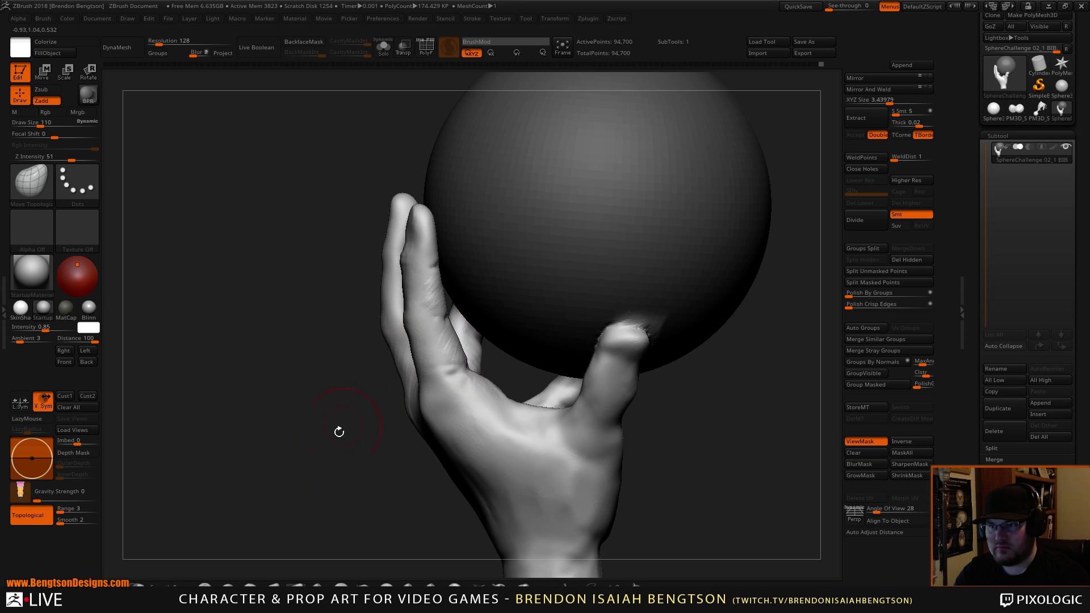
{"action": "mouse_move", "coordinate": [339, 432]}
{"action": "left_mouse_down"}
{"action": "mouse_move", "coordinate": [324, 420]}
{"action": "mouse_move", "coordinate": [311, 438]}
{"action": "mouse_move", "coordinate": [392, 460]}
{"action": "left_mouse_up"}
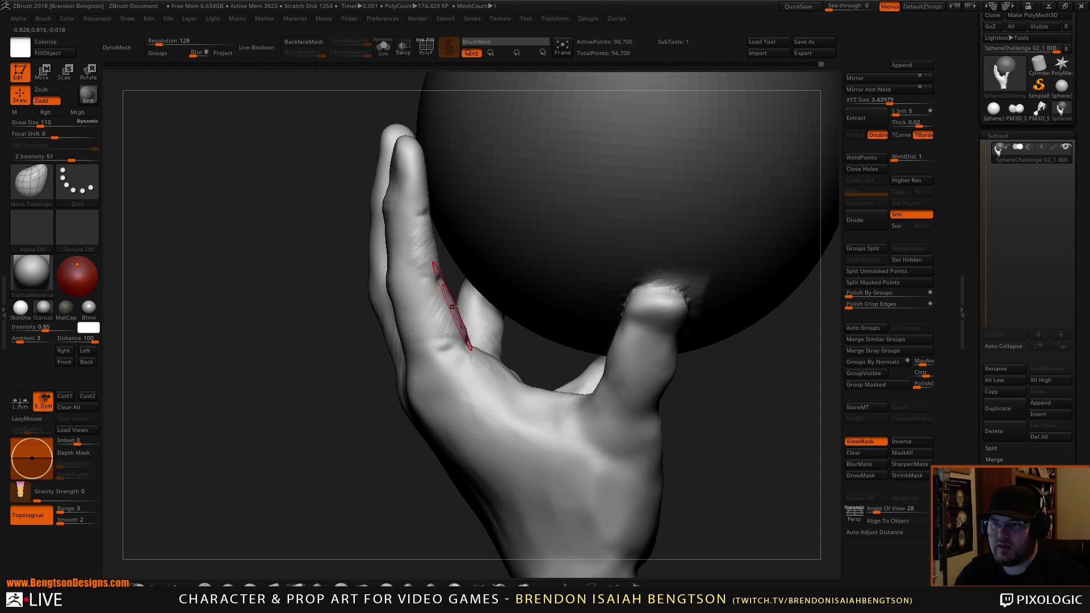
{"action": "left_click_drag", "start_coordinate": [440, 282], "coordinate": [434, 279]}
Step: Refine the contour at the base of the index finger's palm side with Move Topological at draw sizes 76 and 52
{"action": "key", "text": "space"}
{"action": "left_click_drag", "start_coordinate": [446, 283], "coordinate": [435, 283]}
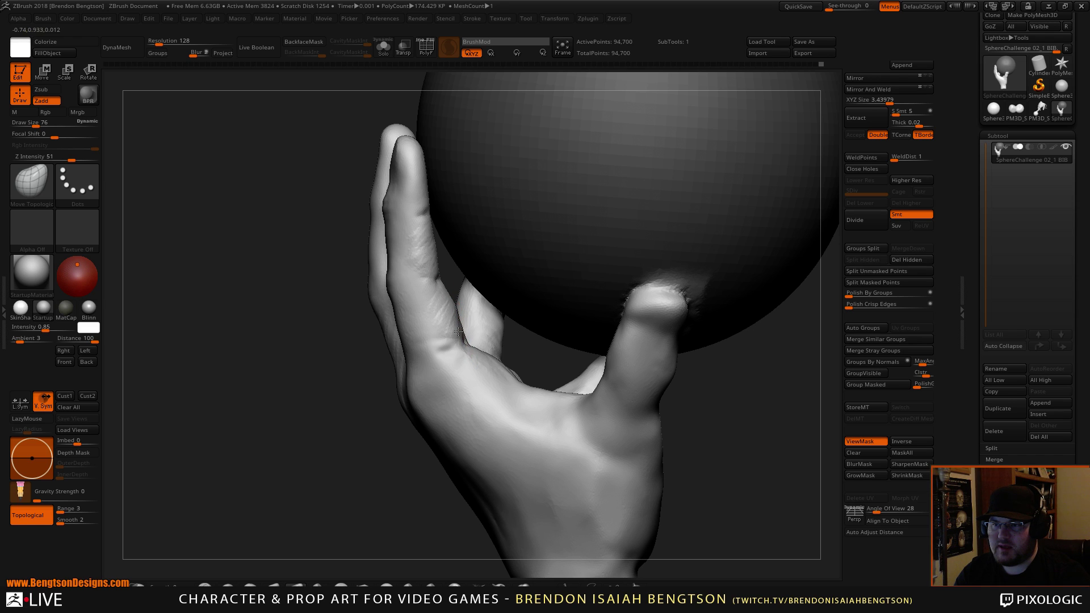
{"action": "left_click_drag", "start_coordinate": [345, 443], "coordinate": [416, 368]}
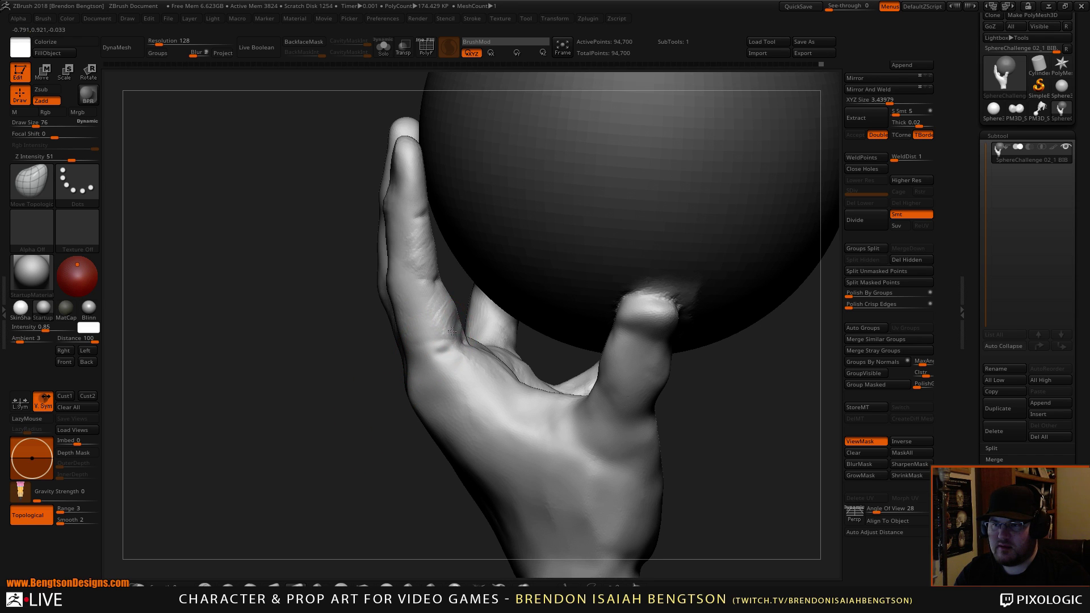
{"action": "right_click_drag", "start_coordinate": [449, 307], "coordinate": [467, 322]}
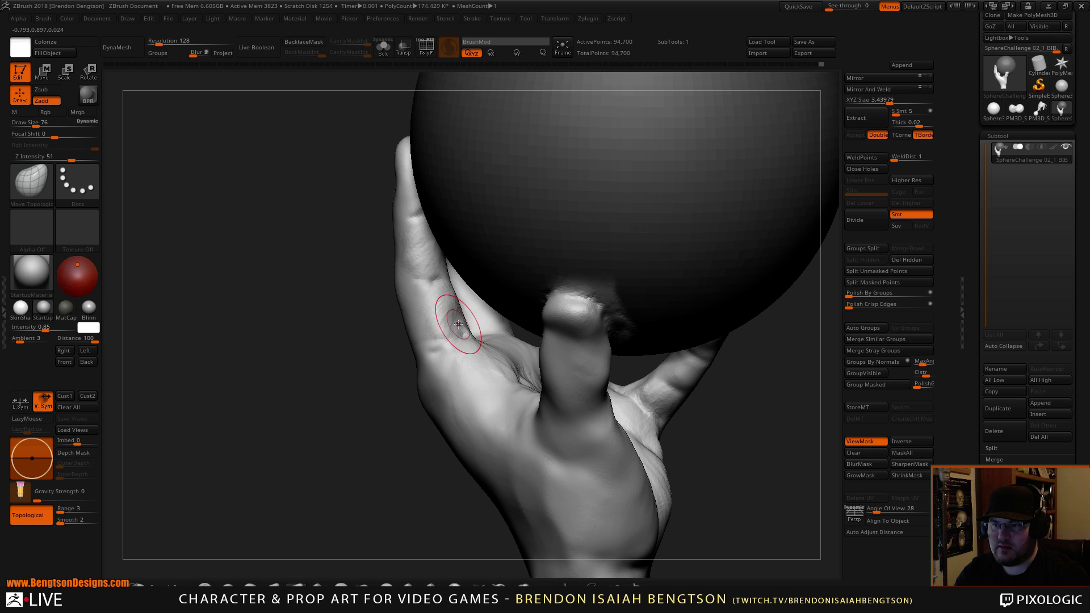
{"action": "key", "text": "space"}
{"action": "left_click_drag", "start_coordinate": [455, 318], "coordinate": [453, 322]}
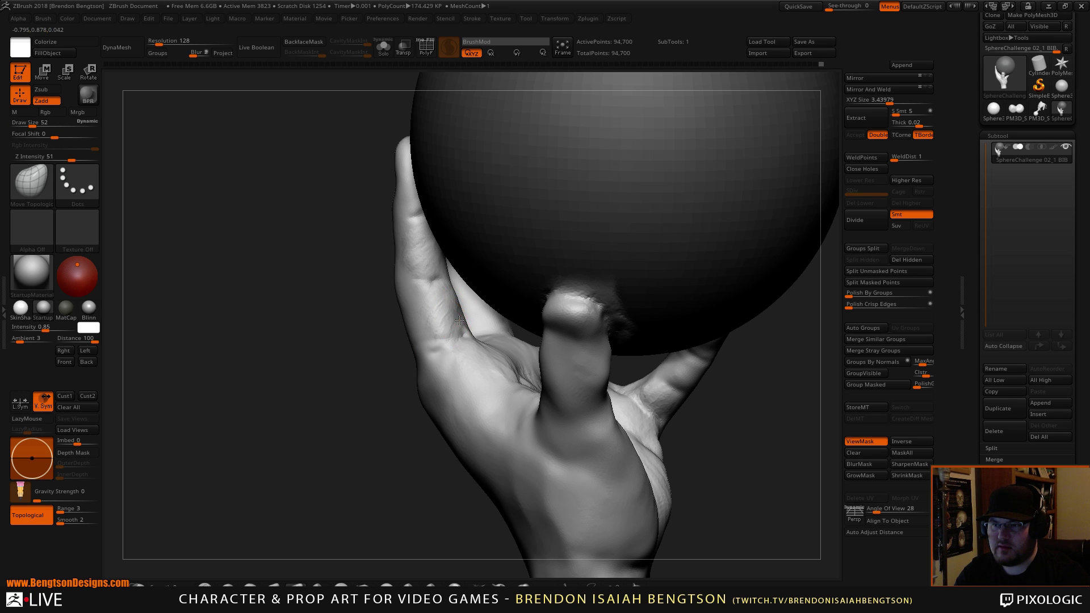
{"action": "left_click_drag", "start_coordinate": [353, 423], "coordinate": [414, 435]}
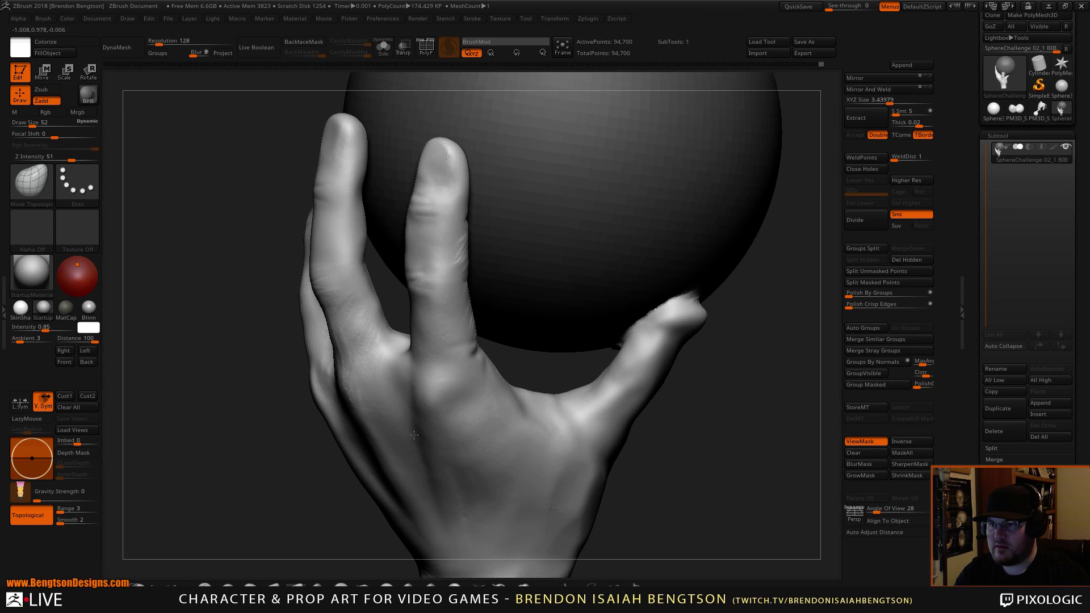
Step: Adjust the index finger's contour facing the middle finger with Move Topological at draw size 84
{"action": "key", "text": "space"}
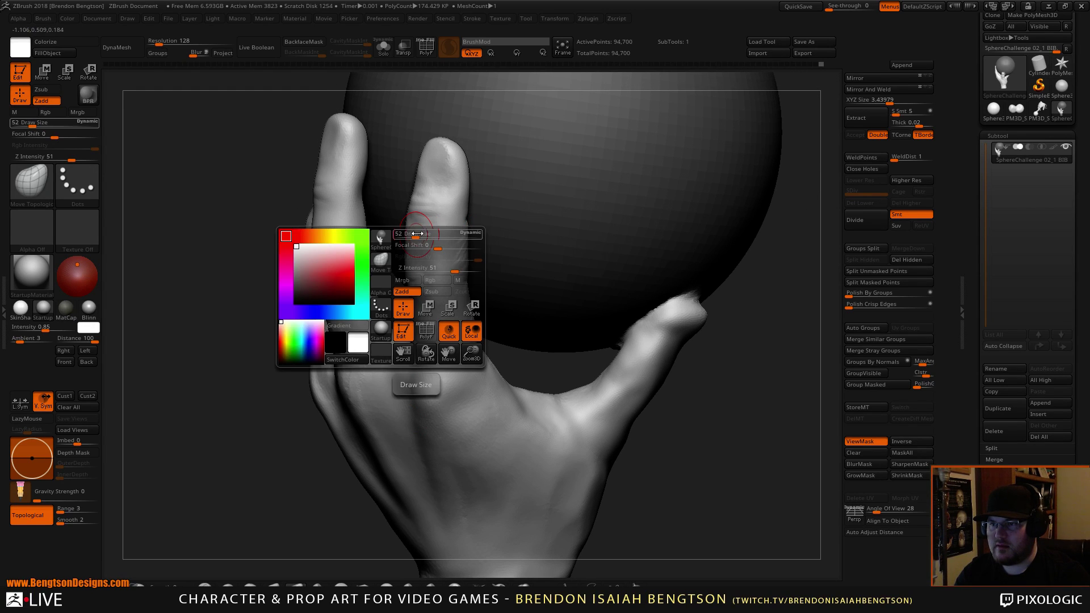
{"action": "mouse_move", "coordinate": [418, 235]}
{"action": "left_mouse_down"}
{"action": "mouse_move", "coordinate": [428, 234]}
{"action": "mouse_move", "coordinate": [413, 234]}
{"action": "left_mouse_up"}
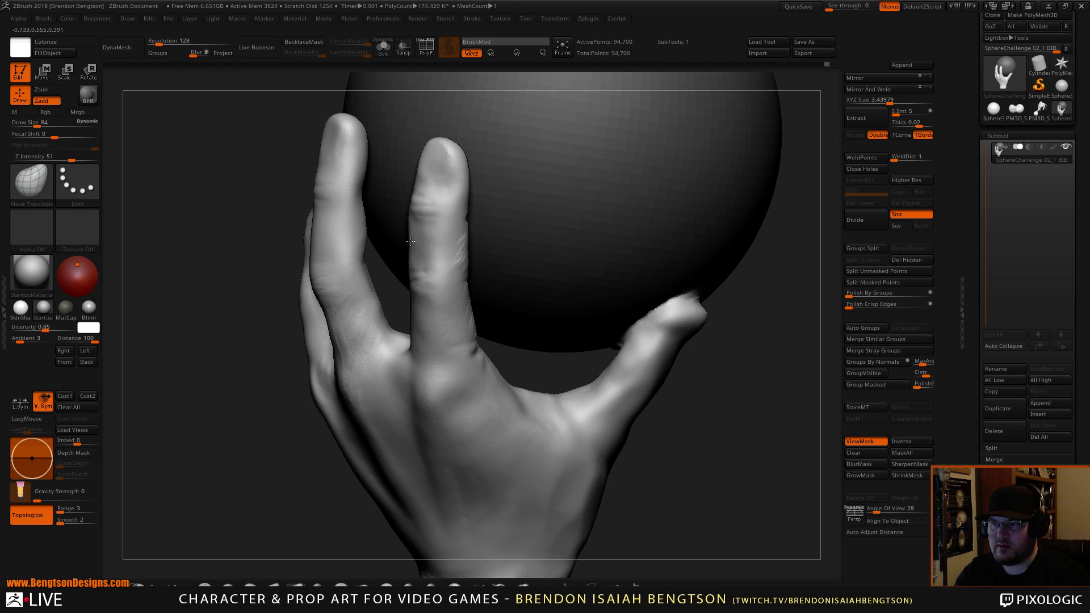
{"action": "left_click_drag", "start_coordinate": [426, 248], "coordinate": [428, 267], "text": "shift"}
{"action": "key", "text": "ctrl+z"}
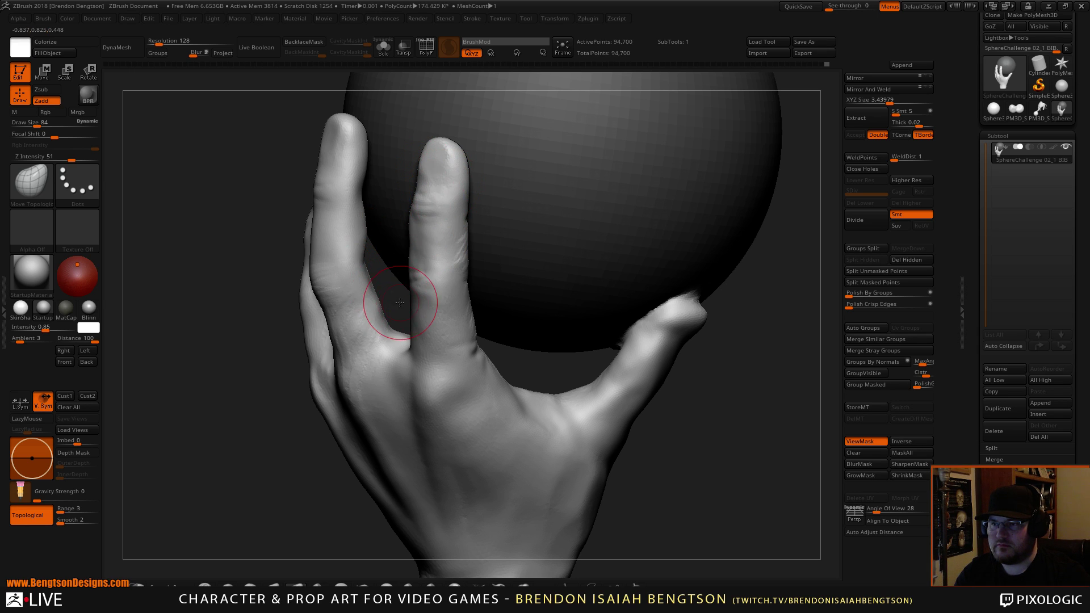
{"action": "right_click_drag", "start_coordinate": [400, 303], "coordinate": [418, 224]}
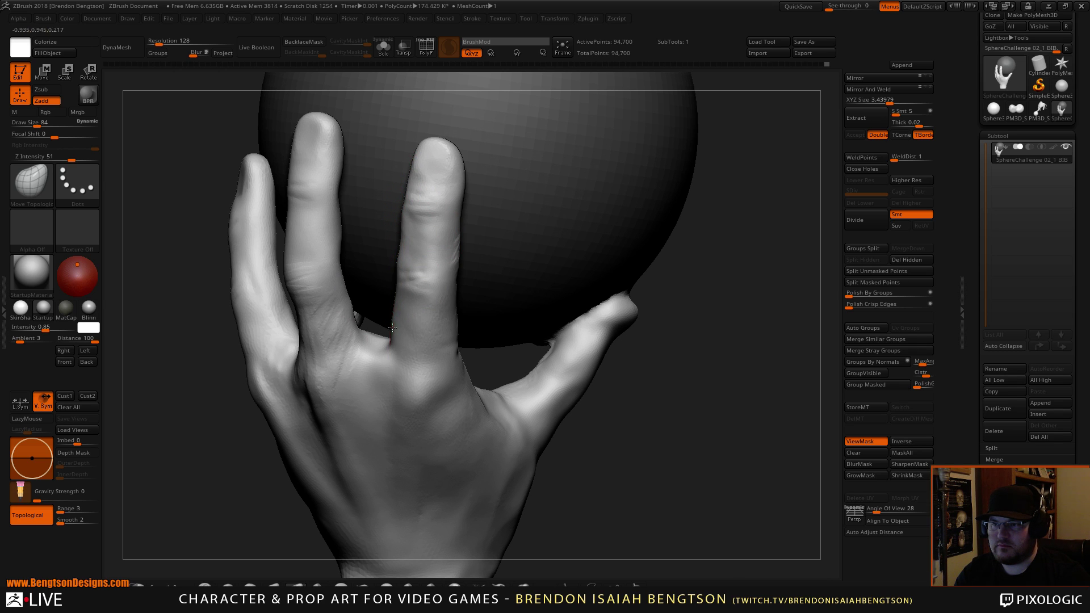
Step: Reshape the thumb-side edge of the hand below the index finger with Move Topological at draw size 140
{"action": "mouse_move", "coordinate": [712, 320]}
{"action": "left_mouse_down"}
{"action": "mouse_move", "coordinate": [757, 295]}
{"action": "mouse_move", "coordinate": [725, 304]}
{"action": "mouse_move", "coordinate": [730, 227]}
{"action": "mouse_move", "coordinate": [731, 317]}
{"action": "mouse_move", "coordinate": [641, 316]}
{"action": "mouse_move", "coordinate": [586, 331]}
{"action": "mouse_move", "coordinate": [571, 318]}
{"action": "mouse_move", "coordinate": [592, 290]}
{"action": "mouse_move", "coordinate": [659, 382]}
{"action": "mouse_move", "coordinate": [696, 382]}
{"action": "mouse_move", "coordinate": [661, 253]}
{"action": "mouse_move", "coordinate": [702, 385]}
{"action": "mouse_move", "coordinate": [603, 396]}
{"action": "mouse_move", "coordinate": [603, 384]}
{"action": "mouse_move", "coordinate": [649, 353]}
{"action": "mouse_move", "coordinate": [645, 418]}
{"action": "mouse_move", "coordinate": [744, 409]}
{"action": "mouse_move", "coordinate": [696, 398]}
{"action": "mouse_move", "coordinate": [723, 409]}
{"action": "mouse_move", "coordinate": [720, 427]}
{"action": "left_mouse_up"}
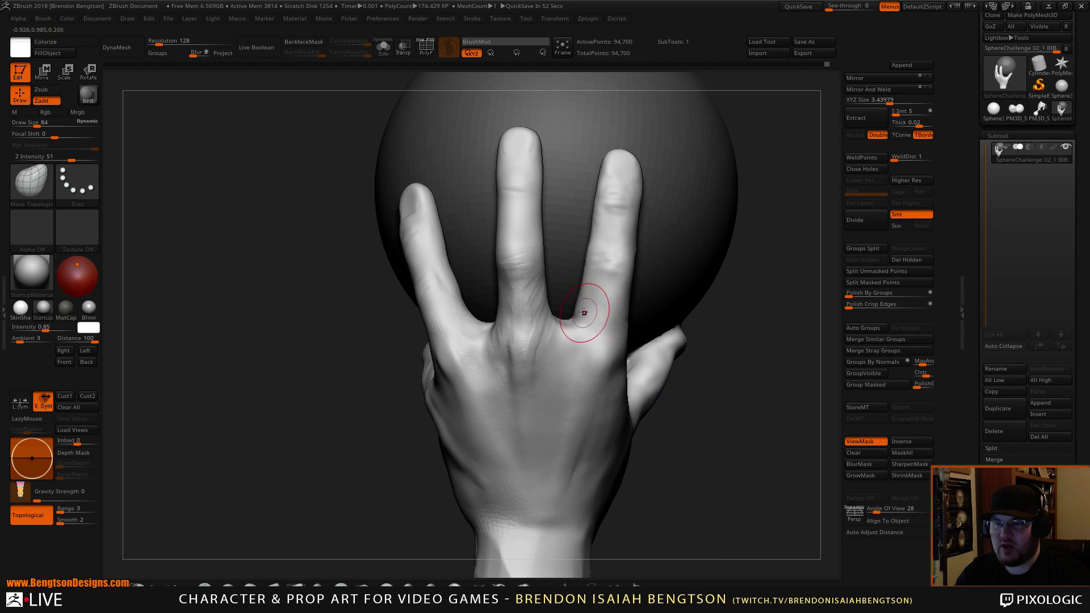
{"action": "key", "text": "space"}
{"action": "mouse_move", "coordinate": [584, 302]}
{"action": "left_mouse_down"}
{"action": "mouse_move", "coordinate": [601, 301]}
{"action": "mouse_move", "coordinate": [572, 335]}
{"action": "left_mouse_up"}
{"action": "left_click_drag", "start_coordinate": [754, 266], "coordinate": [663, 210]}
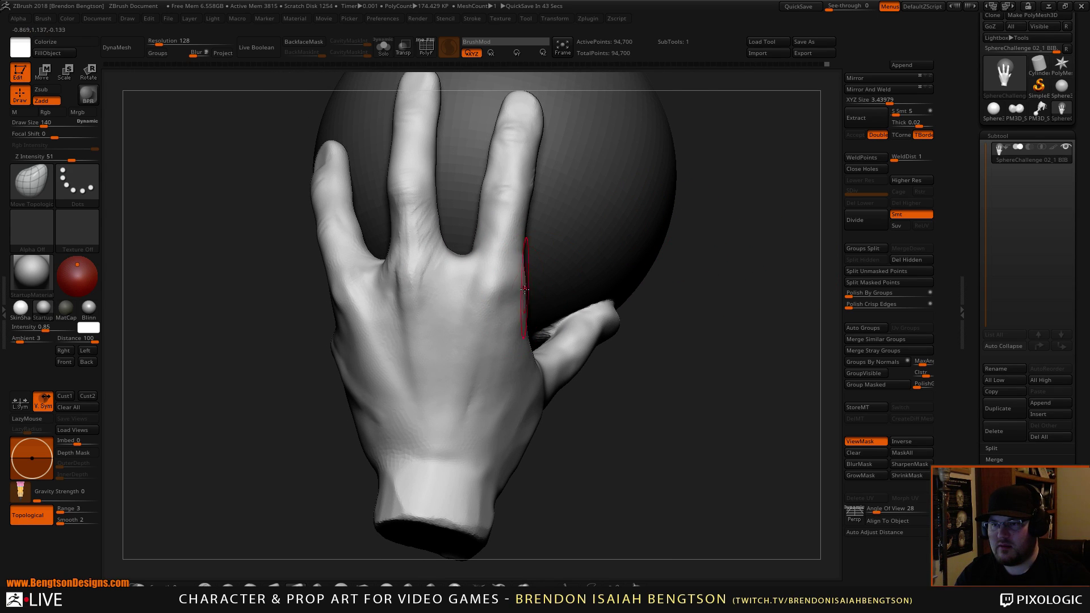
{"action": "left_click_drag", "start_coordinate": [519, 255], "coordinate": [521, 259]}
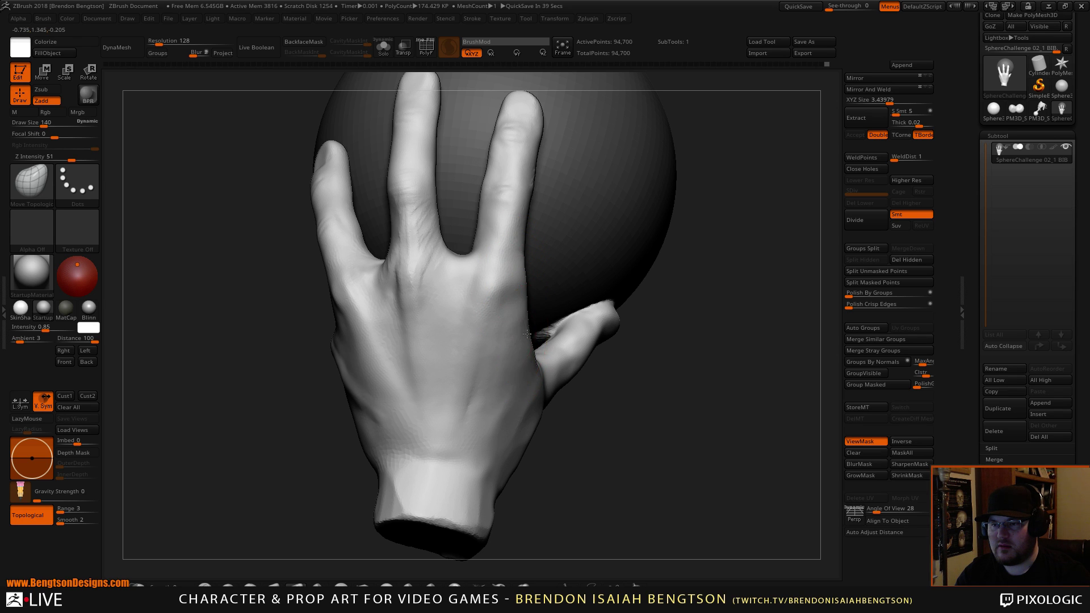
{"action": "left_click_drag", "start_coordinate": [581, 443], "coordinate": [534, 374]}
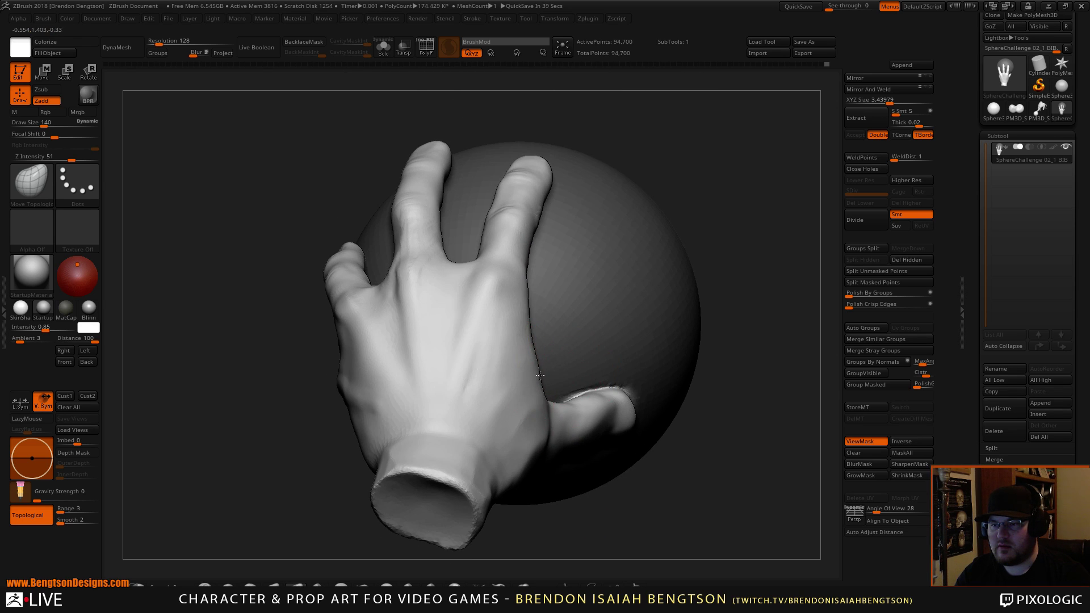
Step: Carve a crease into the skin between the index finger and thumb with DamStandard at draw size 80
{"action": "left_click_drag", "start_coordinate": [700, 177], "coordinate": [713, 175]}
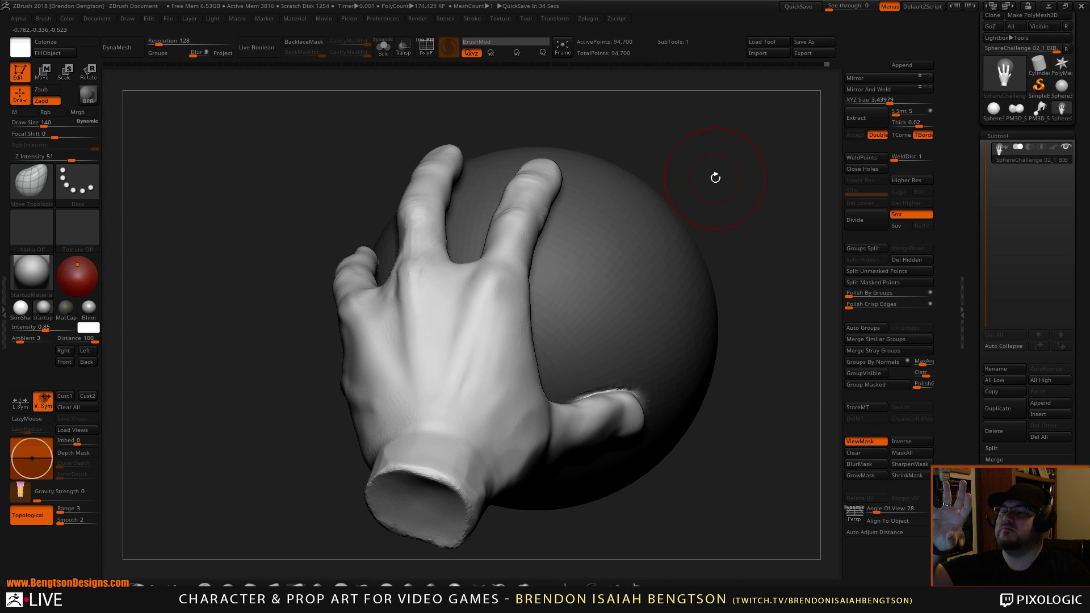
{"action": "mouse_move", "coordinate": [708, 281]}
{"action": "left_mouse_down"}
{"action": "mouse_move", "coordinate": [744, 289]}
{"action": "mouse_move", "coordinate": [652, 396]}
{"action": "mouse_move", "coordinate": [647, 382]}
{"action": "mouse_move", "coordinate": [734, 368]}
{"action": "mouse_move", "coordinate": [748, 409]}
{"action": "left_mouse_up"}
{"action": "key", "text": "b"}
{"action": "key", "text": "d"}
{"action": "key", "text": "s"}
{"action": "key", "text": "space"}
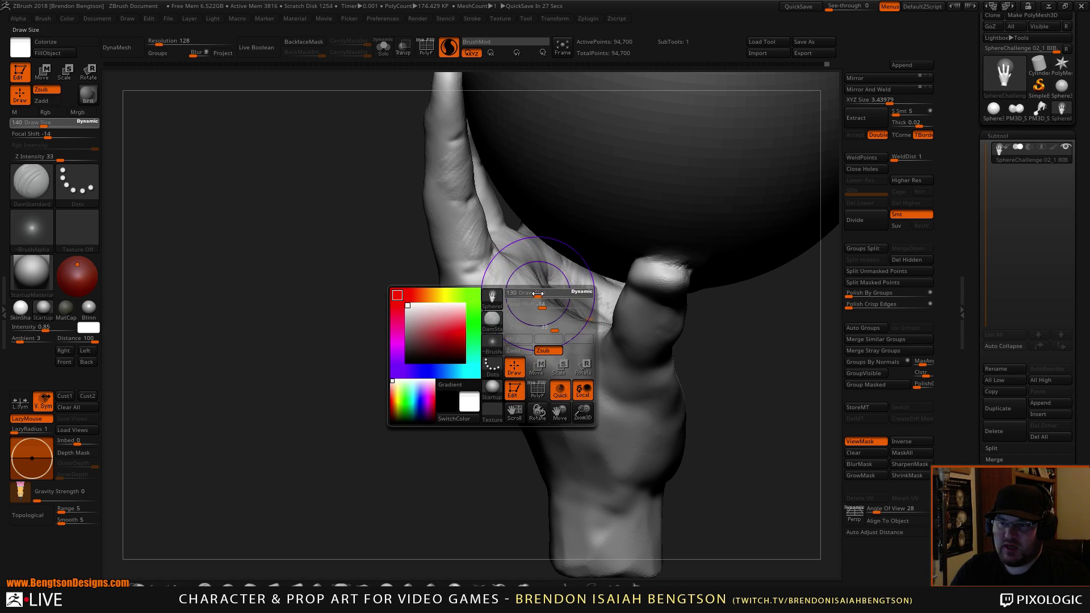
{"action": "left_click_drag", "start_coordinate": [540, 295], "coordinate": [530, 294]}
{"action": "mouse_move", "coordinate": [426, 391]}
{"action": "left_mouse_down"}
{"action": "mouse_move", "coordinate": [401, 413]}
{"action": "mouse_move", "coordinate": [444, 438]}
{"action": "mouse_move", "coordinate": [476, 401]}
{"action": "left_mouse_up"}
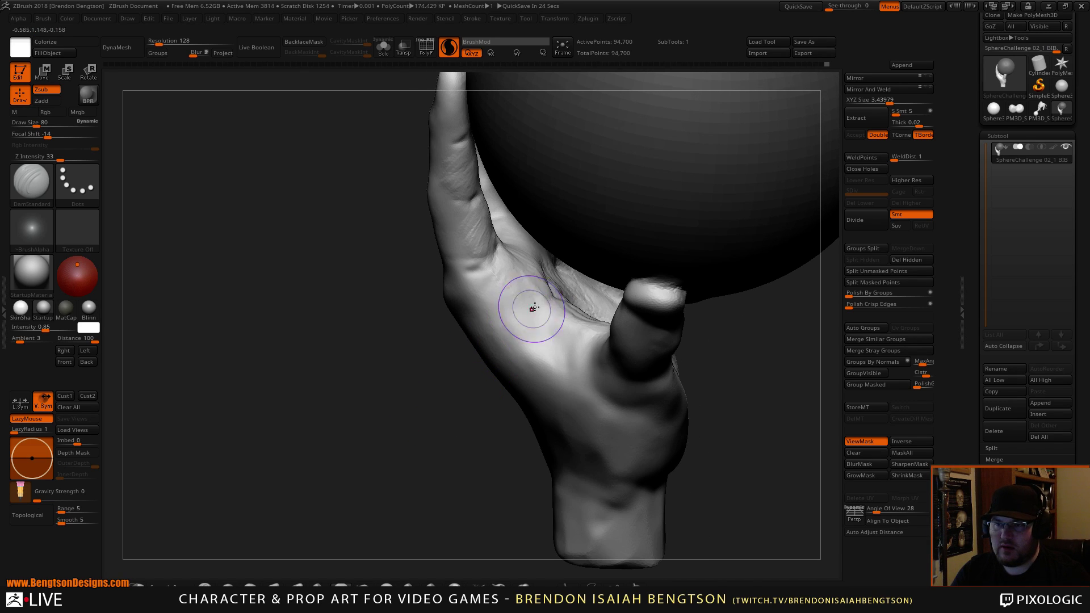
{"action": "left_click_drag", "start_coordinate": [533, 308], "coordinate": [566, 341]}
Step: Build up skin folds across the web between the index finger and thumb with ClayBuildup at draw size 37
{"action": "key", "text": "b"}
{"action": "key", "text": "c"}
{"action": "key", "text": "b"}
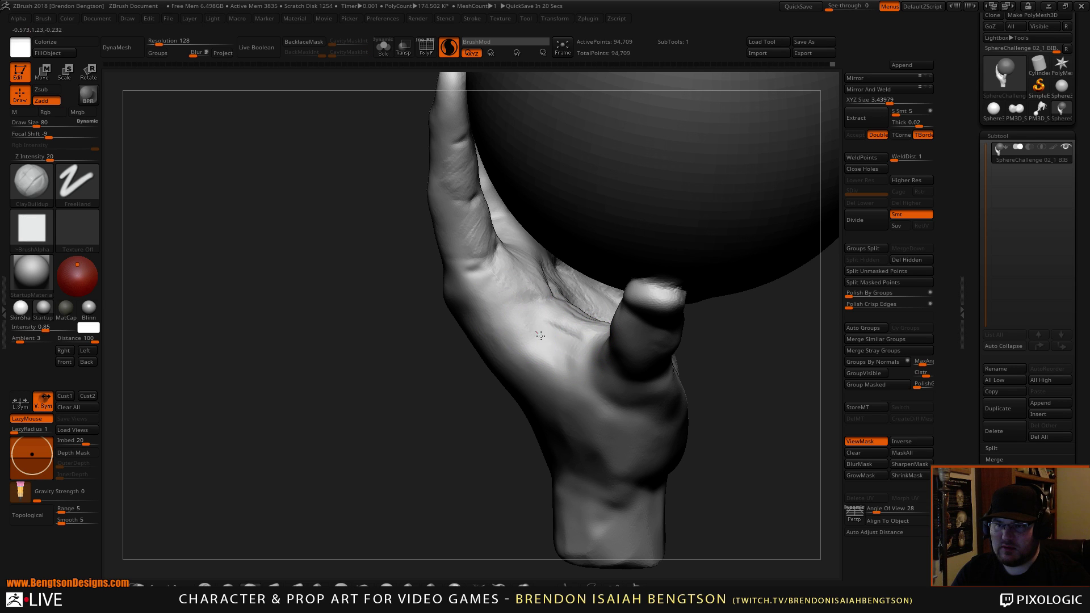
{"action": "key", "text": "space"}
{"action": "left_click_drag", "start_coordinate": [579, 333], "coordinate": [572, 333]}
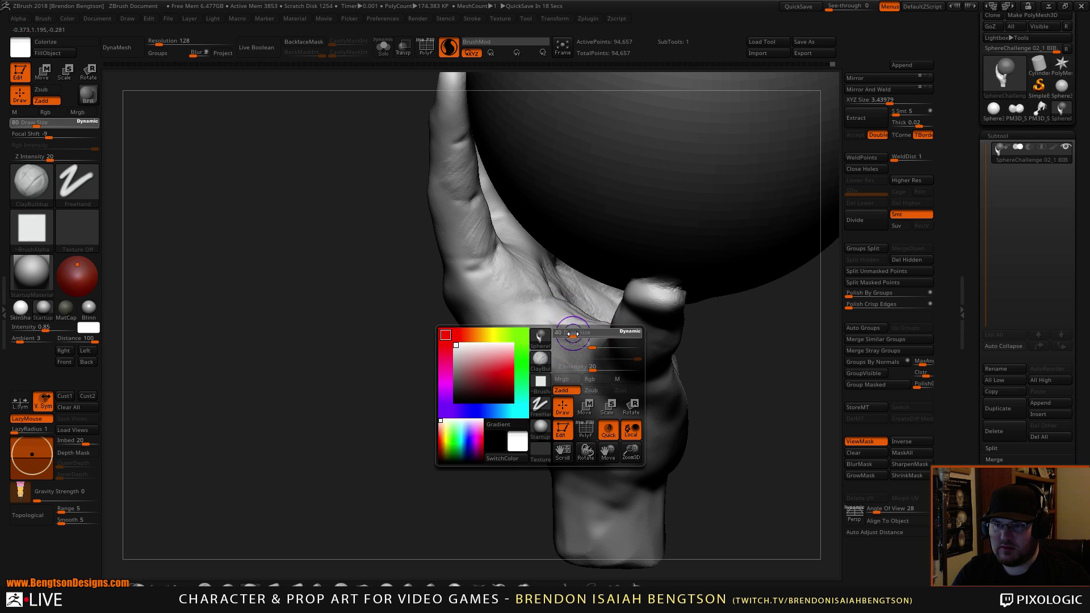
{"action": "mouse_move", "coordinate": [749, 365]}
{"action": "left_mouse_down"}
{"action": "mouse_move", "coordinate": [764, 345]}
{"action": "mouse_move", "coordinate": [735, 418]}
{"action": "mouse_move", "coordinate": [521, 354]}
{"action": "left_mouse_up"}
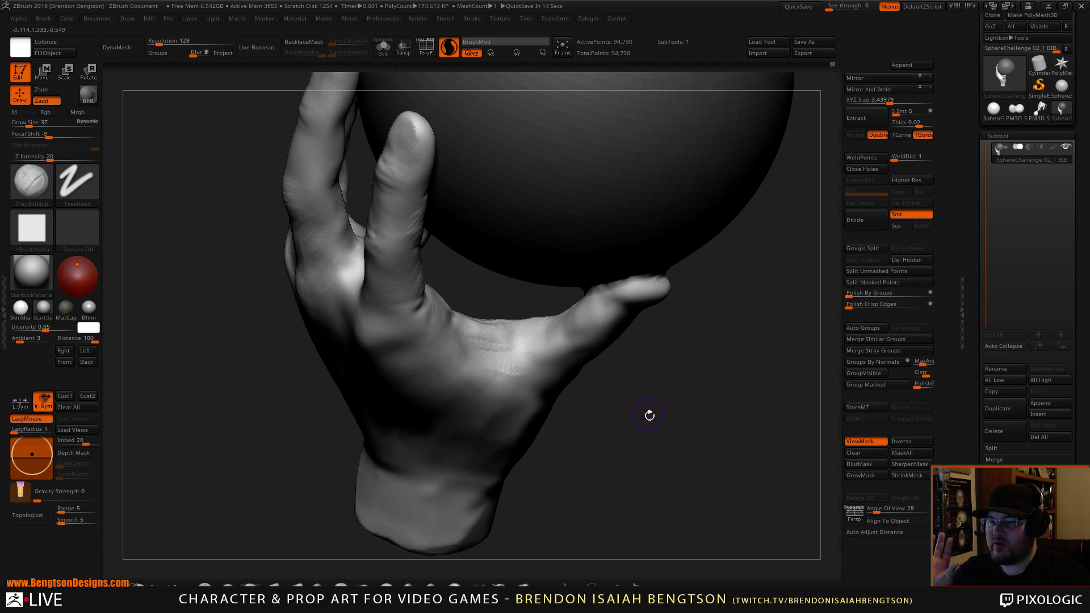
{"action": "left_click_drag", "start_coordinate": [649, 414], "coordinate": [499, 323]}
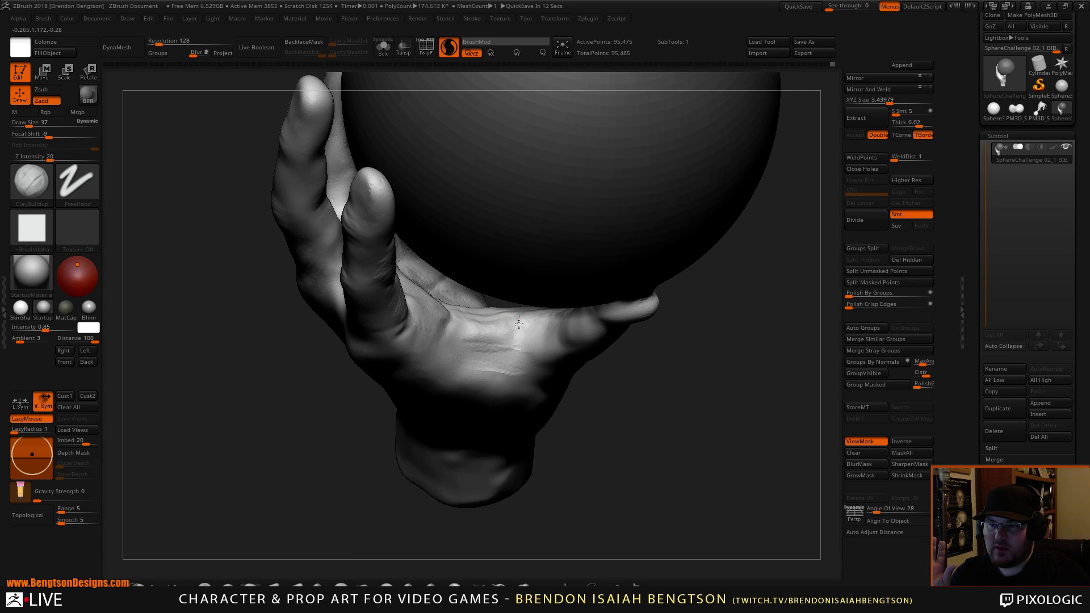
{"action": "mouse_move", "coordinate": [474, 331]}
{"action": "left_mouse_down"}
{"action": "mouse_move", "coordinate": [454, 333]}
{"action": "mouse_move", "coordinate": [520, 345]}
{"action": "mouse_move", "coordinate": [467, 363]}
{"action": "mouse_move", "coordinate": [481, 361]}
{"action": "left_mouse_up"}
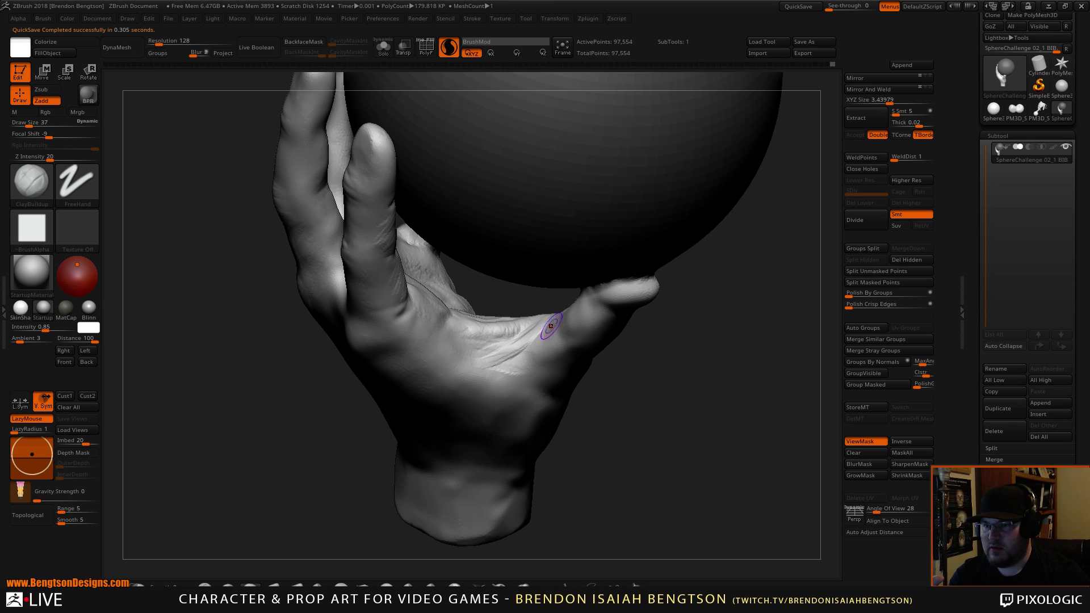
Step: Add volume to the web folds near the base of the thumb with ClayBuildup at draw size 55
{"action": "mouse_move", "coordinate": [551, 325]}
{"action": "left_mouse_down"}
{"action": "mouse_move", "coordinate": [541, 354]}
{"action": "mouse_move", "coordinate": [592, 342]}
{"action": "mouse_move", "coordinate": [552, 340]}
{"action": "left_mouse_up"}
{"action": "key", "text": "space"}
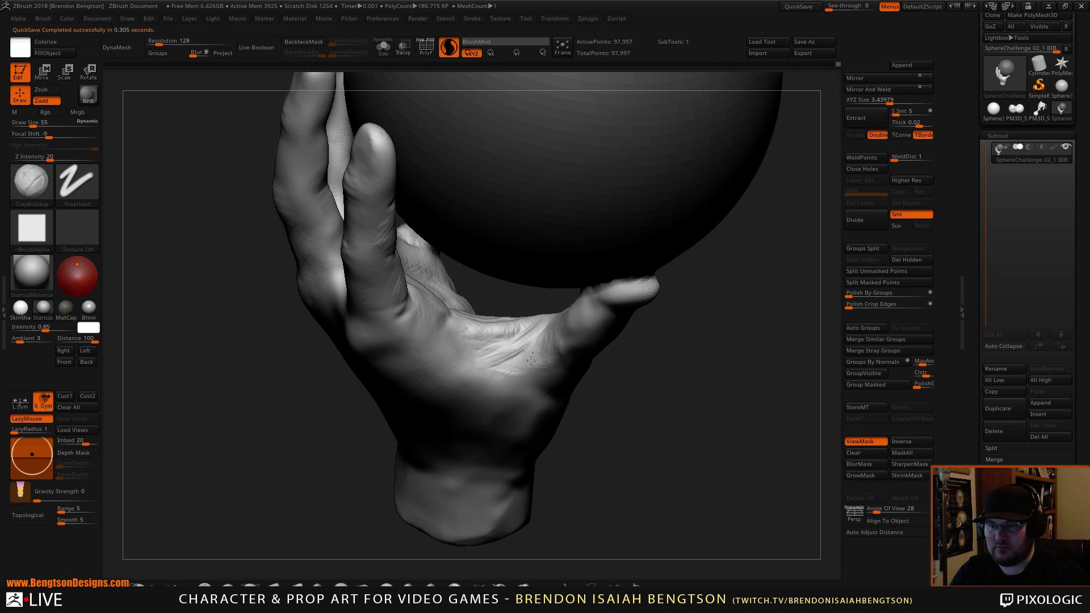
{"action": "mouse_move", "coordinate": [536, 362]}
{"action": "left_mouse_down"}
{"action": "mouse_move", "coordinate": [554, 322]}
{"action": "mouse_move", "coordinate": [557, 371]}
{"action": "left_mouse_up"}
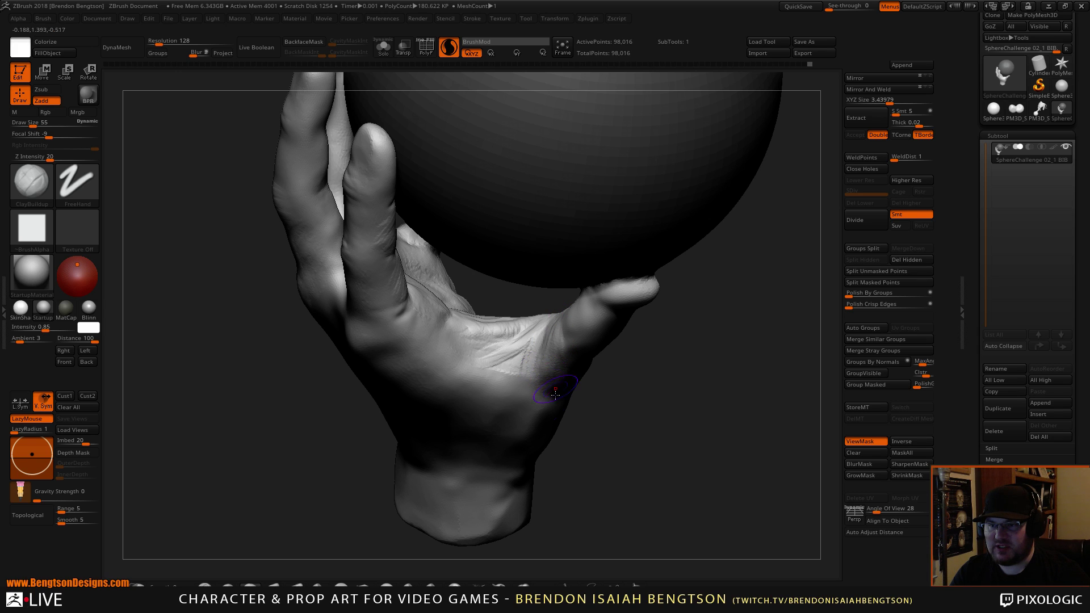
Step: Smooth the folds on the web between the thumb and index finger into the surrounding skin
{"action": "key", "text": "shift"}
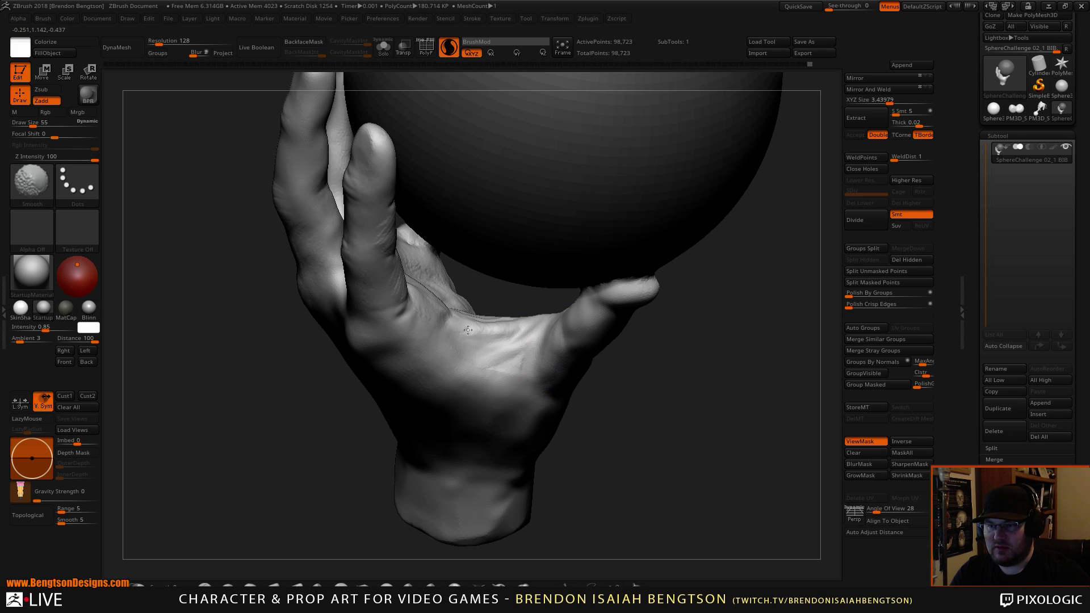
{"action": "left_click_drag", "start_coordinate": [468, 330], "coordinate": [528, 372], "text": "shift"}
{"action": "mouse_move", "coordinate": [689, 460]}
{"action": "left_mouse_down", "text": "alt"}
{"action": "mouse_move", "coordinate": [697, 371]}
{"action": "mouse_move", "coordinate": [698, 447]}
{"action": "mouse_move", "coordinate": [628, 413]}
{"action": "left_mouse_up", "text": "alt"}
{"action": "key", "text": "shift"}
{"action": "left_click_drag", "start_coordinate": [500, 376], "coordinate": [483, 379], "text": "shift"}
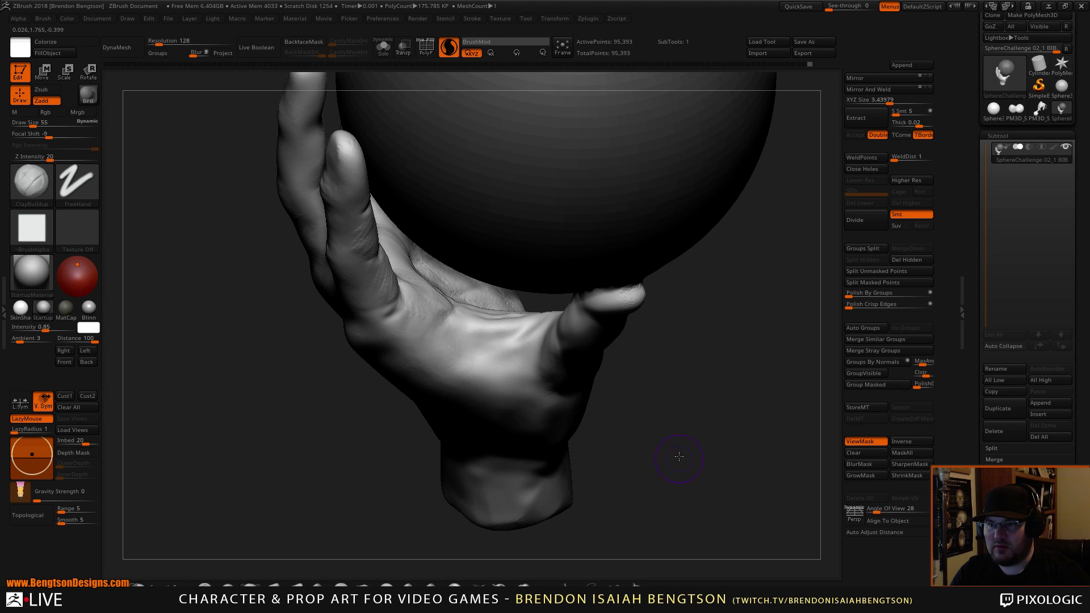
Step: Reshape the contour of the thumb web with Move Topological at draw size 88 and smooth the surface below it
{"action": "mouse_move", "coordinate": [681, 452]}
{"action": "left_mouse_down", "text": "alt"}
{"action": "mouse_move", "coordinate": [683, 380]}
{"action": "mouse_move", "coordinate": [720, 416]}
{"action": "mouse_move", "coordinate": [664, 455]}
{"action": "mouse_move", "coordinate": [711, 440]}
{"action": "left_mouse_up", "text": "alt"}
{"action": "key", "text": "b"}
{"action": "key", "text": "m"}
{"action": "key", "text": "t"}
{"action": "key", "text": "space"}
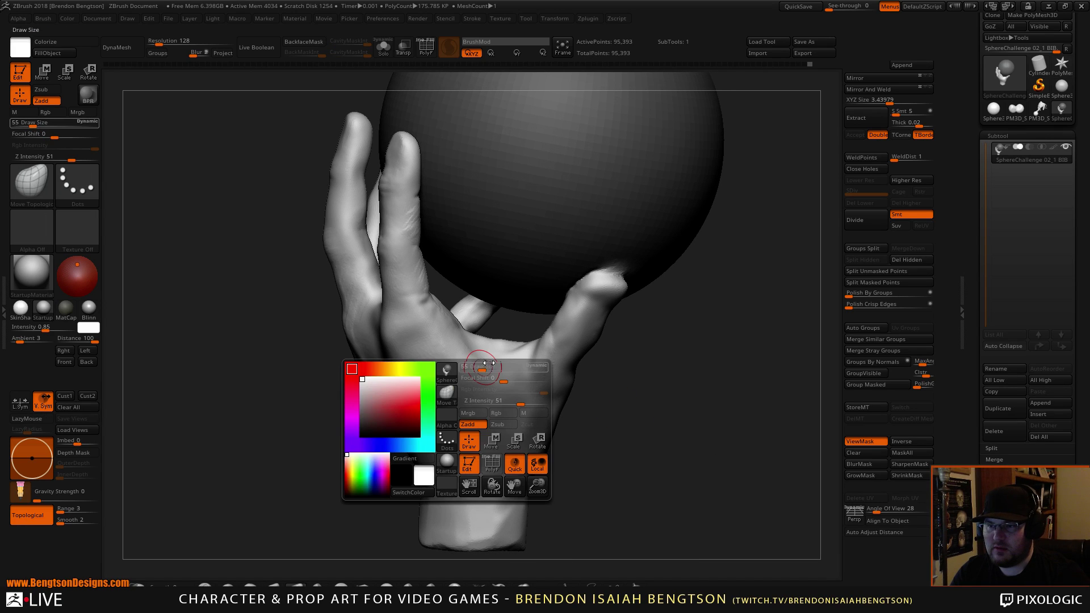
{"action": "left_click_drag", "start_coordinate": [481, 366], "coordinate": [486, 366]}
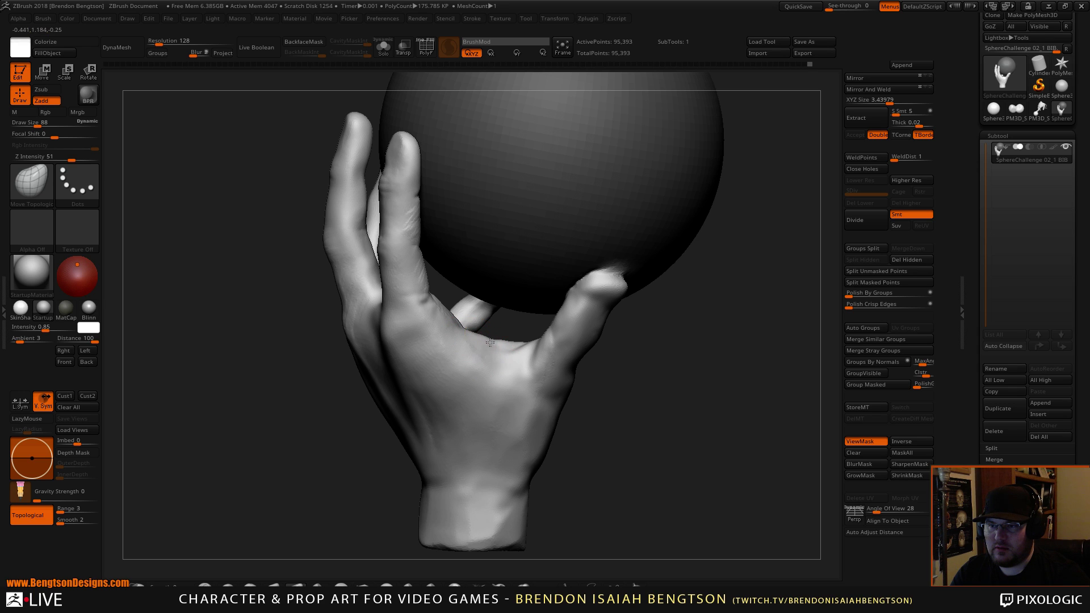
{"action": "left_click_drag", "start_coordinate": [614, 372], "coordinate": [681, 391], "text": "alt"}
{"action": "mouse_move", "coordinate": [512, 428]}
{"action": "left_mouse_down", "text": "shift"}
{"action": "mouse_move", "coordinate": [502, 401]}
{"action": "mouse_move", "coordinate": [477, 392]}
{"action": "left_mouse_up", "text": "shift"}
Step: Reshape the thumb's tip and sides against the sphere with Move Topological at draw sizes 140 and 101
{"action": "mouse_move", "coordinate": [632, 404]}
{"action": "left_mouse_down"}
{"action": "mouse_move", "coordinate": [625, 336]}
{"action": "mouse_move", "coordinate": [639, 367]}
{"action": "mouse_move", "coordinate": [644, 503]}
{"action": "mouse_move", "coordinate": [653, 438]}
{"action": "mouse_move", "coordinate": [645, 472]}
{"action": "mouse_move", "coordinate": [662, 541]}
{"action": "mouse_move", "coordinate": [645, 438]}
{"action": "mouse_move", "coordinate": [689, 445]}
{"action": "mouse_move", "coordinate": [669, 448]}
{"action": "mouse_move", "coordinate": [680, 455]}
{"action": "mouse_move", "coordinate": [679, 384]}
{"action": "mouse_move", "coordinate": [626, 355]}
{"action": "left_mouse_up"}
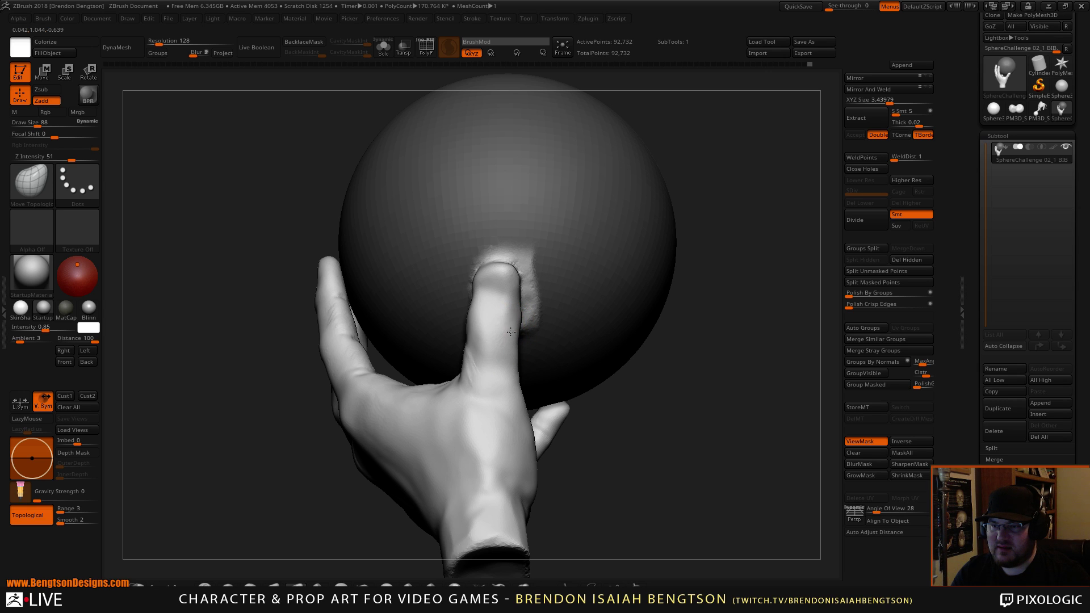
{"action": "key", "text": "space"}
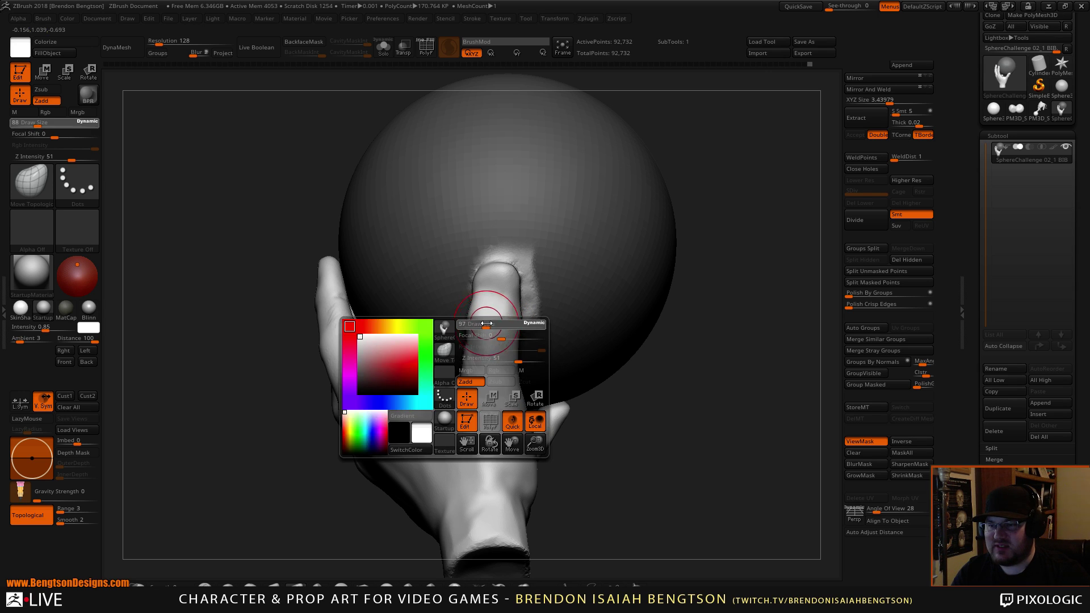
{"action": "left_click_drag", "start_coordinate": [490, 330], "coordinate": [501, 331]}
{"action": "mouse_move", "coordinate": [712, 274]}
{"action": "left_mouse_down", "text": "alt"}
{"action": "mouse_move", "coordinate": [640, 244]}
{"action": "mouse_move", "coordinate": [713, 261]}
{"action": "mouse_move", "coordinate": [681, 266]}
{"action": "left_mouse_up", "text": "alt"}
{"action": "left_click_drag", "start_coordinate": [386, 290], "coordinate": [397, 339]}
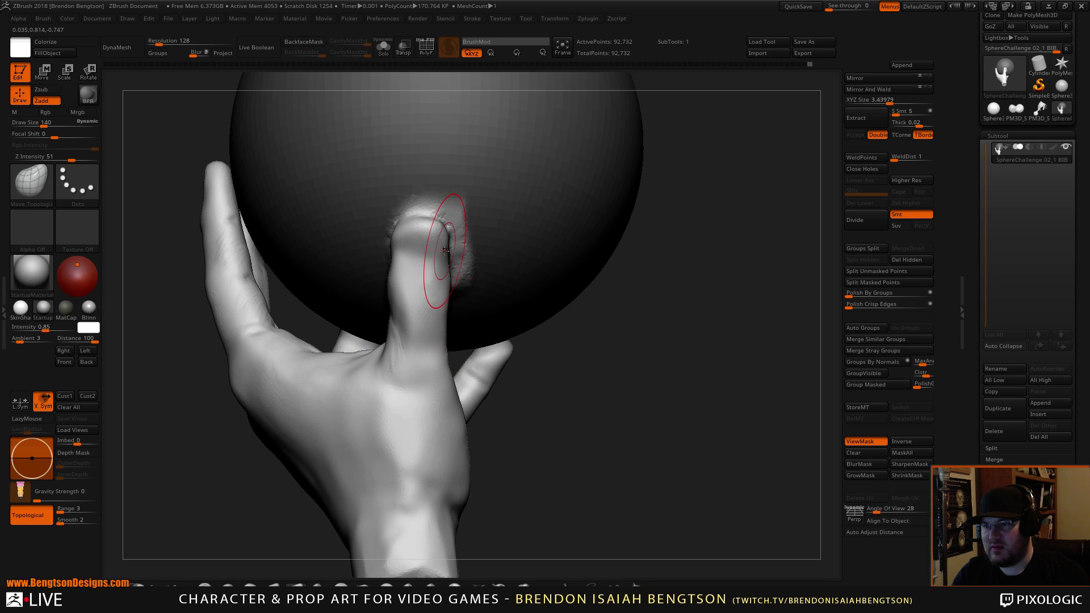
{"action": "key", "text": "space"}
{"action": "left_click_drag", "start_coordinate": [434, 228], "coordinate": [428, 228]}
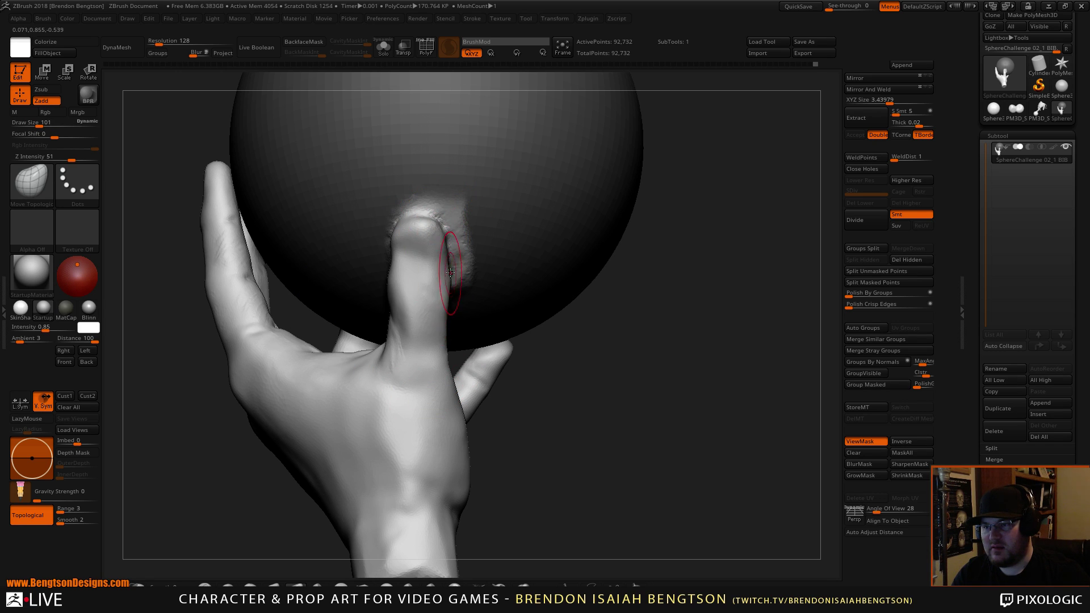
Step: Carve down the raised patch on the sphere beside the thumb with ClayBuildup in subtract mode at draw size 101
{"action": "left_click_drag", "start_coordinate": [612, 351], "coordinate": [568, 299]}
{"action": "key", "text": "b"}
{"action": "key", "text": "c"}
{"action": "key", "text": "b"}
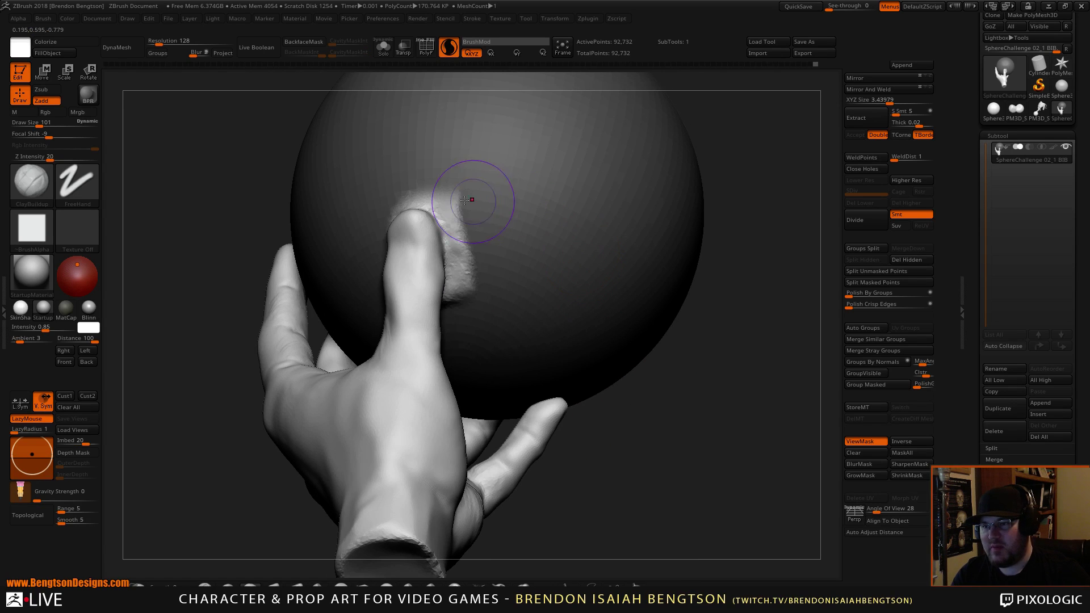
{"action": "left_click_drag", "start_coordinate": [472, 200], "coordinate": [479, 282], "text": "alt"}
{"action": "left_click_drag", "start_coordinate": [658, 439], "coordinate": [643, 409]}
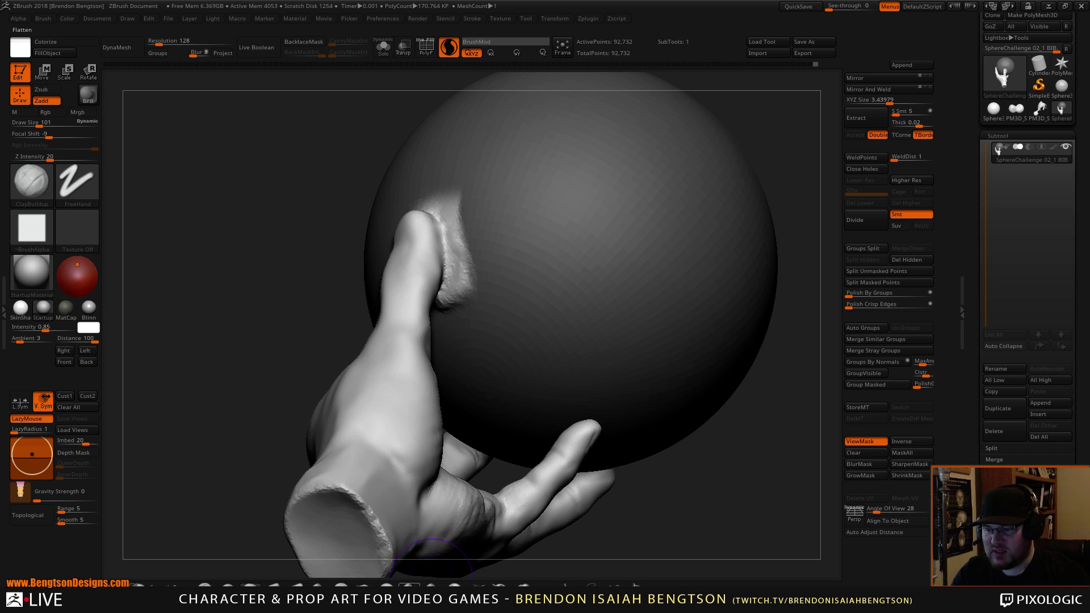
Step: Flatten the rough patch on the sphere around the thumb tip with hPolish at draw size 52
{"action": "key", "text": "b"}
{"action": "key", "text": "h"}
{"action": "key", "text": "p"}
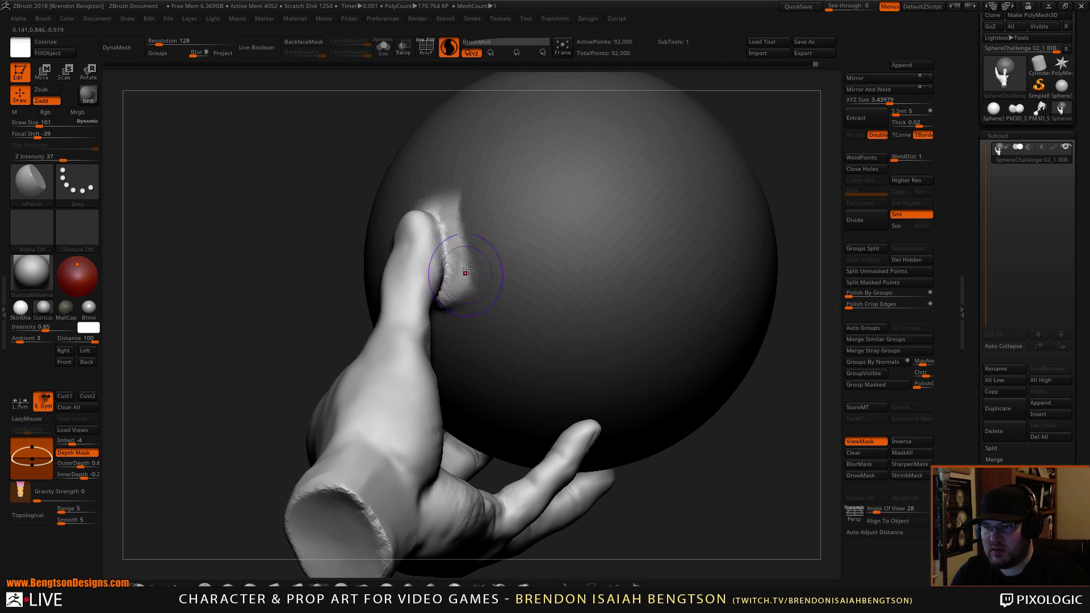
{"action": "key", "text": "space"}
{"action": "left_click_drag", "start_coordinate": [470, 267], "coordinate": [463, 261]}
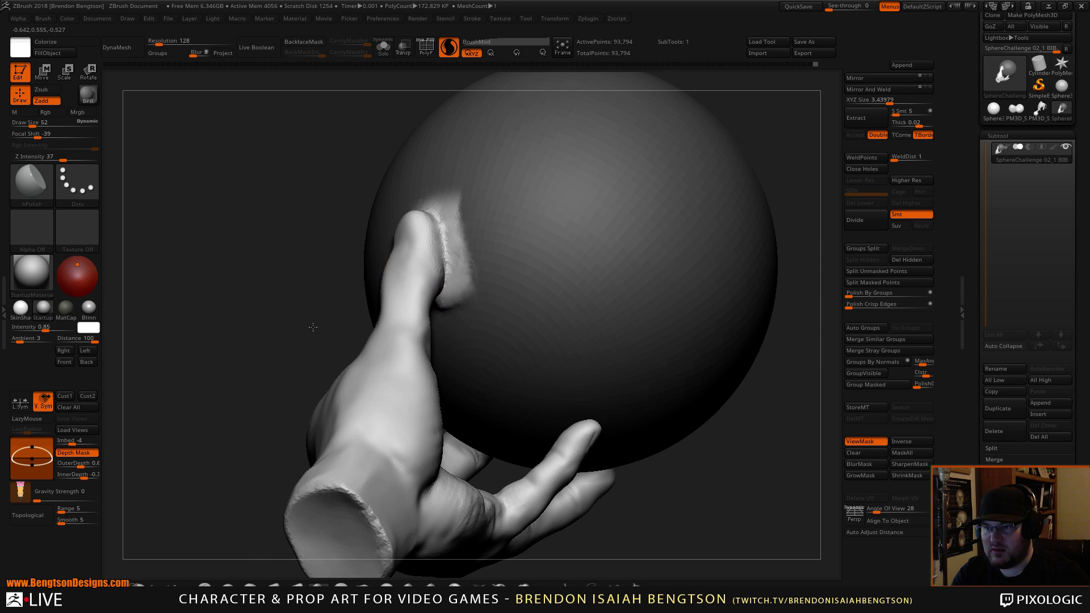
{"action": "mouse_move", "coordinate": [313, 327]}
{"action": "left_mouse_down"}
{"action": "mouse_move", "coordinate": [300, 276]}
{"action": "mouse_move", "coordinate": [362, 278]}
{"action": "left_mouse_up"}
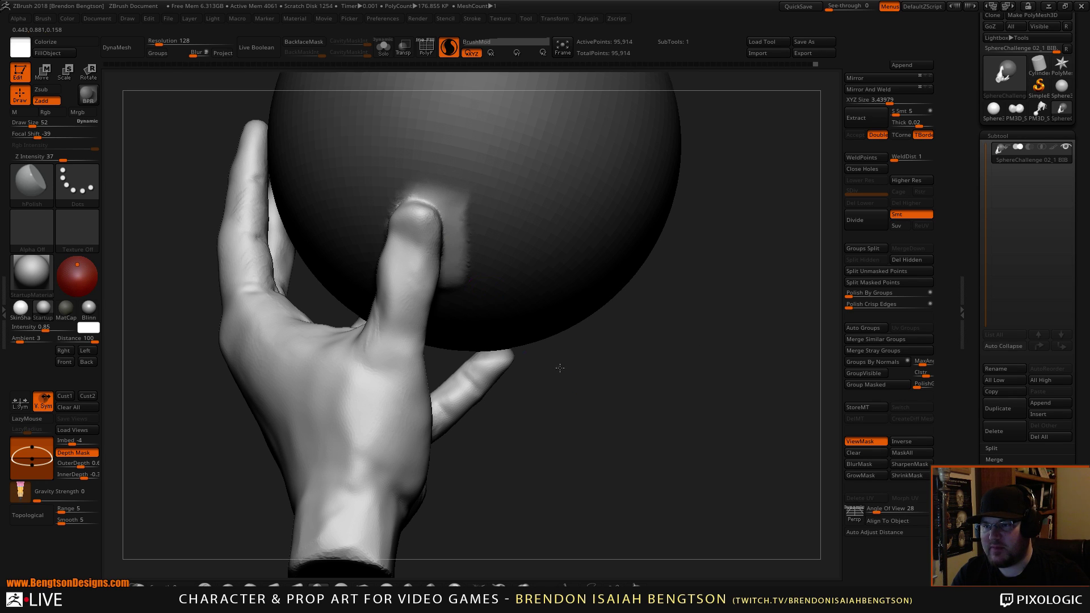
{"action": "left_click_drag", "start_coordinate": [560, 368], "coordinate": [445, 293]}
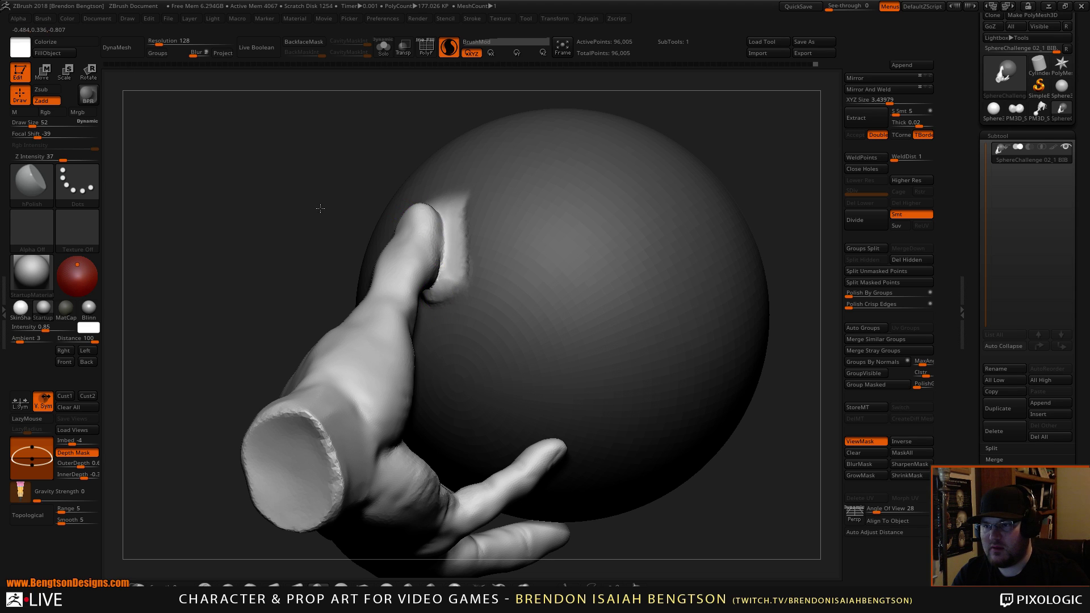
Step: Carve the thumbnail outline and the joint creases on the back of the thumb with DamStandard at draw size 52
{"action": "mouse_move", "coordinate": [320, 208]}
{"action": "left_mouse_down"}
{"action": "mouse_move", "coordinate": [584, 354]}
{"action": "mouse_move", "coordinate": [579, 341]}
{"action": "left_mouse_up"}
{"action": "key", "text": "b"}
{"action": "key", "text": "d"}
{"action": "key", "text": "s"}
{"action": "right_click_drag", "start_coordinate": [530, 280], "coordinate": [519, 253]}
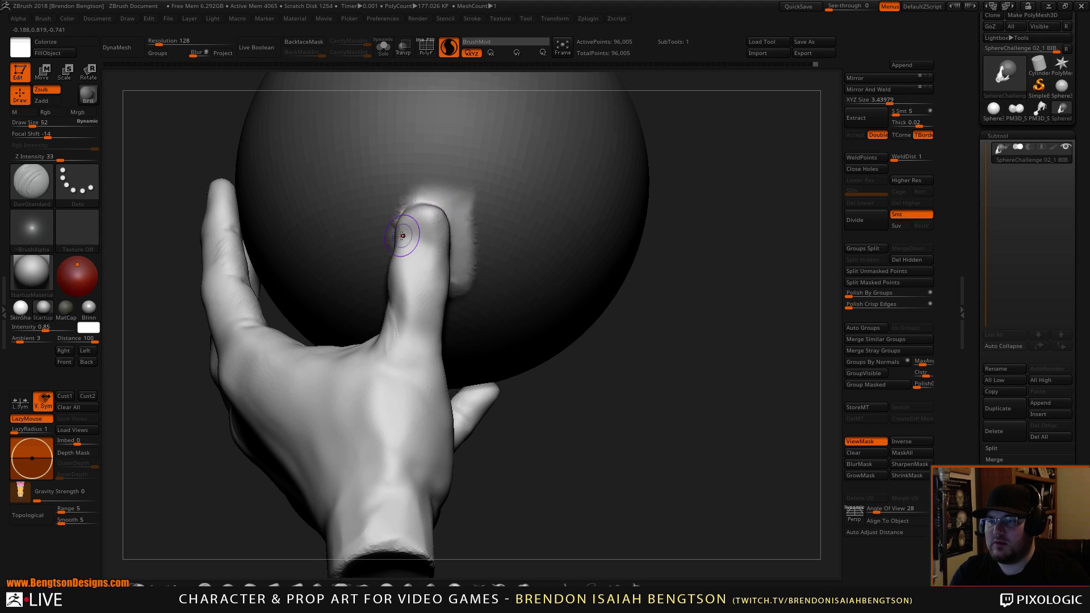
{"action": "left_click_drag", "start_coordinate": [402, 235], "coordinate": [404, 221]}
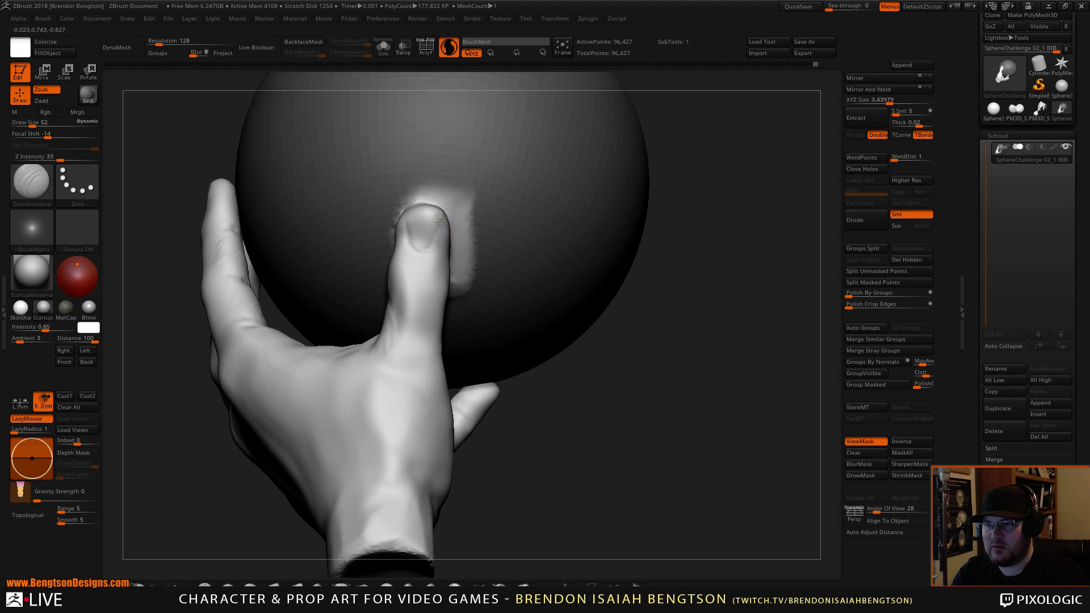
{"action": "mouse_move", "coordinate": [440, 216]}
{"action": "left_mouse_down"}
{"action": "mouse_move", "coordinate": [419, 246]}
{"action": "mouse_move", "coordinate": [424, 282]}
{"action": "mouse_move", "coordinate": [394, 275]}
{"action": "mouse_move", "coordinate": [433, 292]}
{"action": "mouse_move", "coordinate": [403, 291]}
{"action": "mouse_move", "coordinate": [423, 295]}
{"action": "left_mouse_up"}
{"action": "mouse_move", "coordinate": [554, 450]}
{"action": "left_mouse_down"}
{"action": "mouse_move", "coordinate": [486, 353]}
{"action": "mouse_move", "coordinate": [518, 455]}
{"action": "mouse_move", "coordinate": [502, 460]}
{"action": "mouse_move", "coordinate": [523, 462]}
{"action": "left_mouse_up"}
Step: Build up the knuckle at the thumb's base with ClayBuildup at draw size 93 and smooth it into the hand
{"action": "key", "text": "b"}
{"action": "key", "text": "c"}
{"action": "key", "text": "b"}
{"action": "key", "text": "space"}
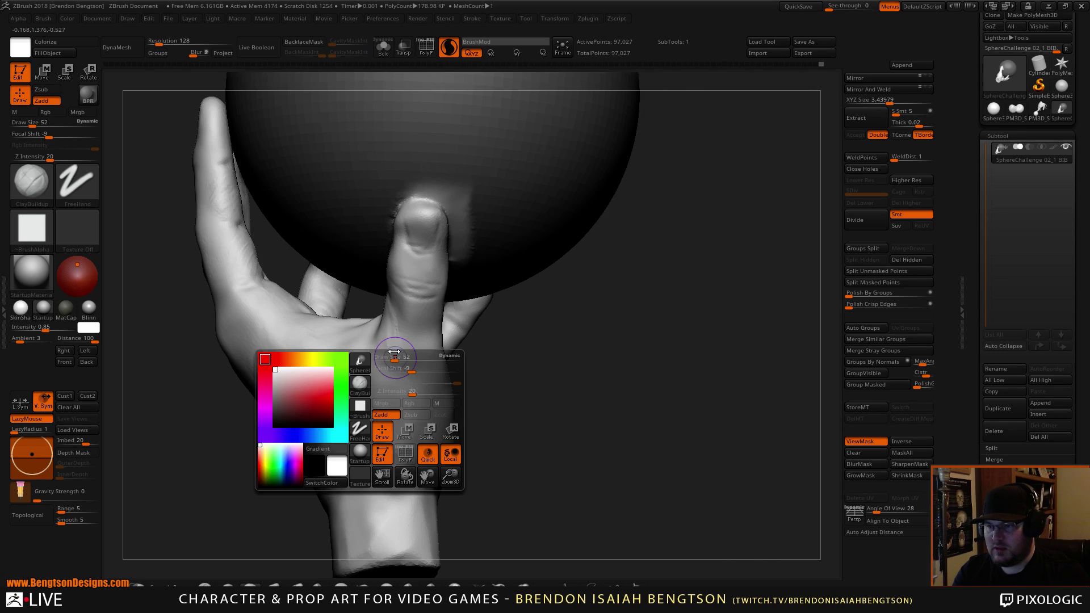
{"action": "left_click_drag", "start_coordinate": [392, 358], "coordinate": [400, 359]}
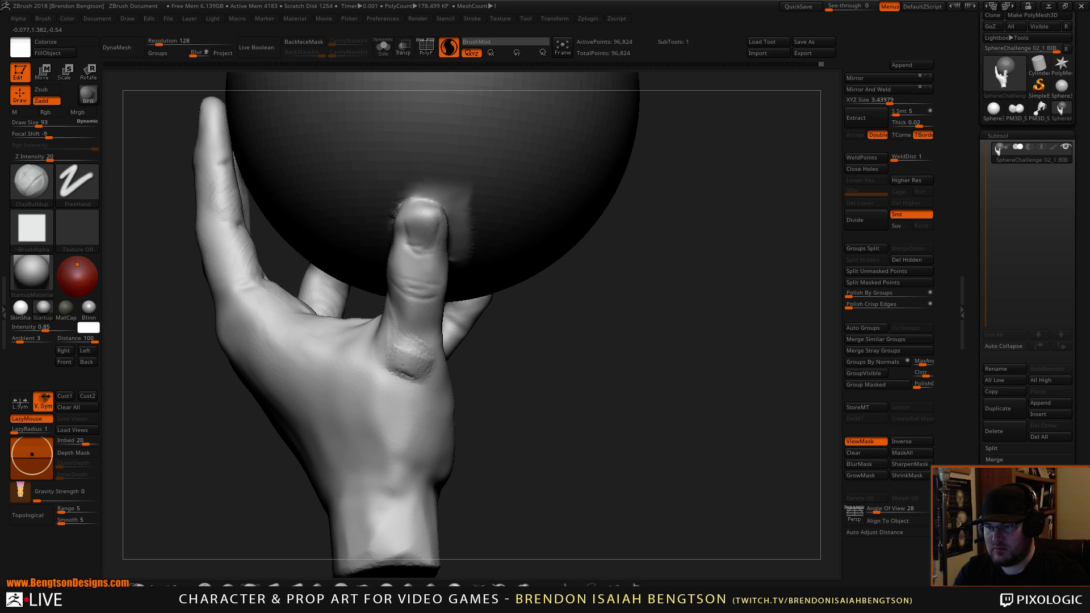
{"action": "left_click_drag", "start_coordinate": [400, 372], "coordinate": [407, 393]}
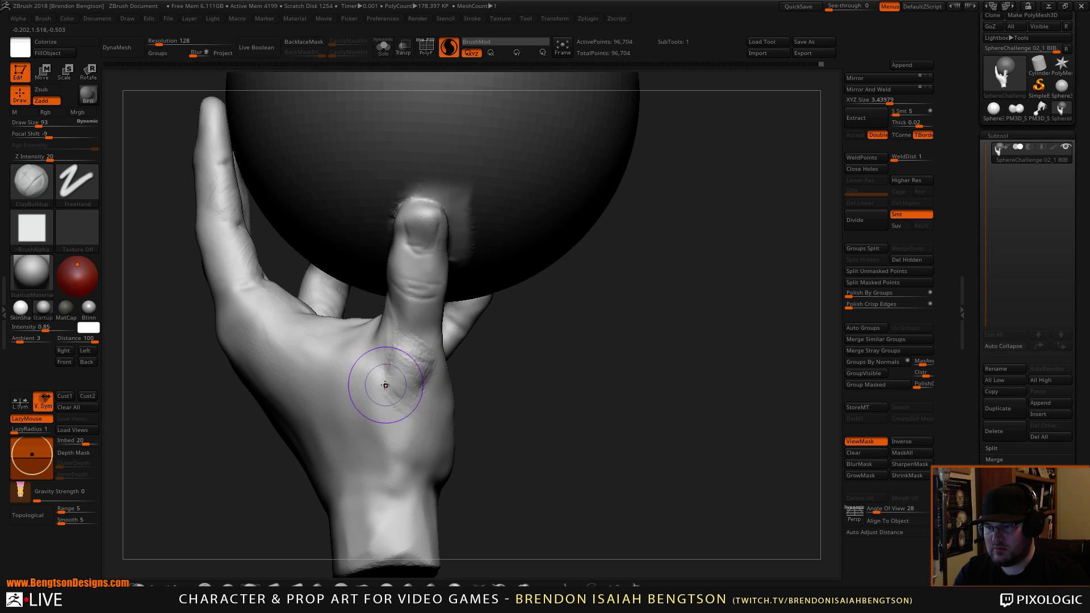
{"action": "left_click_drag", "start_coordinate": [599, 446], "coordinate": [596, 454]}
{"action": "mouse_move", "coordinate": [596, 454]}
{"action": "right_mouse_down"}
{"action": "mouse_move", "coordinate": [642, 477]}
{"action": "mouse_move", "coordinate": [622, 496]}
{"action": "mouse_move", "coordinate": [644, 437]}
{"action": "right_mouse_up"}
{"action": "mouse_move", "coordinate": [644, 436]}
{"action": "left_mouse_down"}
{"action": "mouse_move", "coordinate": [693, 406]}
{"action": "mouse_move", "coordinate": [720, 414]}
{"action": "left_mouse_up"}
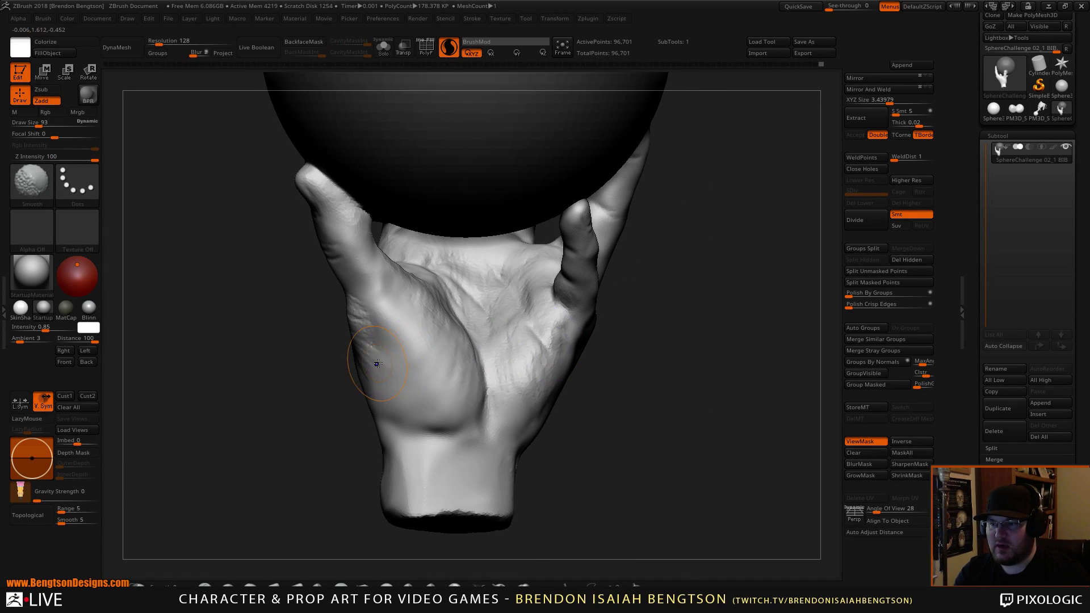
{"action": "left_click_drag", "start_coordinate": [377, 360], "coordinate": [361, 321], "text": "shift"}
Step: Add more clay from the thumb's base knuckle toward the wrist and smooth the strokes
{"action": "right_click_drag", "start_coordinate": [289, 462], "coordinate": [322, 397], "text": "ctrl"}
{"action": "right_click_drag", "start_coordinate": [515, 414], "coordinate": [534, 460], "text": "ctrl"}
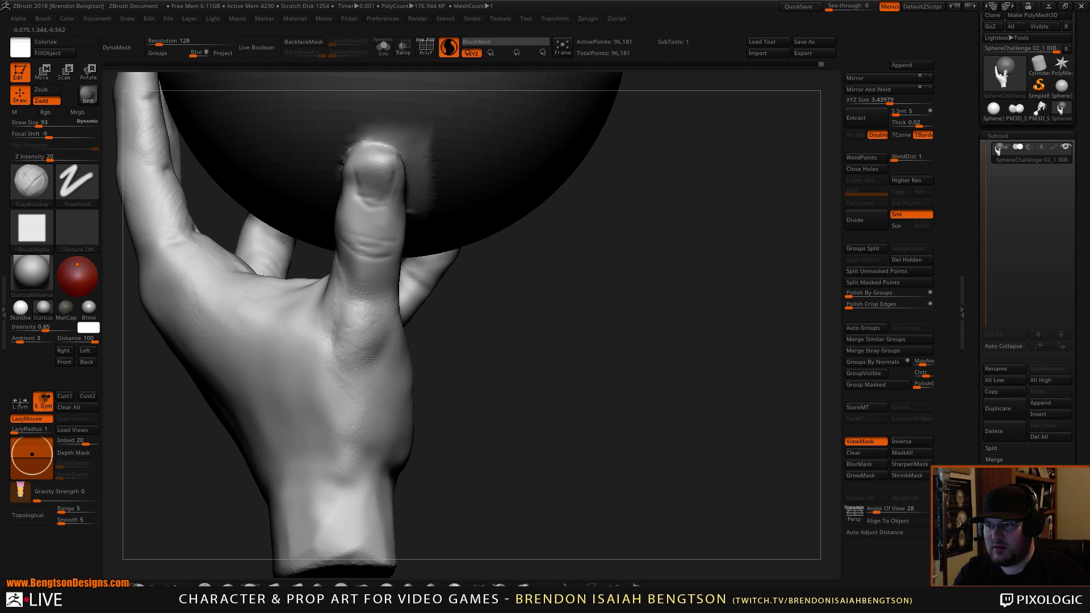
{"action": "left_click_drag", "start_coordinate": [368, 389], "coordinate": [368, 353]}
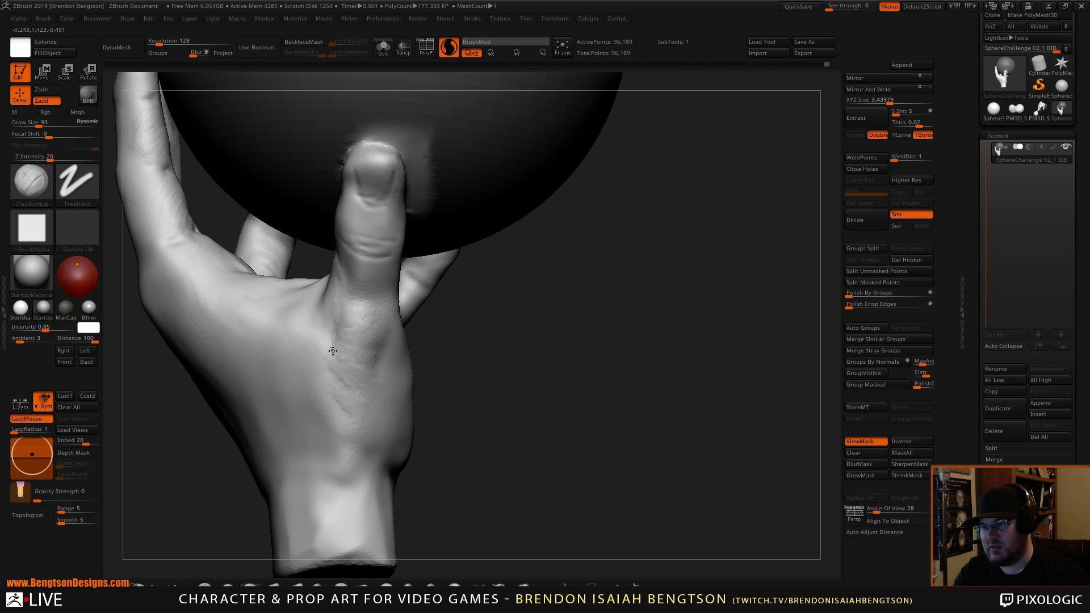
{"action": "left_click_drag", "start_coordinate": [341, 407], "coordinate": [350, 348], "text": "shift"}
{"action": "right_click_drag", "start_coordinate": [537, 410], "coordinate": [571, 369], "text": "ctrl"}
{"action": "mouse_move", "coordinate": [636, 383]}
{"action": "left_mouse_down"}
{"action": "mouse_move", "coordinate": [618, 418]}
{"action": "mouse_move", "coordinate": [606, 414]}
{"action": "mouse_move", "coordinate": [627, 438]}
{"action": "mouse_move", "coordinate": [581, 431]}
{"action": "mouse_move", "coordinate": [610, 428]}
{"action": "mouse_move", "coordinate": [608, 475]}
{"action": "left_mouse_up"}
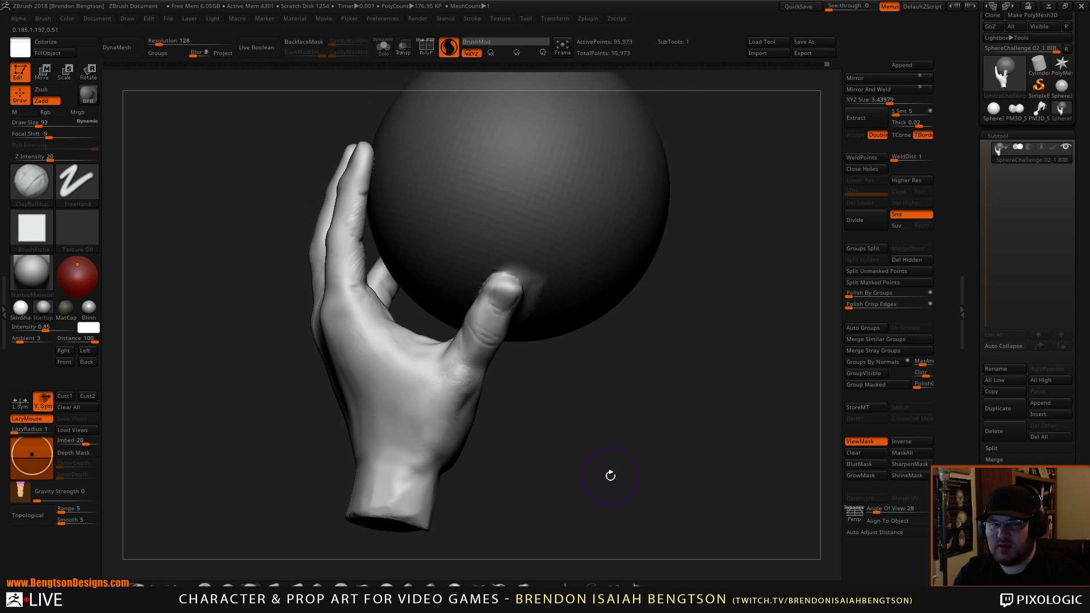
Step: Refine the thumb's outer contour below the tip with Move Topological at draw sizes 93 and 65
{"action": "key", "text": "b"}
{"action": "key", "text": "m"}
{"action": "key", "text": "t"}
{"action": "mouse_move", "coordinate": [574, 437]}
{"action": "left_mouse_down"}
{"action": "mouse_move", "coordinate": [571, 395]}
{"action": "mouse_move", "coordinate": [577, 420]}
{"action": "left_mouse_up"}
{"action": "left_click_drag", "start_coordinate": [587, 487], "coordinate": [594, 516], "text": "alt"}
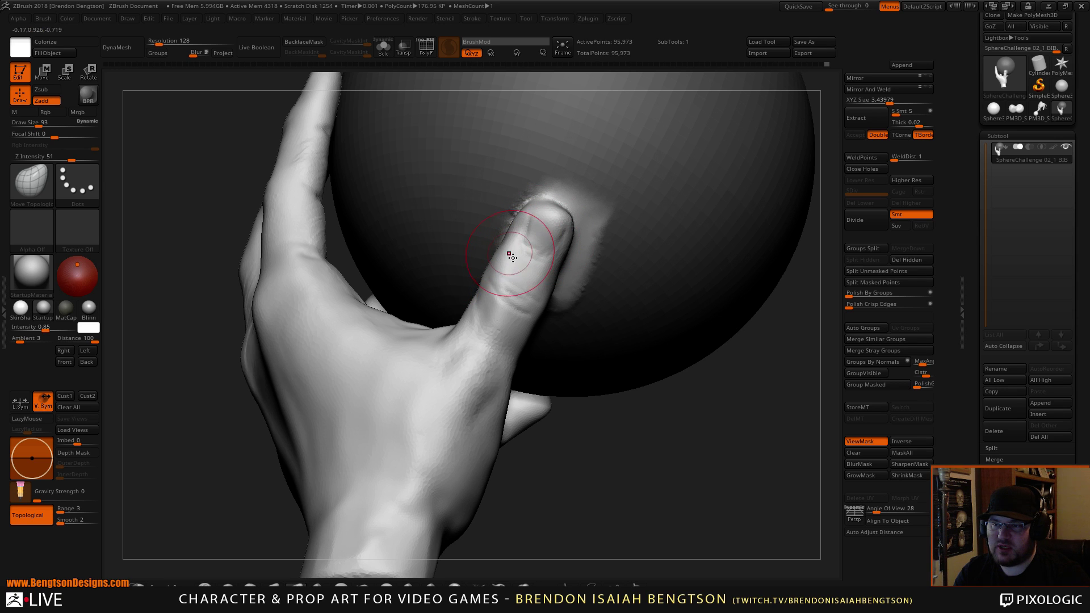
{"action": "mouse_move", "coordinate": [594, 435]}
{"action": "left_mouse_down"}
{"action": "mouse_move", "coordinate": [641, 538]}
{"action": "mouse_move", "coordinate": [635, 445]}
{"action": "mouse_move", "coordinate": [600, 384]}
{"action": "mouse_move", "coordinate": [525, 304]}
{"action": "left_mouse_up"}
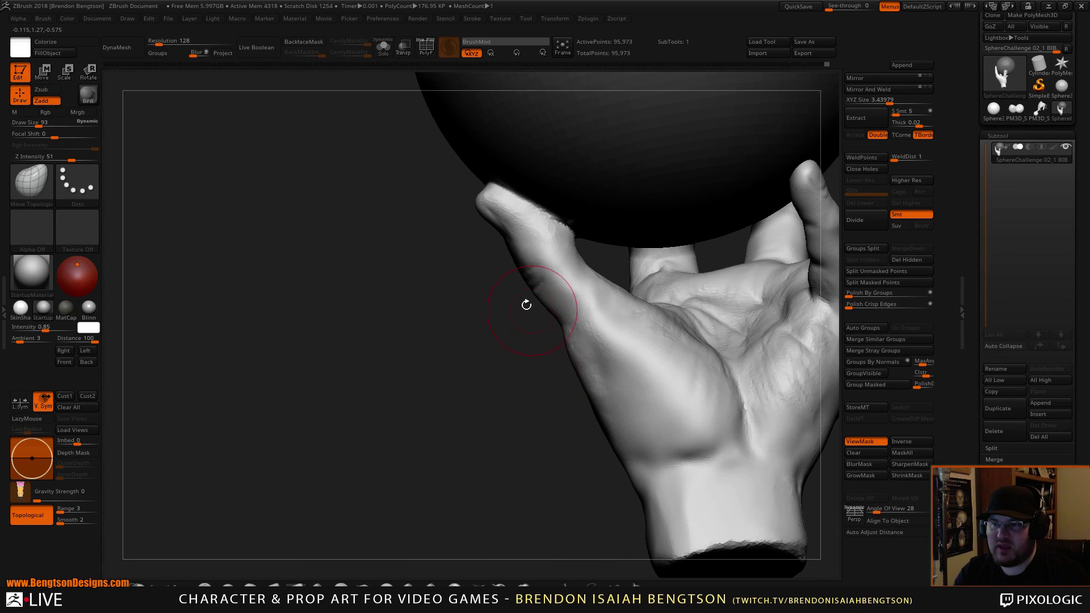
{"action": "key", "text": "space"}
{"action": "left_click_drag", "start_coordinate": [521, 251], "coordinate": [512, 251]}
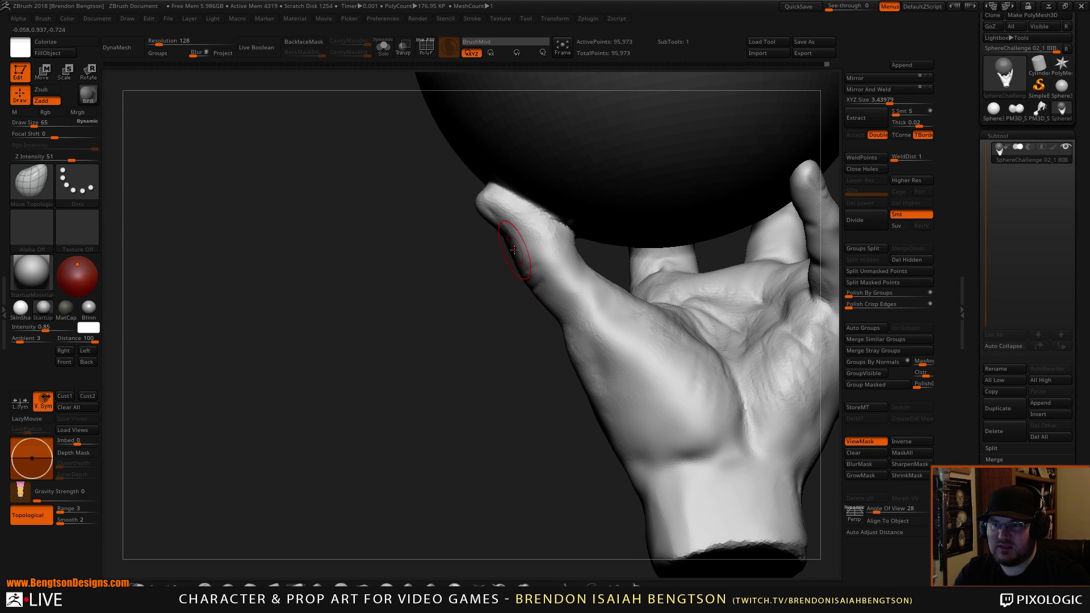
{"action": "left_click_drag", "start_coordinate": [495, 417], "coordinate": [464, 182], "text": "shift"}
Step: Examine the whole hand and sphere, checking the palm and the little-finger side from several angles
{"action": "left_click_drag", "start_coordinate": [443, 441], "coordinate": [349, 466], "text": "alt"}
{"action": "mouse_move", "coordinate": [349, 466]}
{"action": "left_mouse_down"}
{"action": "mouse_move", "coordinate": [384, 469]}
{"action": "mouse_move", "coordinate": [367, 462]}
{"action": "left_mouse_up"}
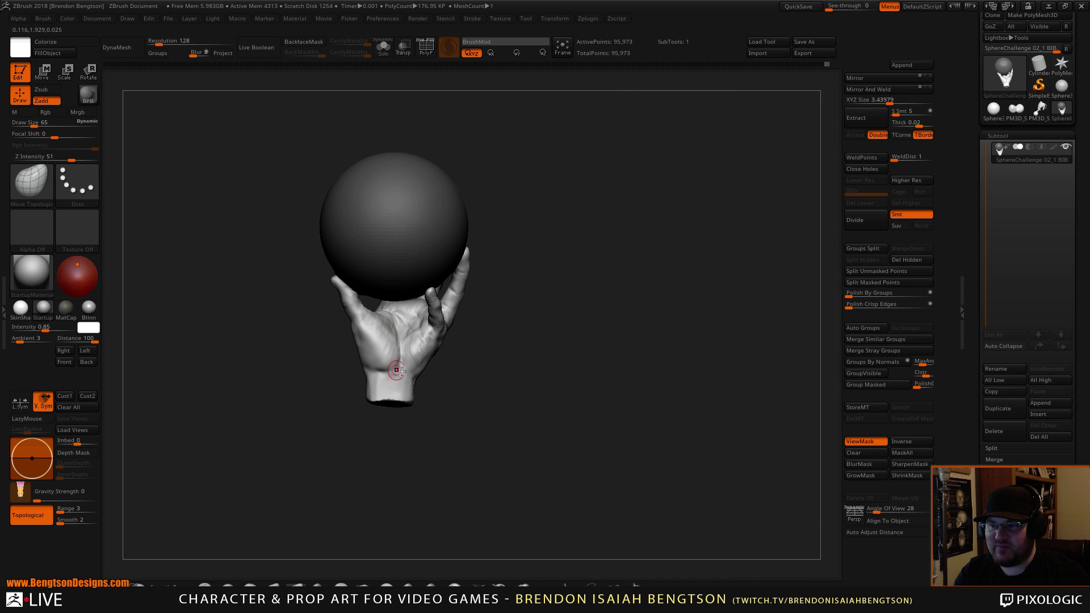
{"action": "mouse_move", "coordinate": [431, 391]}
{"action": "left_mouse_down"}
{"action": "mouse_move", "coordinate": [465, 382]}
{"action": "mouse_move", "coordinate": [479, 409]}
{"action": "mouse_move", "coordinate": [498, 414]}
{"action": "mouse_move", "coordinate": [512, 448]}
{"action": "mouse_move", "coordinate": [499, 453]}
{"action": "mouse_move", "coordinate": [486, 438]}
{"action": "left_mouse_up"}
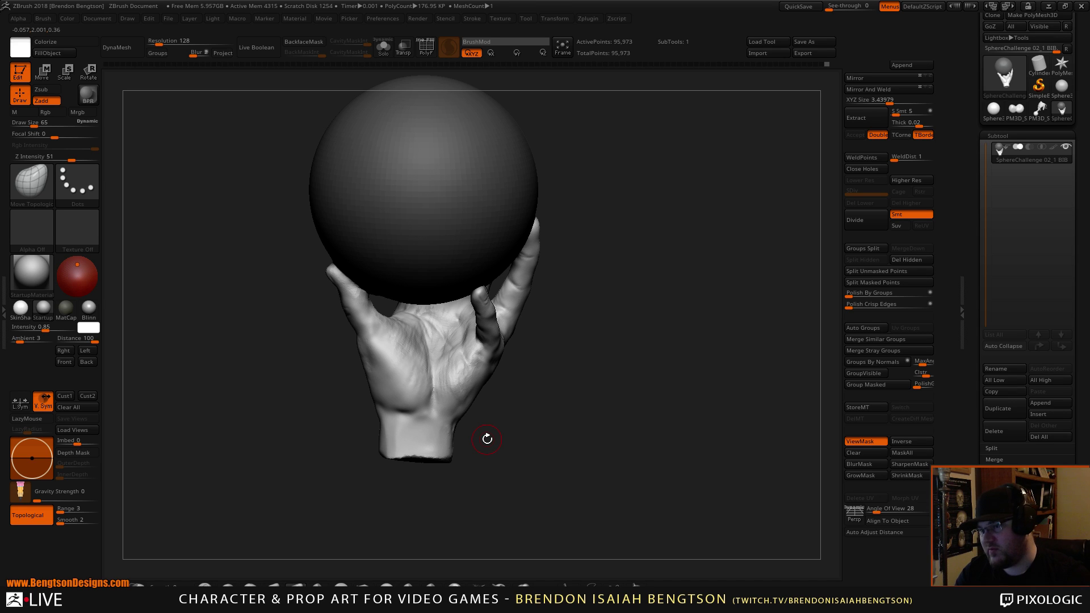
{"action": "left_click_drag", "start_coordinate": [561, 397], "coordinate": [506, 390]}
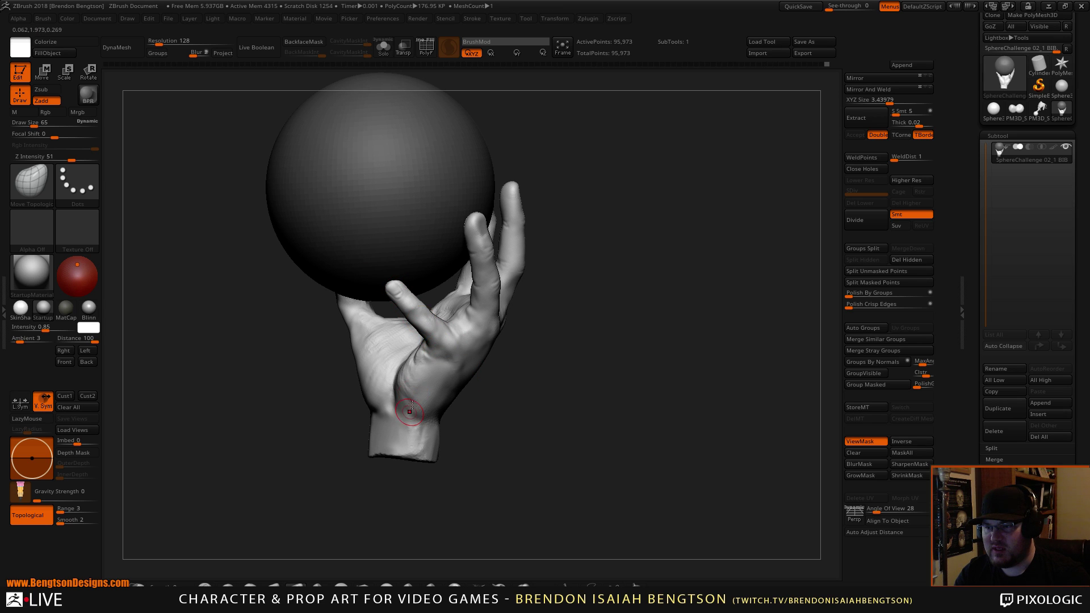
{"action": "left_click_drag", "start_coordinate": [516, 340], "coordinate": [640, 447]}
{"action": "left_click_drag", "start_coordinate": [559, 343], "coordinate": [508, 312], "text": "alt"}
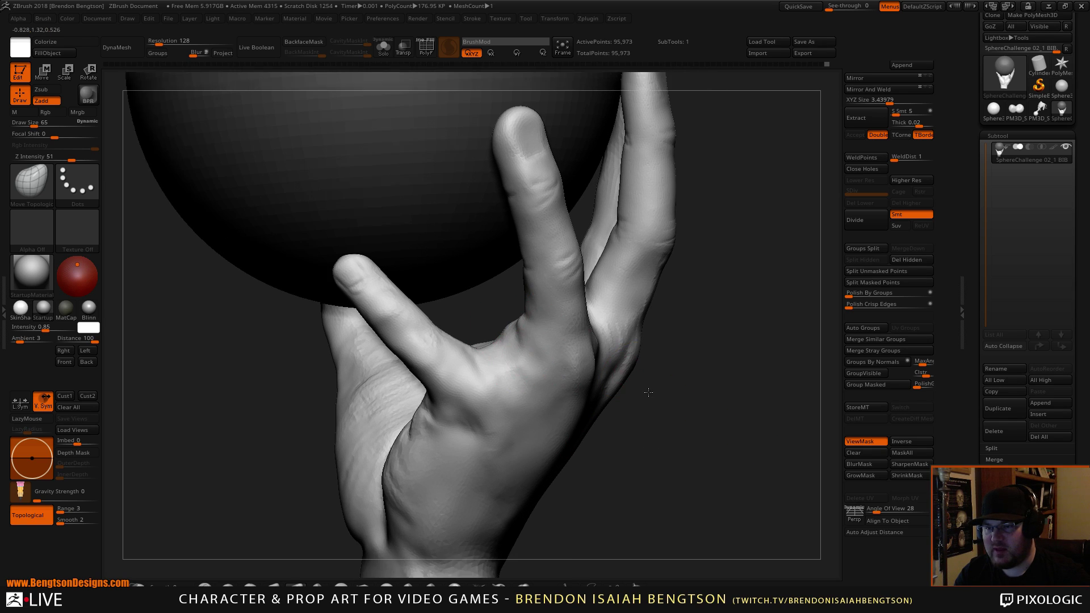
{"action": "mouse_move", "coordinate": [670, 386]}
{"action": "left_mouse_down"}
{"action": "mouse_move", "coordinate": [695, 421]}
{"action": "mouse_move", "coordinate": [637, 390]}
{"action": "left_mouse_up"}
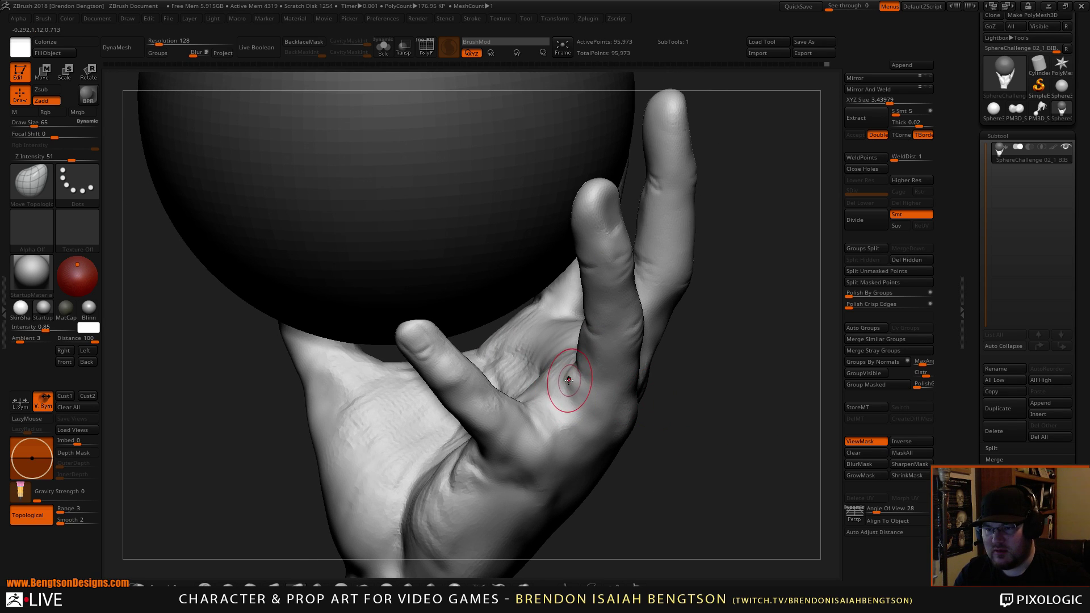
{"action": "left_click_drag", "start_coordinate": [670, 470], "coordinate": [618, 367]}
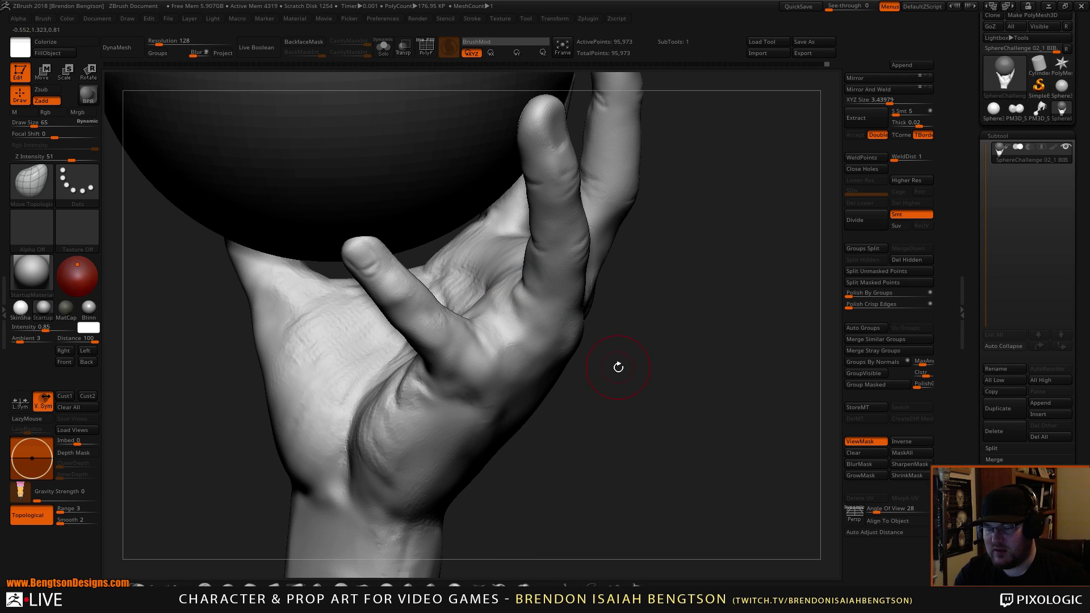
{"action": "mouse_move", "coordinate": [637, 403]}
{"action": "left_mouse_down"}
{"action": "mouse_move", "coordinate": [673, 414]}
{"action": "mouse_move", "coordinate": [676, 437]}
{"action": "mouse_move", "coordinate": [667, 420]}
{"action": "left_mouse_up"}
Step: Sculpt skin folds across the palm at the base of the ring finger with ClayBuildup at draw size 27
{"action": "key", "text": "b"}
{"action": "key", "text": "c"}
{"action": "key", "text": "b"}
{"action": "key", "text": "space"}
{"action": "left_click_drag", "start_coordinate": [542, 332], "coordinate": [533, 340]}
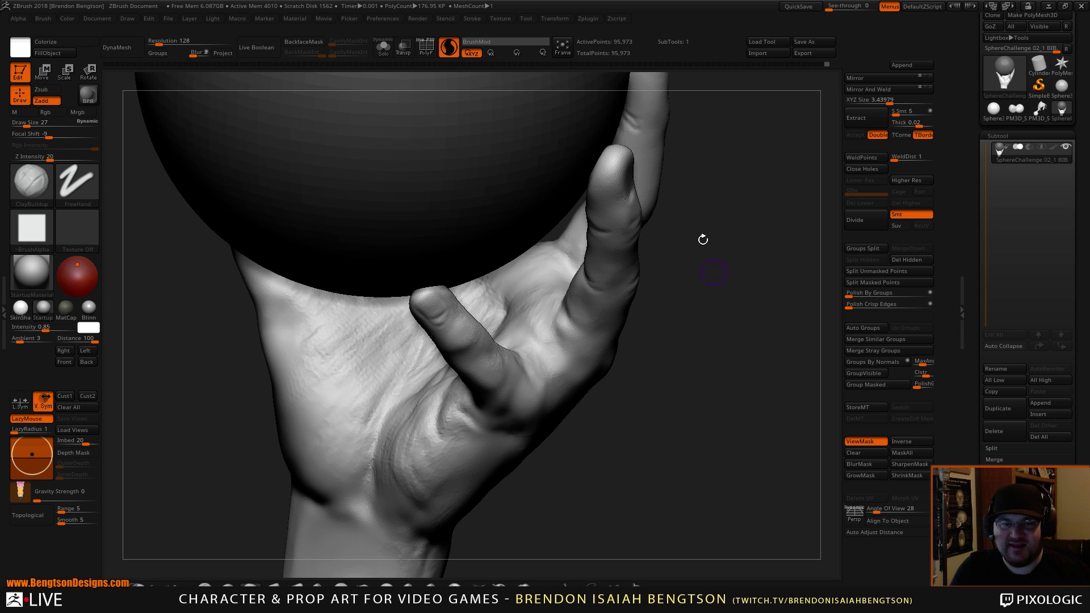
{"action": "left_click_drag", "start_coordinate": [705, 349], "coordinate": [732, 382]}
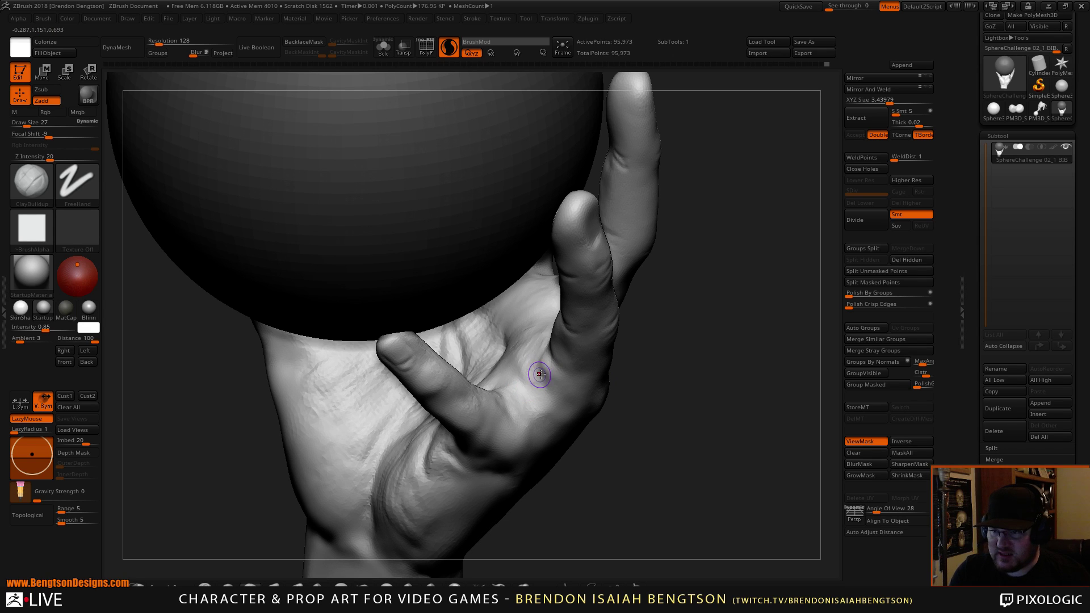
{"action": "left_click_drag", "start_coordinate": [524, 390], "coordinate": [569, 362]}
Step: Build up the web between the little and ring fingers with ClayBuildup at draw size 34
{"action": "key", "text": "space"}
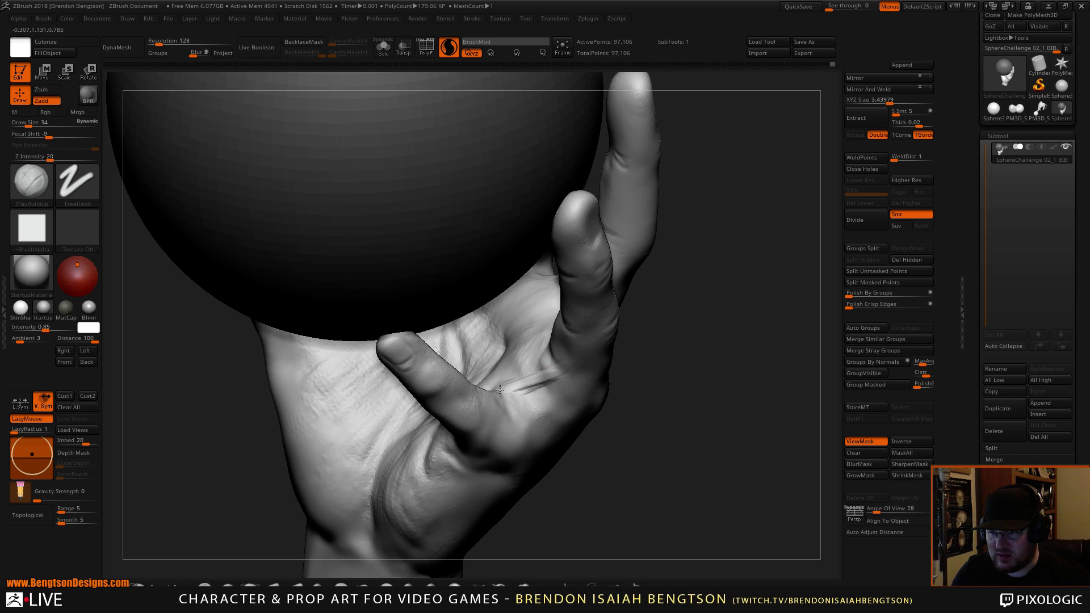
{"action": "mouse_move", "coordinate": [710, 391]}
{"action": "left_mouse_down"}
{"action": "mouse_move", "coordinate": [724, 365]}
{"action": "mouse_move", "coordinate": [725, 302]}
{"action": "mouse_move", "coordinate": [734, 416]}
{"action": "mouse_move", "coordinate": [715, 393]}
{"action": "left_mouse_up"}
{"action": "key", "text": "f"}
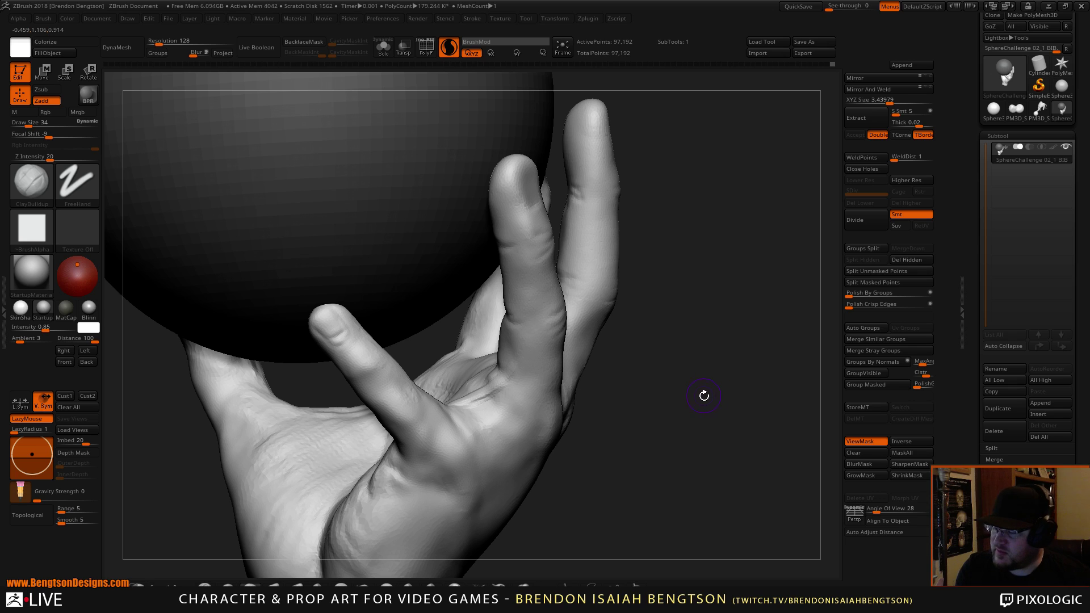
{"action": "mouse_move", "coordinate": [713, 434]}
{"action": "left_mouse_down"}
{"action": "mouse_move", "coordinate": [684, 520]}
{"action": "mouse_move", "coordinate": [479, 387]}
{"action": "mouse_move", "coordinate": [470, 418]}
{"action": "mouse_move", "coordinate": [470, 387]}
{"action": "left_mouse_up"}
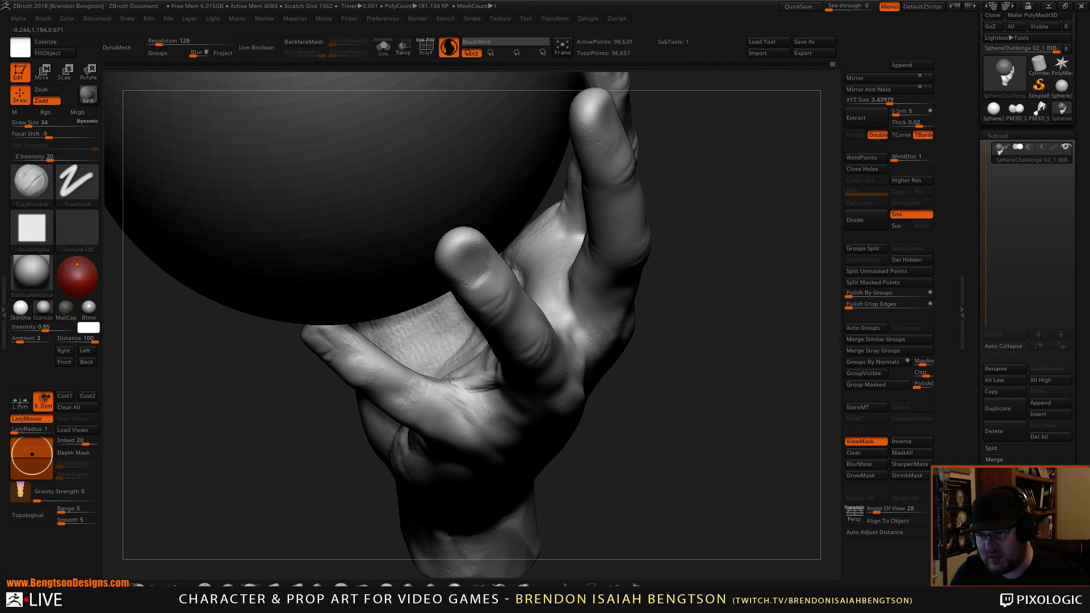
{"action": "mouse_move", "coordinate": [699, 420]}
{"action": "left_mouse_down"}
{"action": "mouse_move", "coordinate": [757, 316]}
{"action": "mouse_move", "coordinate": [744, 411]}
{"action": "mouse_move", "coordinate": [698, 338]}
{"action": "mouse_move", "coordinate": [767, 335]}
{"action": "left_mouse_up"}
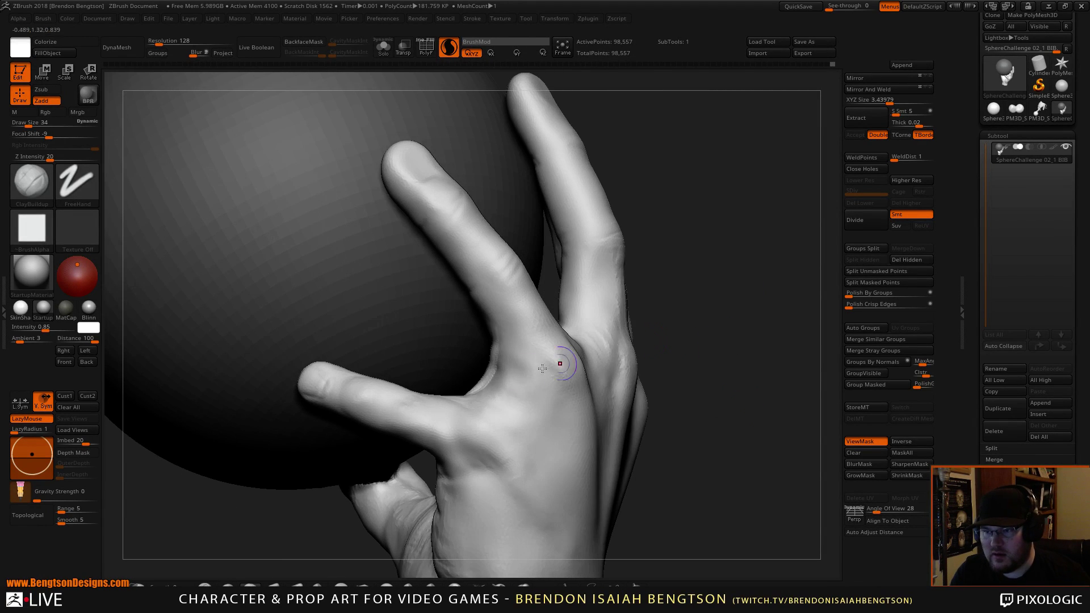
Step: Reshape the web between the little and ring fingers with Move Topological at draw sizes 58 and 32 and smooth its fold
{"action": "key", "text": "b"}
{"action": "key", "text": "m"}
{"action": "key", "text": "t"}
{"action": "key", "text": "space"}
{"action": "left_click_drag", "start_coordinate": [486, 372], "coordinate": [492, 371]}
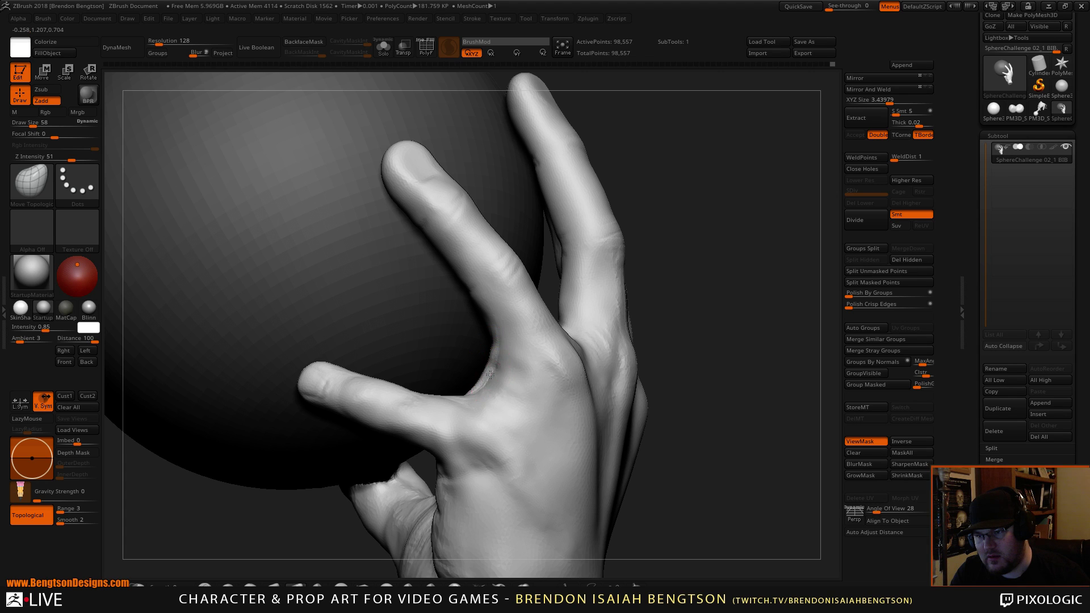
{"action": "key", "text": "space"}
{"action": "left_click_drag", "start_coordinate": [806, 318], "coordinate": [729, 279]}
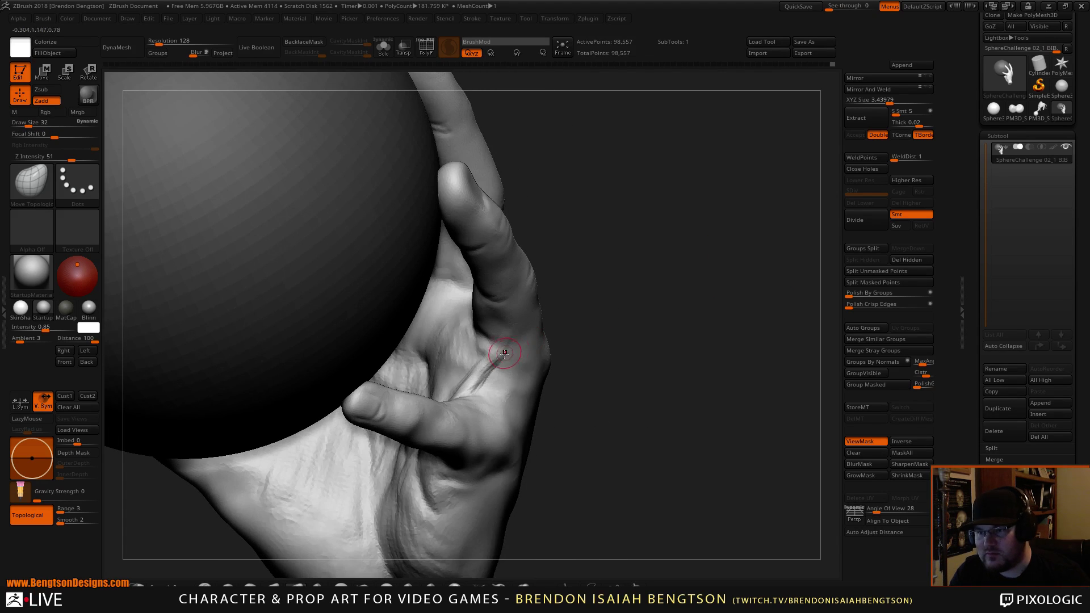
{"action": "left_click_drag", "start_coordinate": [510, 357], "coordinate": [511, 343], "text": "shift"}
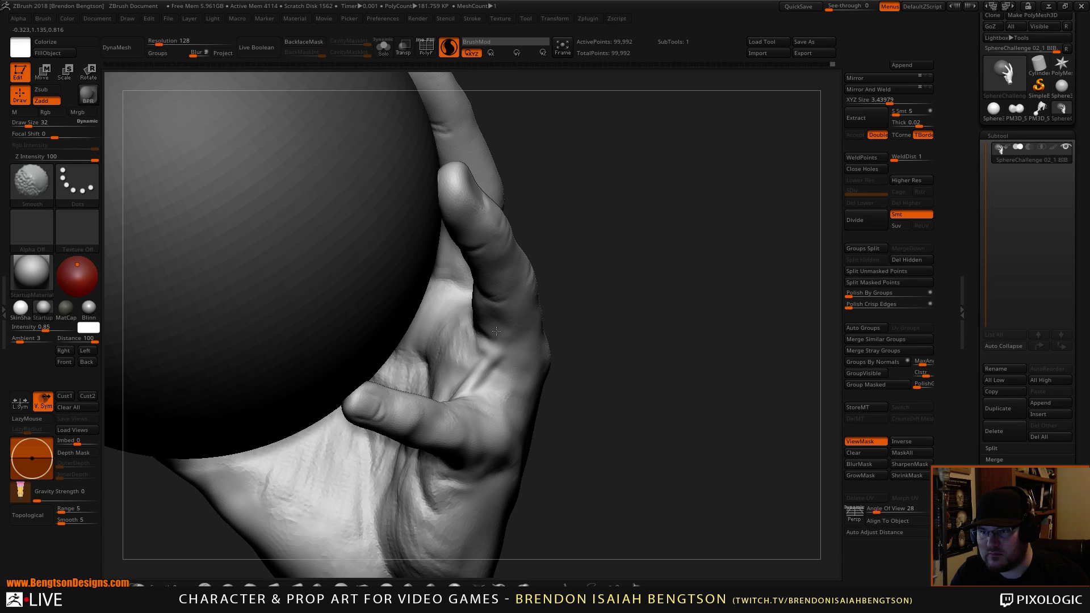
Step: Adjust the contours of the fingers on the little-finger side with Move Topological at draw sizes 32 and 62
{"action": "key", "text": "b"}
{"action": "key", "text": "m"}
{"action": "key", "text": "t"}
{"action": "mouse_move", "coordinate": [630, 404]}
{"action": "left_mouse_down", "text": "alt"}
{"action": "mouse_move", "coordinate": [691, 348]}
{"action": "mouse_move", "coordinate": [742, 390]}
{"action": "mouse_move", "coordinate": [686, 437]}
{"action": "mouse_move", "coordinate": [655, 418]}
{"action": "mouse_move", "coordinate": [693, 433]}
{"action": "mouse_move", "coordinate": [645, 438]}
{"action": "mouse_move", "coordinate": [687, 419]}
{"action": "mouse_move", "coordinate": [669, 413]}
{"action": "mouse_move", "coordinate": [664, 394]}
{"action": "mouse_move", "coordinate": [670, 405]}
{"action": "mouse_move", "coordinate": [689, 372]}
{"action": "mouse_move", "coordinate": [699, 433]}
{"action": "mouse_move", "coordinate": [691, 360]}
{"action": "mouse_move", "coordinate": [689, 499]}
{"action": "mouse_move", "coordinate": [701, 399]}
{"action": "mouse_move", "coordinate": [681, 394]}
{"action": "mouse_move", "coordinate": [693, 384]}
{"action": "mouse_move", "coordinate": [649, 370]}
{"action": "left_mouse_up", "text": "alt"}
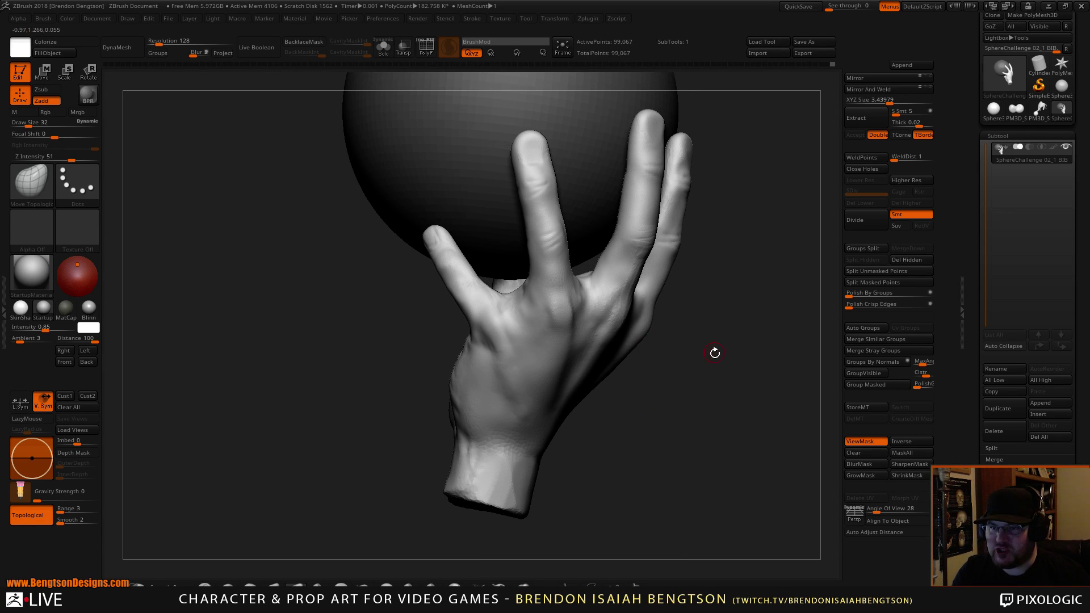
{"action": "left_click_drag", "start_coordinate": [715, 352], "coordinate": [681, 377]}
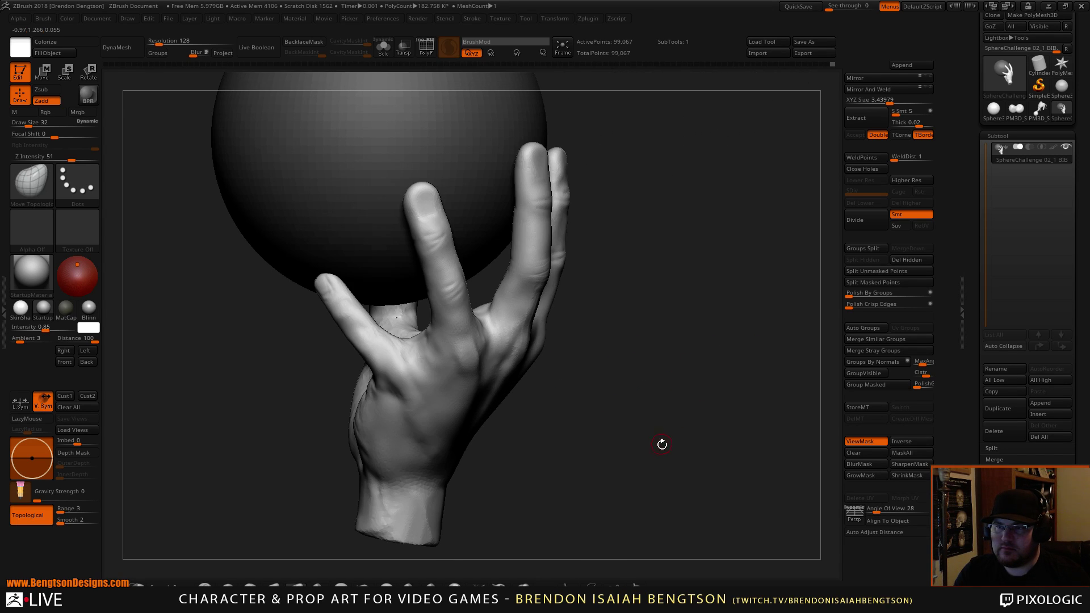
{"action": "mouse_move", "coordinate": [655, 440]}
{"action": "left_mouse_down"}
{"action": "mouse_move", "coordinate": [662, 382]}
{"action": "mouse_move", "coordinate": [662, 396]}
{"action": "mouse_move", "coordinate": [647, 397]}
{"action": "mouse_move", "coordinate": [699, 390]}
{"action": "mouse_move", "coordinate": [729, 409]}
{"action": "mouse_move", "coordinate": [642, 414]}
{"action": "mouse_move", "coordinate": [713, 382]}
{"action": "mouse_move", "coordinate": [696, 430]}
{"action": "left_mouse_up"}
{"action": "key", "text": "space"}
{"action": "left_click_drag", "start_coordinate": [424, 226], "coordinate": [431, 226]}
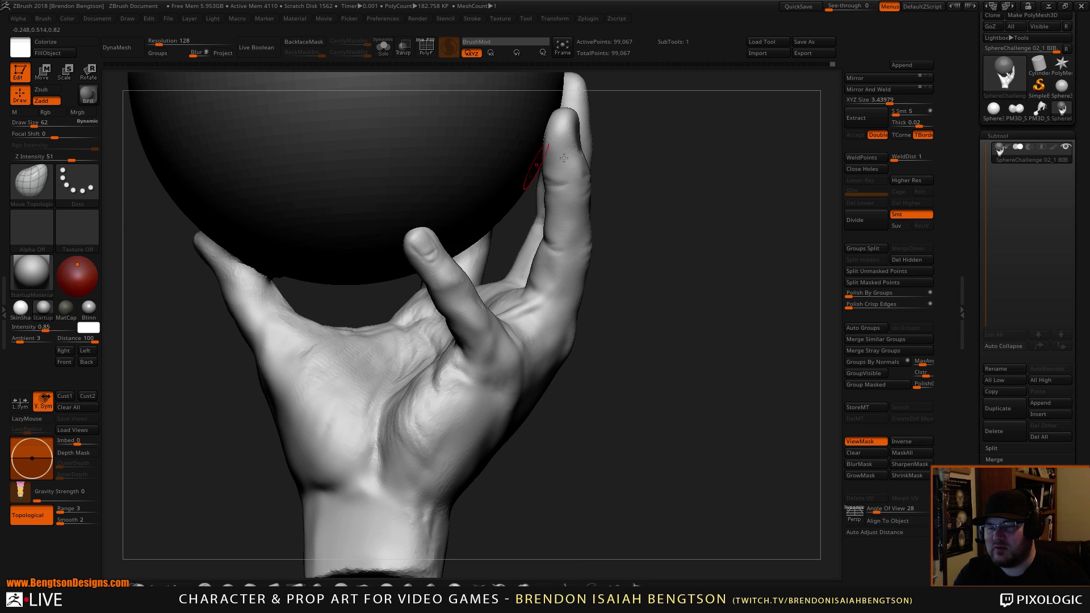
{"action": "mouse_move", "coordinate": [651, 149]}
{"action": "left_mouse_down", "text": "alt"}
{"action": "mouse_move", "coordinate": [750, 213]}
{"action": "mouse_move", "coordinate": [733, 219]}
{"action": "left_mouse_up", "text": "alt"}
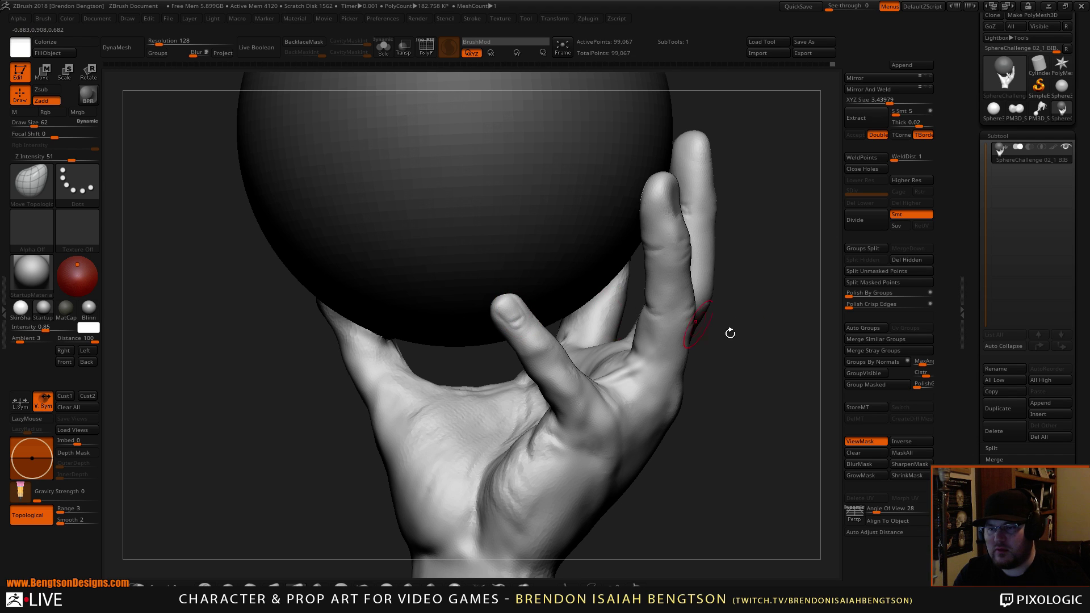
Step: Refine the contours of the little and ring fingers with Move Topological at draw size 93
{"action": "mouse_move", "coordinate": [730, 333]}
{"action": "left_mouse_down"}
{"action": "mouse_move", "coordinate": [840, 353]}
{"action": "mouse_move", "coordinate": [790, 392]}
{"action": "mouse_move", "coordinate": [794, 379]}
{"action": "mouse_move", "coordinate": [717, 391]}
{"action": "left_mouse_up"}
{"action": "key", "text": "space"}
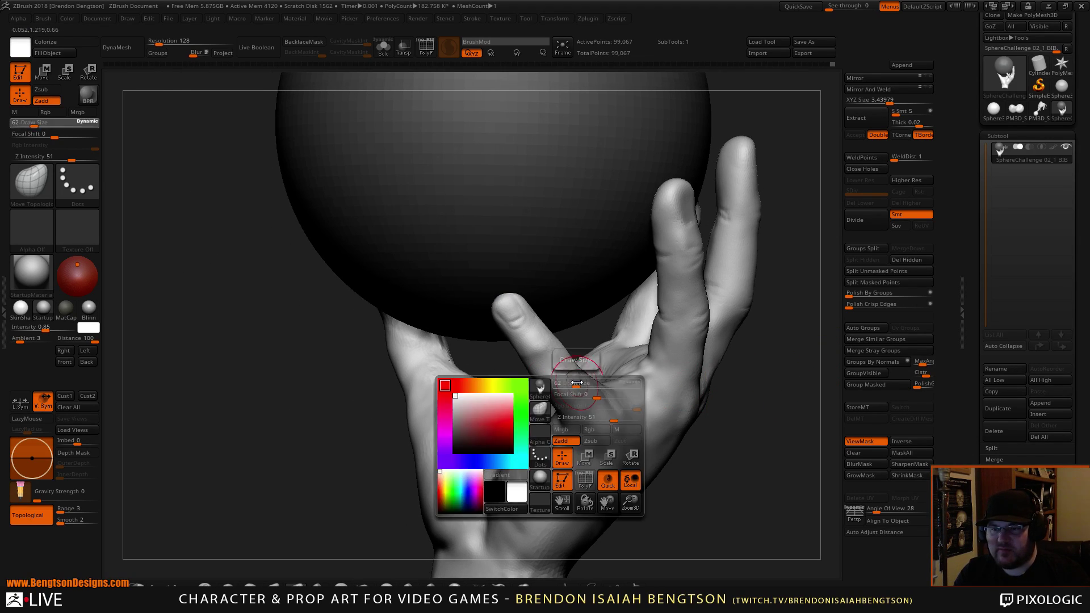
{"action": "left_click_drag", "start_coordinate": [577, 382], "coordinate": [581, 384]}
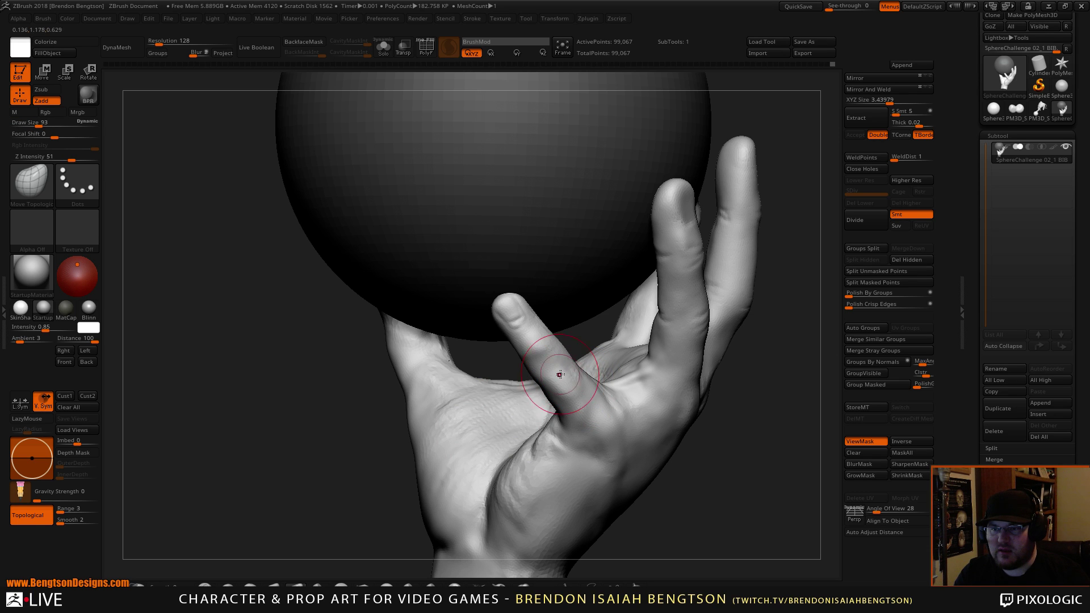
{"action": "left_click_drag", "start_coordinate": [706, 486], "coordinate": [628, 394], "text": "alt"}
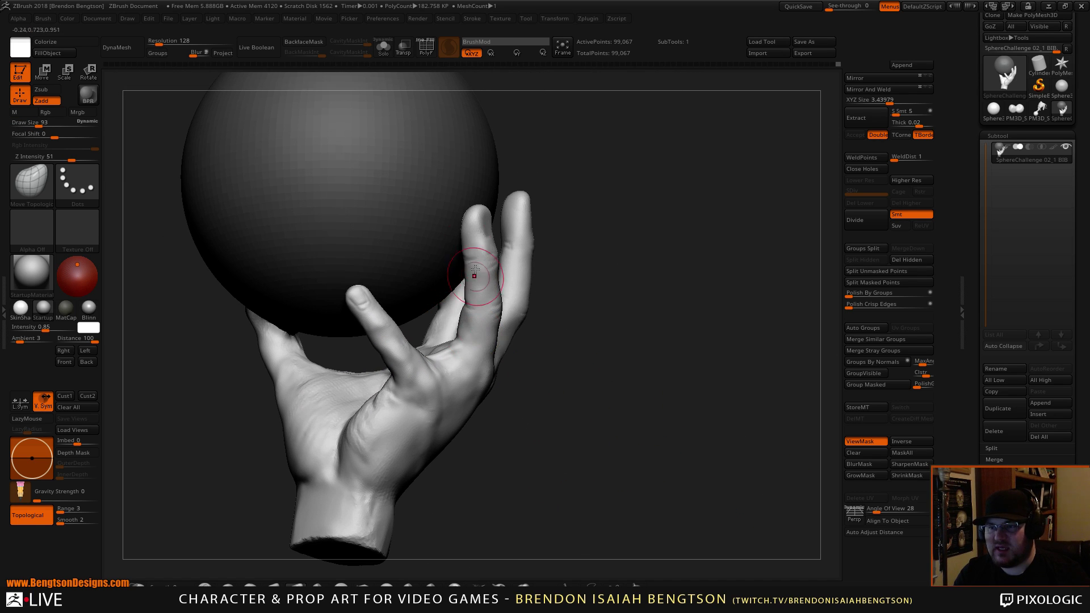
Step: Examine the hand's overall shape from the back, the little-finger side and the thumb side
{"action": "left_click_drag", "start_coordinate": [567, 432], "coordinate": [650, 361]}
{"action": "left_click_drag", "start_coordinate": [657, 425], "coordinate": [695, 304]}
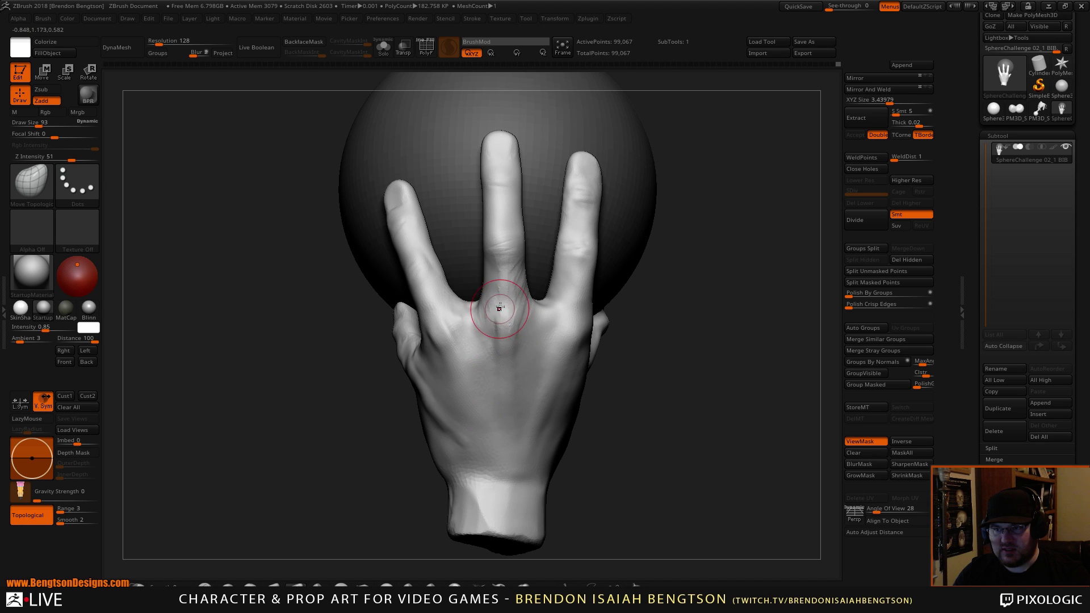
{"action": "mouse_move", "coordinate": [653, 409]}
{"action": "left_mouse_down"}
{"action": "mouse_move", "coordinate": [698, 413]}
{"action": "mouse_move", "coordinate": [745, 386]}
{"action": "mouse_move", "coordinate": [706, 397]}
{"action": "left_mouse_up"}
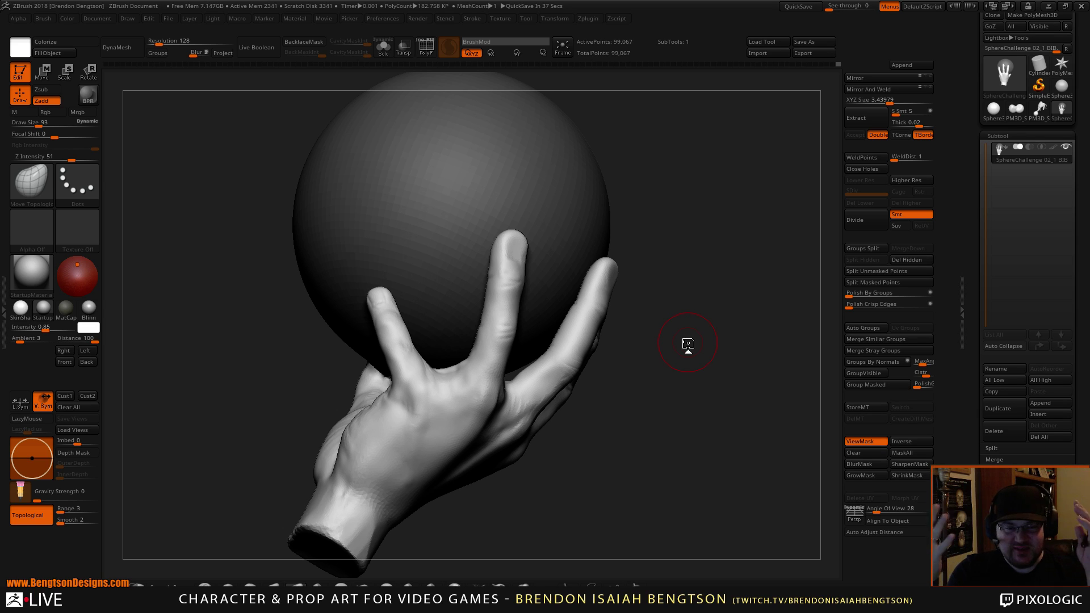
{"action": "left_click_drag", "start_coordinate": [688, 344], "coordinate": [602, 420]}
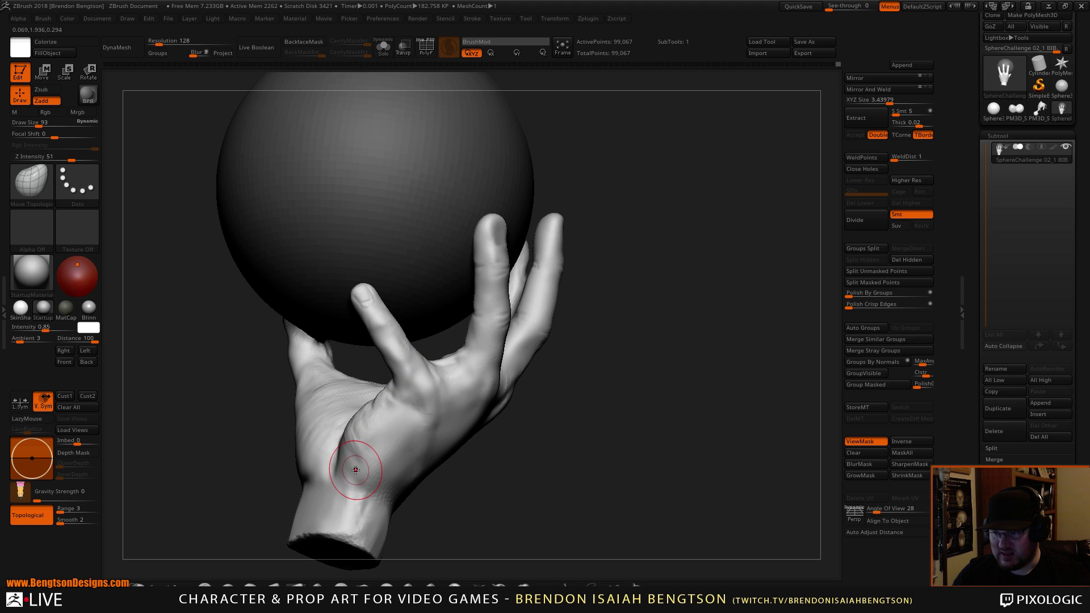
{"action": "left_click_drag", "start_coordinate": [574, 398], "coordinate": [641, 309]}
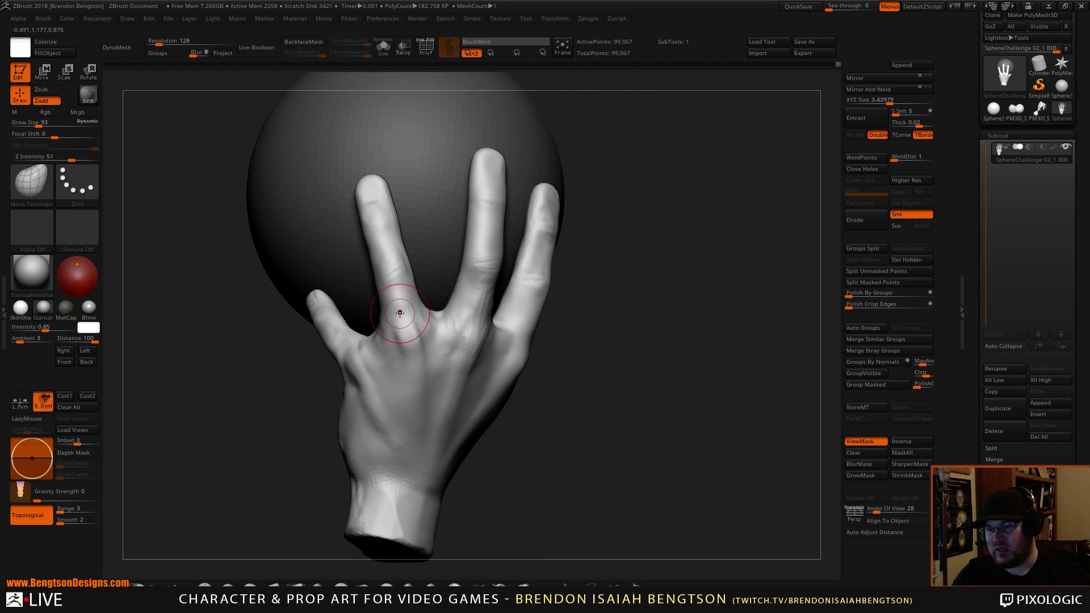
{"action": "left_click_drag", "start_coordinate": [602, 398], "coordinate": [436, 434]}
{"action": "left_click_drag", "start_coordinate": [560, 440], "coordinate": [588, 438]}
{"action": "left_click_drag", "start_coordinate": [615, 379], "coordinate": [628, 451], "text": "alt"}
{"action": "mouse_move", "coordinate": [628, 451]}
{"action": "left_mouse_down"}
{"action": "mouse_move", "coordinate": [632, 397]}
{"action": "mouse_move", "coordinate": [567, 467]}
{"action": "mouse_move", "coordinate": [584, 416]}
{"action": "mouse_move", "coordinate": [698, 431]}
{"action": "mouse_move", "coordinate": [624, 426]}
{"action": "left_mouse_up"}
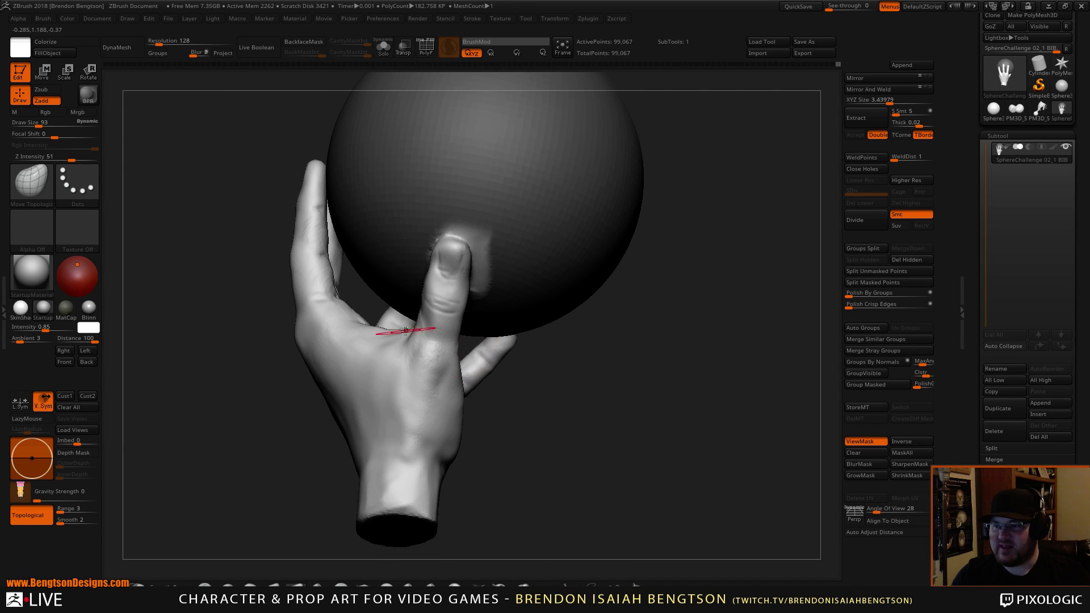
Step: Reshape the index-finger side of the hand and palm edge with Move Topological at draw sizes 151 and 101
{"action": "key", "text": "space"}
{"action": "left_click_drag", "start_coordinate": [405, 340], "coordinate": [414, 342]}
{"action": "left_click_drag", "start_coordinate": [247, 358], "coordinate": [245, 410]}
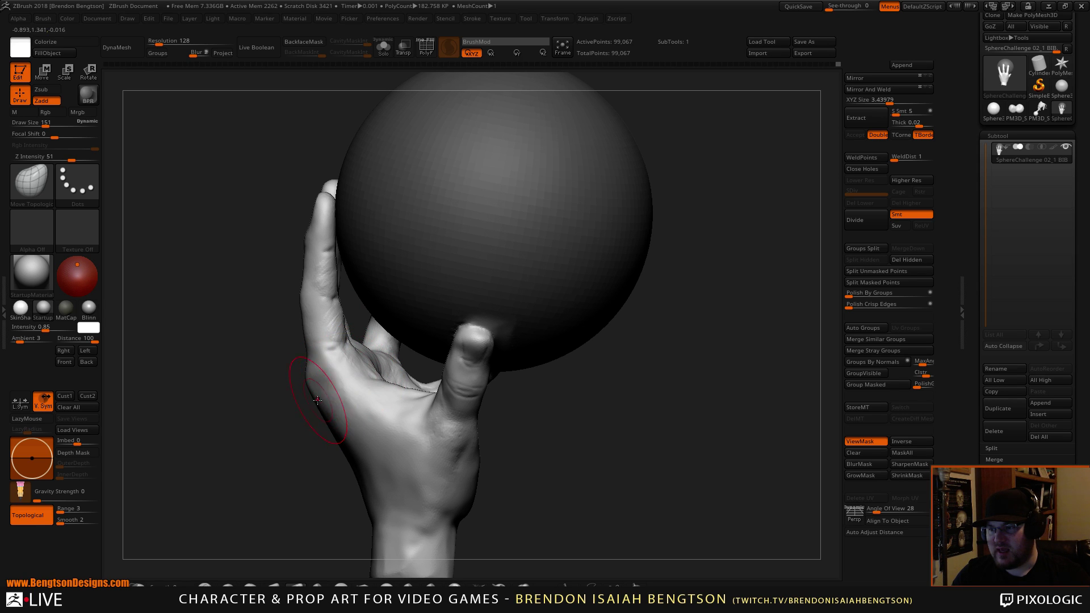
{"action": "left_click_drag", "start_coordinate": [286, 420], "coordinate": [321, 398]}
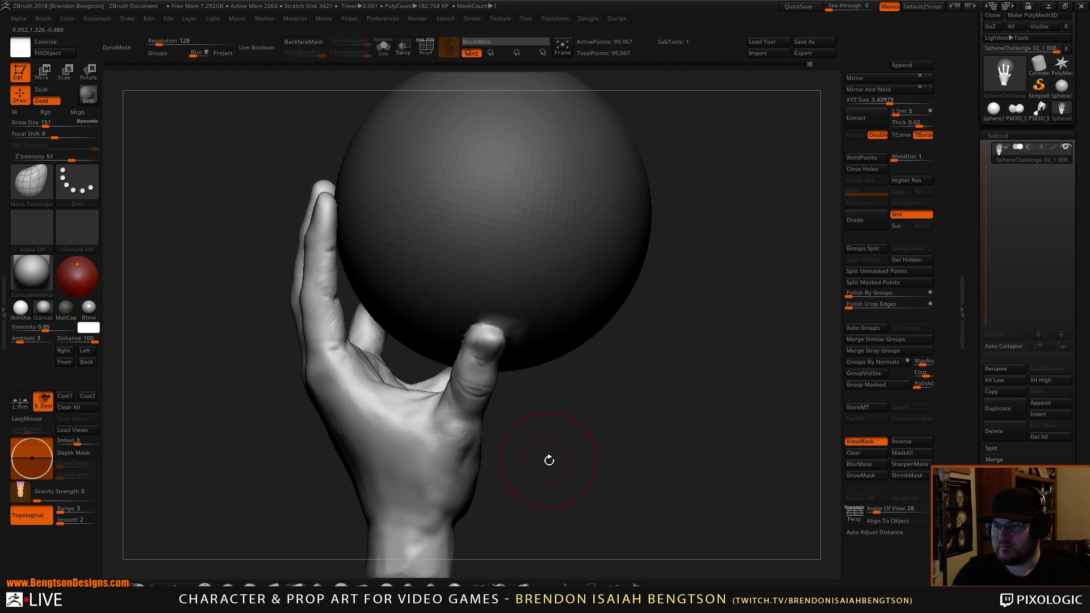
{"action": "mouse_move", "coordinate": [550, 457]}
{"action": "left_mouse_down"}
{"action": "mouse_move", "coordinate": [537, 452]}
{"action": "mouse_move", "coordinate": [540, 462]}
{"action": "mouse_move", "coordinate": [541, 421]}
{"action": "mouse_move", "coordinate": [536, 461]}
{"action": "left_mouse_up"}
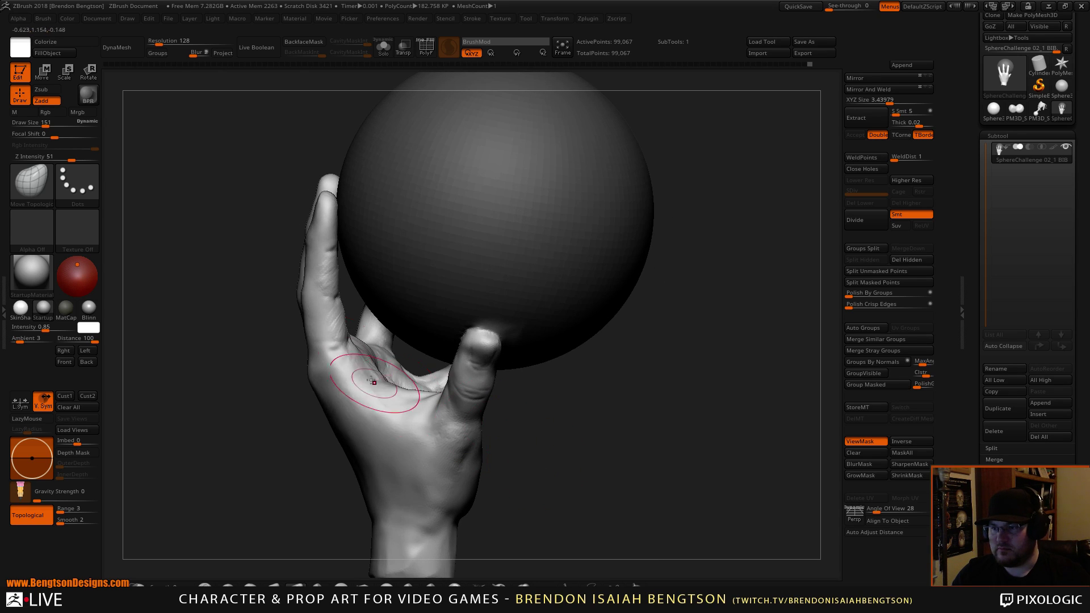
{"action": "key", "text": "space"}
{"action": "left_click_drag", "start_coordinate": [348, 358], "coordinate": [351, 358]}
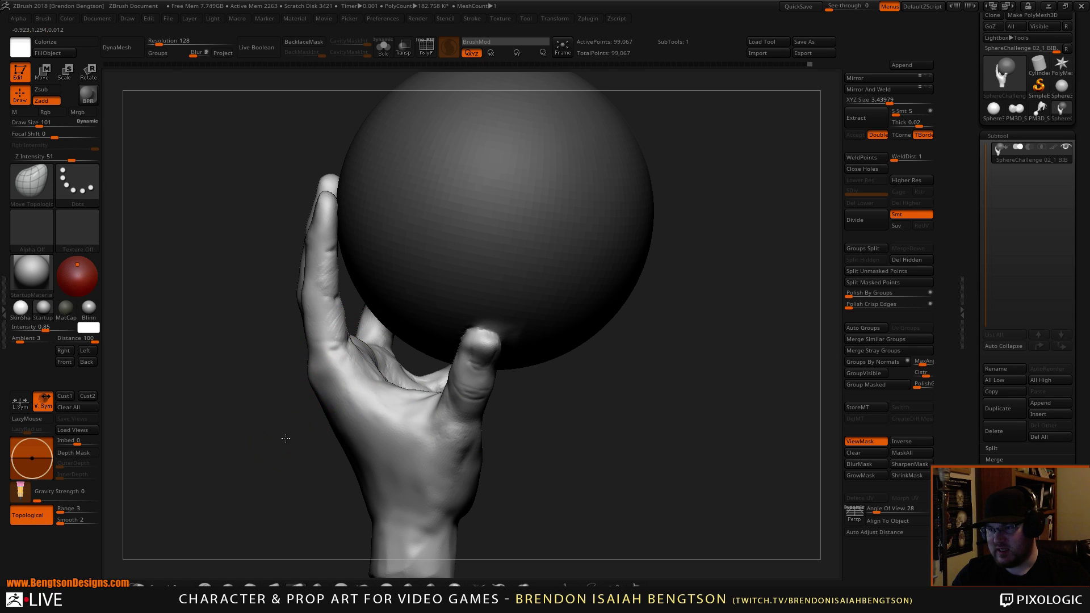
Step: Build up the web between the ring and middle fingers with ClayBuildup at draw size 101
{"action": "left_click_drag", "start_coordinate": [286, 438], "coordinate": [641, 335]}
{"action": "left_click_drag", "start_coordinate": [620, 265], "coordinate": [681, 363]}
{"action": "key", "text": "b"}
{"action": "key", "text": "c"}
{"action": "key", "text": "b"}
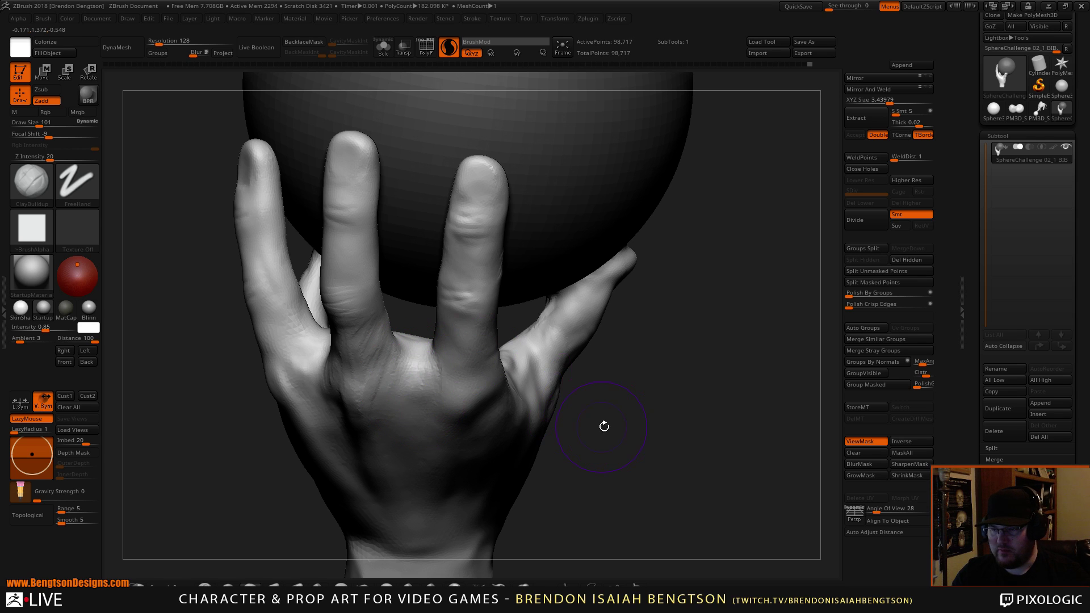
{"action": "mouse_move", "coordinate": [604, 425]}
{"action": "left_mouse_down"}
{"action": "mouse_move", "coordinate": [700, 360]}
{"action": "mouse_move", "coordinate": [686, 375]}
{"action": "left_mouse_up"}
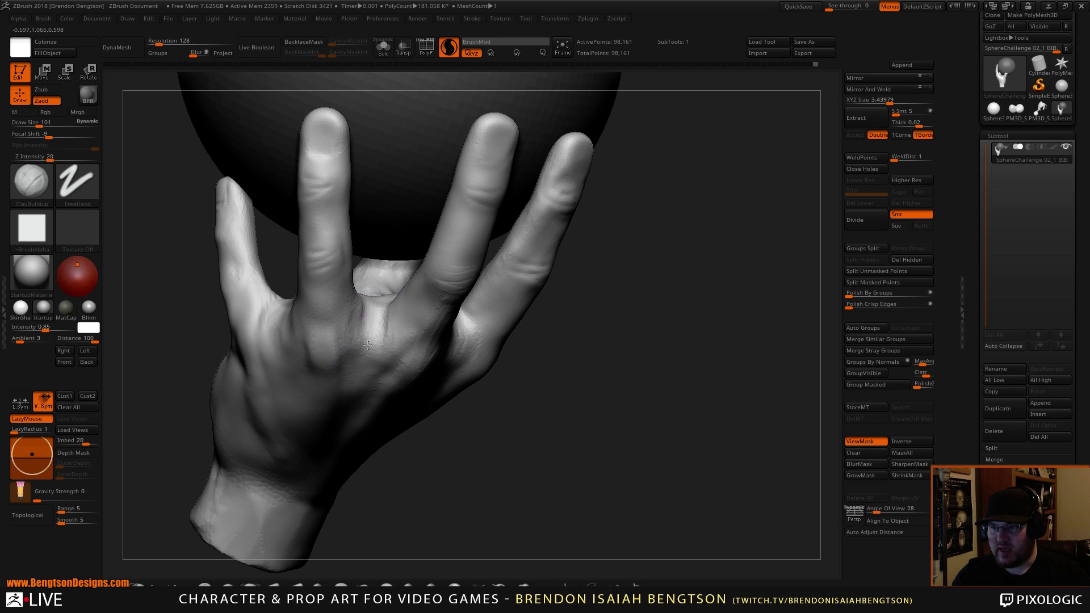
{"action": "mouse_move", "coordinate": [588, 442]}
{"action": "left_mouse_down"}
{"action": "mouse_move", "coordinate": [599, 390]}
{"action": "mouse_move", "coordinate": [591, 397]}
{"action": "mouse_move", "coordinate": [604, 418]}
{"action": "mouse_move", "coordinate": [590, 409]}
{"action": "left_mouse_up"}
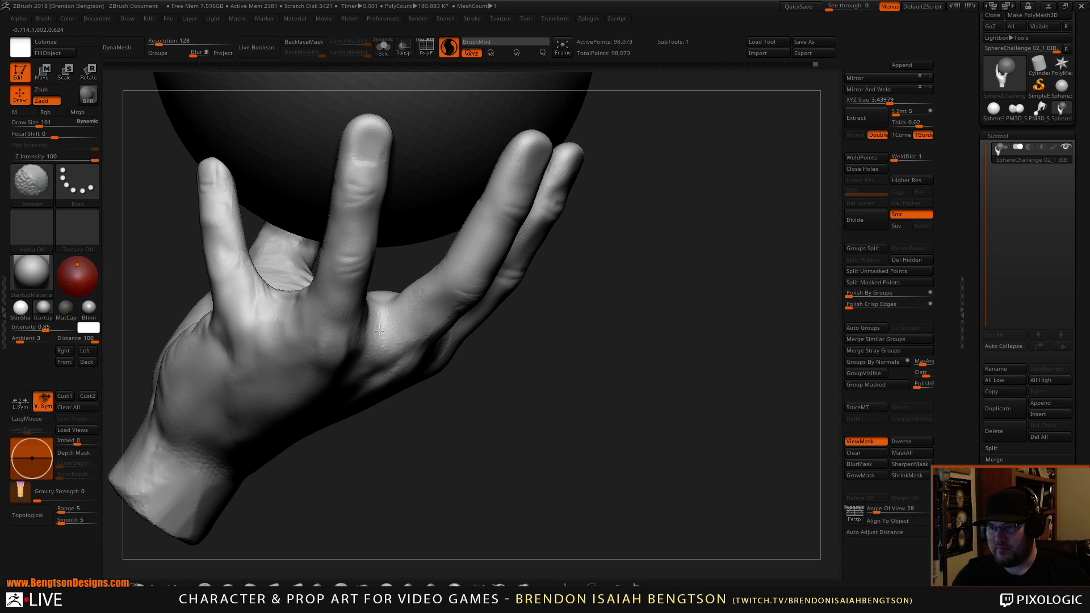
{"action": "key", "text": "ctrl"}
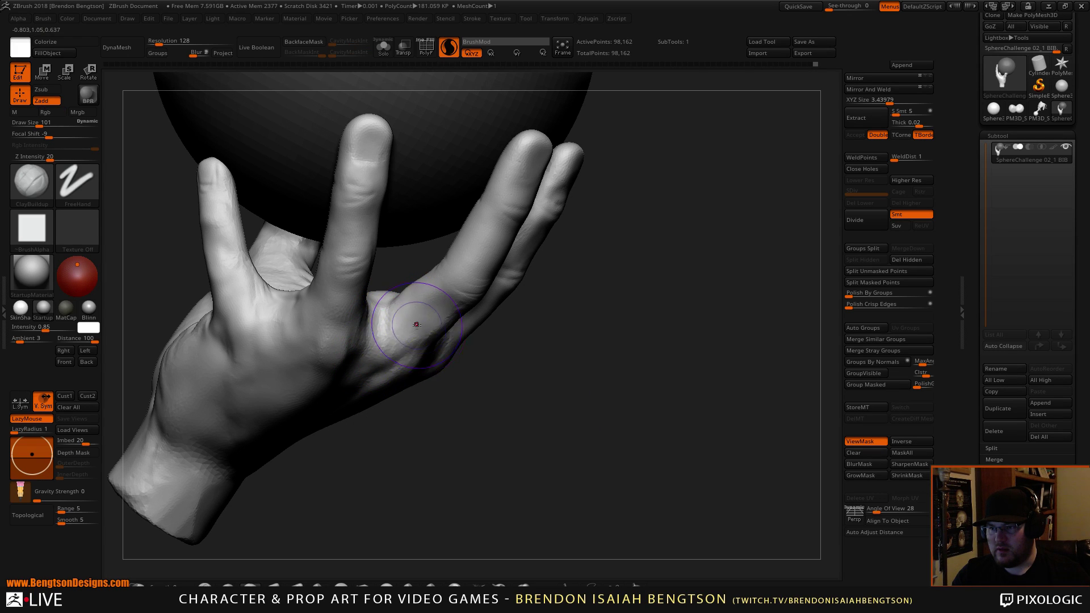
Step: Build up the web between the middle and index fingers with ClayBuildup at draw size 62 and smooth it
{"action": "key", "text": "space"}
{"action": "left_click_drag", "start_coordinate": [416, 327], "coordinate": [404, 327]}
{"action": "mouse_move", "coordinate": [522, 435]}
{"action": "left_mouse_down", "text": "alt"}
{"action": "mouse_move", "coordinate": [695, 398]}
{"action": "mouse_move", "coordinate": [646, 351]}
{"action": "left_mouse_up", "text": "alt"}
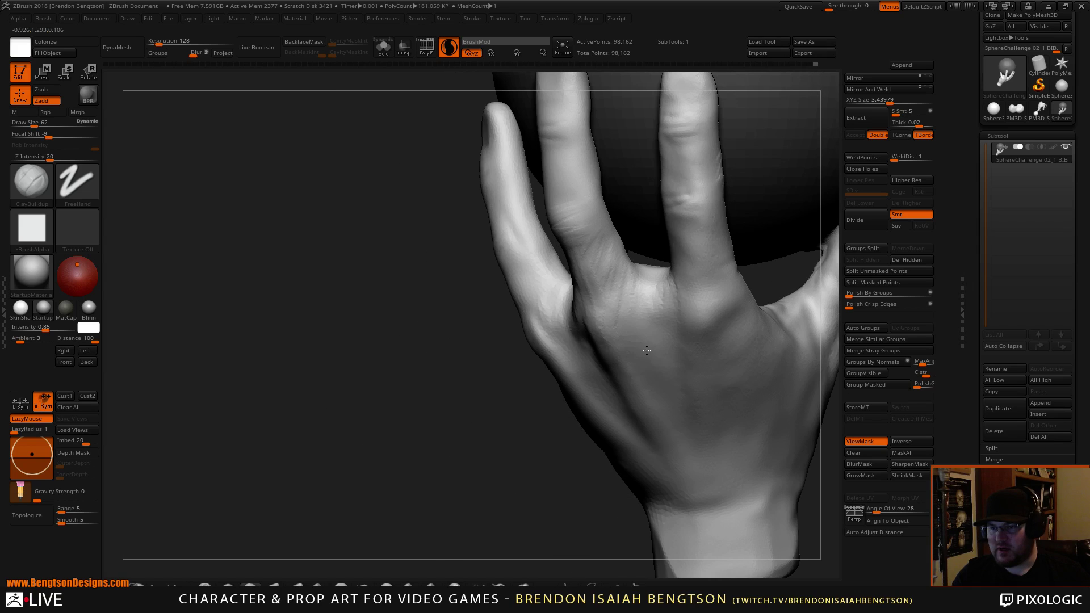
{"action": "mouse_move", "coordinate": [568, 423]}
{"action": "left_mouse_down"}
{"action": "mouse_move", "coordinate": [231, 494]}
{"action": "mouse_move", "coordinate": [641, 363]}
{"action": "mouse_move", "coordinate": [568, 341]}
{"action": "left_mouse_up"}
{"action": "key", "text": "shift"}
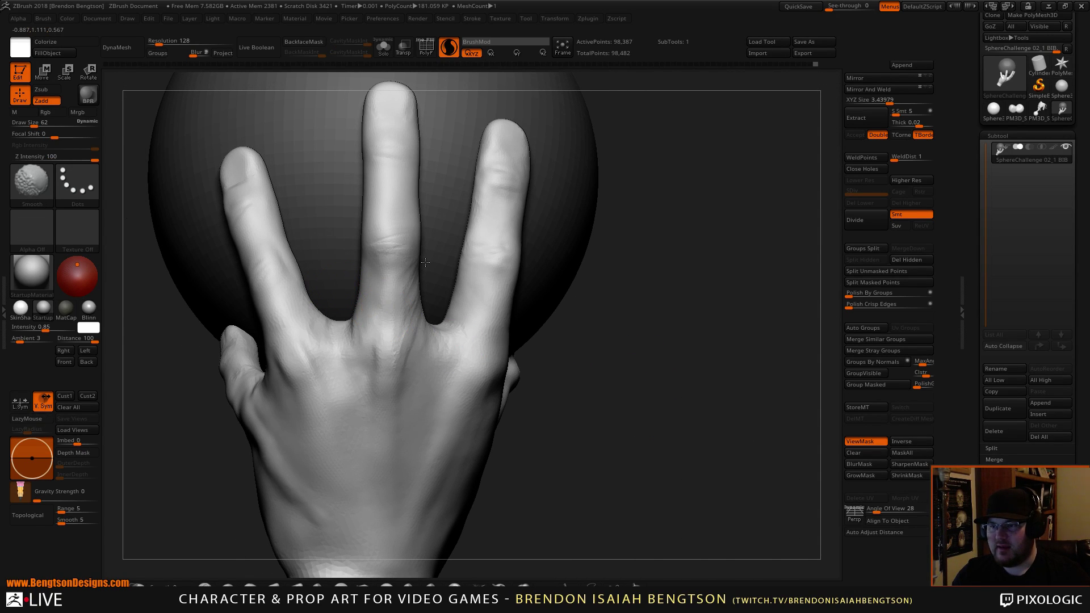
{"action": "left_click_drag", "start_coordinate": [414, 355], "coordinate": [431, 323], "text": "shift"}
{"action": "left_click_drag", "start_coordinate": [596, 369], "coordinate": [528, 375]}
Step: Reshape the web between the middle and index fingers with Move Topological at draw sizes 62 and 65
{"action": "key", "text": "b"}
{"action": "key", "text": "m"}
{"action": "key", "text": "t"}
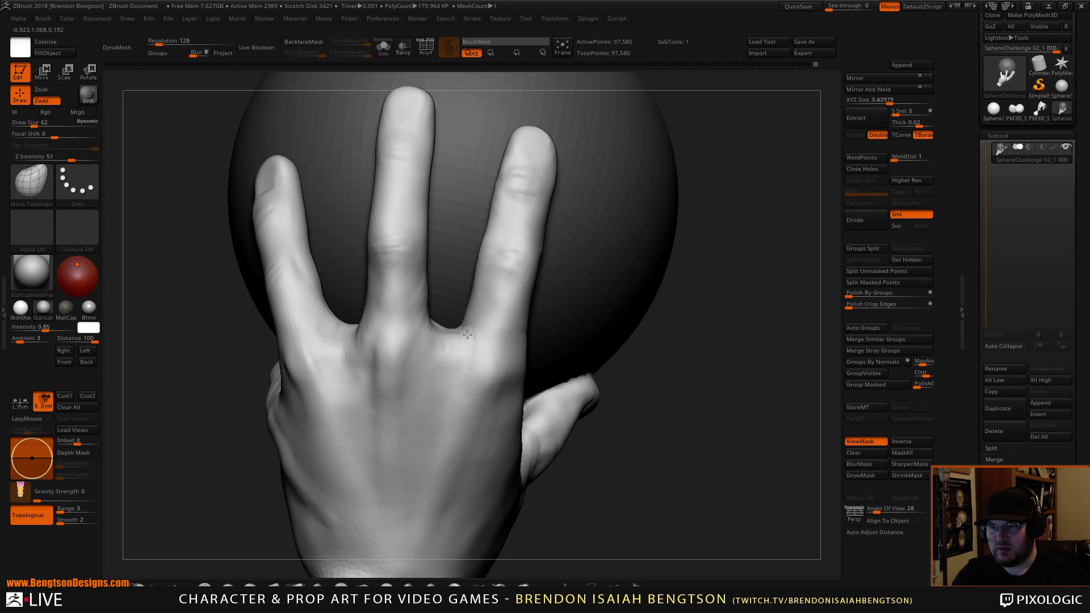
{"action": "left_click_drag", "start_coordinate": [676, 409], "coordinate": [697, 399], "text": "alt"}
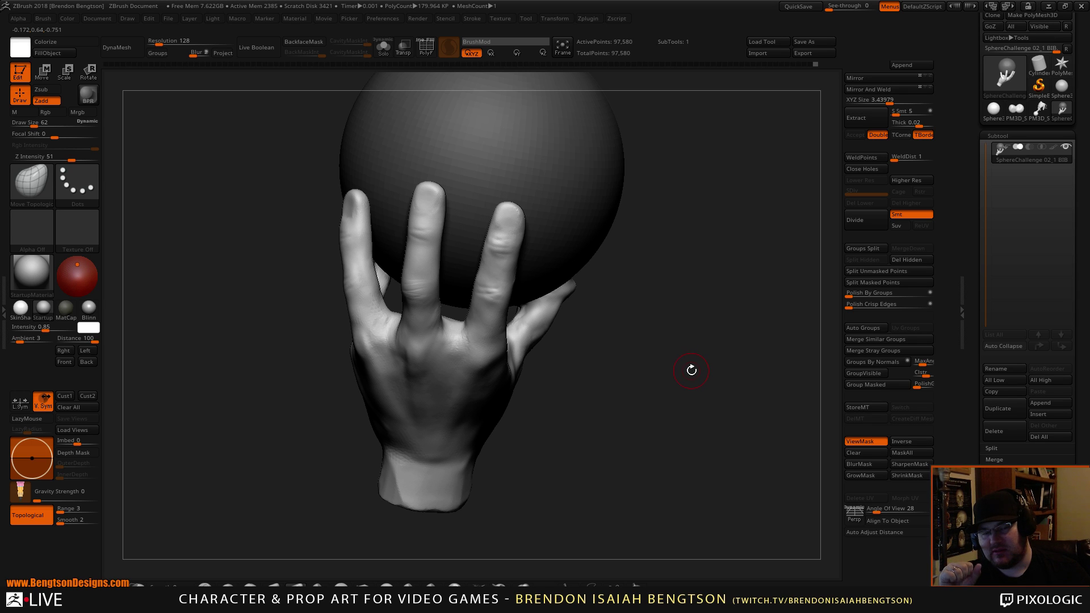
{"action": "left_click_drag", "start_coordinate": [688, 375], "coordinate": [705, 418]}
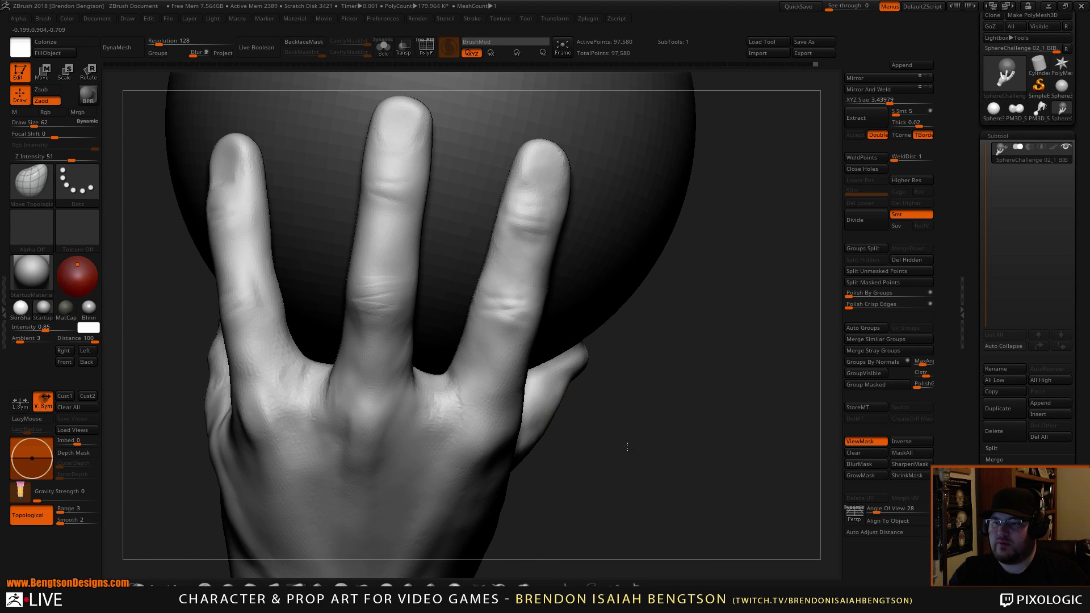
{"action": "left_click_drag", "start_coordinate": [626, 445], "coordinate": [625, 397]}
{"action": "key", "text": "space"}
{"action": "left_click_drag", "start_coordinate": [459, 375], "coordinate": [463, 375]}
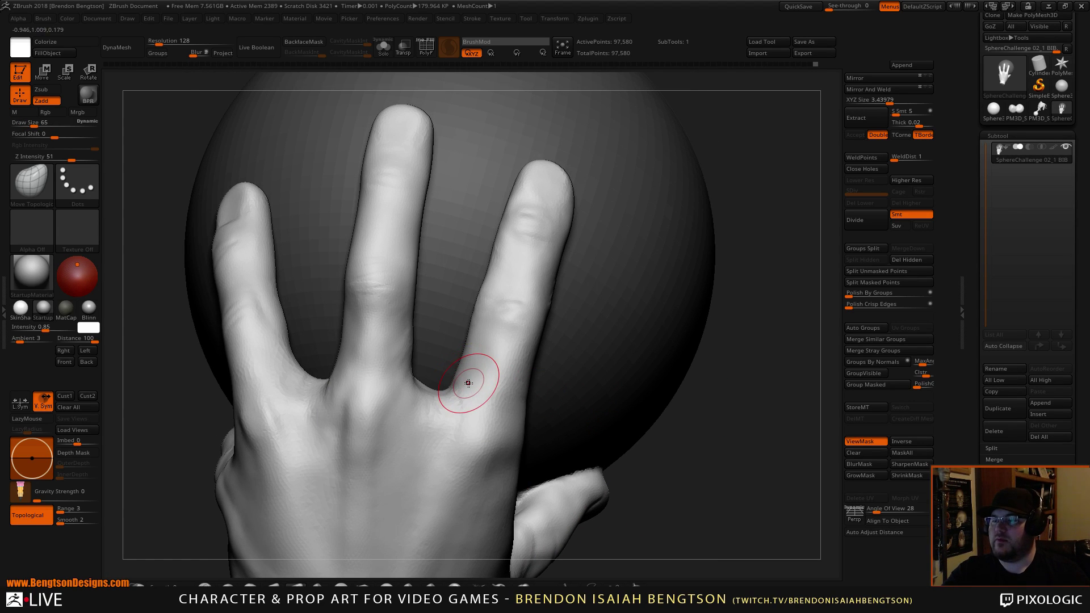
Step: Adjust the contours of the index and middle fingers from the back of the hand with Move Topological at draw size 106
{"action": "key", "text": "space"}
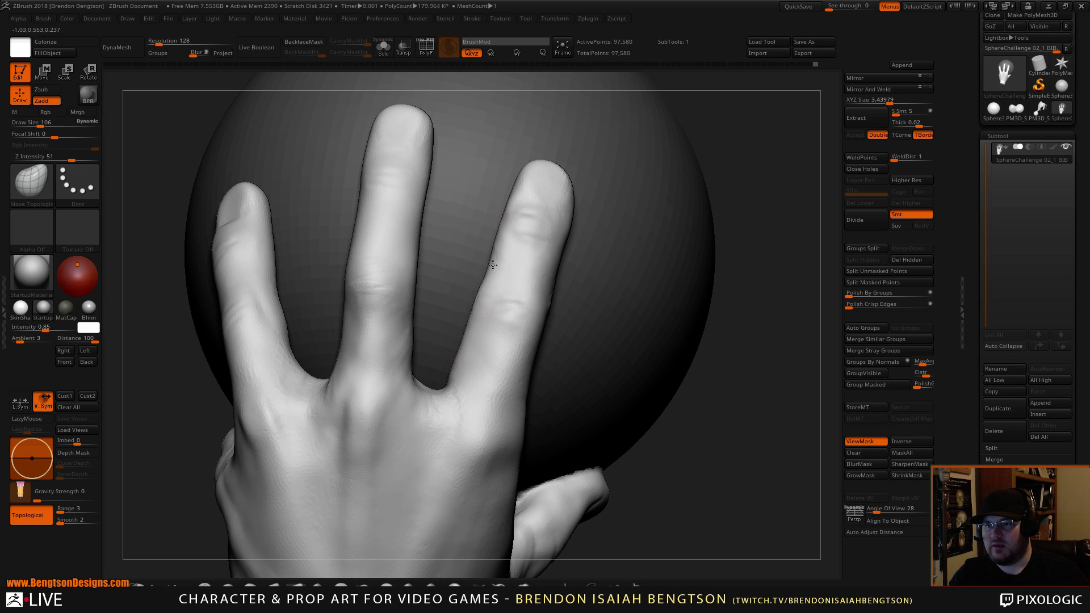
{"action": "key", "text": "f"}
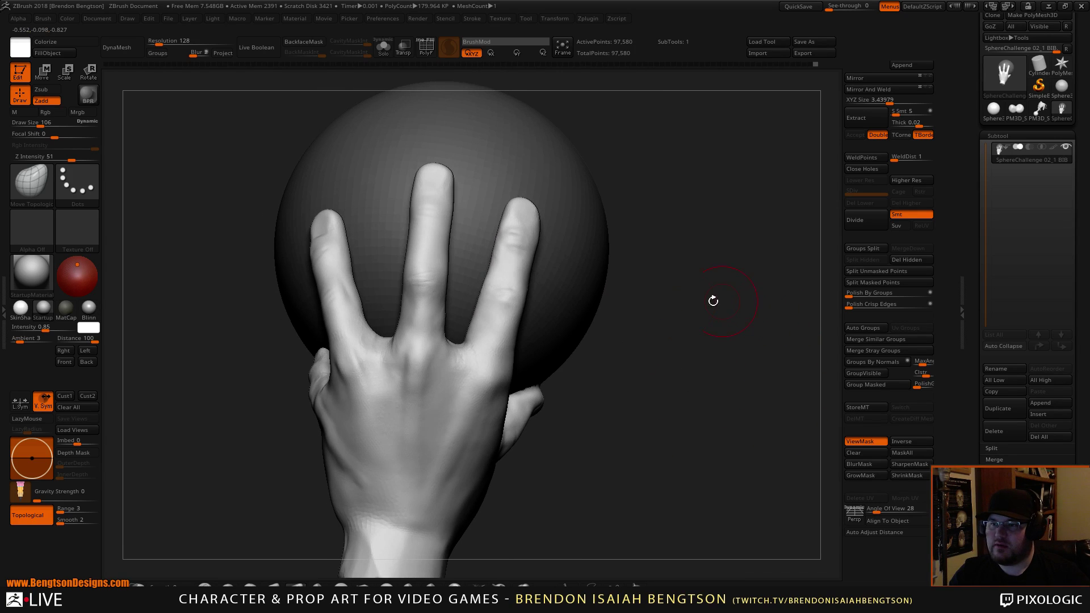
{"action": "left_click_drag", "start_coordinate": [437, 341], "coordinate": [447, 337]}
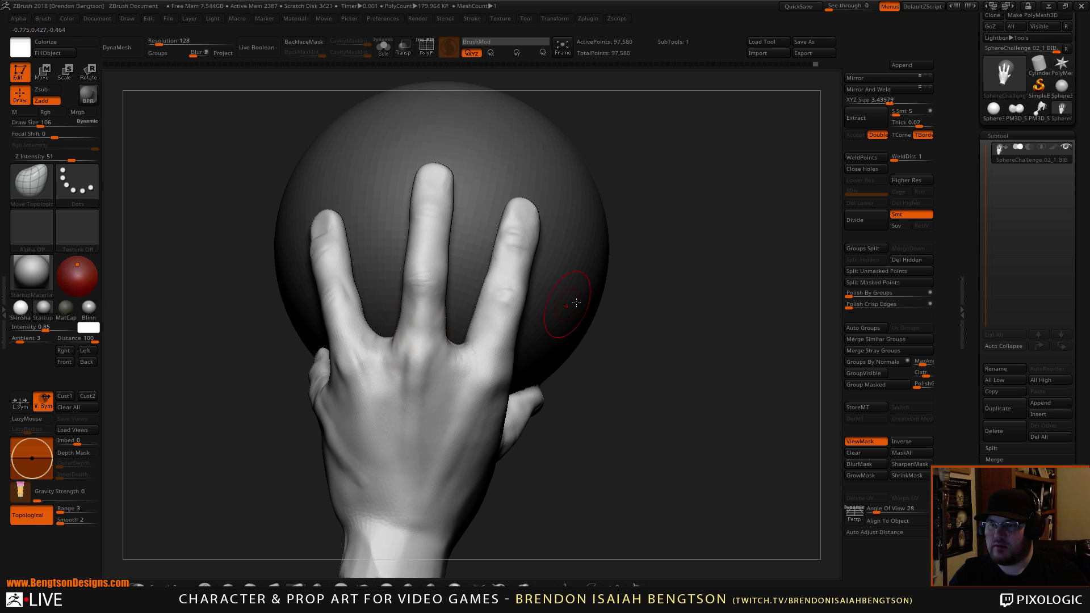
{"action": "mouse_move", "coordinate": [714, 335]}
{"action": "left_mouse_down"}
{"action": "mouse_move", "coordinate": [704, 324]}
{"action": "mouse_move", "coordinate": [601, 397]}
{"action": "mouse_move", "coordinate": [418, 302]}
{"action": "left_mouse_up"}
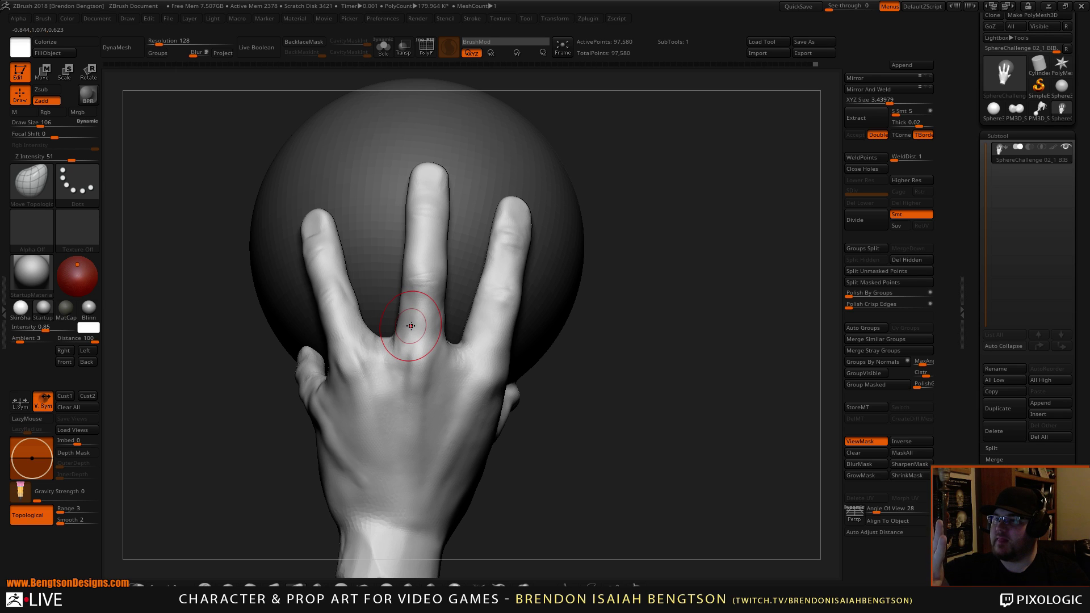
{"action": "mouse_move", "coordinate": [633, 364]}
{"action": "left_mouse_down"}
{"action": "mouse_move", "coordinate": [565, 372]}
{"action": "mouse_move", "coordinate": [573, 363]}
{"action": "left_mouse_up"}
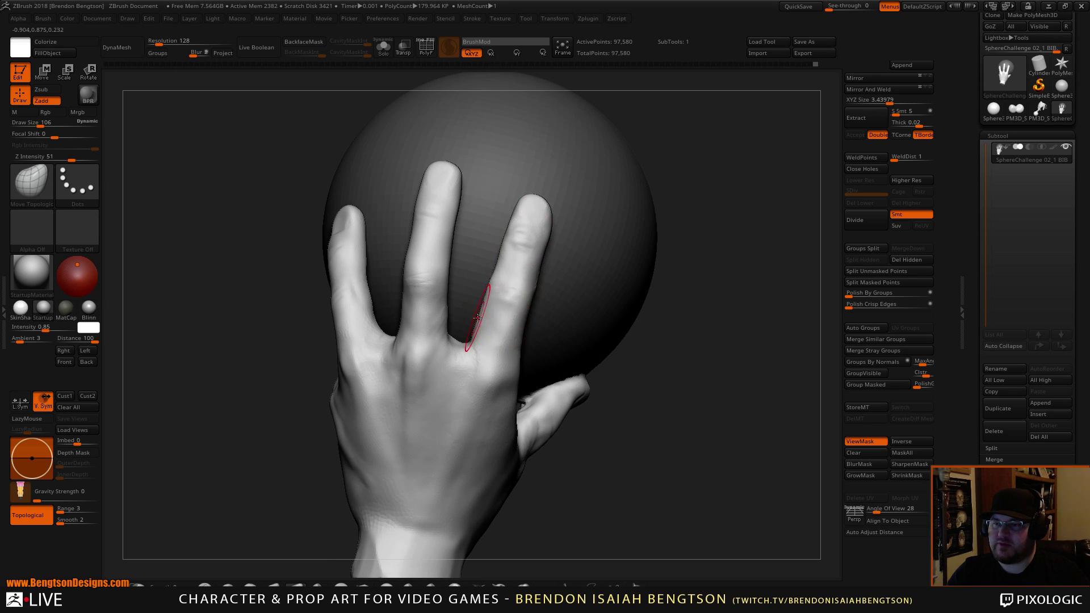
{"action": "left_click_drag", "start_coordinate": [688, 249], "coordinate": [674, 248]}
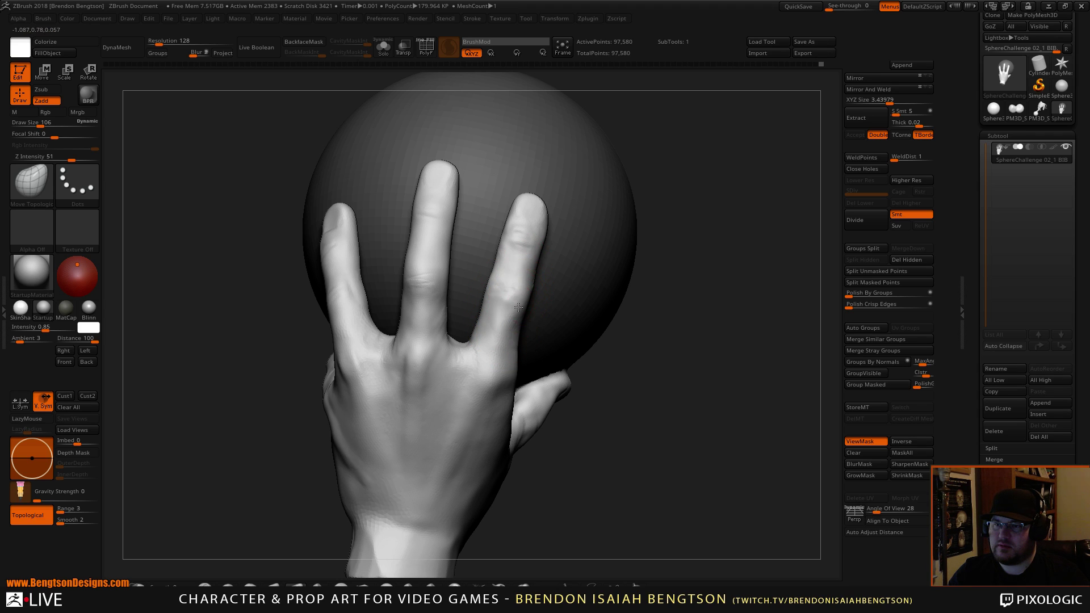
{"action": "left_click_drag", "start_coordinate": [697, 207], "coordinate": [539, 188]}
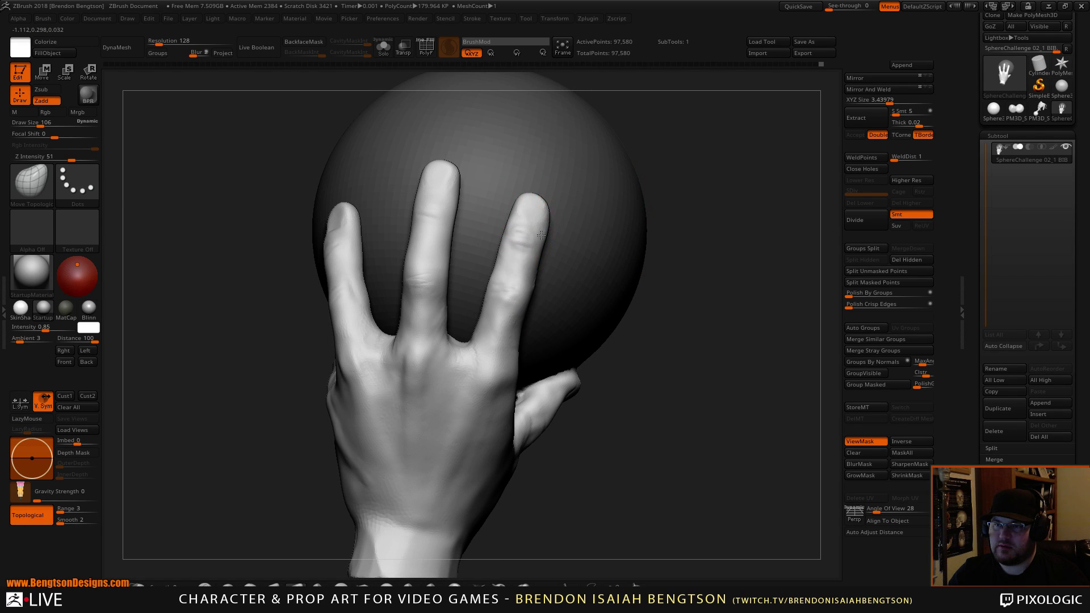
Step: Reshape the tip of the index finger with Move Topological at draw sizes 106 and 58
{"action": "left_click_drag", "start_coordinate": [741, 180], "coordinate": [741, 212], "text": "alt"}
{"action": "left_click_drag", "start_coordinate": [749, 148], "coordinate": [711, 328], "text": "alt"}
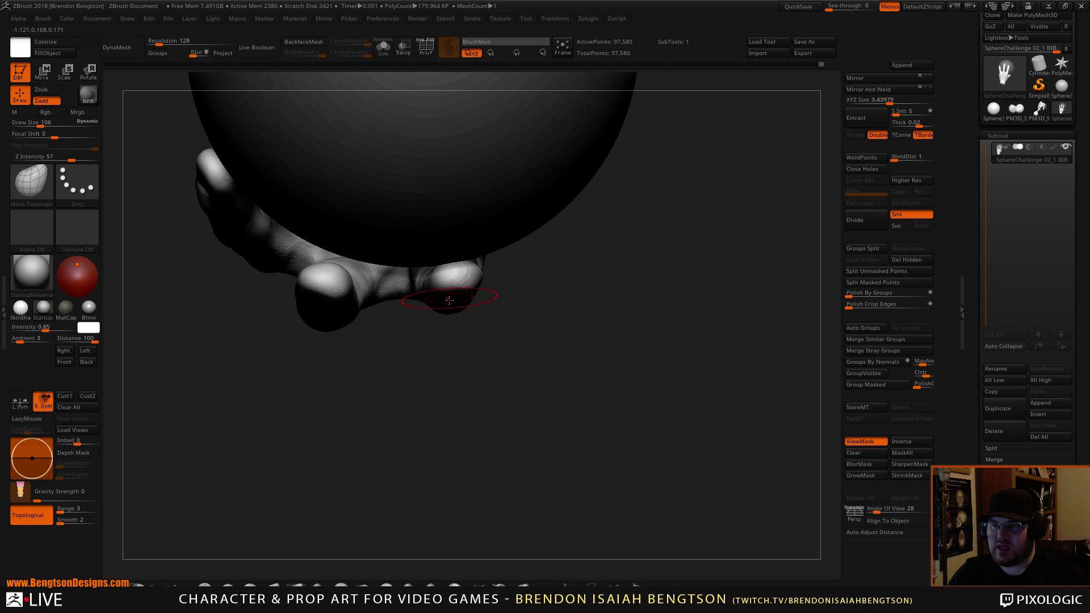
{"action": "mouse_move", "coordinate": [449, 300]}
{"action": "left_mouse_down"}
{"action": "mouse_move", "coordinate": [477, 210]}
{"action": "mouse_move", "coordinate": [474, 228]}
{"action": "mouse_move", "coordinate": [445, 236]}
{"action": "mouse_move", "coordinate": [450, 227]}
{"action": "mouse_move", "coordinate": [464, 312]}
{"action": "mouse_move", "coordinate": [455, 313]}
{"action": "left_mouse_up"}
{"action": "key", "text": "space"}
{"action": "mouse_move", "coordinate": [764, 168]}
{"action": "left_mouse_down", "text": "alt"}
{"action": "mouse_move", "coordinate": [767, 146]}
{"action": "mouse_move", "coordinate": [785, 142]}
{"action": "mouse_move", "coordinate": [767, 193]}
{"action": "left_mouse_up", "text": "alt"}
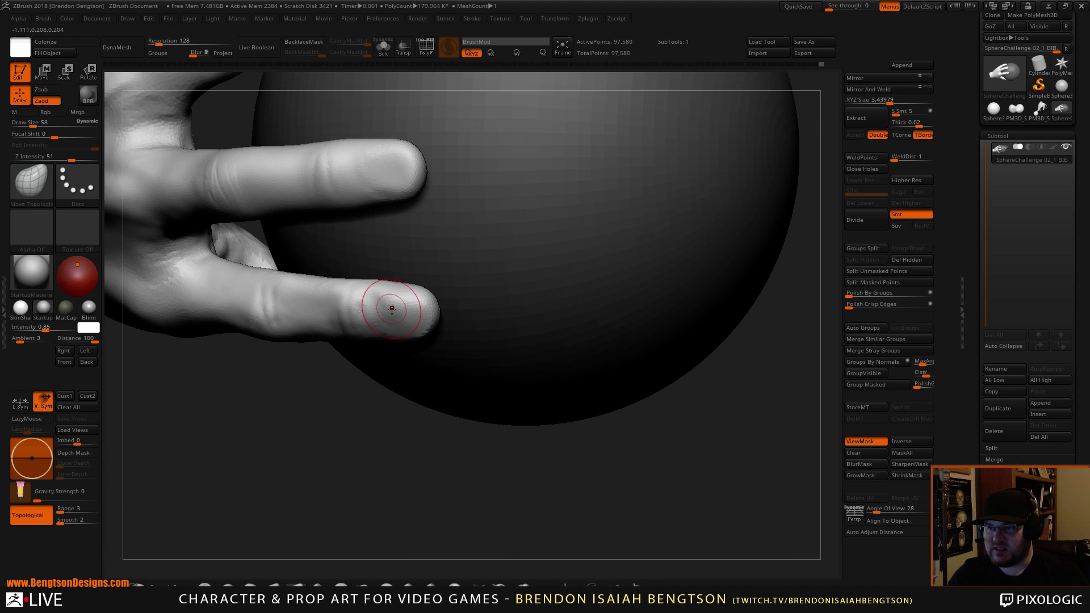
Step: Build up the back of the index fingertip around the nail with ClayBuildup at draw size 58
{"action": "key", "text": "3"}
{"action": "left_click_drag", "start_coordinate": [392, 309], "coordinate": [394, 318]}
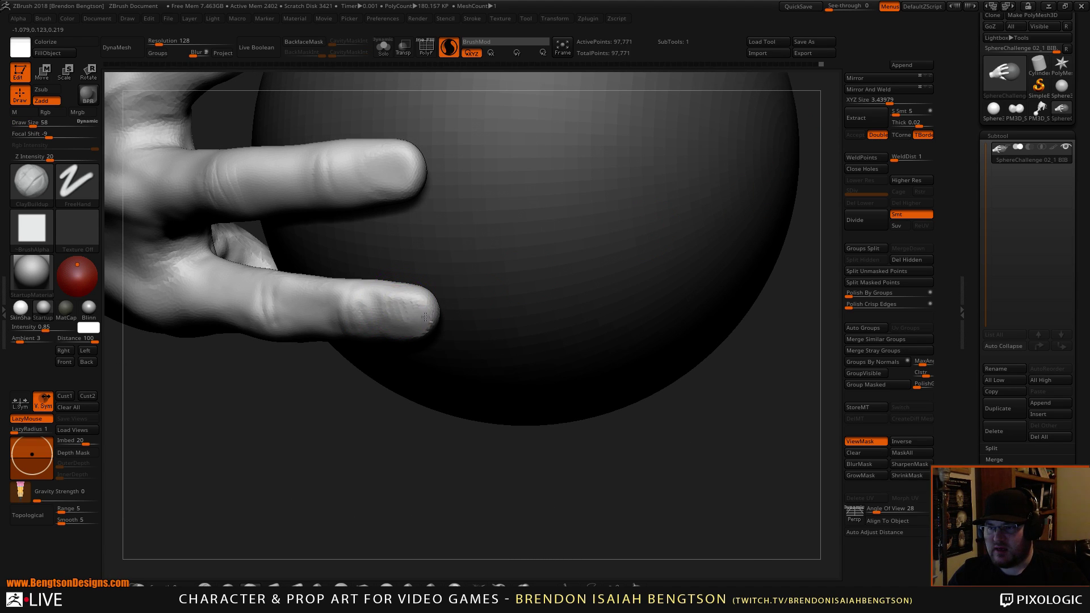
{"action": "mouse_move", "coordinate": [398, 292]}
{"action": "left_mouse_down"}
{"action": "mouse_move", "coordinate": [413, 313]}
{"action": "mouse_move", "coordinate": [402, 302]}
{"action": "left_mouse_up"}
Step: Carve crease detail along the sphere-facing side of the index finger with DamStandard at draw size 58
{"action": "mouse_move", "coordinate": [336, 414]}
{"action": "left_mouse_down"}
{"action": "mouse_move", "coordinate": [344, 294]}
{"action": "mouse_move", "coordinate": [333, 261]}
{"action": "mouse_move", "coordinate": [310, 246]}
{"action": "mouse_move", "coordinate": [341, 403]}
{"action": "left_mouse_up"}
{"action": "key", "text": "b"}
{"action": "key", "text": "d"}
{"action": "key", "text": "s"}
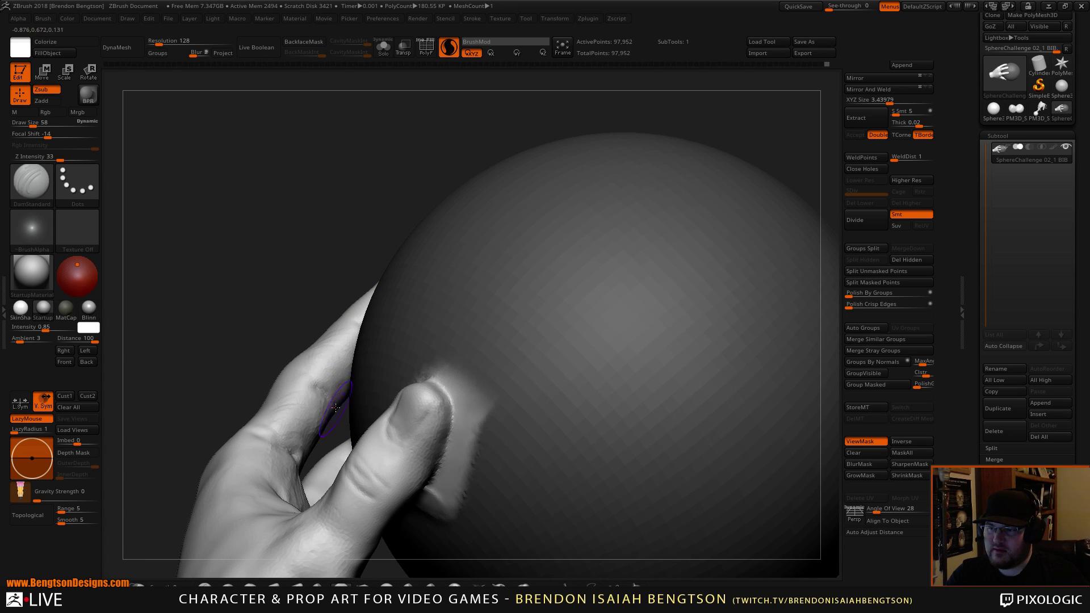
{"action": "left_click_drag", "start_coordinate": [335, 386], "coordinate": [316, 393]}
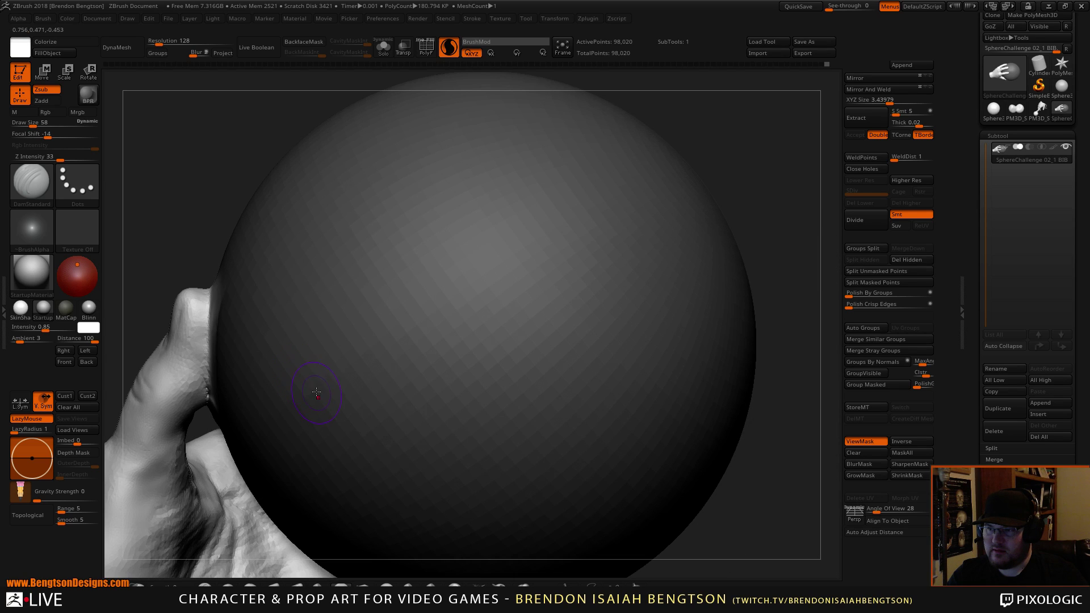
{"action": "left_click_drag", "start_coordinate": [204, 222], "coordinate": [233, 235]}
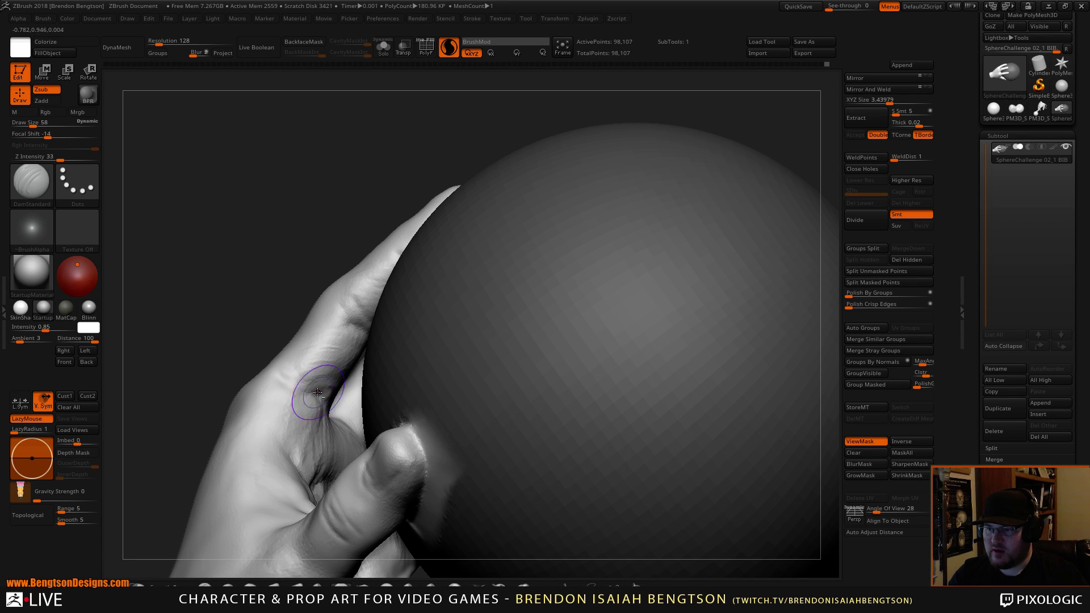
{"action": "left_click_drag", "start_coordinate": [292, 285], "coordinate": [354, 307]}
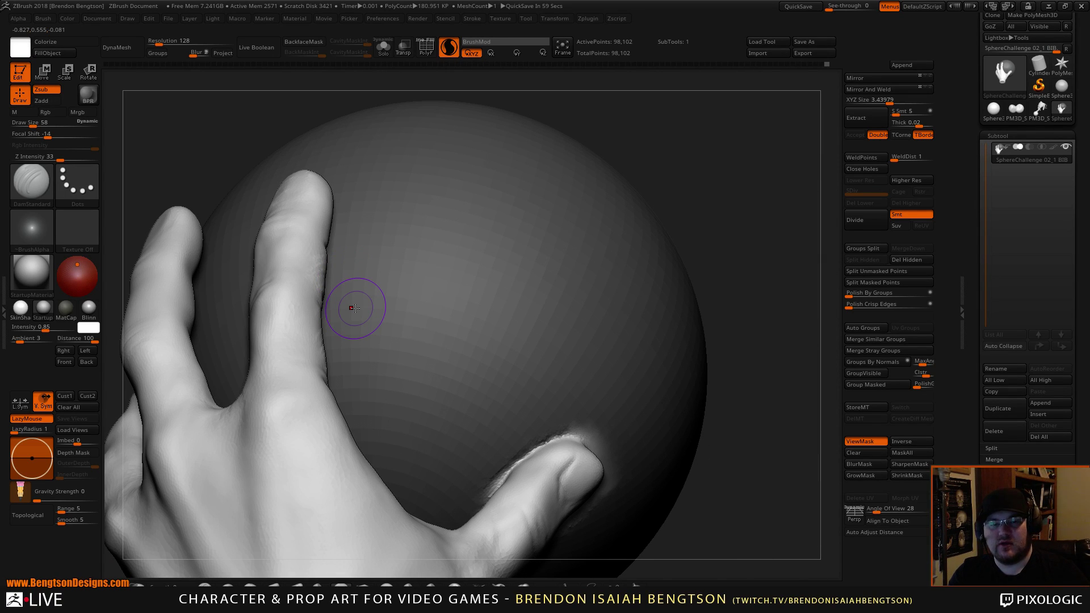
Step: Reshape the contour of the index finger with Move Topological at draw sizes 58 and 73
{"action": "mouse_move", "coordinate": [720, 166]}
{"action": "left_mouse_down"}
{"action": "mouse_move", "coordinate": [734, 155]}
{"action": "mouse_move", "coordinate": [746, 244]}
{"action": "mouse_move", "coordinate": [737, 231]}
{"action": "mouse_move", "coordinate": [715, 246]}
{"action": "mouse_move", "coordinate": [684, 215]}
{"action": "mouse_move", "coordinate": [678, 171]}
{"action": "mouse_move", "coordinate": [676, 195]}
{"action": "left_mouse_up"}
{"action": "key", "text": "b"}
{"action": "key", "text": "m"}
{"action": "key", "text": "t"}
{"action": "key", "text": "space"}
{"action": "left_click_drag", "start_coordinate": [354, 279], "coordinate": [309, 297]}
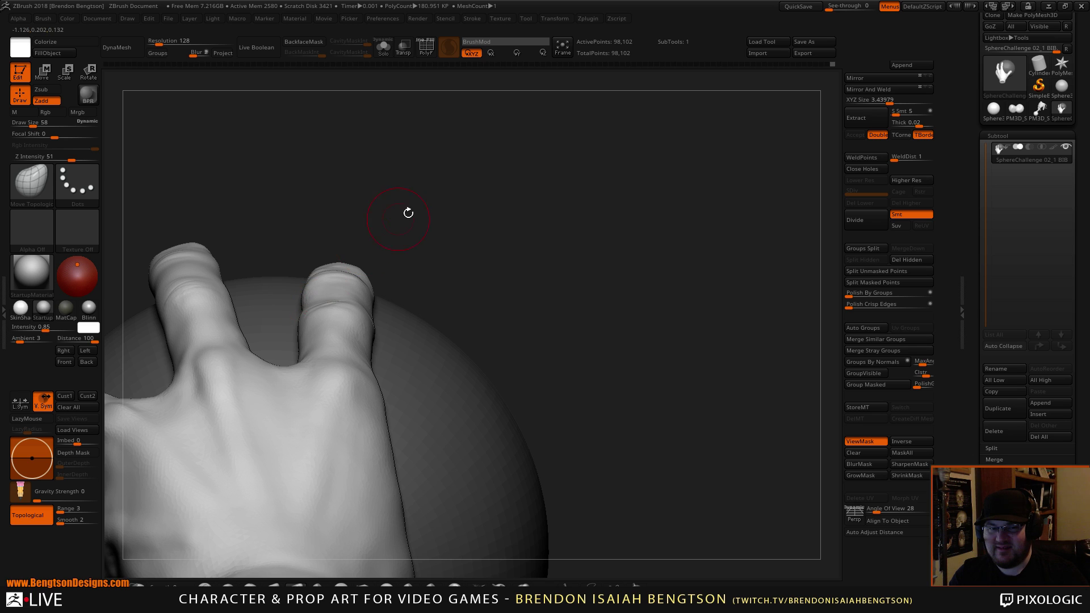
{"action": "mouse_move", "coordinate": [408, 213]}
{"action": "left_mouse_down"}
{"action": "mouse_move", "coordinate": [530, 165]}
{"action": "mouse_move", "coordinate": [427, 248]}
{"action": "left_mouse_up"}
{"action": "key", "text": "space"}
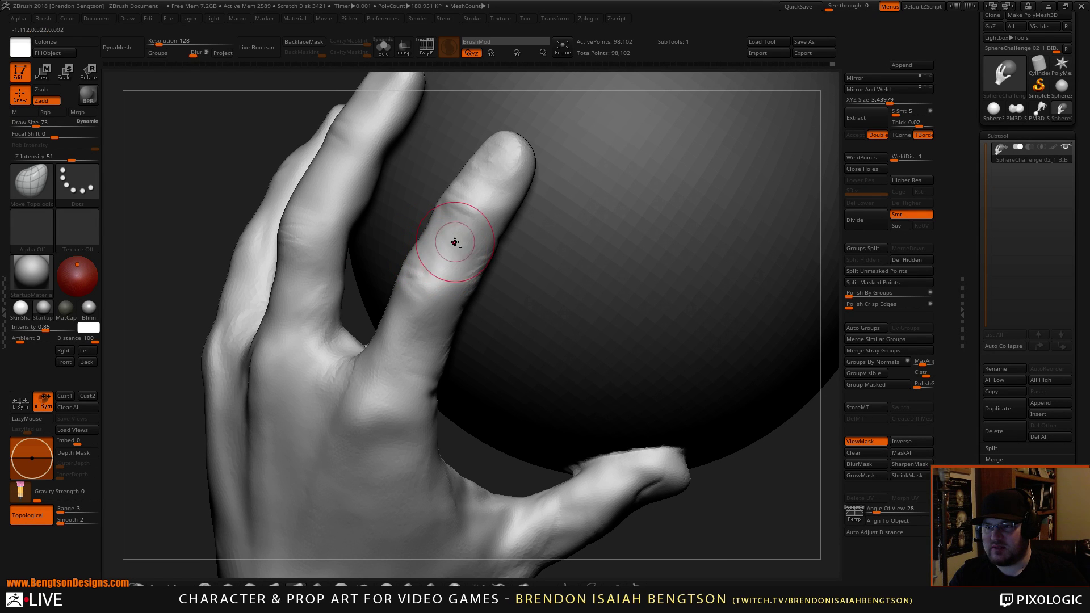
{"action": "left_click_drag", "start_coordinate": [453, 445], "coordinate": [462, 296]}
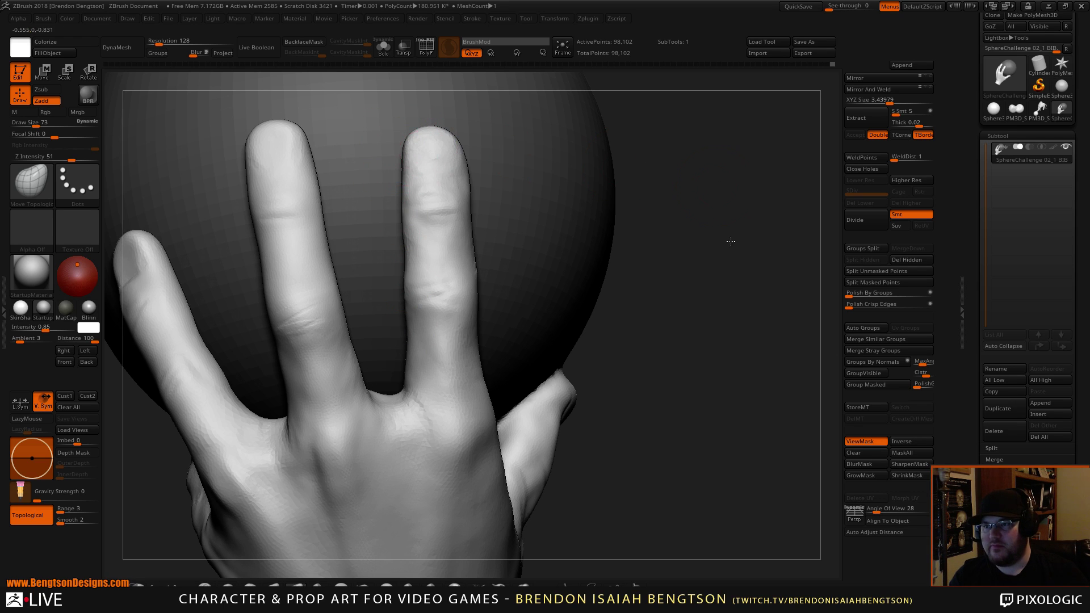
Step: Refine the tip of the index finger with Move Topological at draw size 62 and smooth the surface
{"action": "left_click_drag", "start_coordinate": [730, 241], "coordinate": [738, 267]}
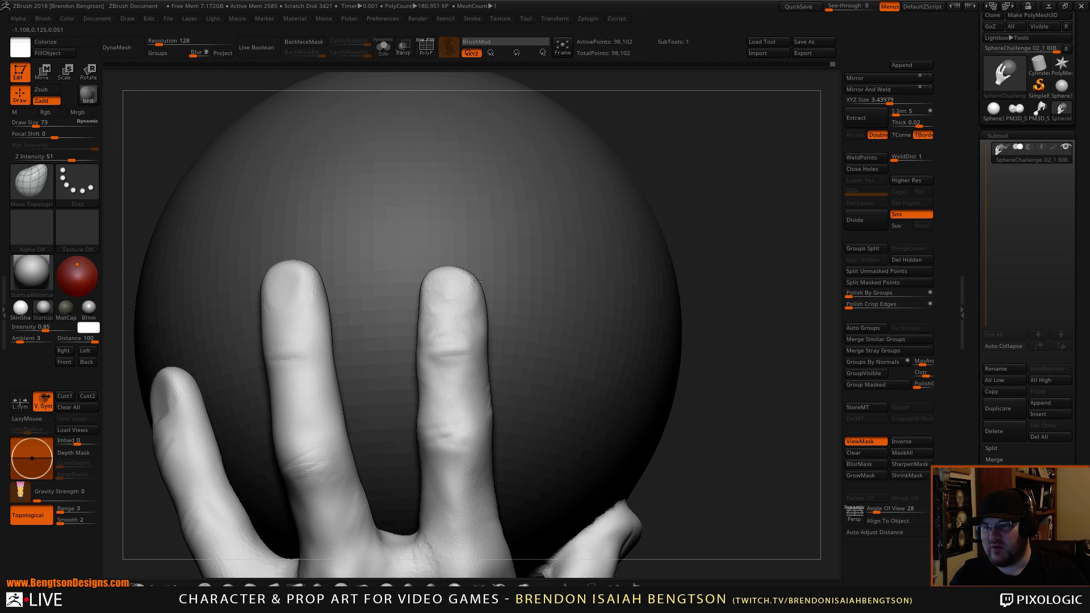
{"action": "key", "text": "space"}
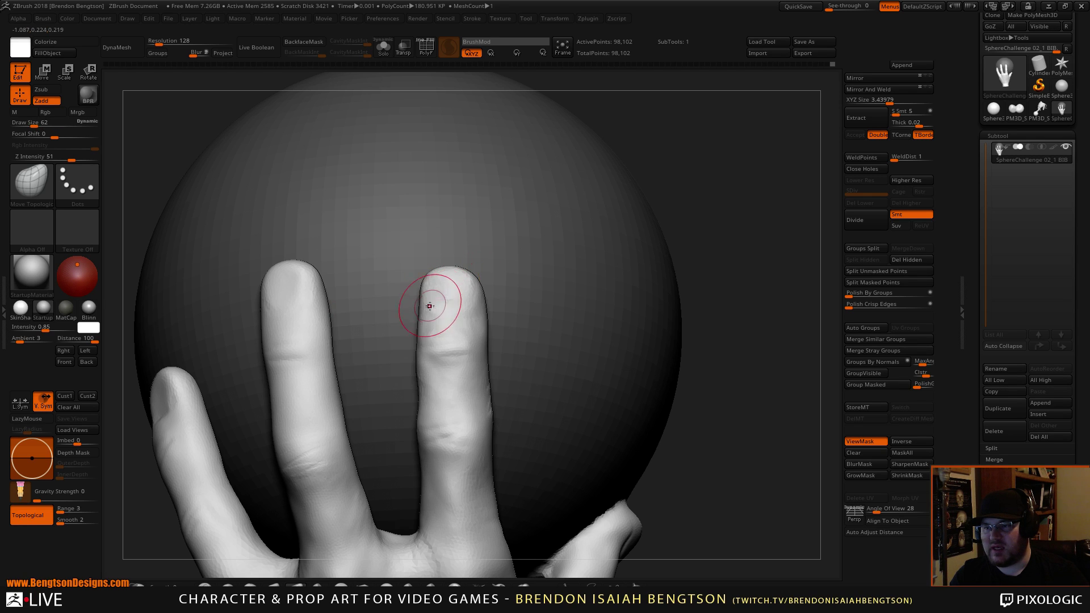
{"action": "key", "text": "shift"}
{"action": "mouse_move", "coordinate": [720, 253]}
{"action": "left_mouse_down"}
{"action": "mouse_move", "coordinate": [730, 345]}
{"action": "mouse_move", "coordinate": [734, 275]}
{"action": "mouse_move", "coordinate": [778, 275]}
{"action": "mouse_move", "coordinate": [766, 284]}
{"action": "left_mouse_up"}
Step: Build up the thumb-side base of the index finger with ClayBuildup at draw size 57
{"action": "key", "text": "b"}
{"action": "key", "text": "c"}
{"action": "key", "text": "b"}
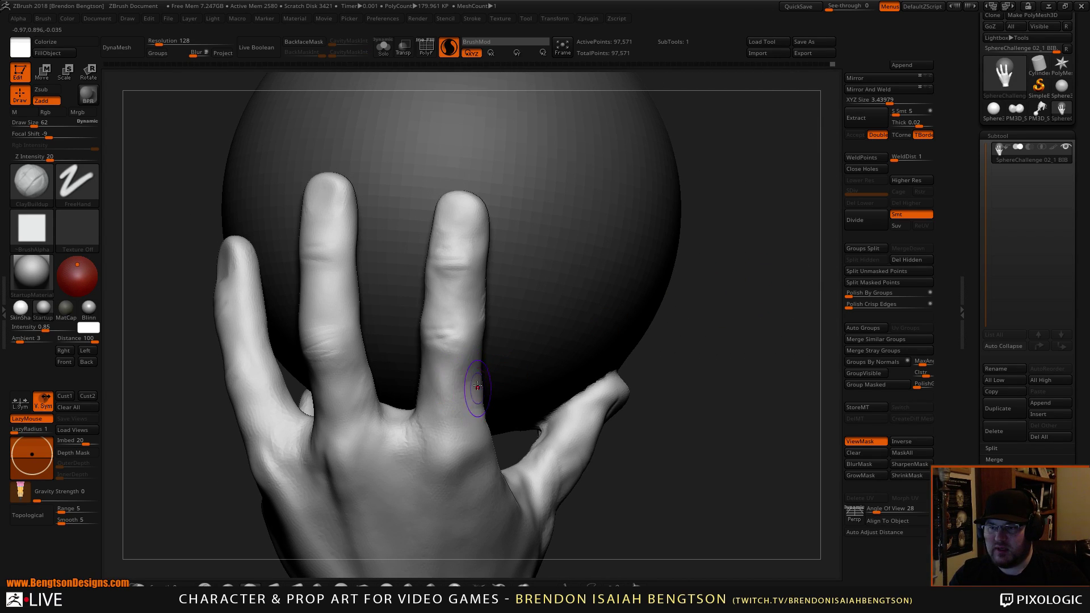
{"action": "key", "text": "space"}
{"action": "left_click_drag", "start_coordinate": [476, 382], "coordinate": [478, 394]}
{"action": "key", "text": "space"}
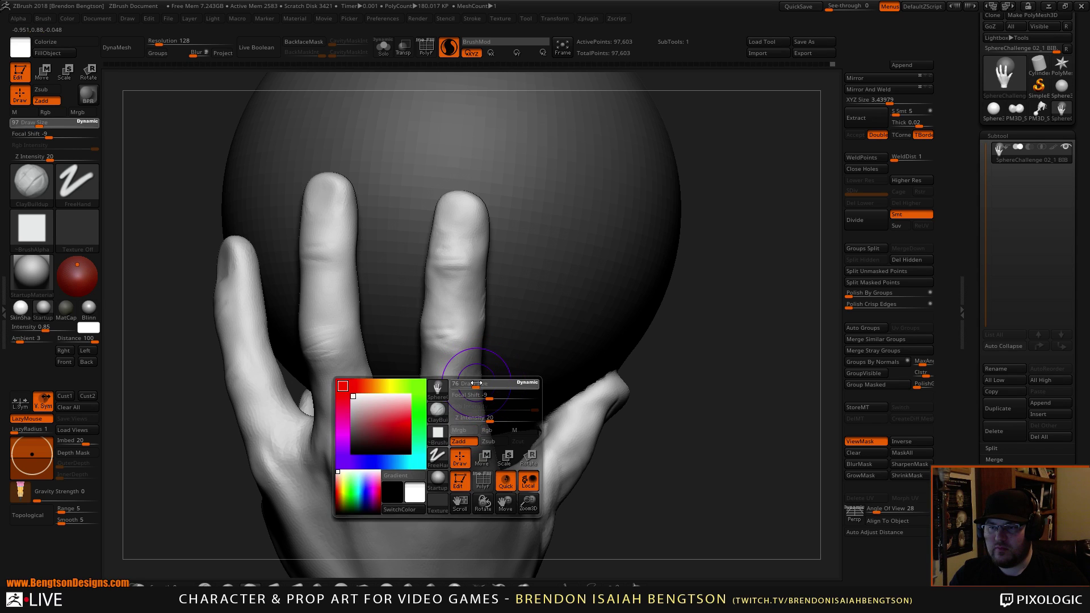
{"action": "mouse_move", "coordinate": [733, 401]}
{"action": "left_mouse_down"}
{"action": "mouse_move", "coordinate": [462, 396]}
{"action": "mouse_move", "coordinate": [461, 302]}
{"action": "left_mouse_up"}
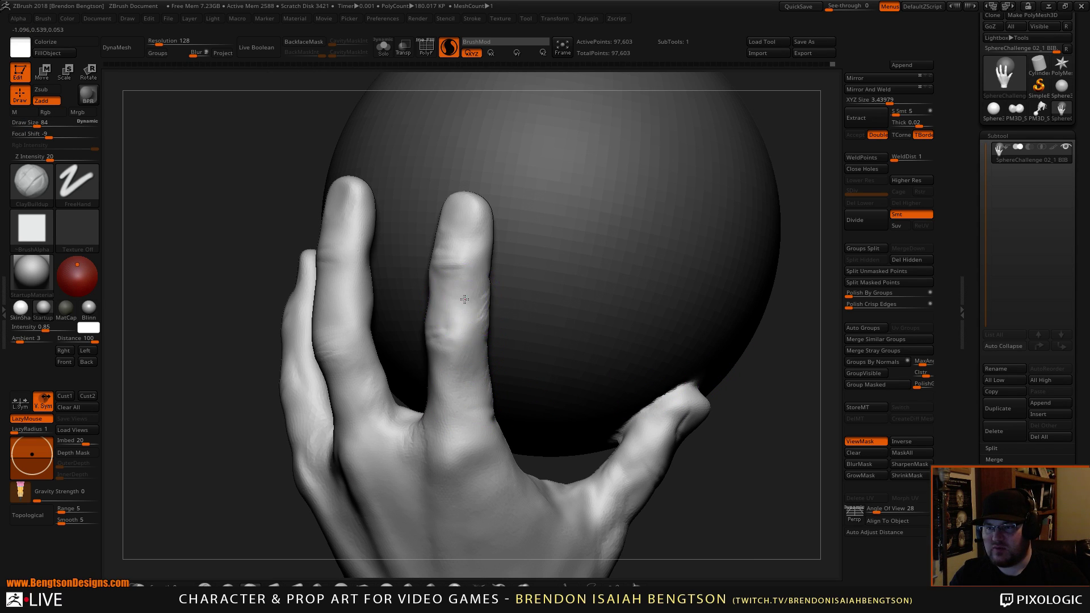
Step: Adjust the side contours of the index and middle fingers with Move Topological at draw size 84
{"action": "key", "text": "b"}
{"action": "key", "text": "m"}
{"action": "key", "text": "t"}
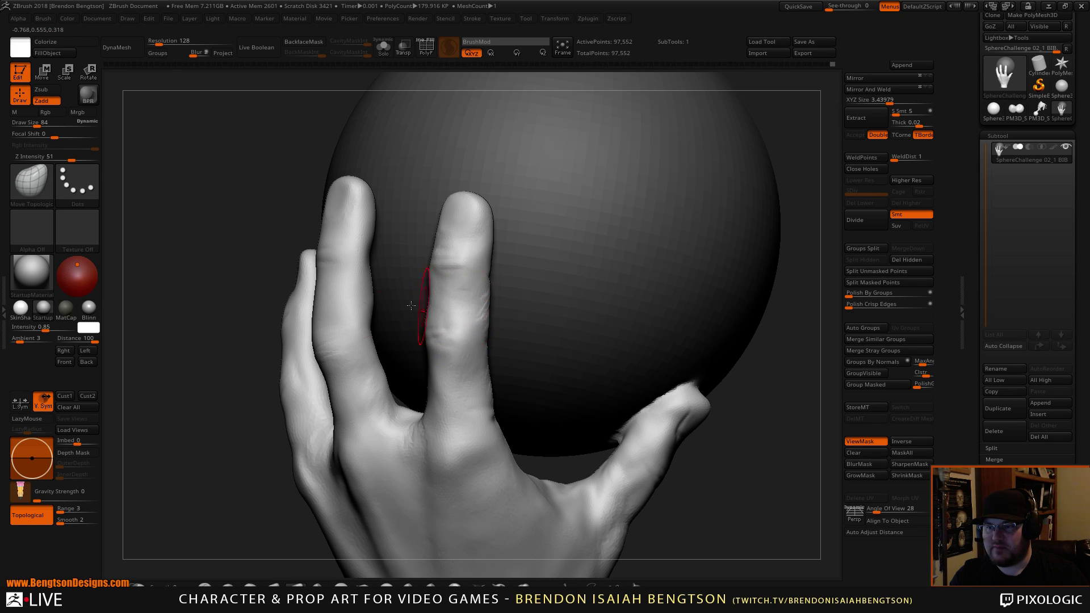
{"action": "left_click_drag", "start_coordinate": [193, 480], "coordinate": [191, 474]}
{"action": "left_click_drag", "start_coordinate": [212, 401], "coordinate": [323, 324]}
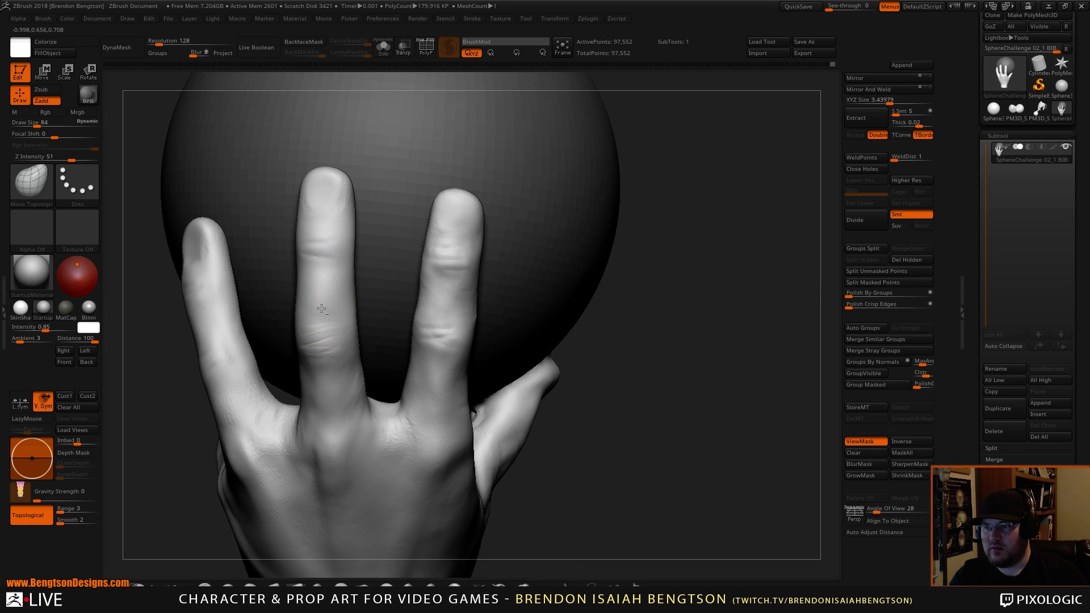
{"action": "left_click_drag", "start_coordinate": [638, 363], "coordinate": [576, 370]}
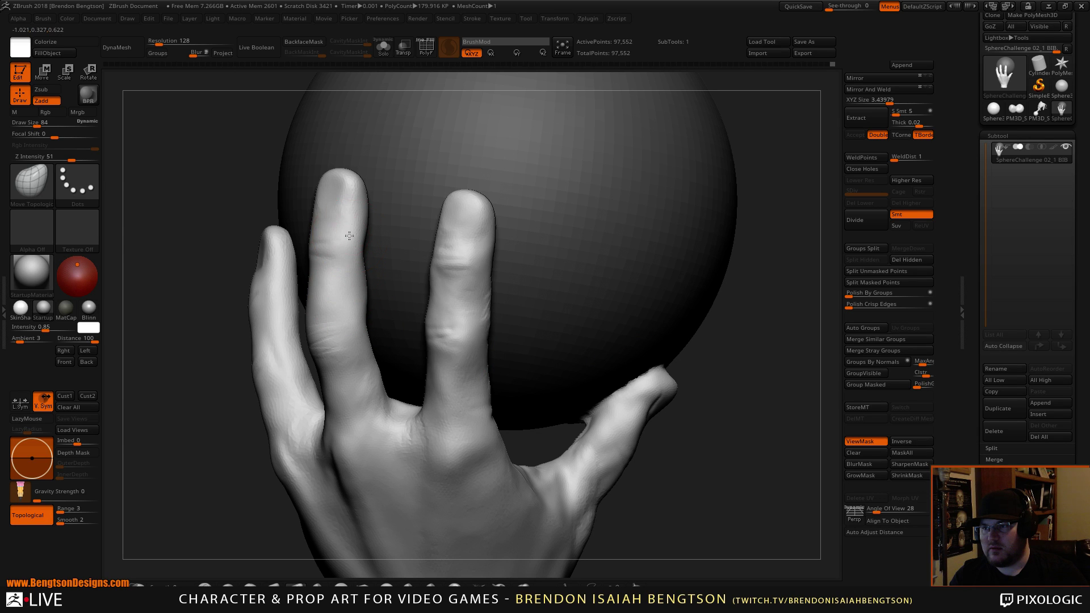
Step: Smooth the surfaces of the middle and ring fingers on the back of the hand
{"action": "key", "text": "shift"}
{"action": "mouse_move", "coordinate": [214, 319]}
{"action": "right_mouse_down"}
{"action": "mouse_move", "coordinate": [180, 460]}
{"action": "mouse_move", "coordinate": [276, 441]}
{"action": "right_mouse_up"}
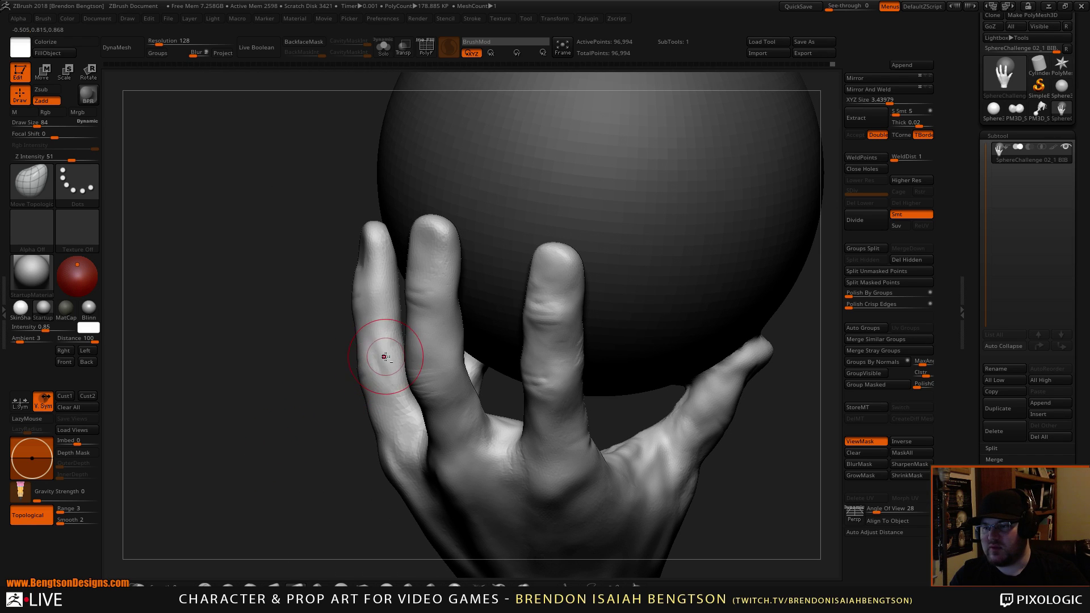
{"action": "left_click_drag", "start_coordinate": [388, 387], "coordinate": [366, 409], "text": "shift"}
{"action": "right_click_drag", "start_coordinate": [286, 445], "coordinate": [328, 413]}
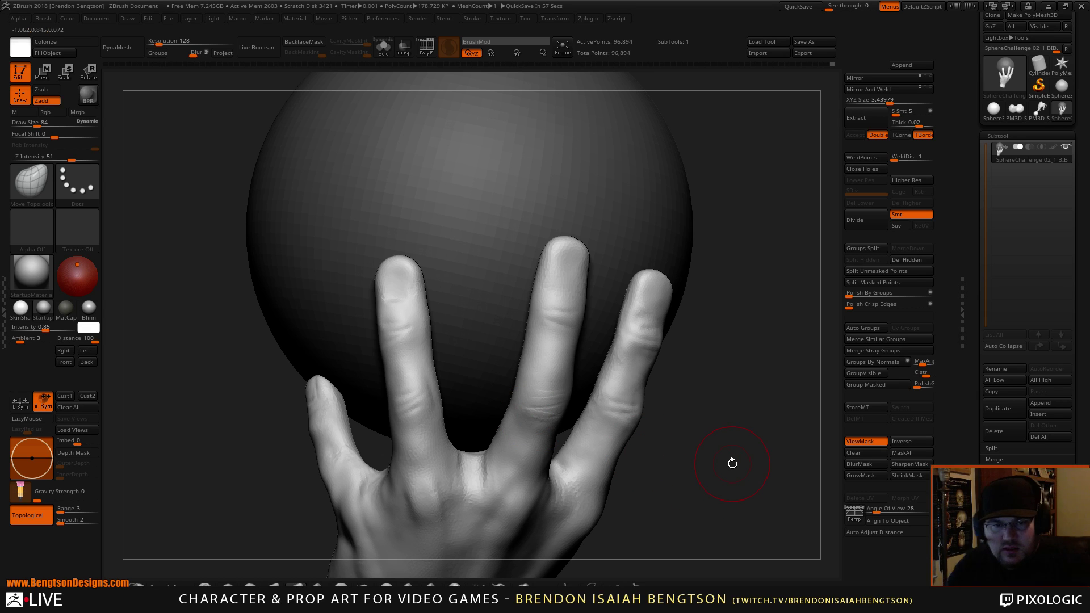
Step: Build up the web between the ring and middle fingers with ClayBuildup at draw sizes 23 and 34, and smooth it
{"action": "left_click_drag", "start_coordinate": [781, 311], "coordinate": [699, 272]}
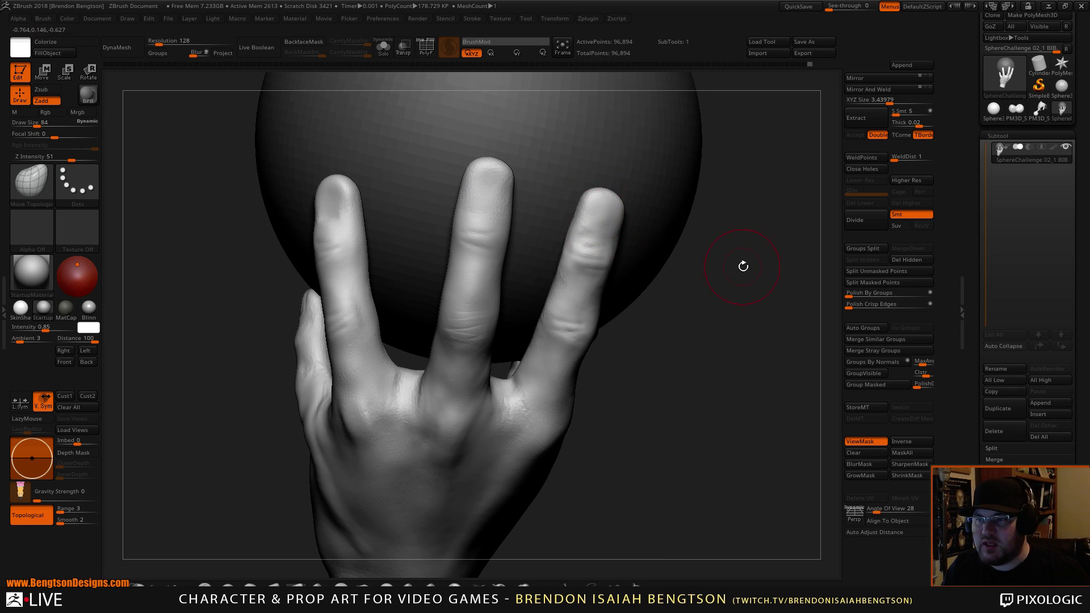
{"action": "left_click_drag", "start_coordinate": [743, 266], "coordinate": [703, 249]}
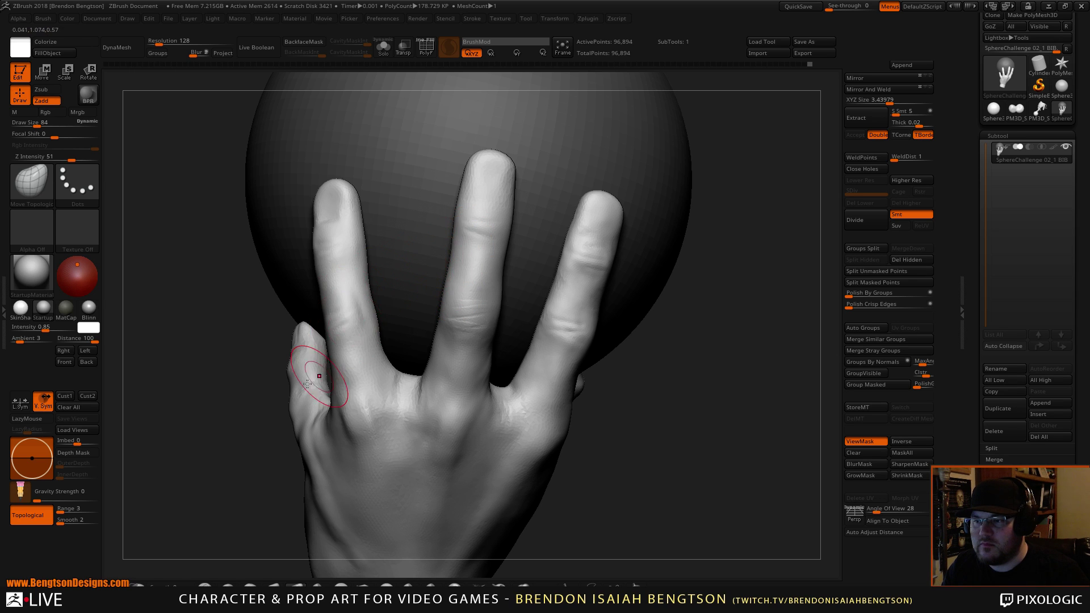
{"action": "left_click_drag", "start_coordinate": [121, 432], "coordinate": [250, 394]}
{"action": "key", "text": "b"}
{"action": "key", "text": "c"}
{"action": "key", "text": "b"}
{"action": "key", "text": "space"}
{"action": "left_click_drag", "start_coordinate": [422, 335], "coordinate": [406, 334]}
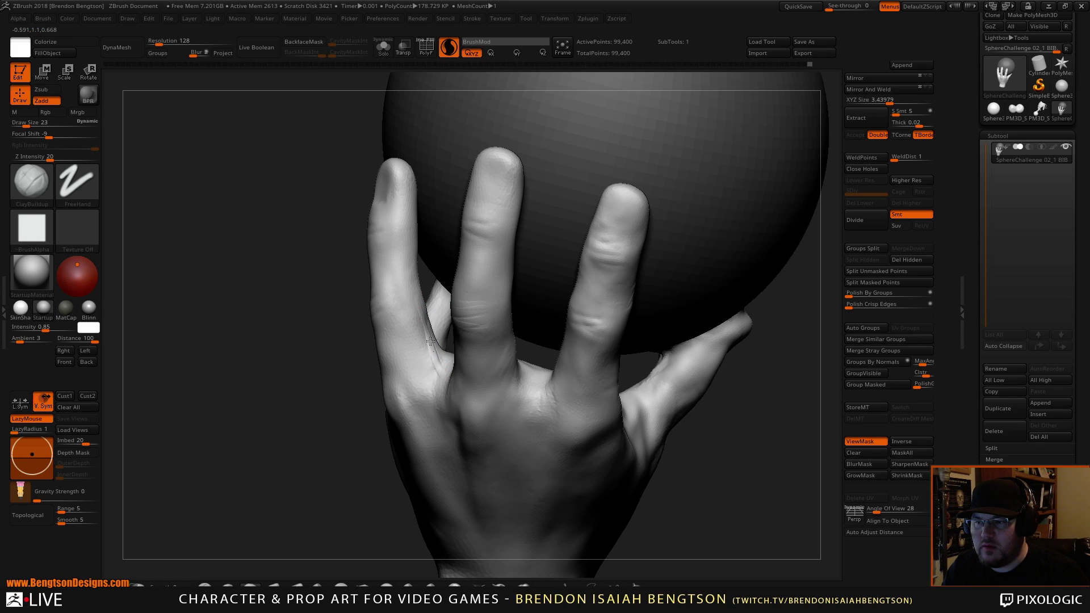
{"action": "mouse_move", "coordinate": [428, 343]}
{"action": "left_mouse_down"}
{"action": "mouse_move", "coordinate": [414, 277]}
{"action": "mouse_move", "coordinate": [419, 307]}
{"action": "left_mouse_up"}
{"action": "key", "text": "space"}
{"action": "left_click_drag", "start_coordinate": [448, 367], "coordinate": [414, 298]}
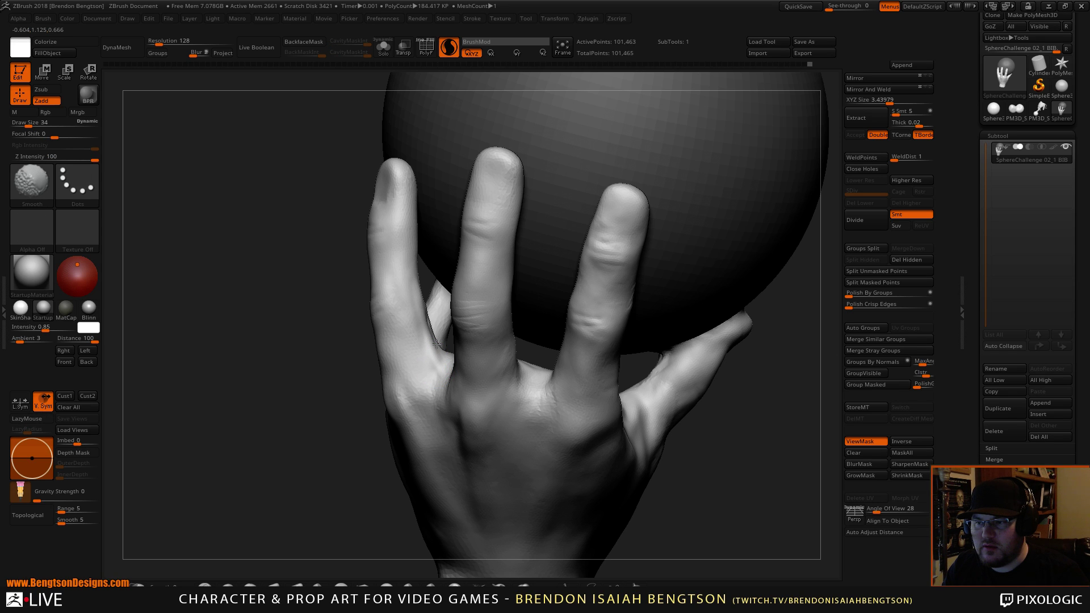
{"action": "left_click_drag", "start_coordinate": [437, 344], "coordinate": [421, 366], "text": "shift"}
Step: Build up the back of the ring finger around its outer joint with ClayBuildup at draw size 52
{"action": "left_click_drag", "start_coordinate": [328, 472], "coordinate": [292, 298], "text": "alt"}
{"action": "mouse_move", "coordinate": [292, 298]}
{"action": "left_mouse_down"}
{"action": "mouse_move", "coordinate": [314, 350]}
{"action": "mouse_move", "coordinate": [297, 344]}
{"action": "mouse_move", "coordinate": [290, 379]}
{"action": "mouse_move", "coordinate": [314, 448]}
{"action": "mouse_move", "coordinate": [340, 470]}
{"action": "left_mouse_up"}
{"action": "mouse_move", "coordinate": [390, 230]}
{"action": "left_mouse_down"}
{"action": "mouse_move", "coordinate": [409, 224]}
{"action": "mouse_move", "coordinate": [381, 225]}
{"action": "mouse_move", "coordinate": [390, 233]}
{"action": "left_mouse_up"}
{"action": "key", "text": "space"}
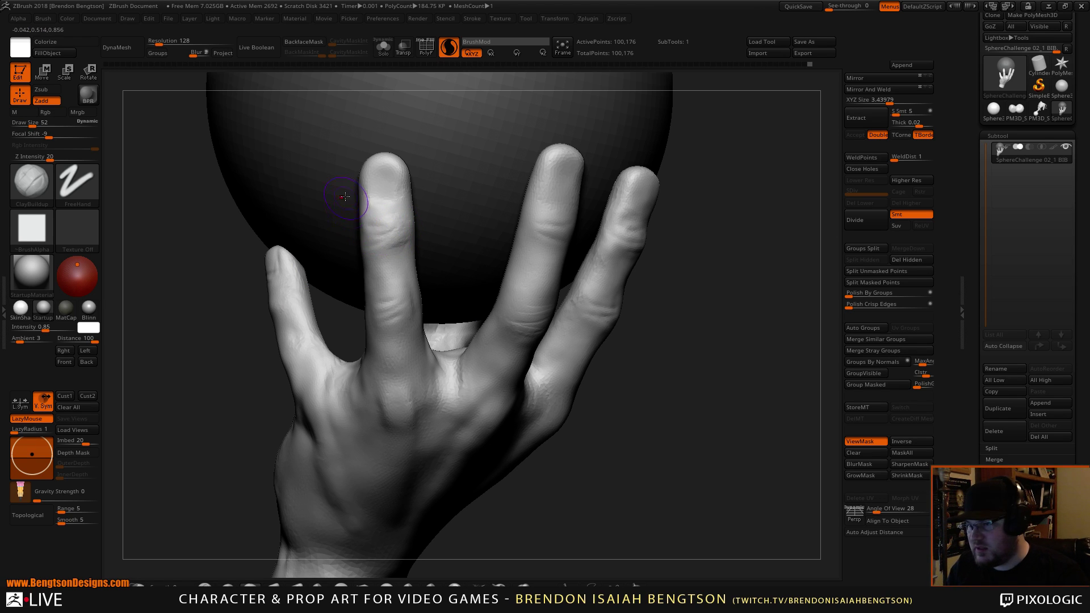
{"action": "mouse_move", "coordinate": [182, 413]}
{"action": "left_mouse_down"}
{"action": "mouse_move", "coordinate": [209, 404]}
{"action": "mouse_move", "coordinate": [224, 319]}
{"action": "mouse_move", "coordinate": [209, 302]}
{"action": "mouse_move", "coordinate": [245, 363]}
{"action": "left_mouse_up"}
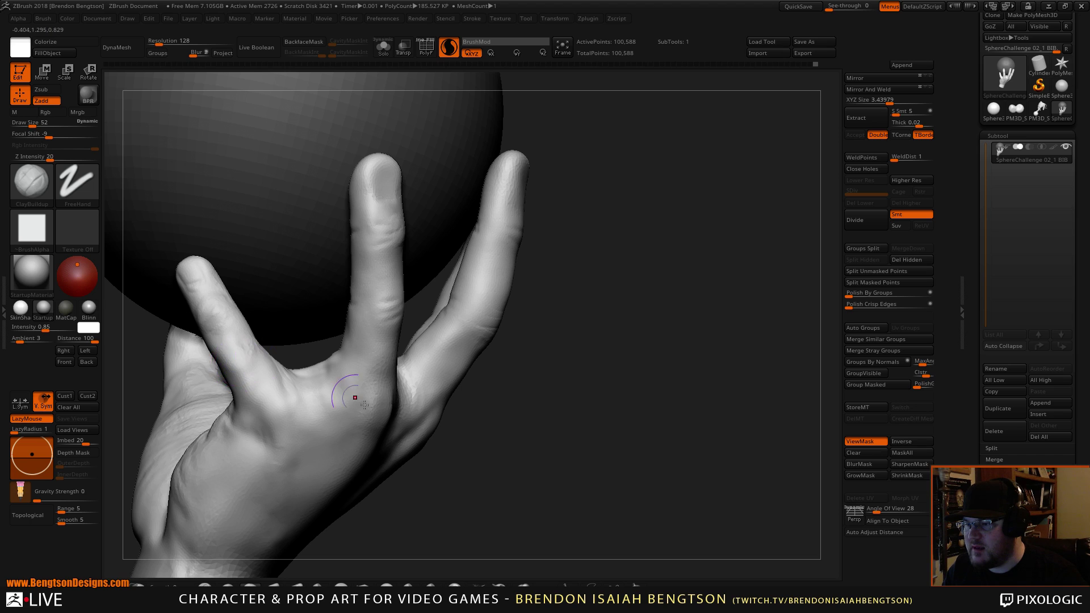
Step: Build up the skin around the ring finger's nail with ClayBuildup at draw size 34 and smooth it
{"action": "right_click_drag", "start_coordinate": [493, 369], "coordinate": [511, 315], "text": "ctrl"}
{"action": "mouse_move", "coordinate": [511, 315]}
{"action": "left_mouse_down"}
{"action": "mouse_move", "coordinate": [478, 321]}
{"action": "mouse_move", "coordinate": [550, 356]}
{"action": "left_mouse_up"}
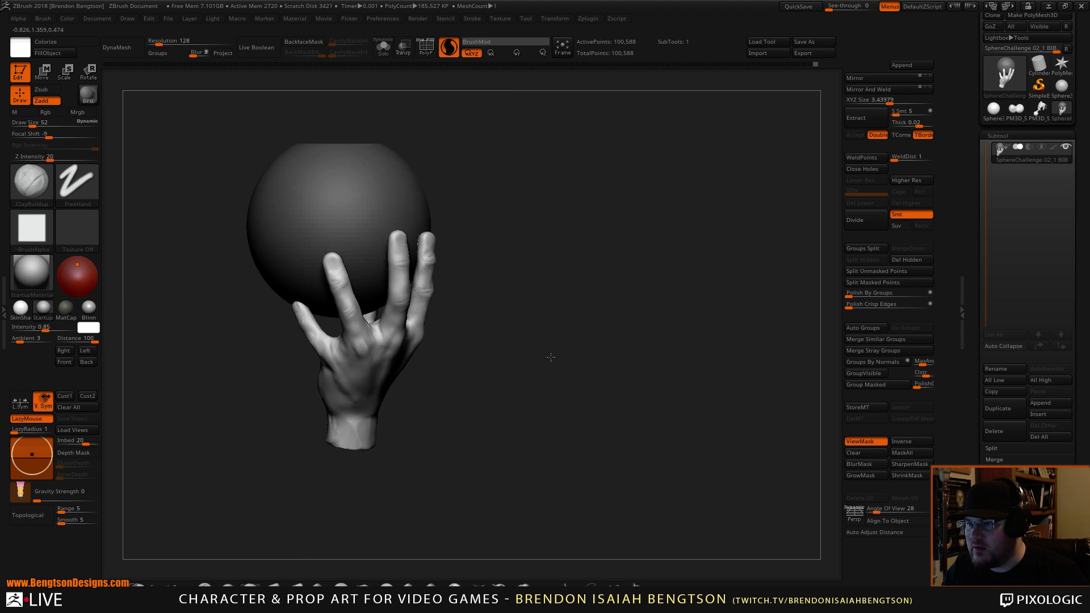
{"action": "right_click_drag", "start_coordinate": [550, 355], "coordinate": [642, 265], "text": "ctrl"}
{"action": "left_click_drag", "start_coordinate": [642, 265], "coordinate": [588, 379], "text": "alt"}
{"action": "mouse_move", "coordinate": [330, 311]}
{"action": "left_mouse_down"}
{"action": "mouse_move", "coordinate": [317, 288]}
{"action": "mouse_move", "coordinate": [331, 319]}
{"action": "mouse_move", "coordinate": [332, 287]}
{"action": "left_mouse_up"}
{"action": "key", "text": "space"}
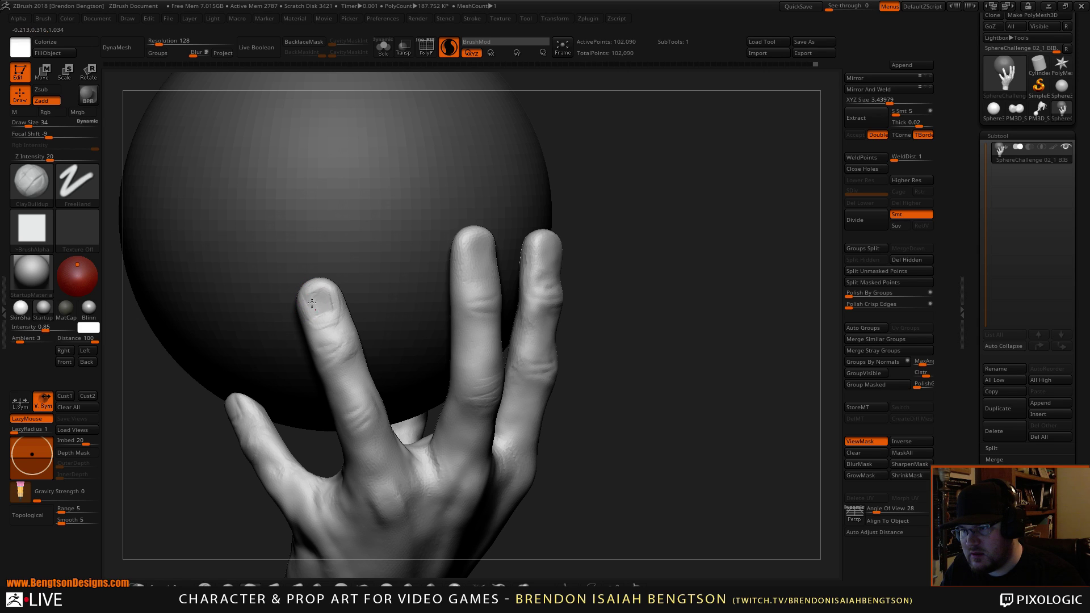
{"action": "mouse_move", "coordinate": [326, 307]}
{"action": "left_mouse_down"}
{"action": "mouse_move", "coordinate": [308, 295]}
{"action": "mouse_move", "coordinate": [306, 316]}
{"action": "left_mouse_up"}
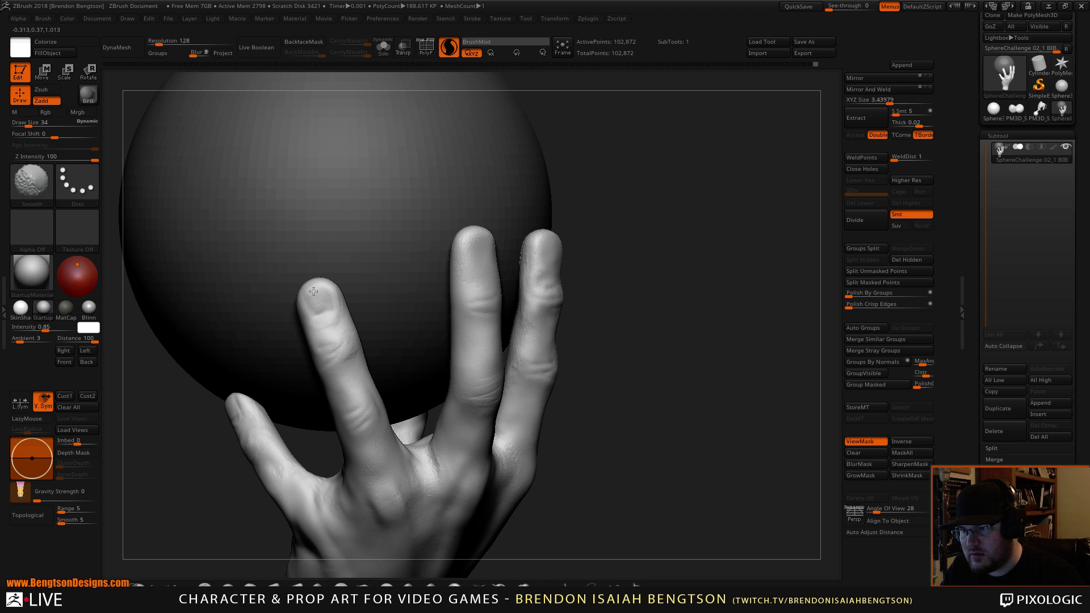
Step: Build up the skin around the middle finger's nail with ClayBuildup at draw size 34
{"action": "left_click_drag", "start_coordinate": [644, 305], "coordinate": [593, 362], "text": "alt"}
{"action": "left_click_drag", "start_coordinate": [669, 287], "coordinate": [624, 288]}
{"action": "right_click_drag", "start_coordinate": [624, 288], "coordinate": [592, 268]}
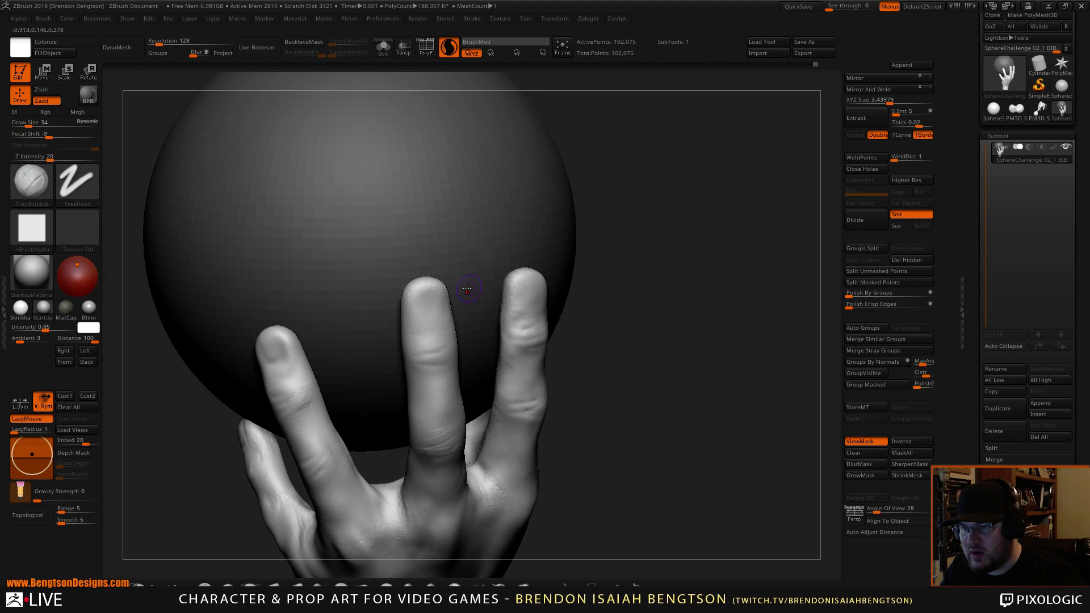
{"action": "left_click_drag", "start_coordinate": [430, 297], "coordinate": [415, 297]}
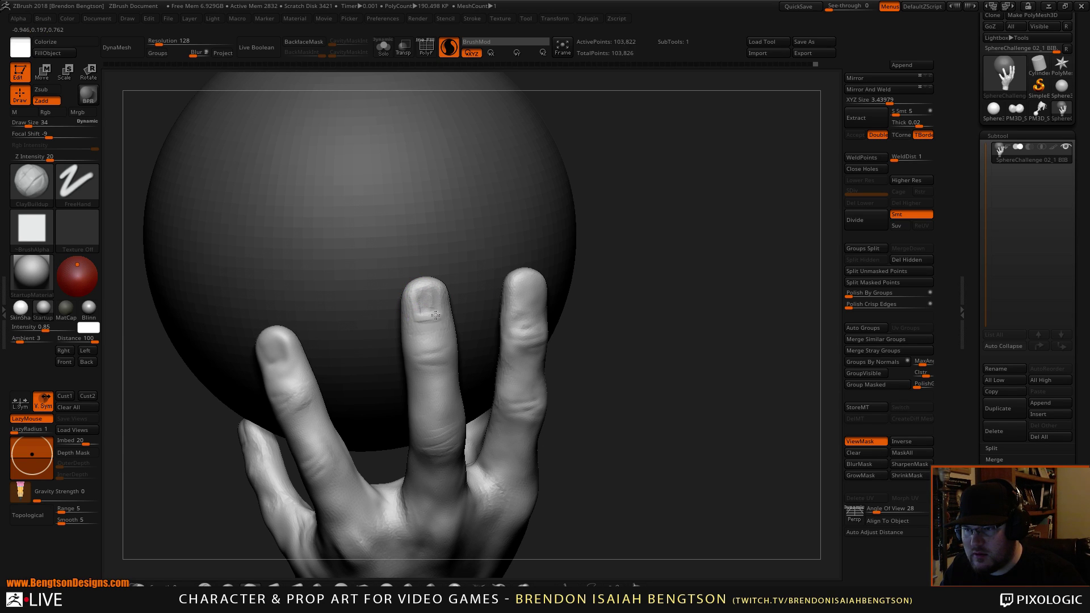
Step: Fill out the sides of the middle fingertip with ClayBuildup at draw size 40 and smooth them
{"action": "left_click_drag", "start_coordinate": [613, 244], "coordinate": [520, 278]}
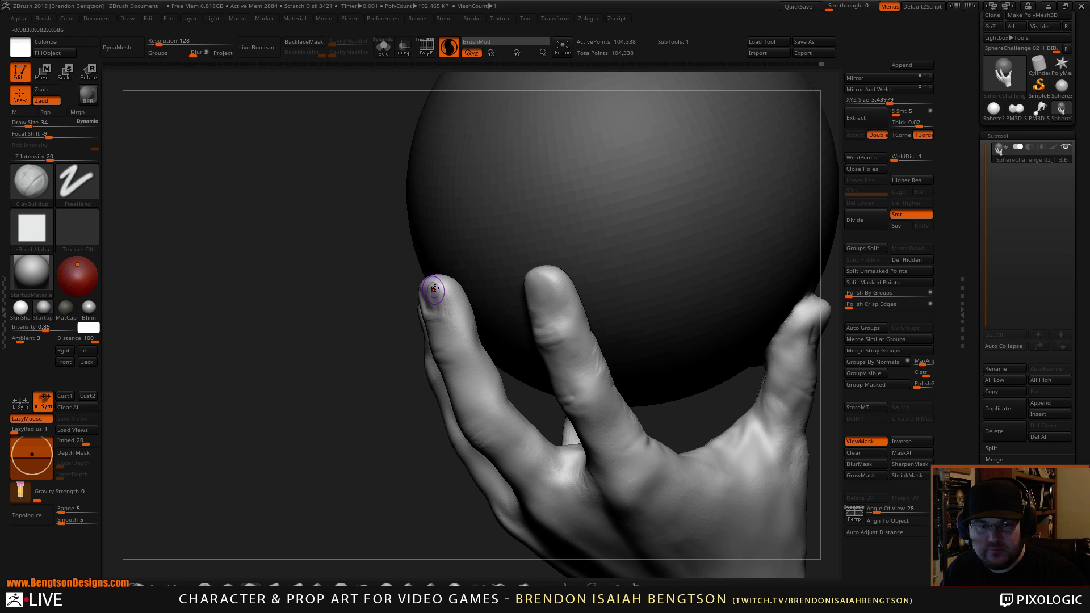
{"action": "key", "text": "space"}
{"action": "left_click_drag", "start_coordinate": [456, 248], "coordinate": [462, 248]}
{"action": "mouse_move", "coordinate": [370, 252]}
{"action": "left_mouse_down"}
{"action": "mouse_move", "coordinate": [377, 277]}
{"action": "mouse_move", "coordinate": [423, 312]}
{"action": "left_mouse_up"}
{"action": "key", "text": "shift"}
{"action": "mouse_move", "coordinate": [256, 431]}
{"action": "left_mouse_down", "text": "alt"}
{"action": "mouse_move", "coordinate": [199, 452]}
{"action": "mouse_move", "coordinate": [638, 289]}
{"action": "mouse_move", "coordinate": [603, 343]}
{"action": "mouse_move", "coordinate": [609, 333]}
{"action": "left_mouse_up", "text": "alt"}
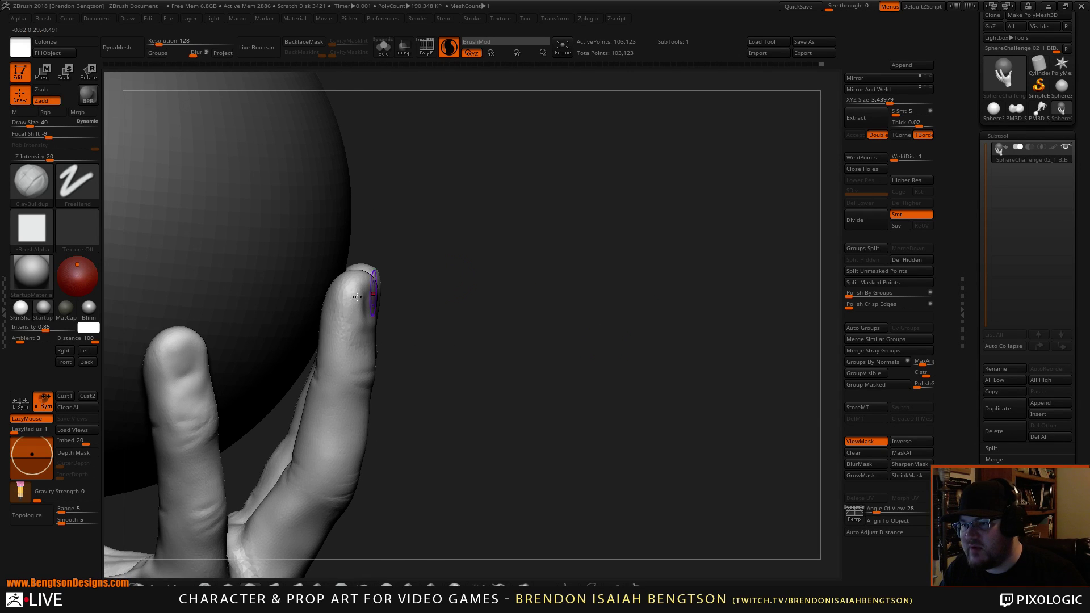
{"action": "key", "text": "shift"}
{"action": "left_click_drag", "start_coordinate": [350, 310], "coordinate": [347, 315], "text": "shift"}
{"action": "mouse_move", "coordinate": [464, 316]}
{"action": "left_mouse_down", "text": "alt"}
{"action": "mouse_move", "coordinate": [479, 367]}
{"action": "mouse_move", "coordinate": [412, 352]}
{"action": "left_mouse_up", "text": "alt"}
{"action": "mouse_move", "coordinate": [179, 462]}
{"action": "left_mouse_down"}
{"action": "mouse_move", "coordinate": [165, 477]}
{"action": "mouse_move", "coordinate": [170, 461]}
{"action": "left_mouse_up"}
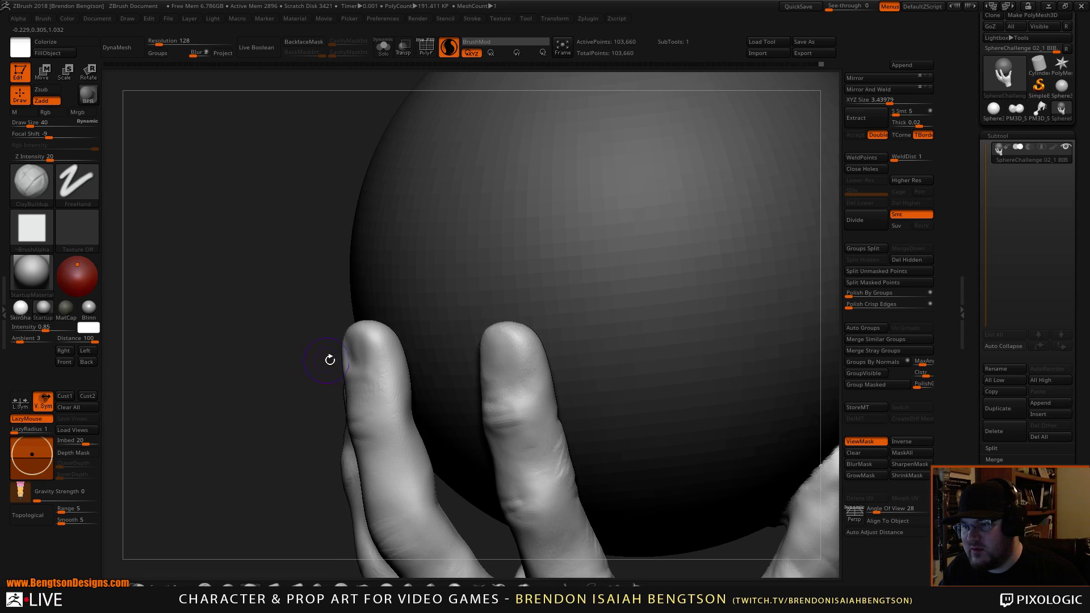
Step: Reshape the nail side of the middle fingertip with Move Topological at draw size 40
{"action": "key", "text": "b"}
{"action": "key", "text": "m"}
{"action": "key", "text": "t"}
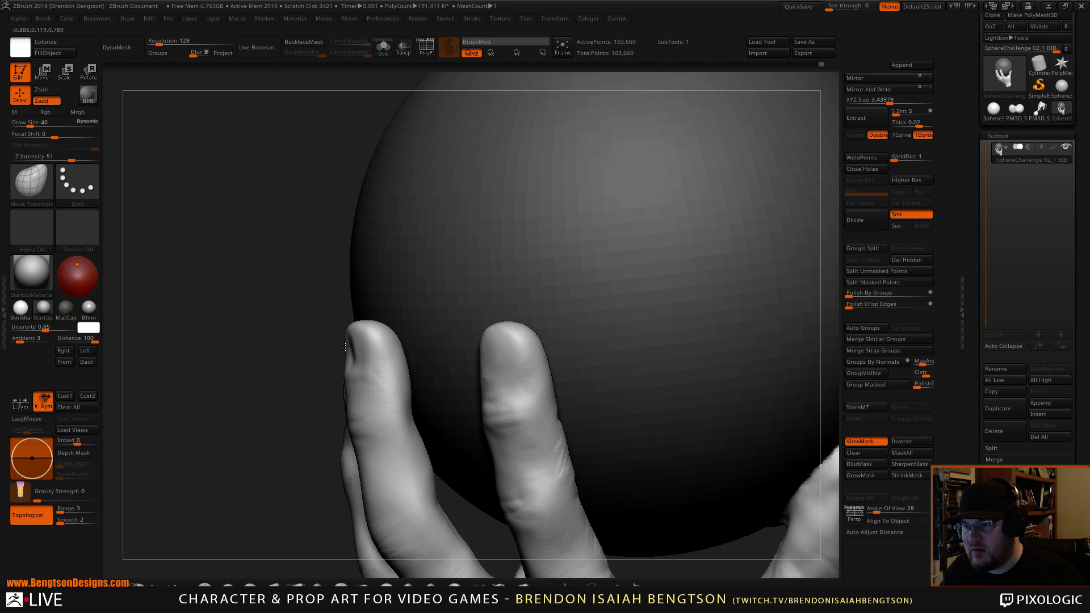
{"action": "mouse_move", "coordinate": [239, 355]}
{"action": "left_mouse_down"}
{"action": "mouse_move", "coordinate": [386, 349]}
{"action": "mouse_move", "coordinate": [355, 344]}
{"action": "mouse_move", "coordinate": [365, 341]}
{"action": "left_mouse_up"}
Step: Carve the outline of the index finger's nail with DamStandard at draw size 40
{"action": "left_click_drag", "start_coordinate": [687, 374], "coordinate": [686, 326], "text": "alt"}
{"action": "left_click_drag", "start_coordinate": [729, 341], "coordinate": [690, 348]}
{"action": "key", "text": "b"}
{"action": "key", "text": "d"}
{"action": "key", "text": "s"}
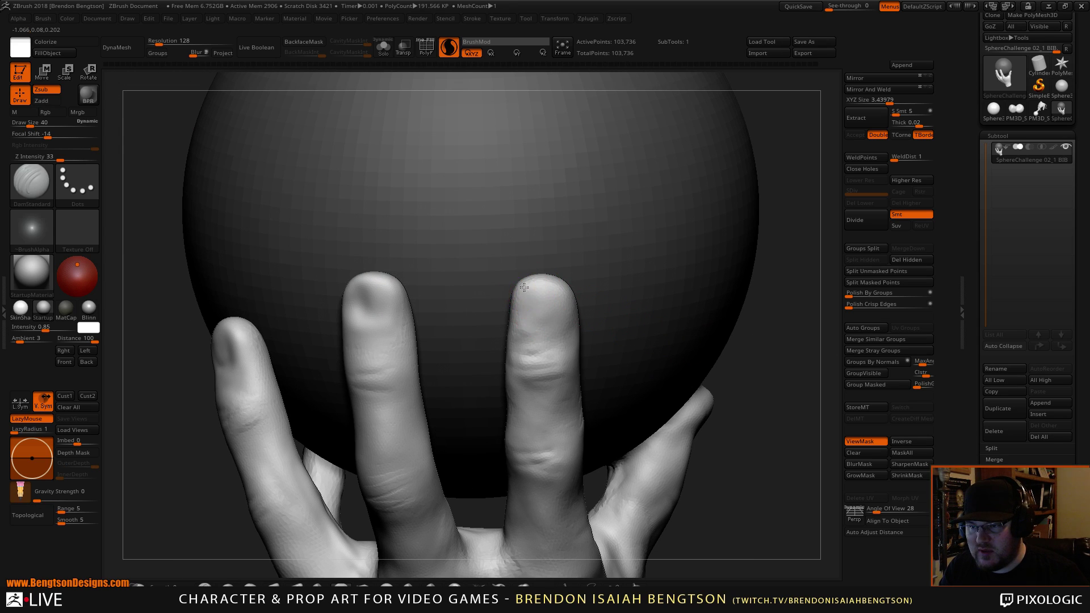
{"action": "left_click_drag", "start_coordinate": [532, 326], "coordinate": [522, 282]}
{"action": "mouse_move", "coordinate": [523, 319]}
{"action": "left_mouse_down"}
{"action": "mouse_move", "coordinate": [531, 302]}
{"action": "mouse_move", "coordinate": [534, 327]}
{"action": "mouse_move", "coordinate": [563, 309]}
{"action": "mouse_move", "coordinate": [561, 289]}
{"action": "mouse_move", "coordinate": [530, 313]}
{"action": "mouse_move", "coordinate": [533, 330]}
{"action": "mouse_move", "coordinate": [562, 281]}
{"action": "mouse_move", "coordinate": [567, 327]}
{"action": "mouse_move", "coordinate": [537, 307]}
{"action": "left_mouse_up"}
Step: Build up the cuticle and skin around the index finger's nail with ClayBuildup at draw size 40
{"action": "key", "text": "b"}
{"action": "key", "text": "c"}
{"action": "key", "text": "b"}
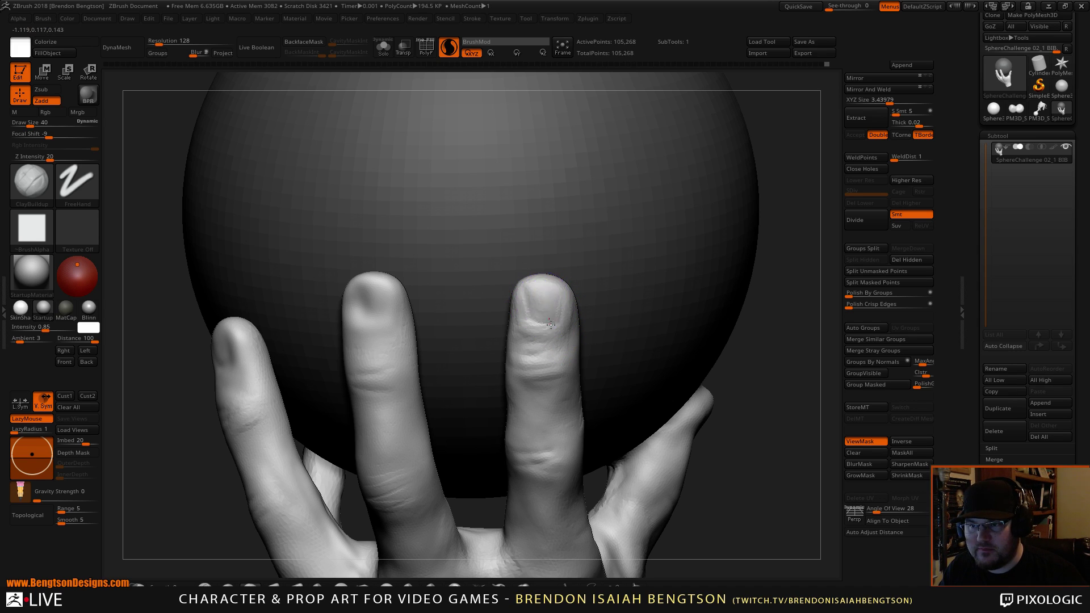
{"action": "left_click_drag", "start_coordinate": [829, 452], "coordinate": [834, 328], "text": "alt"}
{"action": "left_click_drag", "start_coordinate": [824, 421], "coordinate": [790, 339]}
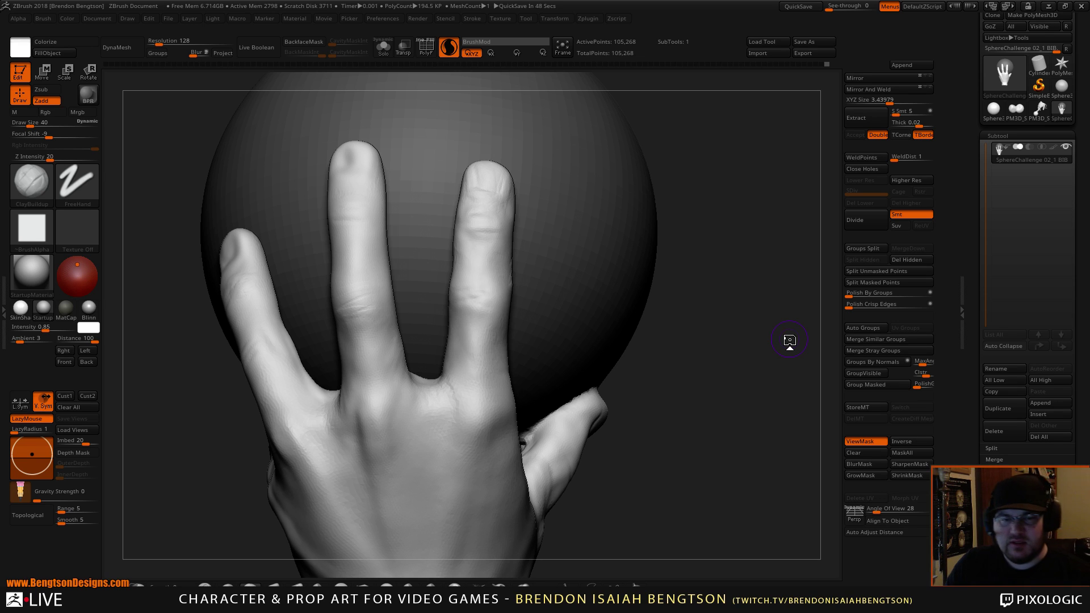
Step: Carve the outline of the middle finger's nail with DamStandard at draw size 40
{"action": "mouse_move", "coordinate": [712, 282]}
{"action": "left_mouse_down", "text": "alt"}
{"action": "mouse_move", "coordinate": [712, 292]}
{"action": "mouse_move", "coordinate": [727, 288]}
{"action": "left_mouse_up", "text": "alt"}
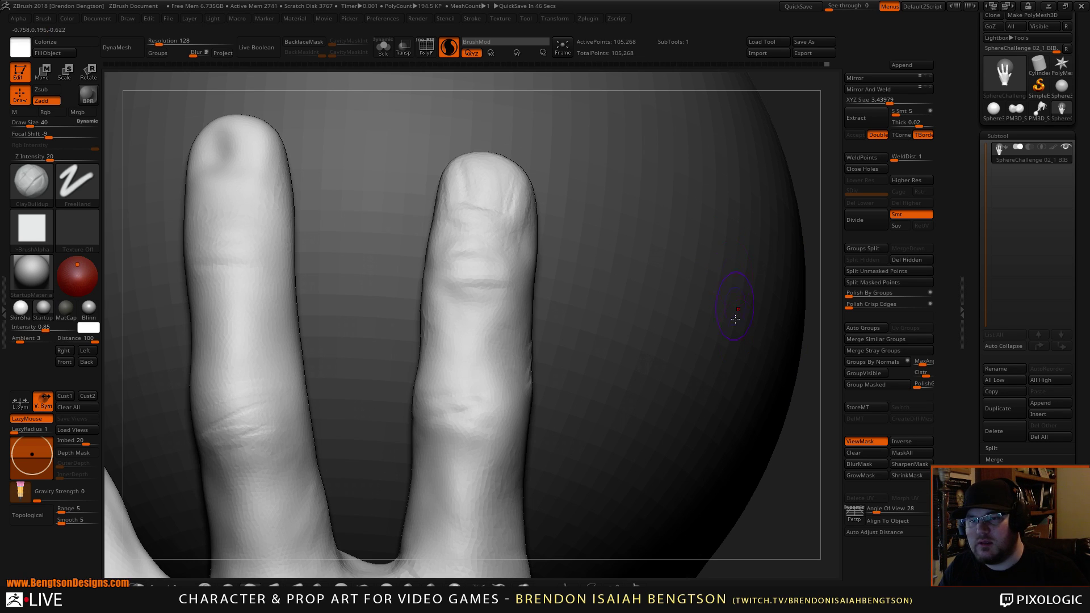
{"action": "mouse_move", "coordinate": [786, 474]}
{"action": "left_mouse_down"}
{"action": "mouse_move", "coordinate": [732, 432]}
{"action": "mouse_move", "coordinate": [692, 469]}
{"action": "left_mouse_up"}
{"action": "mouse_move", "coordinate": [766, 415]}
{"action": "left_mouse_down"}
{"action": "mouse_move", "coordinate": [768, 441]}
{"action": "mouse_move", "coordinate": [730, 432]}
{"action": "left_mouse_up"}
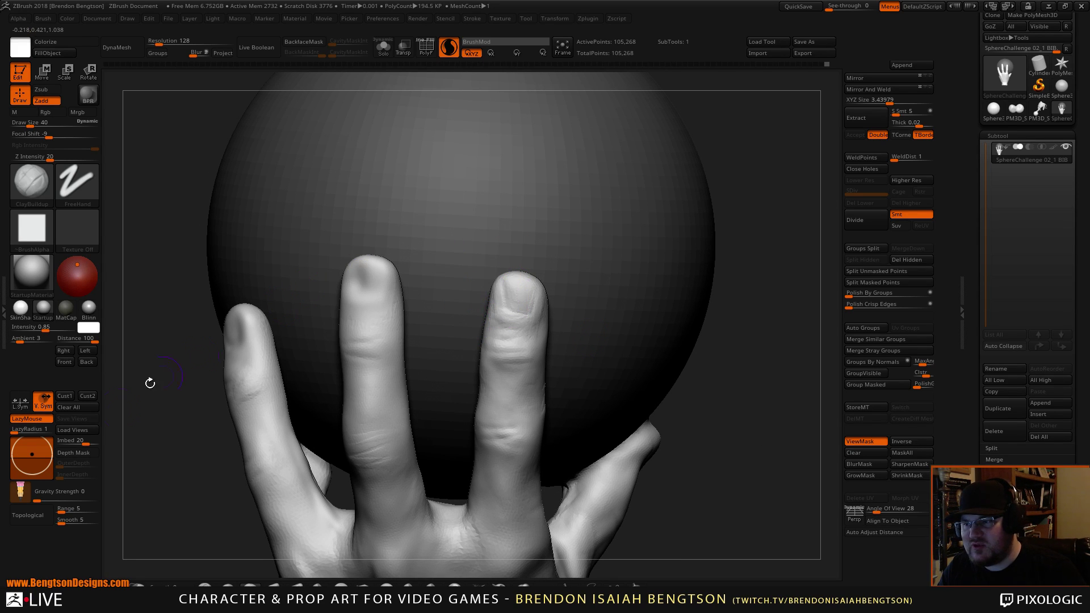
{"action": "left_click_drag", "start_coordinate": [143, 434], "coordinate": [193, 440]}
{"action": "key", "text": "b"}
{"action": "key", "text": "d"}
{"action": "key", "text": "s"}
{"action": "left_click_drag", "start_coordinate": [443, 287], "coordinate": [449, 311]}
{"action": "left_click_drag", "start_coordinate": [449, 311], "coordinate": [468, 315]}
{"action": "left_click_drag", "start_coordinate": [469, 315], "coordinate": [476, 293]}
Step: Build up the skin and fingertip around the middle finger's nail with ClayBuildup at draw size 37
{"action": "key", "text": "b"}
{"action": "key", "text": "c"}
{"action": "key", "text": "b"}
{"action": "key", "text": "space"}
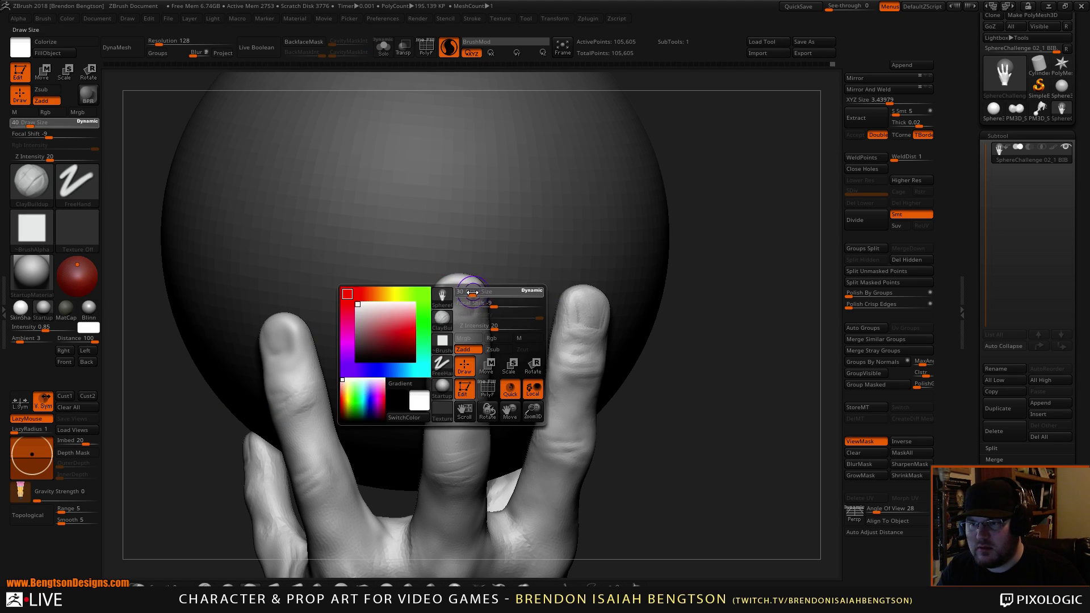
{"action": "key", "text": "space"}
{"action": "mouse_move", "coordinate": [458, 315]}
{"action": "left_mouse_down"}
{"action": "mouse_move", "coordinate": [471, 320]}
{"action": "mouse_move", "coordinate": [454, 310]}
{"action": "mouse_move", "coordinate": [453, 325]}
{"action": "mouse_move", "coordinate": [465, 323]}
{"action": "left_mouse_up"}
{"action": "mouse_move", "coordinate": [753, 289]}
{"action": "left_mouse_down", "text": "alt"}
{"action": "mouse_move", "coordinate": [689, 314]}
{"action": "mouse_move", "coordinate": [732, 316]}
{"action": "mouse_move", "coordinate": [683, 345]}
{"action": "mouse_move", "coordinate": [688, 339]}
{"action": "mouse_move", "coordinate": [705, 362]}
{"action": "left_mouse_up", "text": "alt"}
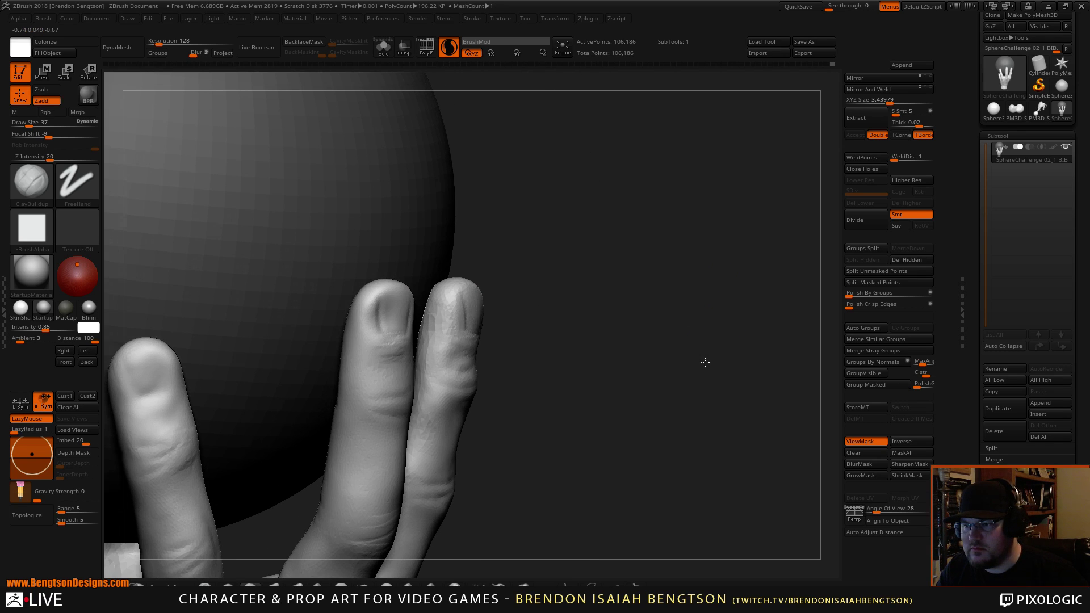
{"action": "mouse_move", "coordinate": [404, 301]}
{"action": "left_mouse_down"}
{"action": "mouse_move", "coordinate": [375, 305]}
{"action": "mouse_move", "coordinate": [380, 343]}
{"action": "left_mouse_up"}
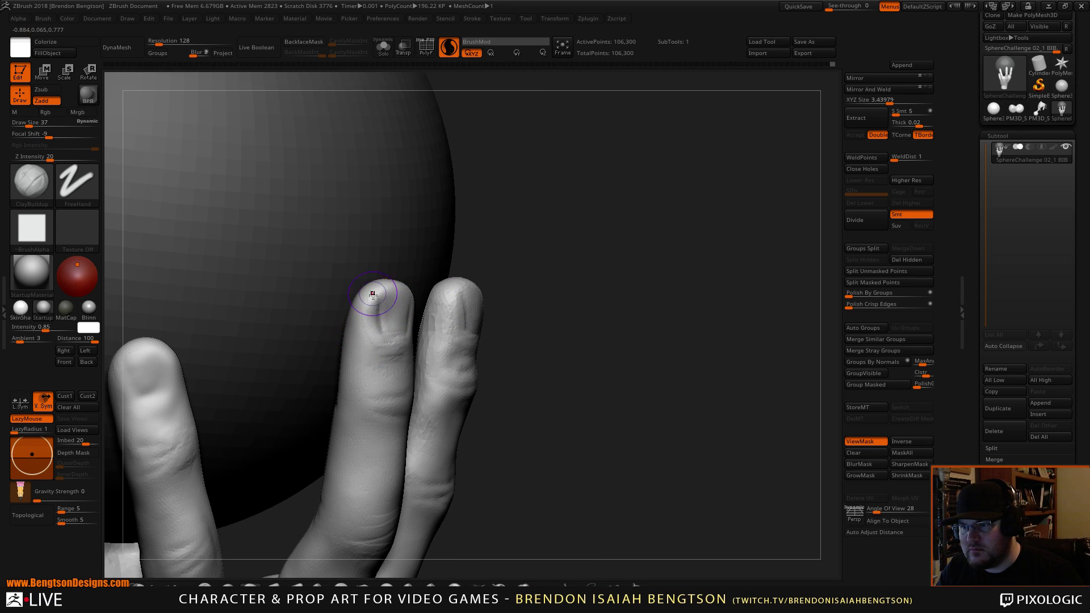
{"action": "left_click_drag", "start_coordinate": [372, 294], "coordinate": [380, 336]}
Step: Define the front edges of the middle and index fingers' nails with DamStandard at draw size 37
{"action": "left_click_drag", "start_coordinate": [551, 218], "coordinate": [598, 333]}
{"action": "key", "text": "b"}
{"action": "key", "text": "d"}
{"action": "key", "text": "s"}
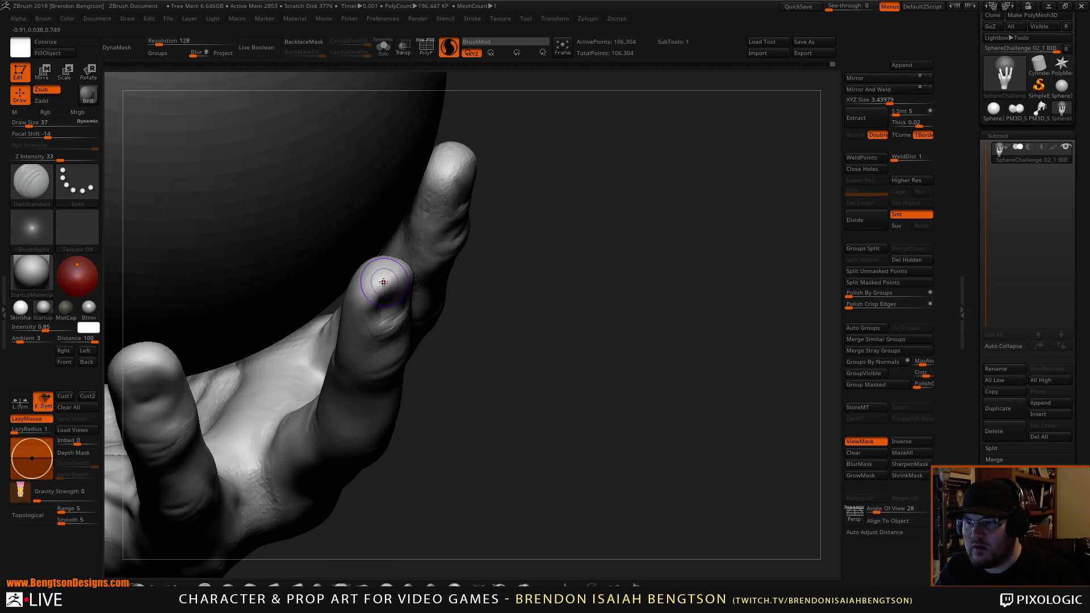
{"action": "left_click_drag", "start_coordinate": [384, 282], "coordinate": [402, 276]}
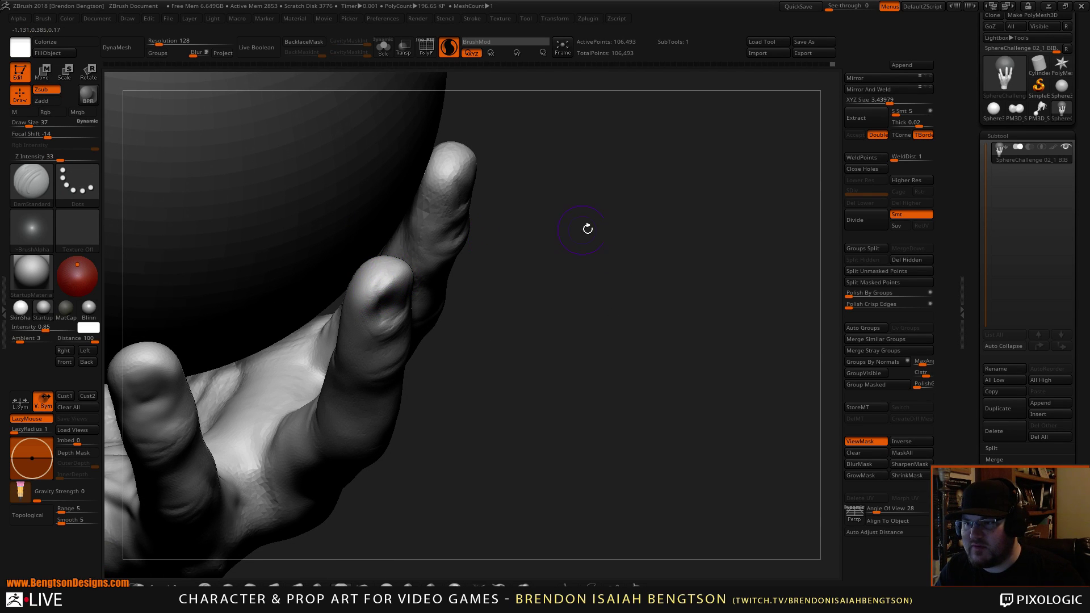
{"action": "left_click_drag", "start_coordinate": [590, 226], "coordinate": [573, 347]}
{"action": "left_click_drag", "start_coordinate": [375, 378], "coordinate": [376, 380]}
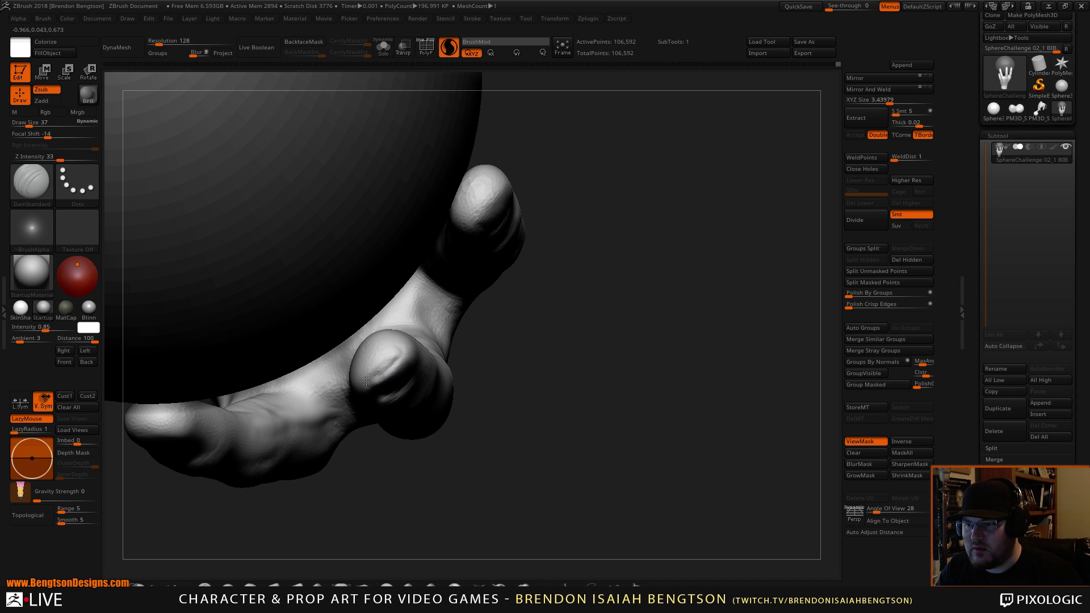
{"action": "left_click_drag", "start_coordinate": [564, 394], "coordinate": [554, 374]}
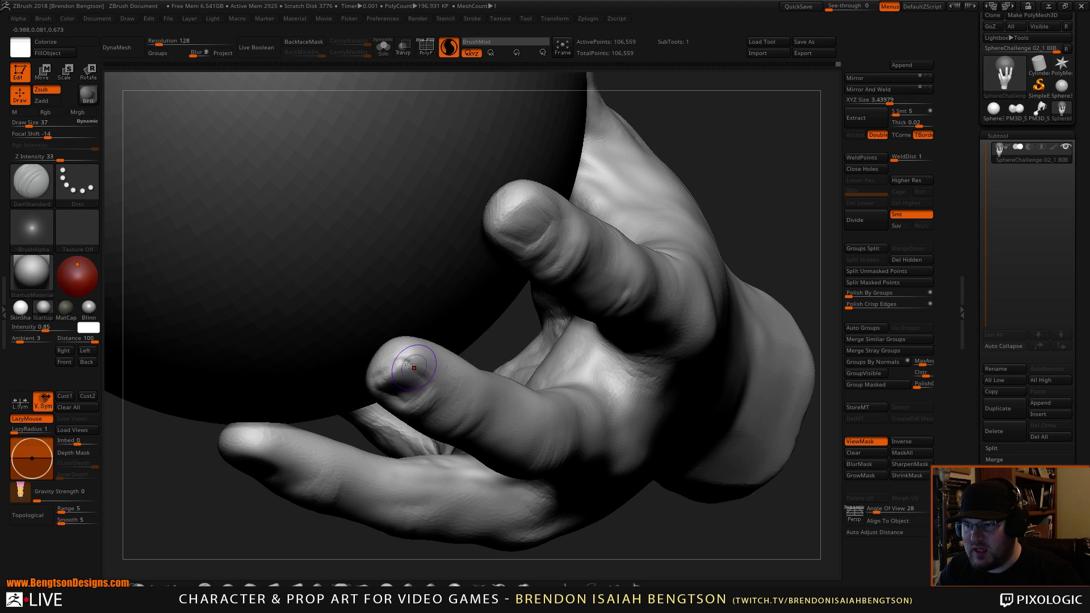
{"action": "mouse_move", "coordinate": [704, 130]}
{"action": "left_mouse_down"}
{"action": "mouse_move", "coordinate": [659, 224]}
{"action": "mouse_move", "coordinate": [370, 343]}
{"action": "mouse_move", "coordinate": [377, 317]}
{"action": "mouse_move", "coordinate": [376, 328]}
{"action": "mouse_move", "coordinate": [392, 312]}
{"action": "left_mouse_up"}
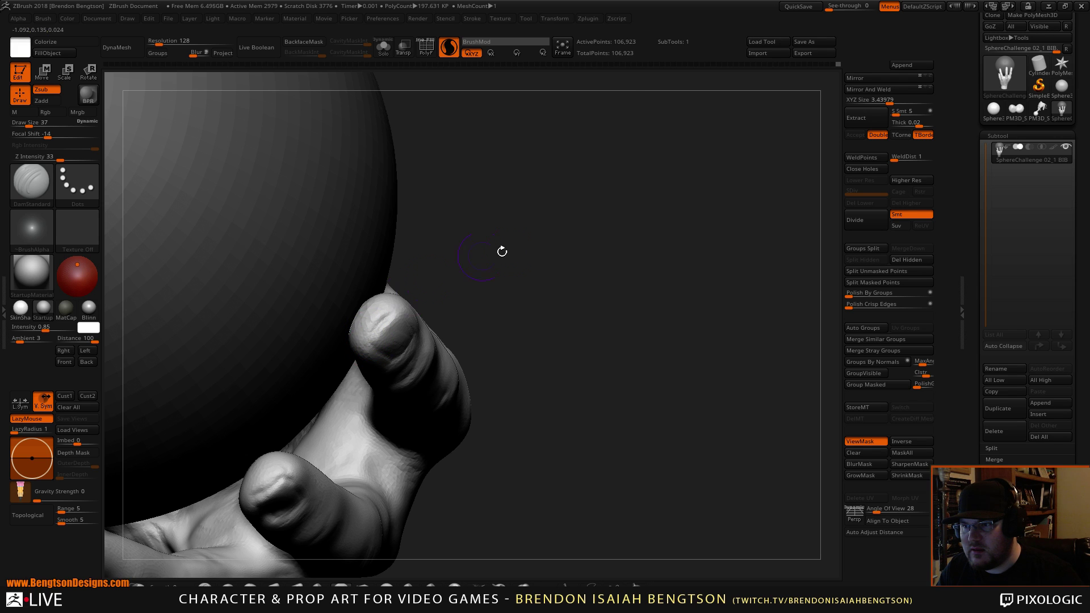
{"action": "mouse_move", "coordinate": [501, 251]}
{"action": "left_mouse_down"}
{"action": "mouse_move", "coordinate": [379, 310]}
{"action": "mouse_move", "coordinate": [419, 318]}
{"action": "left_mouse_up"}
Step: Carve the outline of the ring finger's nail with DamStandard at draw size 37
{"action": "mouse_move", "coordinate": [617, 432]}
{"action": "left_mouse_down", "text": "alt"}
{"action": "mouse_move", "coordinate": [628, 348]}
{"action": "mouse_move", "coordinate": [673, 230]}
{"action": "left_mouse_up", "text": "alt"}
{"action": "left_click_drag", "start_coordinate": [625, 366], "coordinate": [740, 274]}
{"action": "left_click_drag", "start_coordinate": [664, 304], "coordinate": [764, 265], "text": "alt"}
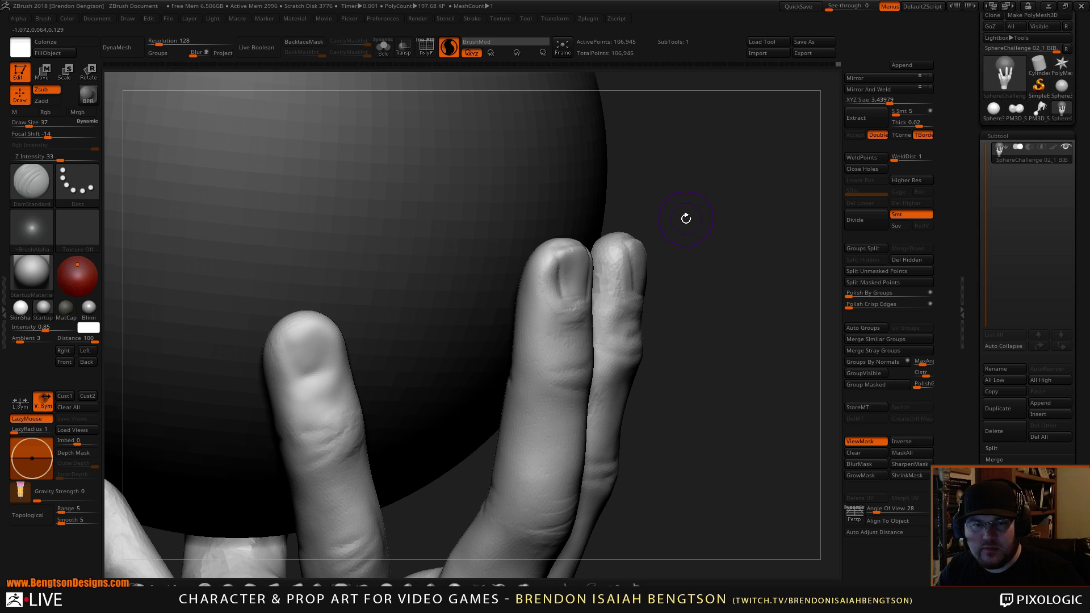
{"action": "mouse_move", "coordinate": [264, 345]}
{"action": "left_mouse_down"}
{"action": "mouse_move", "coordinate": [284, 334]}
{"action": "mouse_move", "coordinate": [304, 379]}
{"action": "mouse_move", "coordinate": [333, 367]}
{"action": "mouse_move", "coordinate": [322, 333]}
{"action": "left_mouse_up"}
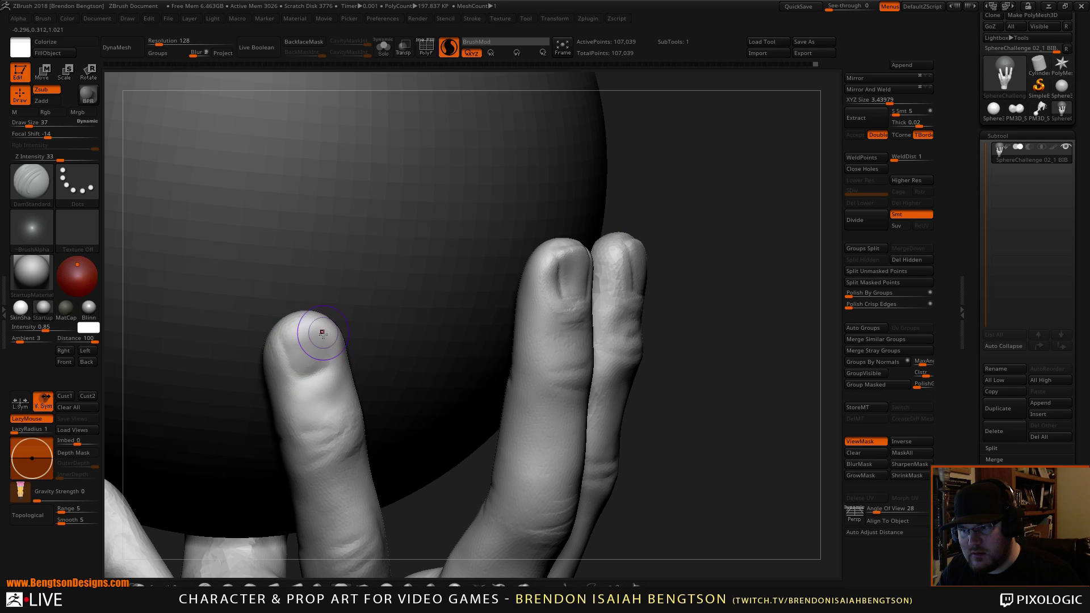
{"action": "mouse_move", "coordinate": [330, 369]}
{"action": "left_mouse_down"}
{"action": "mouse_move", "coordinate": [318, 375]}
{"action": "mouse_move", "coordinate": [282, 346]}
{"action": "mouse_move", "coordinate": [281, 367]}
{"action": "left_mouse_up"}
Step: Build up the cuticle and skin around the ring finger's nail with ClayBuildup at draw size 27 and smooth them
{"action": "key", "text": "b"}
{"action": "key", "text": "c"}
{"action": "key", "text": "b"}
{"action": "key", "text": "space"}
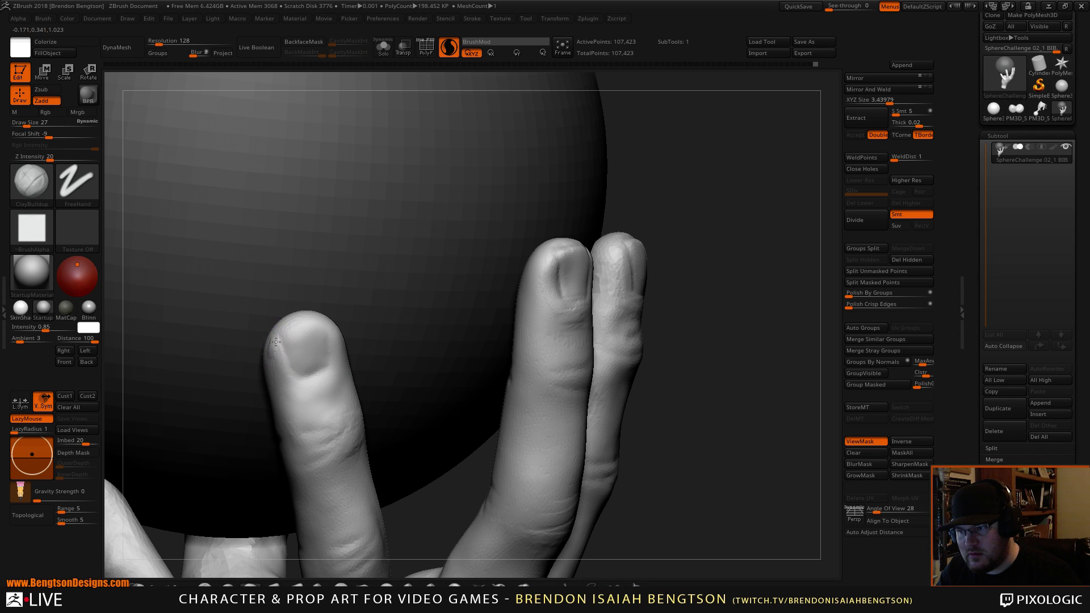
{"action": "left_click_drag", "start_coordinate": [295, 389], "coordinate": [281, 390]}
{"action": "mouse_move", "coordinate": [281, 380]}
{"action": "left_mouse_down", "text": "shift"}
{"action": "mouse_move", "coordinate": [275, 367]}
{"action": "mouse_move", "coordinate": [279, 393]}
{"action": "mouse_move", "coordinate": [277, 363]}
{"action": "mouse_move", "coordinate": [331, 353]}
{"action": "left_mouse_up", "text": "shift"}
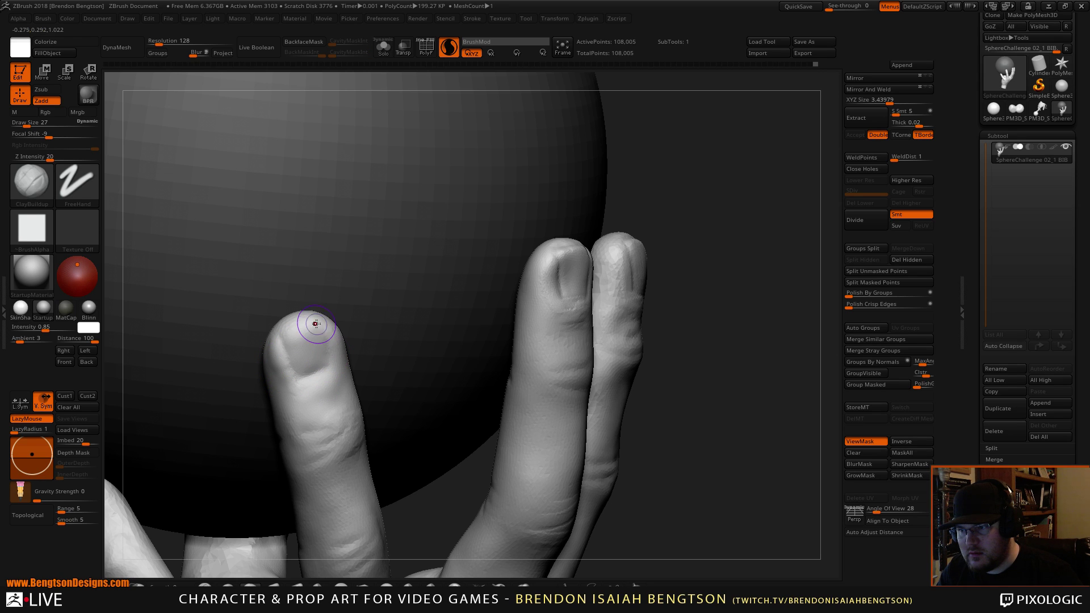
Step: Sharpen the tip and side edges of the ring finger's nail with DamStandard at draw size 27
{"action": "left_click_drag", "start_coordinate": [723, 250], "coordinate": [563, 324]}
{"action": "key", "text": "b"}
{"action": "key", "text": "d"}
{"action": "key", "text": "s"}
{"action": "left_click_drag", "start_coordinate": [281, 343], "coordinate": [315, 317]}
Step: Carve the little finger's nail with DamStandard at draw size 27, and smooth and flatten its surface with hPolish
{"action": "mouse_move", "coordinate": [674, 445]}
{"action": "left_mouse_down"}
{"action": "mouse_move", "coordinate": [669, 359]}
{"action": "mouse_move", "coordinate": [693, 329]}
{"action": "mouse_move", "coordinate": [720, 345]}
{"action": "mouse_move", "coordinate": [727, 227]}
{"action": "mouse_move", "coordinate": [802, 171]}
{"action": "mouse_move", "coordinate": [780, 254]}
{"action": "mouse_move", "coordinate": [766, 261]}
{"action": "left_mouse_up"}
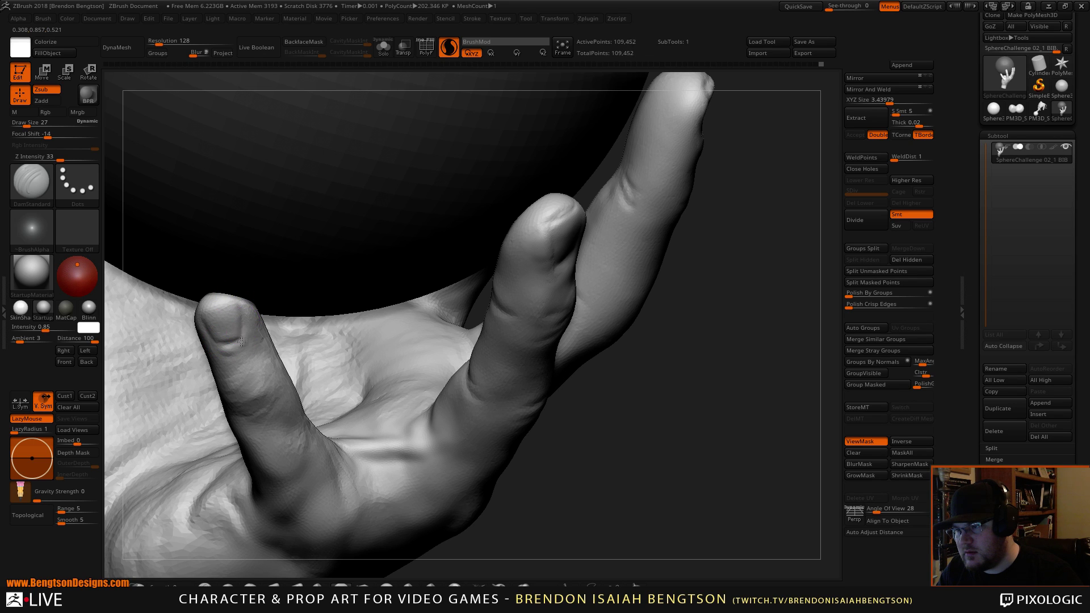
{"action": "left_click_drag", "start_coordinate": [233, 327], "coordinate": [233, 334], "text": "shift"}
{"action": "key", "text": "b"}
{"action": "key", "text": "h"}
{"action": "key", "text": "p"}
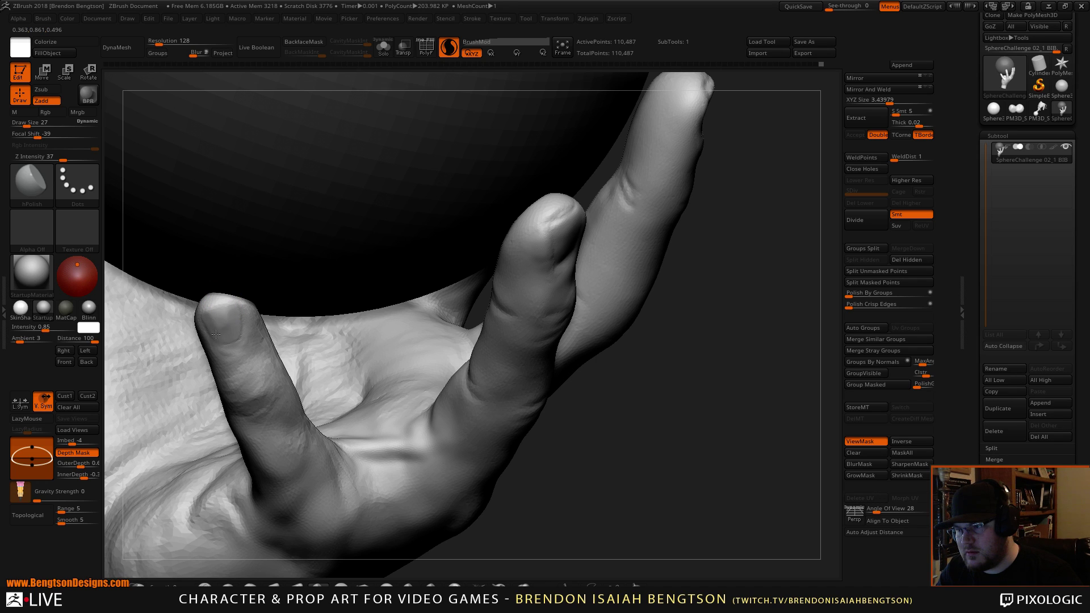
Step: Build up the cuticle and skin around the little finger's nail with ClayBuildup at draw size 27
{"action": "key", "text": "b"}
{"action": "key", "text": "c"}
{"action": "key", "text": "b"}
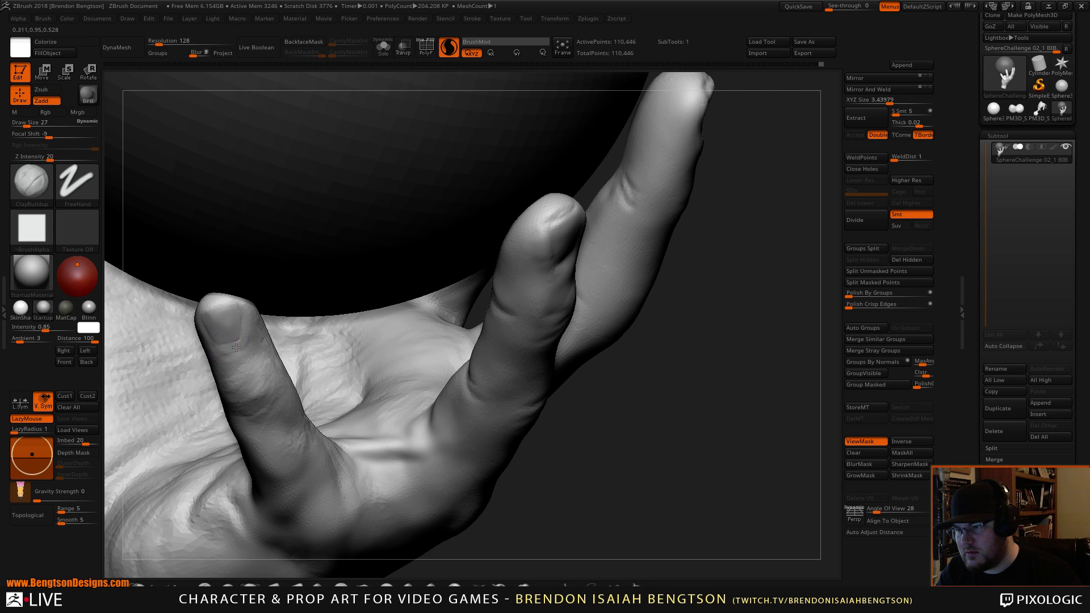
{"action": "left_click_drag", "start_coordinate": [245, 344], "coordinate": [251, 323]}
{"action": "left_click_drag", "start_coordinate": [545, 502], "coordinate": [622, 505]}
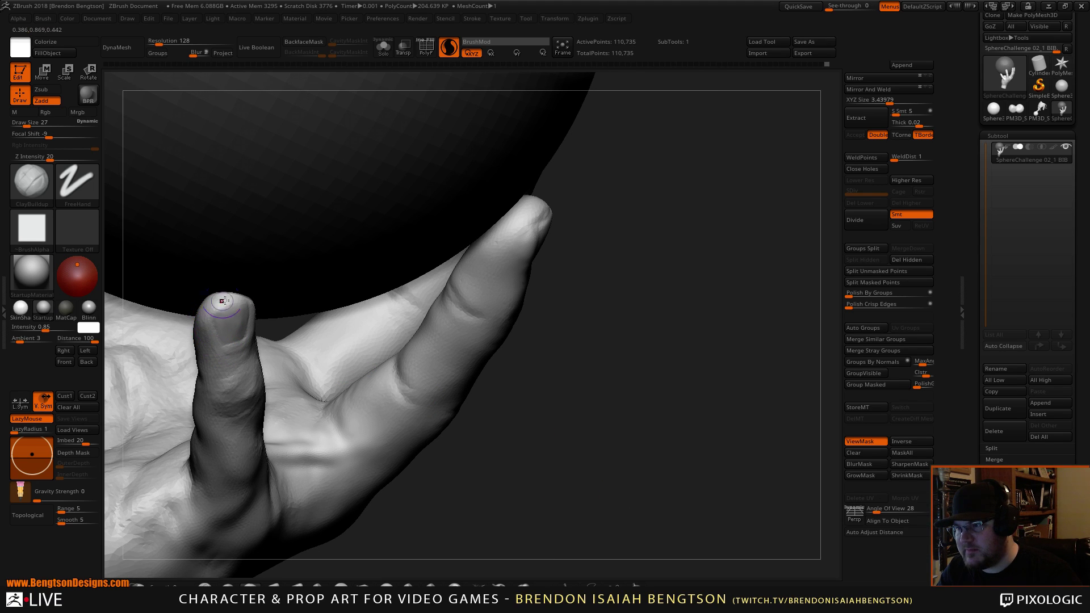
Step: Define the front edge of the little finger's nail with DamStandard at draw size 27
{"action": "left_click_drag", "start_coordinate": [504, 467], "coordinate": [510, 491]}
{"action": "key", "text": "b"}
{"action": "key", "text": "d"}
{"action": "key", "text": "s"}
{"action": "mouse_move", "coordinate": [231, 307]}
{"action": "left_mouse_down"}
{"action": "mouse_move", "coordinate": [211, 315]}
{"action": "mouse_move", "coordinate": [225, 306]}
{"action": "left_mouse_up"}
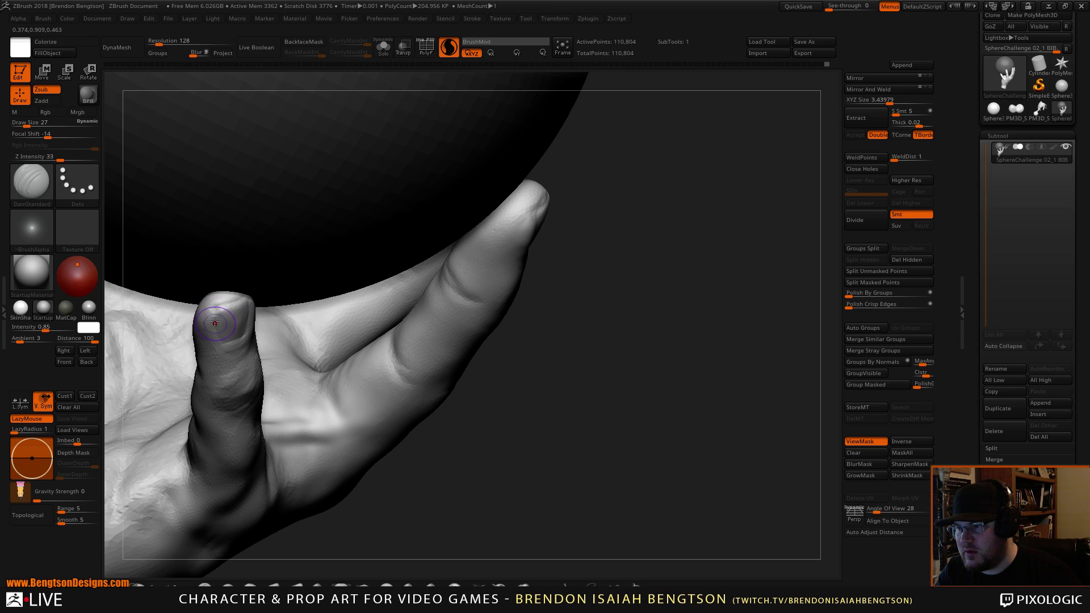
Step: Adjust the shape of the middle finger's nail with Move Topological at draw size 49
{"action": "mouse_move", "coordinate": [620, 487]}
{"action": "left_mouse_down", "text": "alt"}
{"action": "mouse_move", "coordinate": [618, 255]}
{"action": "mouse_move", "coordinate": [521, 347]}
{"action": "mouse_move", "coordinate": [603, 335]}
{"action": "mouse_move", "coordinate": [426, 289]}
{"action": "mouse_move", "coordinate": [464, 401]}
{"action": "mouse_move", "coordinate": [733, 272]}
{"action": "mouse_move", "coordinate": [716, 429]}
{"action": "left_mouse_up", "text": "alt"}
{"action": "key", "text": "b"}
{"action": "key", "text": "m"}
{"action": "key", "text": "t"}
{"action": "key", "text": "space"}
{"action": "left_click_drag", "start_coordinate": [341, 275], "coordinate": [345, 282]}
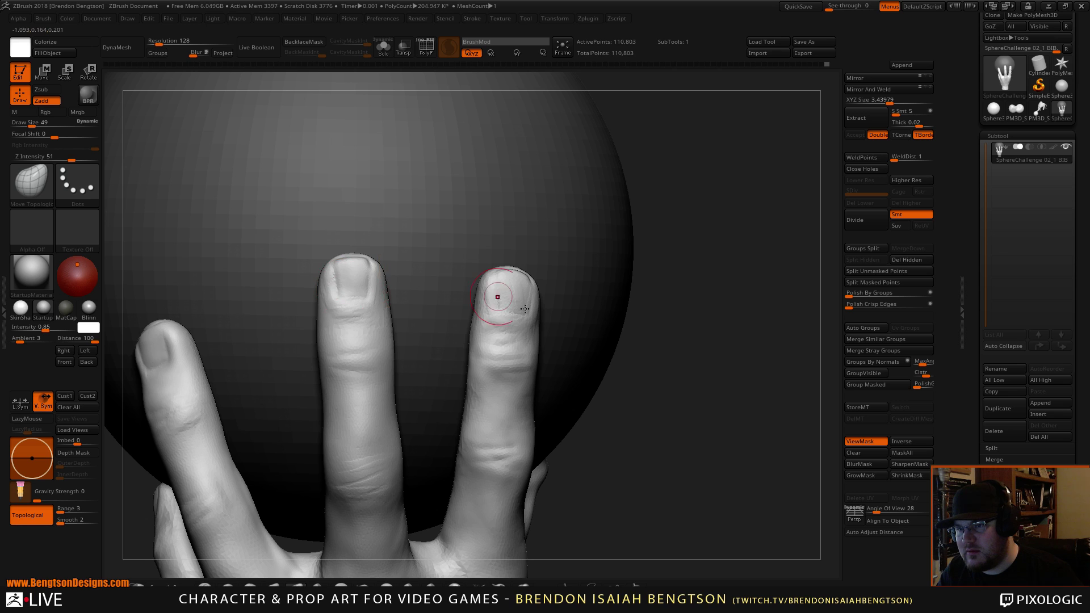
Step: Push out the middle finger's contour around its joint with Move Topological at draw size 135
{"action": "right_click_drag", "start_coordinate": [524, 308], "coordinate": [579, 434]}
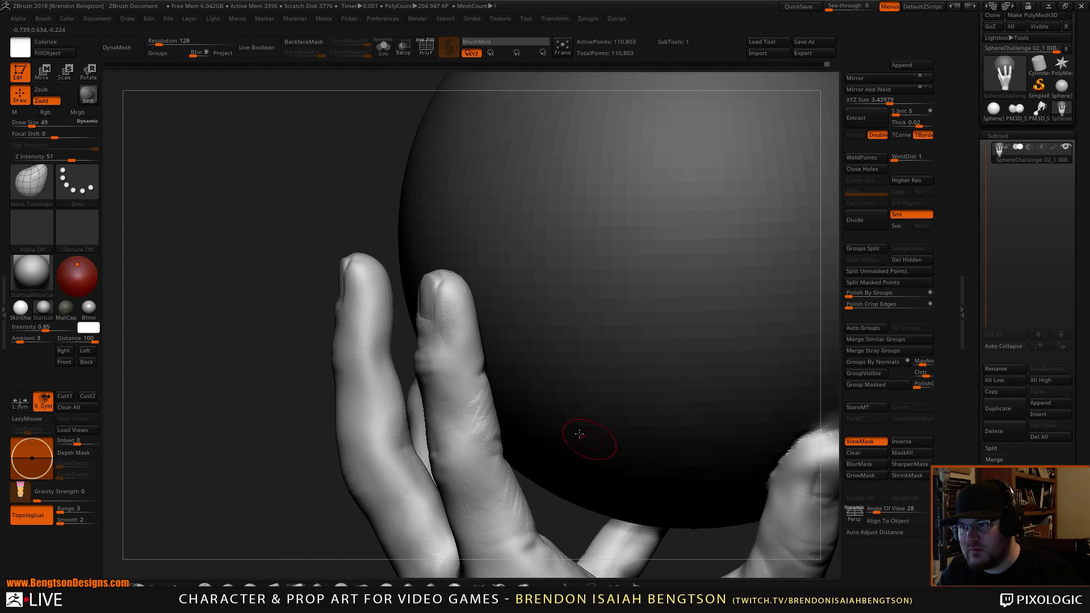
{"action": "left_click_drag", "start_coordinate": [268, 465], "coordinate": [162, 434], "text": "alt"}
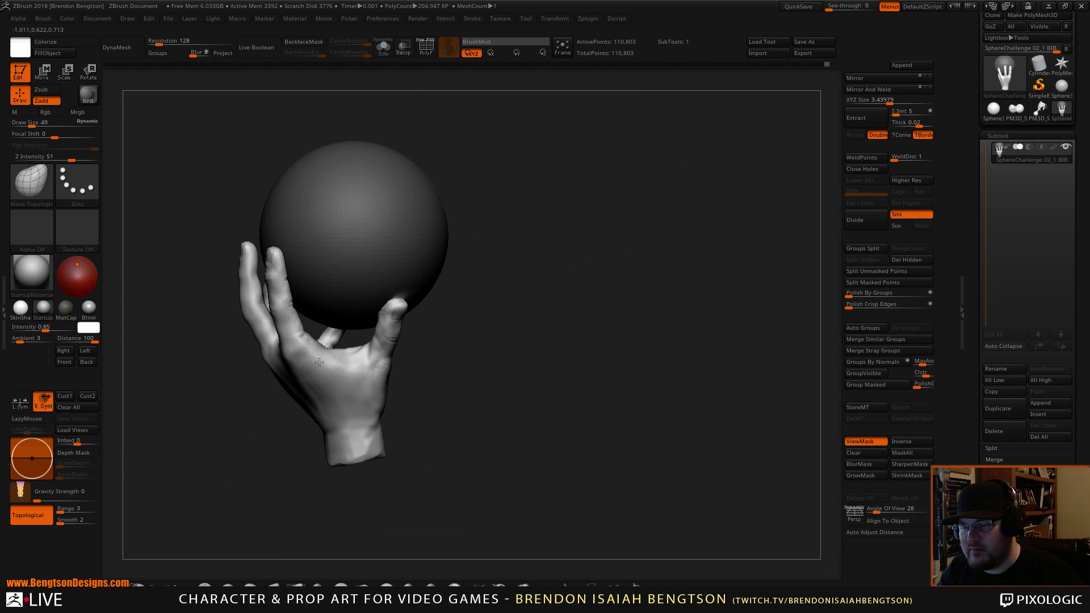
{"action": "right_click_drag", "start_coordinate": [319, 362], "coordinate": [611, 342]}
{"action": "right_click_drag", "start_coordinate": [545, 338], "coordinate": [614, 397]}
{"action": "left_click_drag", "start_coordinate": [561, 329], "coordinate": [535, 342]}
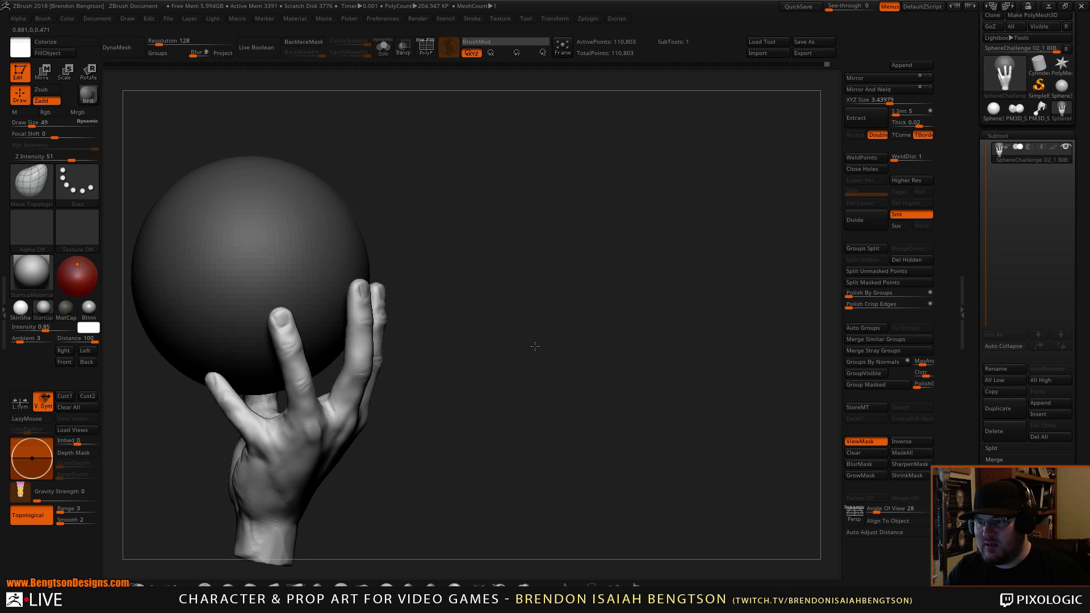
{"action": "left_click_drag", "start_coordinate": [512, 395], "coordinate": [603, 324]}
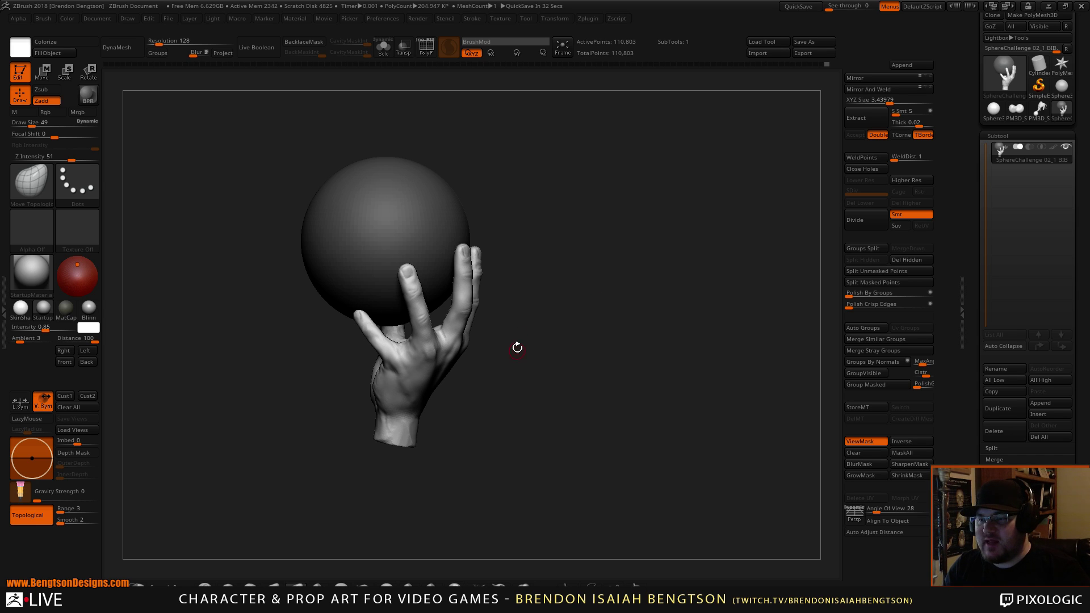
{"action": "key", "text": "space"}
{"action": "left_click_drag", "start_coordinate": [548, 295], "coordinate": [564, 296]}
{"action": "left_click_drag", "start_coordinate": [560, 312], "coordinate": [552, 369], "text": "alt"}
{"action": "left_click_drag", "start_coordinate": [552, 370], "coordinate": [562, 352]}
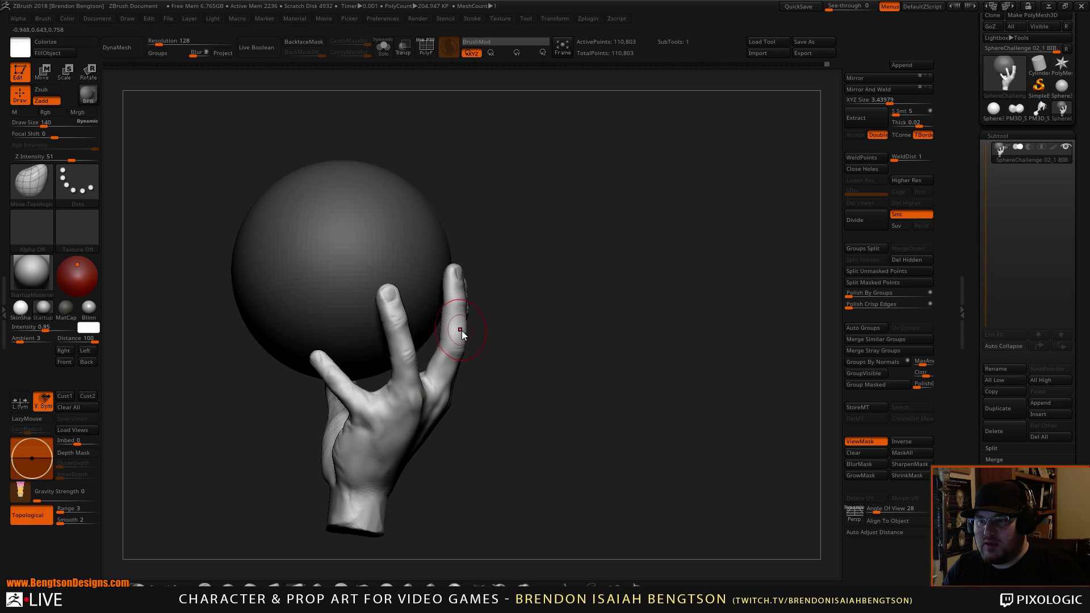
{"action": "key", "text": "space"}
{"action": "left_click_drag", "start_coordinate": [460, 330], "coordinate": [457, 331]}
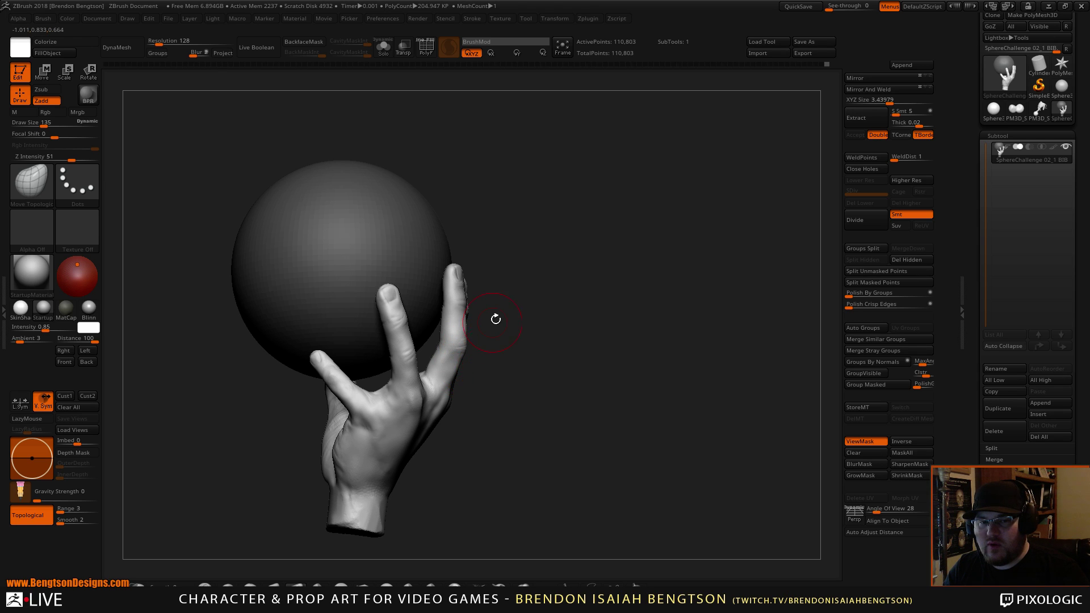
Step: Refine the middle finger's silhouette from several angles with Move Topological at draw size 106
{"action": "left_click_drag", "start_coordinate": [545, 278], "coordinate": [560, 279]}
{"action": "key", "text": "space"}
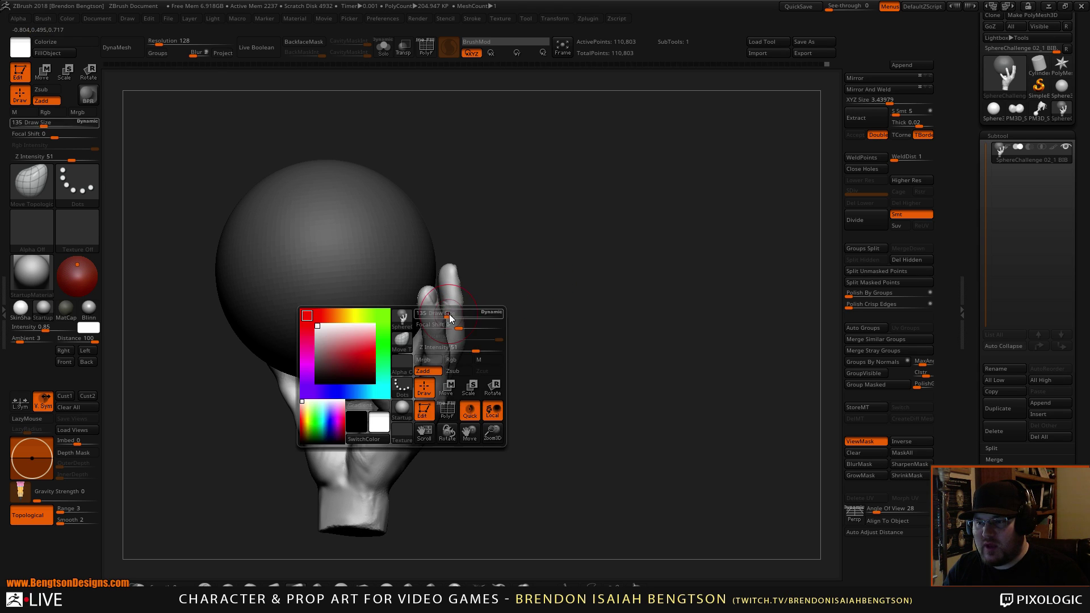
{"action": "left_click_drag", "start_coordinate": [450, 313], "coordinate": [445, 313]}
{"action": "left_click_drag", "start_coordinate": [511, 289], "coordinate": [493, 243]}
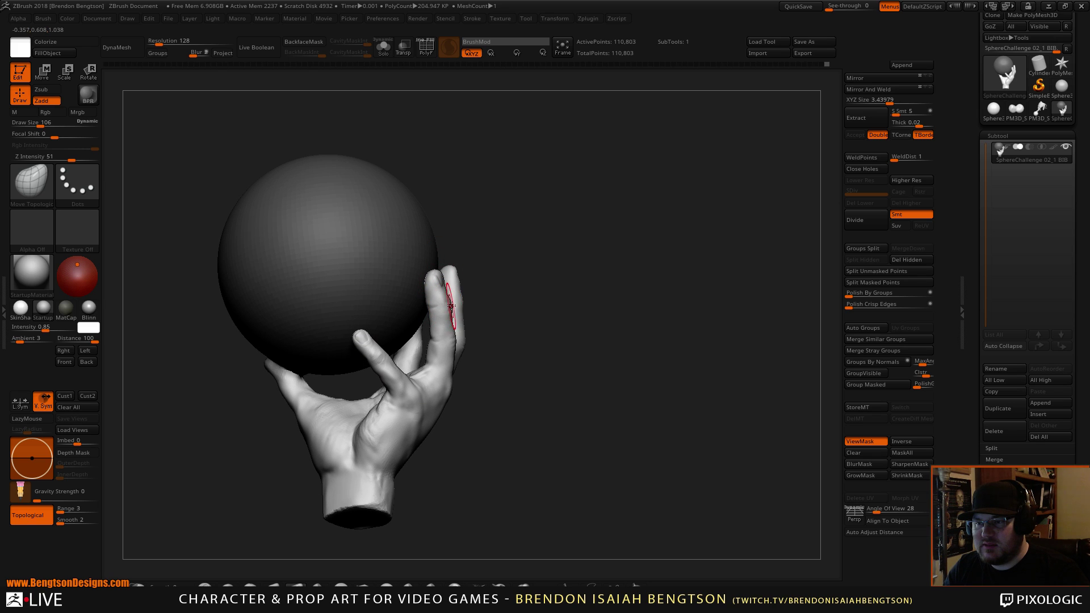
{"action": "left_click_drag", "start_coordinate": [448, 303], "coordinate": [460, 298]}
{"action": "left_click_drag", "start_coordinate": [523, 243], "coordinate": [432, 276]}
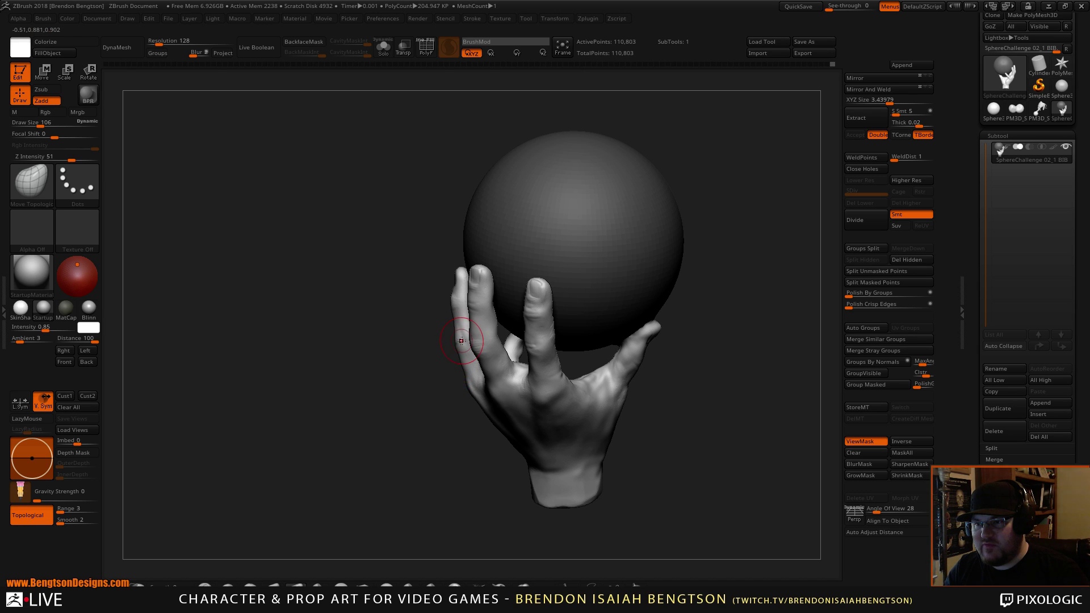
{"action": "left_click_drag", "start_coordinate": [426, 392], "coordinate": [426, 358]}
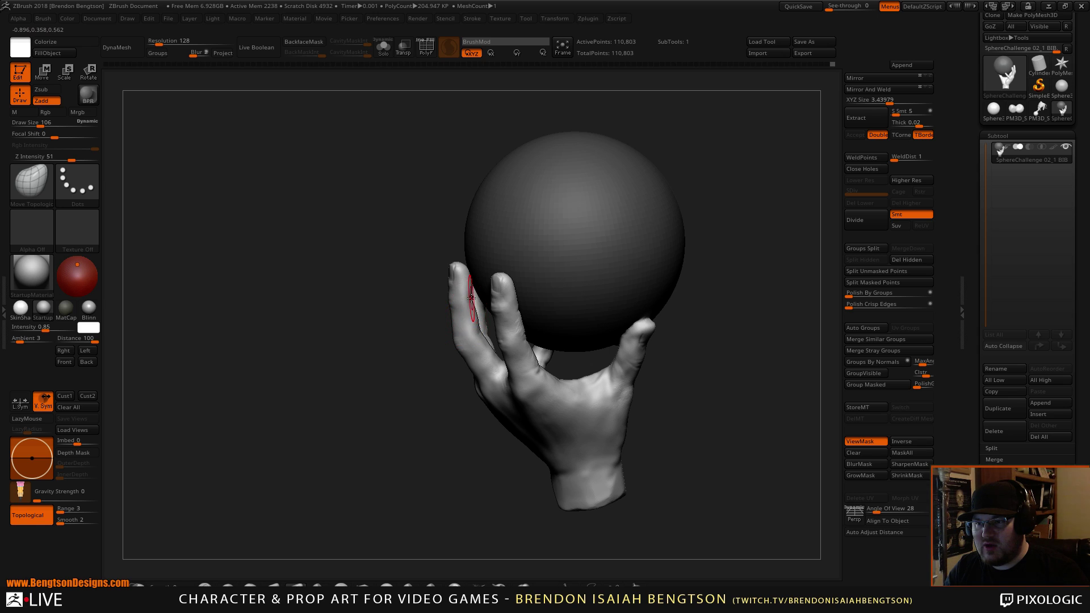
{"action": "left_click_drag", "start_coordinate": [443, 395], "coordinate": [417, 389]}
{"action": "left_click_drag", "start_coordinate": [380, 431], "coordinate": [419, 376]}
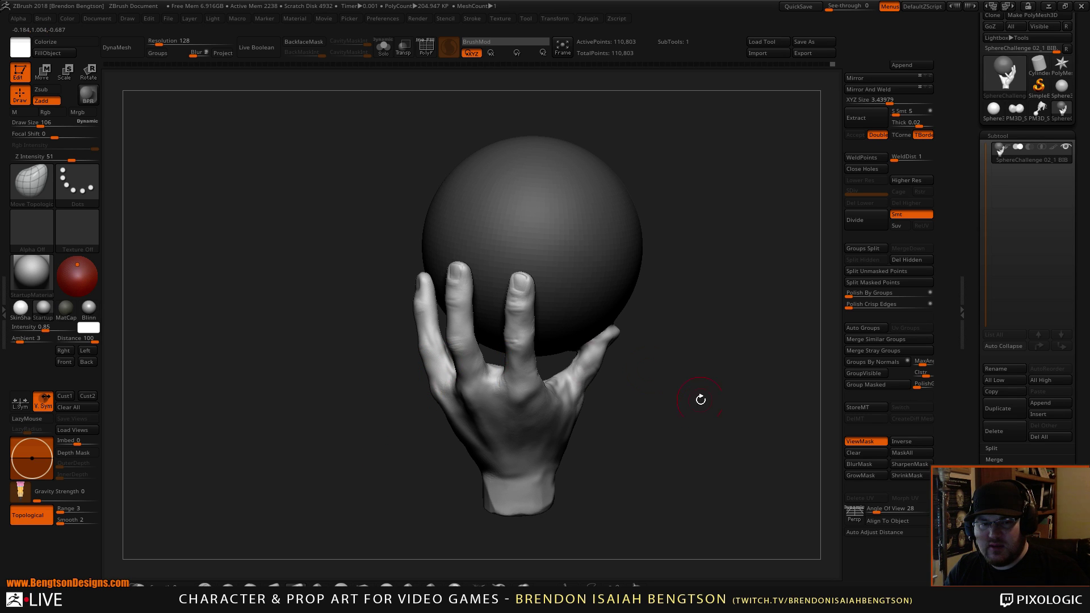
Step: Display the polygon wireframe to examine the mesh density on the hand, thumb and sphere, and hide it again
{"action": "mouse_move", "coordinate": [709, 457]}
{"action": "left_mouse_down", "text": "alt"}
{"action": "mouse_move", "coordinate": [652, 404]}
{"action": "mouse_move", "coordinate": [707, 397]}
{"action": "mouse_move", "coordinate": [693, 360]}
{"action": "mouse_move", "coordinate": [721, 380]}
{"action": "mouse_move", "coordinate": [721, 476]}
{"action": "mouse_move", "coordinate": [688, 446]}
{"action": "mouse_move", "coordinate": [703, 416]}
{"action": "mouse_move", "coordinate": [639, 433]}
{"action": "mouse_move", "coordinate": [726, 455]}
{"action": "mouse_move", "coordinate": [686, 443]}
{"action": "left_mouse_up", "text": "alt"}
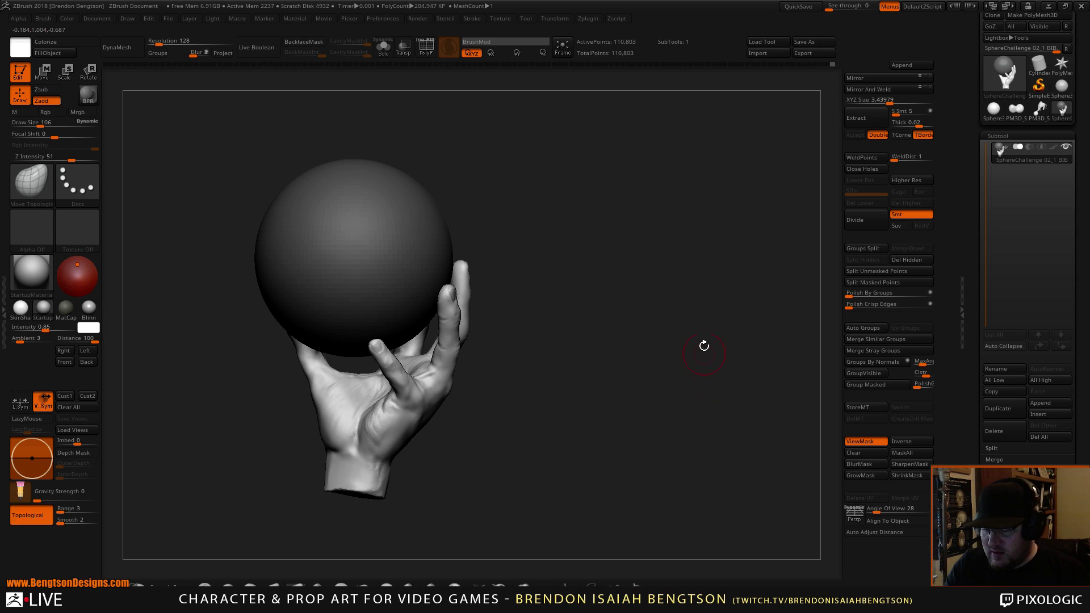
{"action": "key", "text": "ctrl+h"}
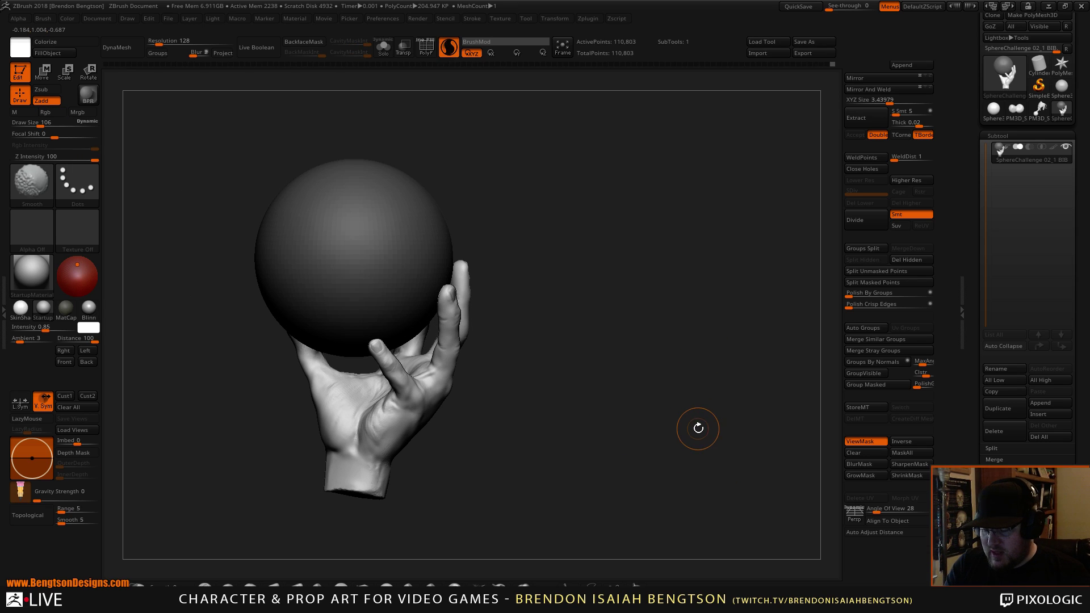
{"action": "key", "text": "shift+f"}
{"action": "left_click_drag", "start_coordinate": [688, 392], "coordinate": [629, 437]}
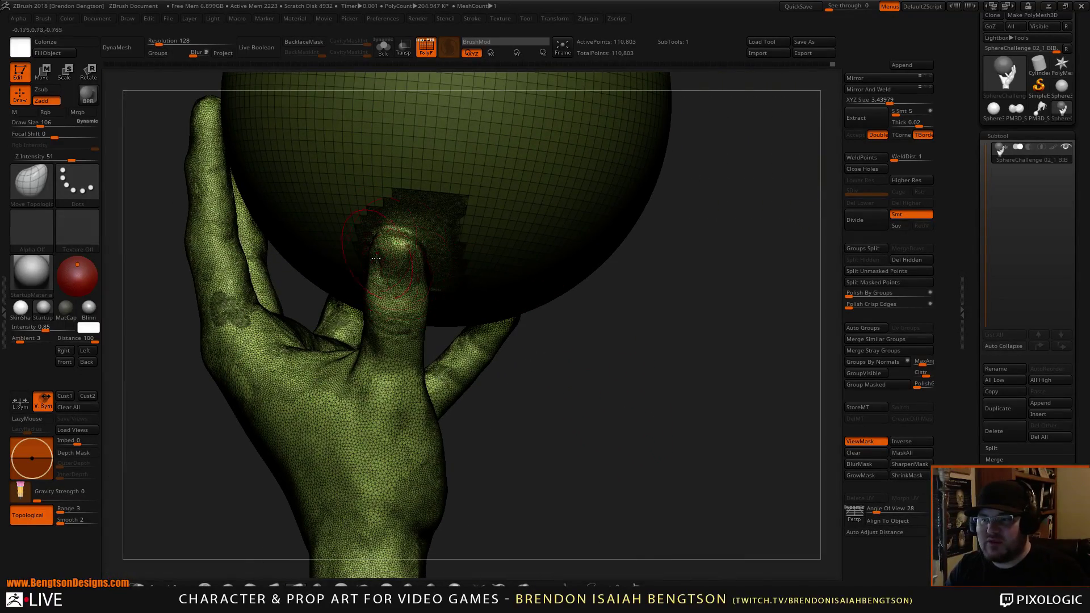
{"action": "mouse_move", "coordinate": [636, 392]}
{"action": "left_mouse_down"}
{"action": "mouse_move", "coordinate": [674, 410]}
{"action": "mouse_move", "coordinate": [673, 309]}
{"action": "left_mouse_up"}
{"action": "mouse_move", "coordinate": [712, 389]}
{"action": "left_mouse_down"}
{"action": "mouse_move", "coordinate": [649, 418]}
{"action": "mouse_move", "coordinate": [658, 396]}
{"action": "mouse_move", "coordinate": [691, 438]}
{"action": "mouse_move", "coordinate": [647, 455]}
{"action": "left_mouse_up"}
{"action": "key", "text": "shift+f"}
Step: Adjust the thumb's contour with Move Topological at draw size 97
{"action": "left_click_drag", "start_coordinate": [621, 412], "coordinate": [739, 448], "text": "alt"}
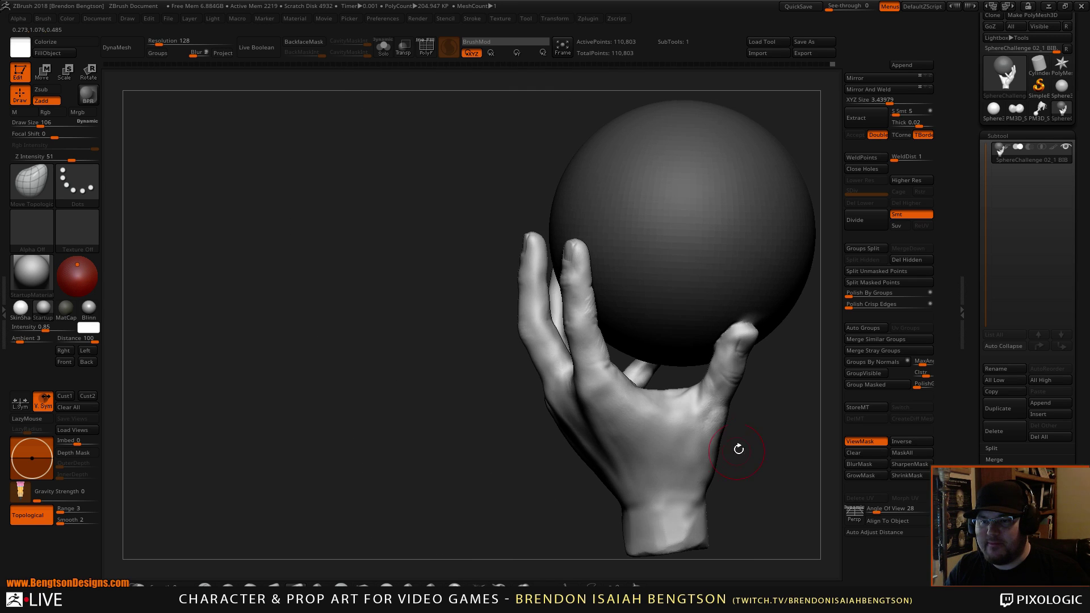
{"action": "mouse_move", "coordinate": [799, 426]}
{"action": "left_mouse_down", "text": "alt"}
{"action": "mouse_move", "coordinate": [623, 406]}
{"action": "mouse_move", "coordinate": [656, 423]}
{"action": "mouse_move", "coordinate": [623, 410]}
{"action": "mouse_move", "coordinate": [632, 409]}
{"action": "mouse_move", "coordinate": [651, 484]}
{"action": "left_mouse_up", "text": "alt"}
{"action": "key", "text": "space"}
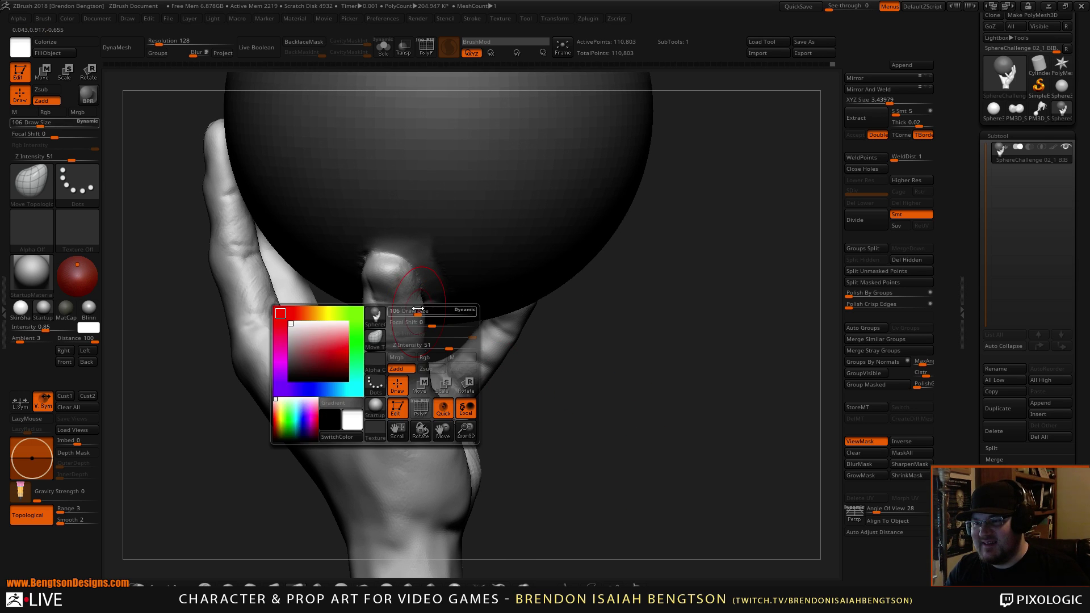
{"action": "left_click", "coordinate": [415, 312]}
{"action": "key", "text": "space"}
{"action": "left_click_drag", "start_coordinate": [414, 300], "coordinate": [421, 309]}
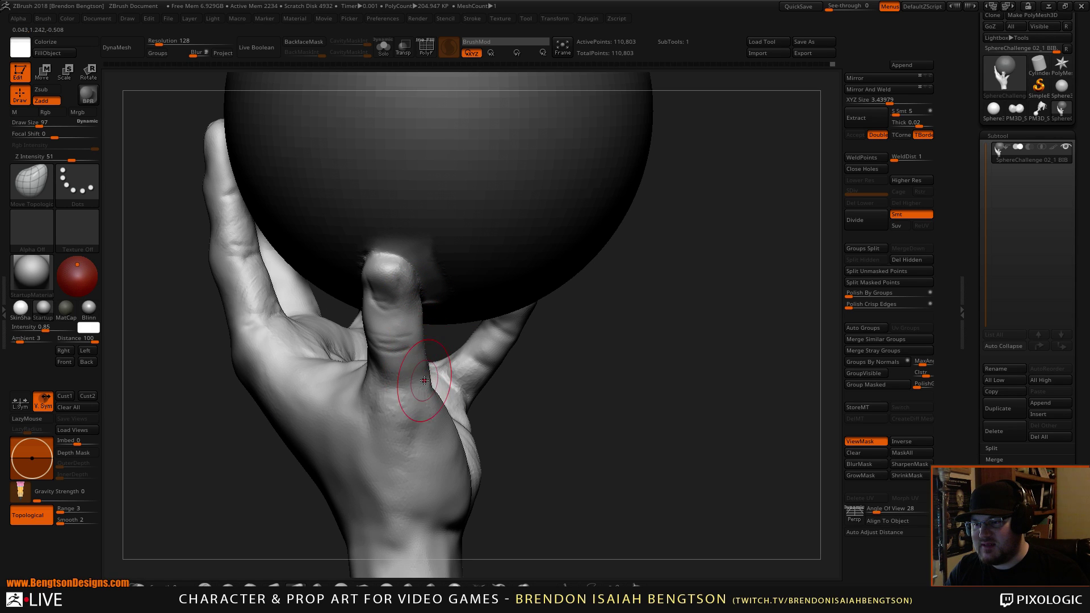
{"action": "key", "text": "f"}
{"action": "left_click_drag", "start_coordinate": [596, 340], "coordinate": [599, 431]}
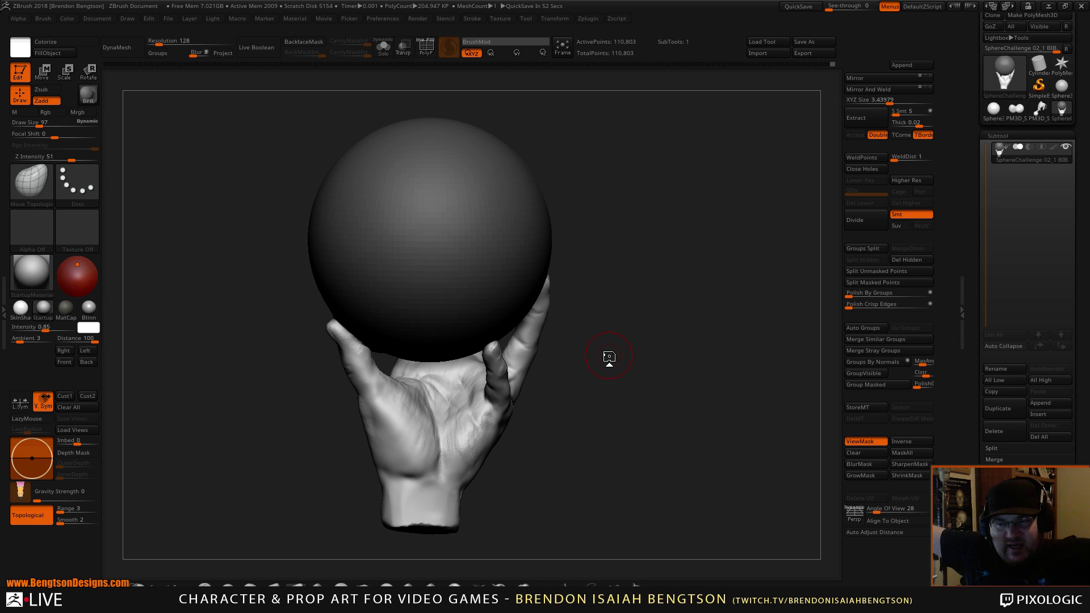
{"action": "mouse_move", "coordinate": [644, 365]}
{"action": "left_mouse_down"}
{"action": "mouse_move", "coordinate": [648, 383]}
{"action": "mouse_move", "coordinate": [629, 380]}
{"action": "left_mouse_up"}
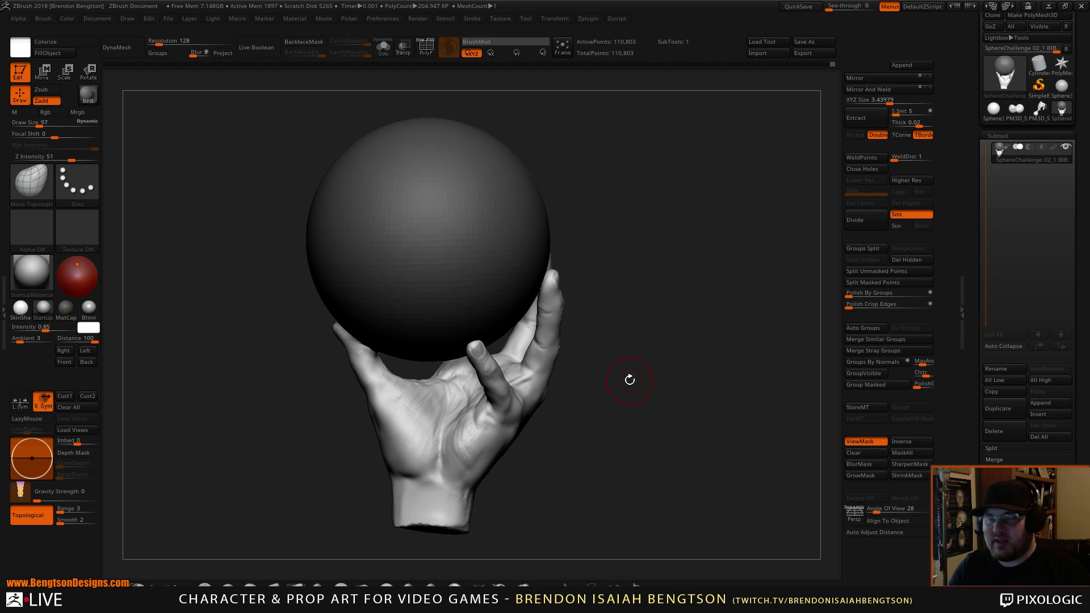